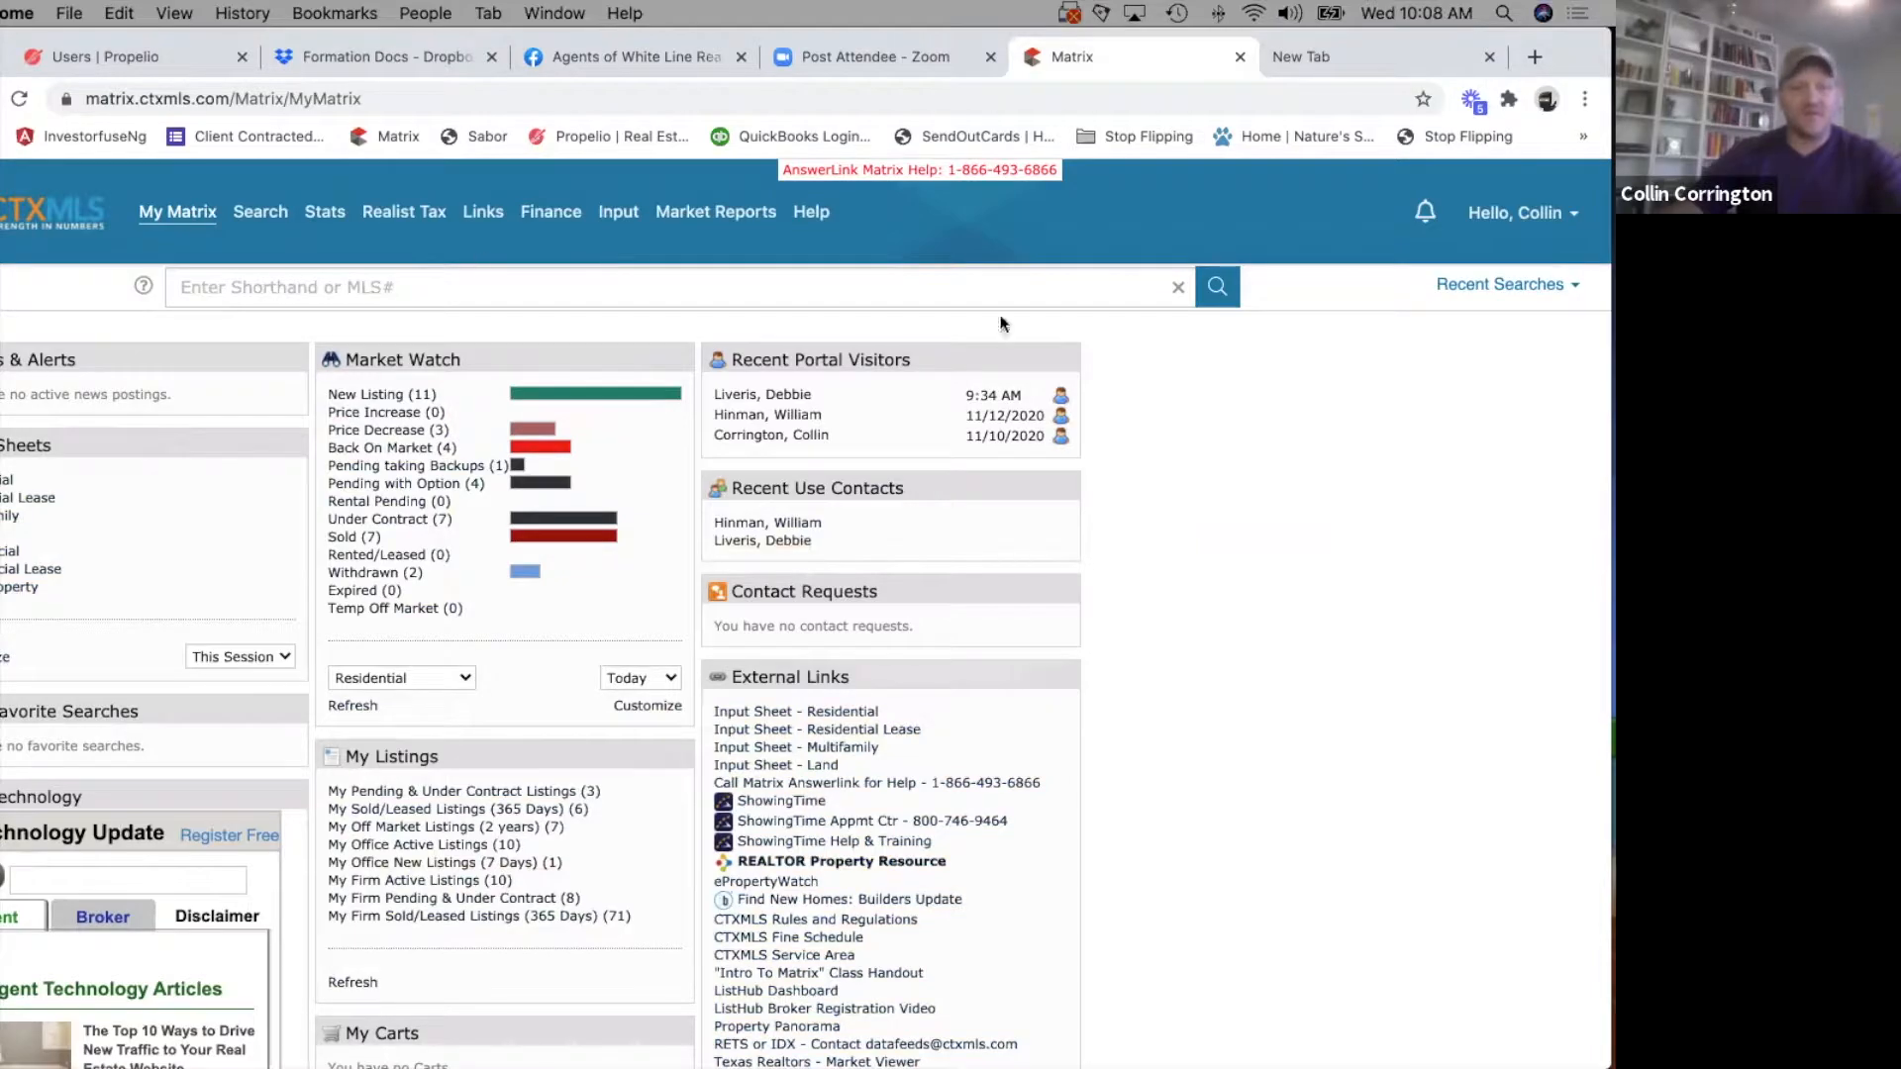
# Start a new listing with the residential input form, ready to fill it from a Realist Tax record.
pyautogui.click(621, 213)
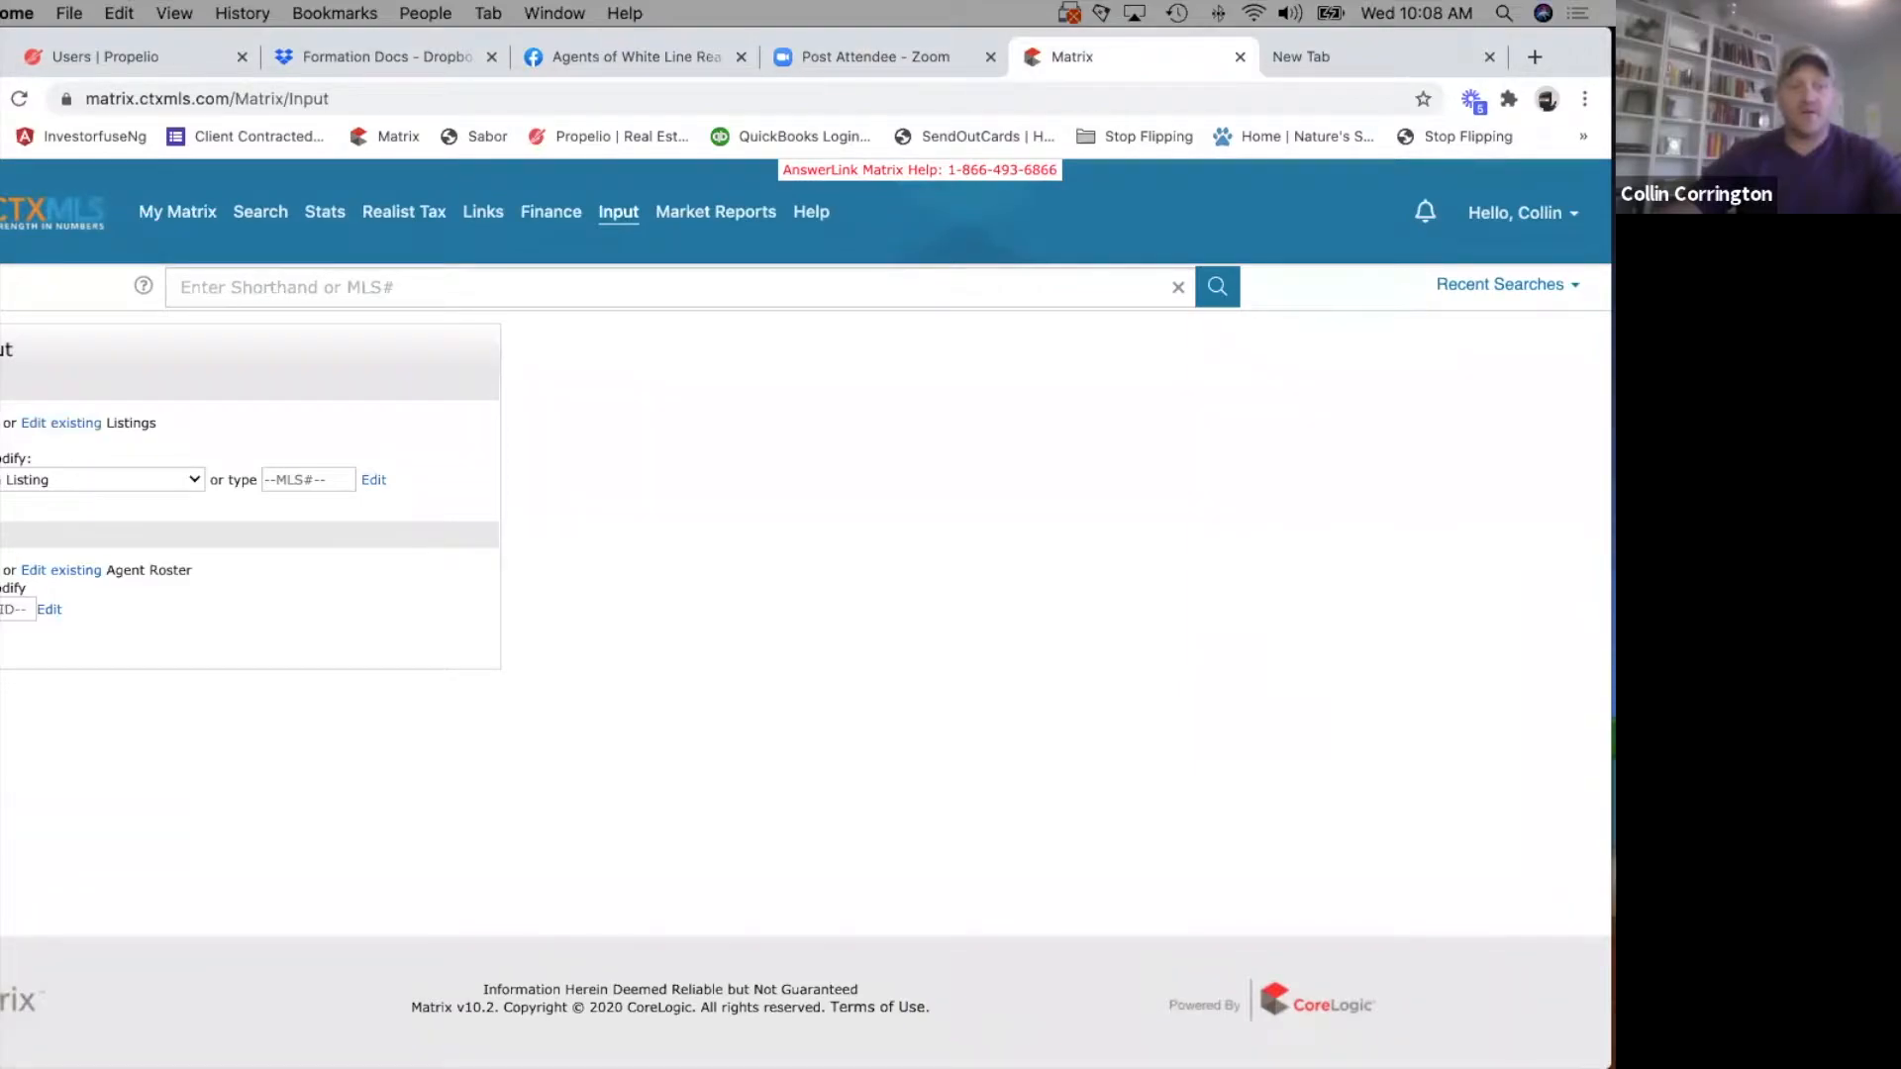
pyautogui.click(1, 422)
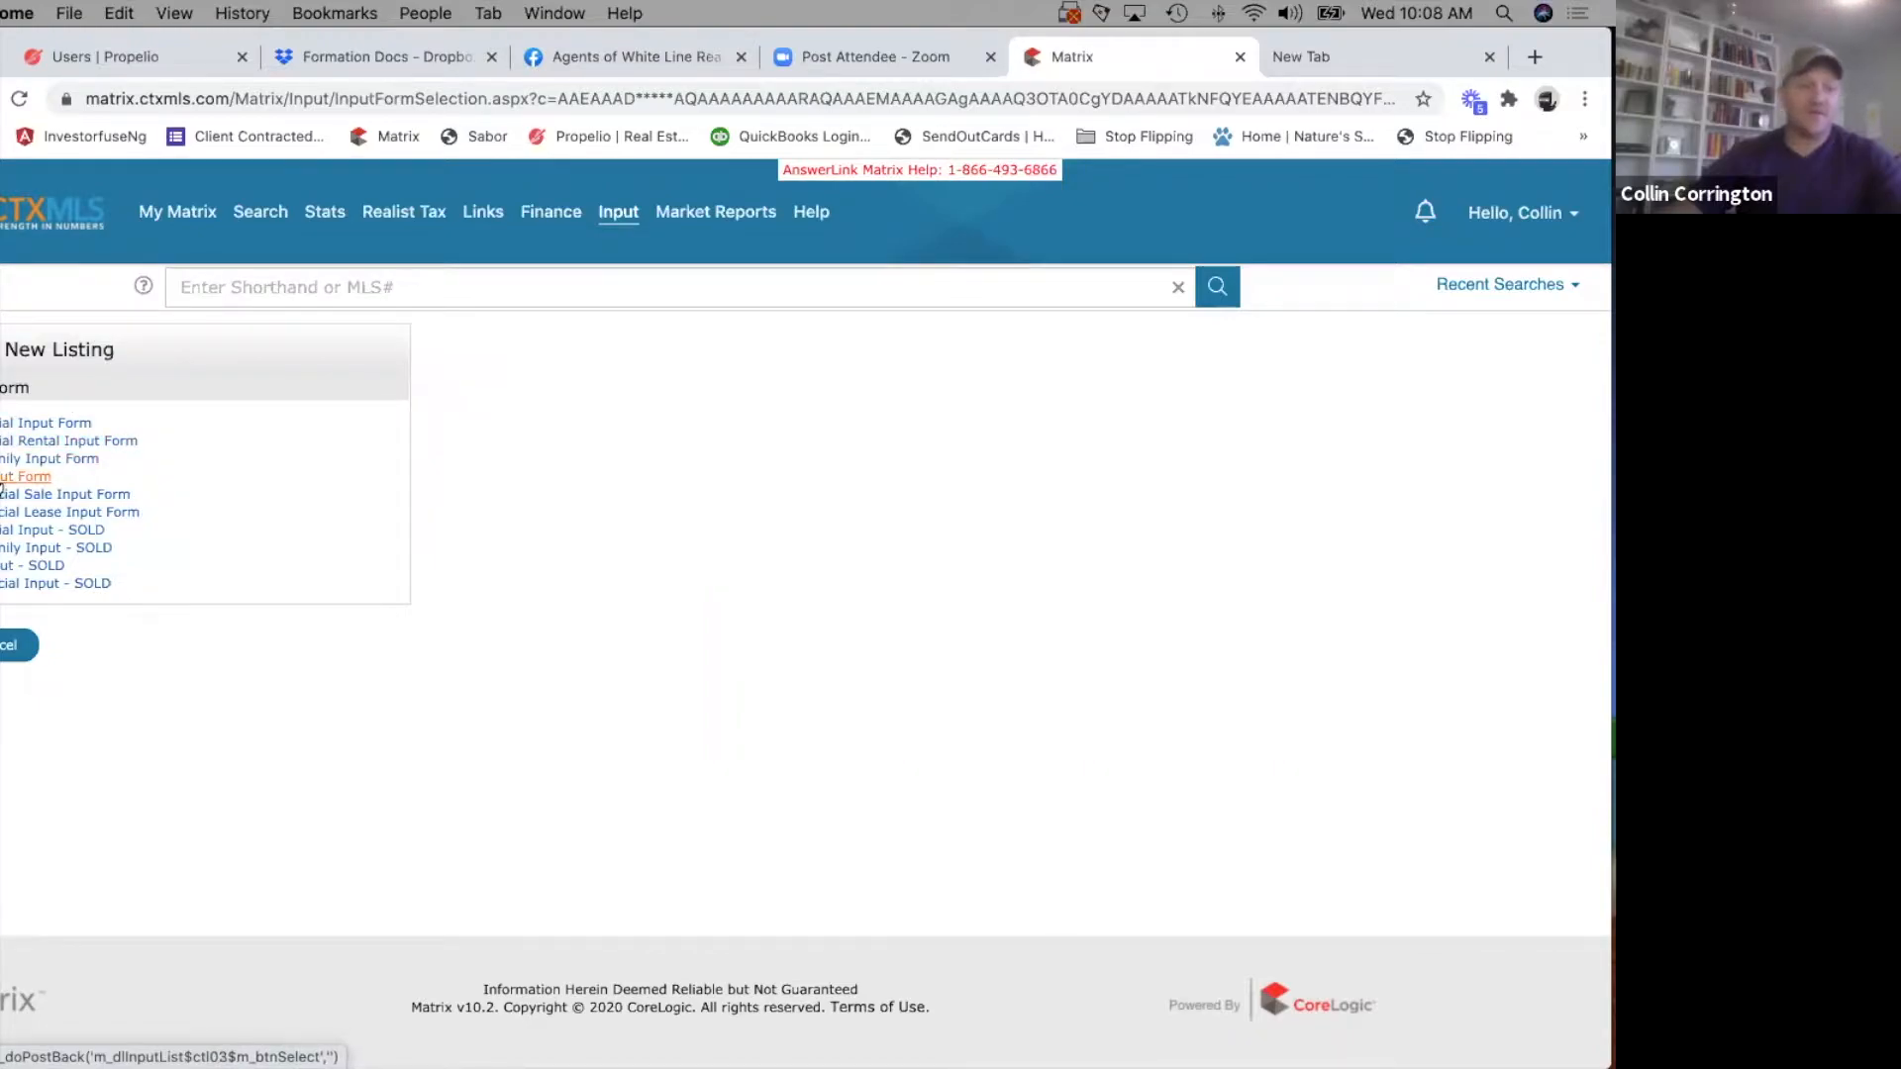
pyautogui.click(20, 423)
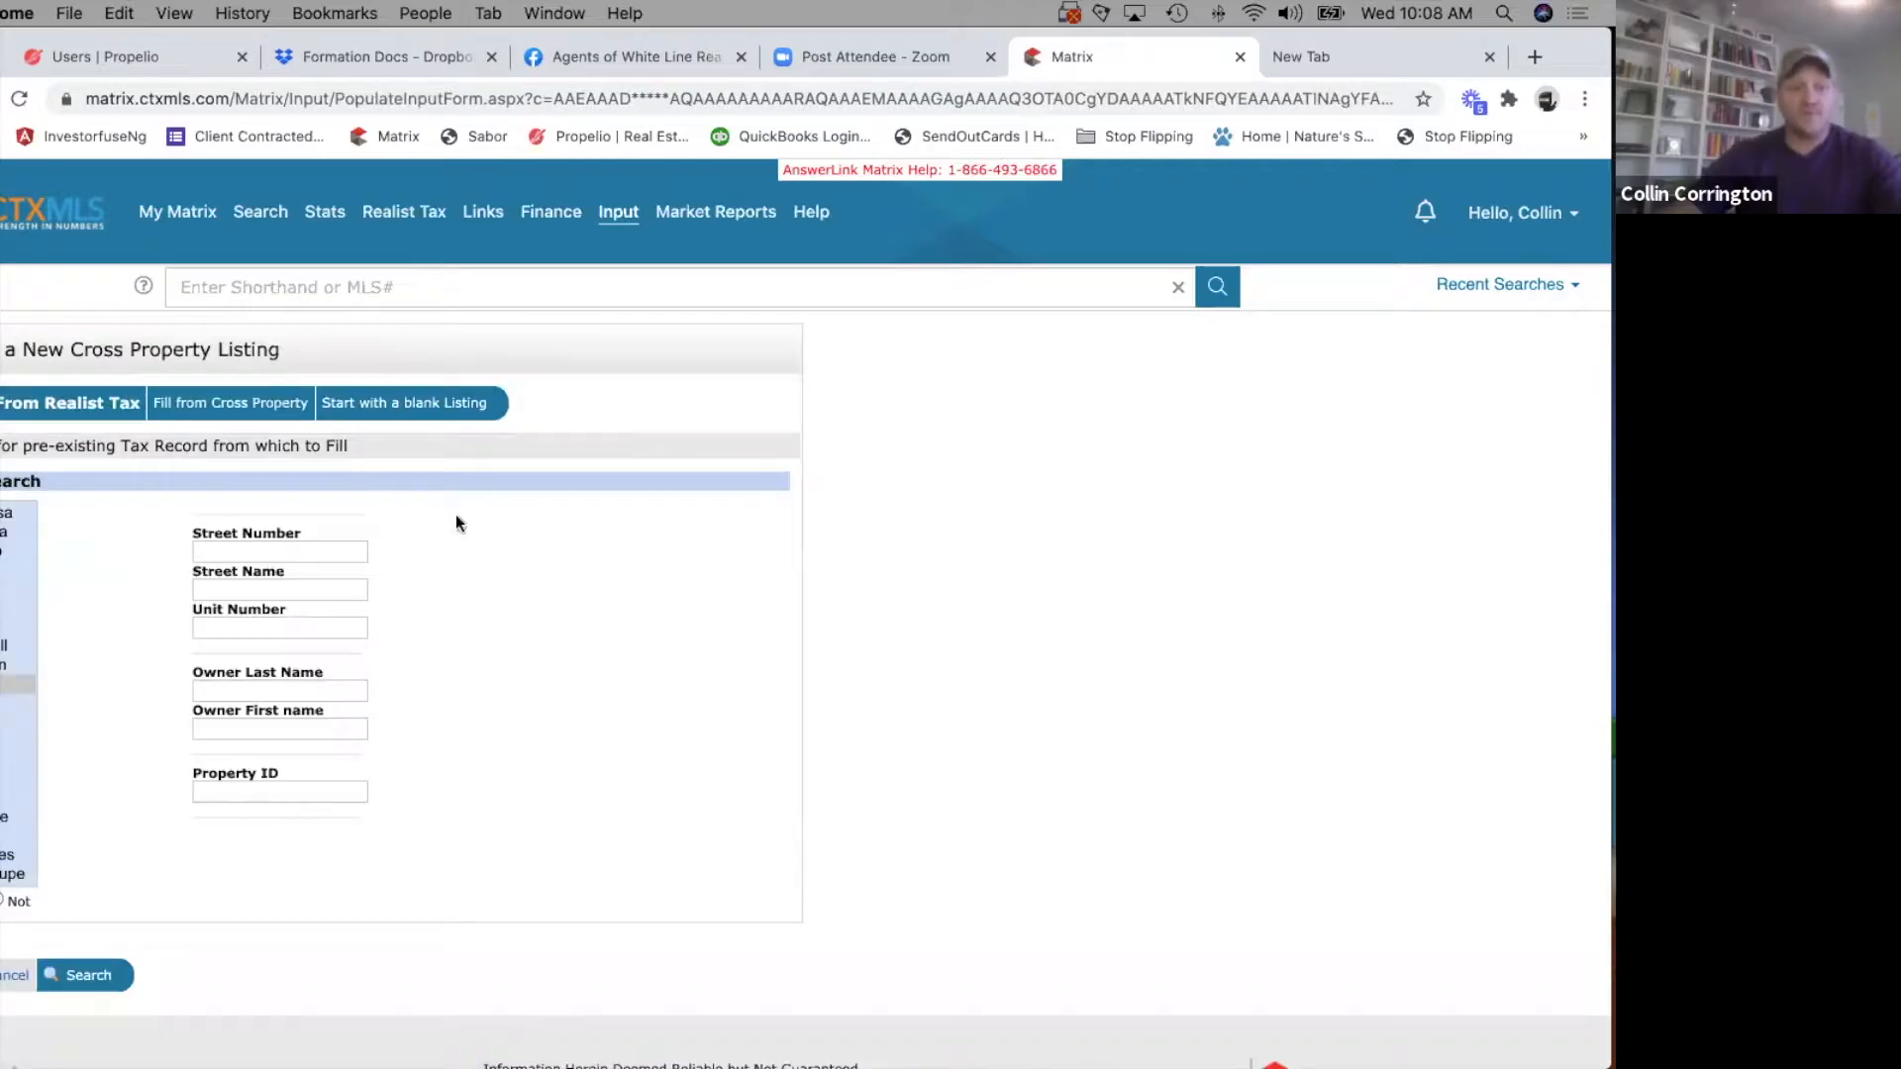
pyautogui.click(279, 551)
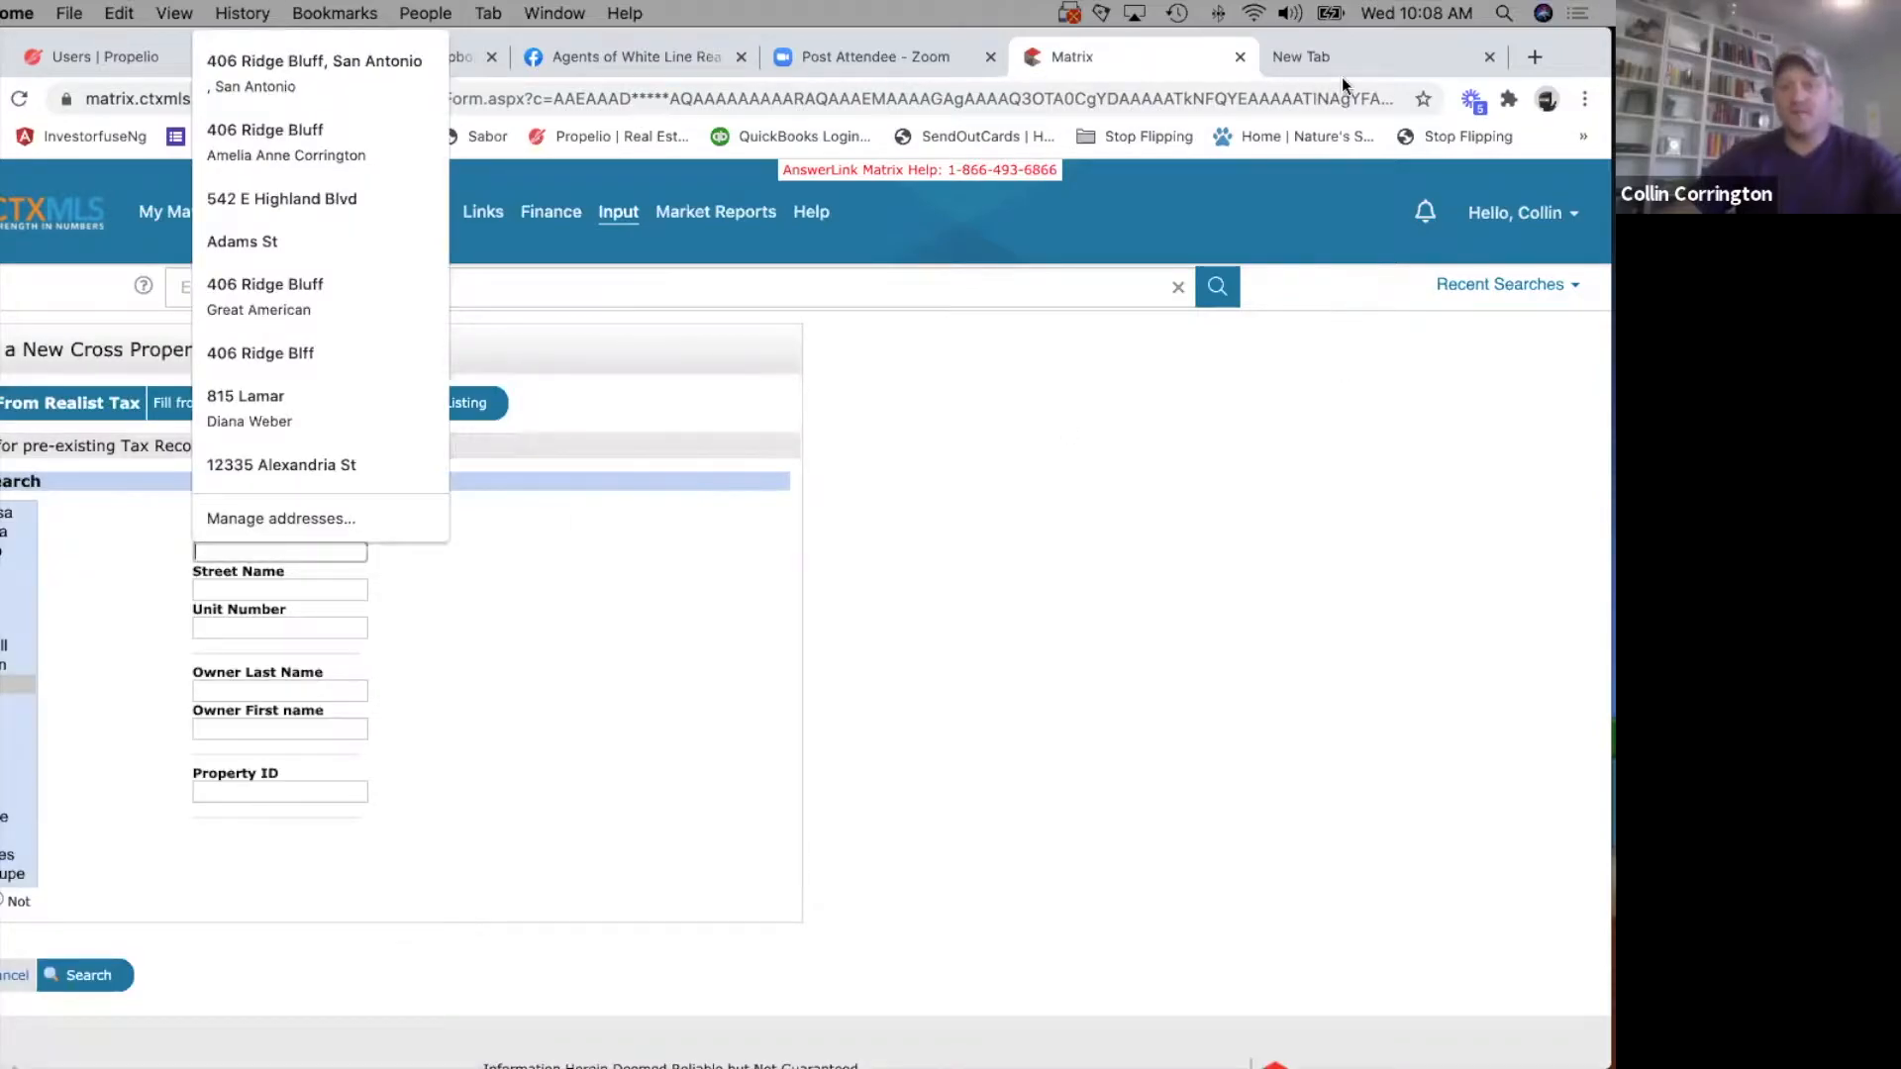
# Search Google for the property's street address in another tab and open its location in Google Maps.
pyautogui.click(1340, 44)
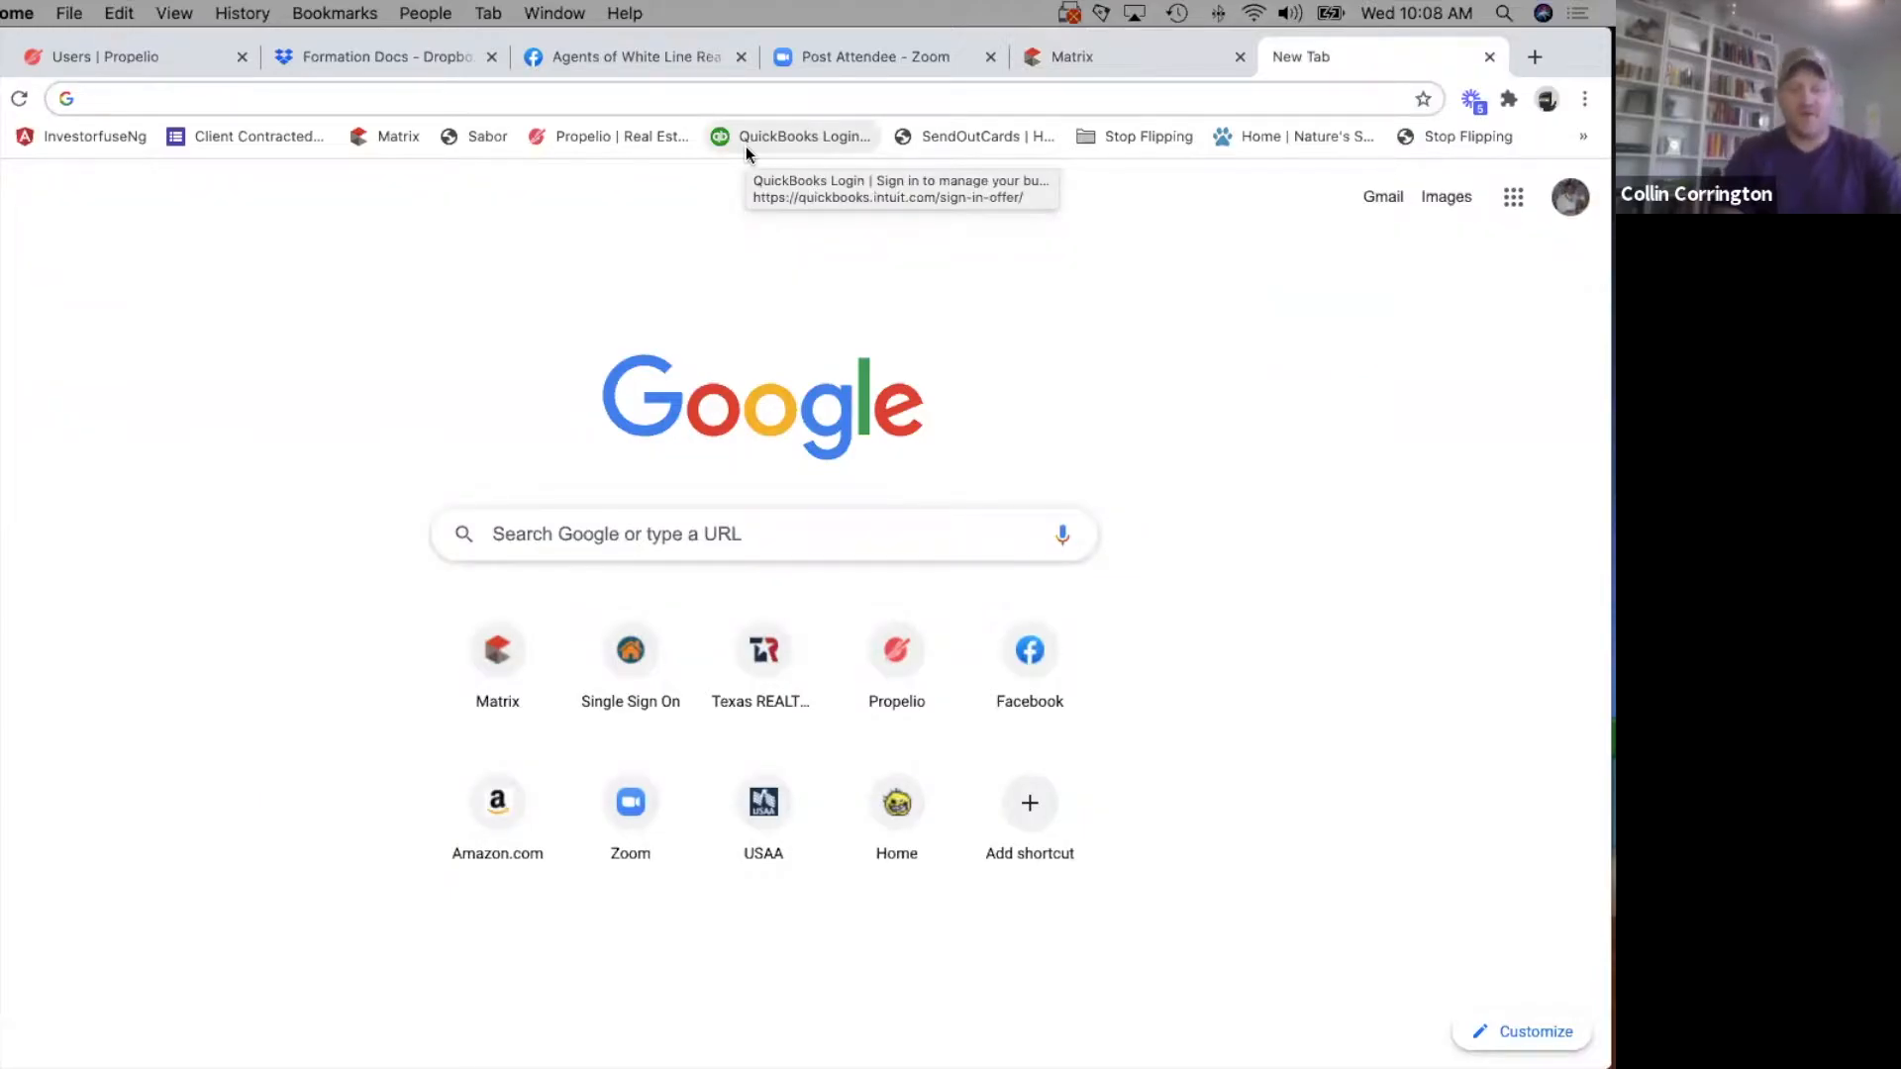
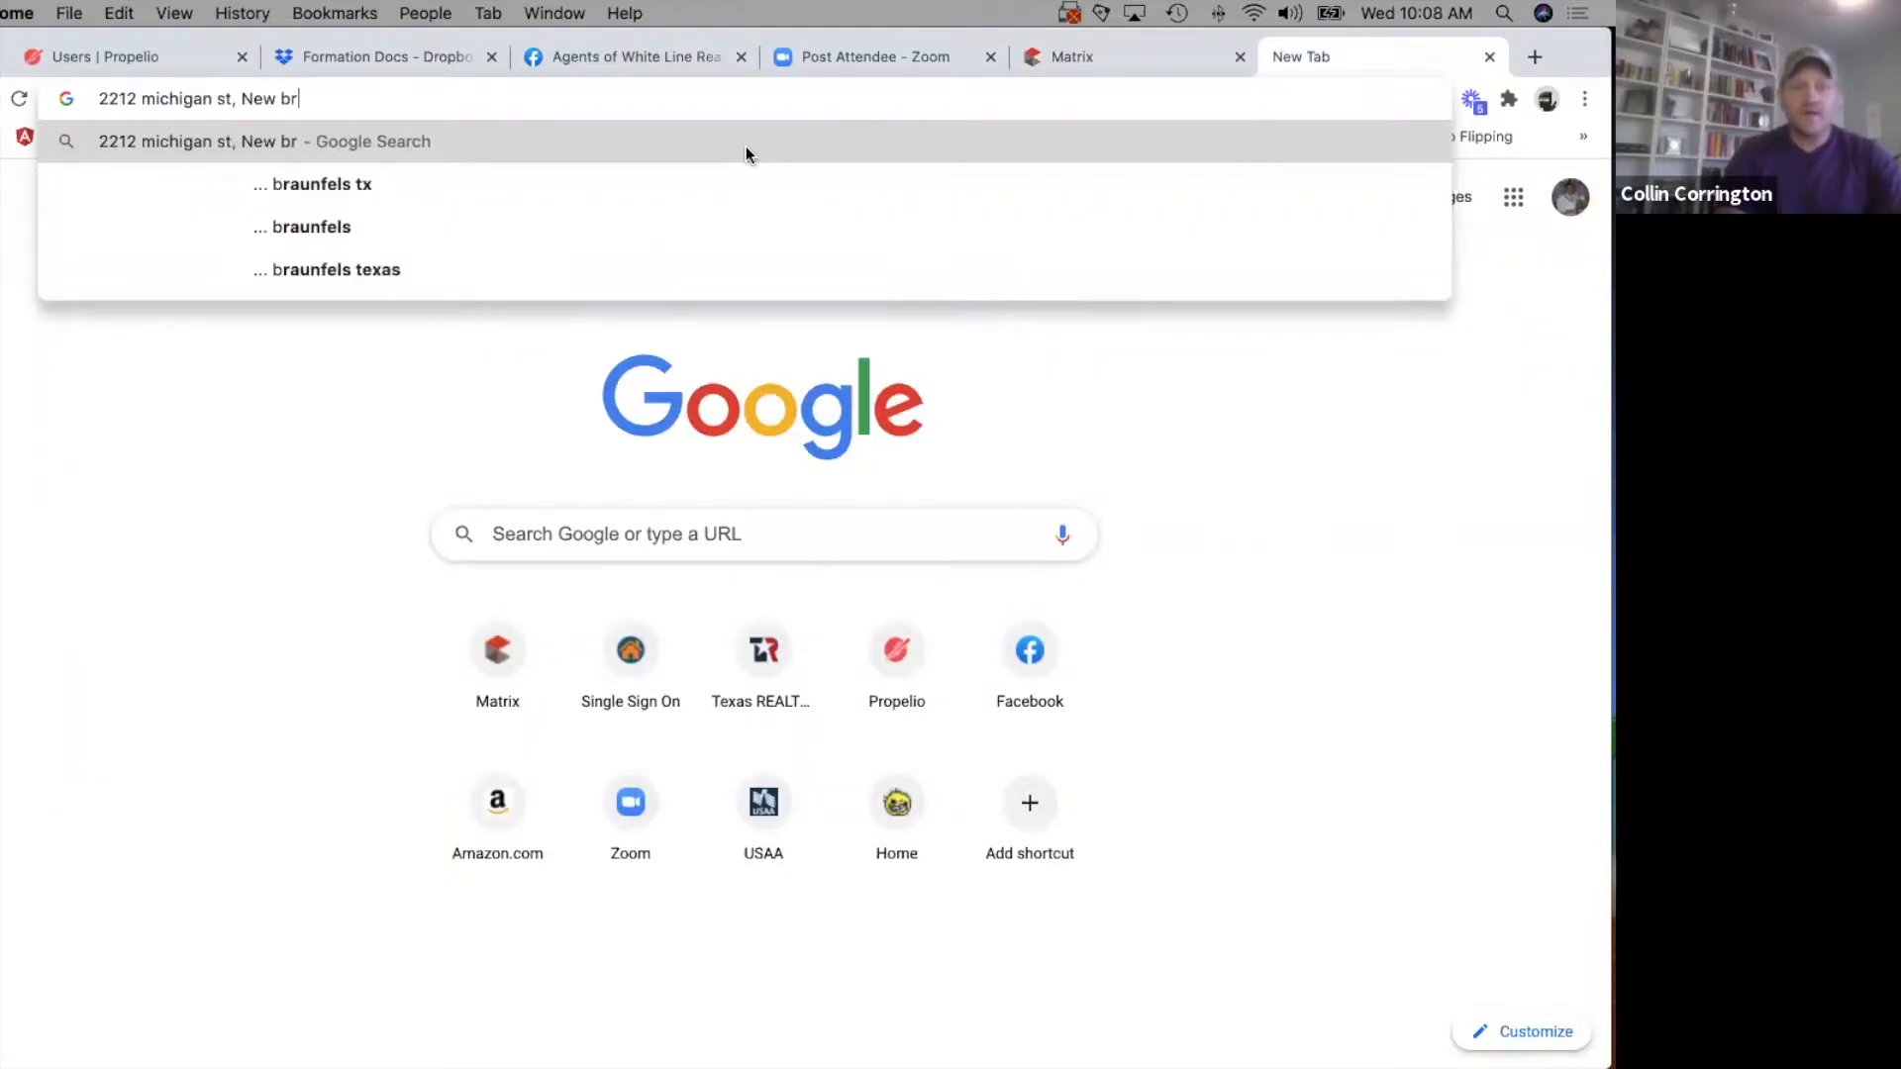
pyautogui.press('Down')
pyautogui.press('Return')
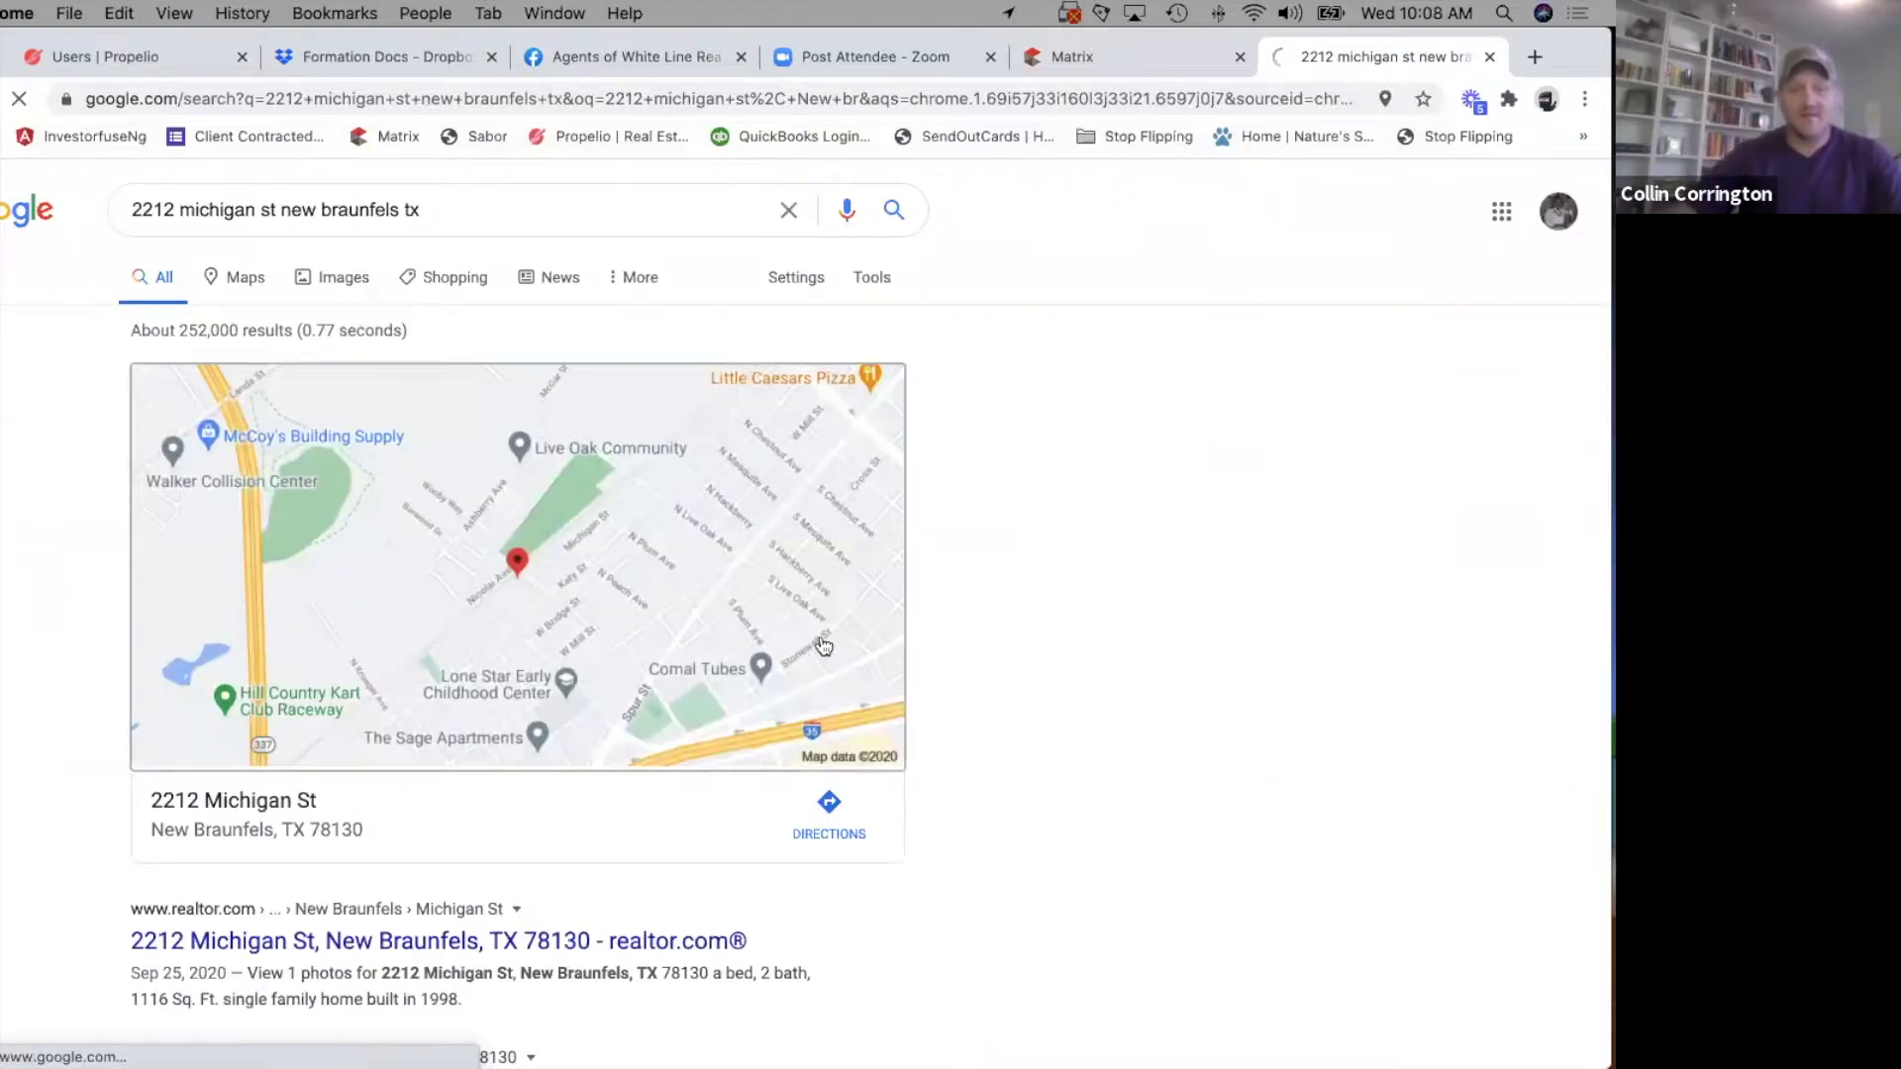
pyautogui.click(823, 646)
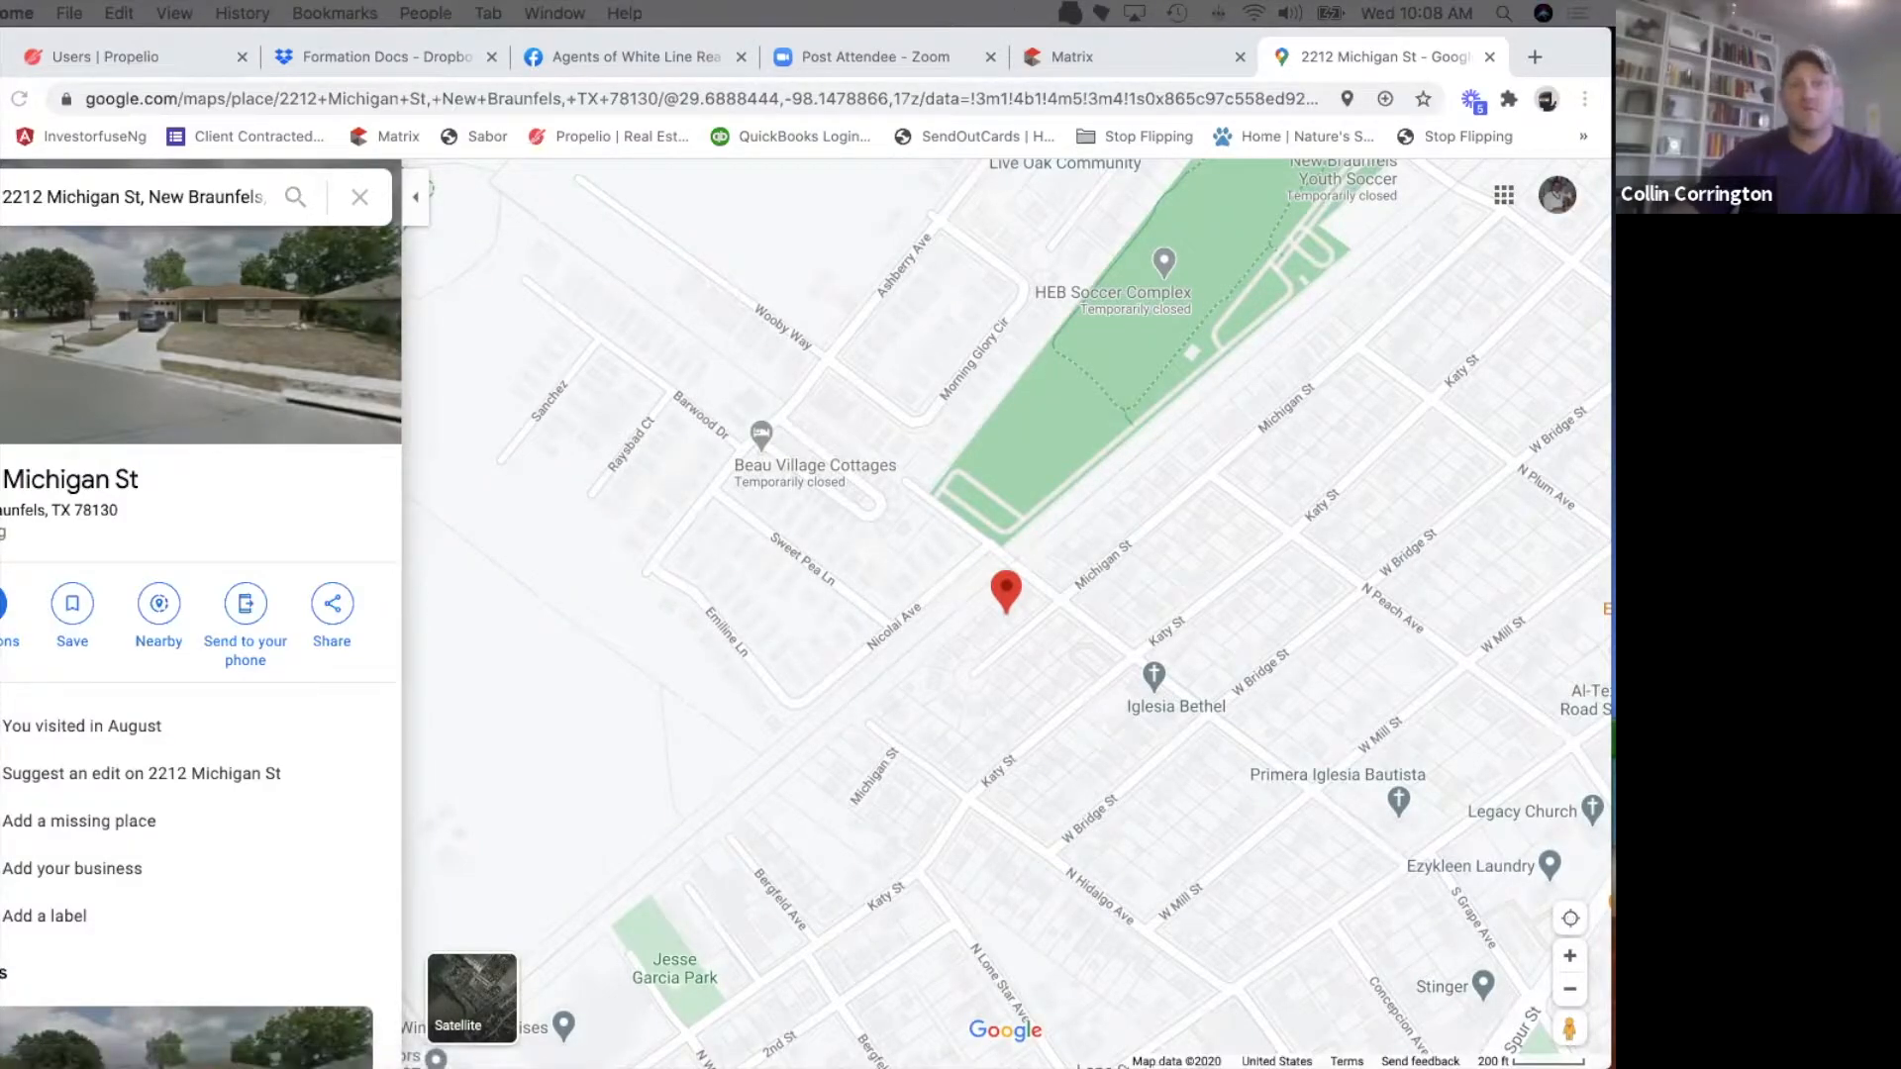
# Return to the Matrix listing form and fill in the property's street number, street name and county for the tax record search.
pyautogui.click(1132, 74)
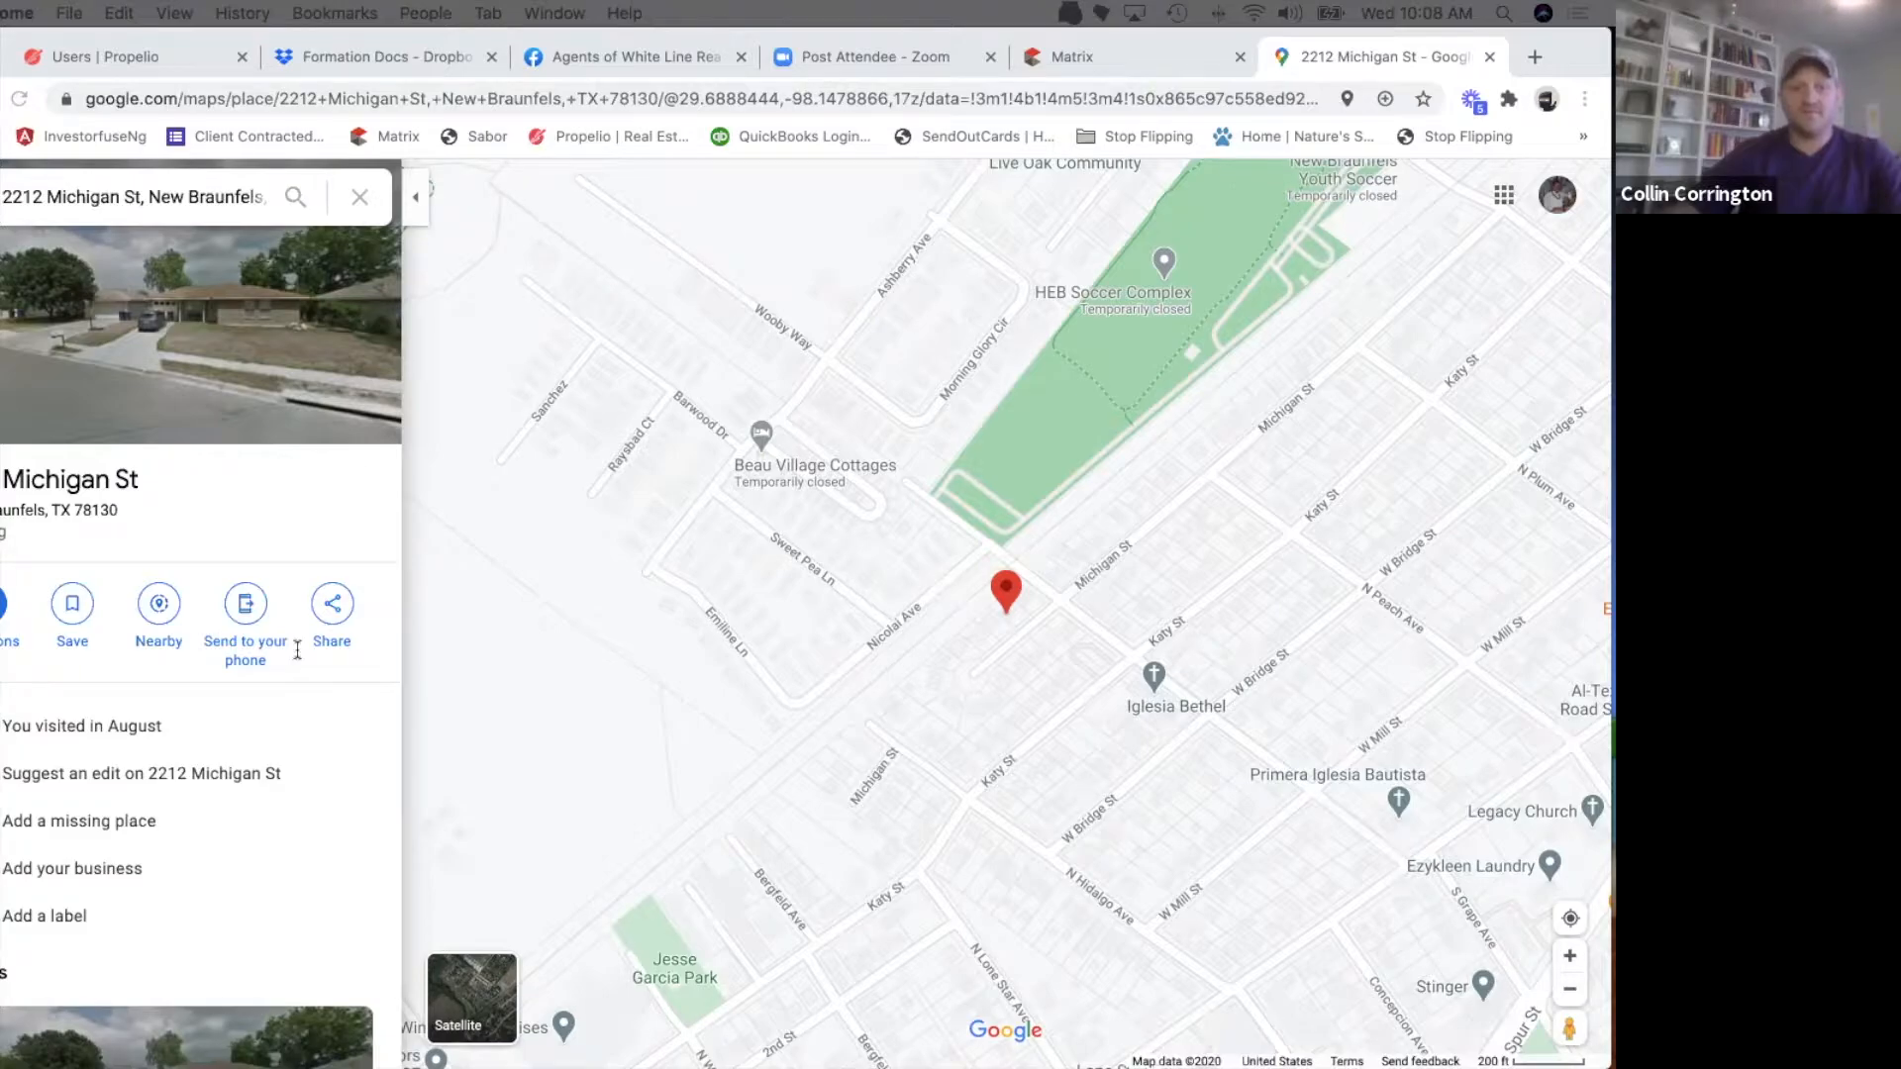
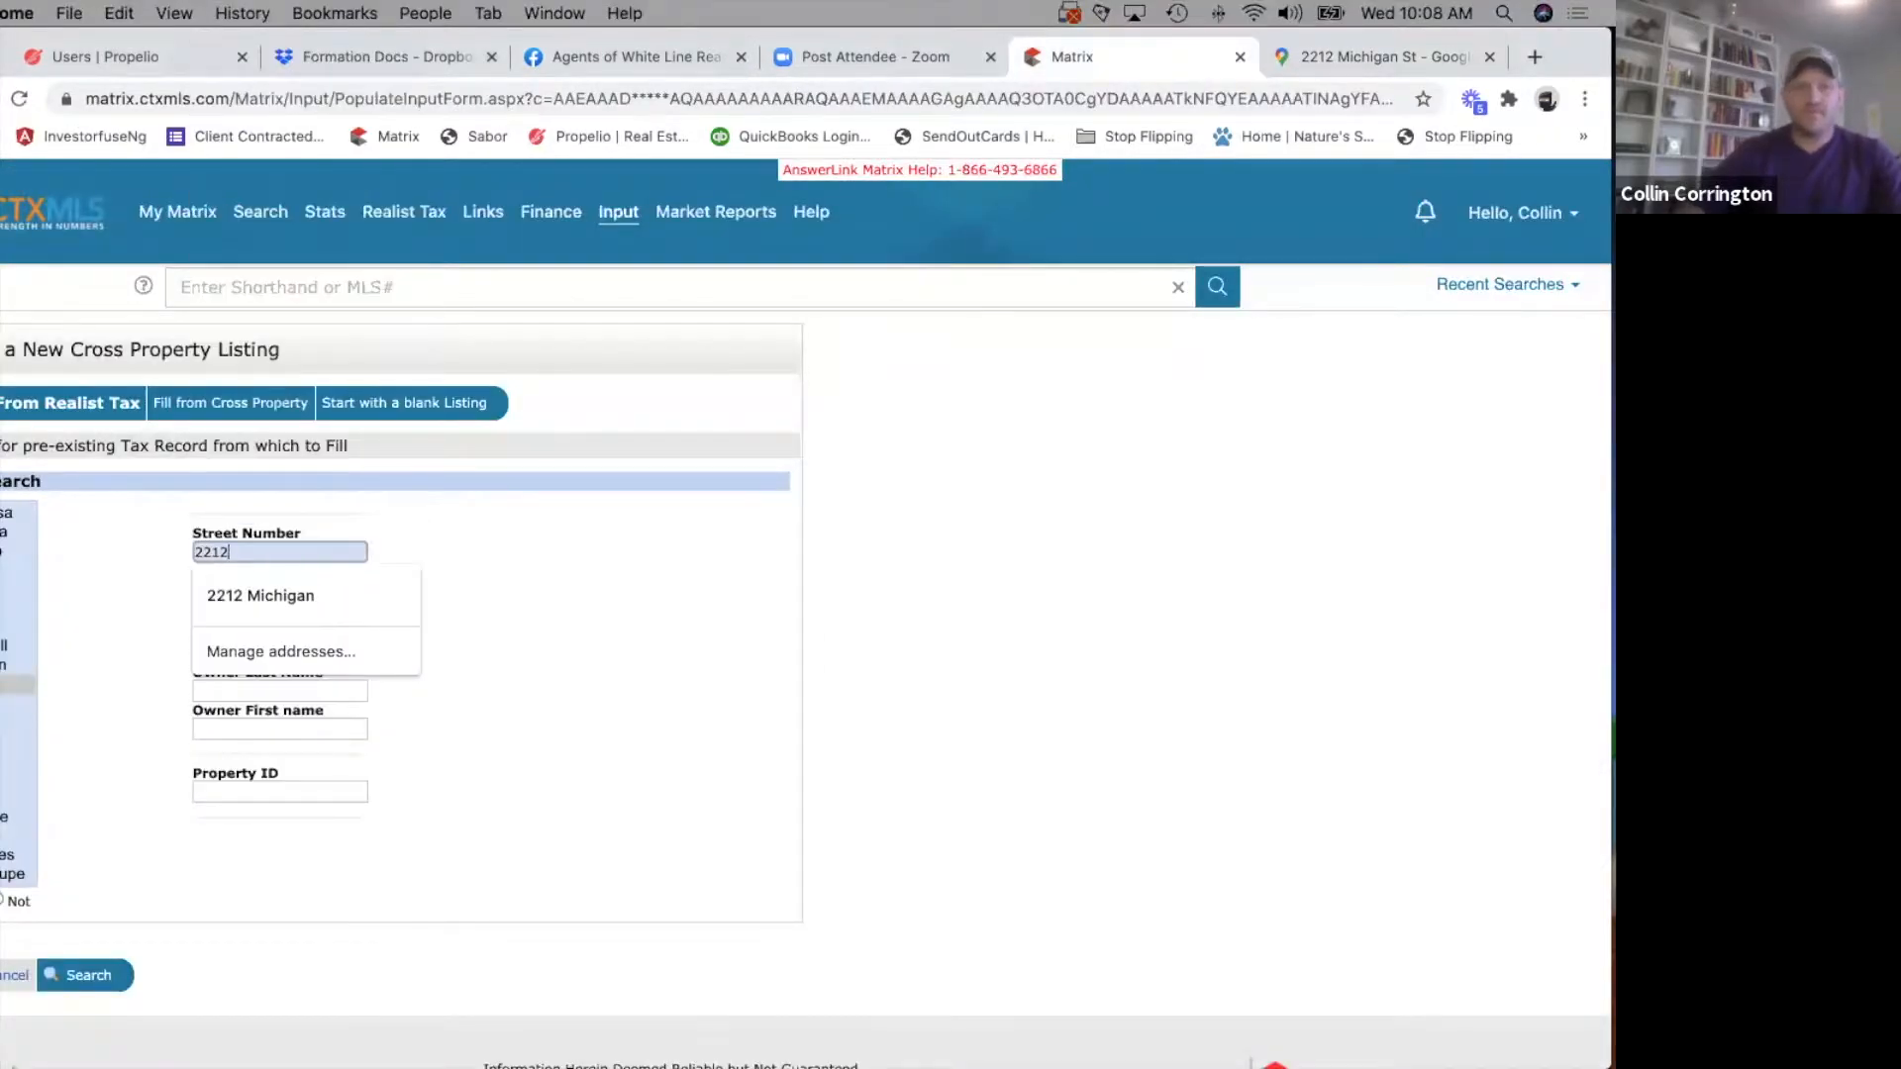
pyautogui.press('Tab')
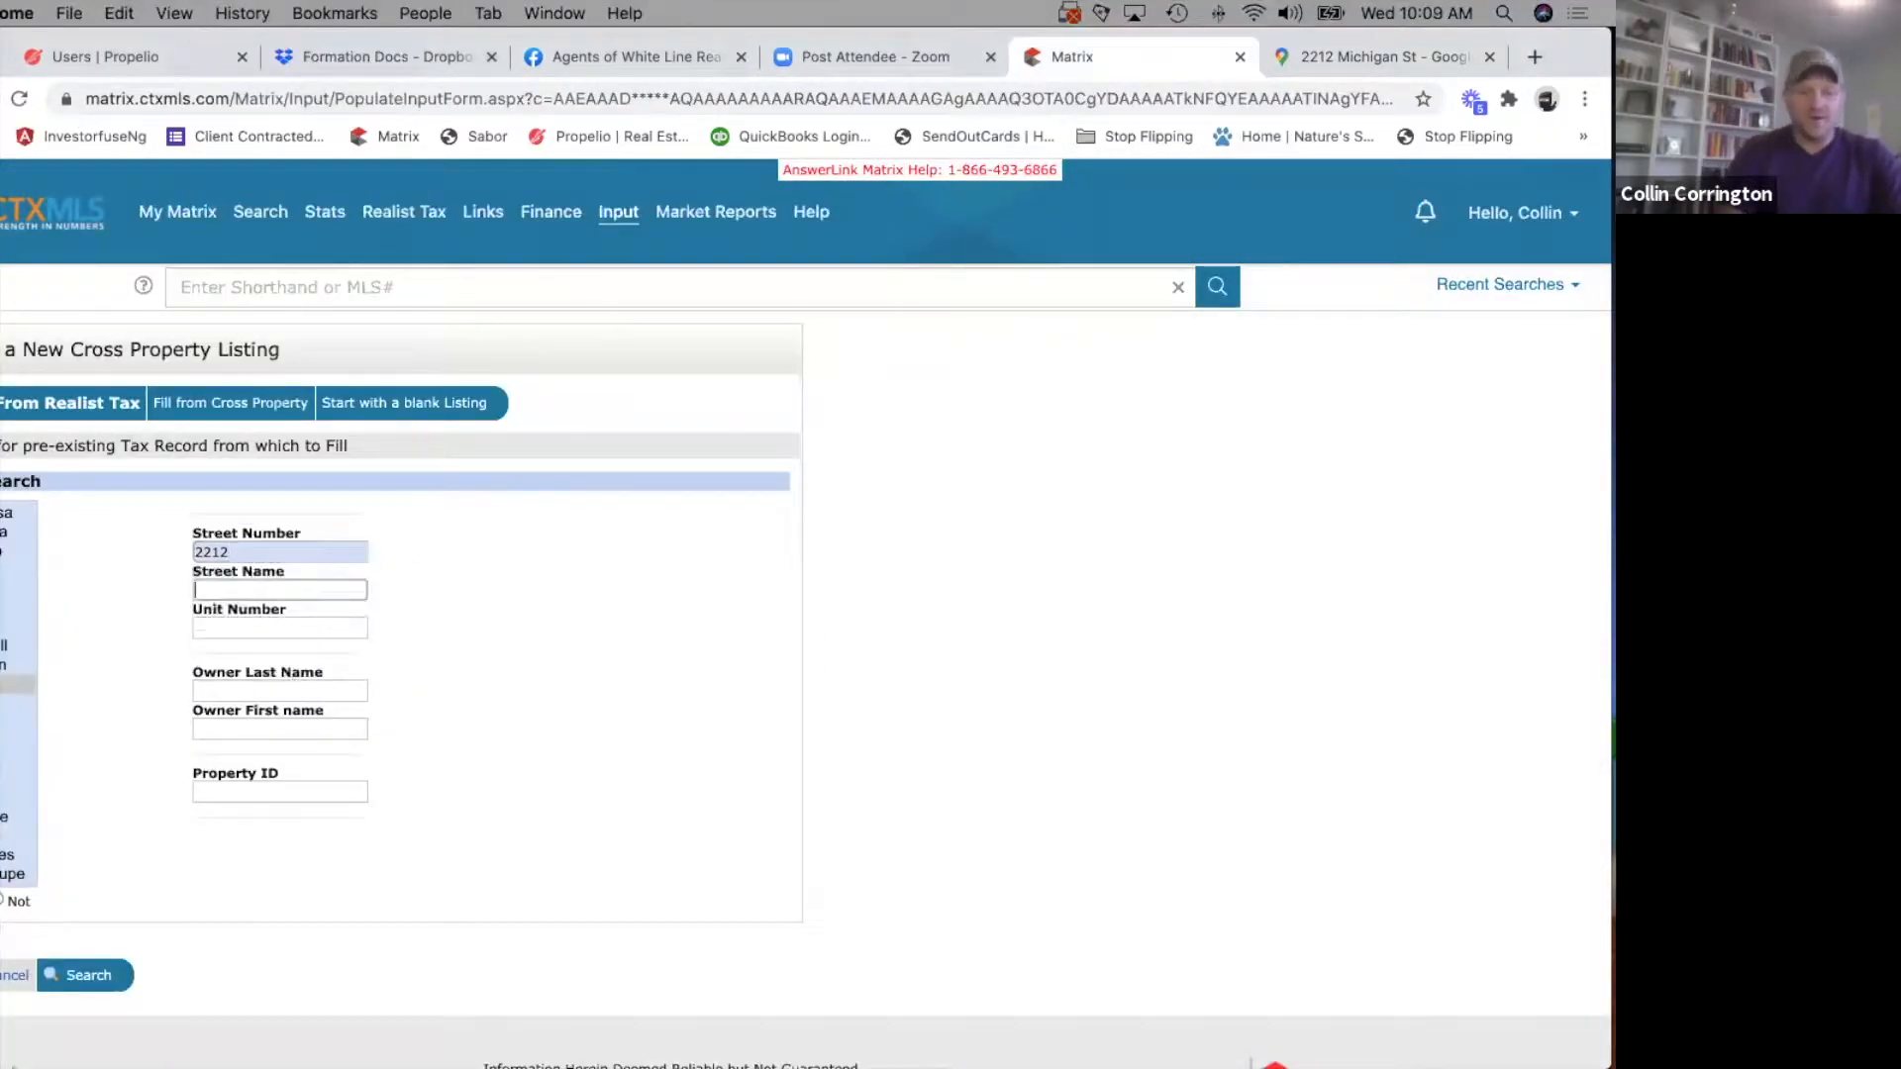
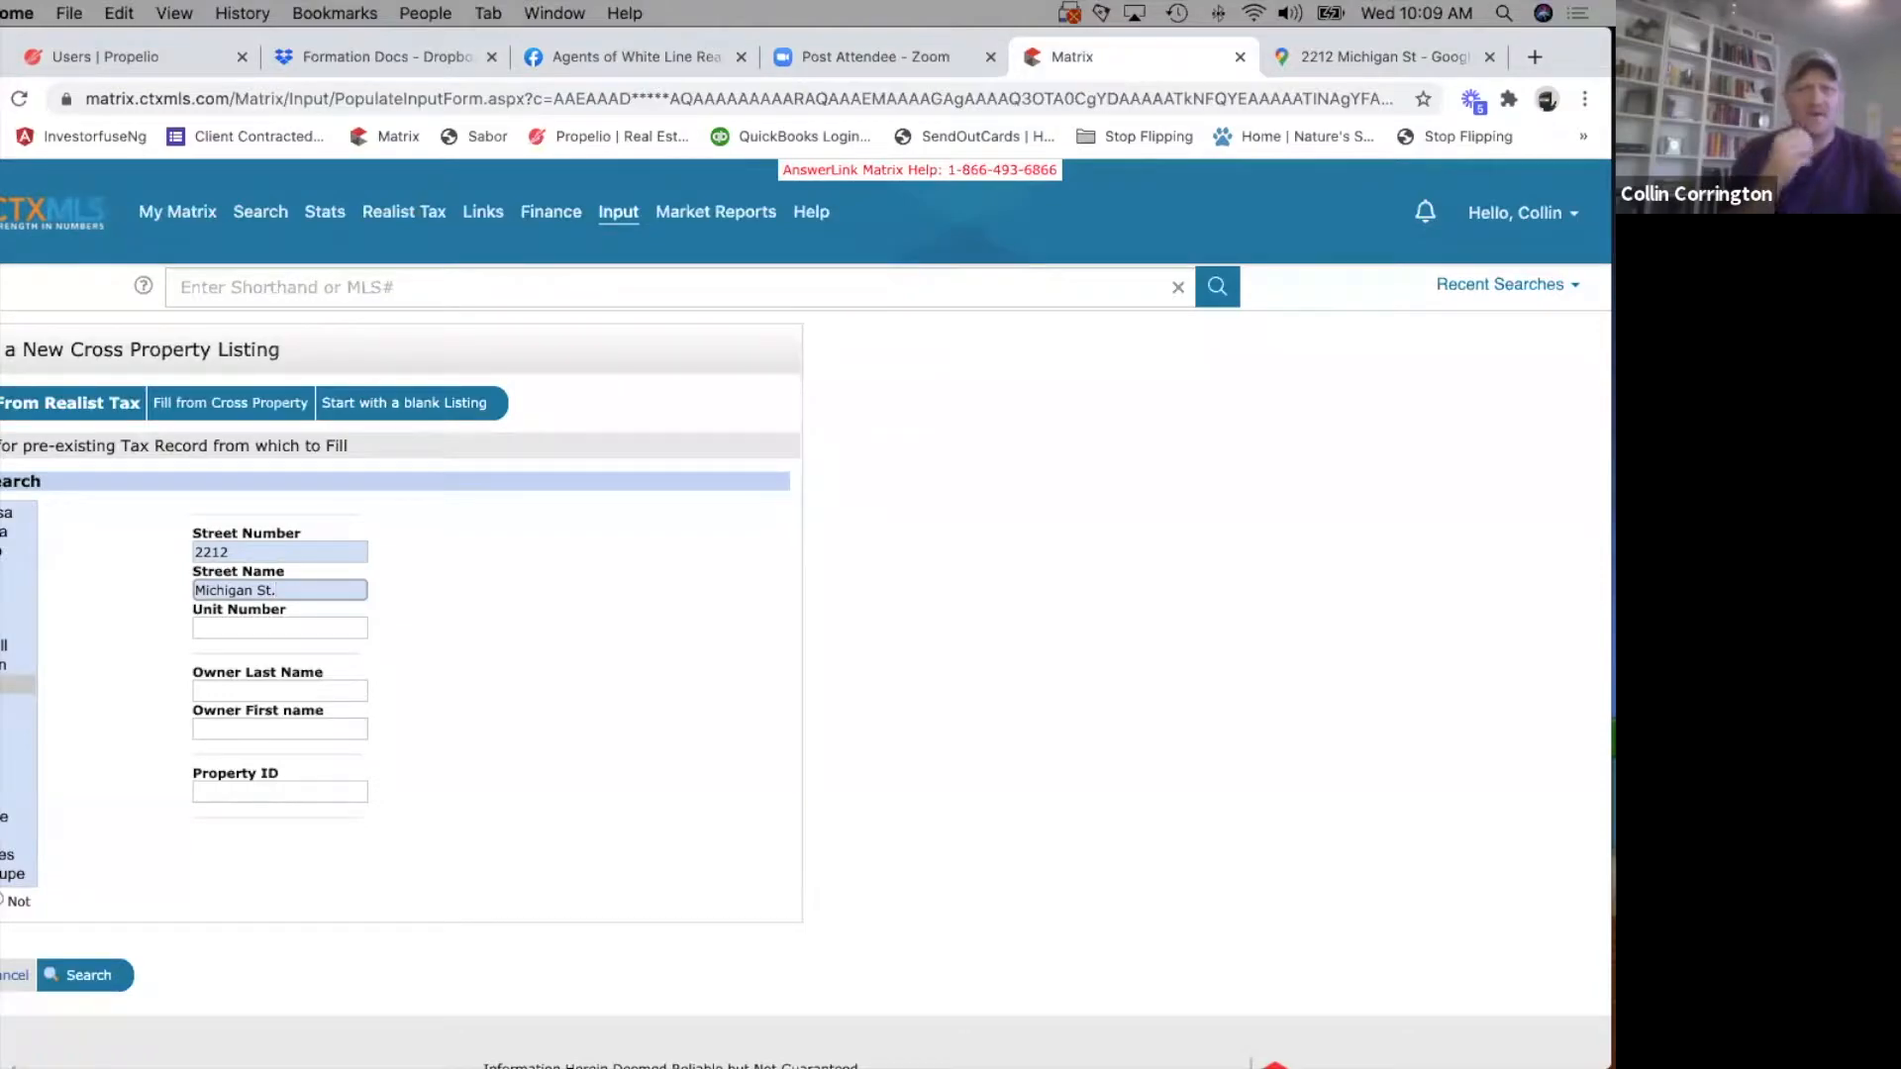
pyautogui.press('Tab')
pyautogui.press('Tab')
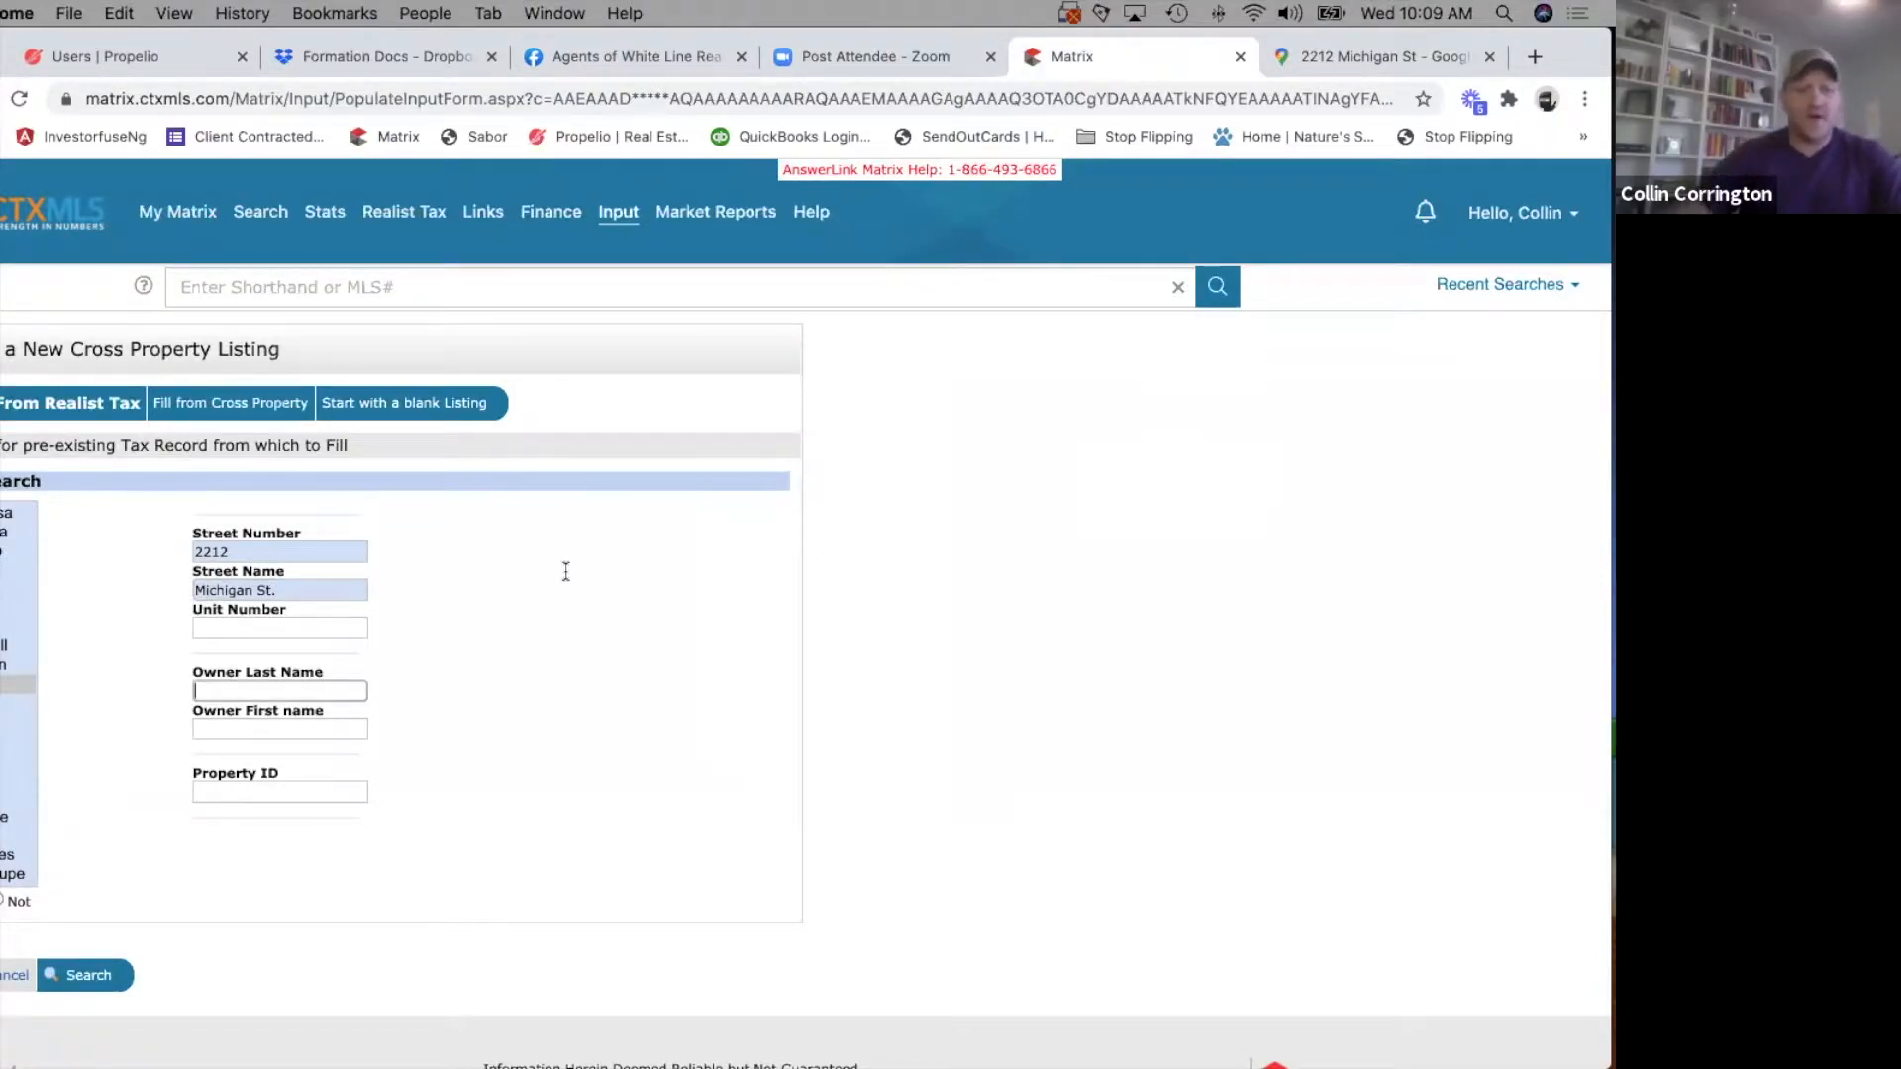
pyautogui.click(8, 684)
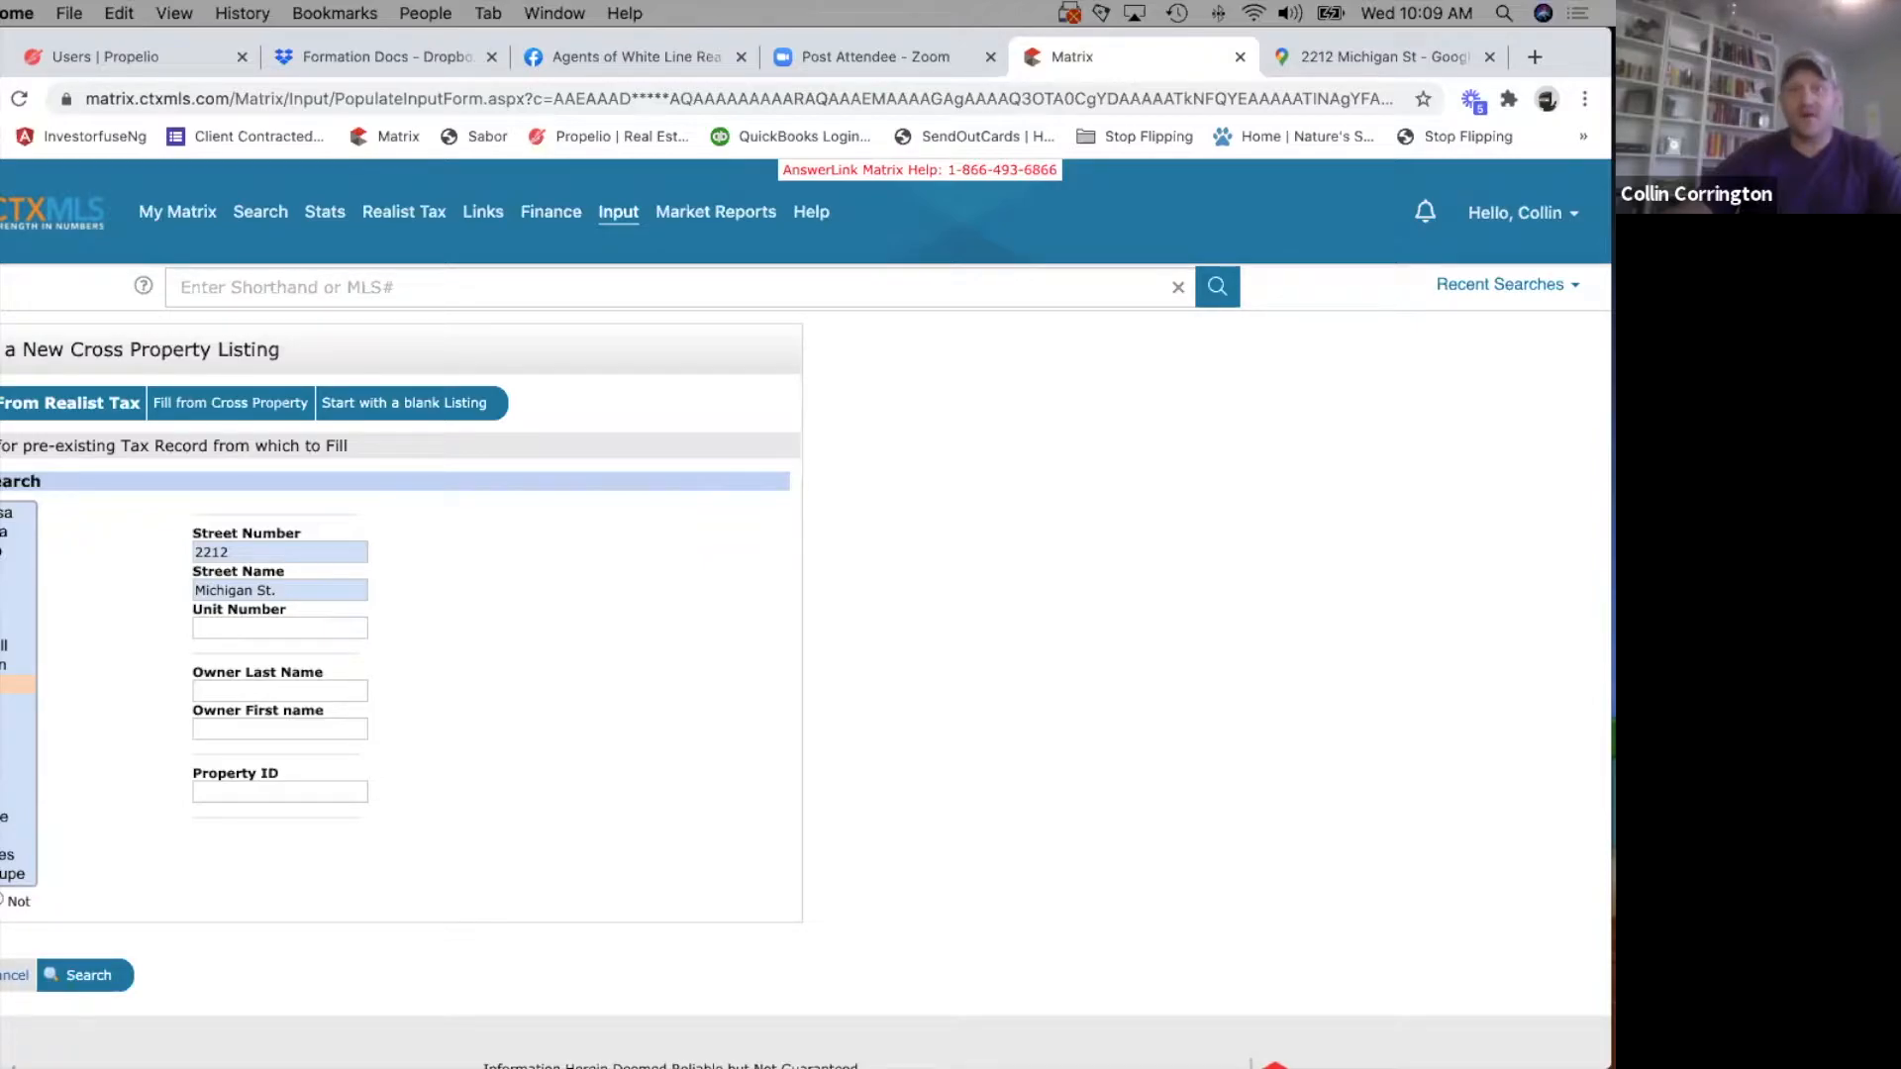
# Switch to the map's tab, search Google for comal cad, and open the Comal Appraisal District website.
pyautogui.hotkey('ctrl', 'Tab')
pyautogui.click(1044, 99)
pyautogui.write('co')
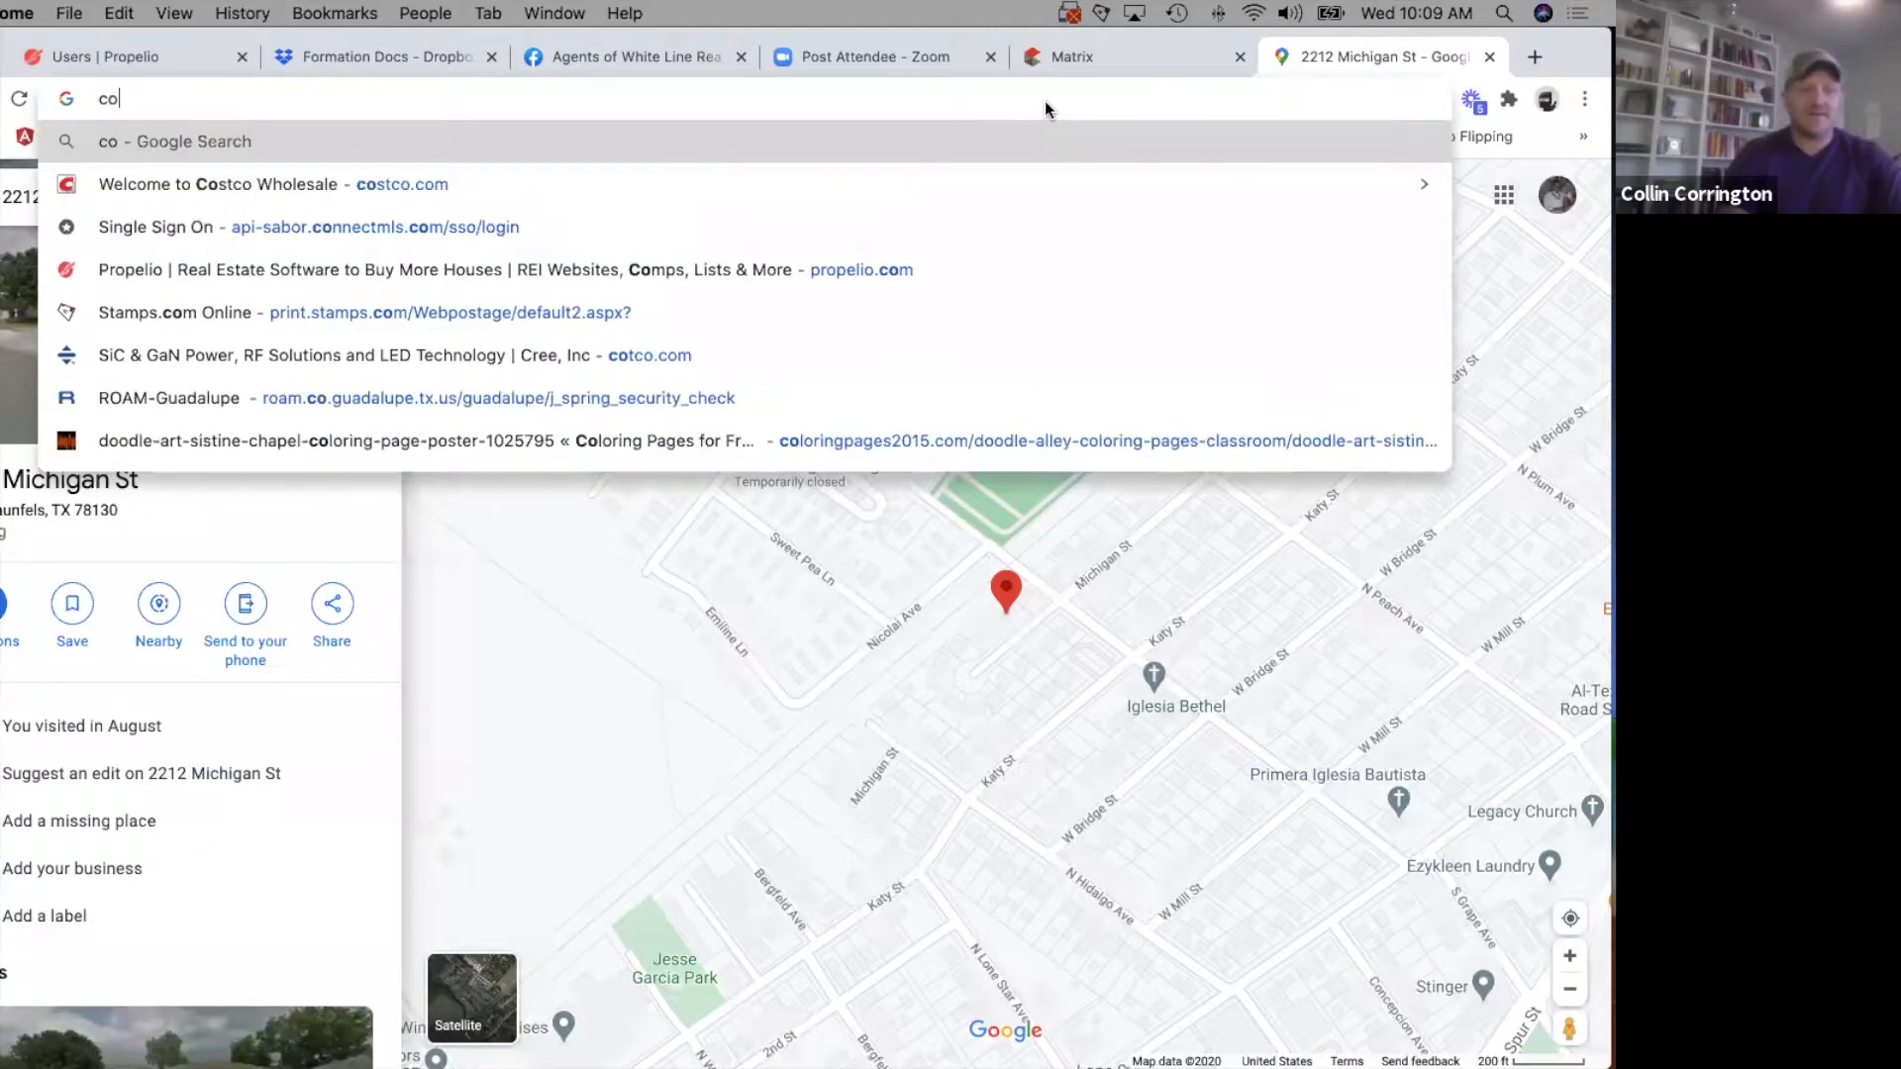
pyautogui.write('mal')
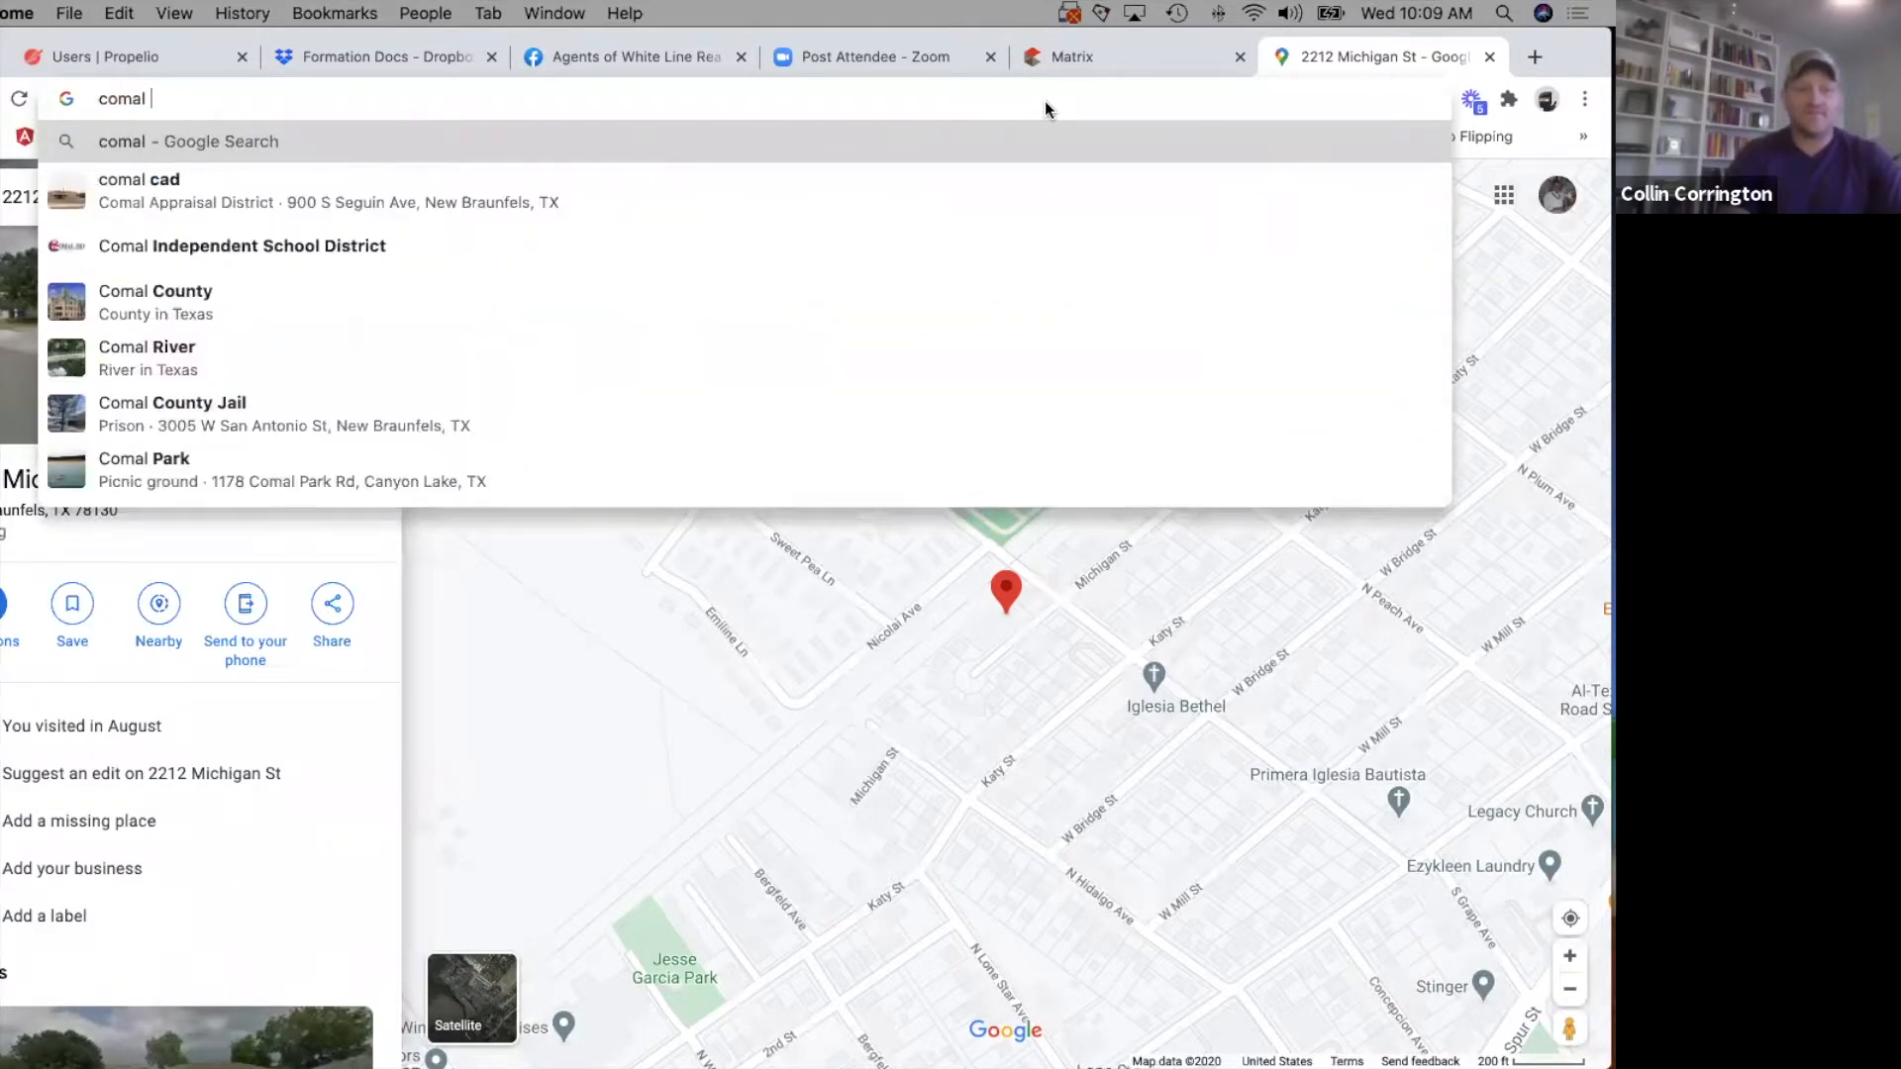
pyautogui.press('Down')
pyautogui.press('Return')
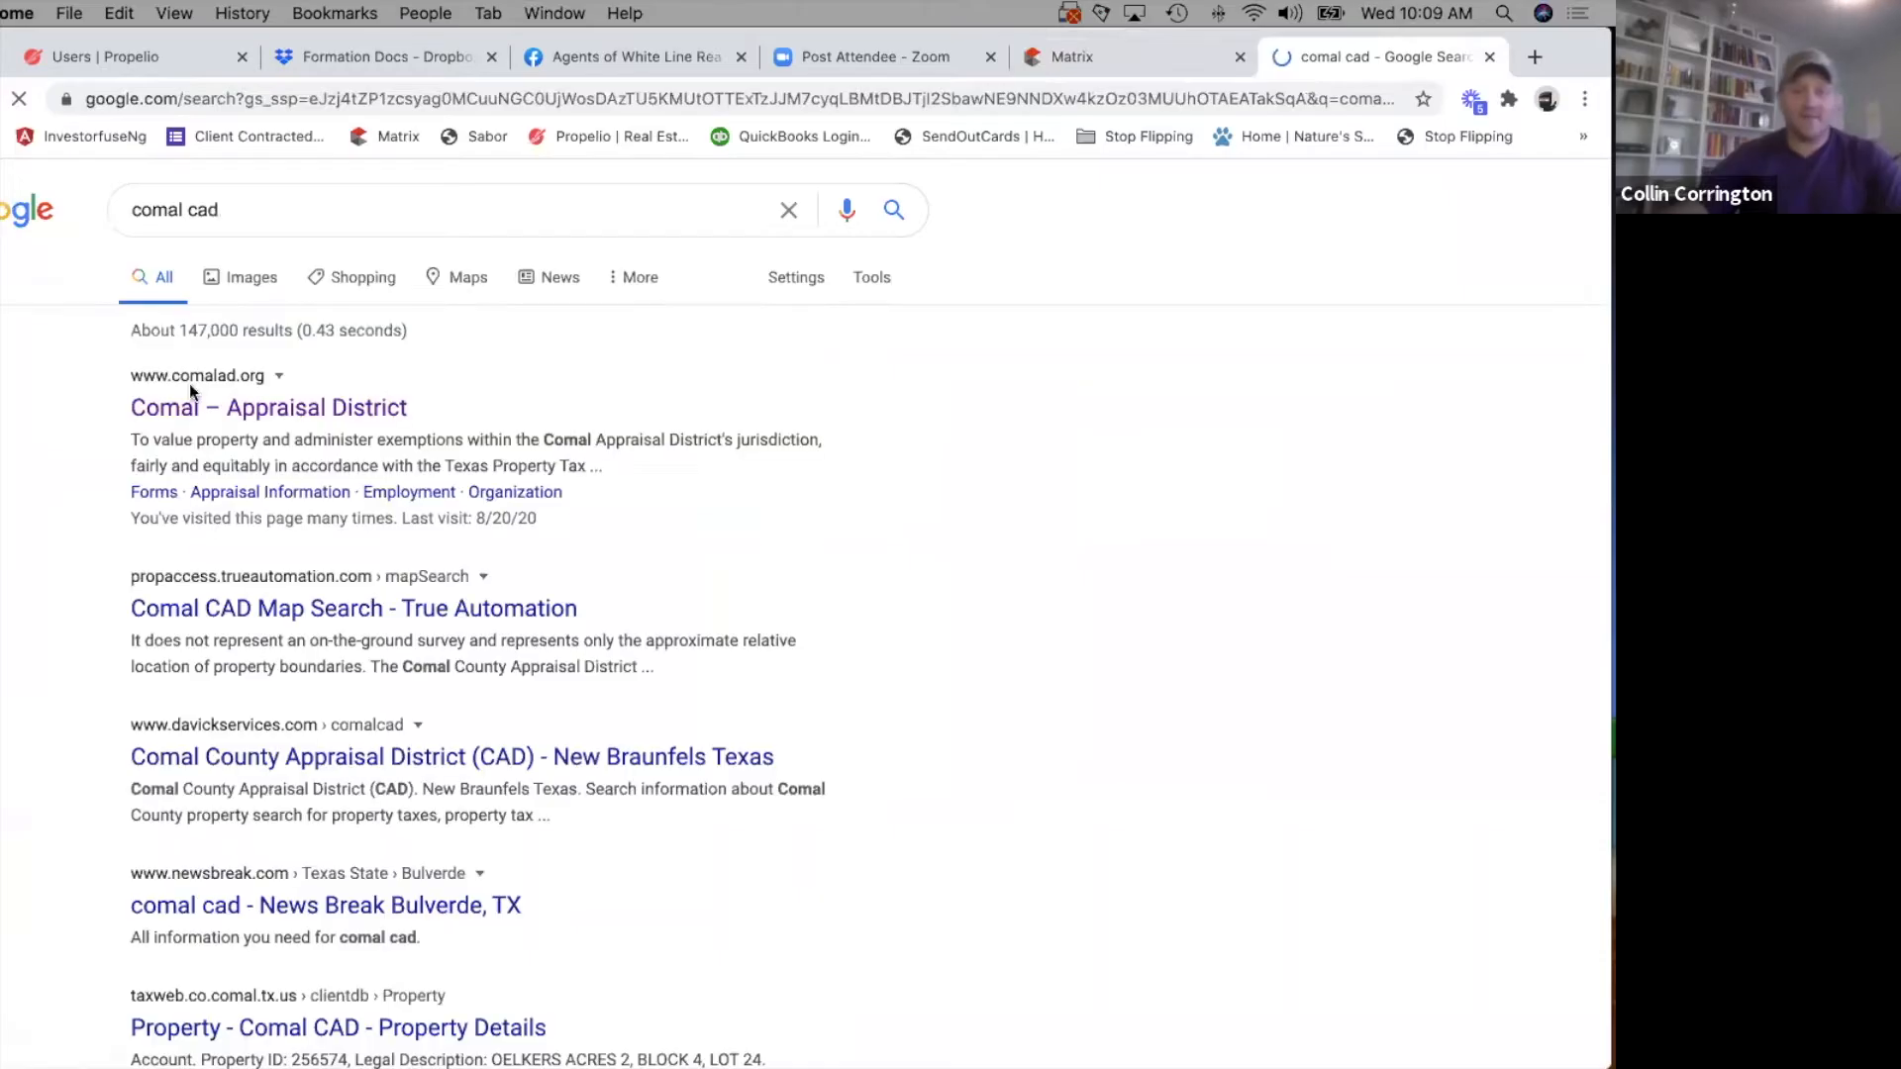
pyautogui.click(166, 414)
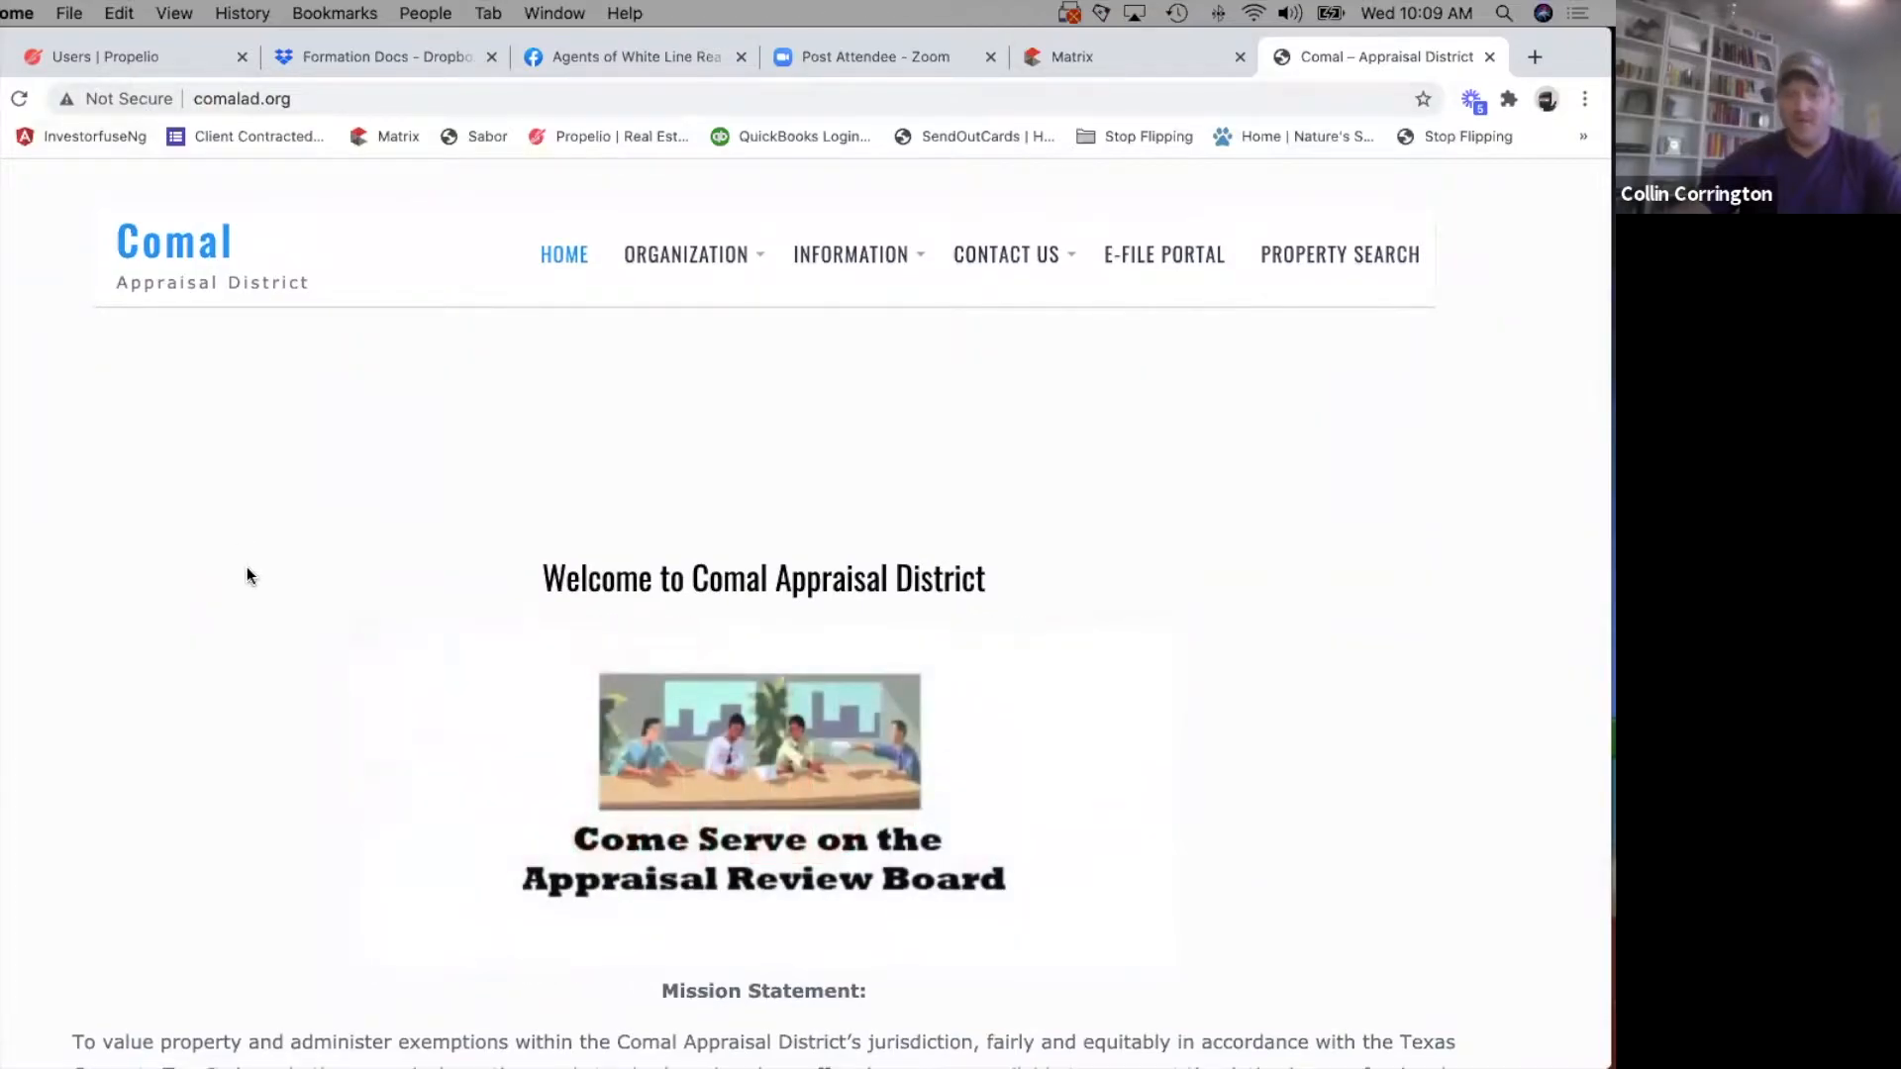
# Search the appraisal district's property records by the property's street number and name, and open its 2020 record.
pyautogui.scroll(-3, 247, 570)
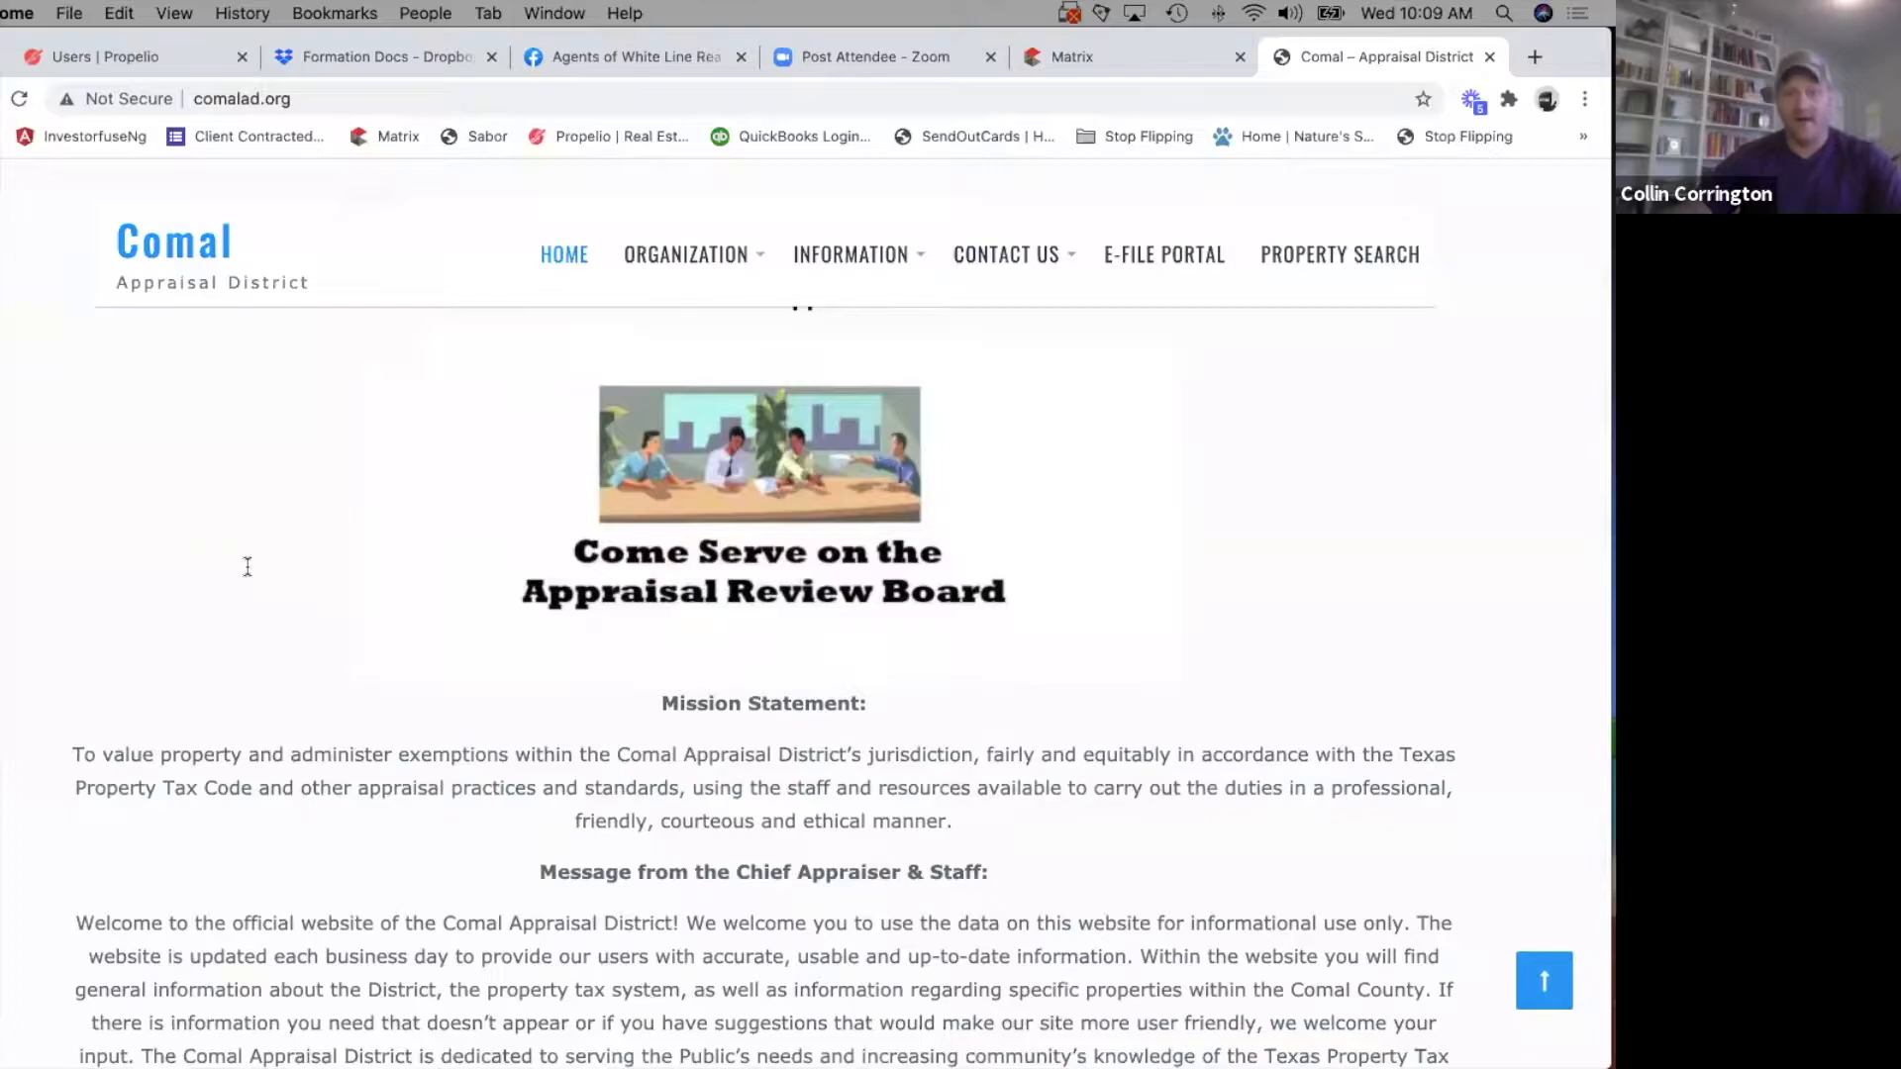
pyautogui.scroll(3, 247, 571)
pyautogui.scroll(-1, 247, 571)
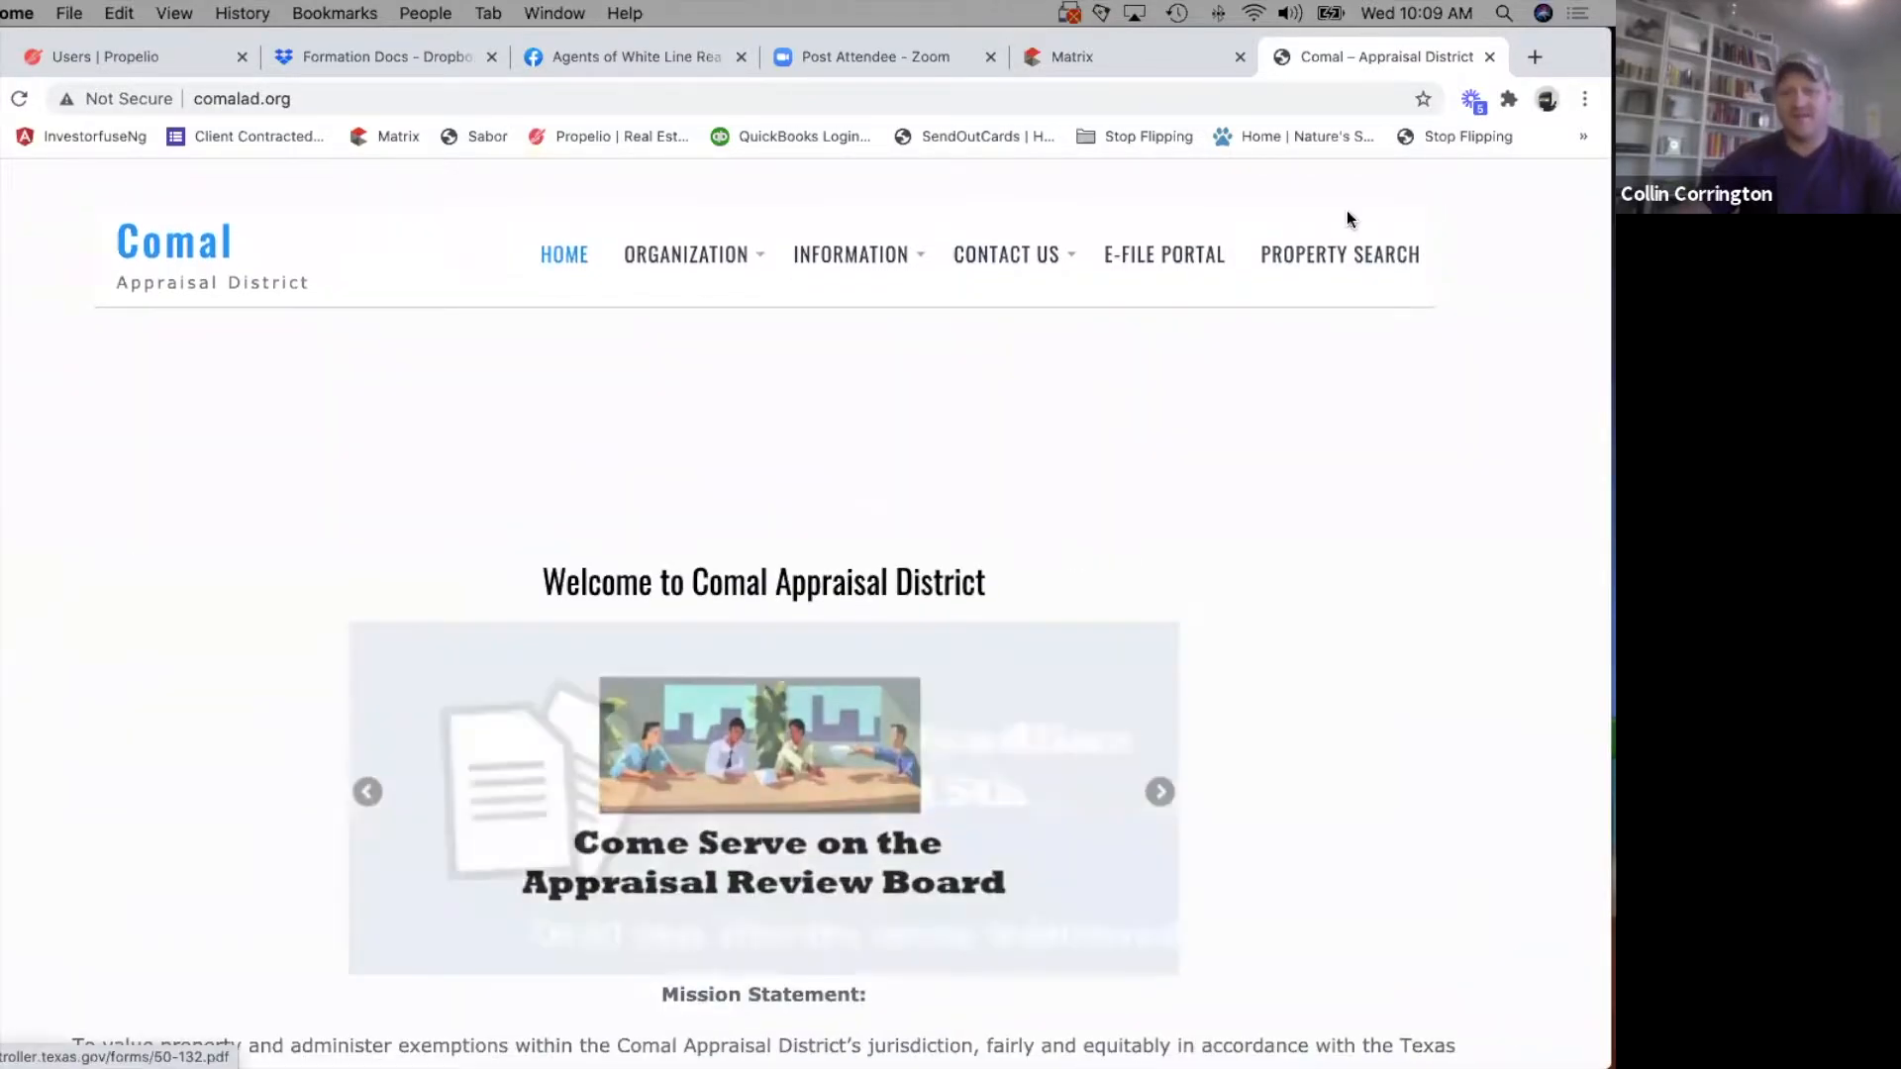
pyautogui.click(1310, 255)
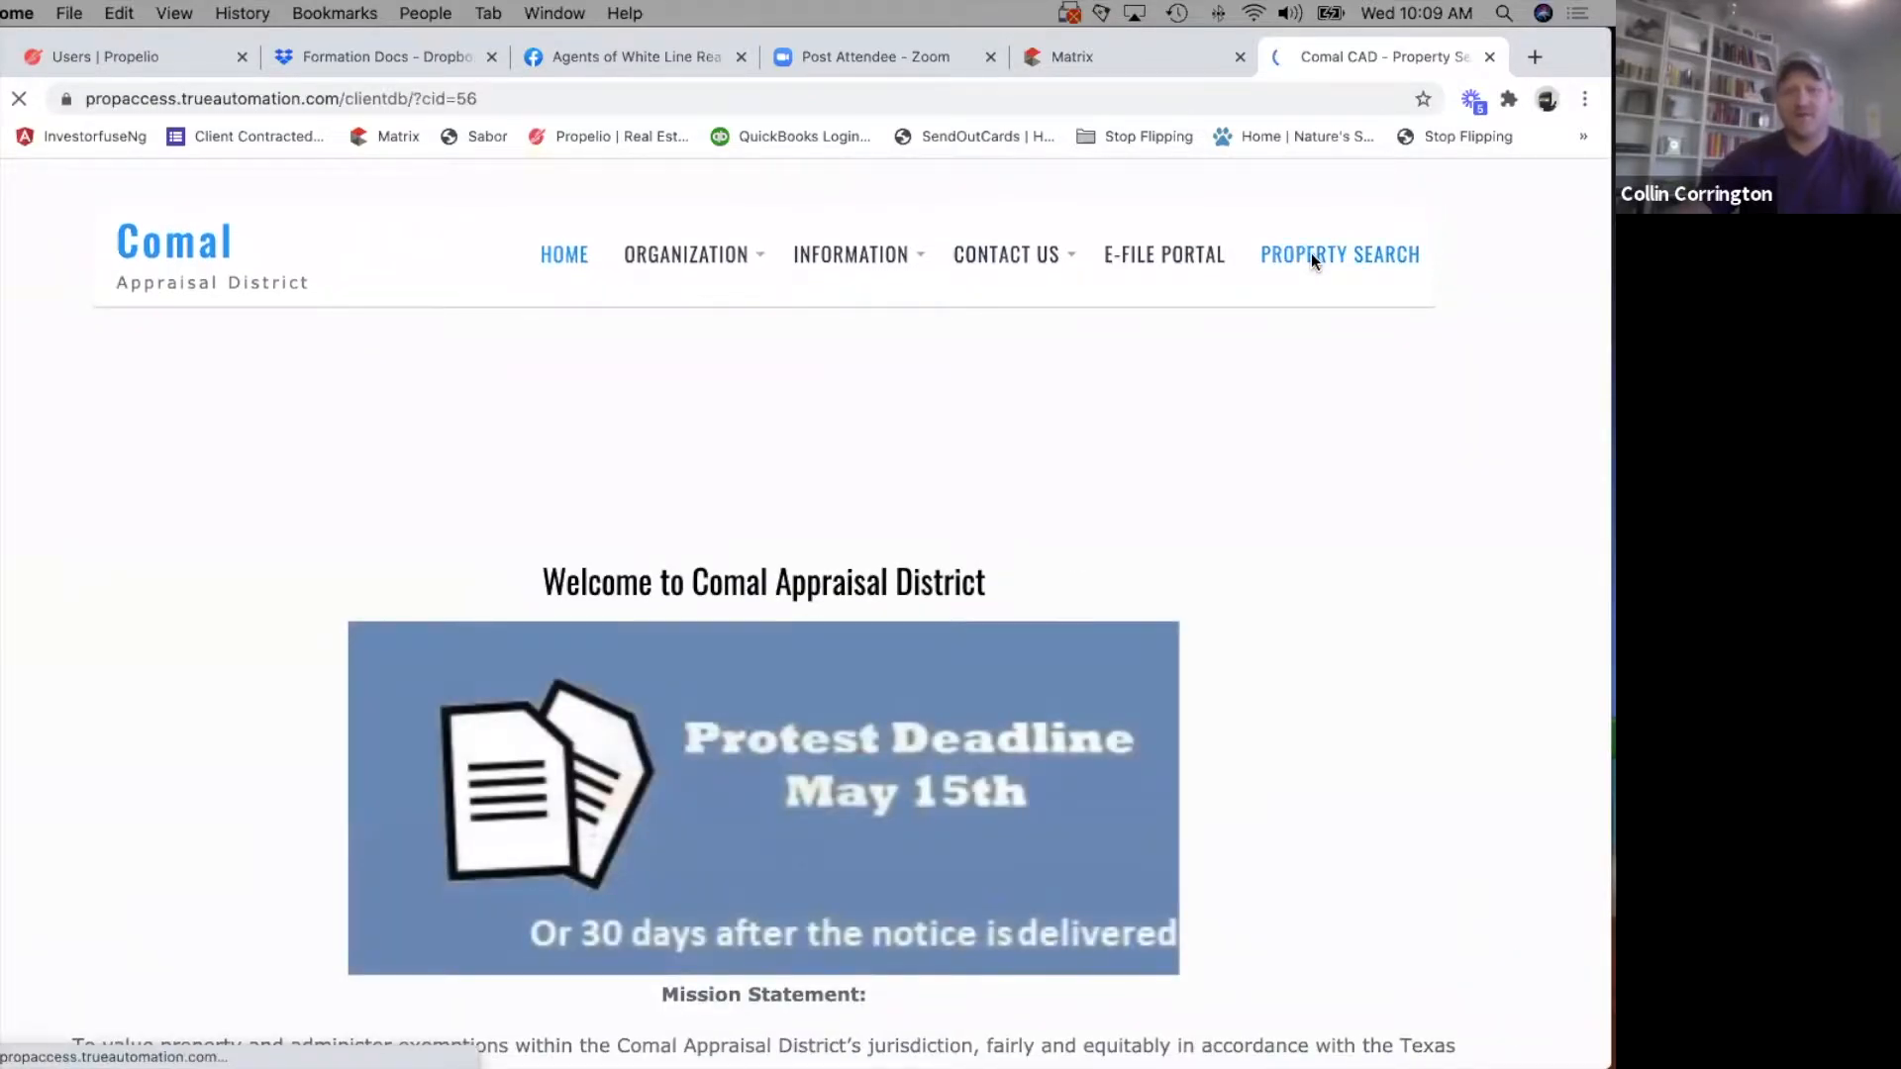
pyautogui.click(763, 382)
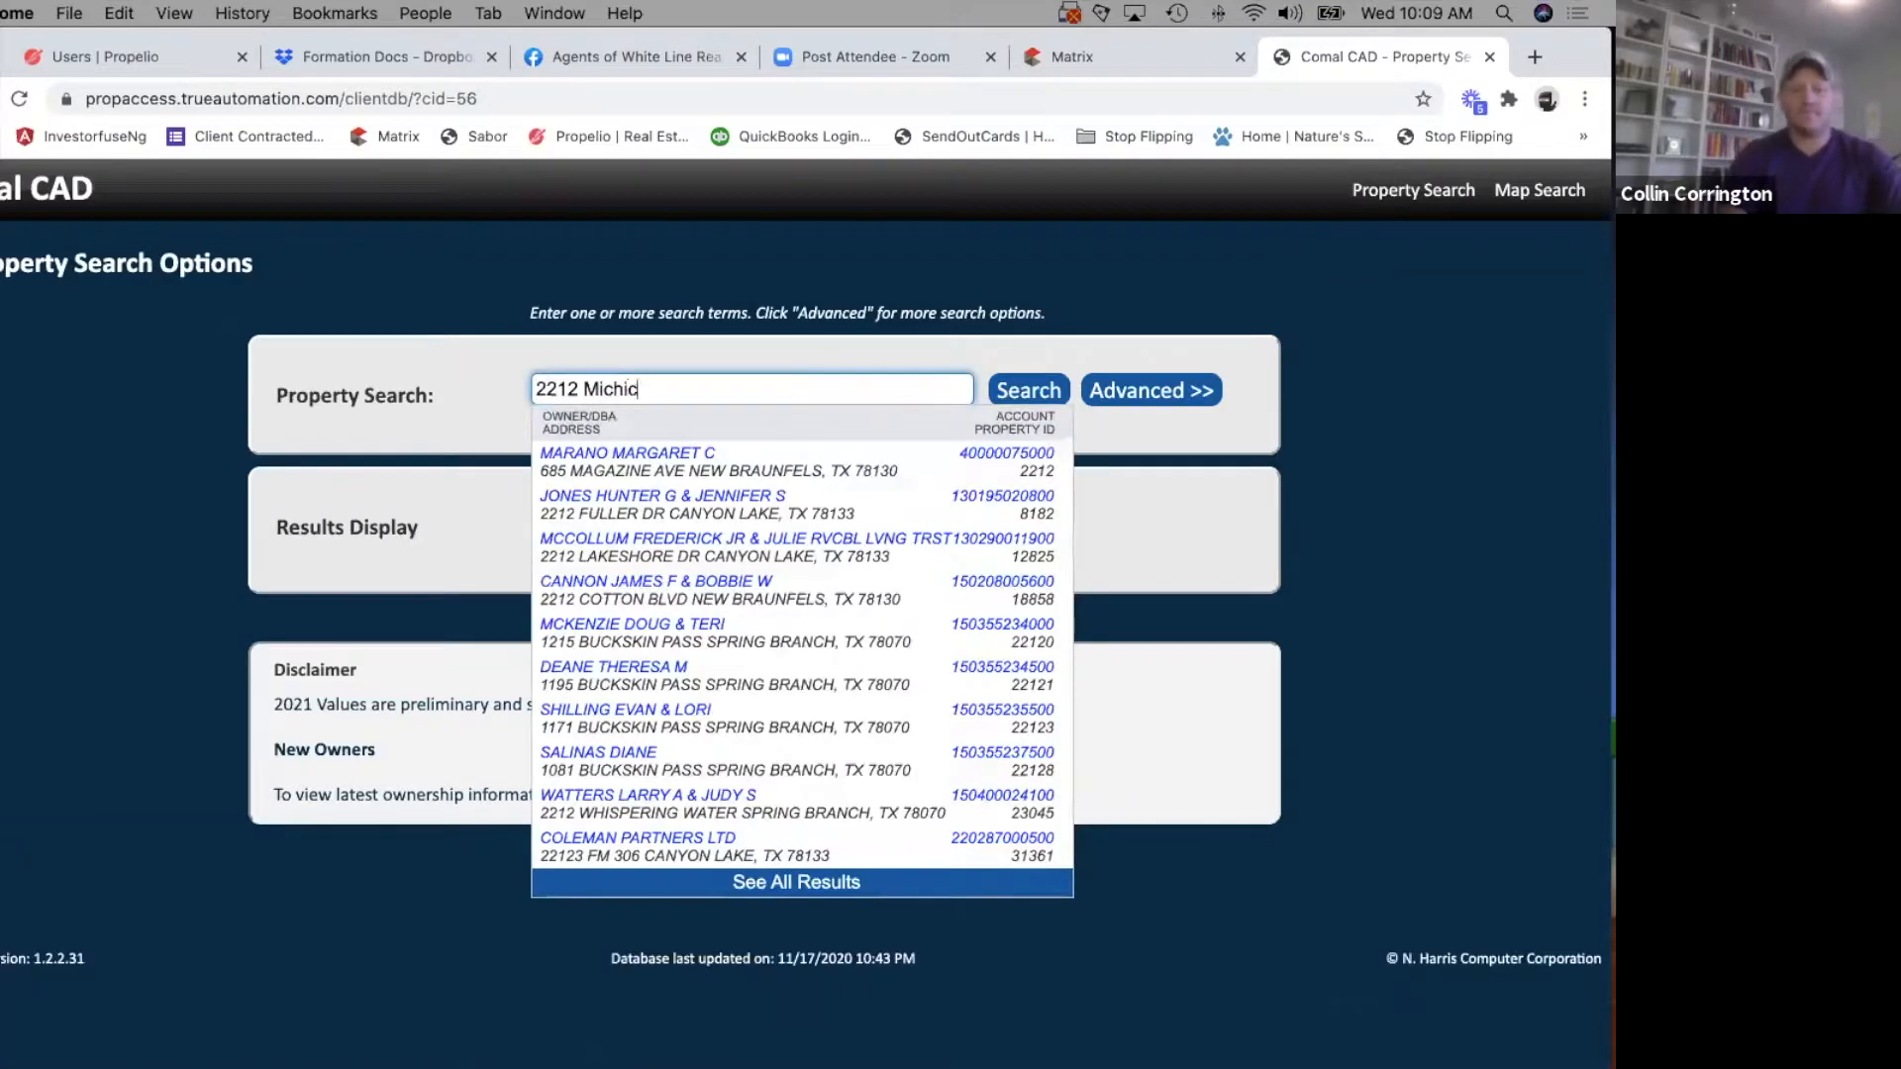
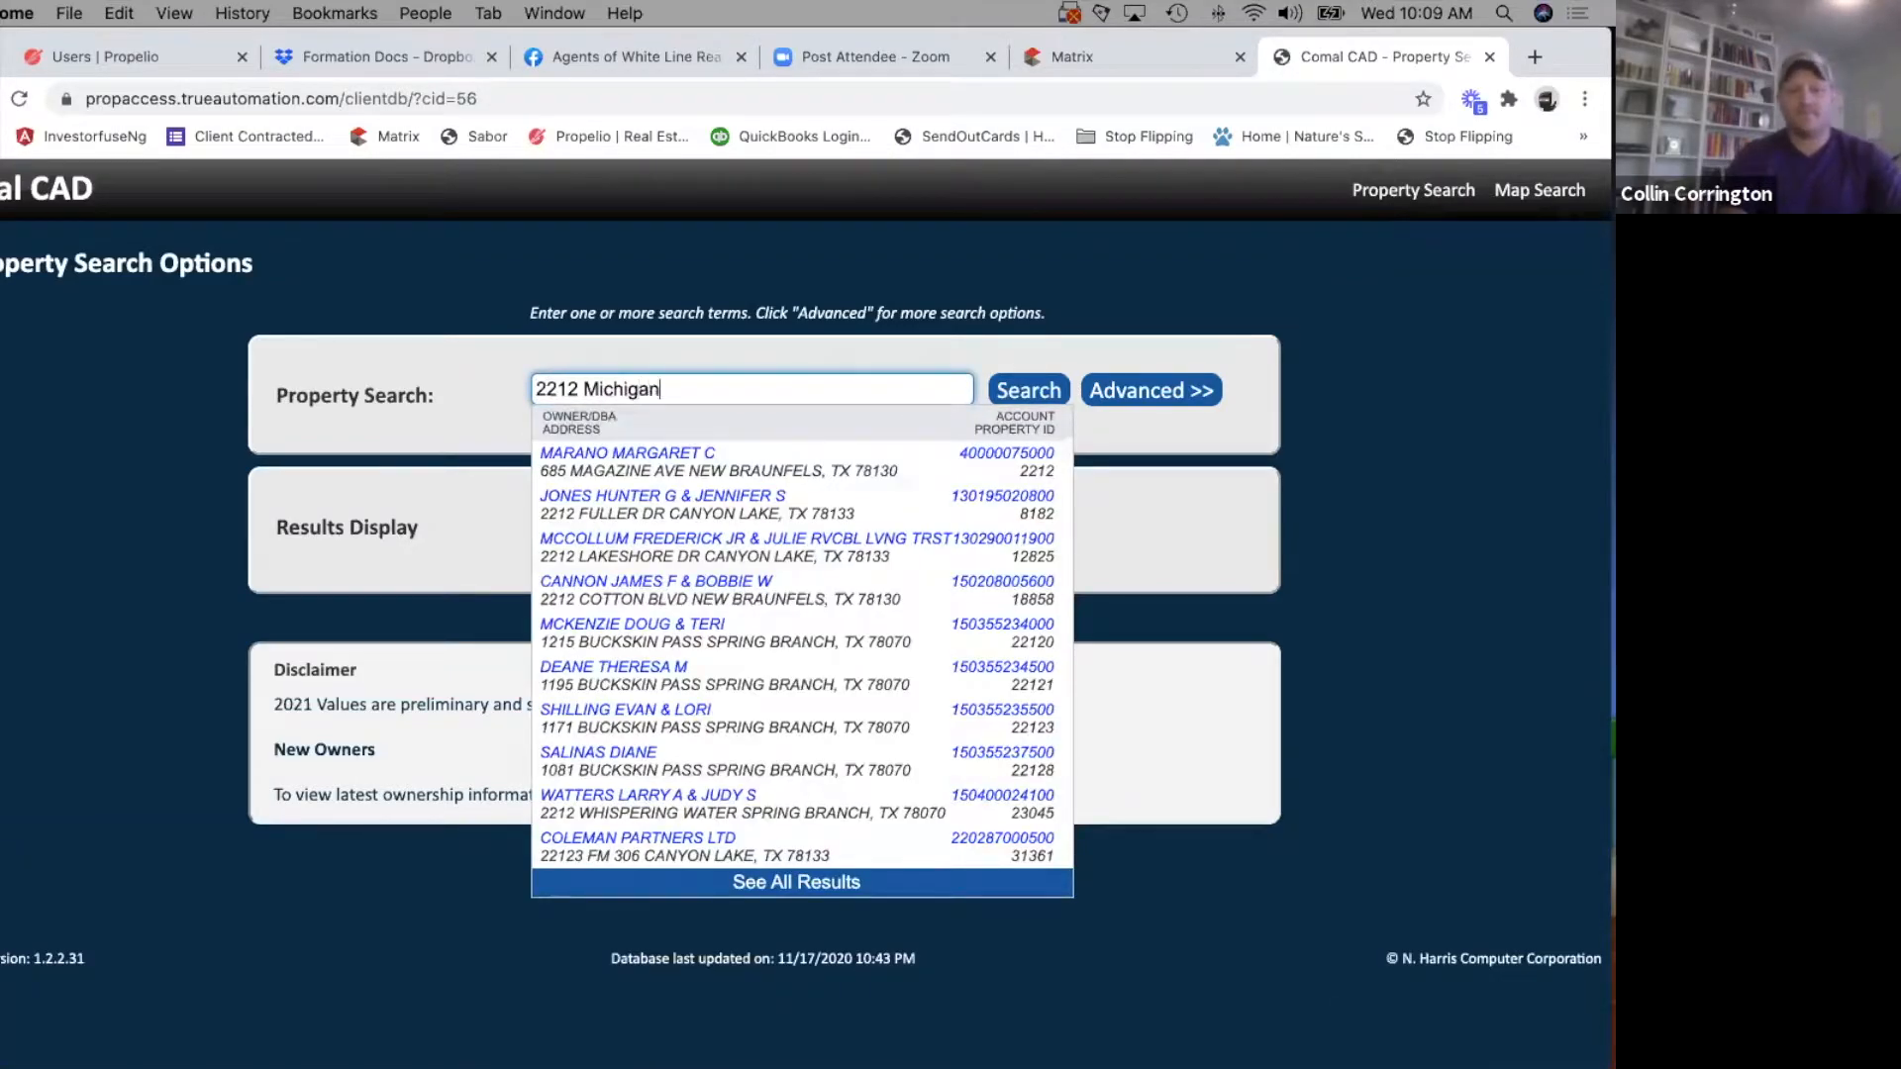
pyautogui.click(660, 481)
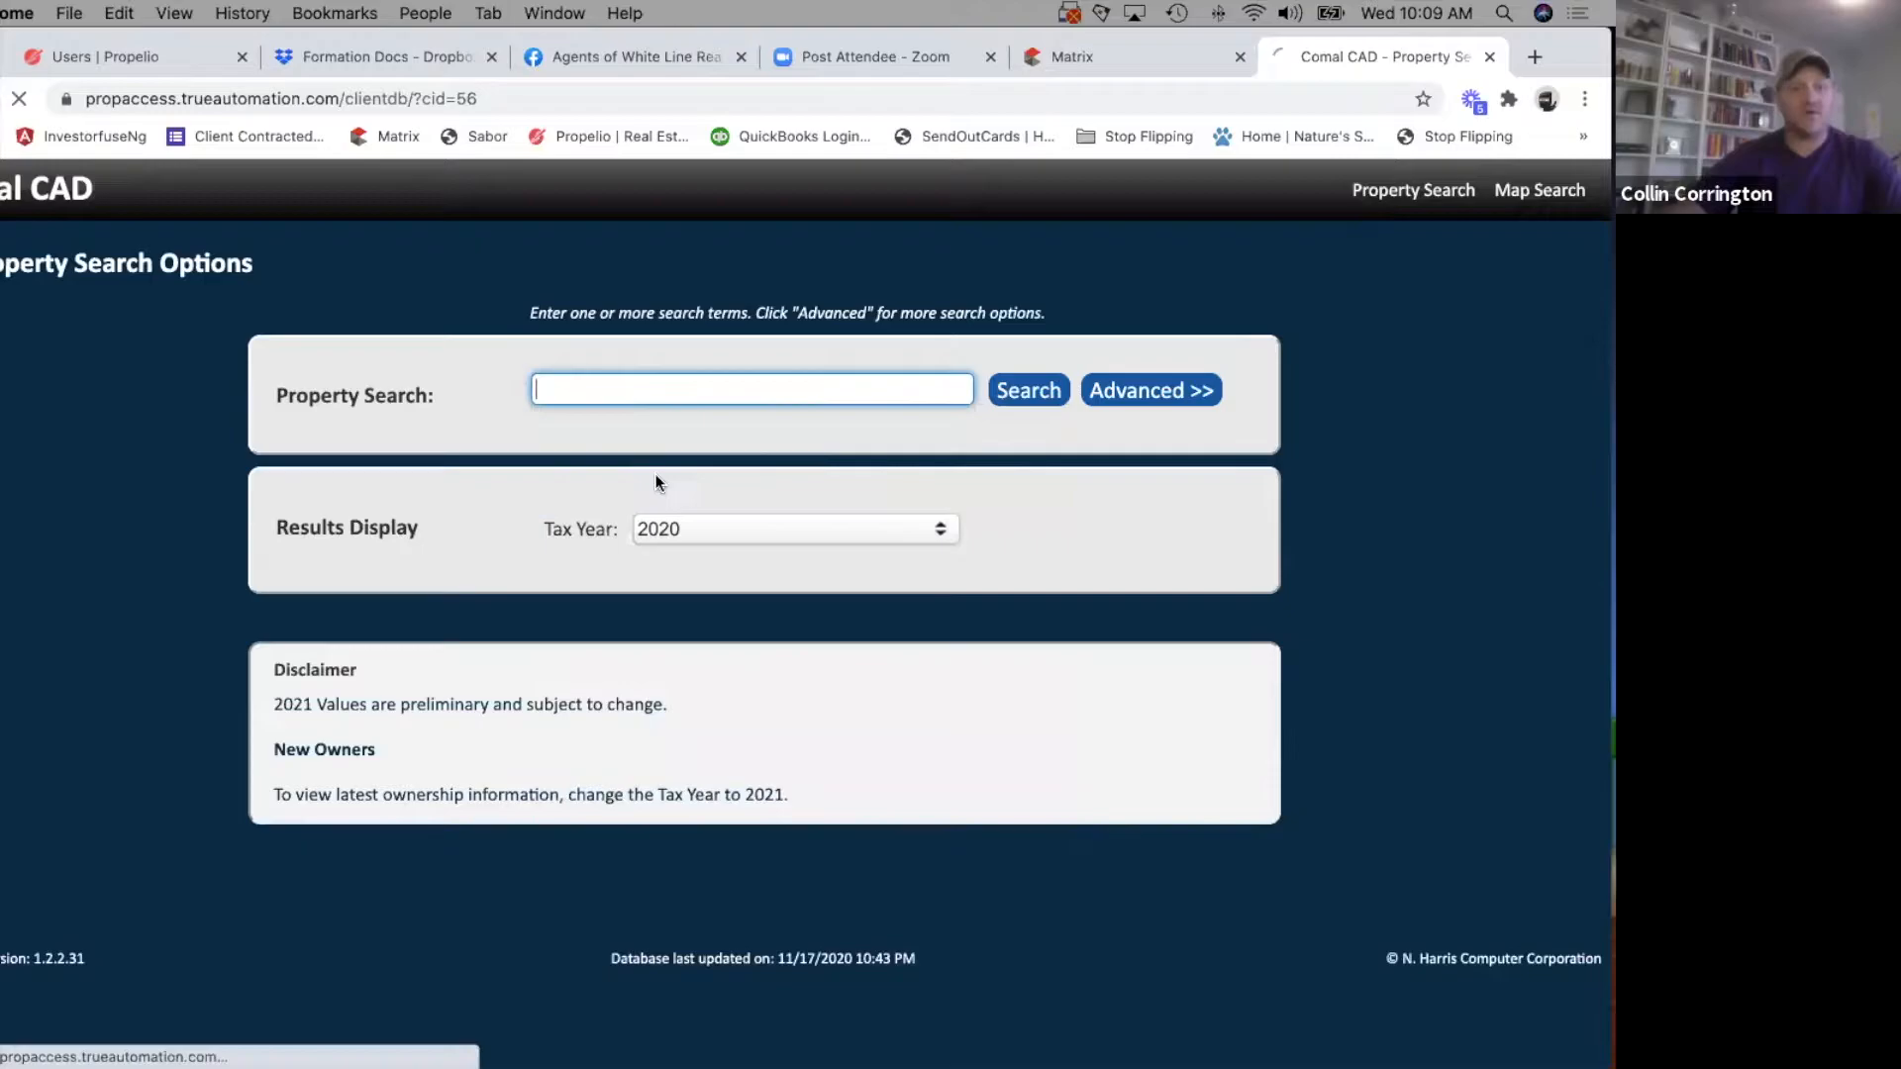
pyautogui.scroll(-3, 658, 820)
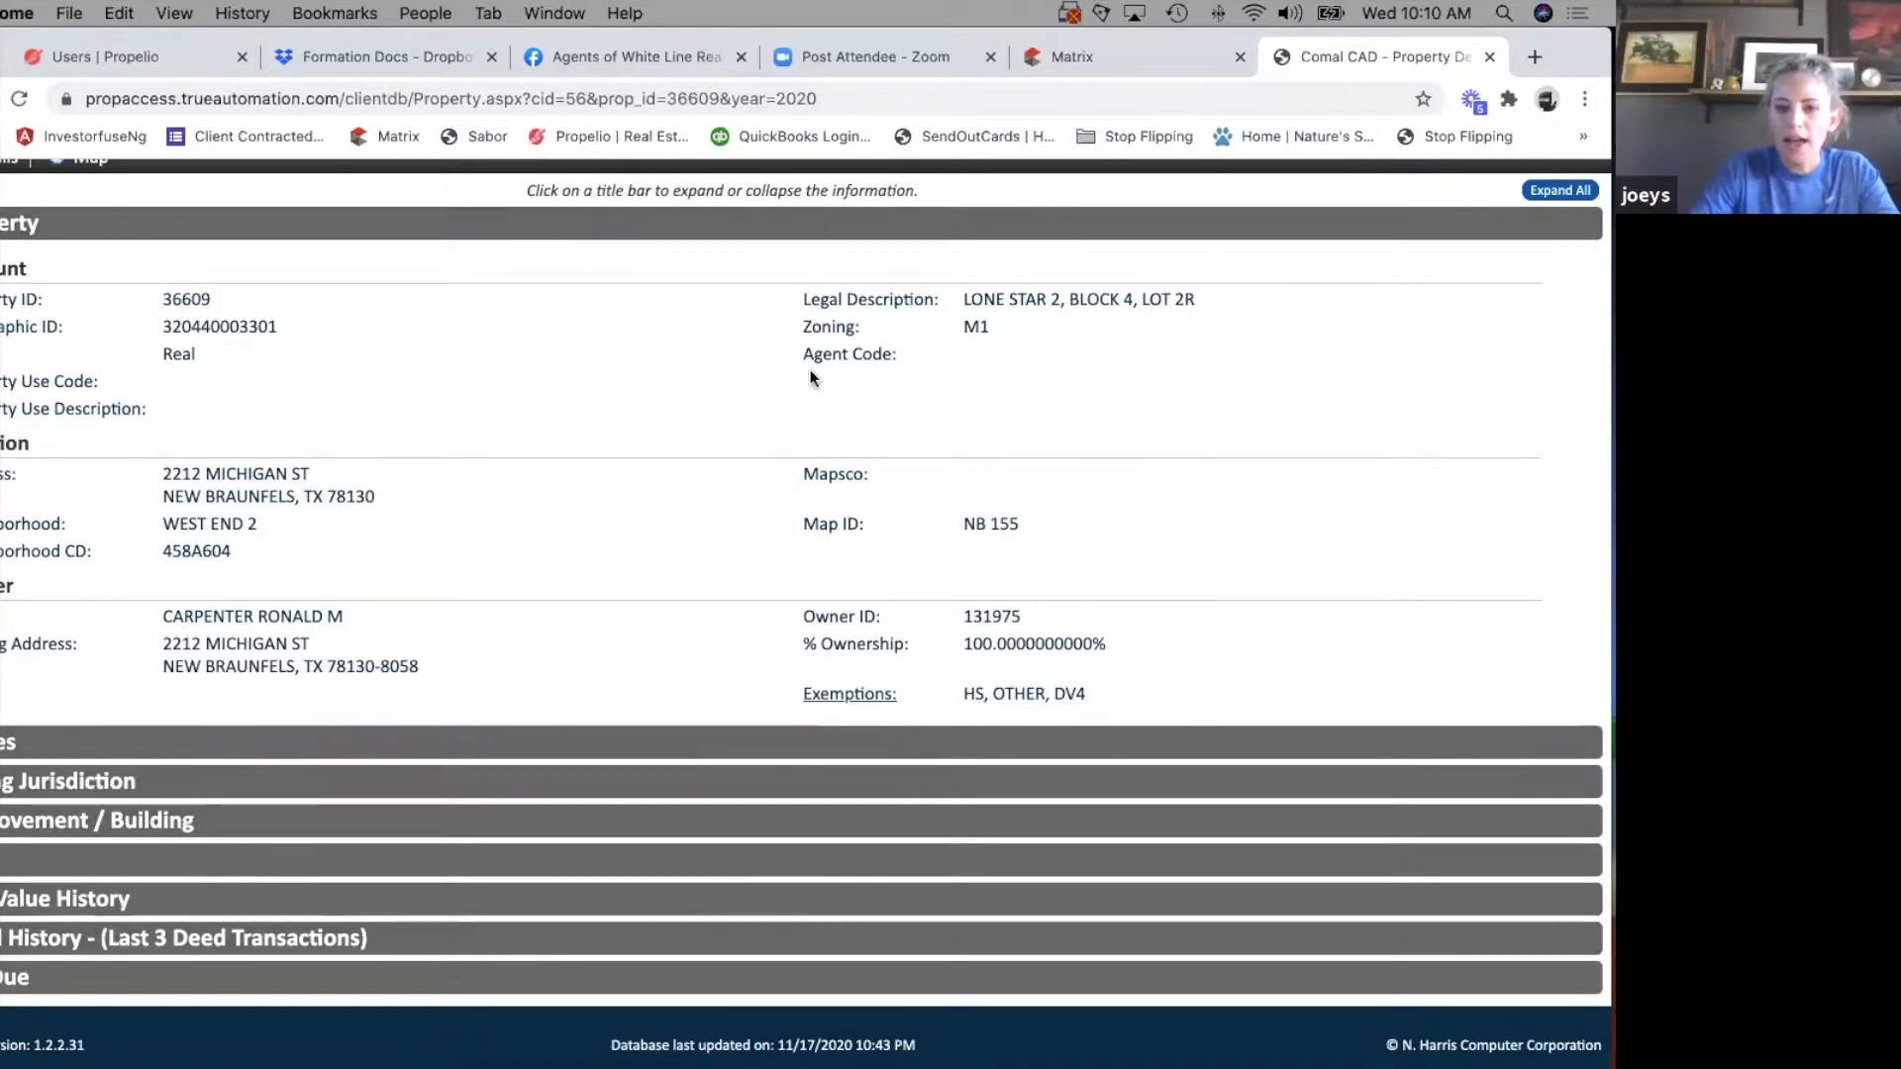
# Go back to the property search options and look for records under the owner two six flips.
pyautogui.press('super+Left')
pyautogui.click(633, 394)
pyautogui.write('tow')
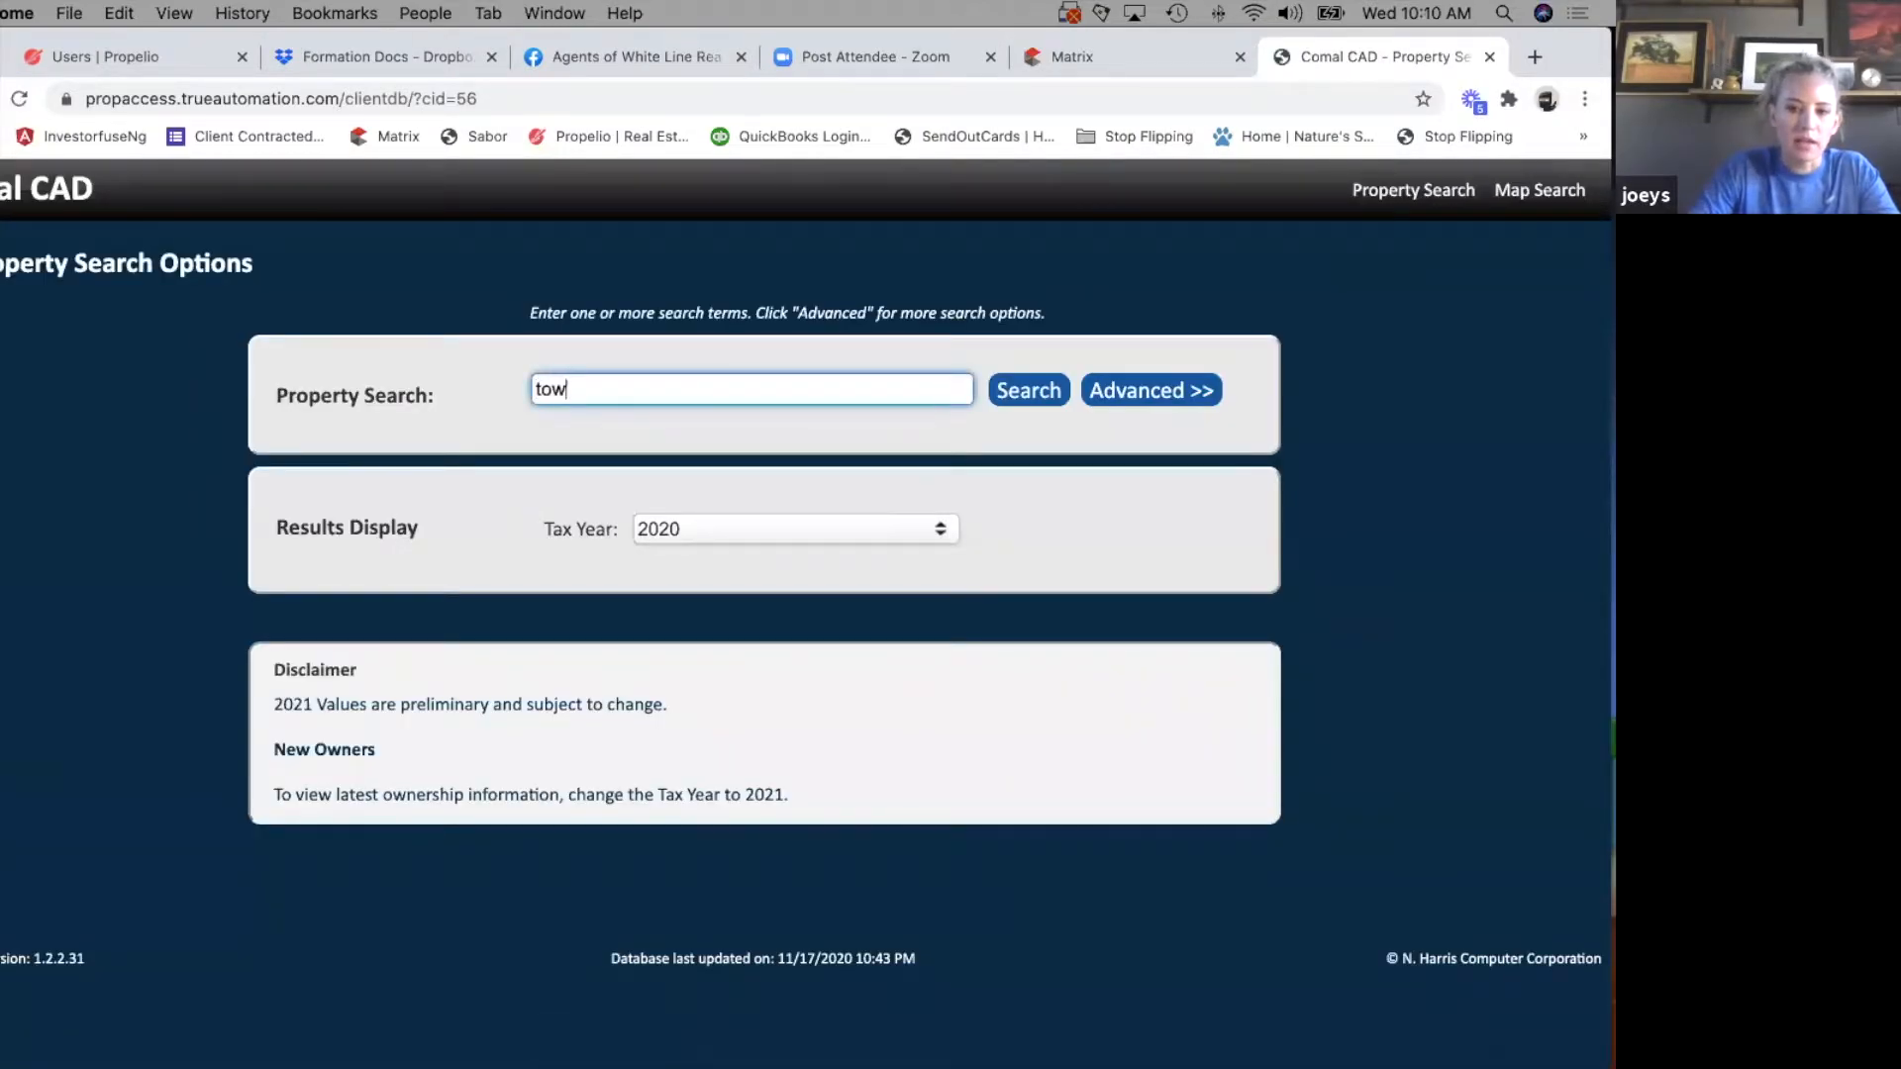
pyautogui.press('BackSpace')
pyautogui.press('BackSpace')
pyautogui.write('wo six ')
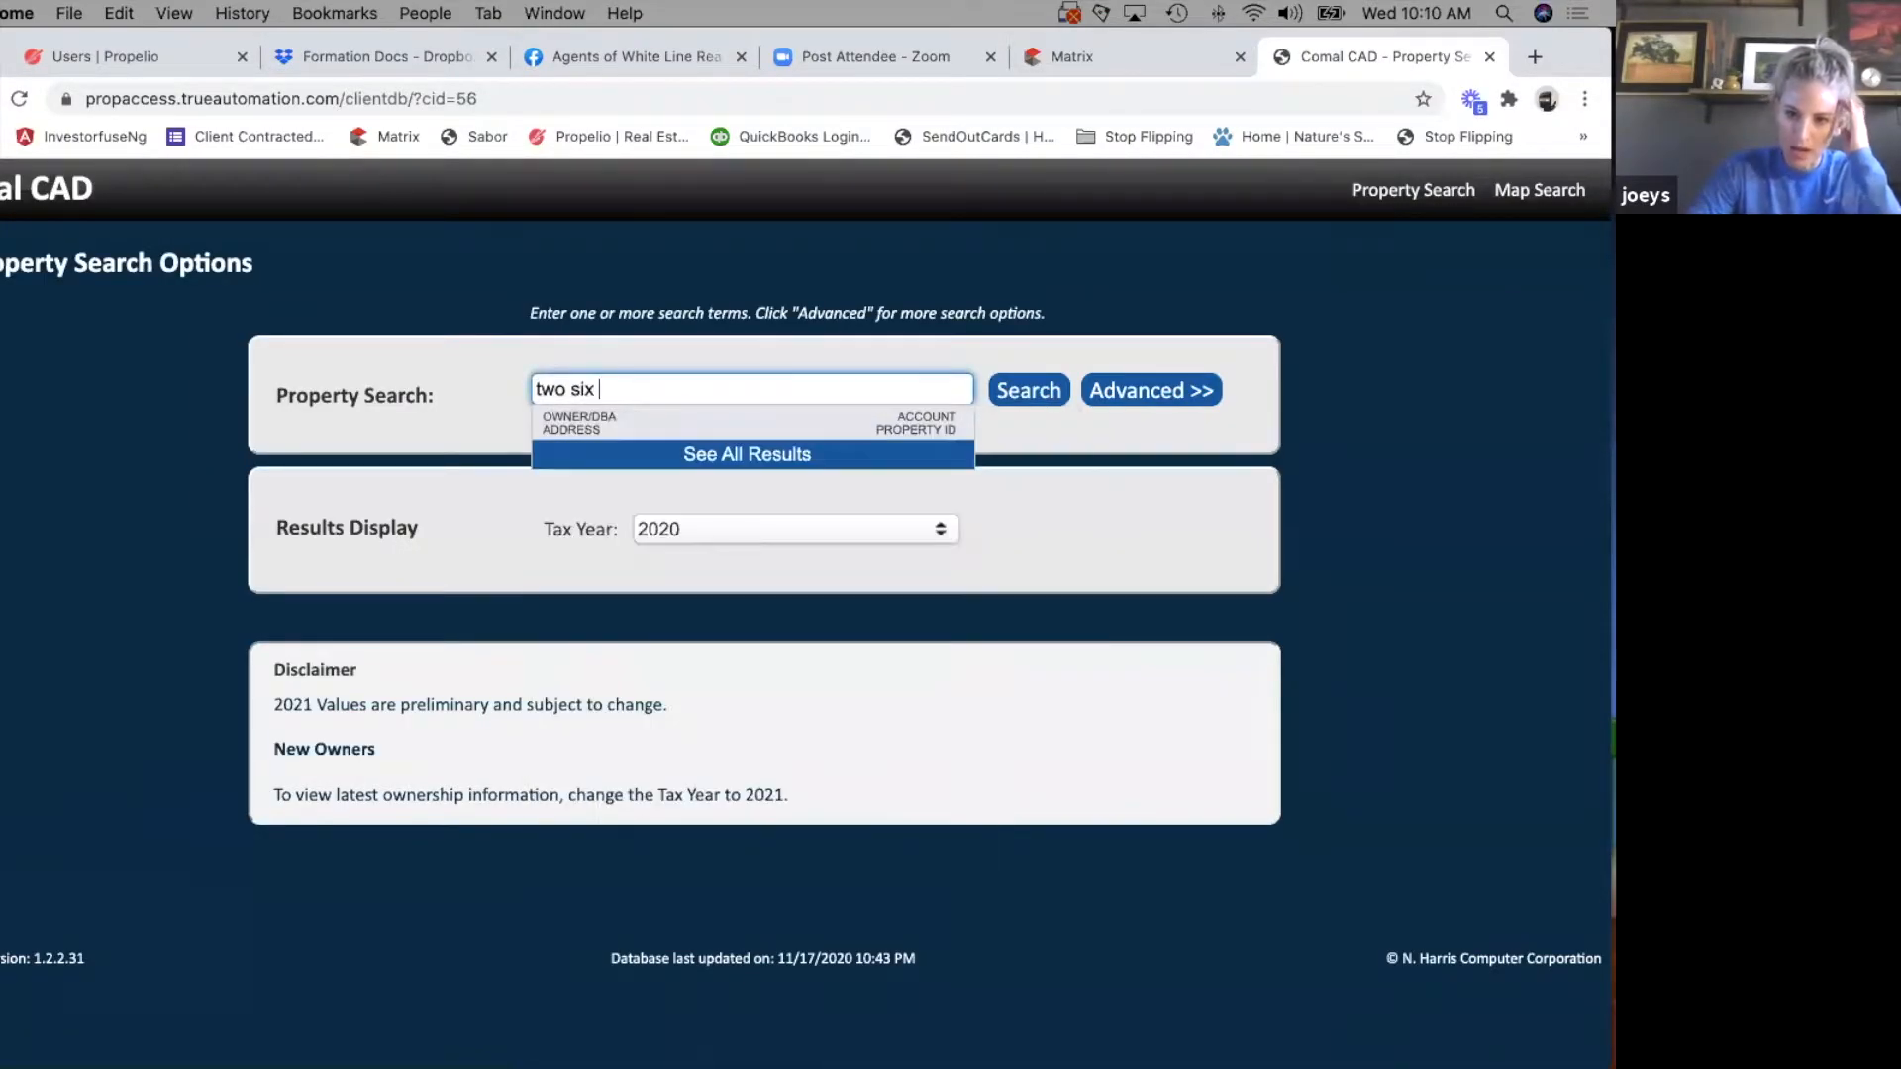
pyautogui.write('flips')
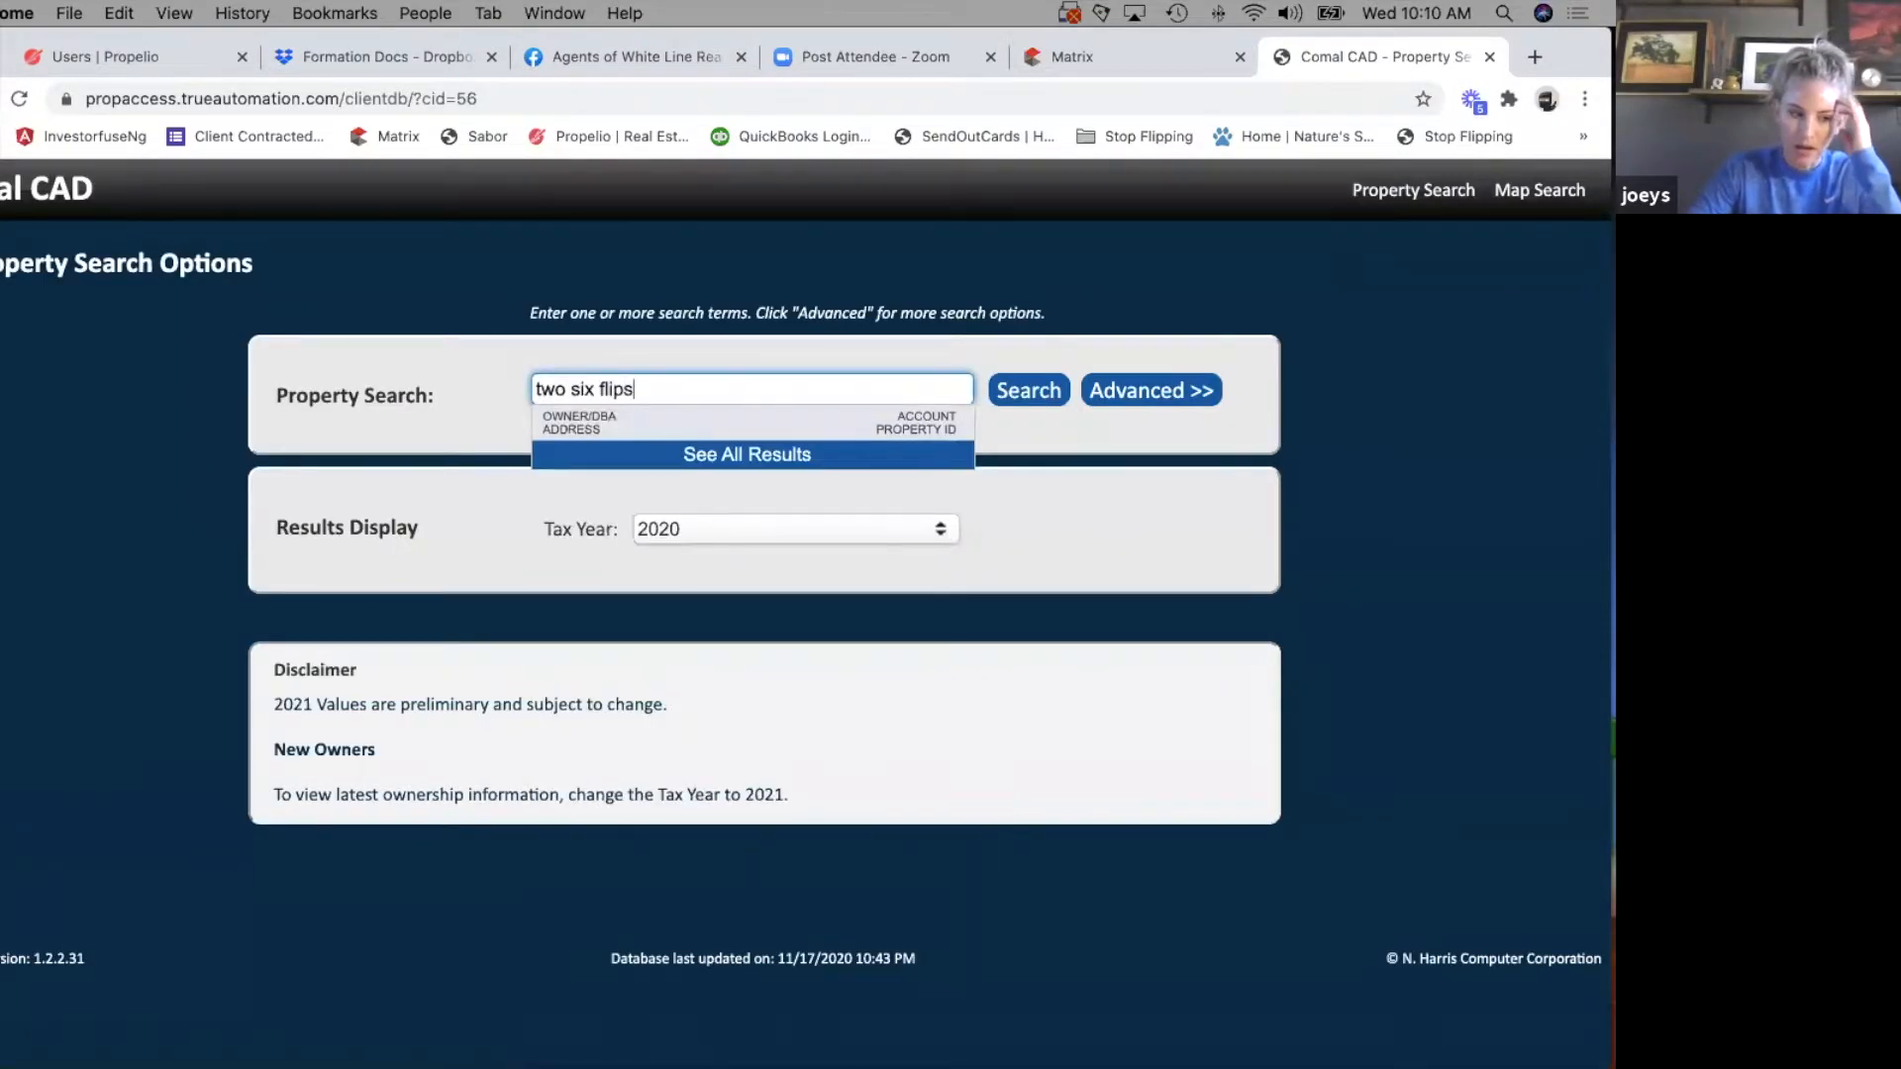
# Open the Dropbox home page in a new tab and move that tab out of this browser window.
pyautogui.click(1536, 55)
pyautogui.write('drop')
pyautogui.press('Return')
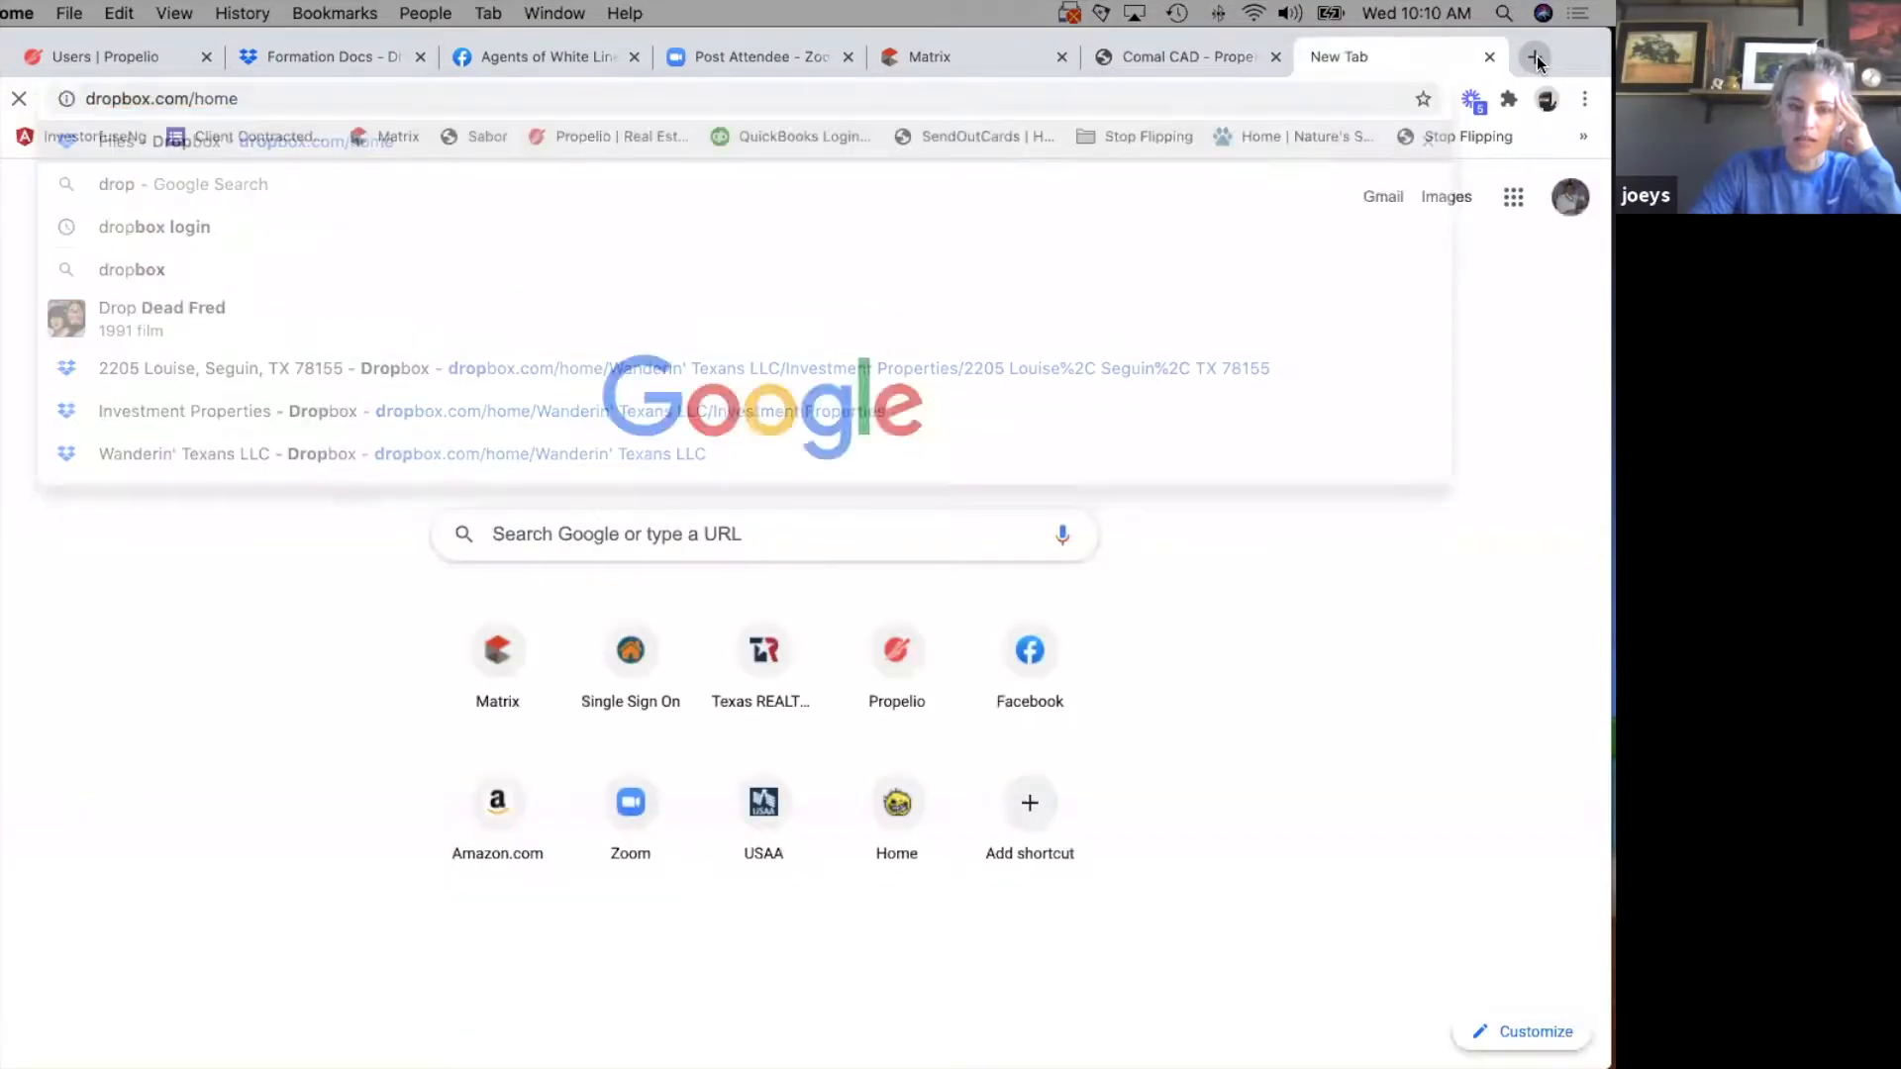
pyautogui.moveTo(1436, 52); pyautogui.dragTo(2, 426)
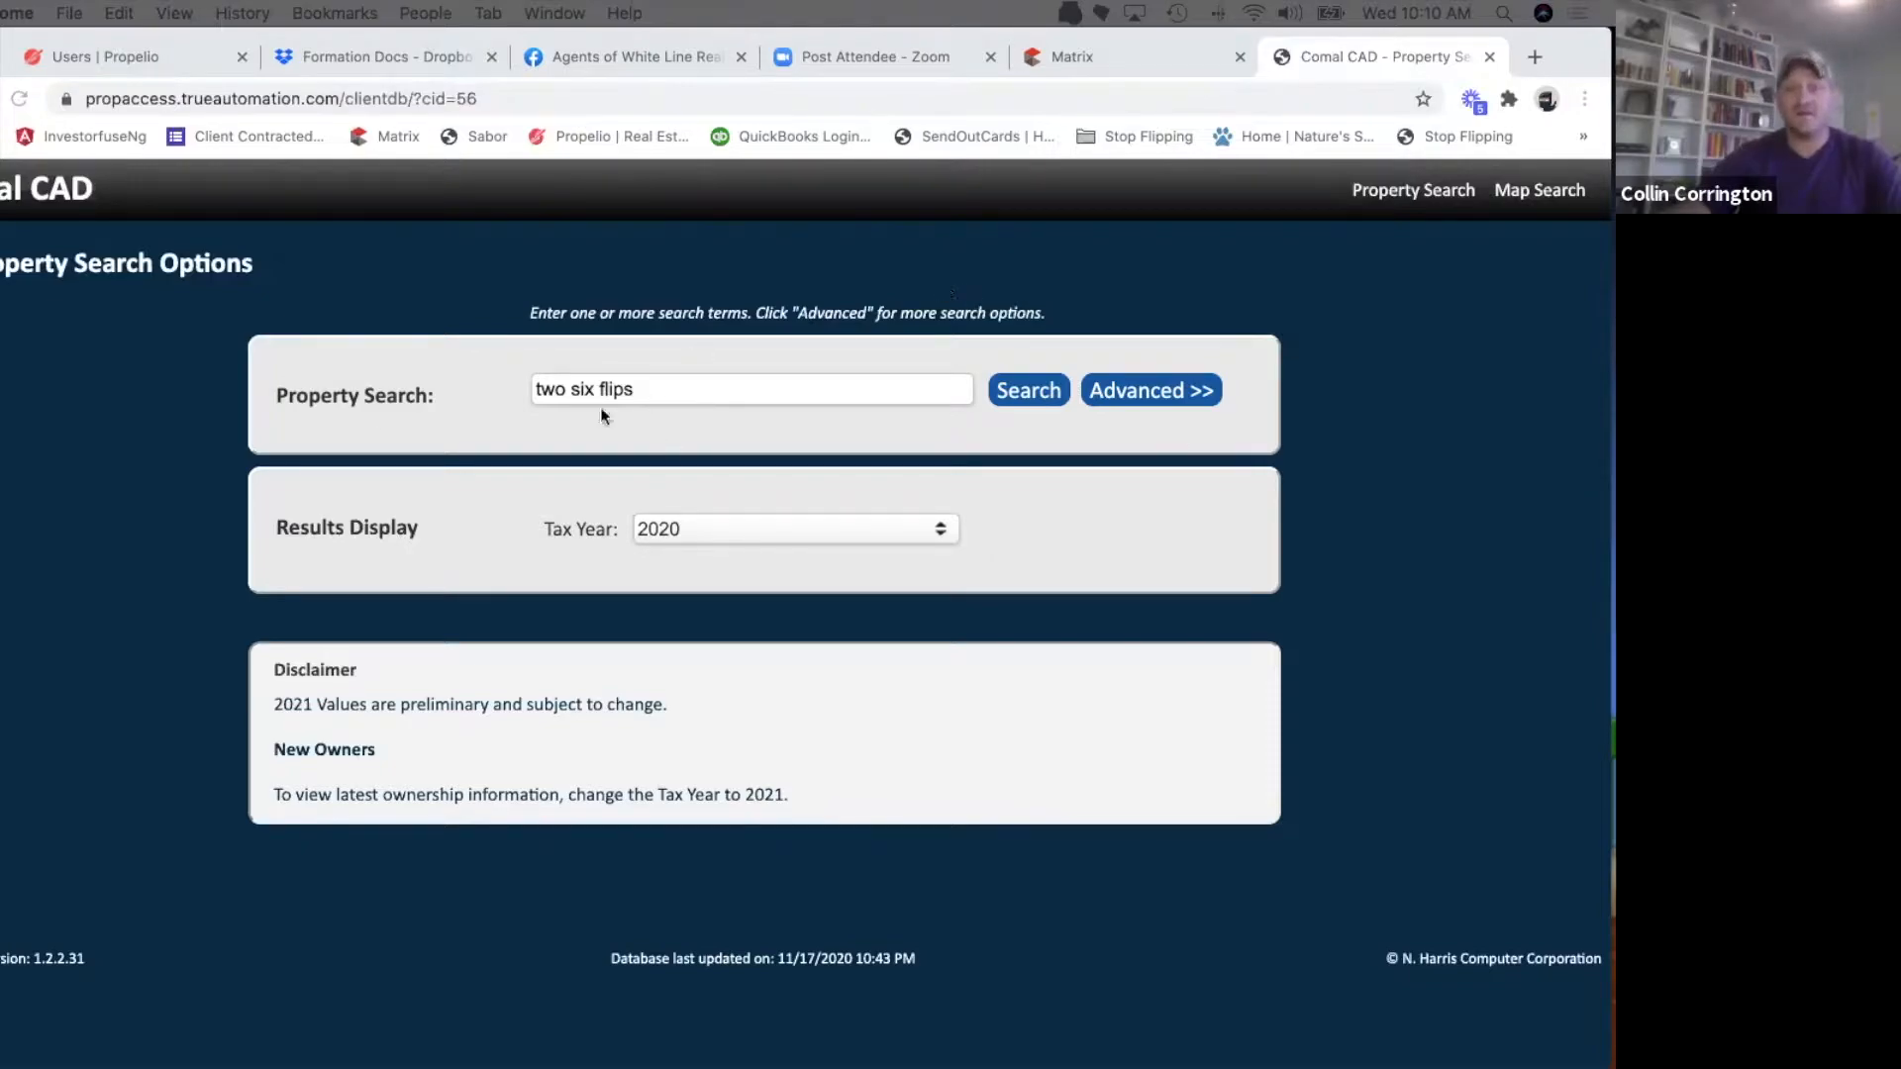
# Look up appraisal district properties under the owner Two Six Land in the 2020 tax year.
pyautogui.doubleClick(657, 377)
pyautogui.write('land')
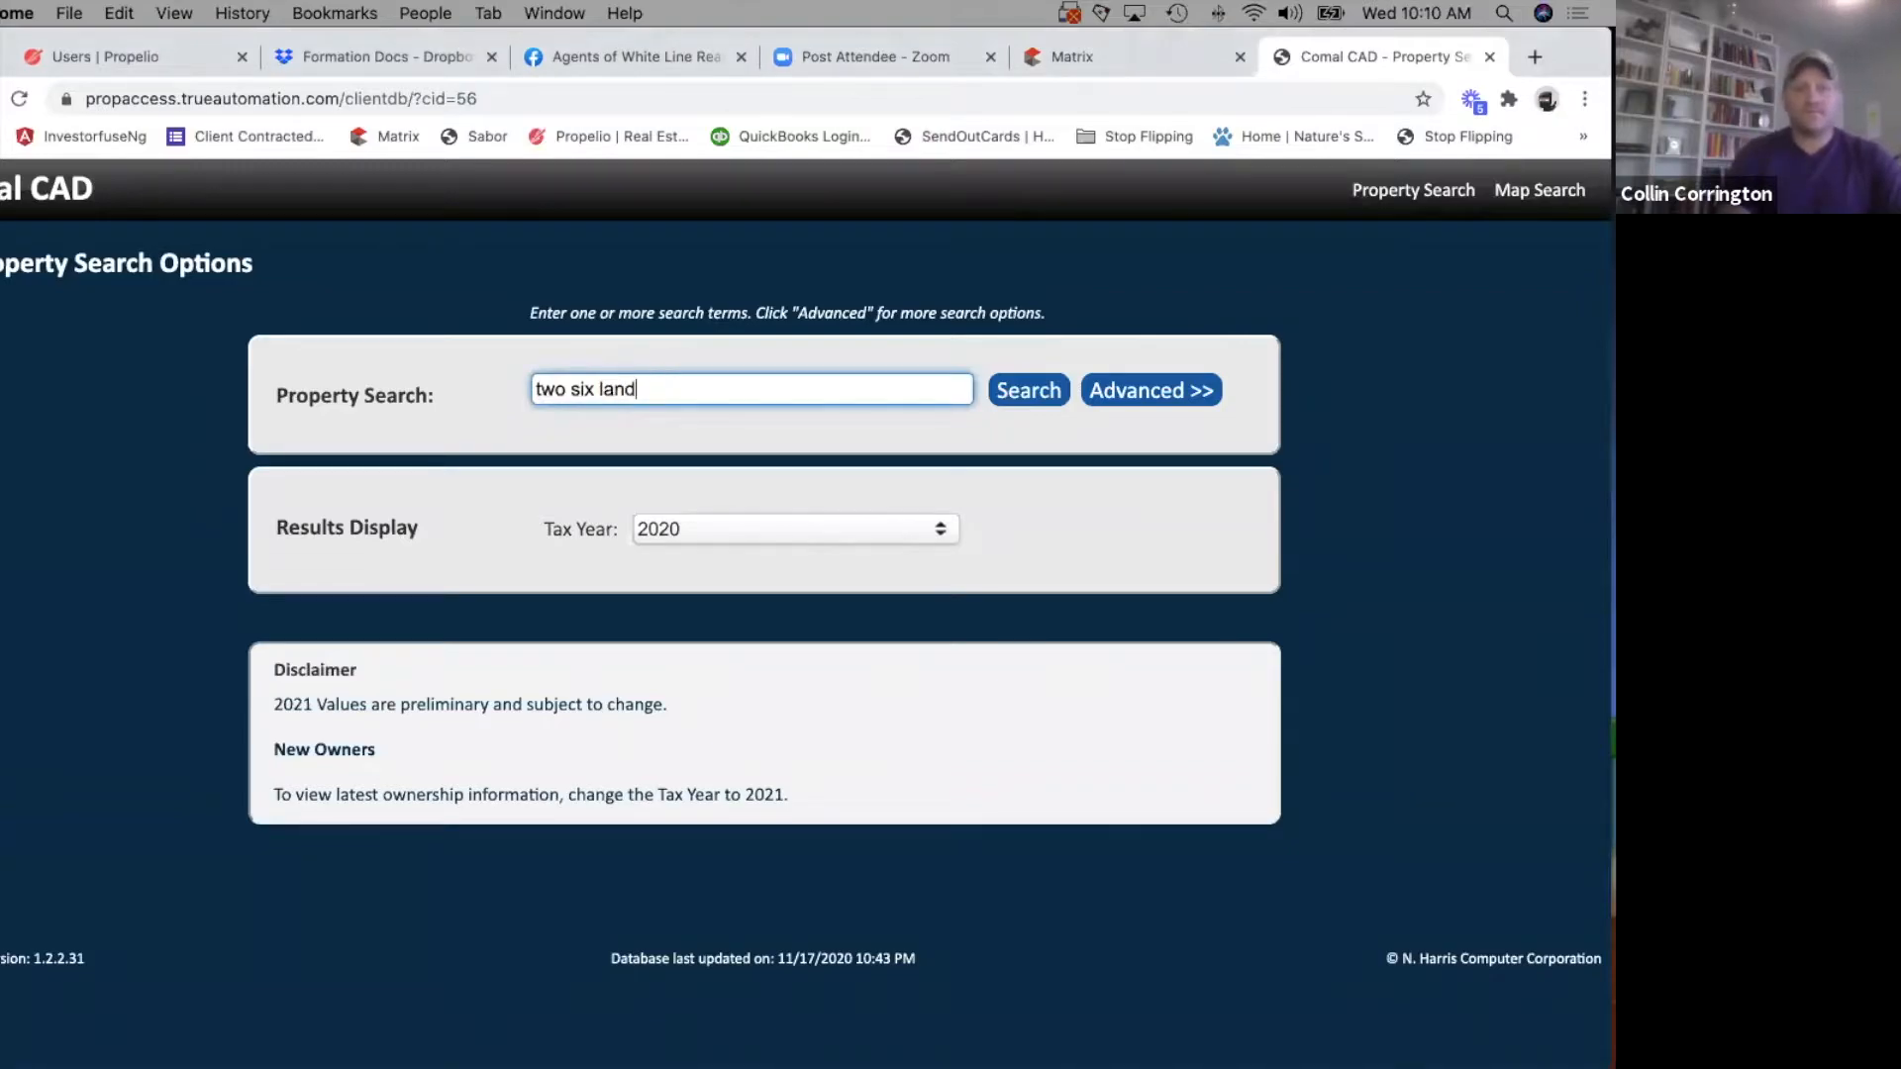
pyautogui.press('BackSpace')
pyautogui.press('BackSpace')
pyautogui.press('BackSpace')
pyautogui.press('BackSpace')
pyautogui.press('BackSpace')
pyautogui.press('BackSpace')
pyautogui.press('BackSpace')
pyautogui.press('BackSpace')
pyautogui.press('BackSpace')
pyautogui.press('BackSpace')
pyautogui.press('BackSpace')
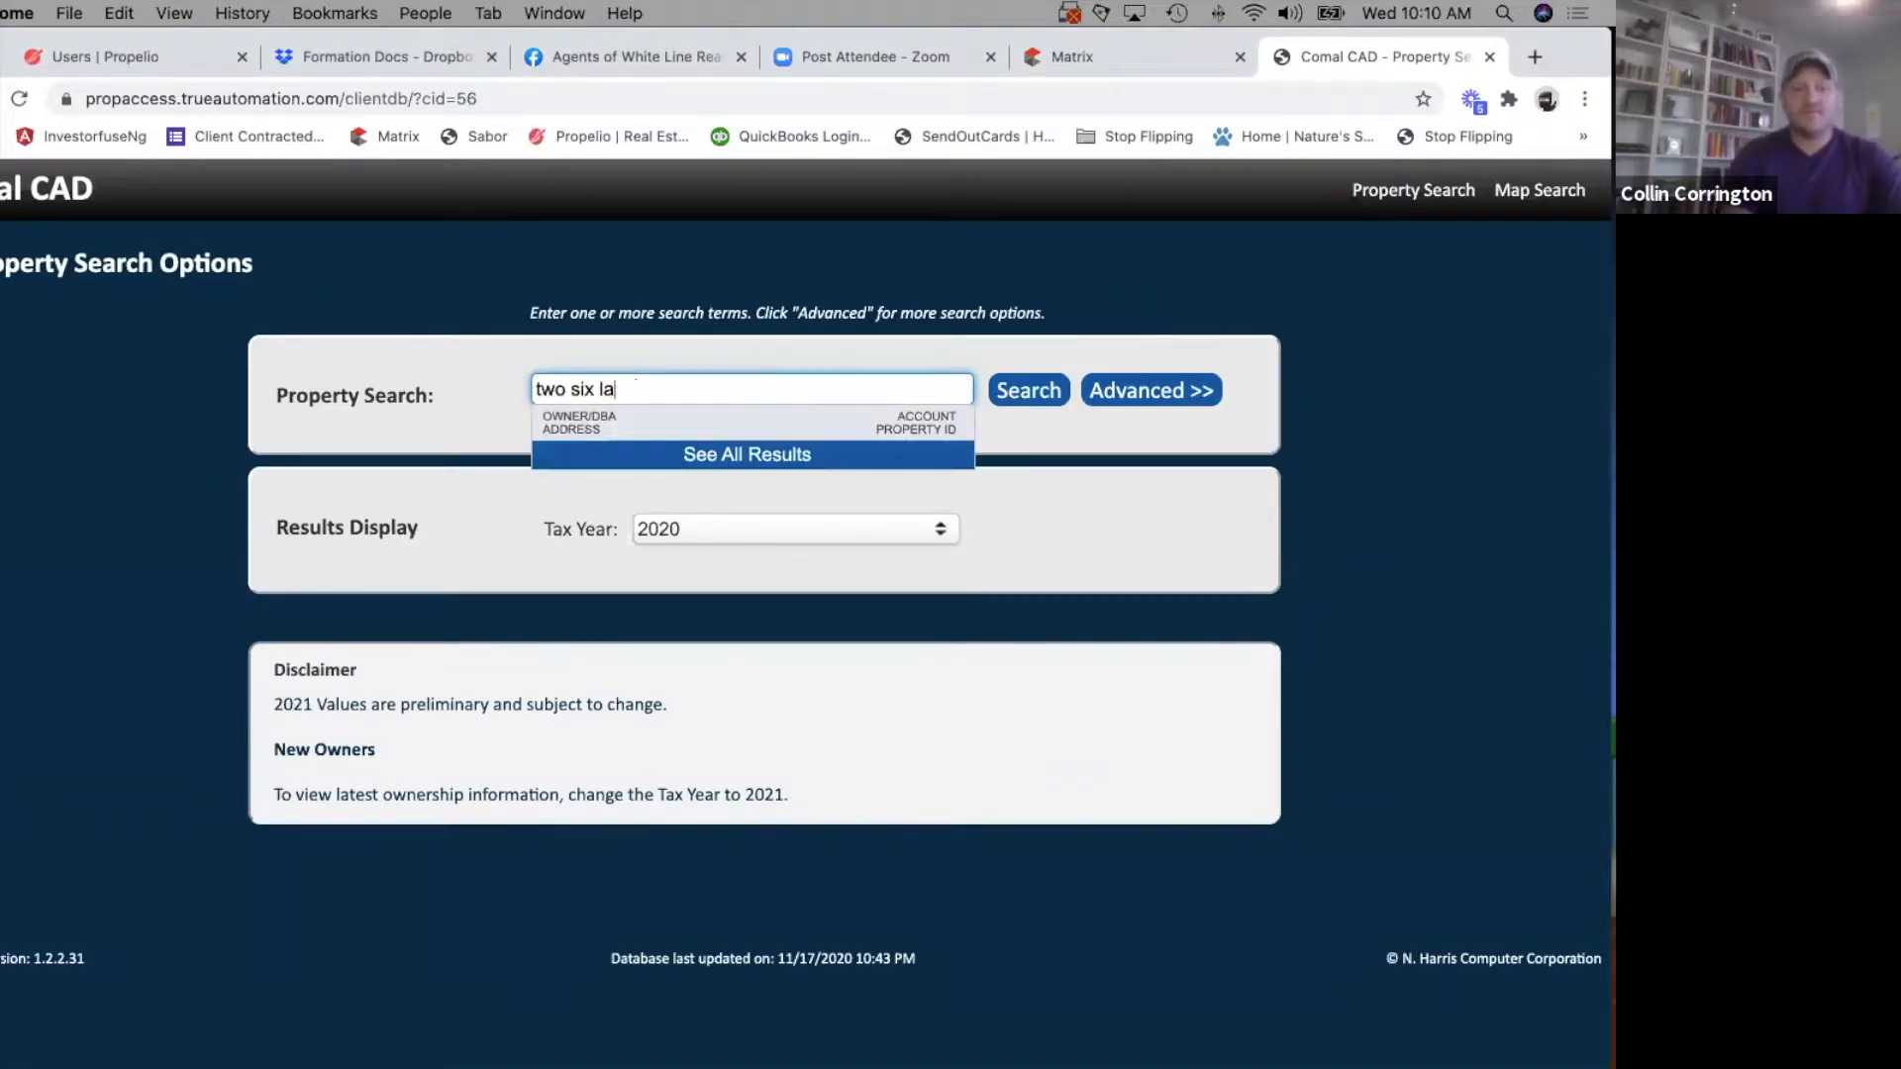
pyautogui.press('BackSpace')
pyautogui.write('T')
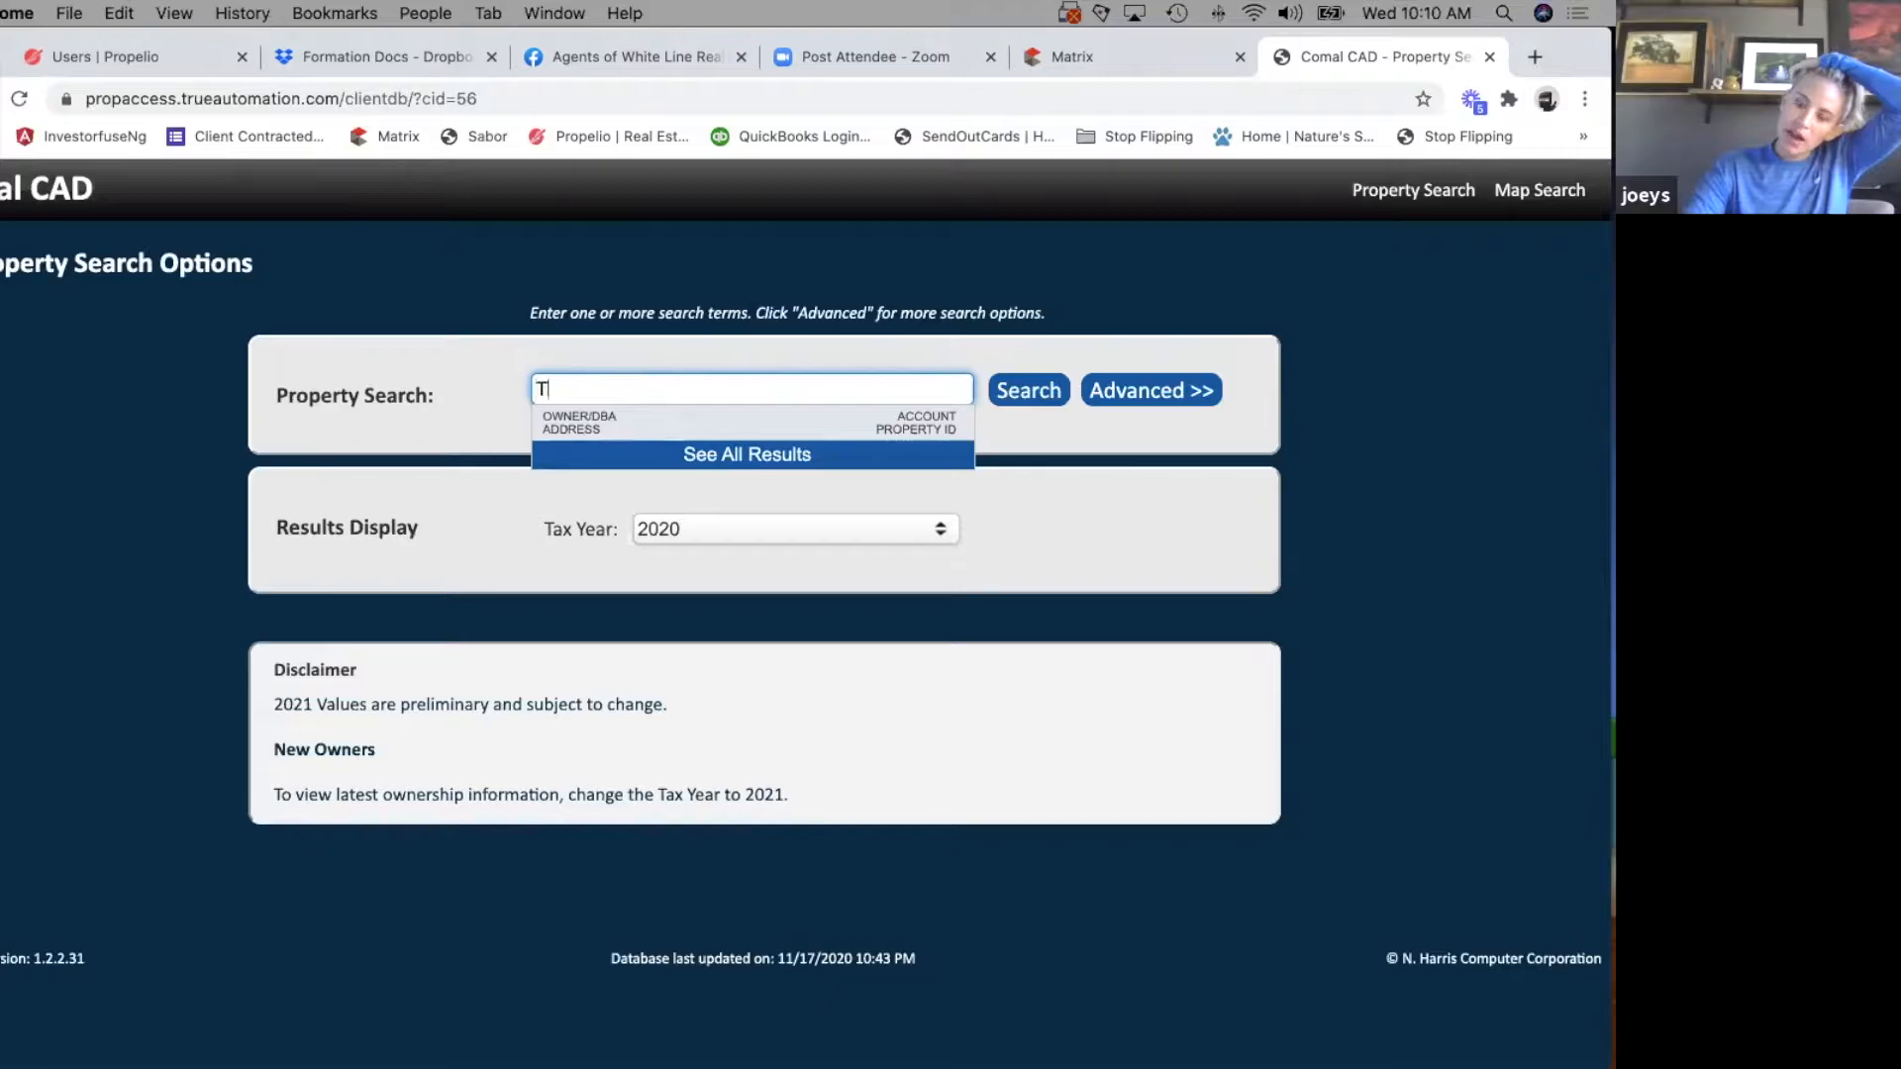
pyautogui.write('wo Six Land C')
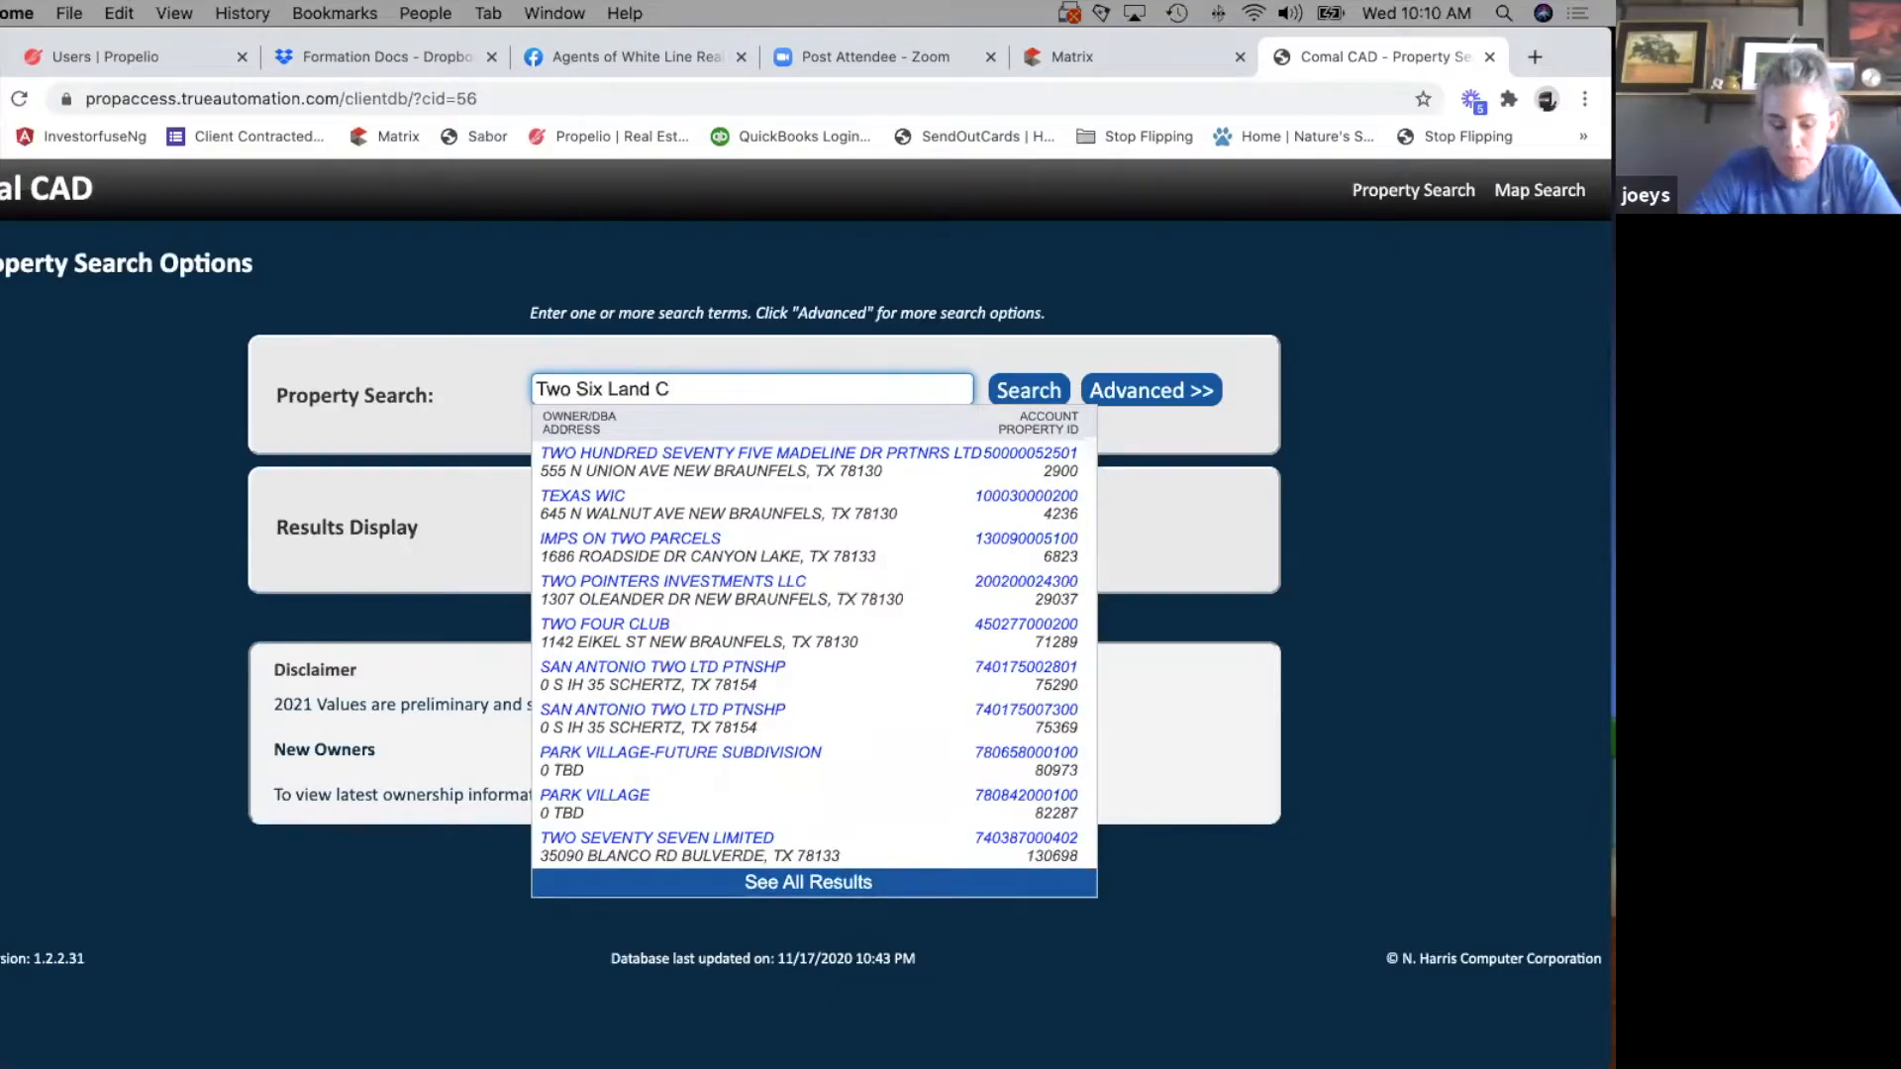
pyautogui.press('BackSpace')
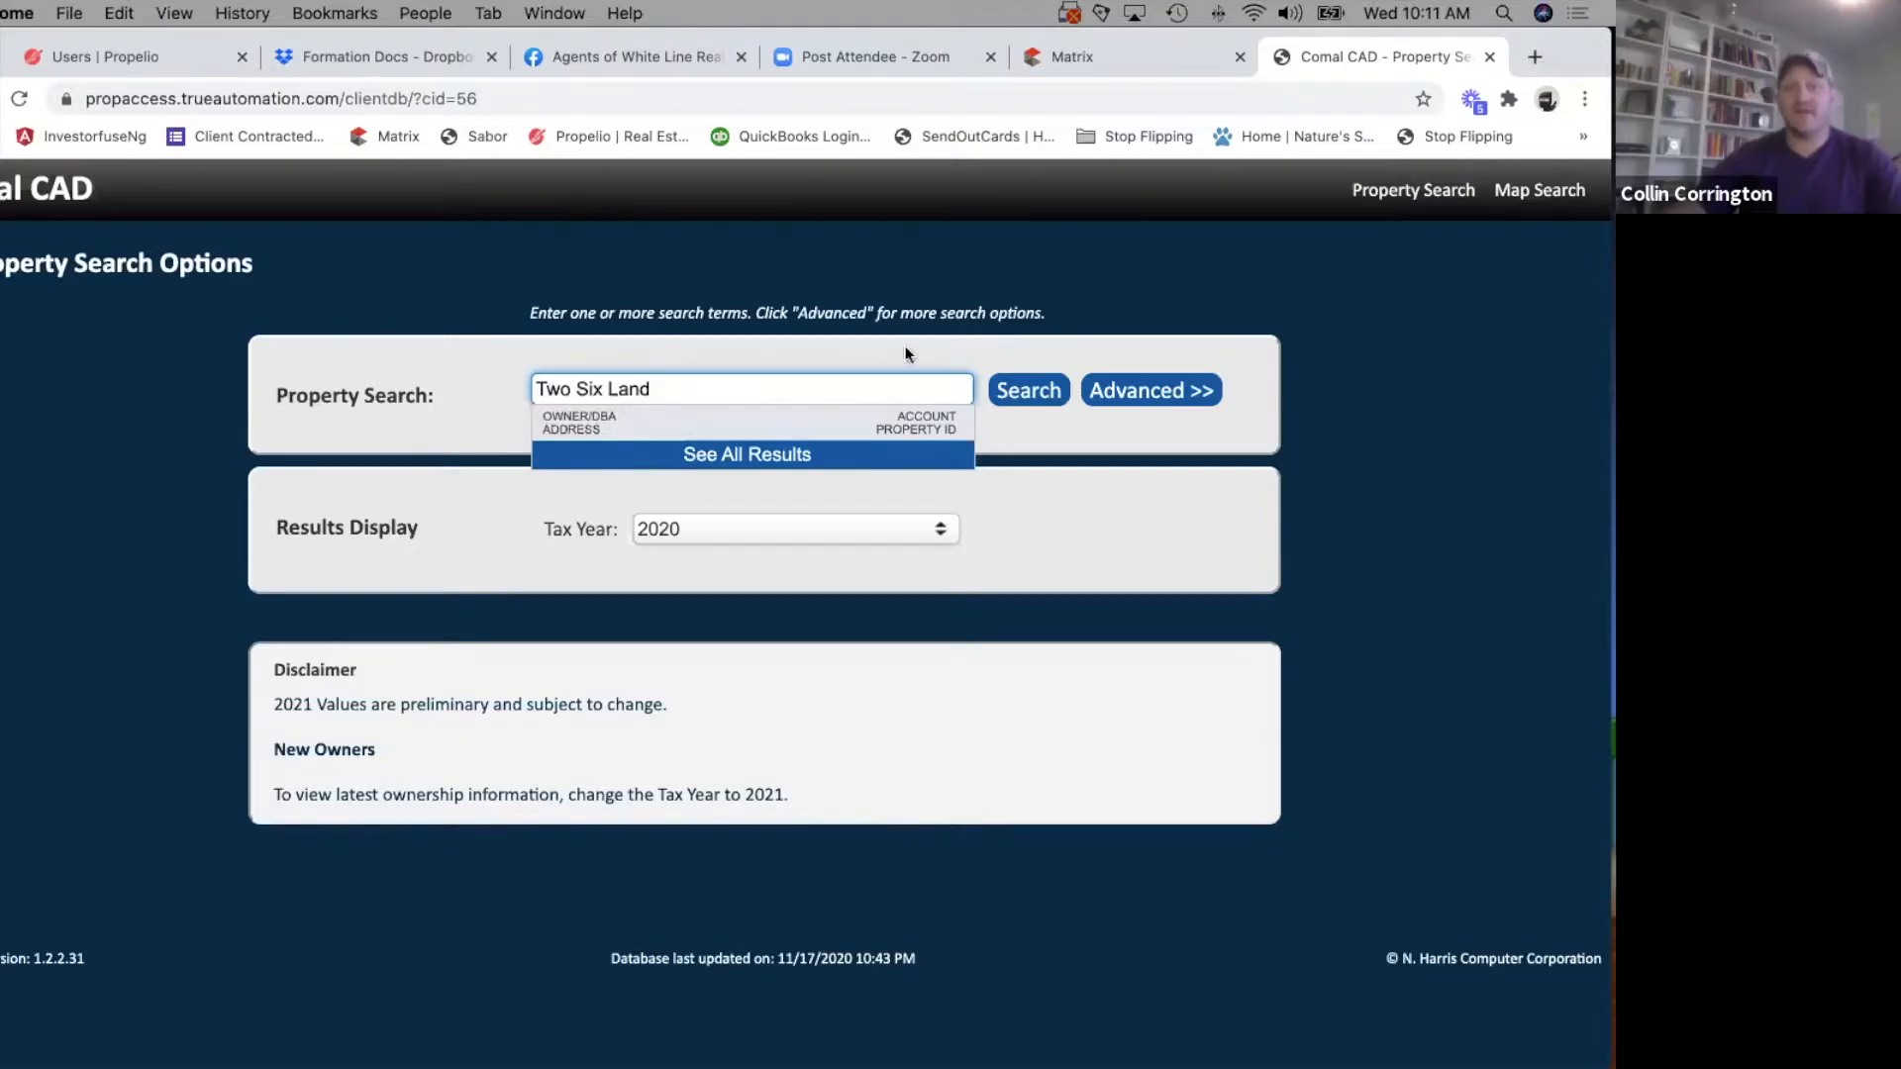
# Switch to Matrix, try the tax record search with owner last name Two Six Land Co. LLC added, and leave that search.
pyautogui.click(1119, 55)
pyautogui.click(235, 683)
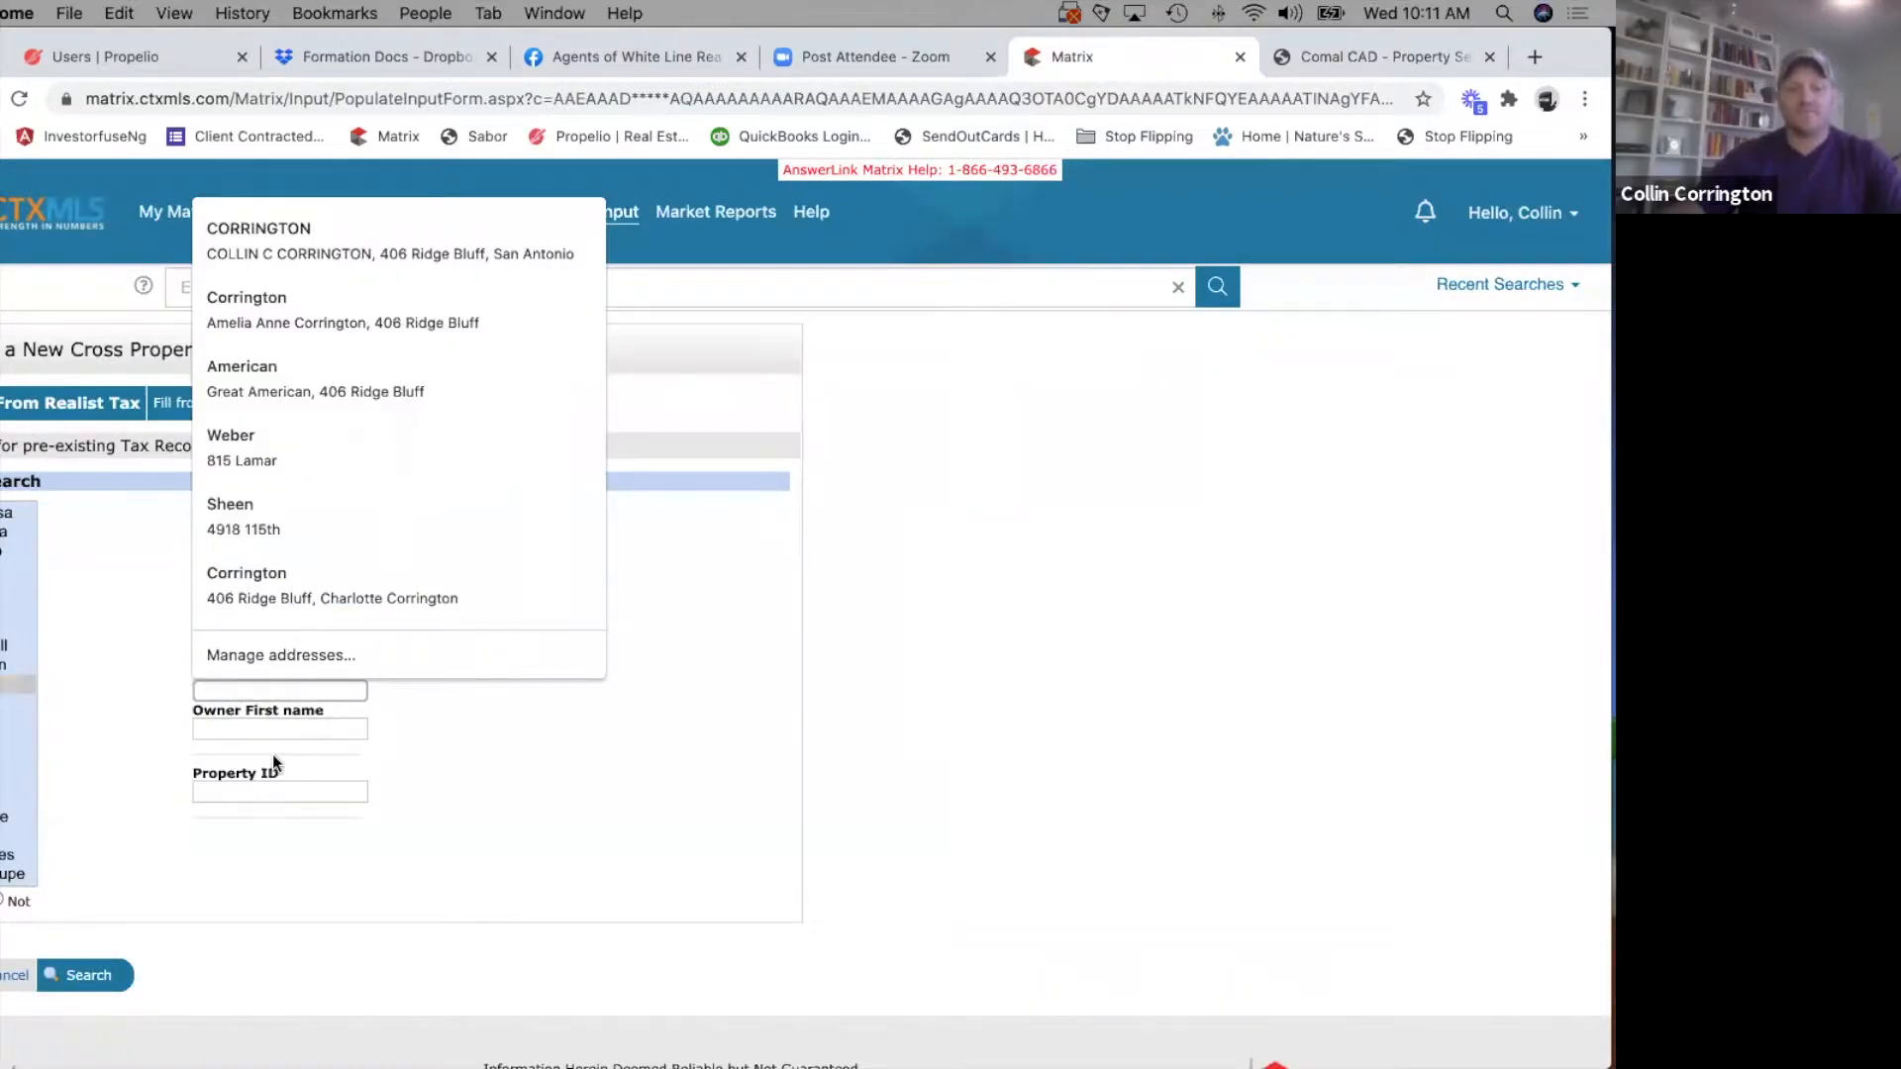
pyautogui.write('Two Six Land La')
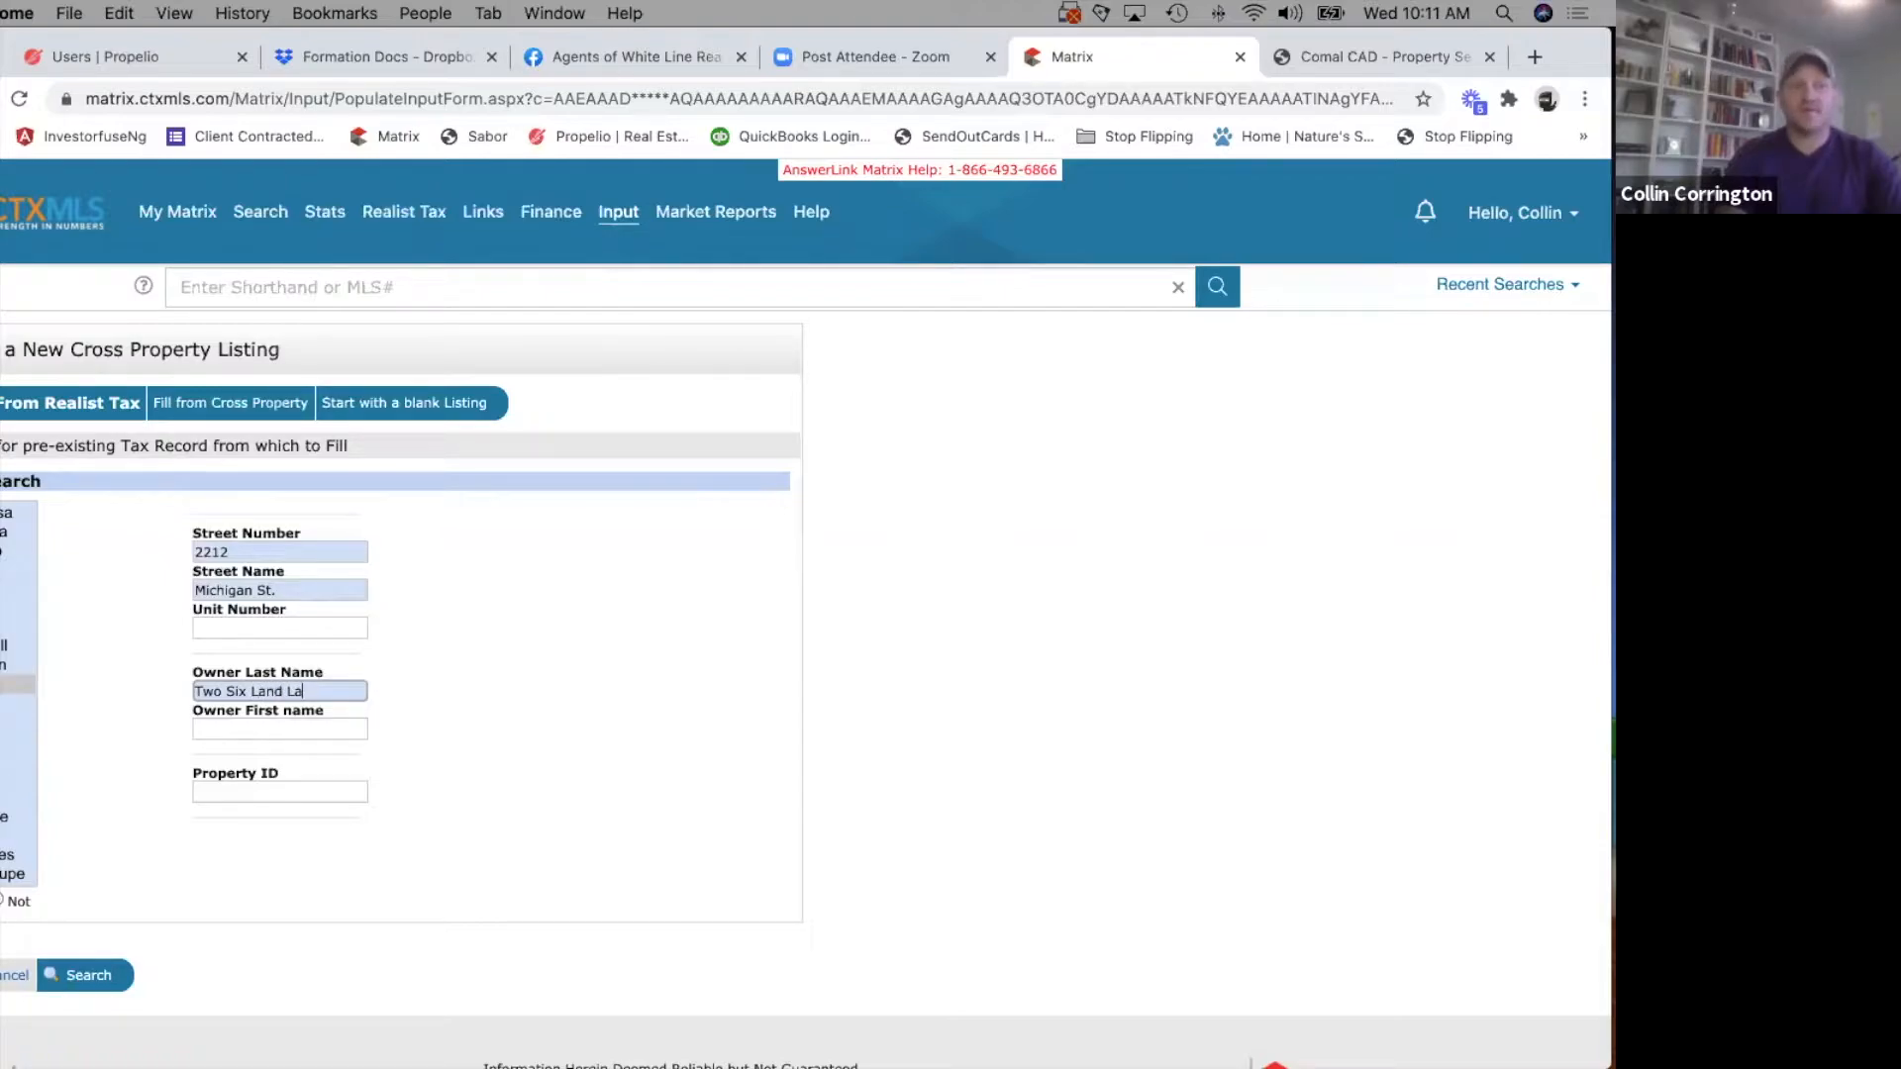
pyautogui.press('BackSpace')
pyautogui.press('BackSpace')
pyautogui.write('Co. LLC')
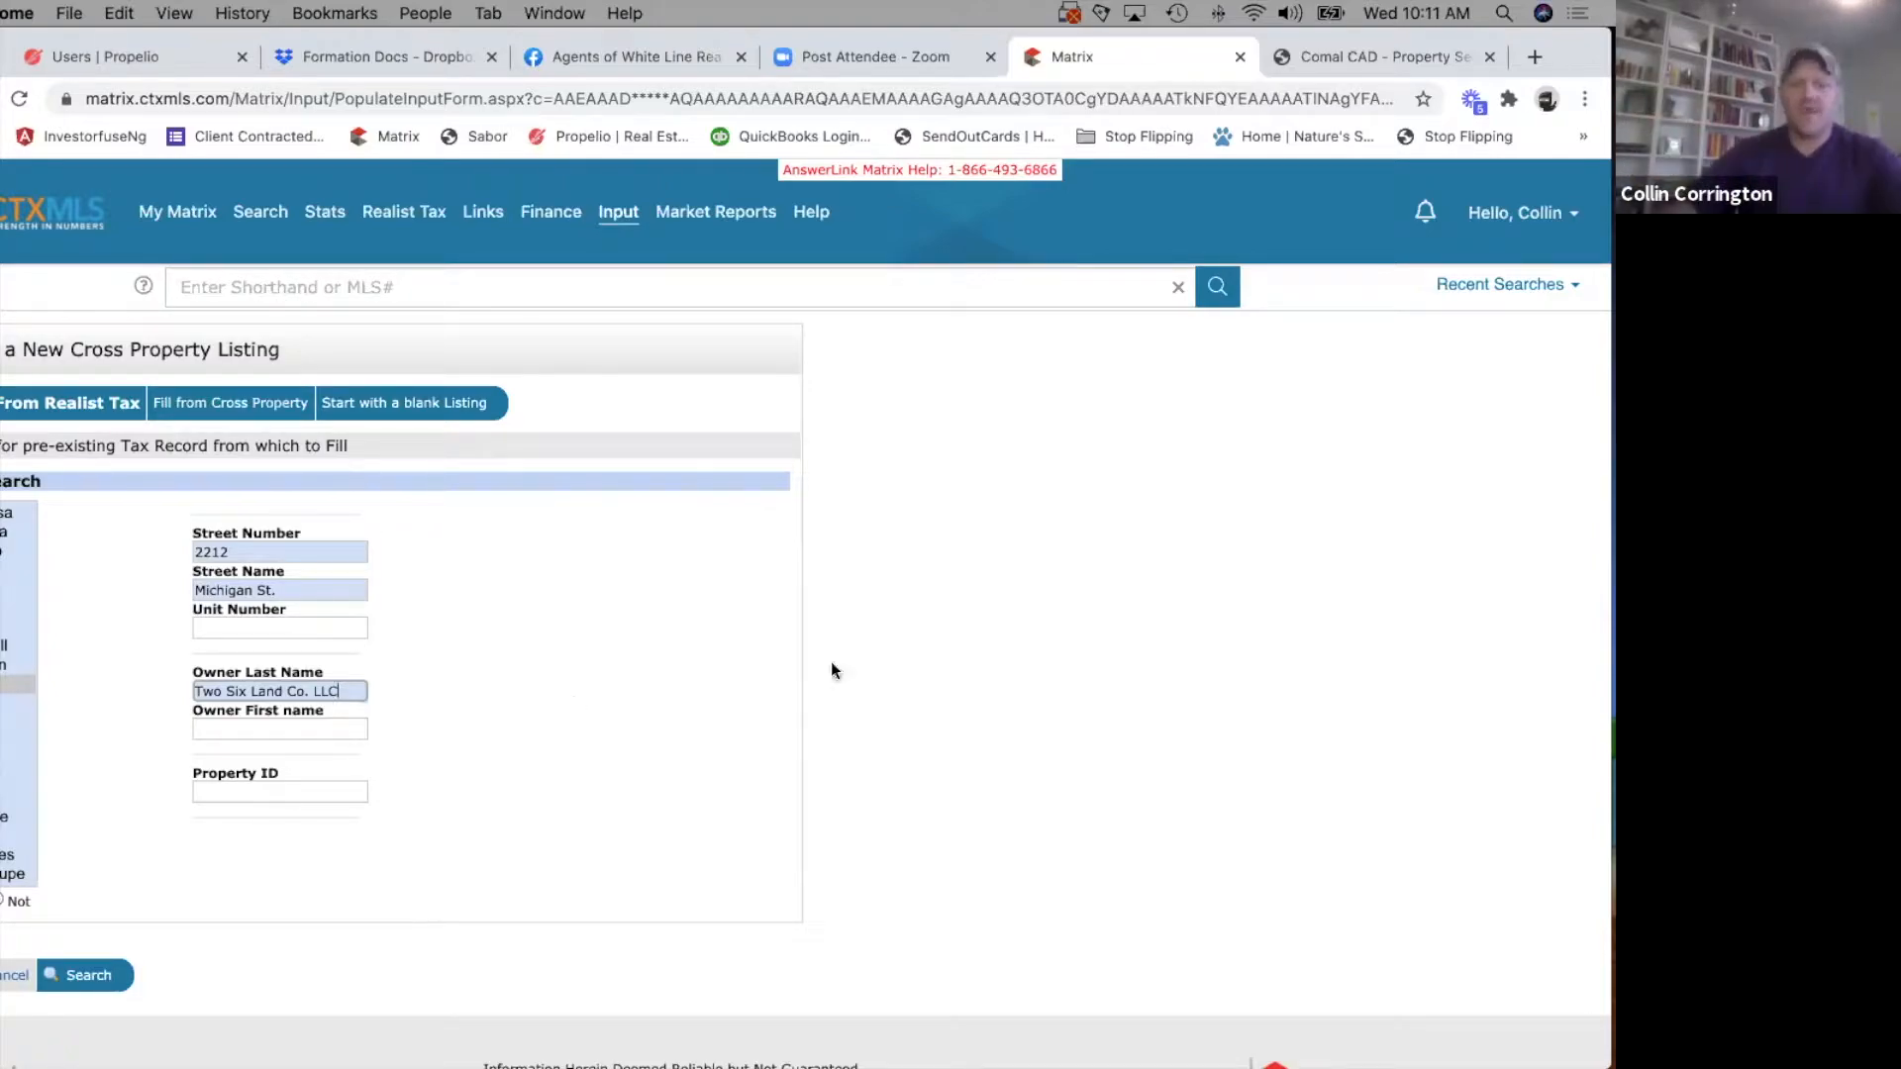
pyautogui.click(84, 975)
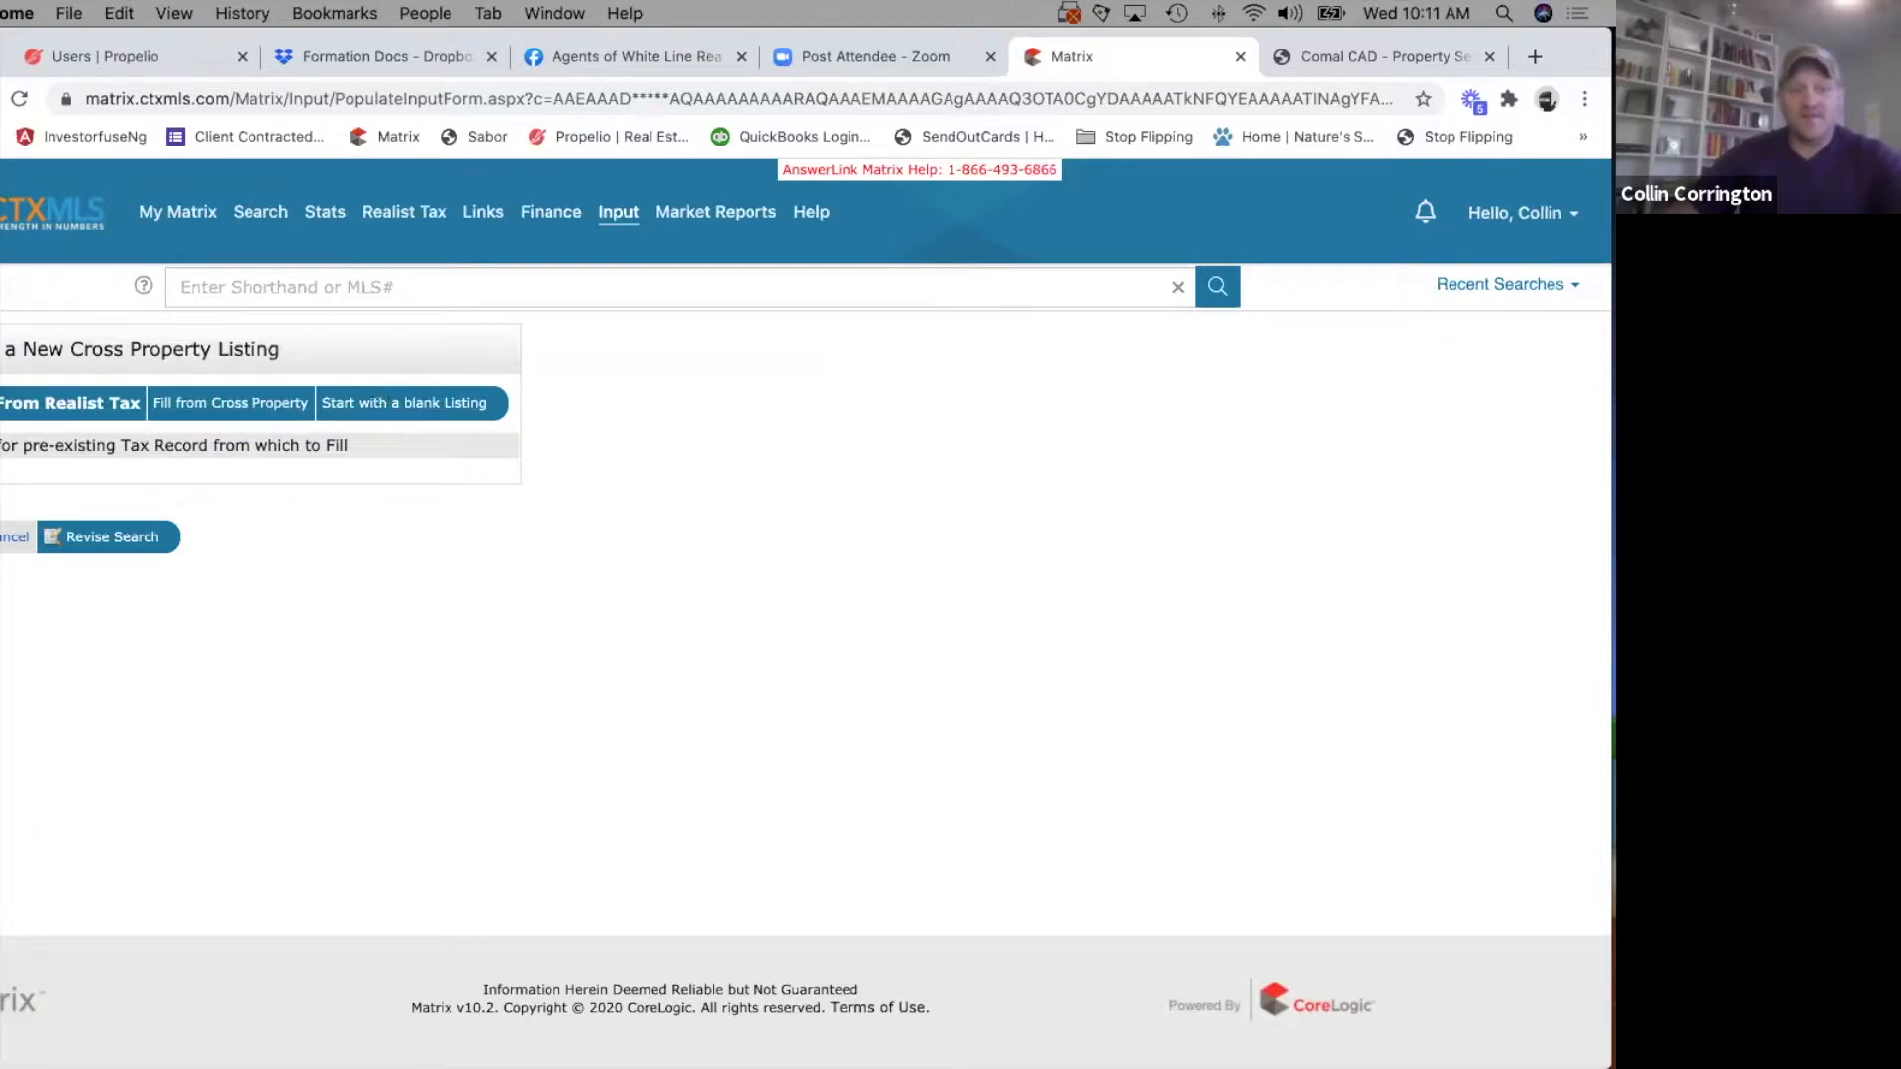
pyautogui.tripleClick(176, 443)
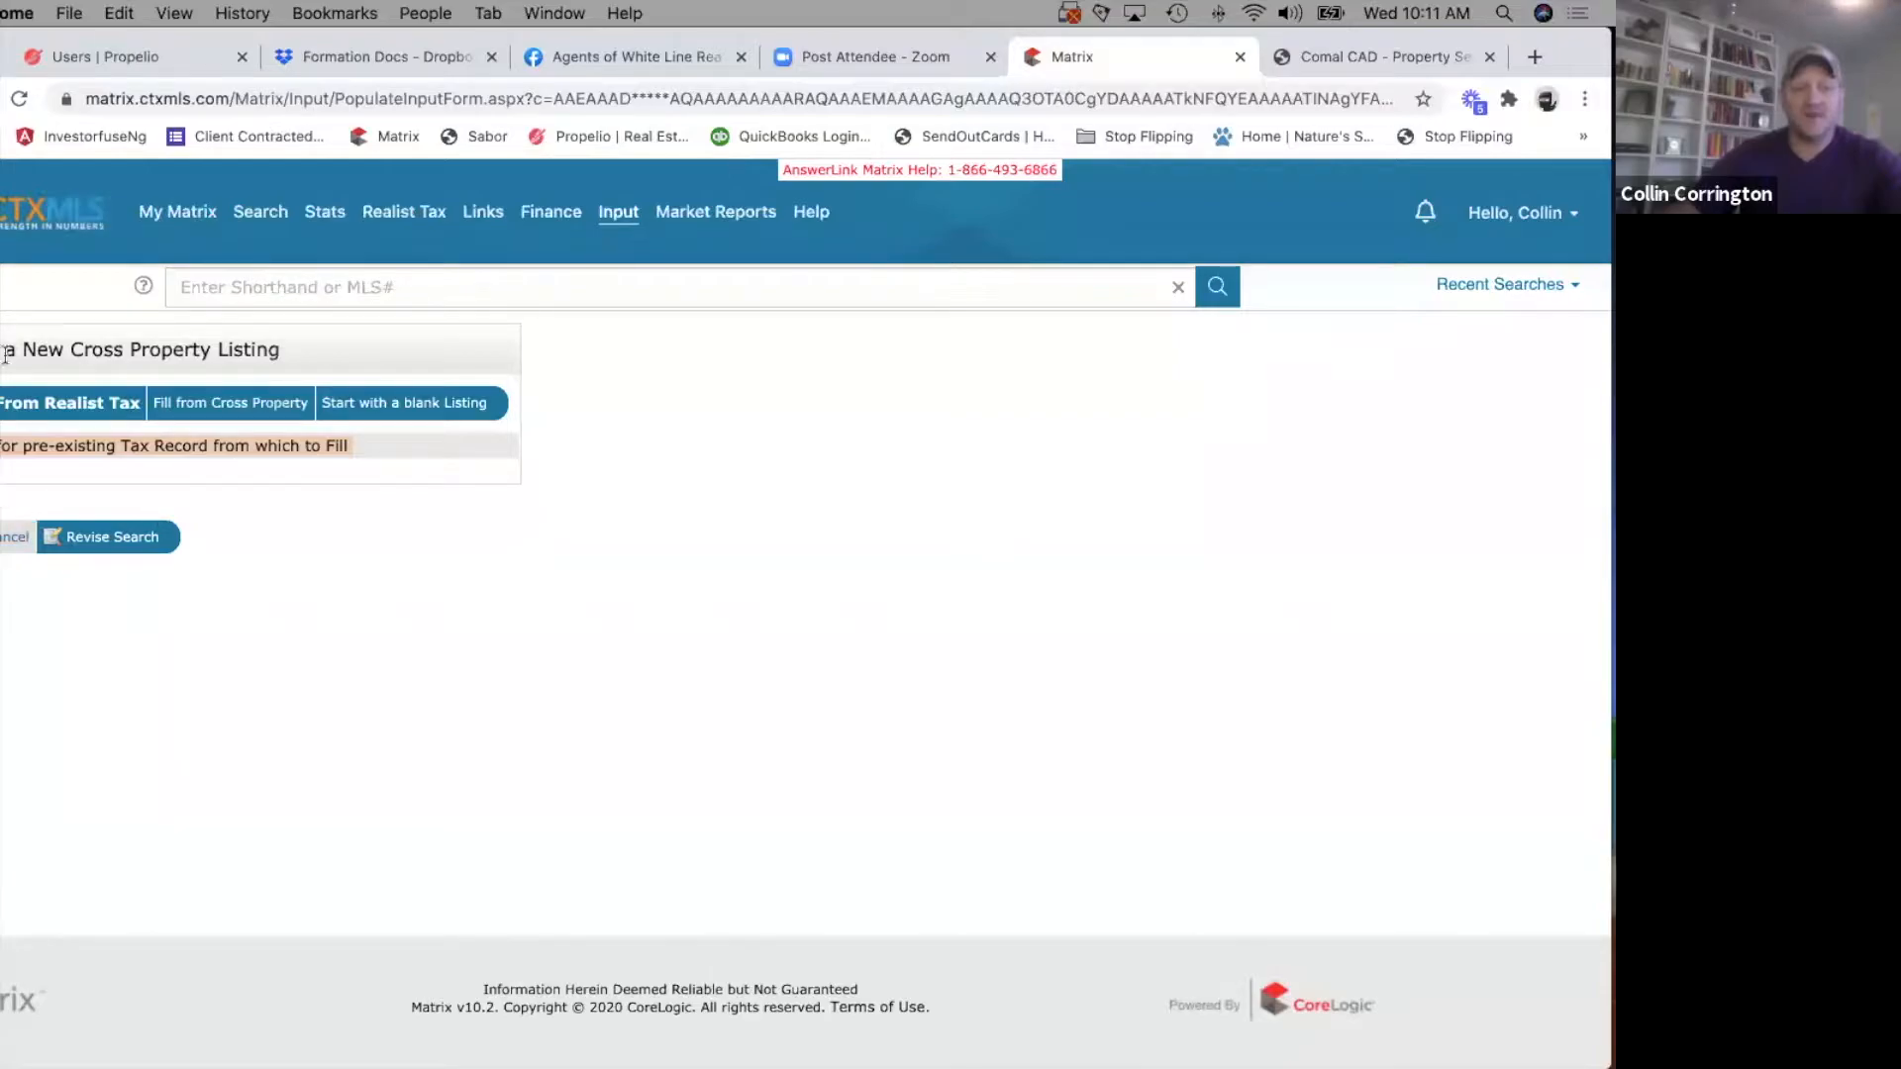
pyautogui.click(12, 536)
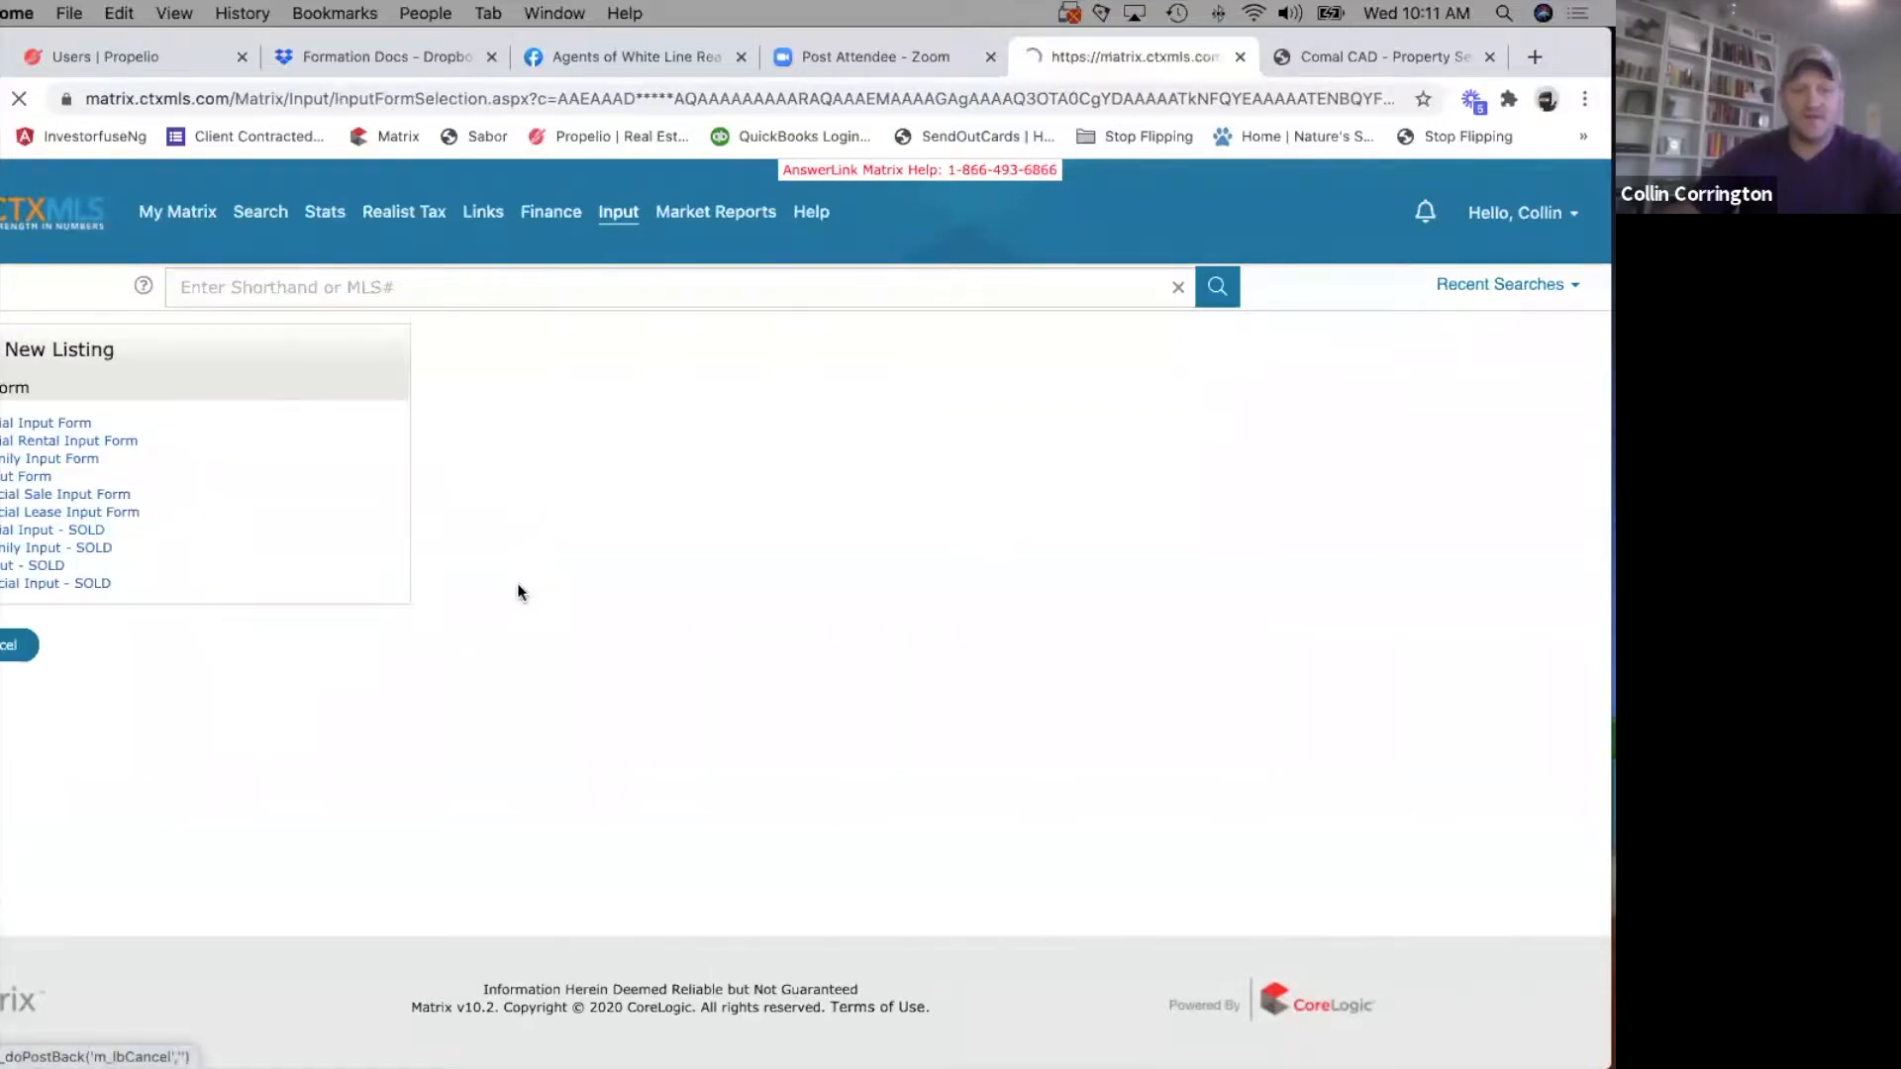
# Start the Residential Input Form again and enter only the property's street number in the Realist tax record search.
pyautogui.click(5, 433)
pyautogui.click(228, 550)
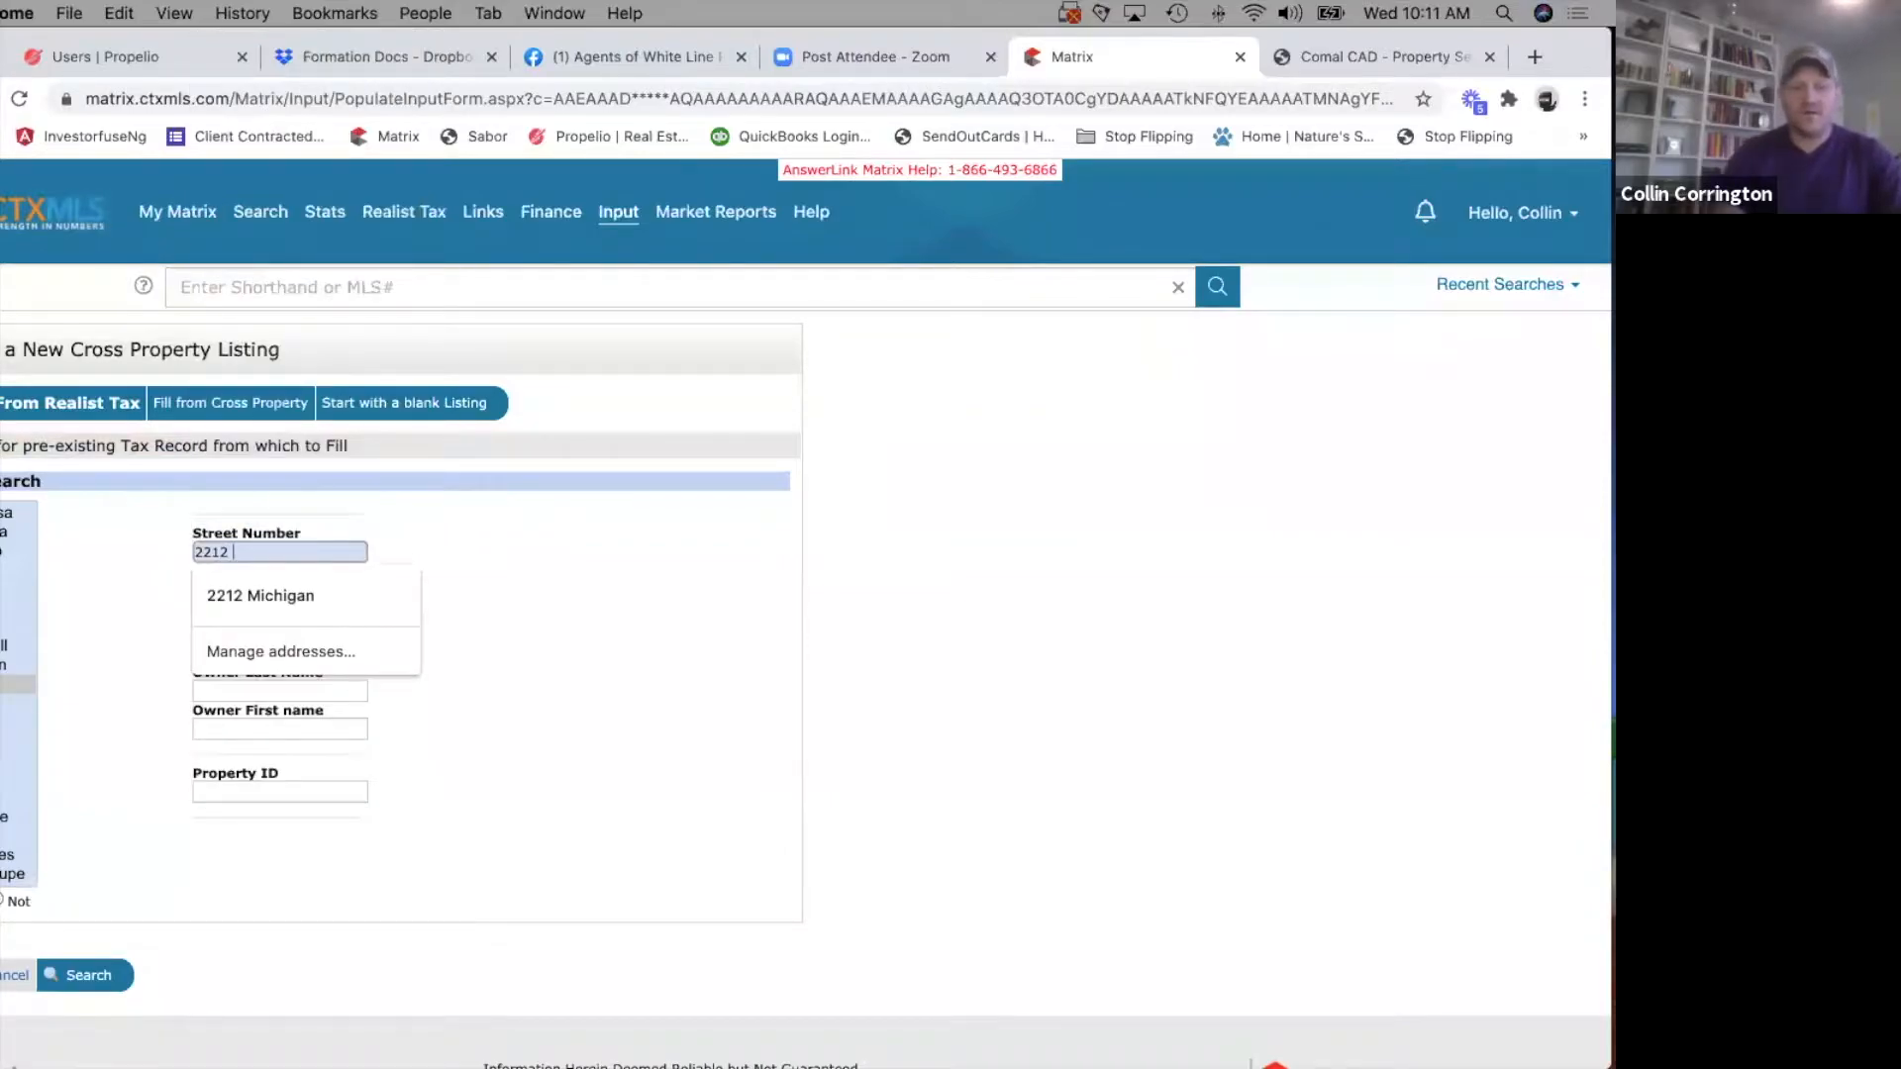
pyautogui.press('Down')
pyautogui.press('Return')
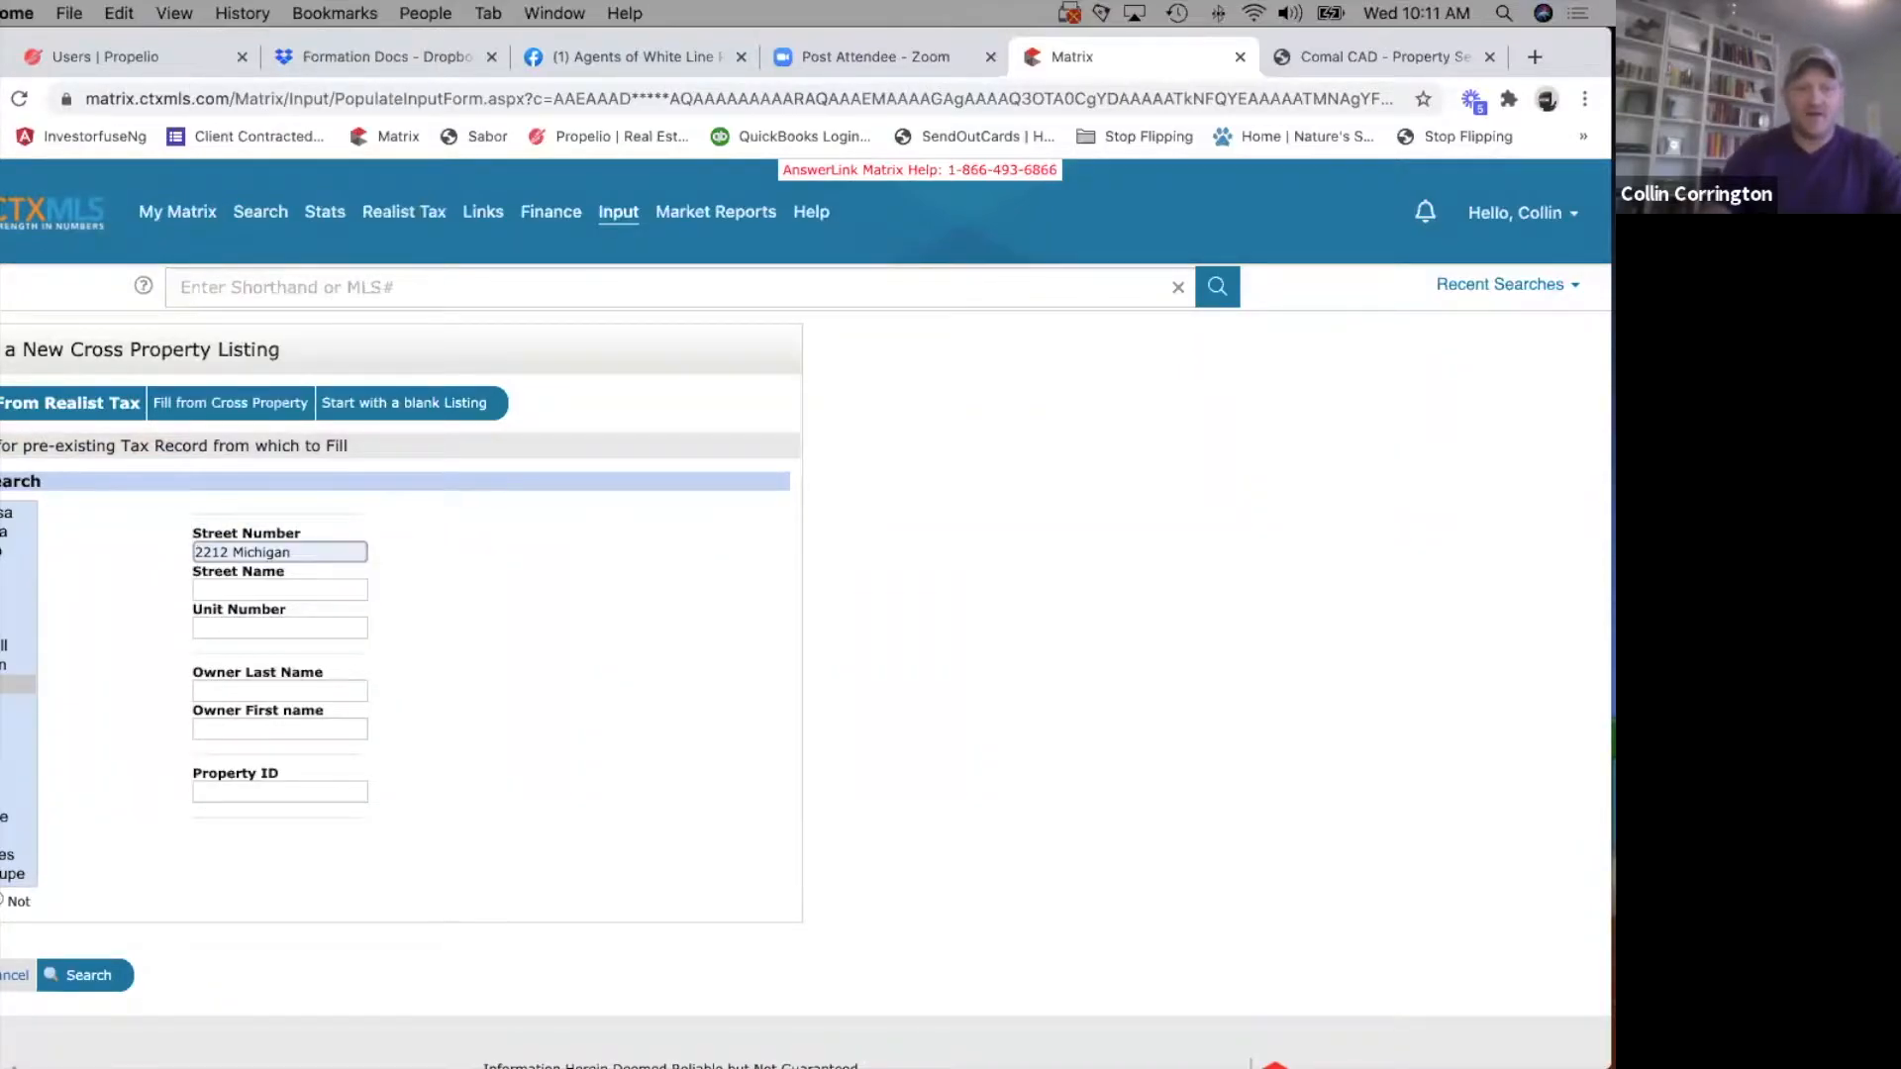
pyautogui.click(264, 551)
pyautogui.doubleClick(264, 552)
pyautogui.press('BackSpace')
# Enter the street name with its St. suffix and search for the property's tax record.
pyautogui.press('Tab')
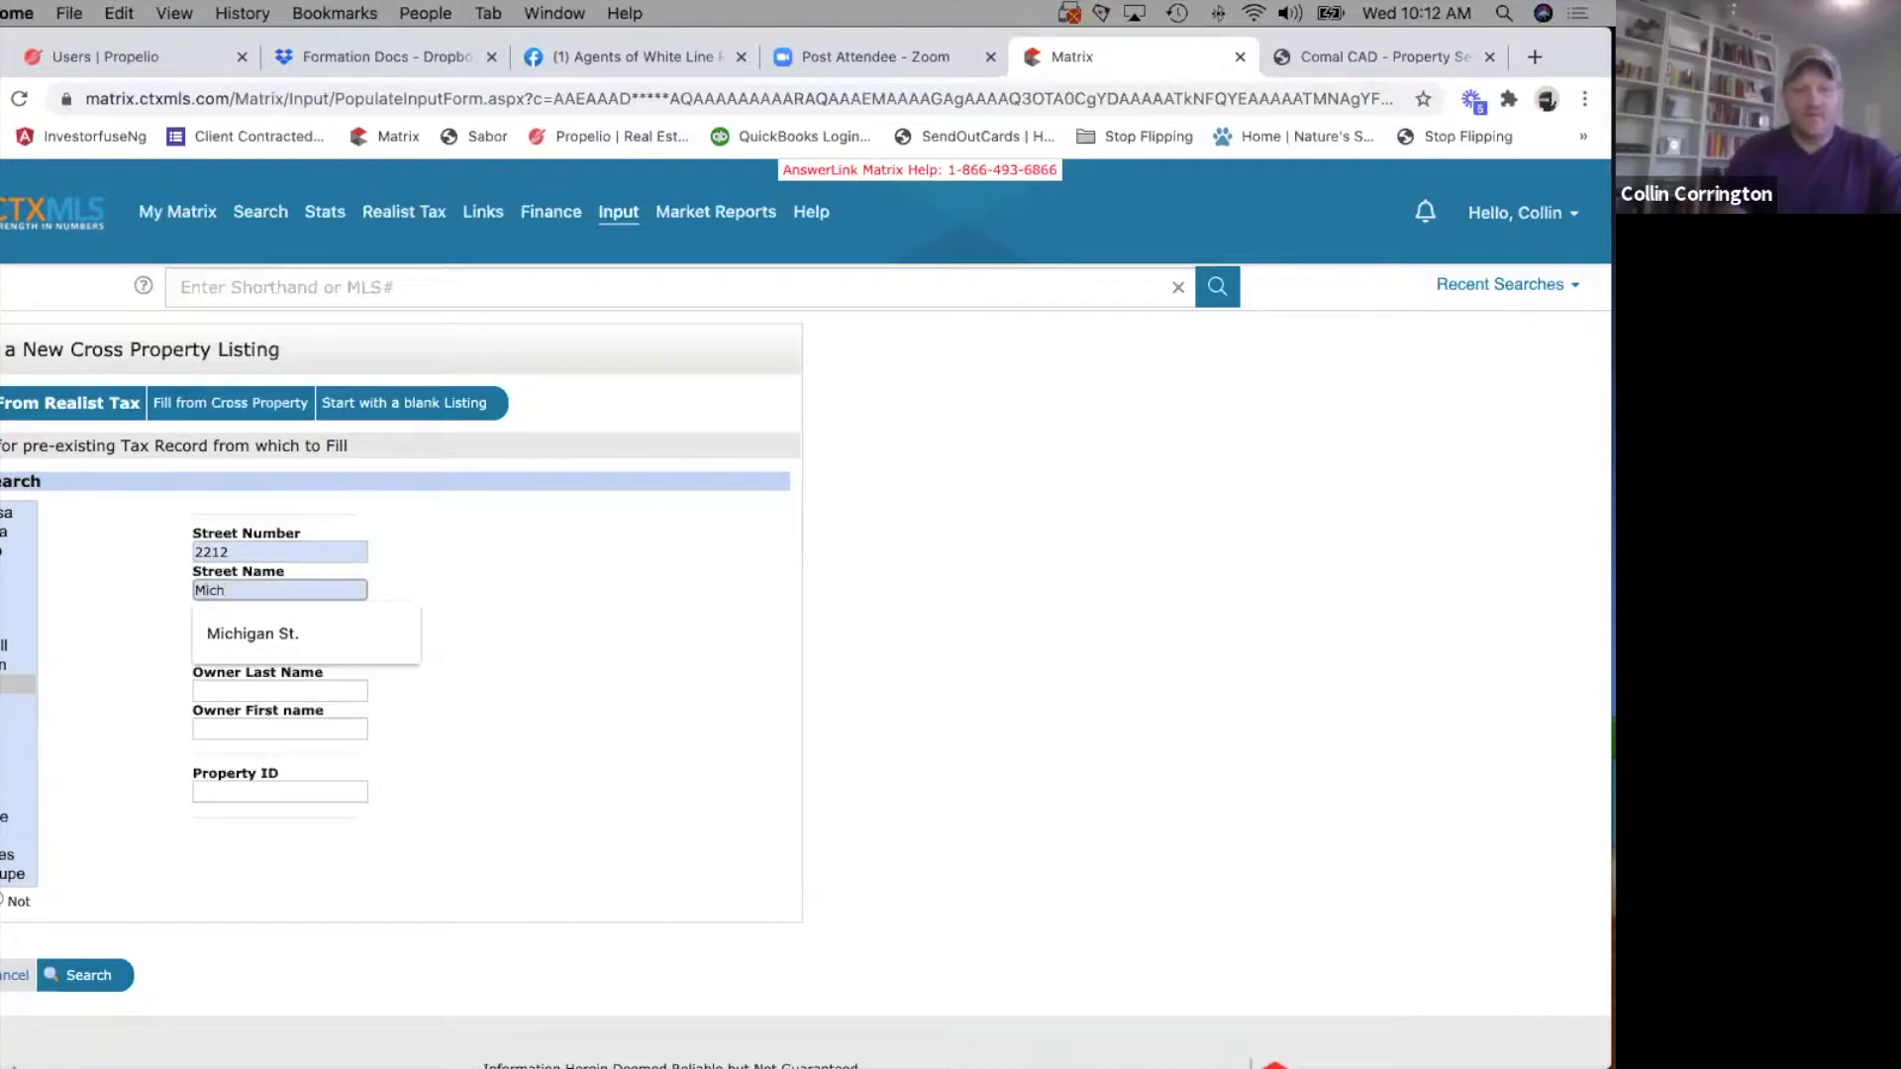
pyautogui.press('Down')
pyautogui.press('Return')
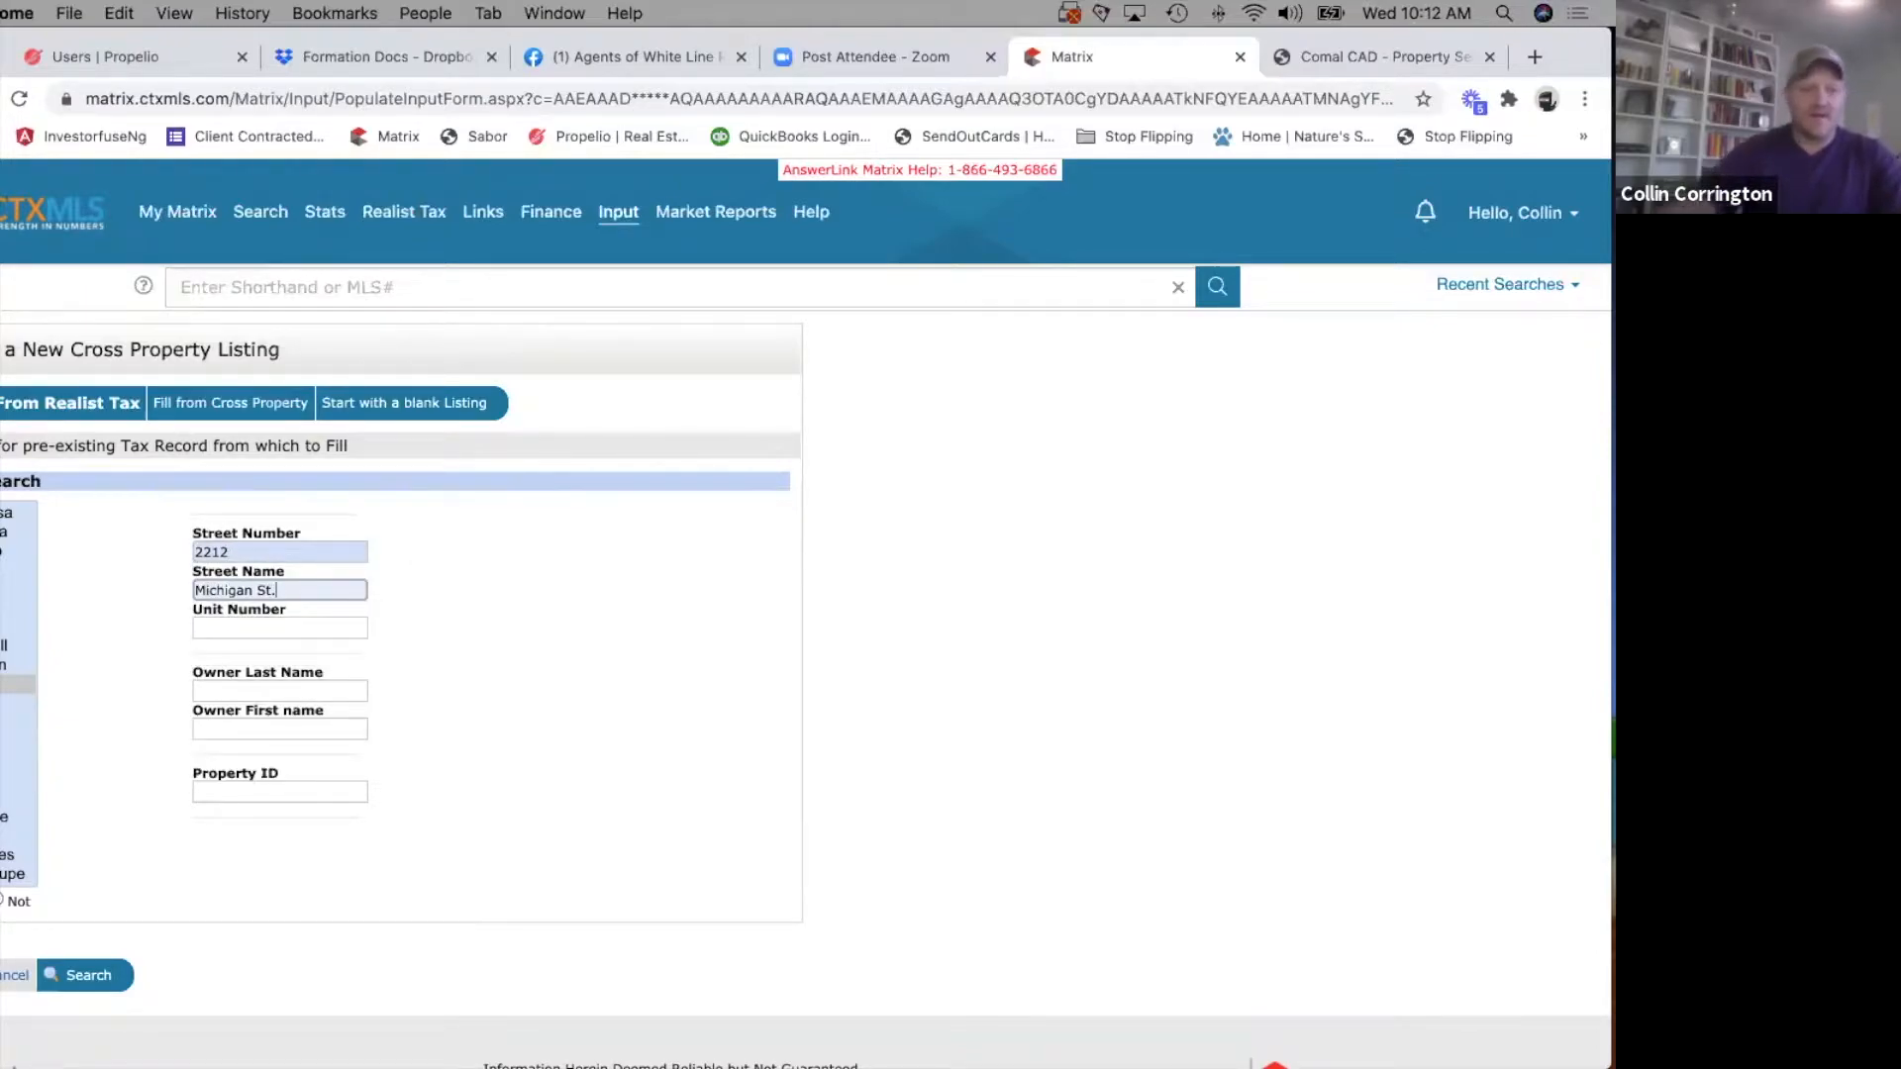
pyautogui.click(98, 973)
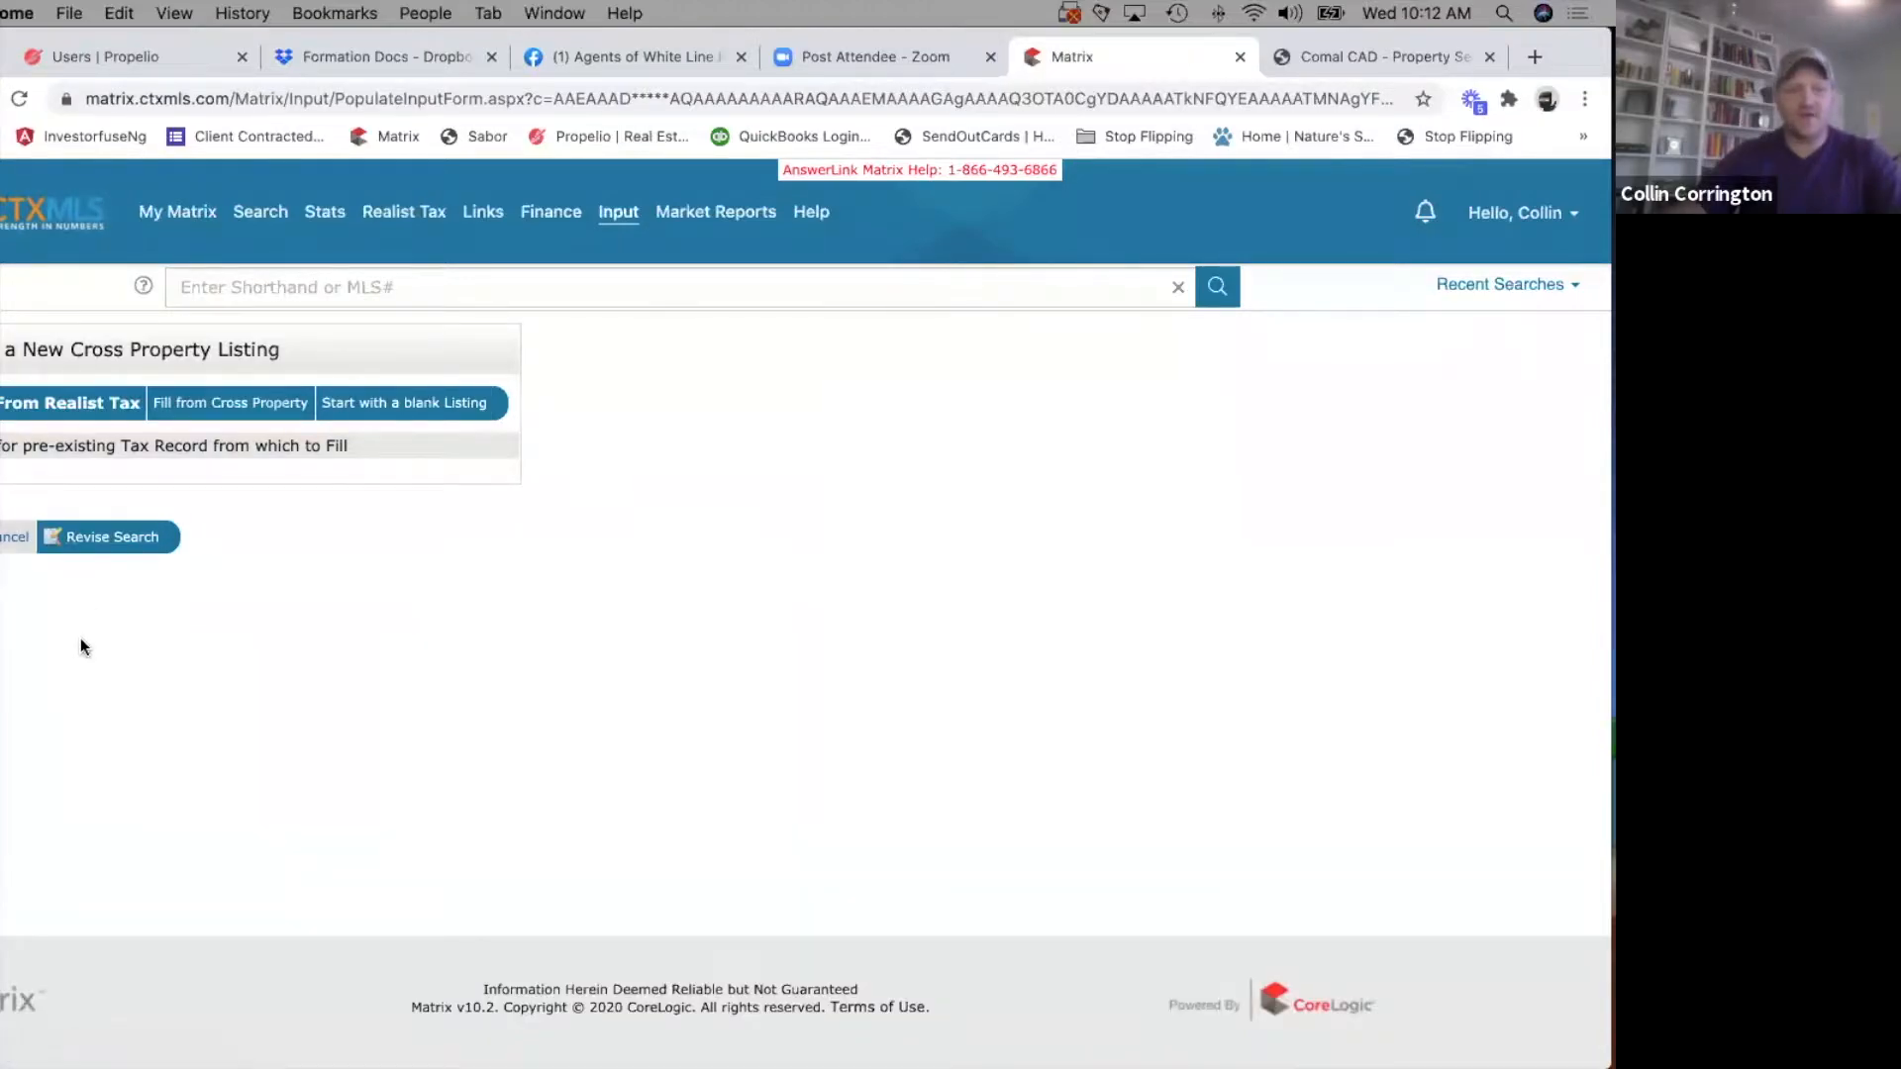
# Revise the tax record search by removing the St. suffix from the street name, search again, and highlight the record's owner name.
pyautogui.click(107, 537)
pyautogui.click(295, 591)
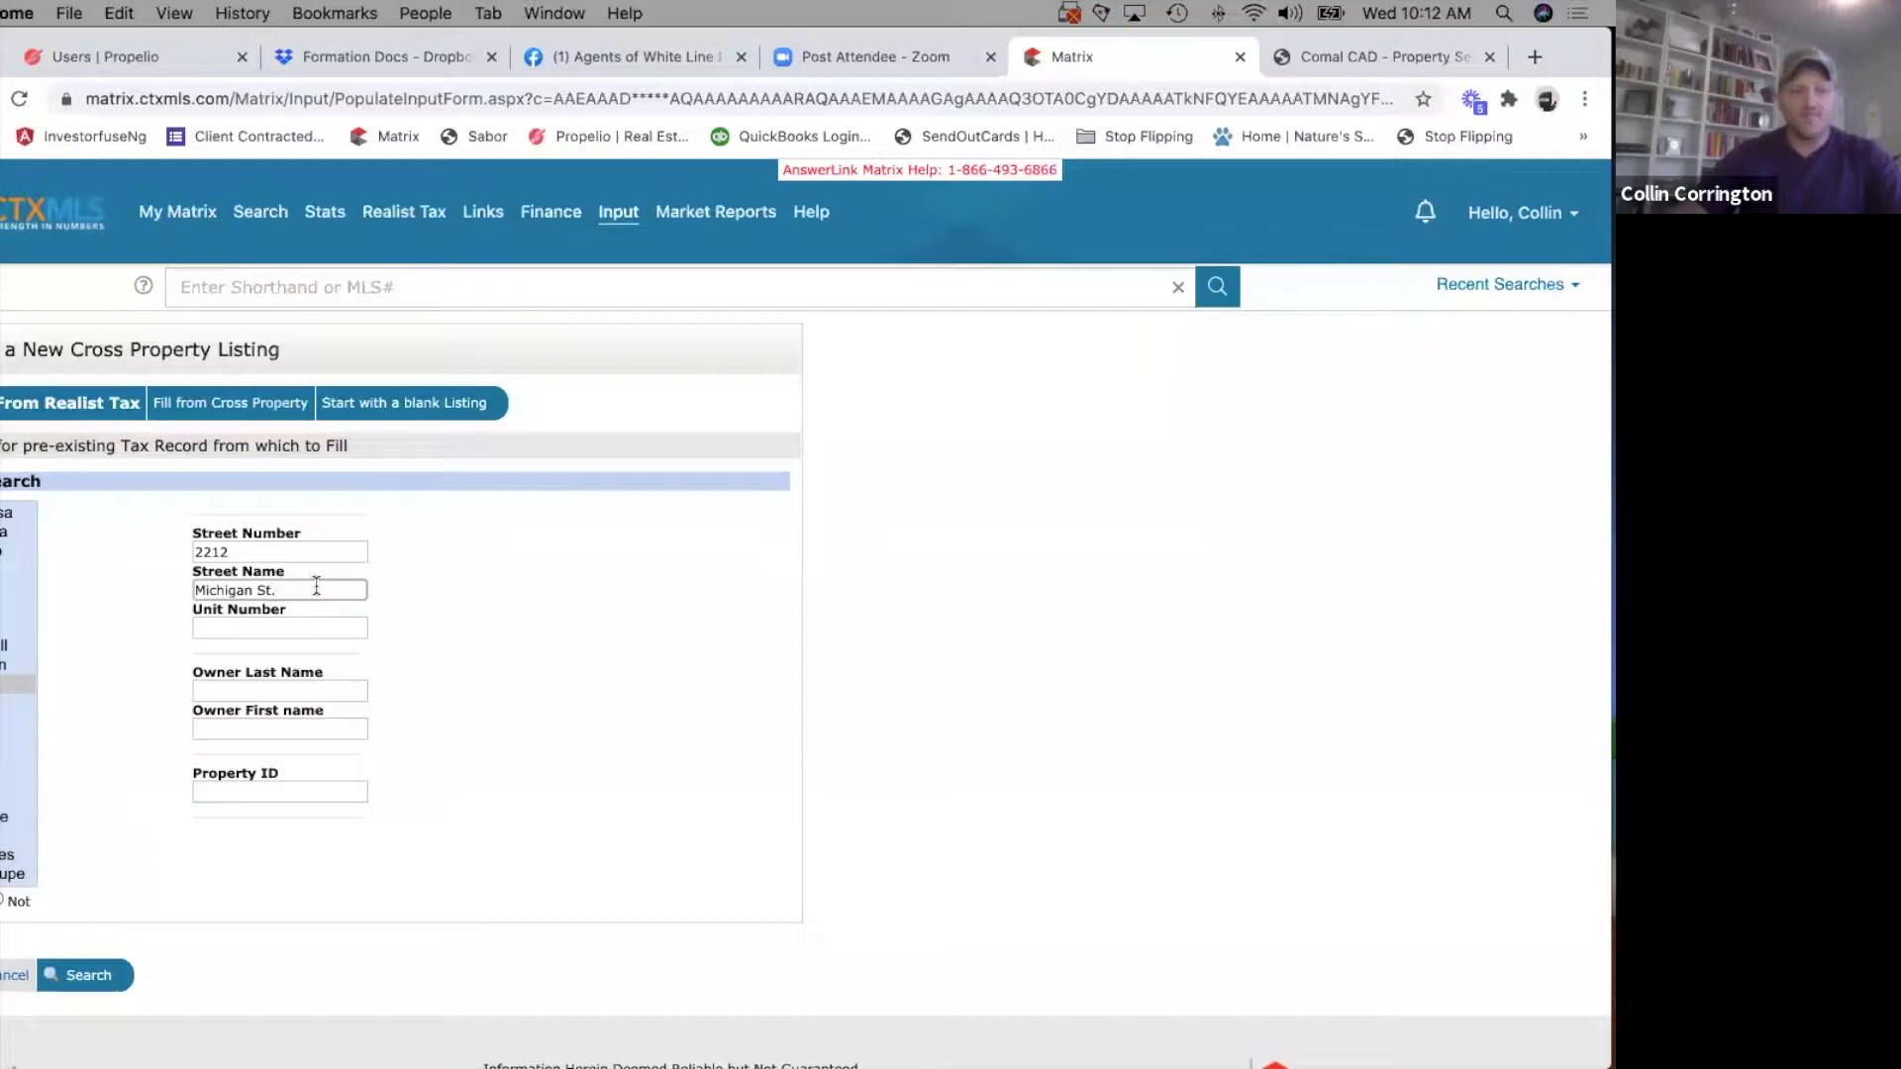
pyautogui.press('BackSpace')
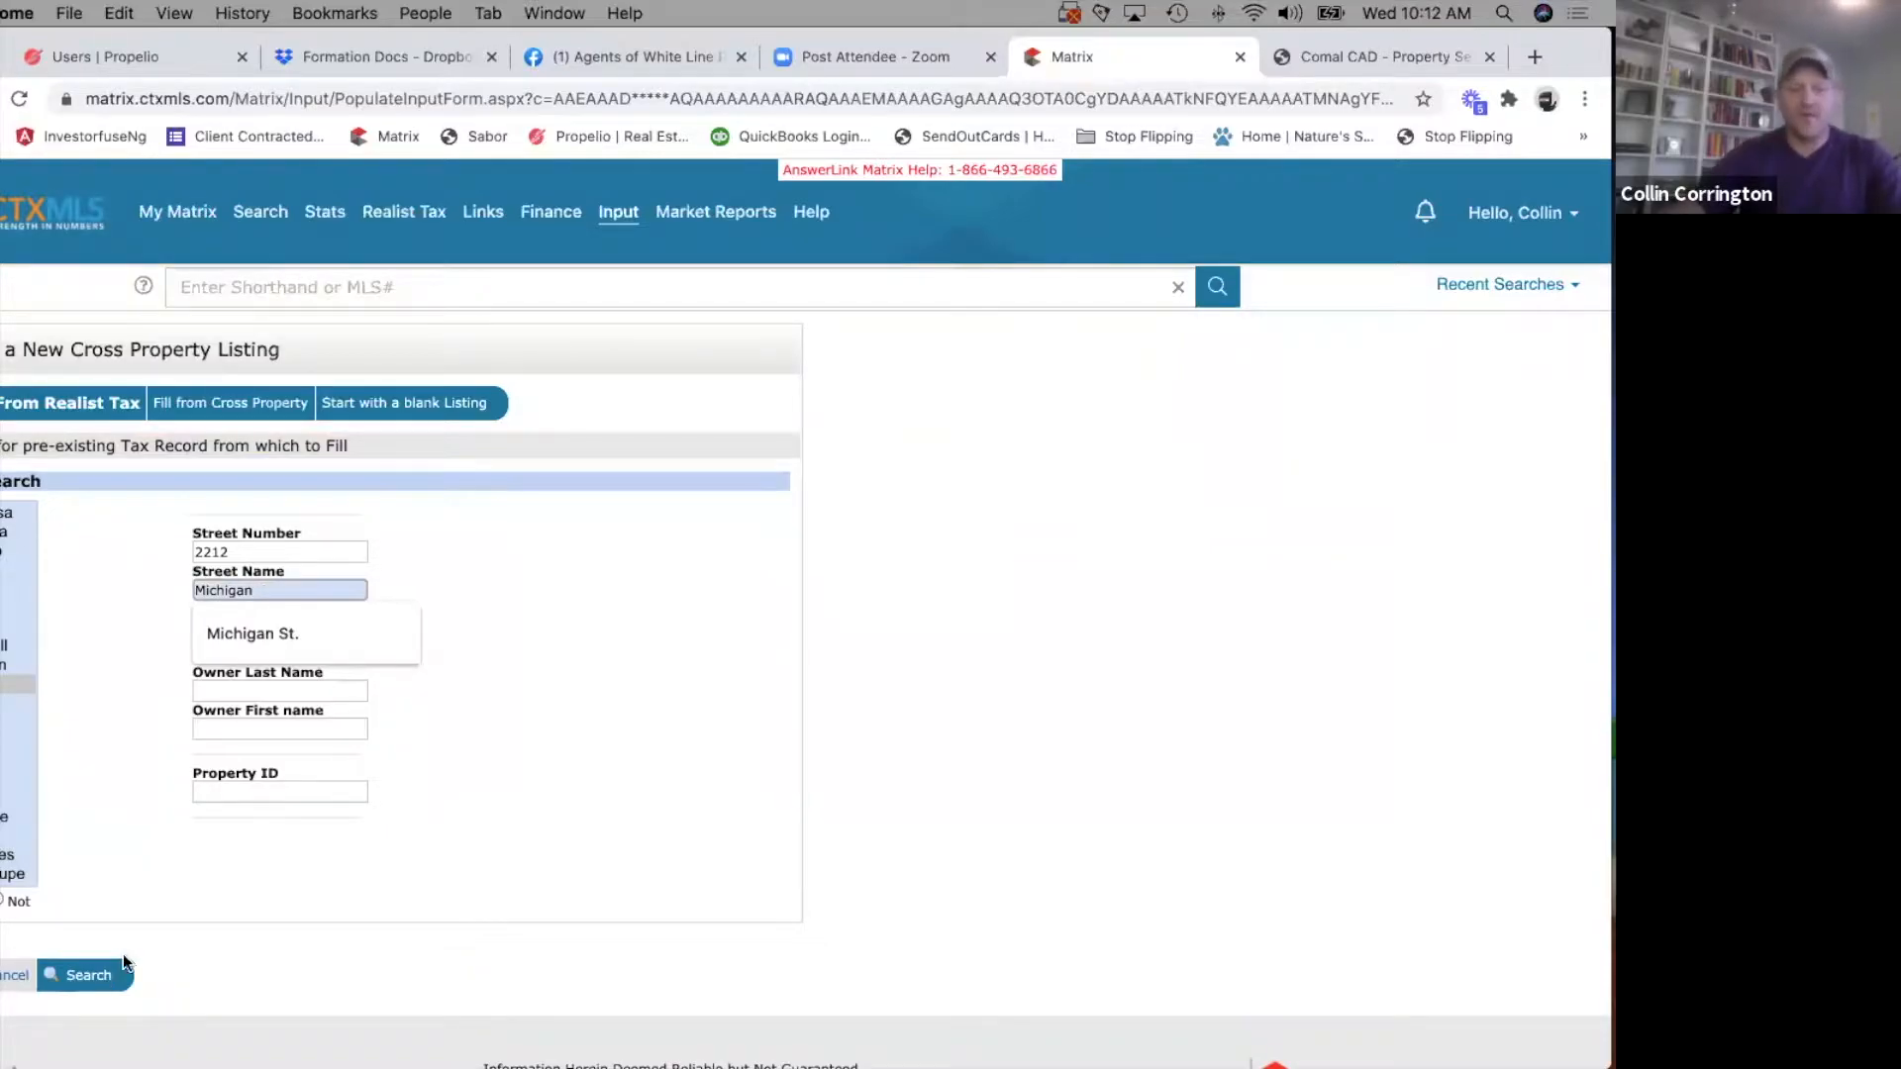
pyautogui.click(107, 974)
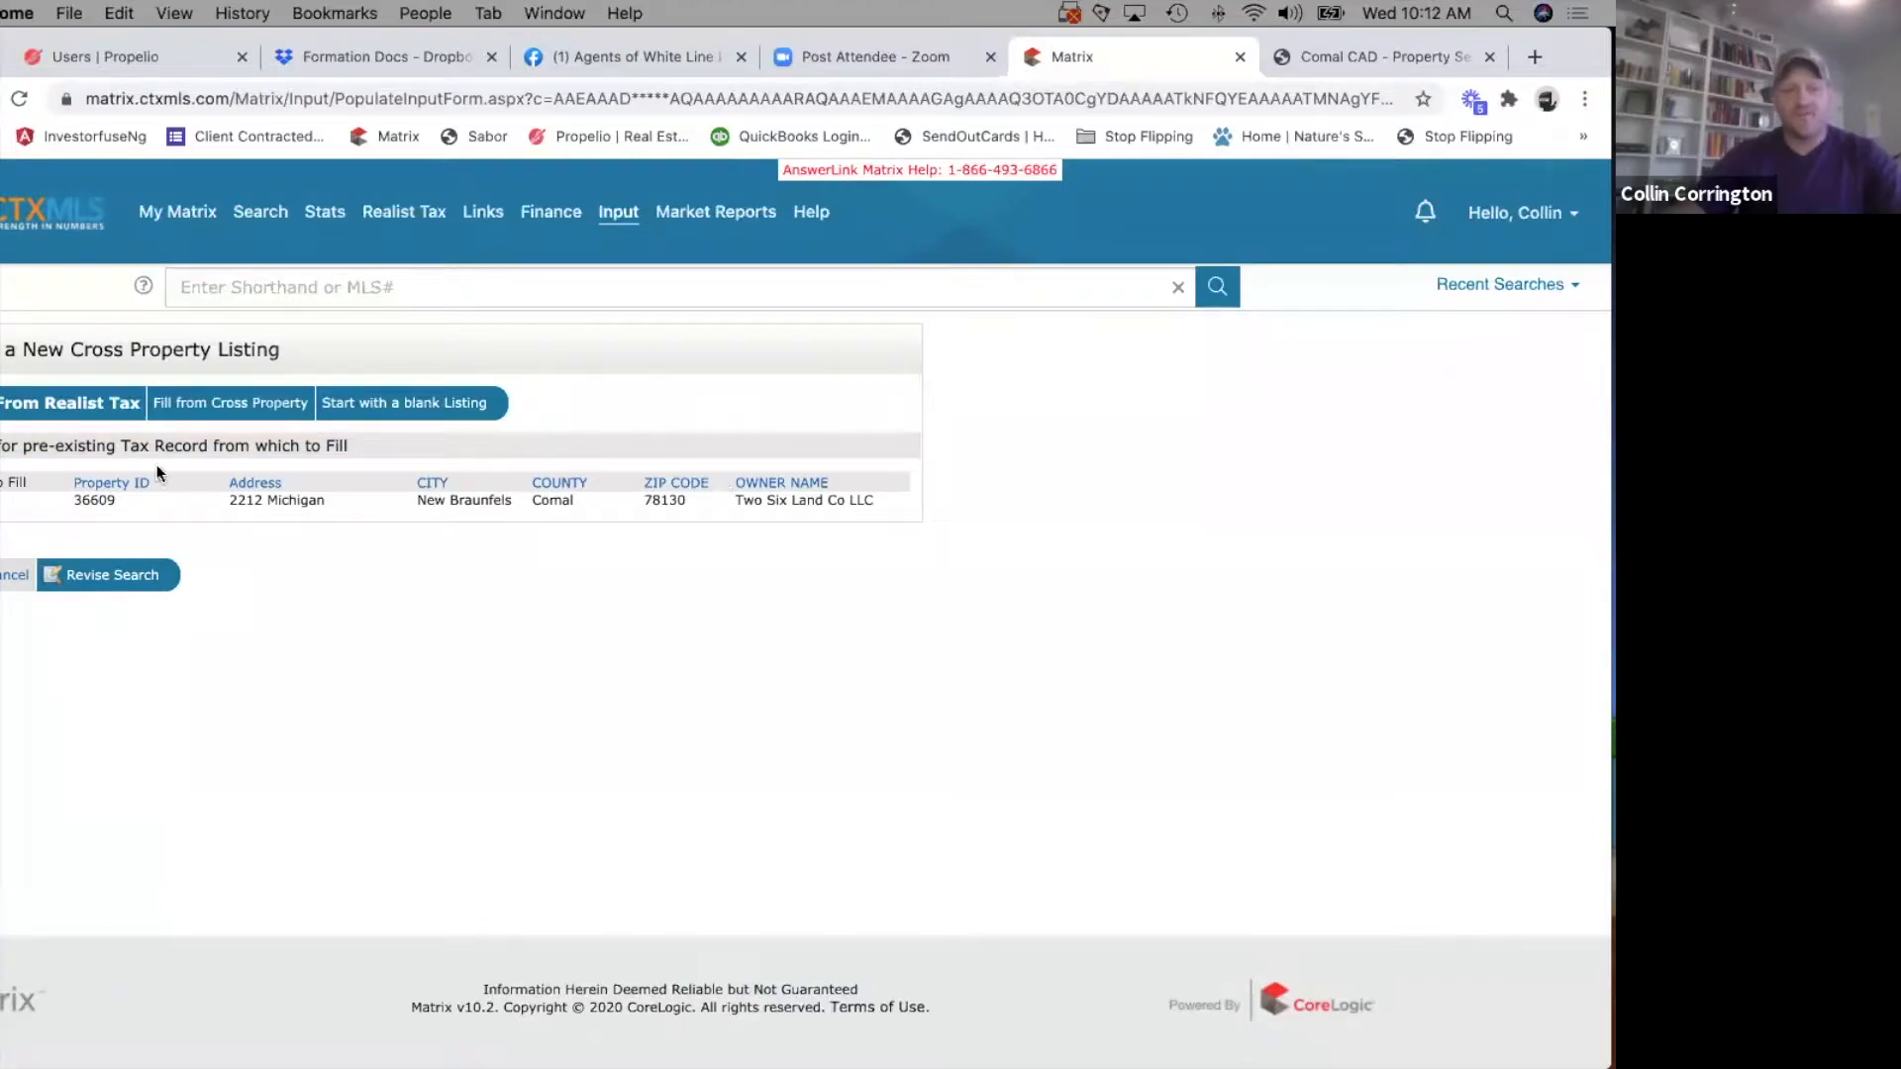
pyautogui.moveTo(733, 505); pyautogui.dragTo(914, 505)
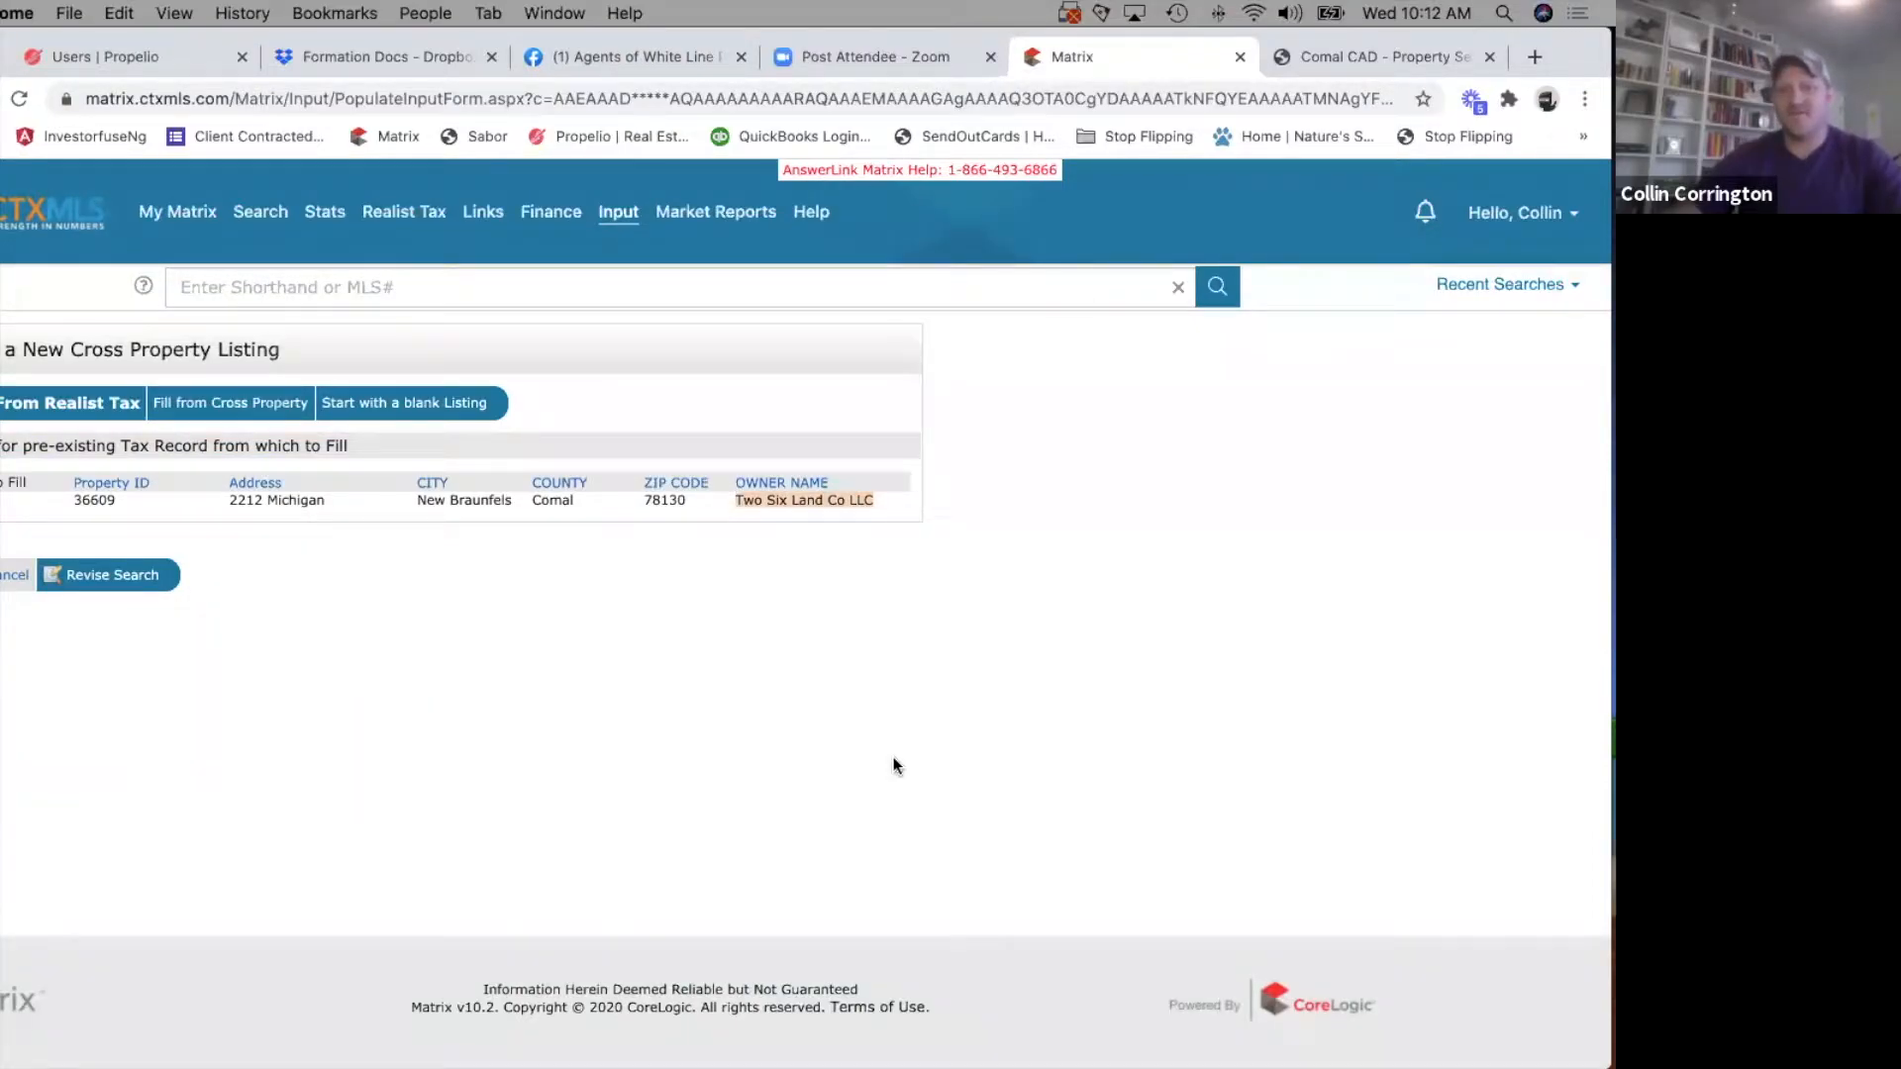
# Fill the residential input form from the Two Six Land Co LLC tax record and review the location information.
pyautogui.click(1334, 57)
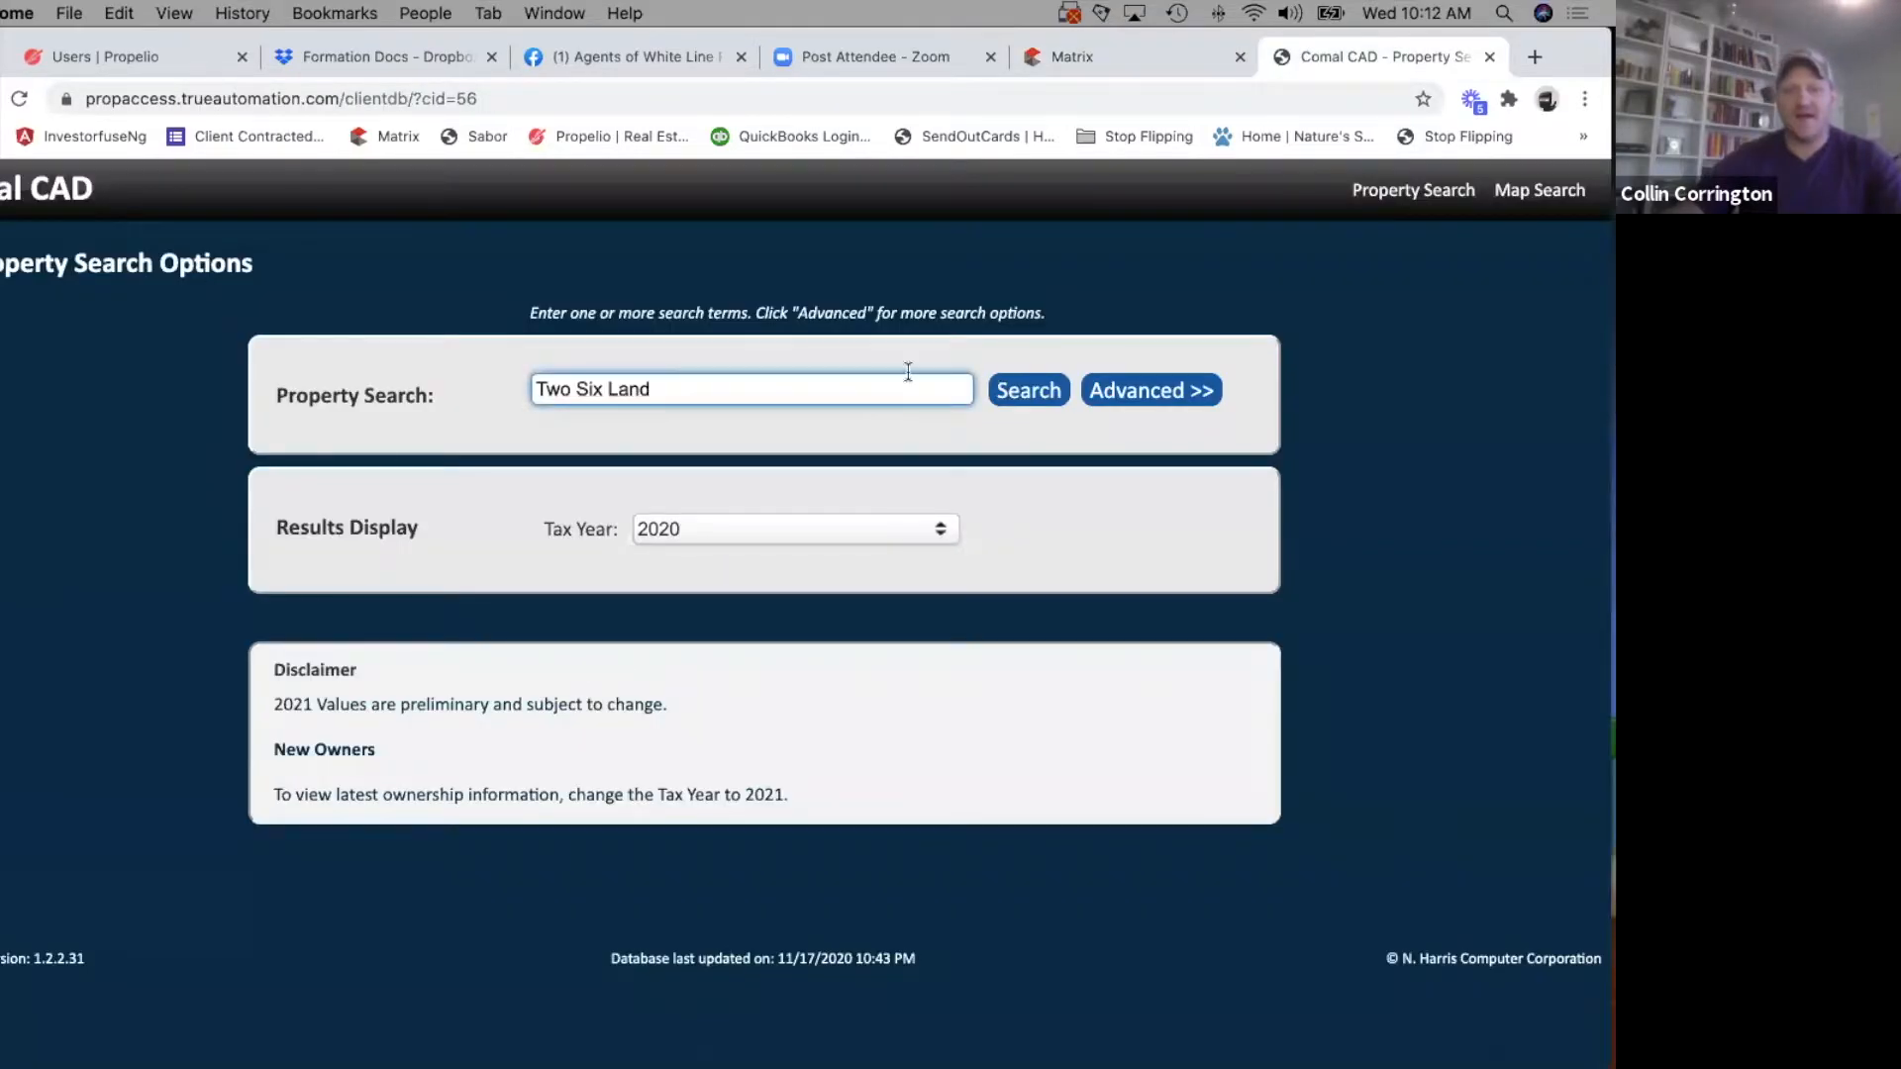
pyautogui.click(1072, 57)
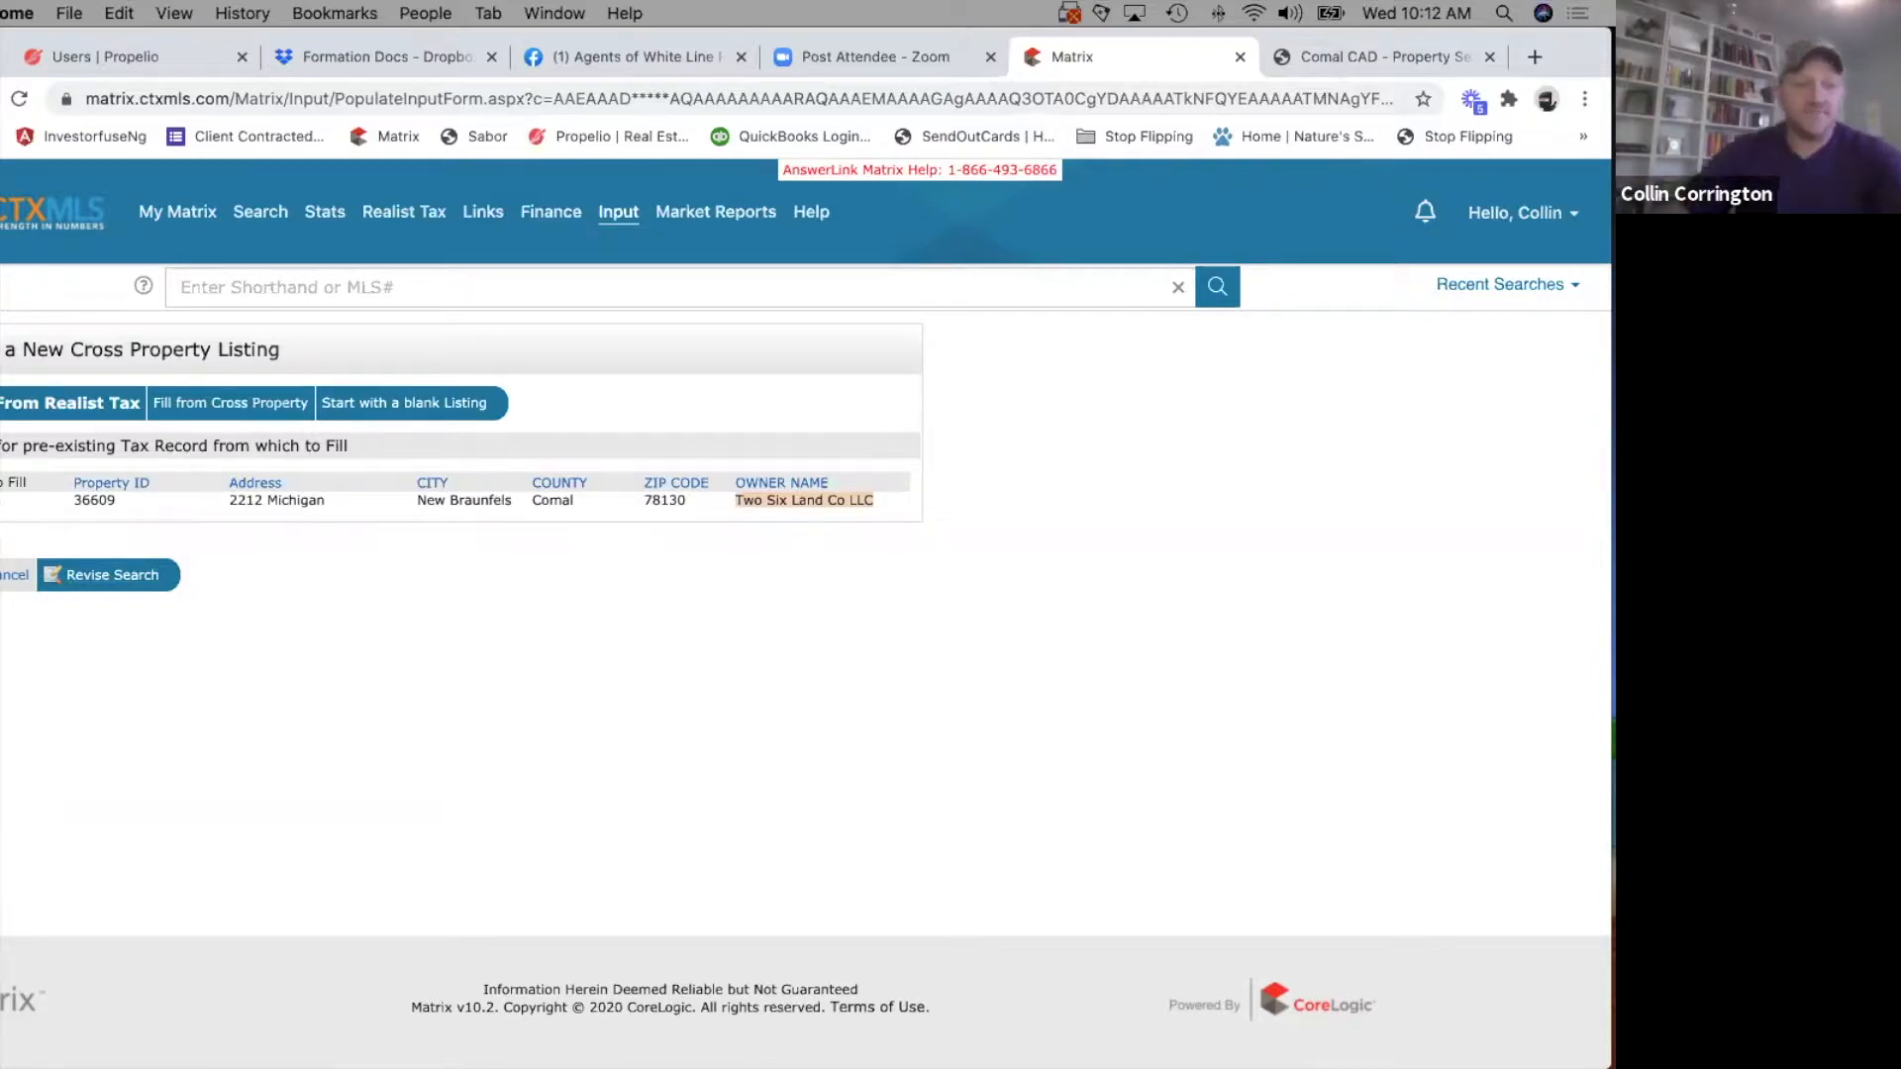
pyautogui.click(15, 482)
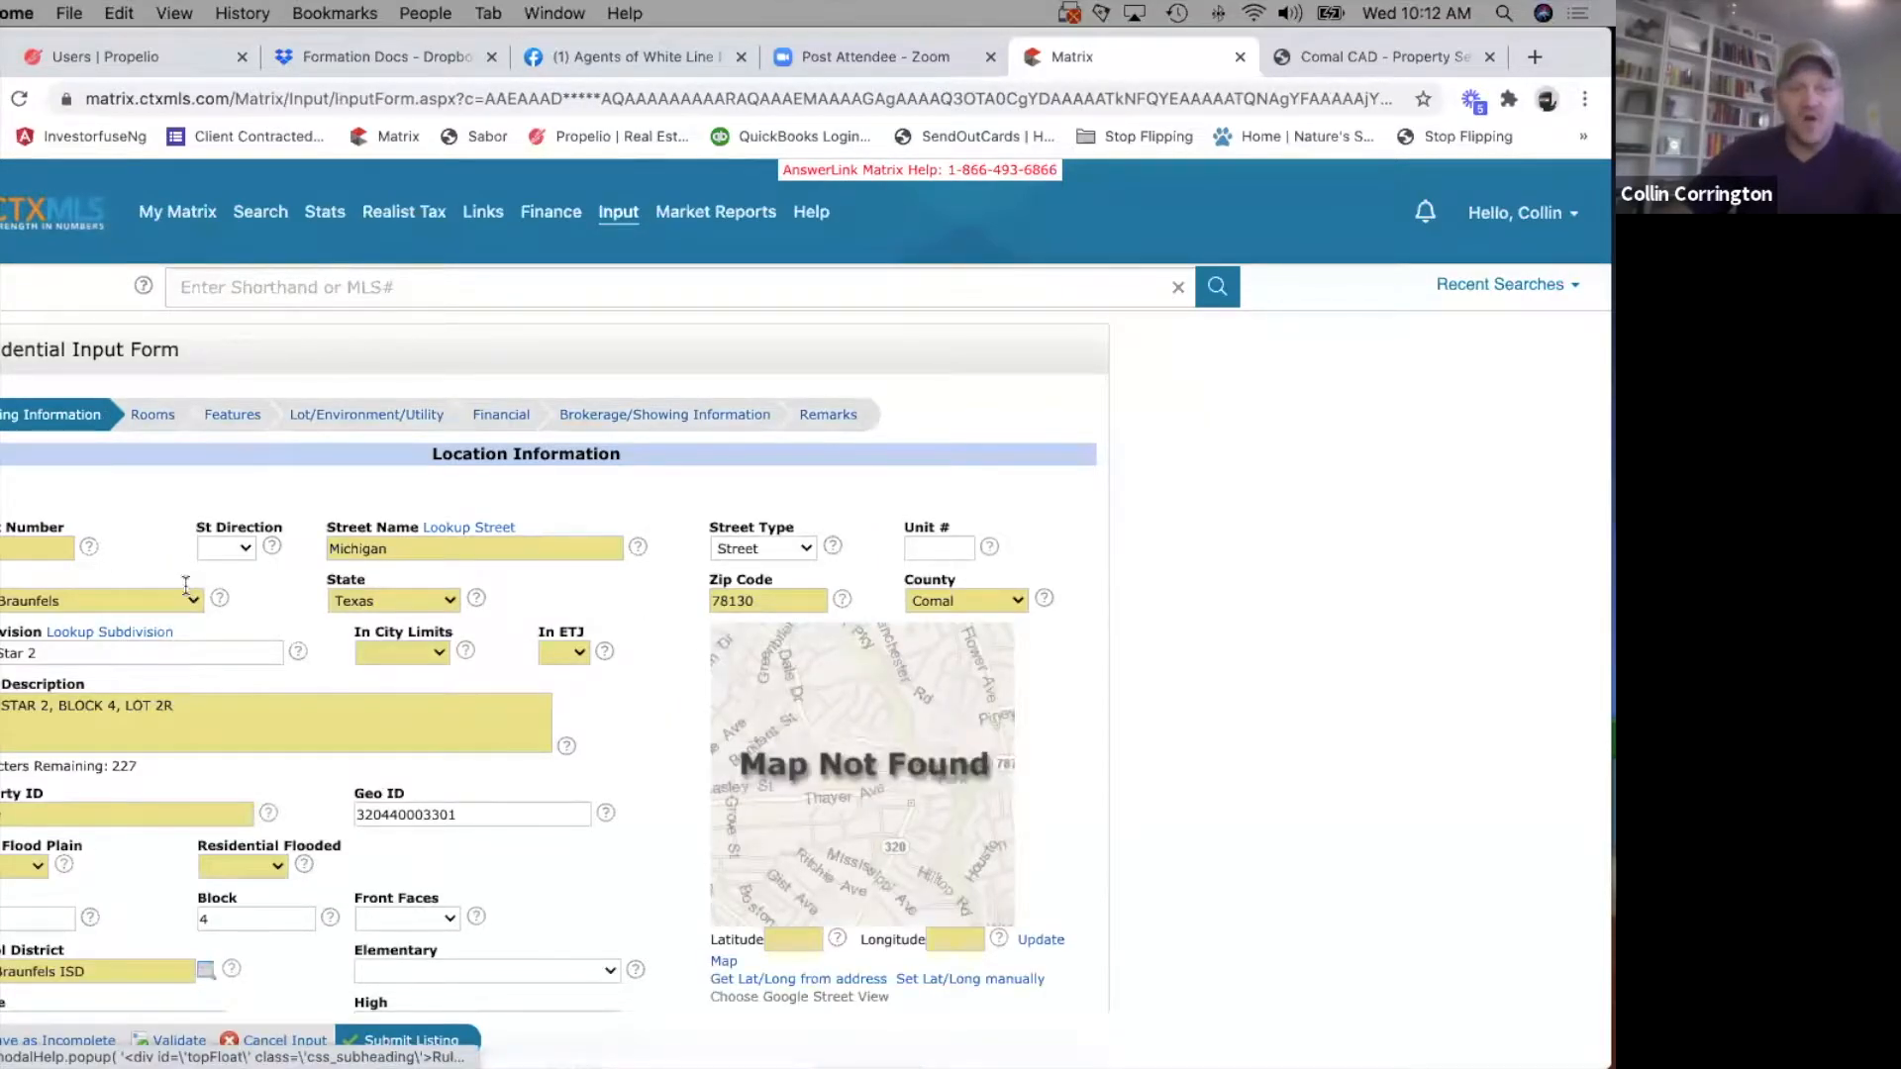
pyautogui.scroll(-3, 186, 591)
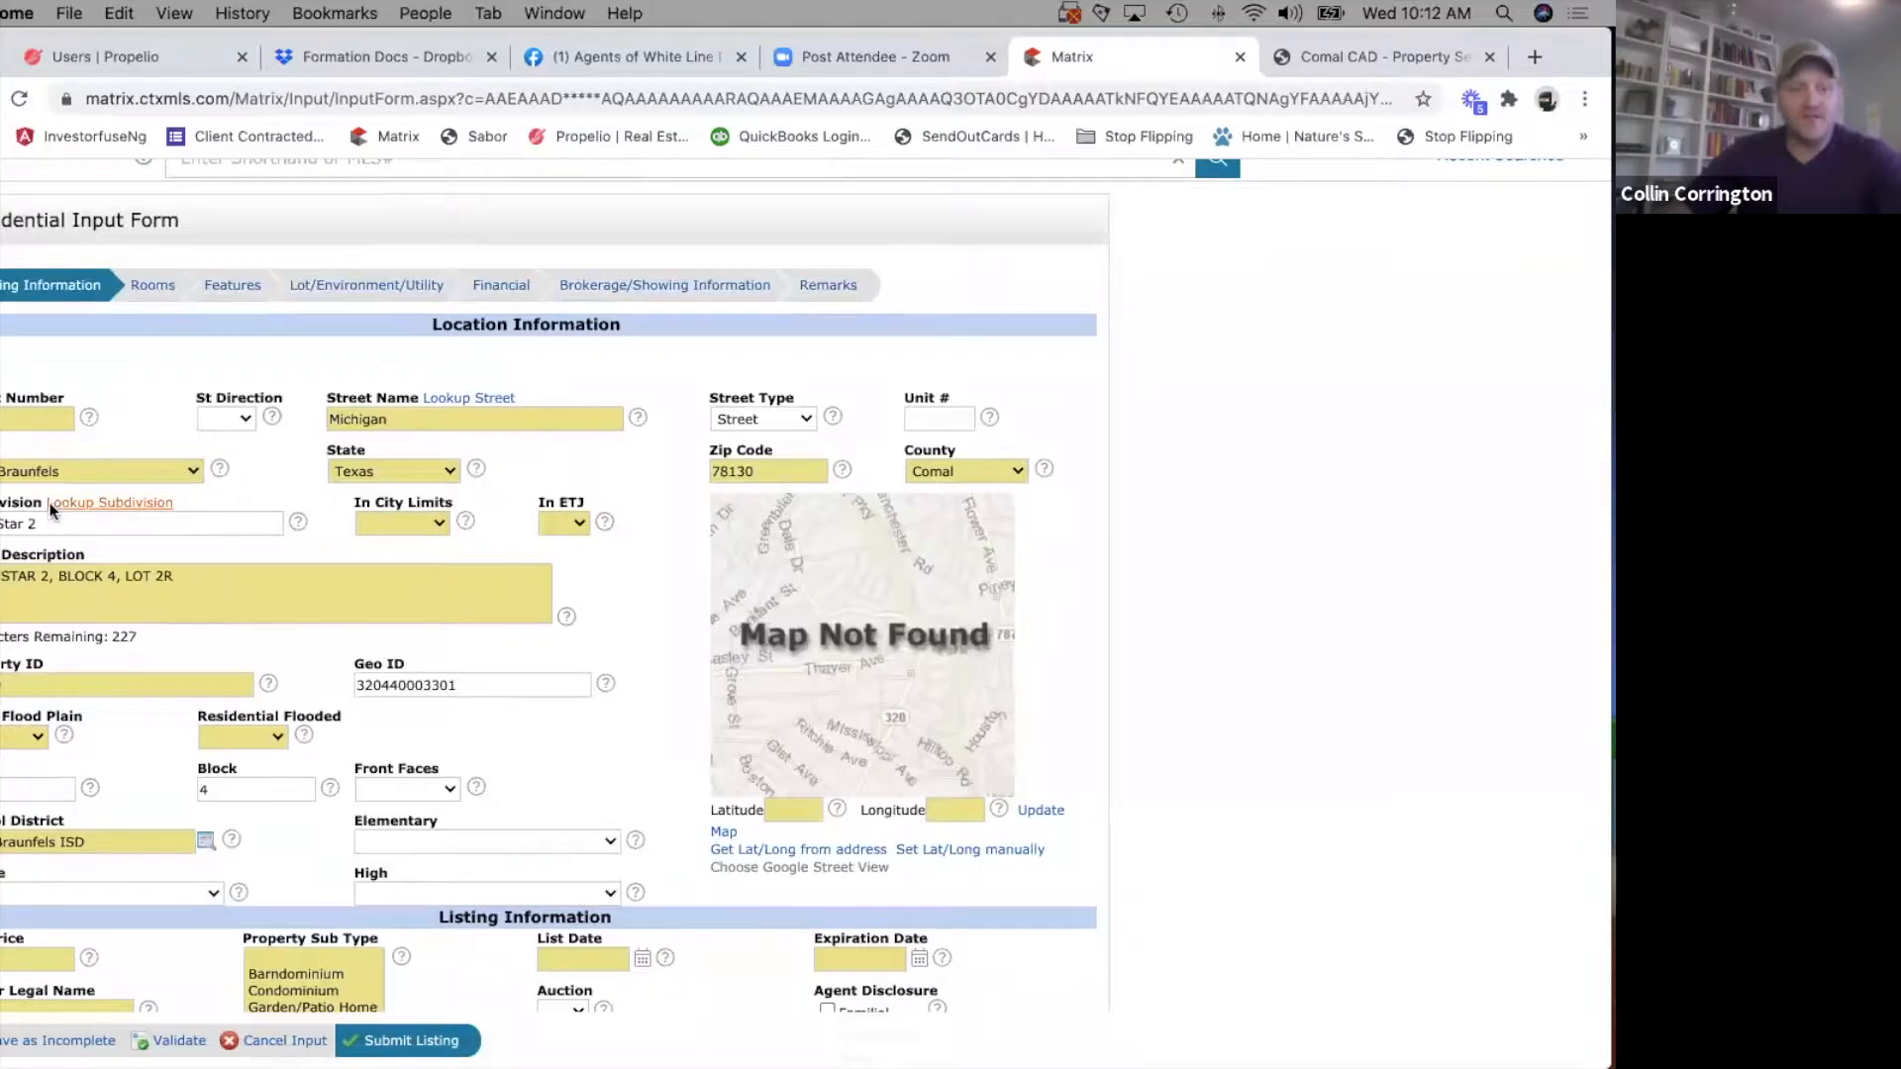
pyautogui.scroll(-15, 49, 502)
pyautogui.scroll(15, 472, 744)
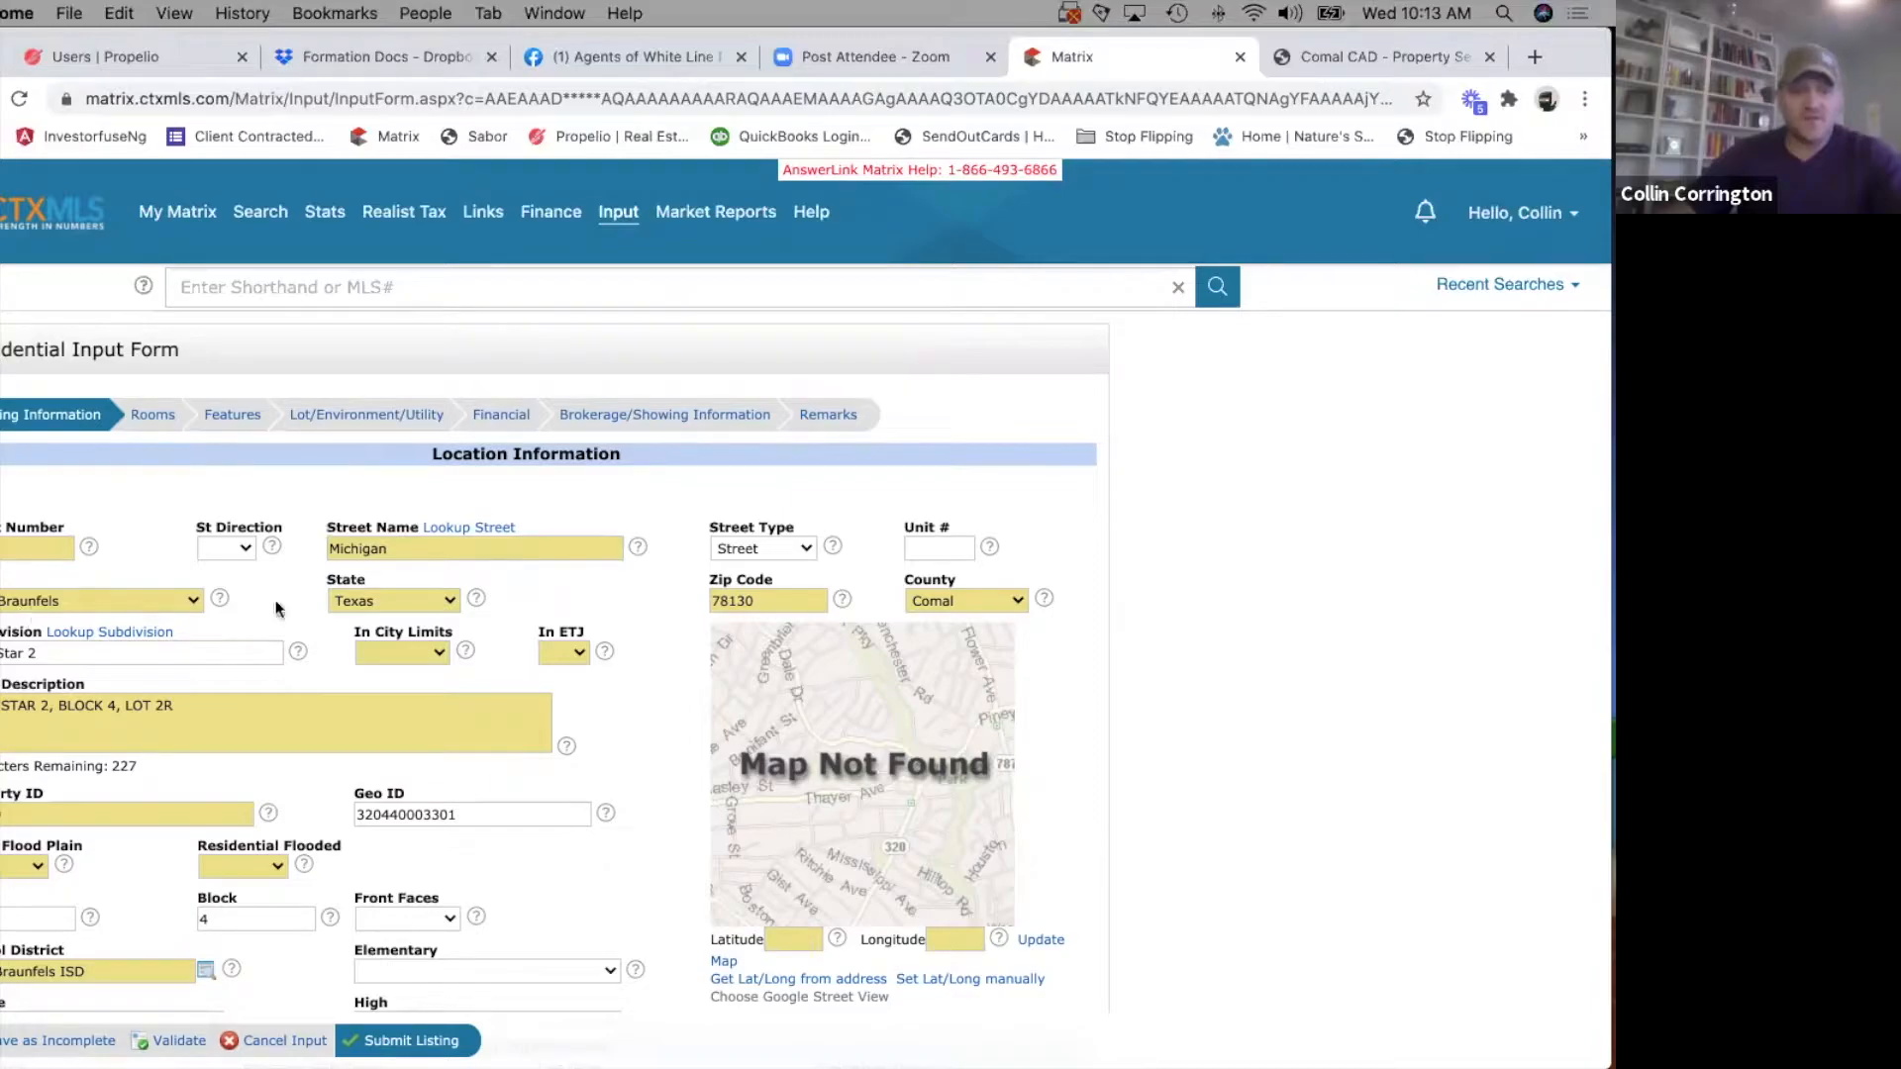
# Set In City Limits to Yes and read the help text for the In ETJ field.
pyautogui.click(442, 651)
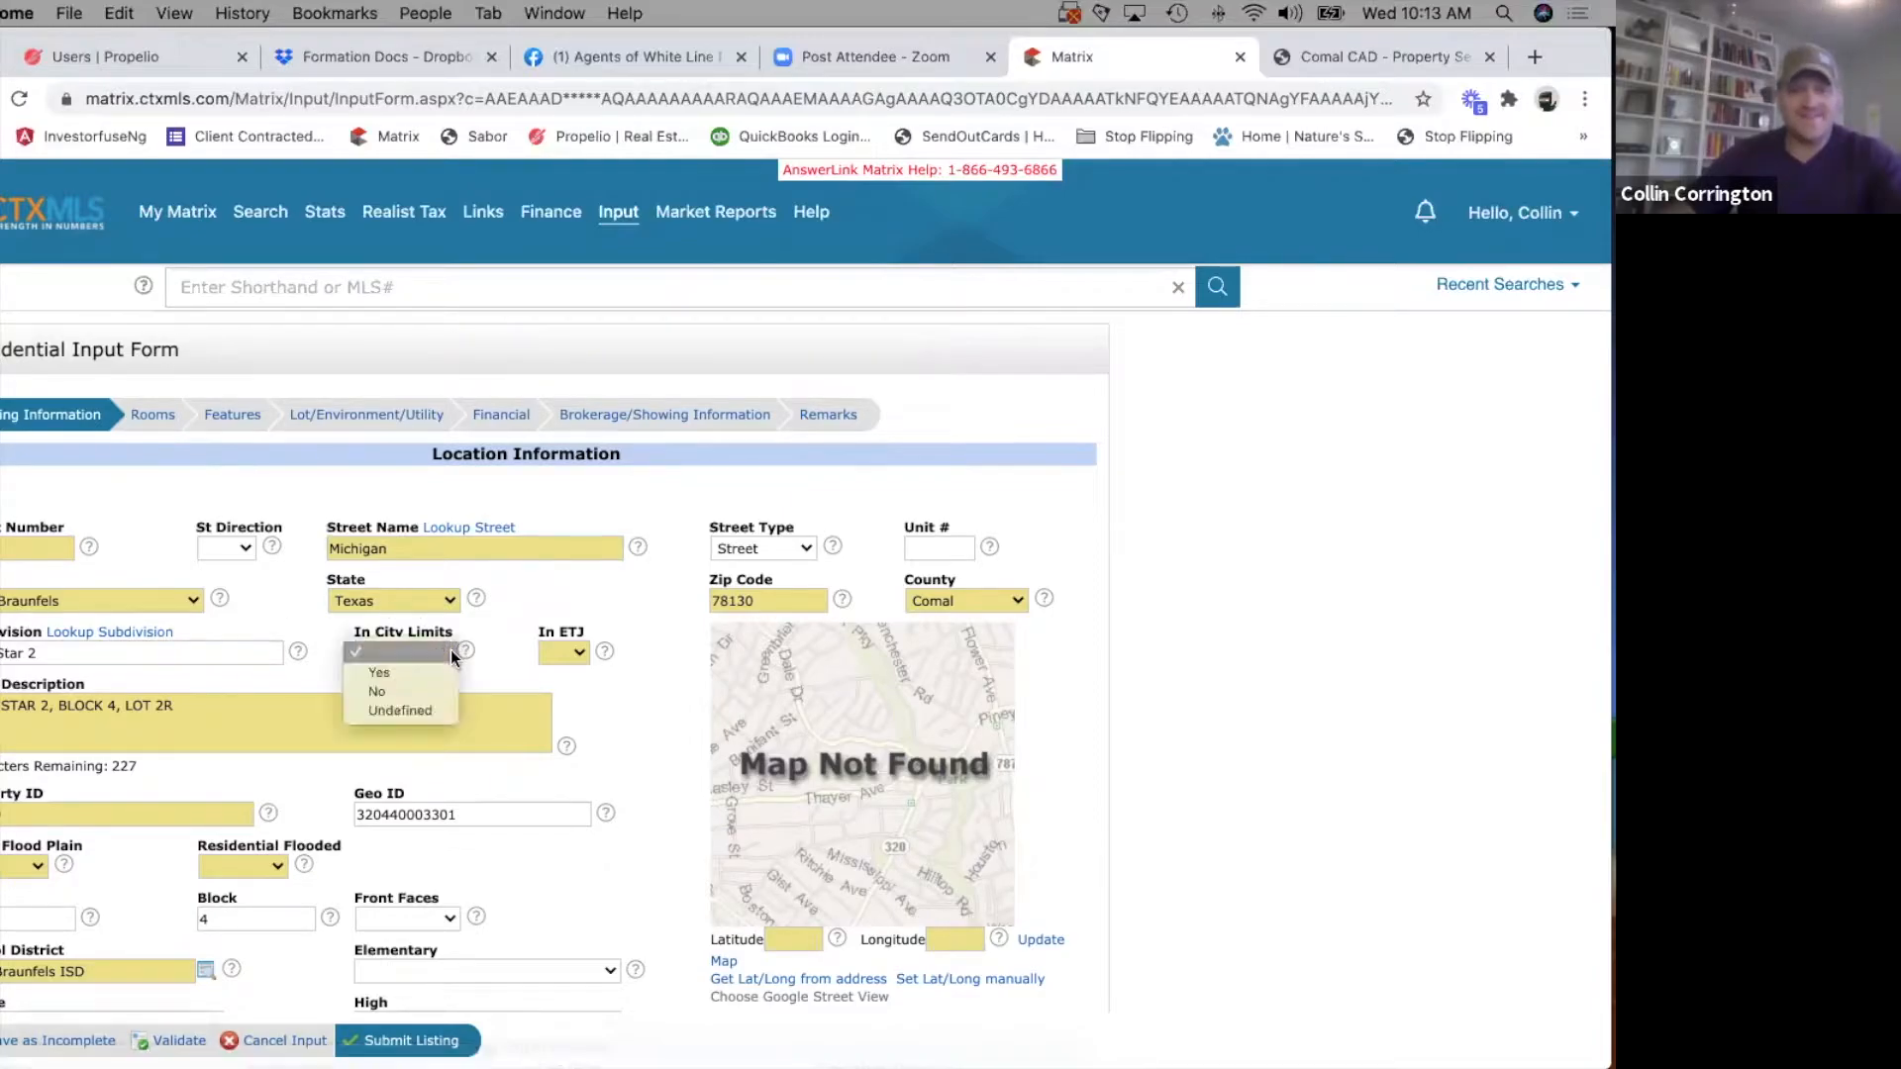
pyautogui.click(389, 675)
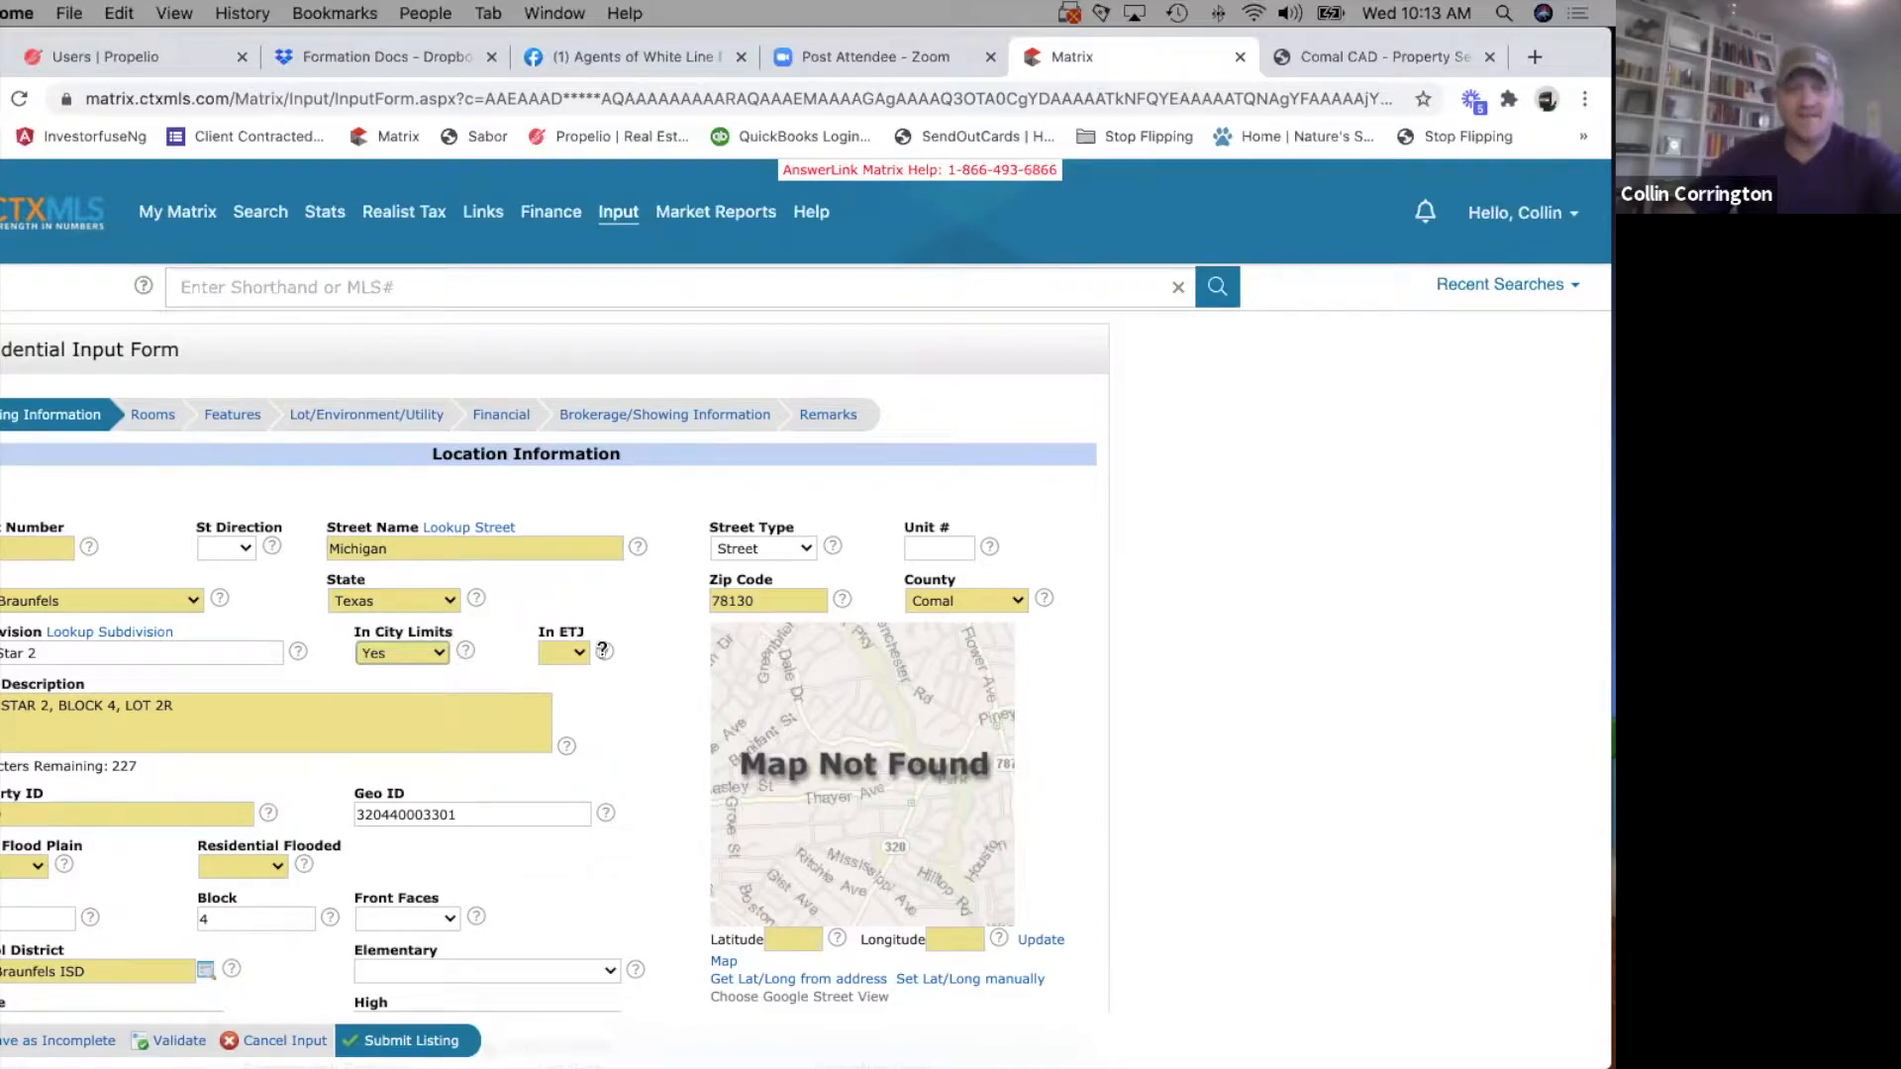
pyautogui.click(604, 652)
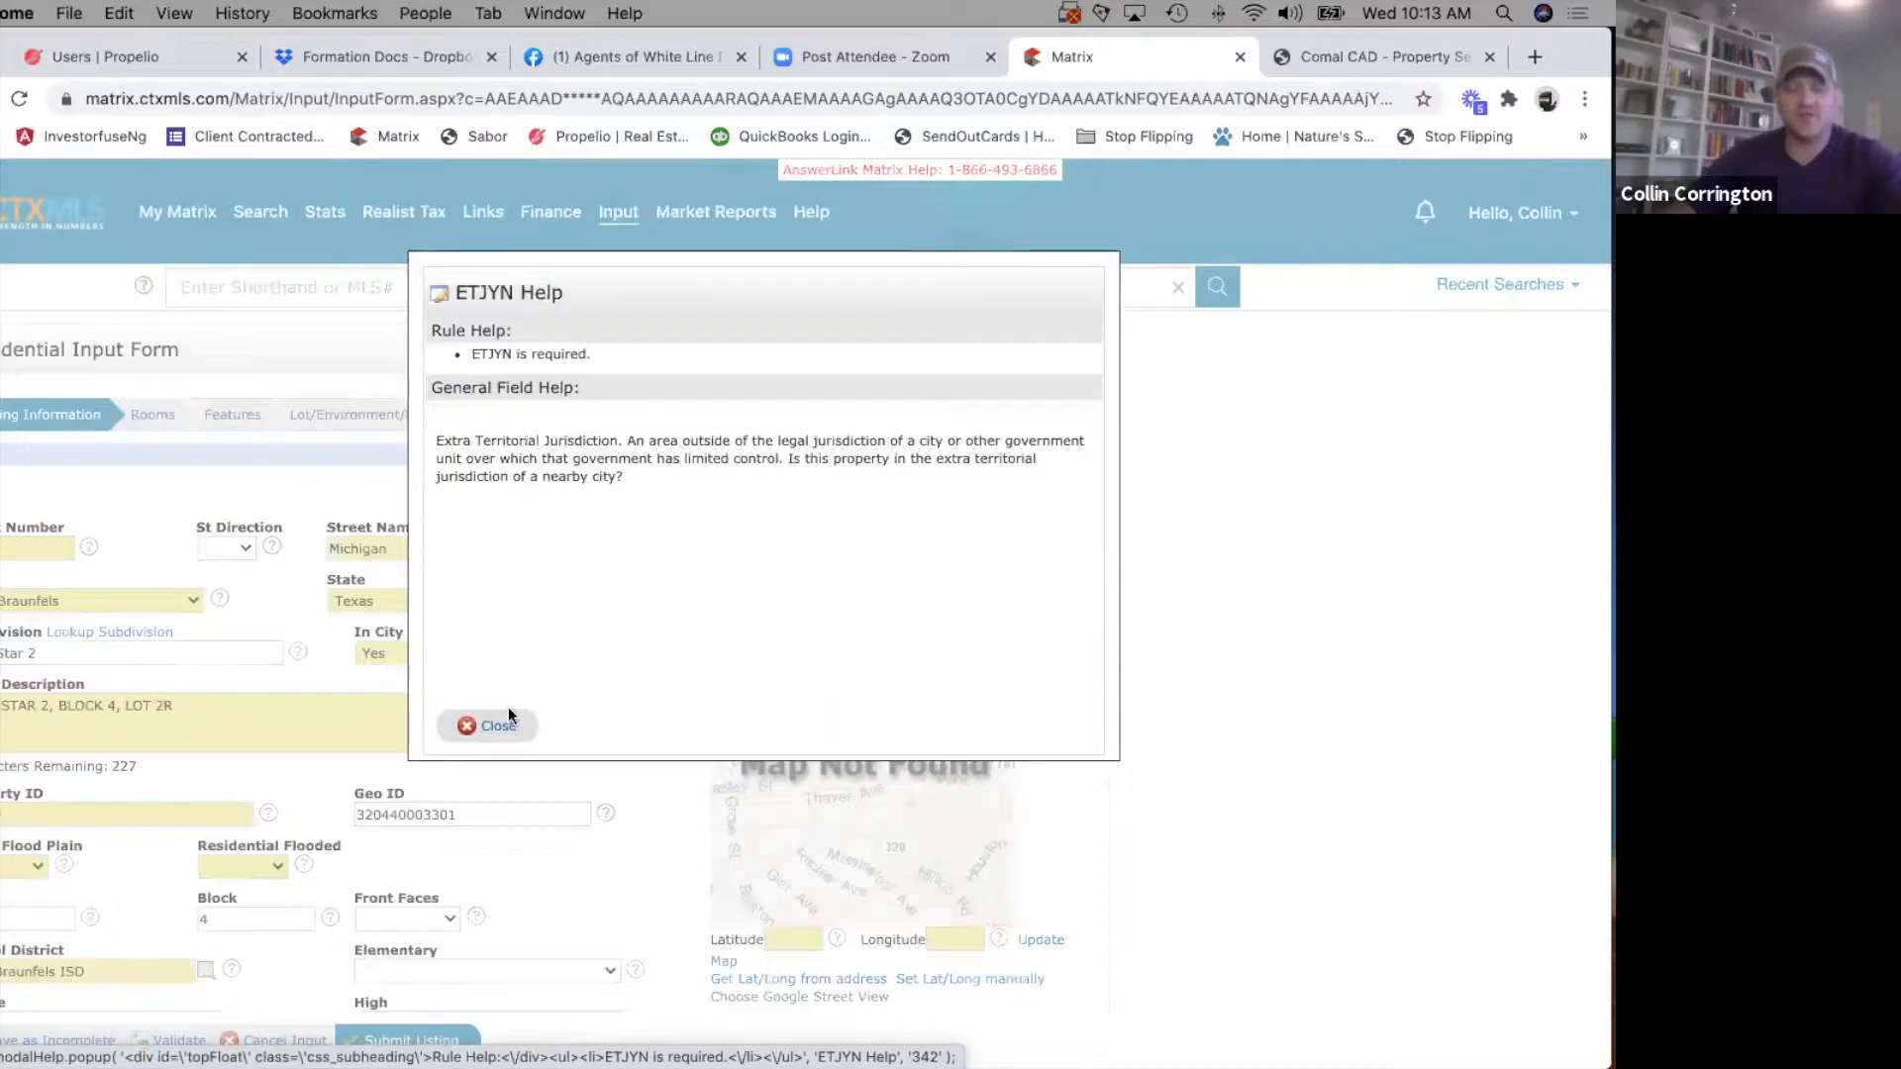
pyautogui.click(488, 728)
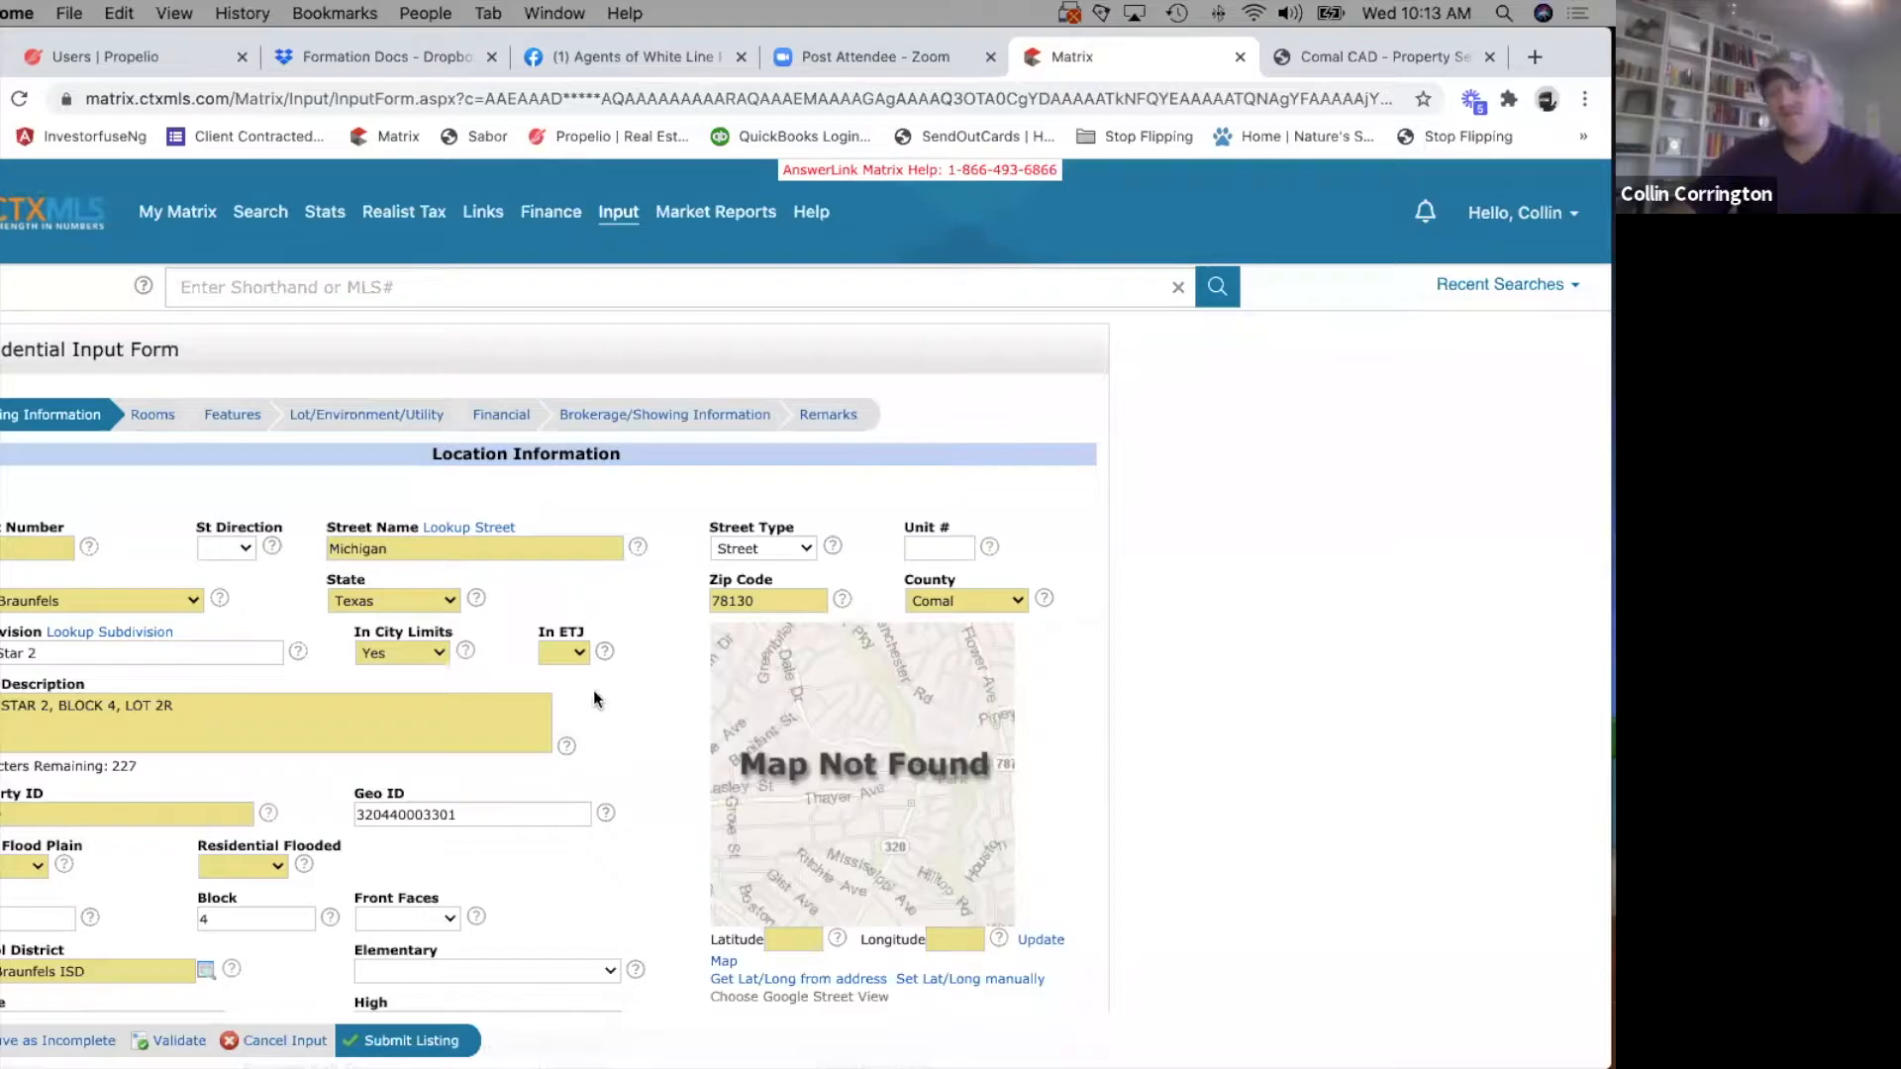
pyautogui.click(604, 650)
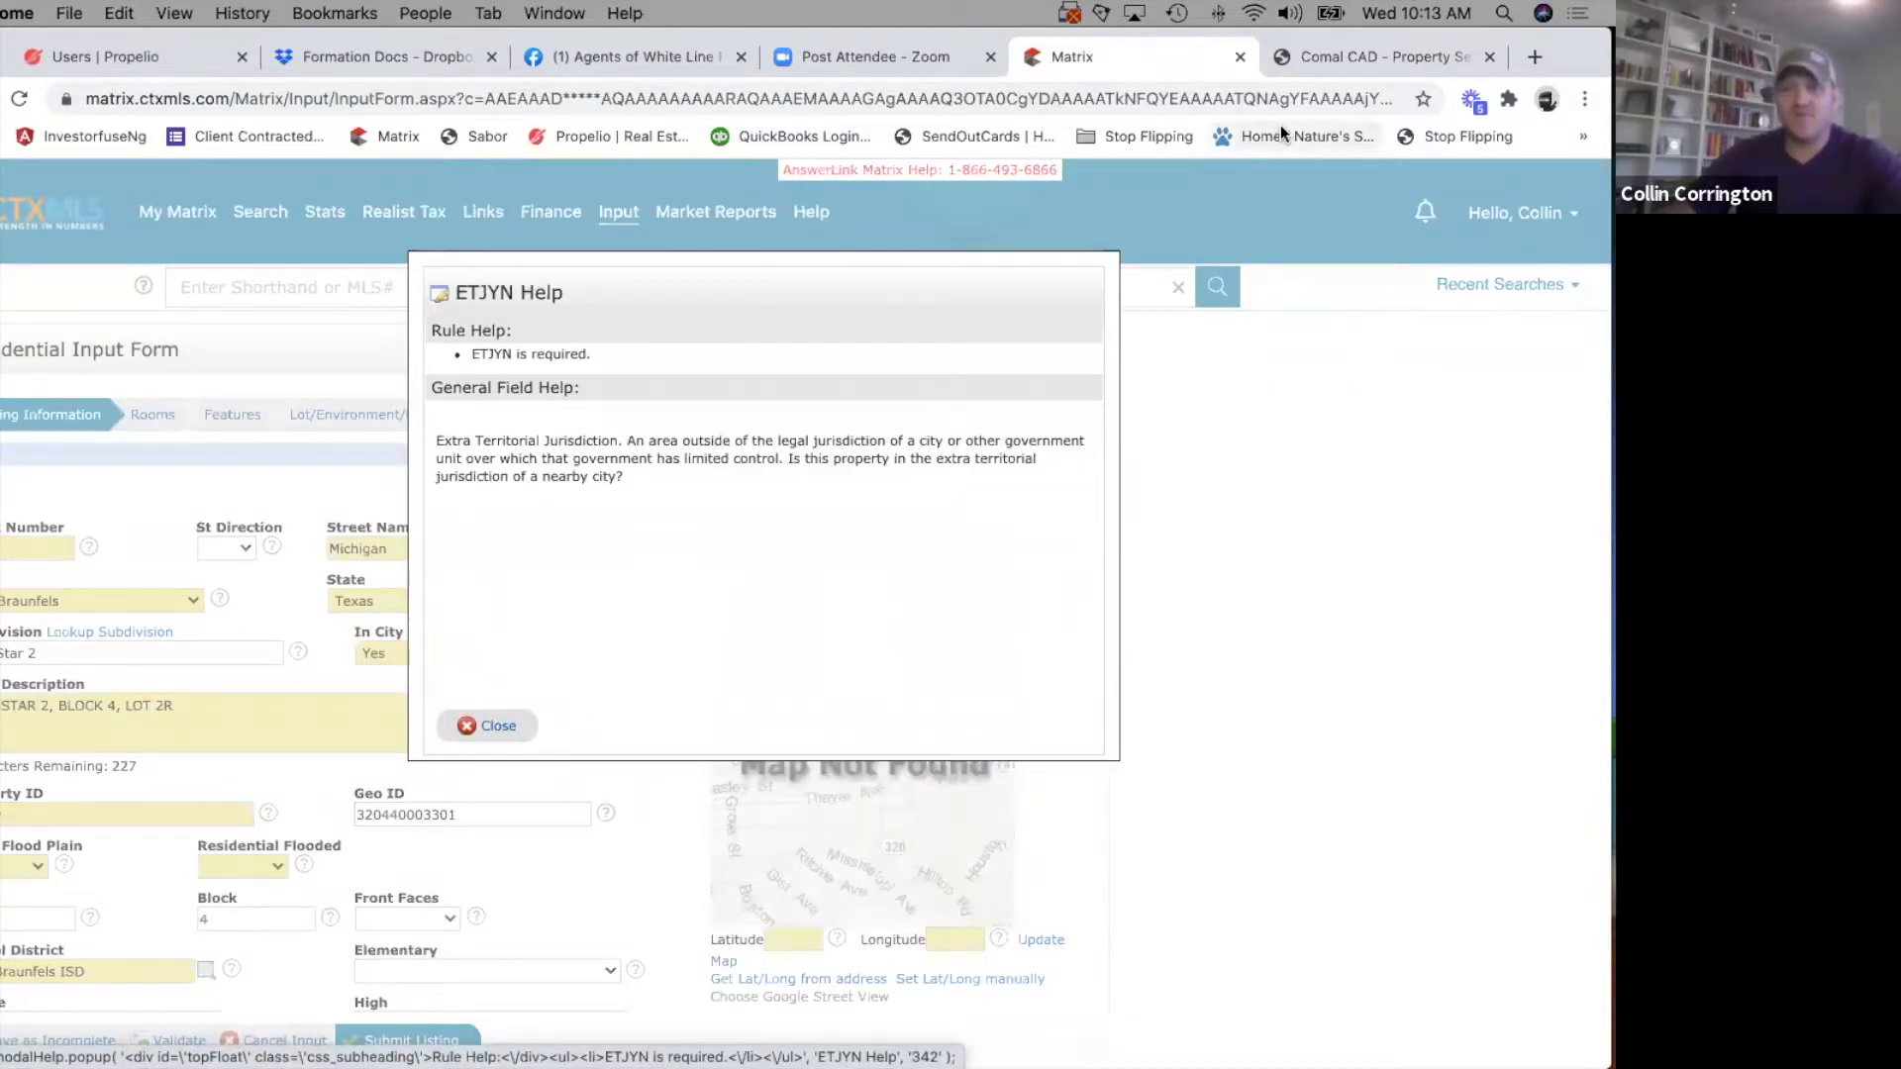
pyautogui.click(496, 726)
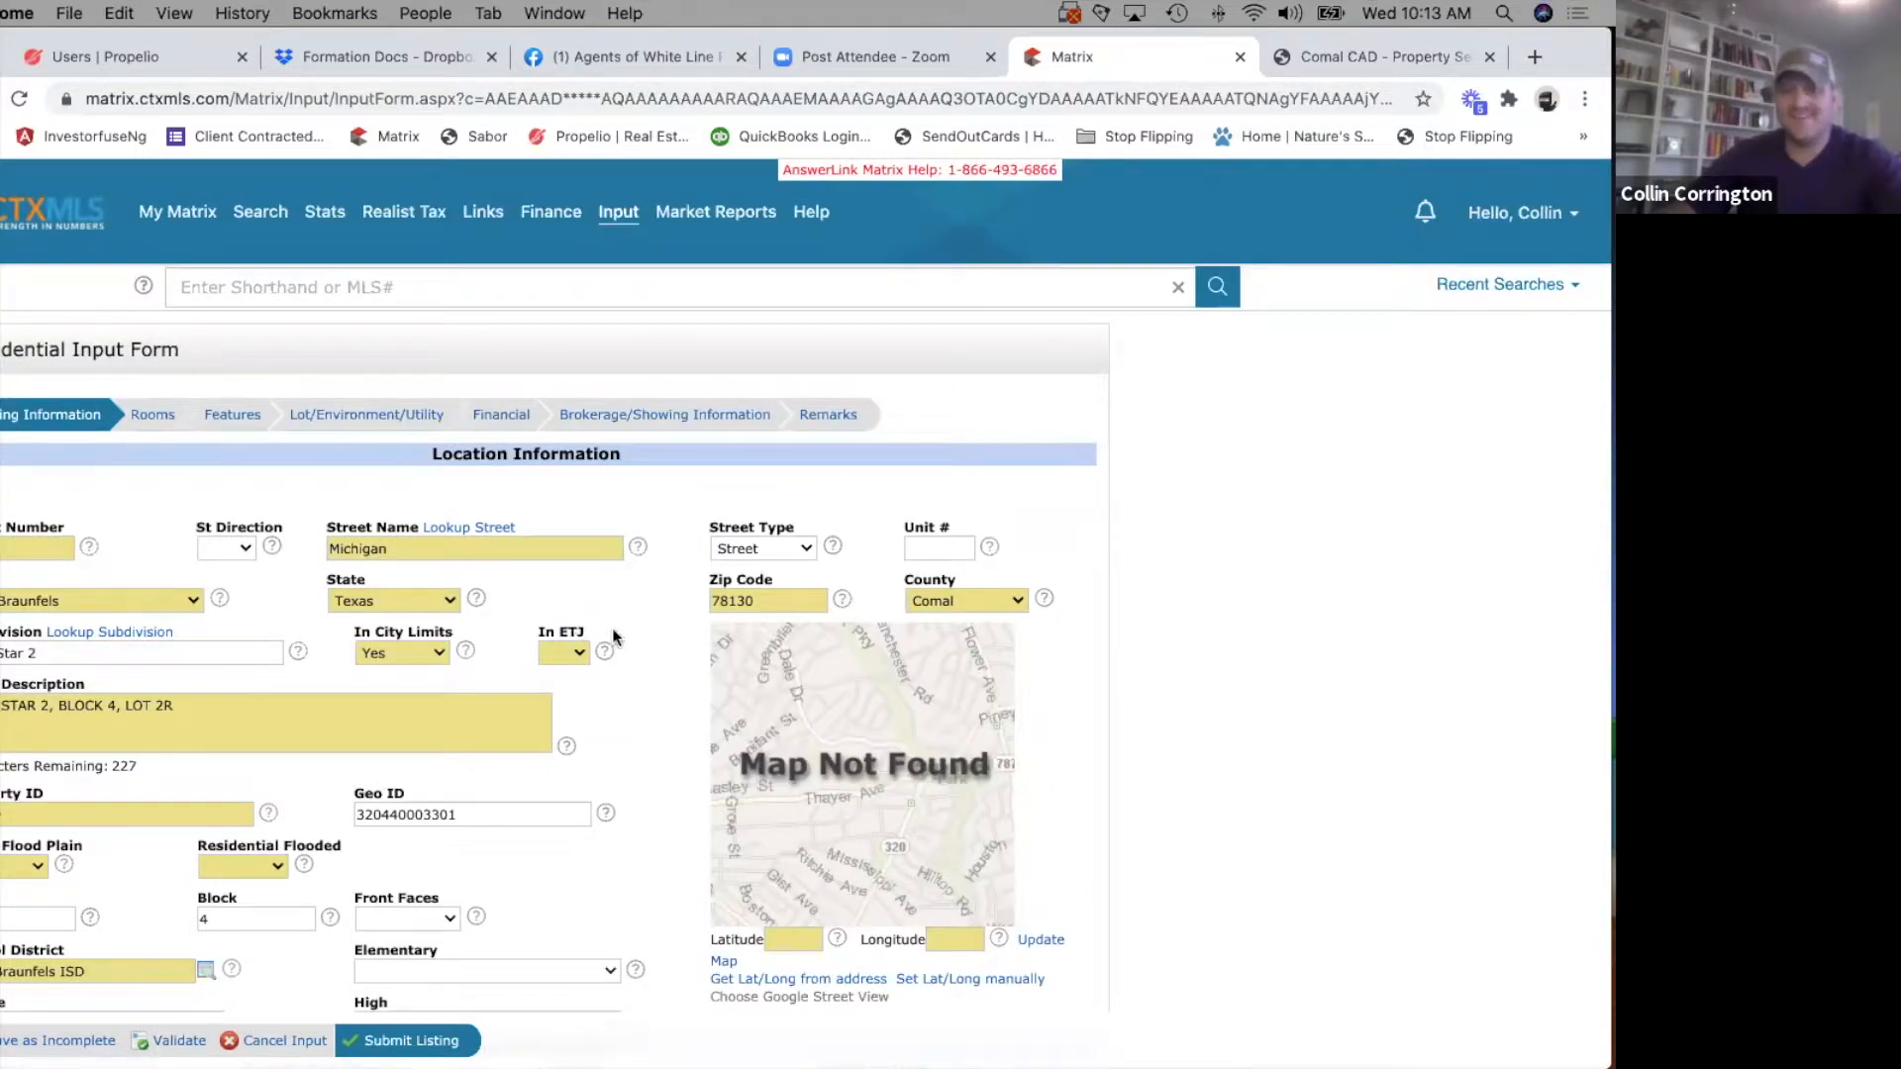
# Check the Street Type options and keep Street selected.
pyautogui.click(800, 553)
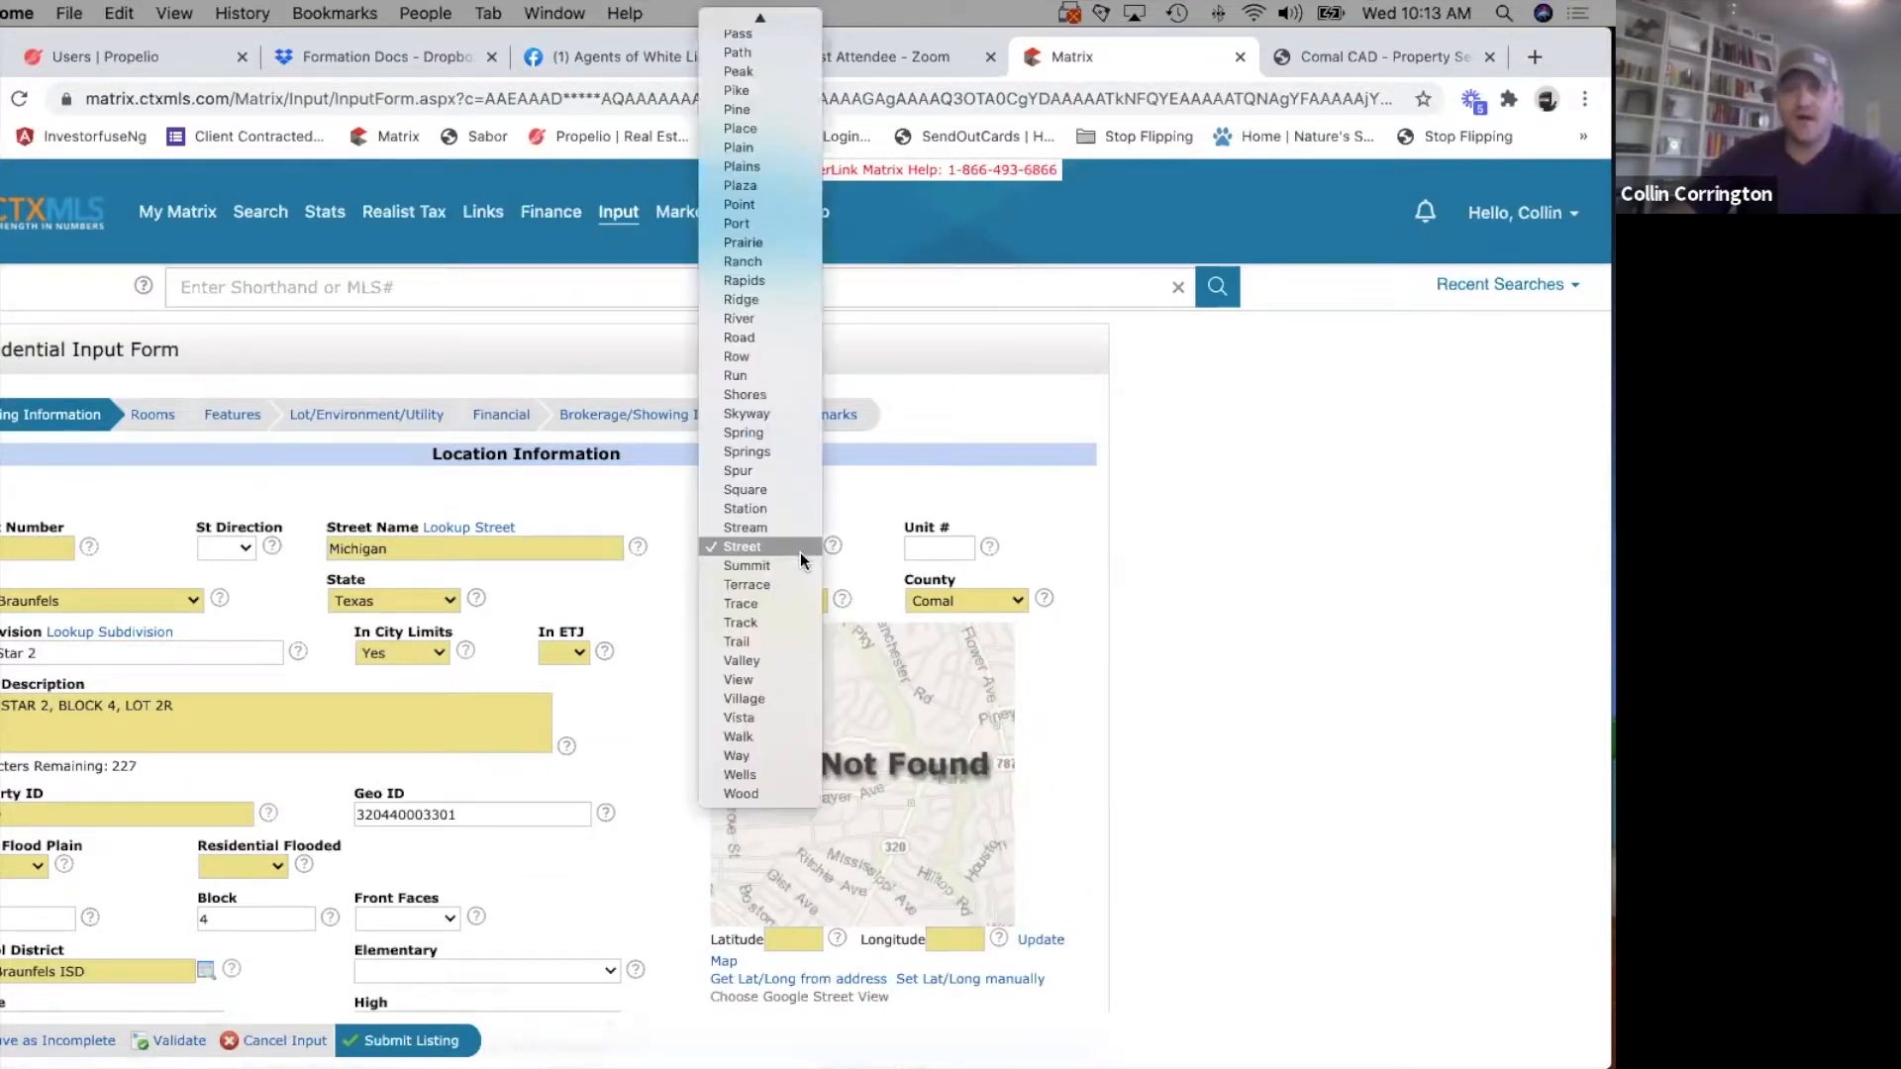
pyautogui.click(746, 550)
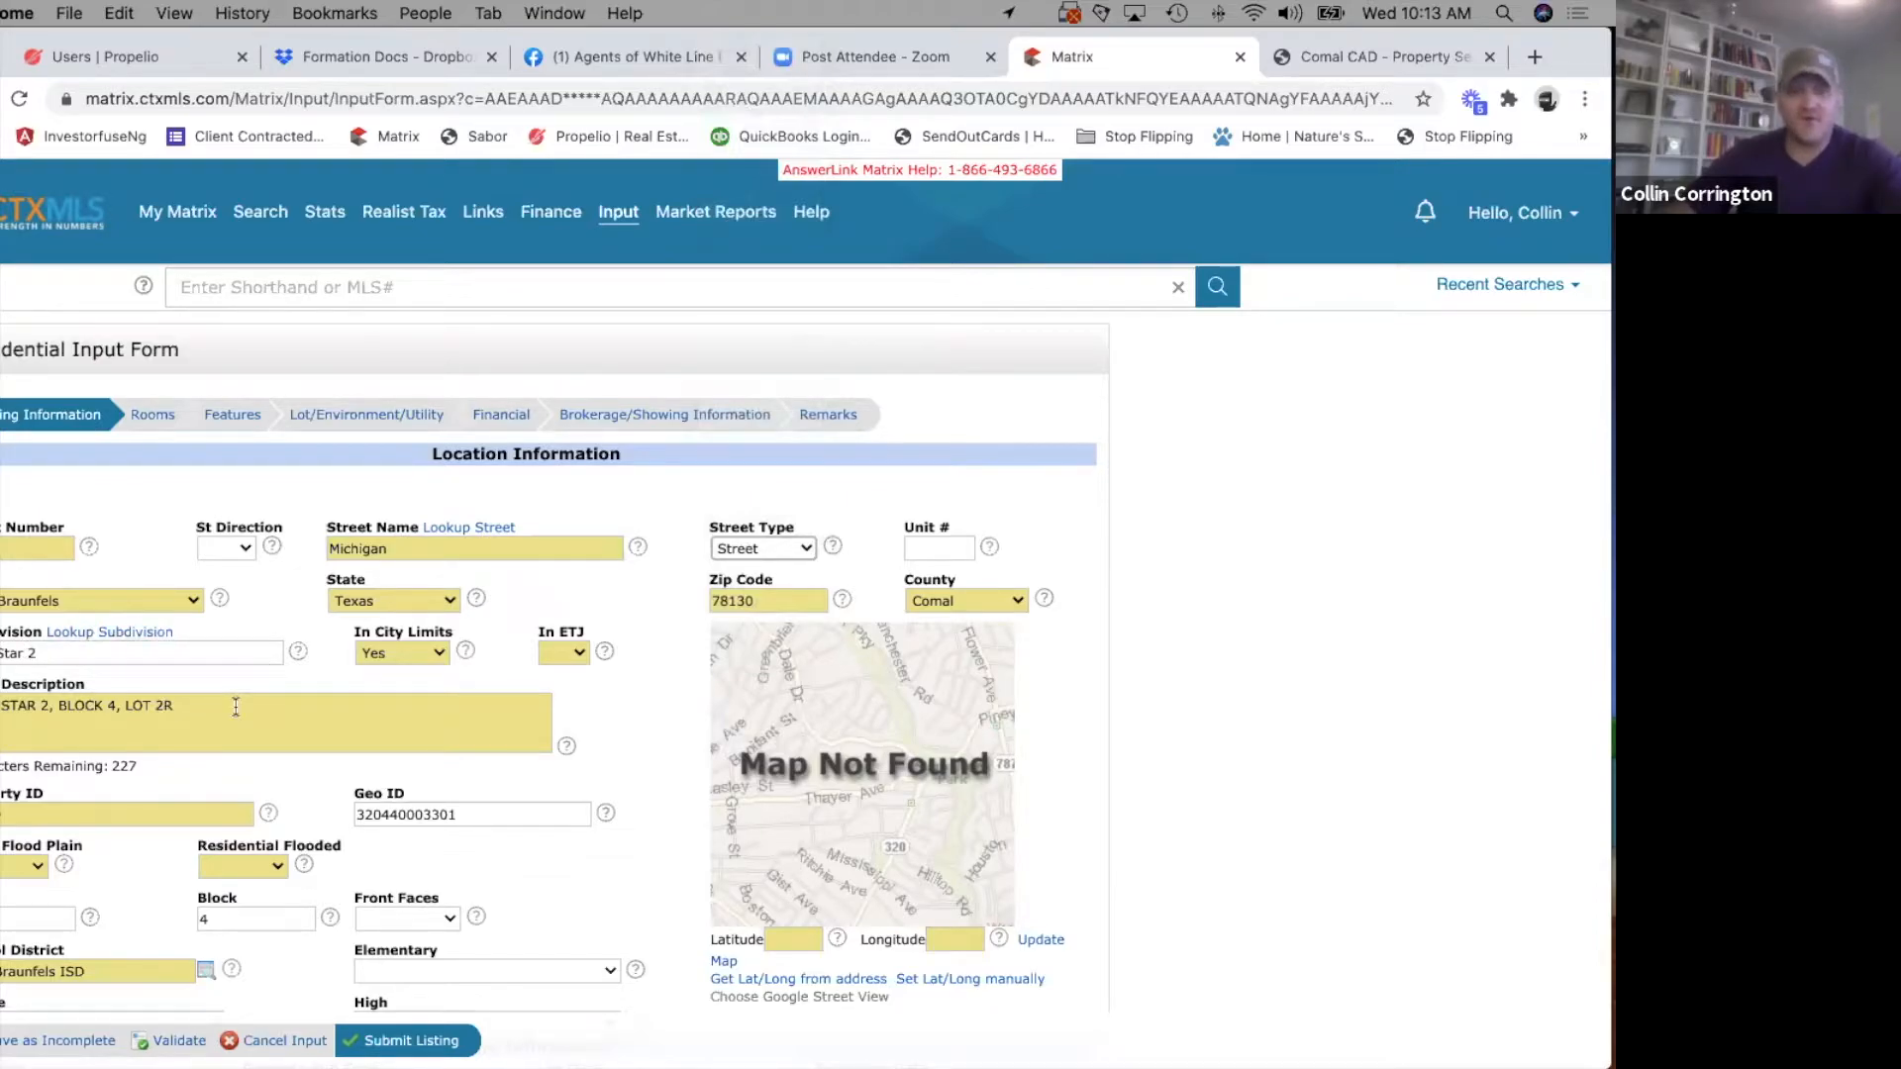
# Search the Comal CAD property records for the listing's street address and open the matching 2020 property record.
pyautogui.click(1368, 56)
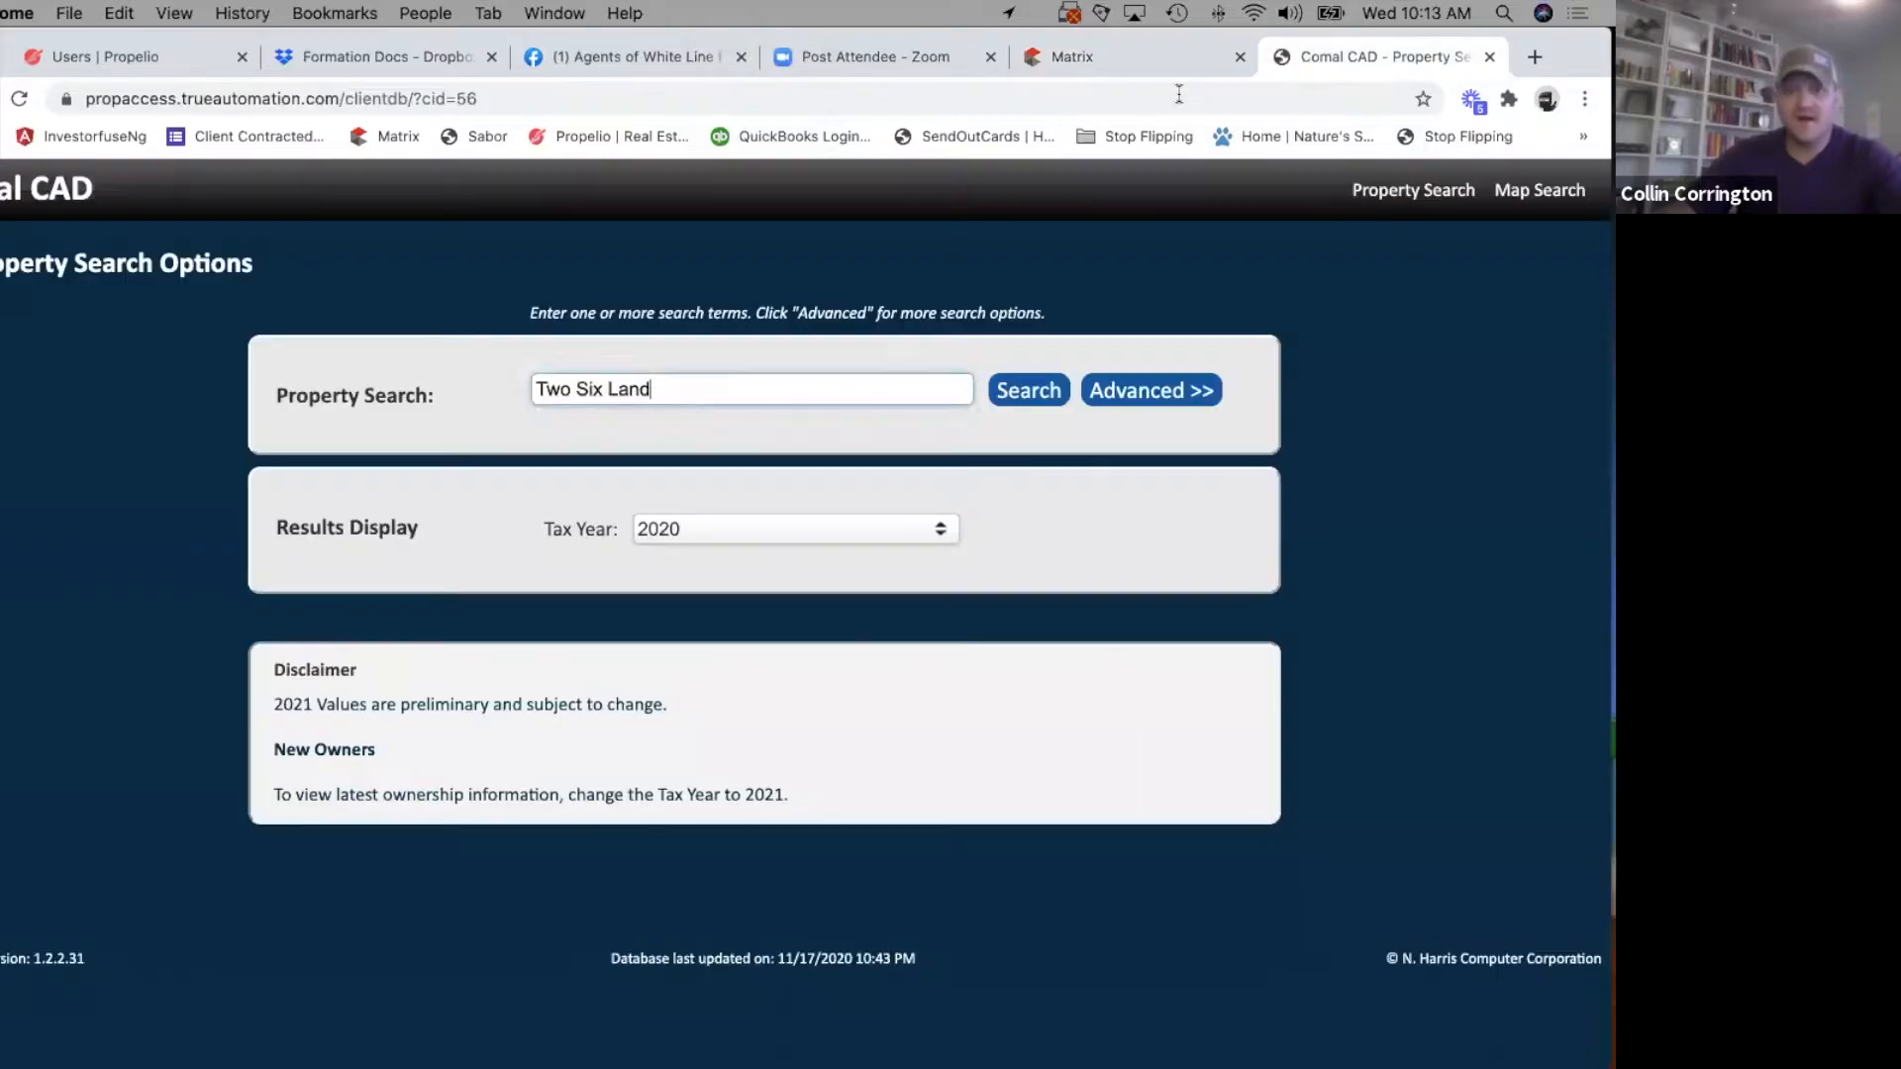
pyautogui.tripleClick(680, 403)
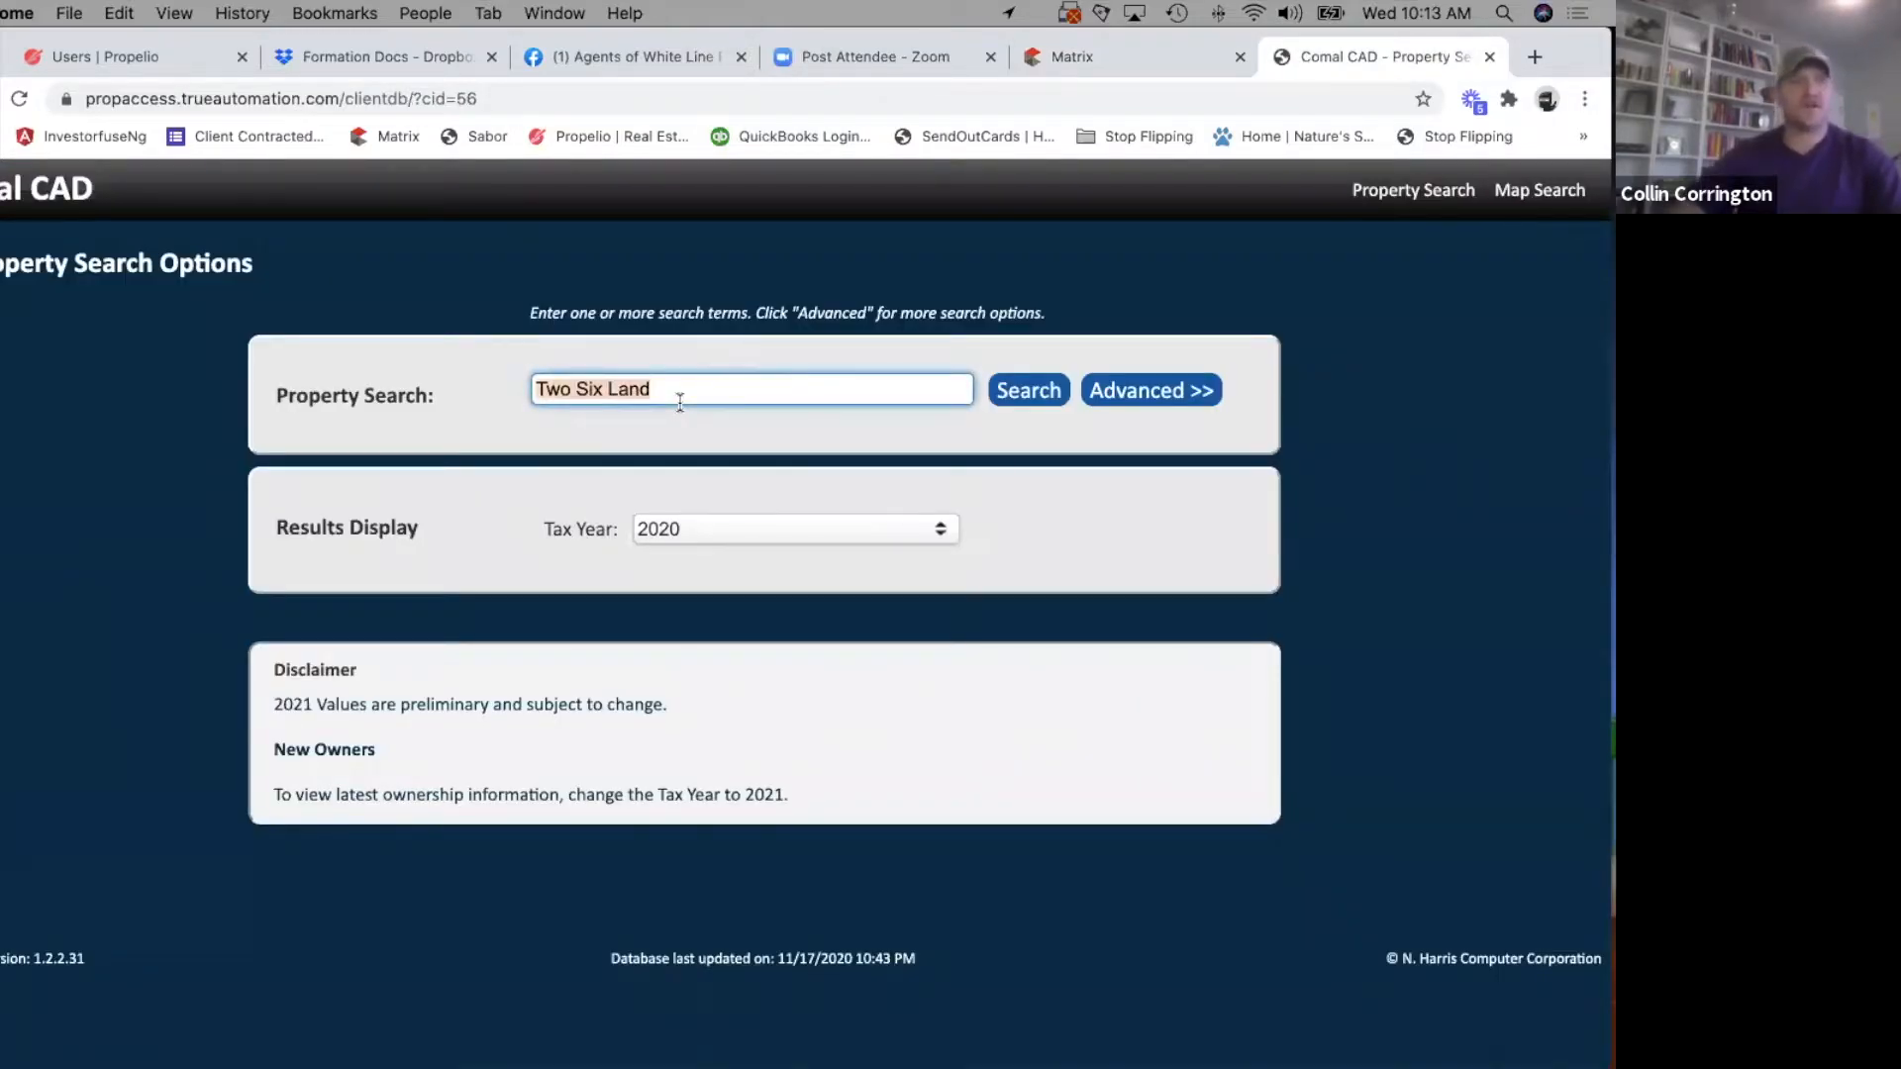
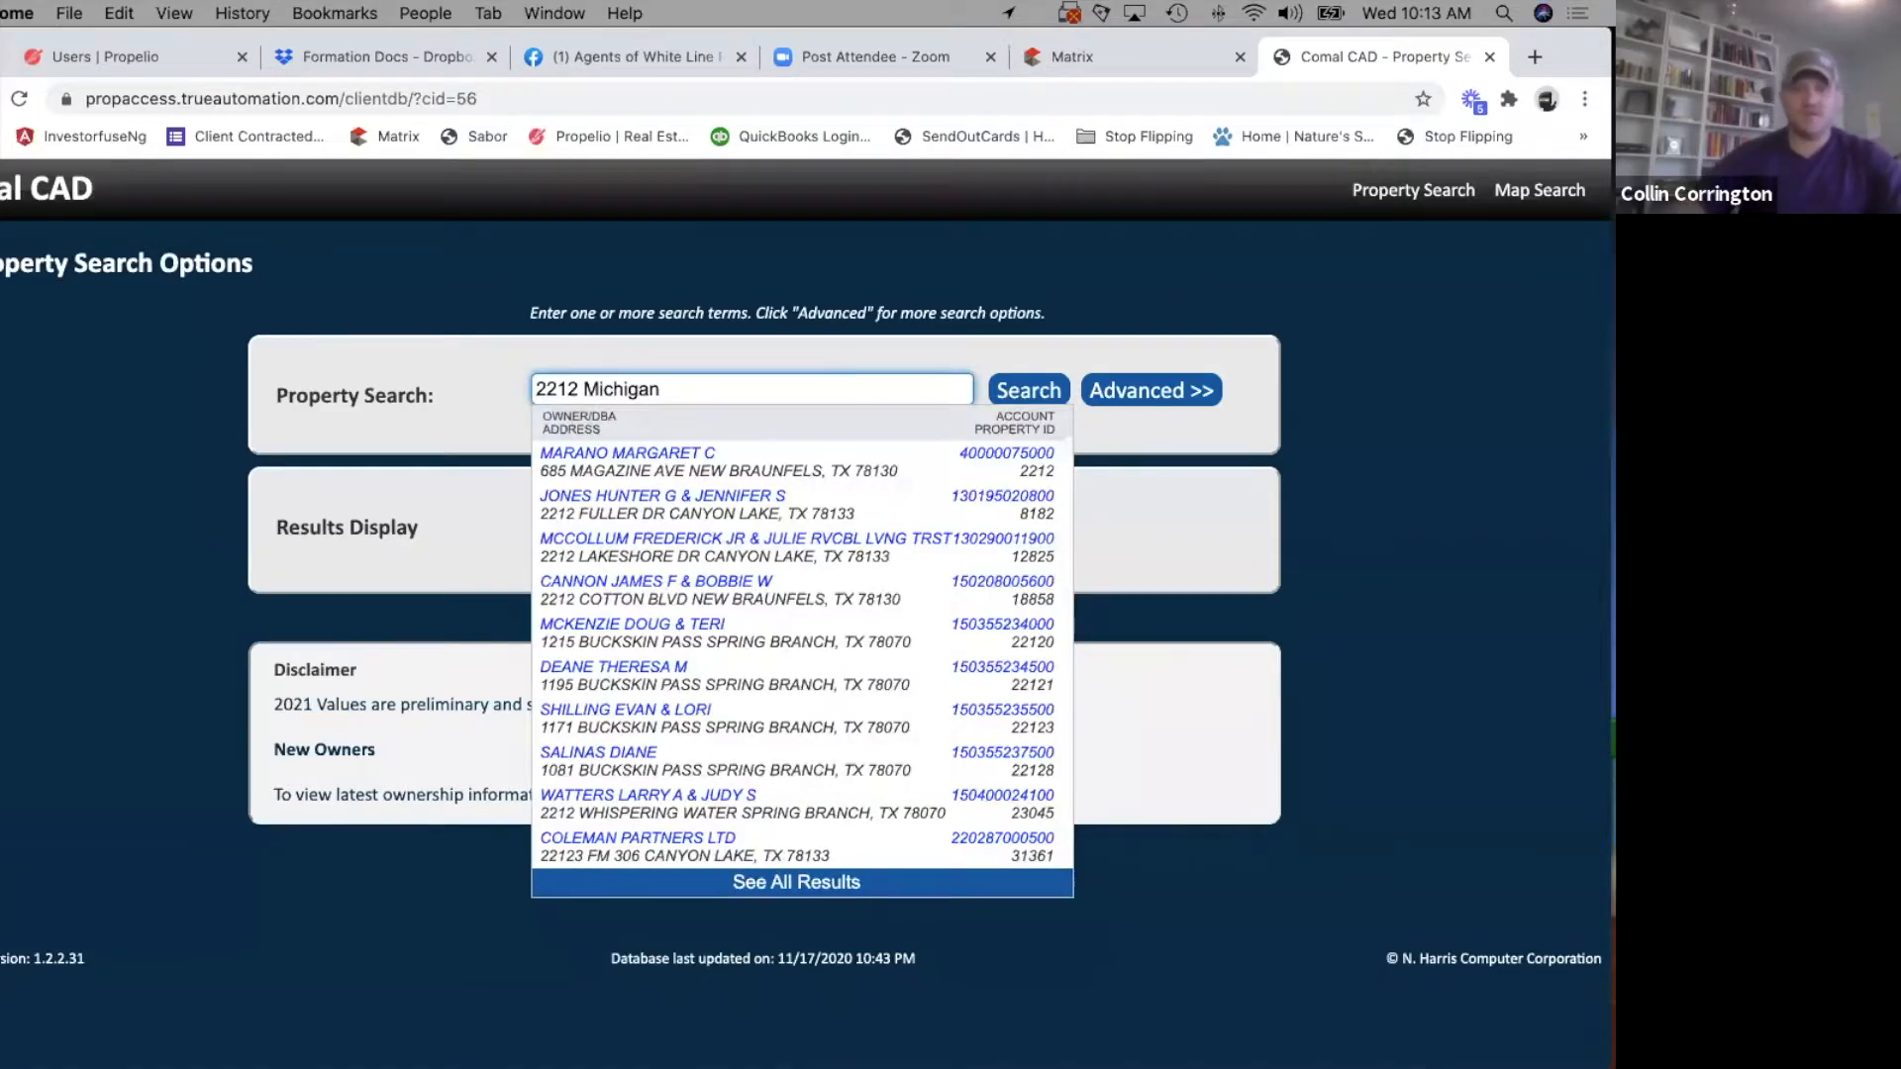
pyautogui.click(659, 451)
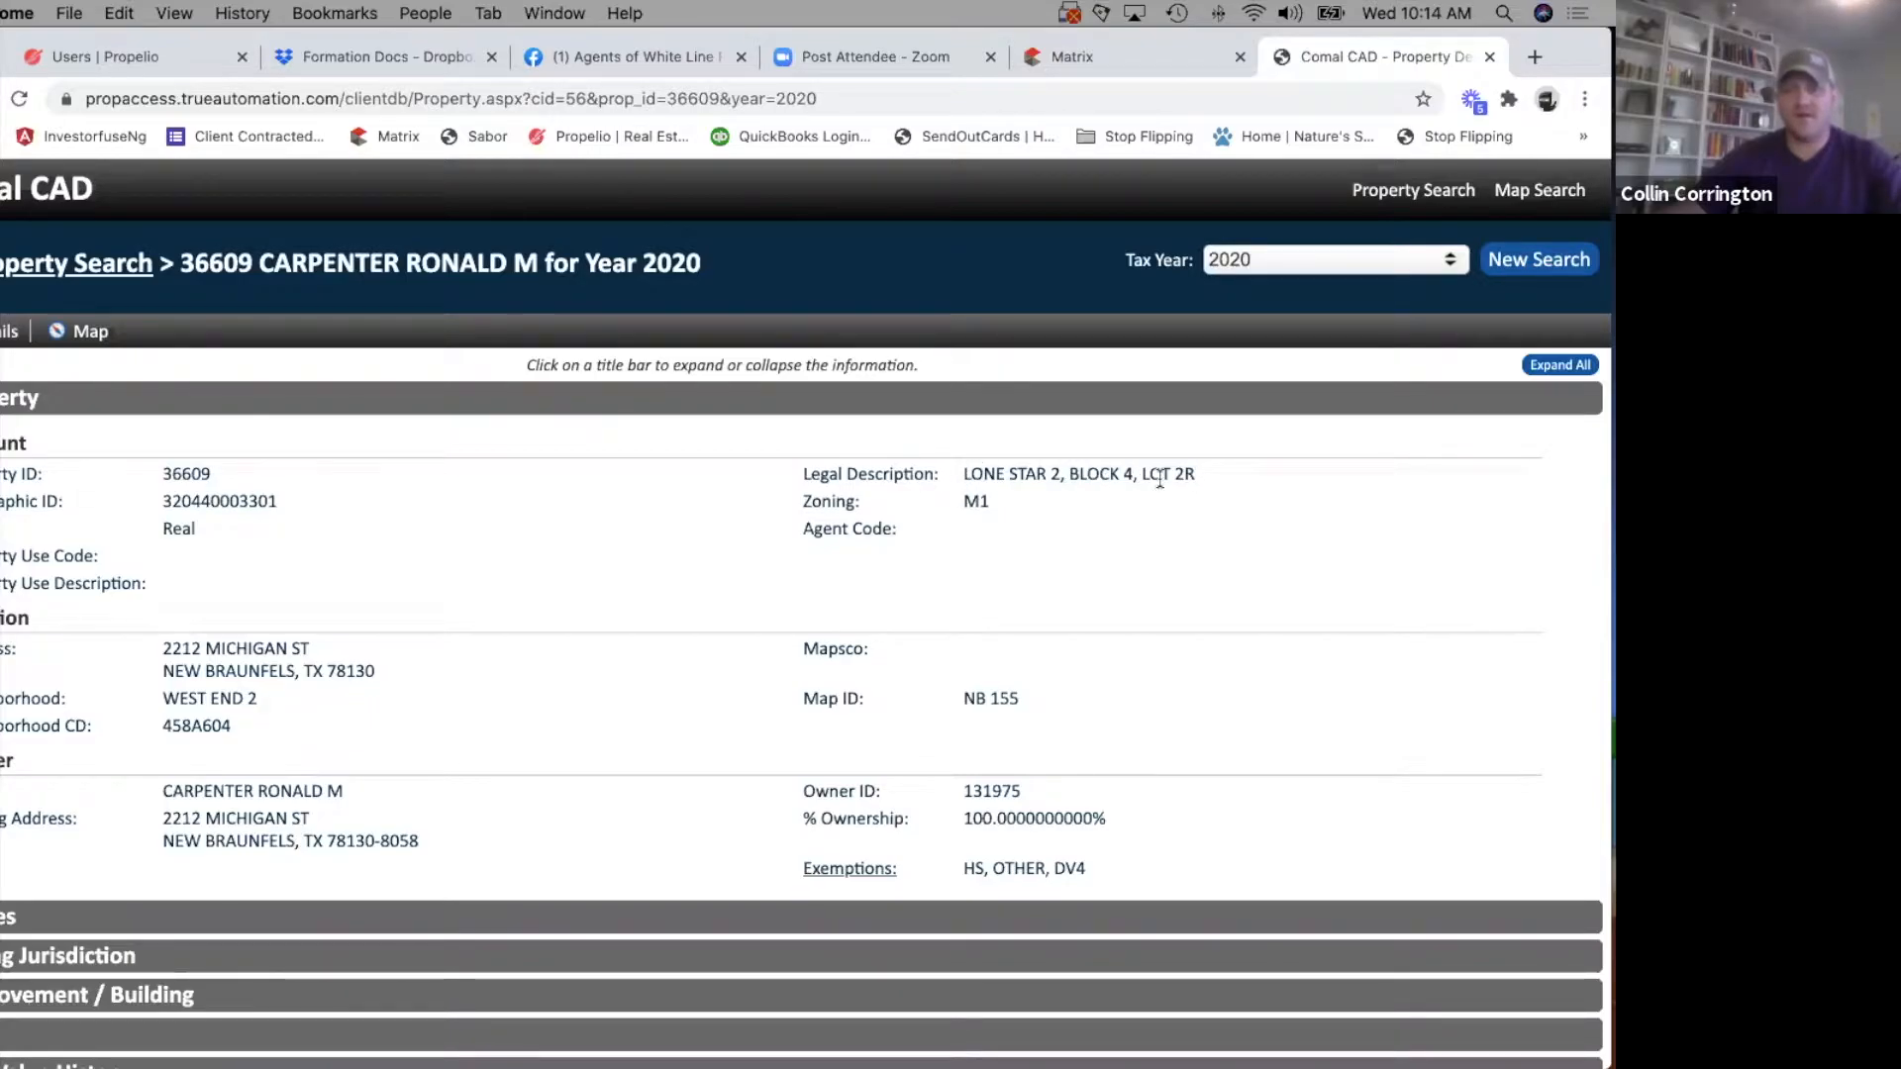
# Compare the legal description, Property ID and Geographic ID in the Comal CAD record with the Matrix listing form.
pyautogui.click(1121, 55)
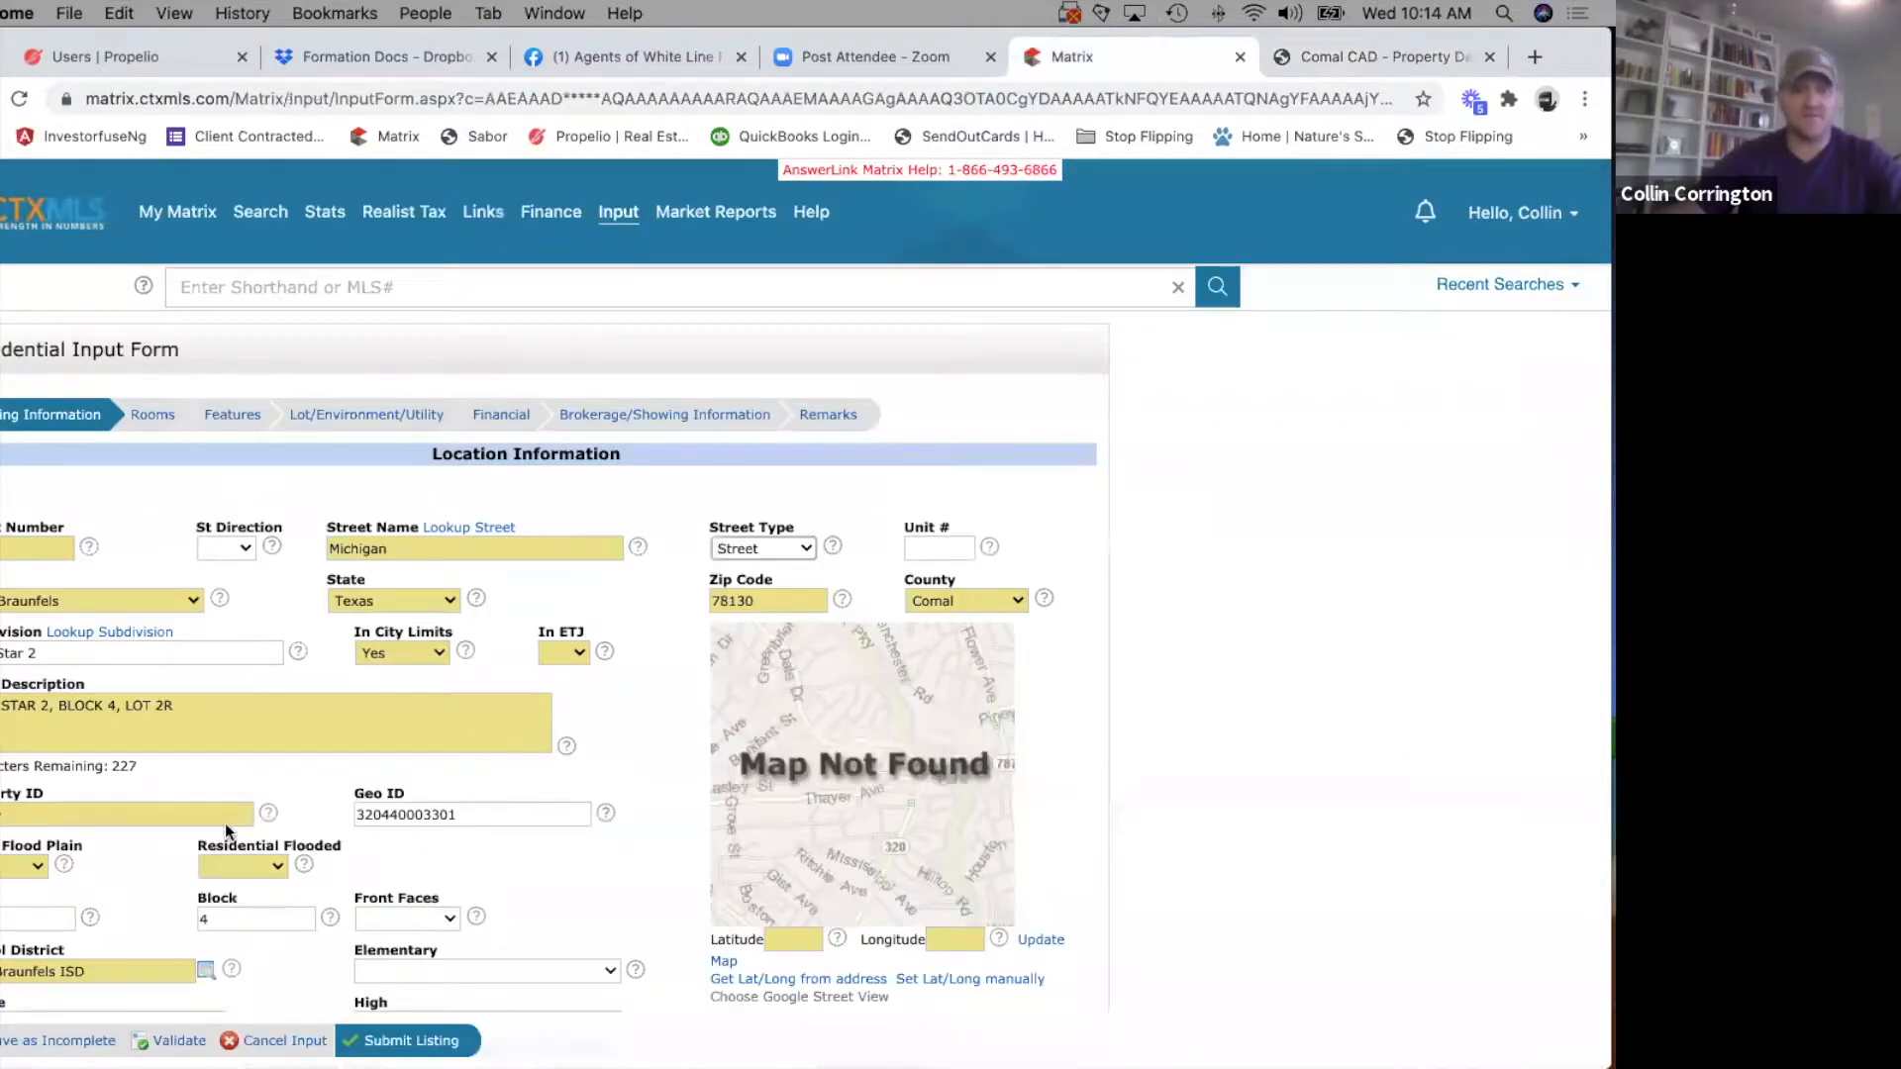
pyautogui.scroll(-5, 324, 781)
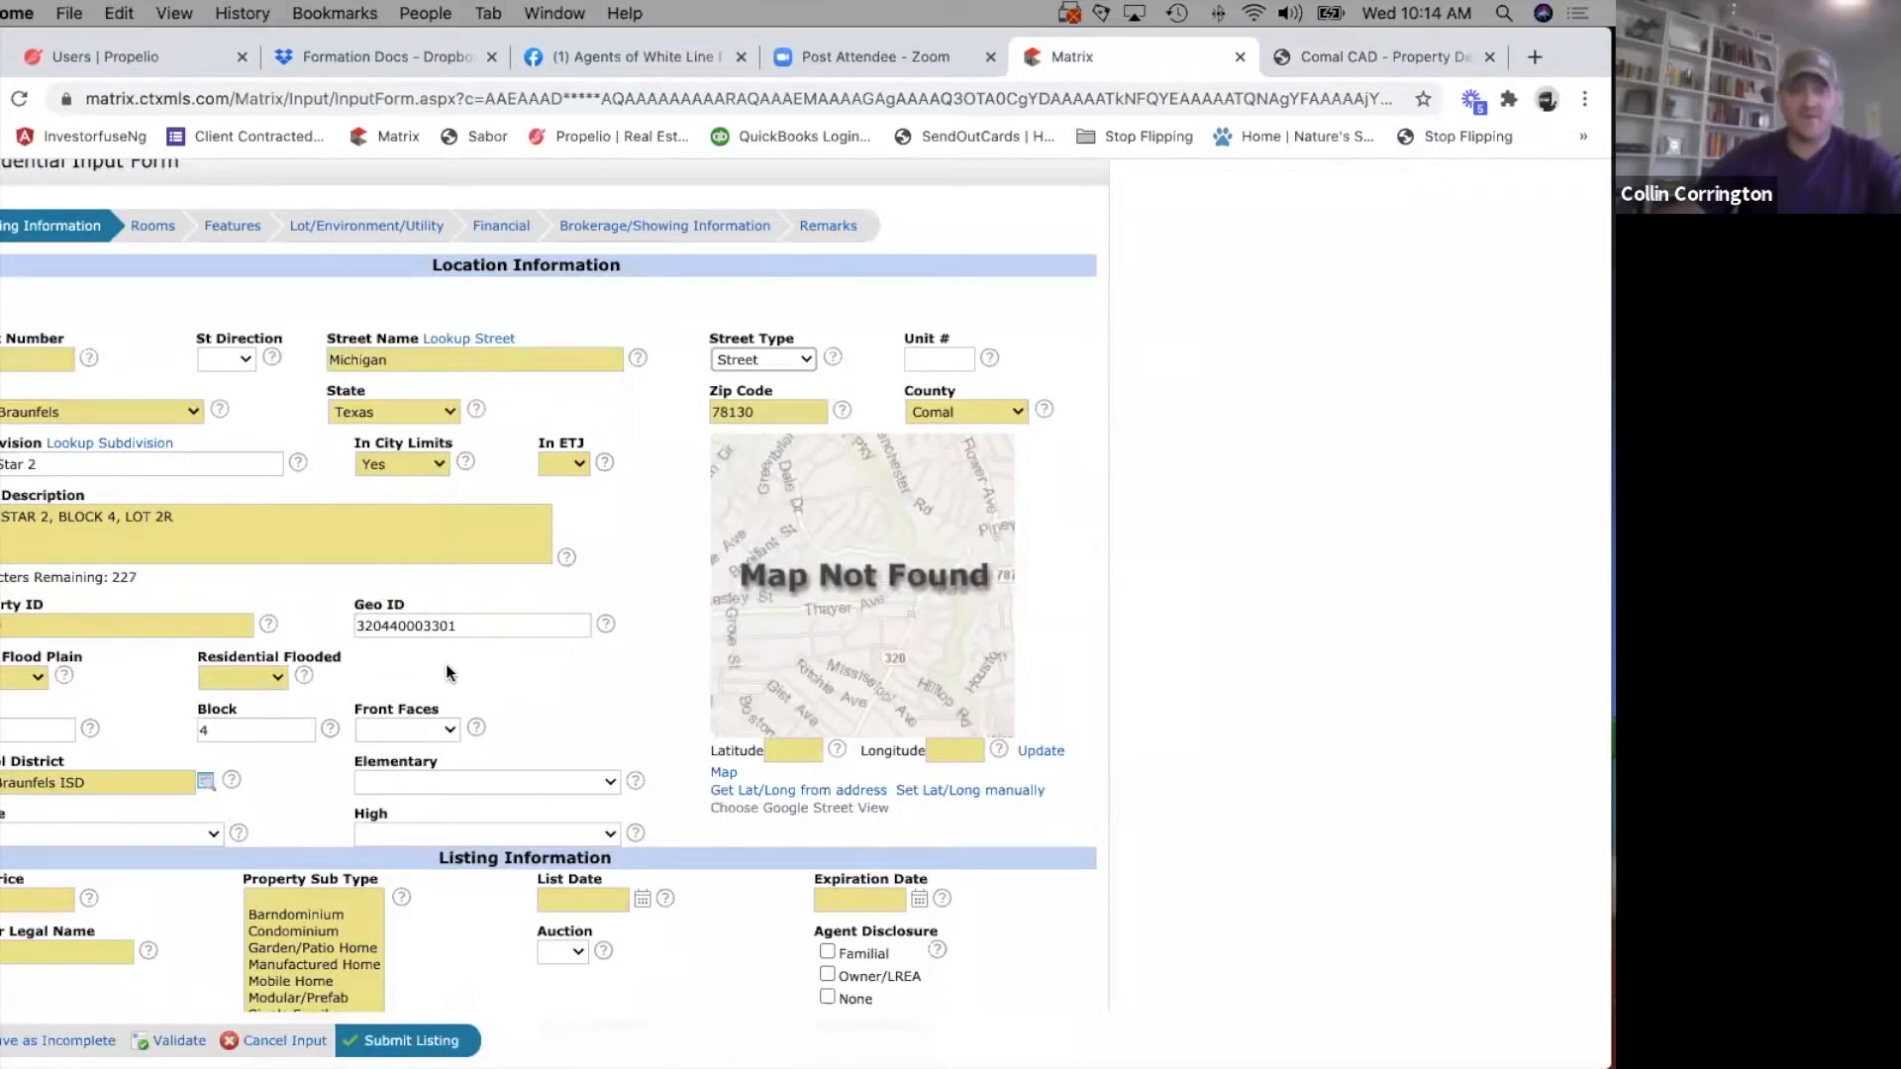
pyautogui.click(1346, 57)
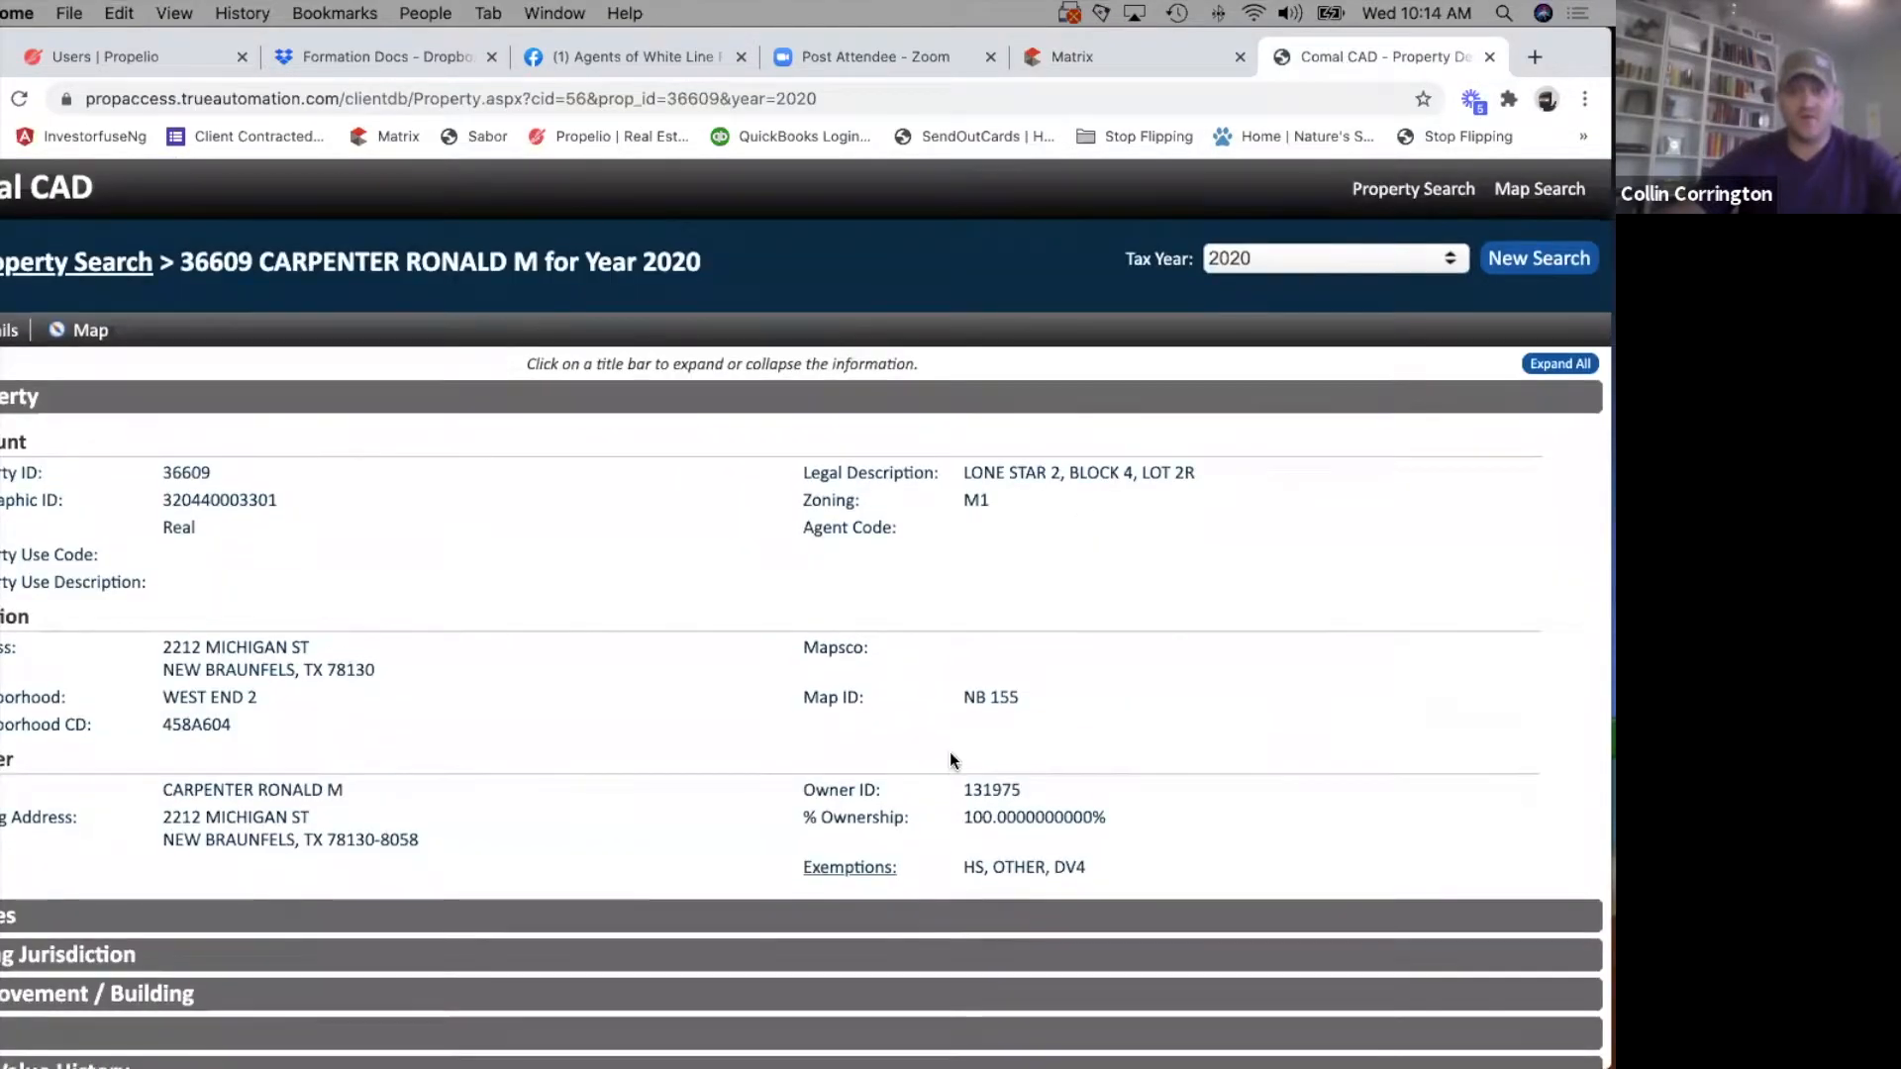
pyautogui.scroll(-2, 948, 751)
pyautogui.doubleClick(205, 390)
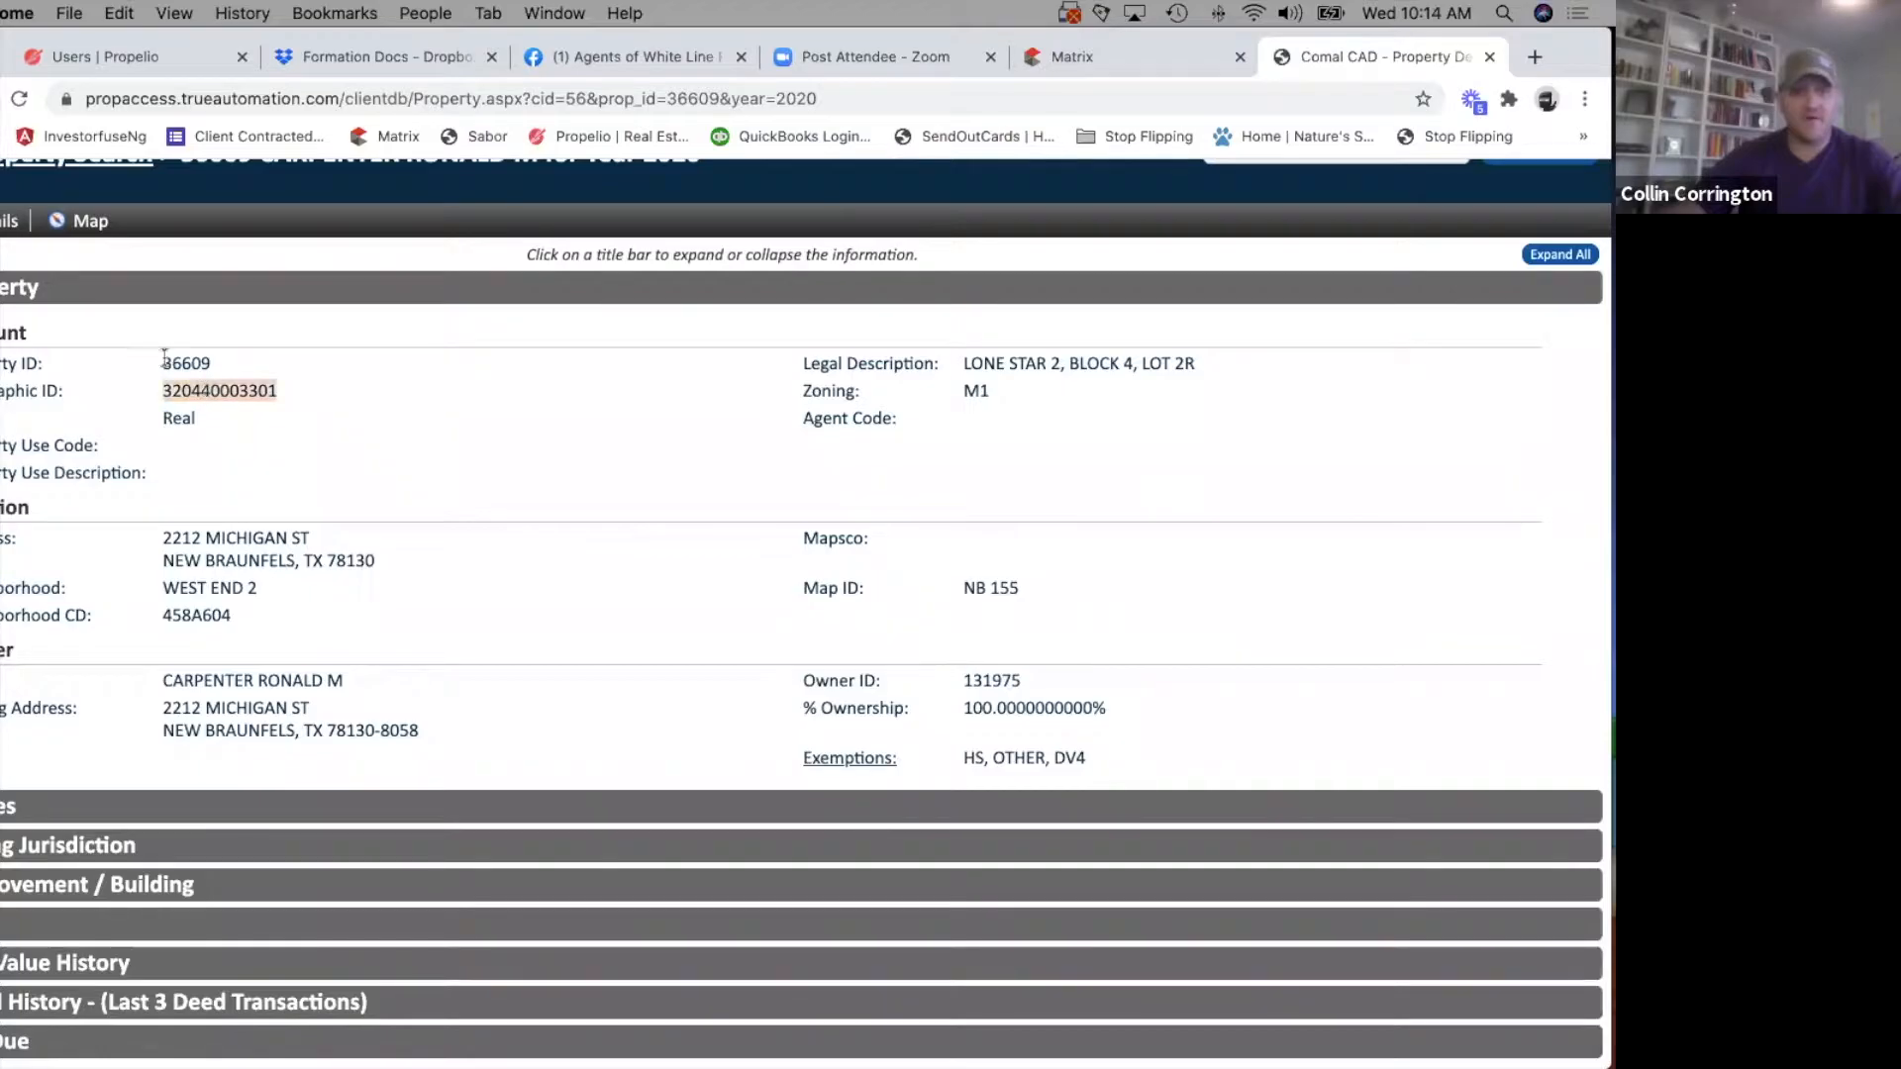
pyautogui.click(1102, 60)
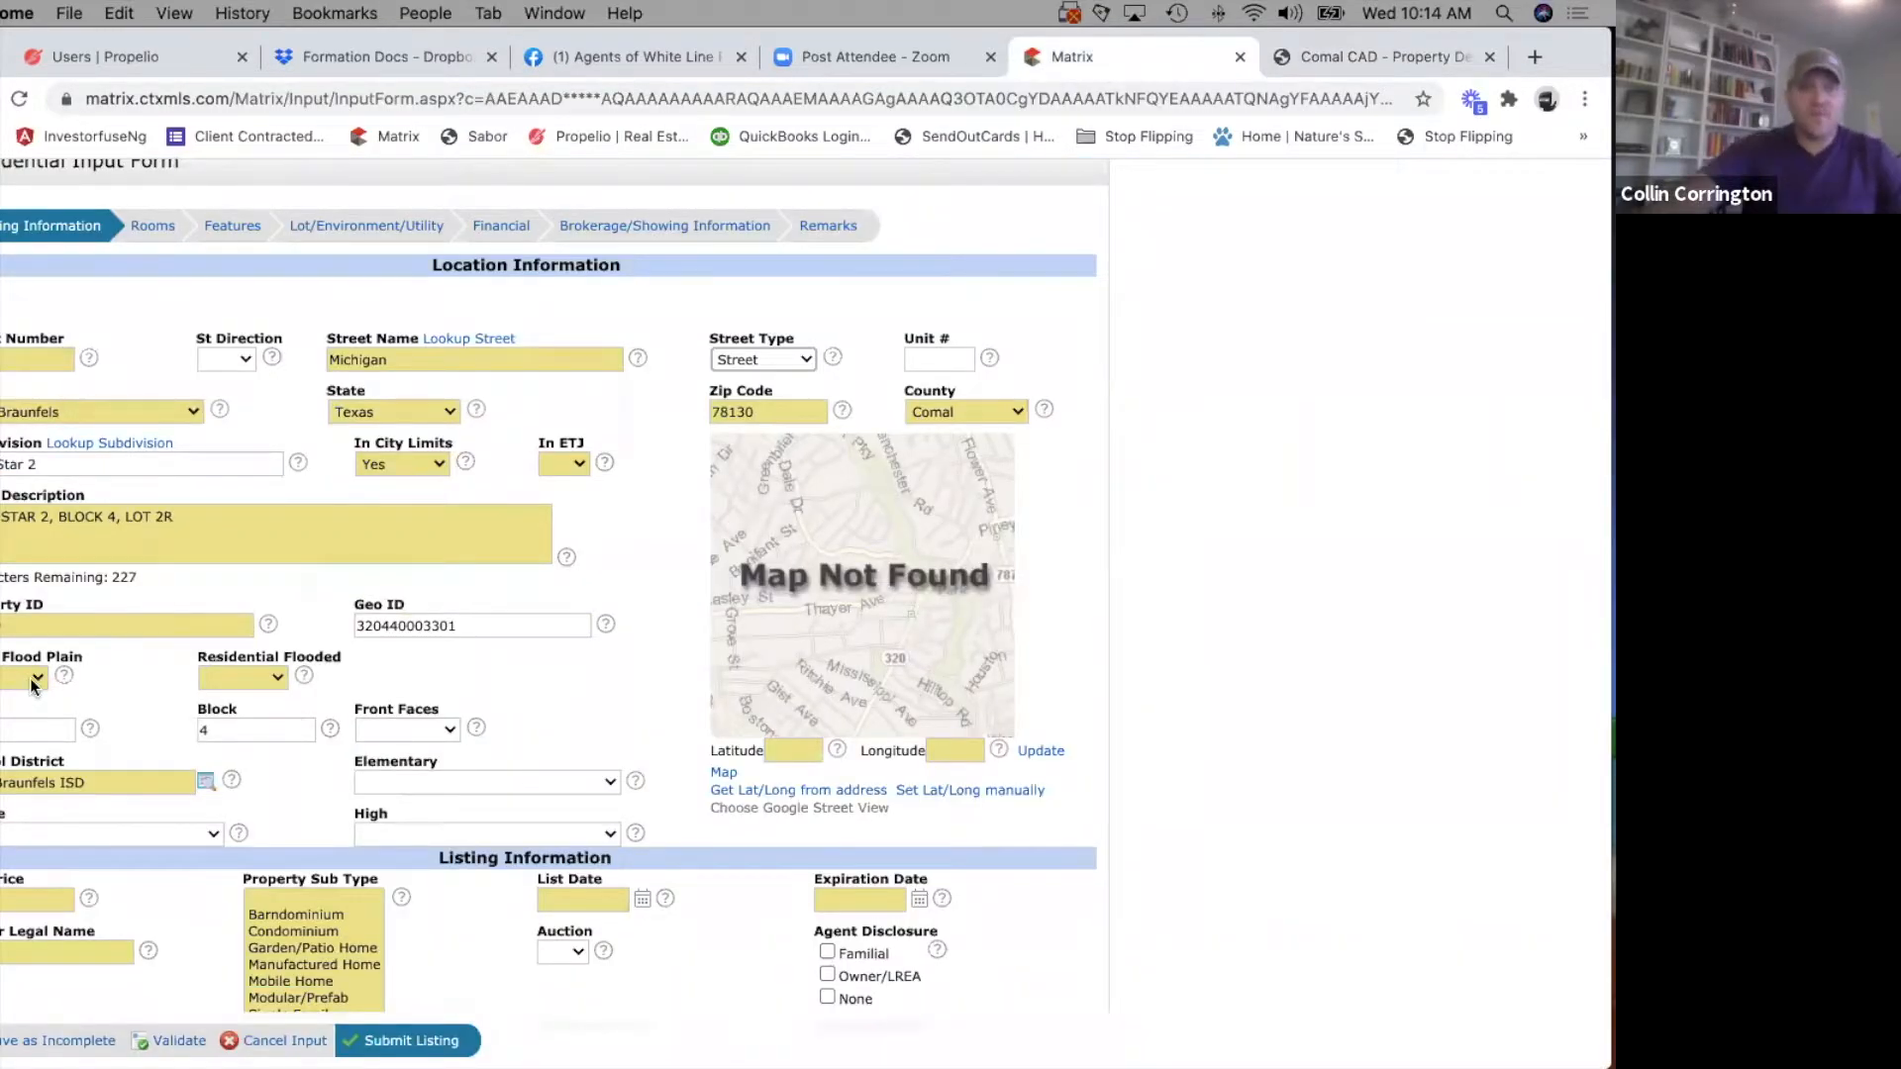
# Search the web for "fema flood maps" in a new browser tab and open the FEMA Map Service Center.
pyautogui.click(1530, 58)
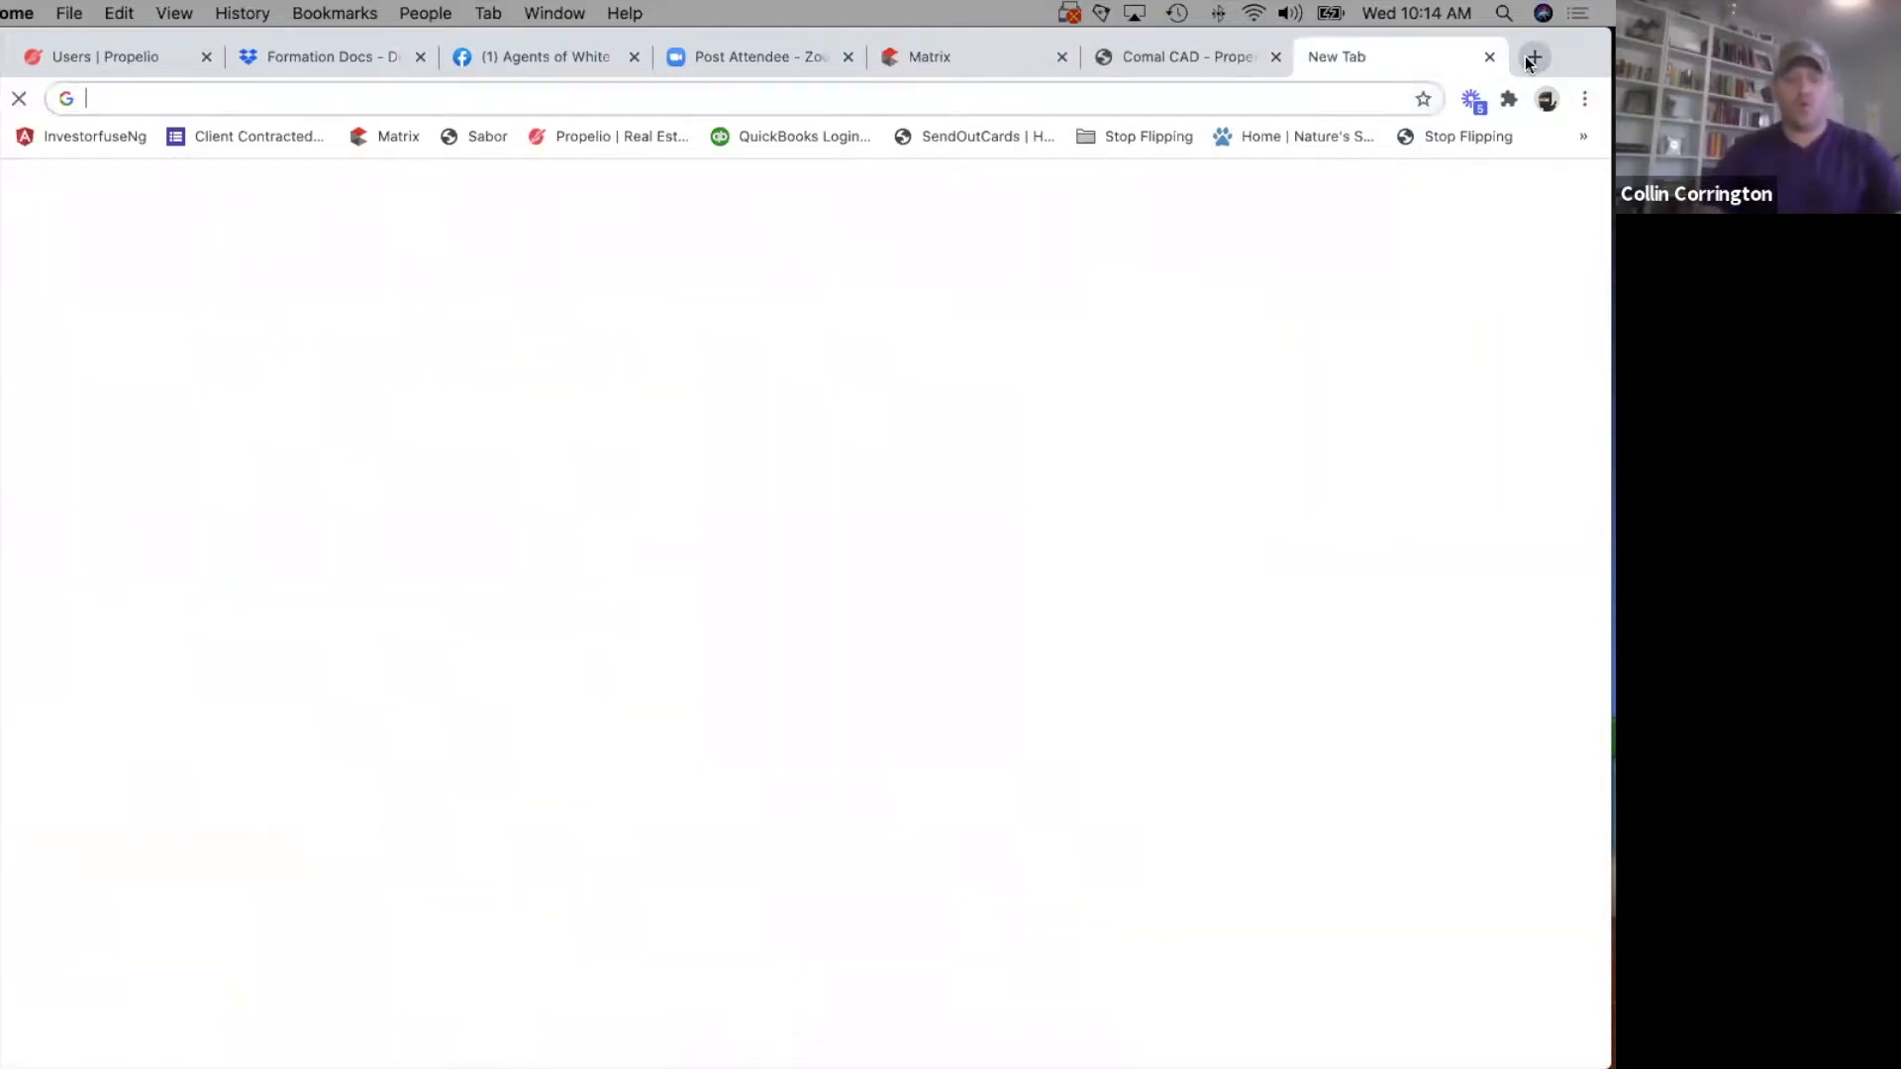
pyautogui.write('fema flood')
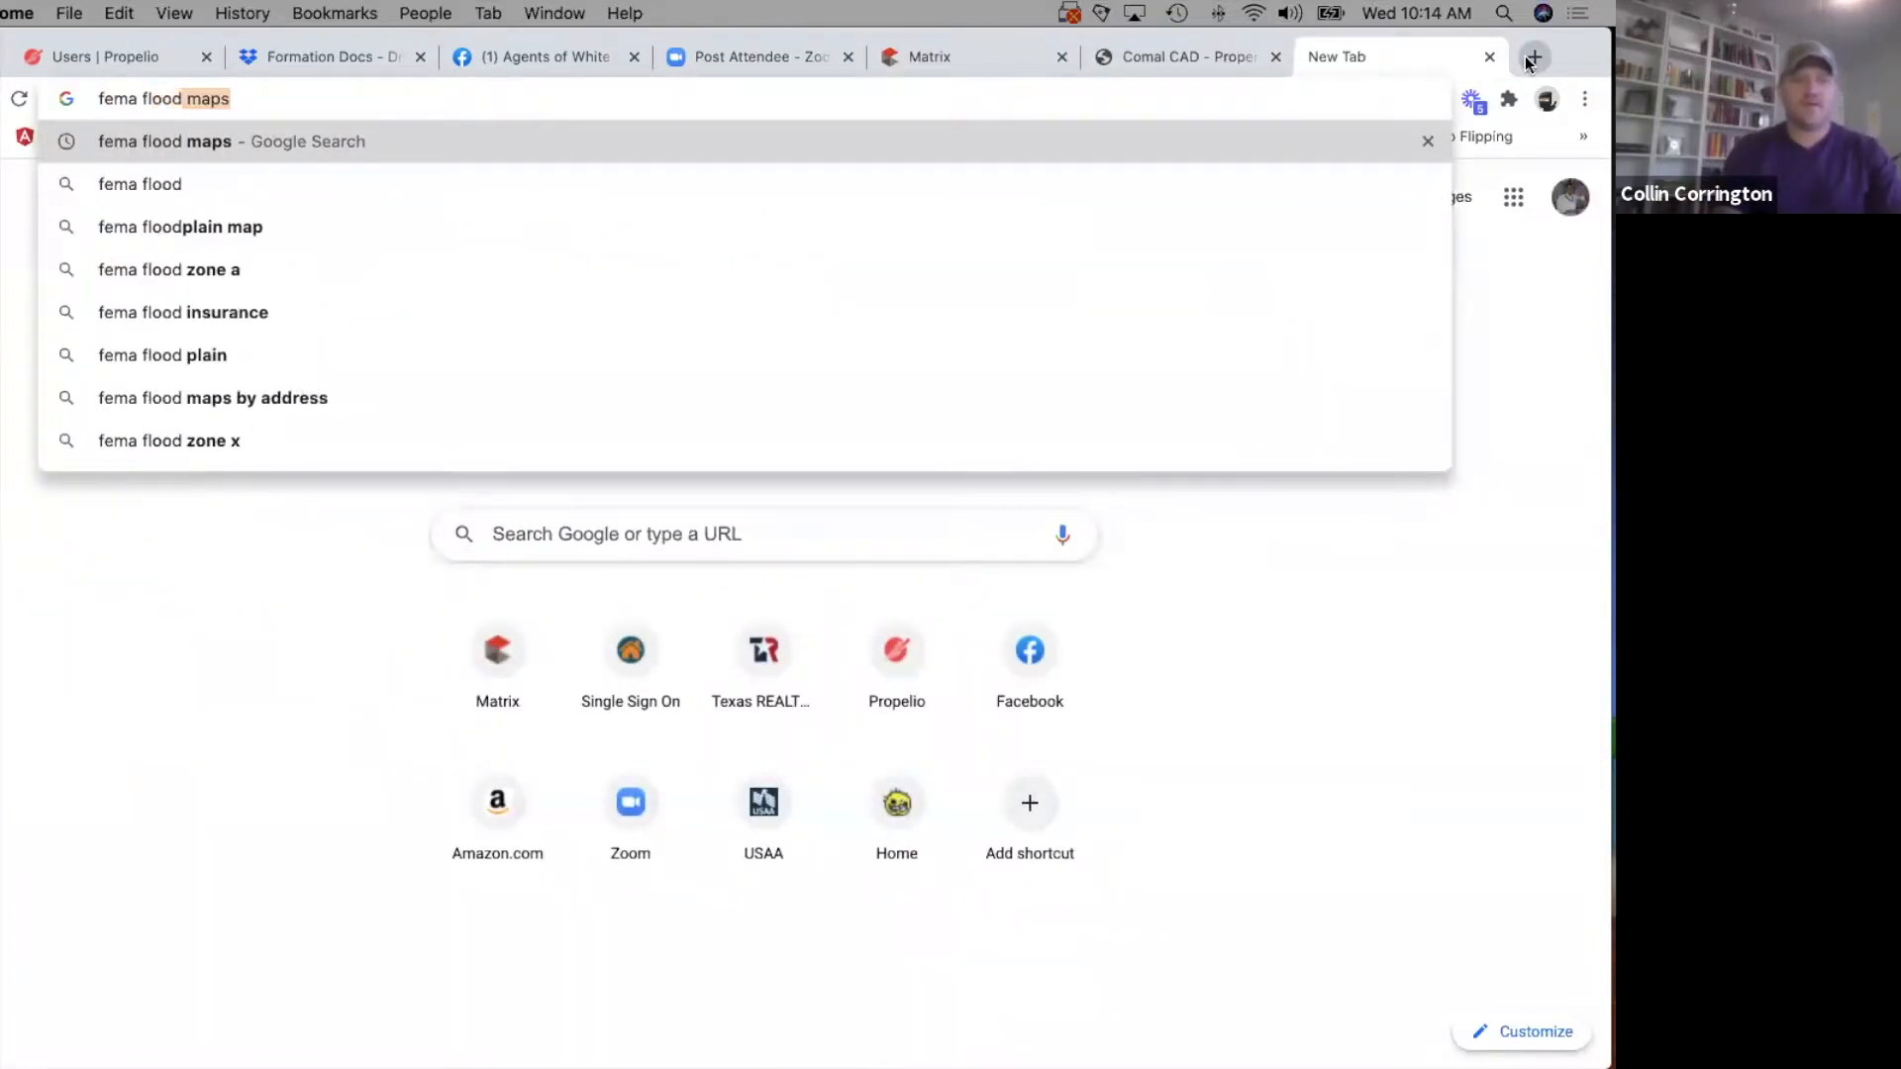
pyautogui.press('Return')
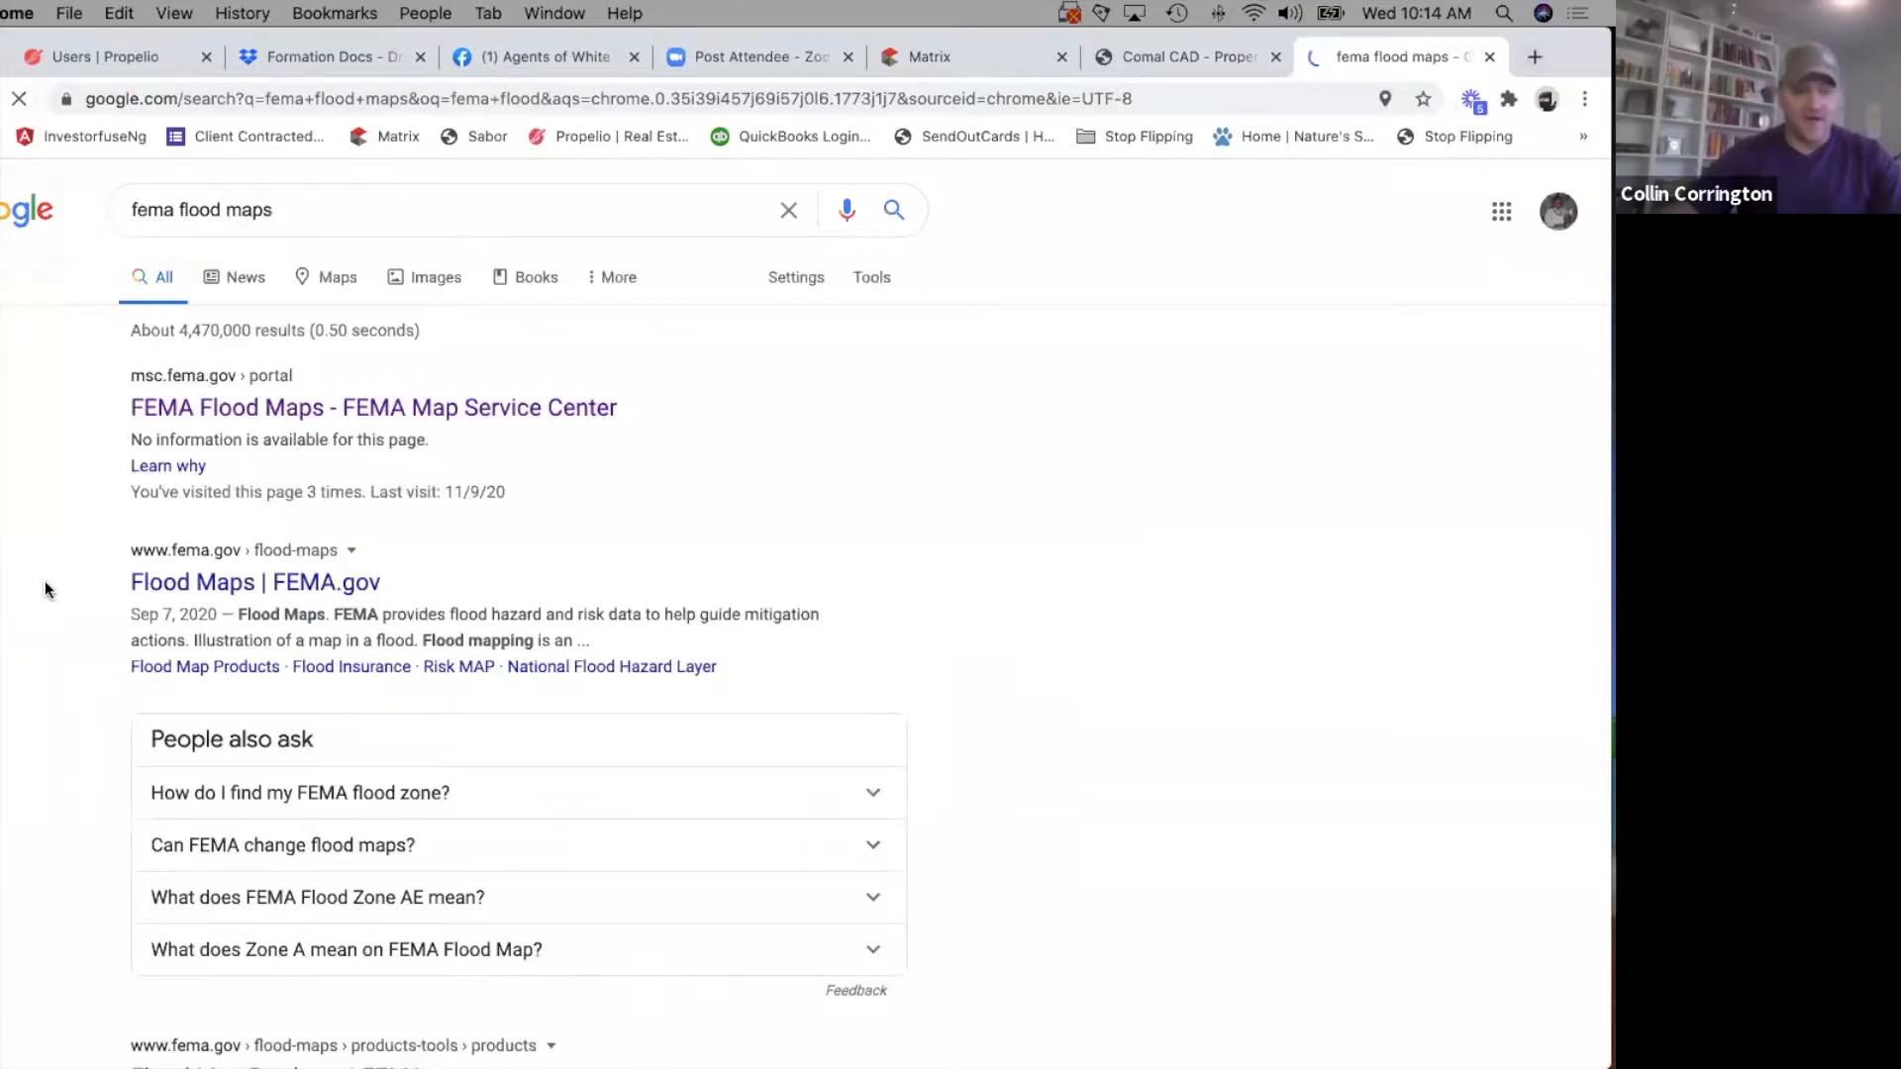
pyautogui.scroll(-1, 125, 336)
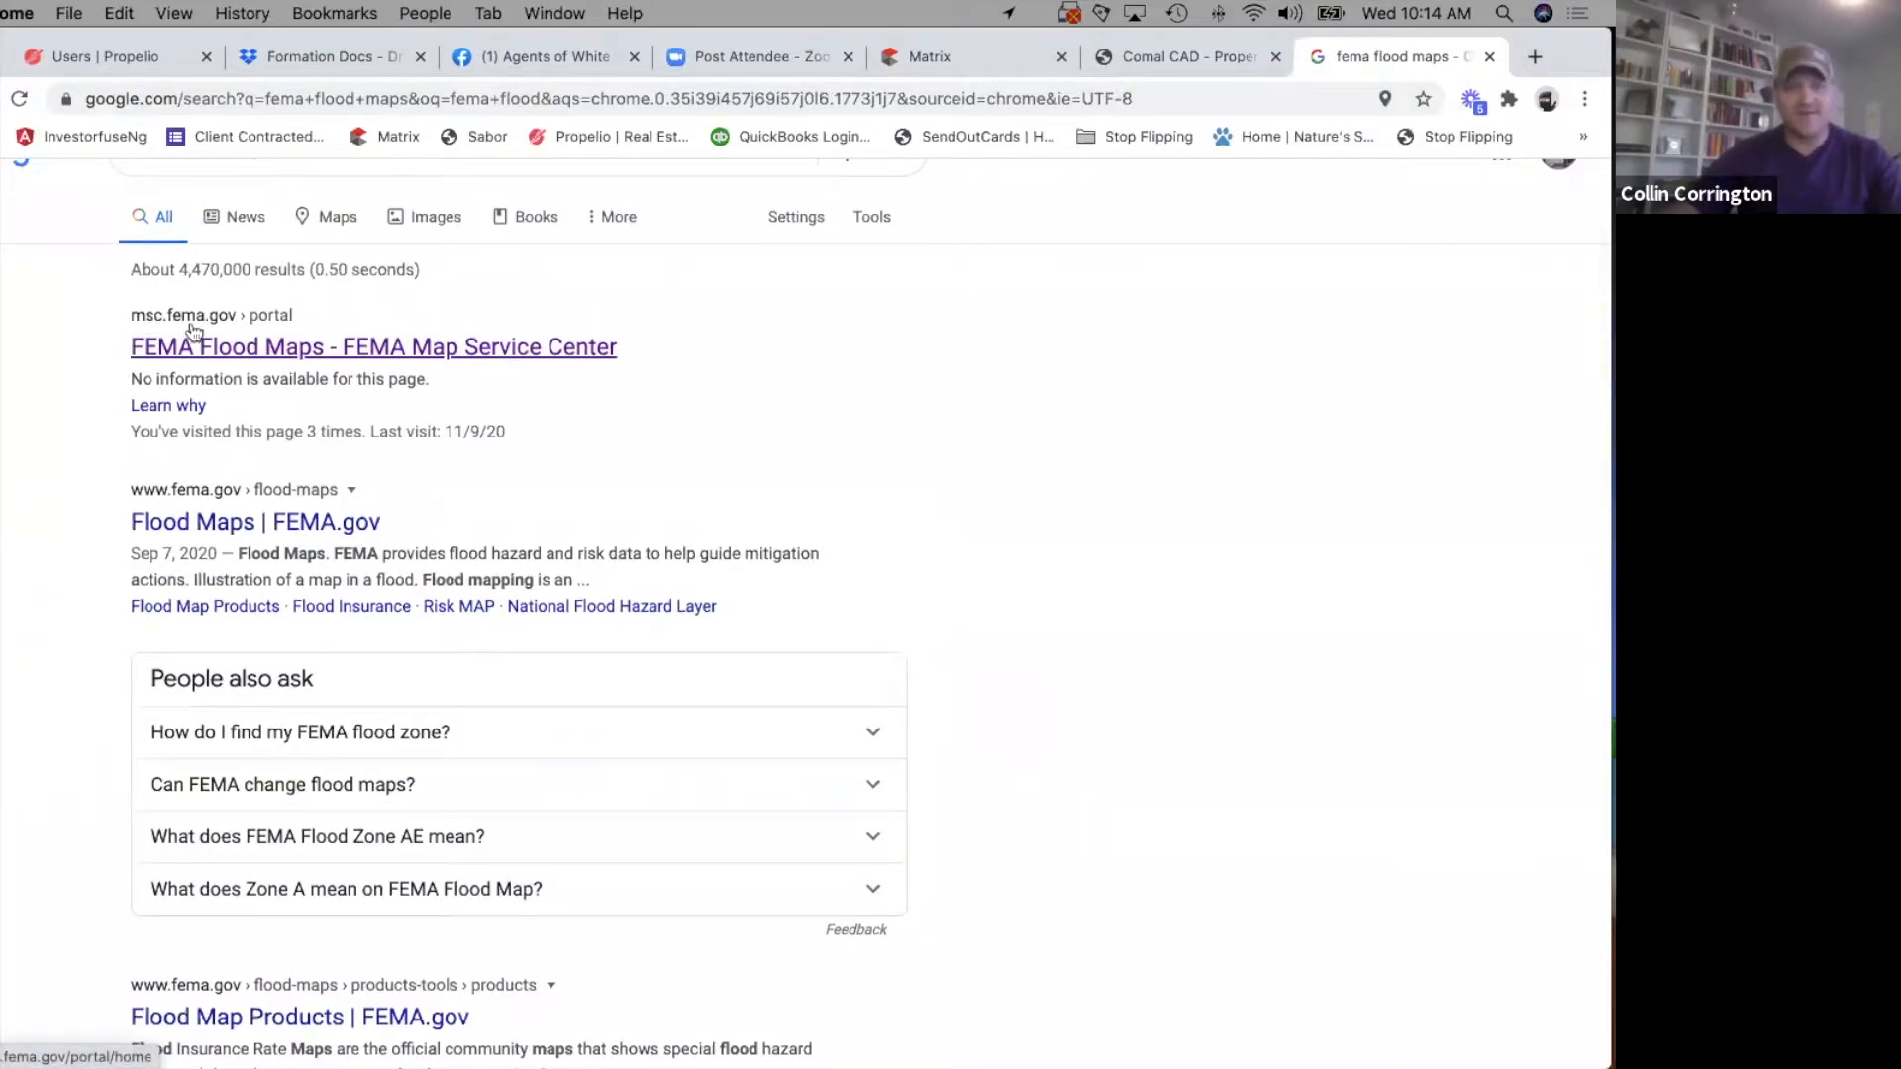
pyautogui.click(252, 346)
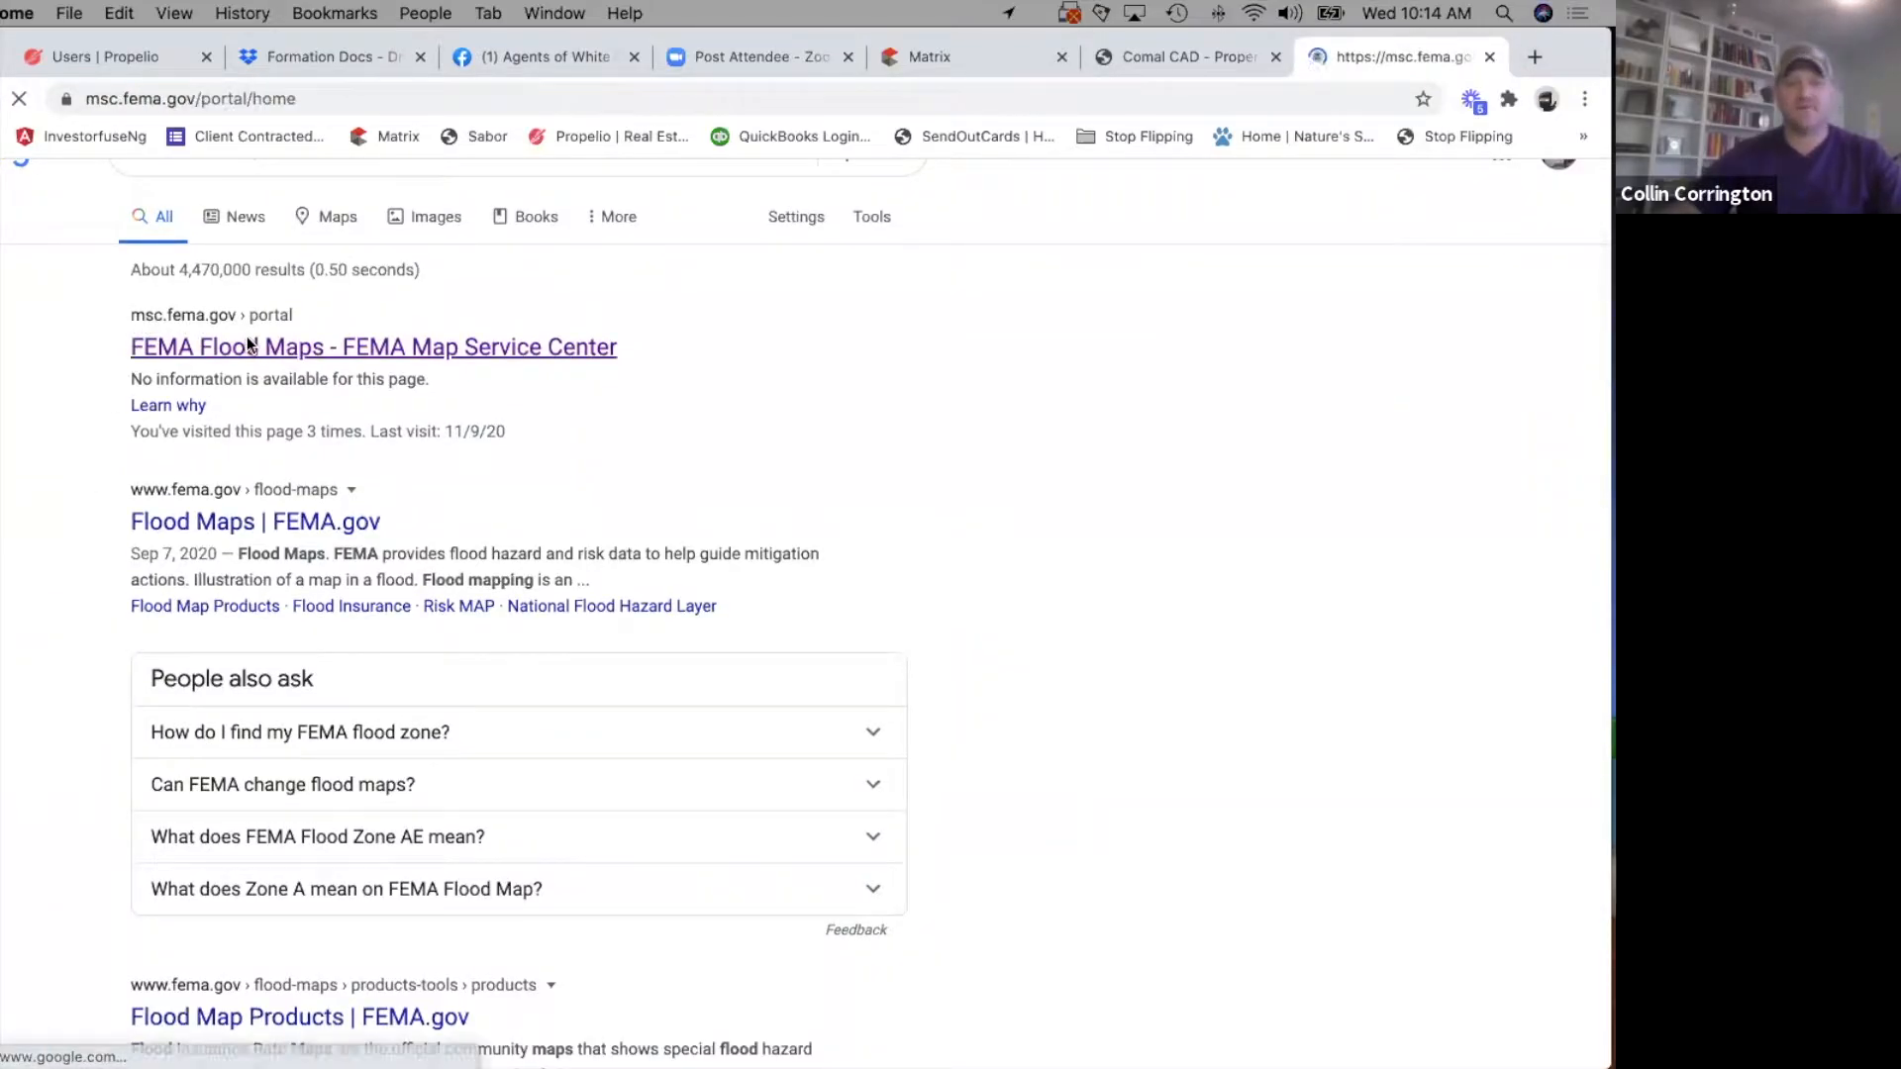
# Search the FEMA flood maps for the property's street address in New Braunfels, TX.
pyautogui.click(492, 440)
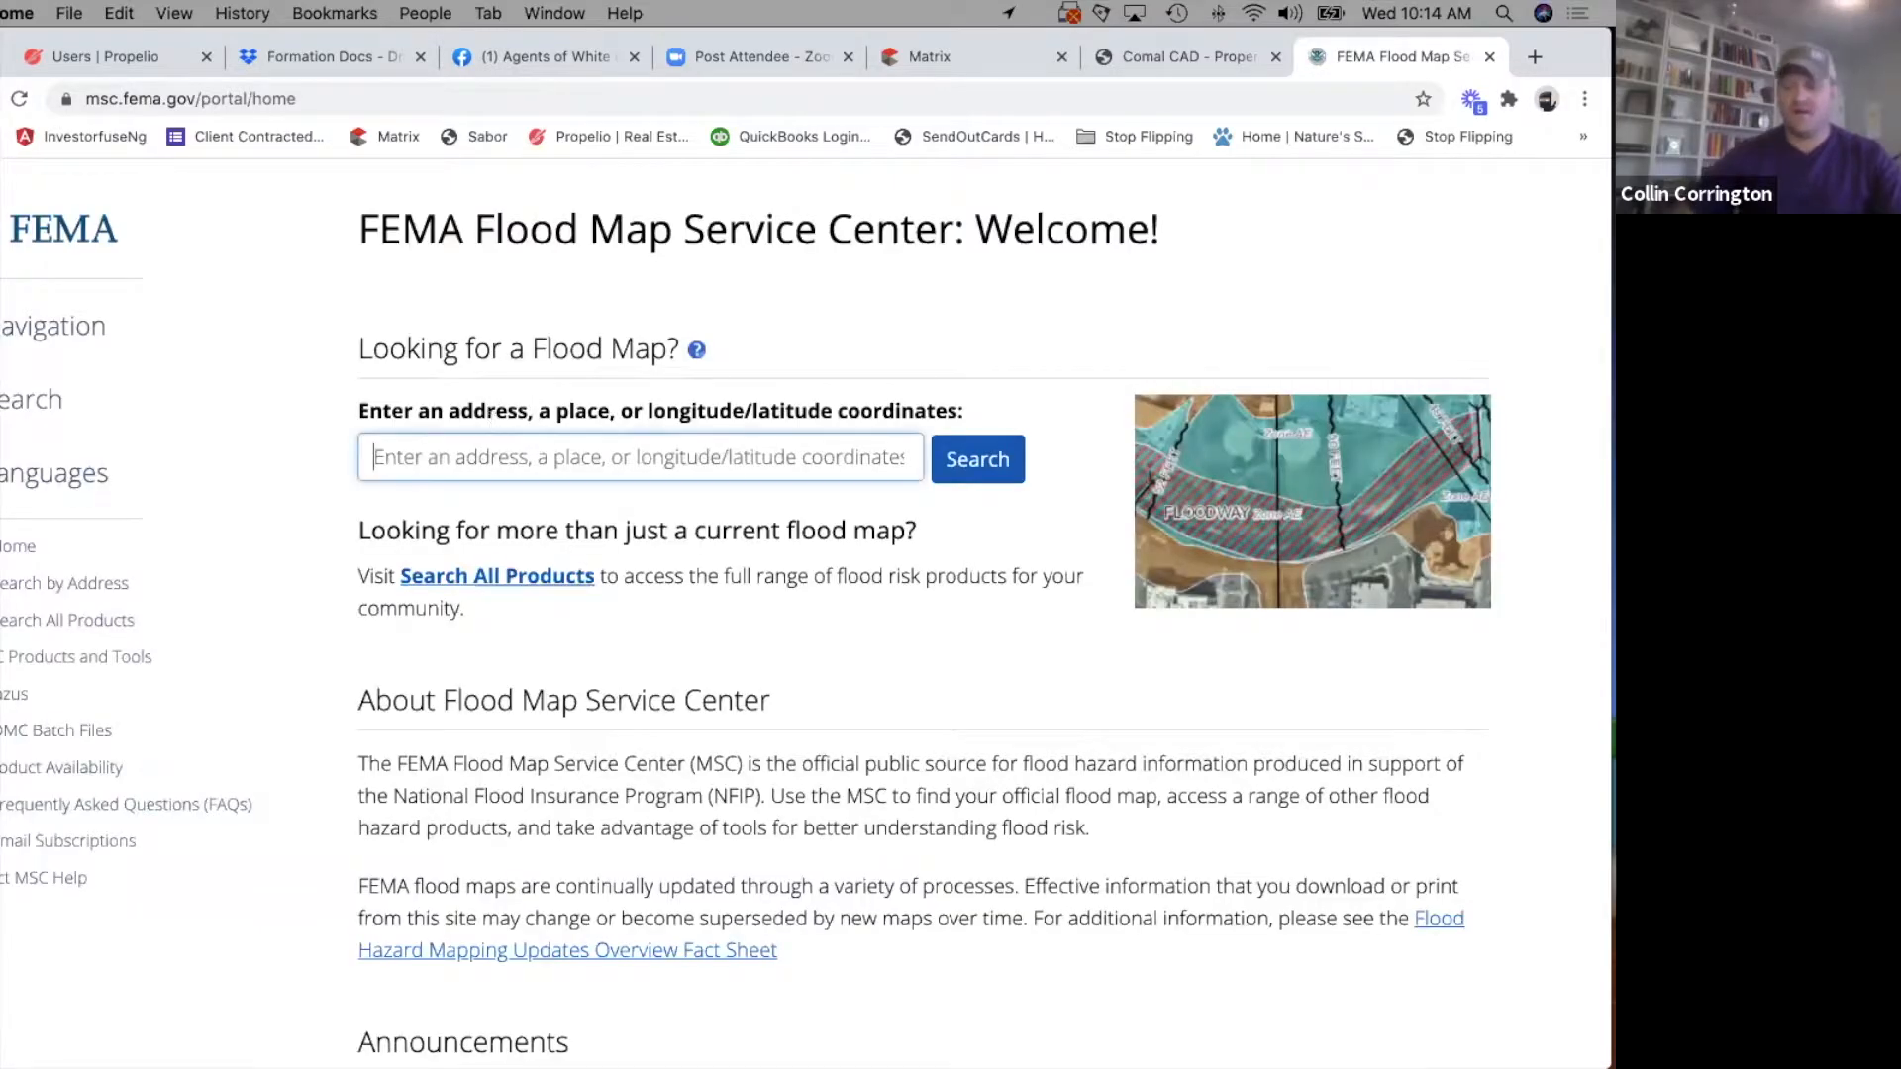
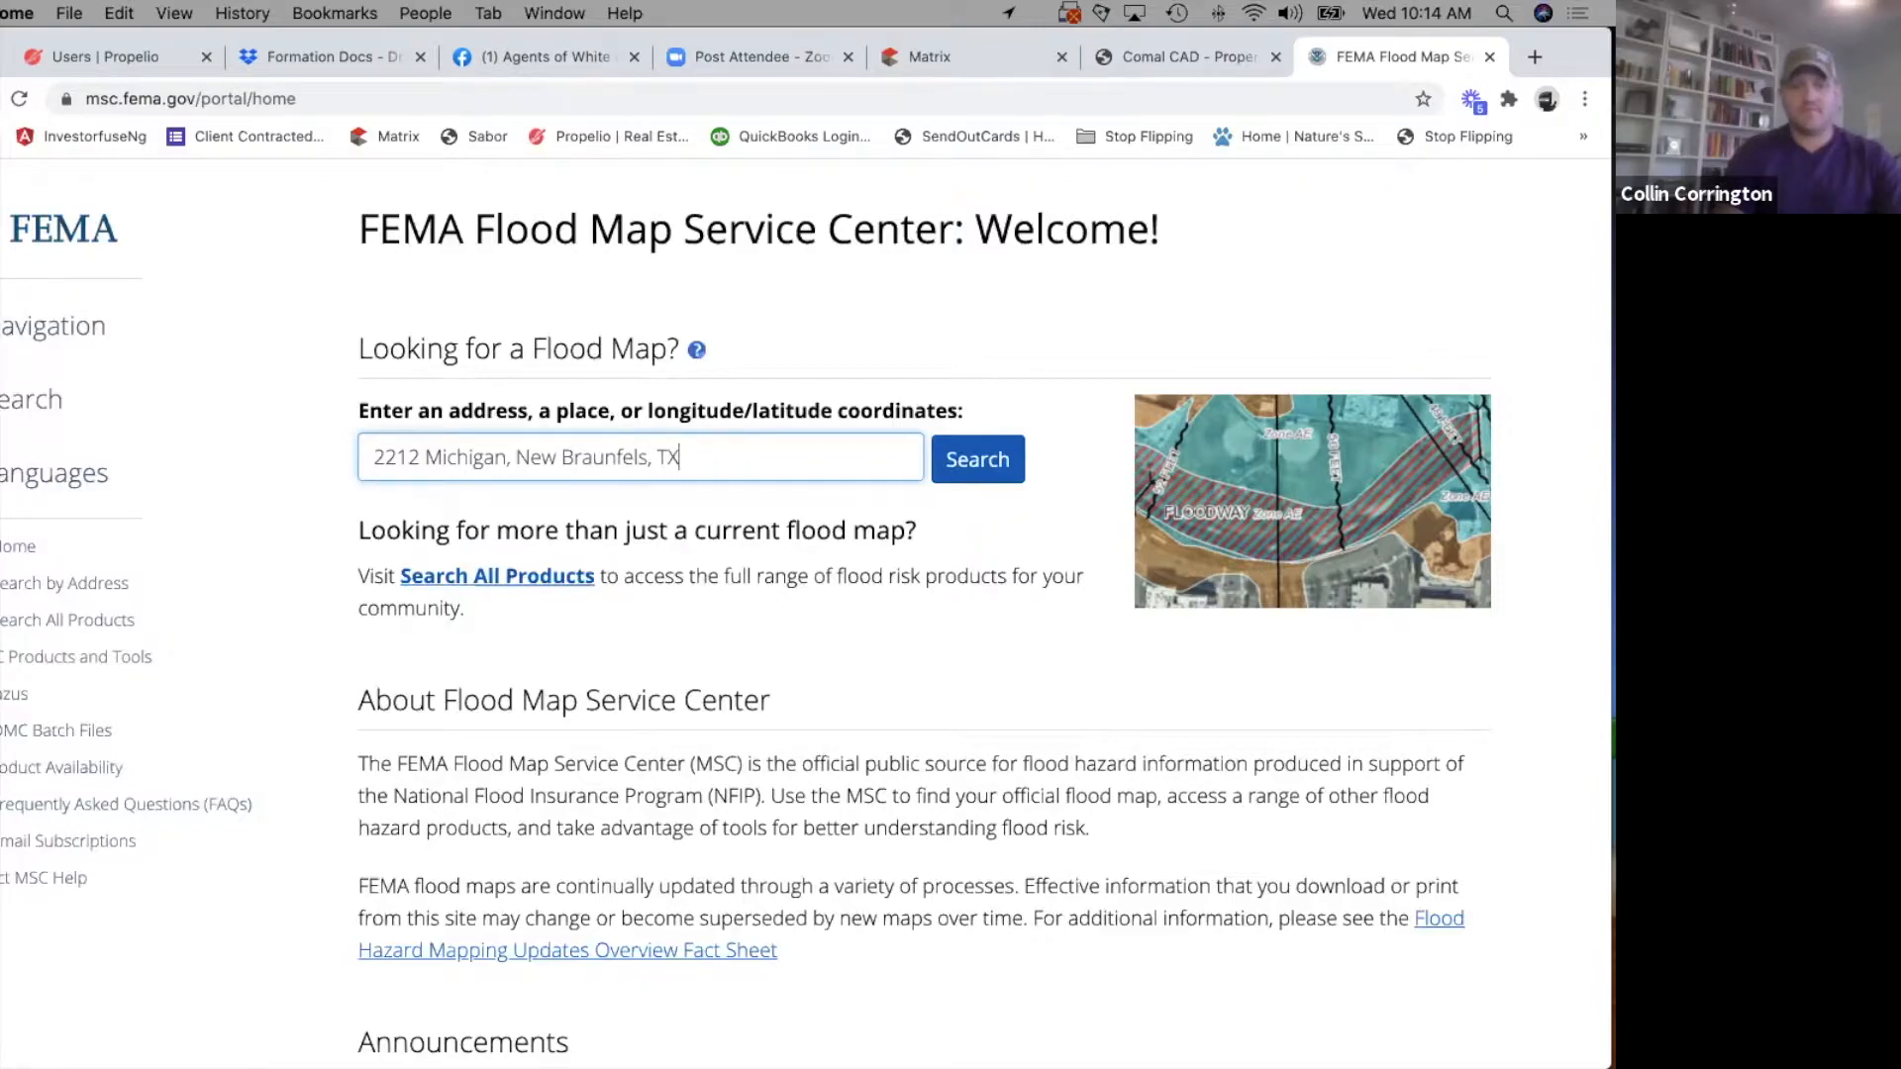
pyautogui.press('Return')
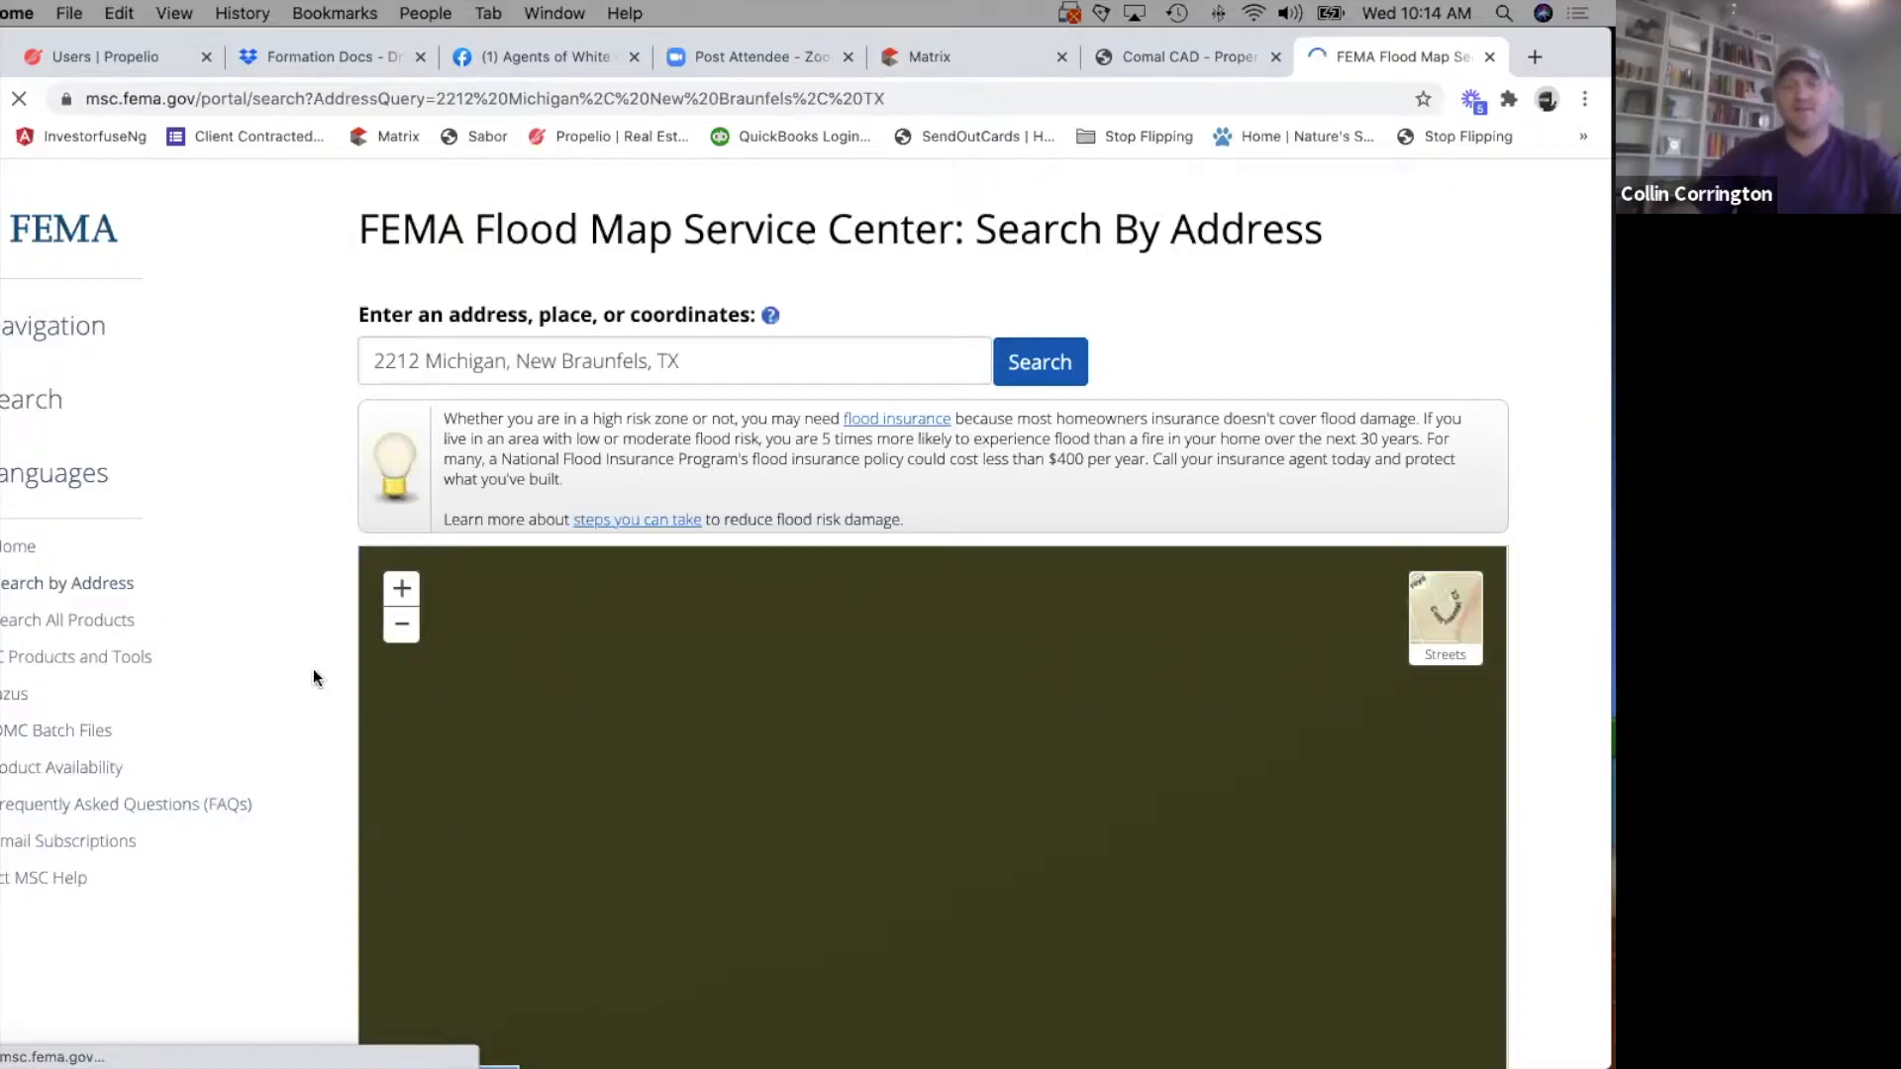
# Examine the flood hazard zones around the property pin and compare their shading with the map legend.
pyautogui.scroll(-3, 324, 743)
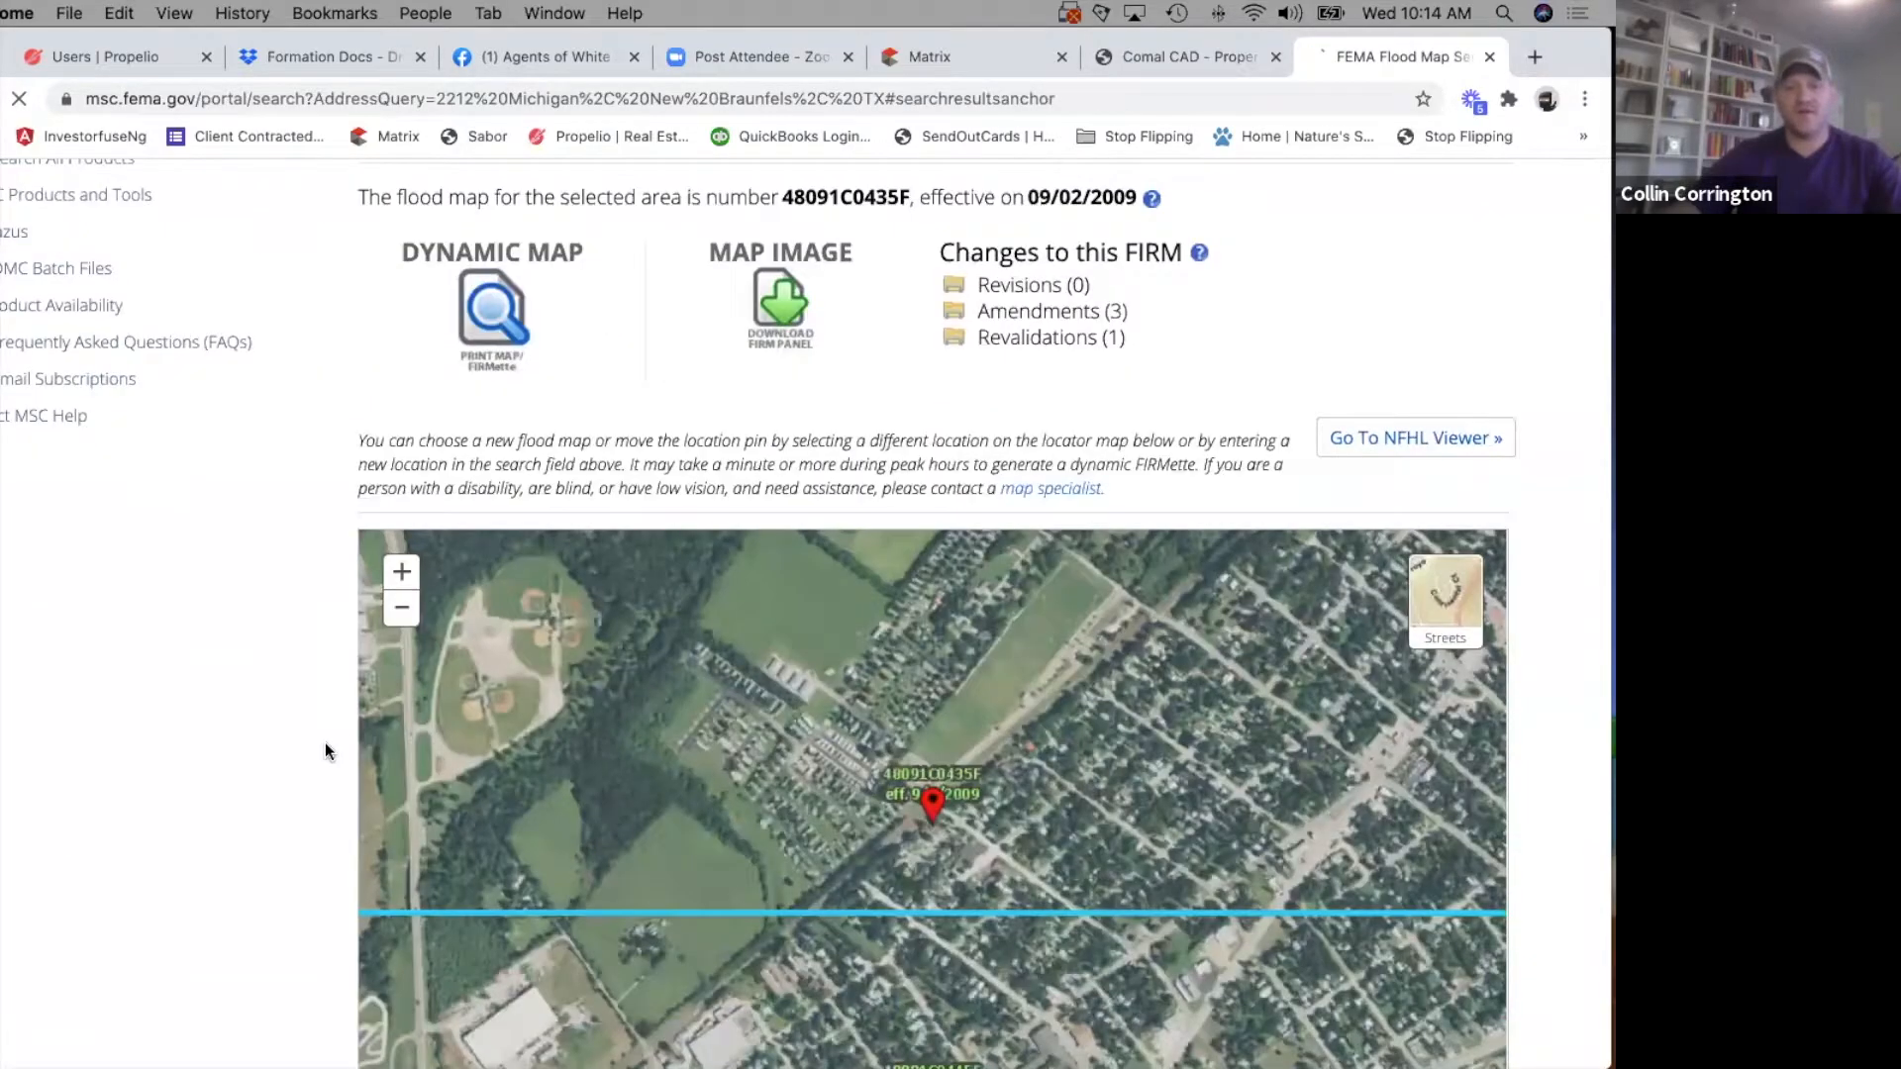
pyautogui.scroll(-3, 324, 743)
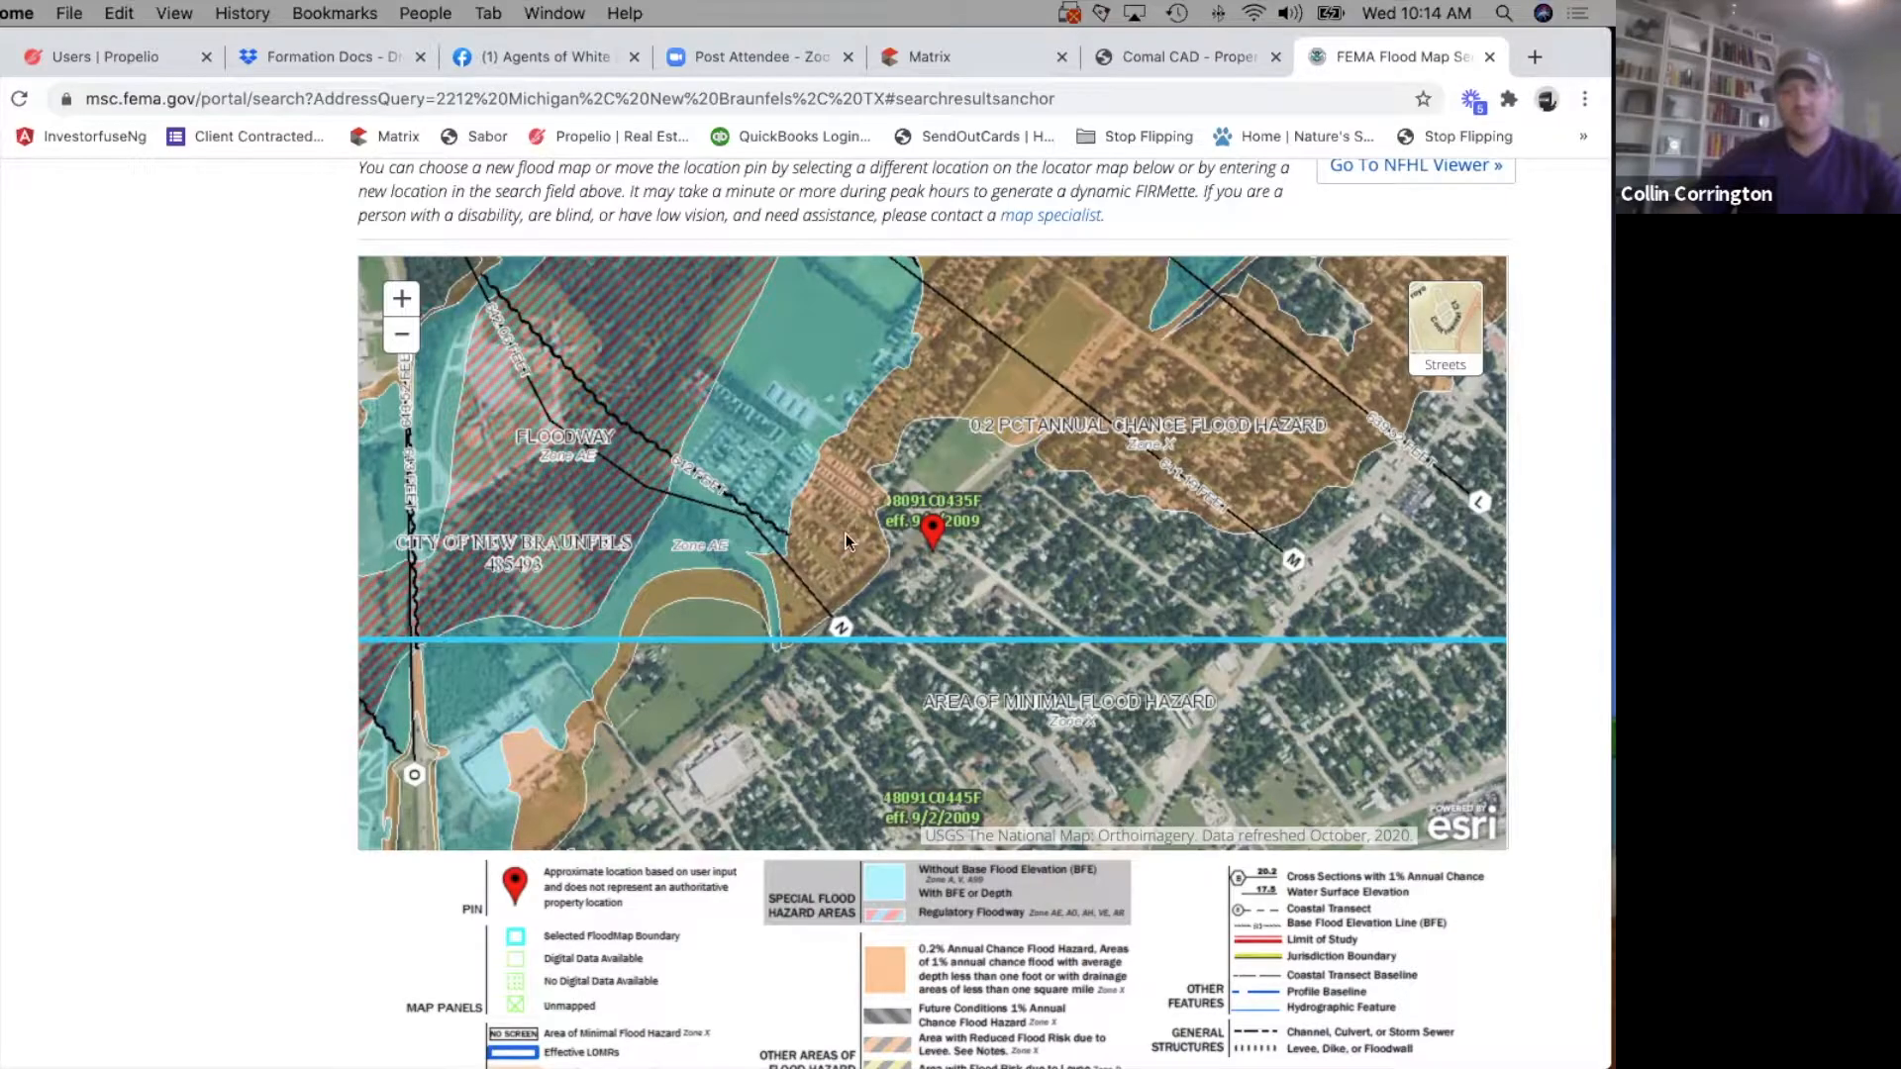
pyautogui.scroll(-2, 921, 871)
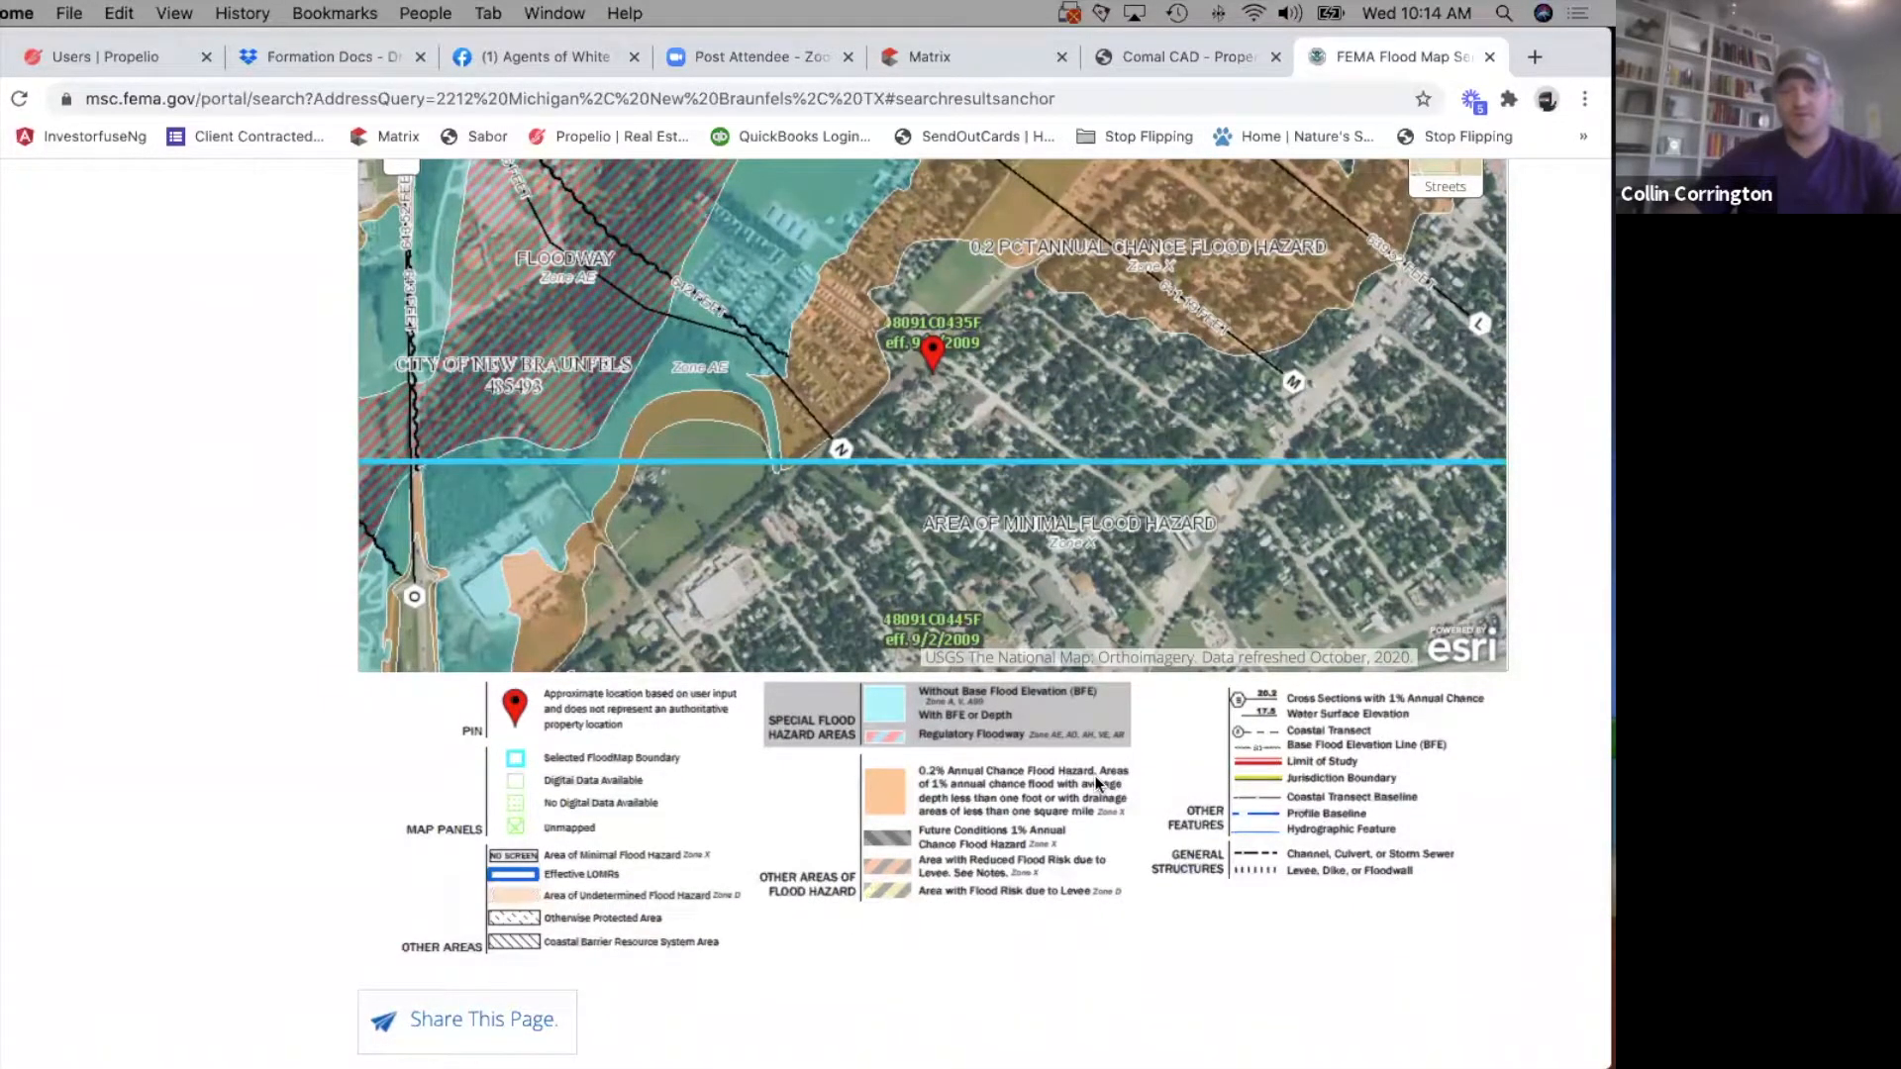
pyautogui.moveTo(840, 400); pyautogui.dragTo(800, 541)
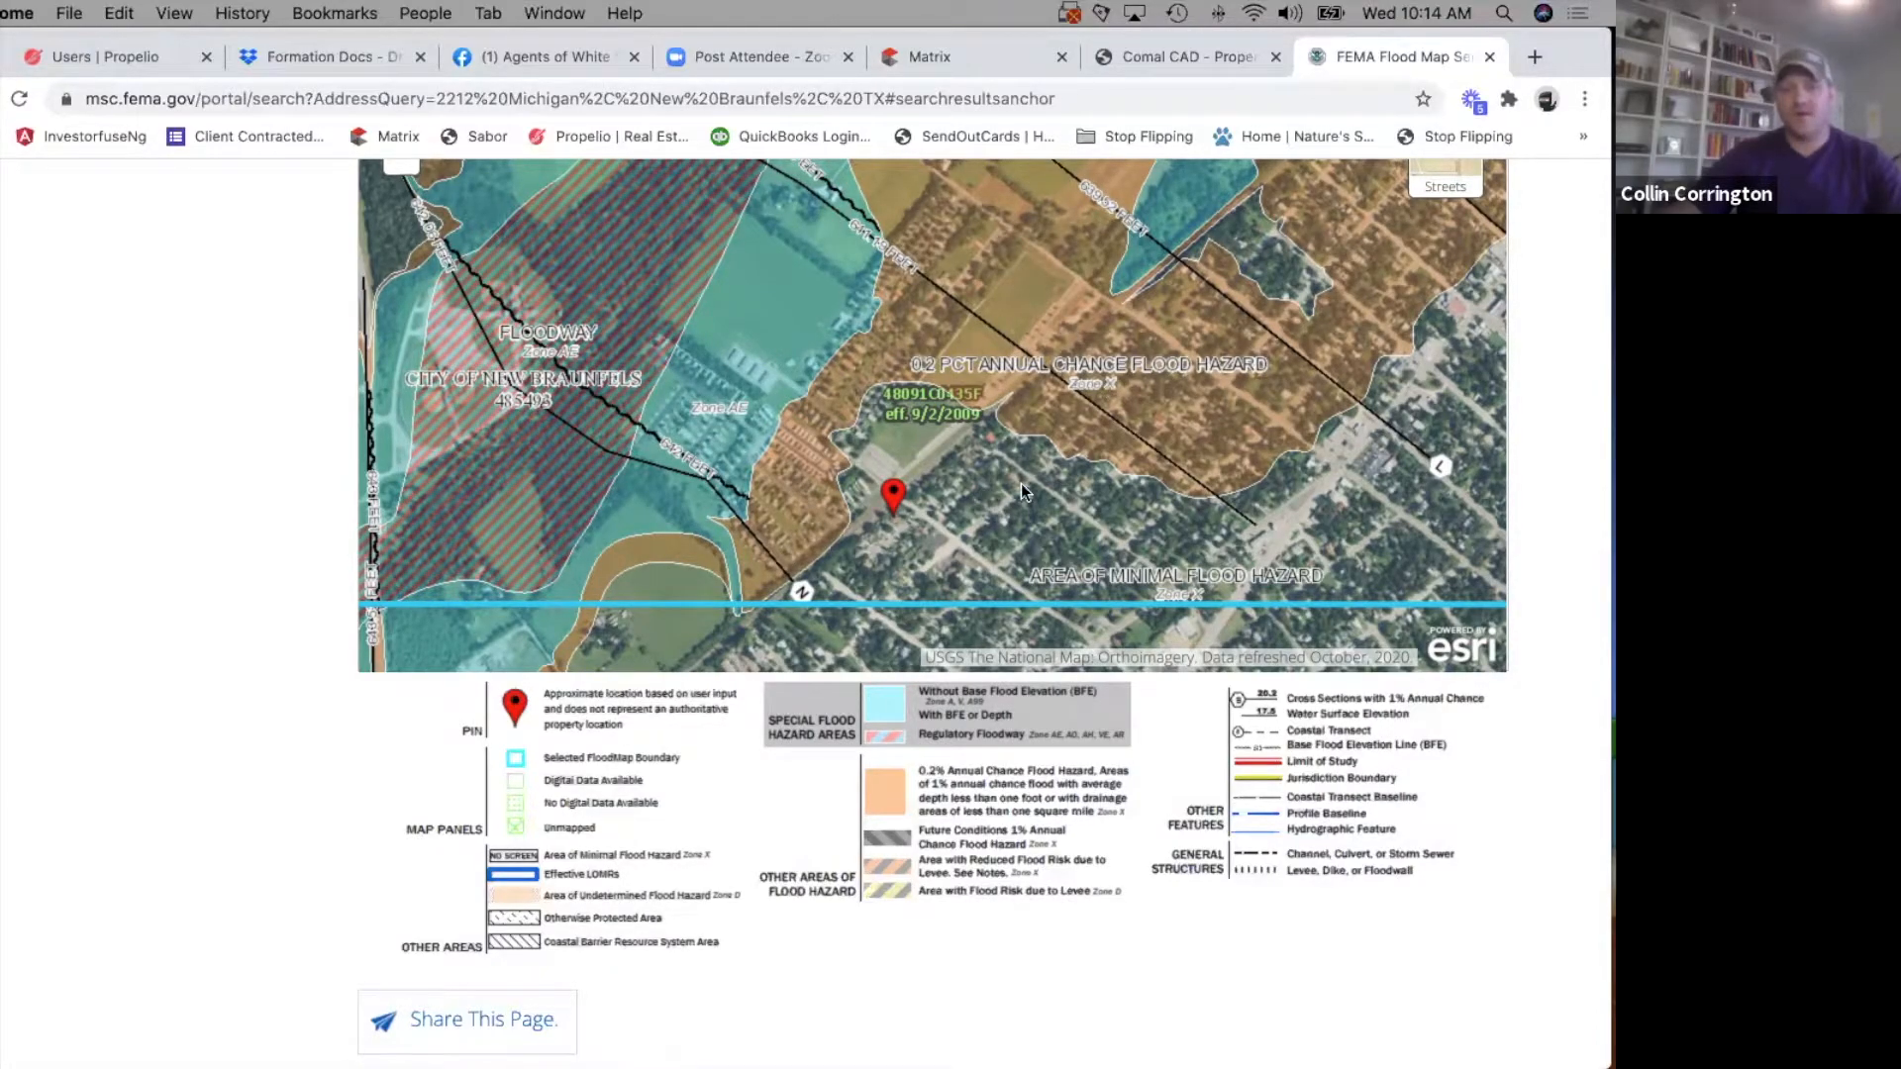
pyautogui.scroll(2, 244, 514)
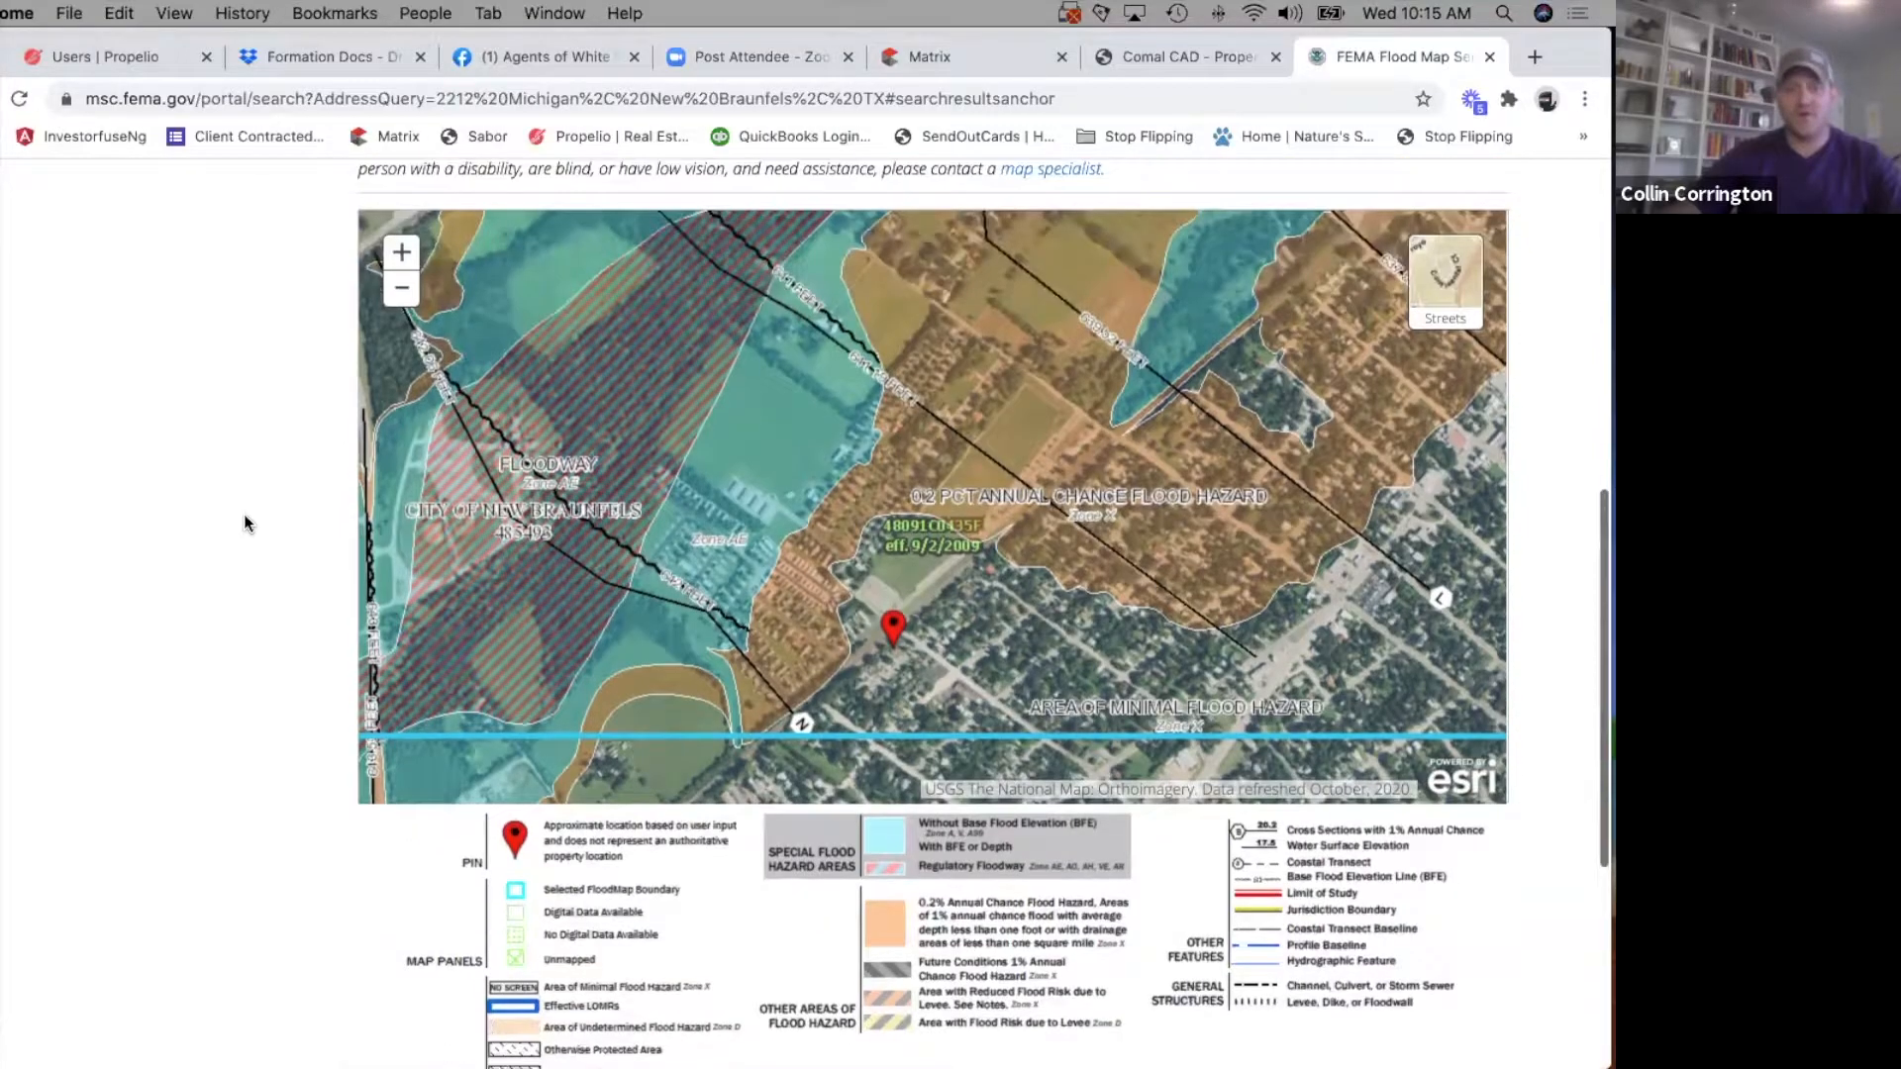
pyautogui.scroll(-2, 243, 514)
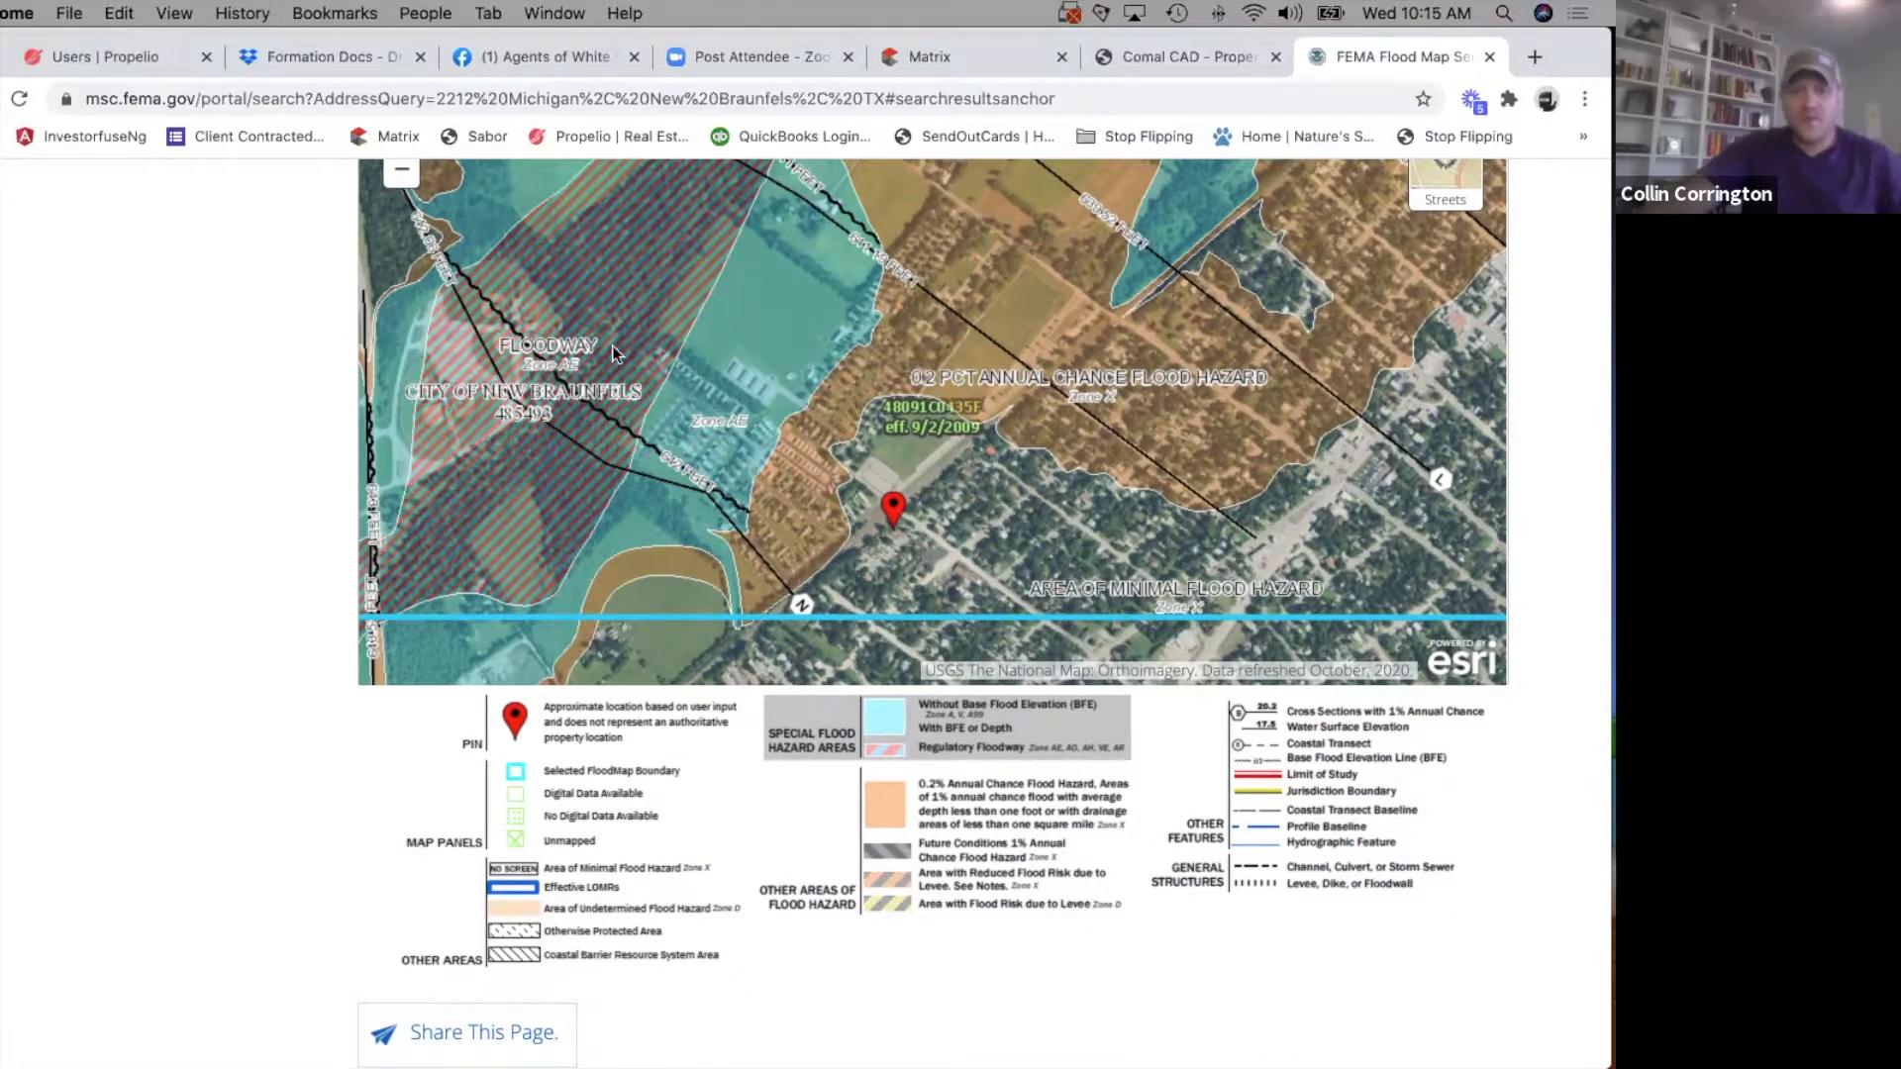
pyautogui.scroll(5, 1537, 517)
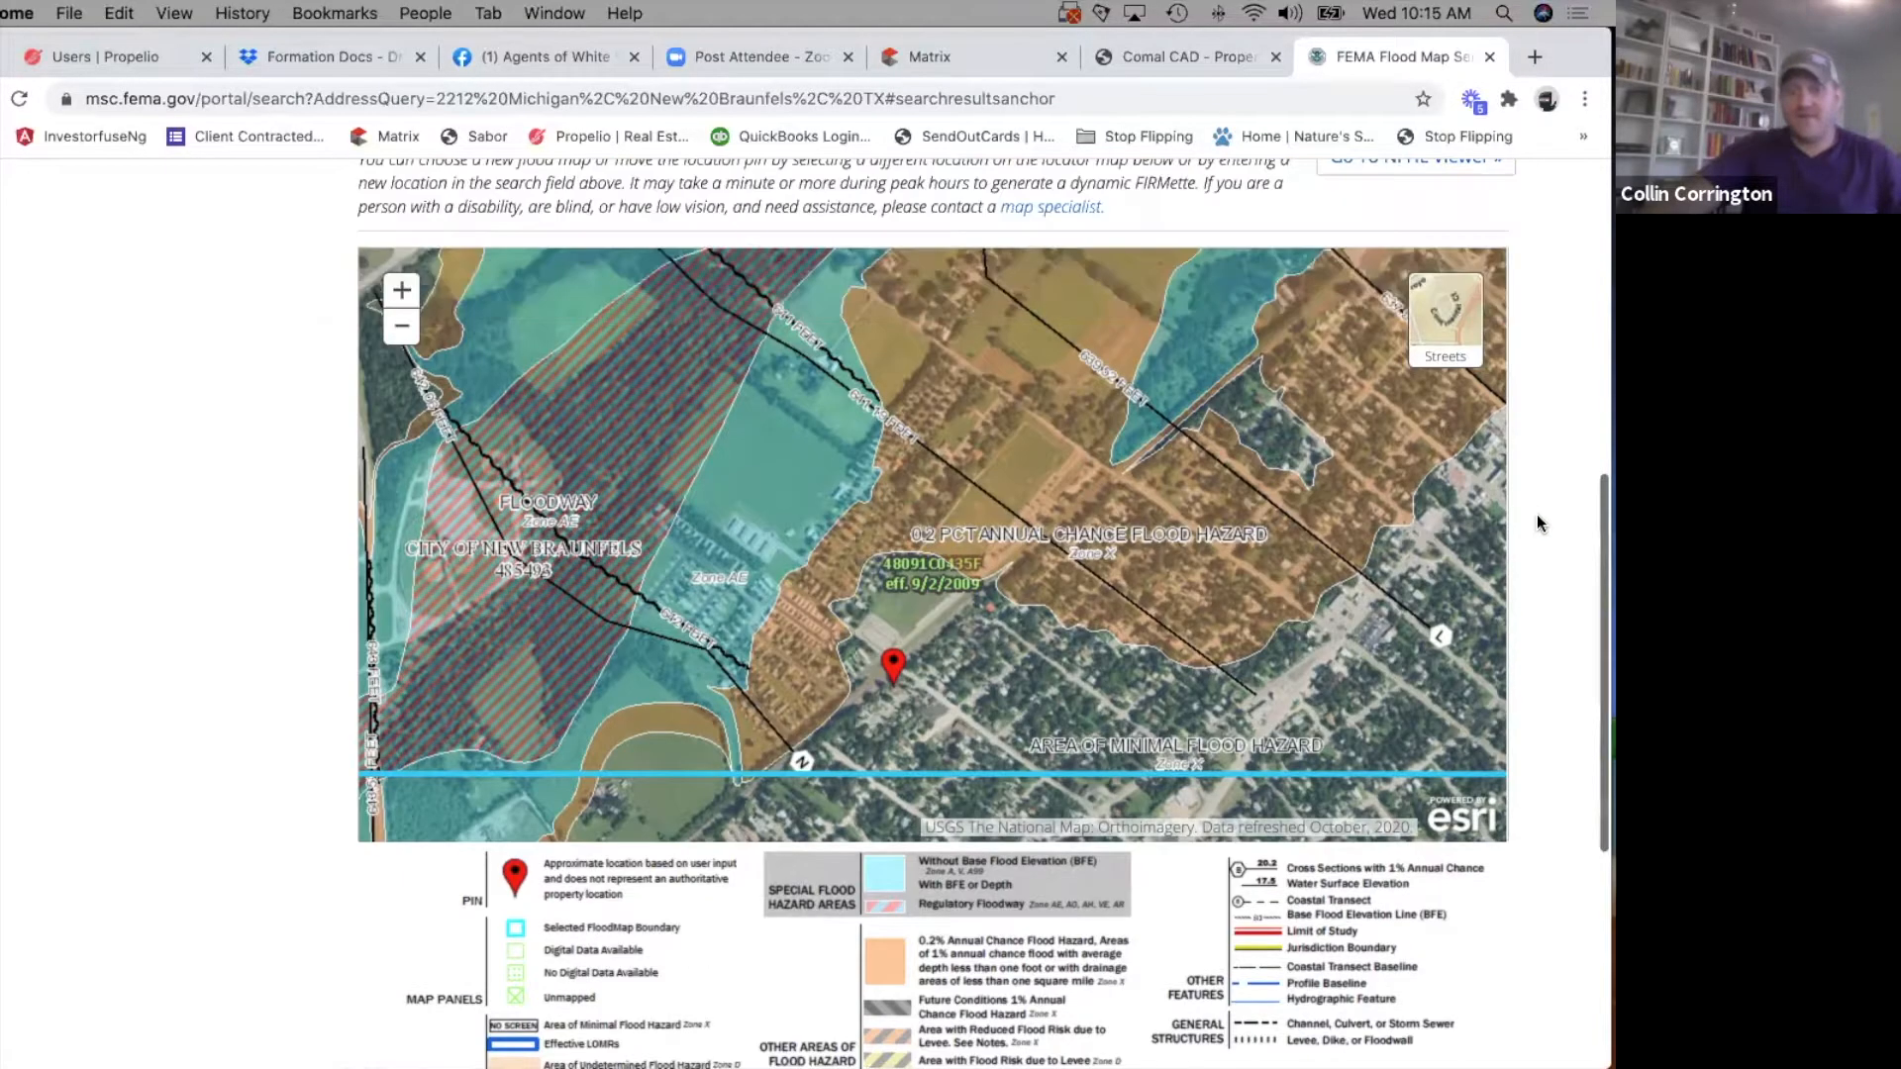
pyautogui.scroll(1, 1536, 522)
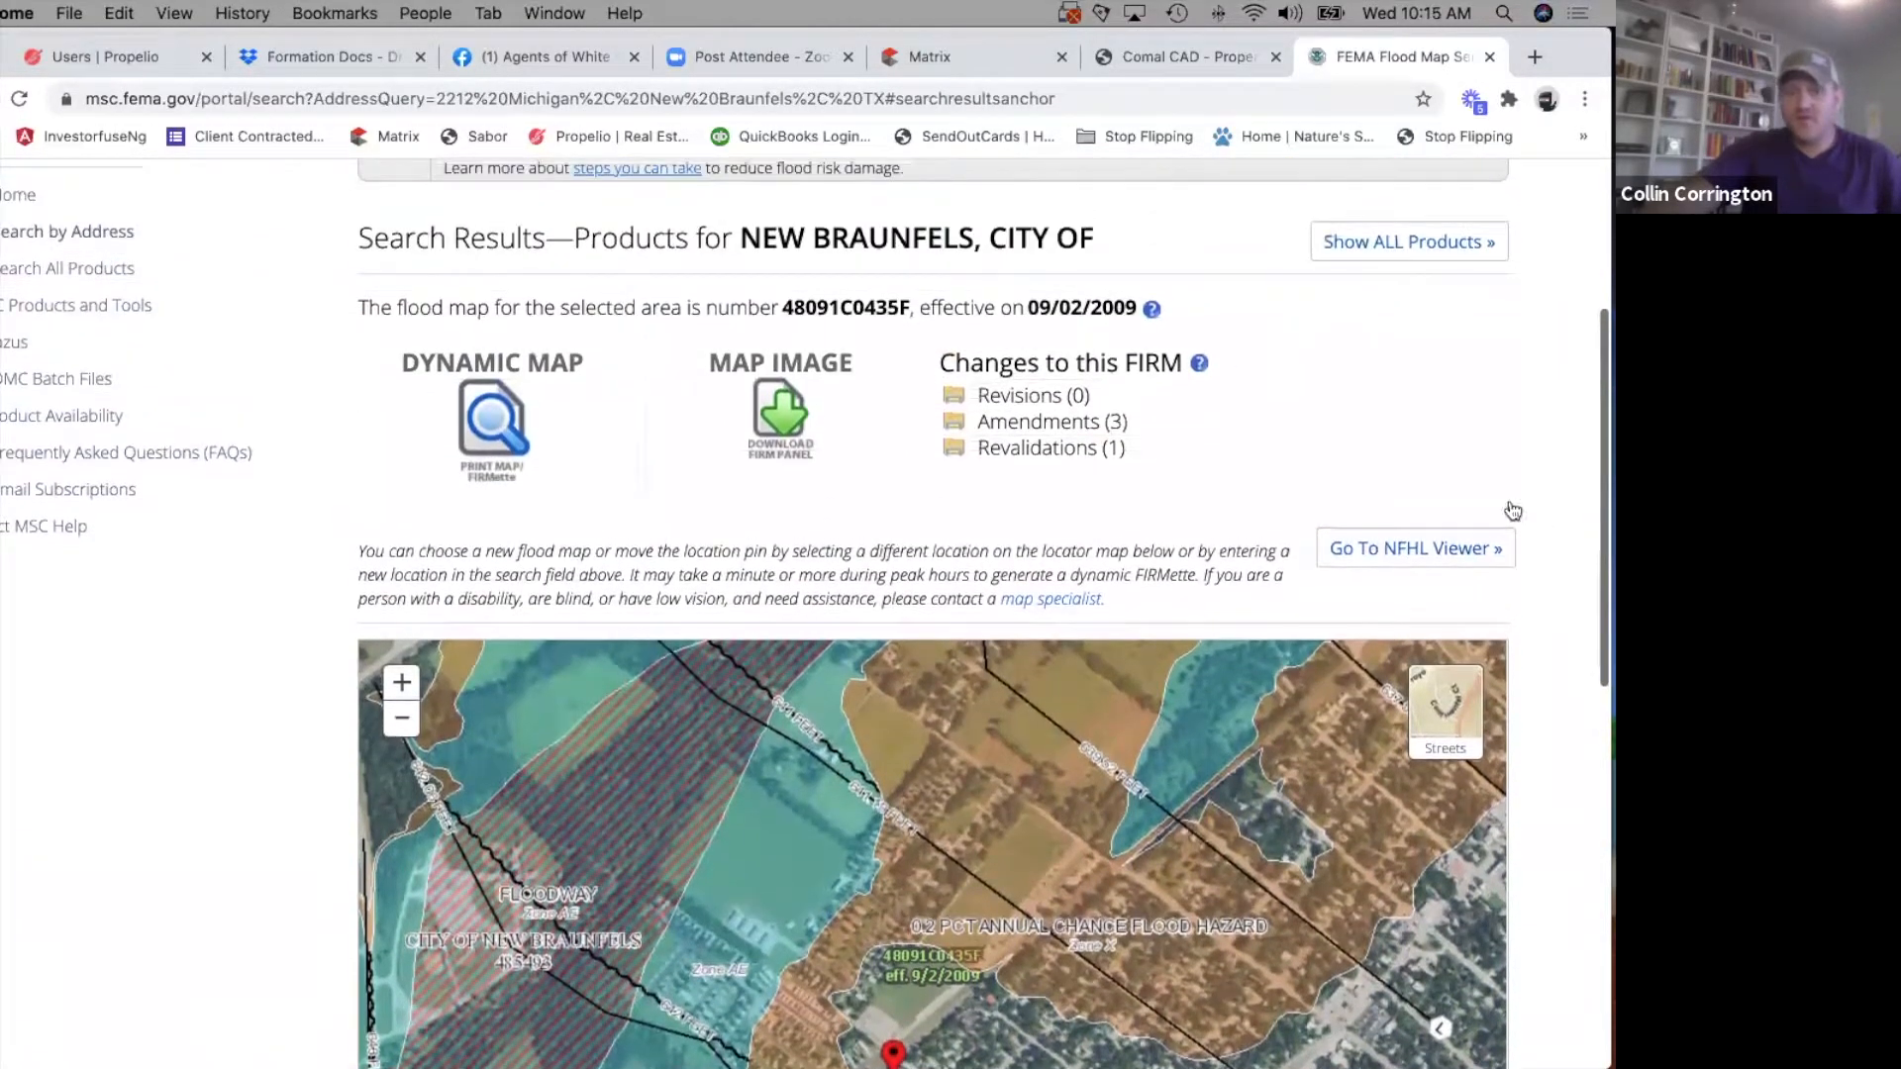
# Download the FIRM panel map image for the selected area, view the extracted 48091C0435F.tif, and close it.
pyautogui.click(770, 411)
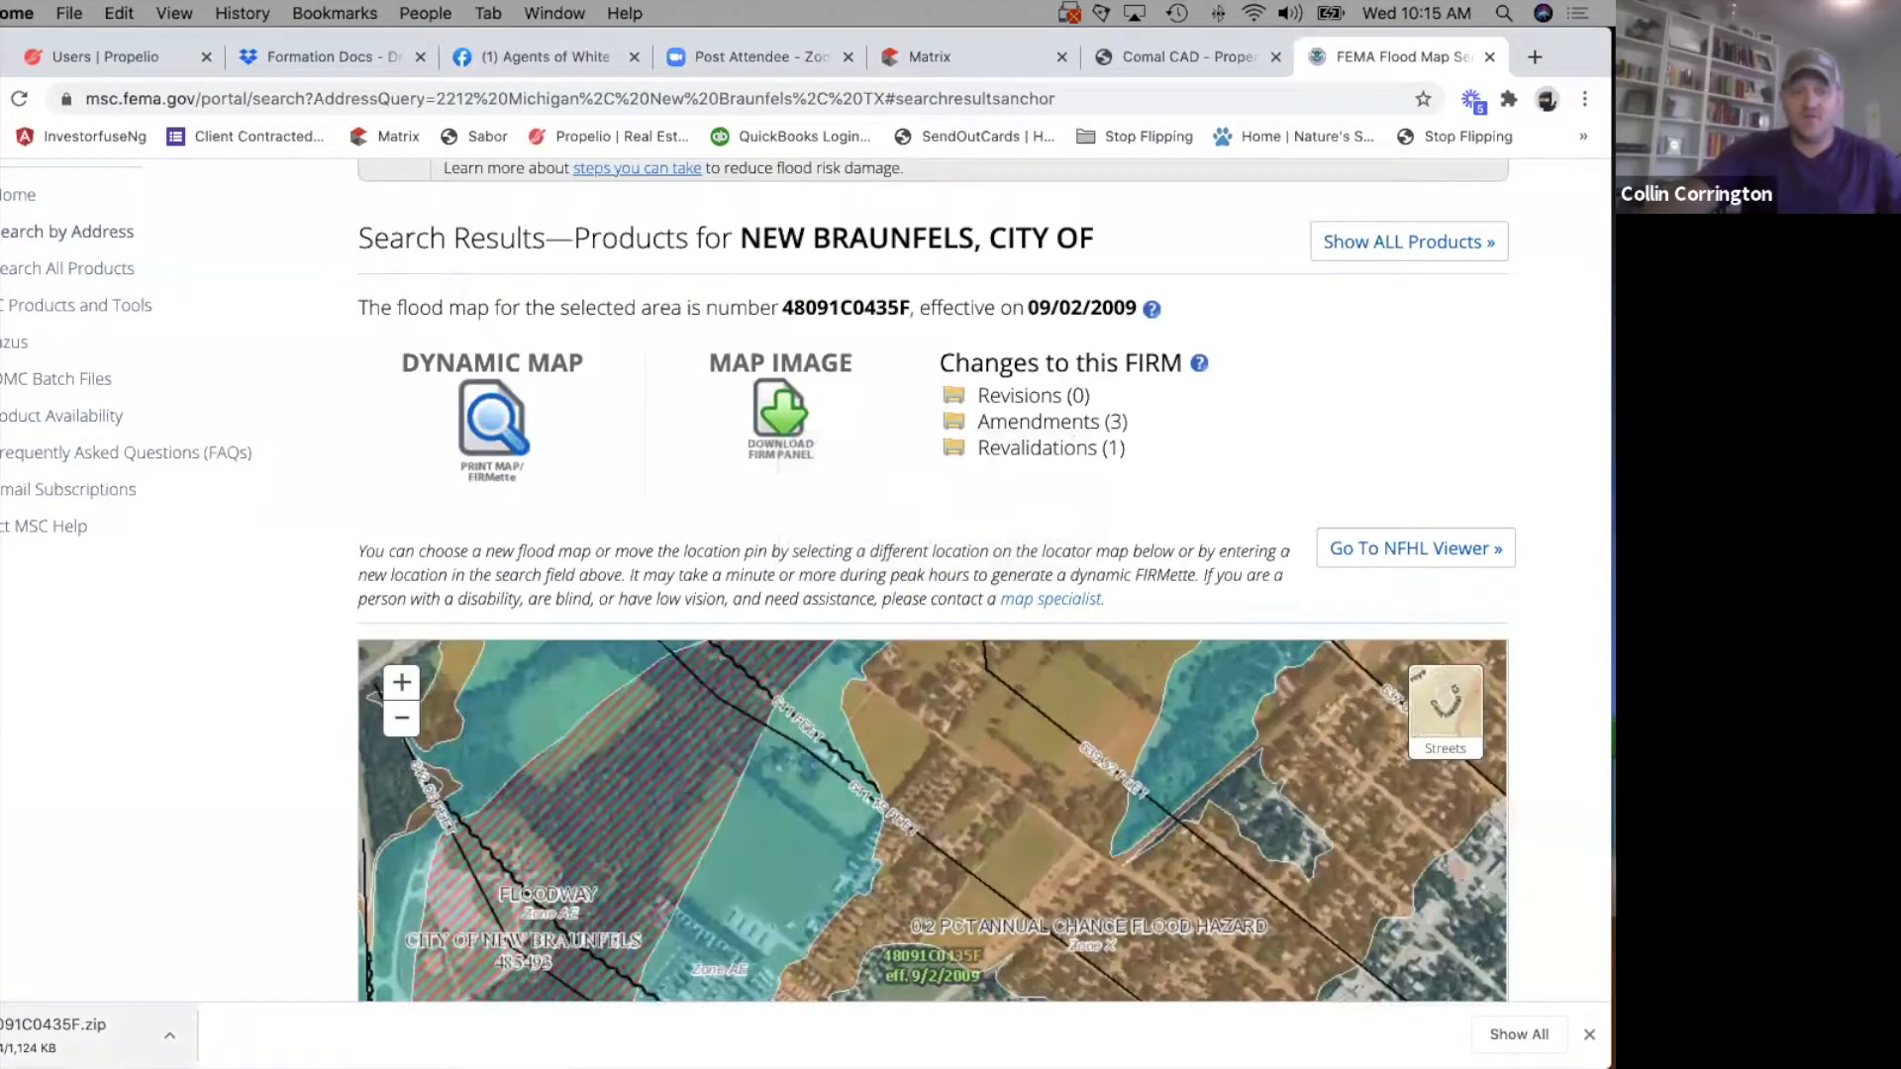
pyautogui.click(44, 1038)
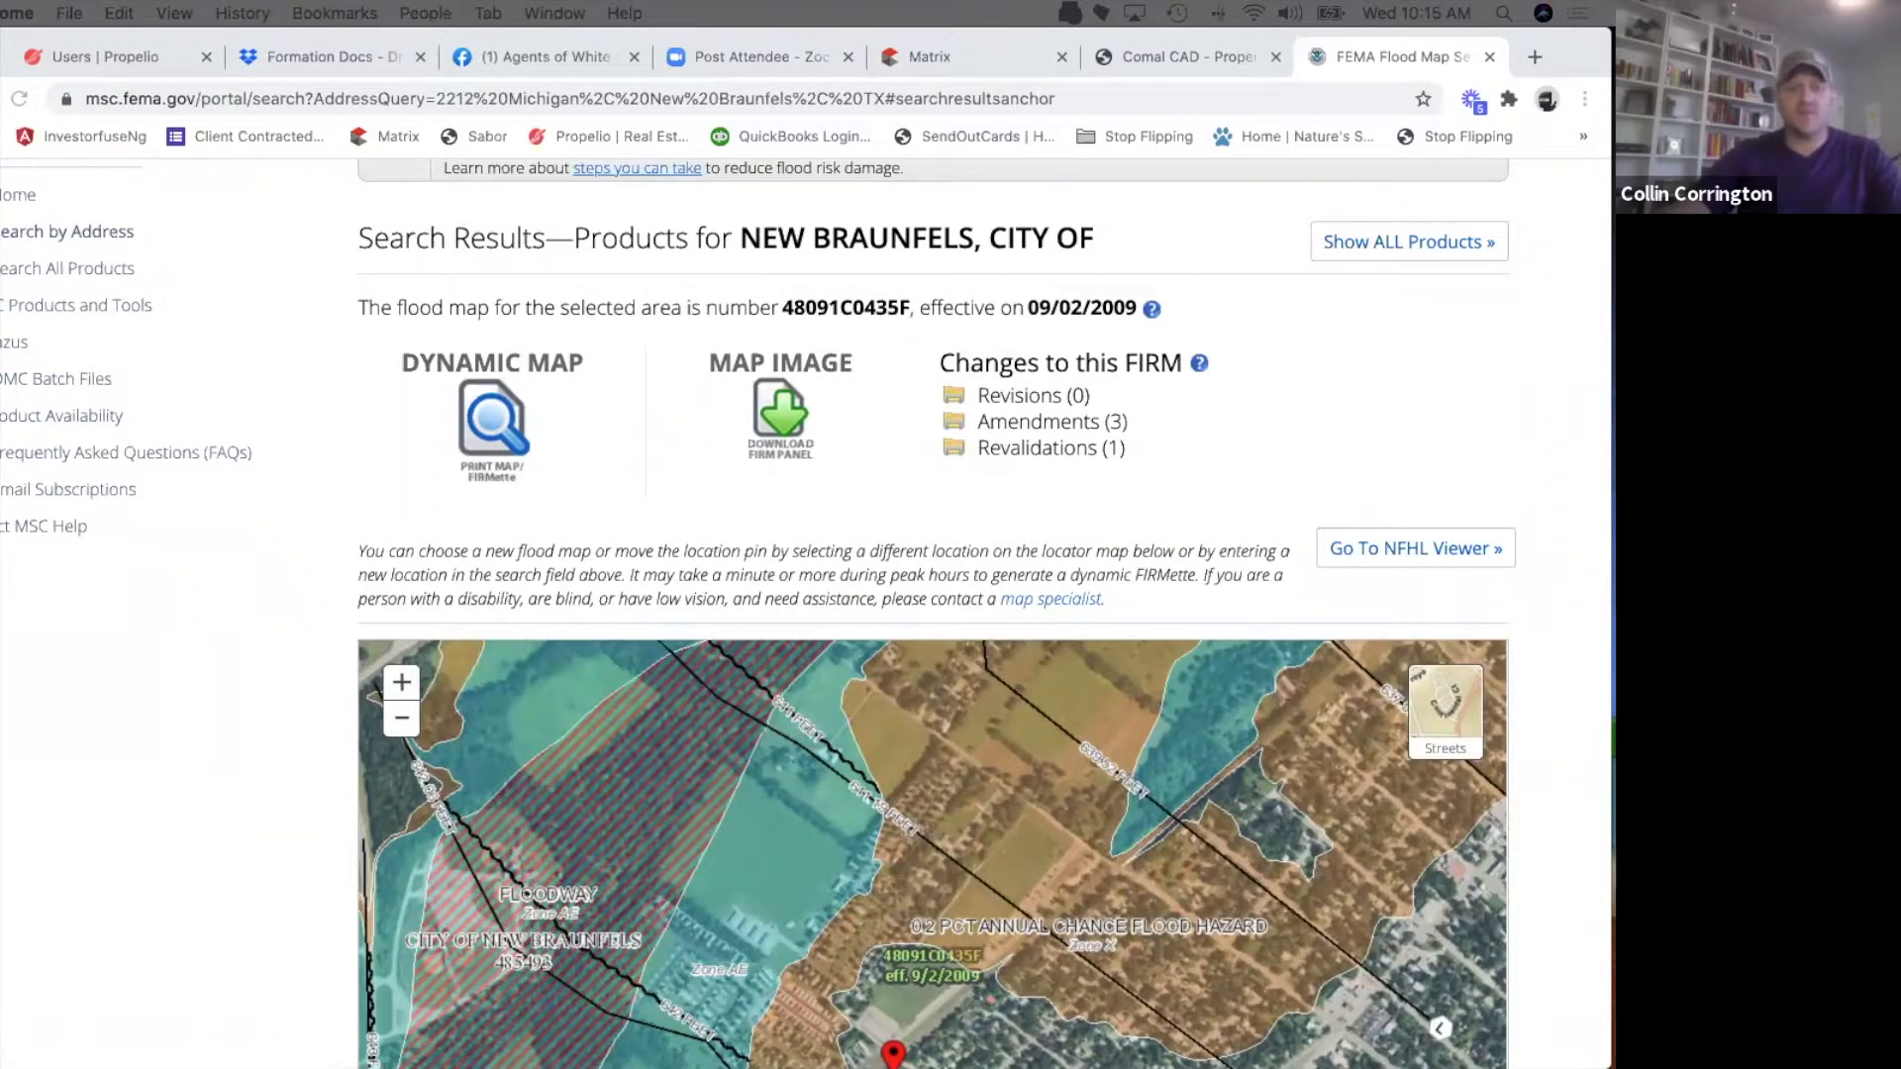
pyautogui.moveTo(0, 753); pyautogui.dragTo(362, 46)
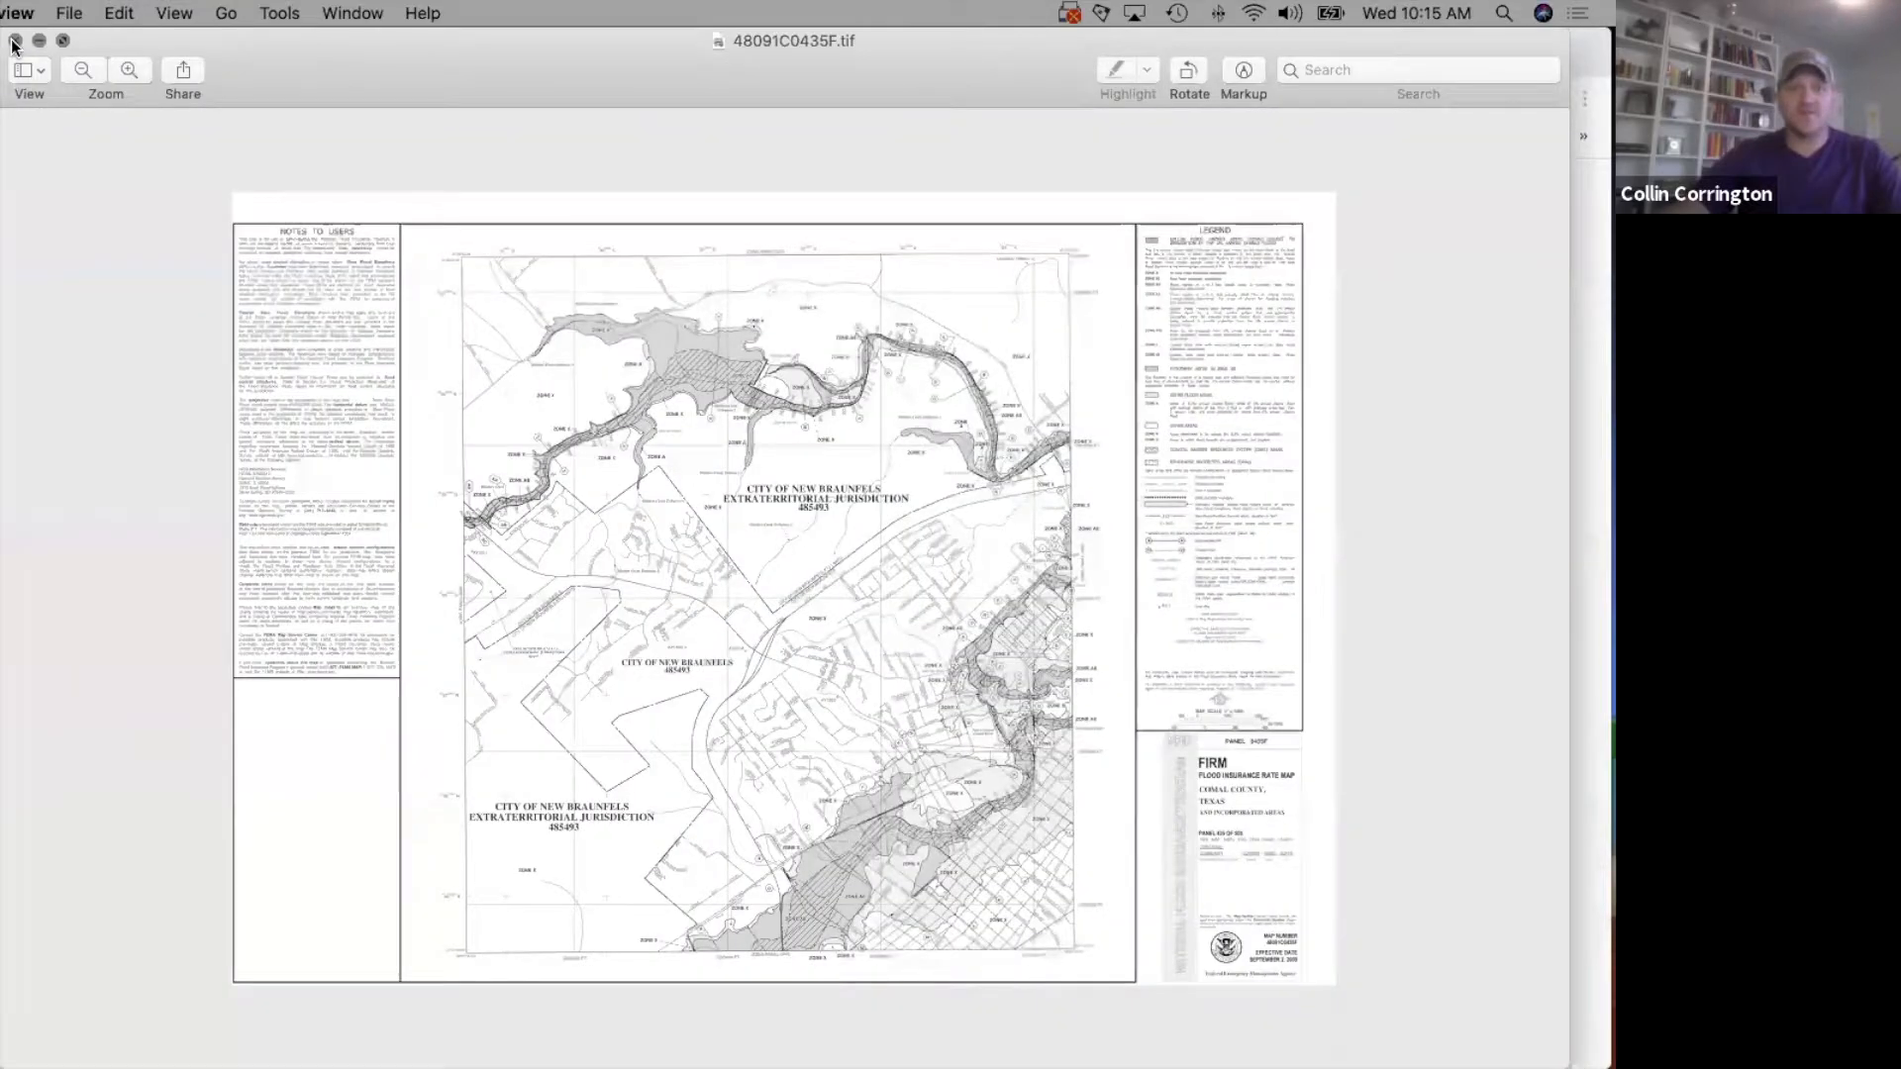
pyautogui.click(15, 43)
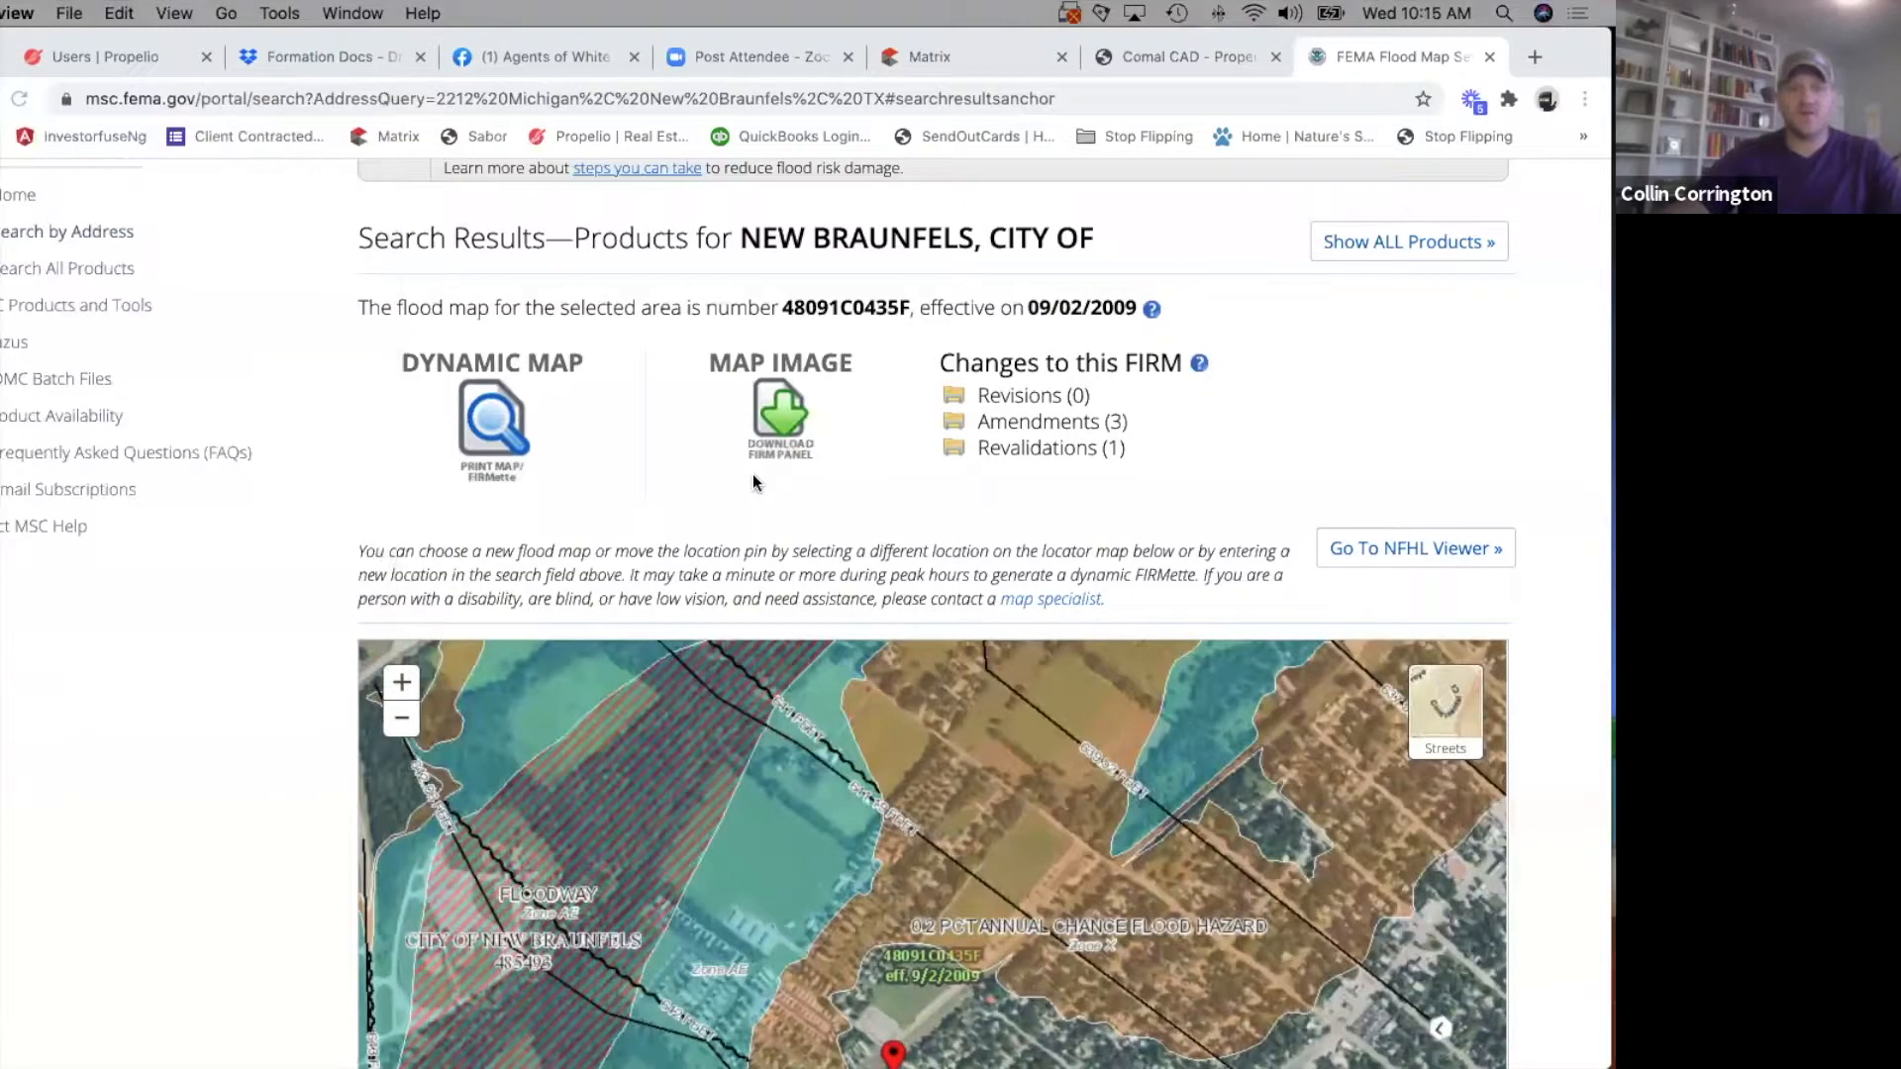
# Generate the dynamic FIRMette flood map for the property's location.
pyautogui.click(491, 421)
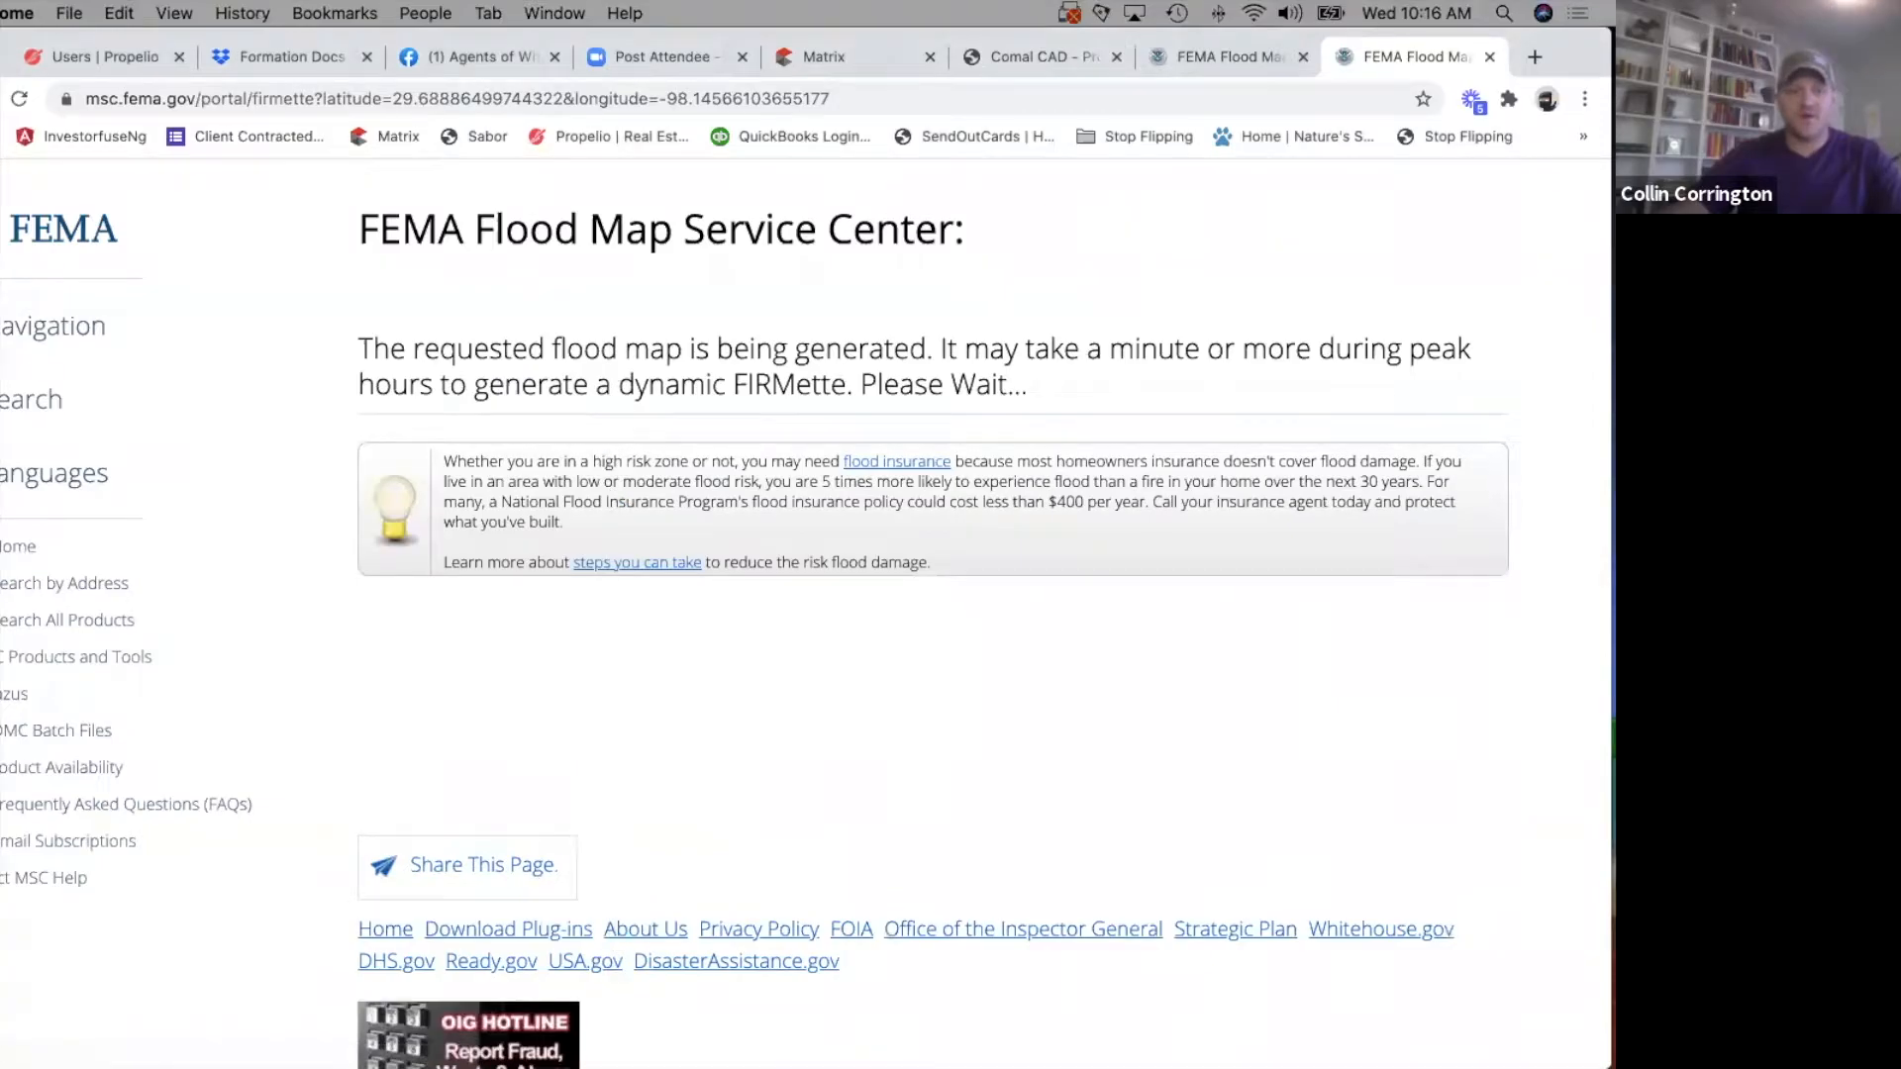
pyautogui.scroll(-2, 608, 436)
pyautogui.scroll(2, 668, 594)
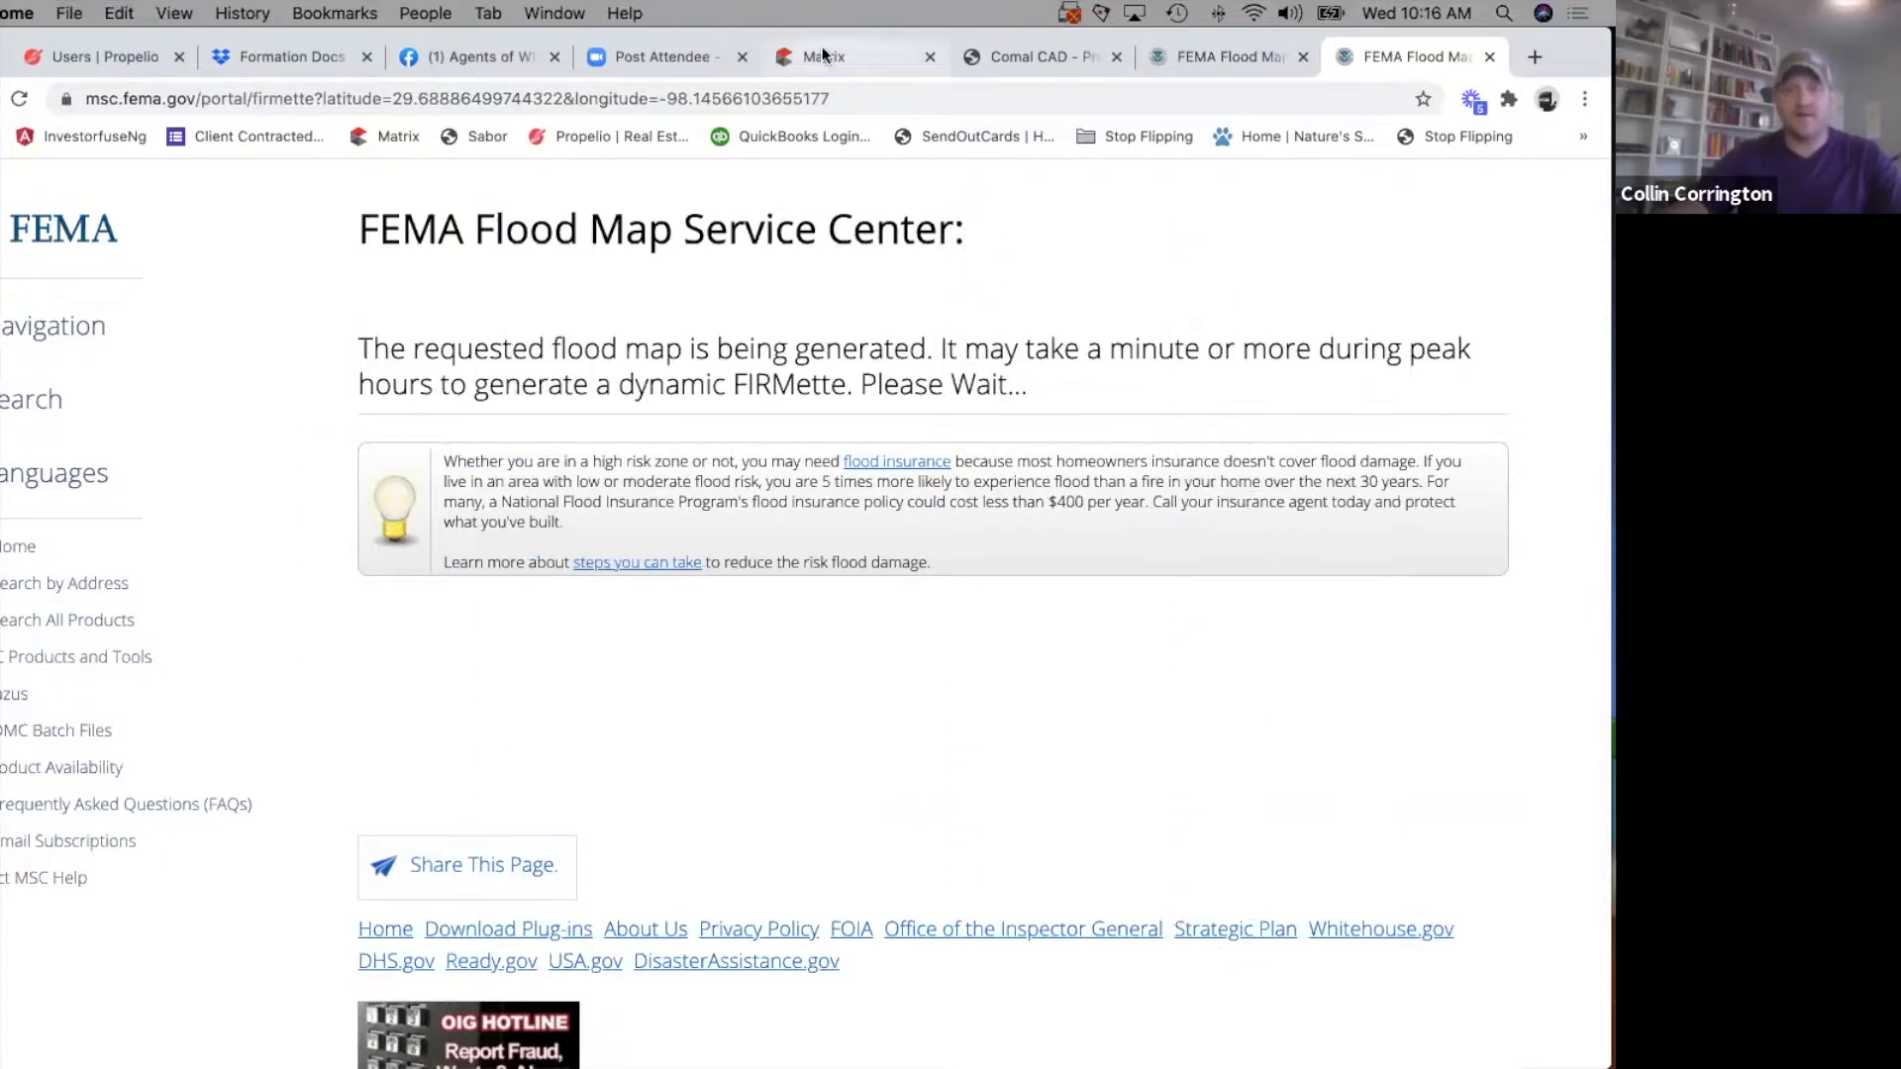
# Return to the Matrix listing form, answer the Flood Plain field, and set Residential Flooded to No.
pyautogui.click(872, 56)
pyautogui.click(29, 675)
pyautogui.click(3, 723)
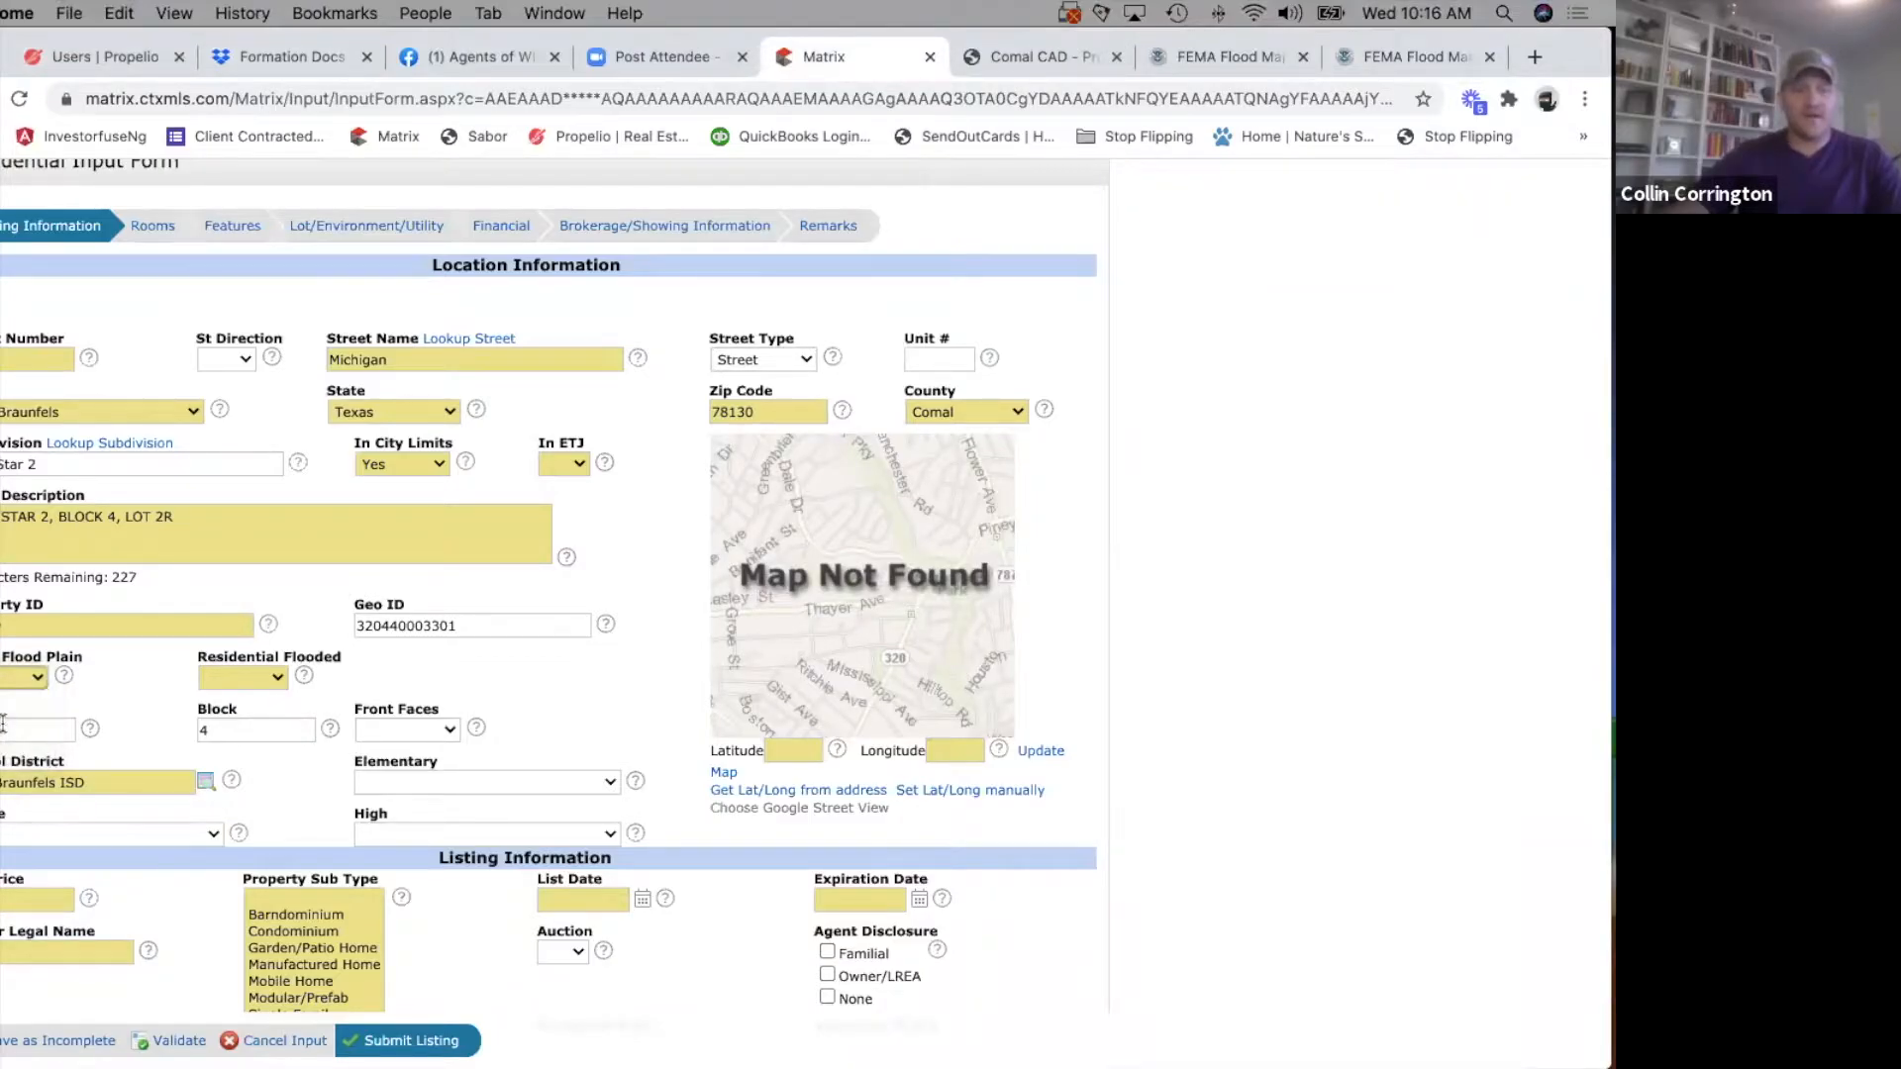
pyautogui.click(259, 676)
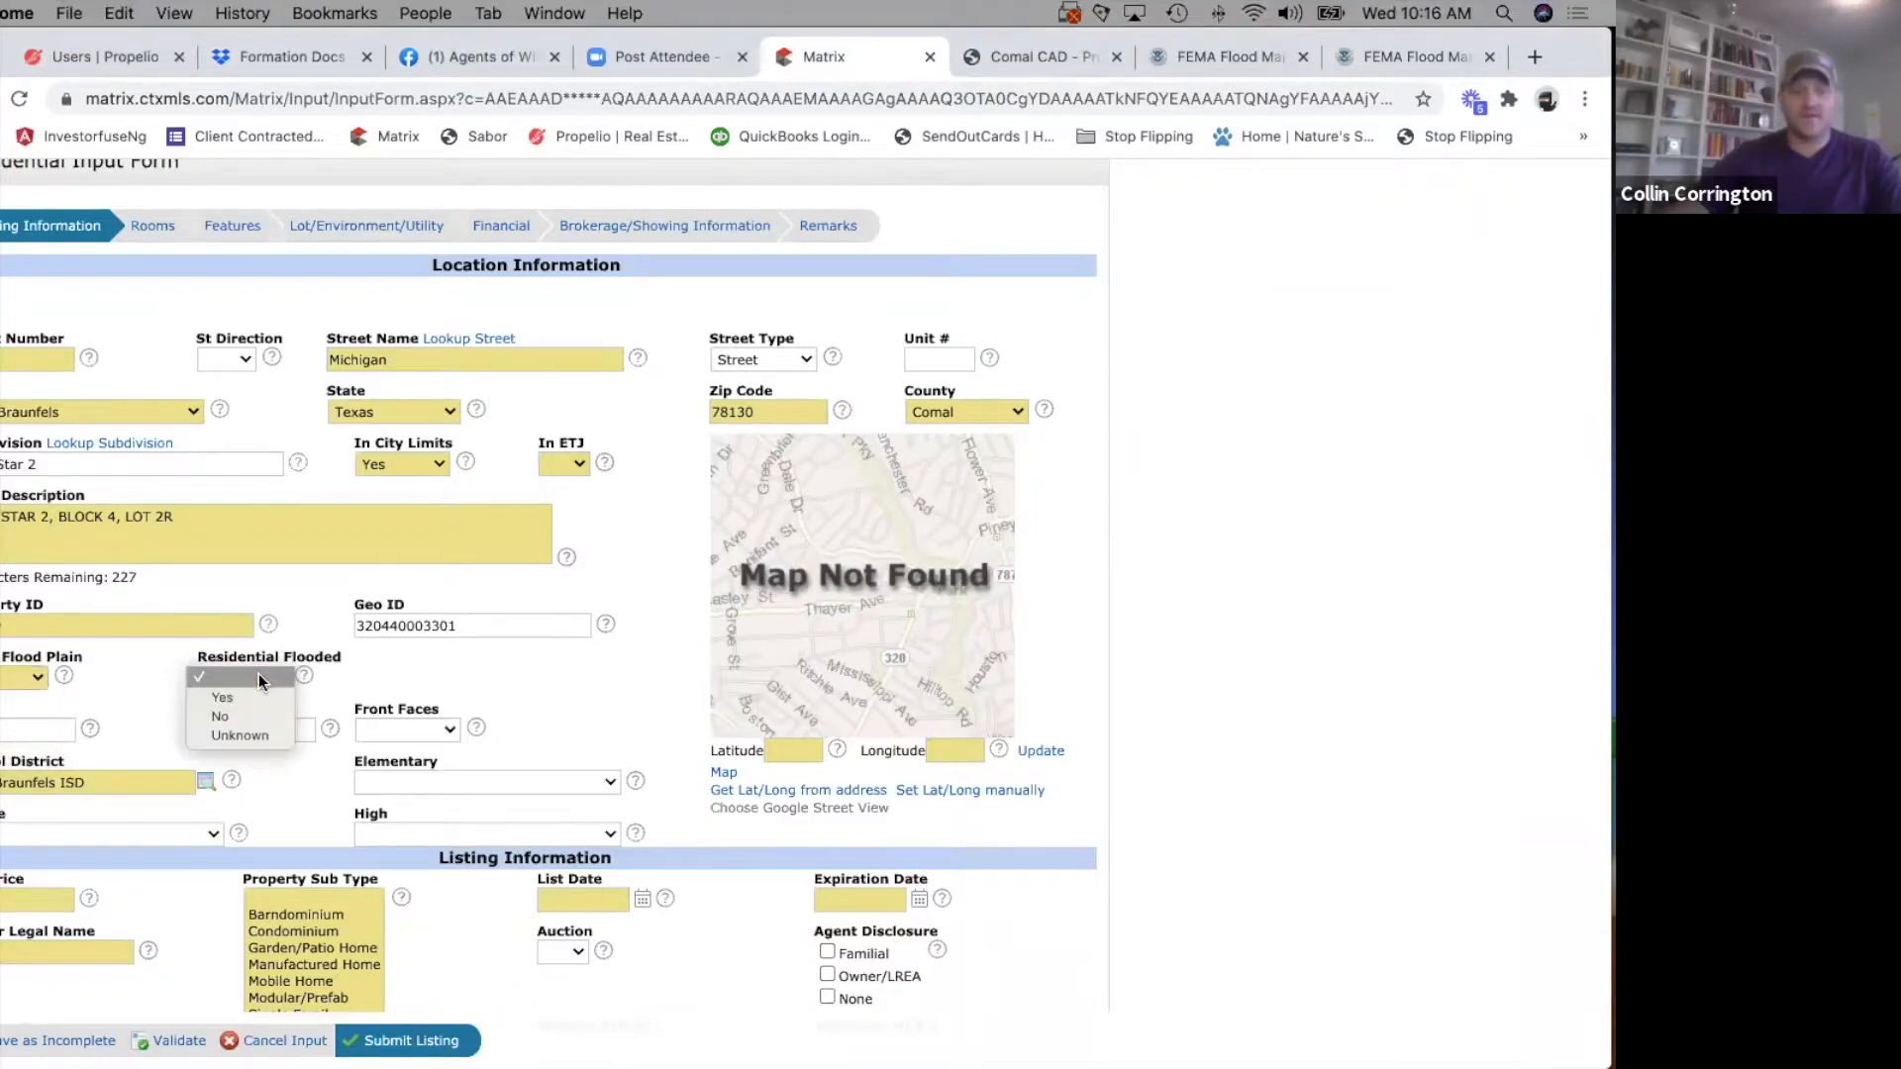
pyautogui.click(213, 718)
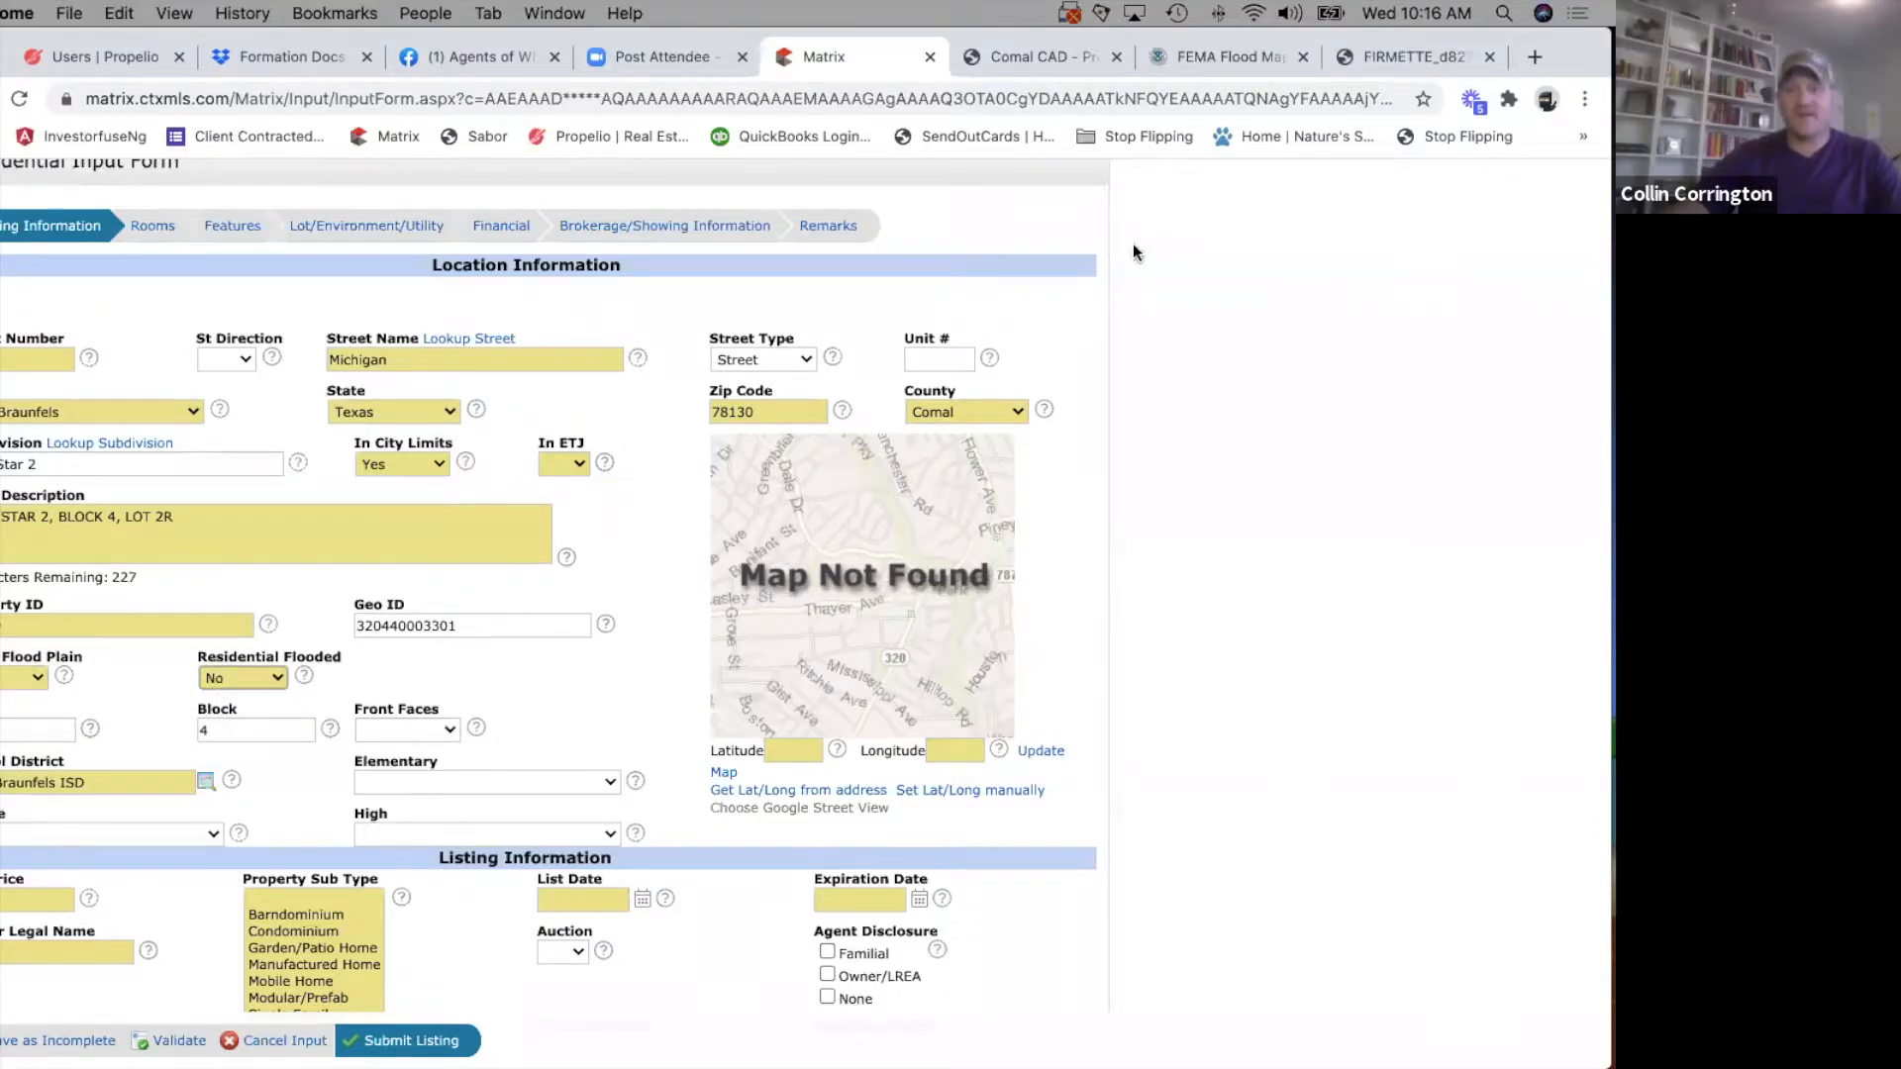
# Open Google Maps in place of the Comal CAD property page.
pyautogui.click(983, 50)
pyautogui.click(781, 101)
pyautogui.write('maps.google.com')
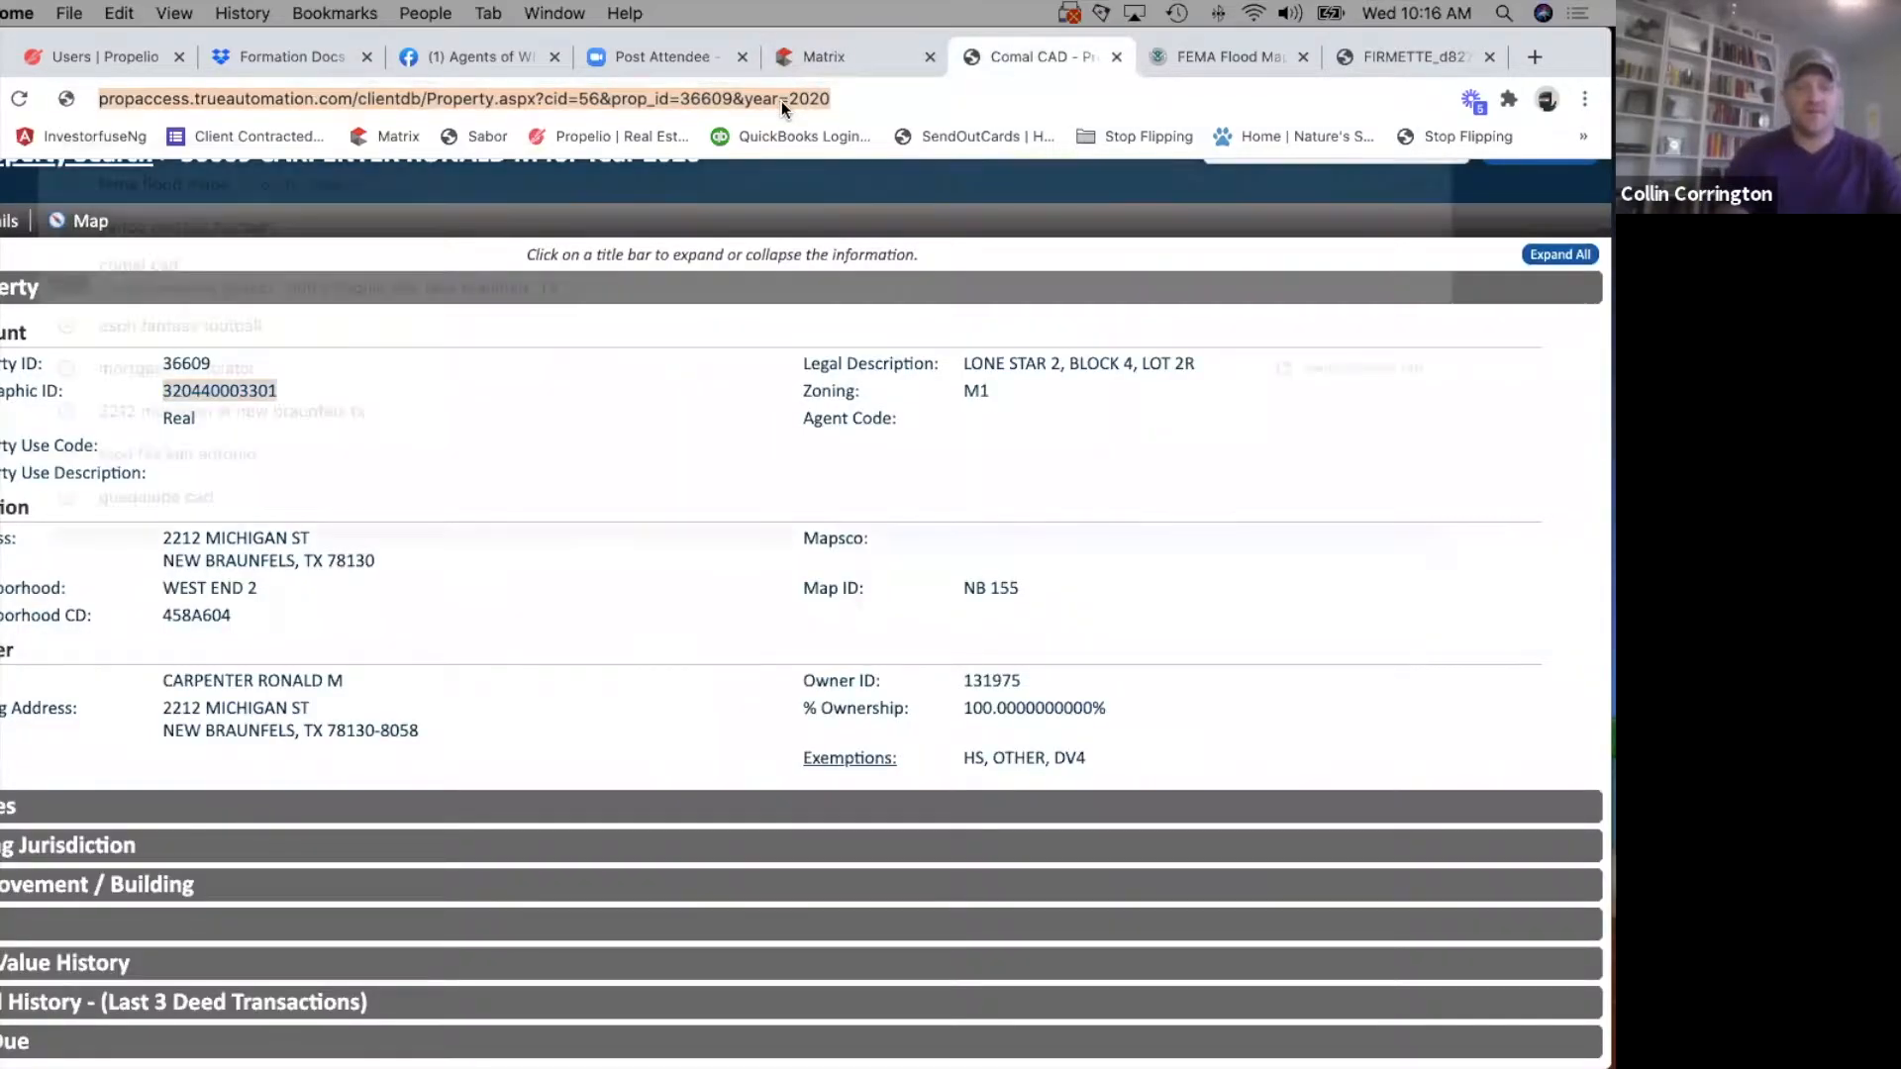
pyautogui.press('Return')
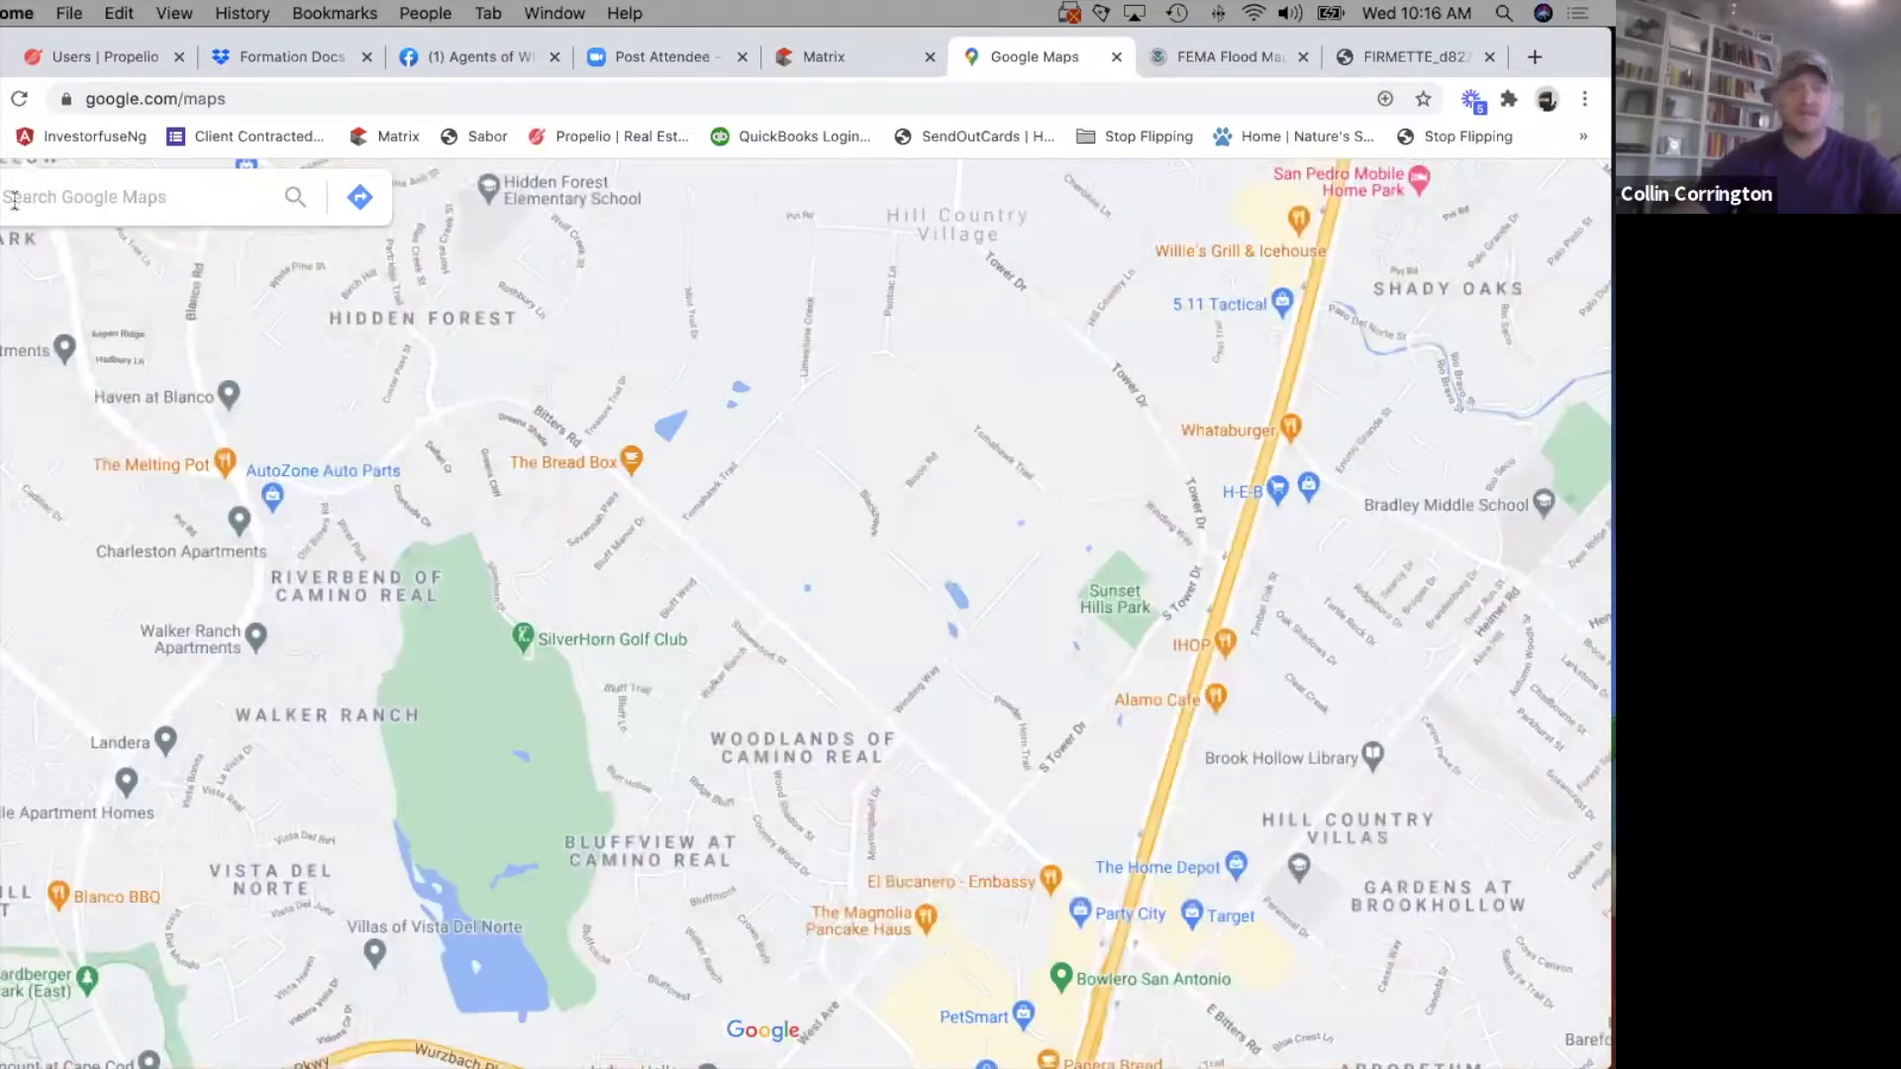
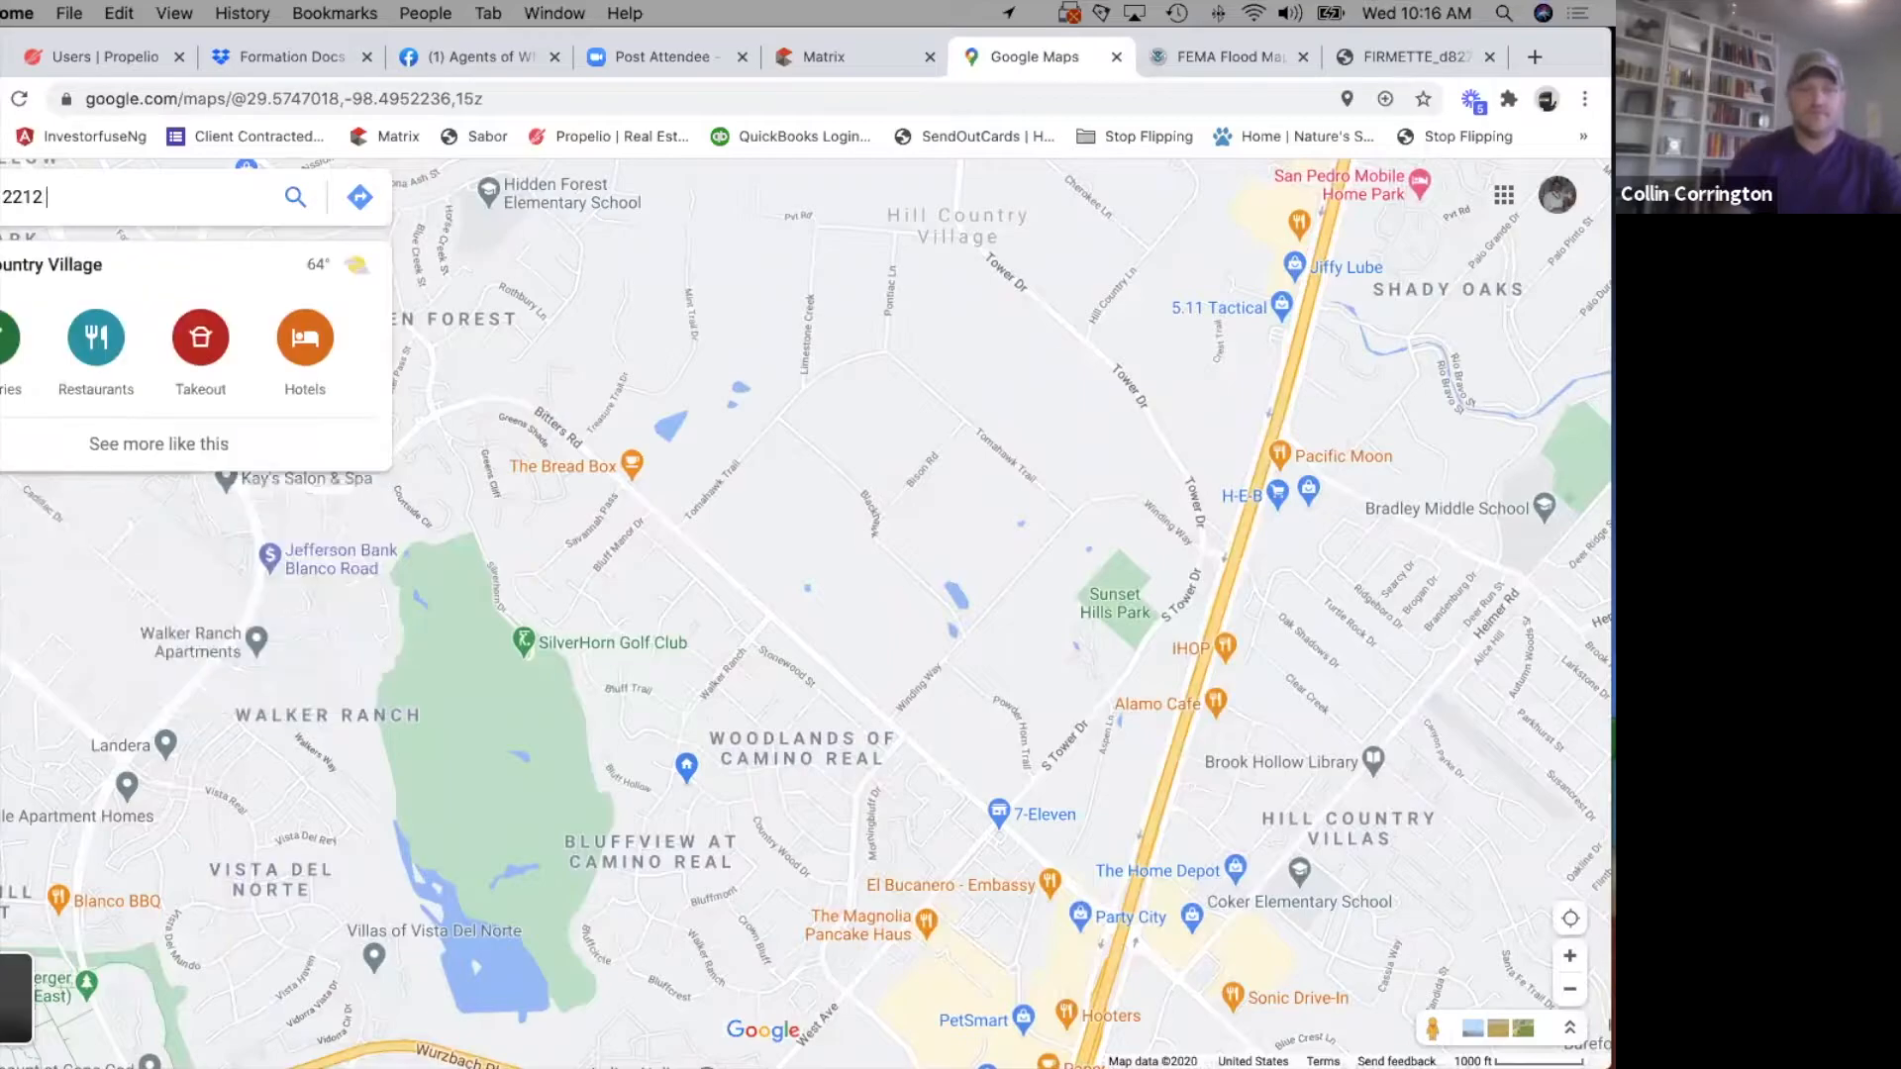
# Search Google Maps for the listing's street address and examine which way the lot faces at street level.
pyautogui.click(135, 256)
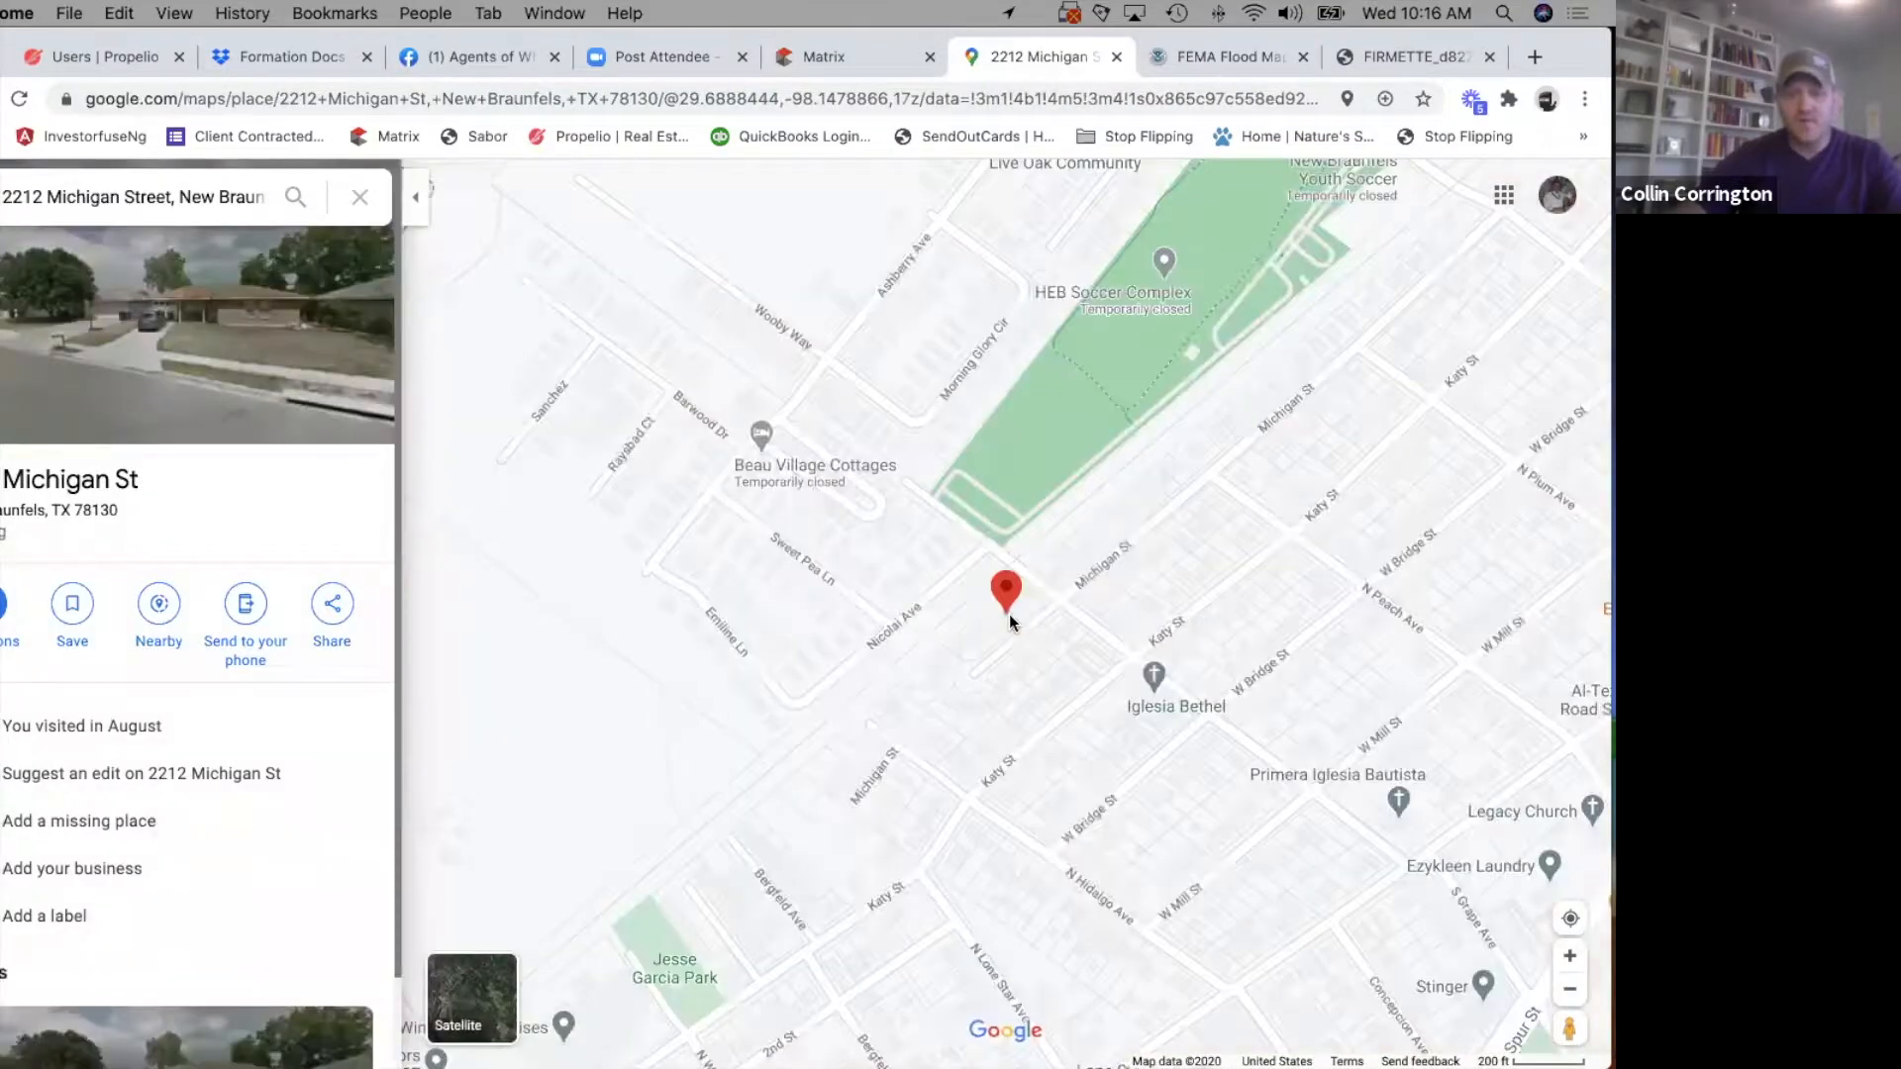
pyautogui.doubleClick(1569, 956)
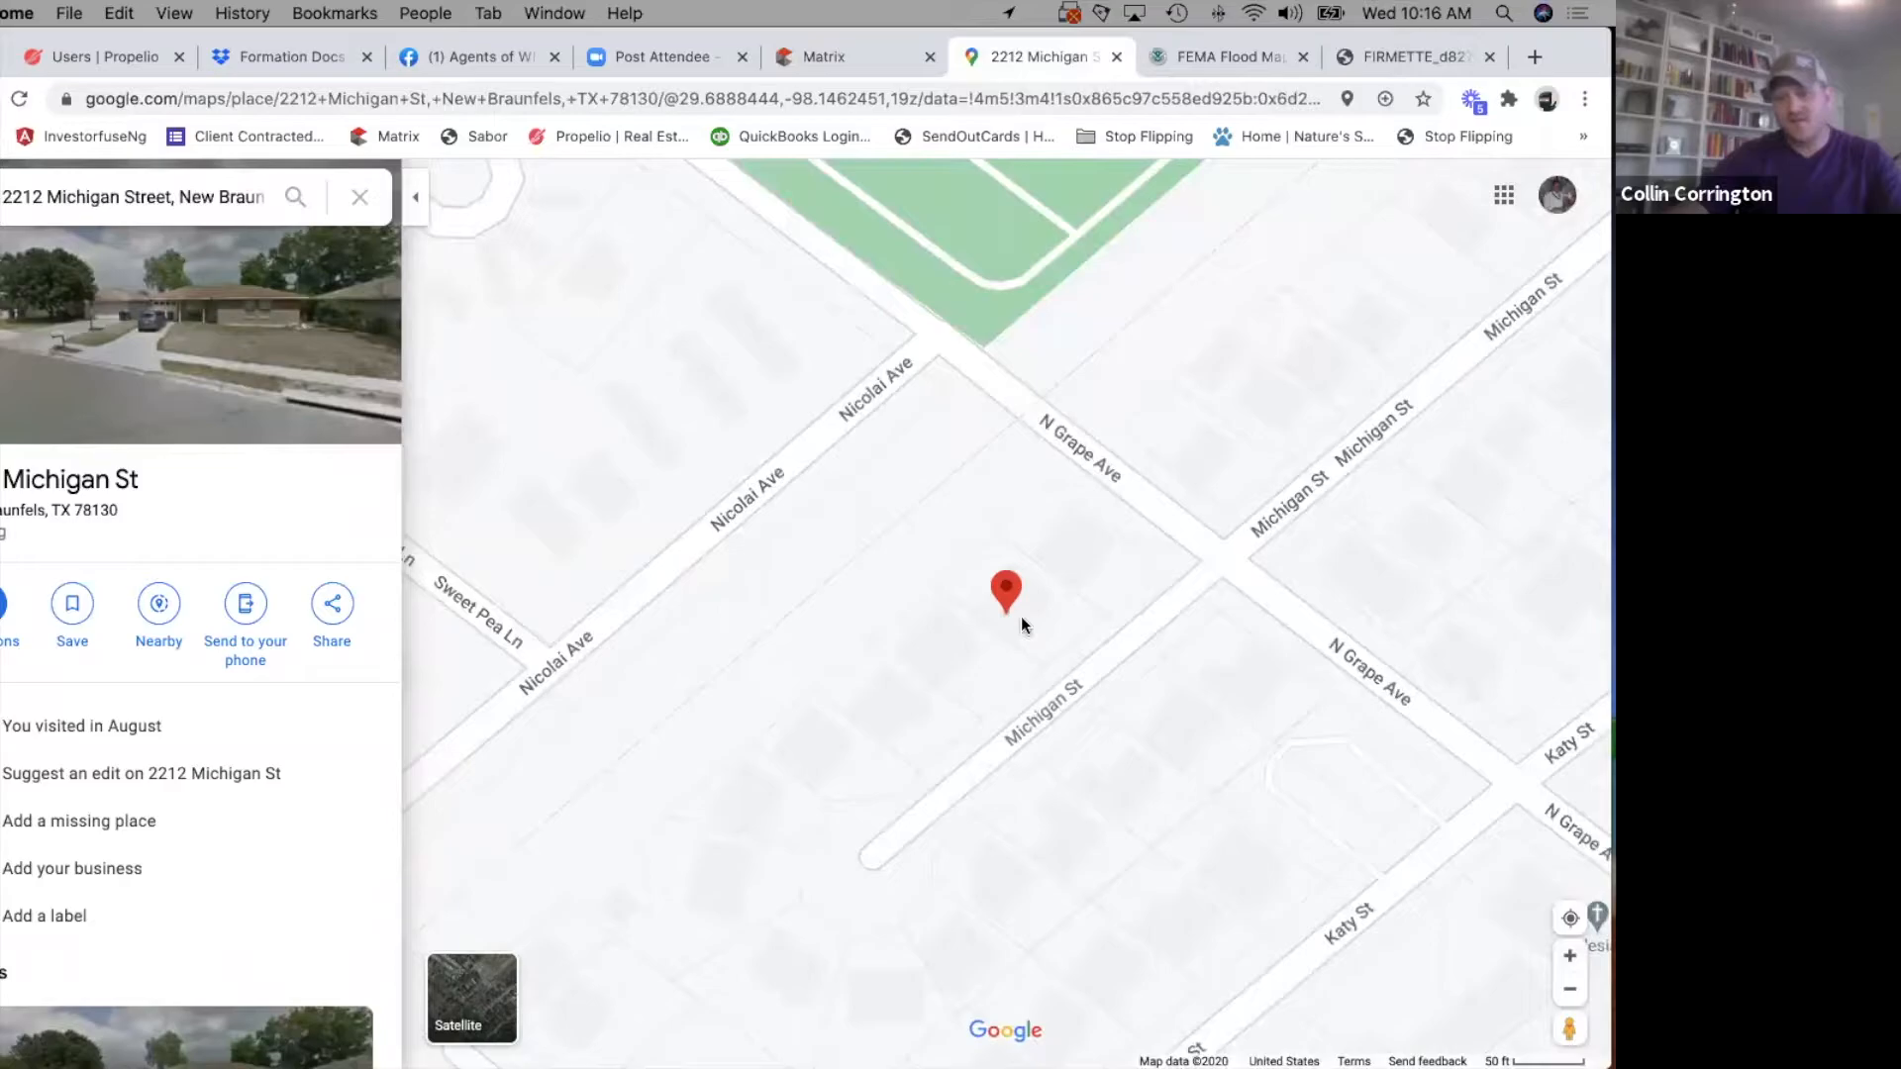
# Return to the Matrix listing form and set Front Faces to South-East.
pyautogui.click(847, 54)
pyautogui.click(975, 59)
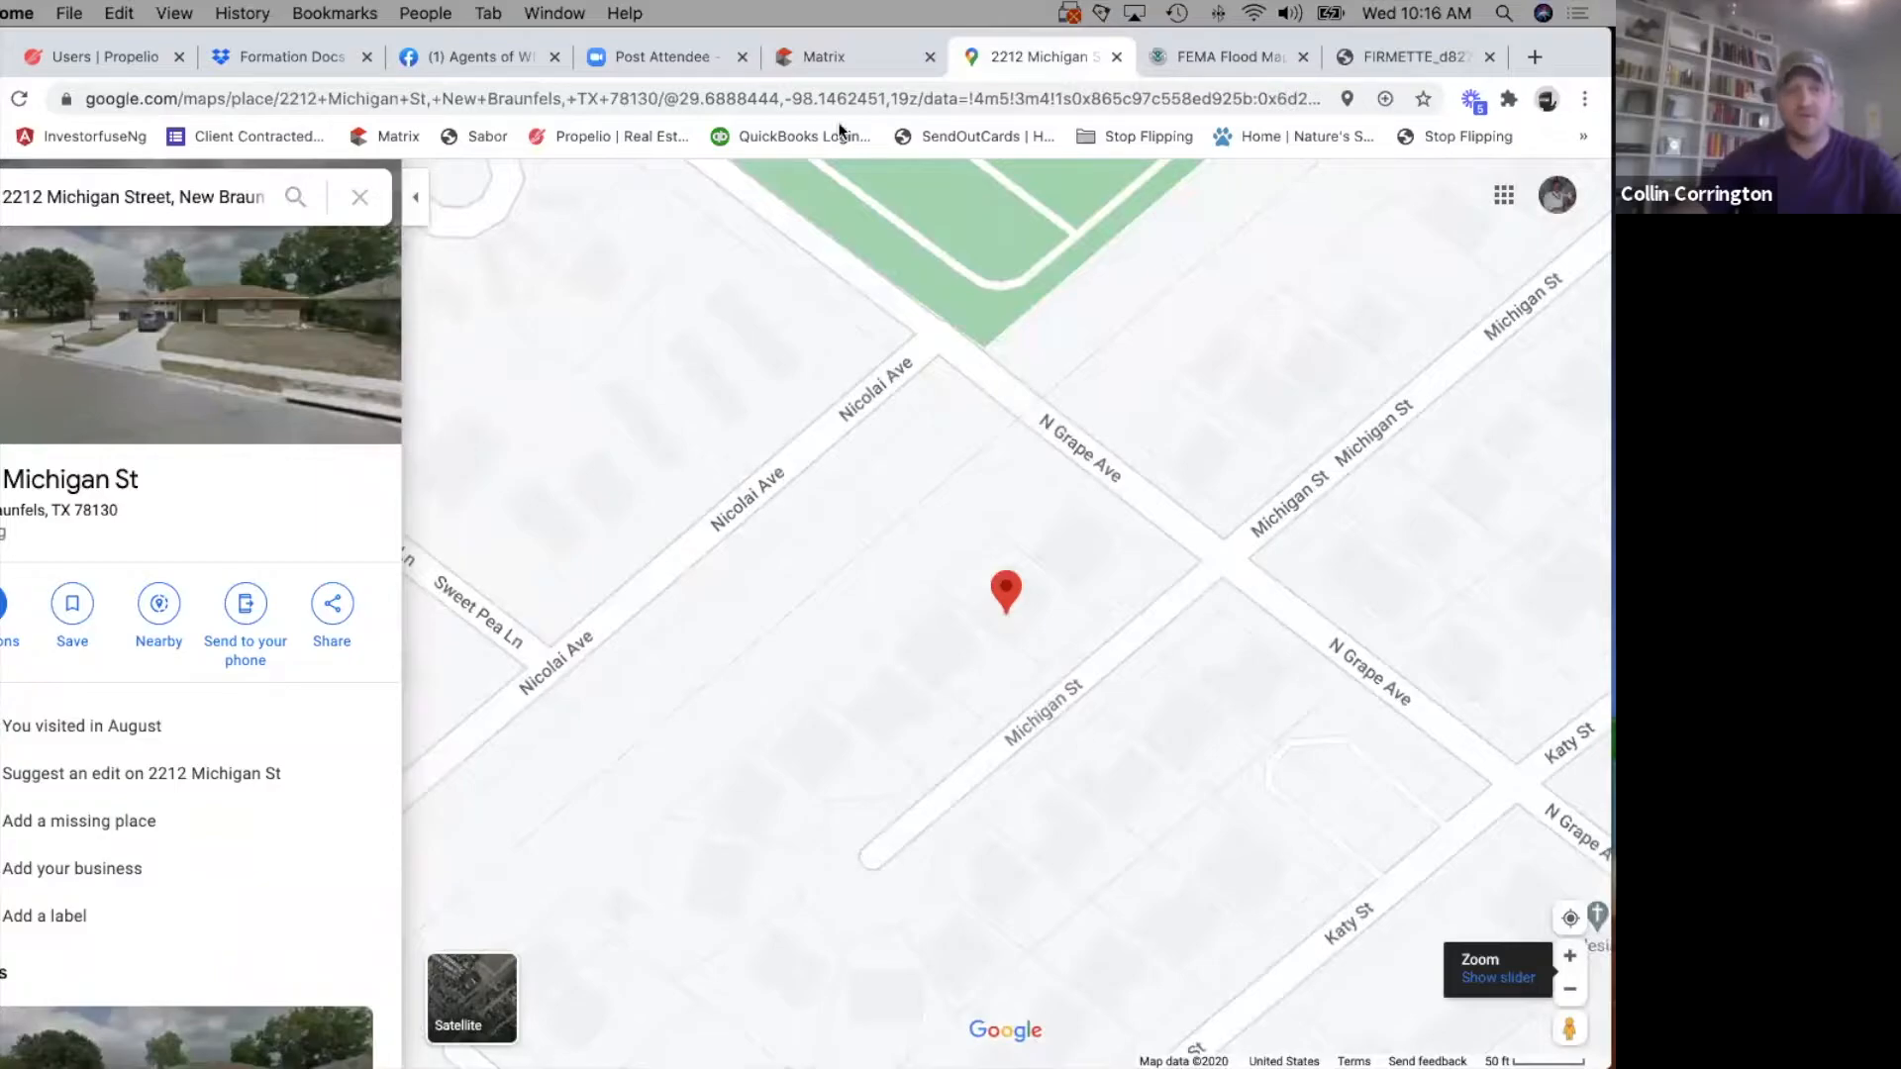
pyautogui.click(845, 63)
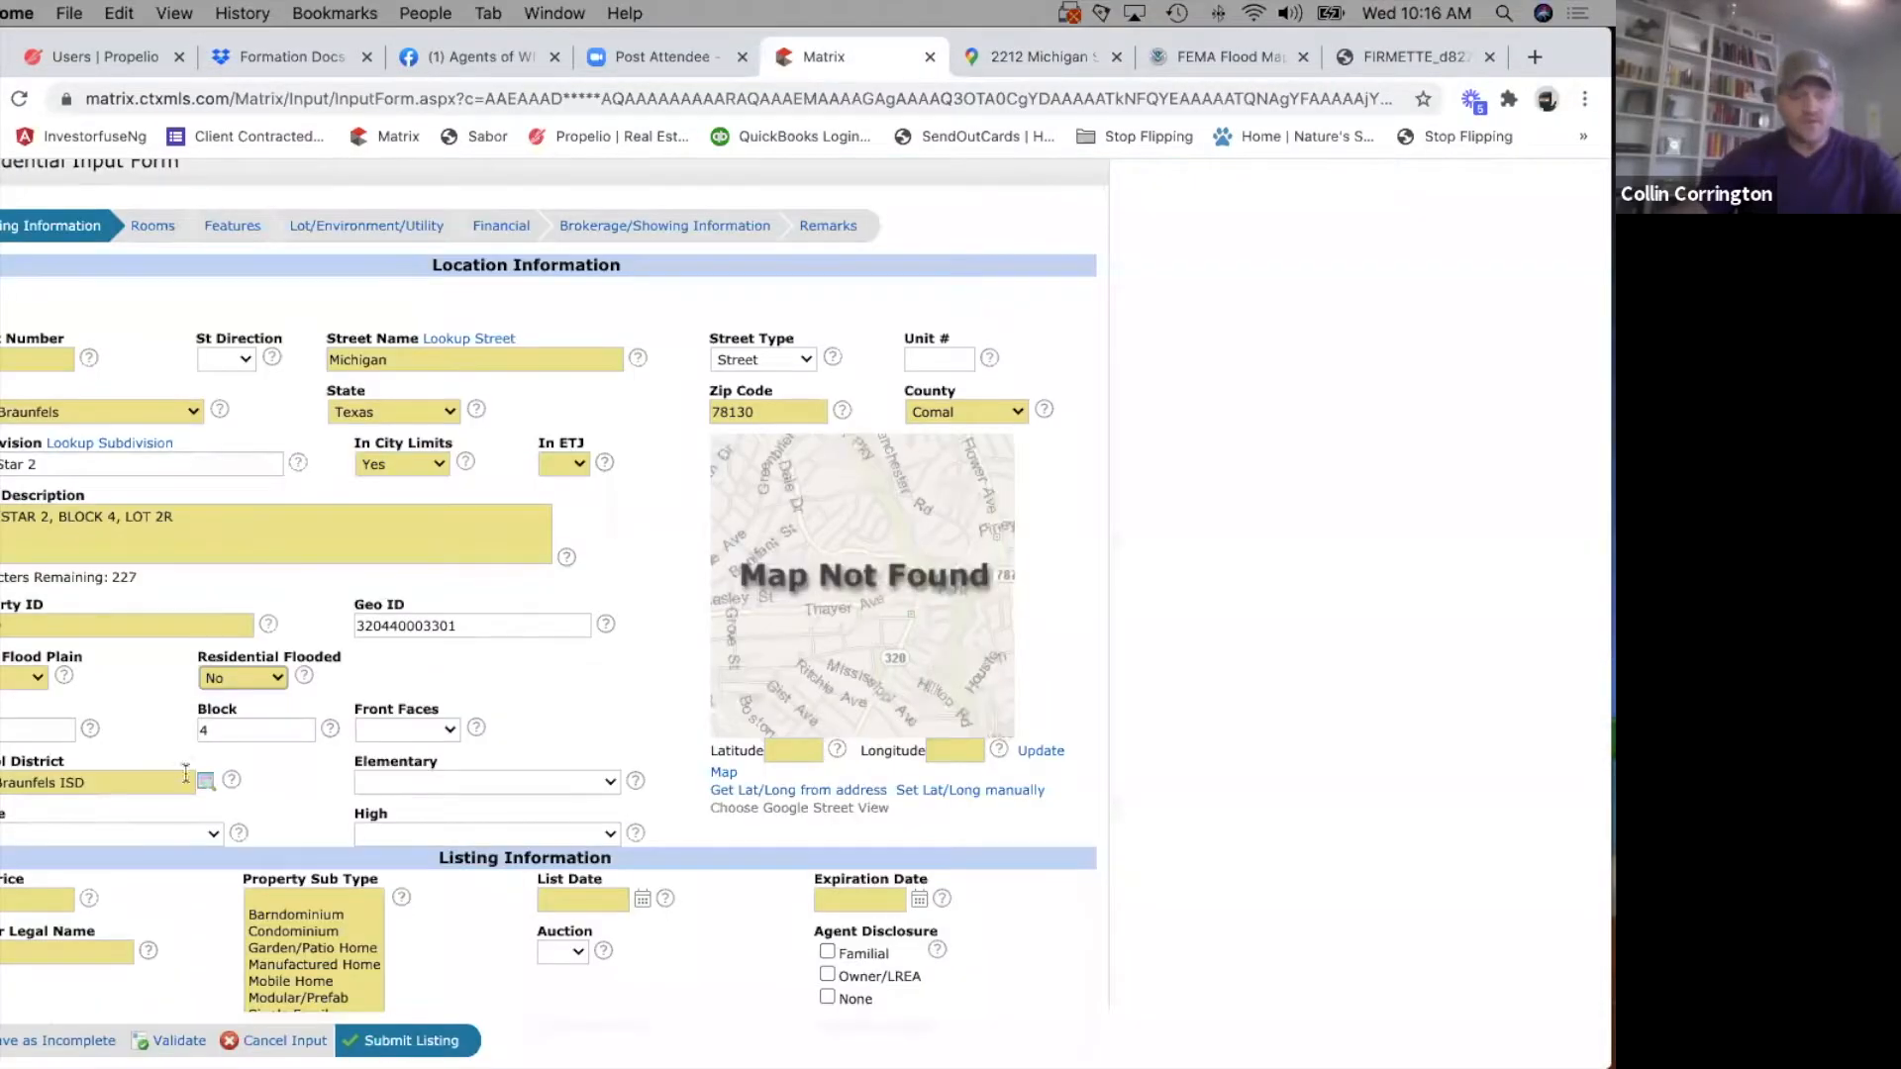
pyautogui.click(451, 729)
pyautogui.click(402, 845)
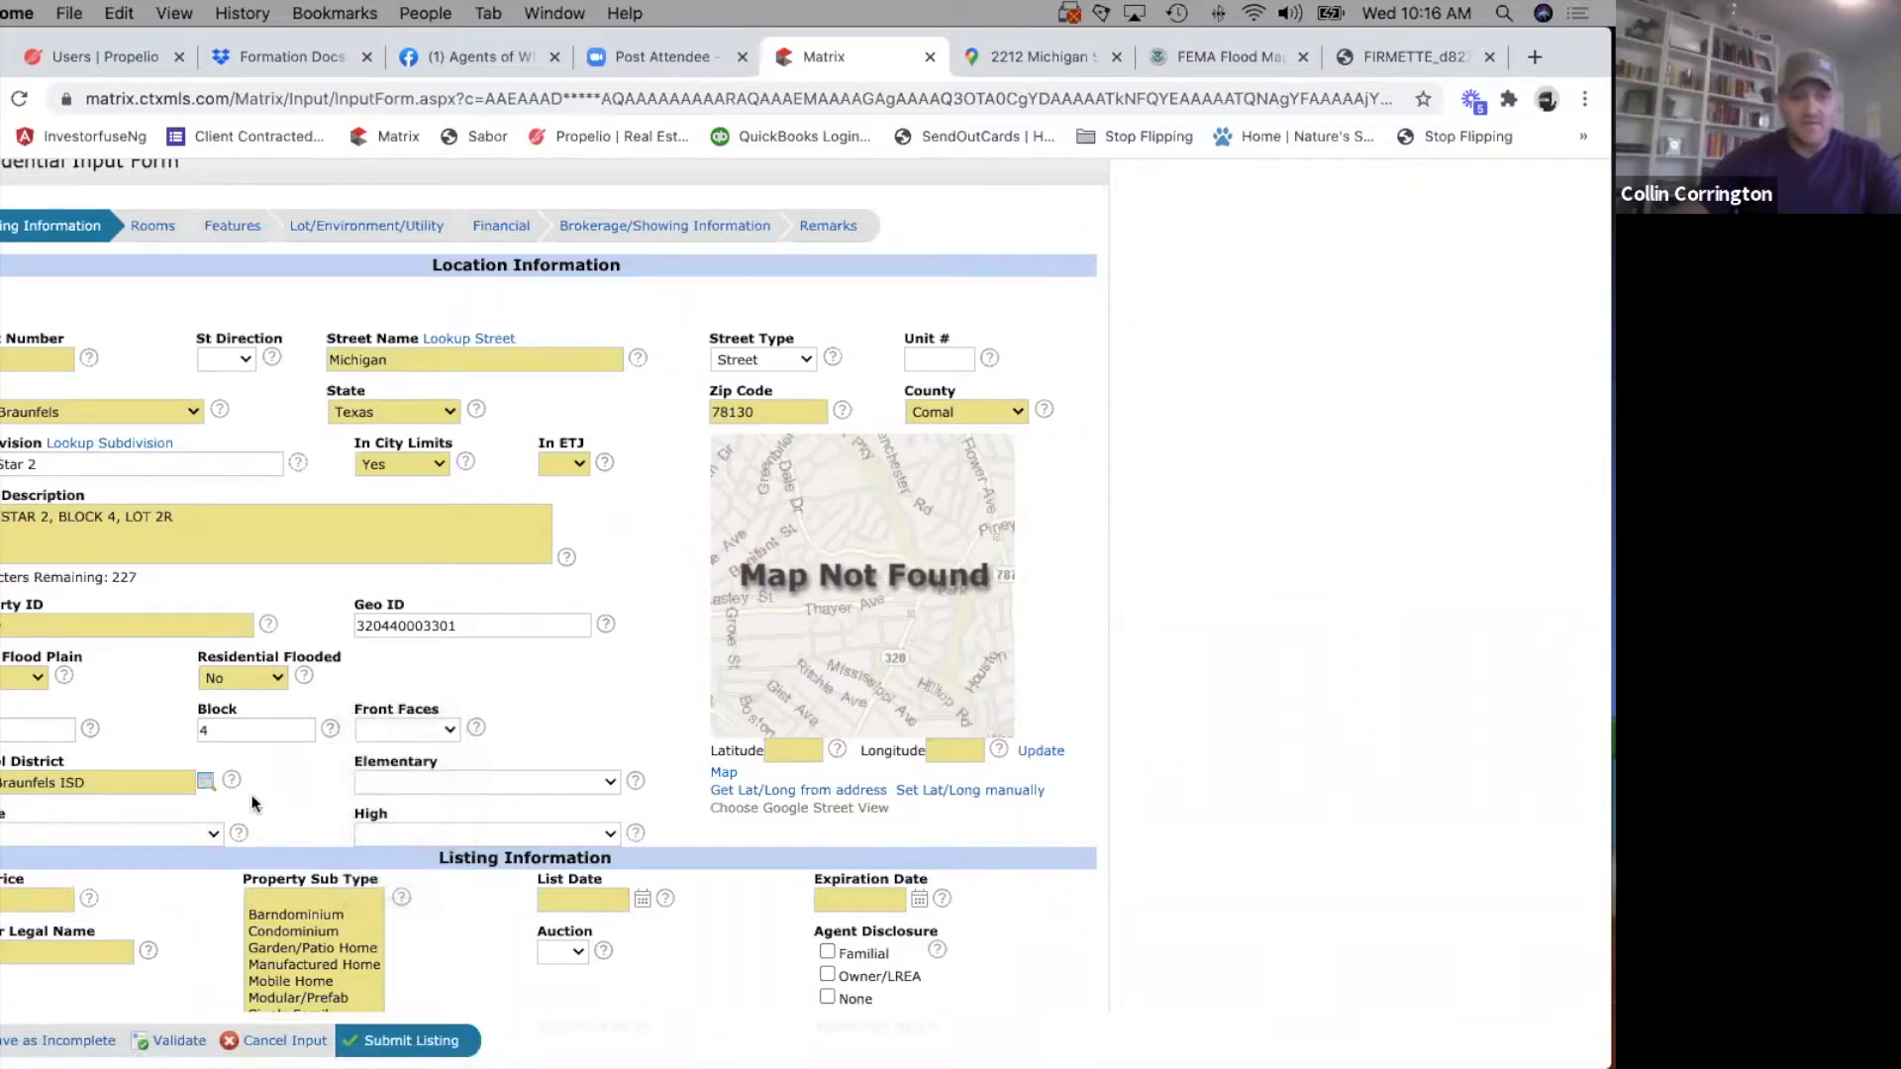
# Search the web for nbisd in a new browser tab and open the New Braunfels ISD website.
pyautogui.scroll(-1, 254, 803)
pyautogui.scroll(-4, 253, 792)
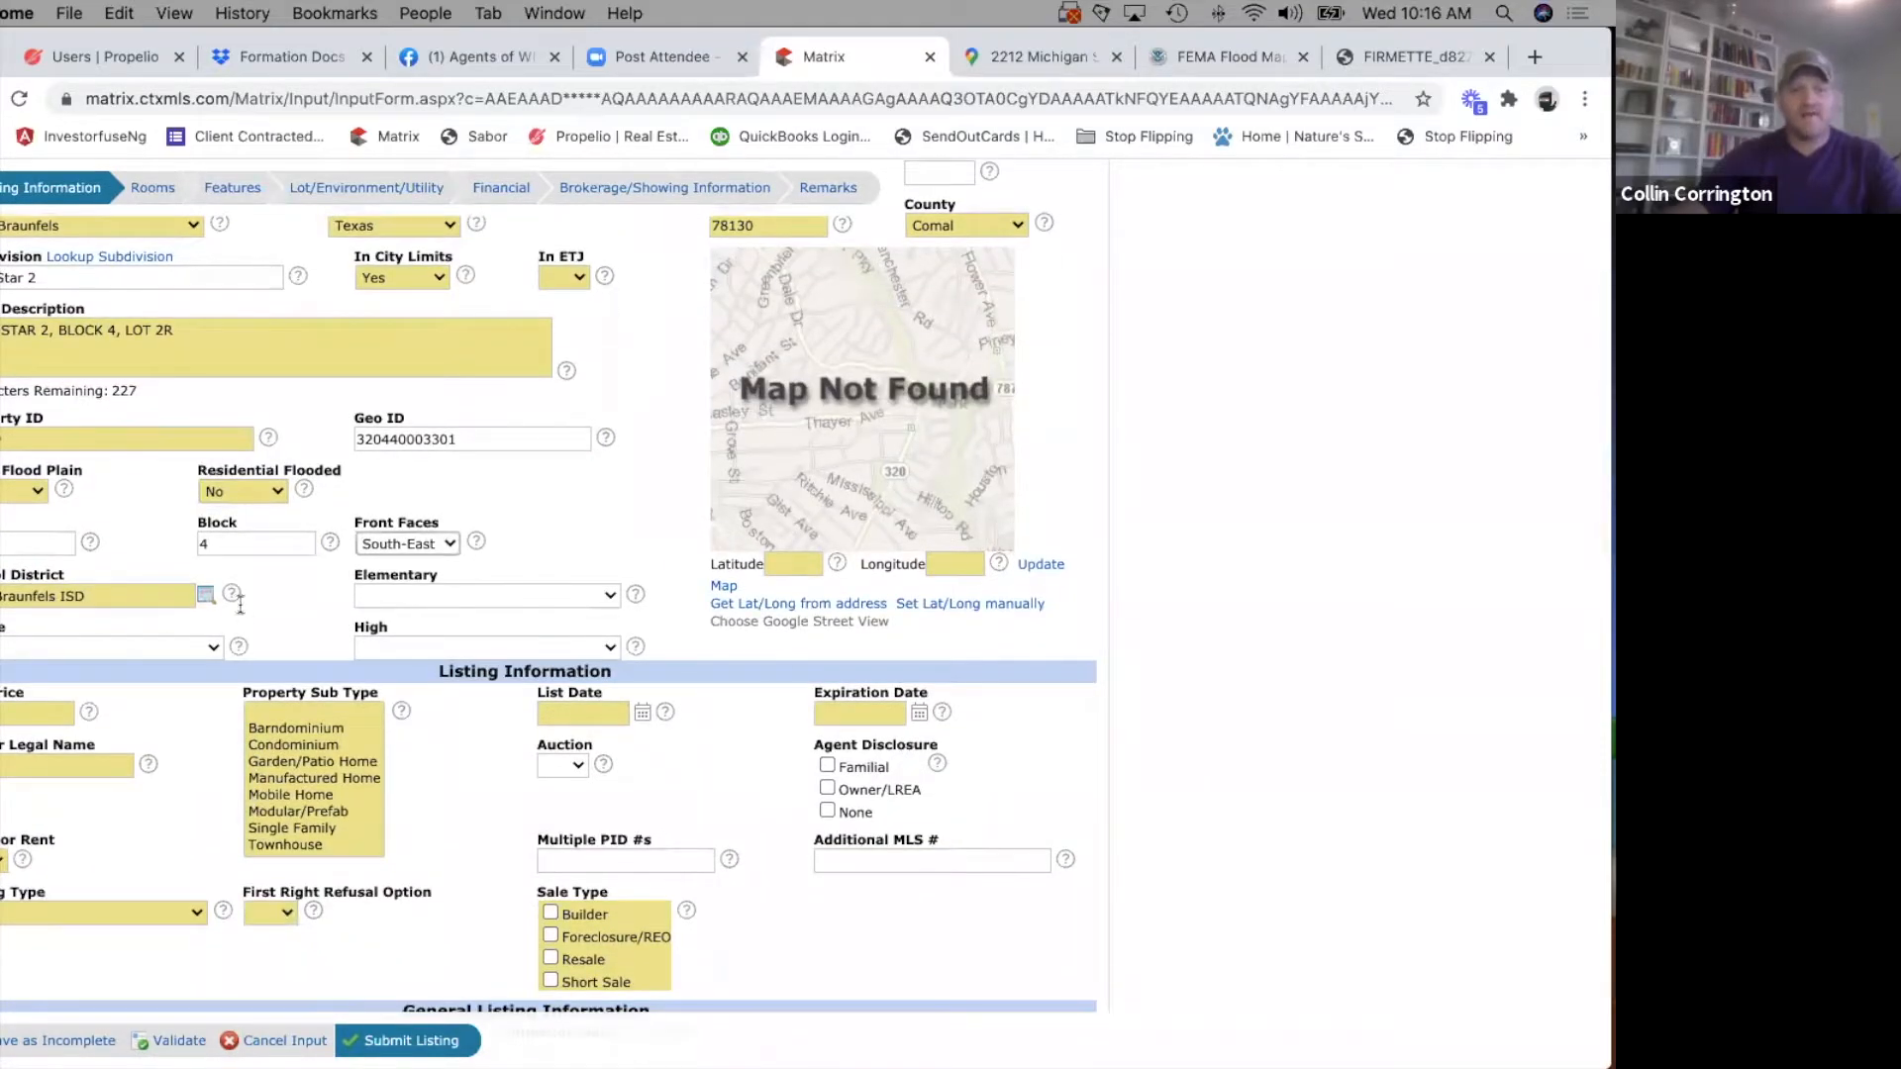
pyautogui.click(1396, 57)
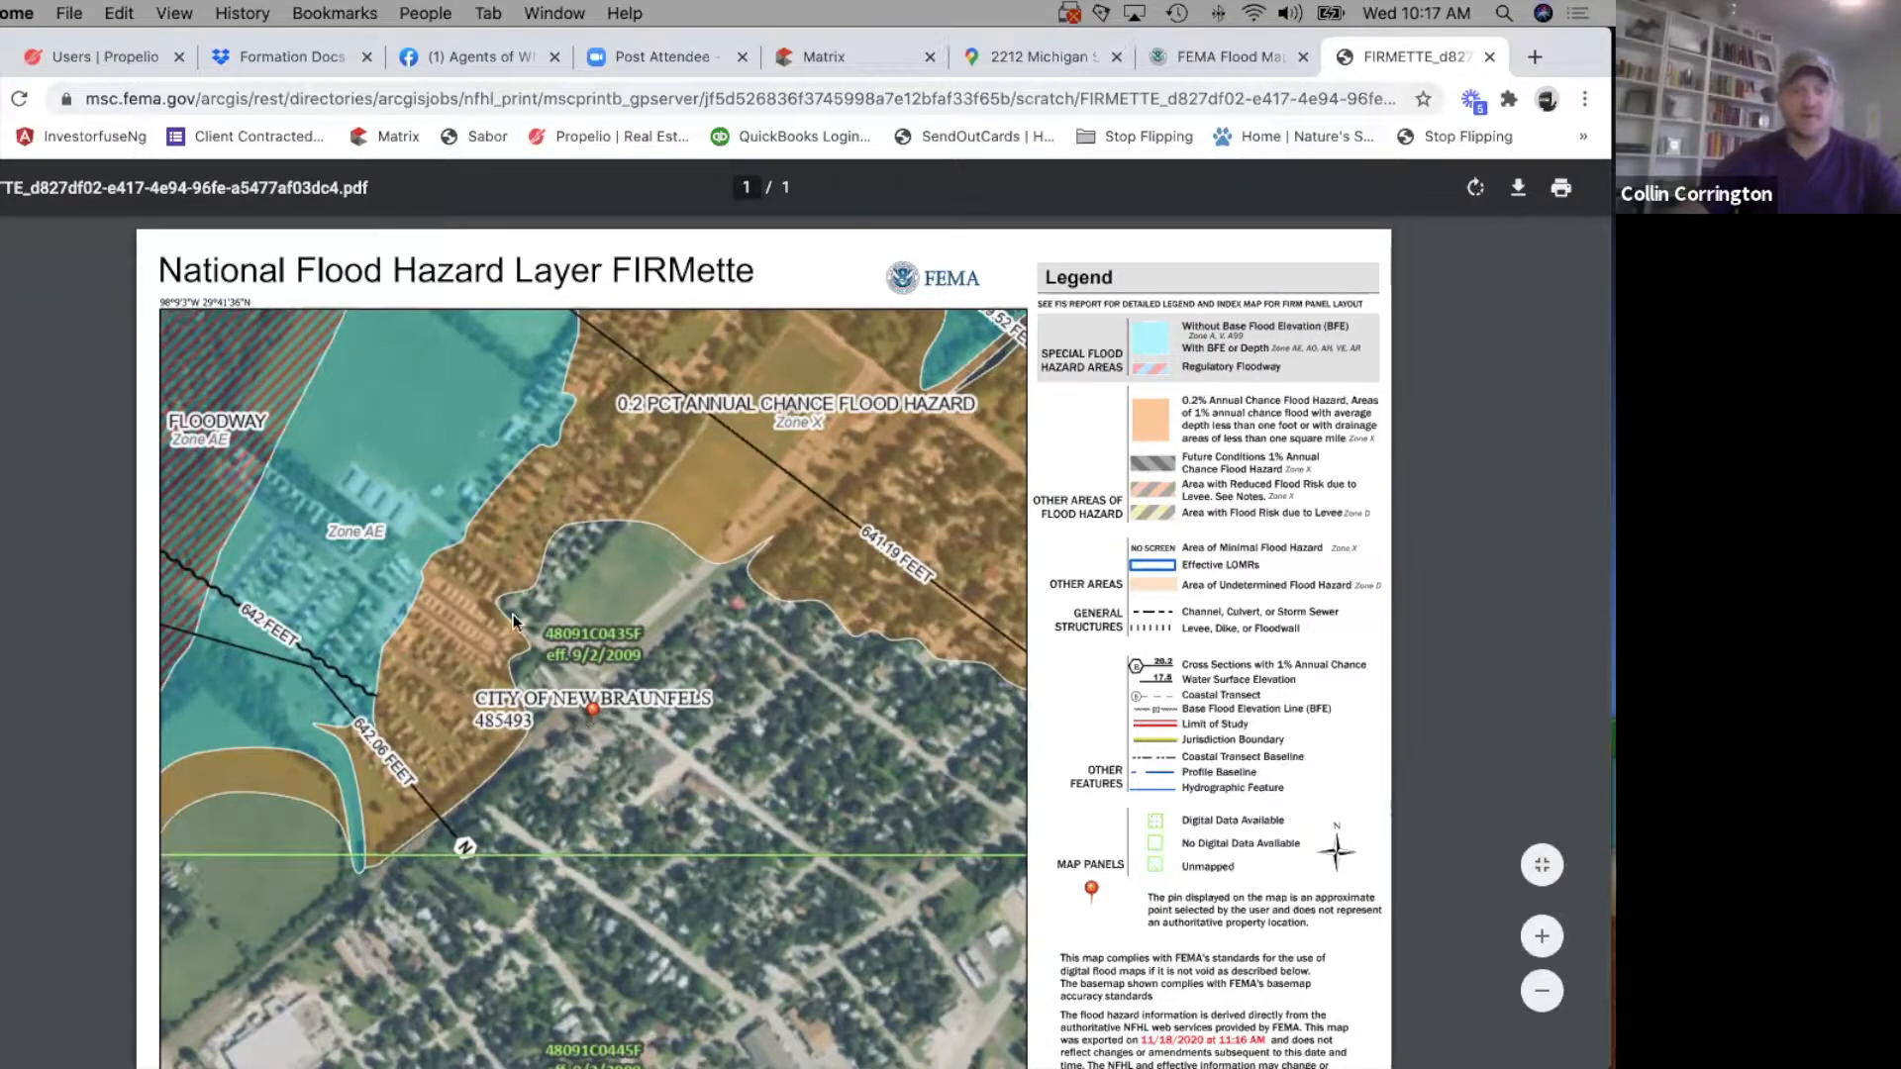
pyautogui.click(1535, 57)
pyautogui.write('nbisd')
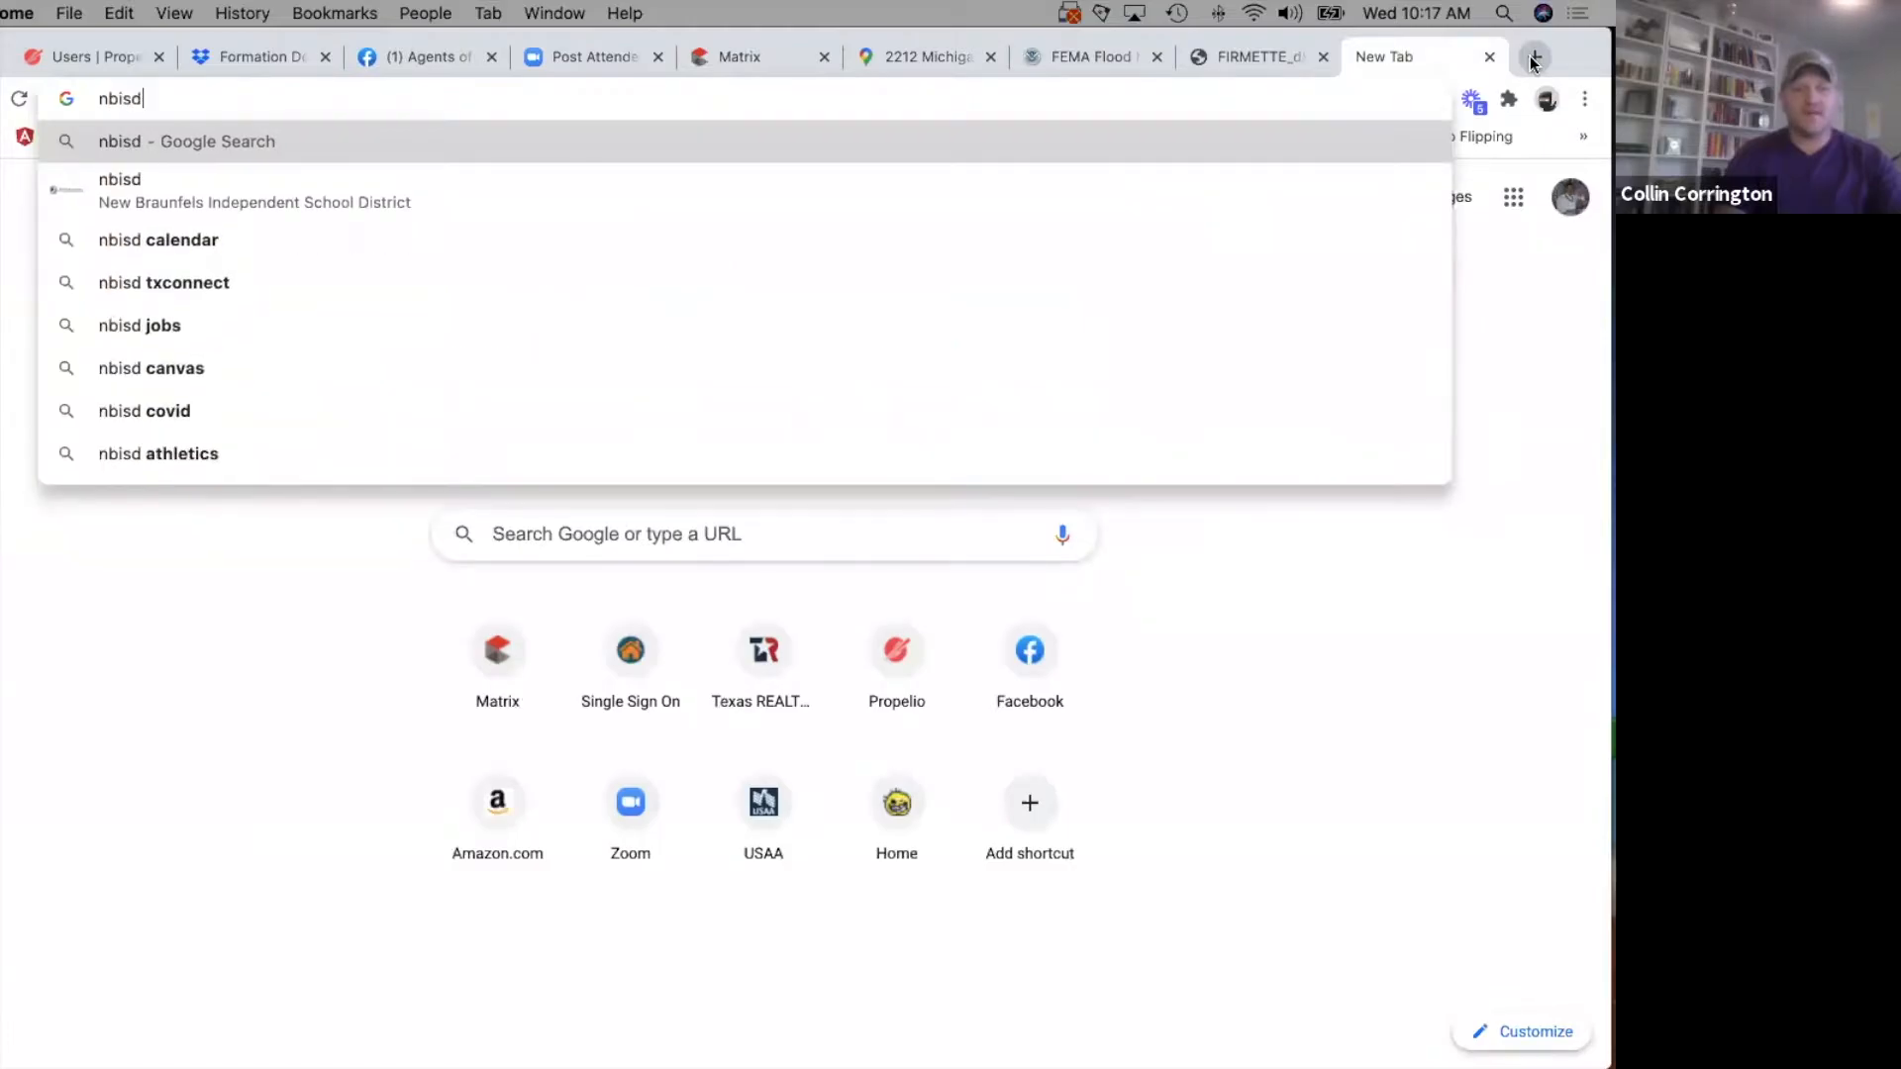
pyautogui.press('Return')
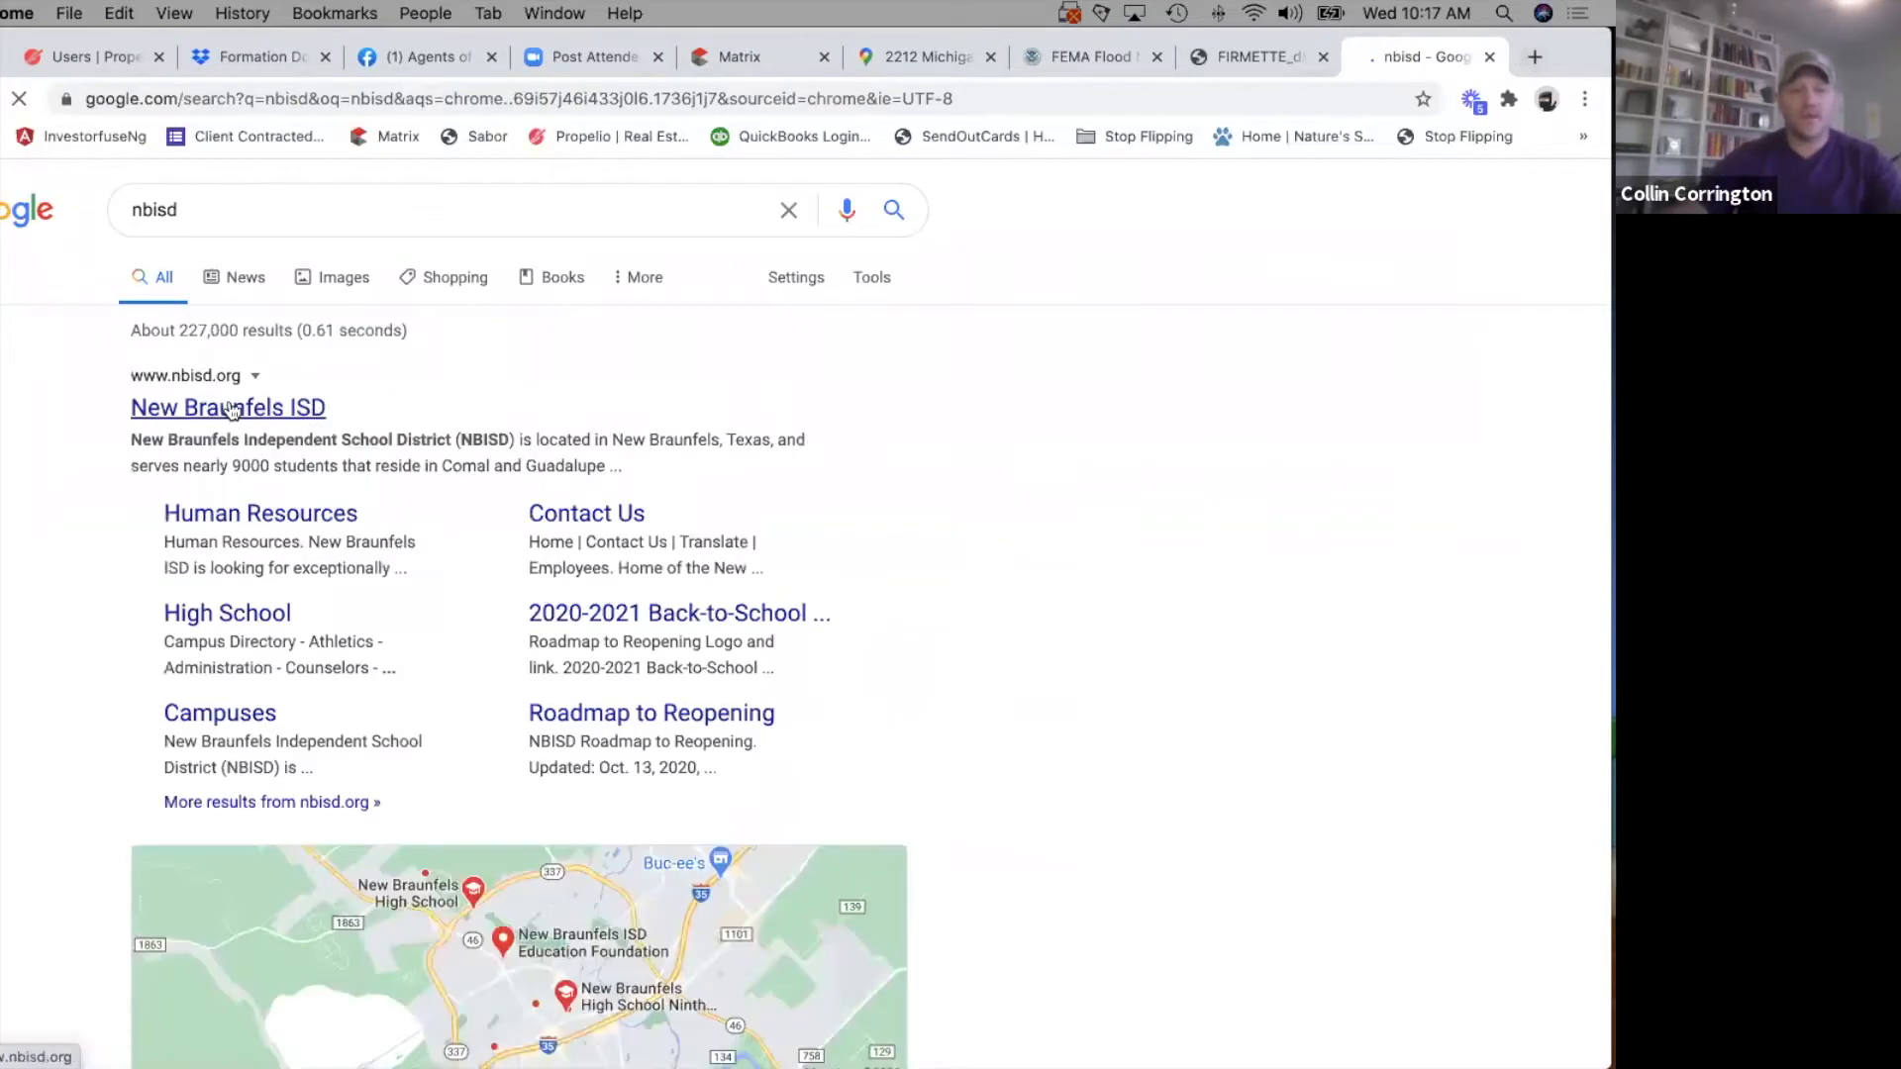
pyautogui.click(229, 408)
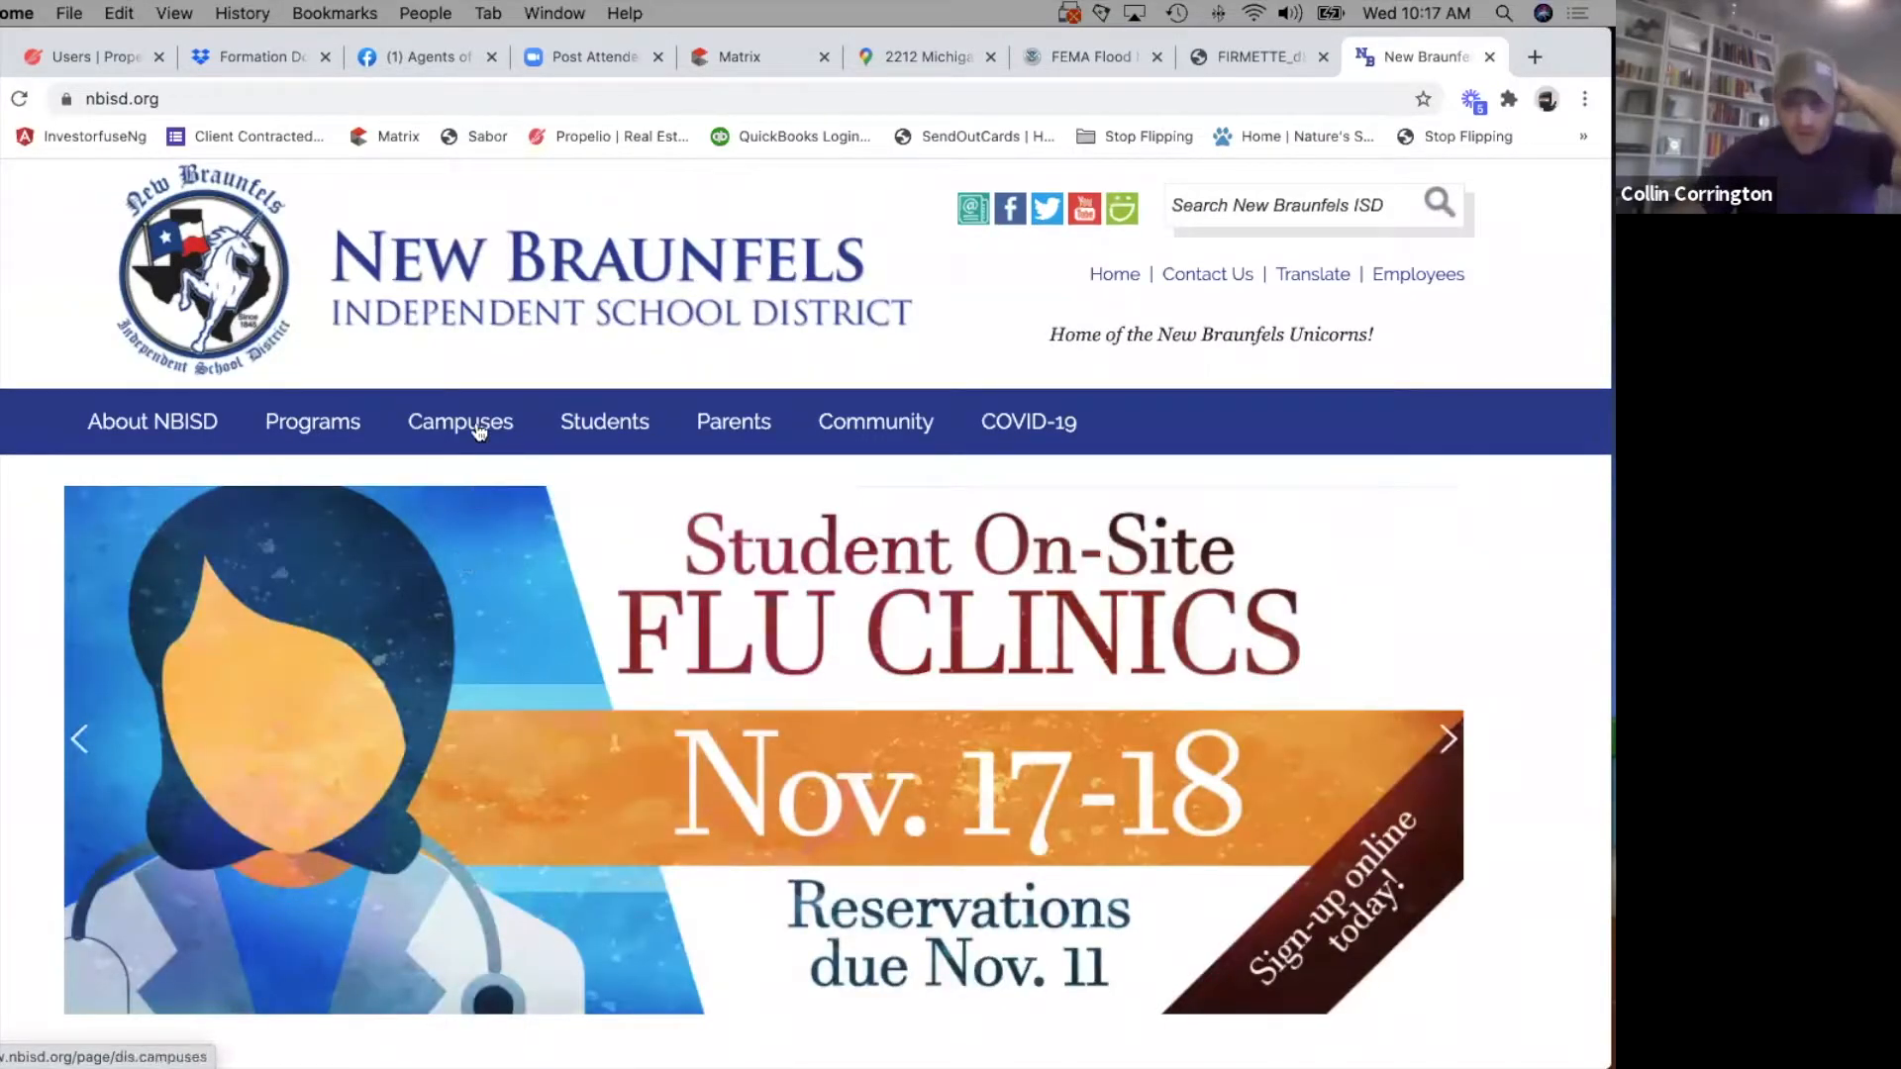
# Open the NBISD Attendance Boundary Map and examine which elementary zone covers the property's block of Michigan St.
pyautogui.moveTo(479, 430)
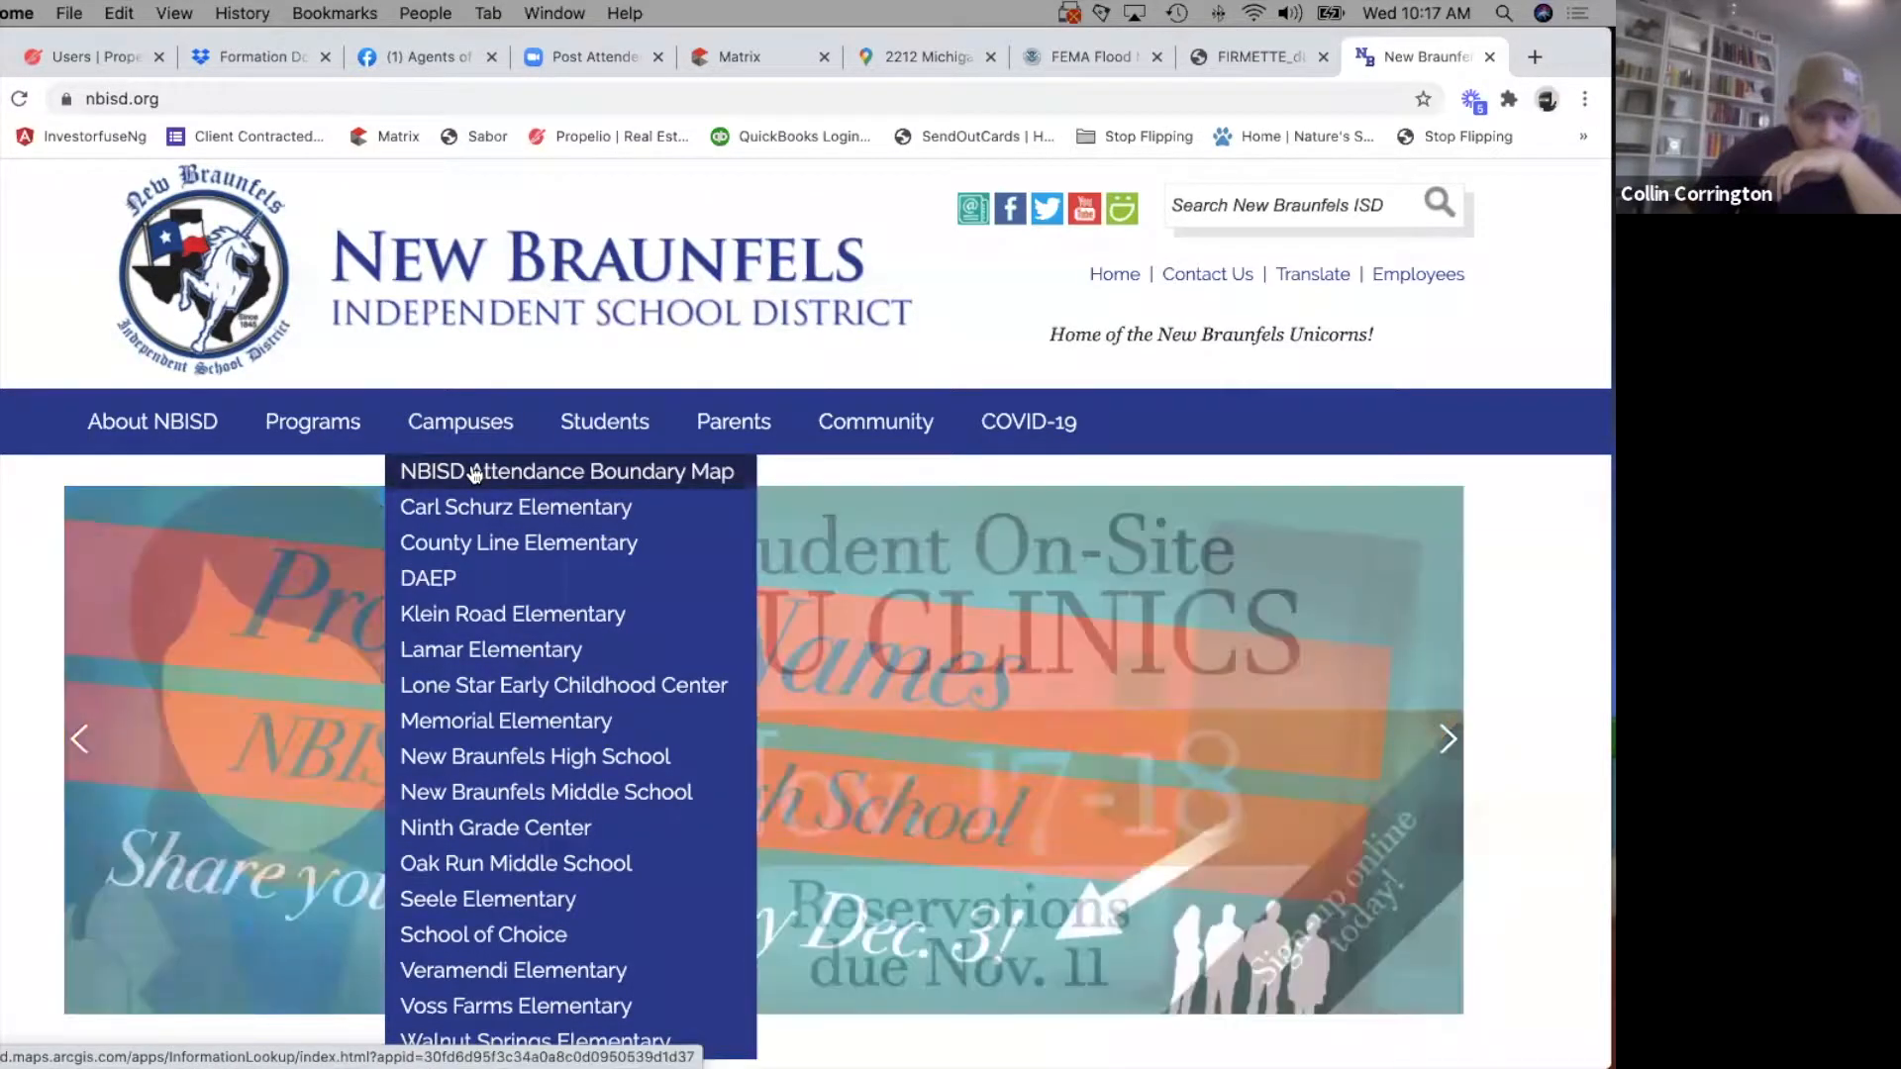
pyautogui.click(474, 473)
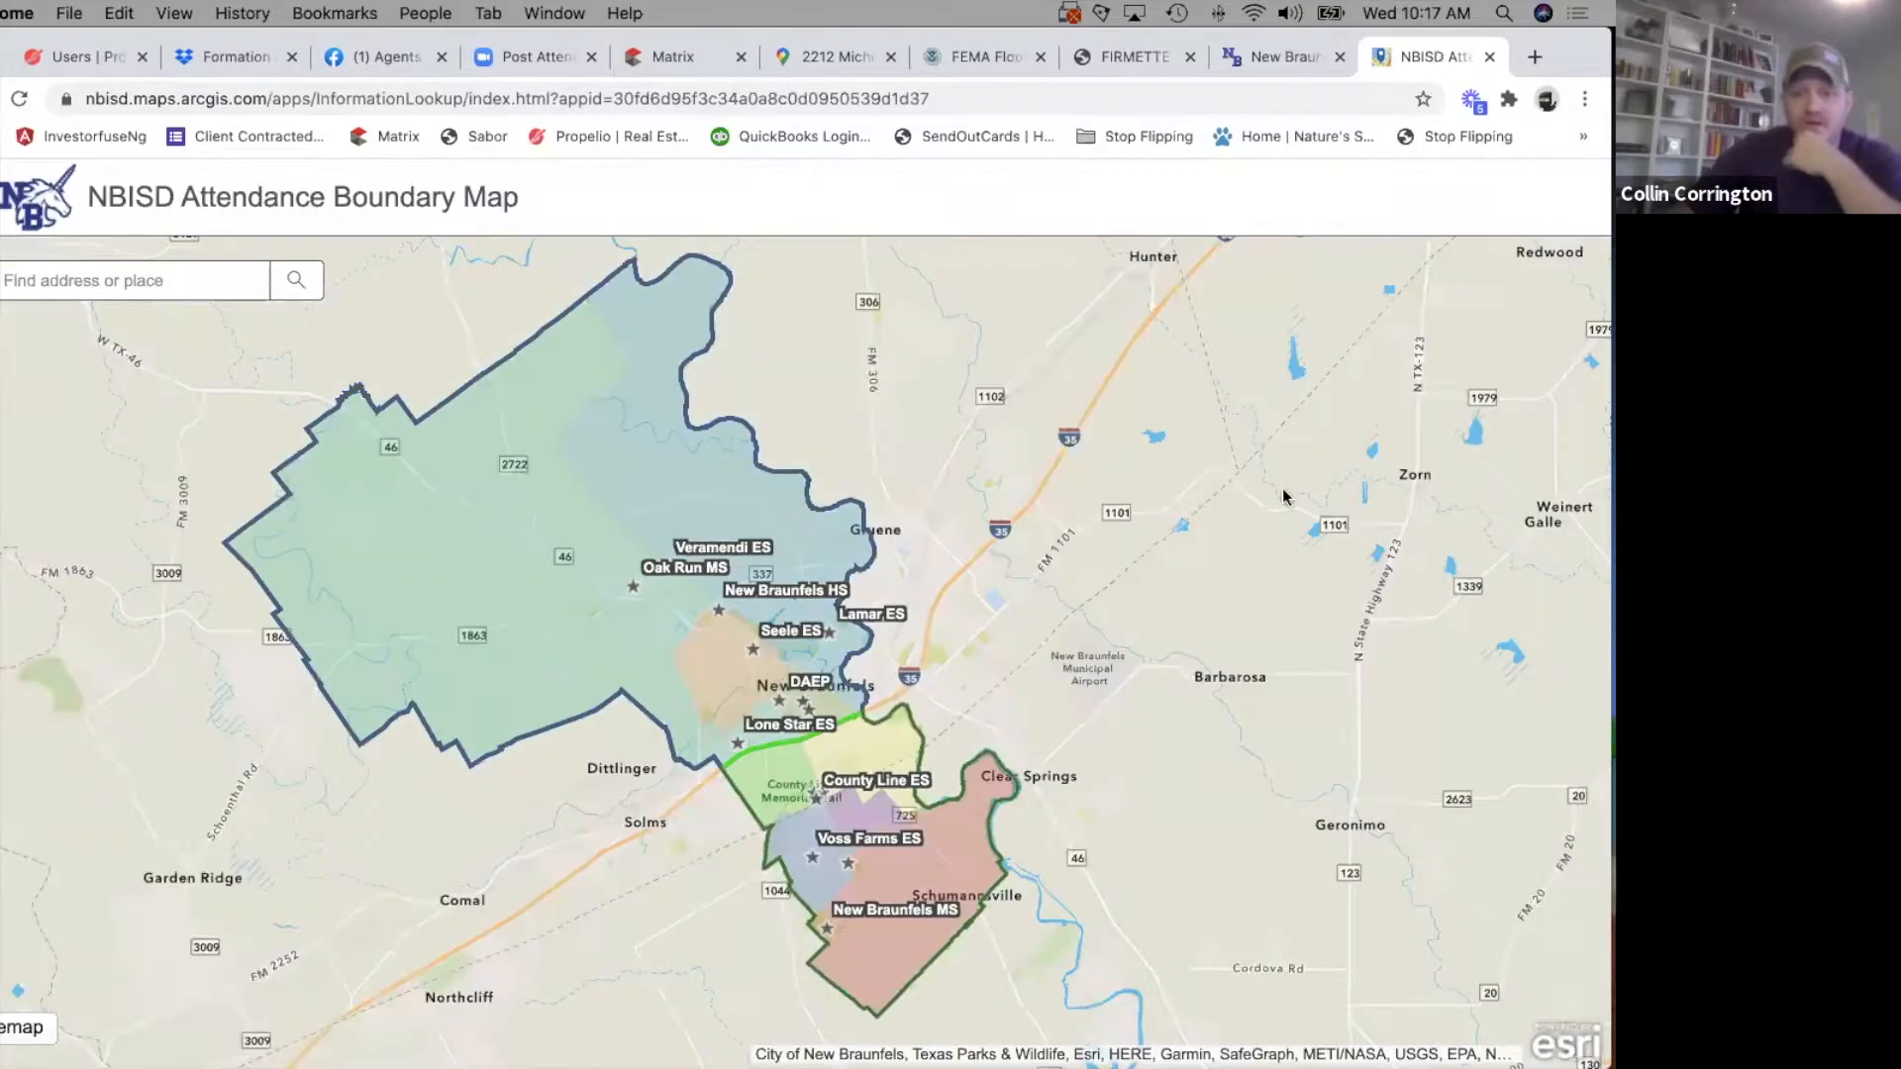
pyautogui.scroll(4, 763, 652)
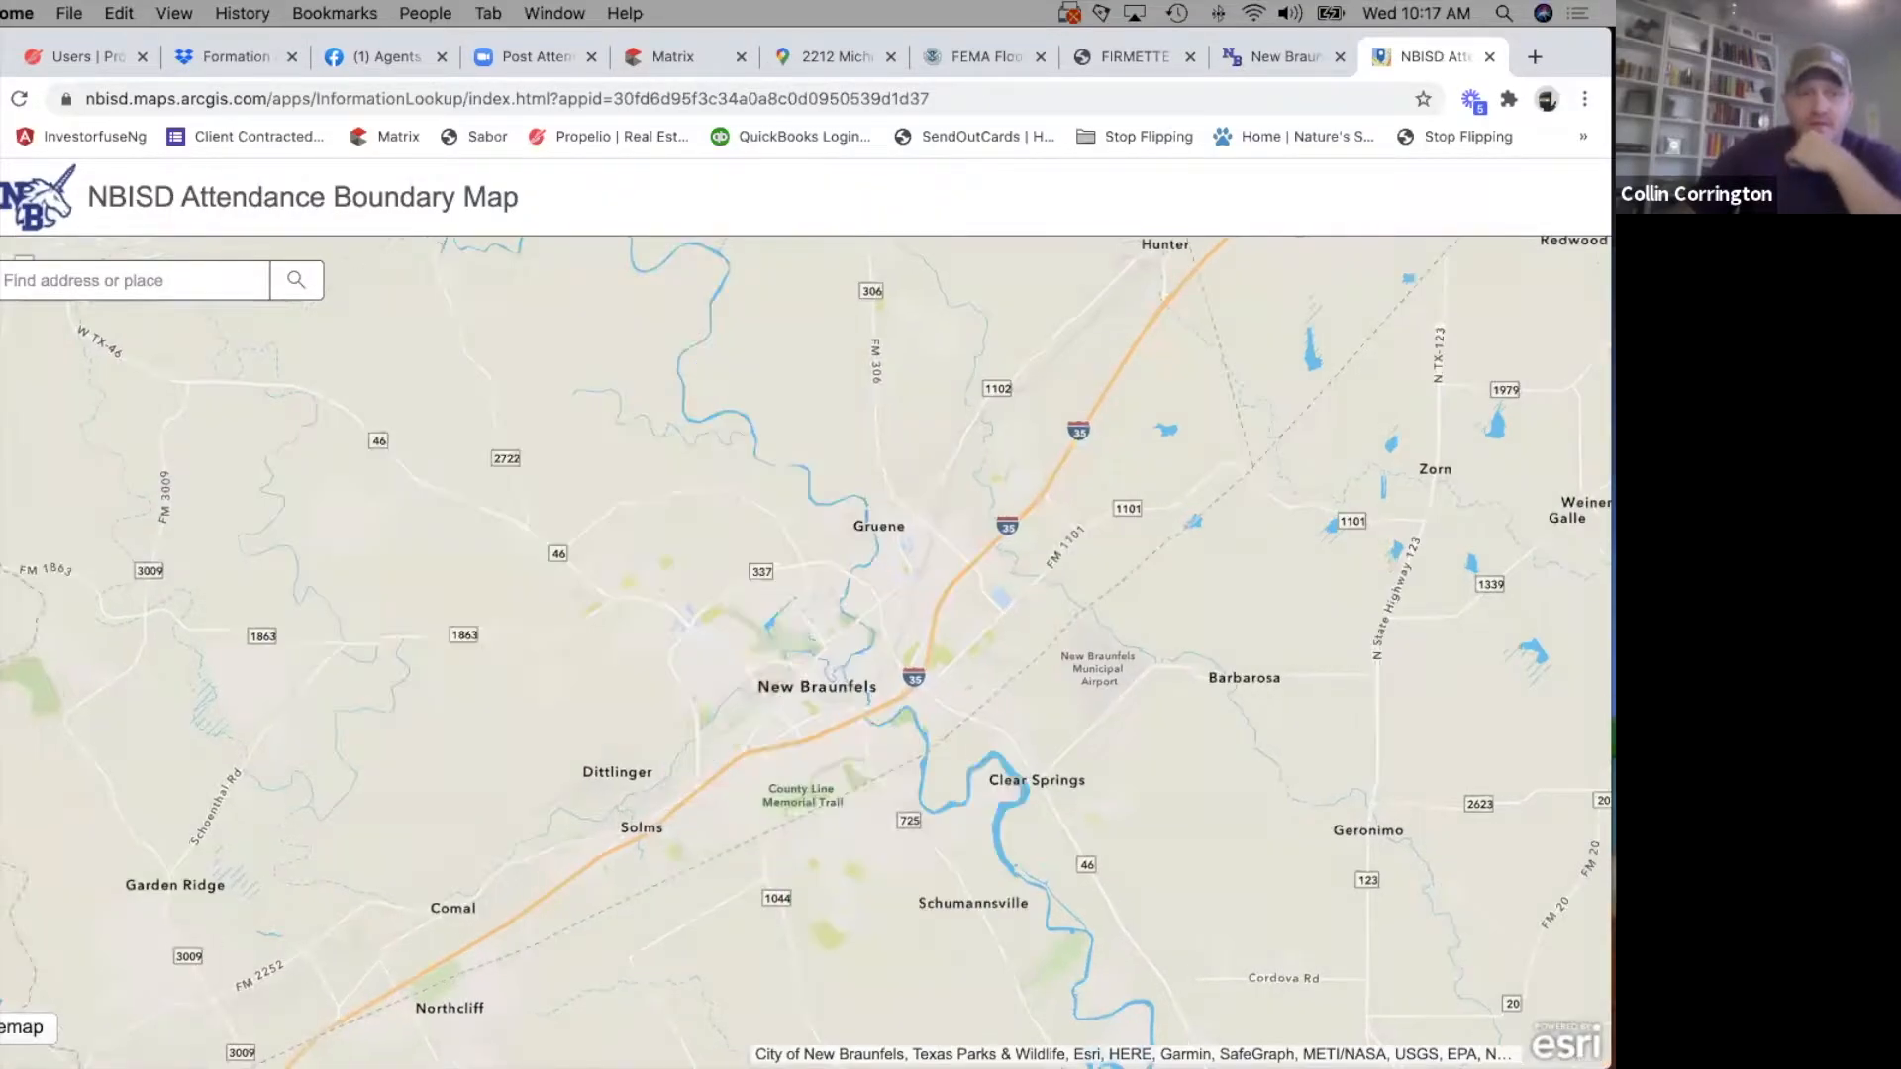
pyautogui.moveTo(1399, 649); pyautogui.dragTo(1350, 412)
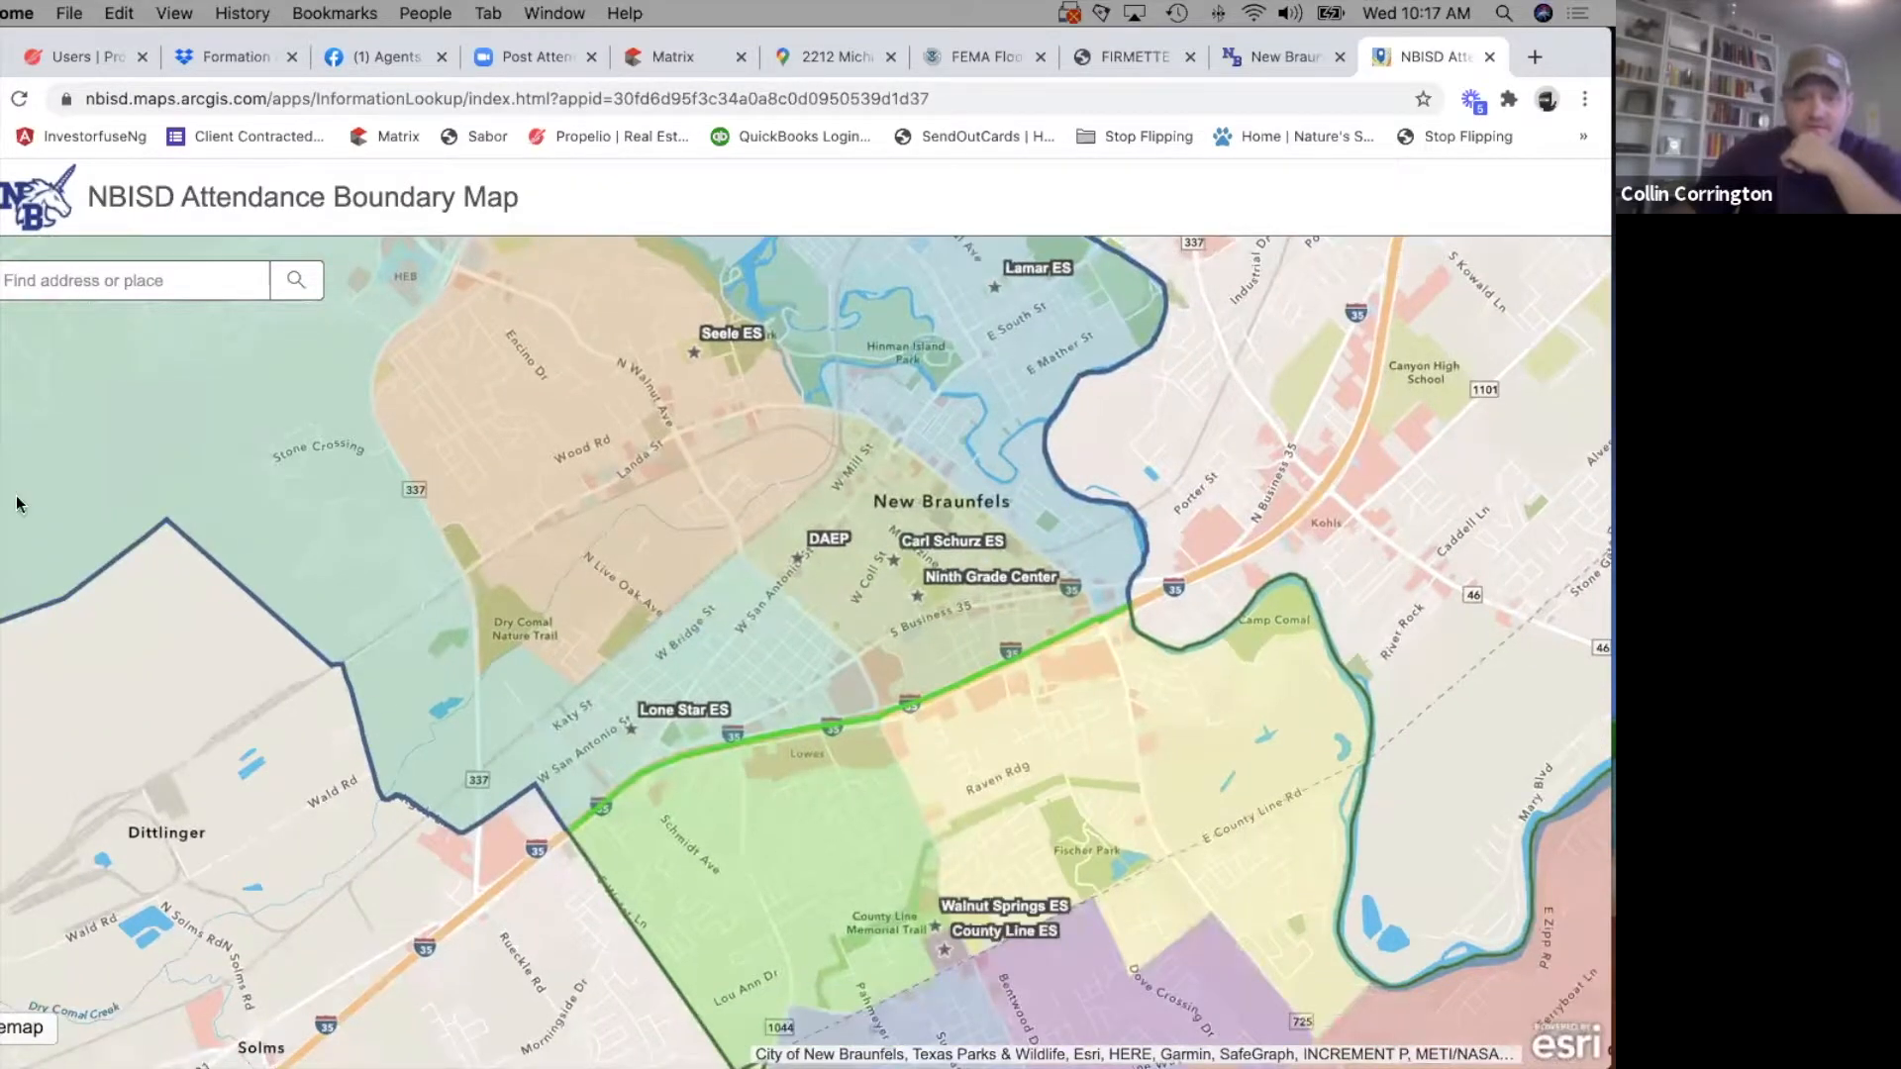
pyautogui.scroll(3, 520, 615)
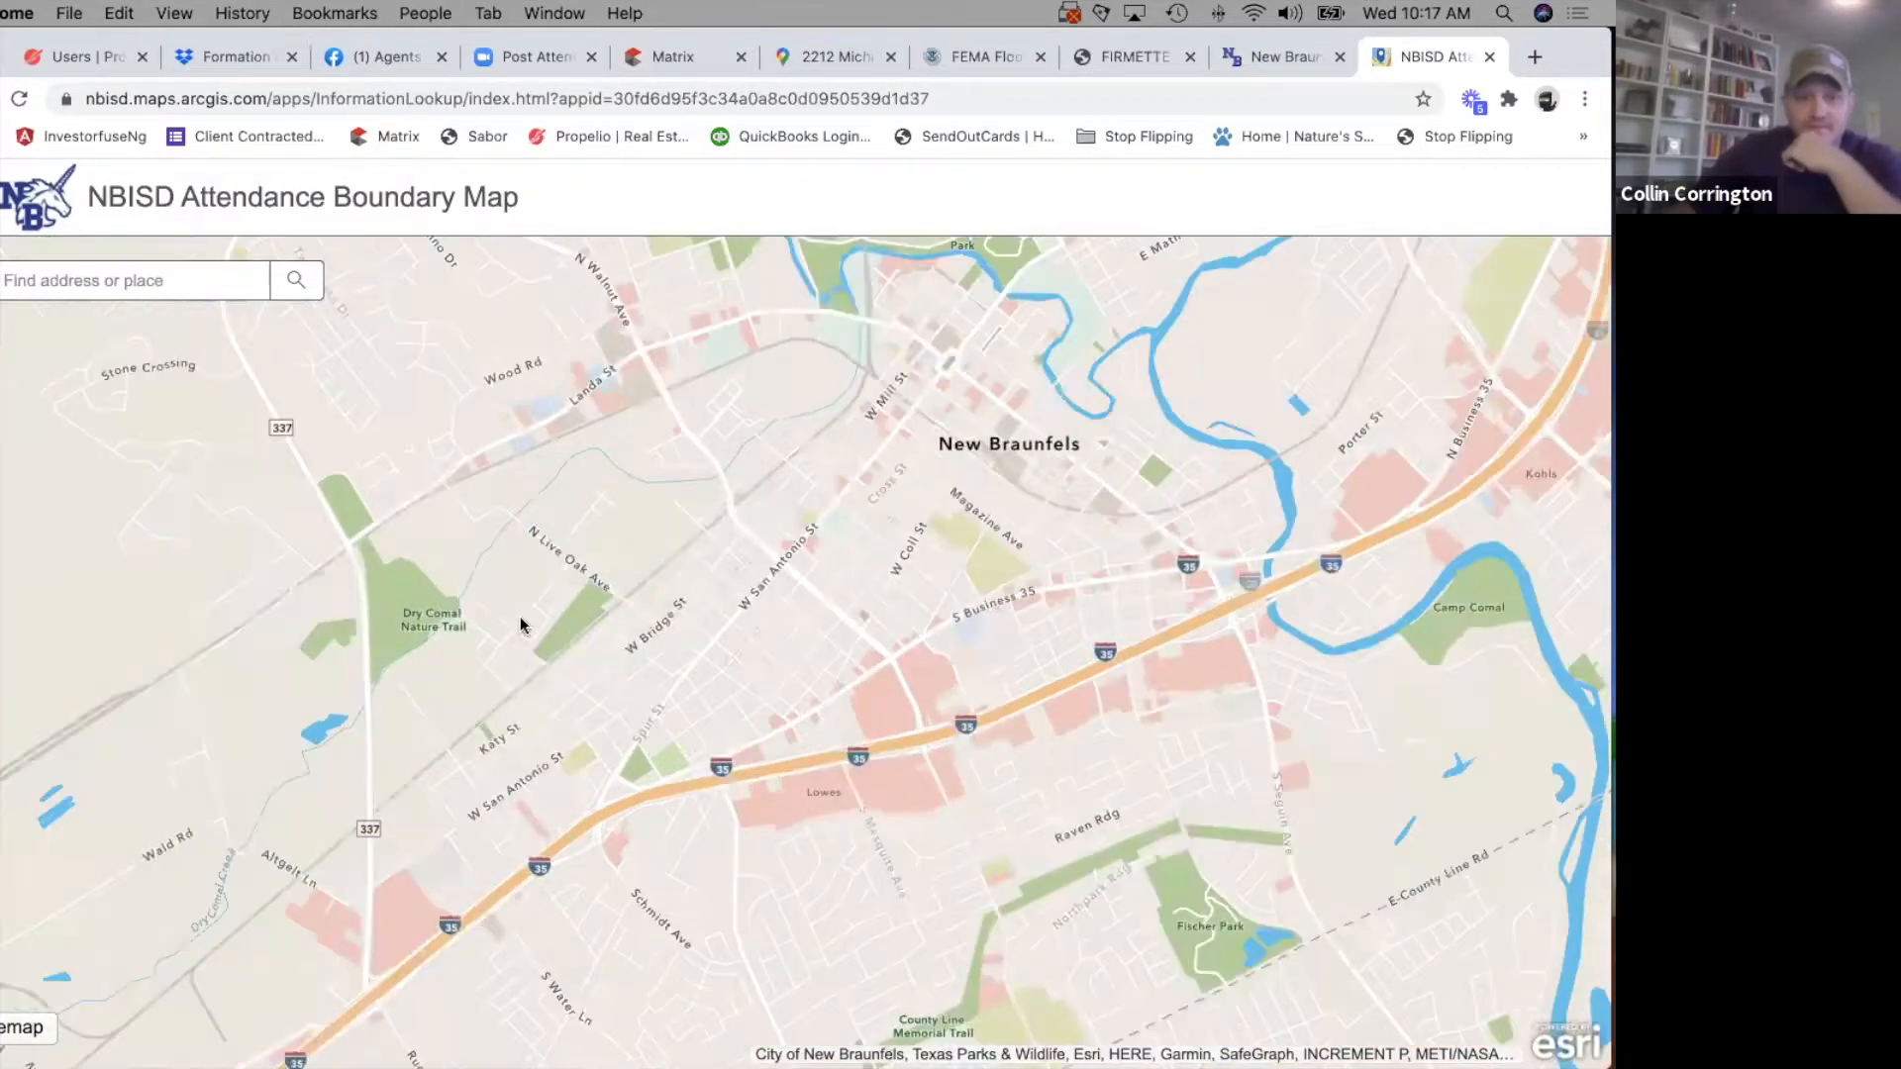
pyautogui.moveTo(519, 616); pyautogui.dragTo(620, 518)
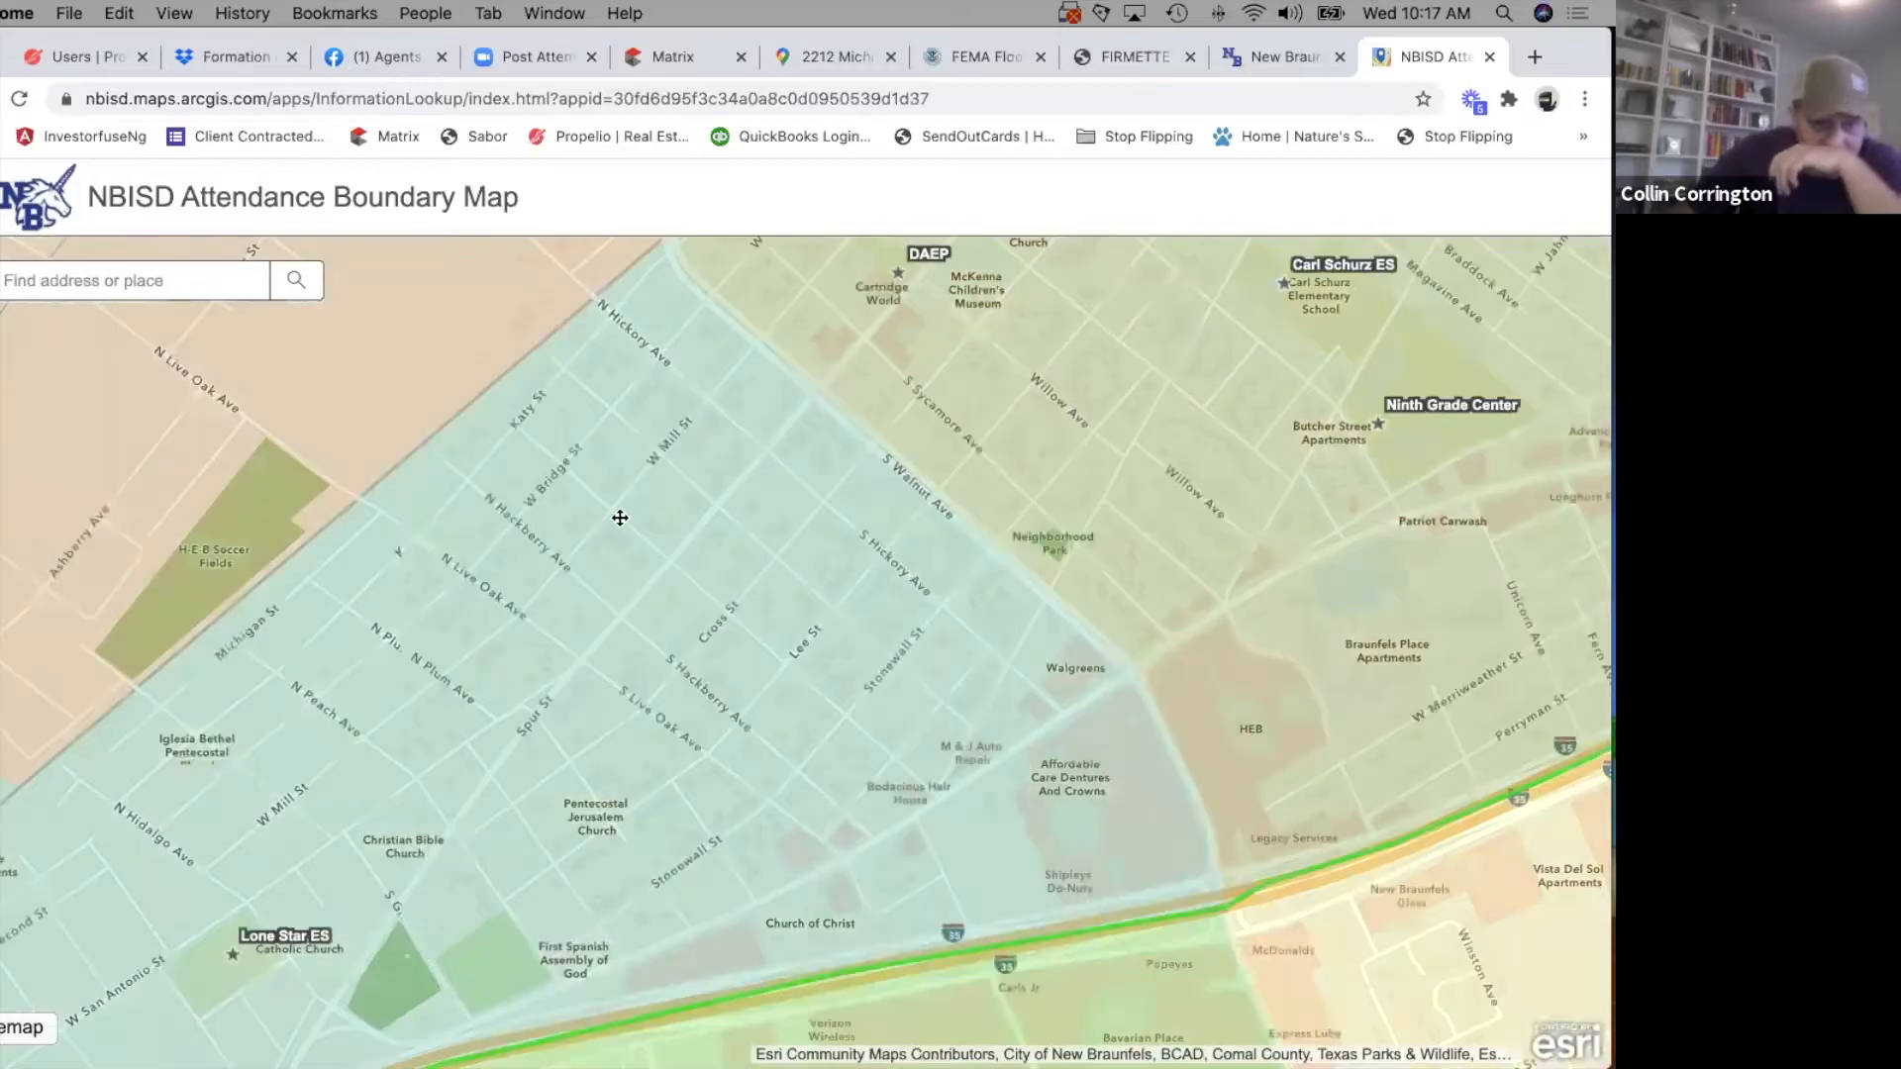
pyautogui.moveTo(501, 721); pyautogui.dragTo(513, 635)
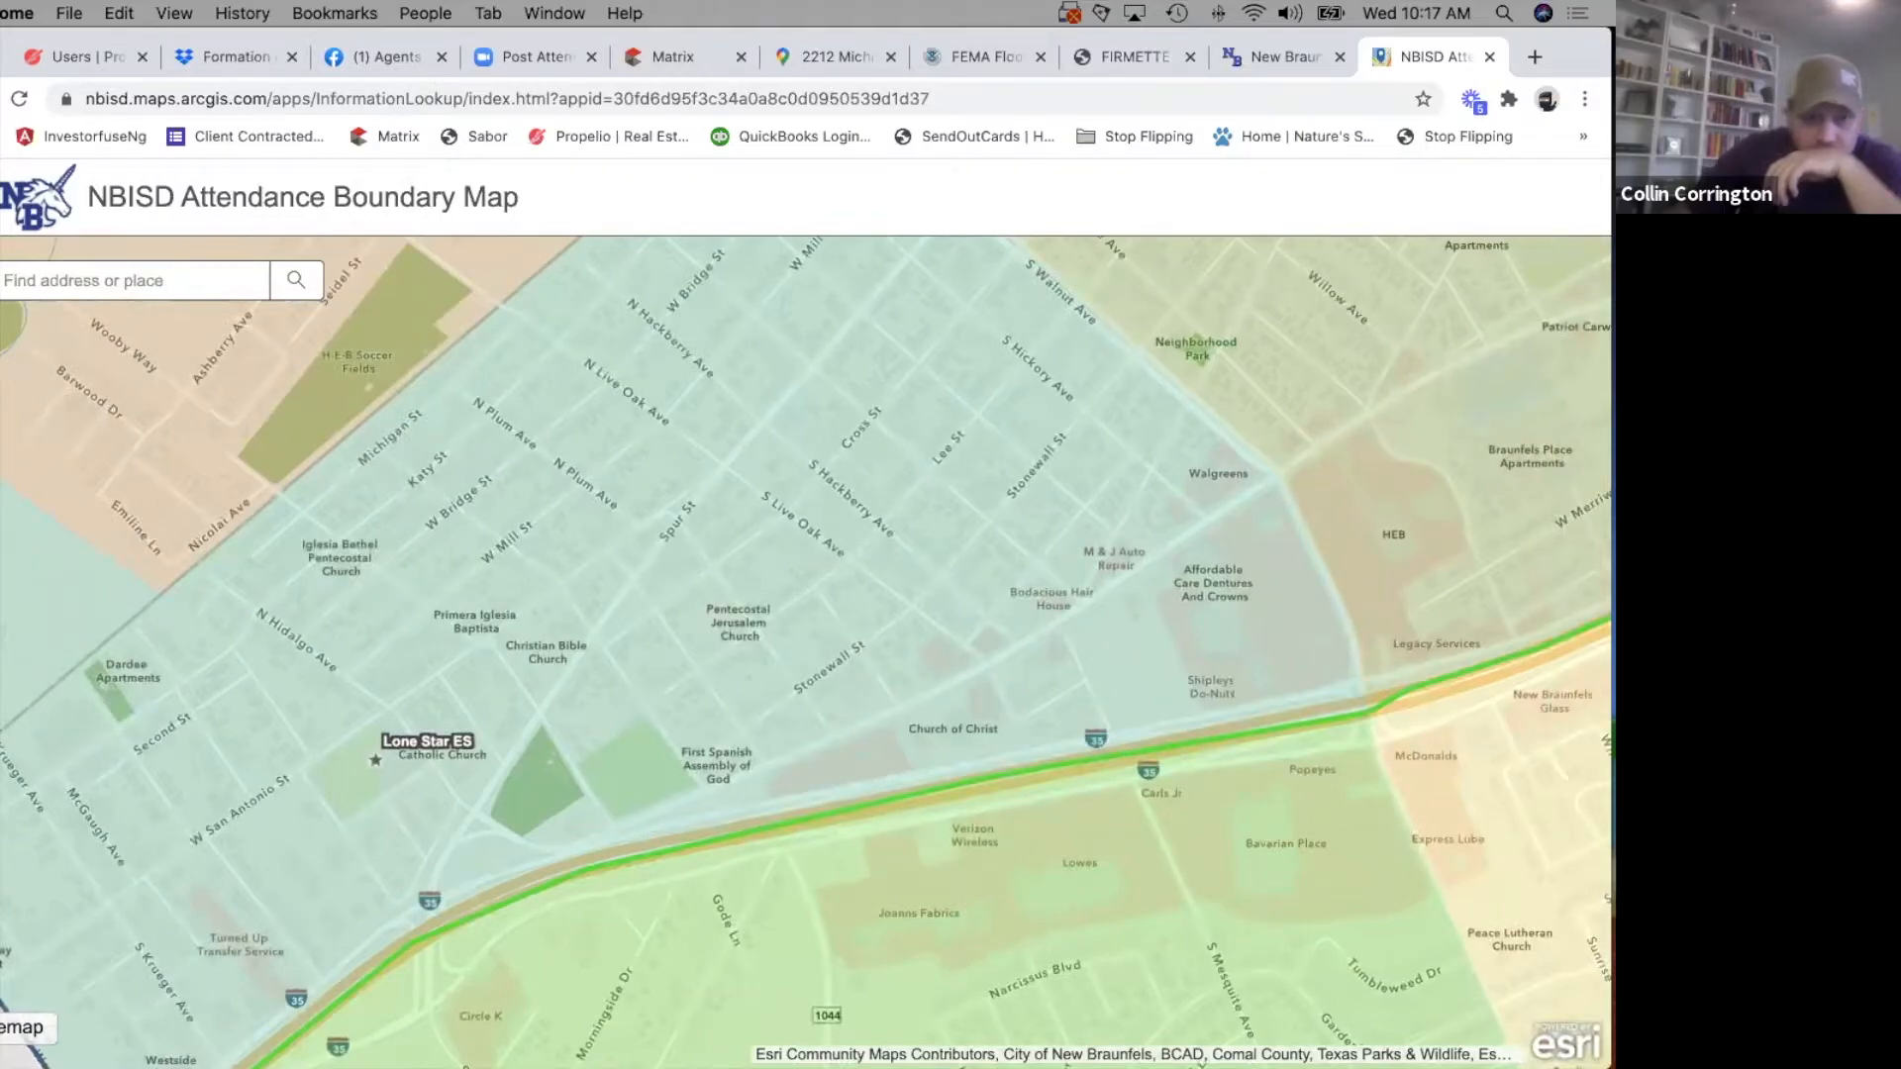
pyautogui.click(0, 281)
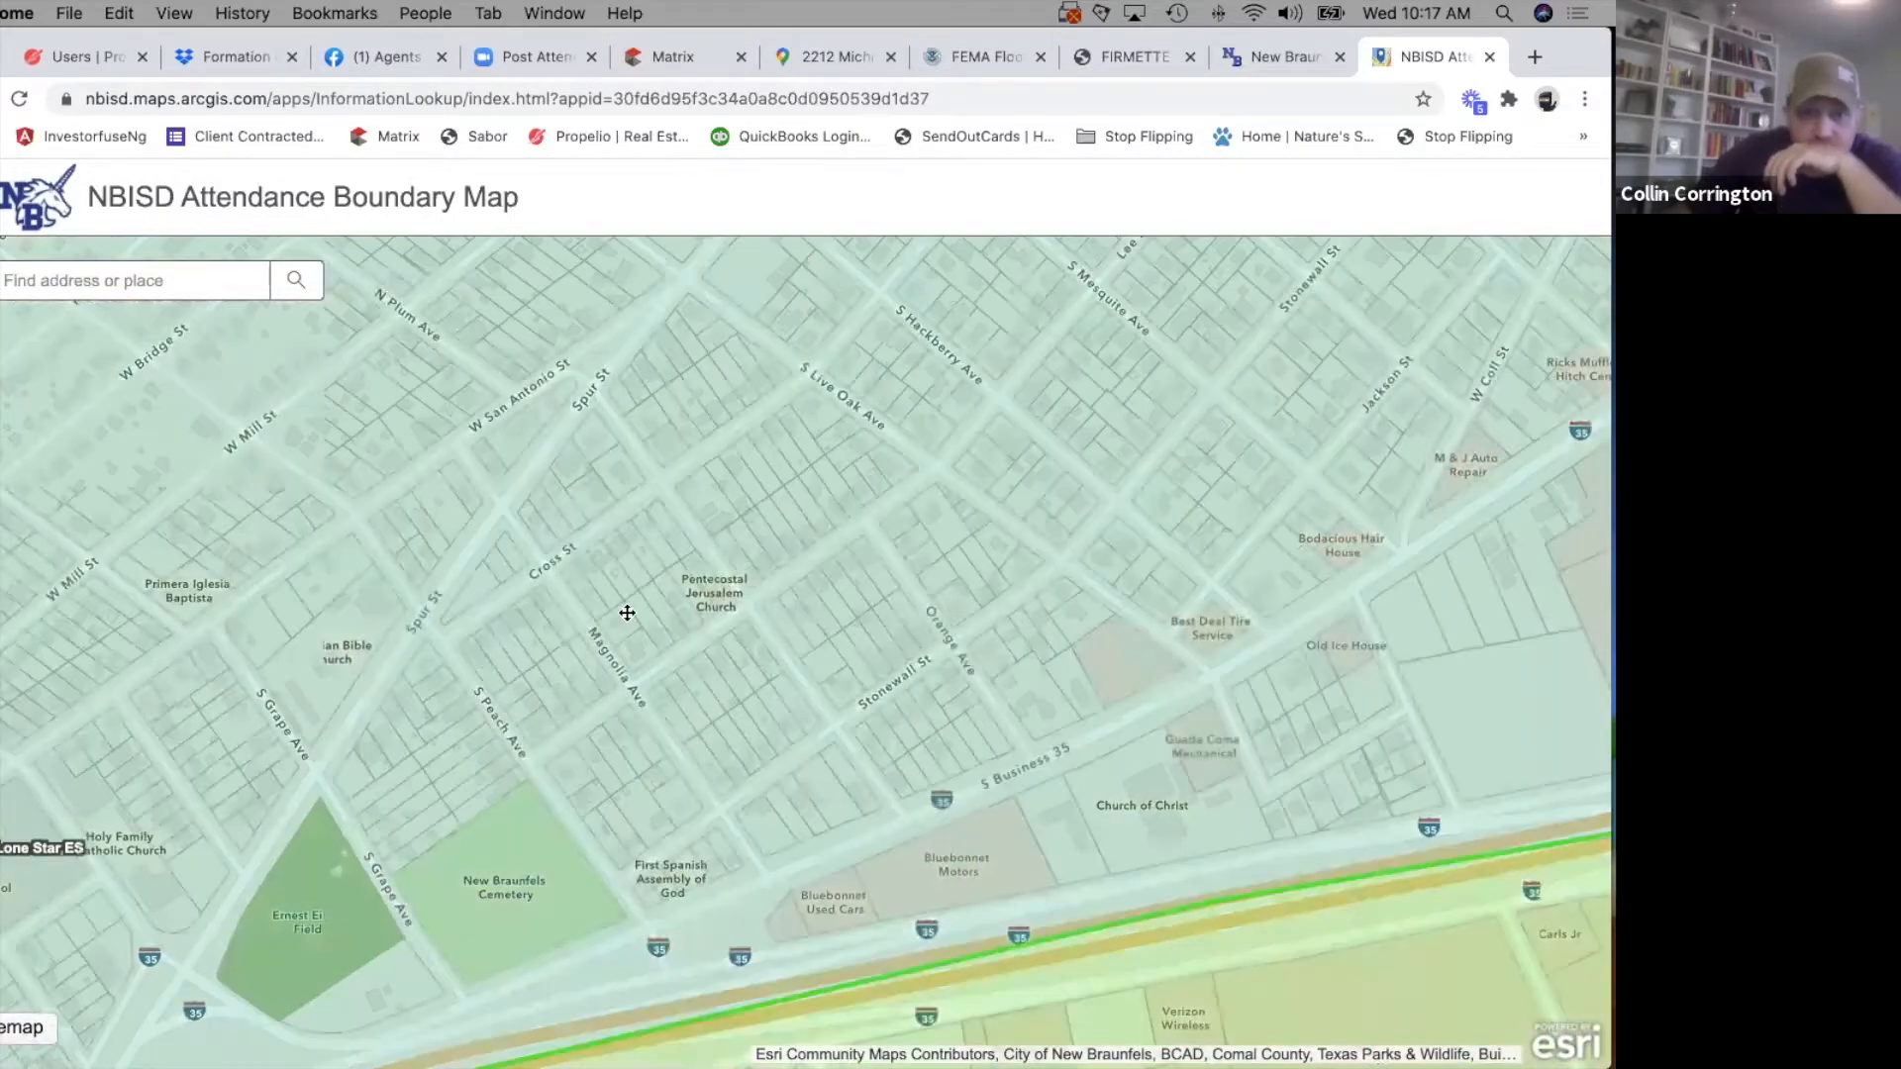
pyautogui.moveTo(627, 613); pyautogui.dragTo(933, 733)
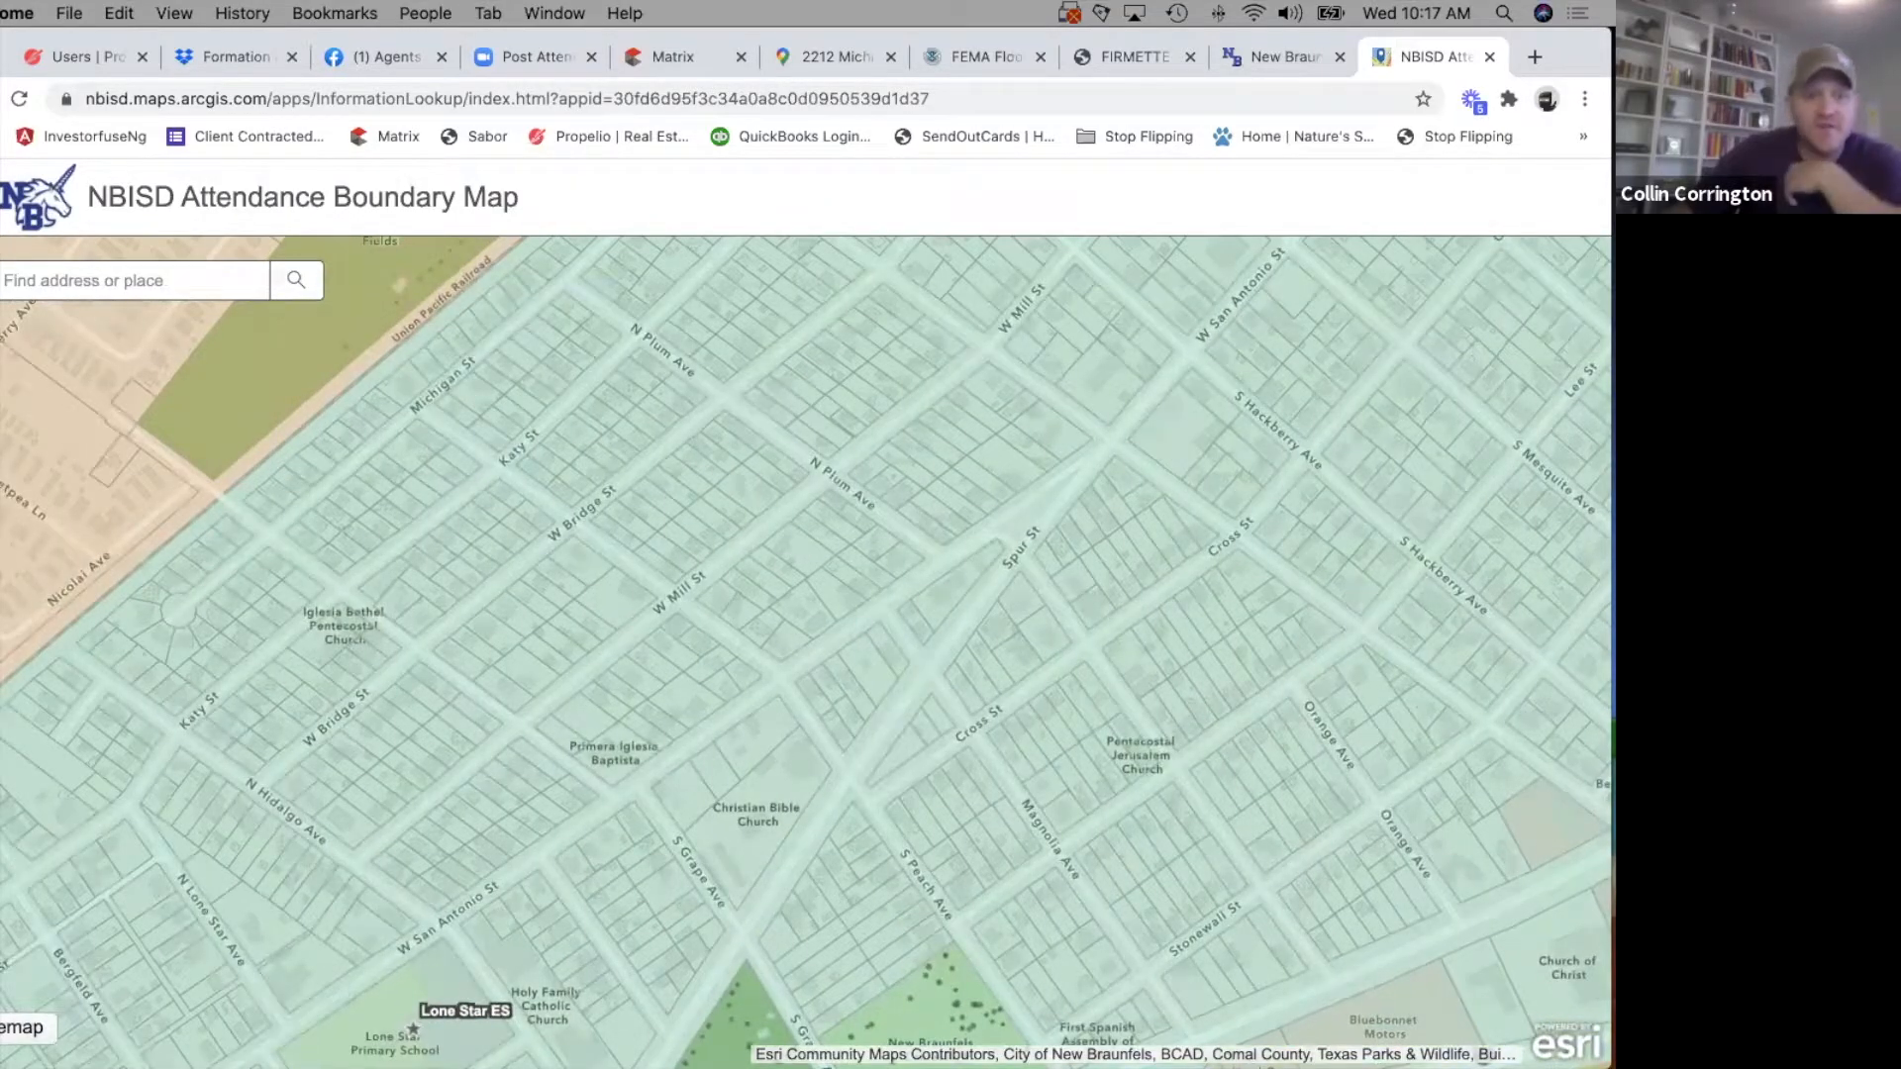
pyautogui.scroll(-5, 762, 653)
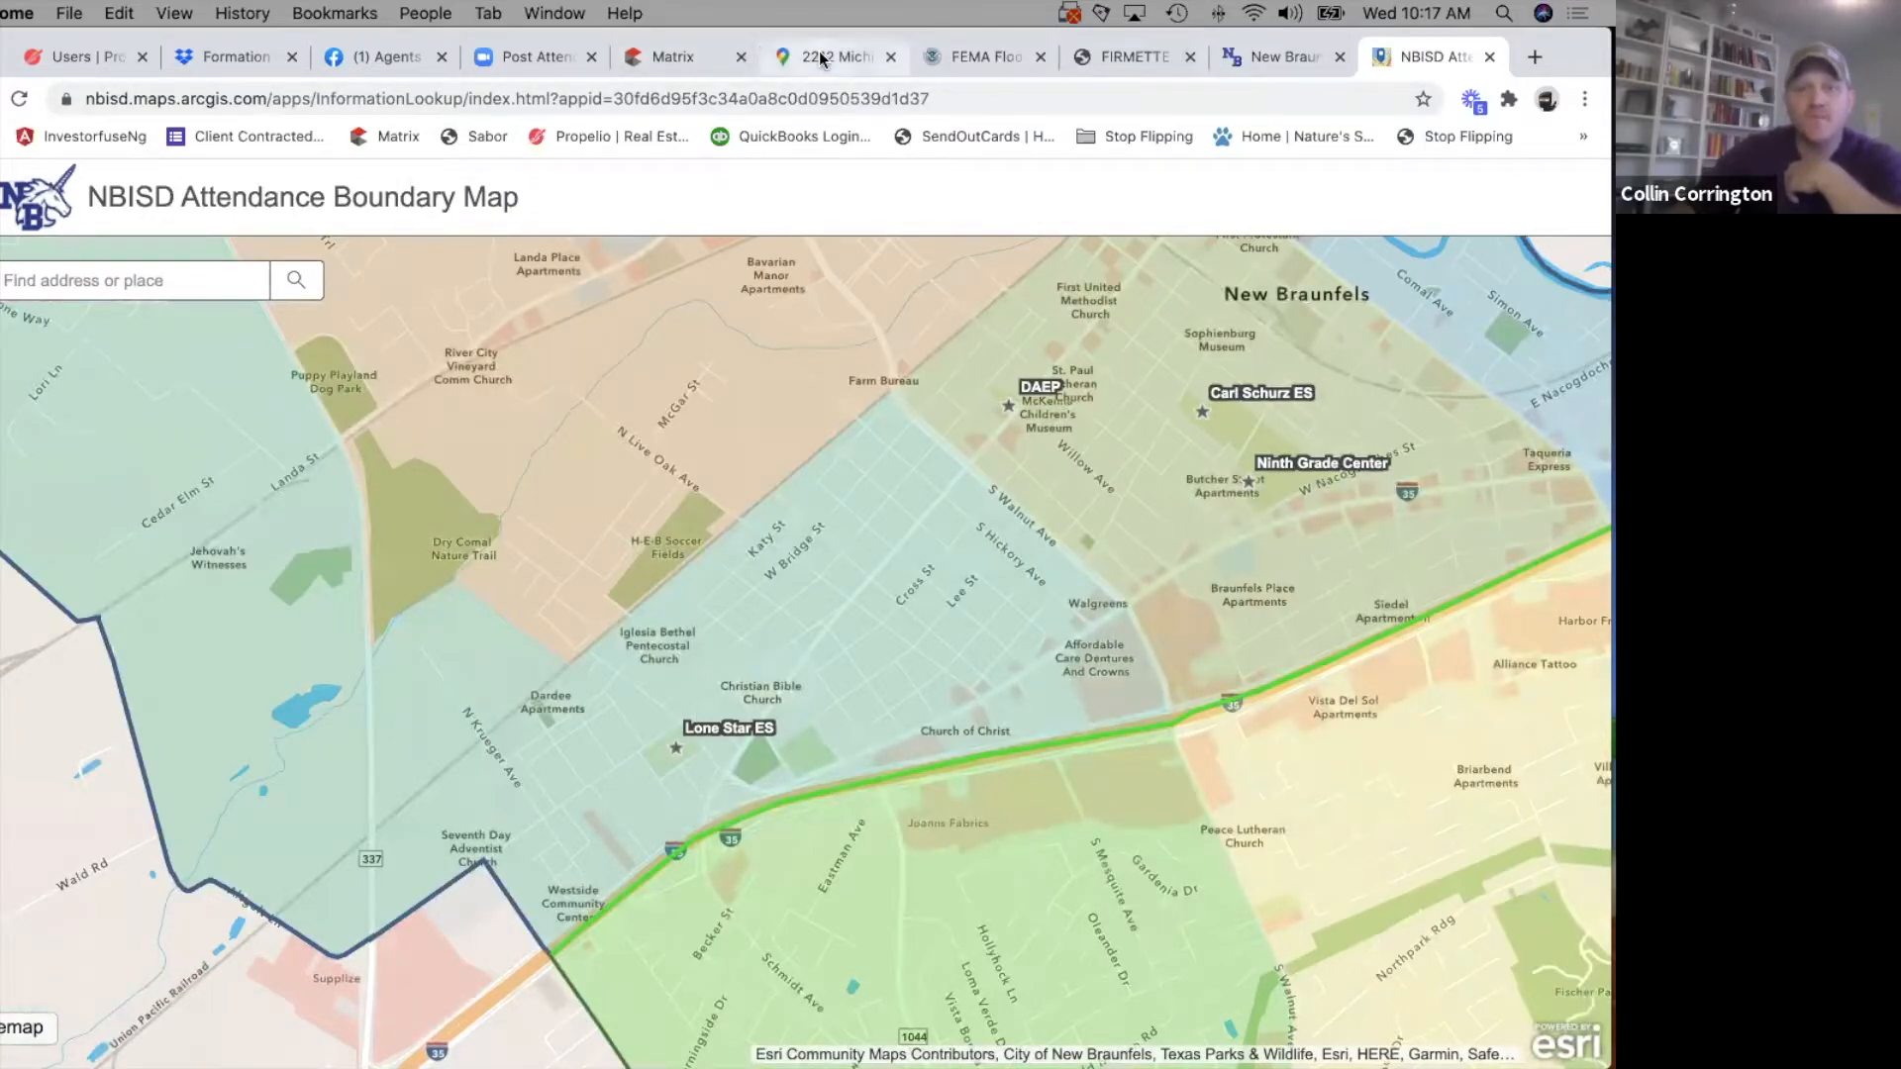
# Return to the Matrix listing form and set the Elementary school to Lone Star Elementary.
pyautogui.click(669, 59)
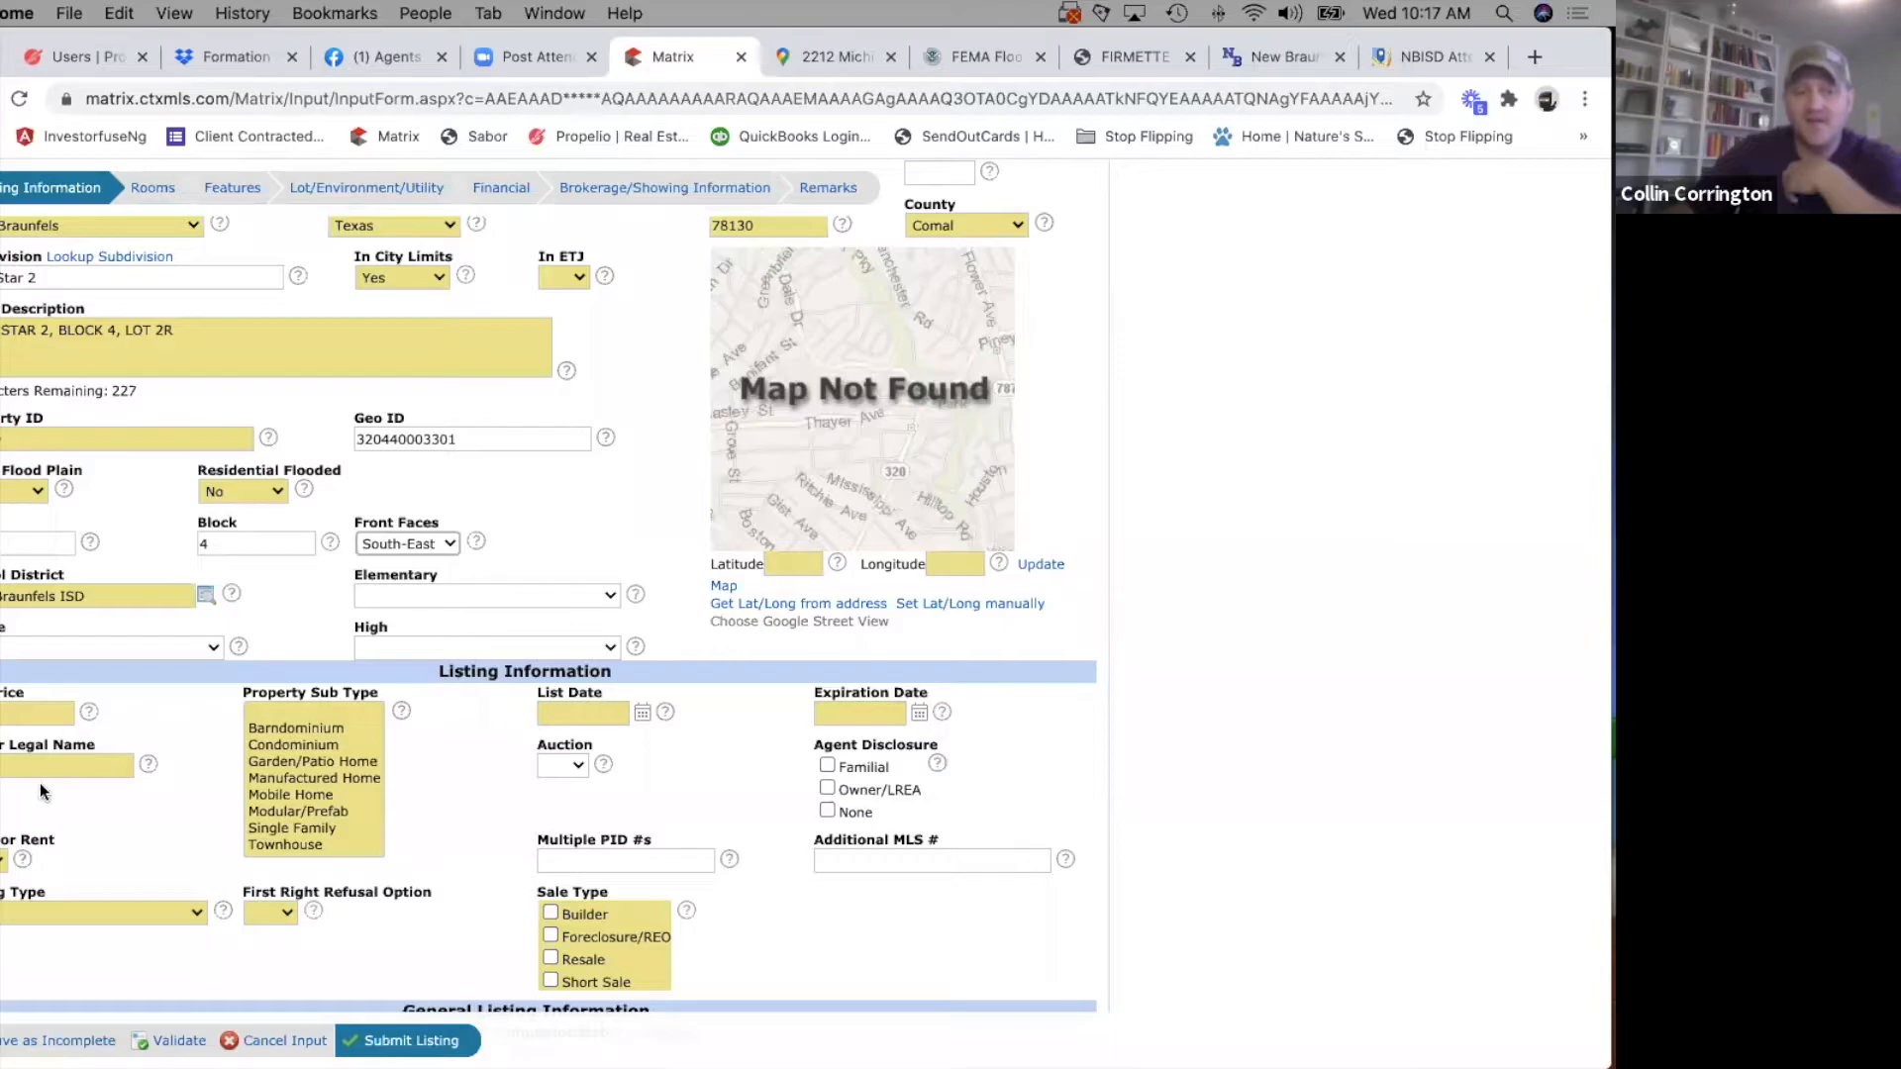
pyautogui.click(457, 586)
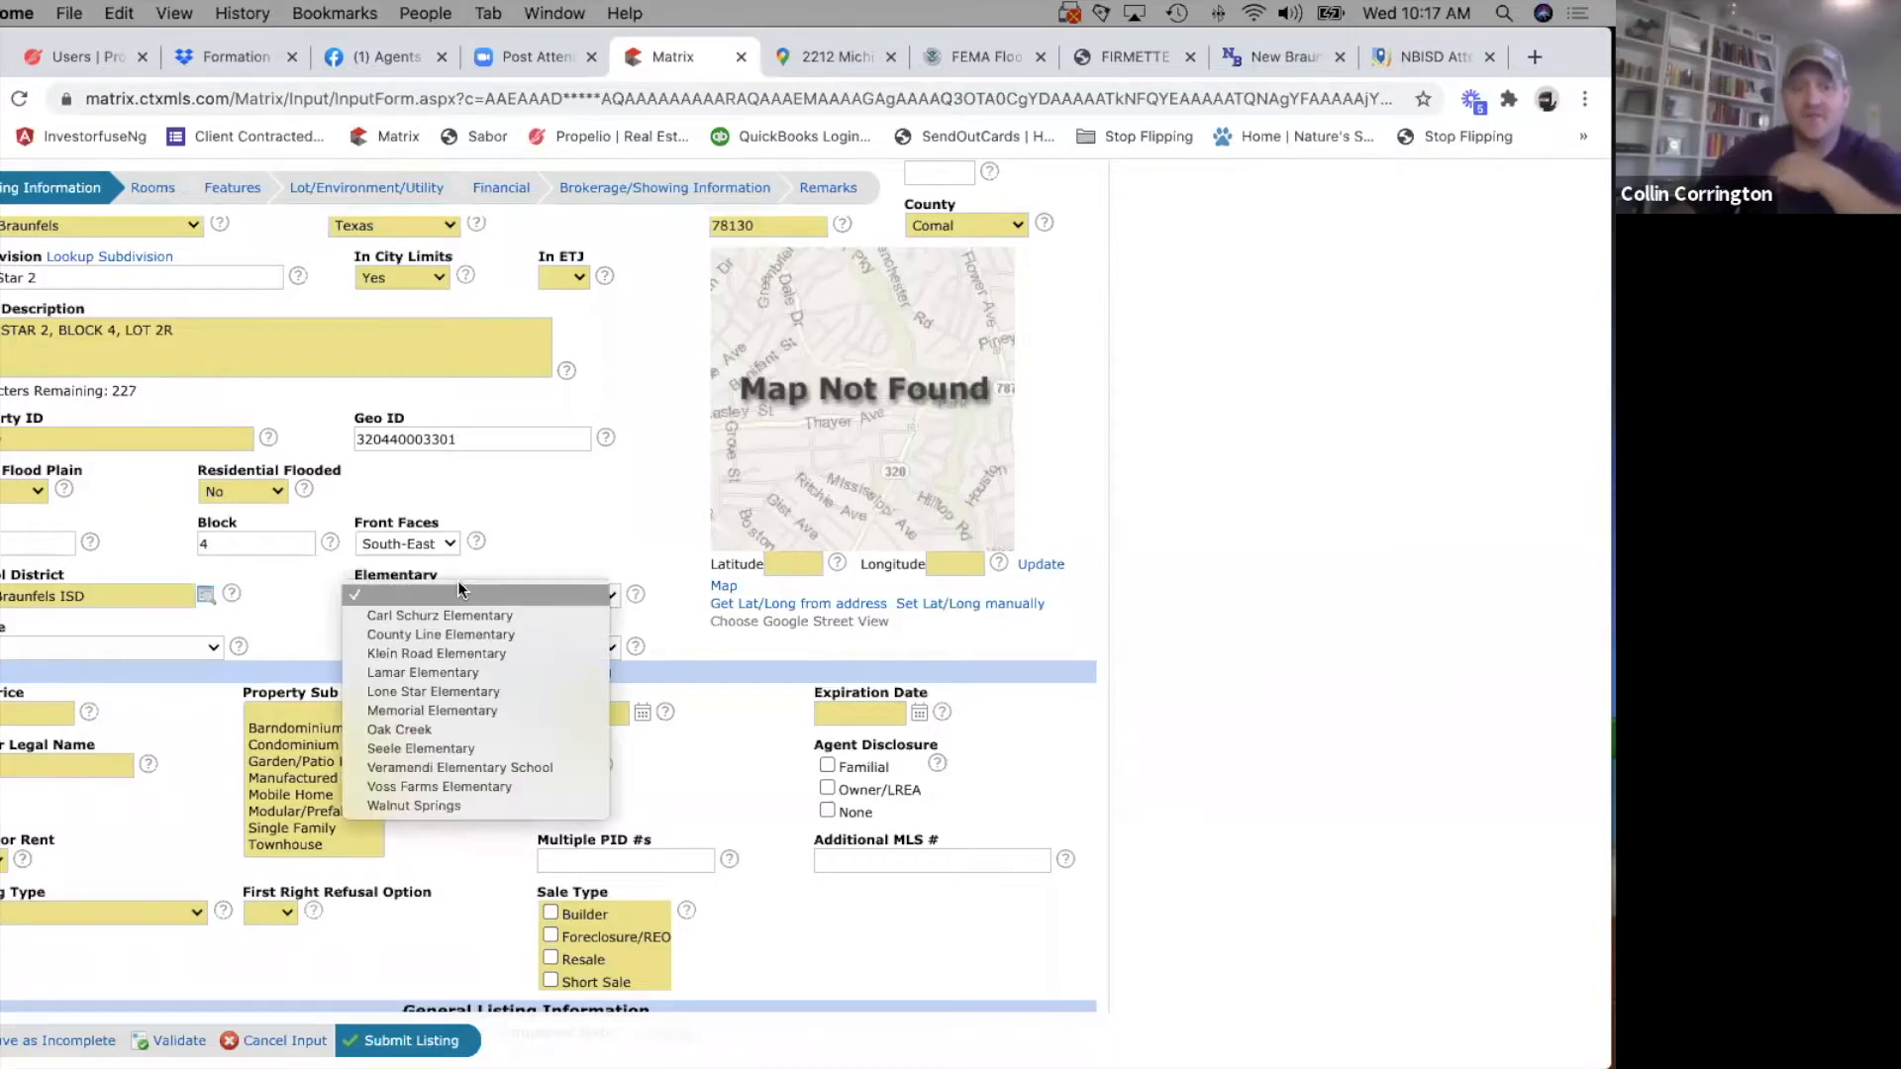
pyautogui.click(426, 691)
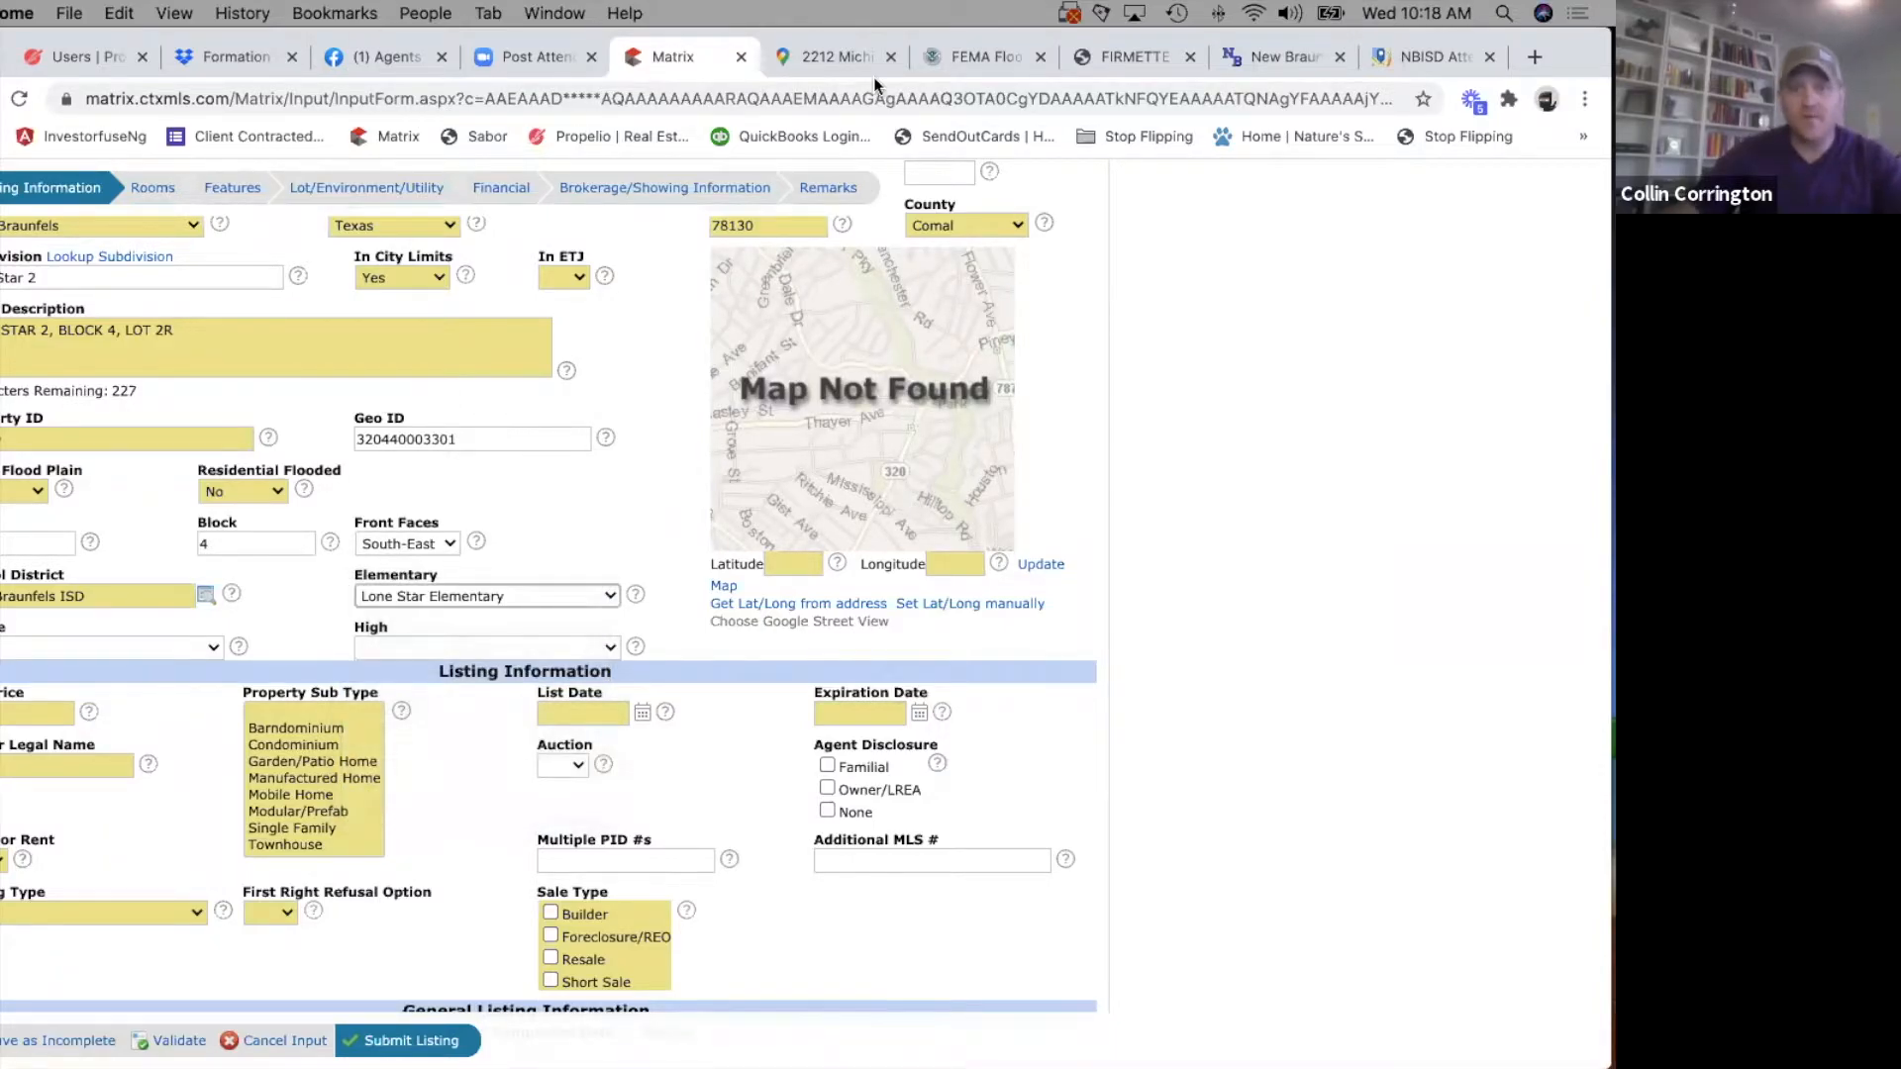
# Go back to the NBISD Attendance Boundary Map and look up the property's street address.
pyautogui.click(1472, 62)
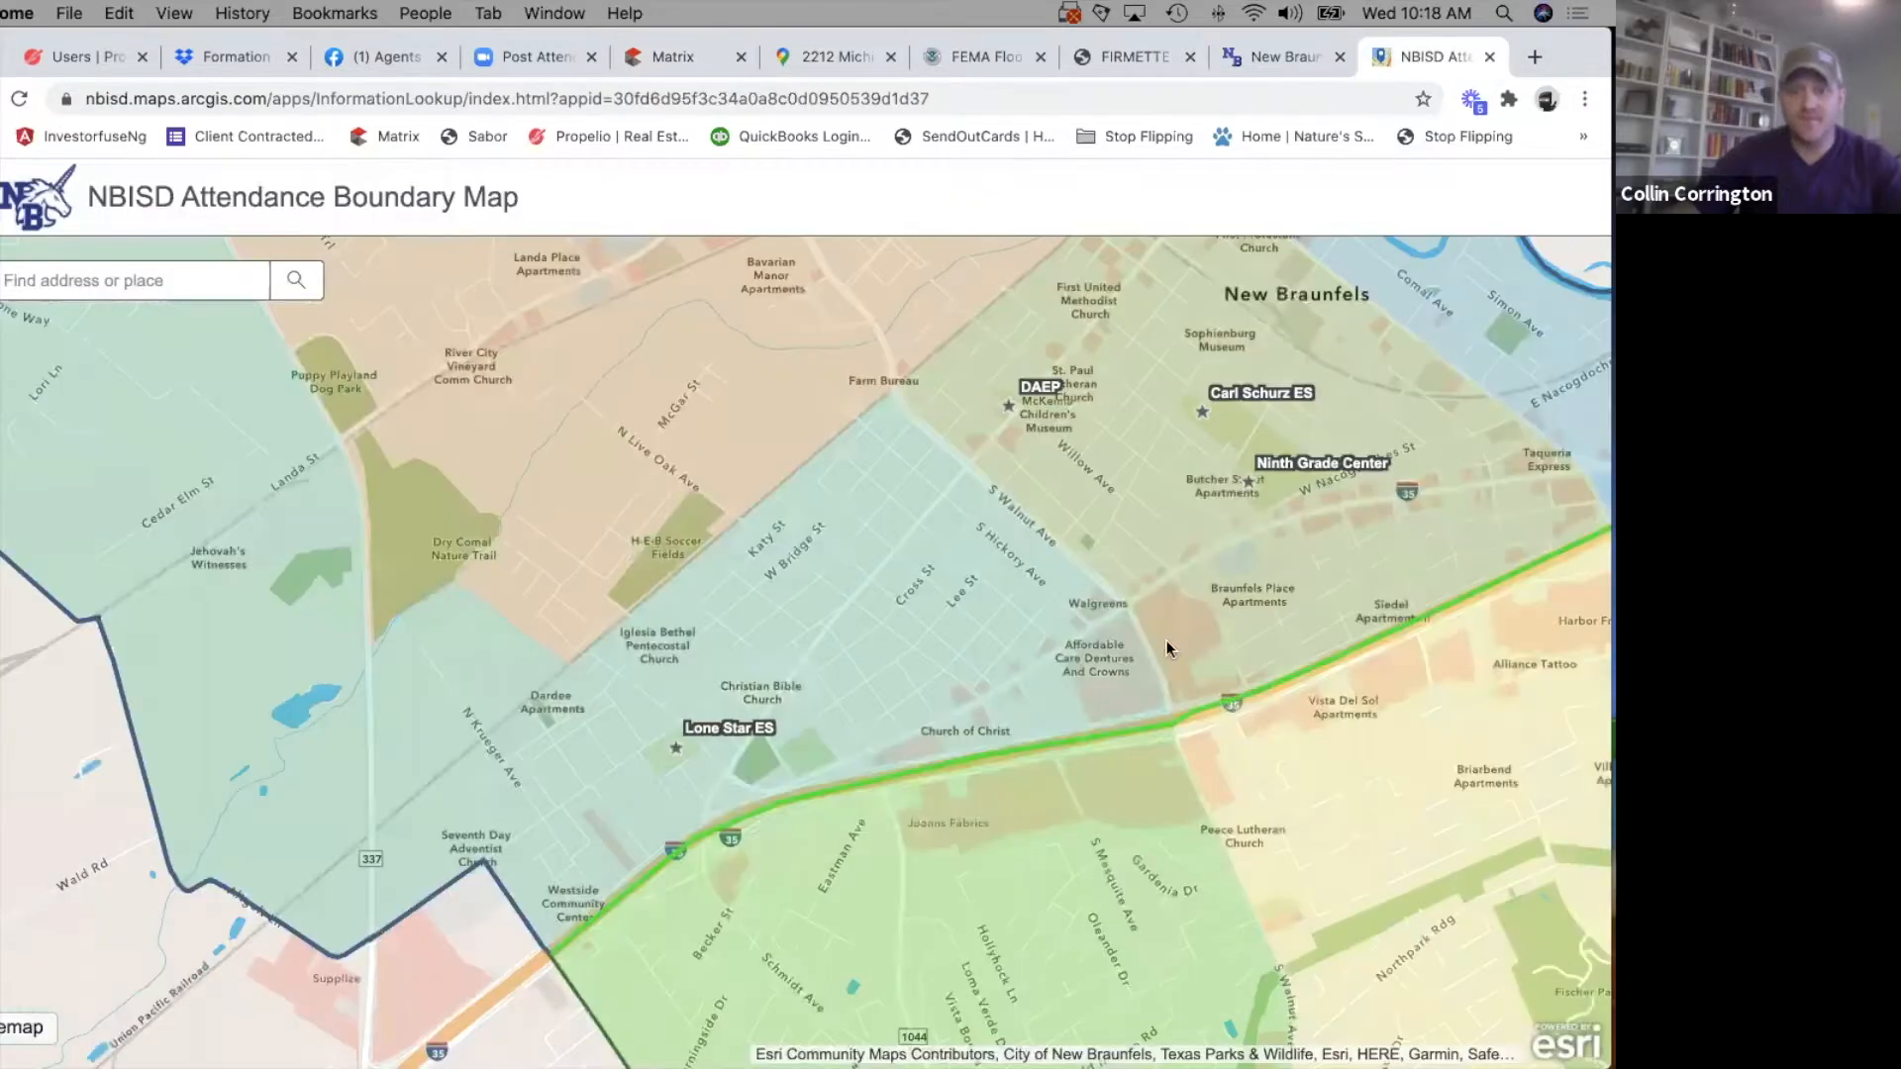
pyautogui.scroll(-3, 501, 471)
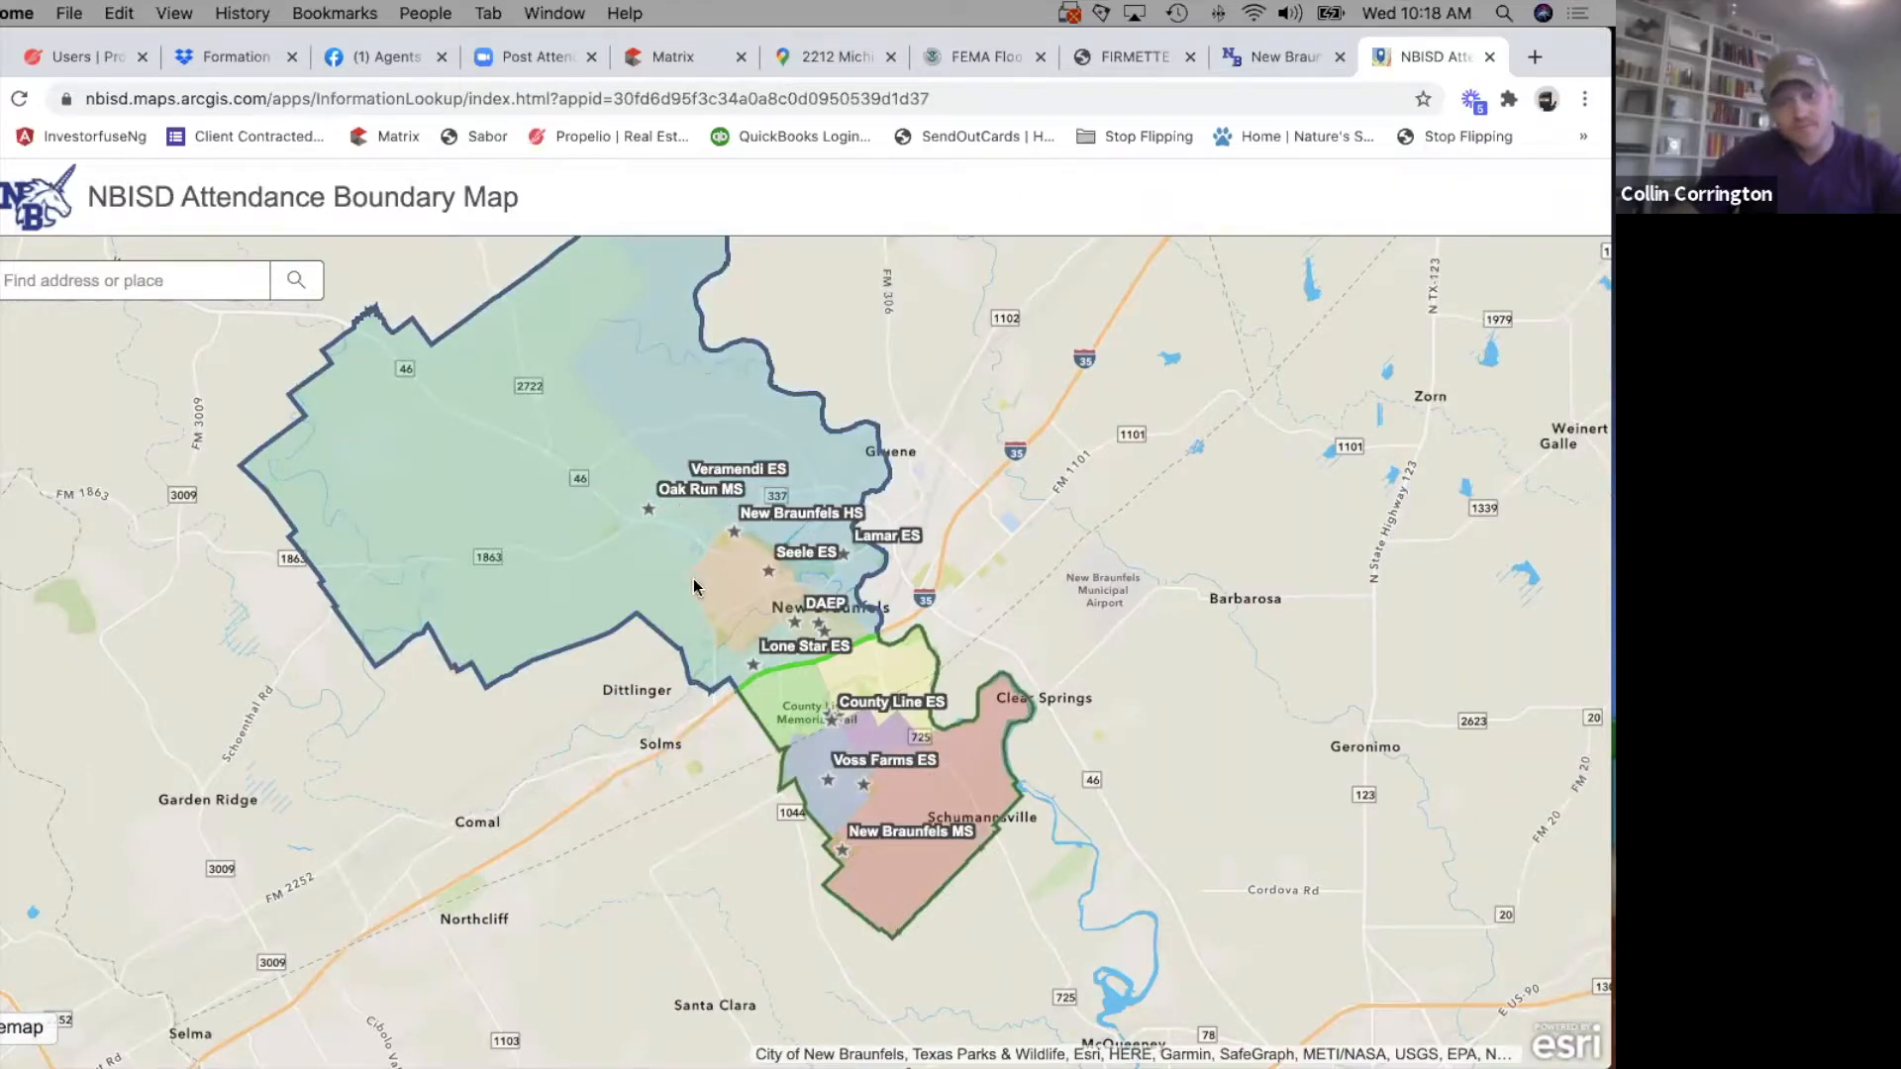
pyautogui.click(111, 284)
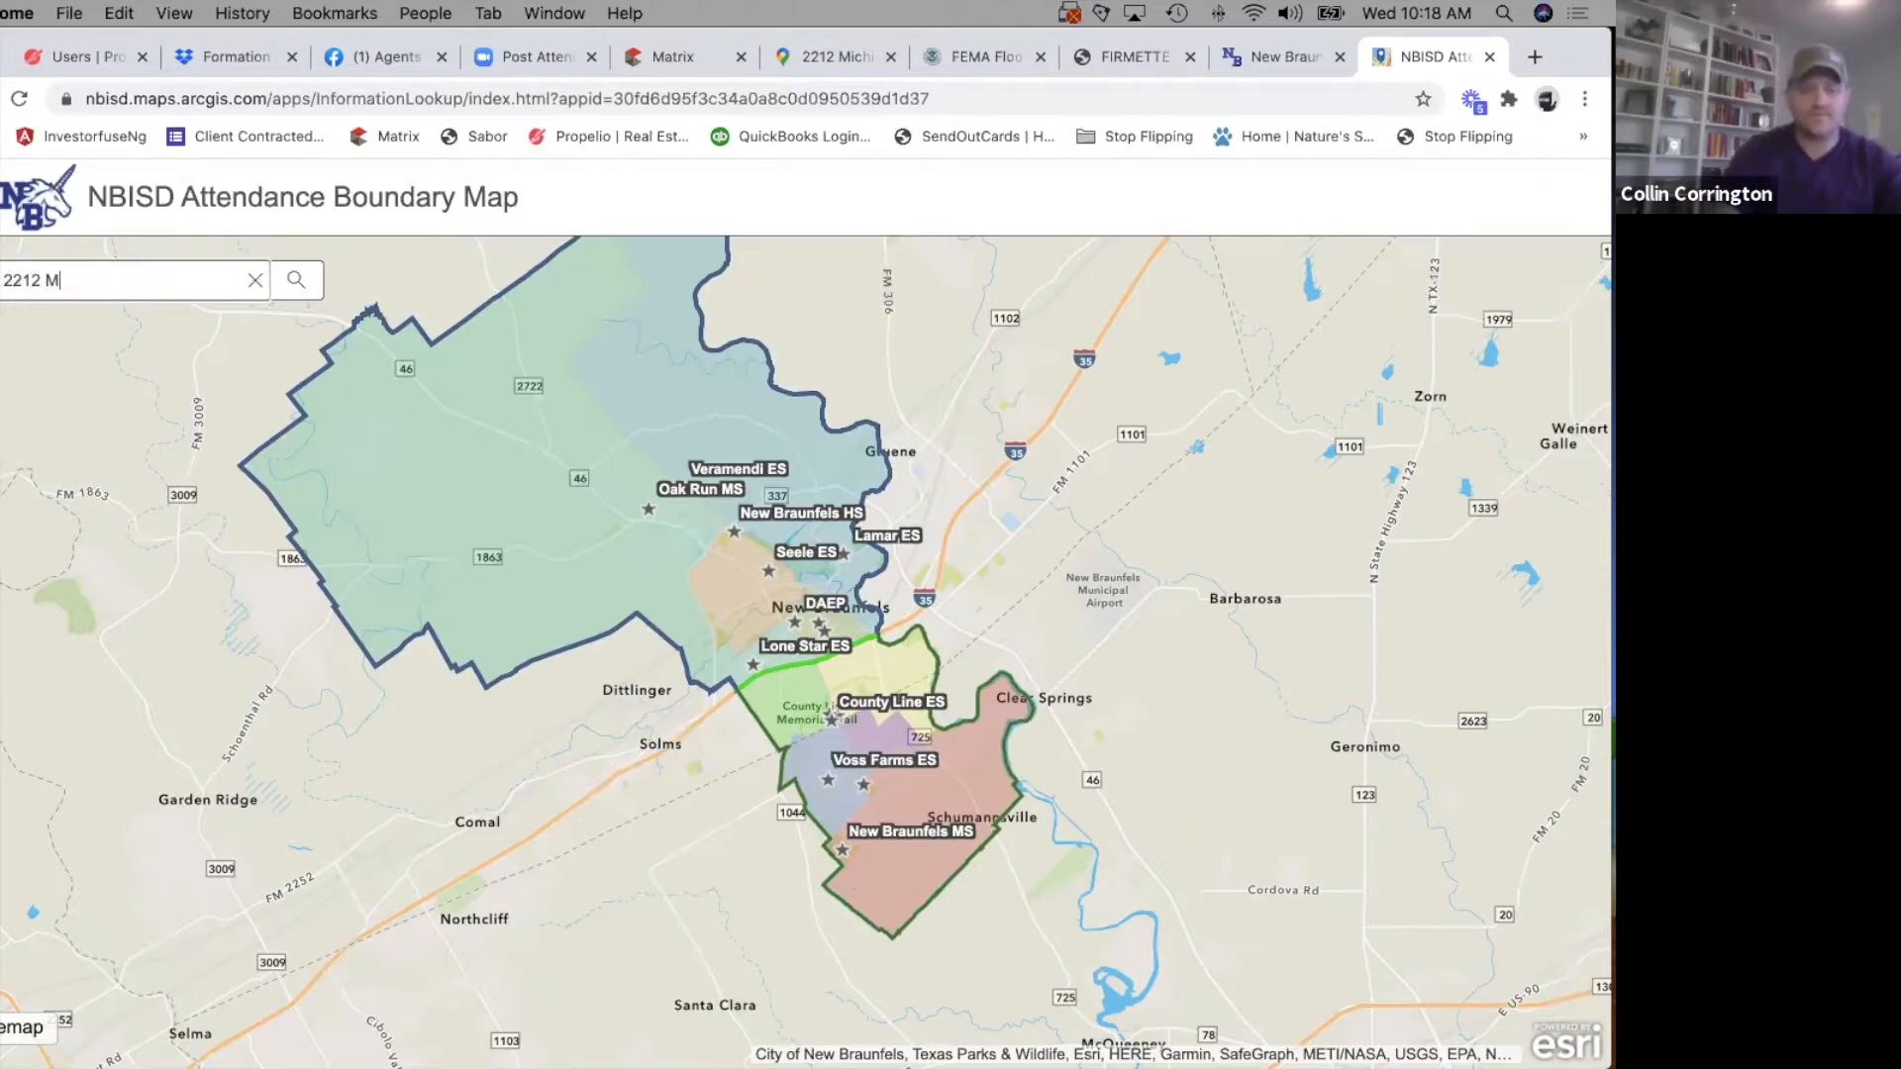
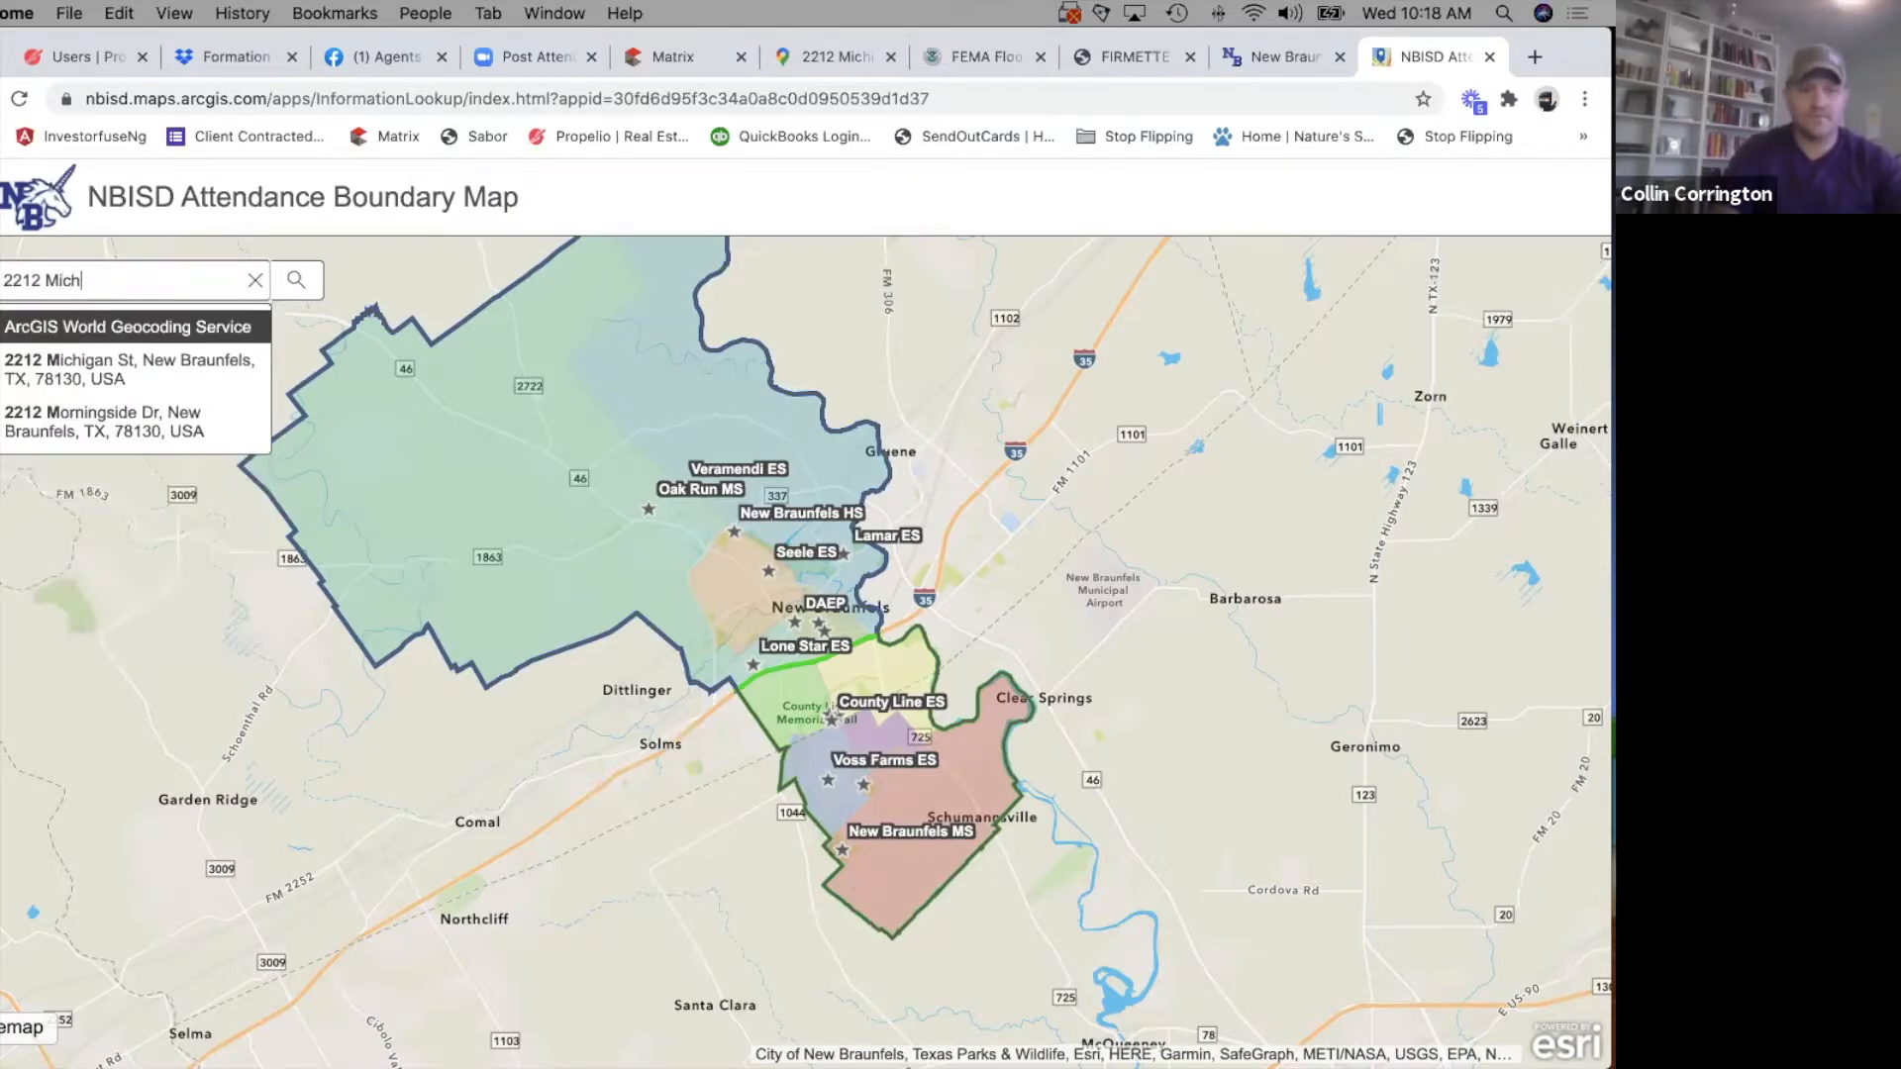
pyautogui.click(133, 369)
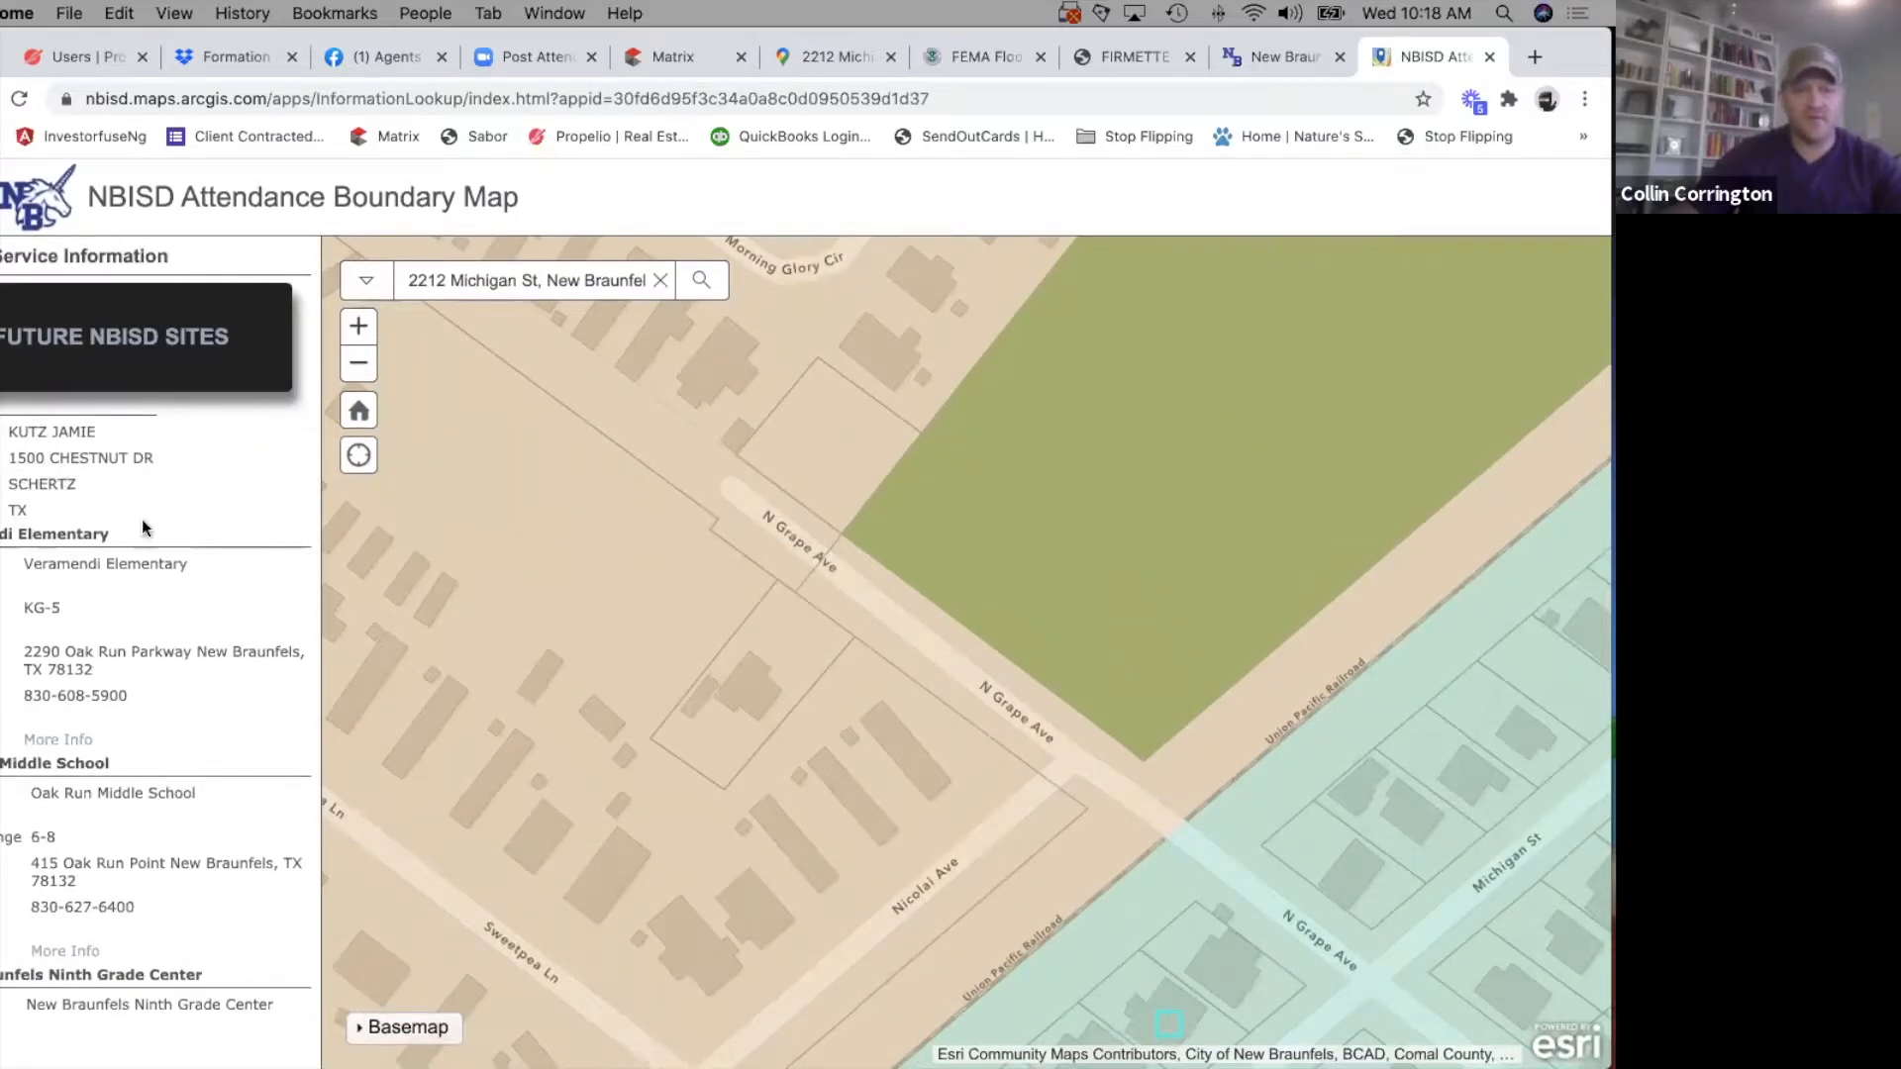
# Review the schools listed in the service information for the address and examine the attendance zones across the whole district.
pyautogui.scroll(-5, 114, 763)
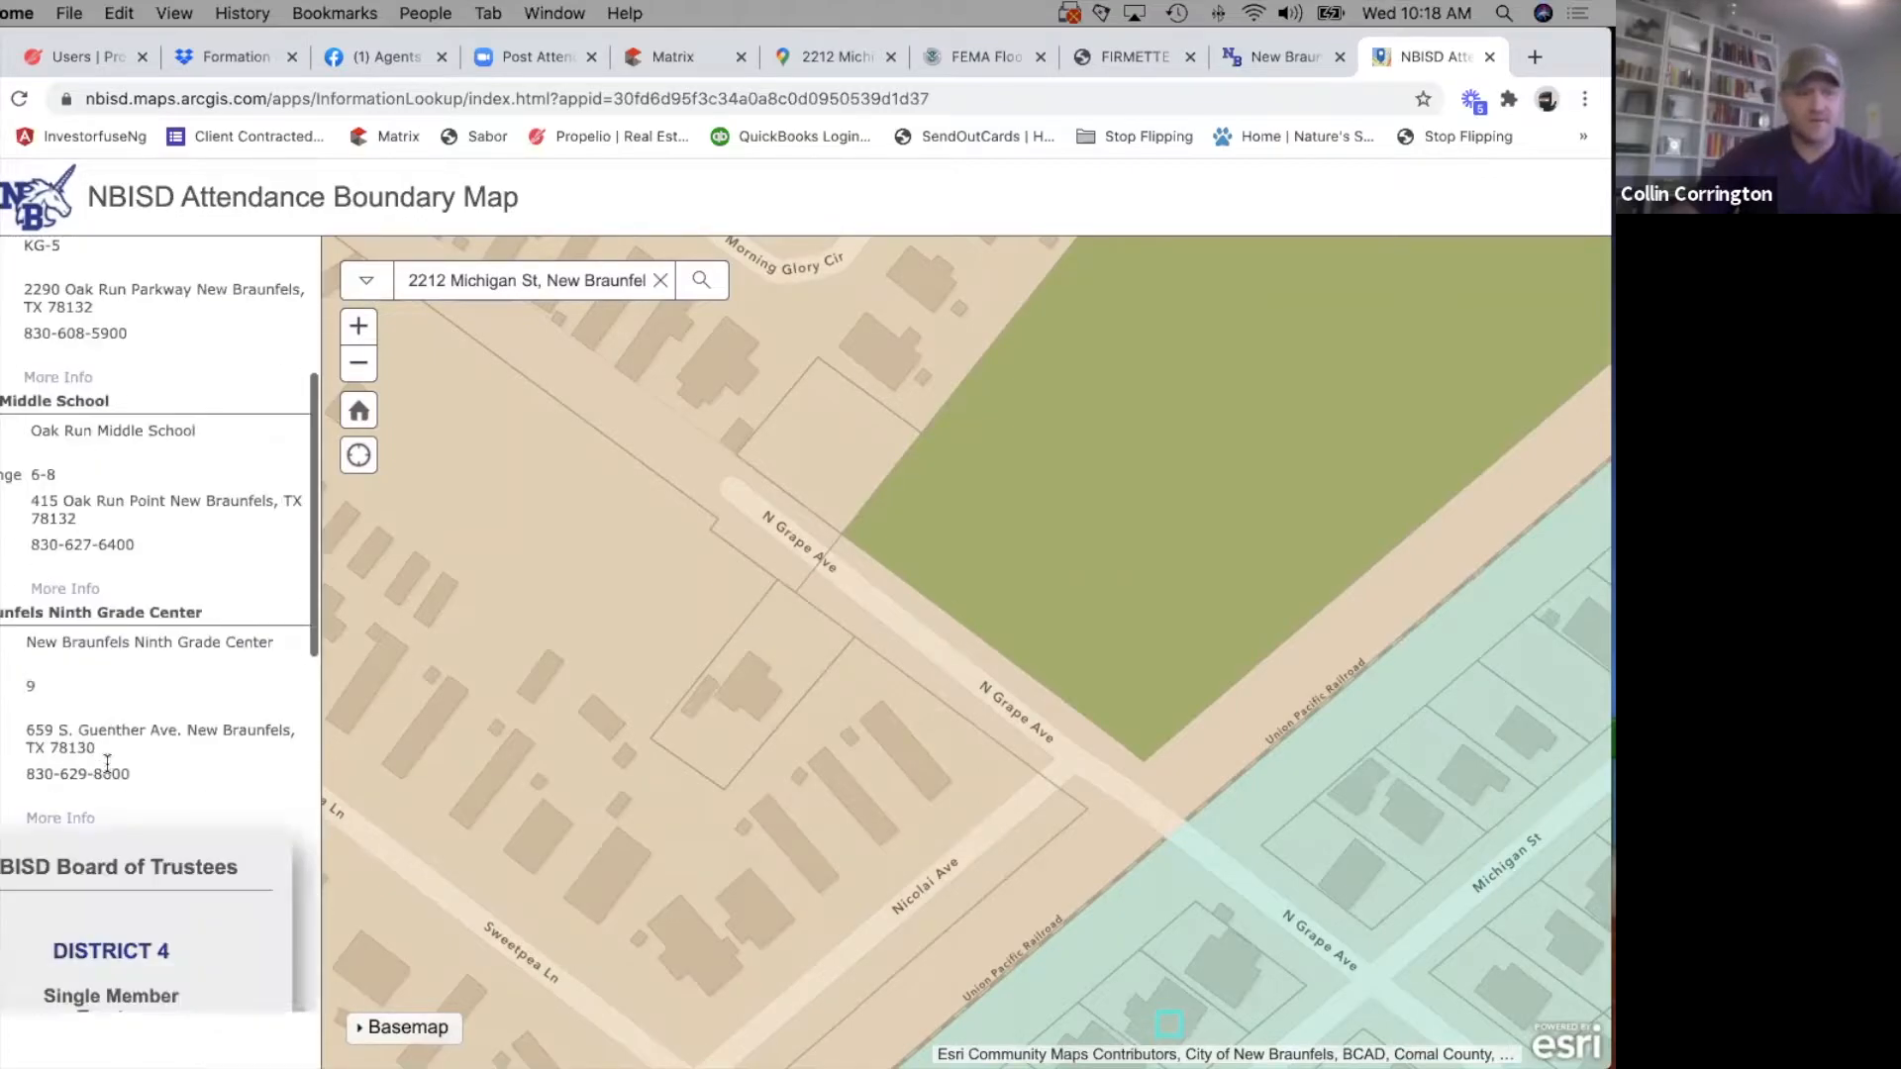
pyautogui.scroll(-3, 101, 787)
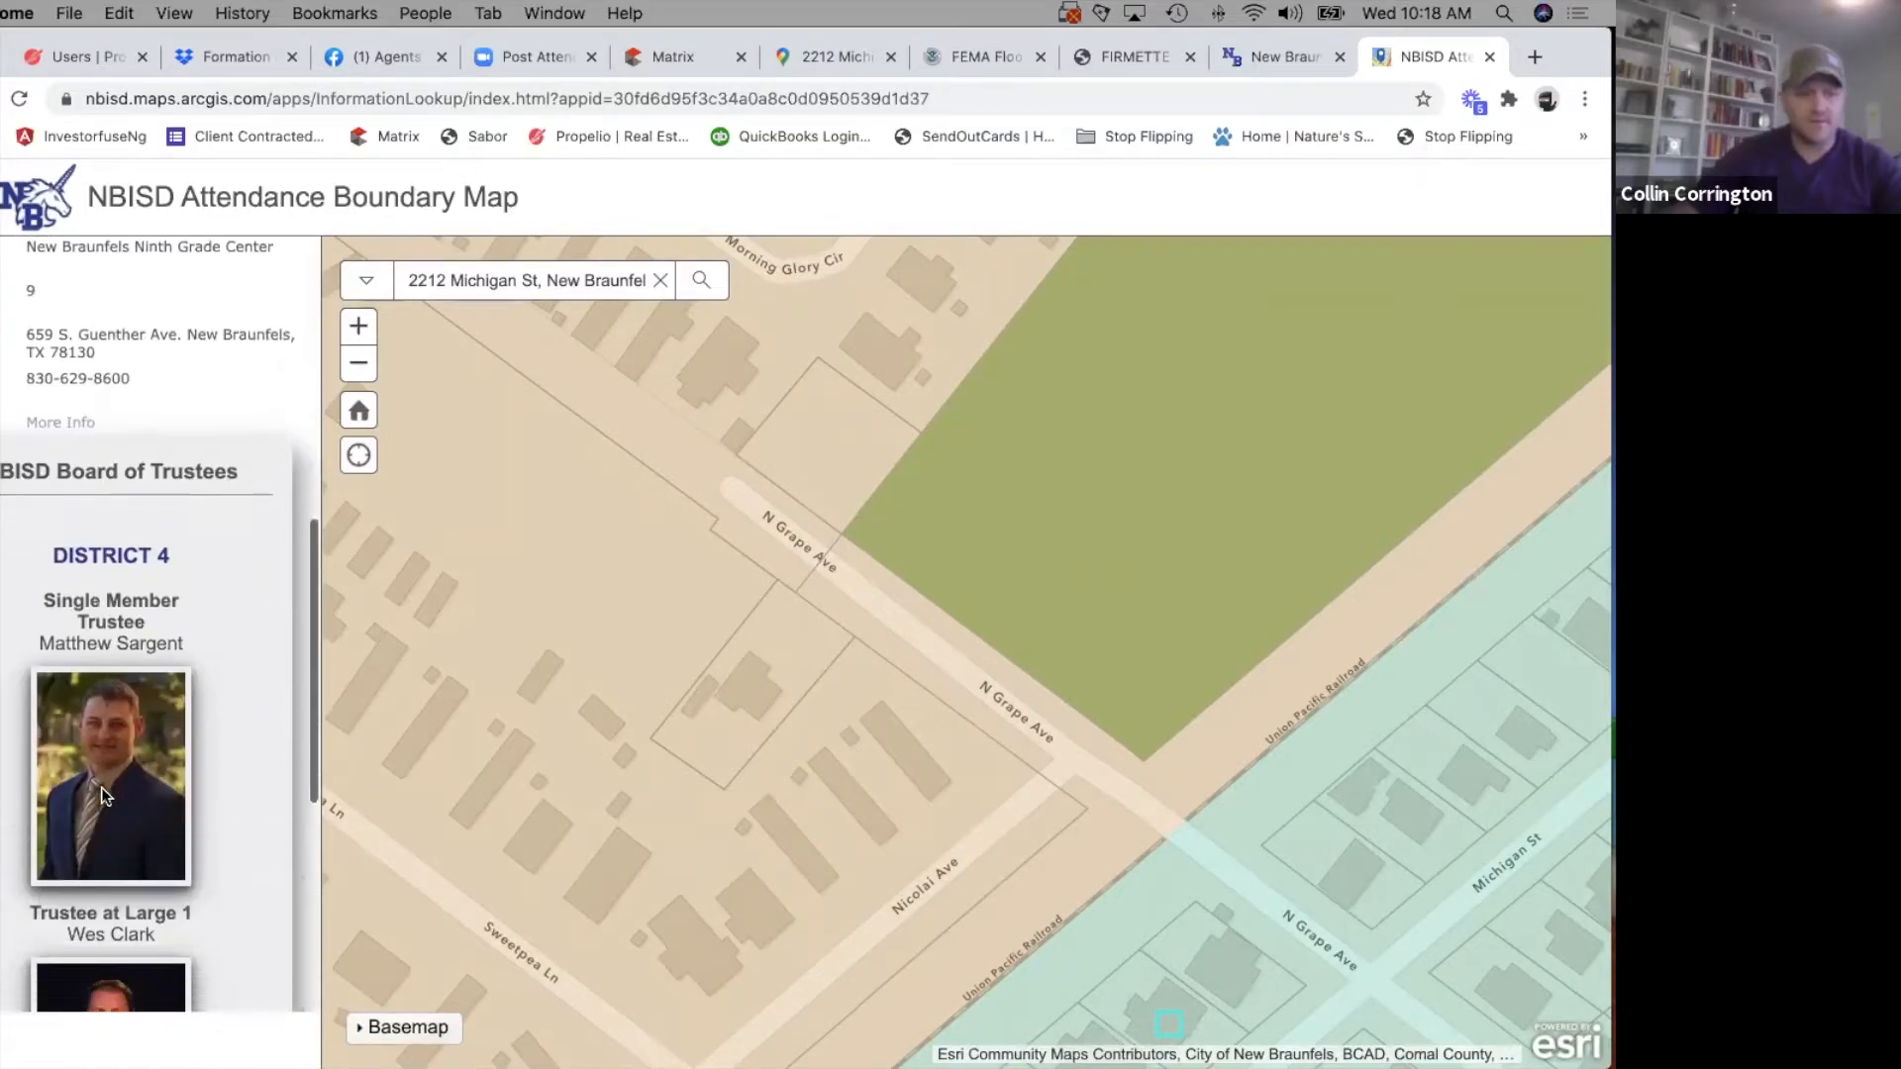
pyautogui.scroll(10, 101, 787)
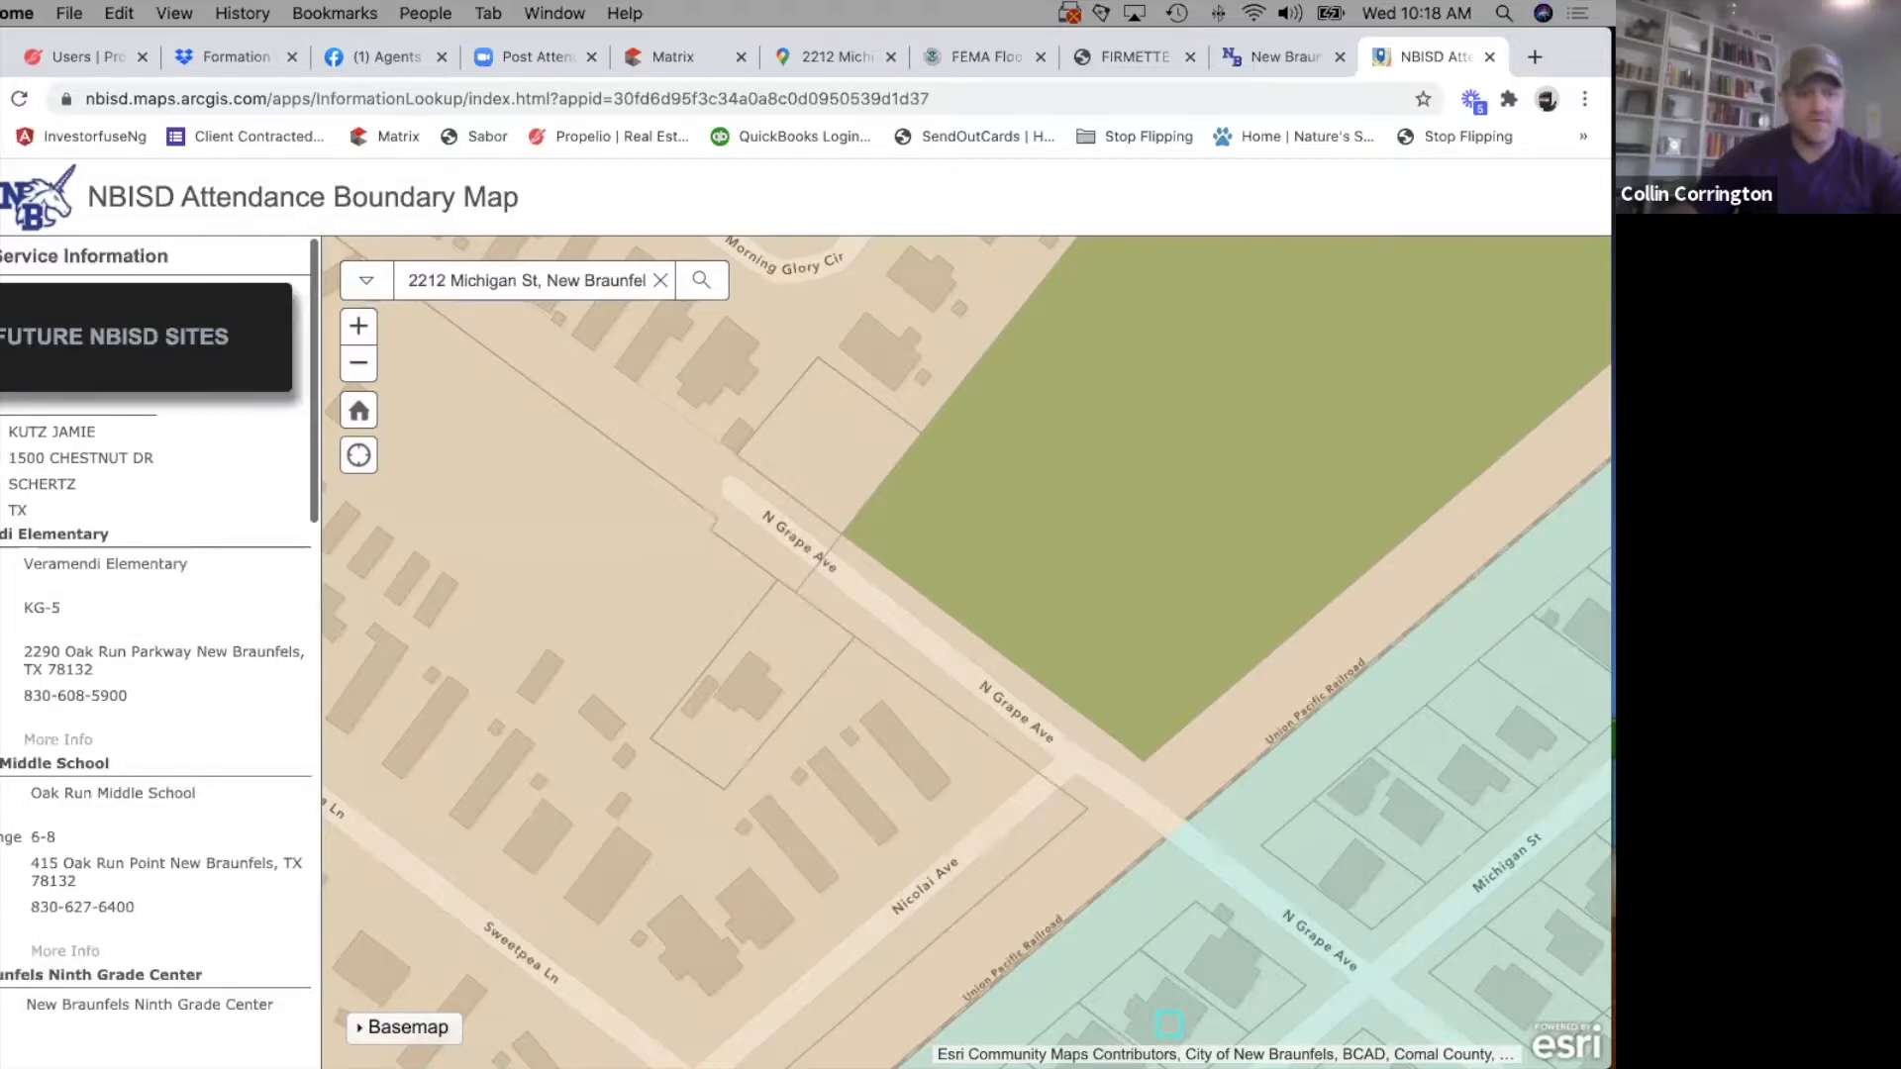
pyautogui.click(357, 366)
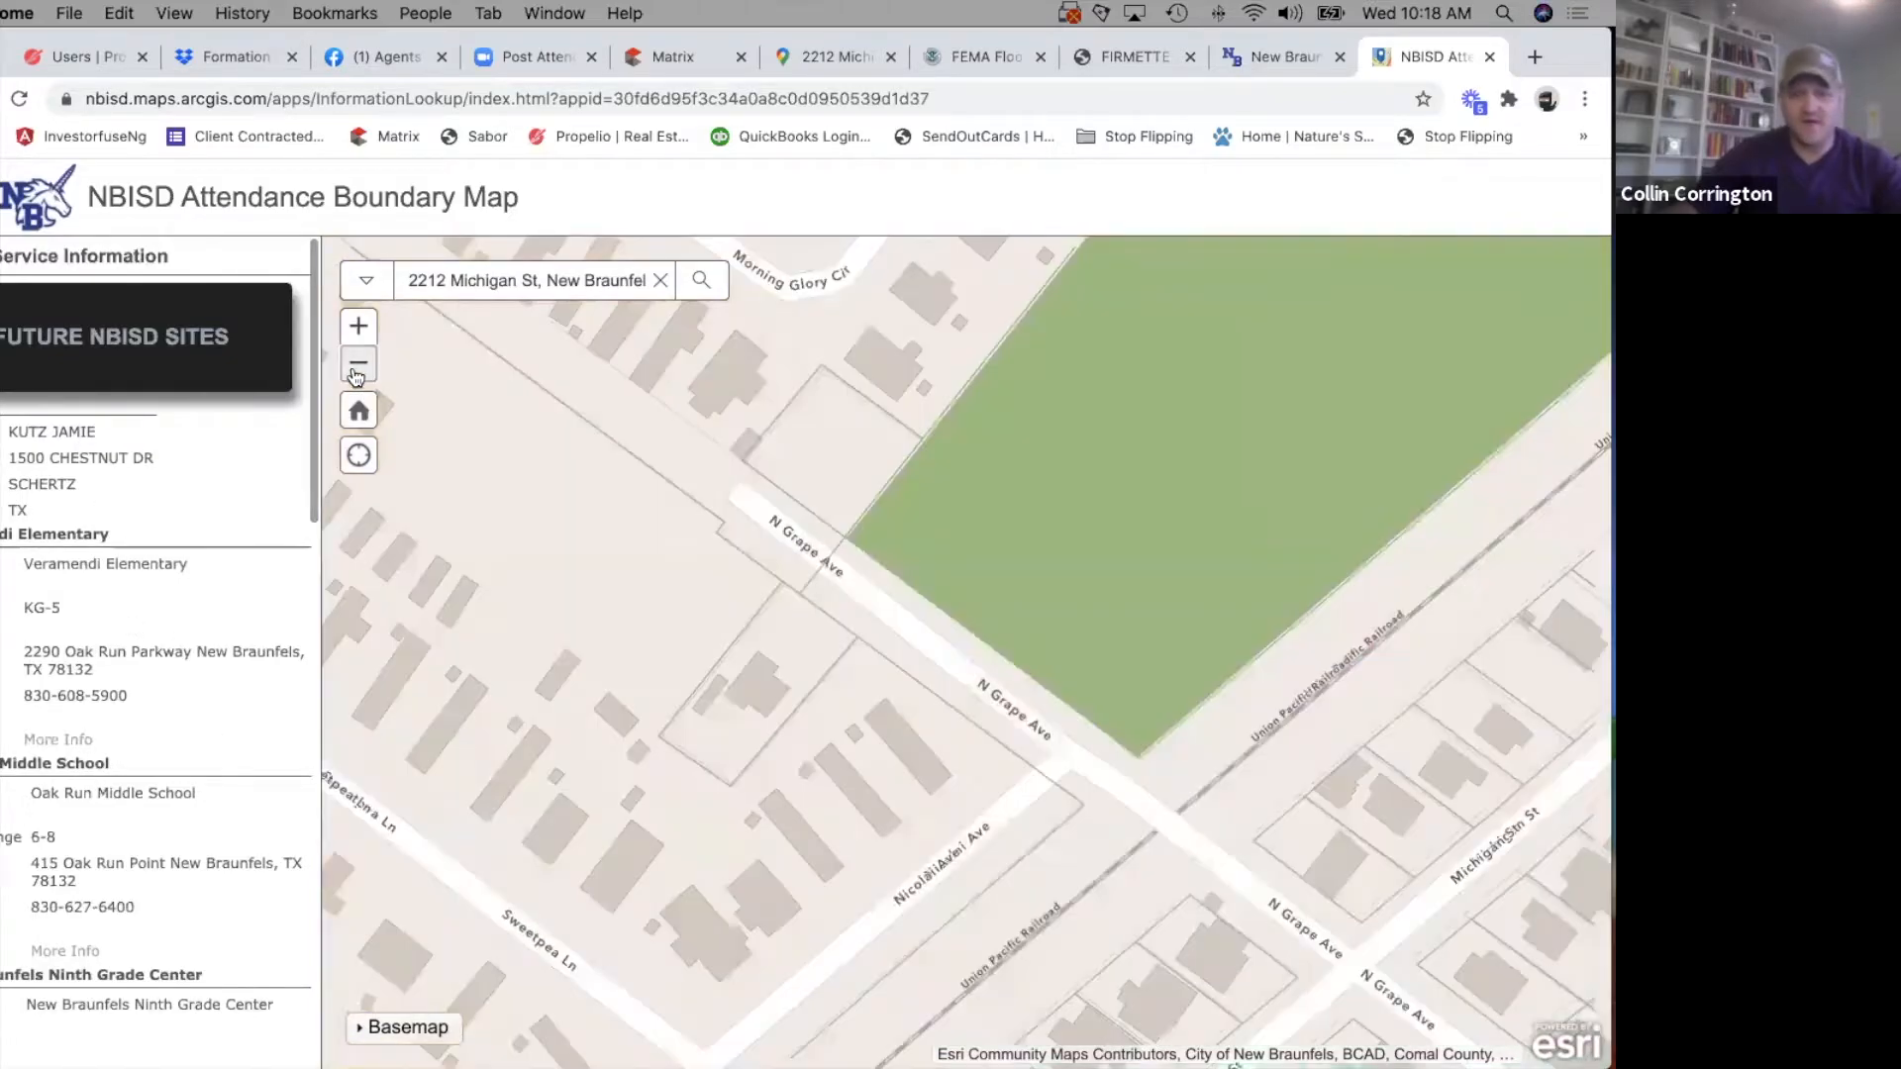
pyautogui.click(357, 366)
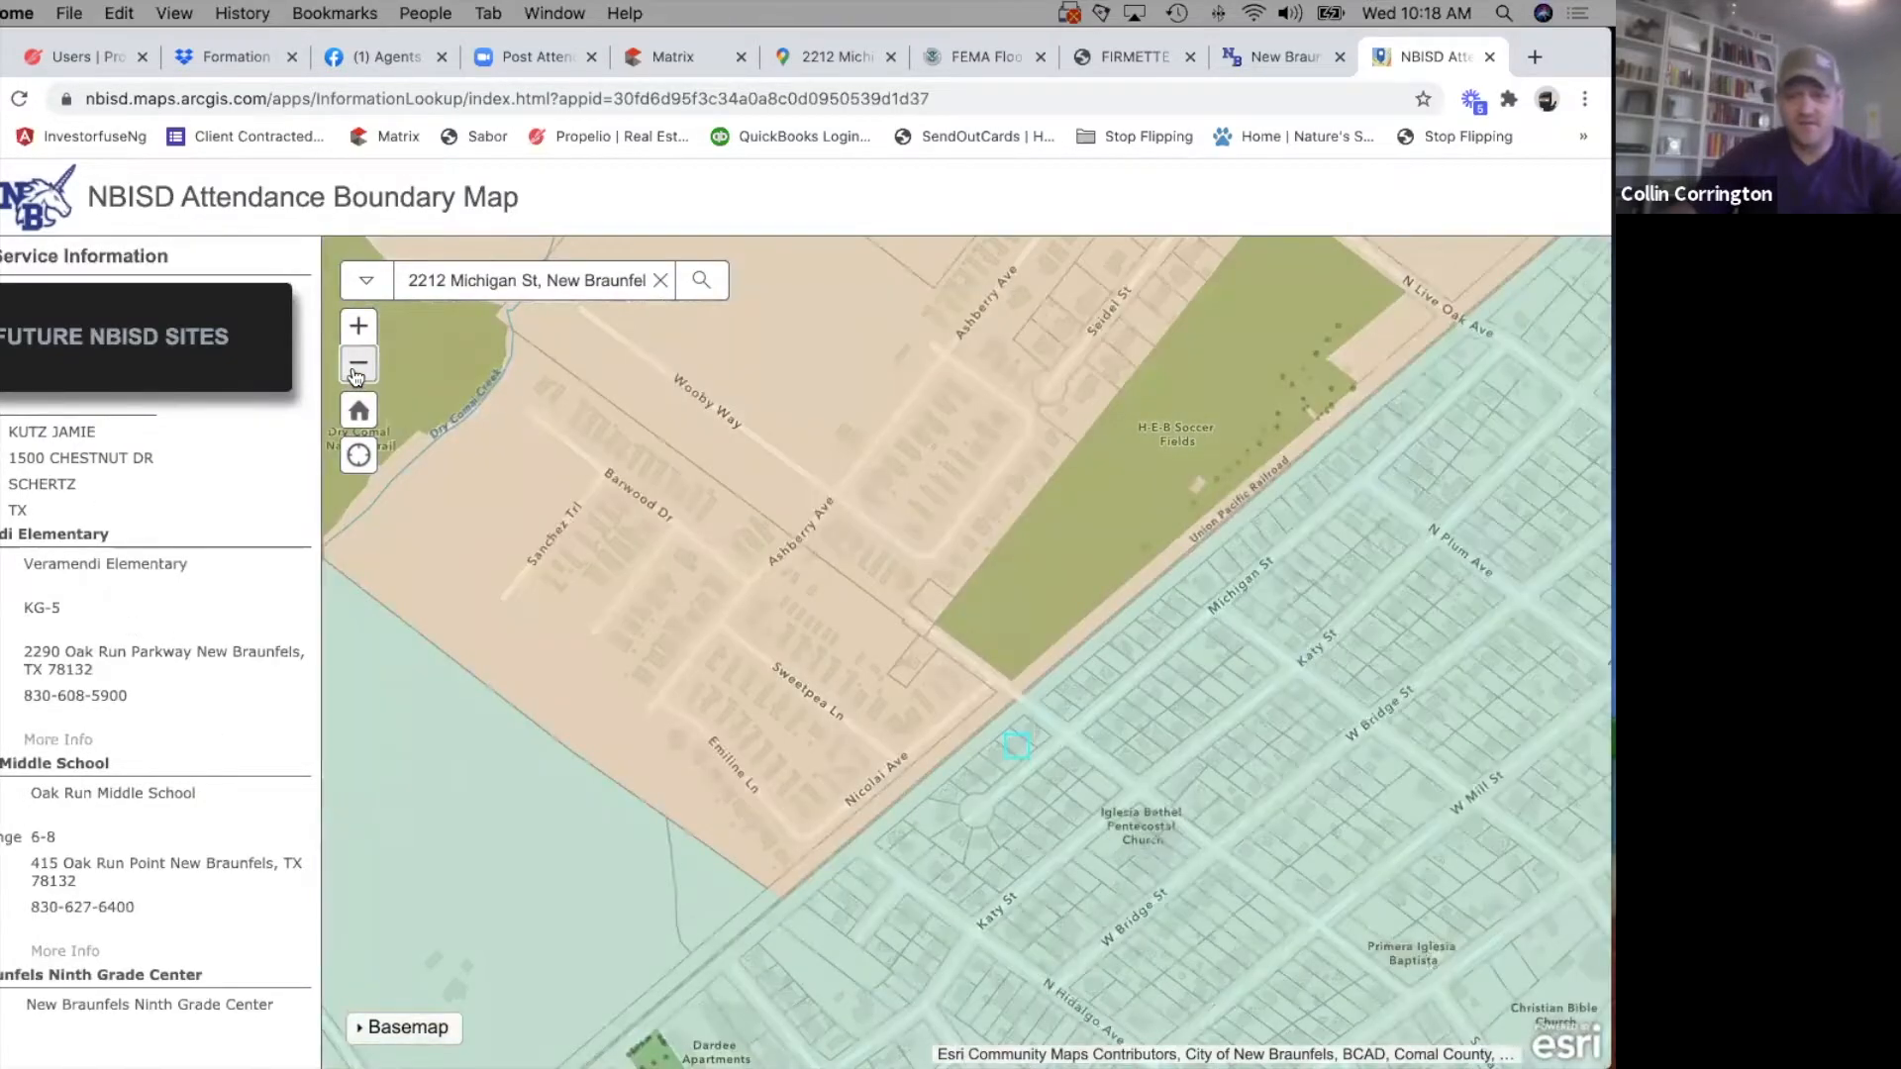
pyautogui.click(358, 367)
pyautogui.click(357, 367)
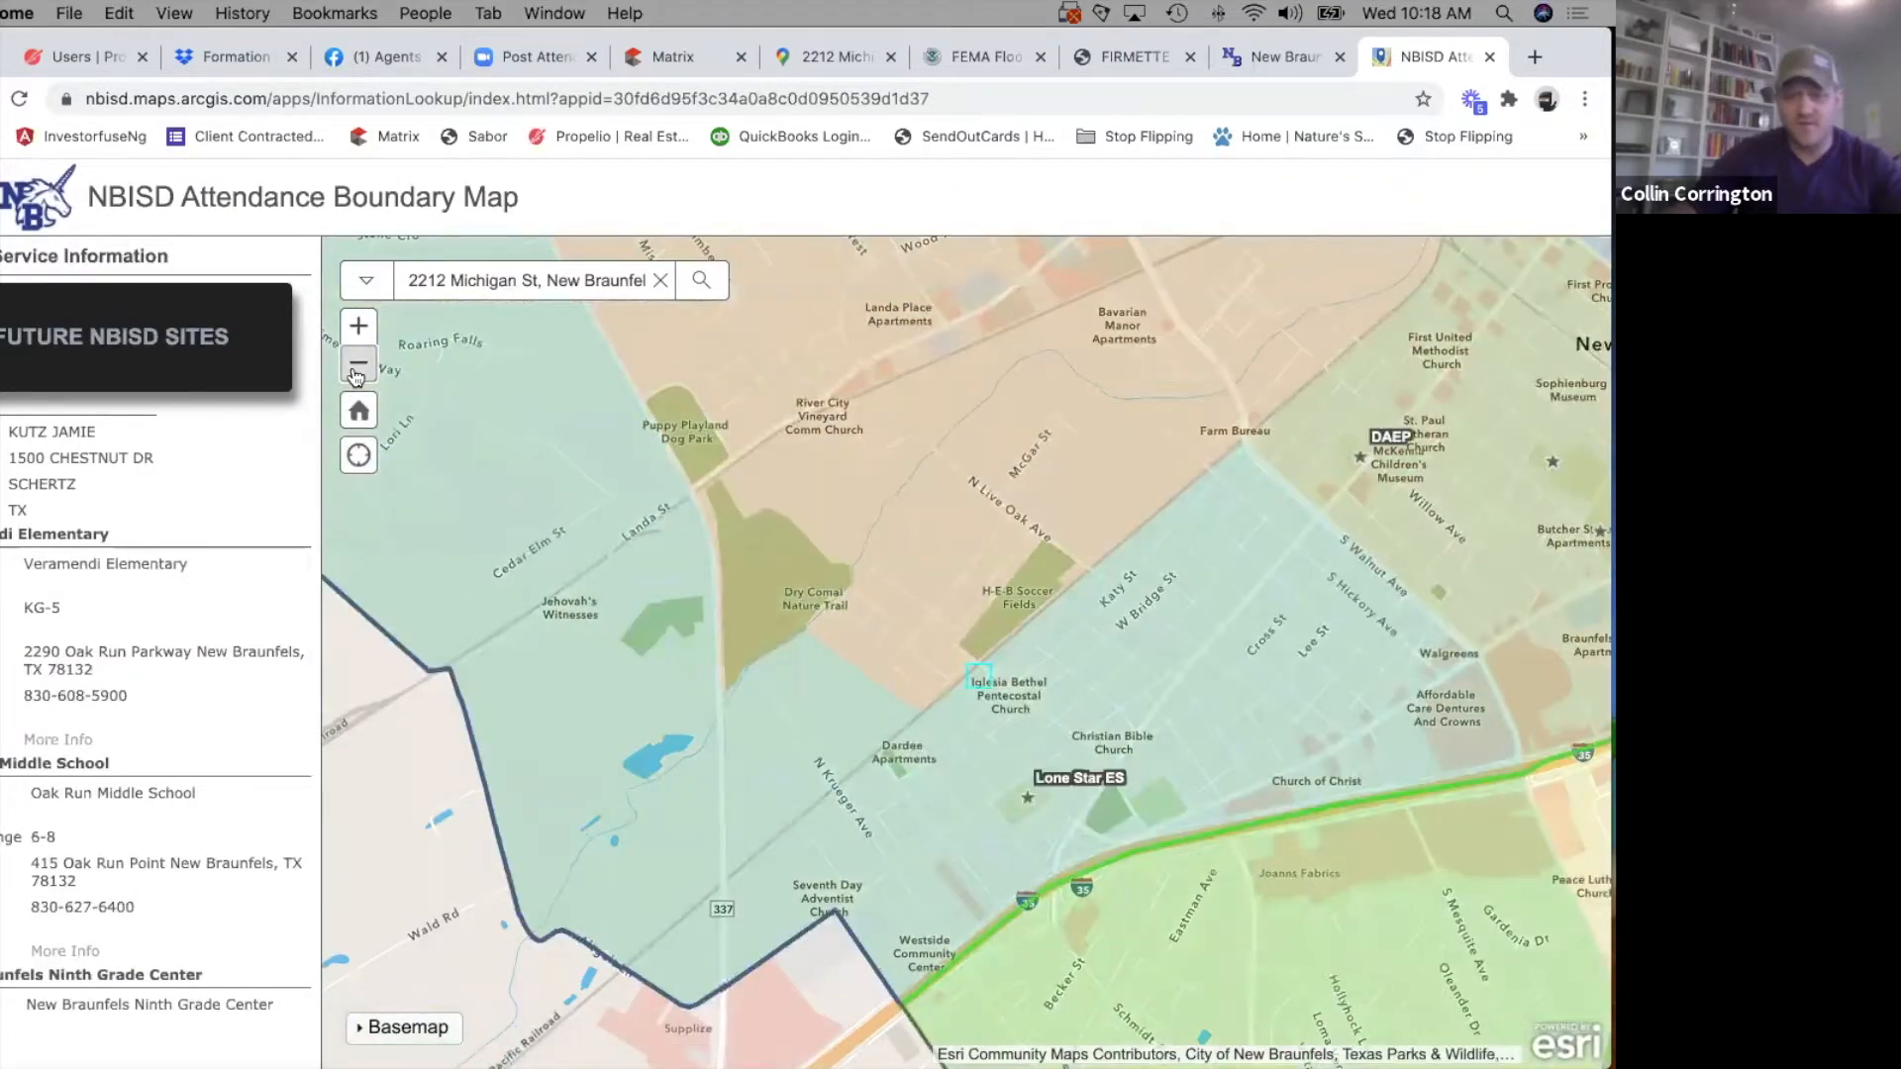
pyautogui.click(357, 367)
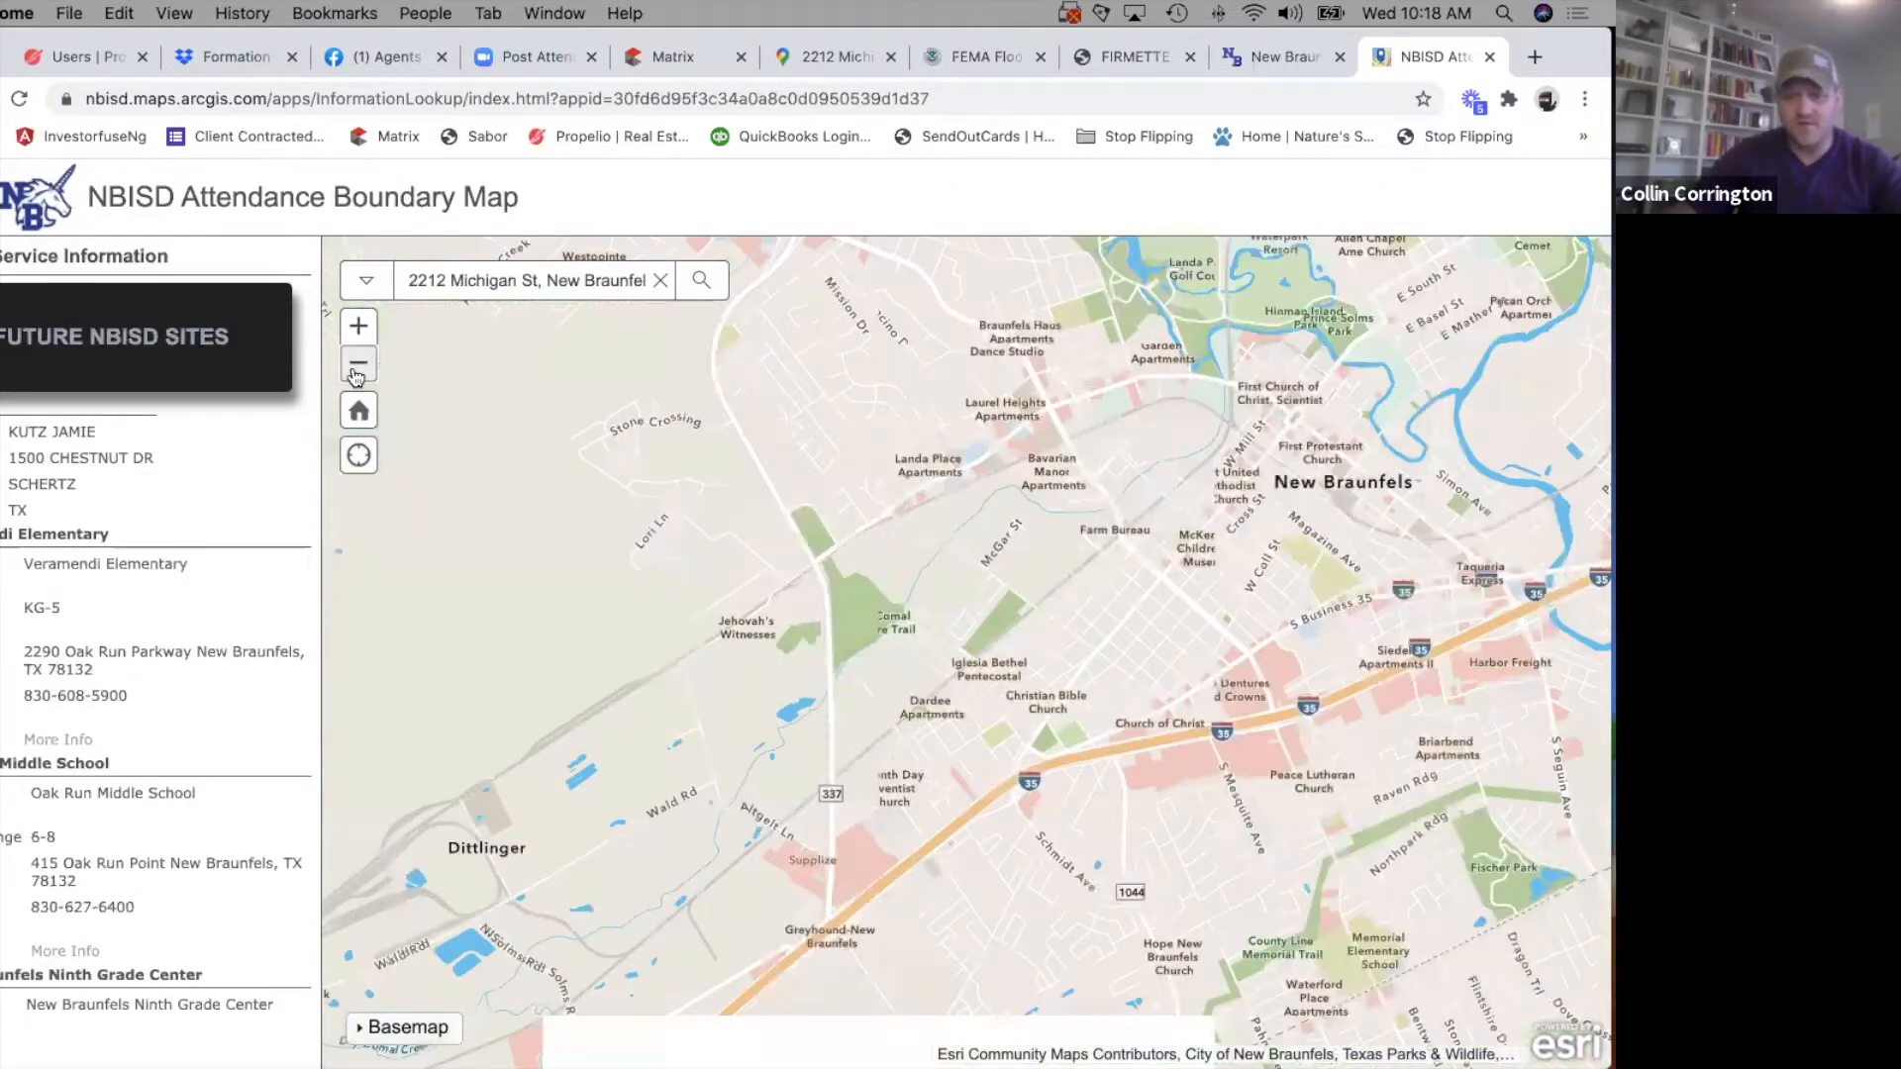
pyautogui.click(357, 366)
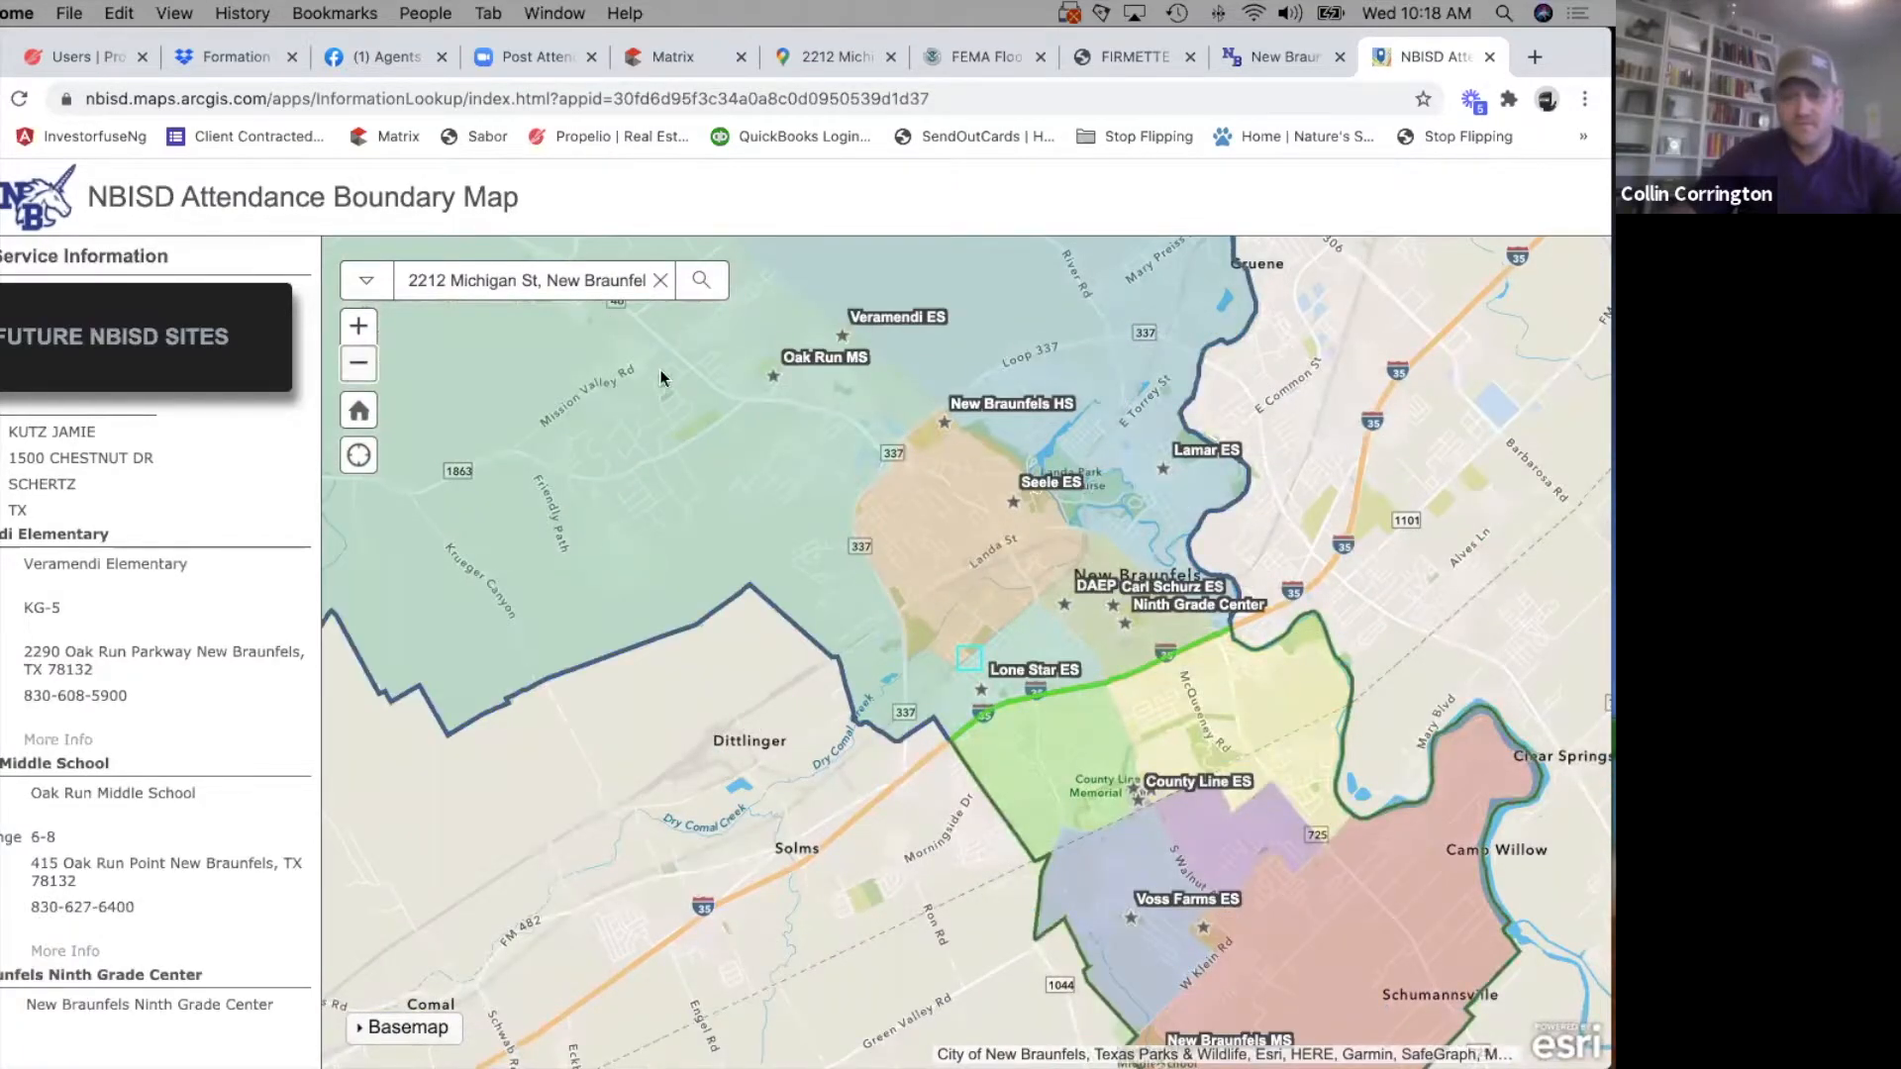
pyautogui.scroll(2, 646, 408)
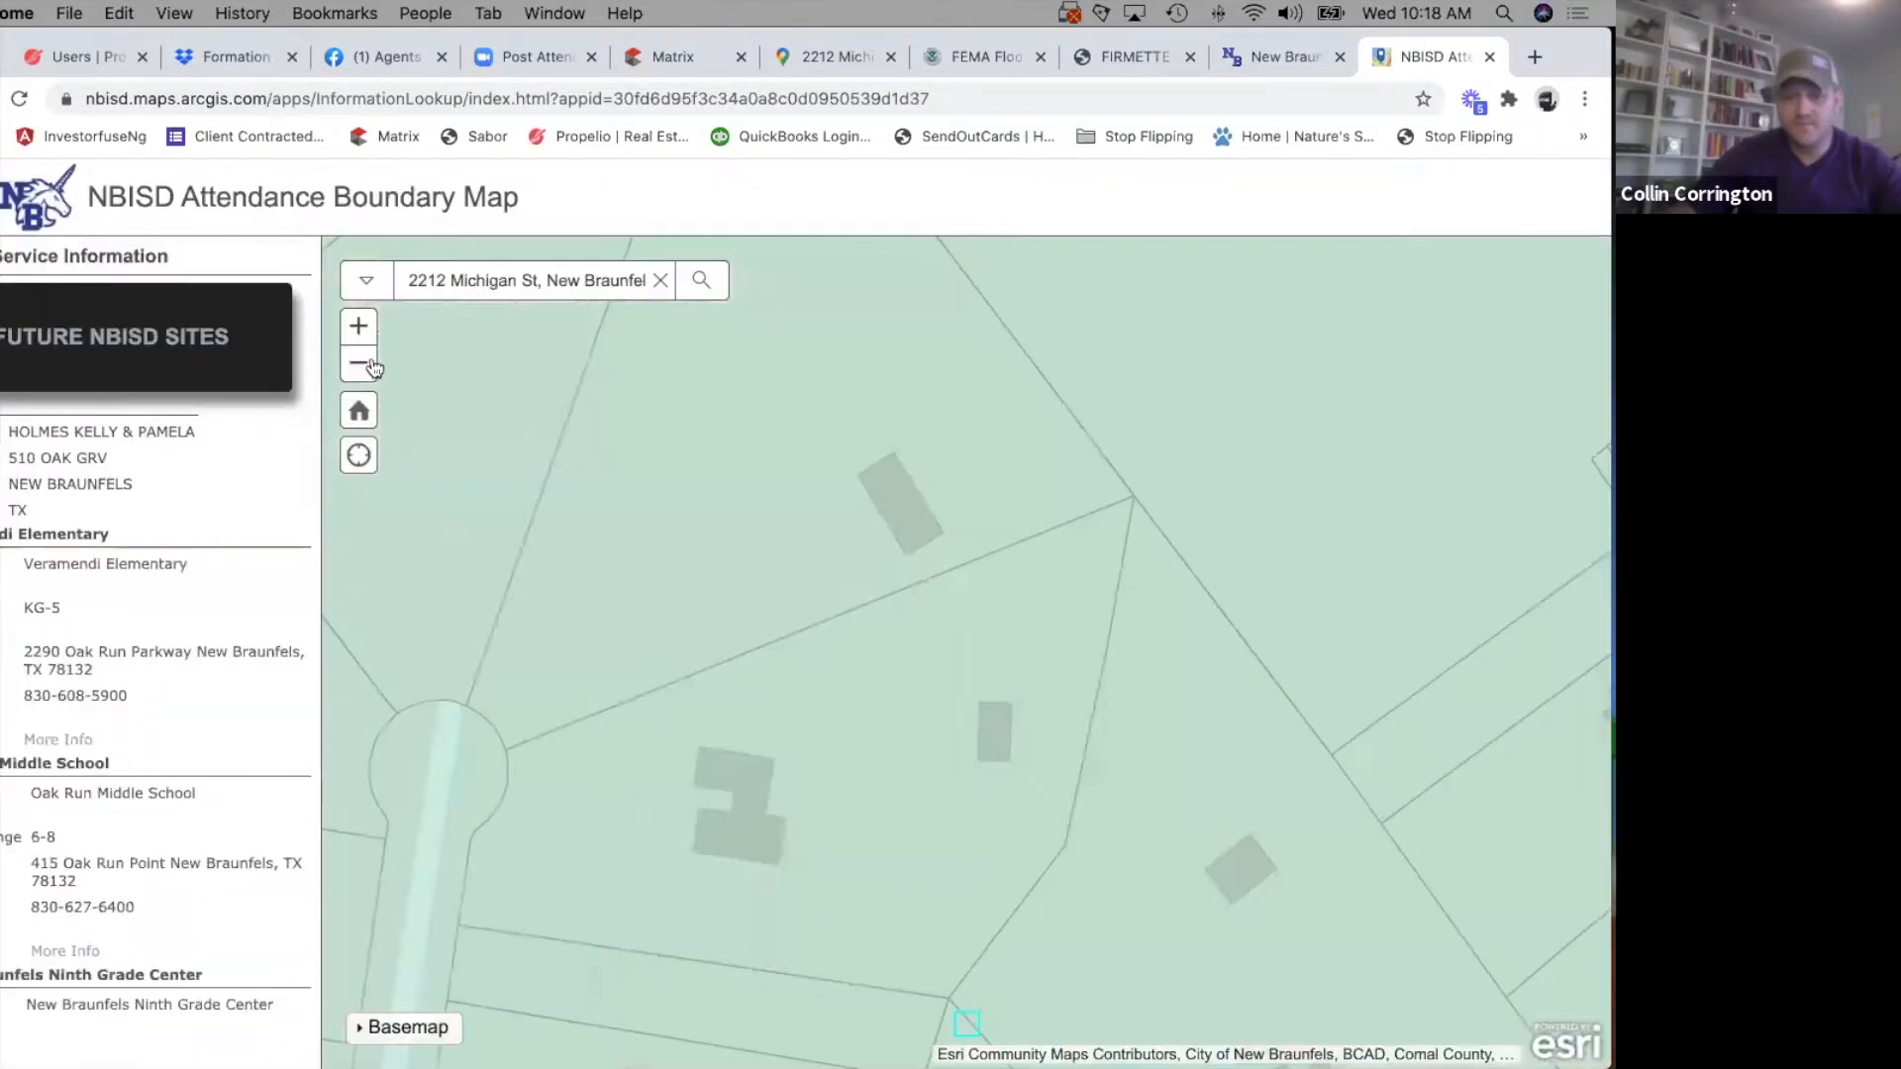
pyautogui.click(354, 379)
pyautogui.click(355, 379)
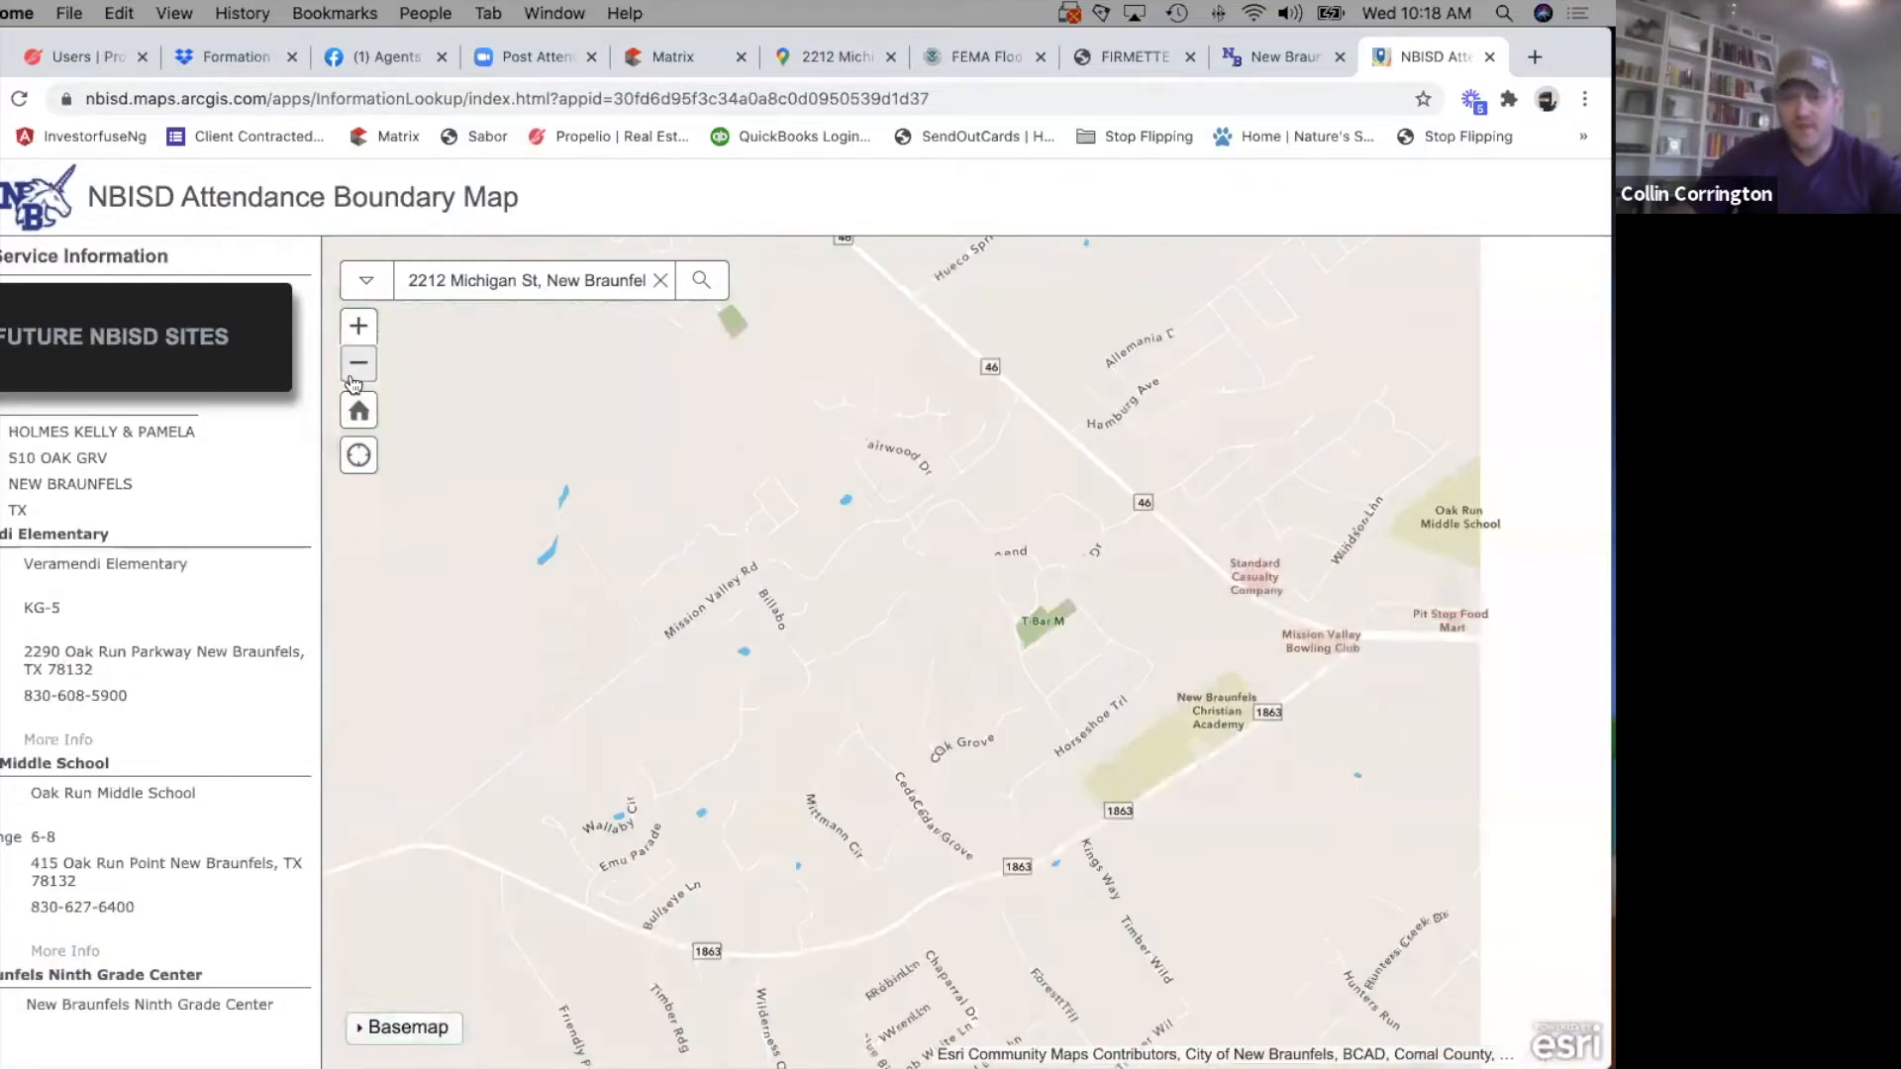
pyautogui.click(355, 379)
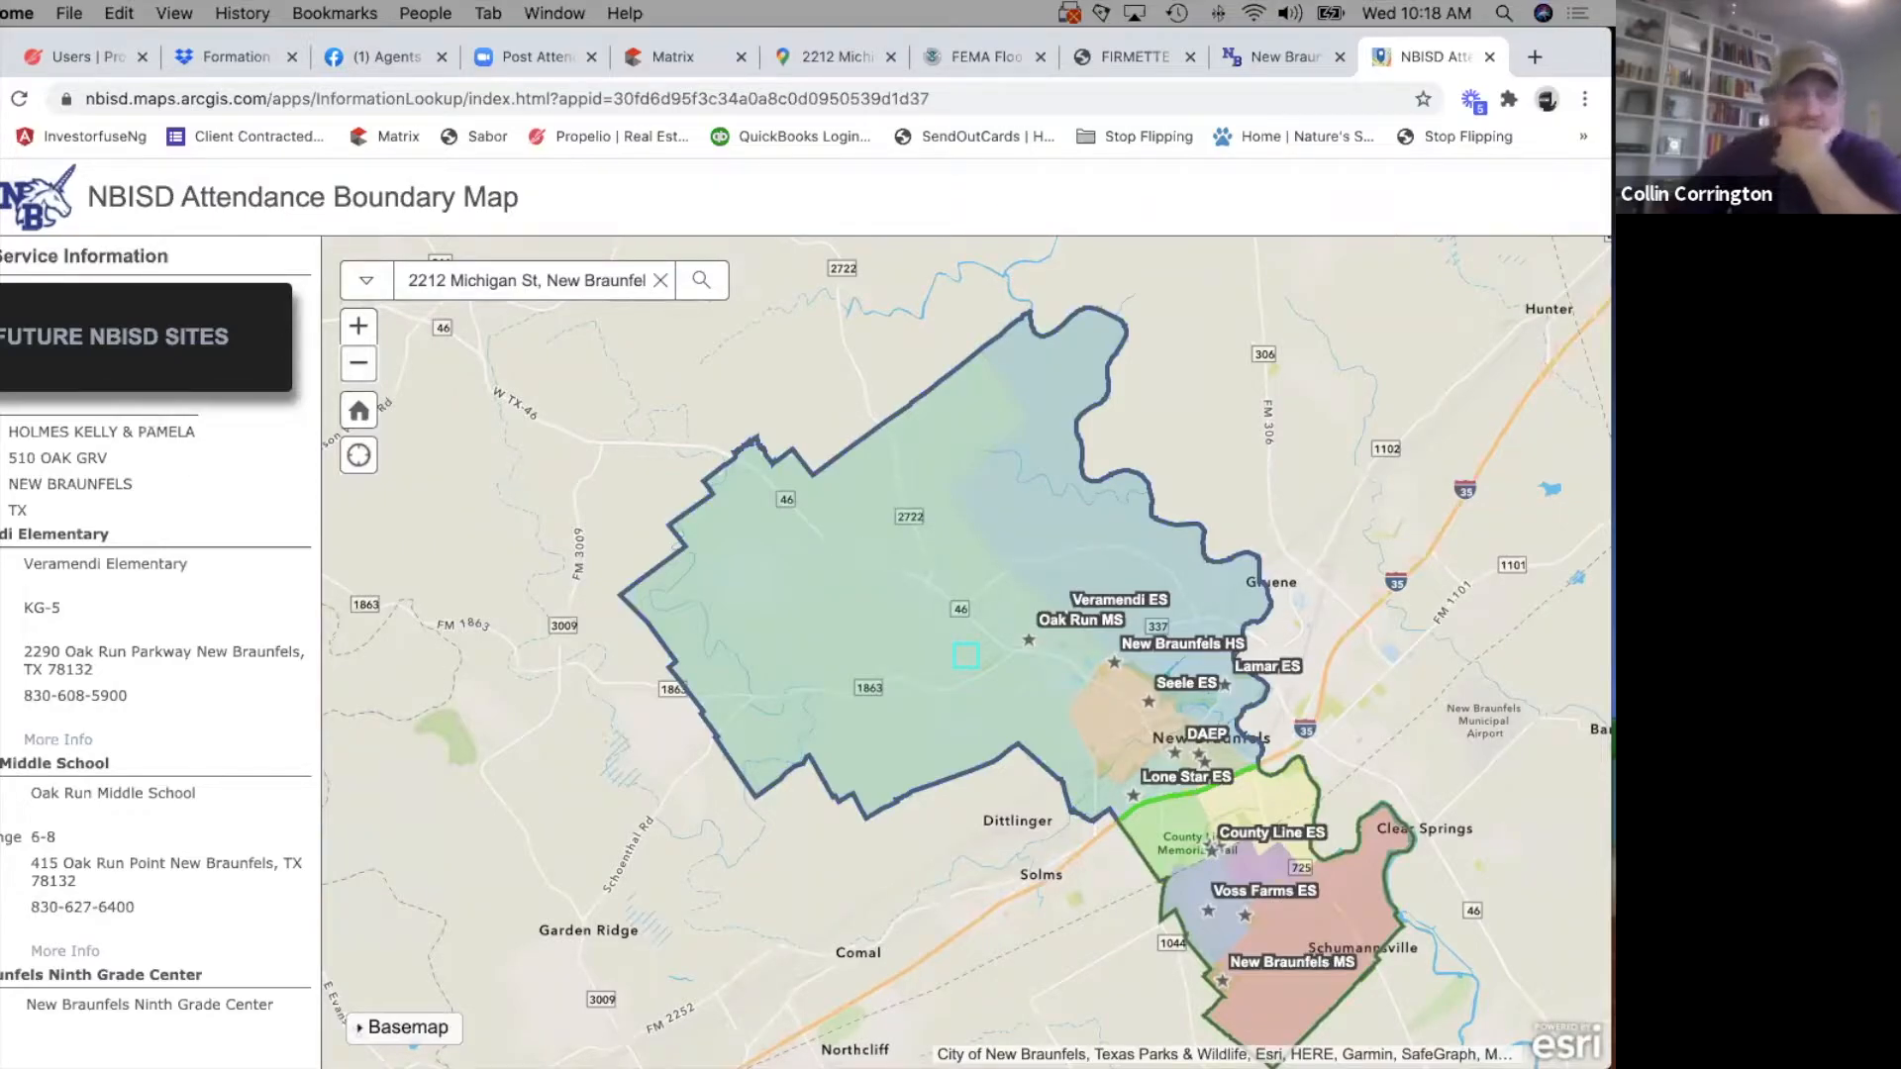
pyautogui.scroll(5, 582, 410)
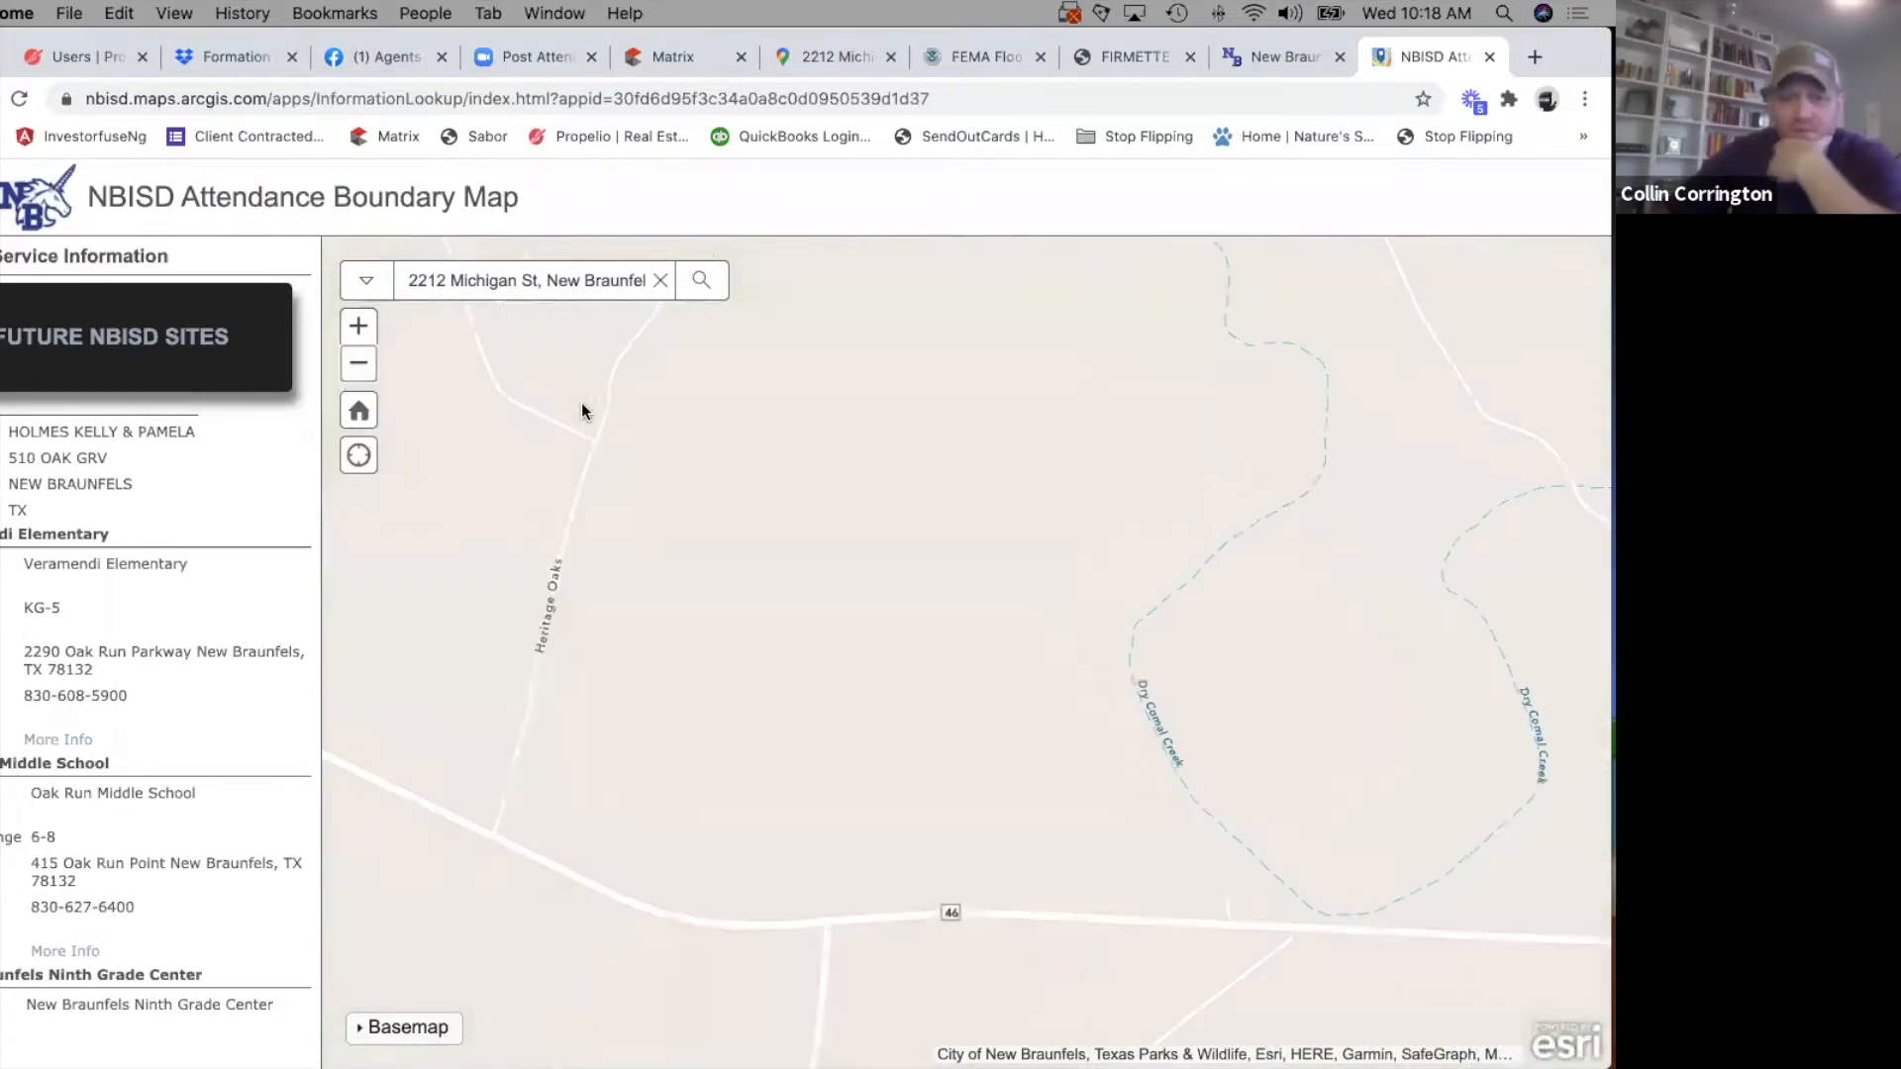
pyautogui.scroll(-10, 580, 402)
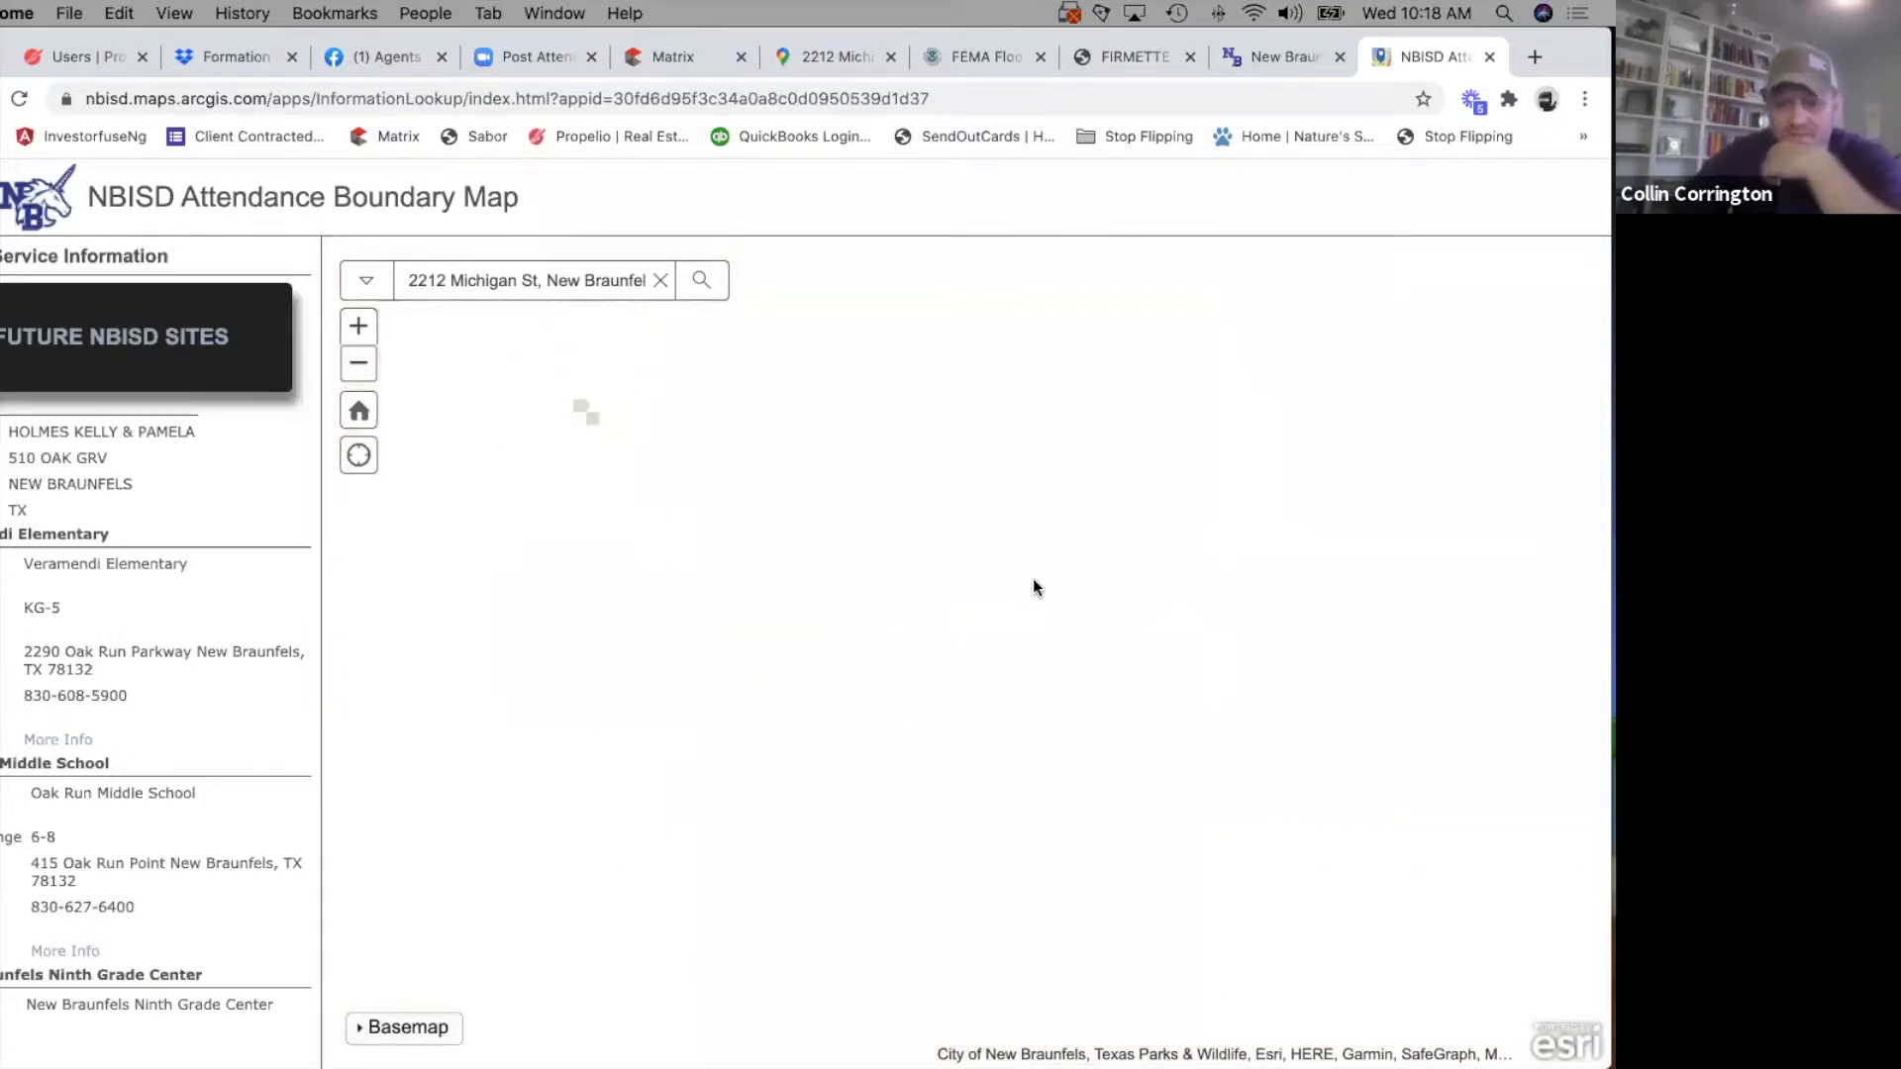
pyautogui.scroll(8, 602, 472)
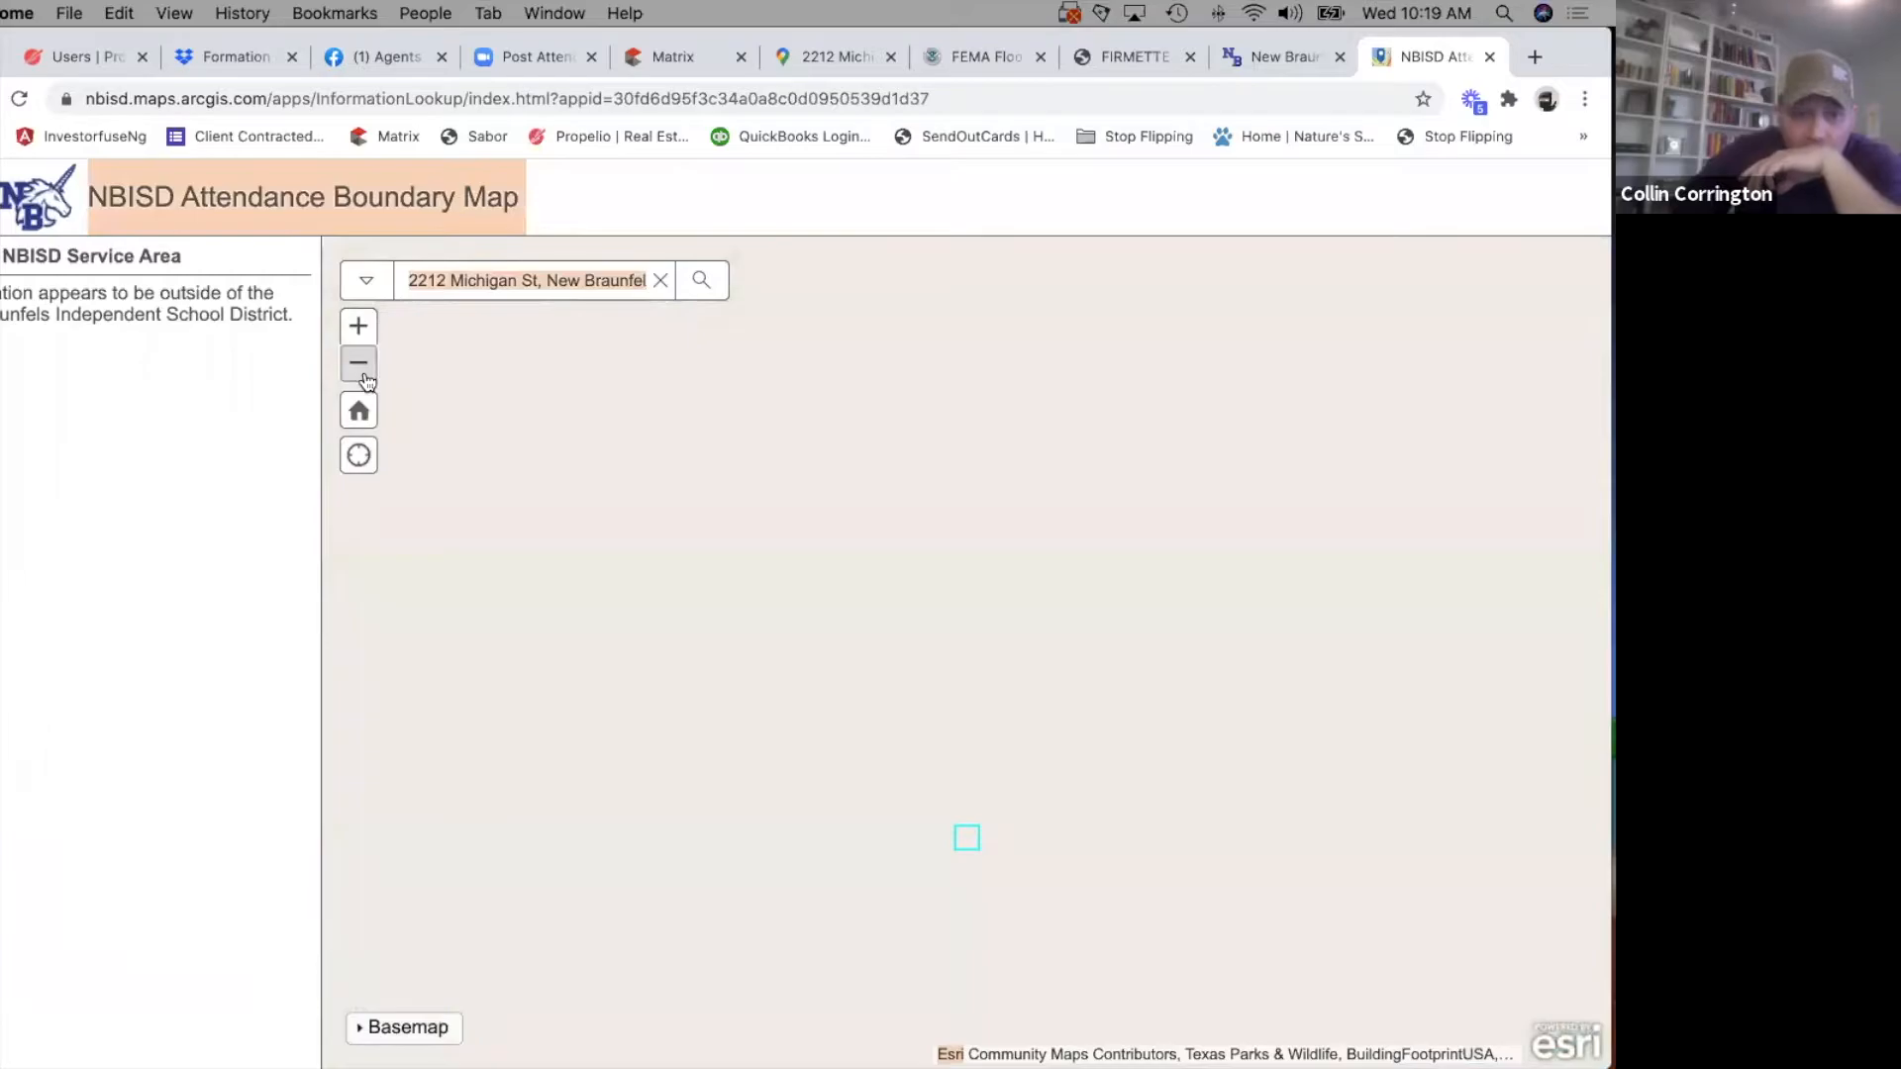
pyautogui.click(366, 382)
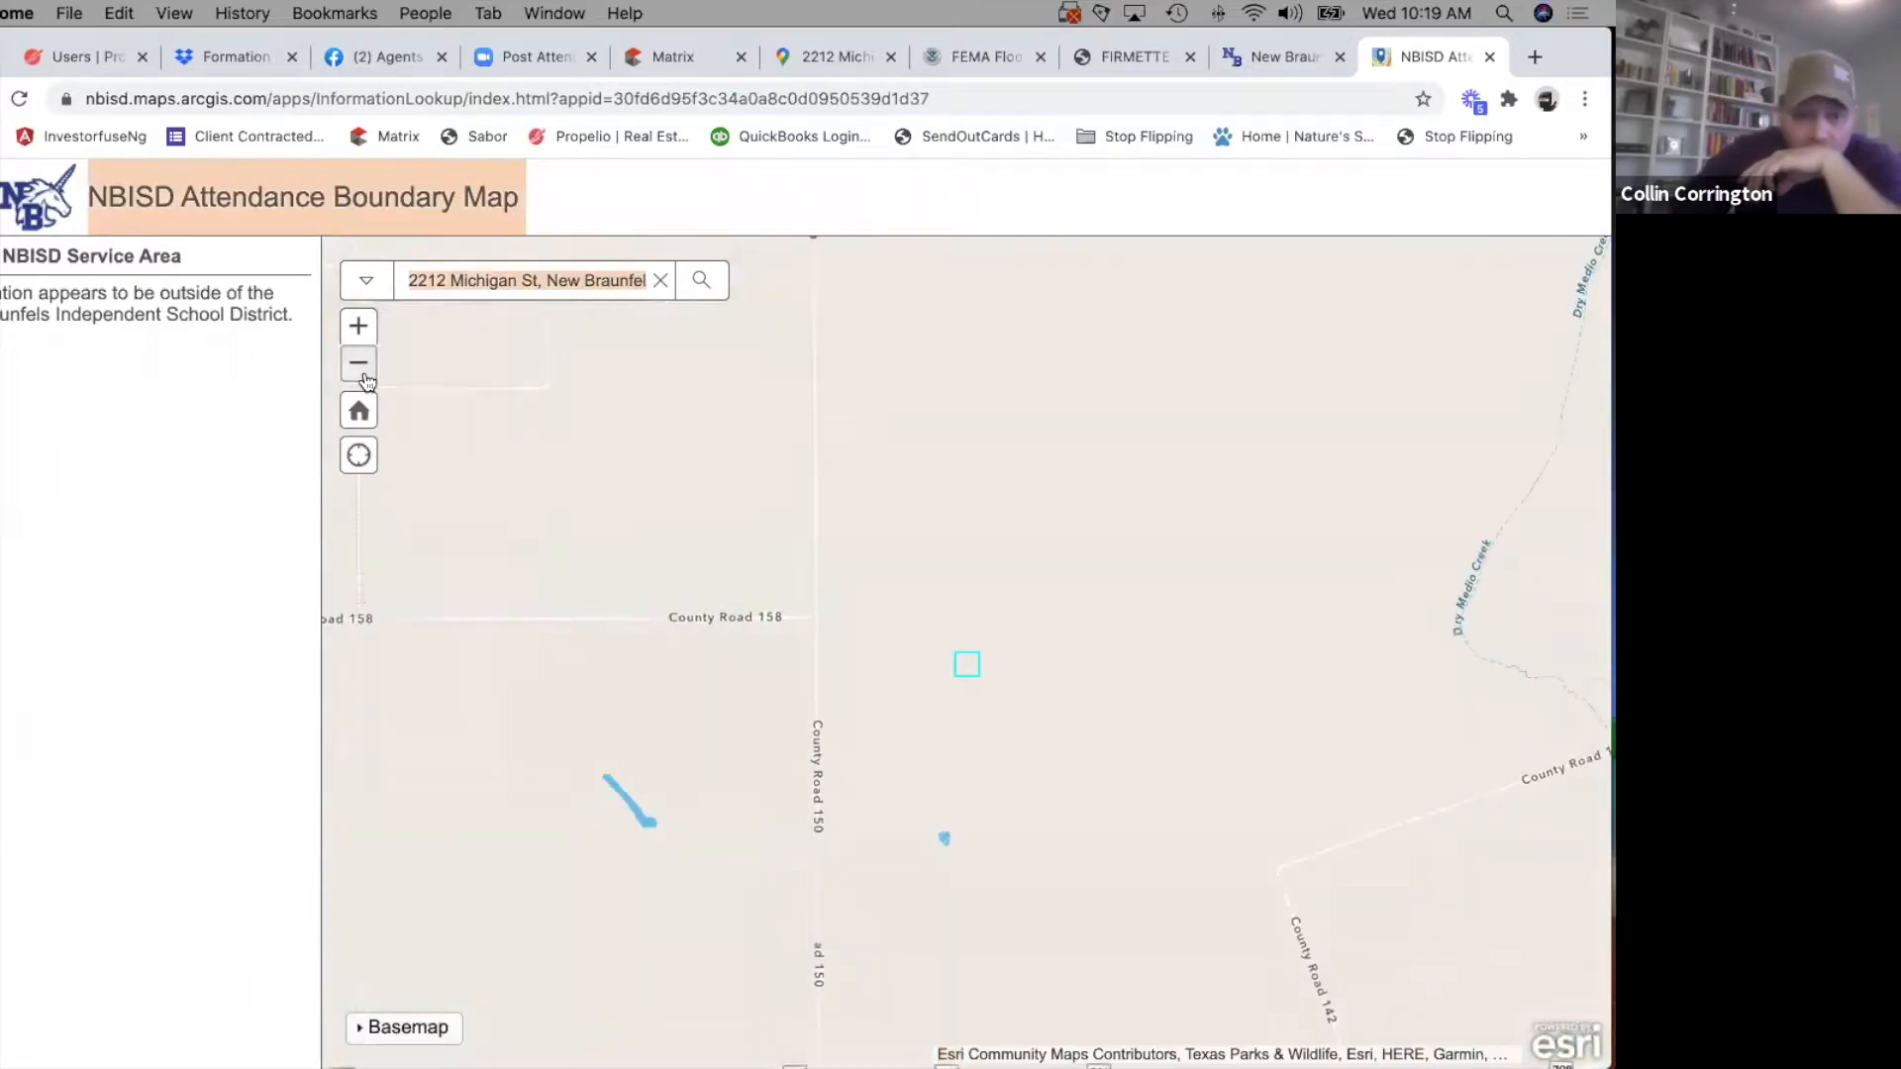
pyautogui.click(358, 362)
pyautogui.click(359, 362)
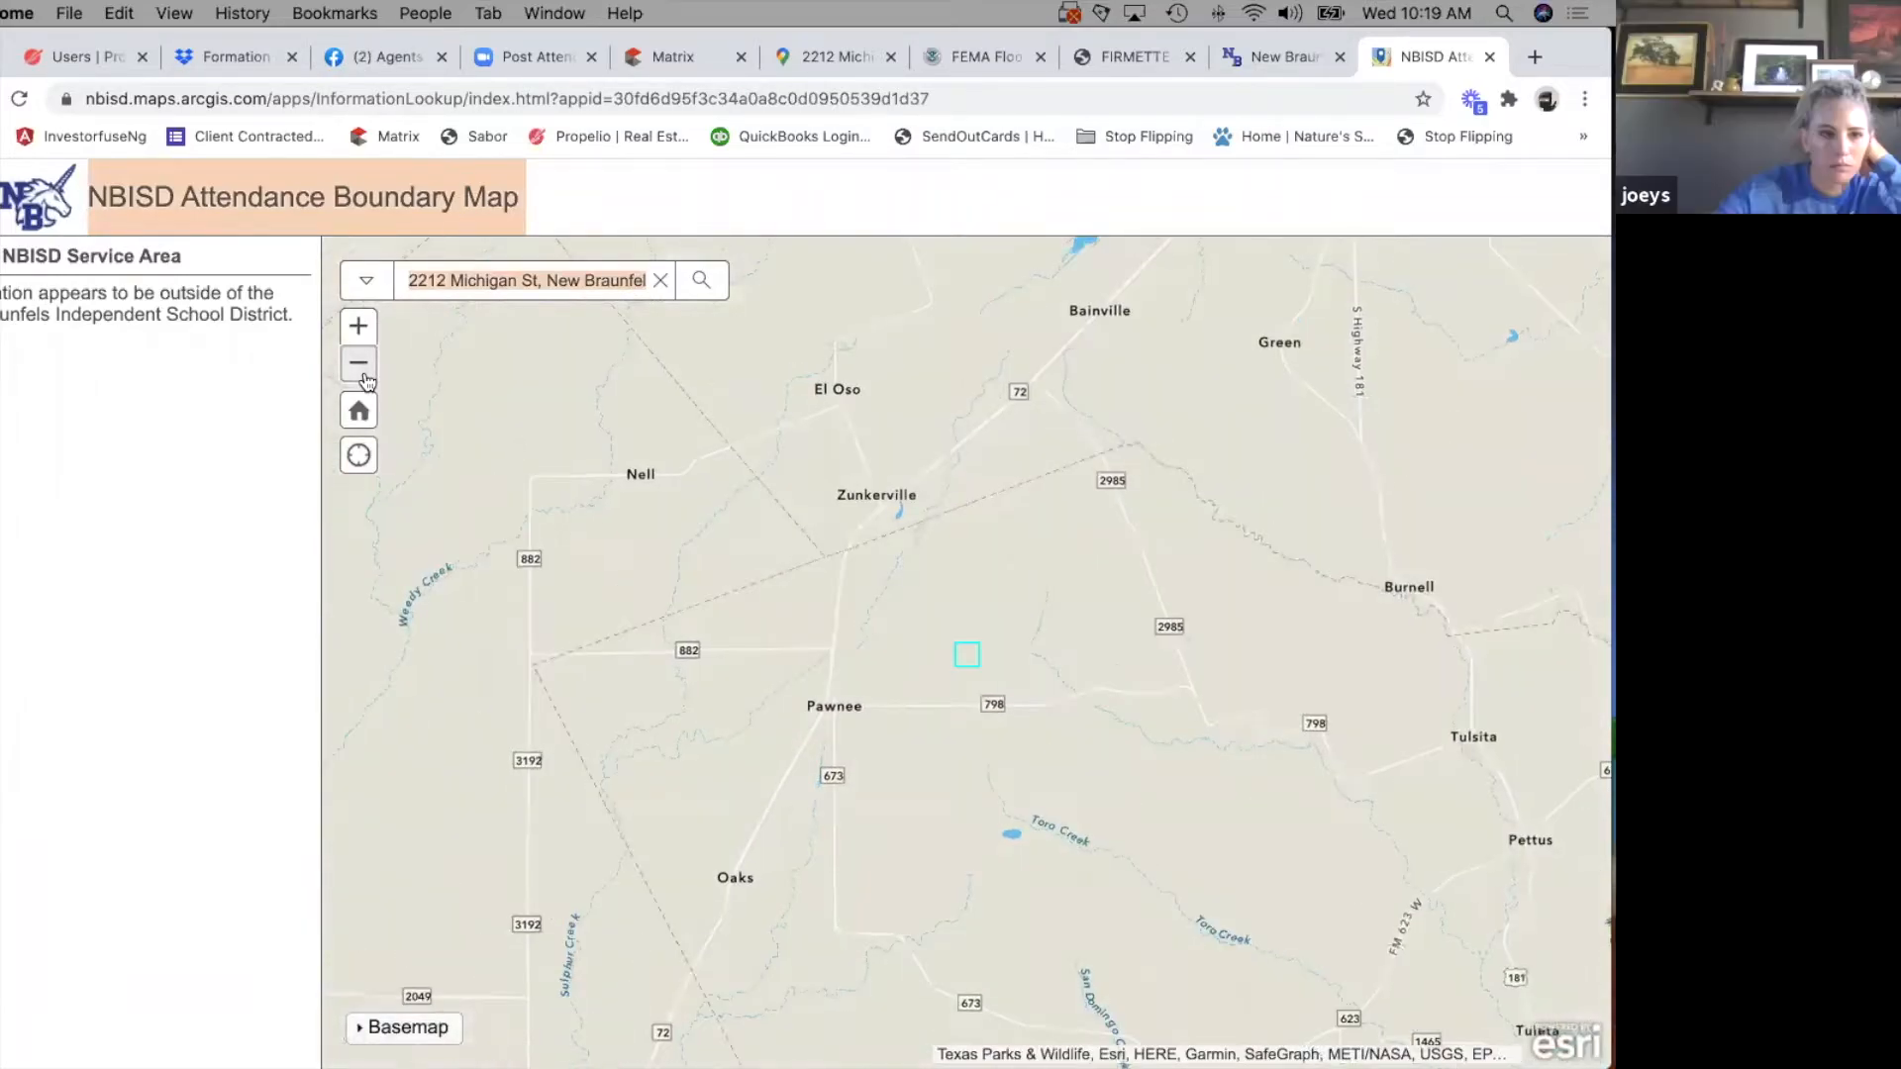
pyautogui.click(359, 363)
pyautogui.click(358, 363)
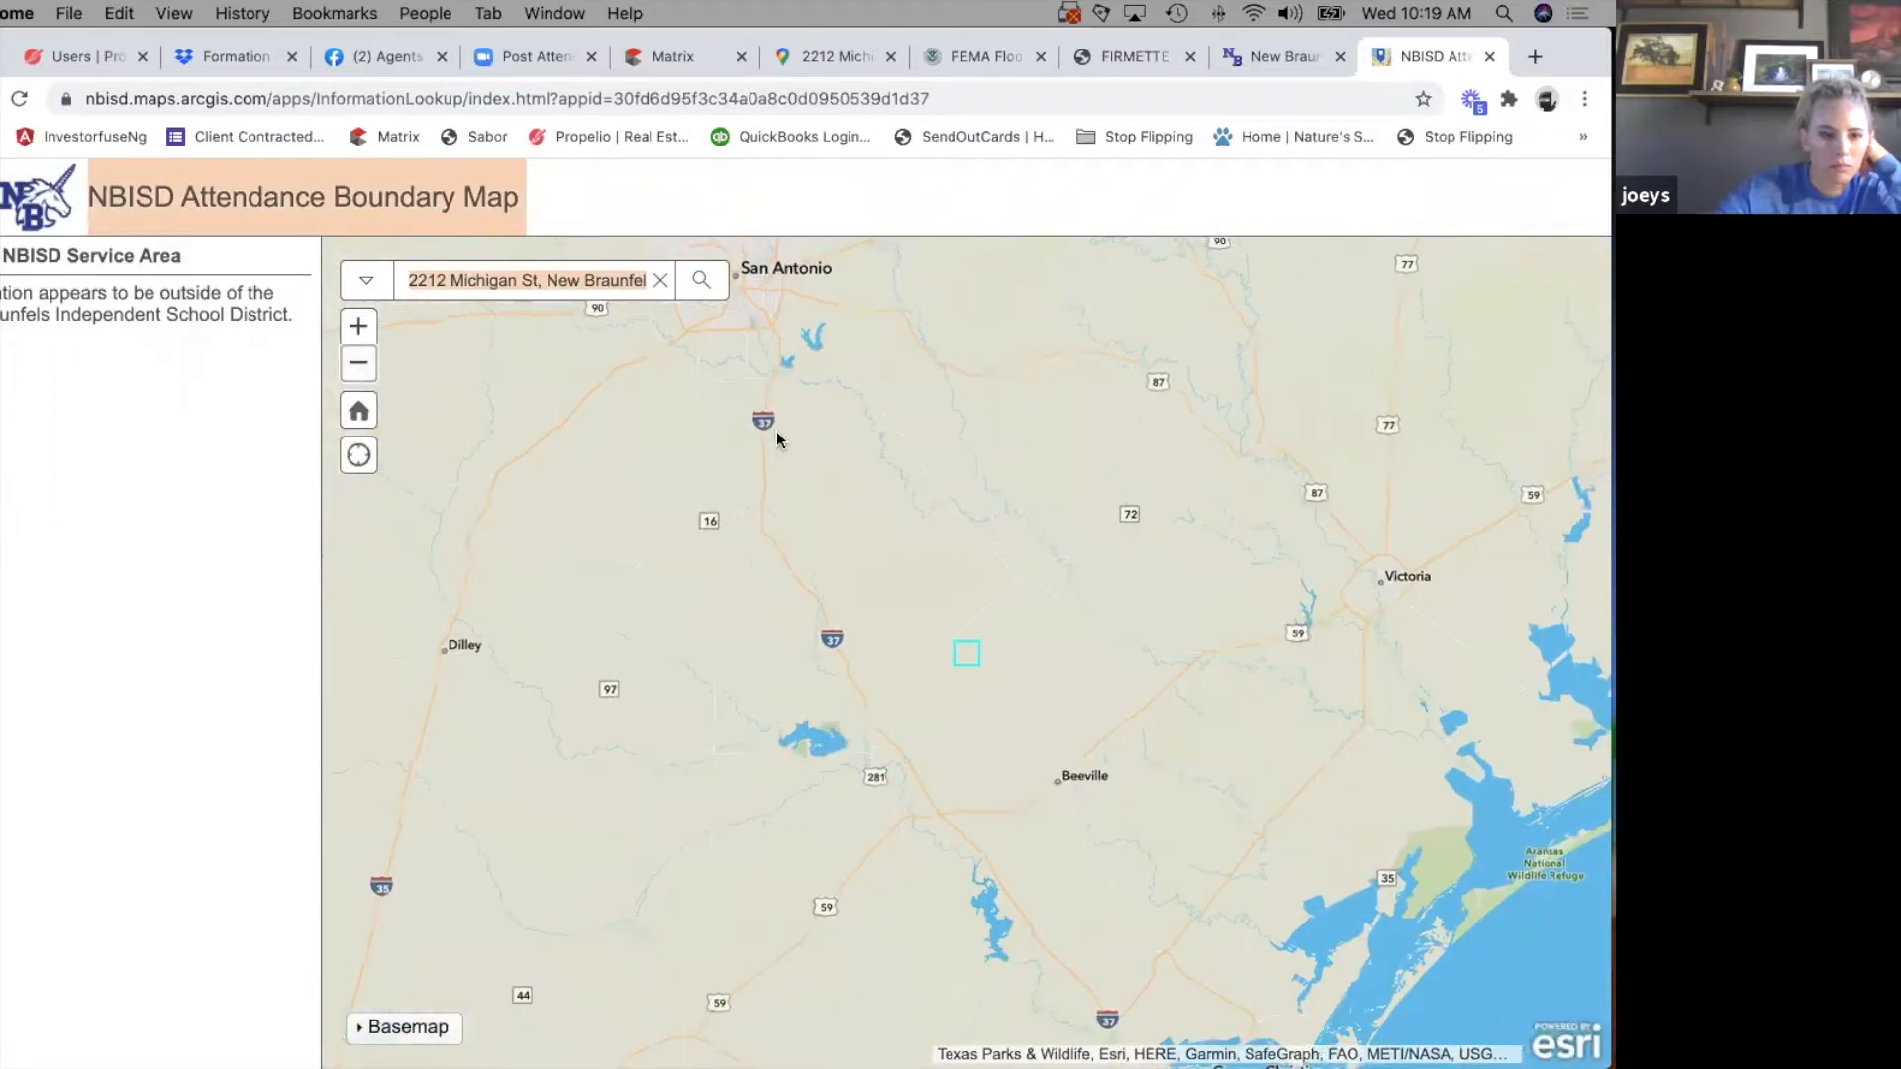
pyautogui.moveTo(769, 886); pyautogui.dragTo(726, 912)
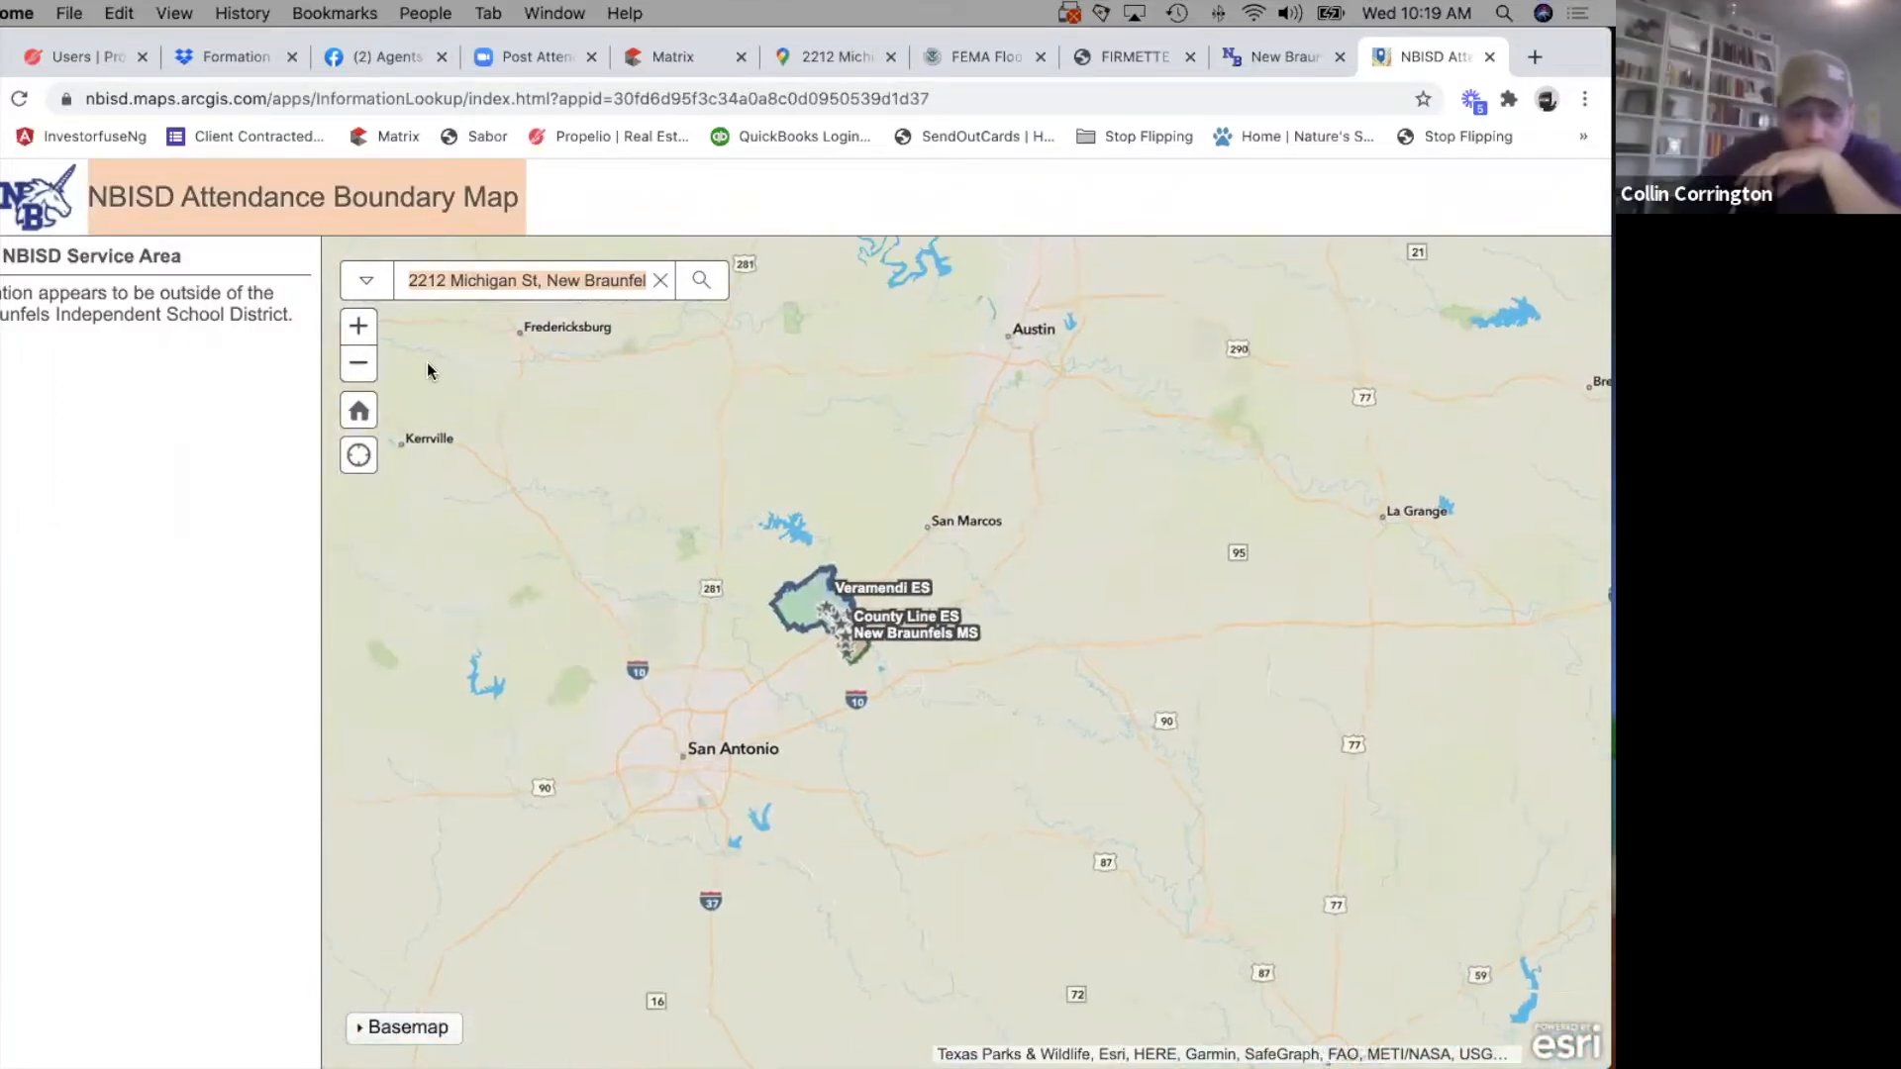
pyautogui.click(359, 334)
pyautogui.scroll(2, 725, 501)
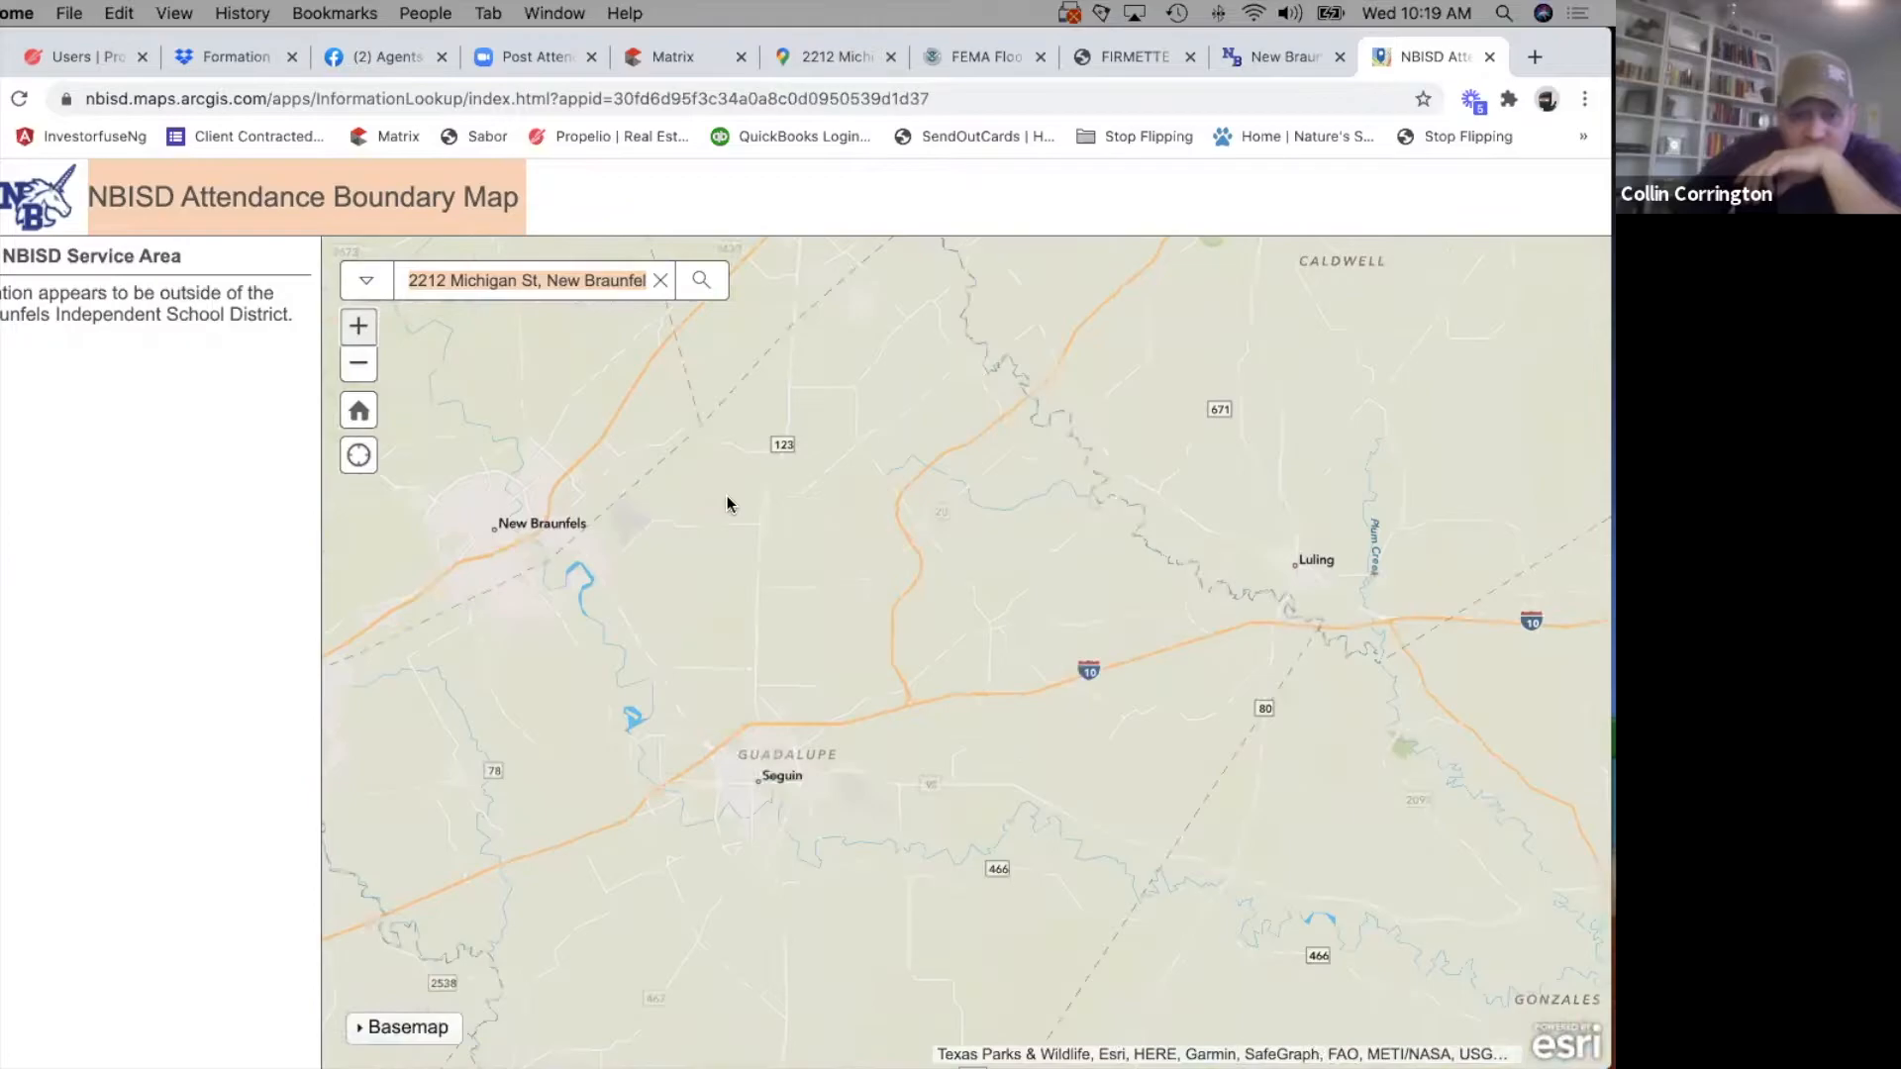
pyautogui.moveTo(1083, 626); pyautogui.dragTo(1477, 742)
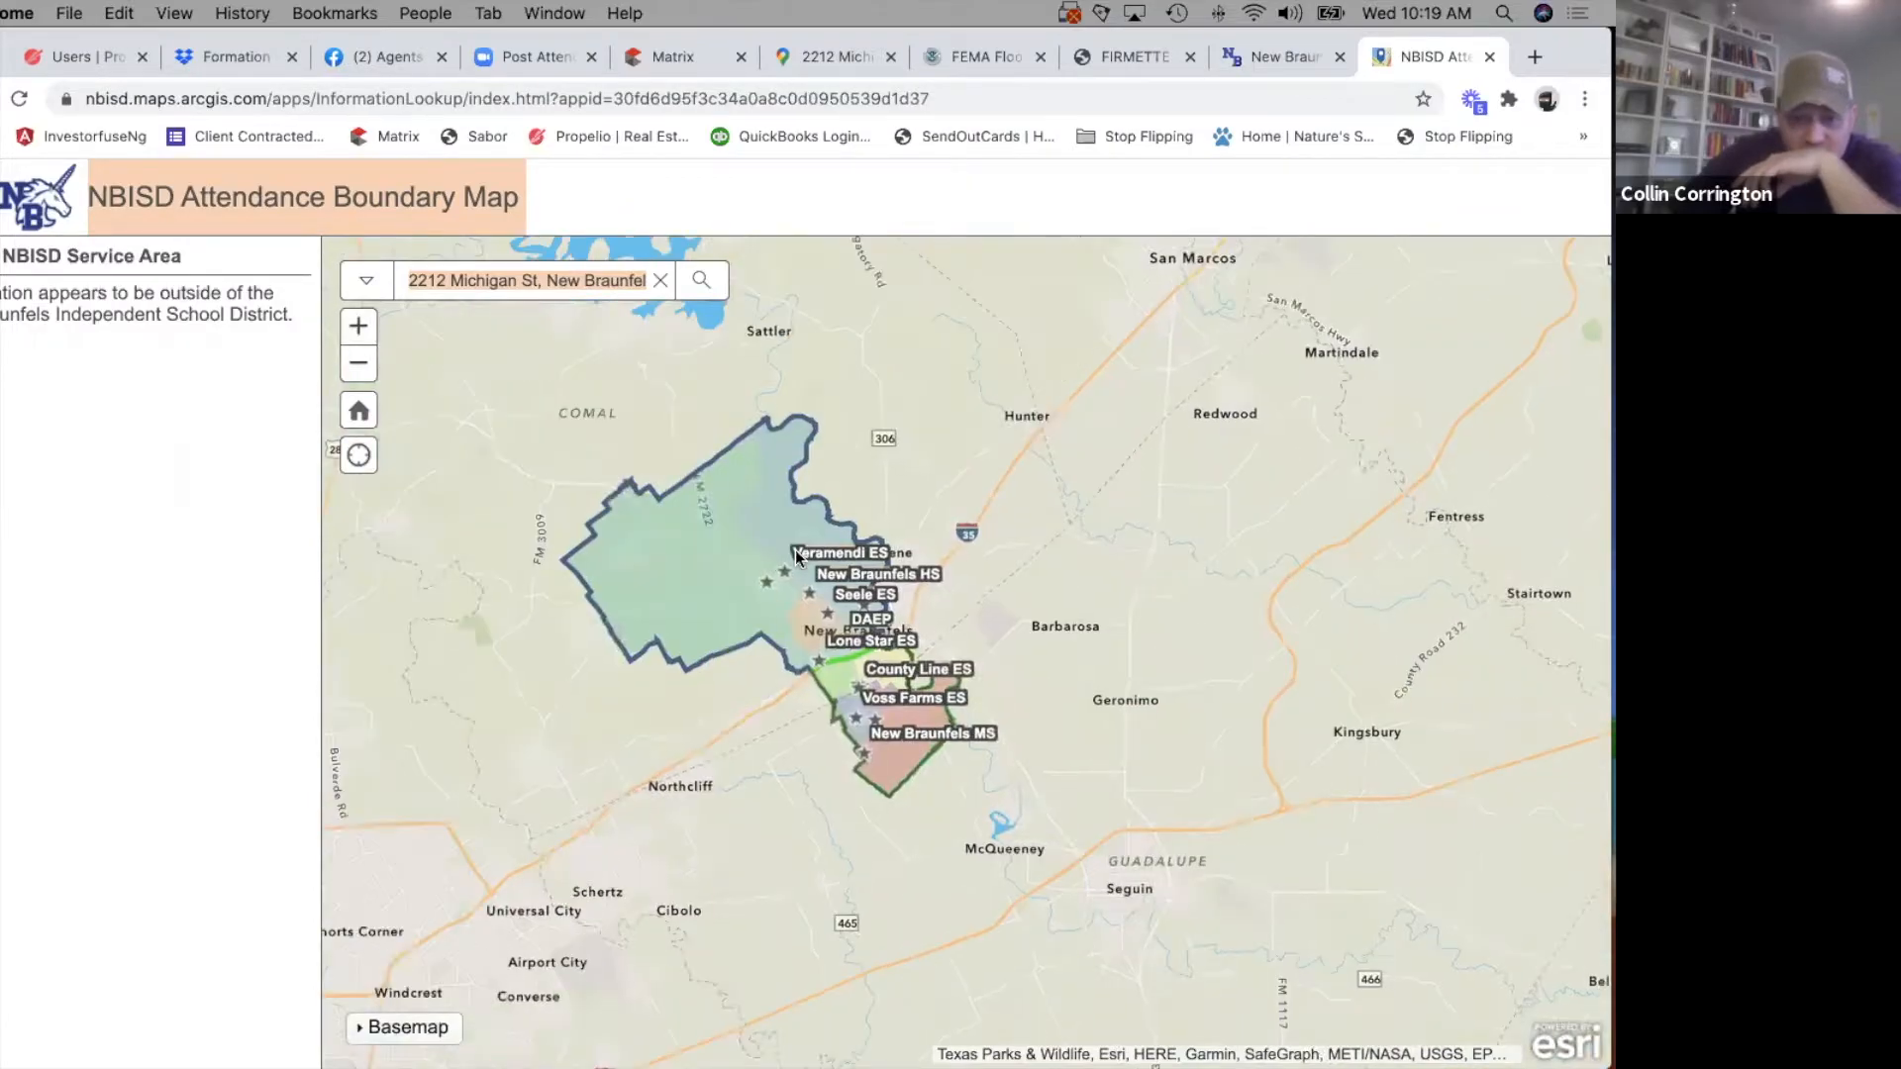
pyautogui.click(351, 337)
pyautogui.click(354, 334)
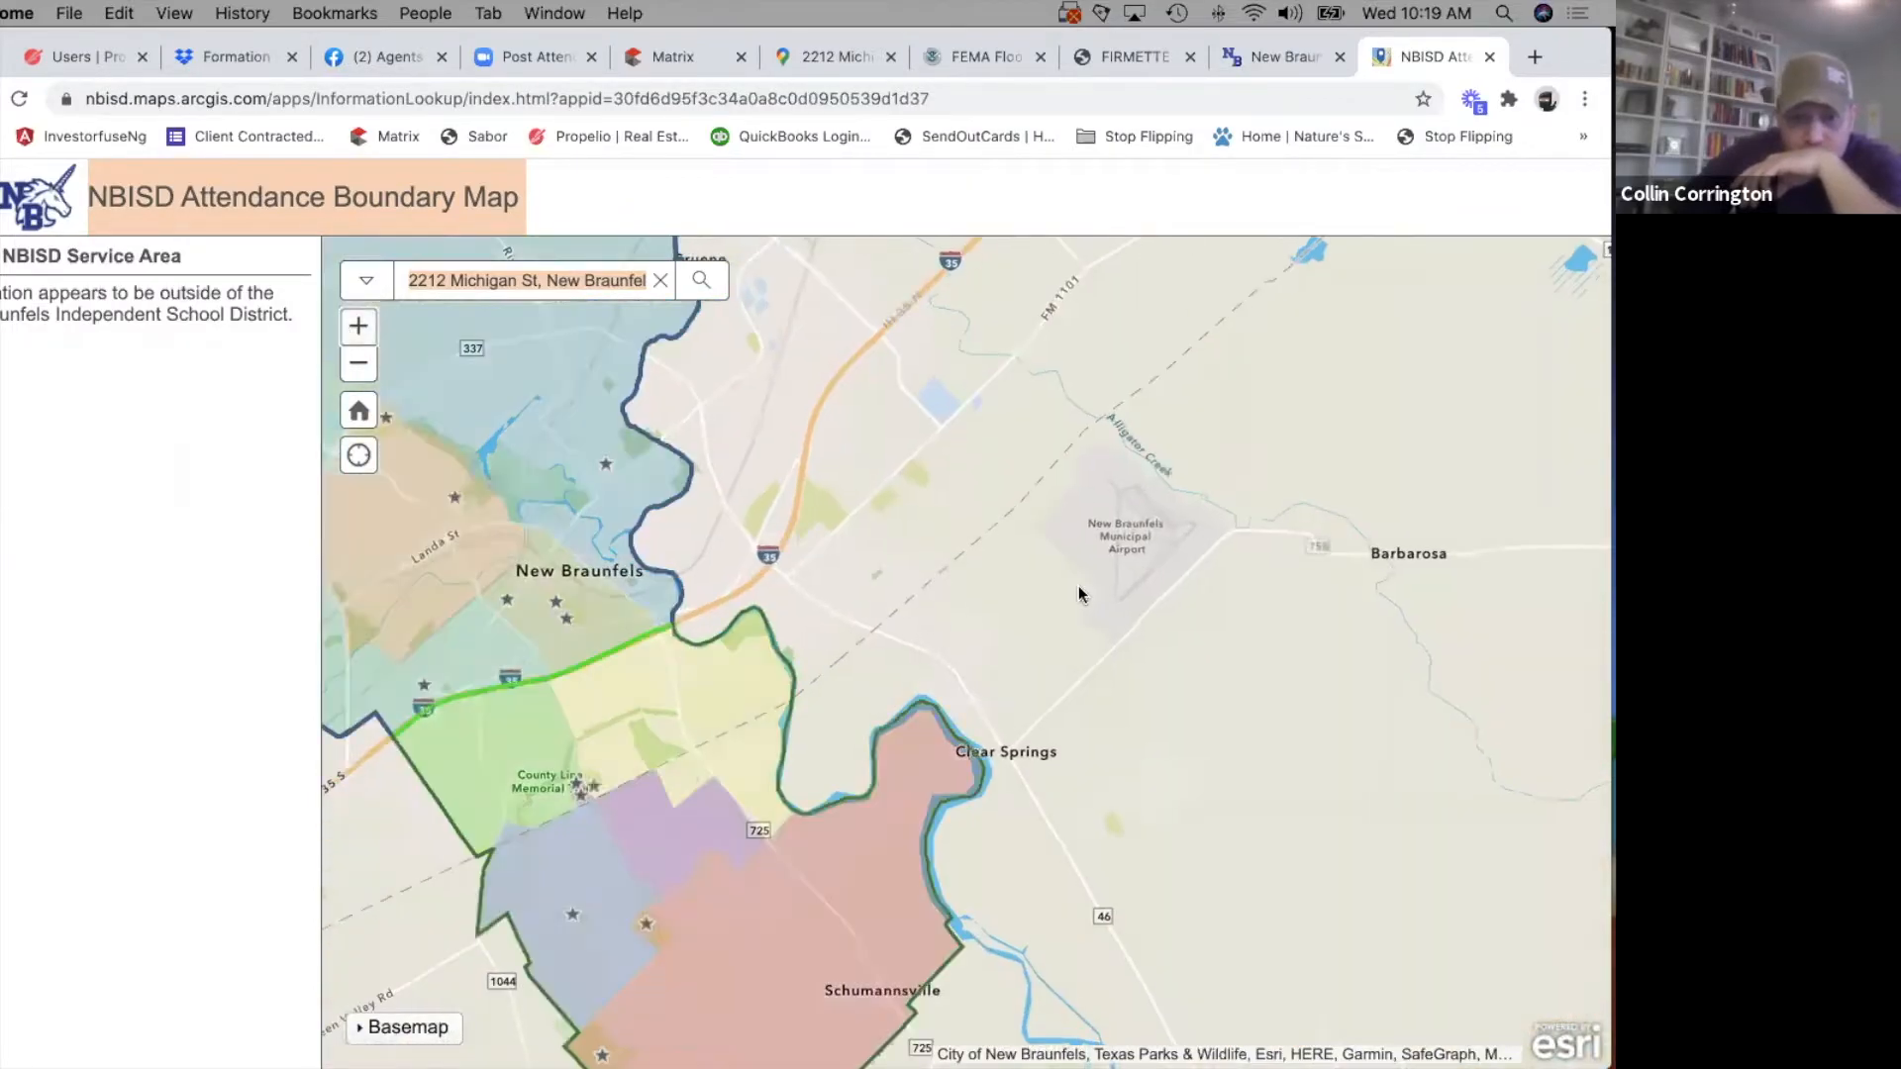
pyautogui.moveTo(1079, 594); pyautogui.dragTo(1257, 537)
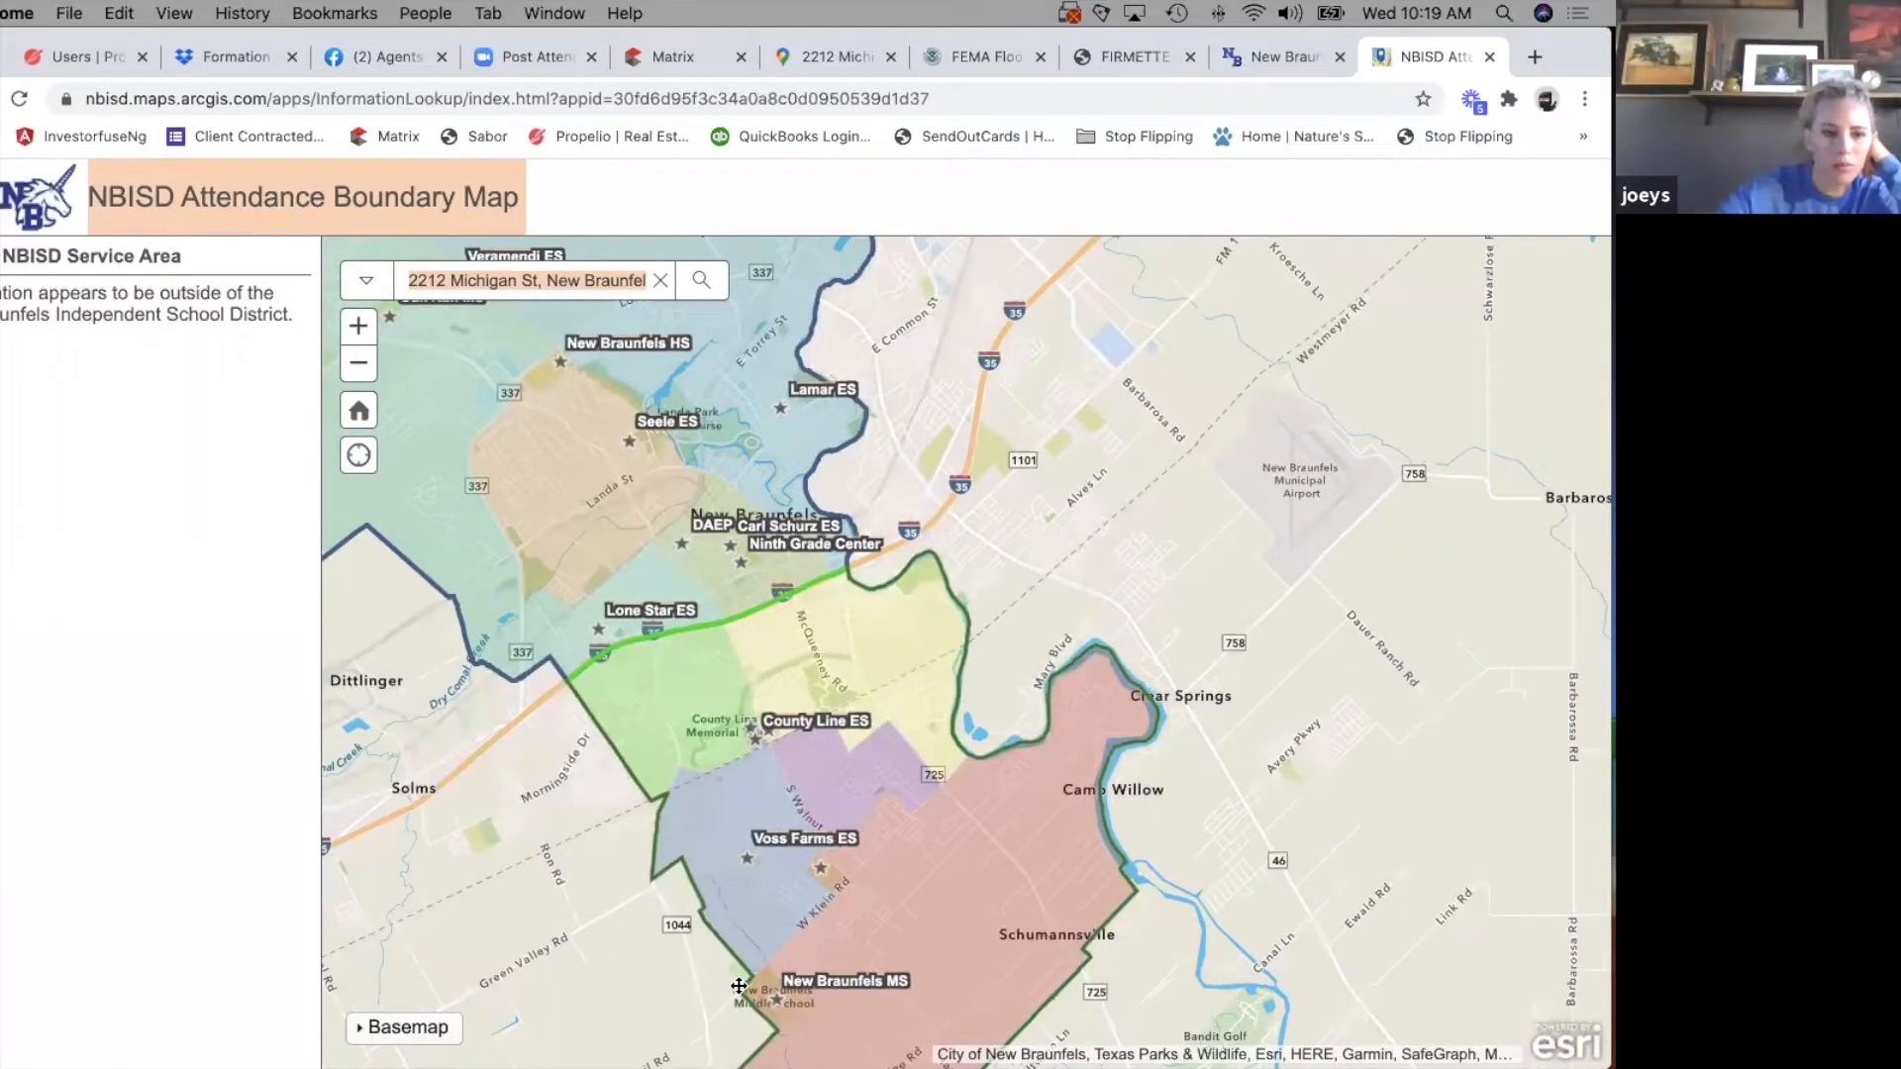
pyautogui.moveTo(673, 924); pyautogui.dragTo(797, 970)
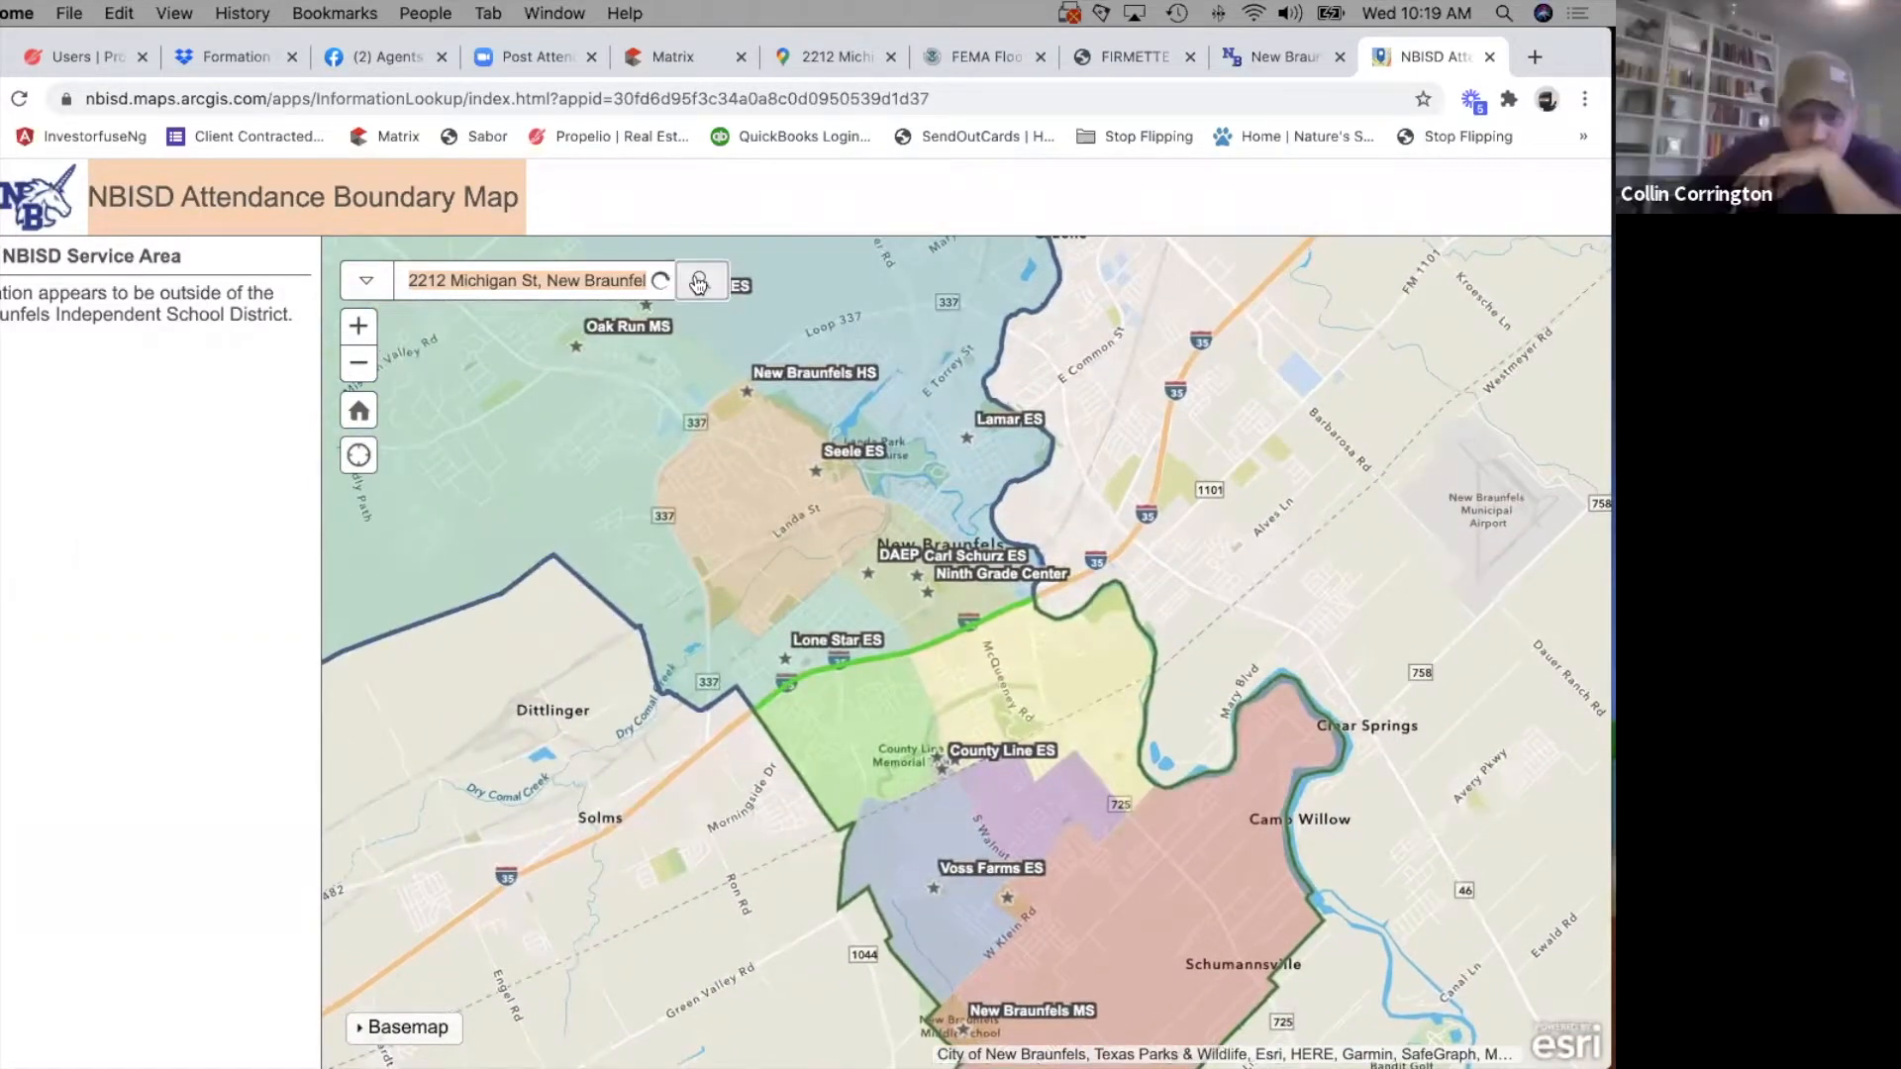
# Look up the property's address on the boundary map again and check the owner details and assigned schools.
pyautogui.click(699, 280)
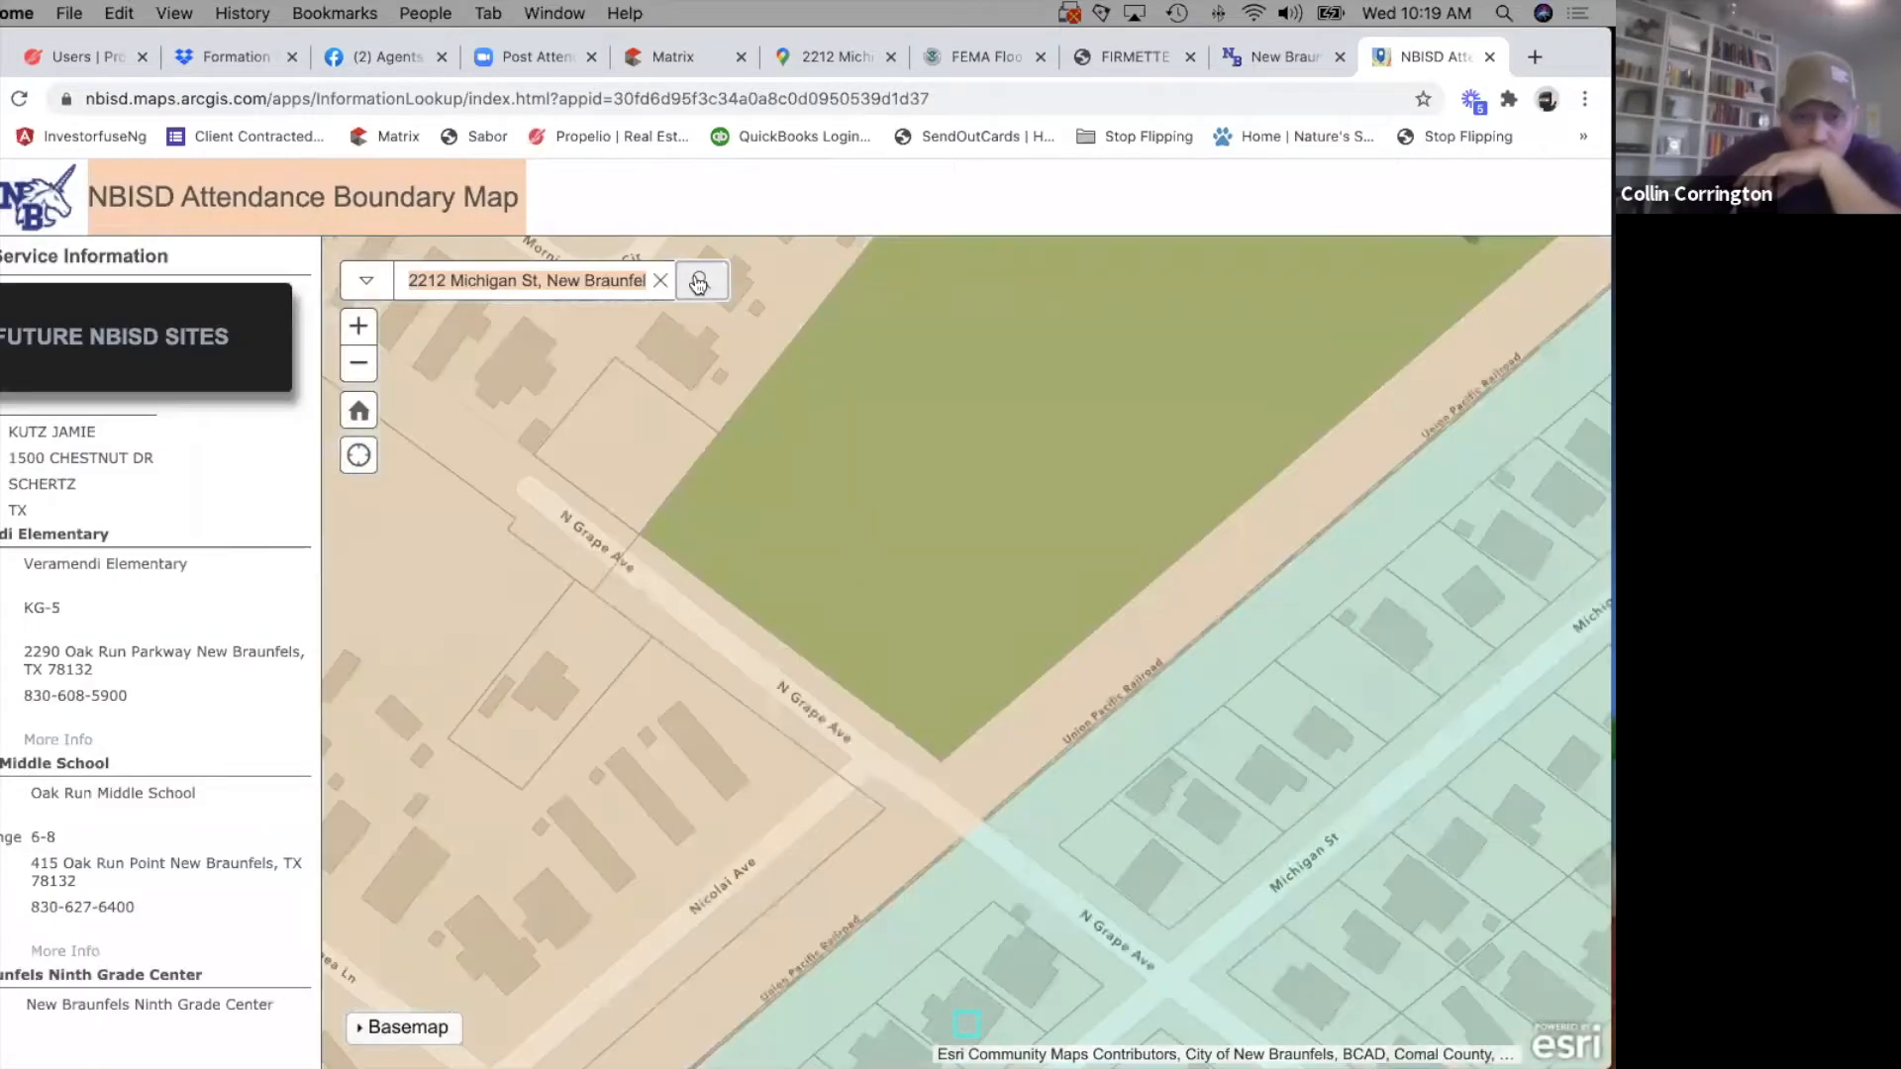
pyautogui.moveTo(6, 428); pyautogui.dragTo(168, 495)
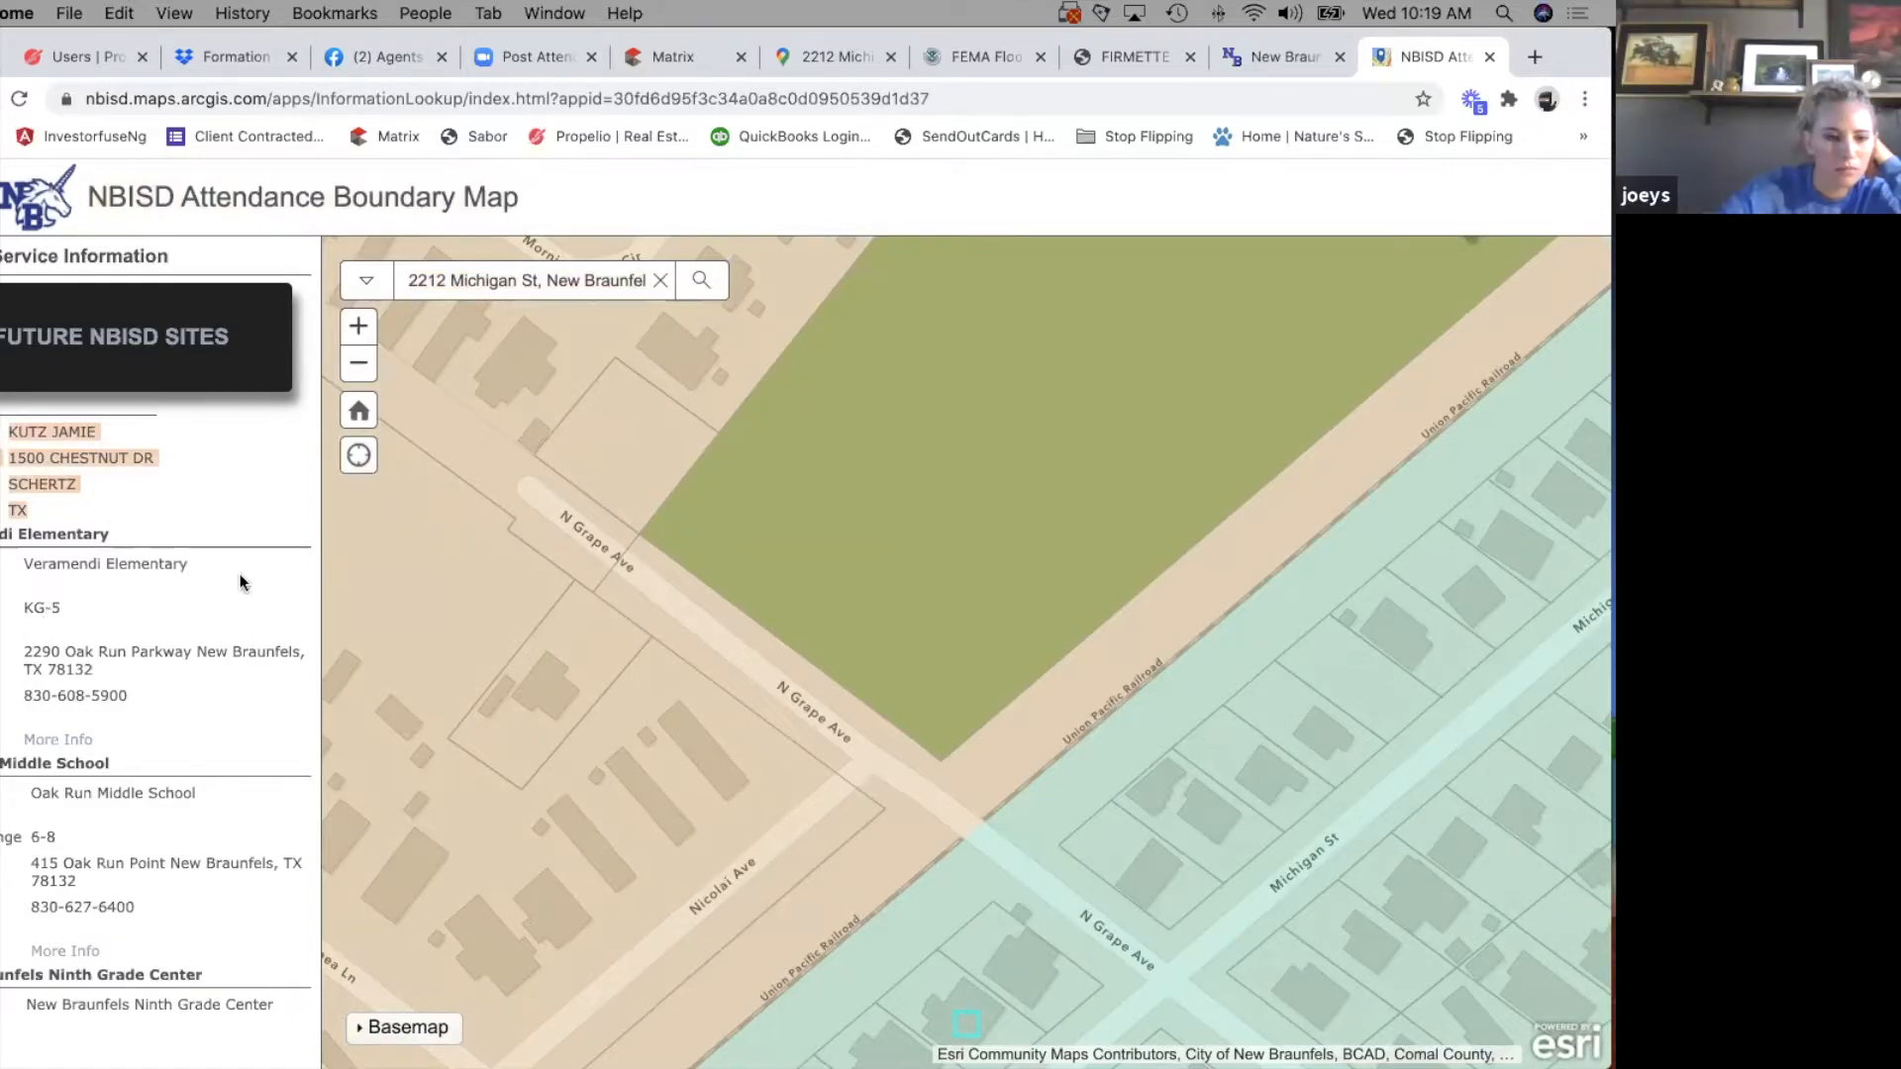
pyautogui.click(358, 364)
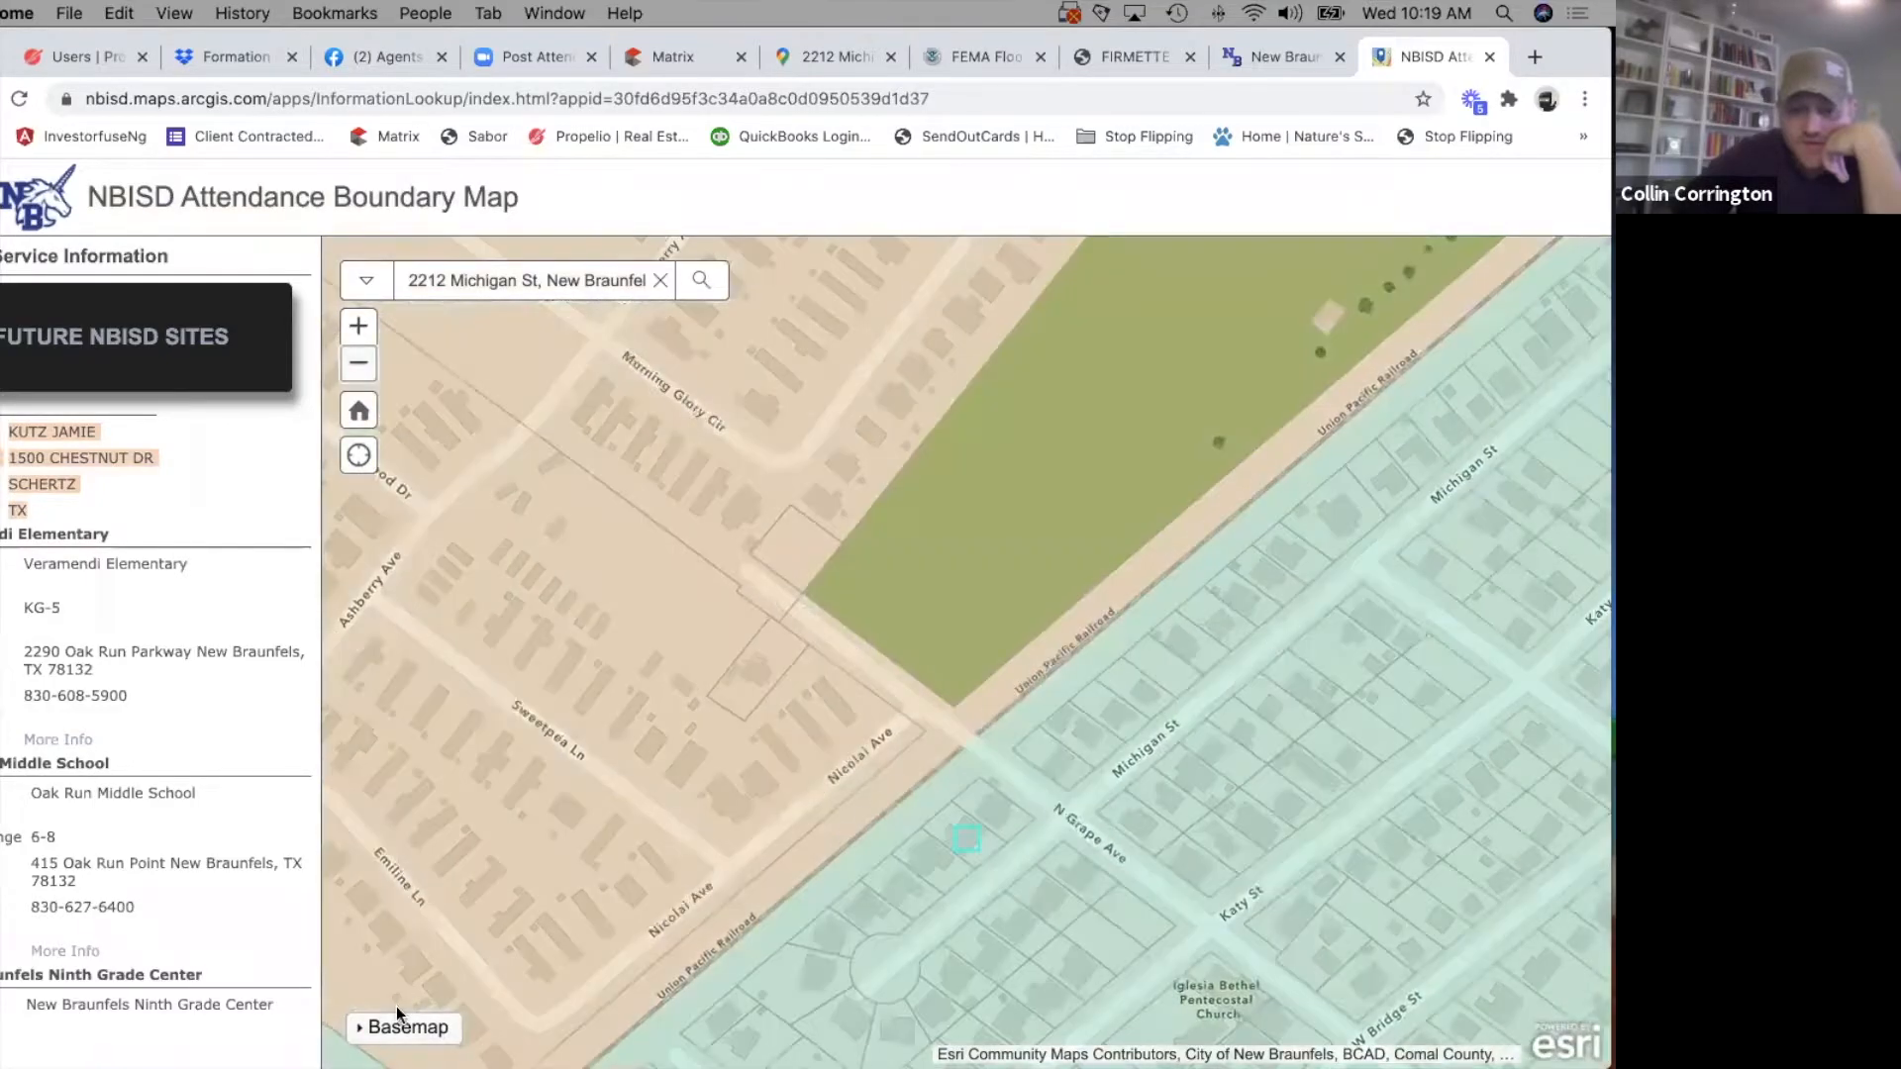
pyautogui.click(377, 1030)
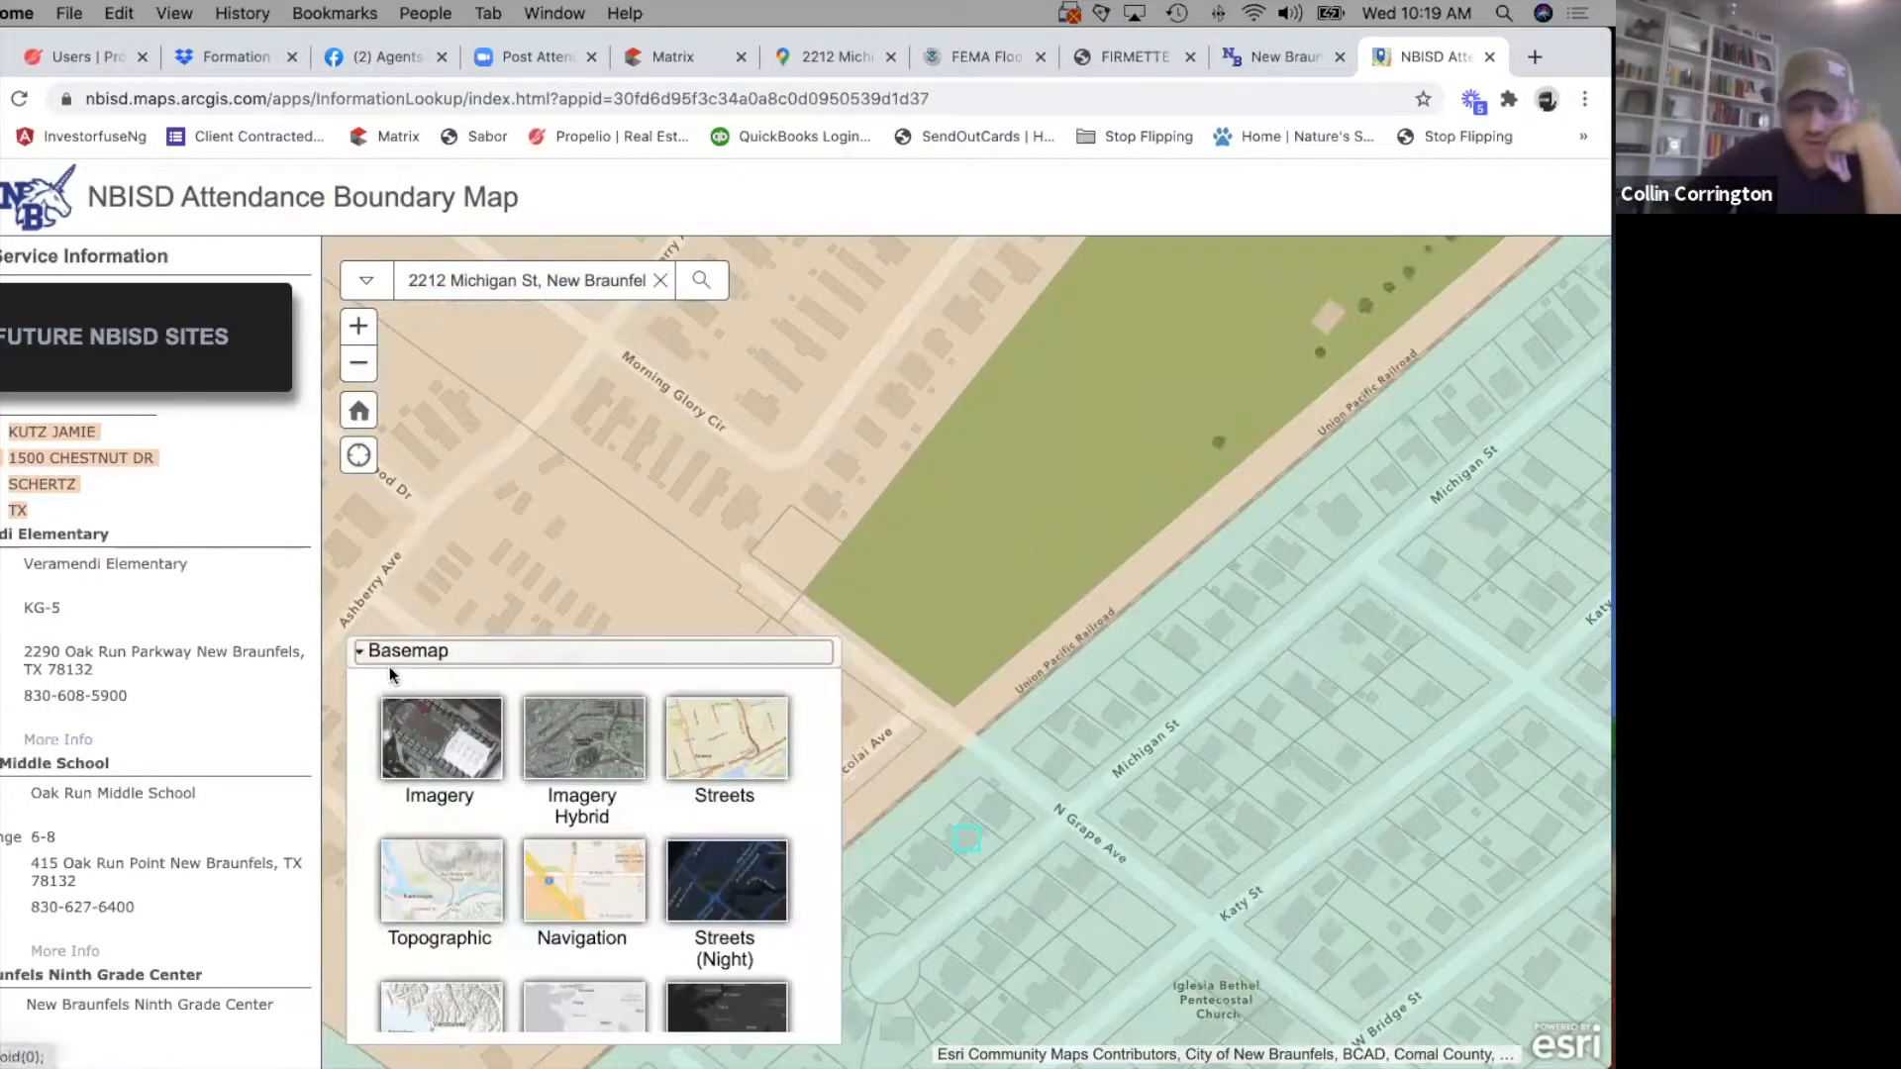
pyautogui.click(390, 659)
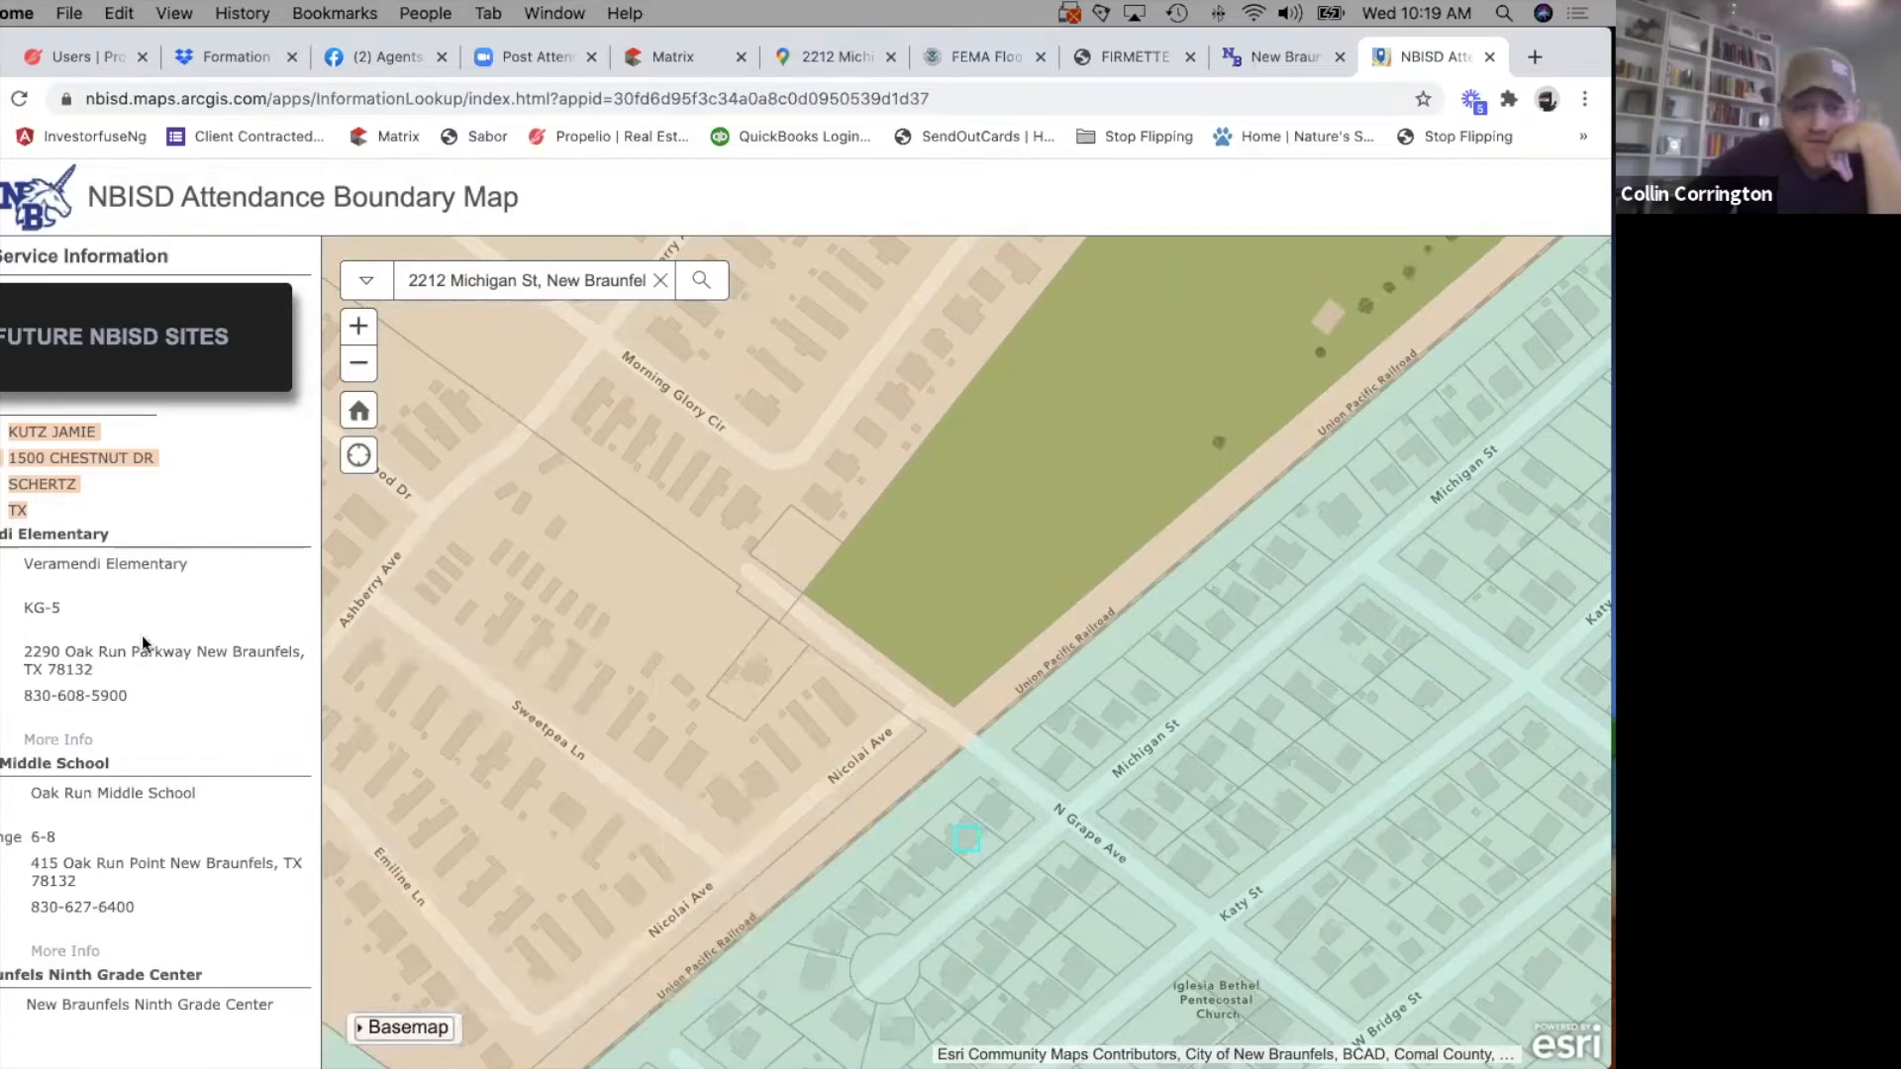
pyautogui.click(7, 602)
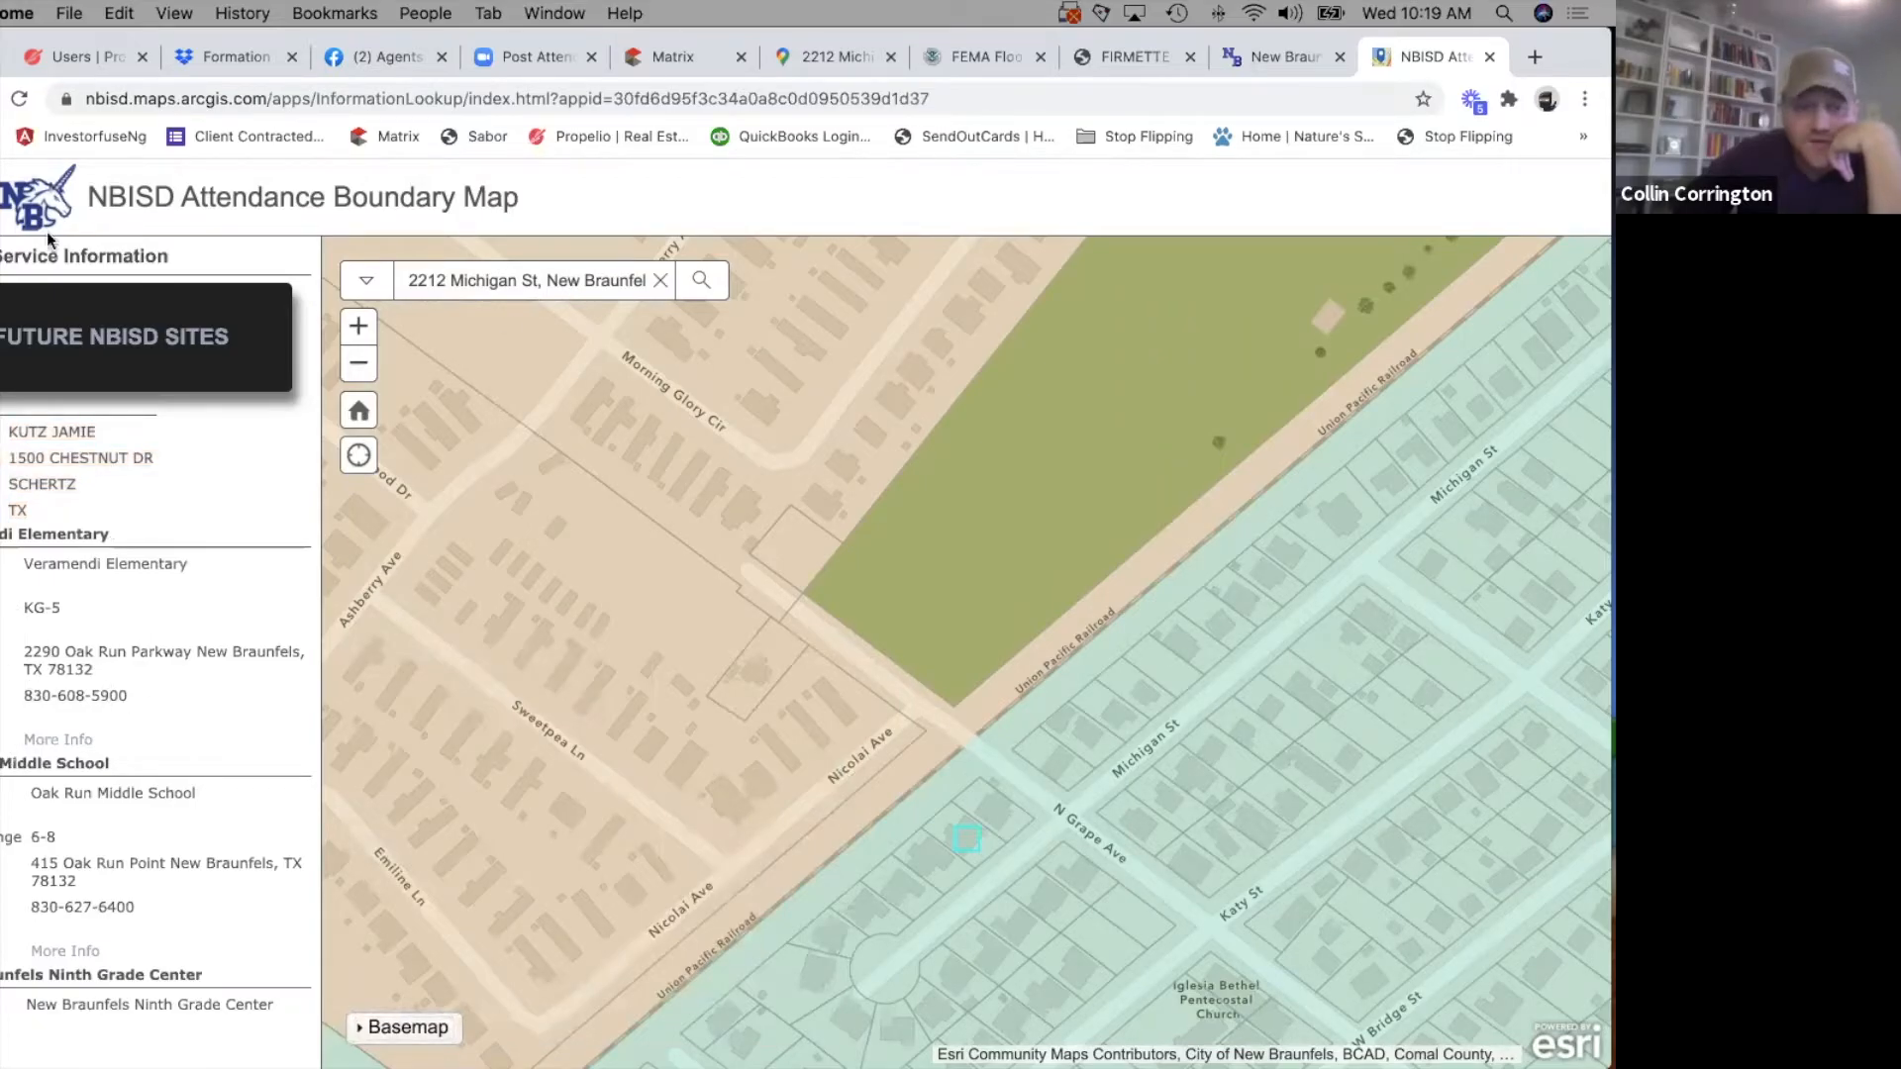
# Hide and restore the service information, and examine the attendance map around the property's block.
pyautogui.click(3, 256)
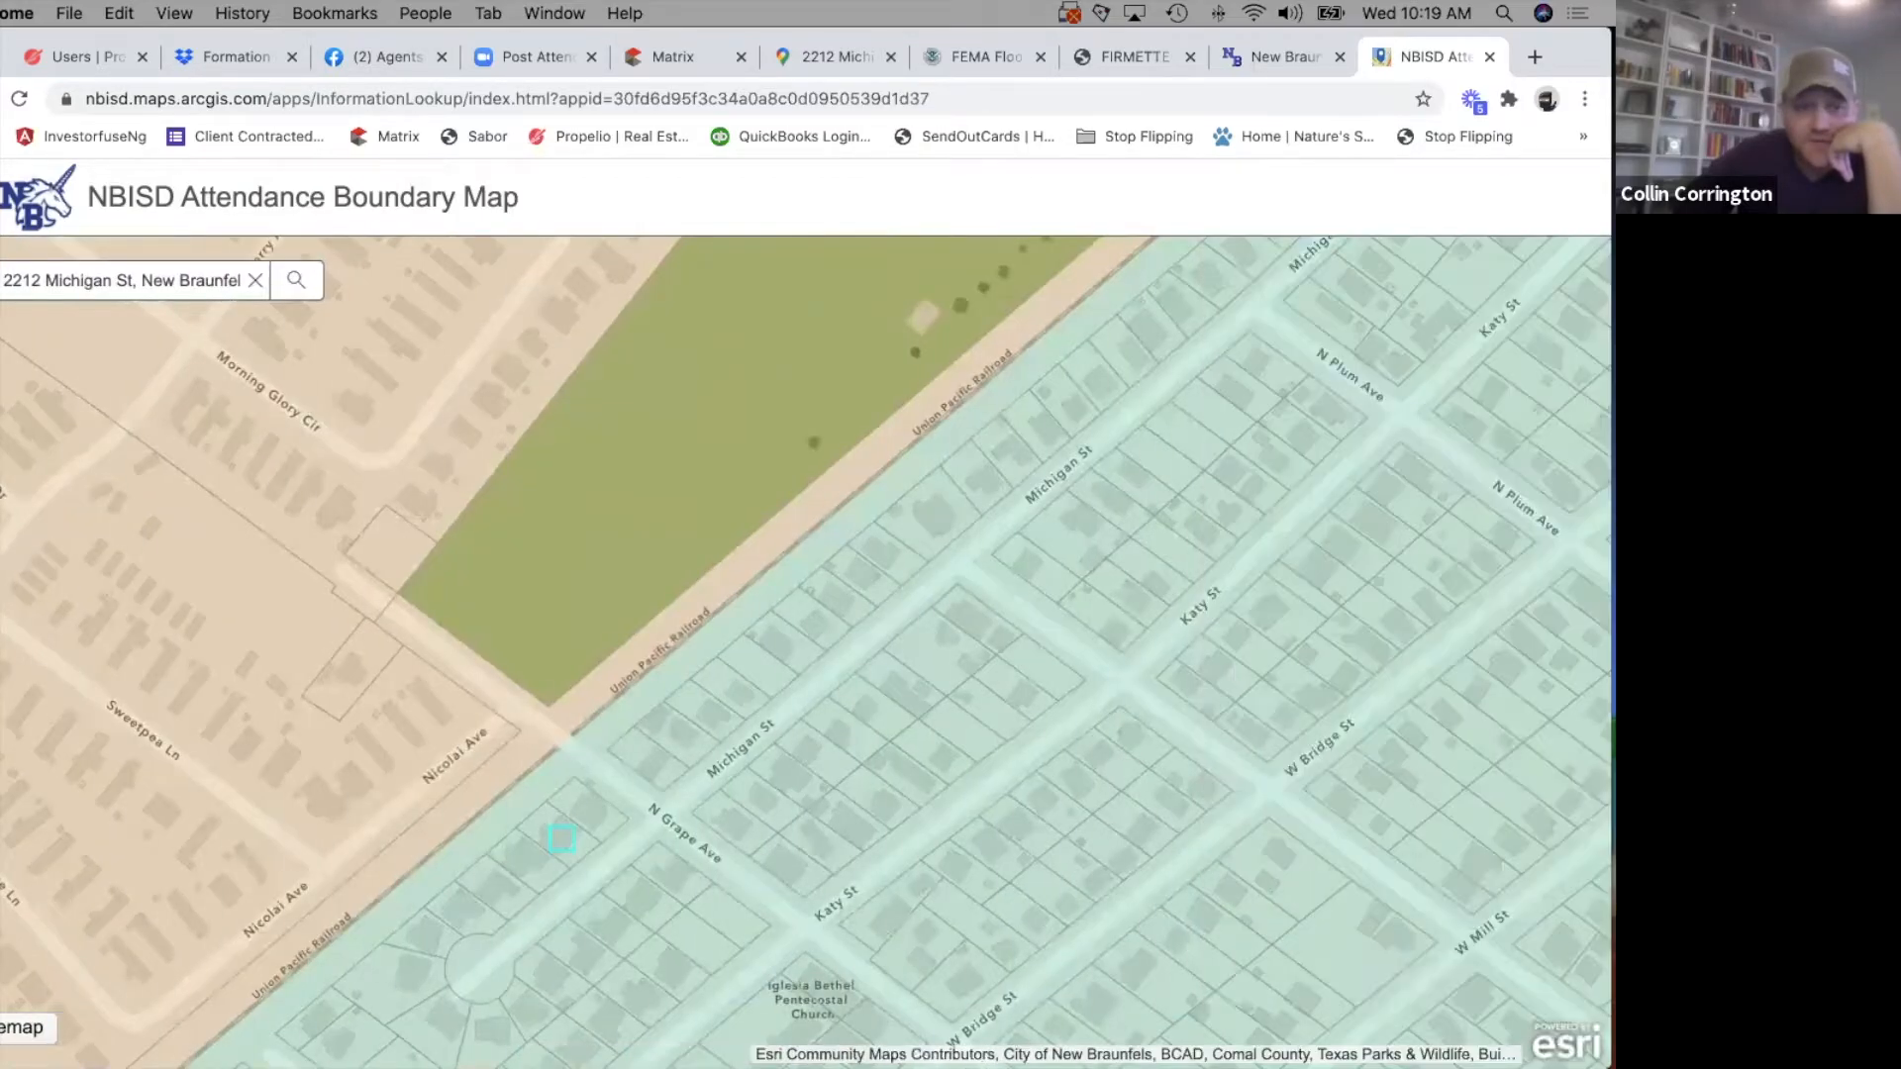
pyautogui.click(3, 256)
pyautogui.click(369, 367)
pyautogui.click(369, 366)
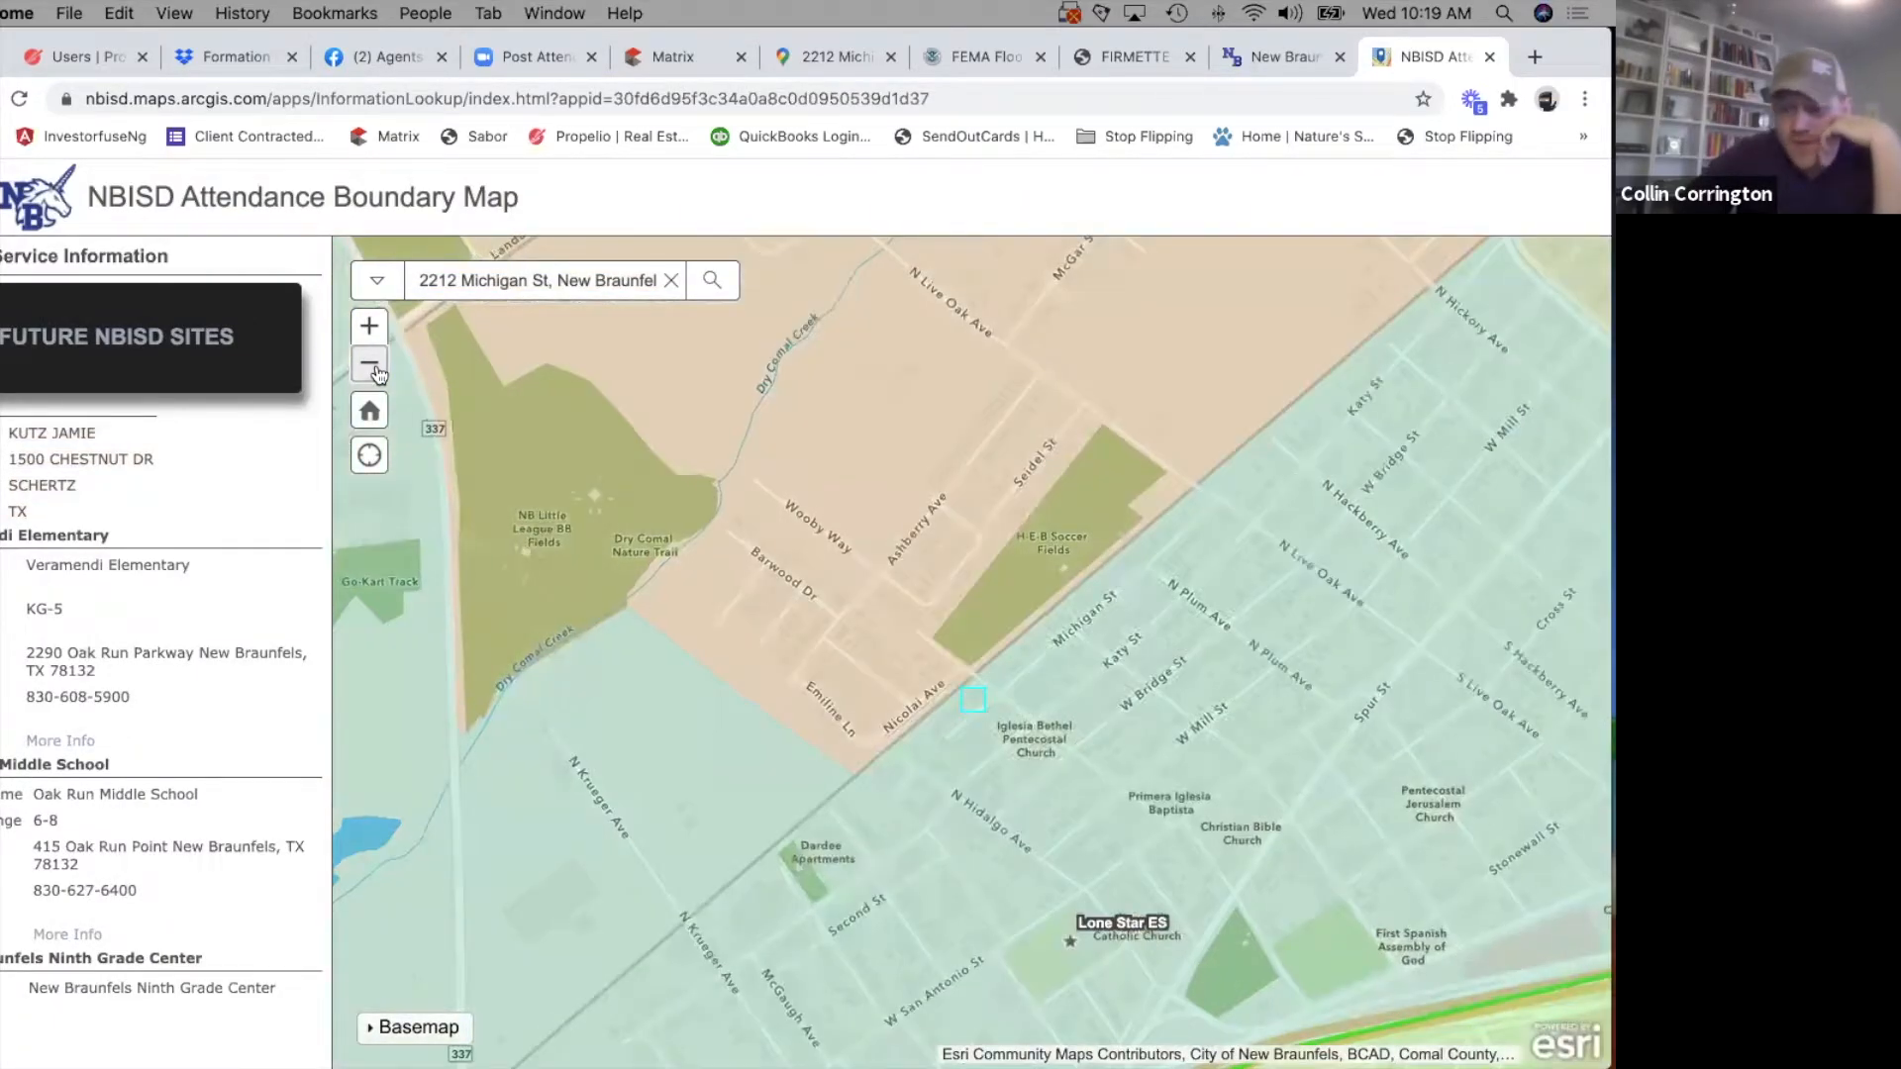
pyautogui.click(373, 367)
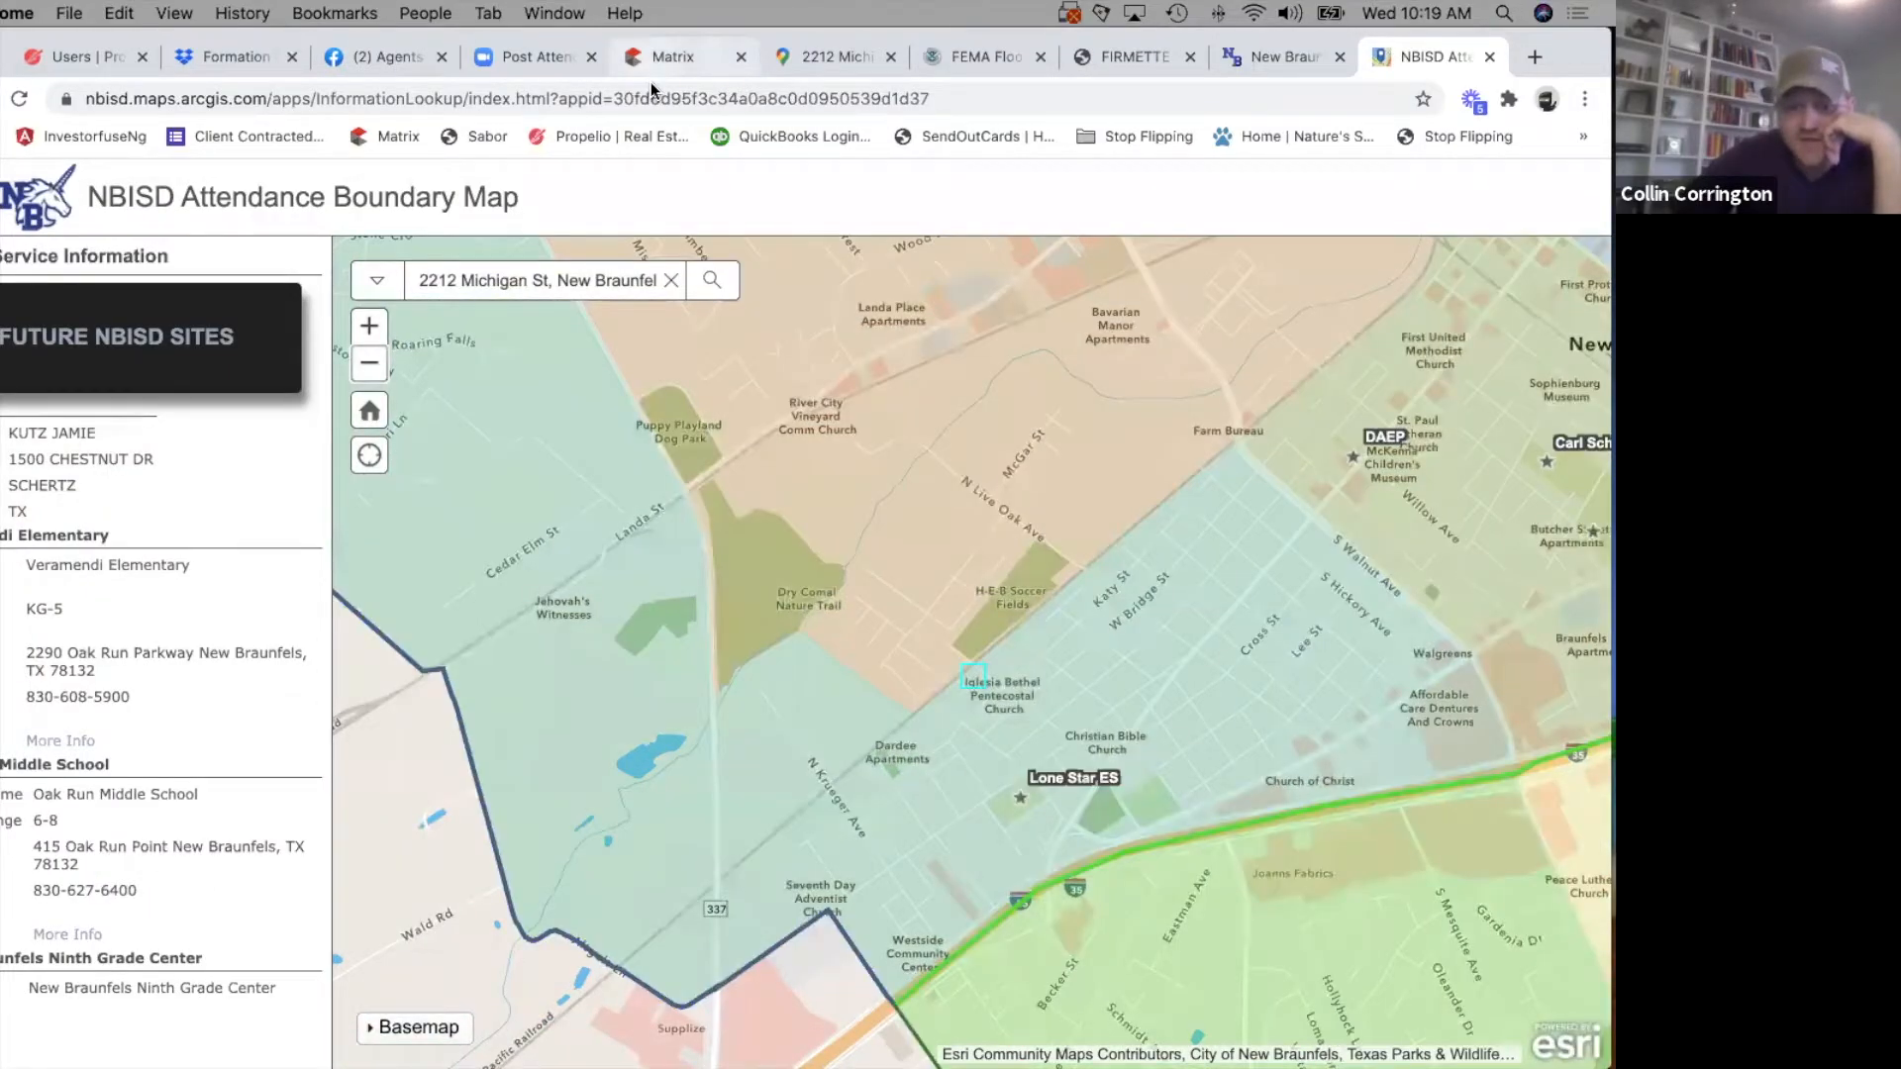
# Return to the Matrix listing form and set the High school to New Braunfels High School.
pyautogui.click(666, 60)
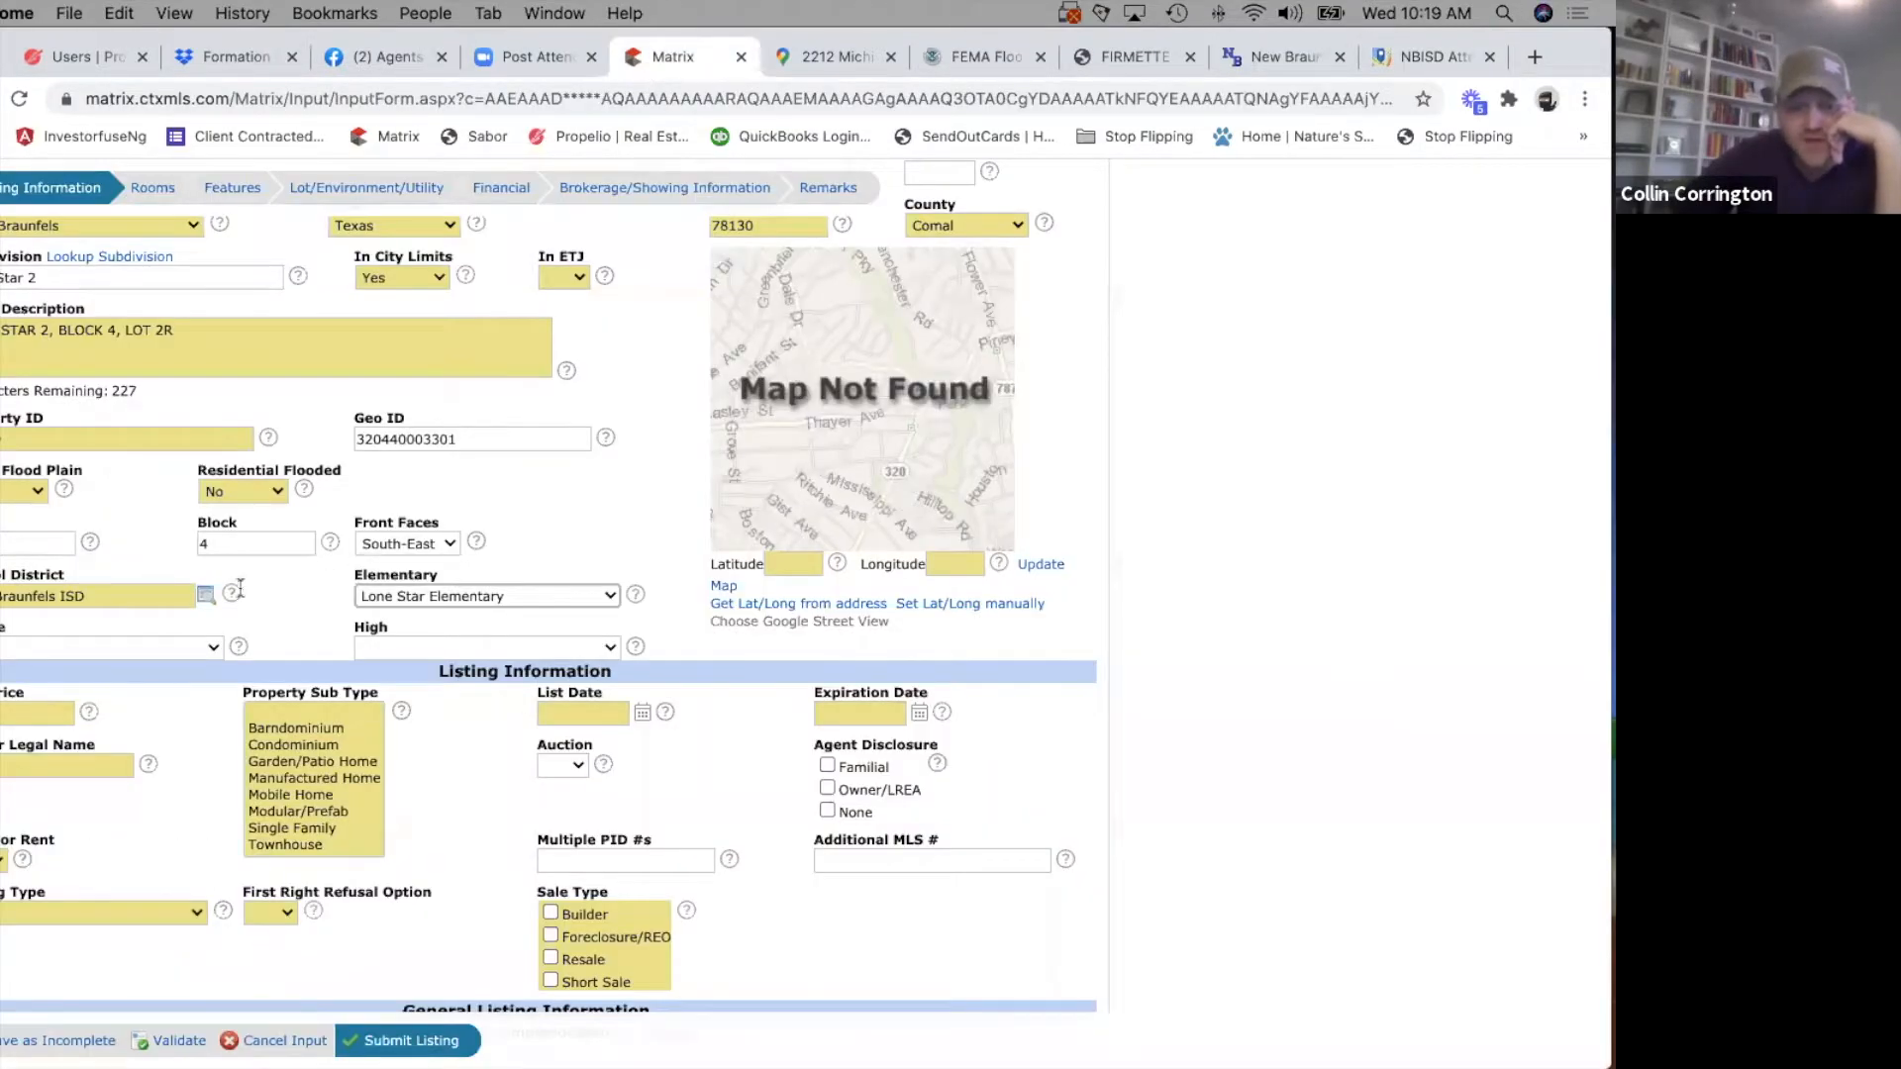
pyautogui.click(603, 647)
pyautogui.click(437, 668)
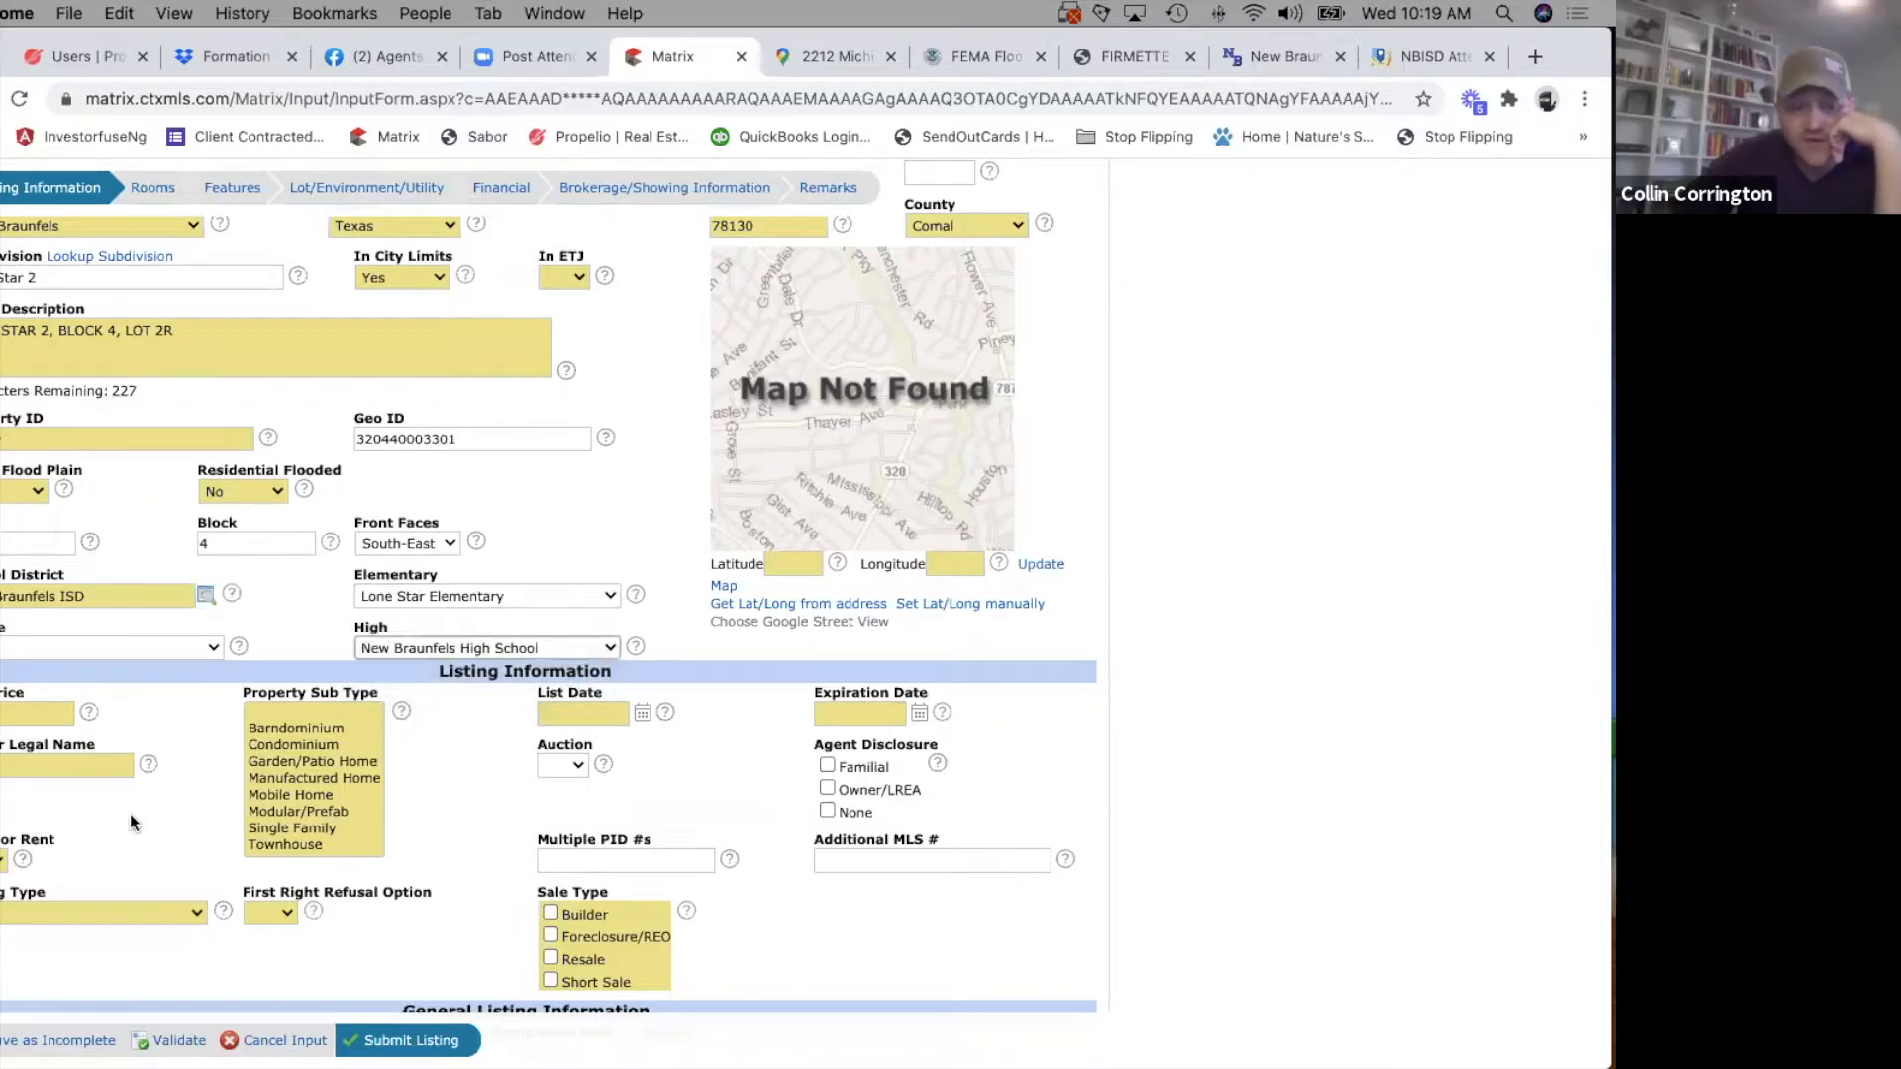
# Enter the list price and the owning company's legal name in the listing information.
pyautogui.click(22, 712)
pyautogui.write('25000')
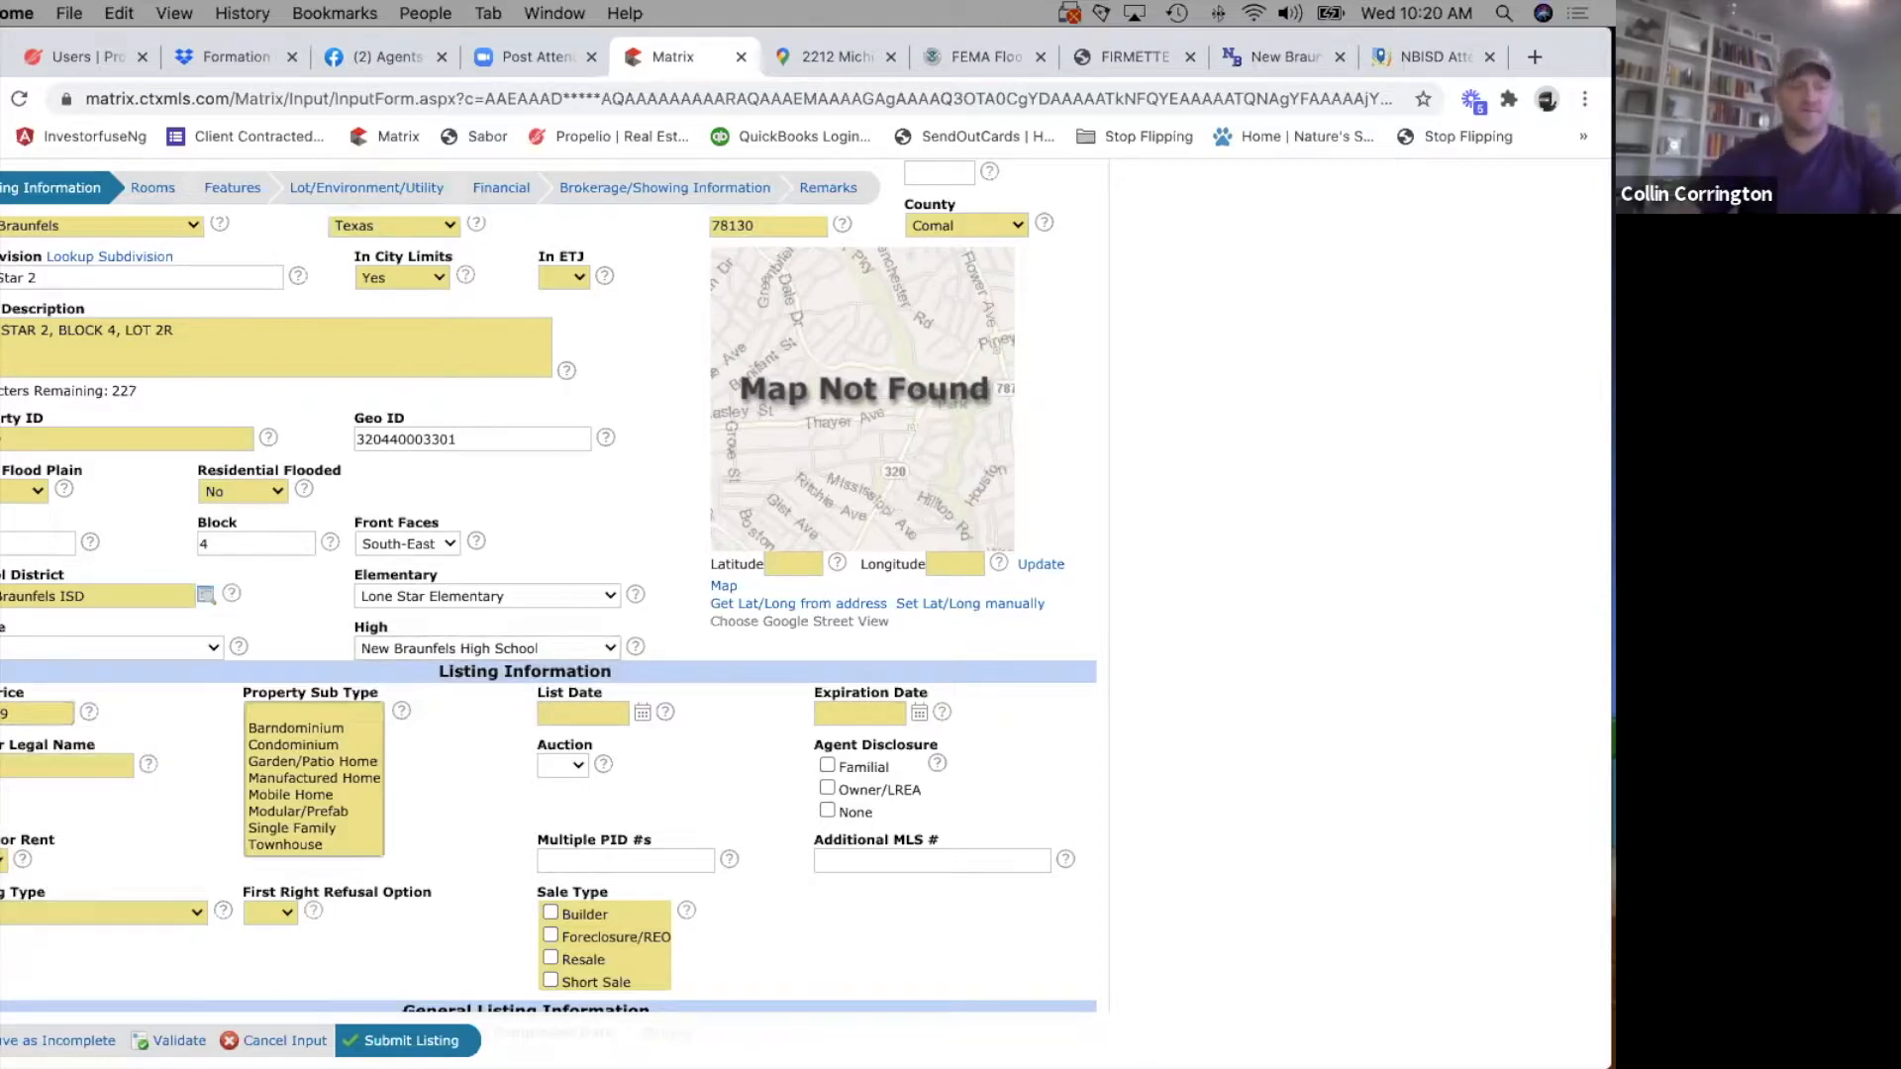
pyautogui.click(42, 771)
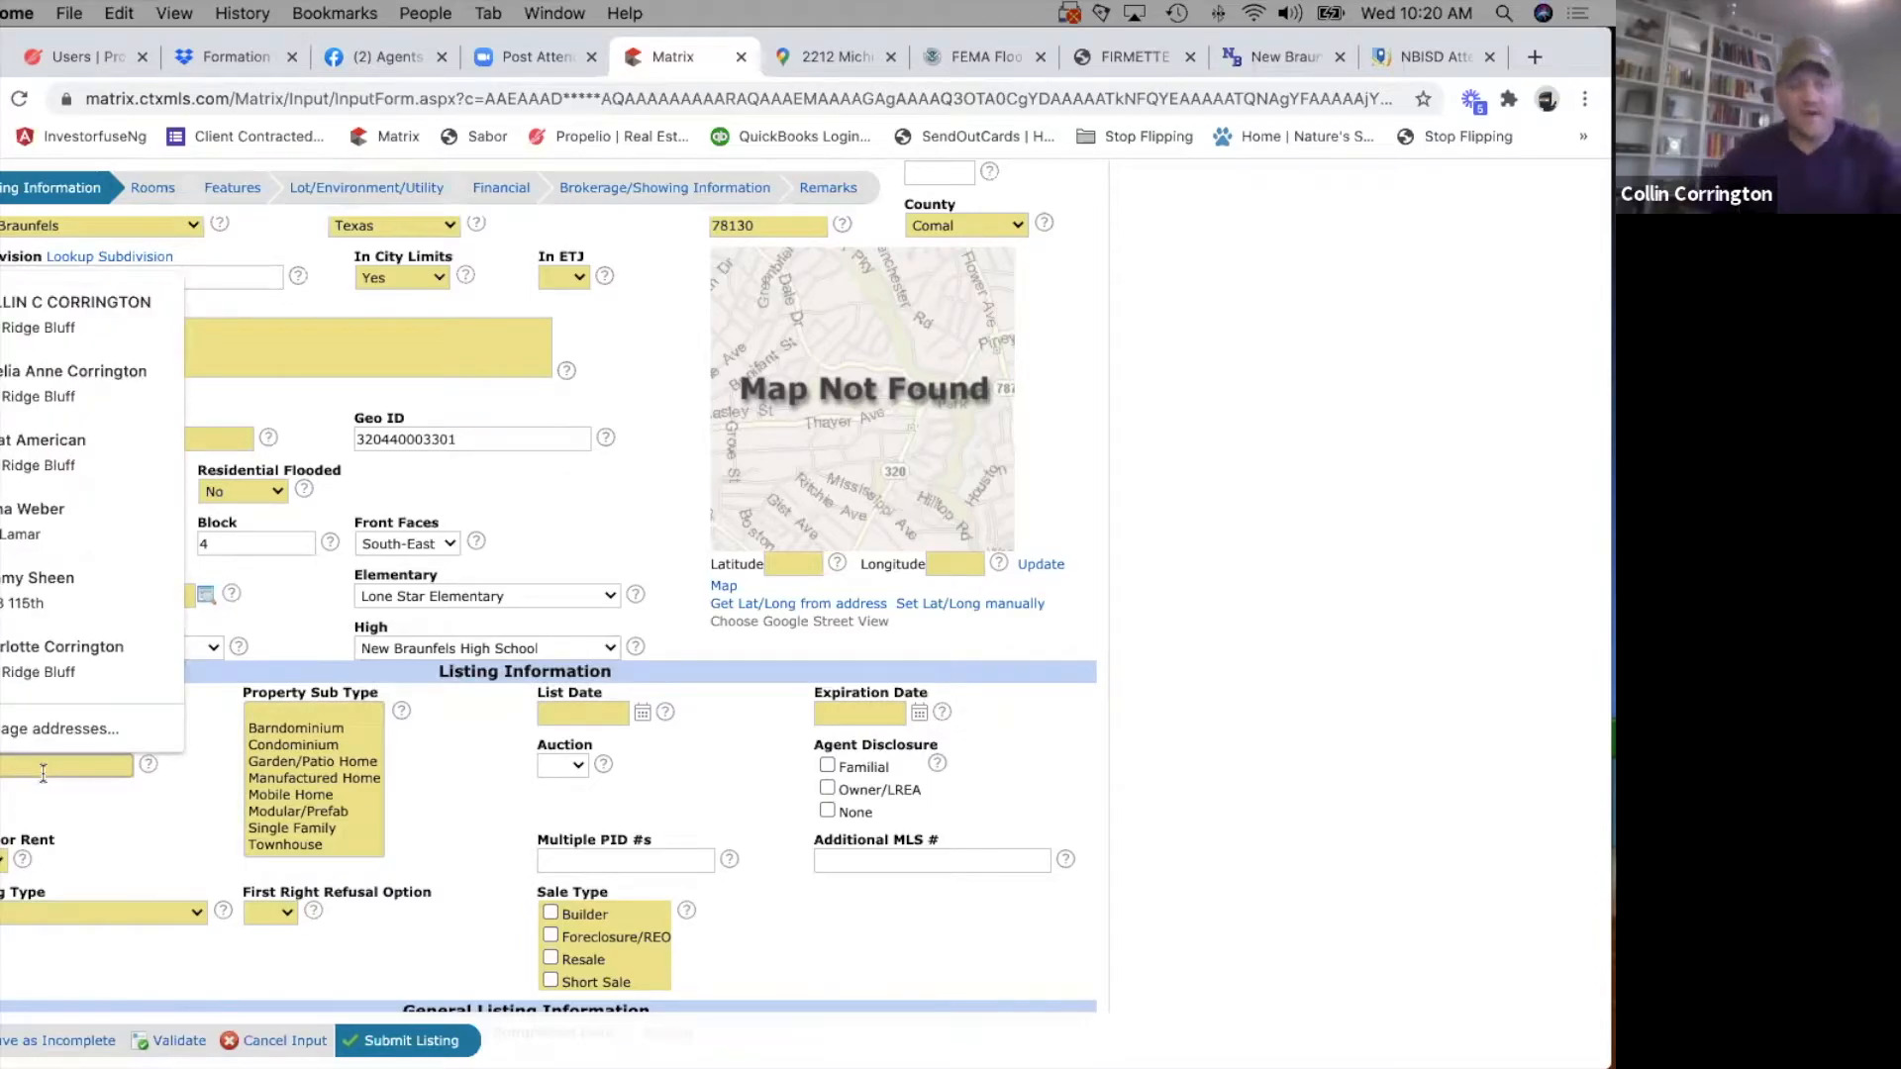
pyautogui.write('S')
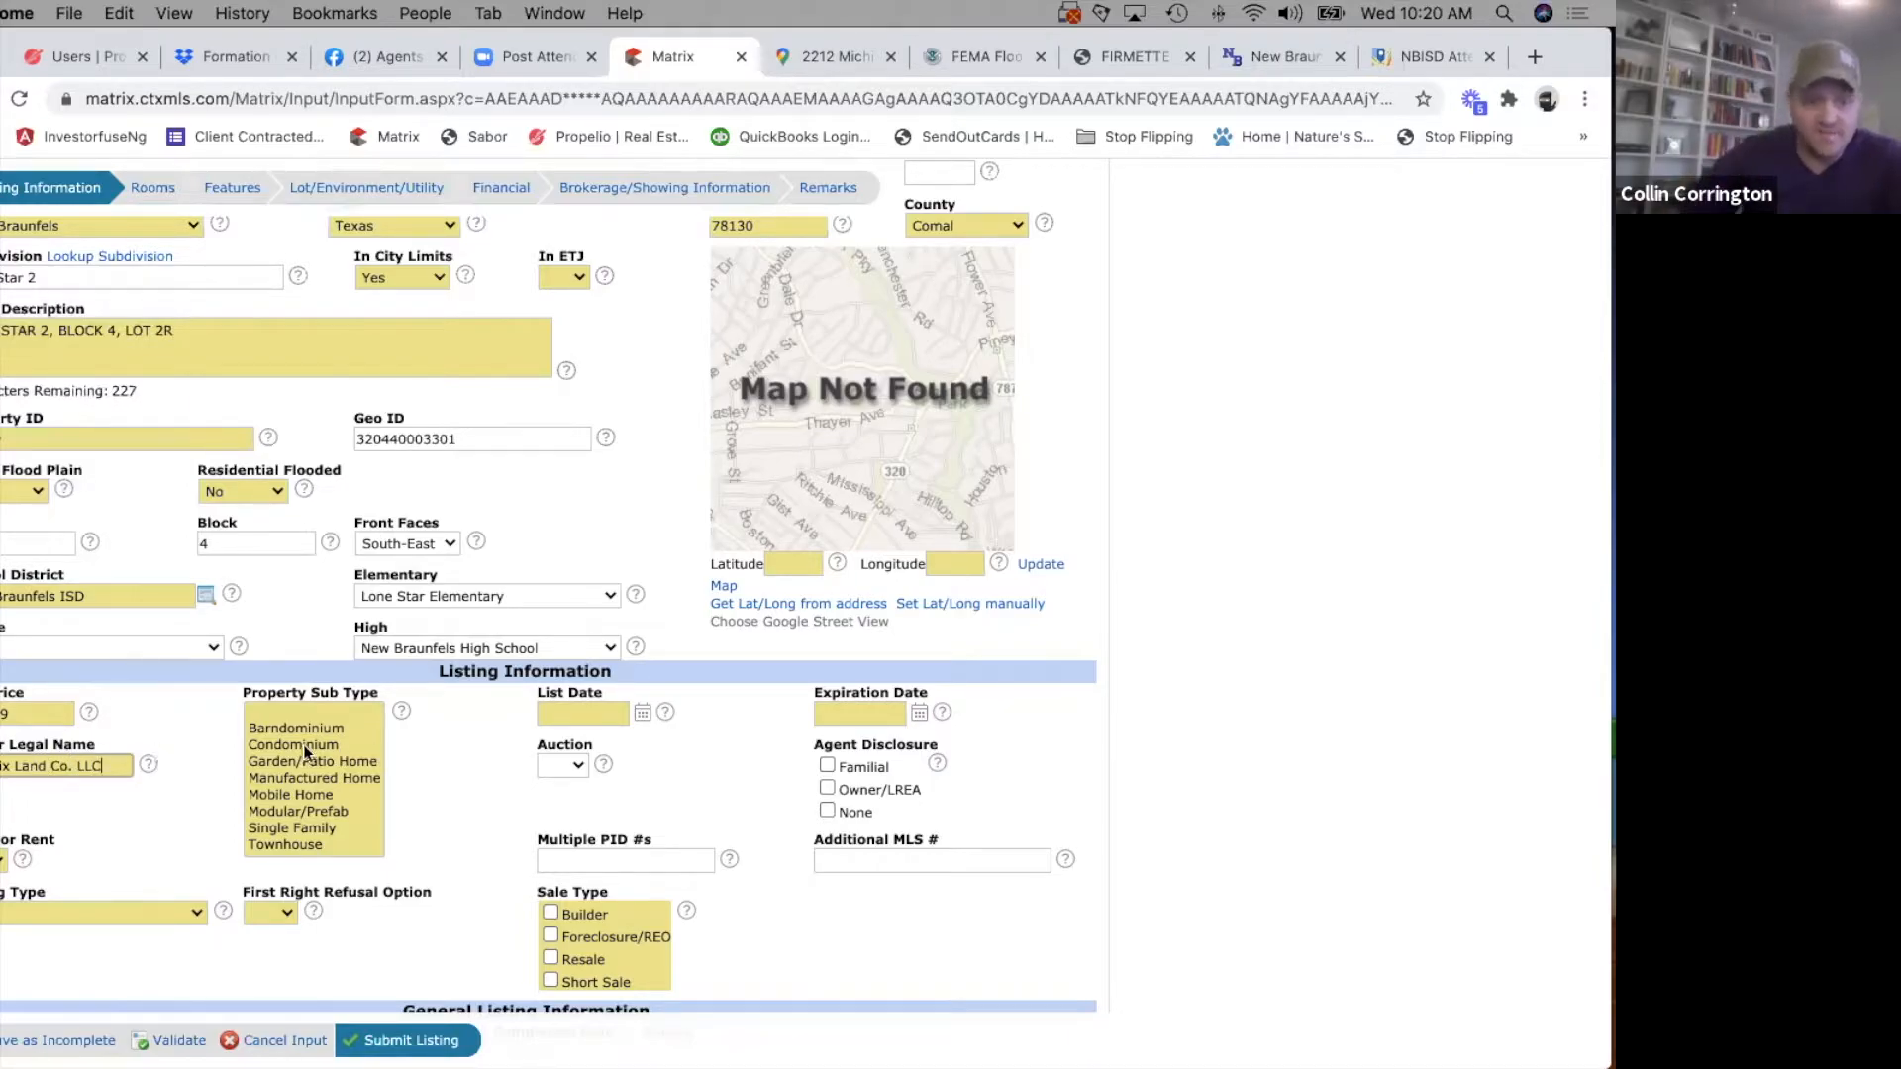
# Choose Single Family as the property sub type and set the list date to 11/18/2020.
pyautogui.click(277, 829)
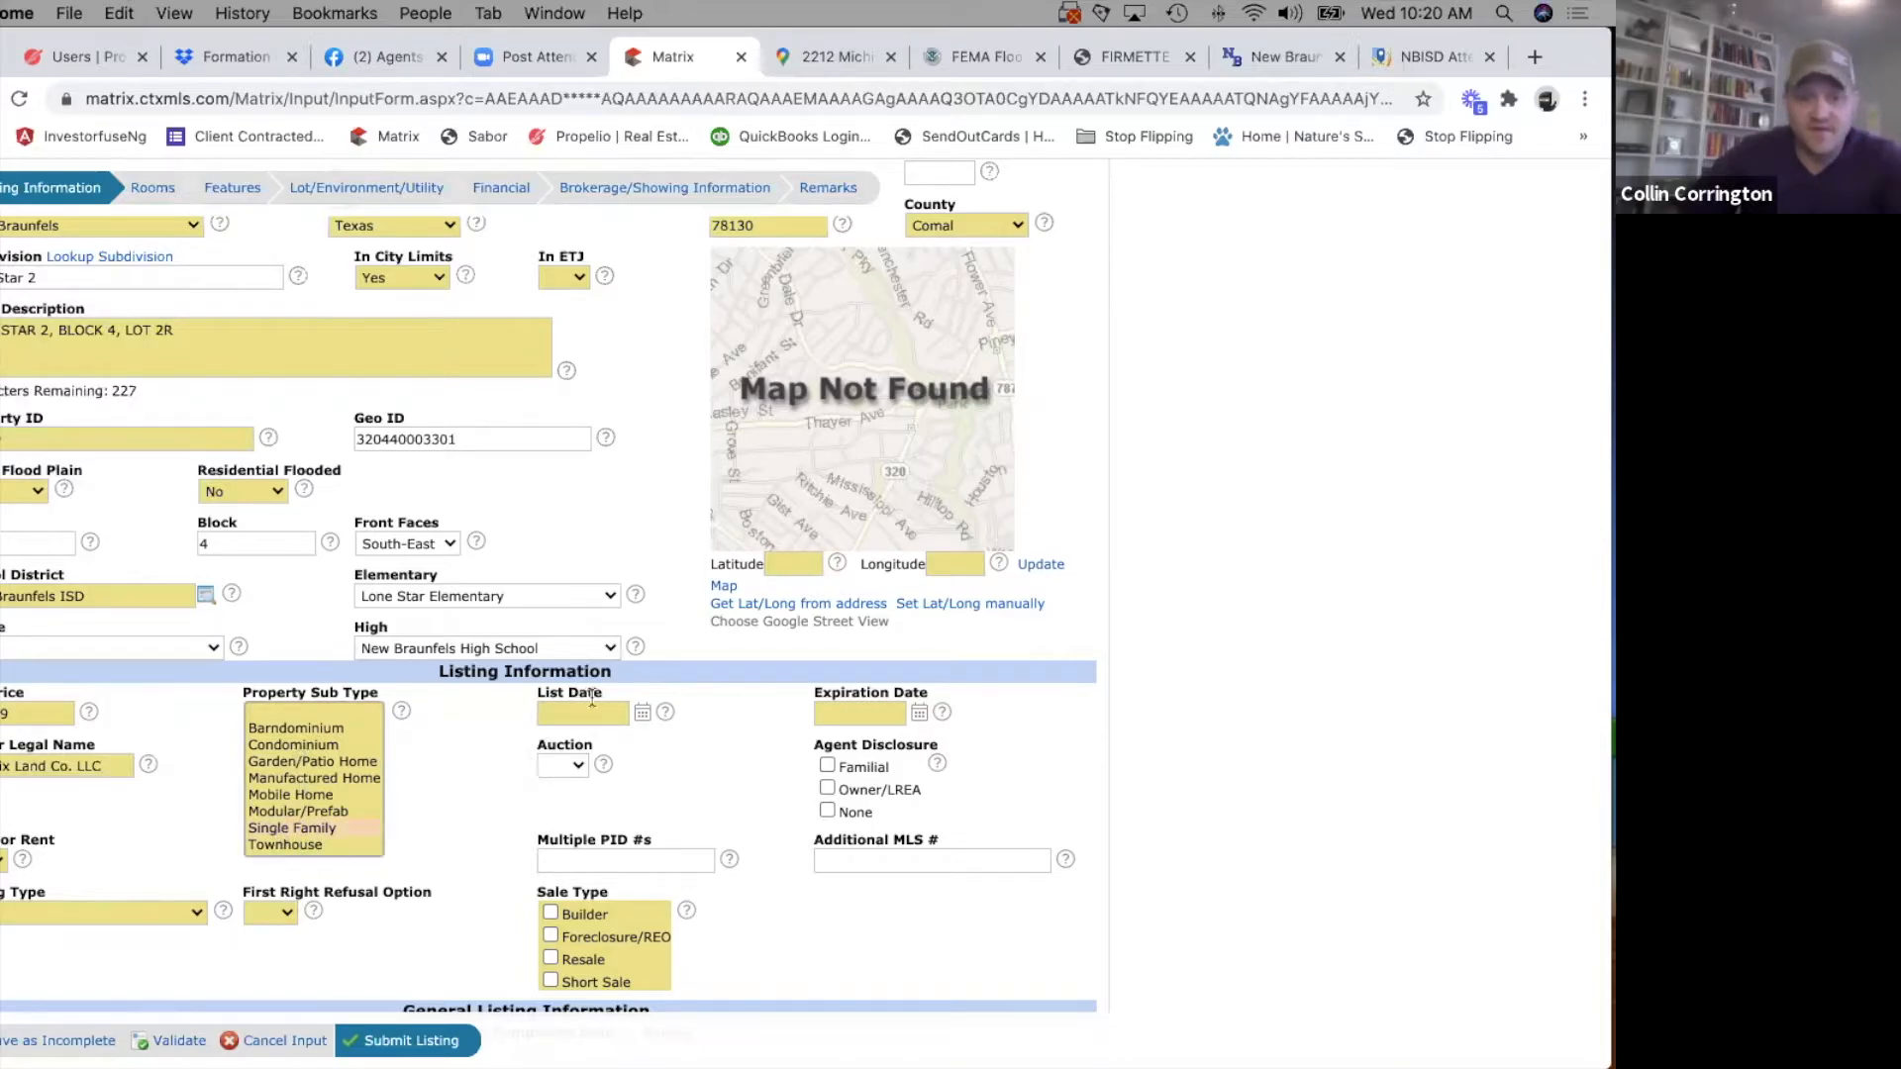
pyautogui.click(641, 713)
pyautogui.click(652, 863)
# Set the listing's expiration date to 04/18/2021.
pyautogui.click(918, 713)
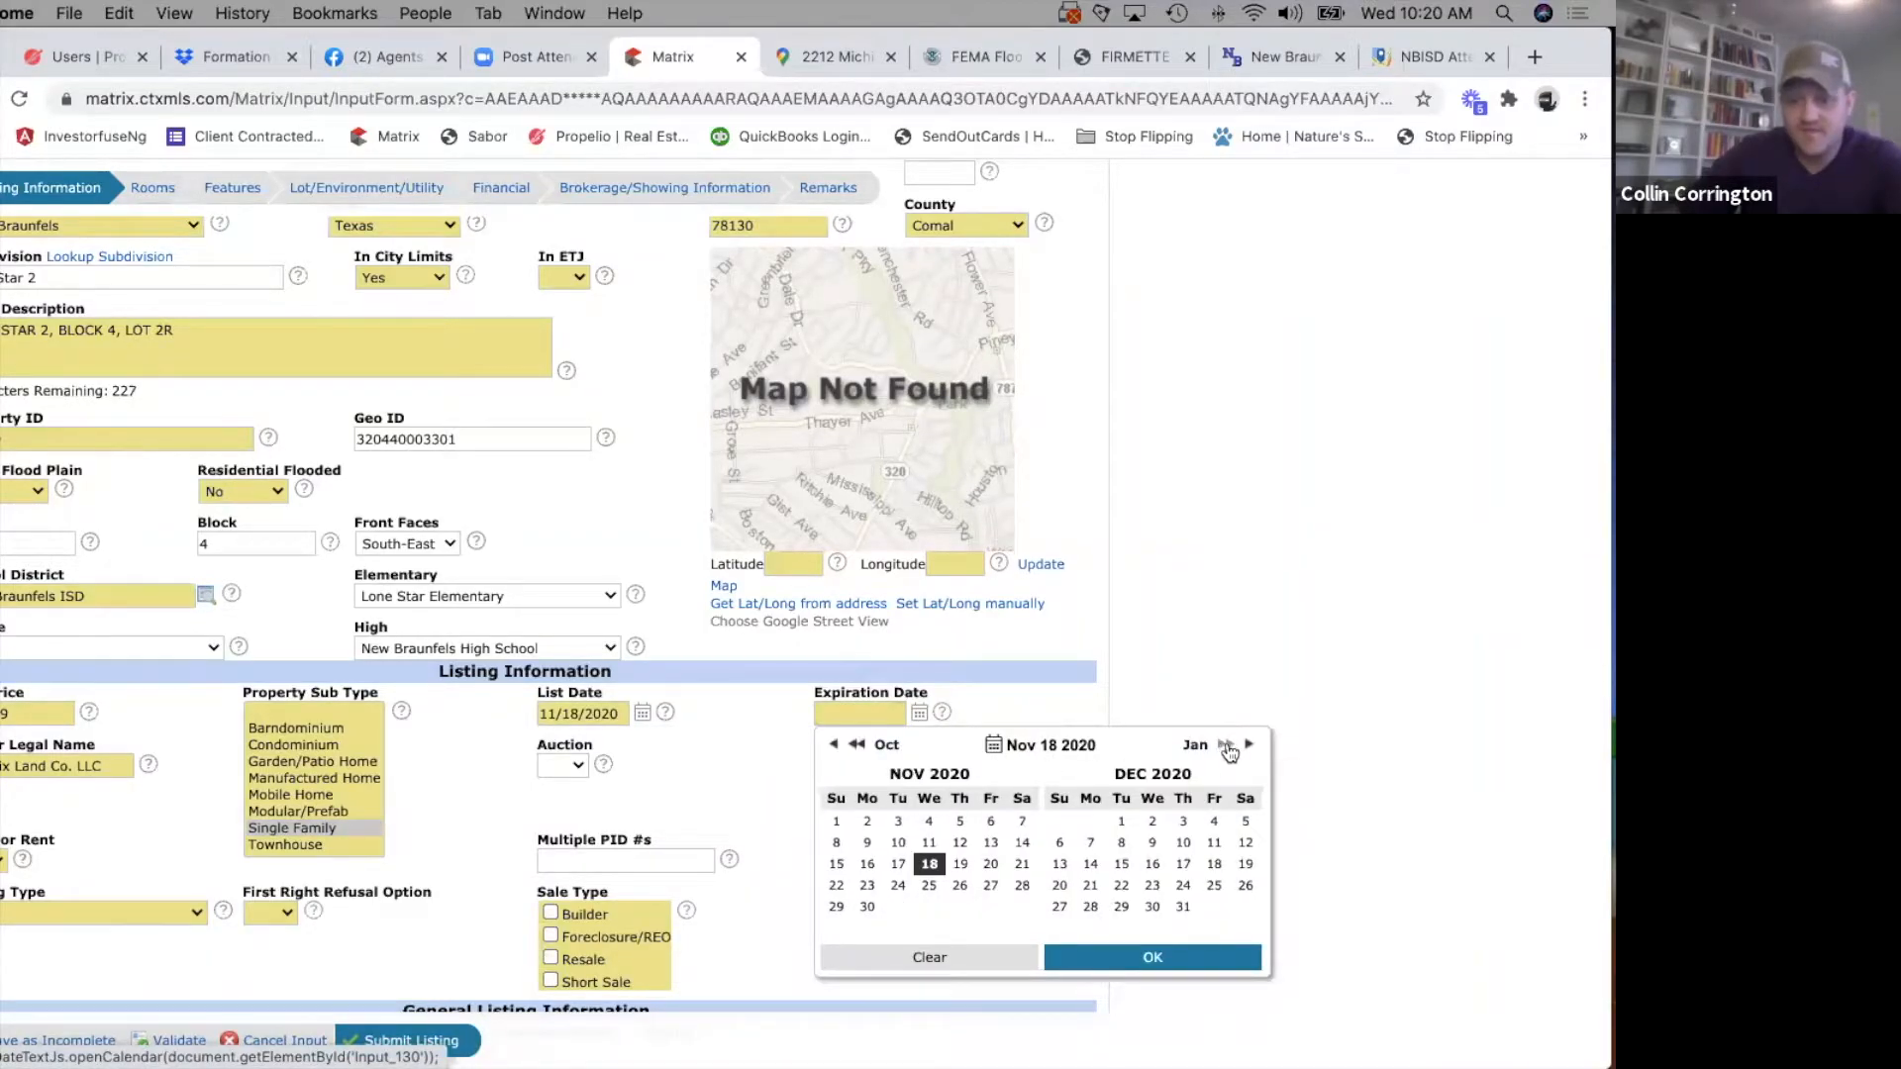
pyautogui.click(1248, 750)
pyautogui.click(1248, 750)
pyautogui.click(1248, 750)
pyautogui.click(1249, 750)
pyautogui.click(1249, 750)
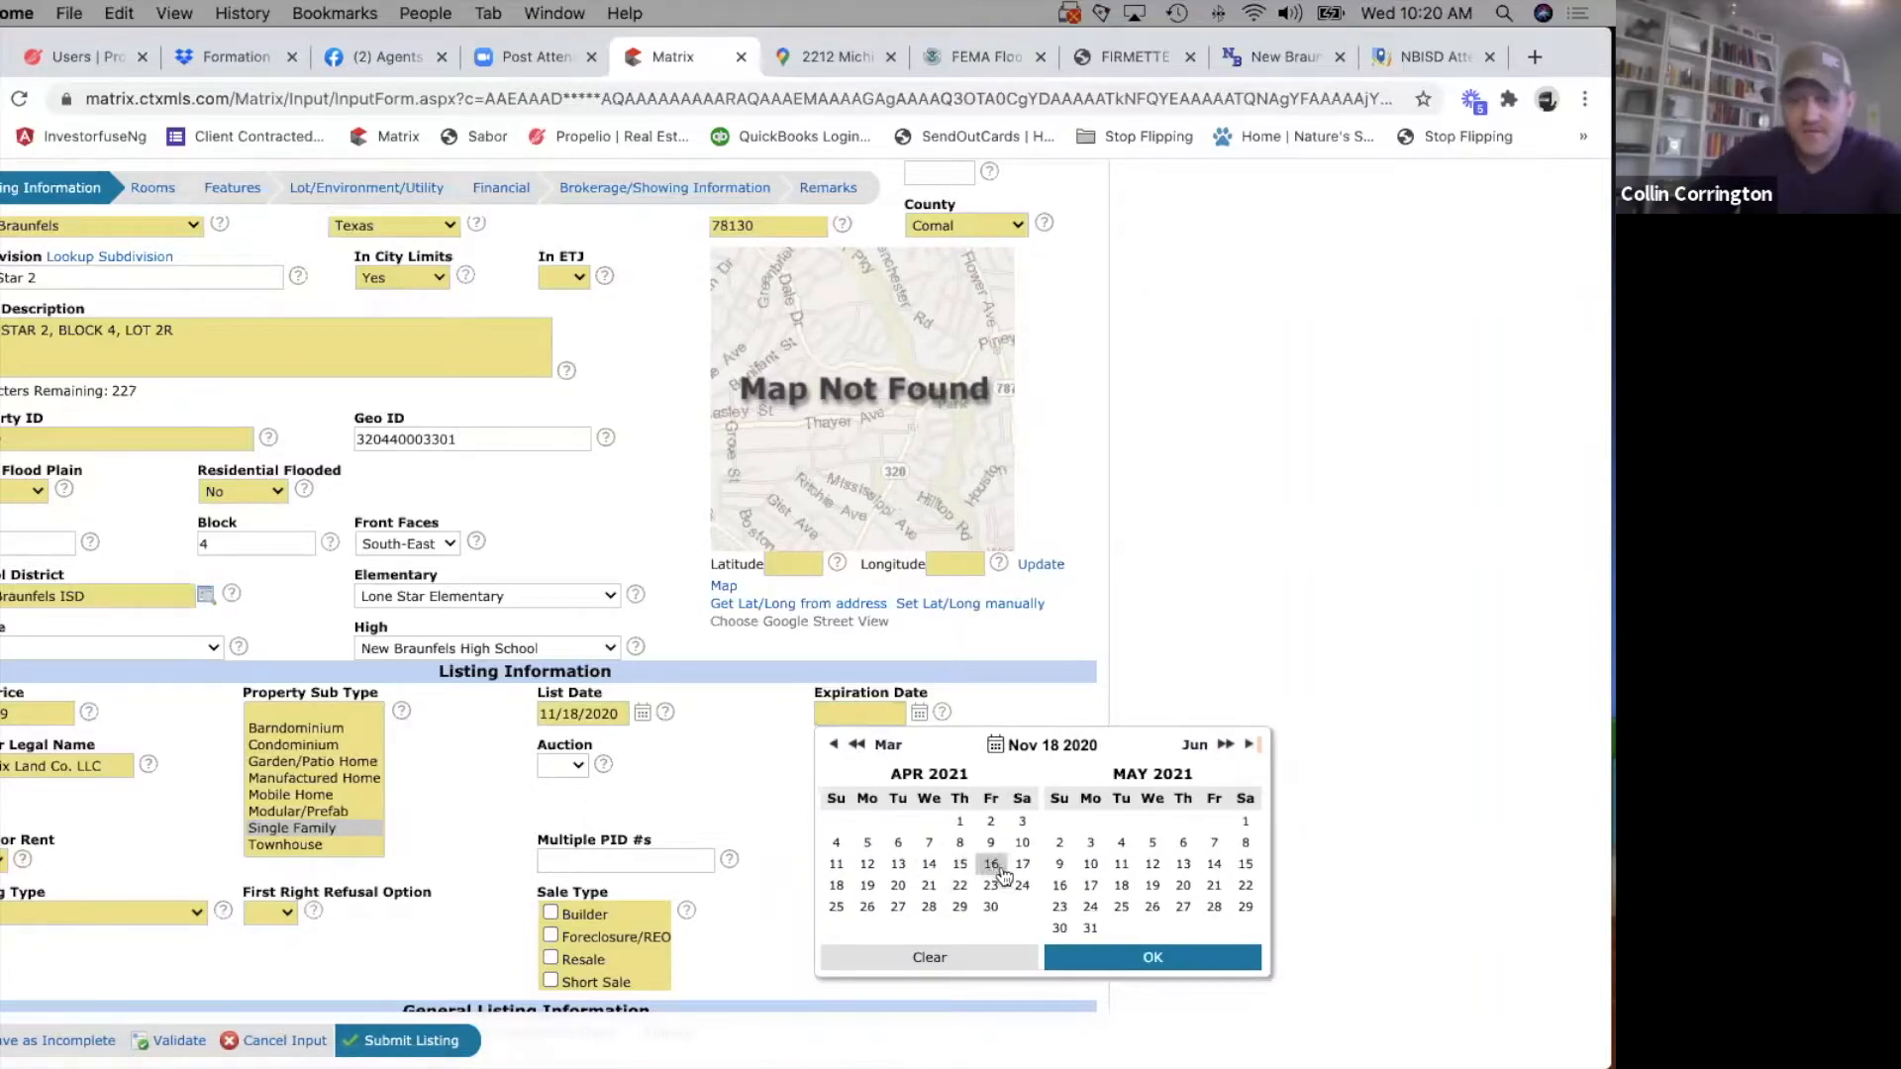
pyautogui.click(837, 885)
pyautogui.click(689, 793)
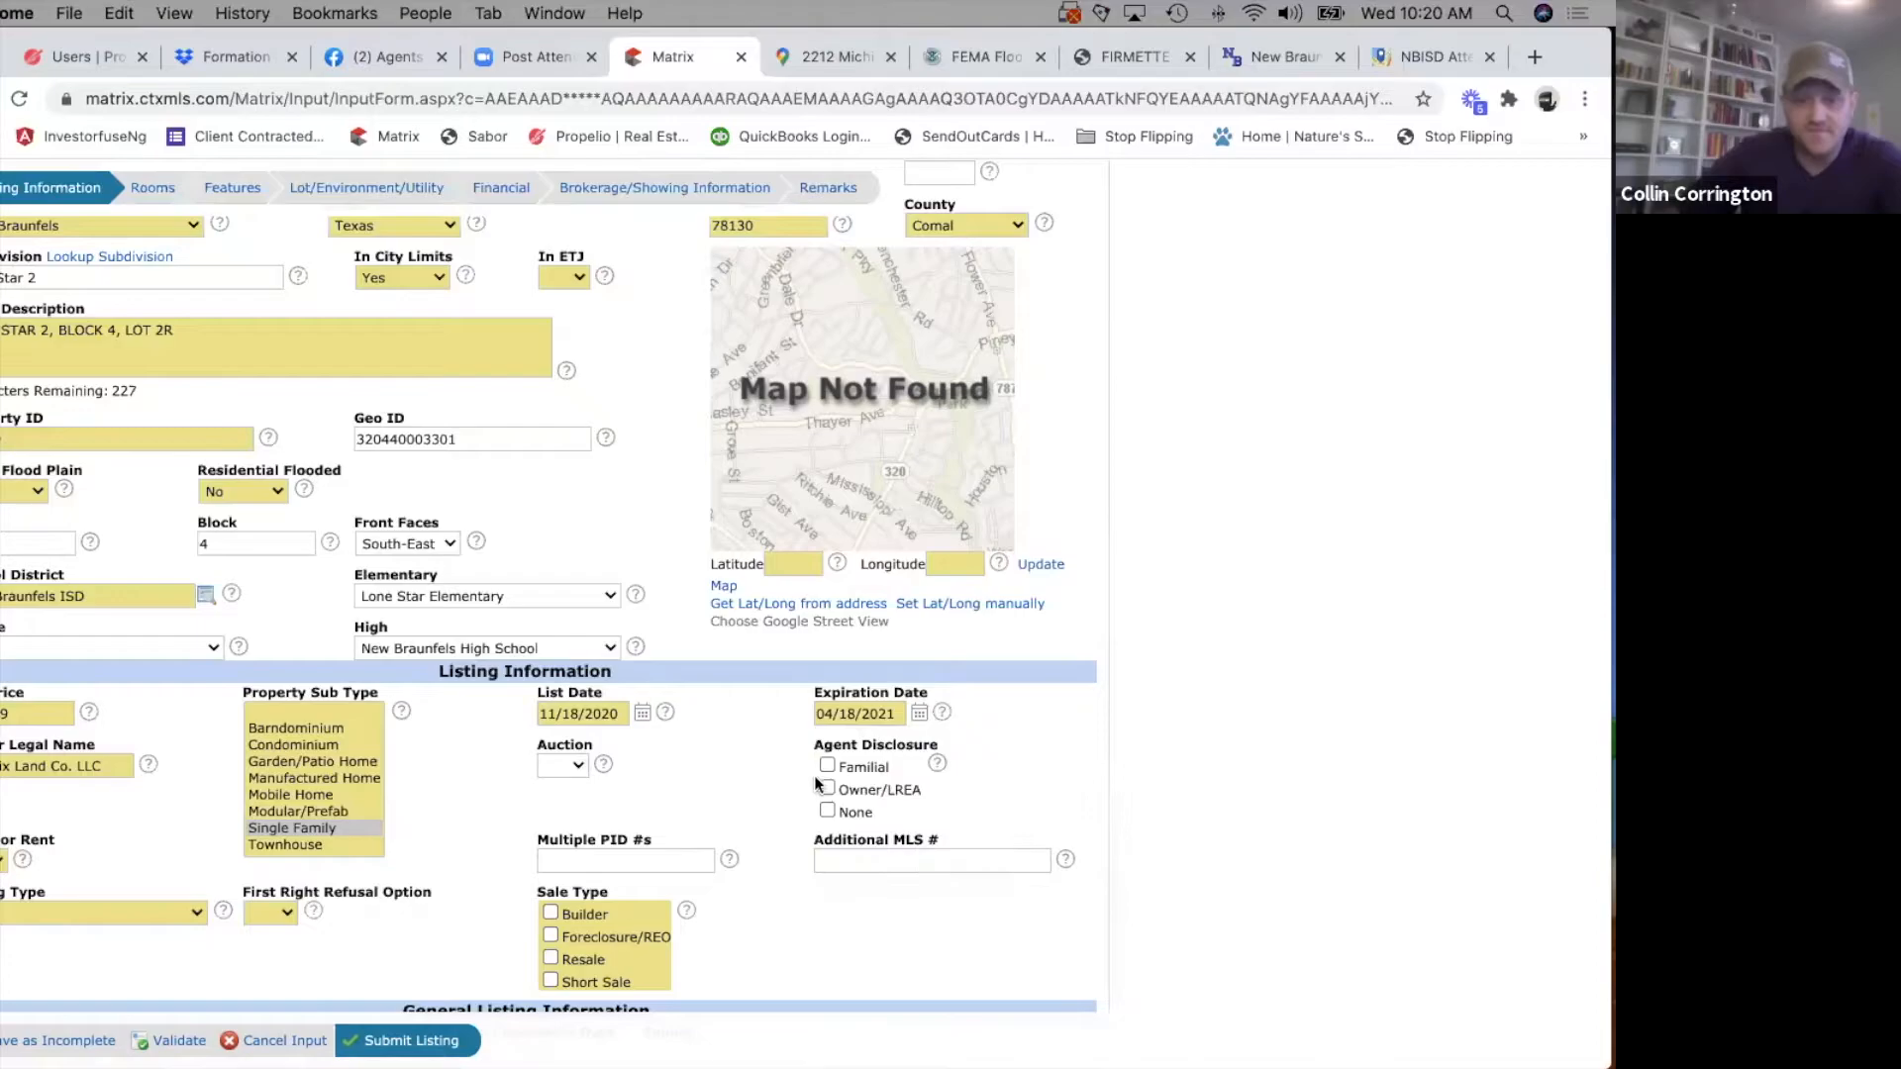
# Set Auction to No and mark the agent disclosure as Owner/LREA.
pyautogui.click(574, 758)
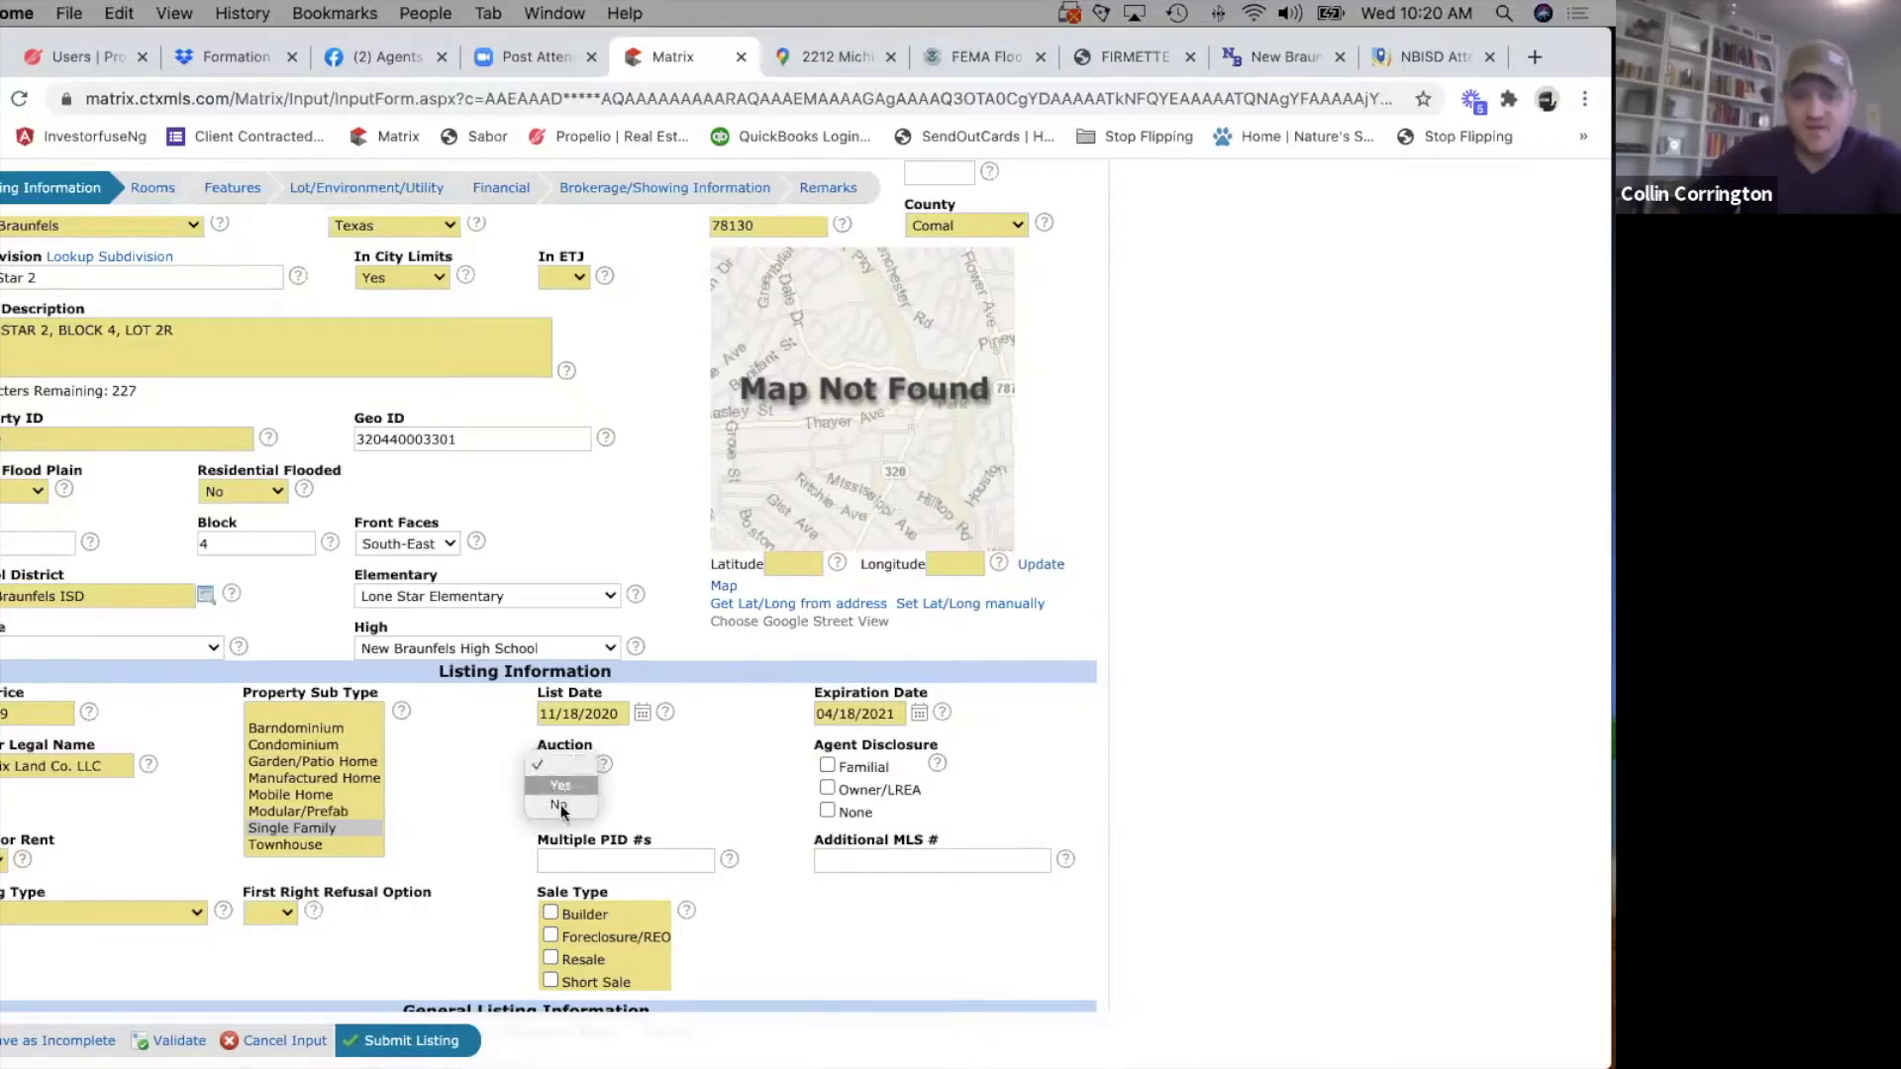
pyautogui.click(562, 786)
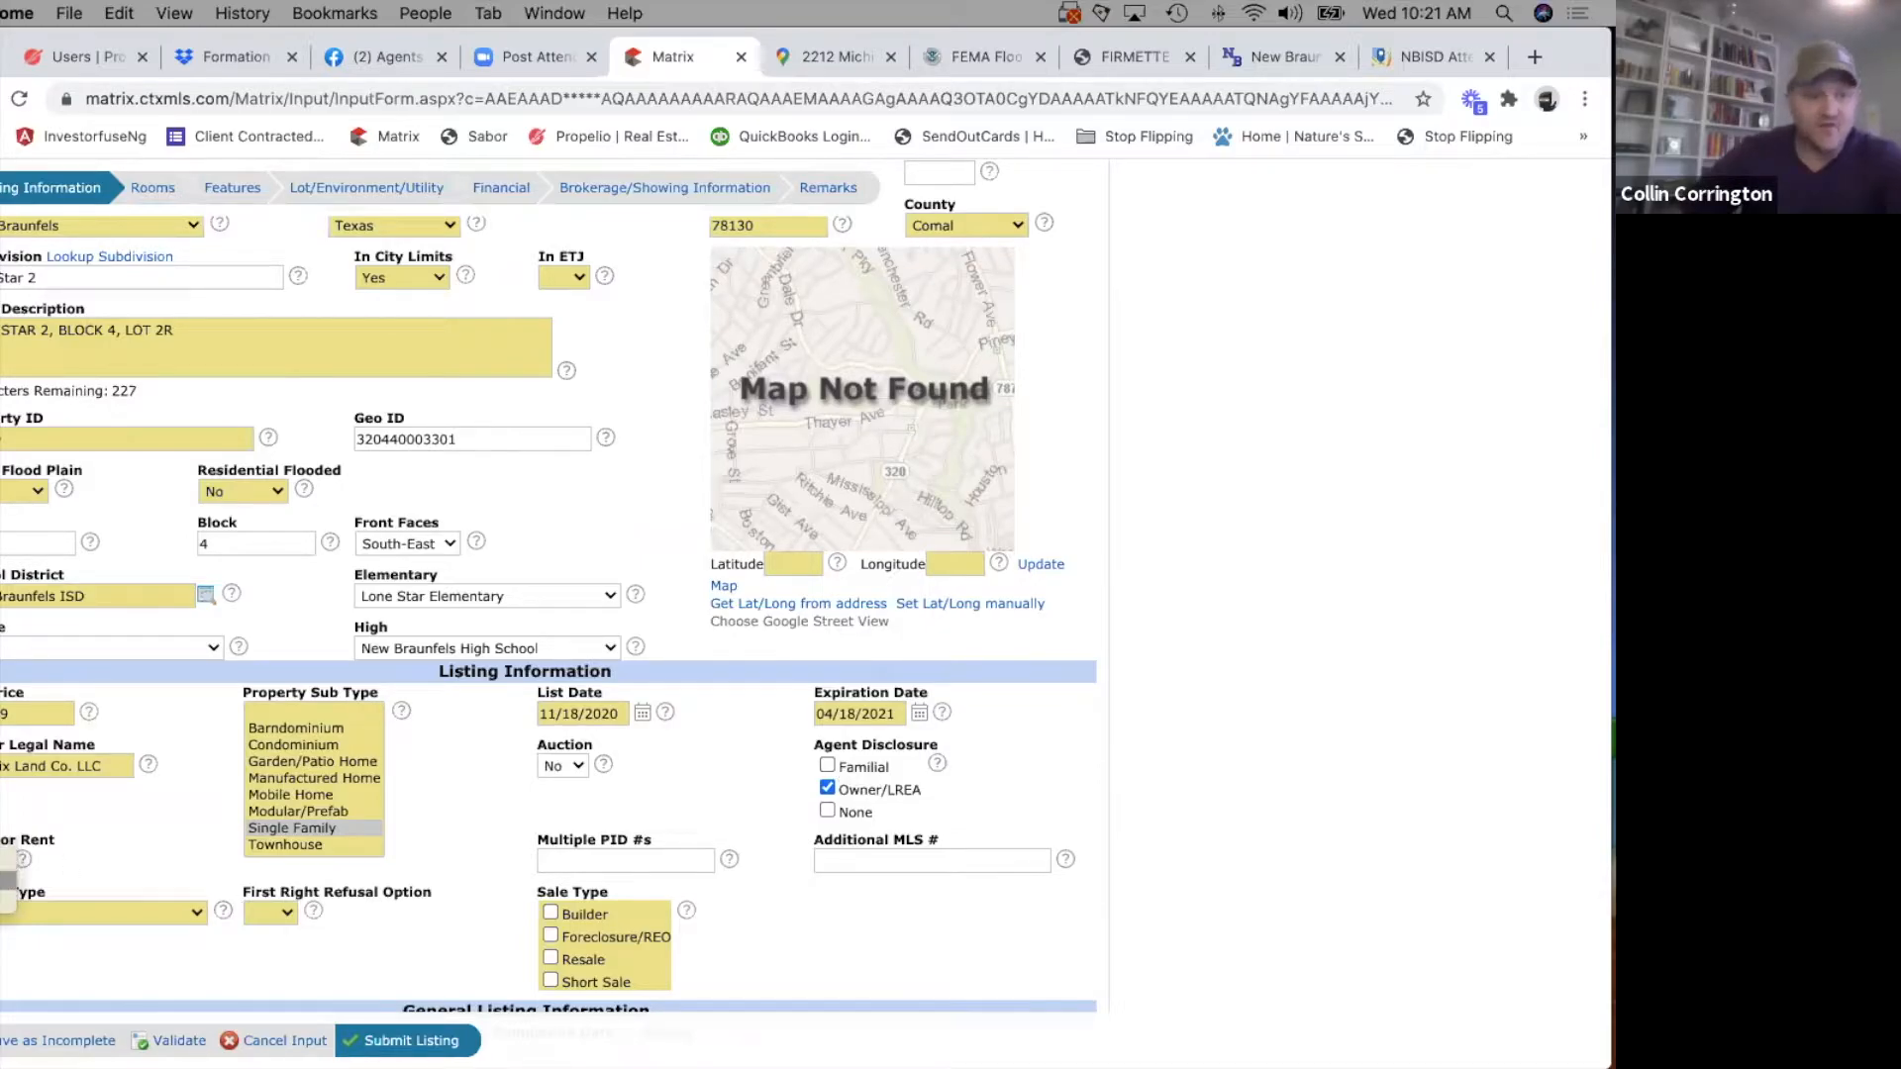
# Set the listing type to Exclusive Right to Sell and the First Right Refusal Option to N/A.
pyautogui.click(140, 906)
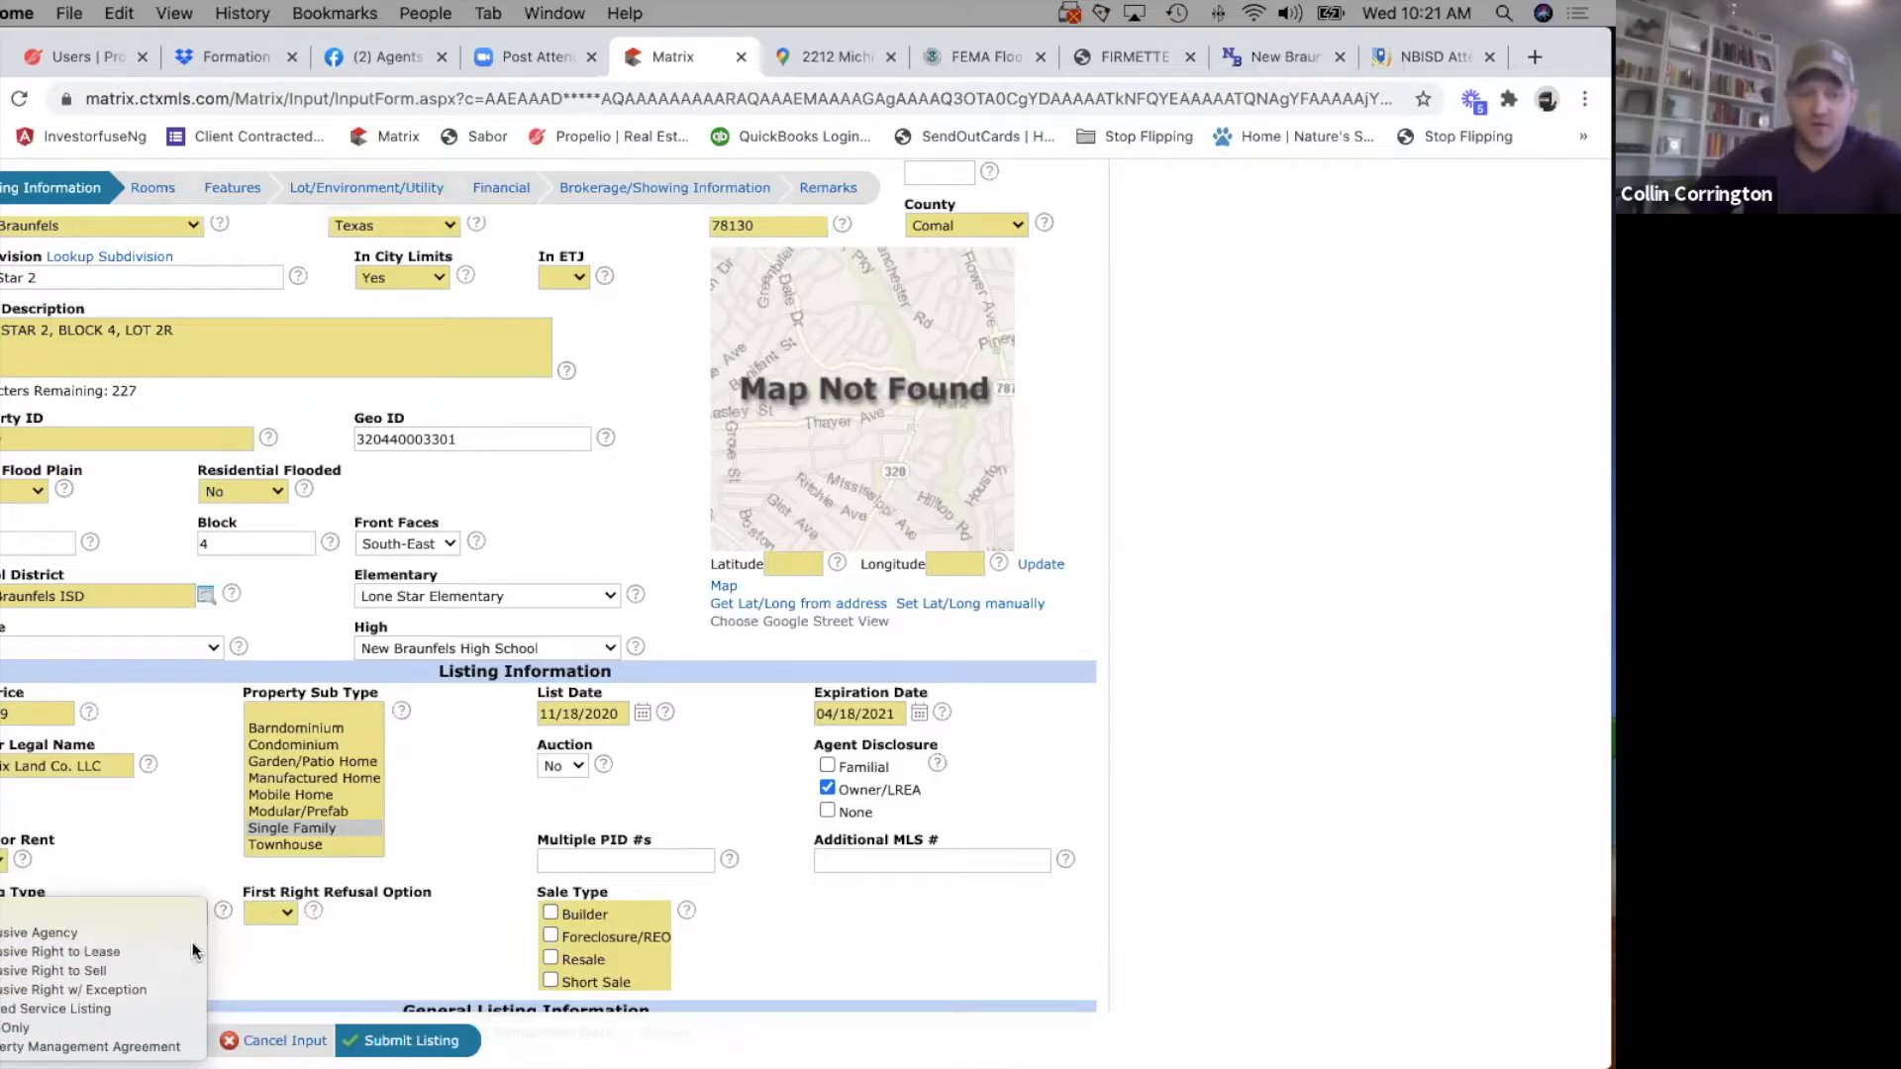
pyautogui.click(54, 970)
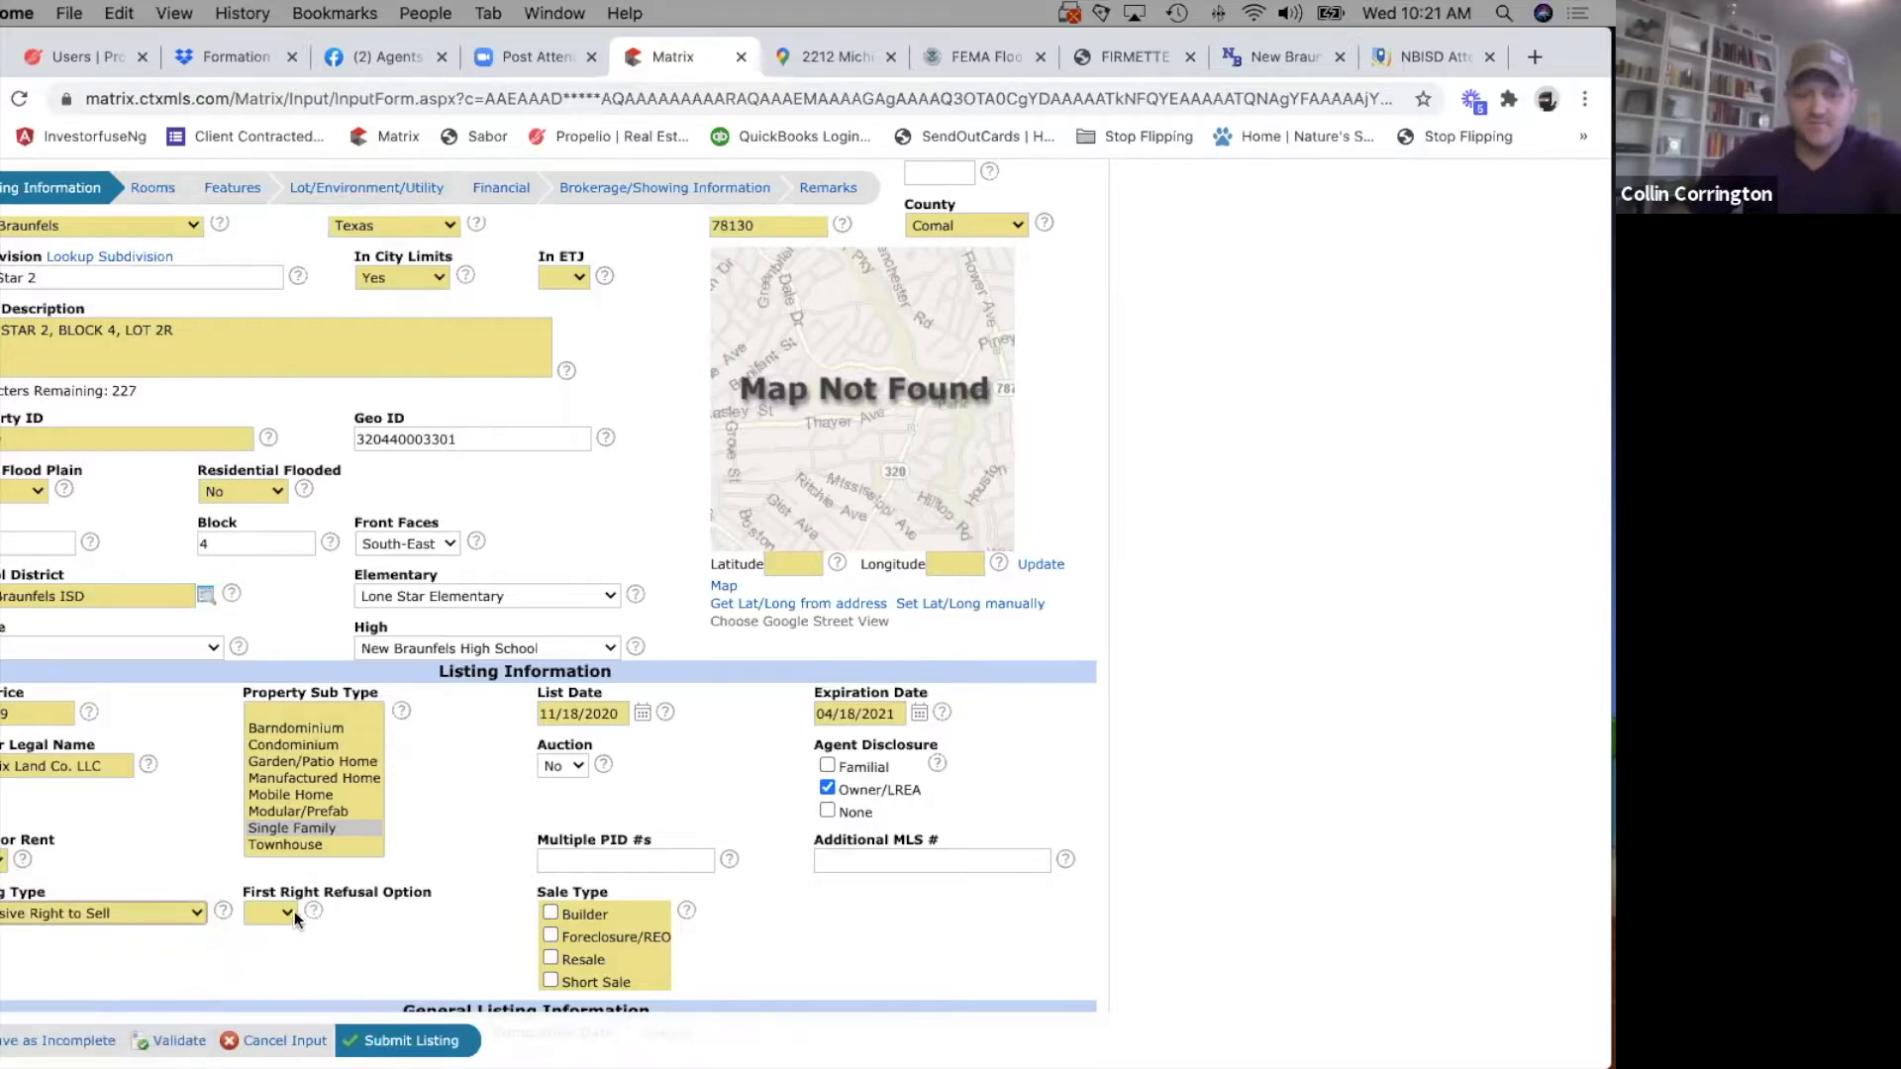
pyautogui.click(291, 911)
pyautogui.click(439, 903)
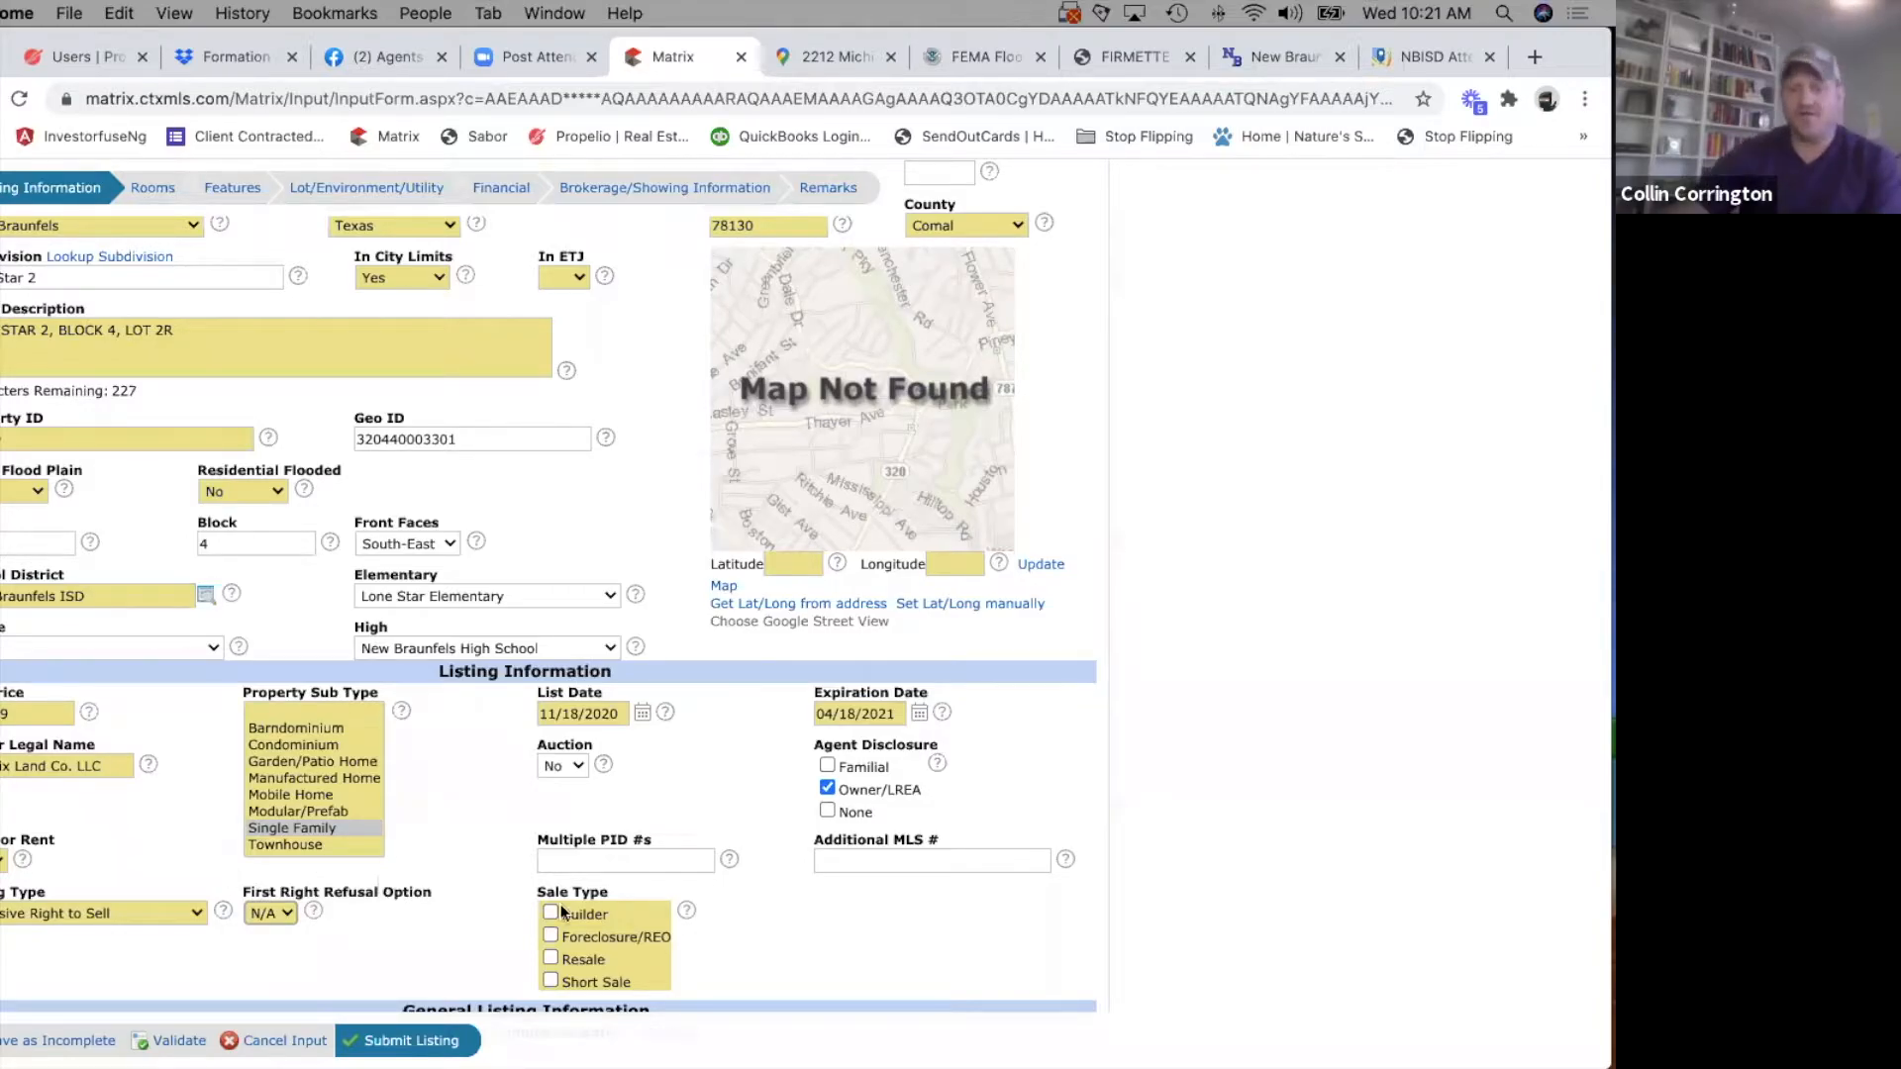
# Mark the sale type of the listing as Resale.
pyautogui.scroll(-3, 472, 899)
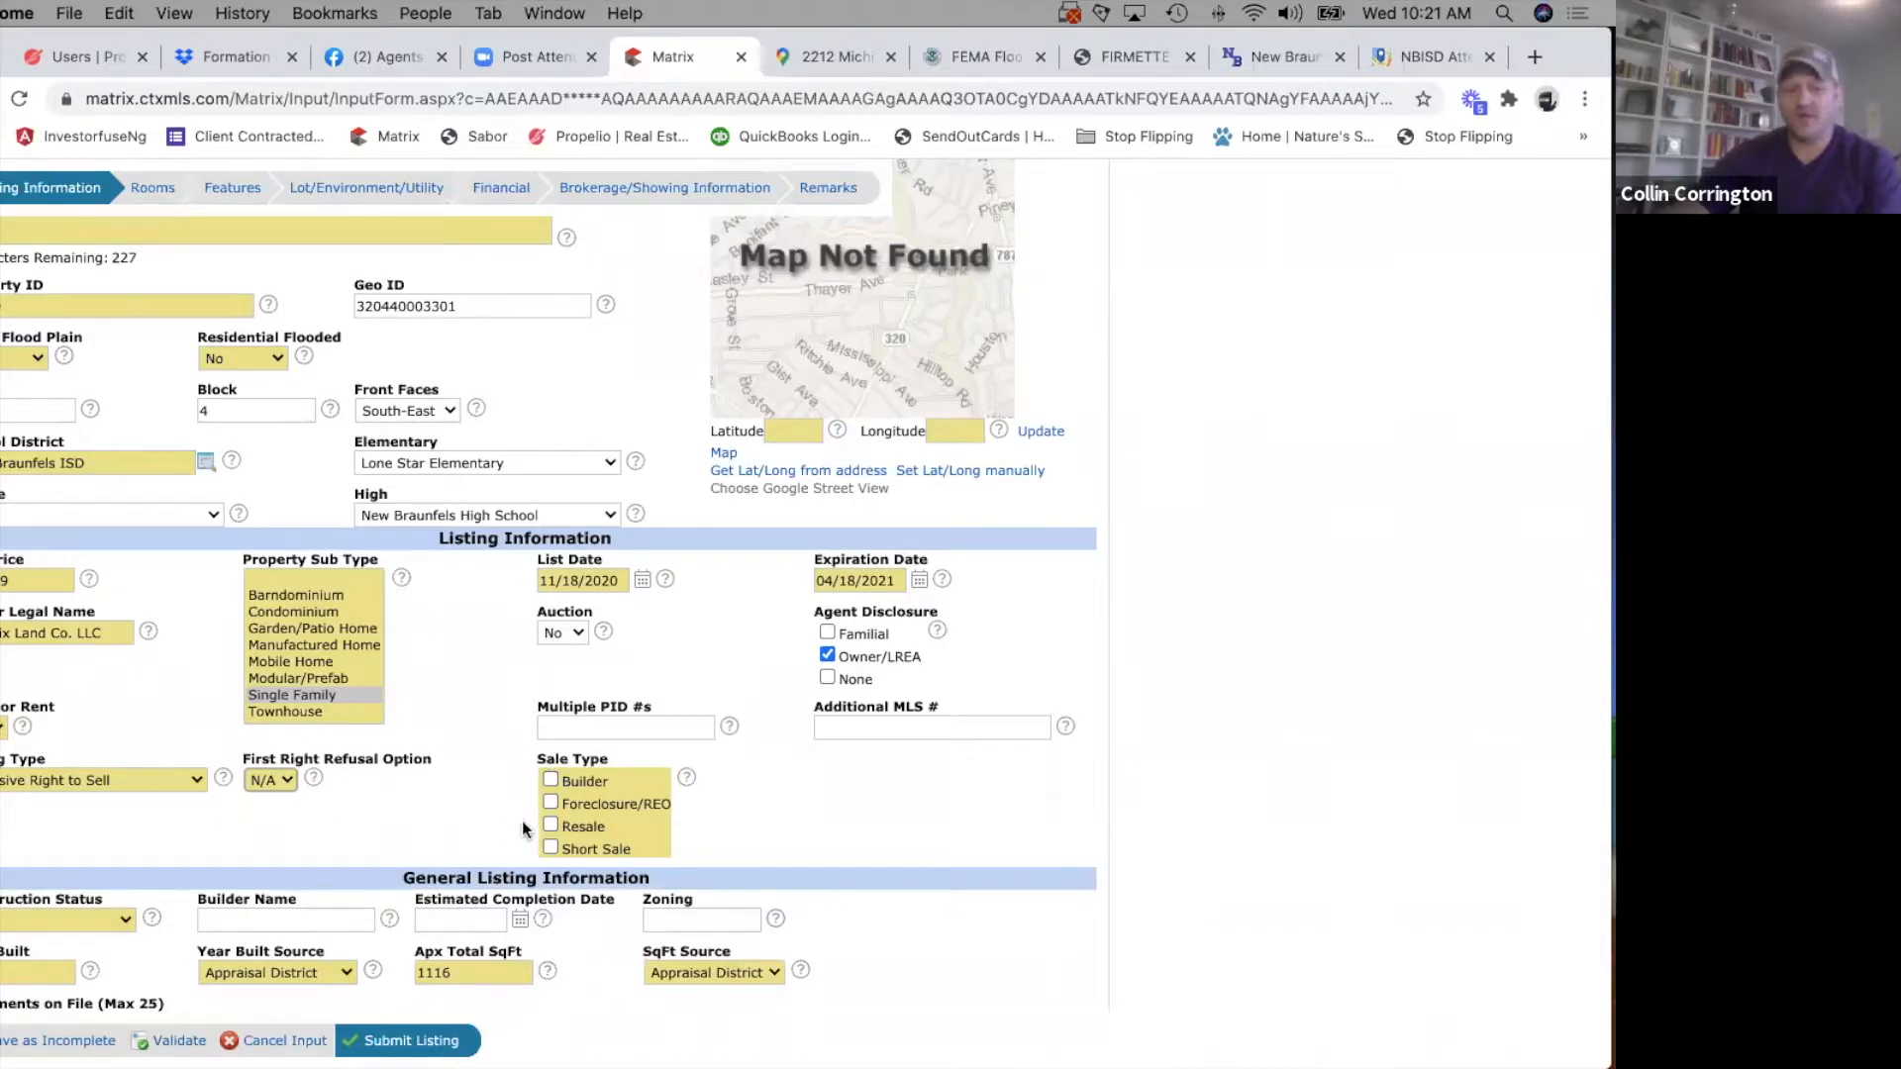
pyautogui.scroll(-1, 472, 794)
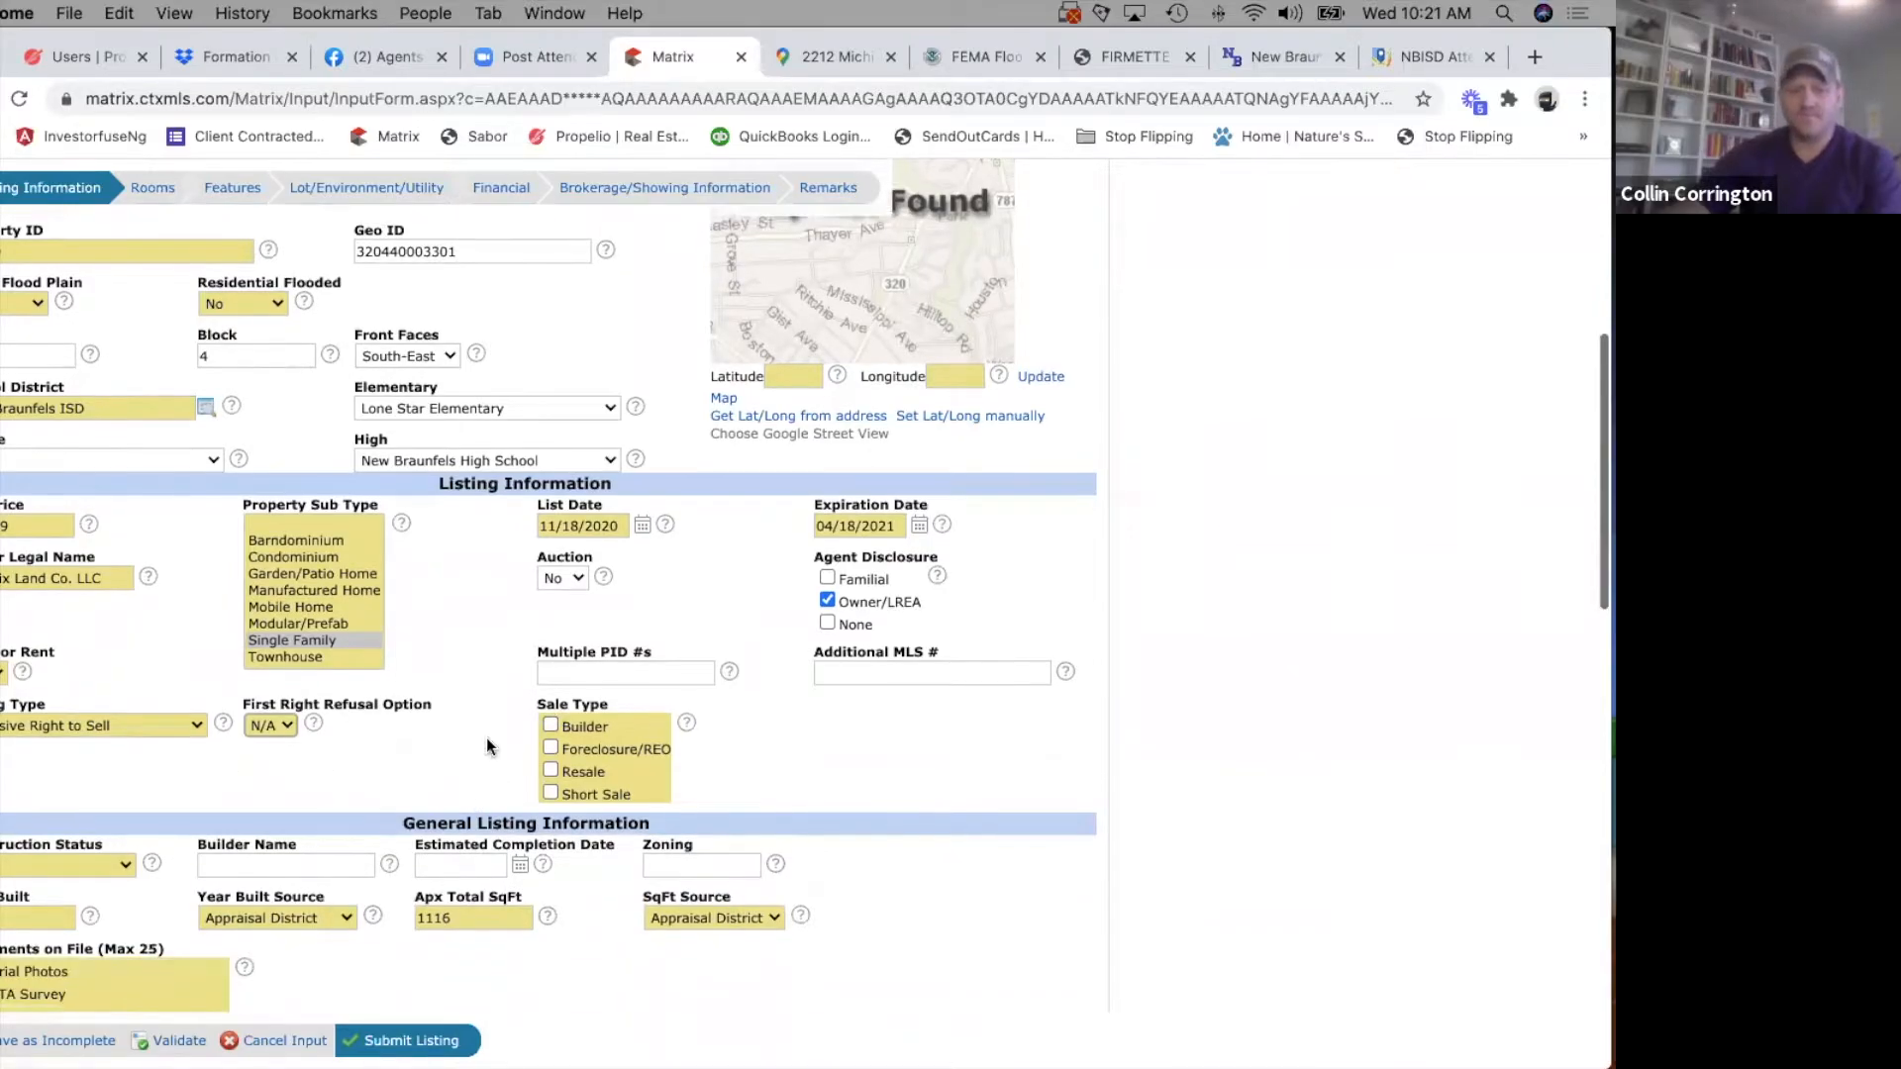
pyautogui.click(551, 773)
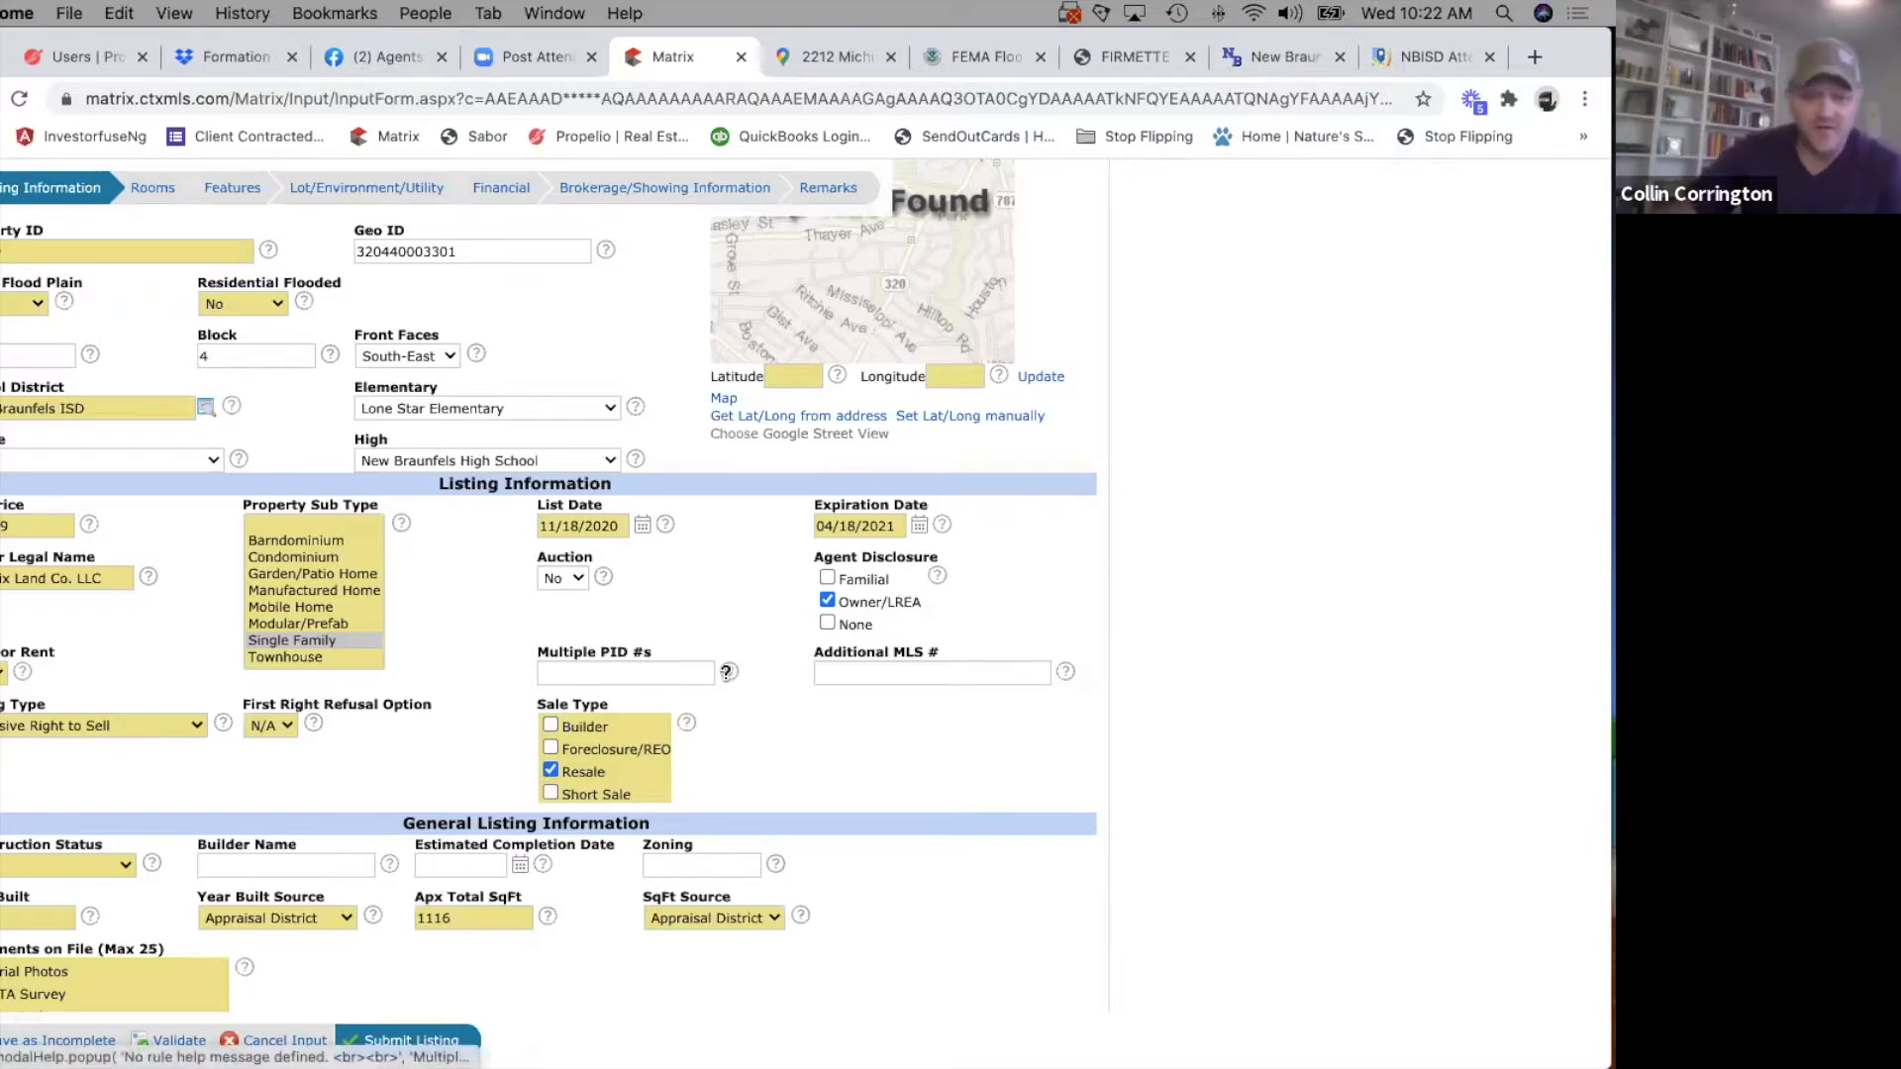
# Read the help notes for the Multiple PID #s and Additional MLS # fields.
pyautogui.click(727, 672)
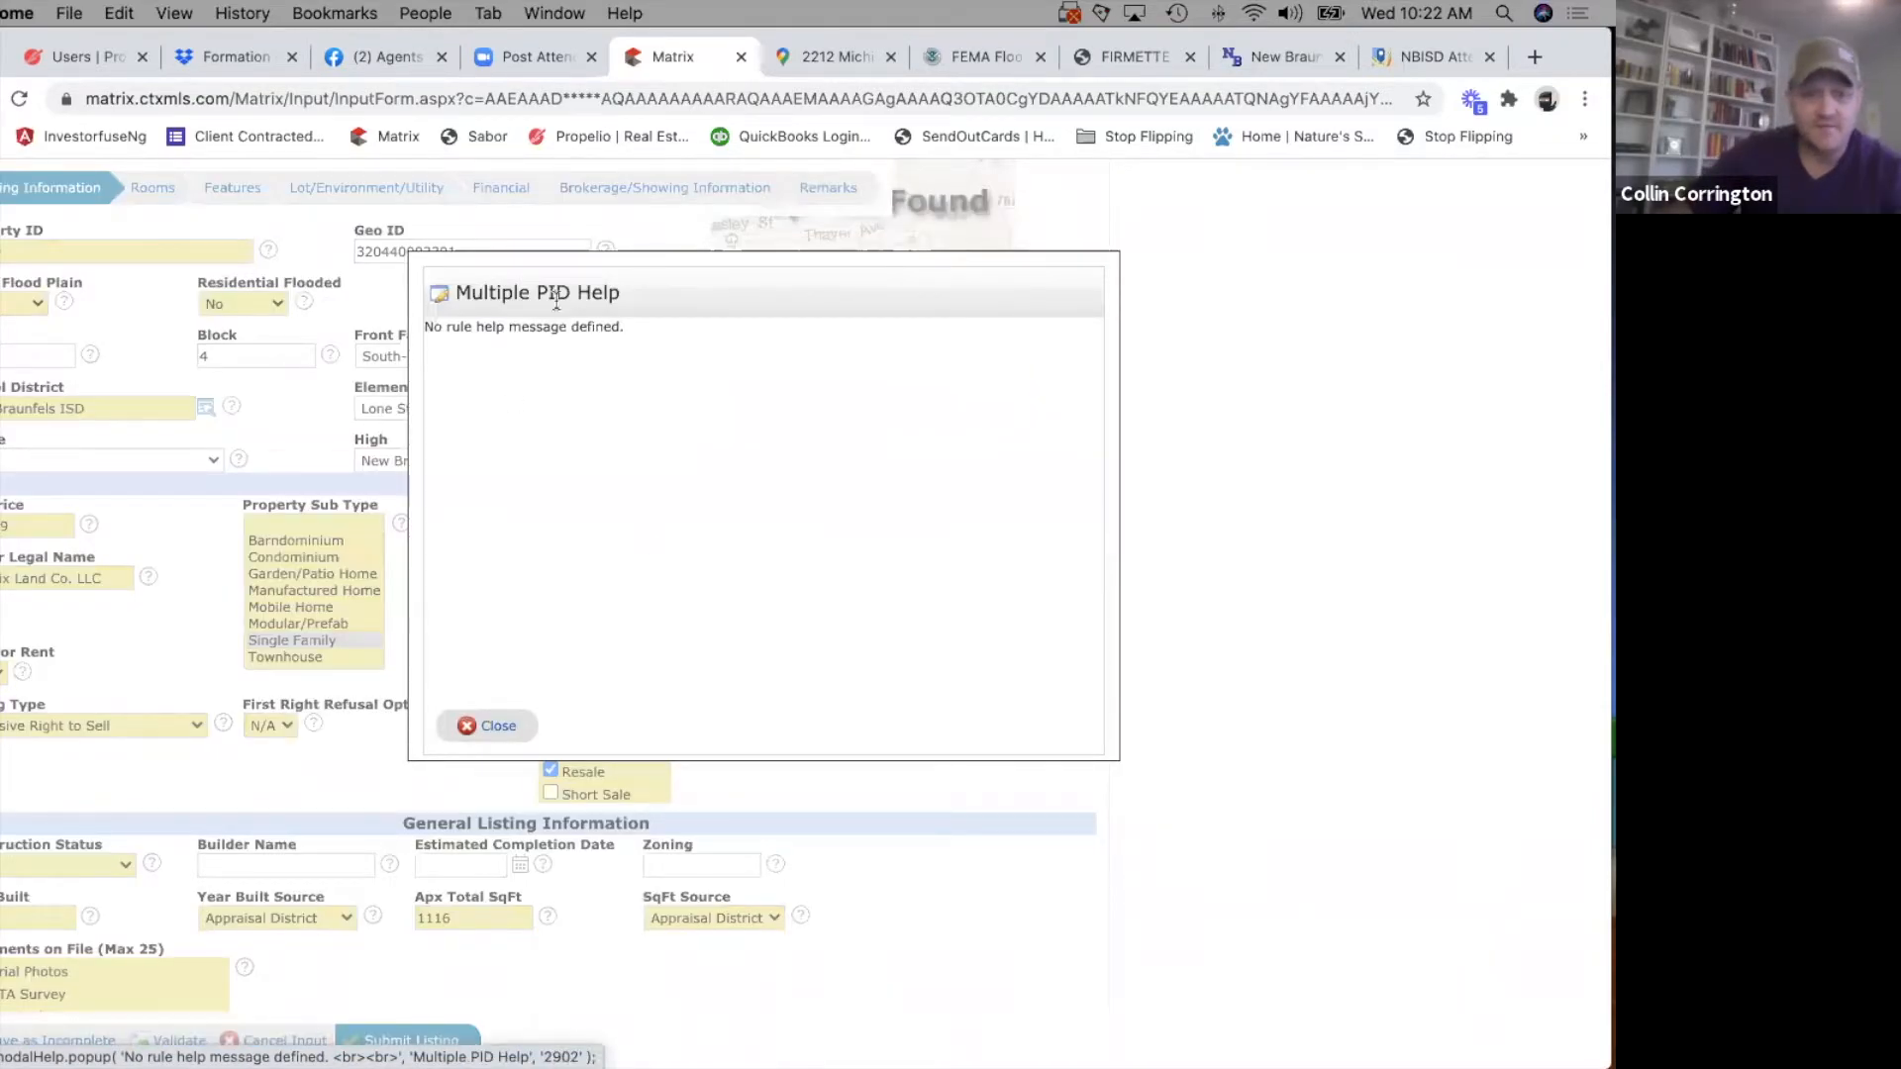
pyautogui.click(484, 728)
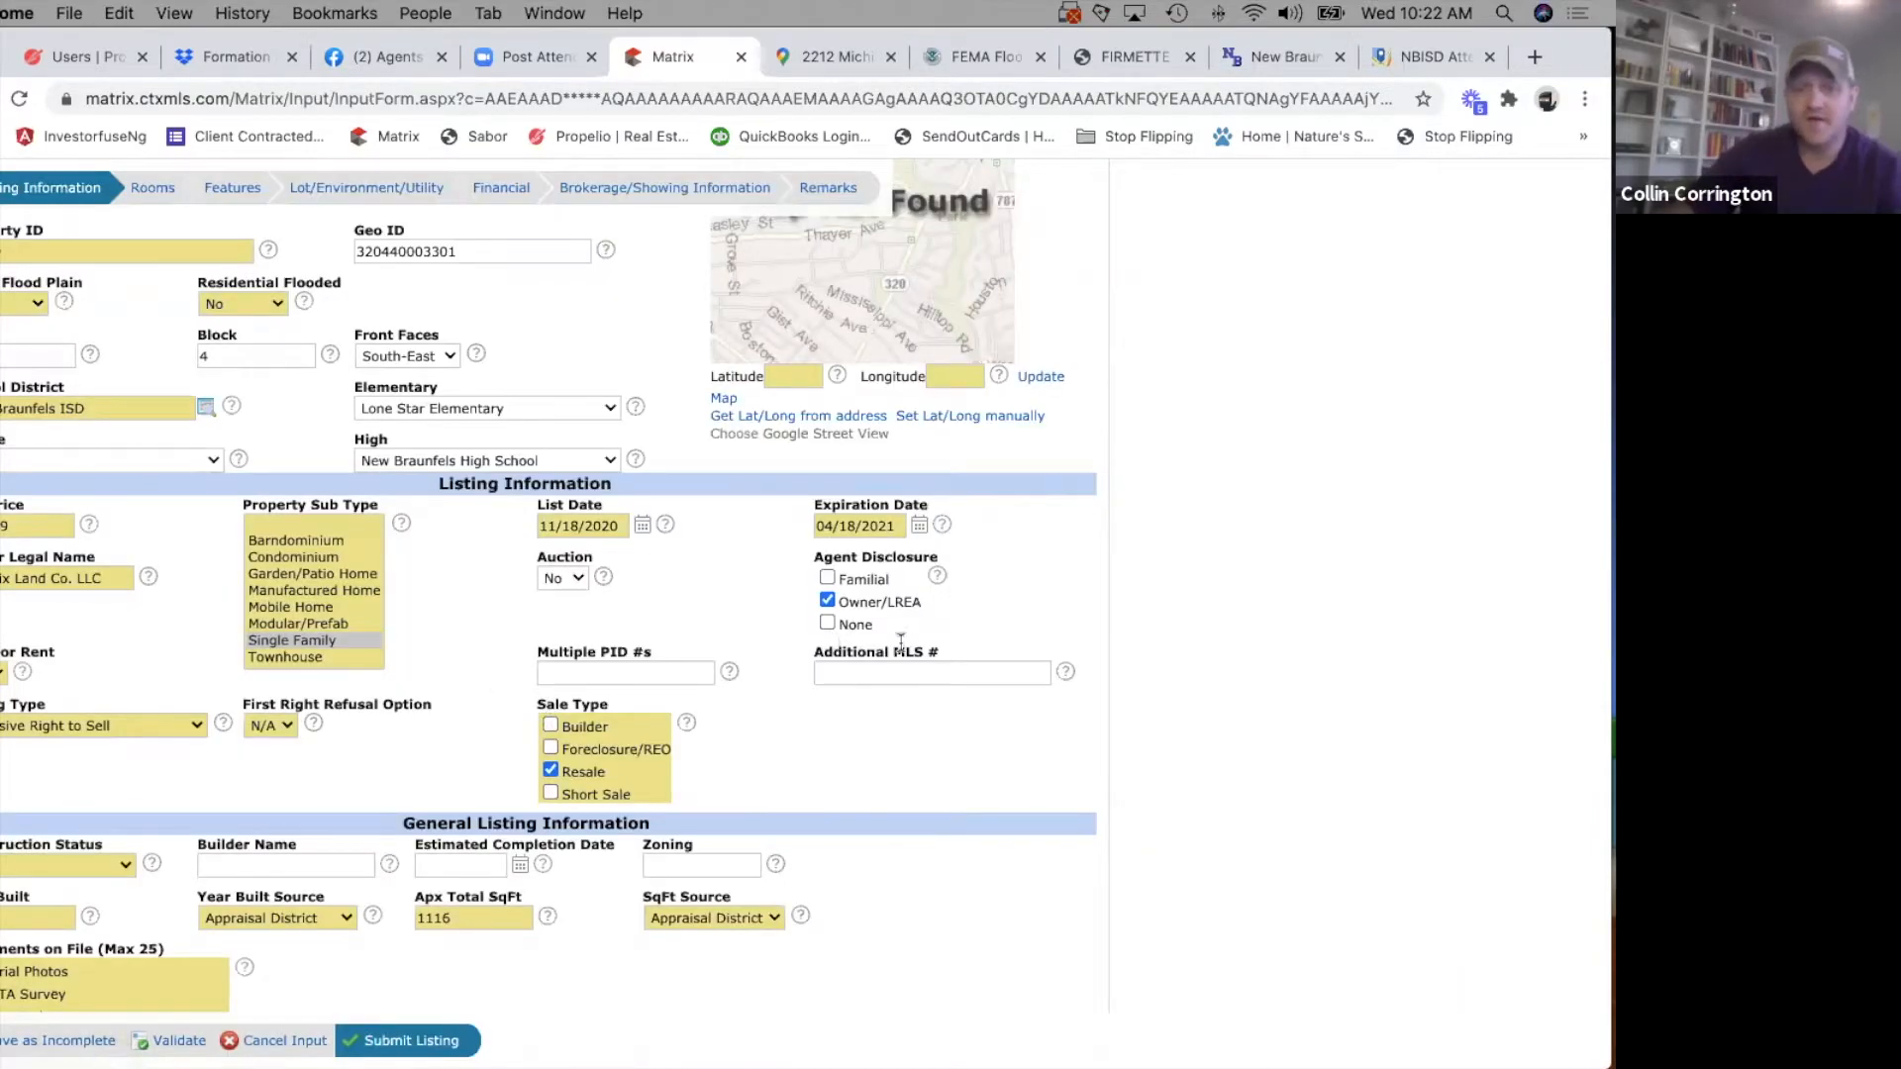
pyautogui.click(905, 678)
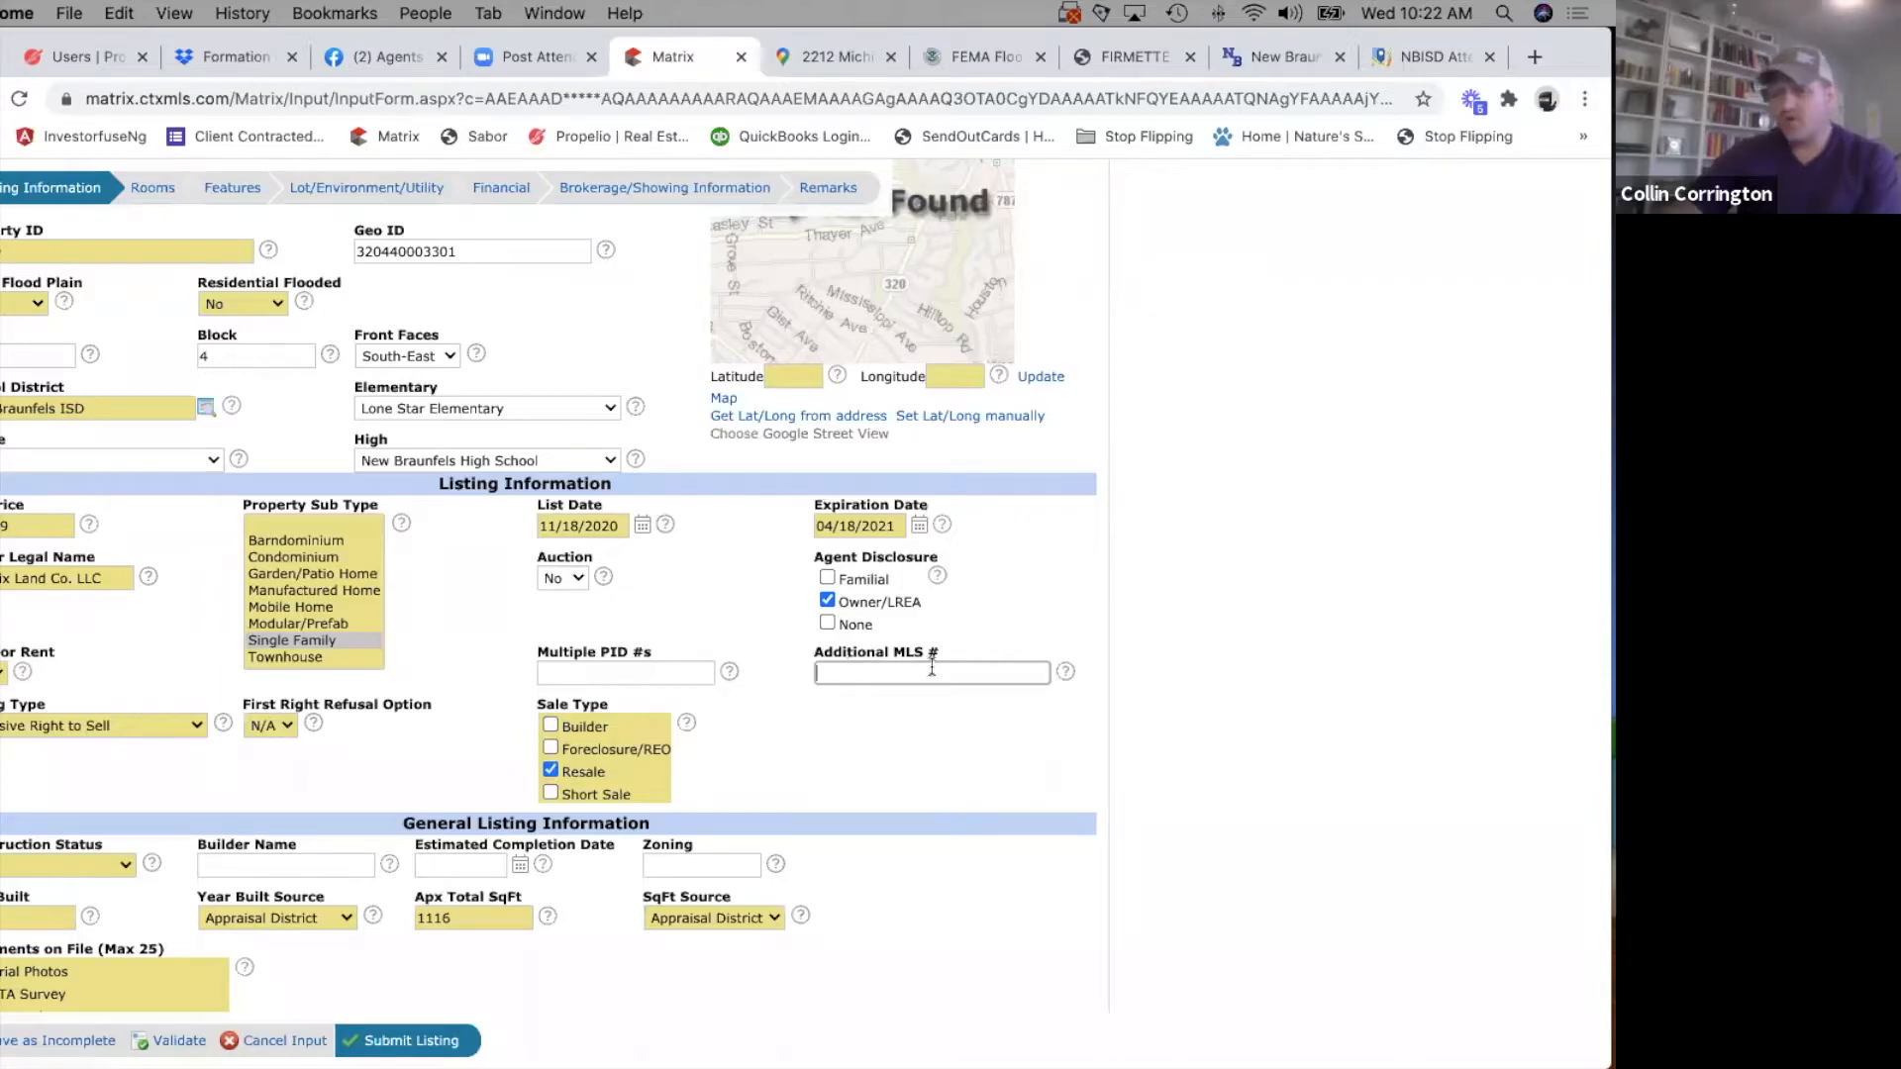
pyautogui.click(1066, 673)
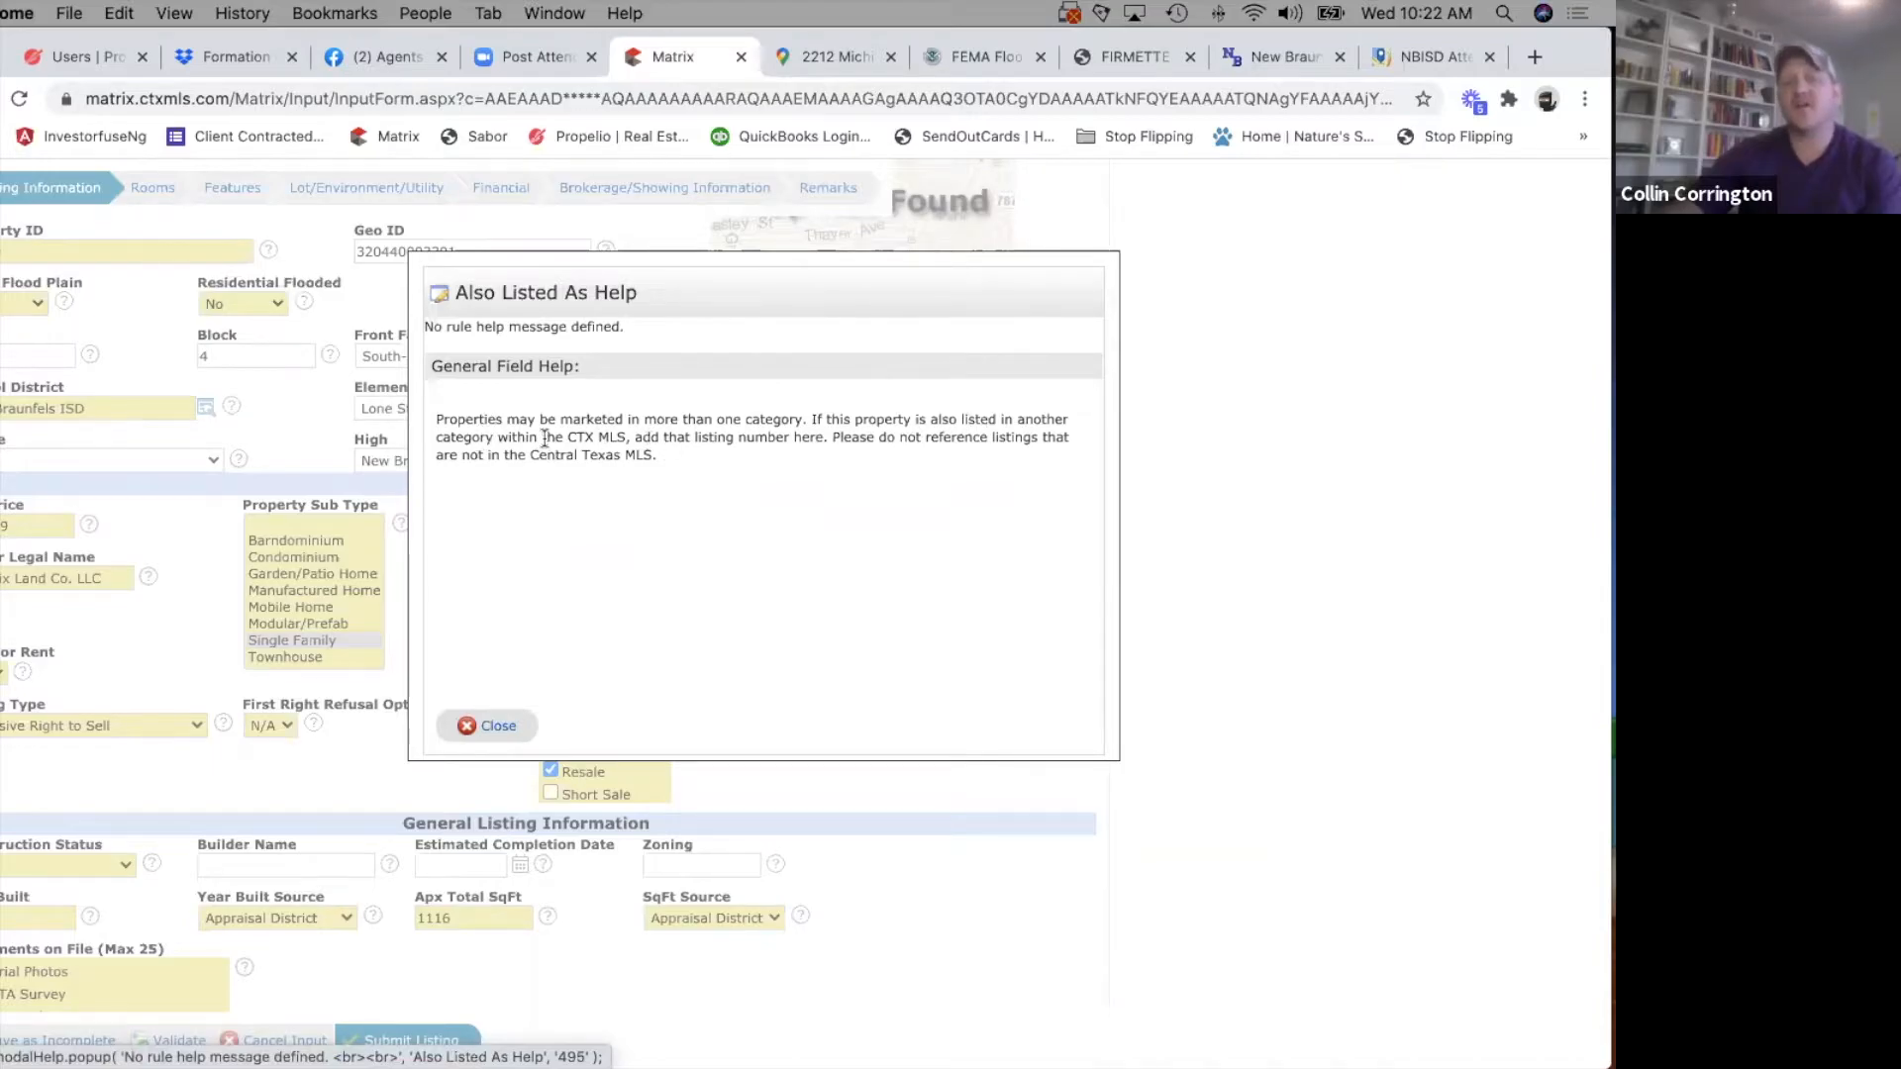
pyautogui.click(492, 729)
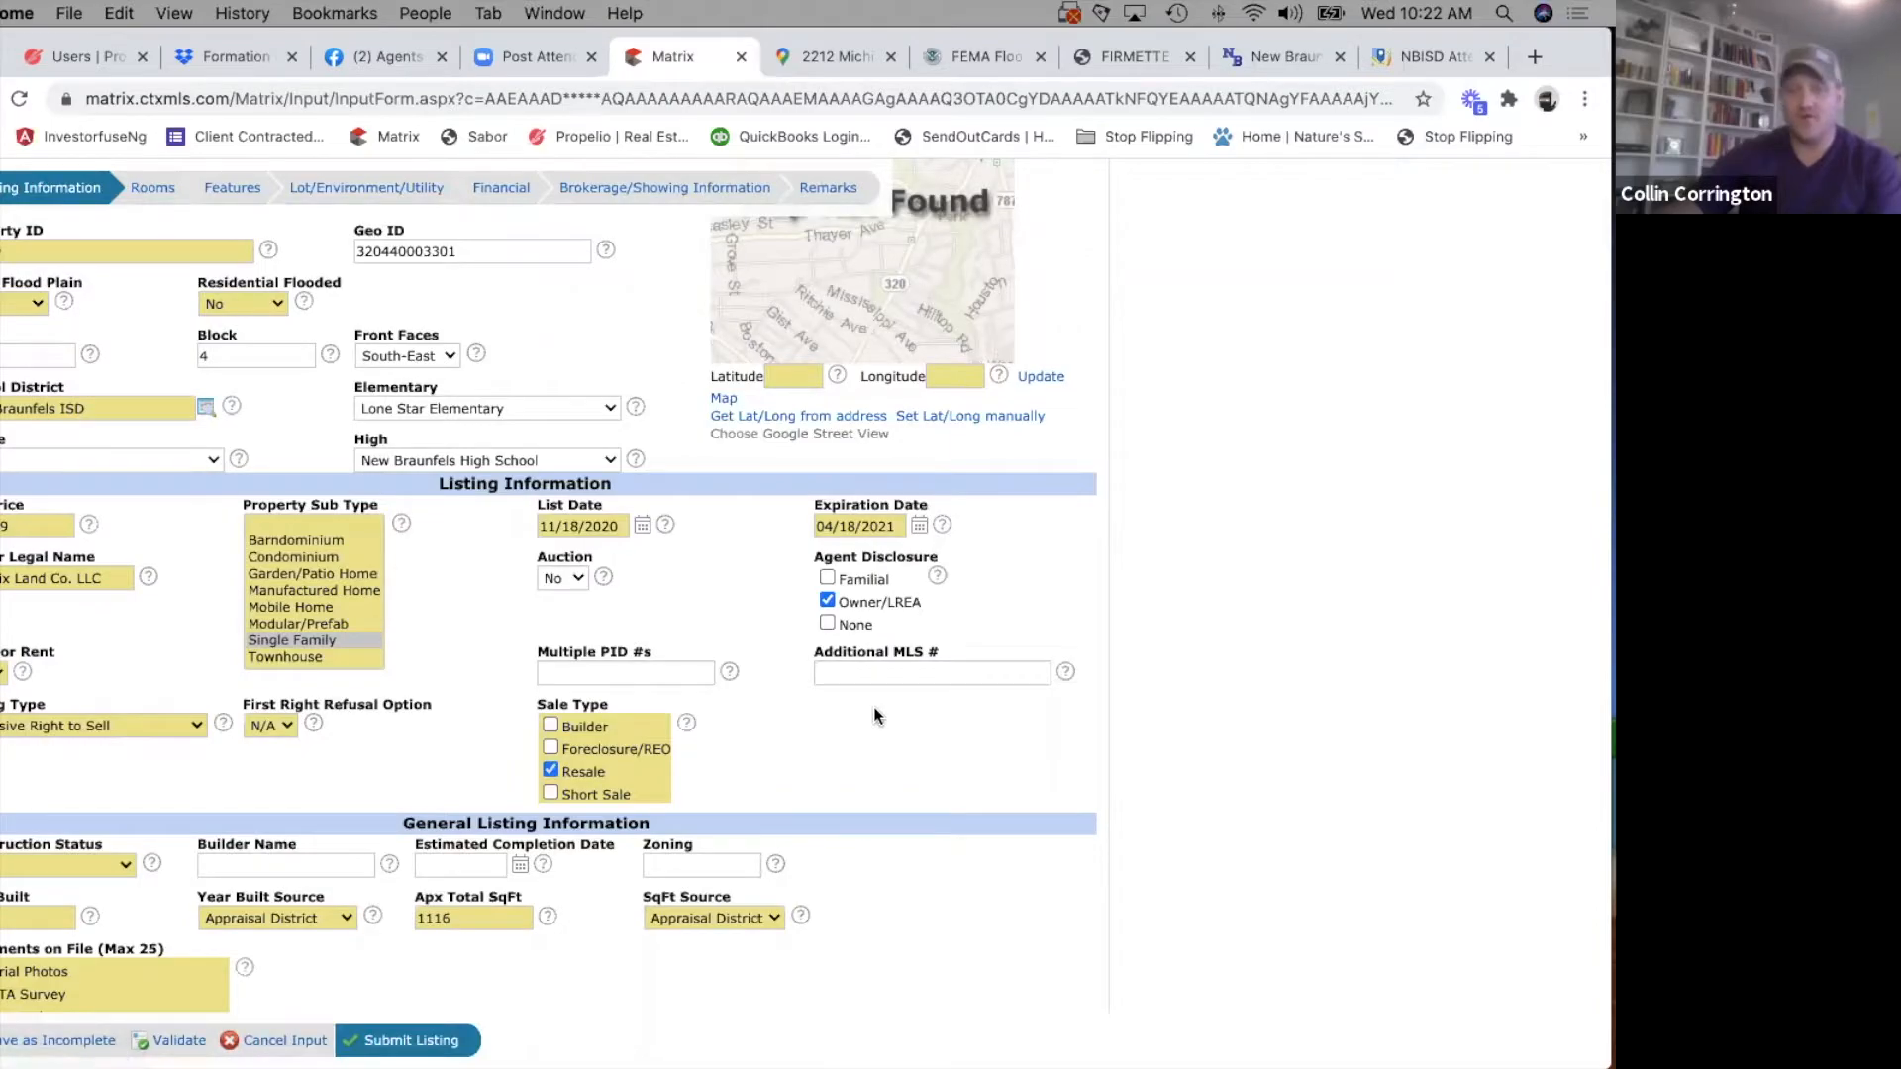
# Set the construction status to Complete Construction and enter Unknown as the builder name.
pyautogui.scroll(-3, 873, 705)
pyautogui.click(124, 557)
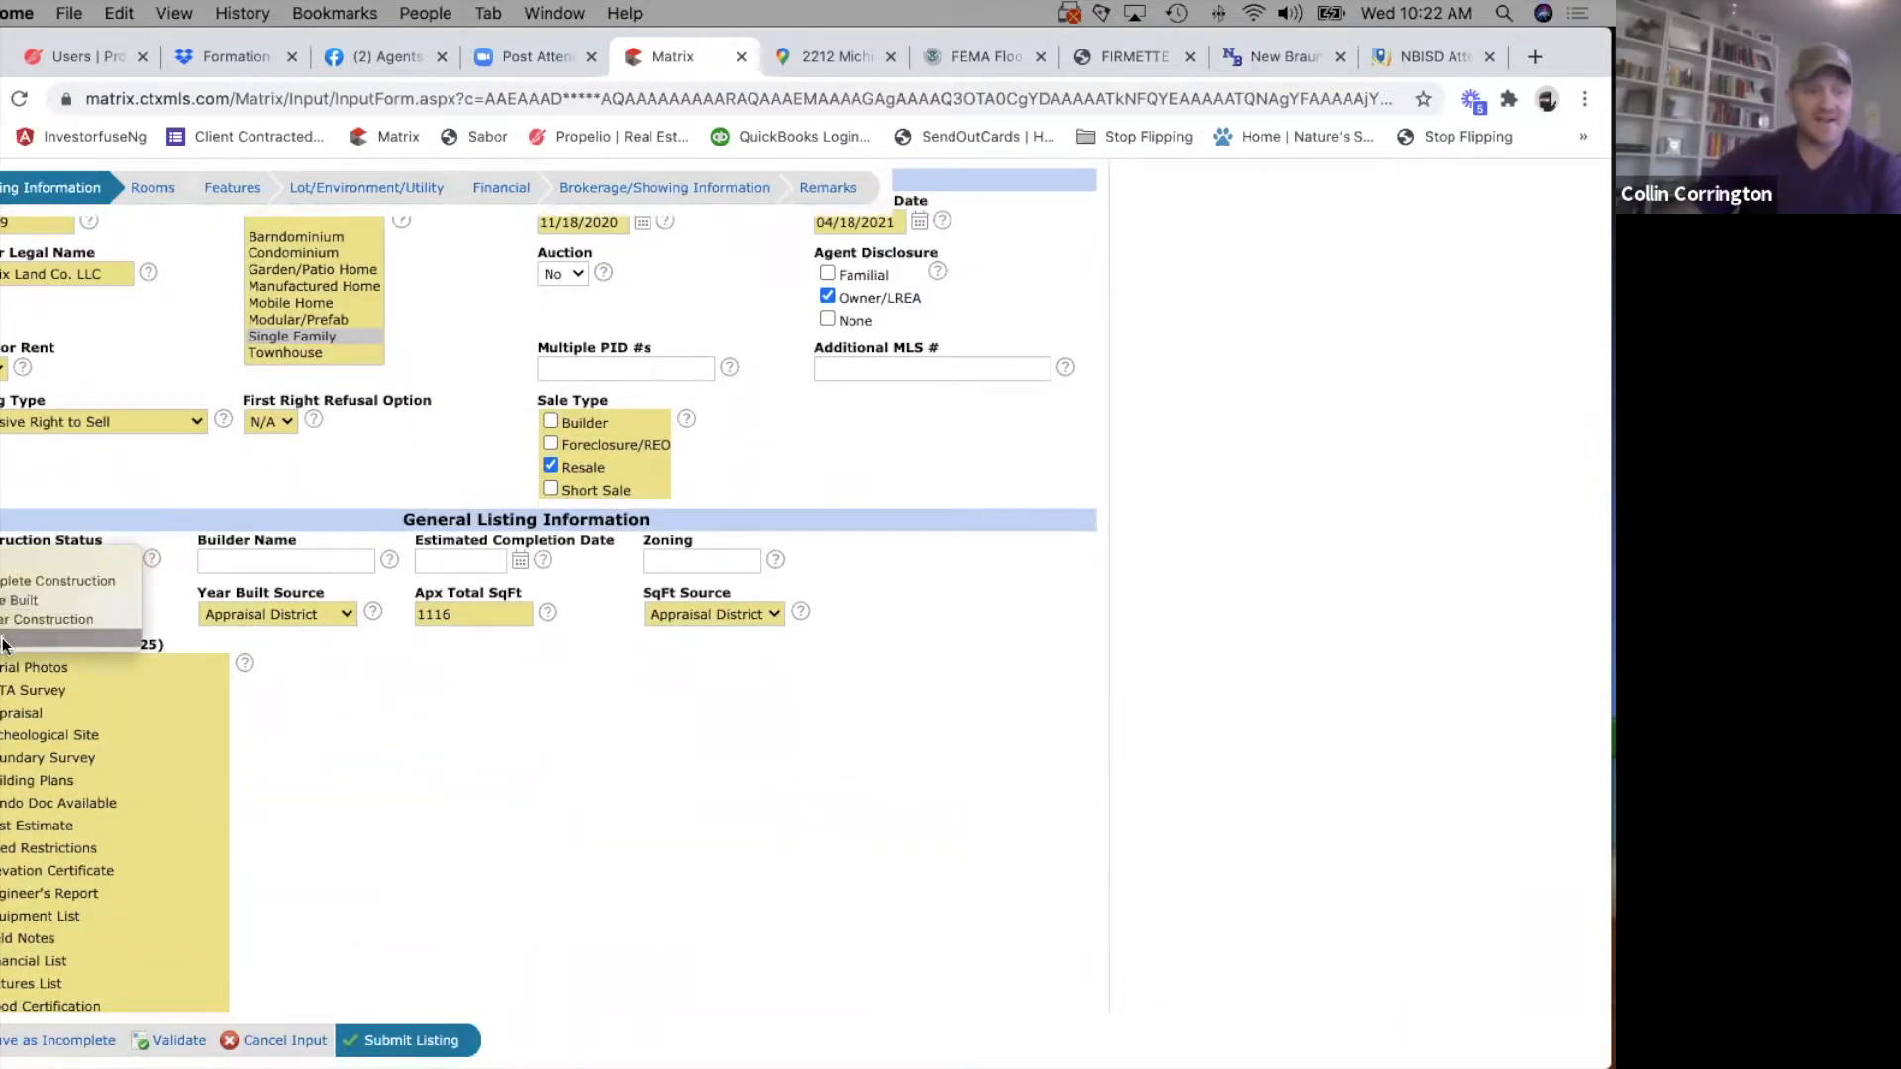
pyautogui.click(13, 584)
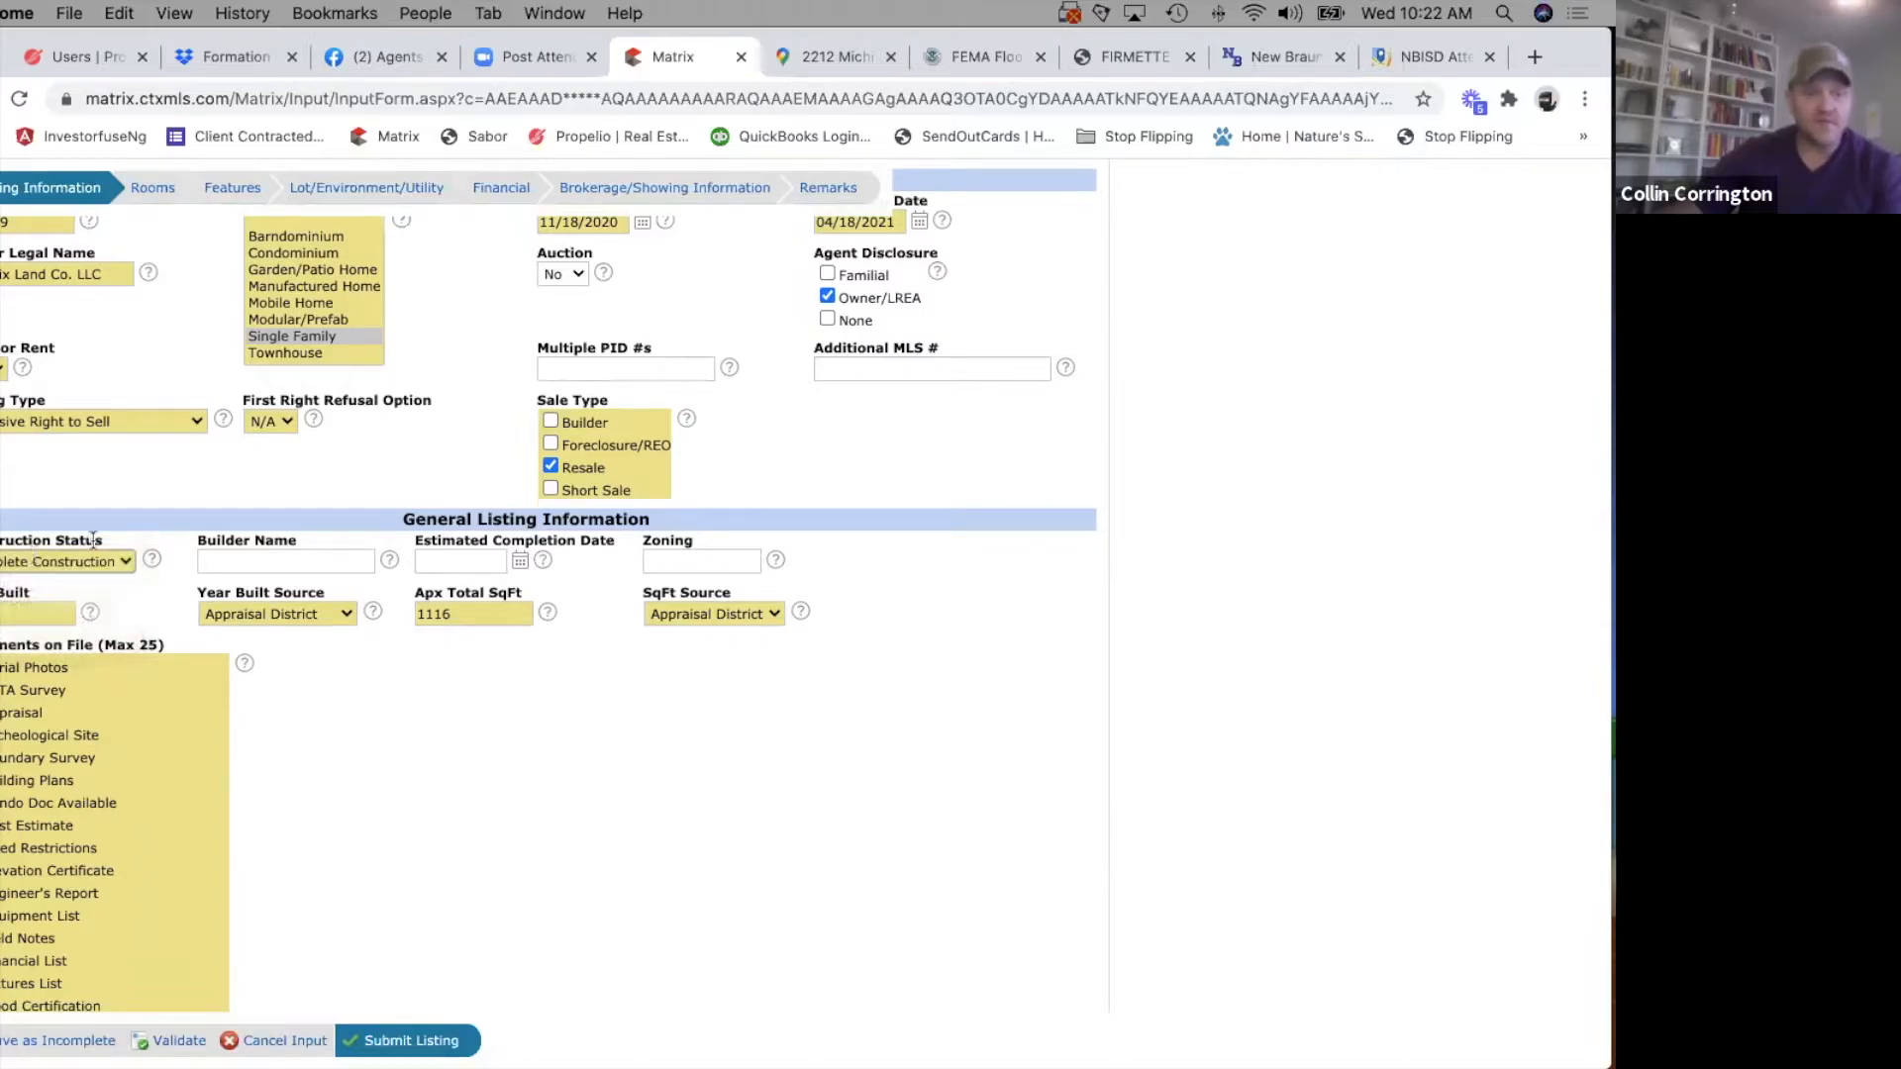
pyautogui.click(345, 556)
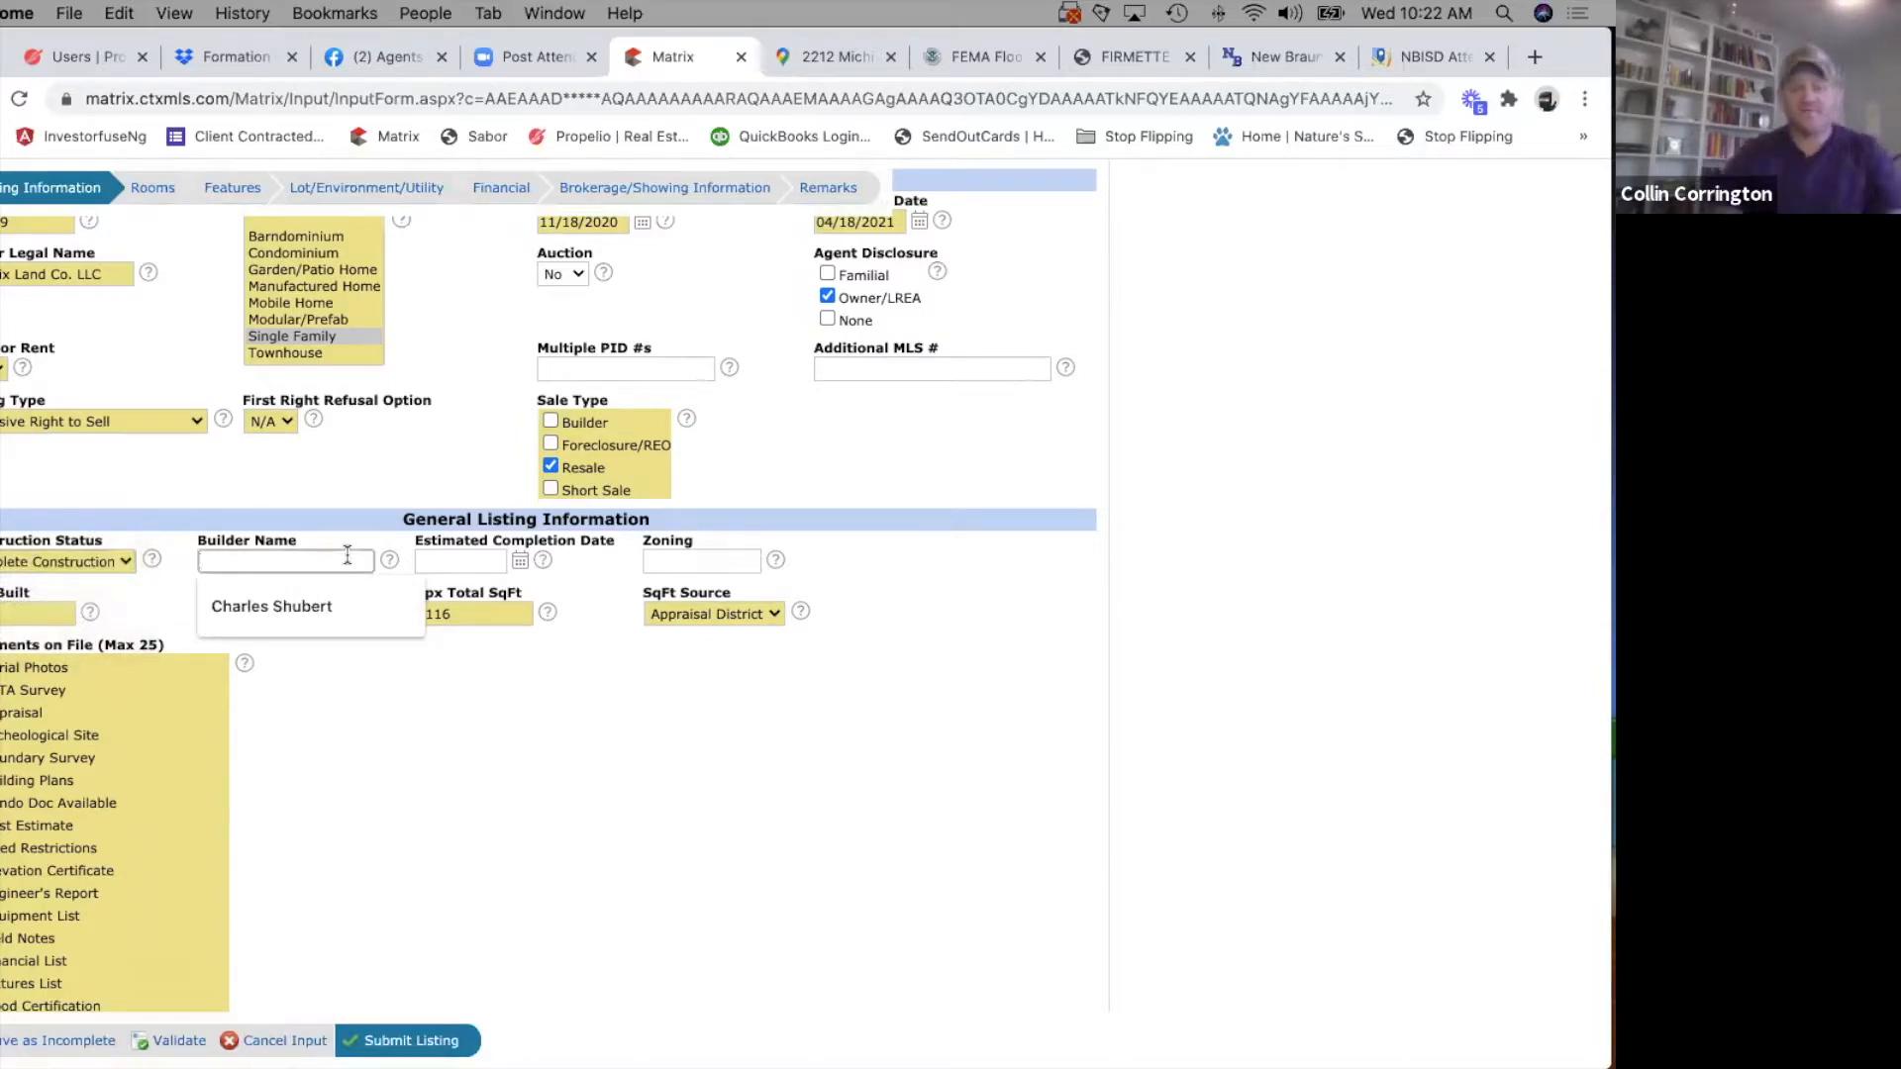
pyautogui.write('Unknown')
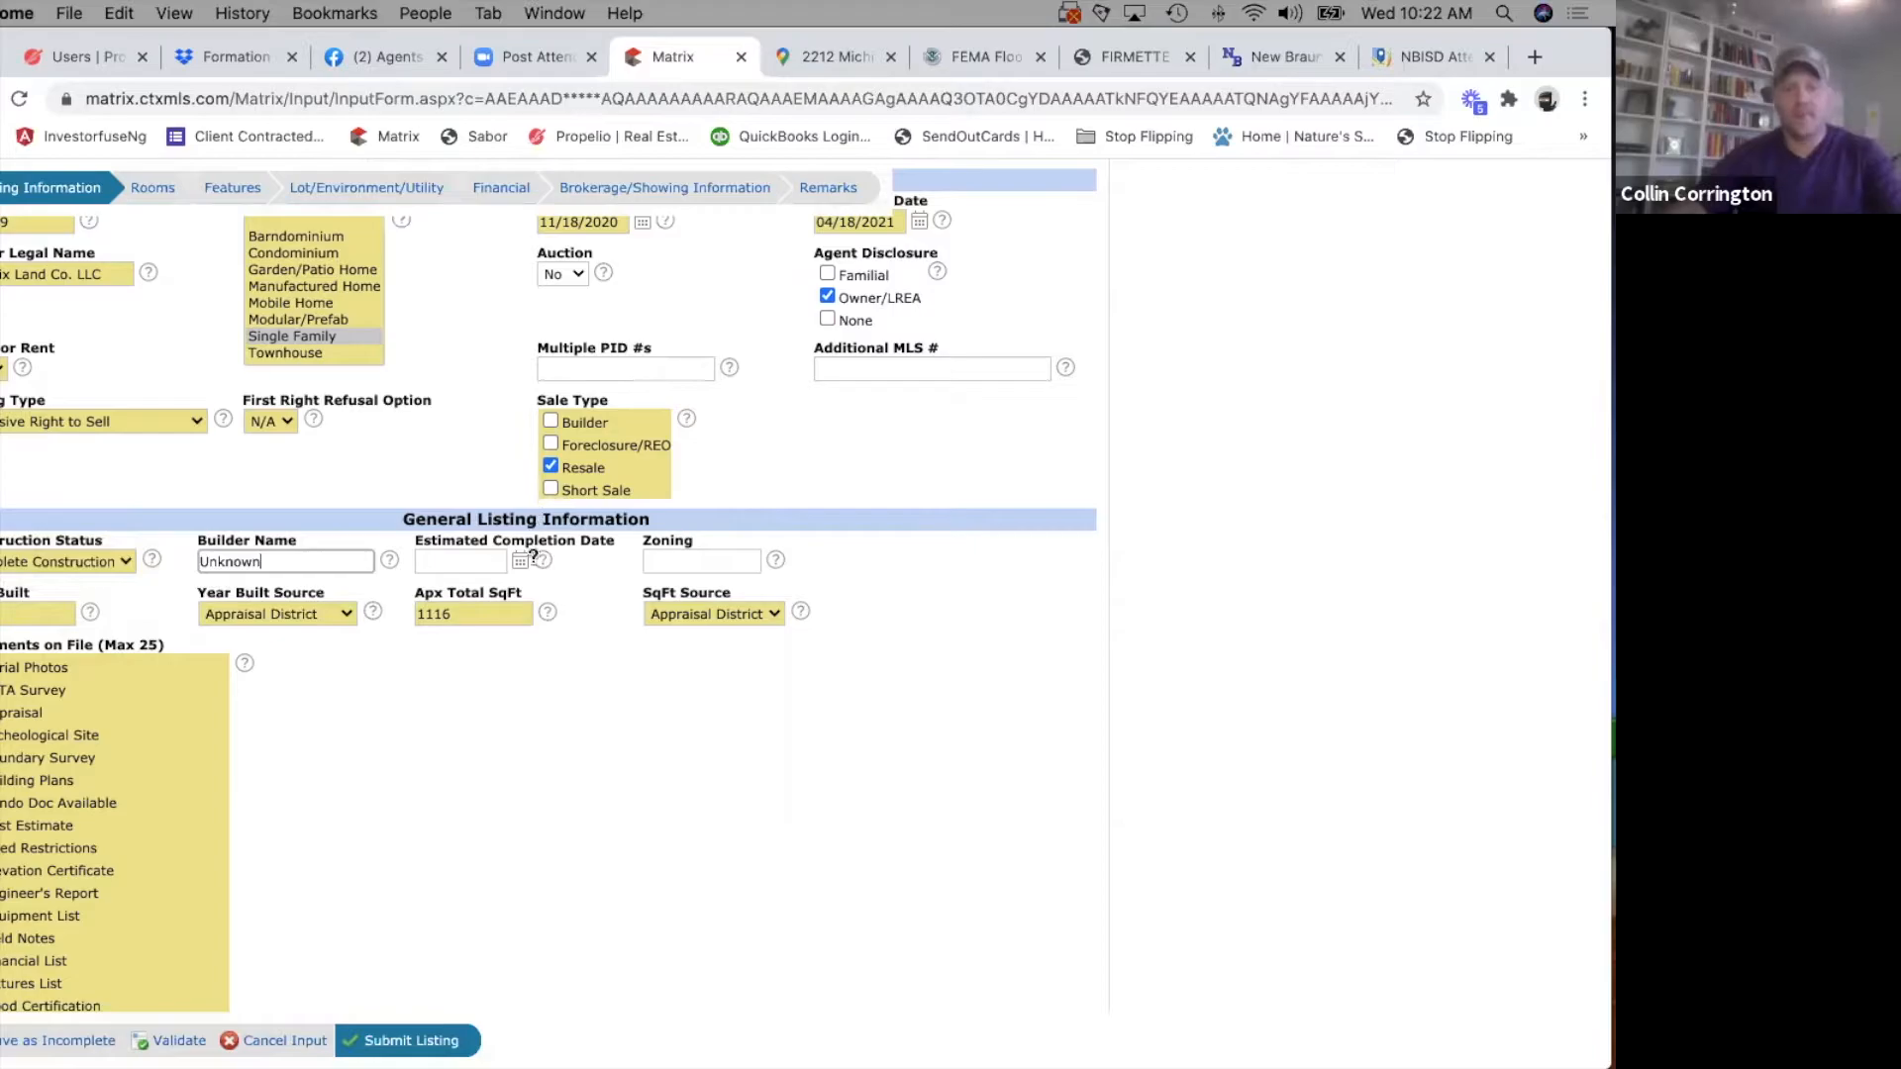
# Leave Zoning blank and review the Year Built Source options, keeping Appraisal District.
pyautogui.click(708, 558)
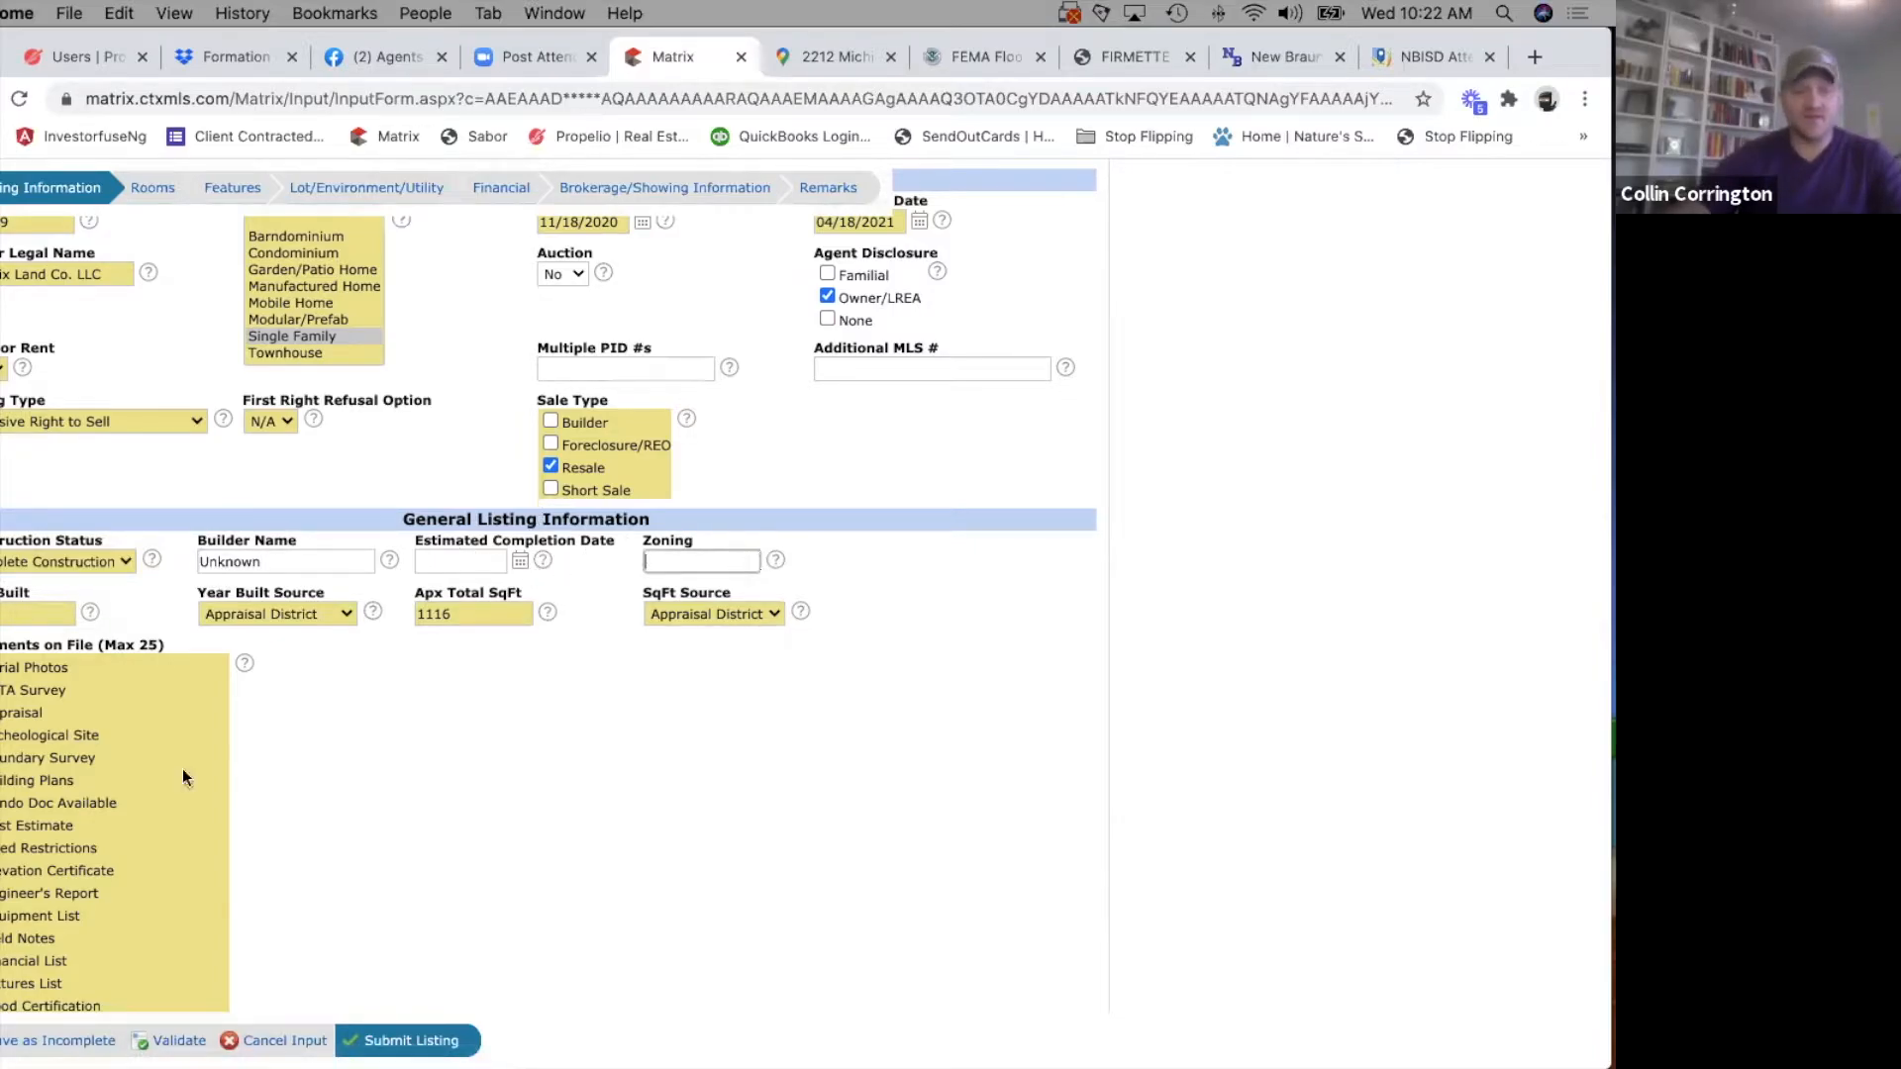
pyautogui.scroll(-2, 460, 826)
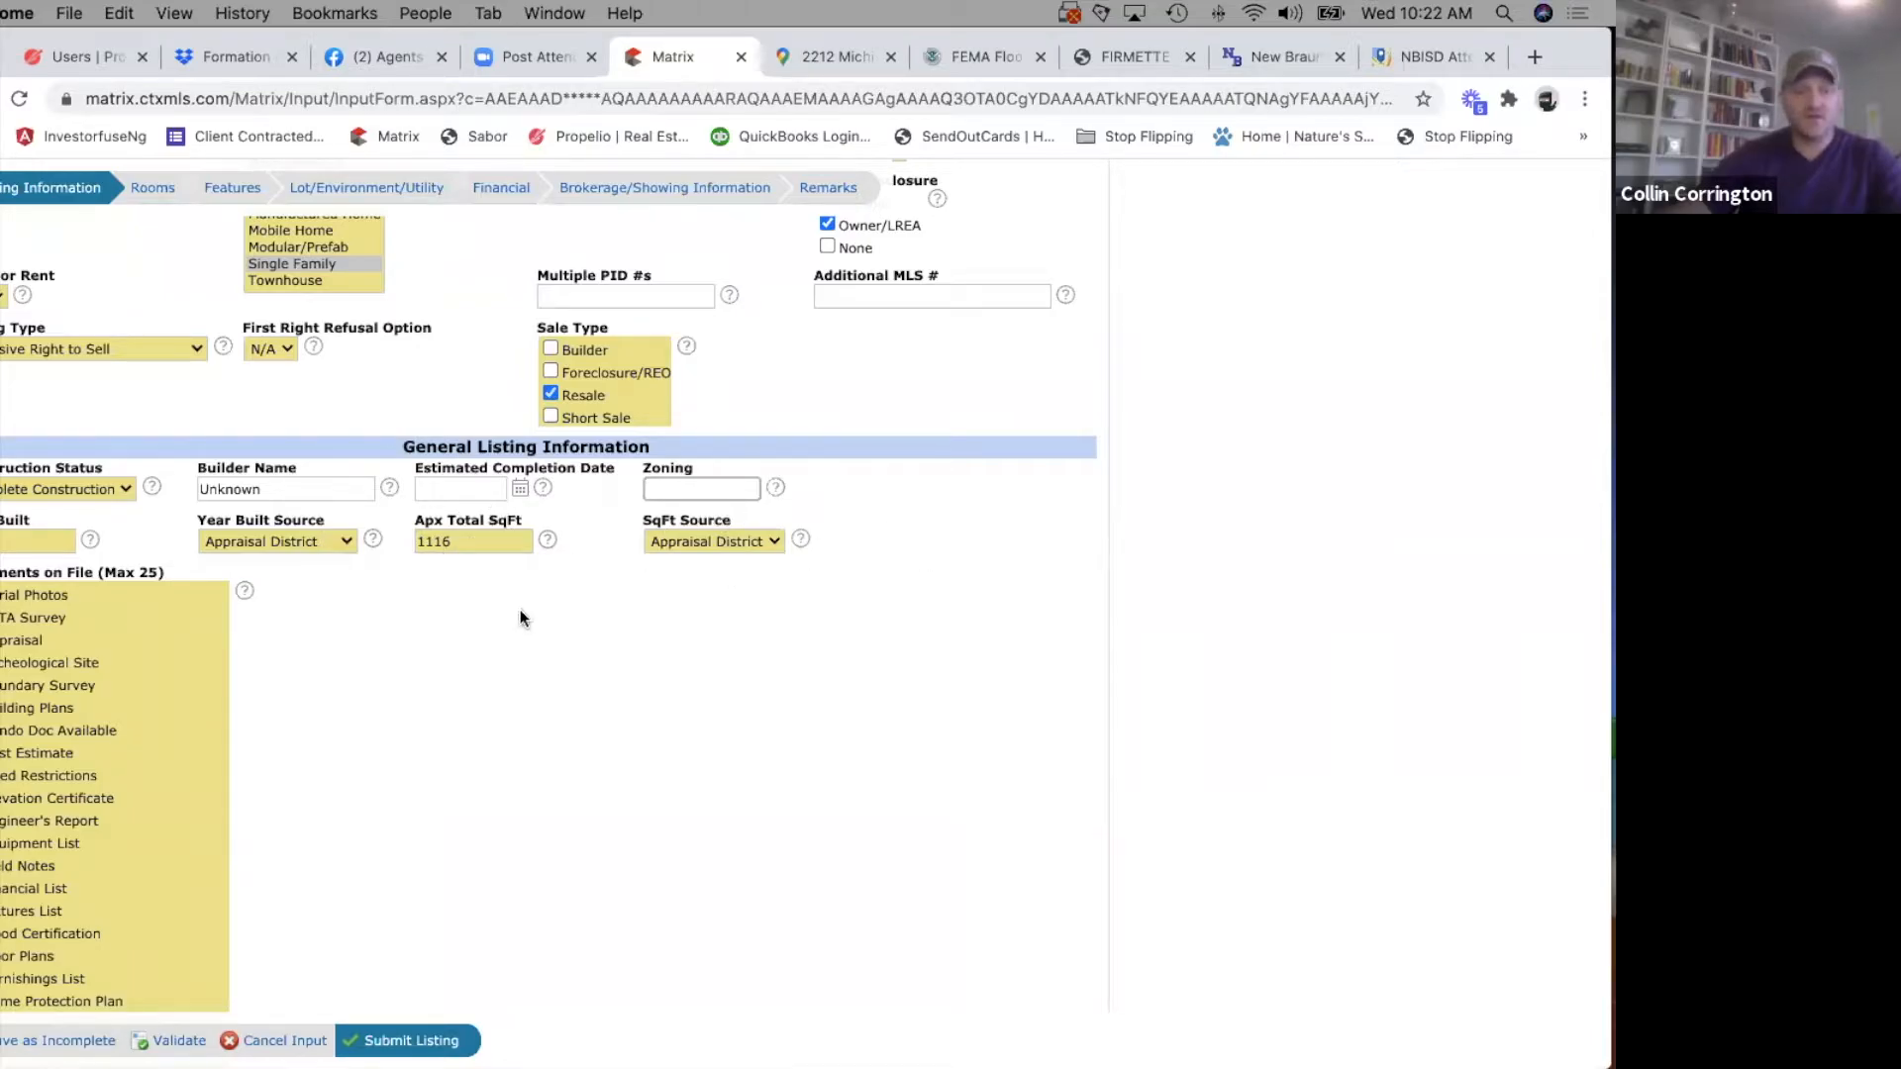
pyautogui.click(322, 540)
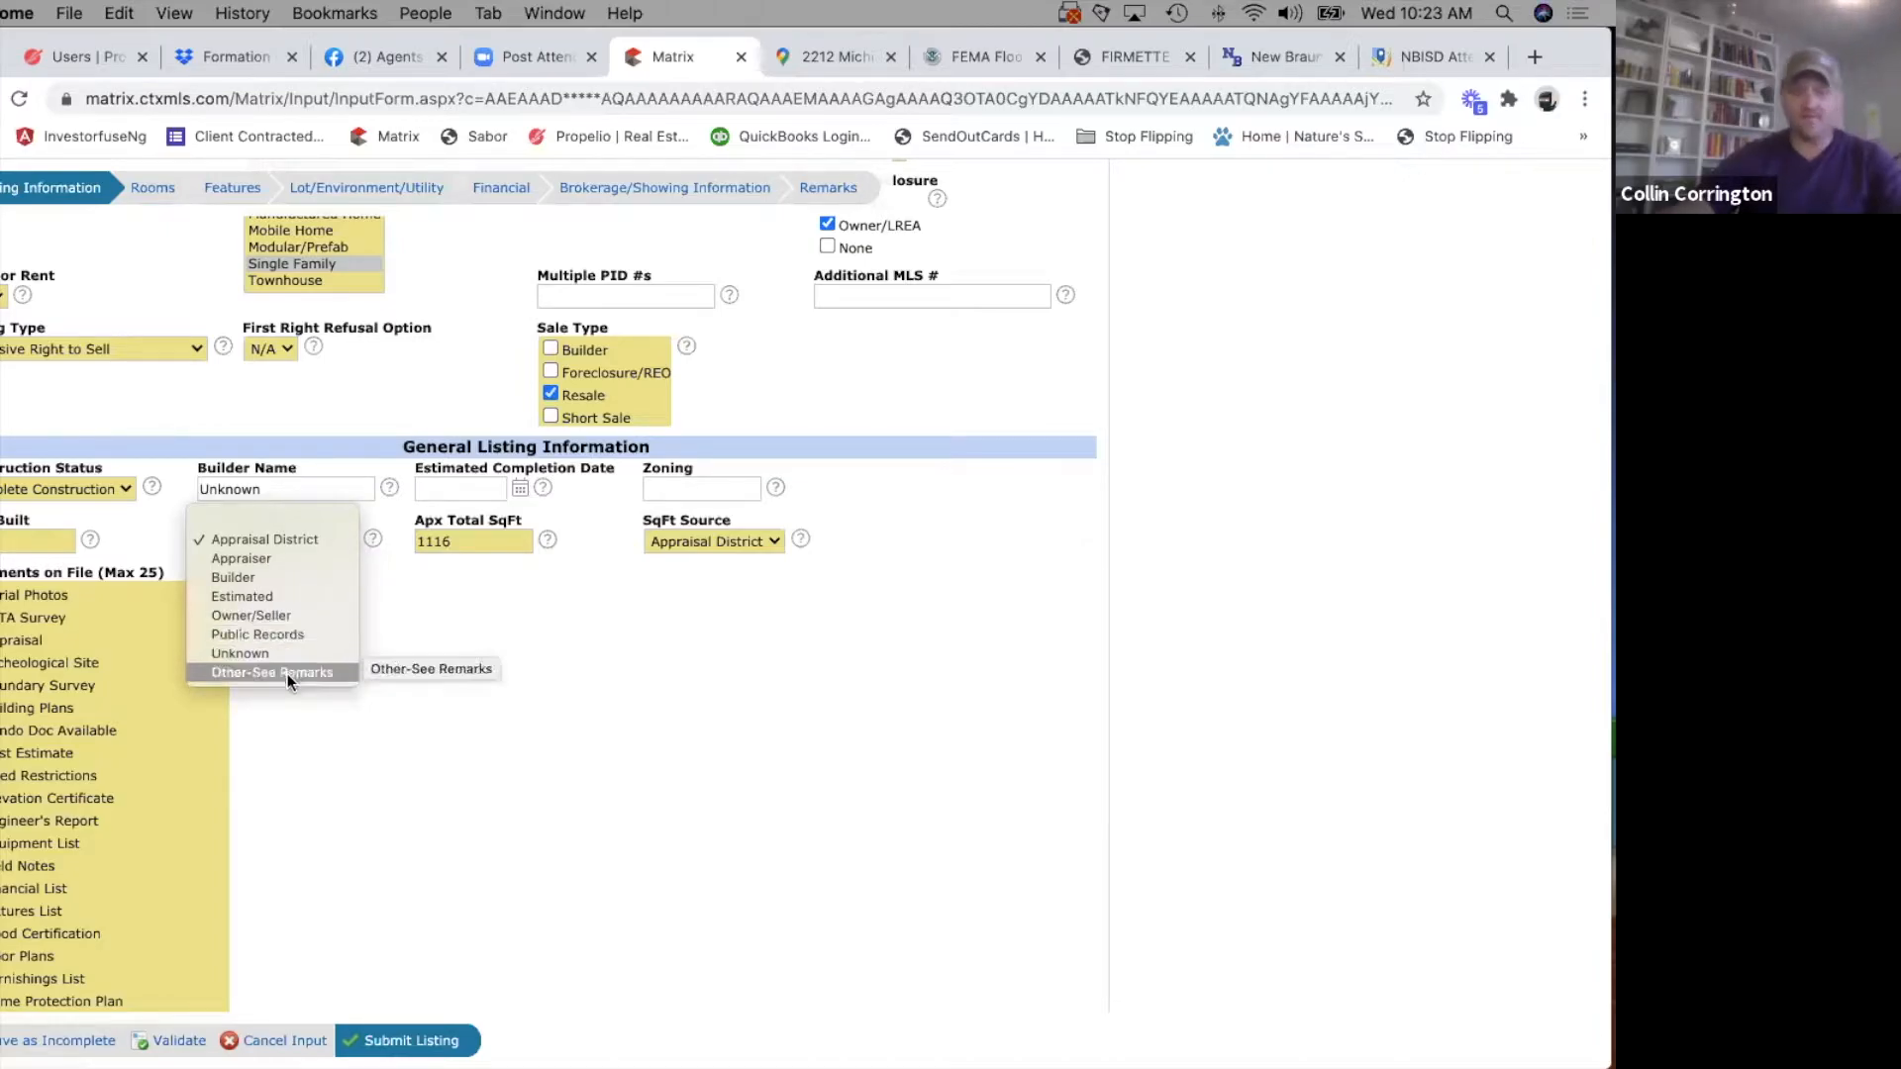
pyautogui.click(254, 540)
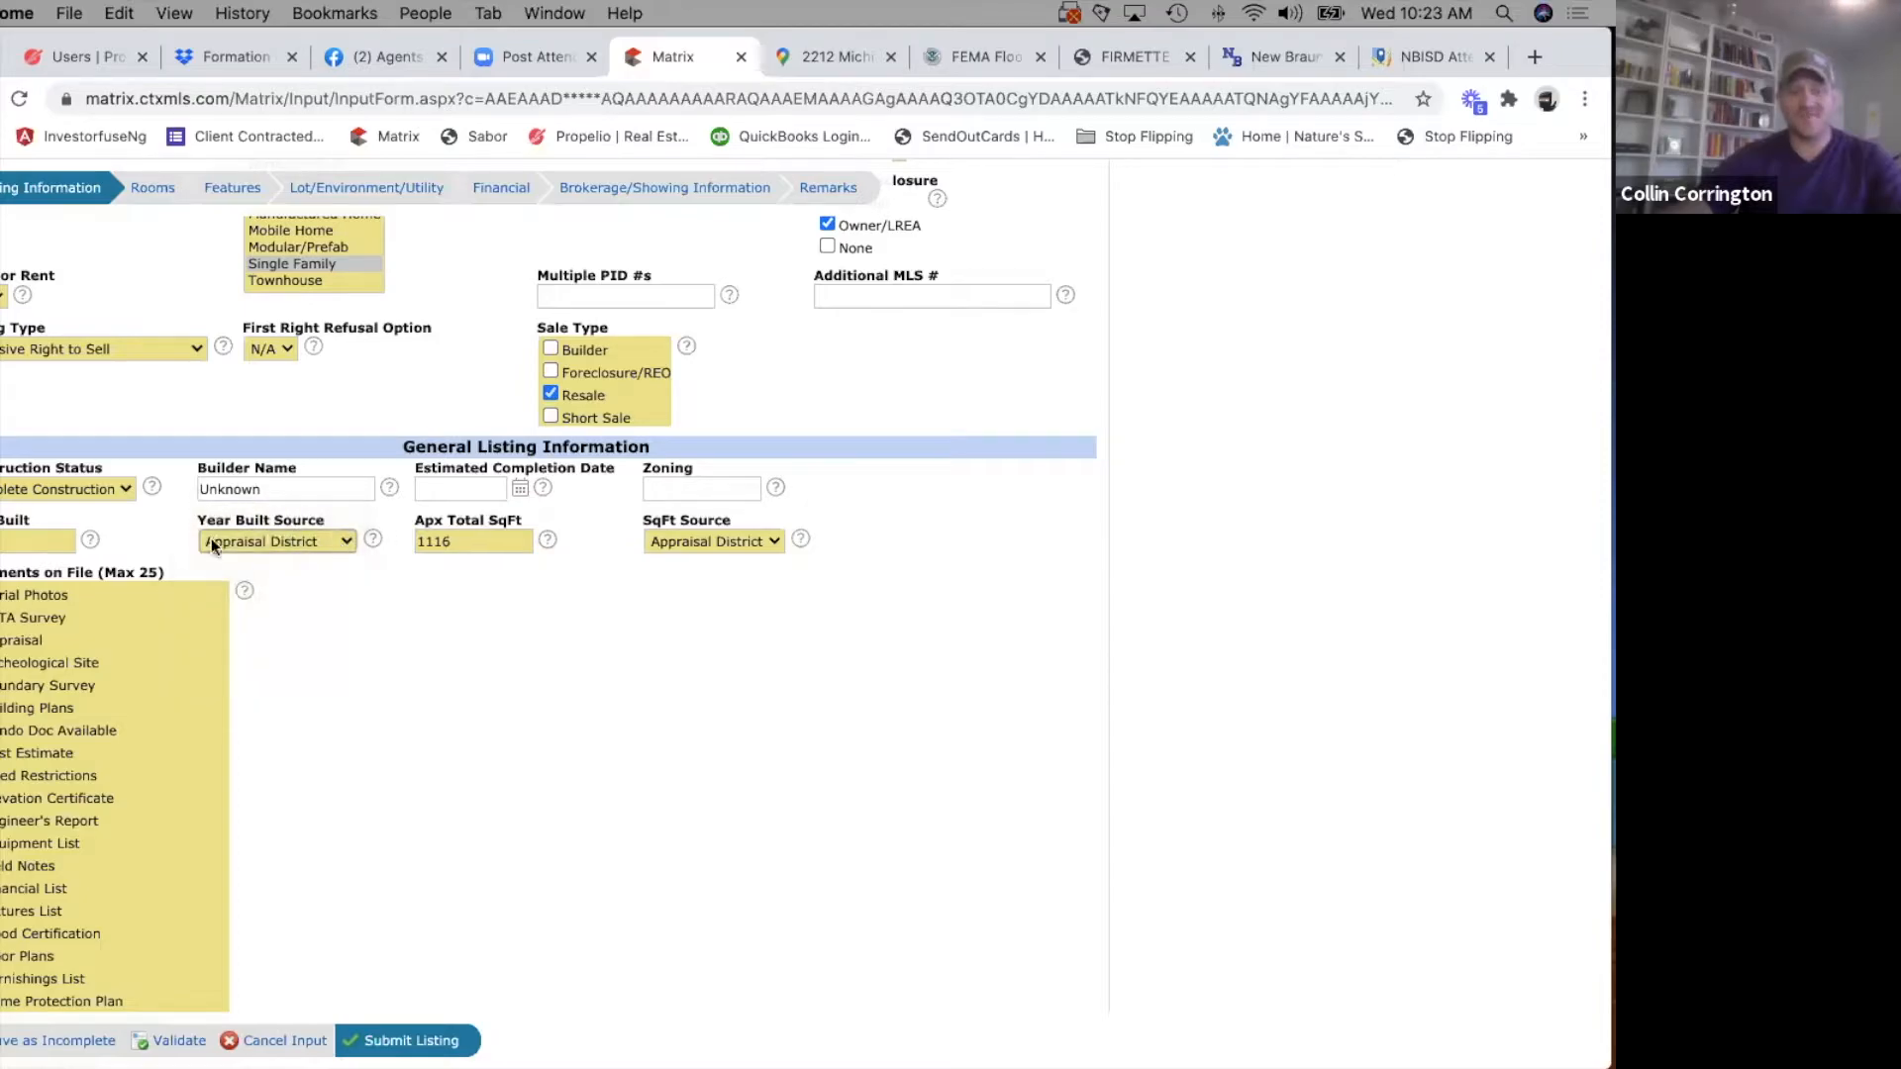
# Review the full list of Documents on File options in the general listing information.
pyautogui.scroll(-3, 485, 823)
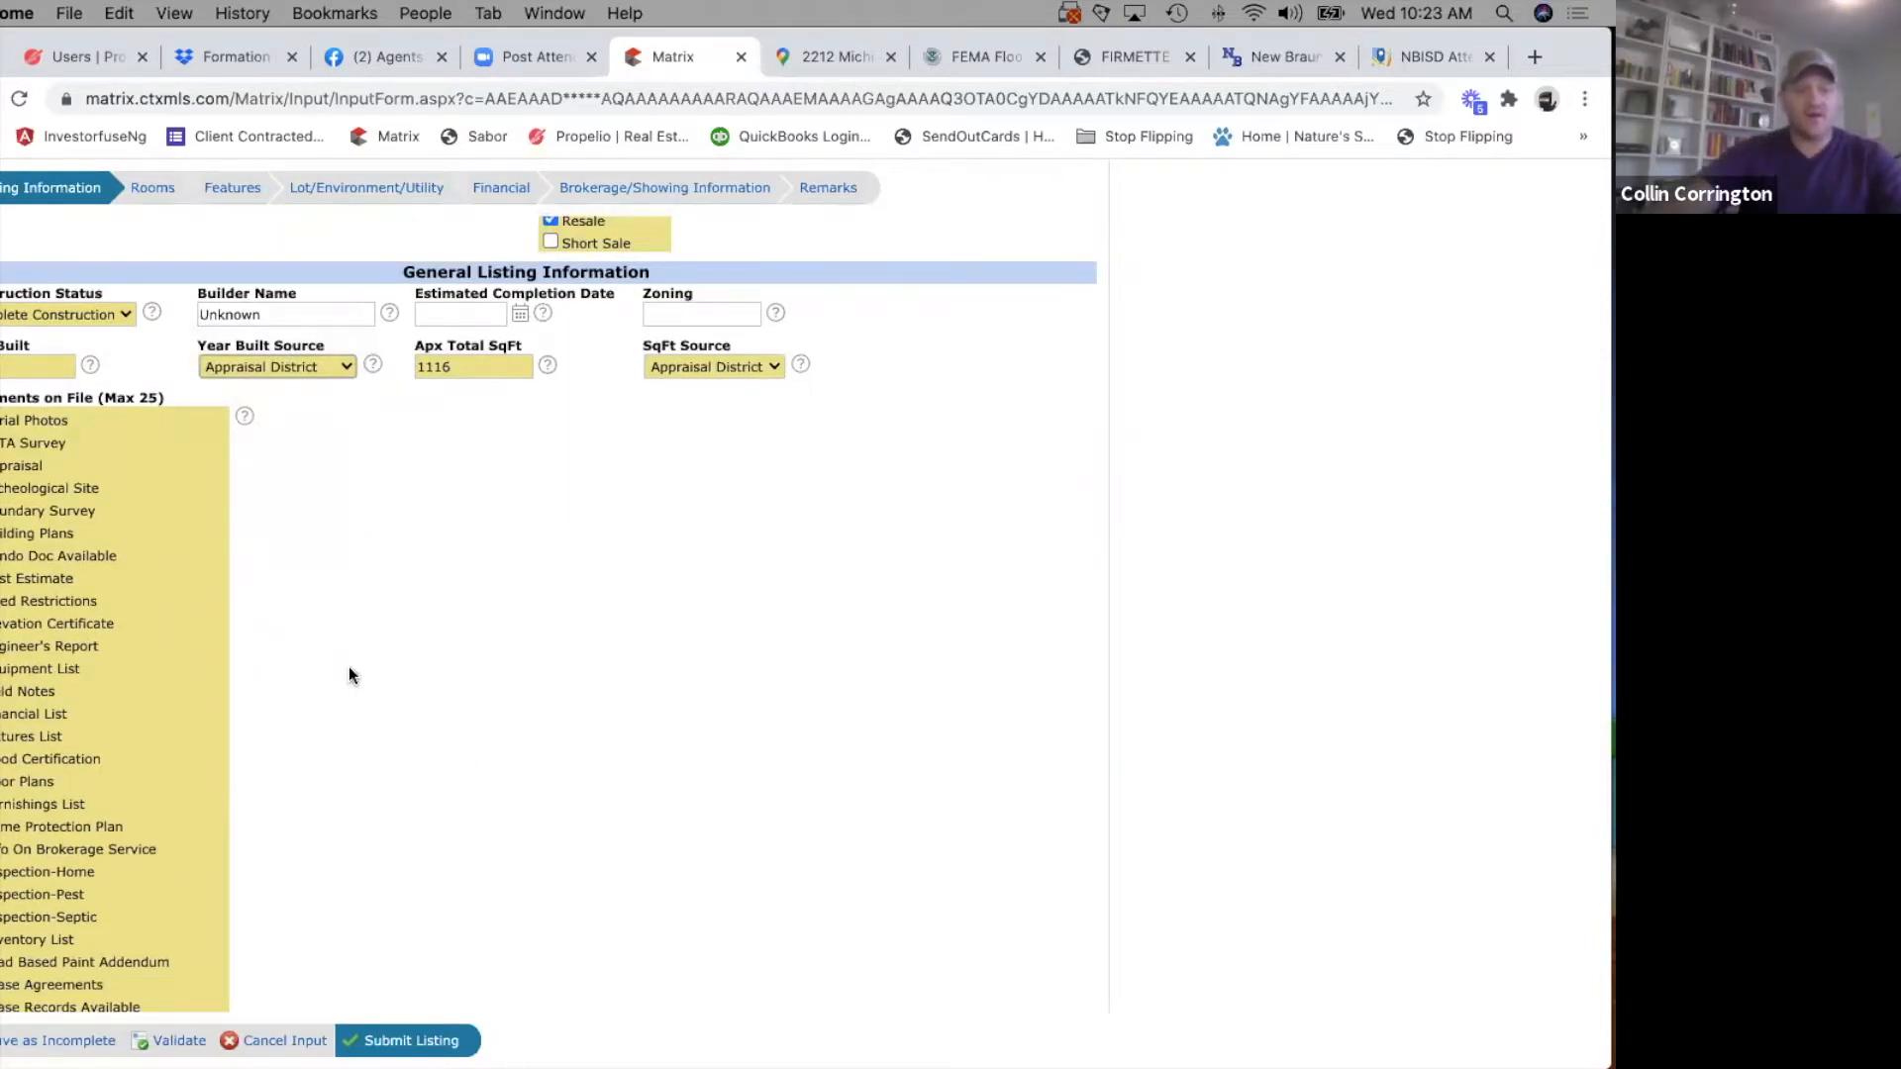
pyautogui.scroll(-2, 348, 669)
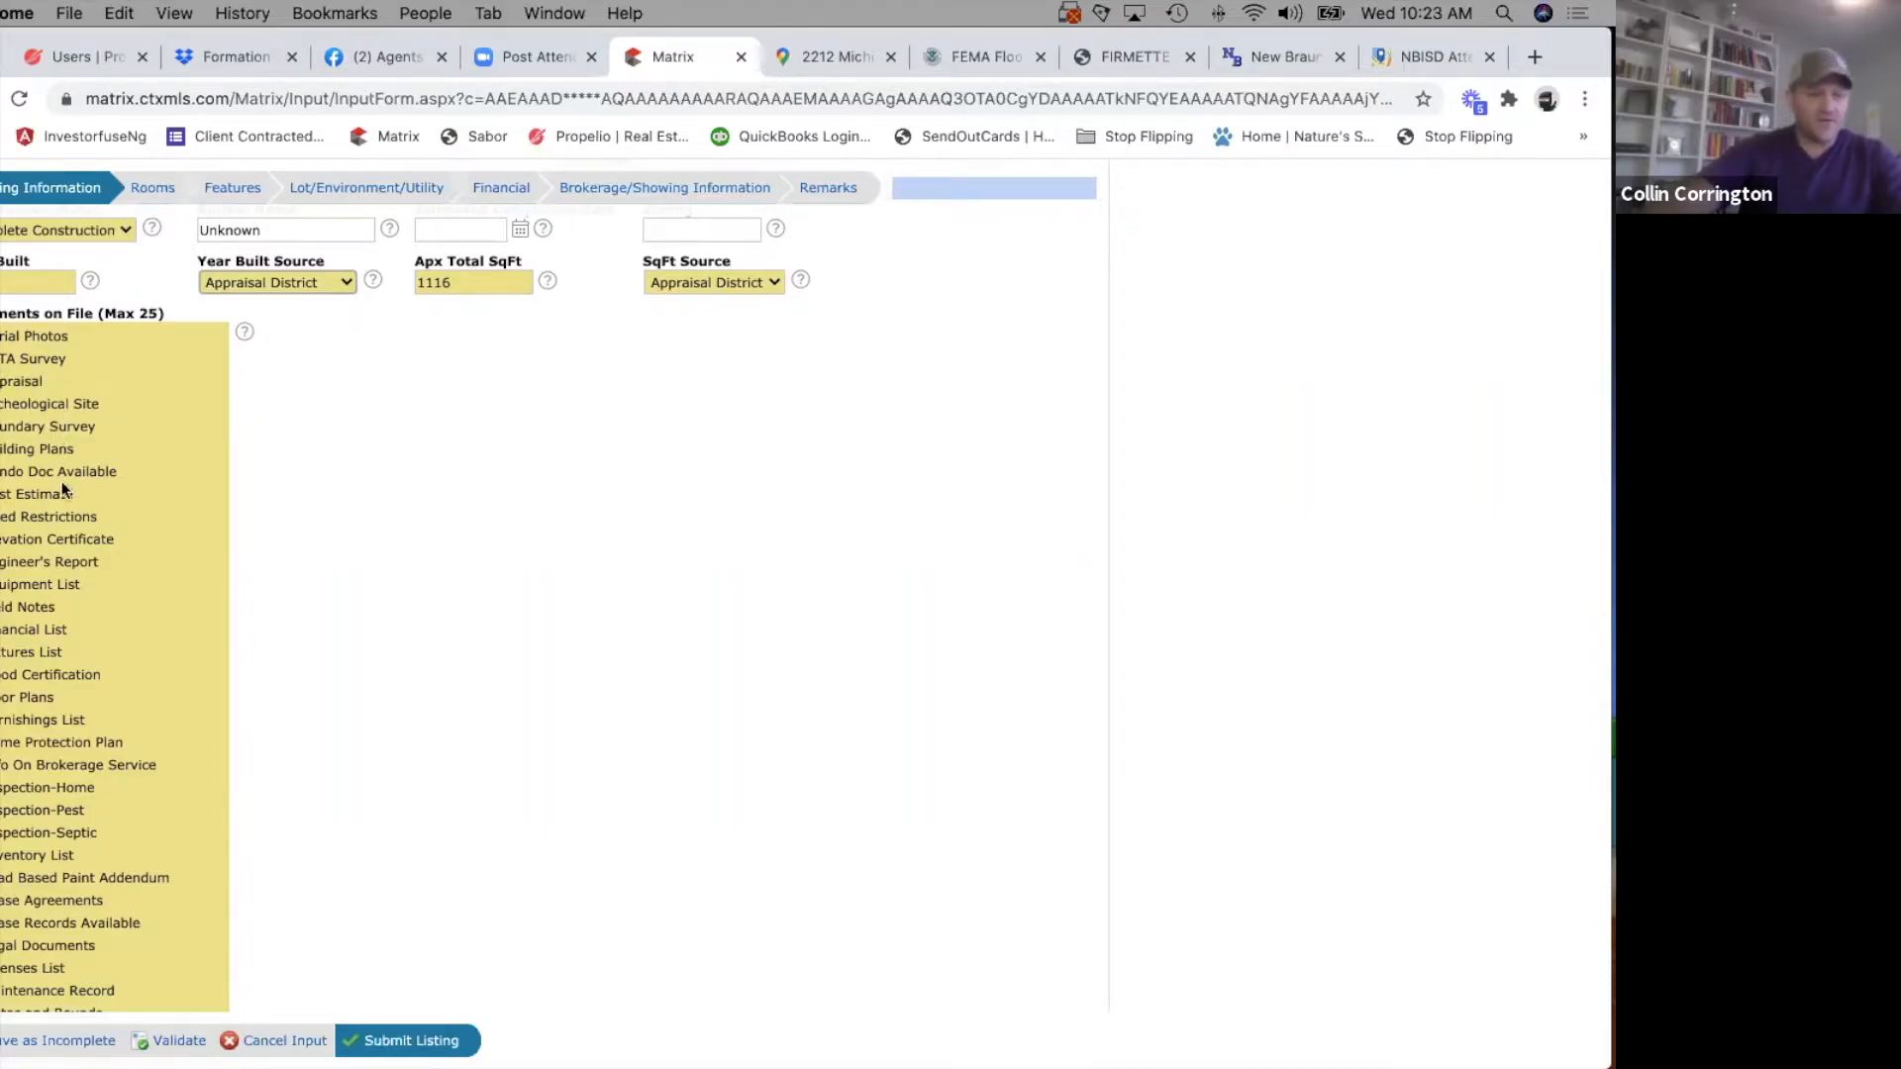
pyautogui.scroll(-2, 69, 585)
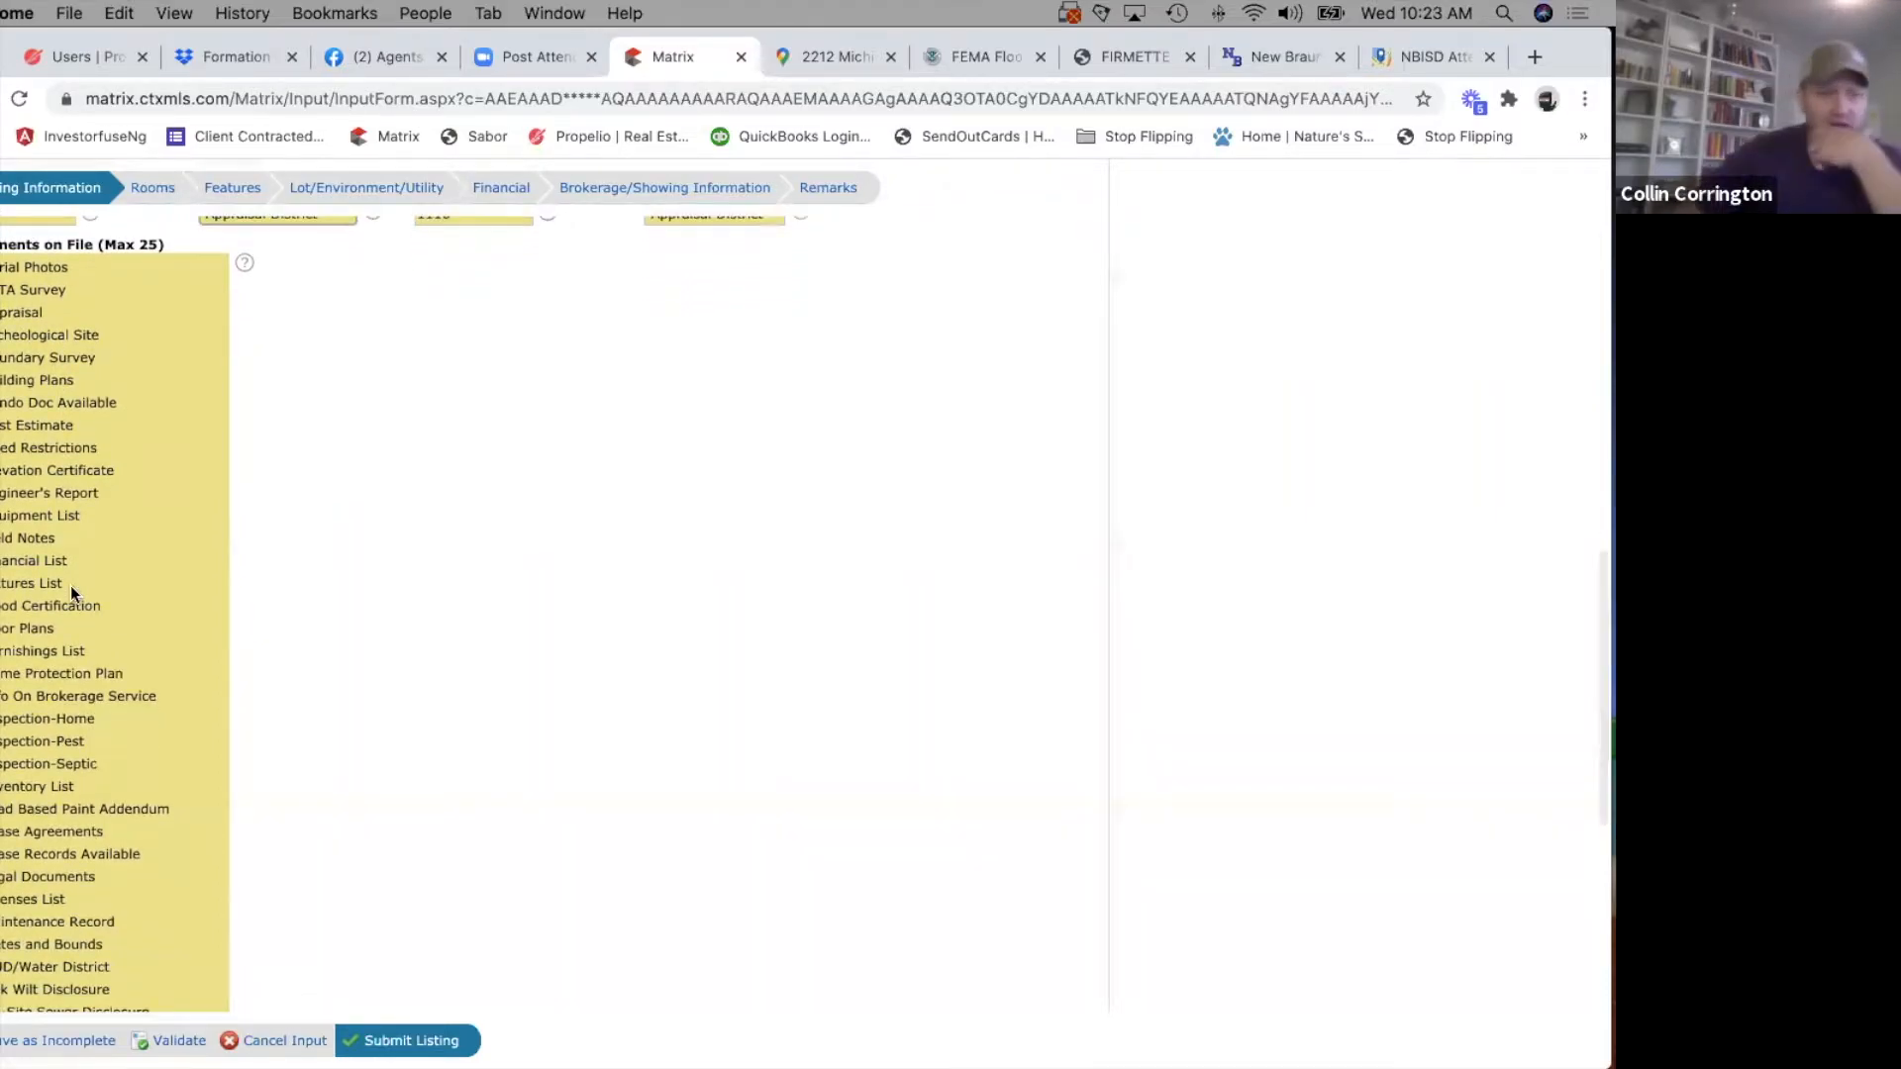
pyautogui.scroll(-2, 69, 585)
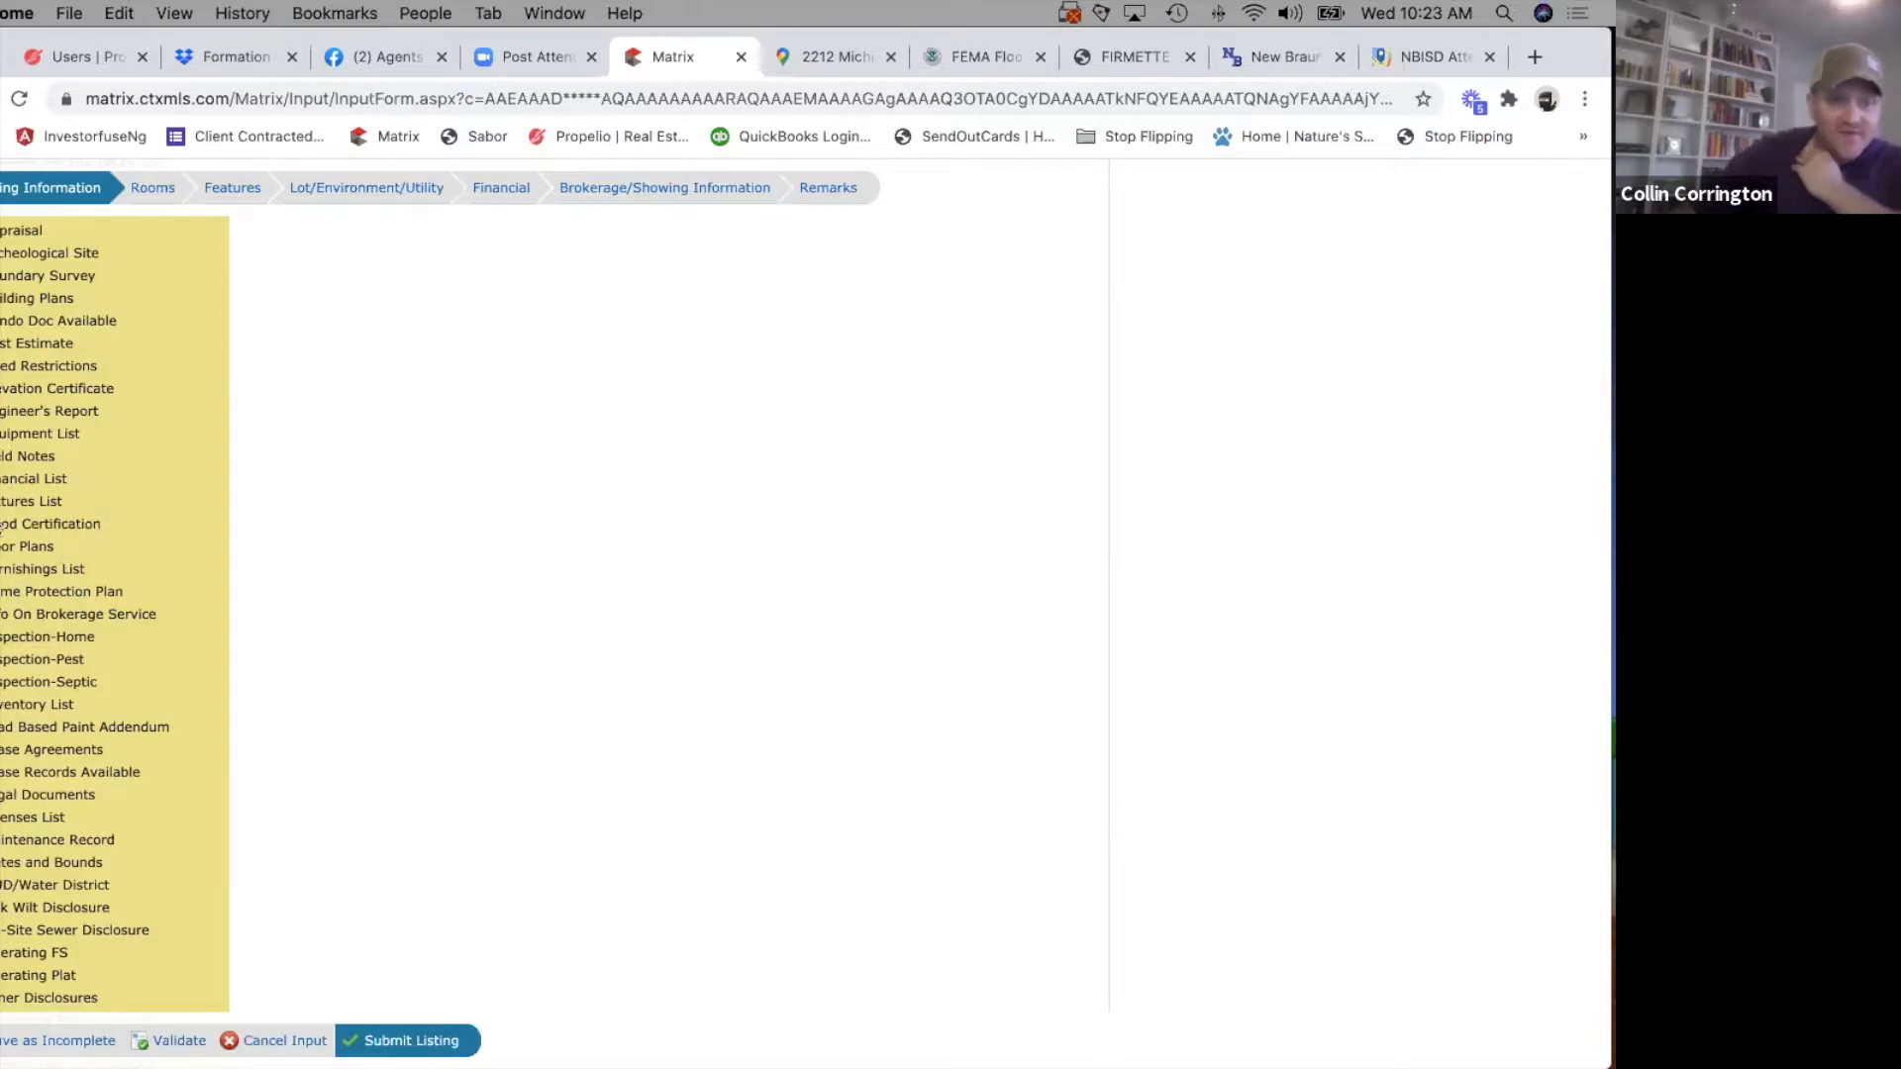
pyautogui.scroll(-5, 140, 652)
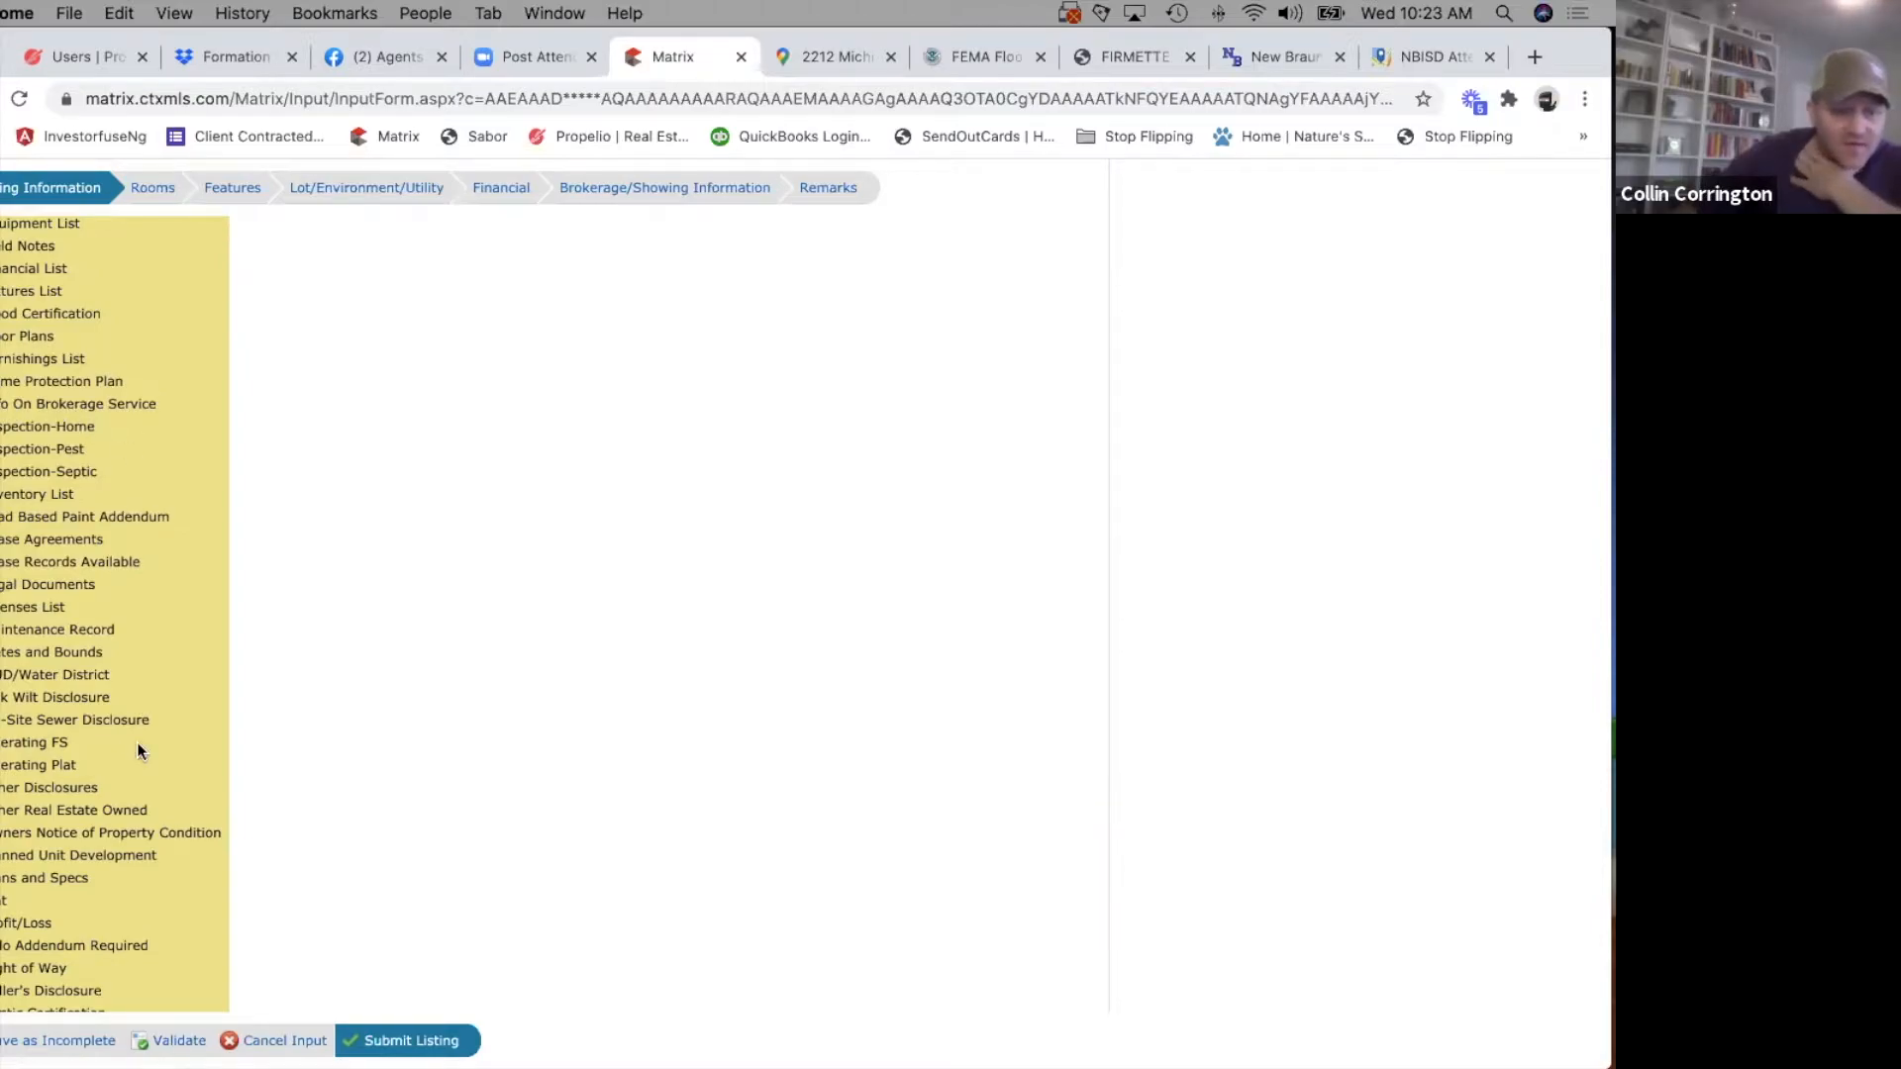
pyautogui.scroll(-1, 139, 750)
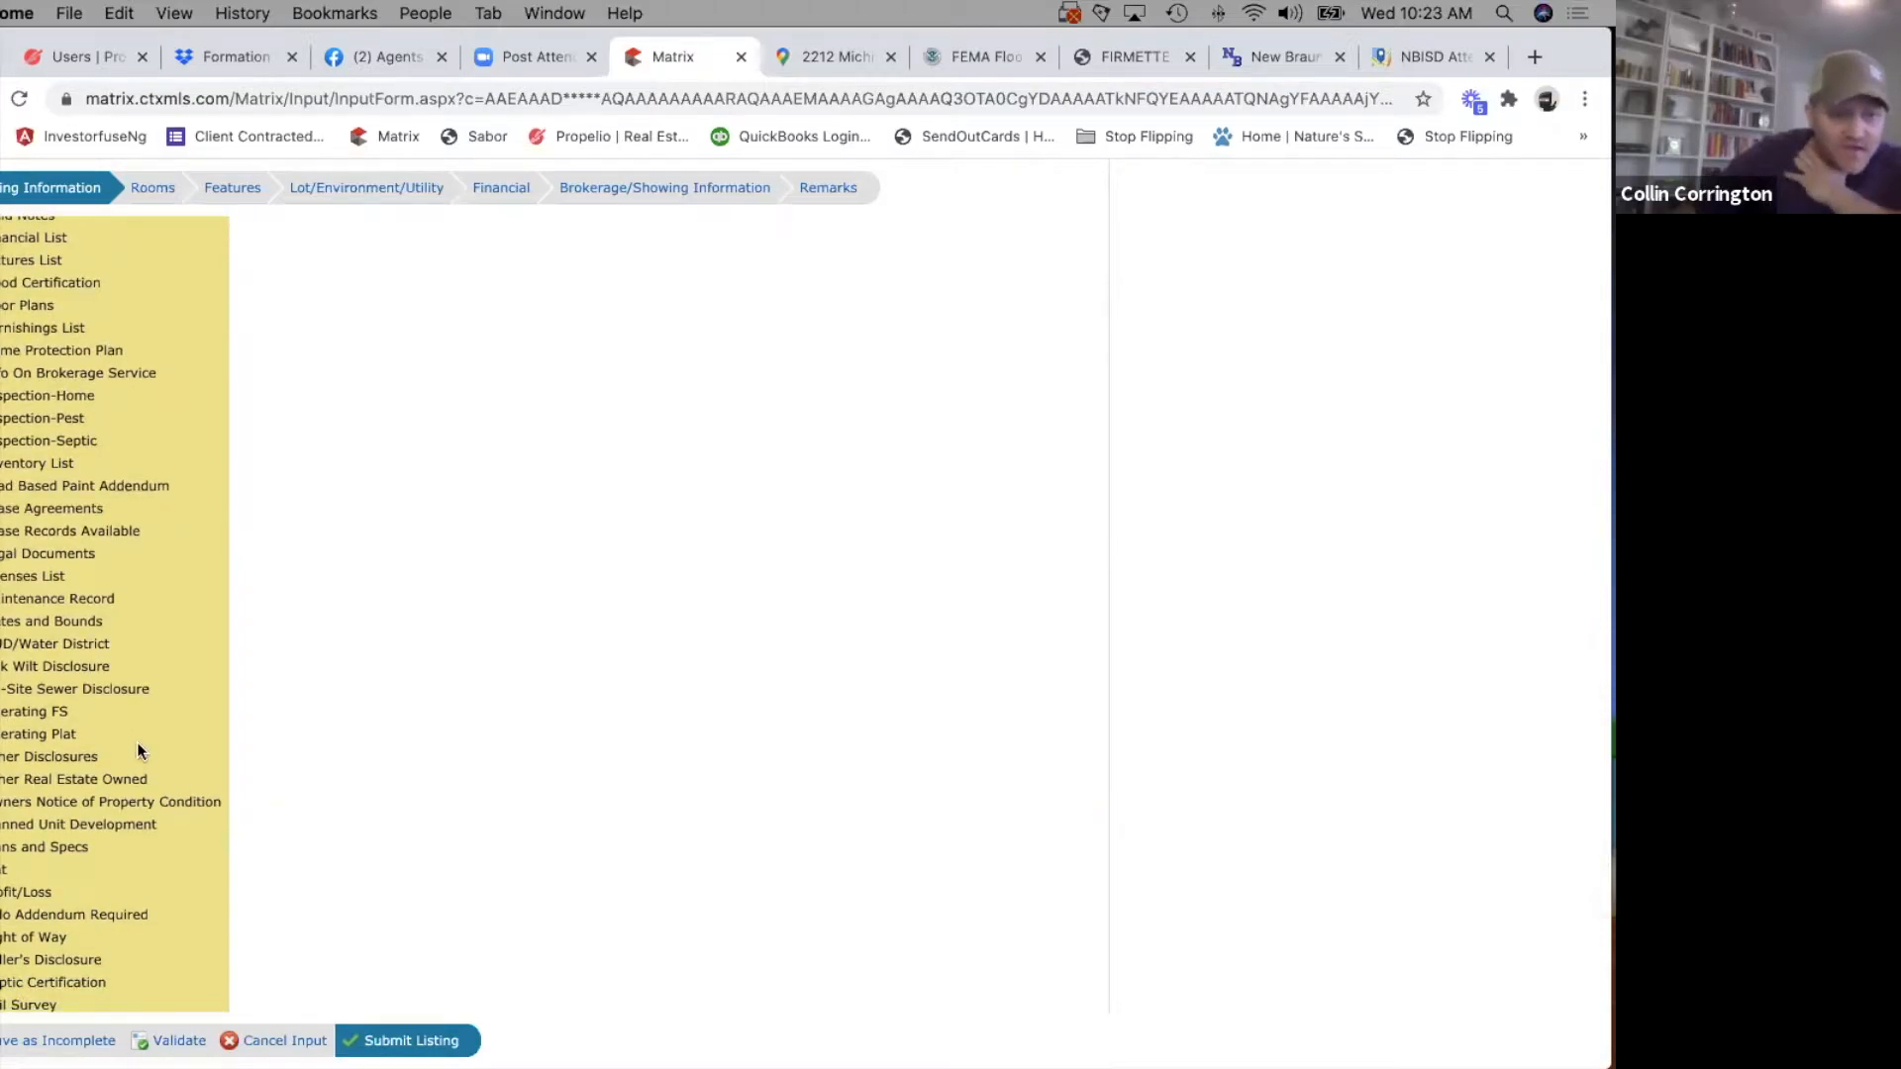
pyautogui.scroll(-2, 125, 683)
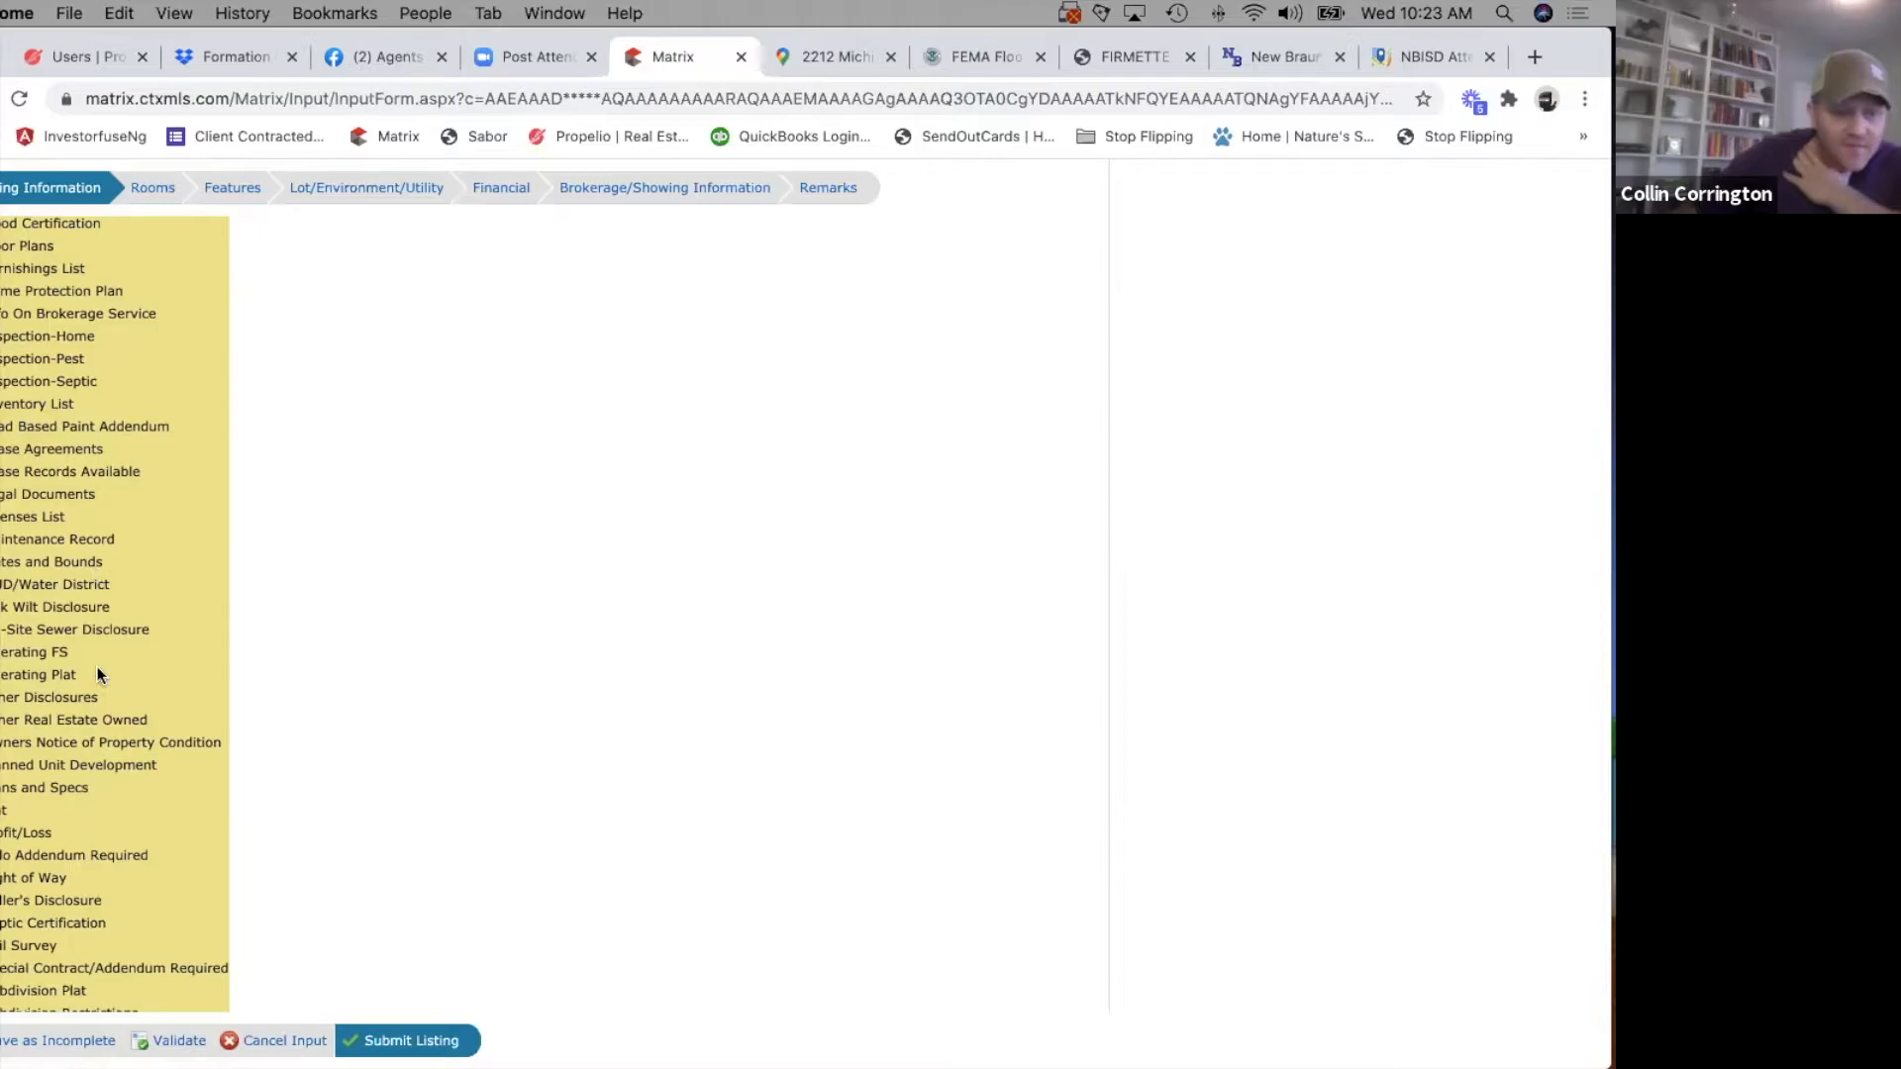
pyautogui.scroll(-1, 97, 671)
pyautogui.scroll(-3, 97, 671)
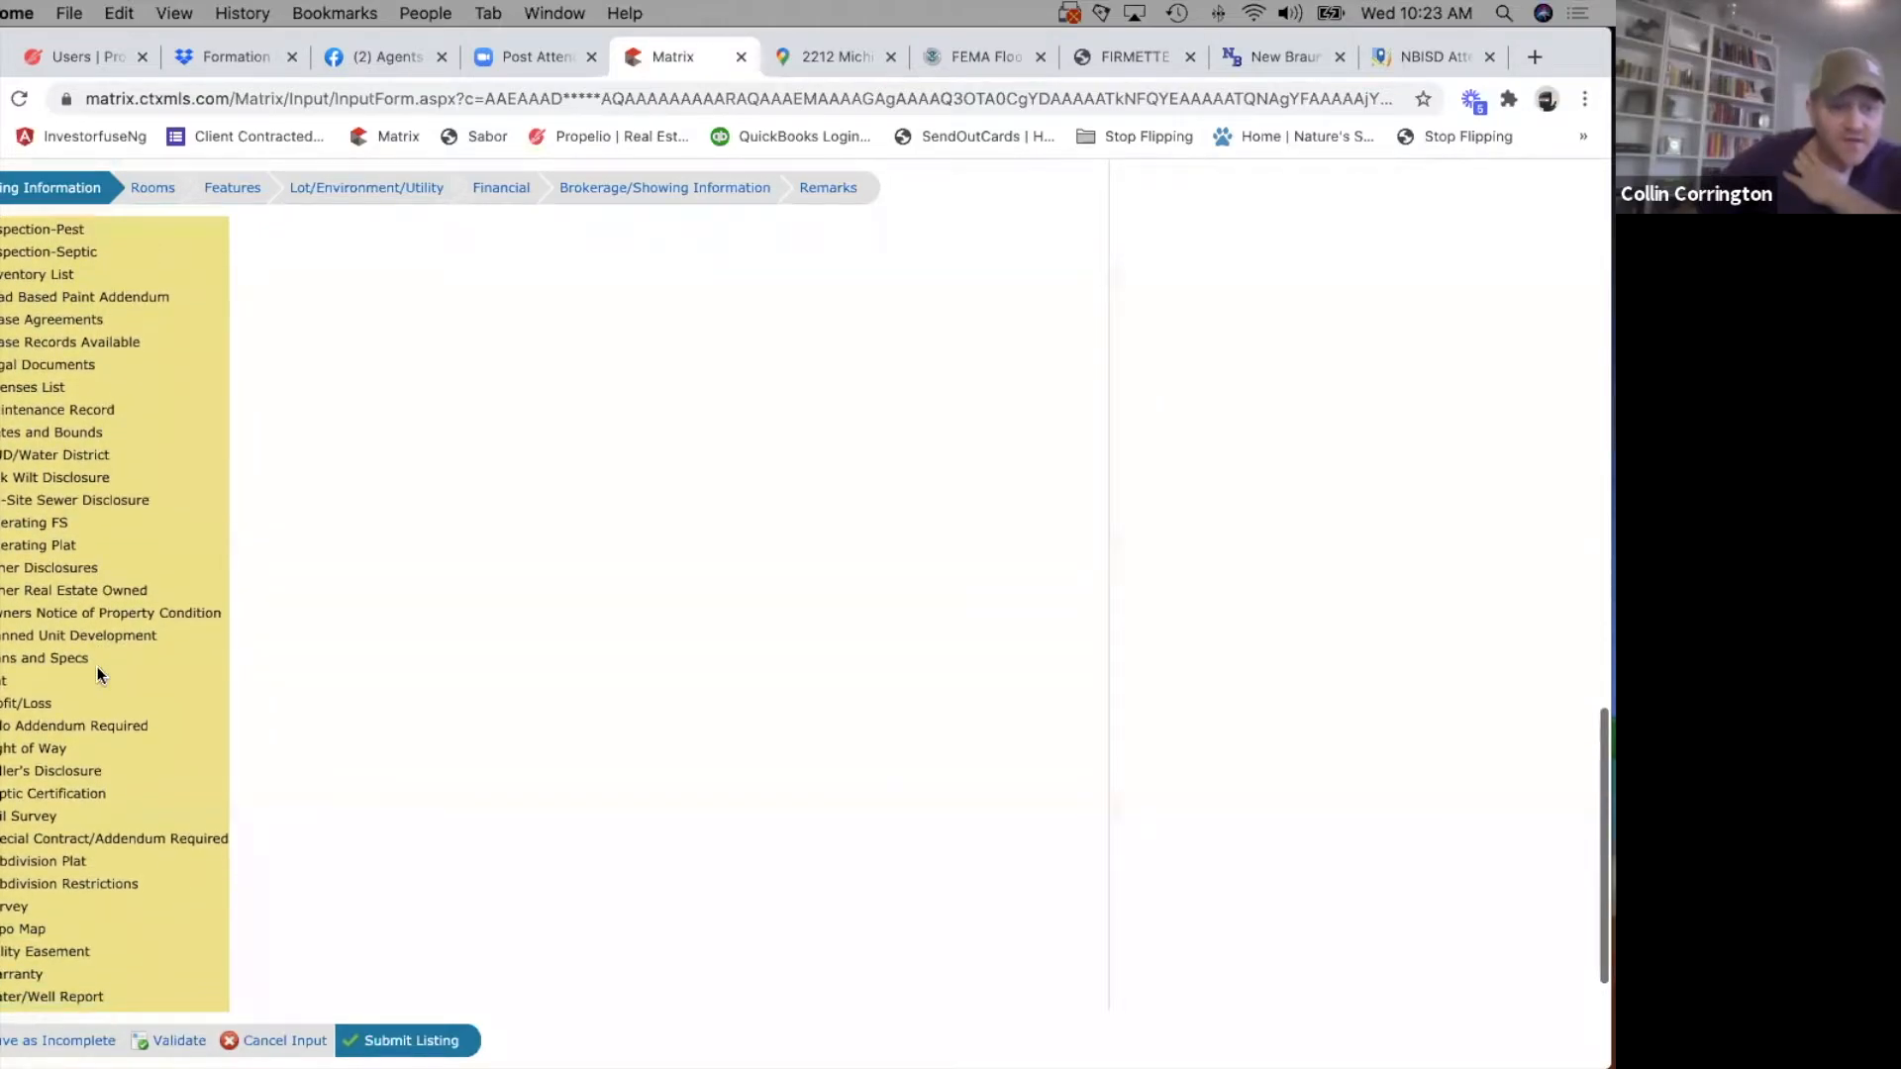
pyautogui.scroll(-3, 97, 671)
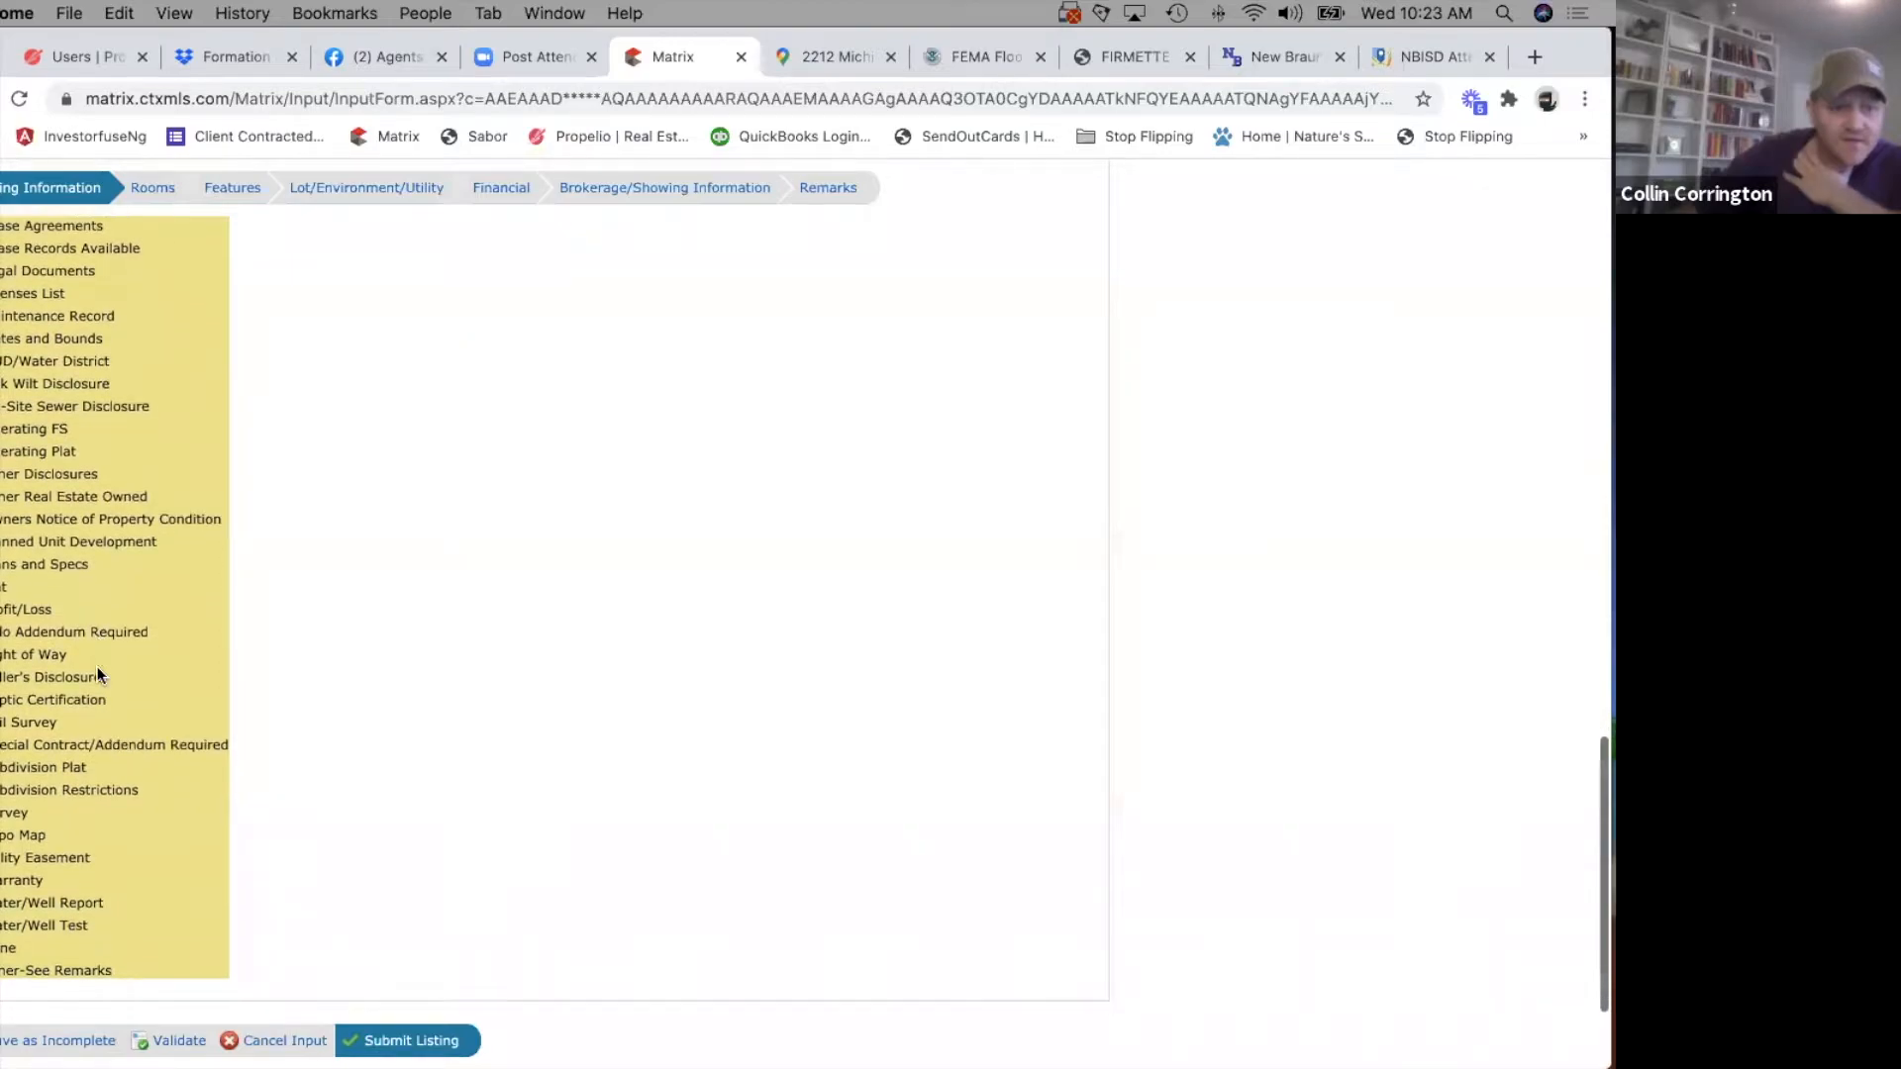
pyautogui.scroll(-2, 180, 804)
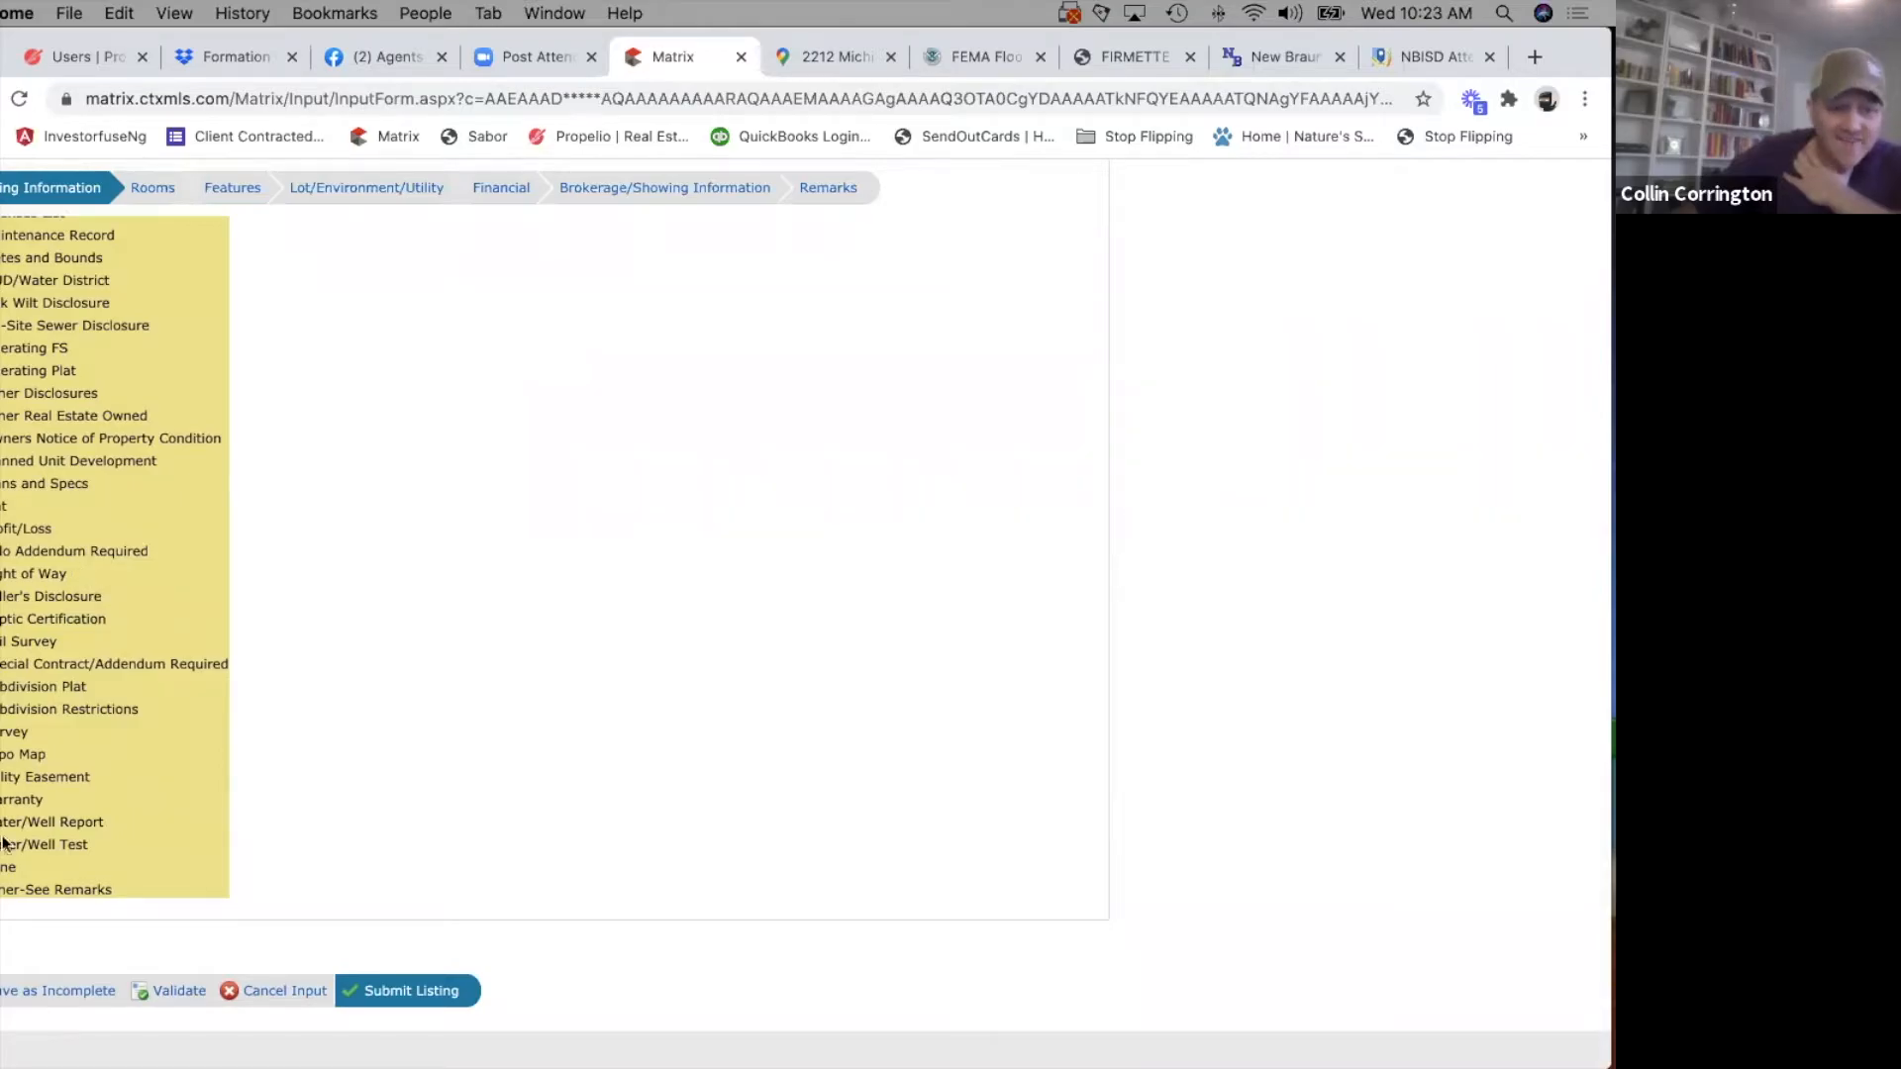
# Save the listing as incomplete and reopen it to continue editing.
pyautogui.scroll(5, 430, 644)
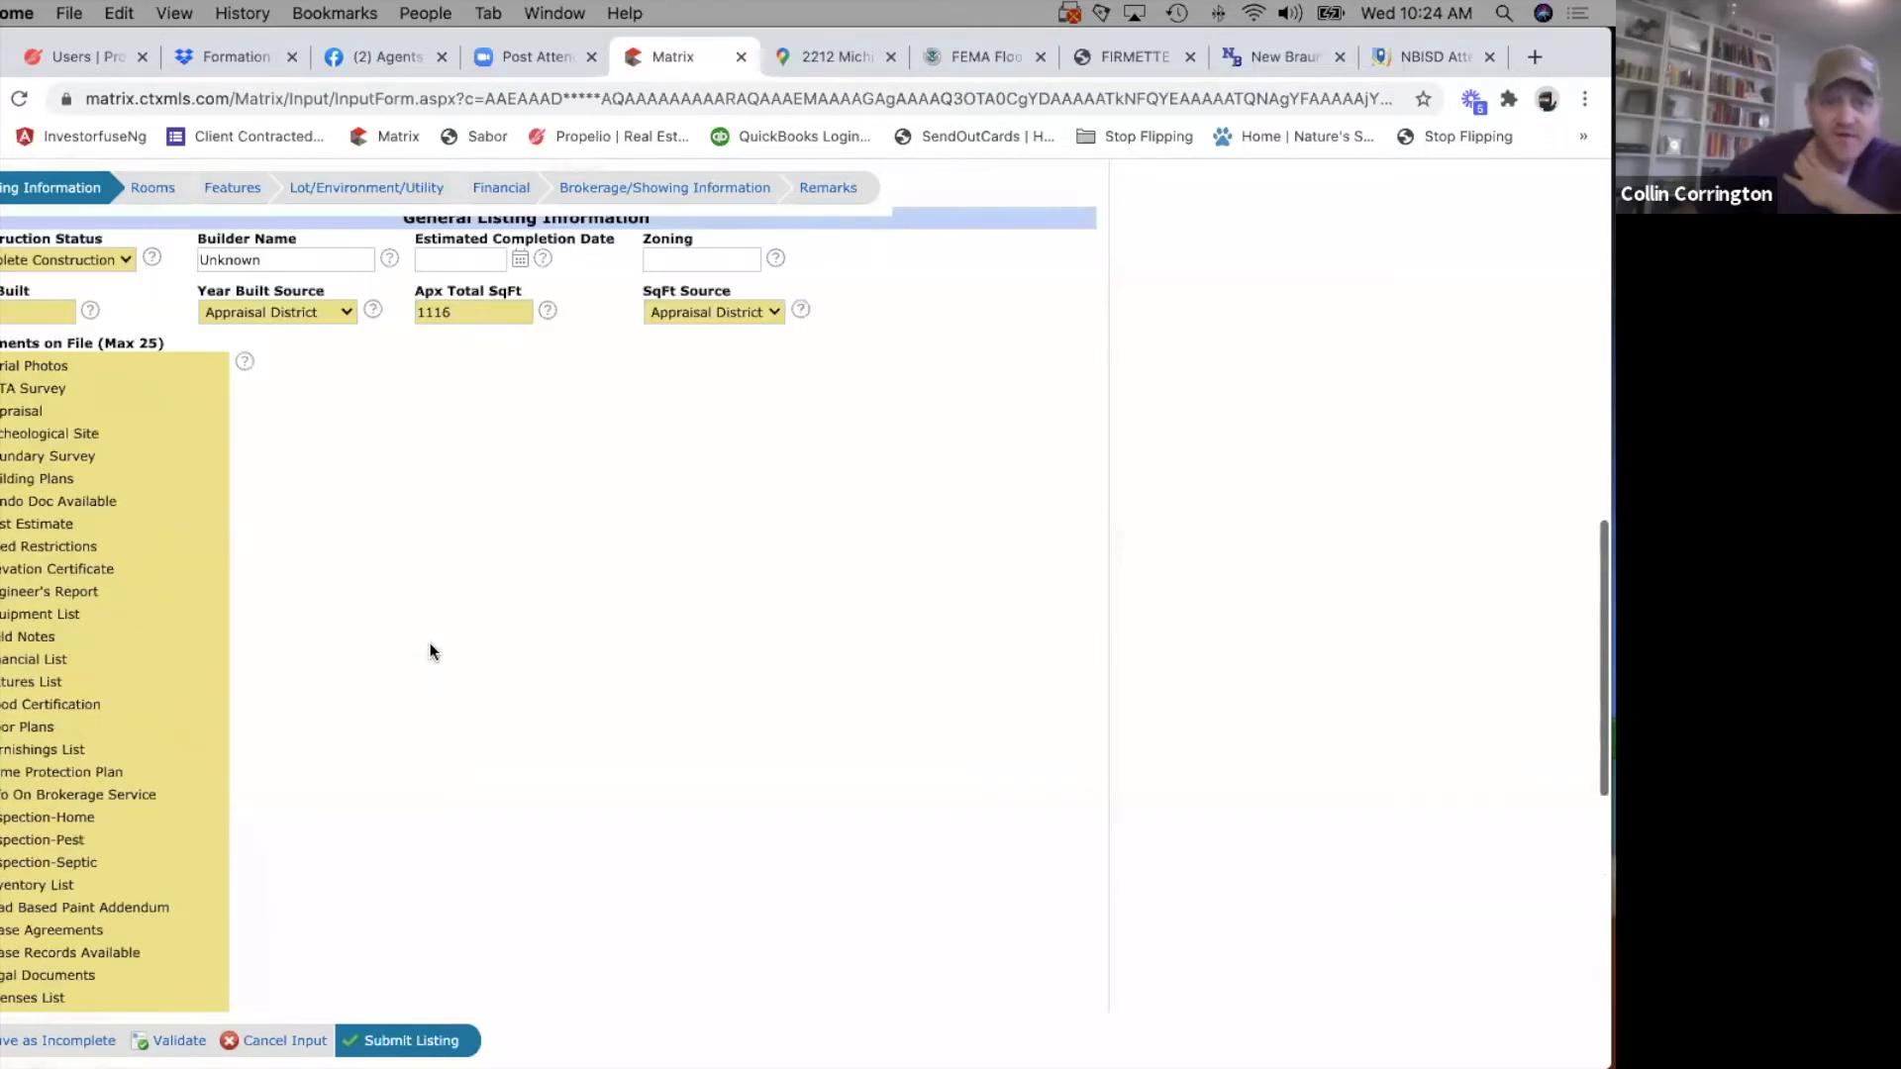
pyautogui.scroll(10, 429, 643)
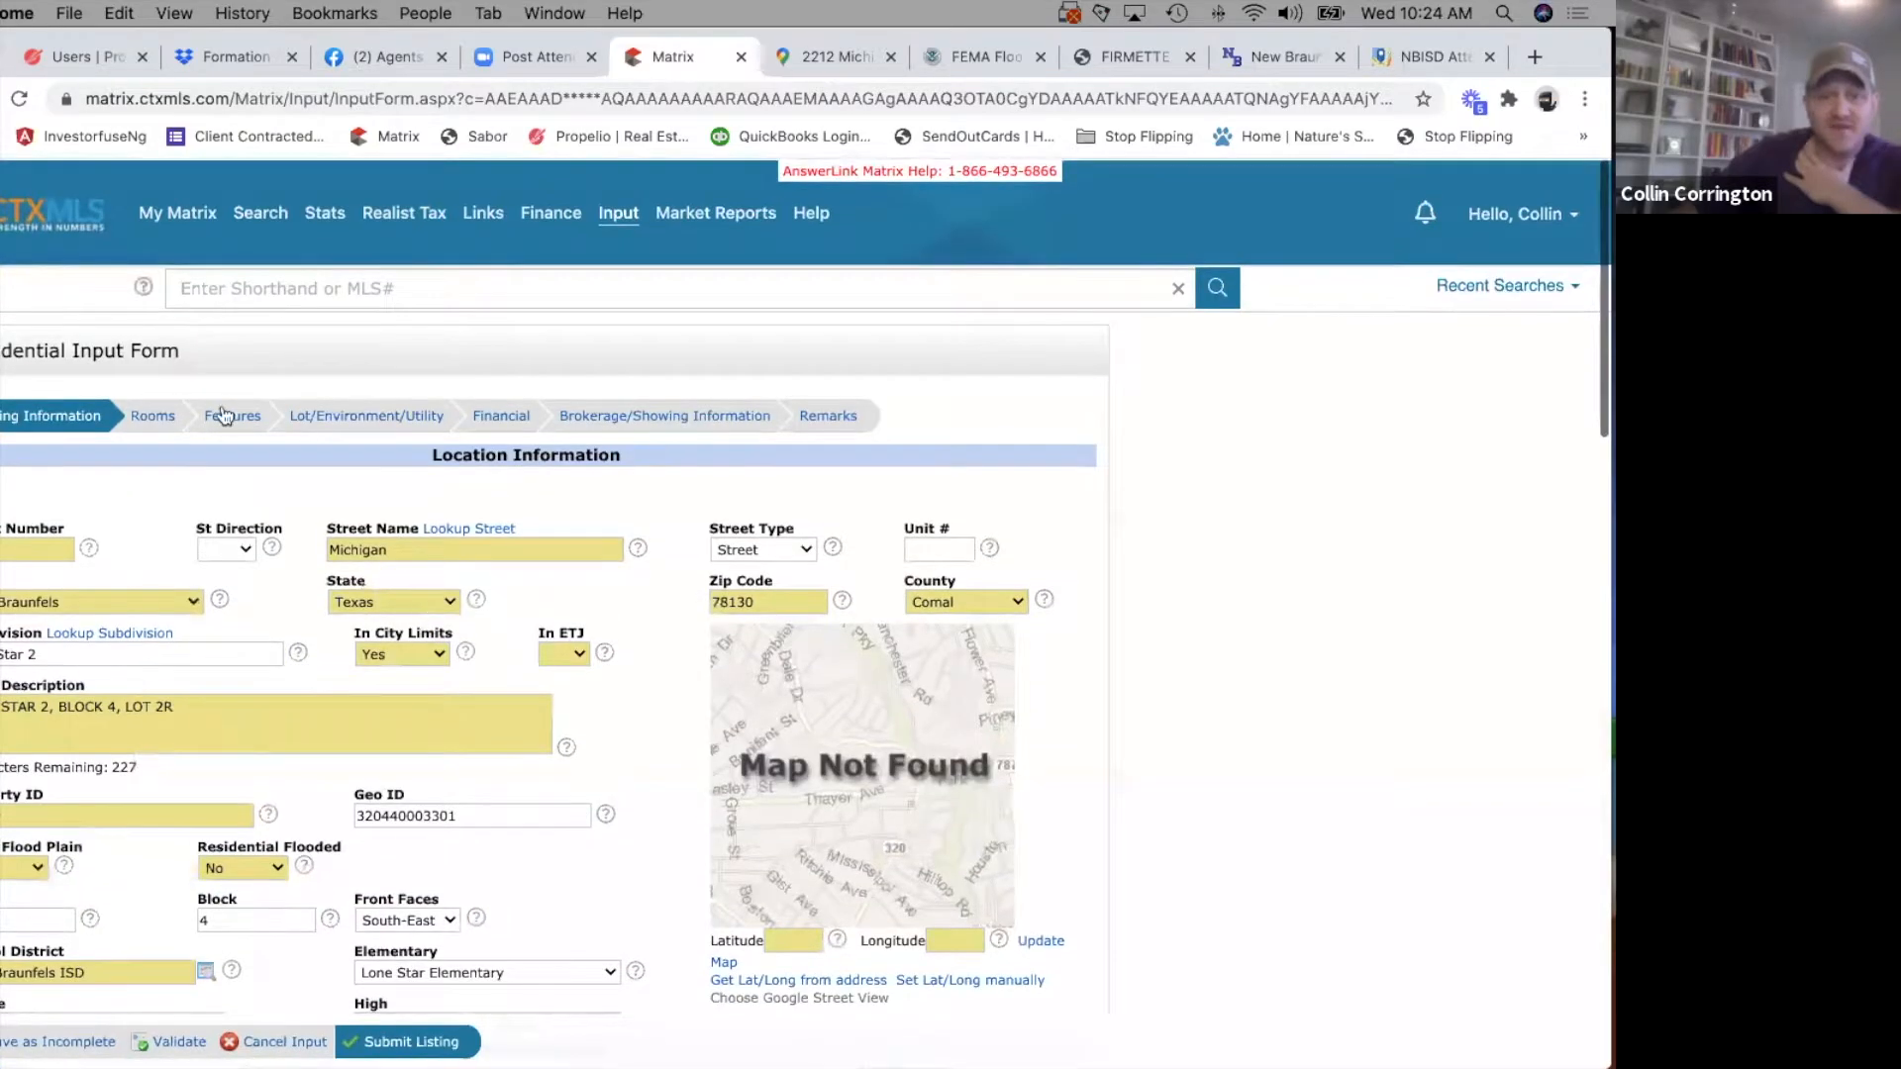
pyautogui.scroll(-3, 342, 731)
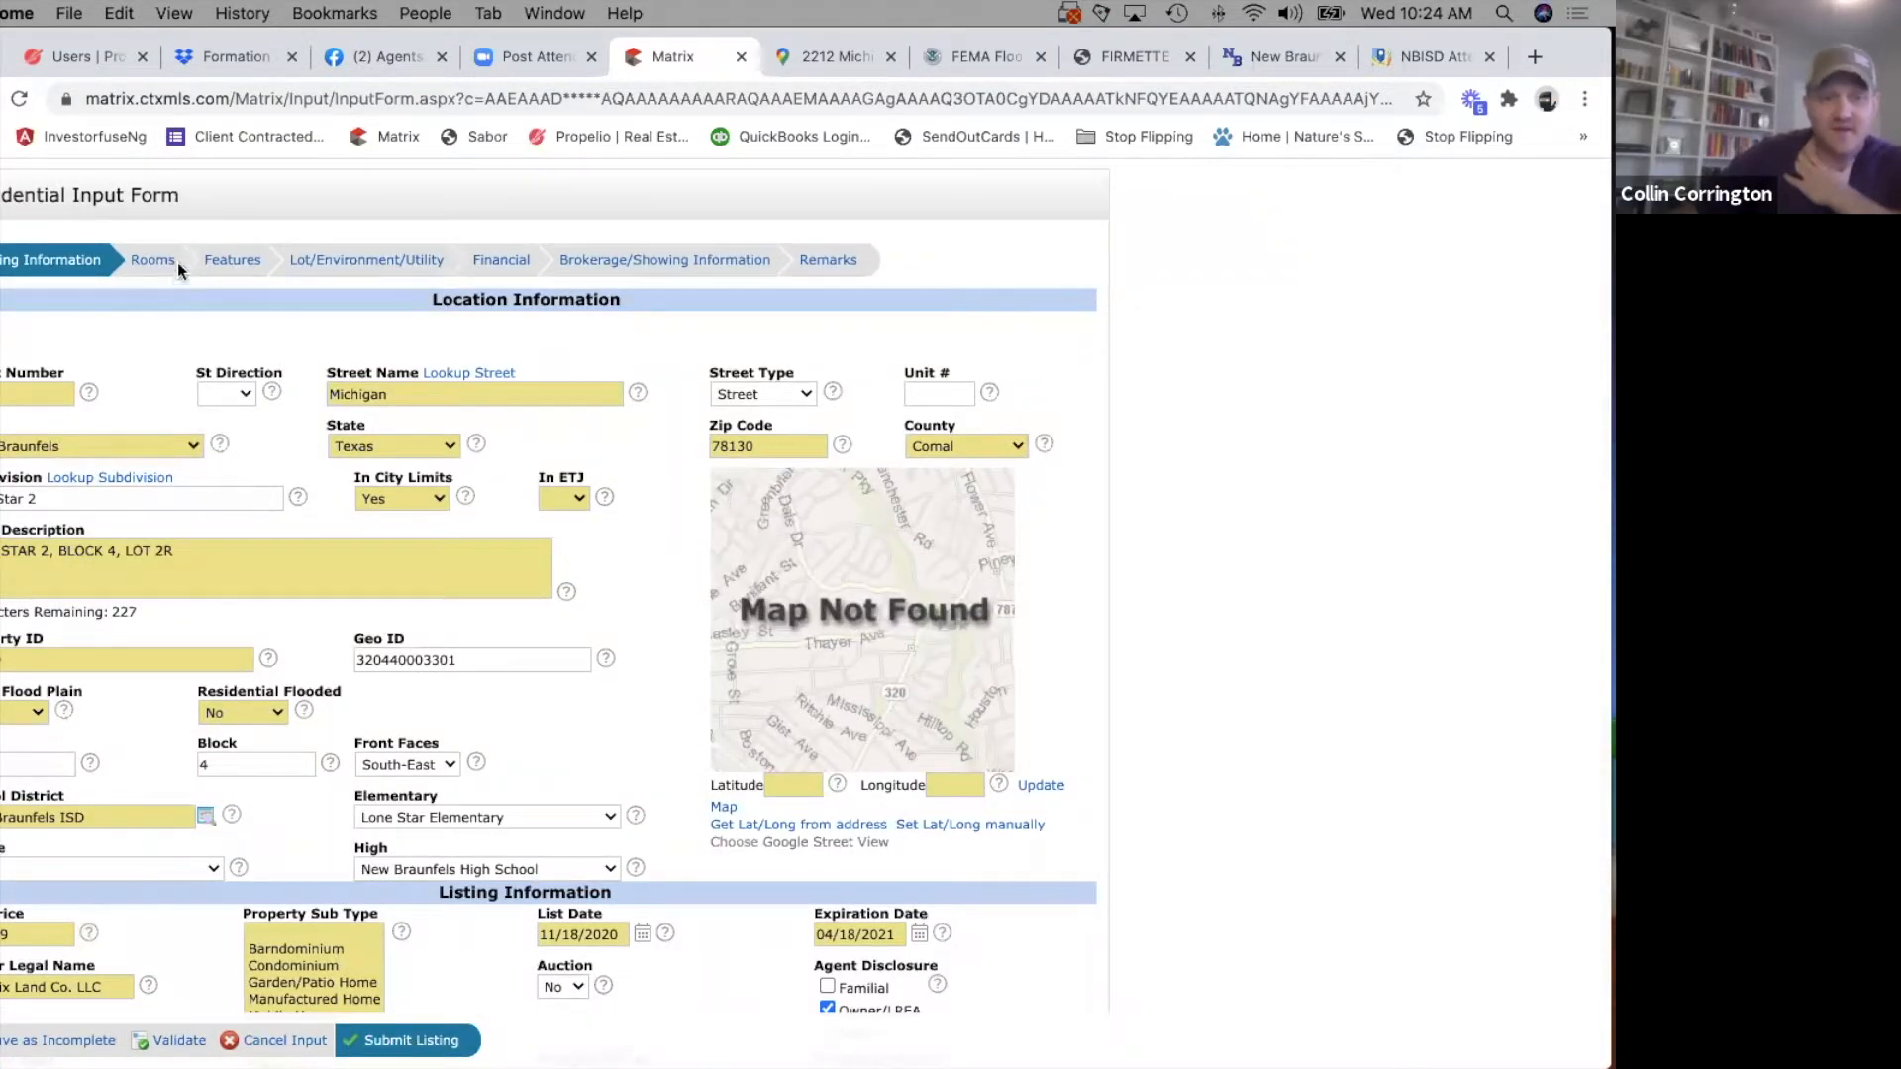
pyautogui.click(38, 1039)
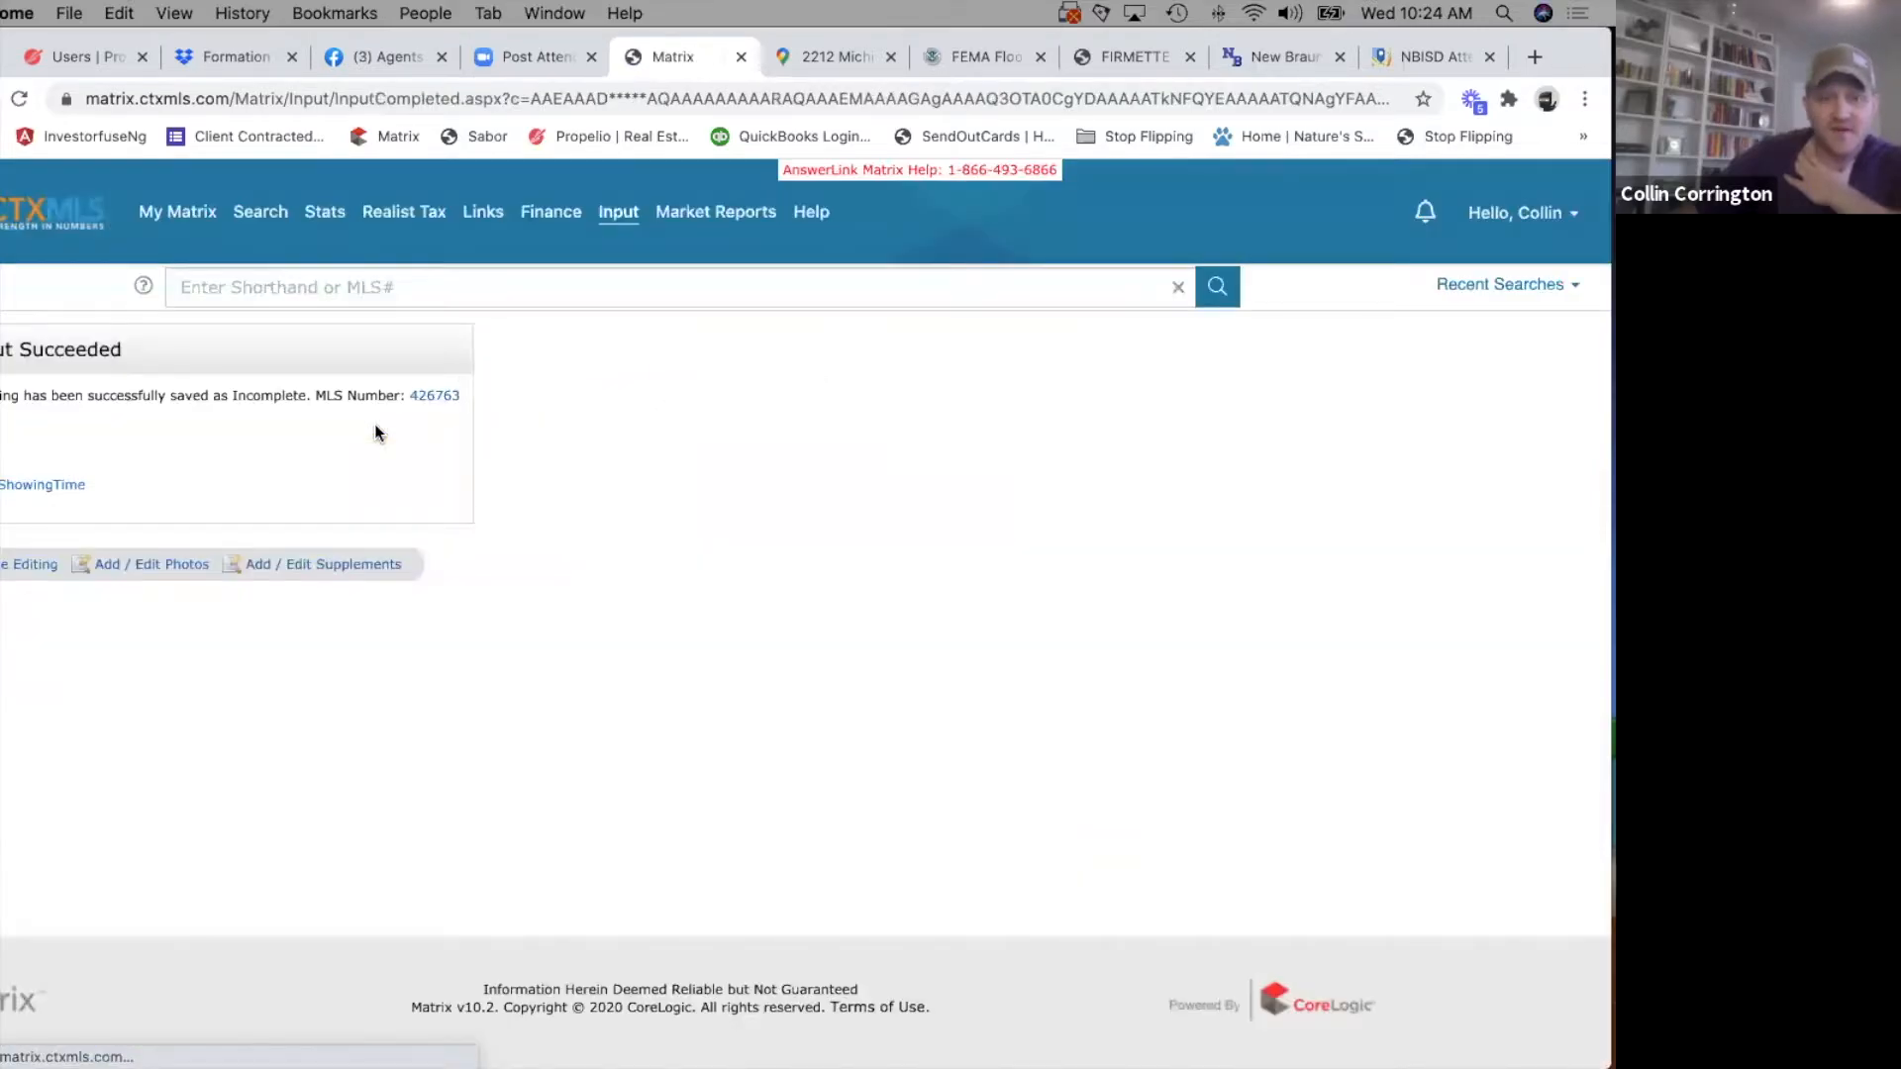
pyautogui.click(13, 572)
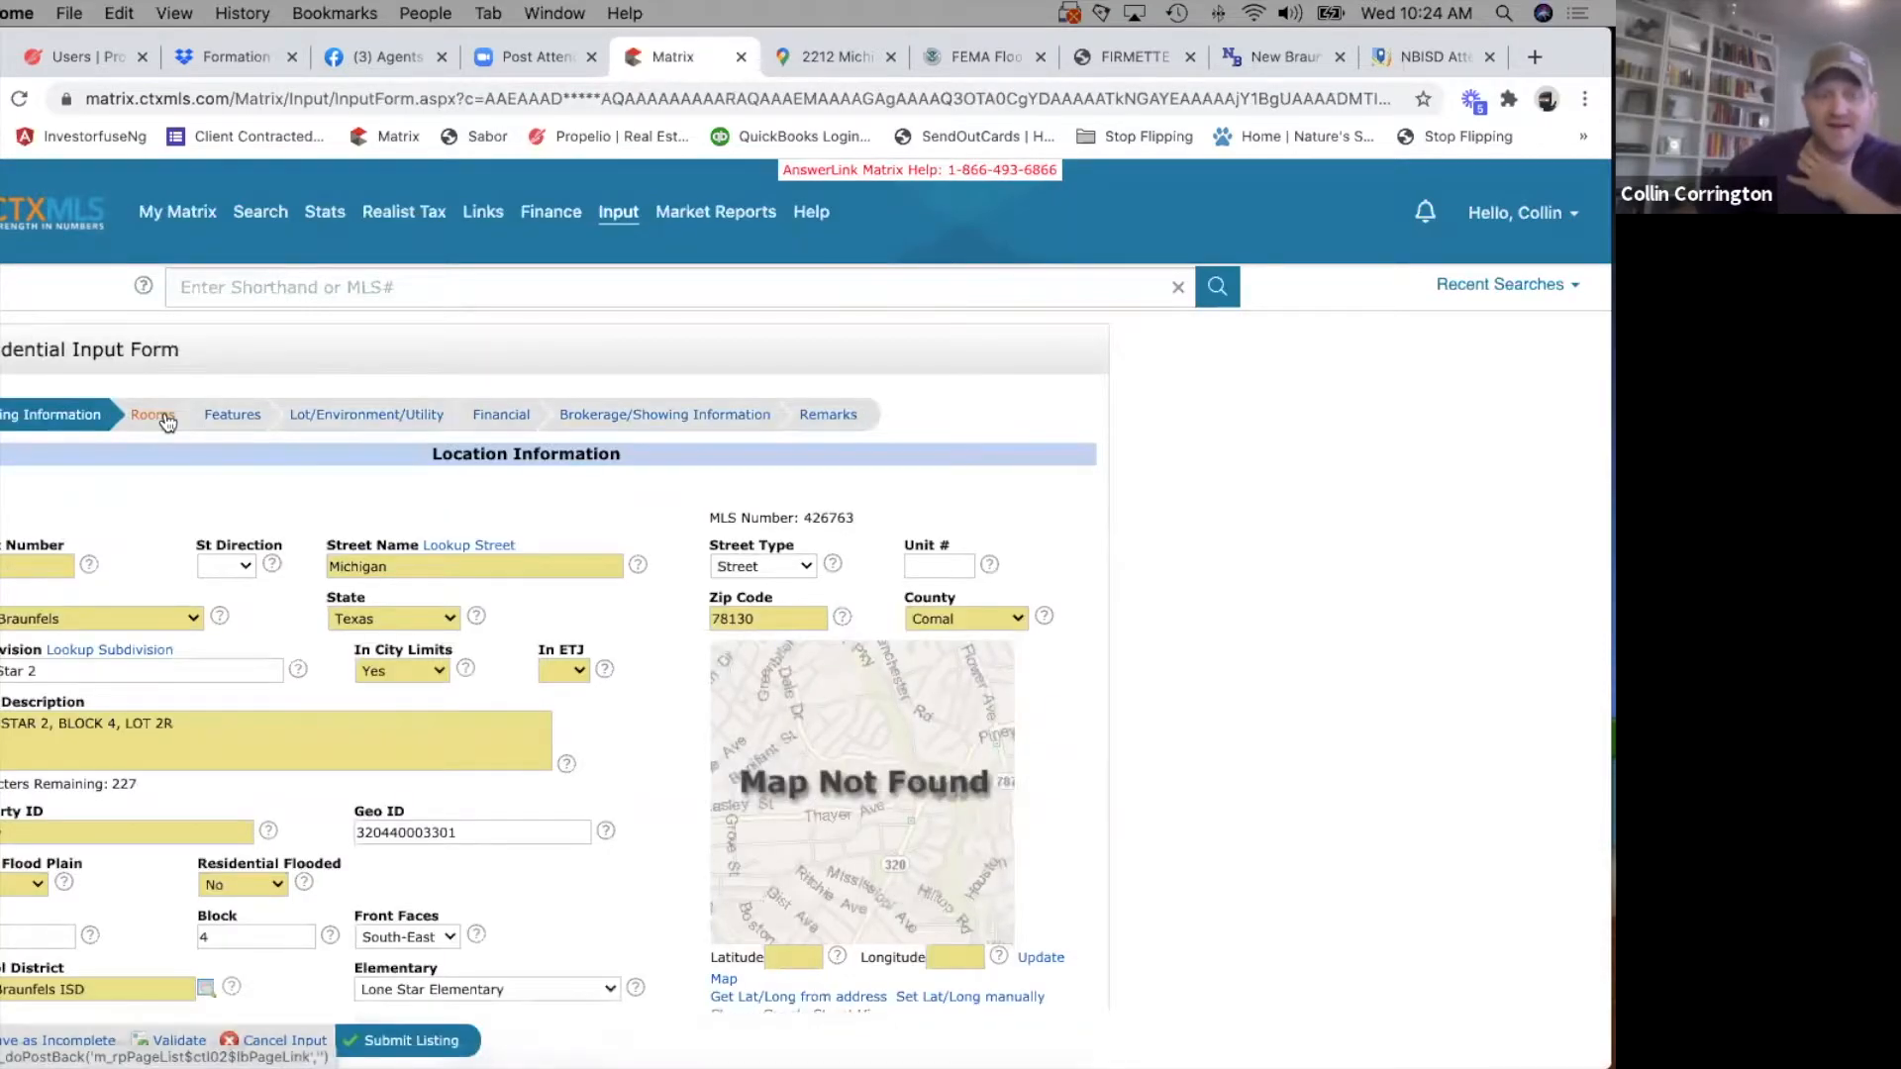
# Open the Rooms section of the form and set the number of living areas to 1.
pyautogui.click(161, 416)
pyautogui.moveTo(178, 212)
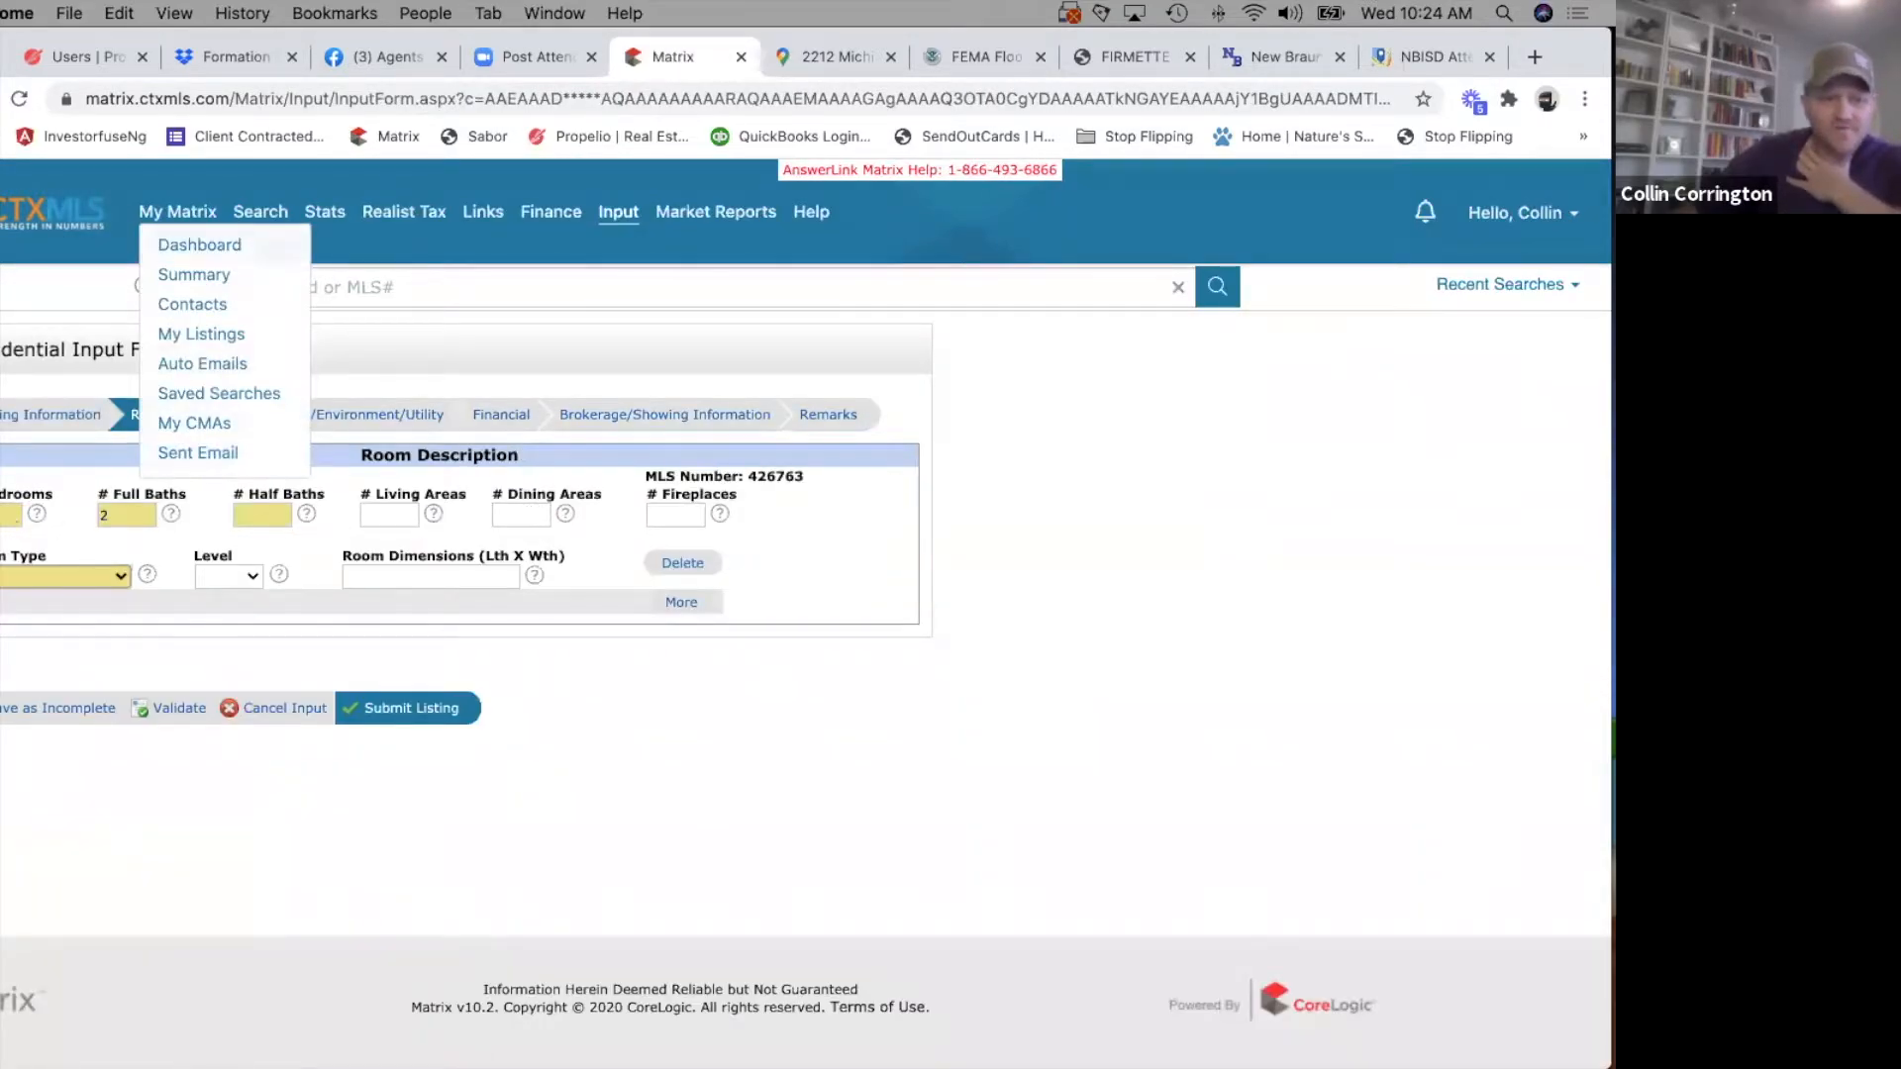
pyautogui.press('Tab')
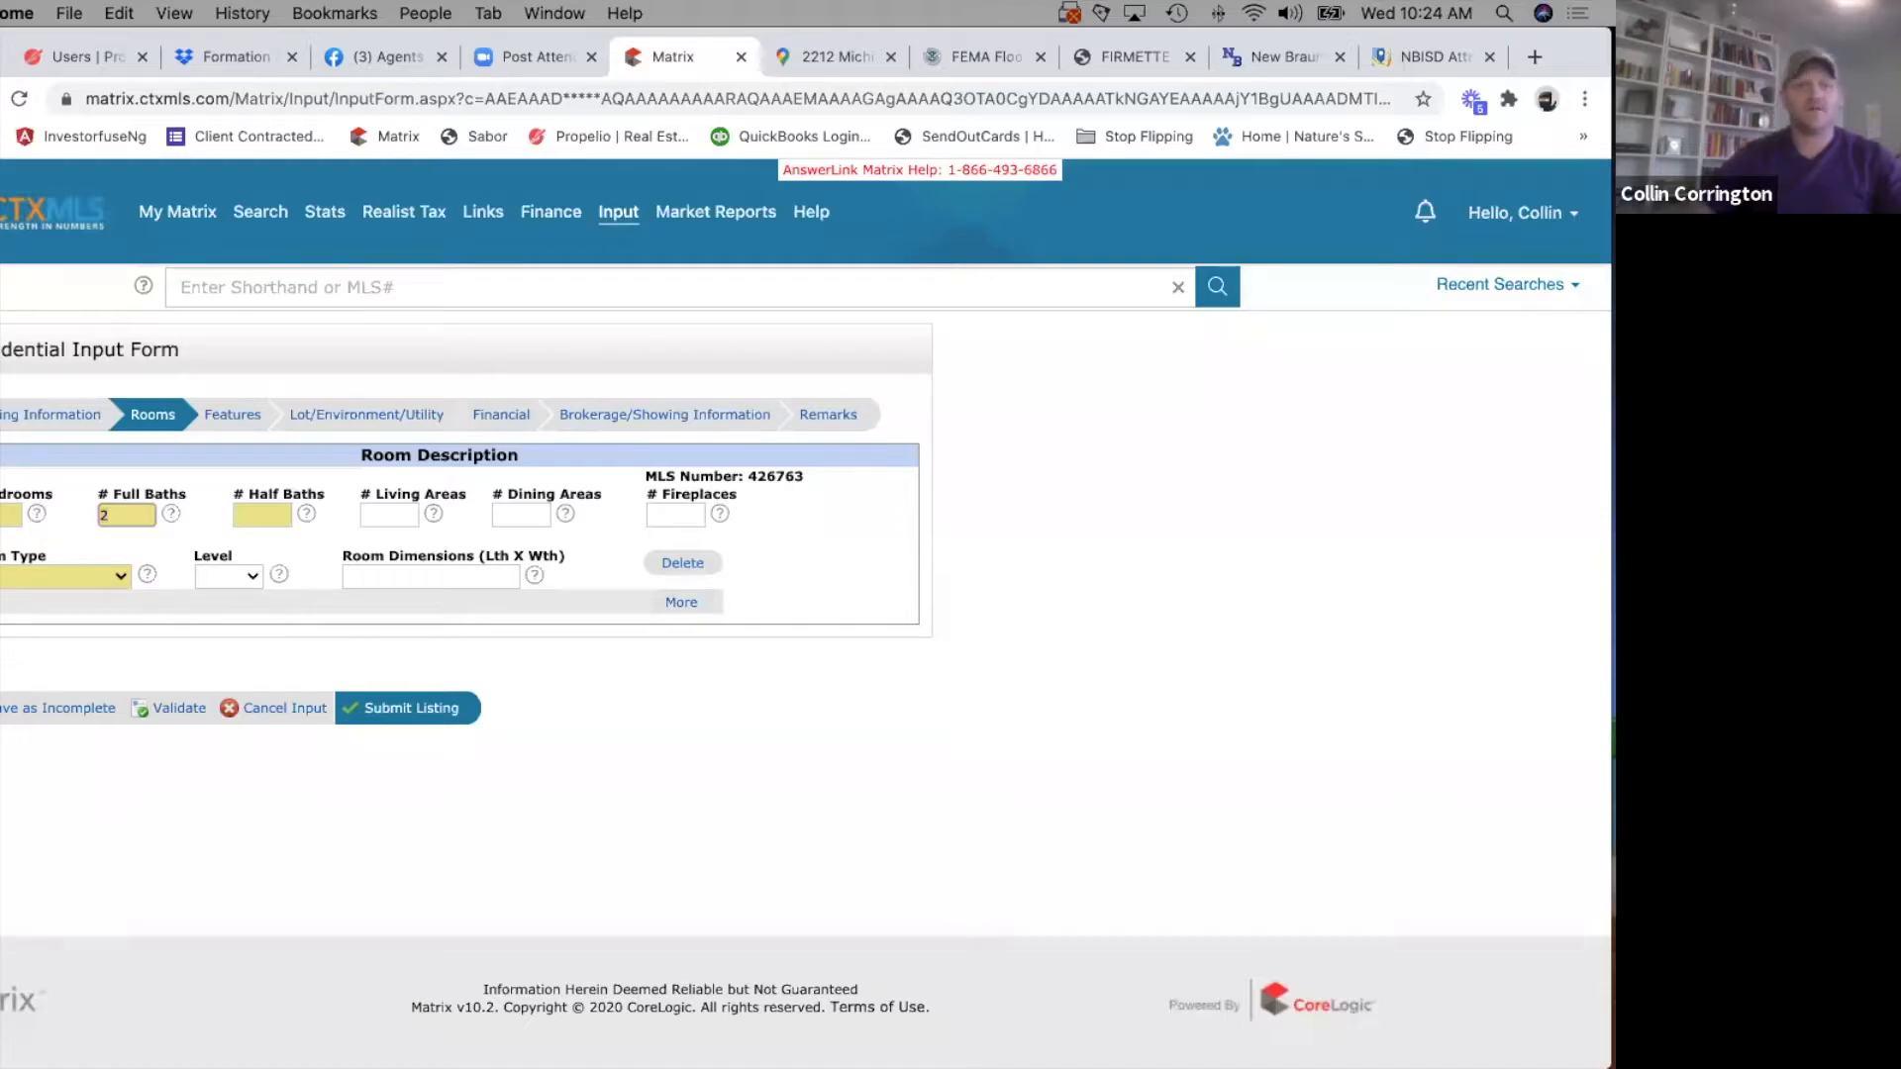
pyautogui.press('Tab')
pyautogui.press('Tab')
pyautogui.write('1')
pyautogui.press('Tab')
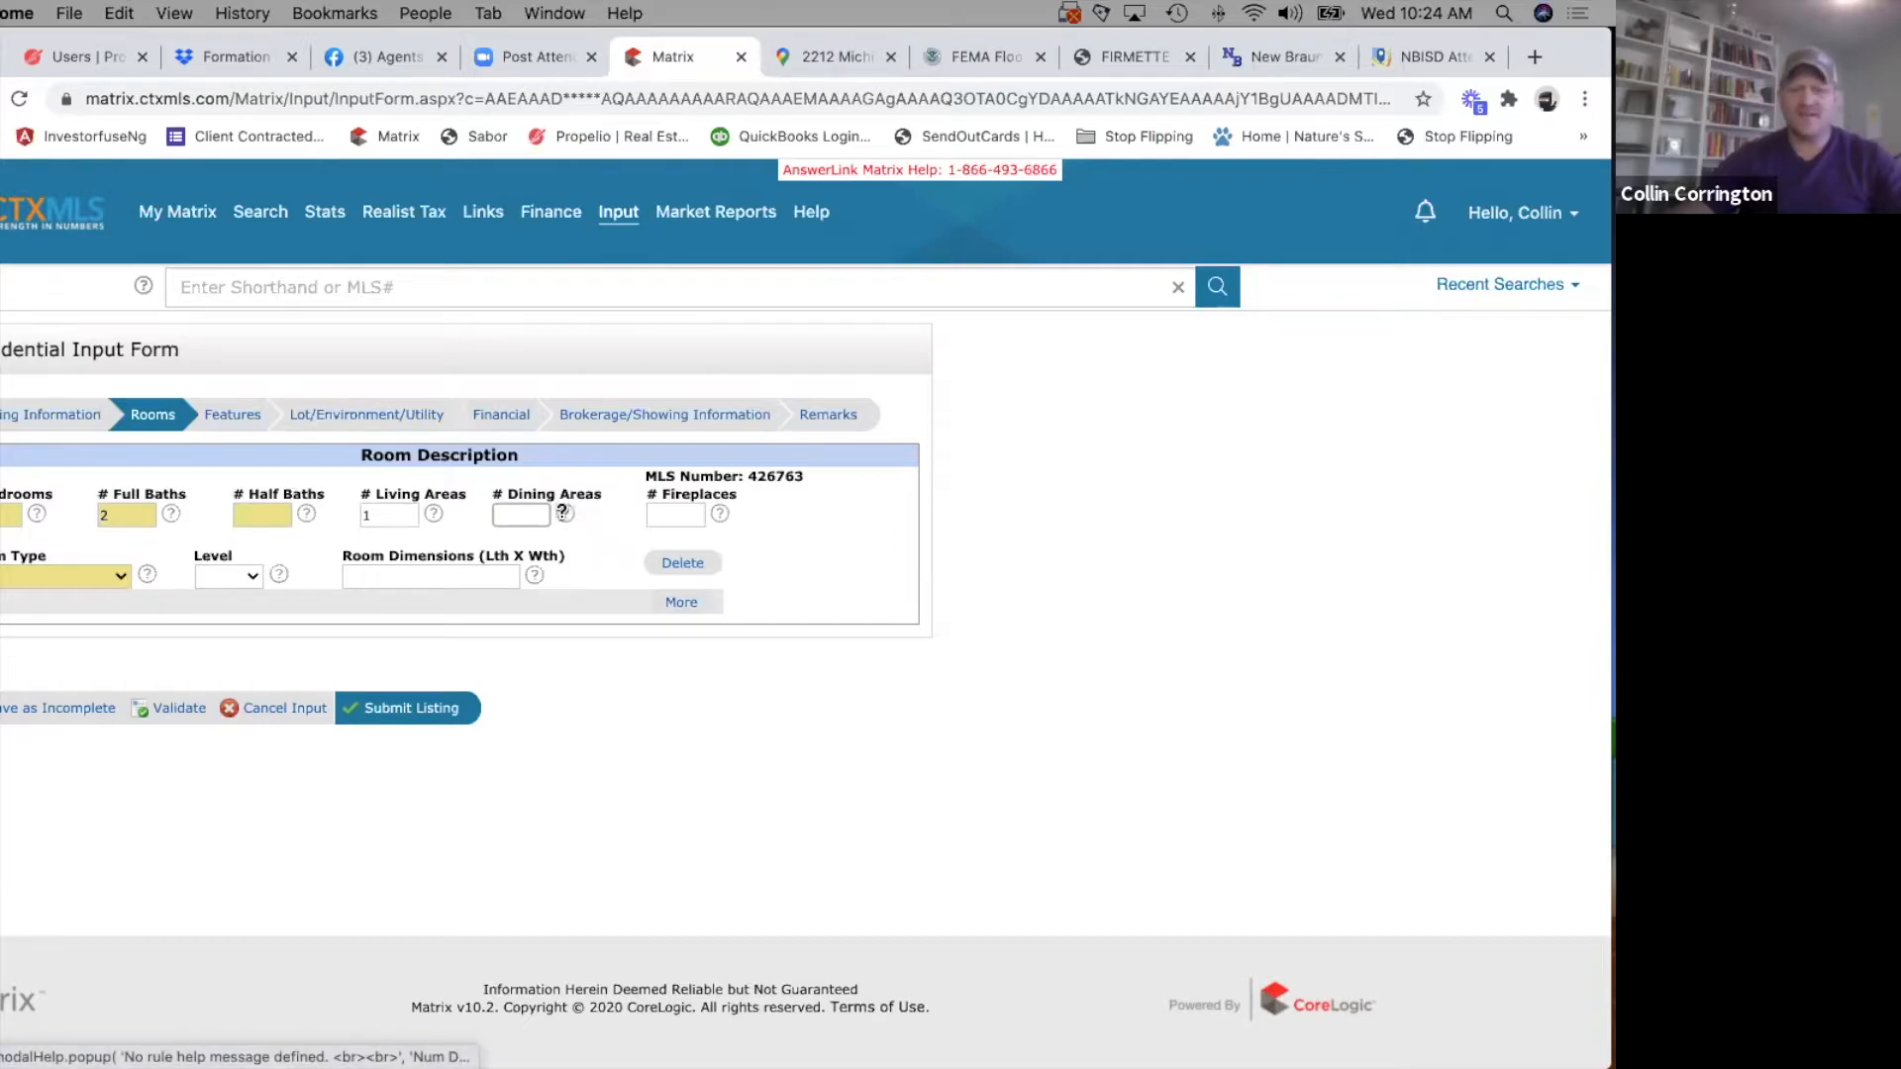
# Enter the first room as a Master Bedroom on the Lower level with dimensions 17x11.
pyautogui.click(123, 573)
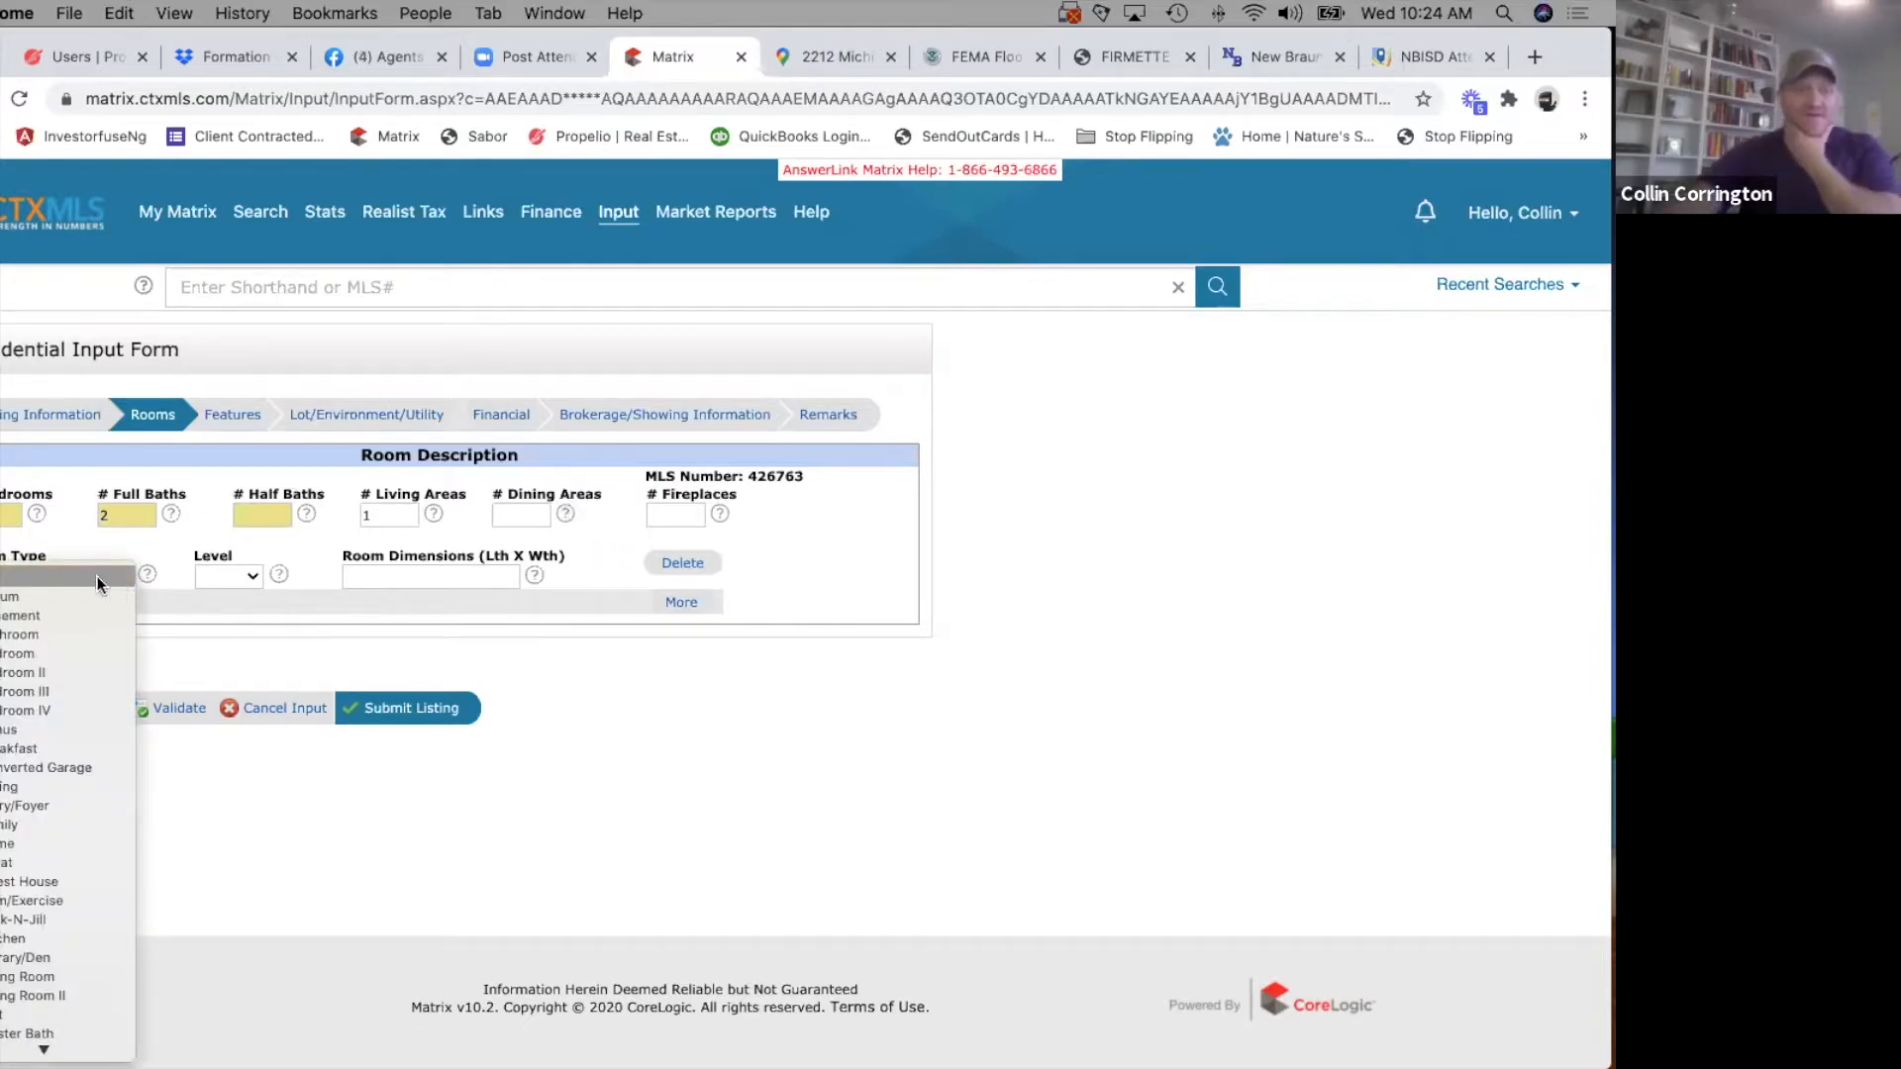
pyautogui.click(661, 663)
pyautogui.click(256, 574)
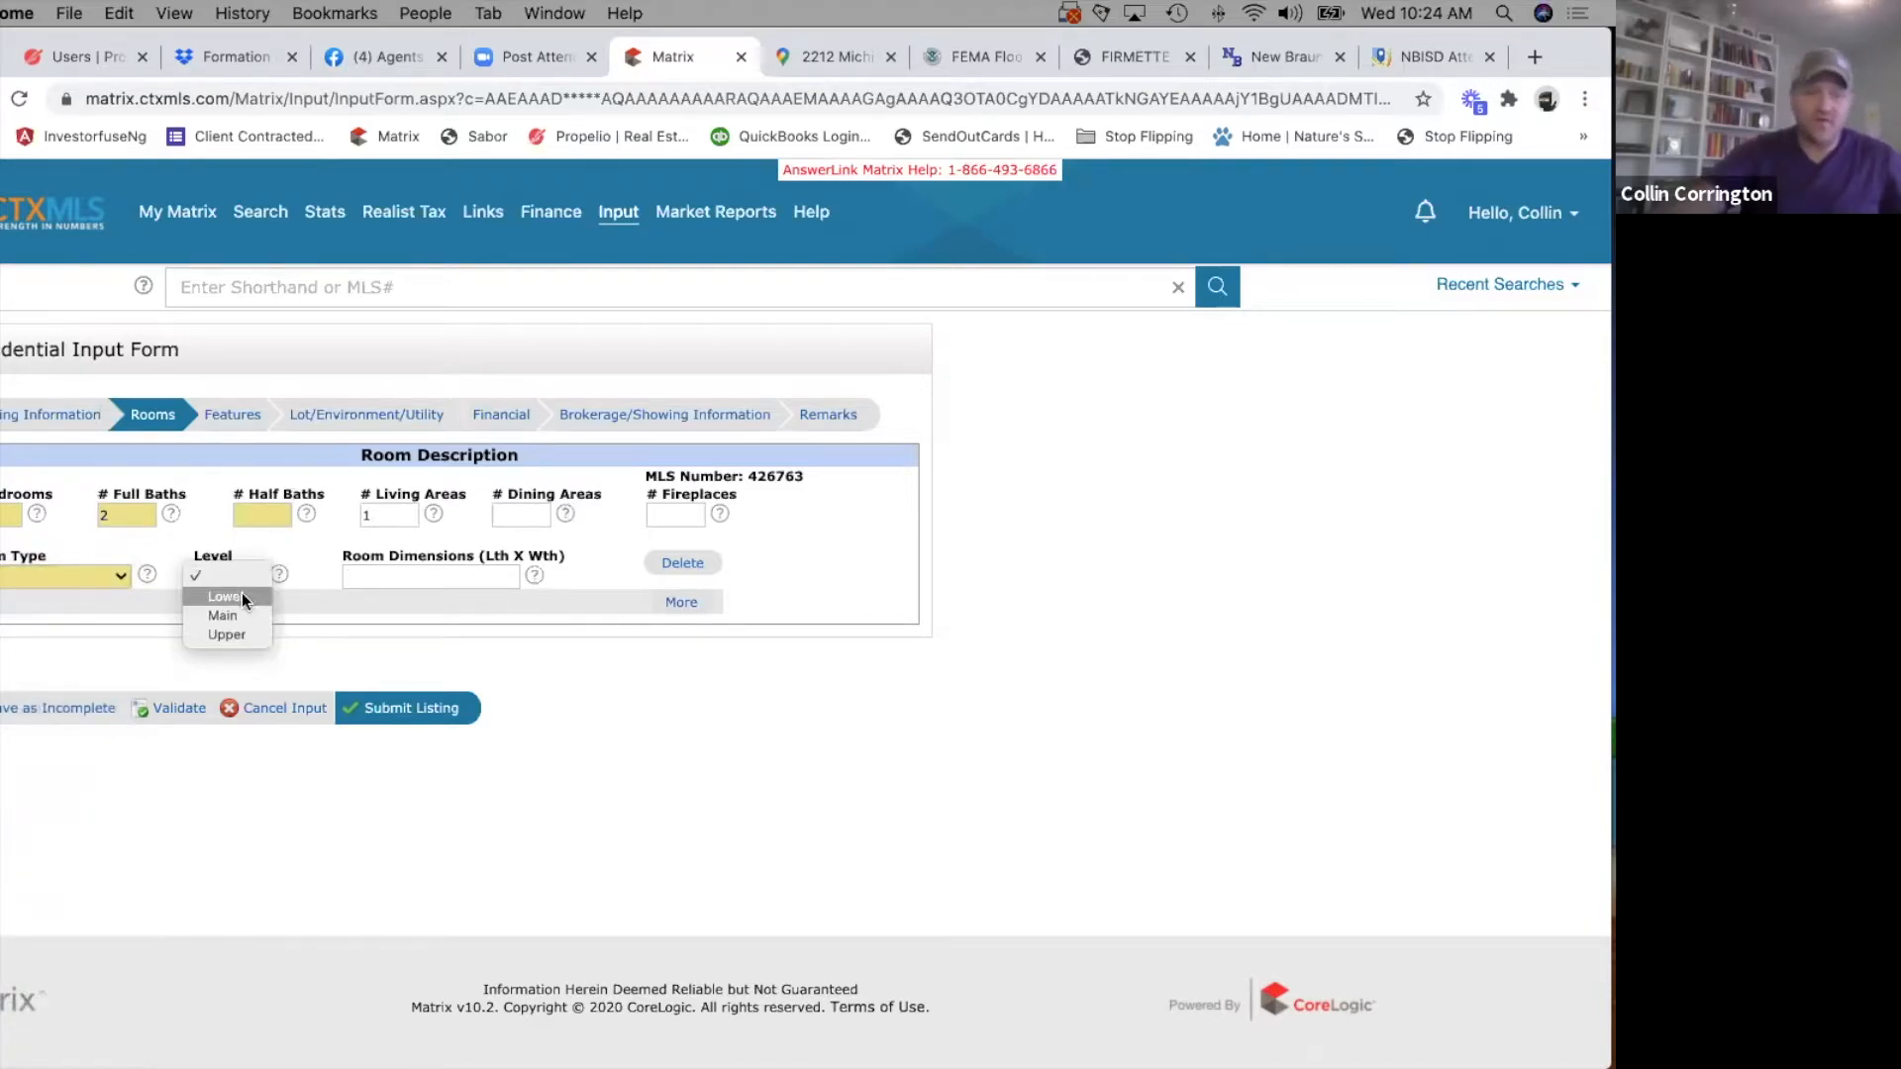
pyautogui.click(241, 592)
pyautogui.click(75, 573)
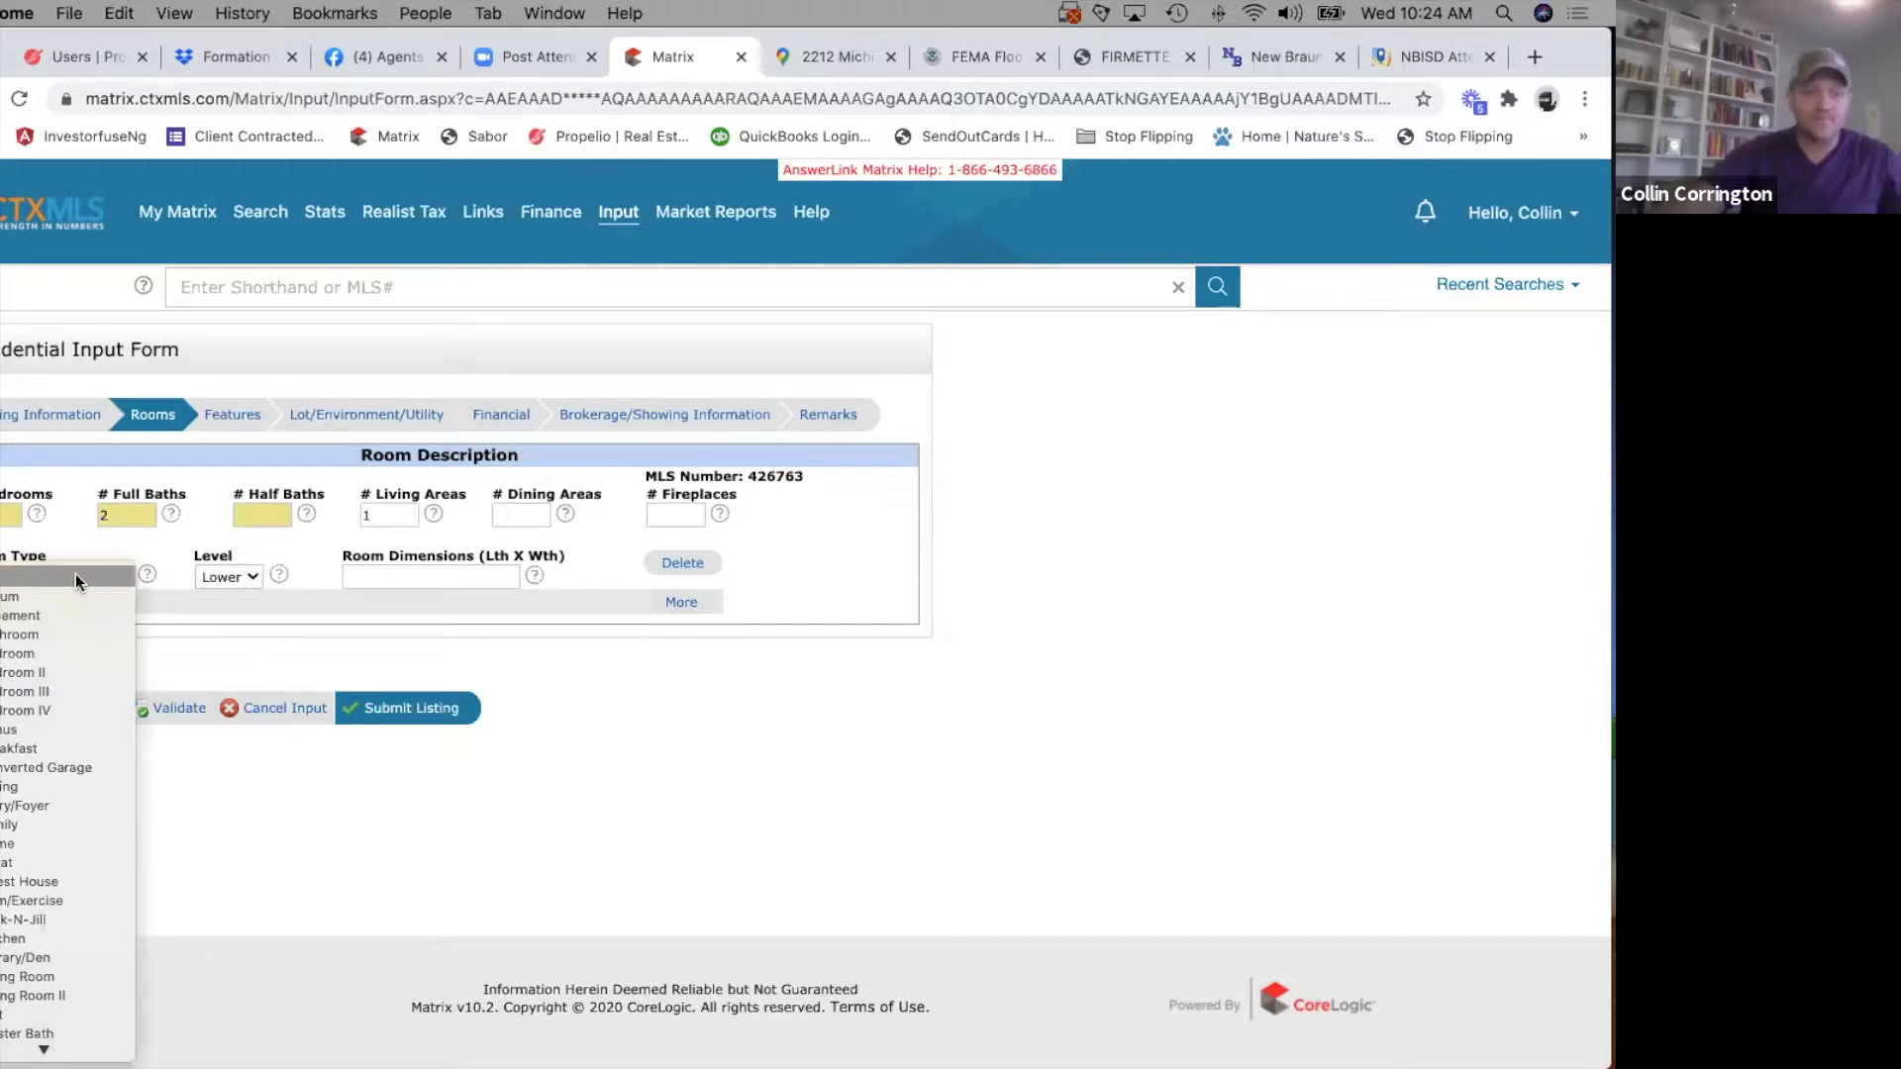
pyautogui.scroll(-5, 51, 693)
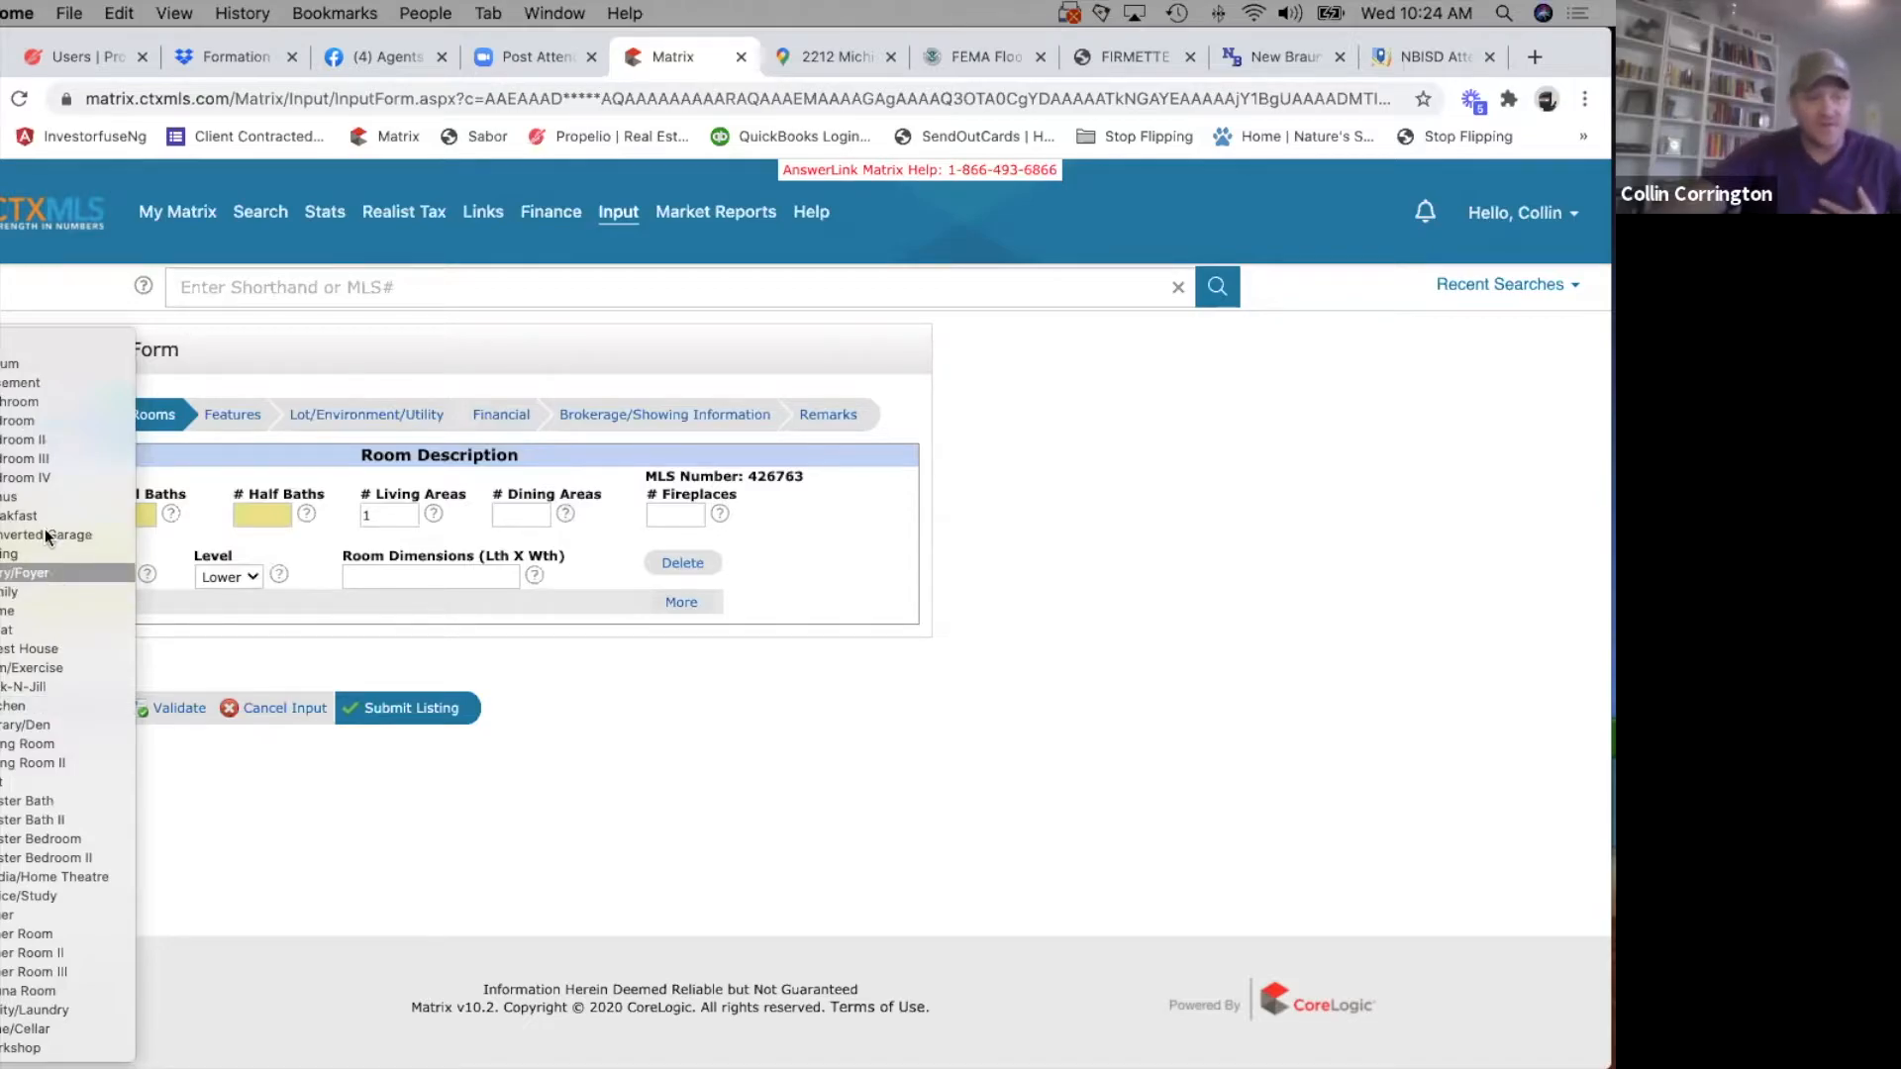
pyautogui.click(44, 840)
pyautogui.click(414, 578)
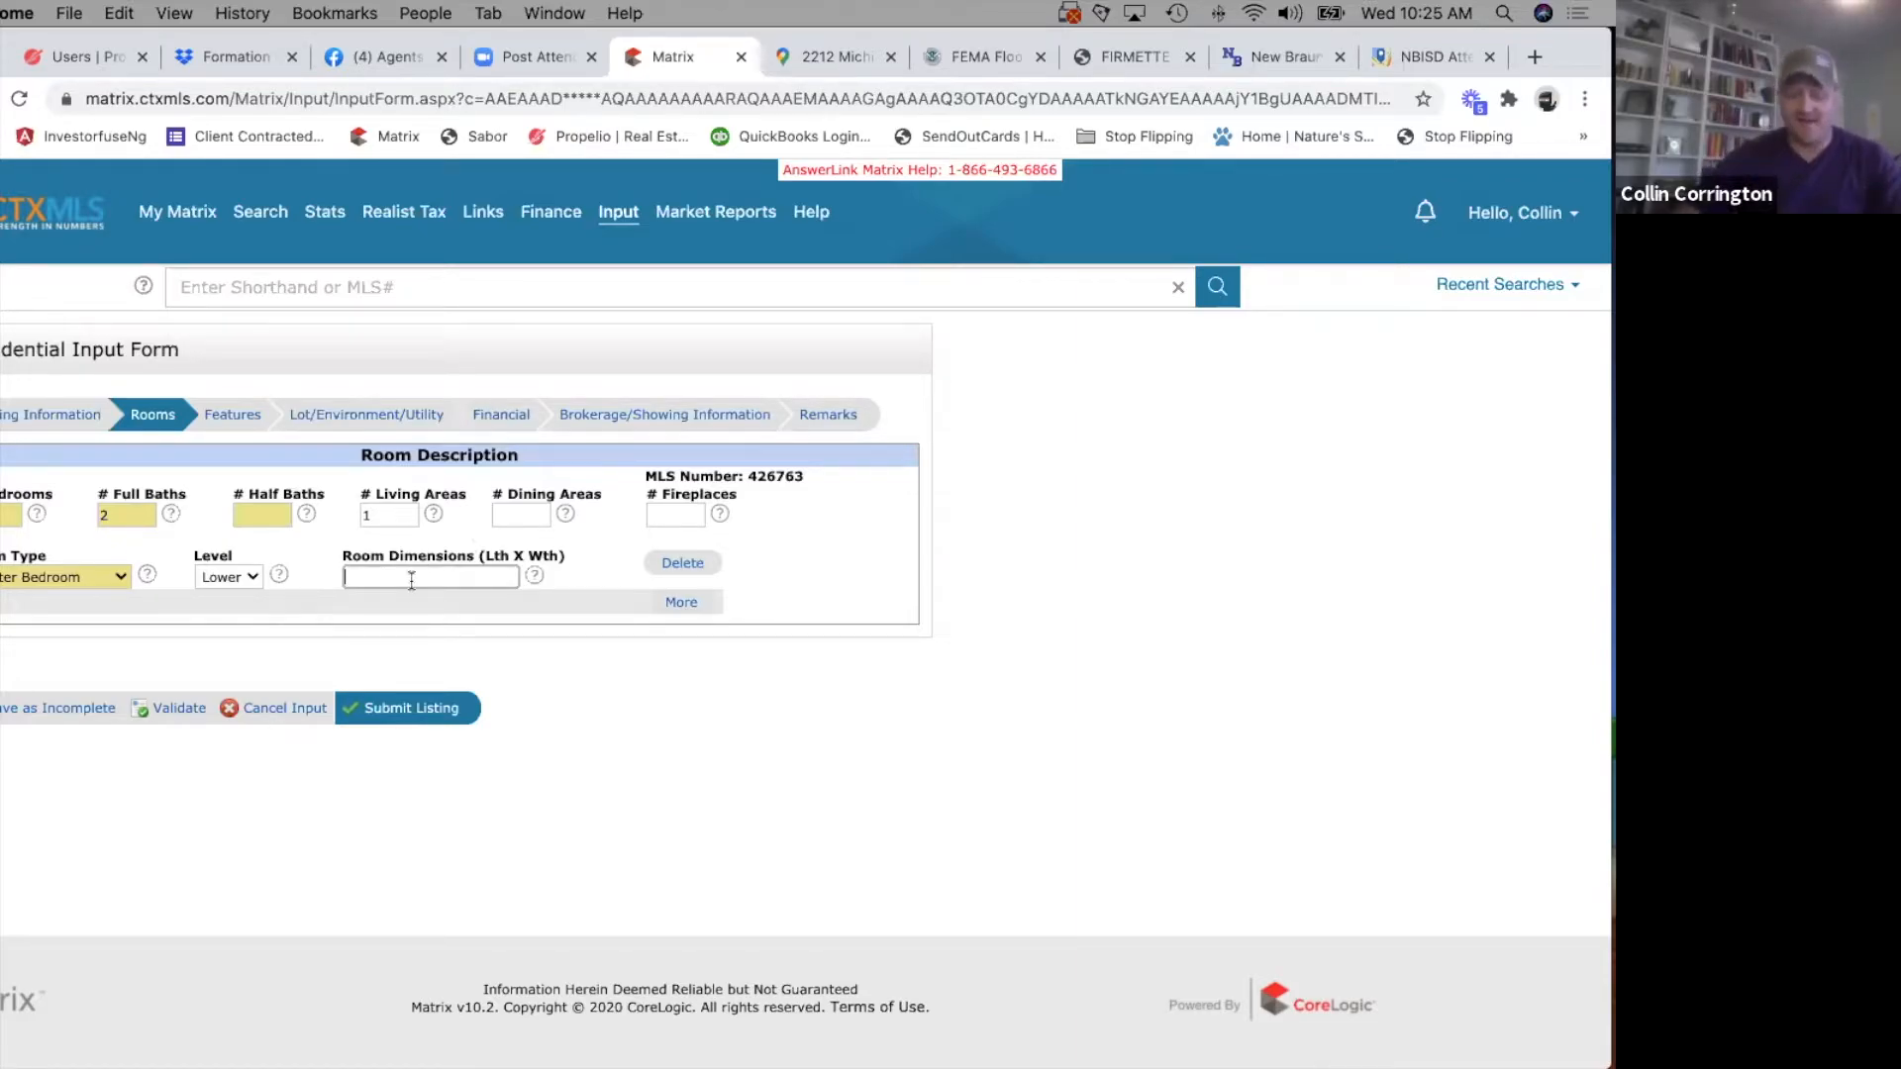
pyautogui.write('17')
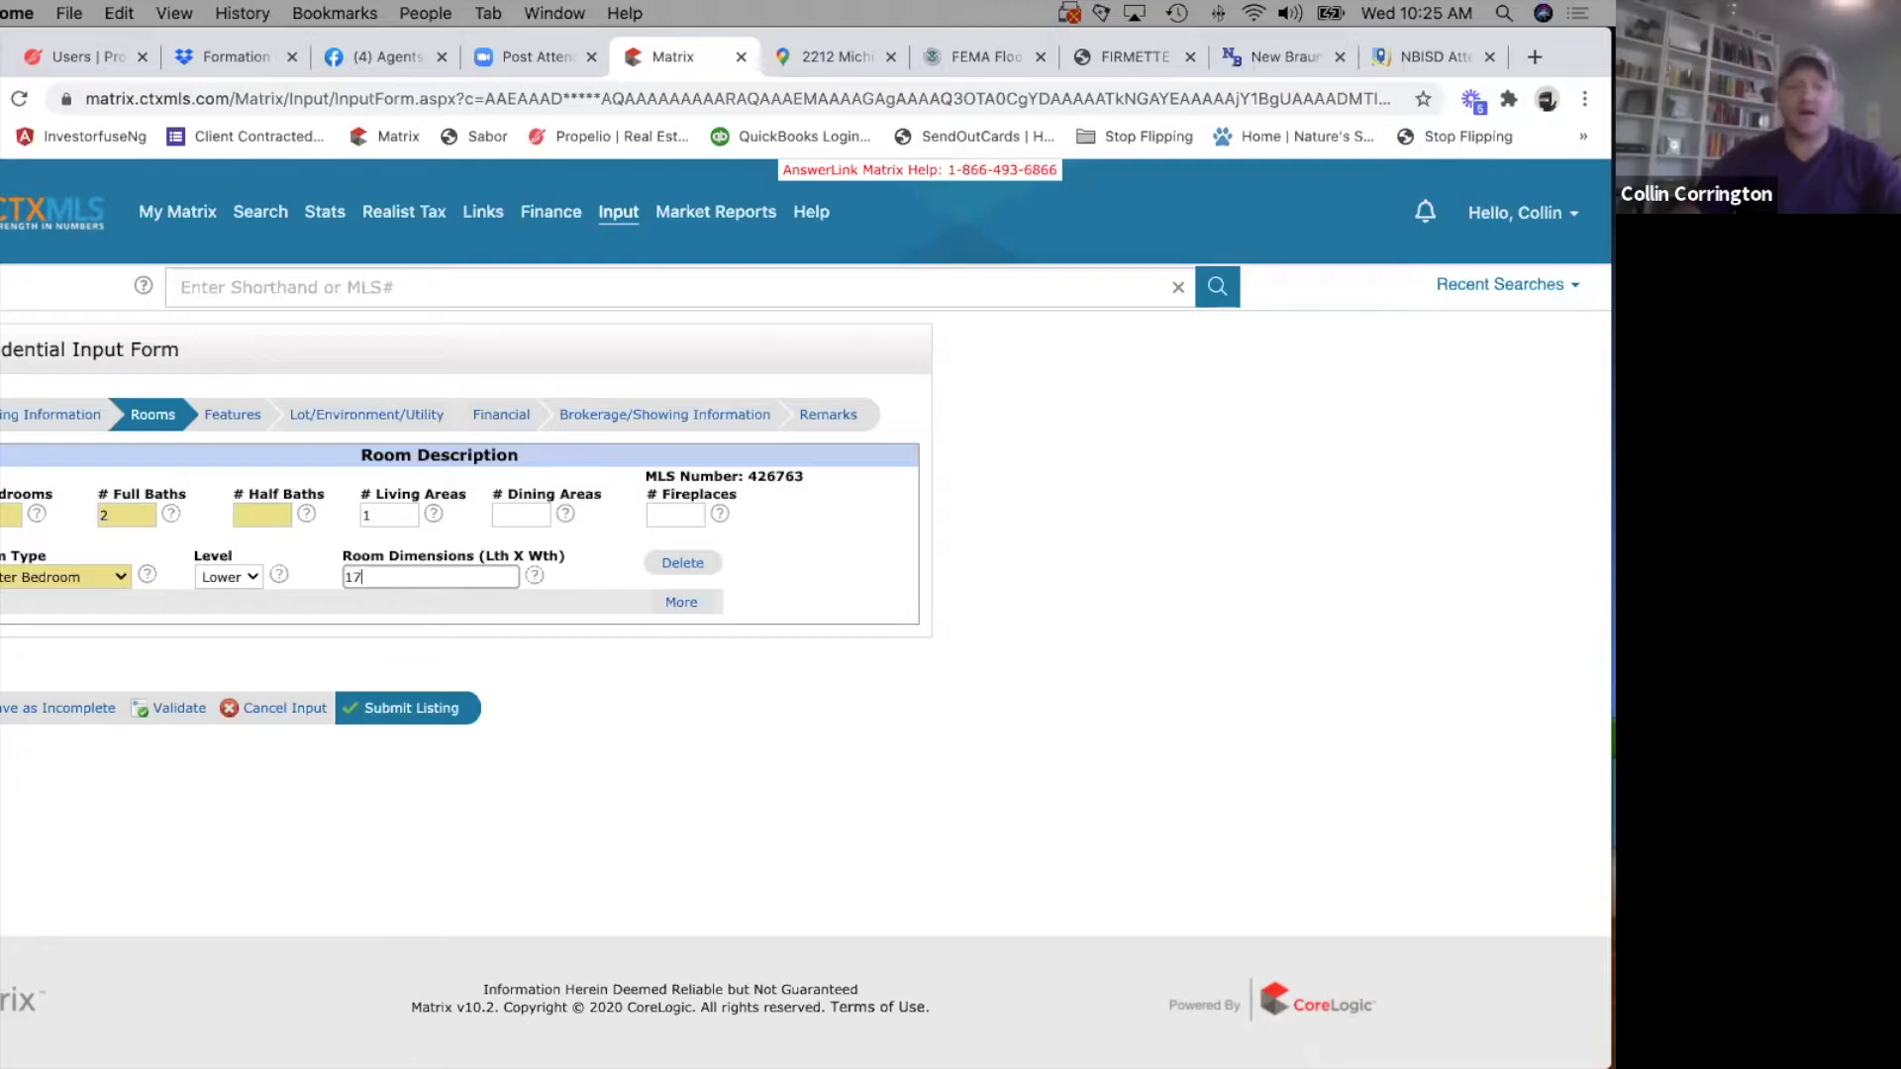
pyautogui.write('x11')
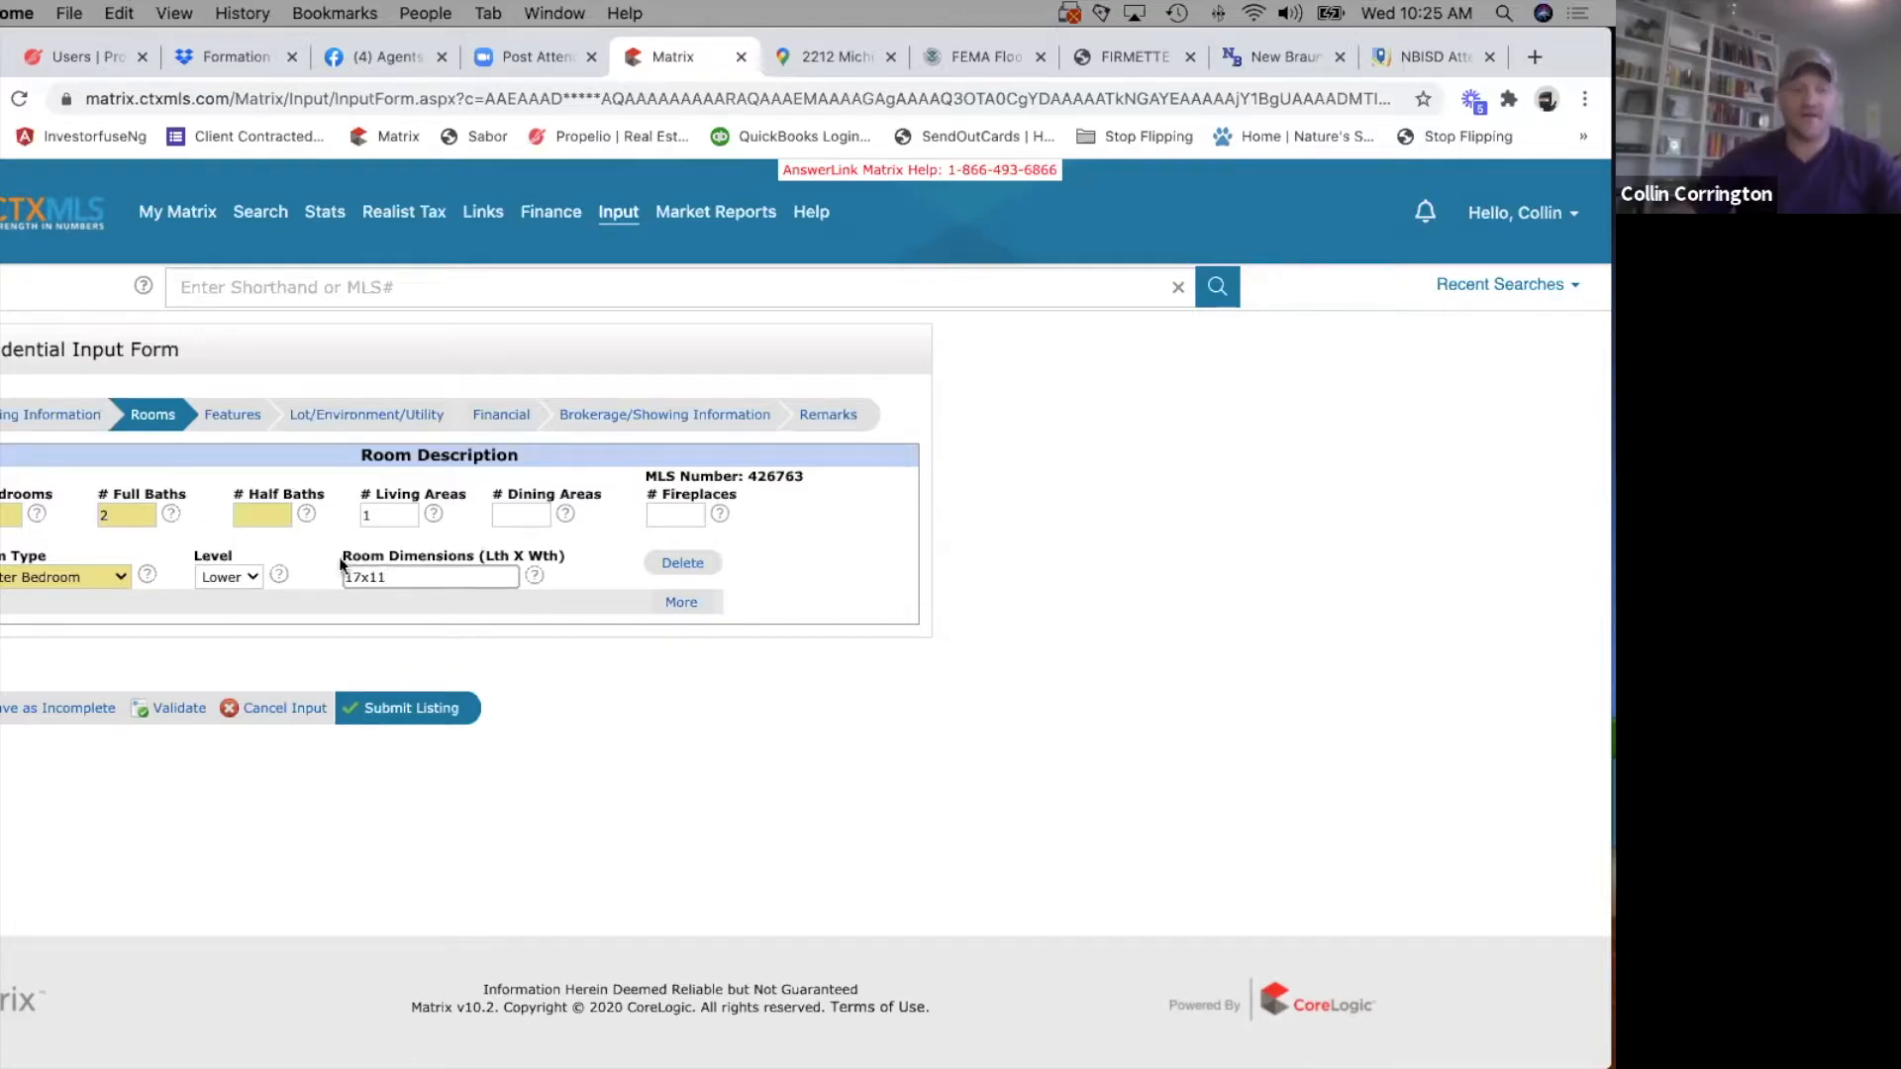
# Add a second room row for Bedroom on the Lower level with dimensions 13x10.
pyautogui.click(681, 602)
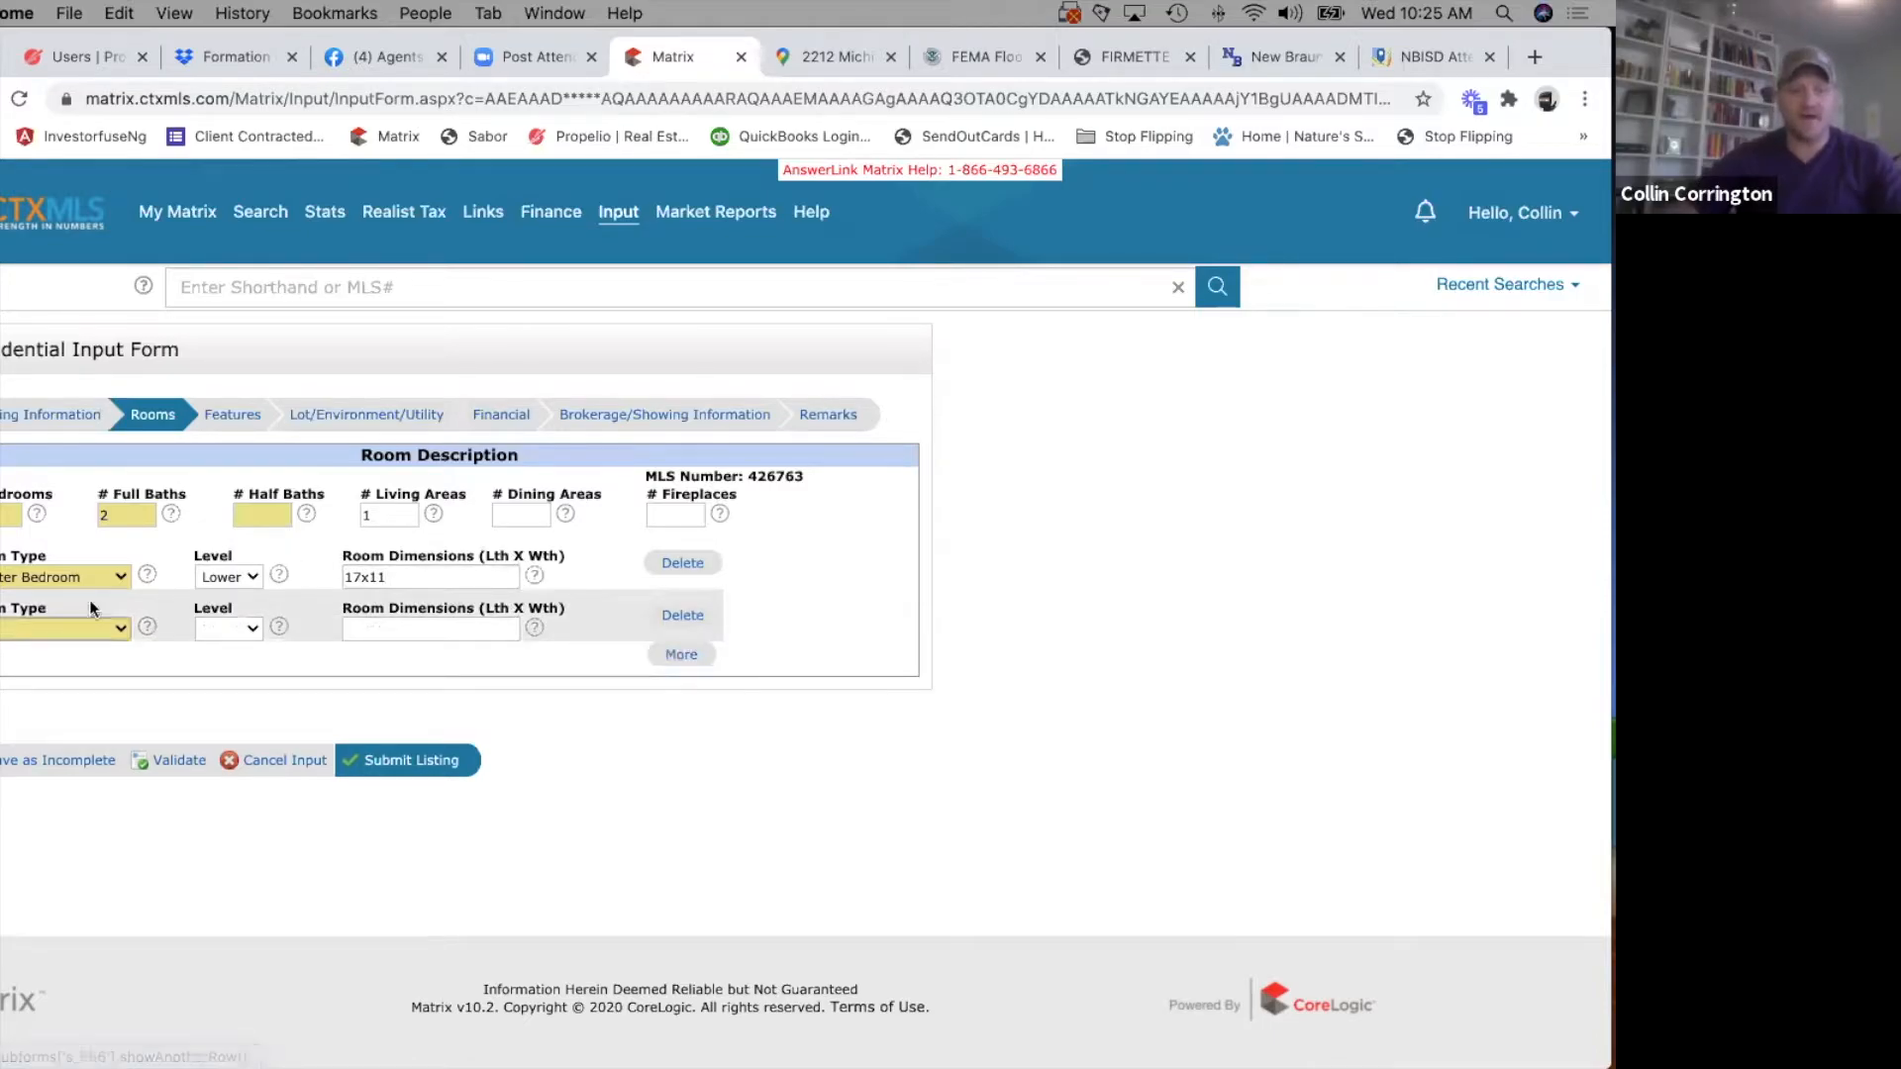
pyautogui.click(19, 627)
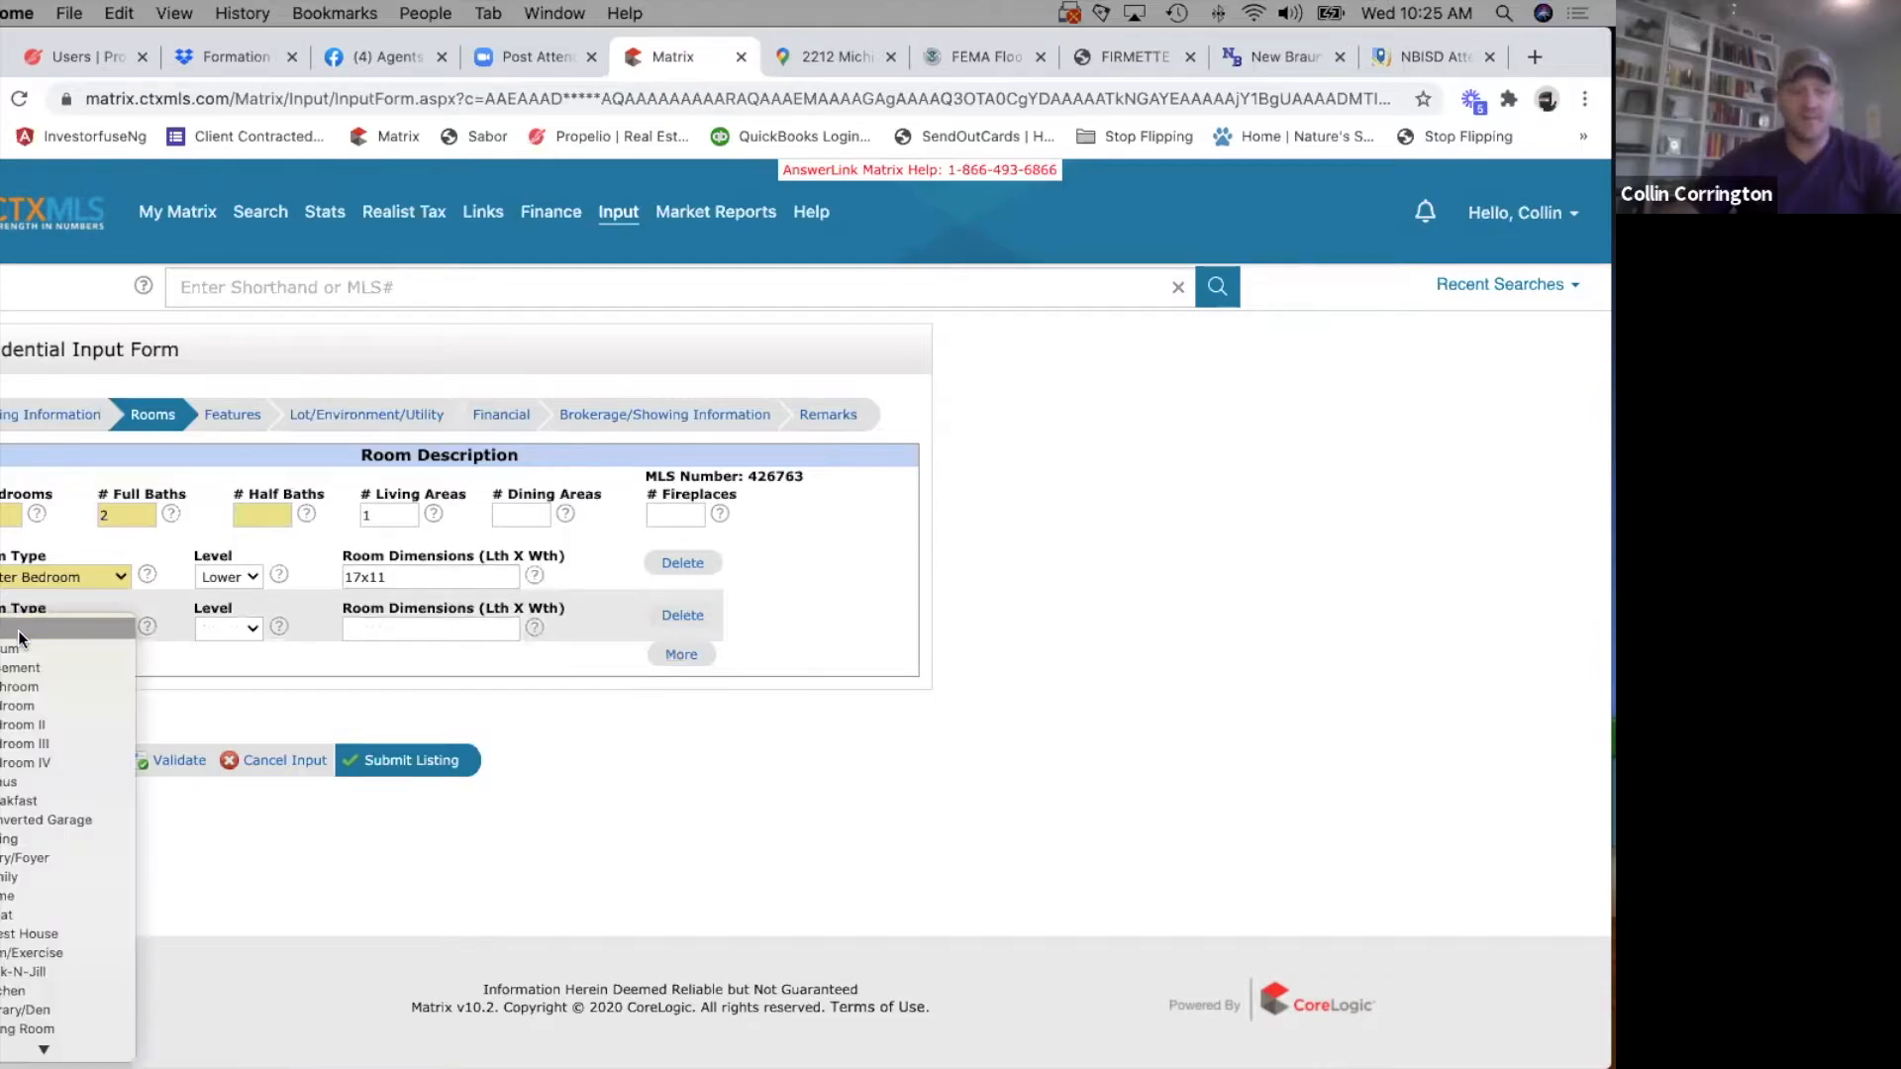
pyautogui.click(20, 707)
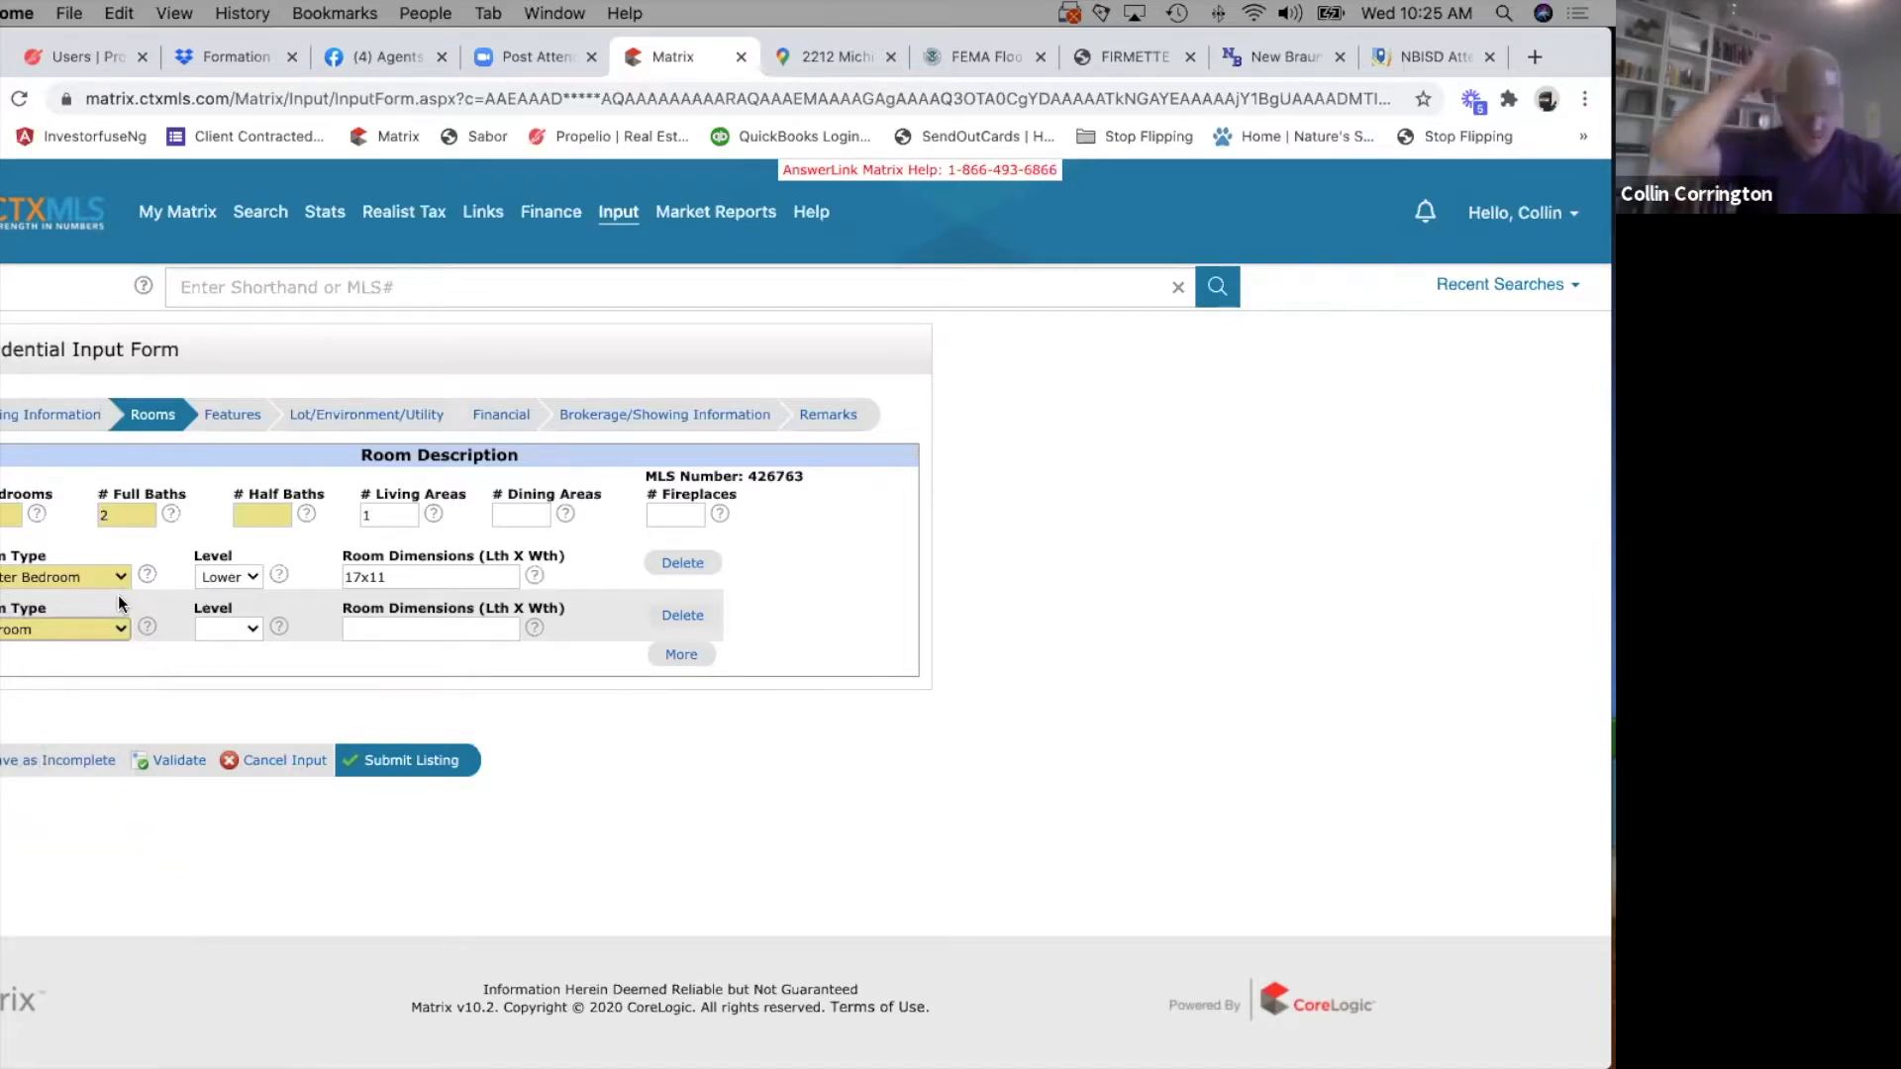
pyautogui.press('Tab')
pyautogui.press('Tab')
pyautogui.write('13x10')
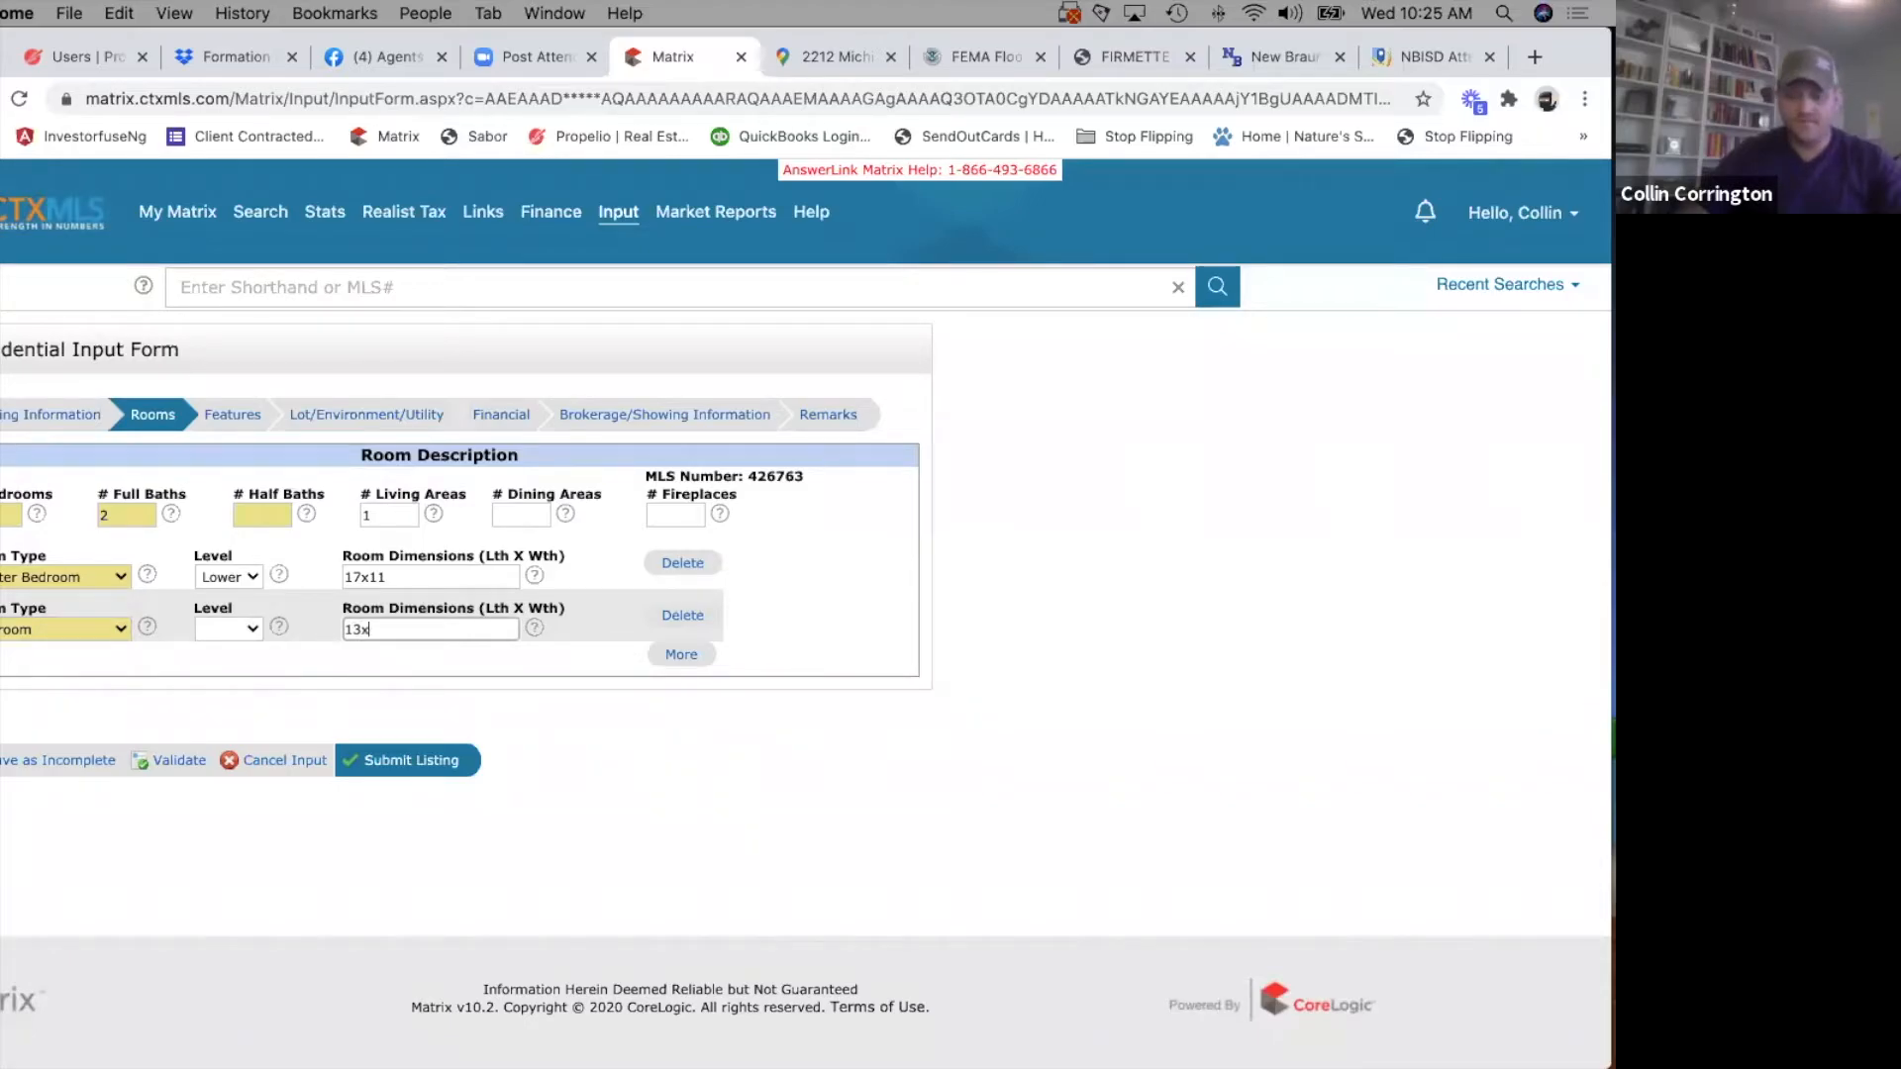
pyautogui.click(224, 630)
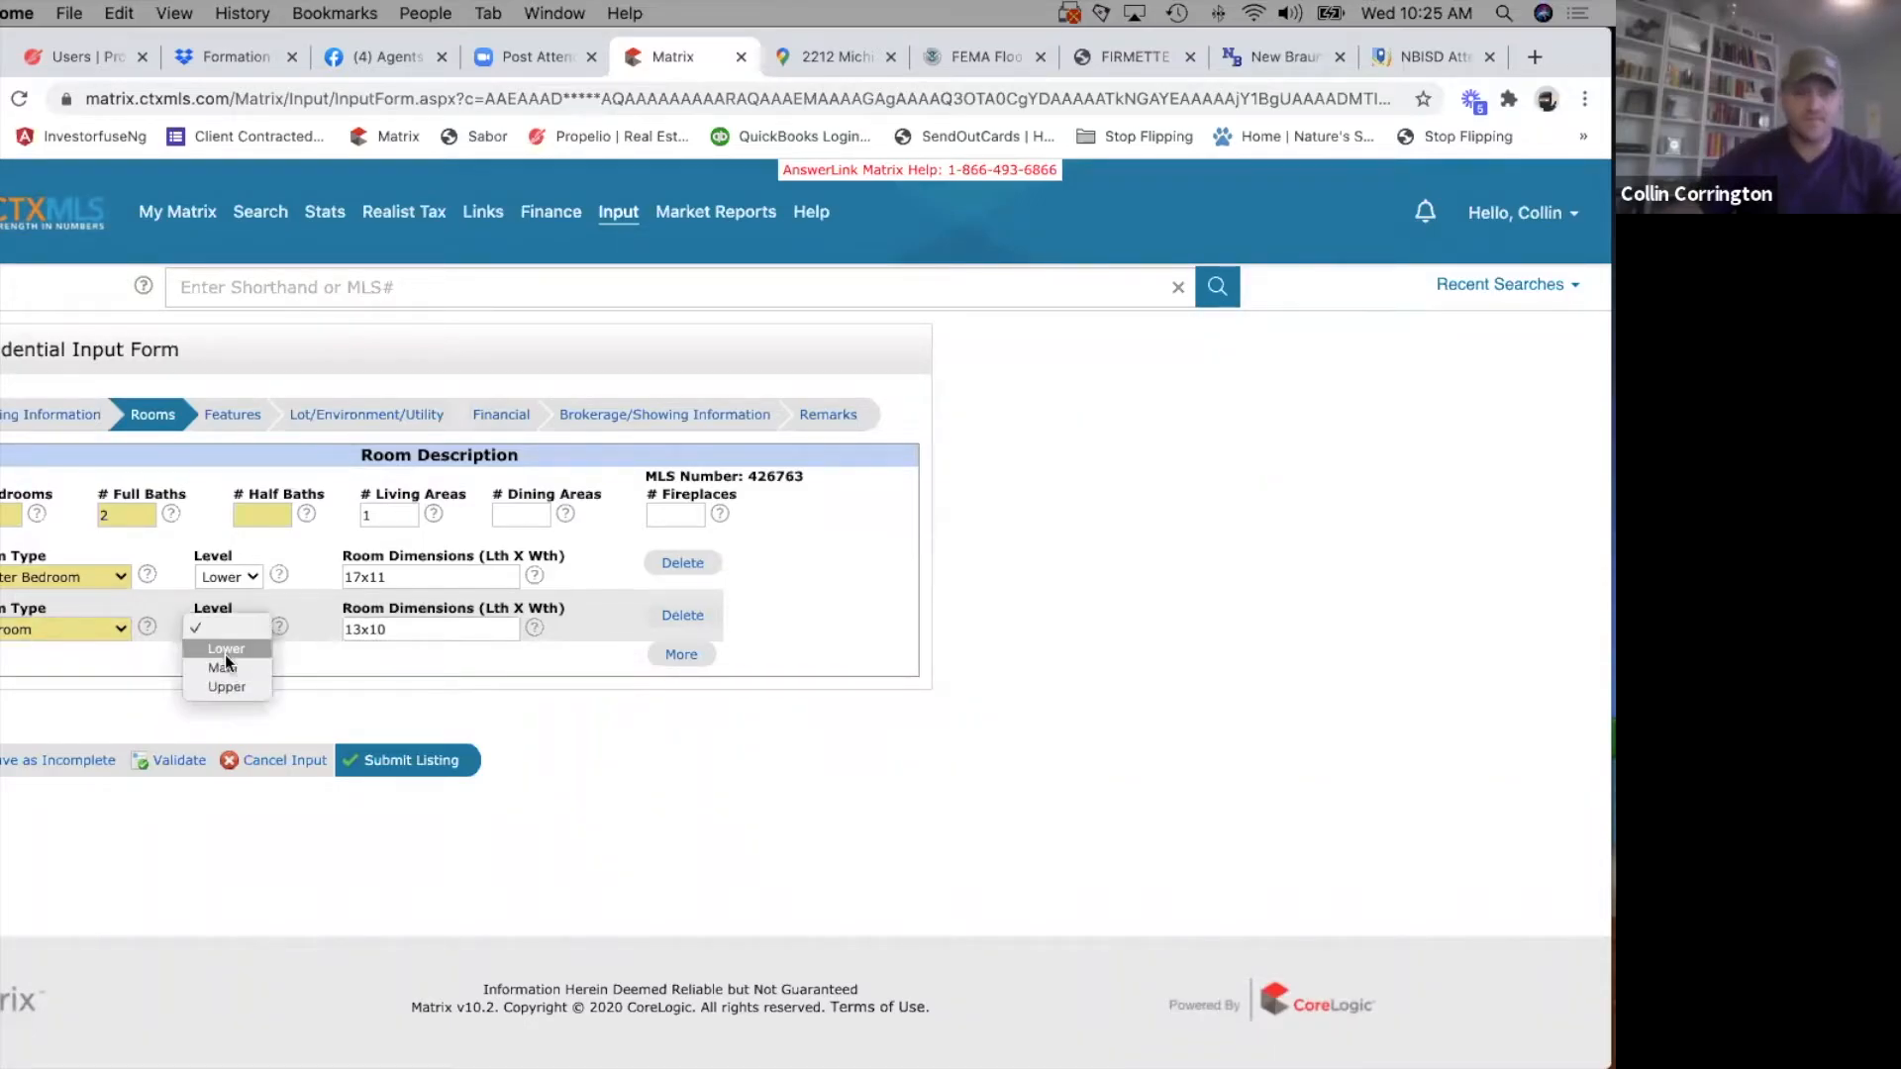
pyautogui.click(223, 649)
# Add a third room row for Bedroom II on the Lower level with dimensions 12x10.
pyautogui.click(681, 655)
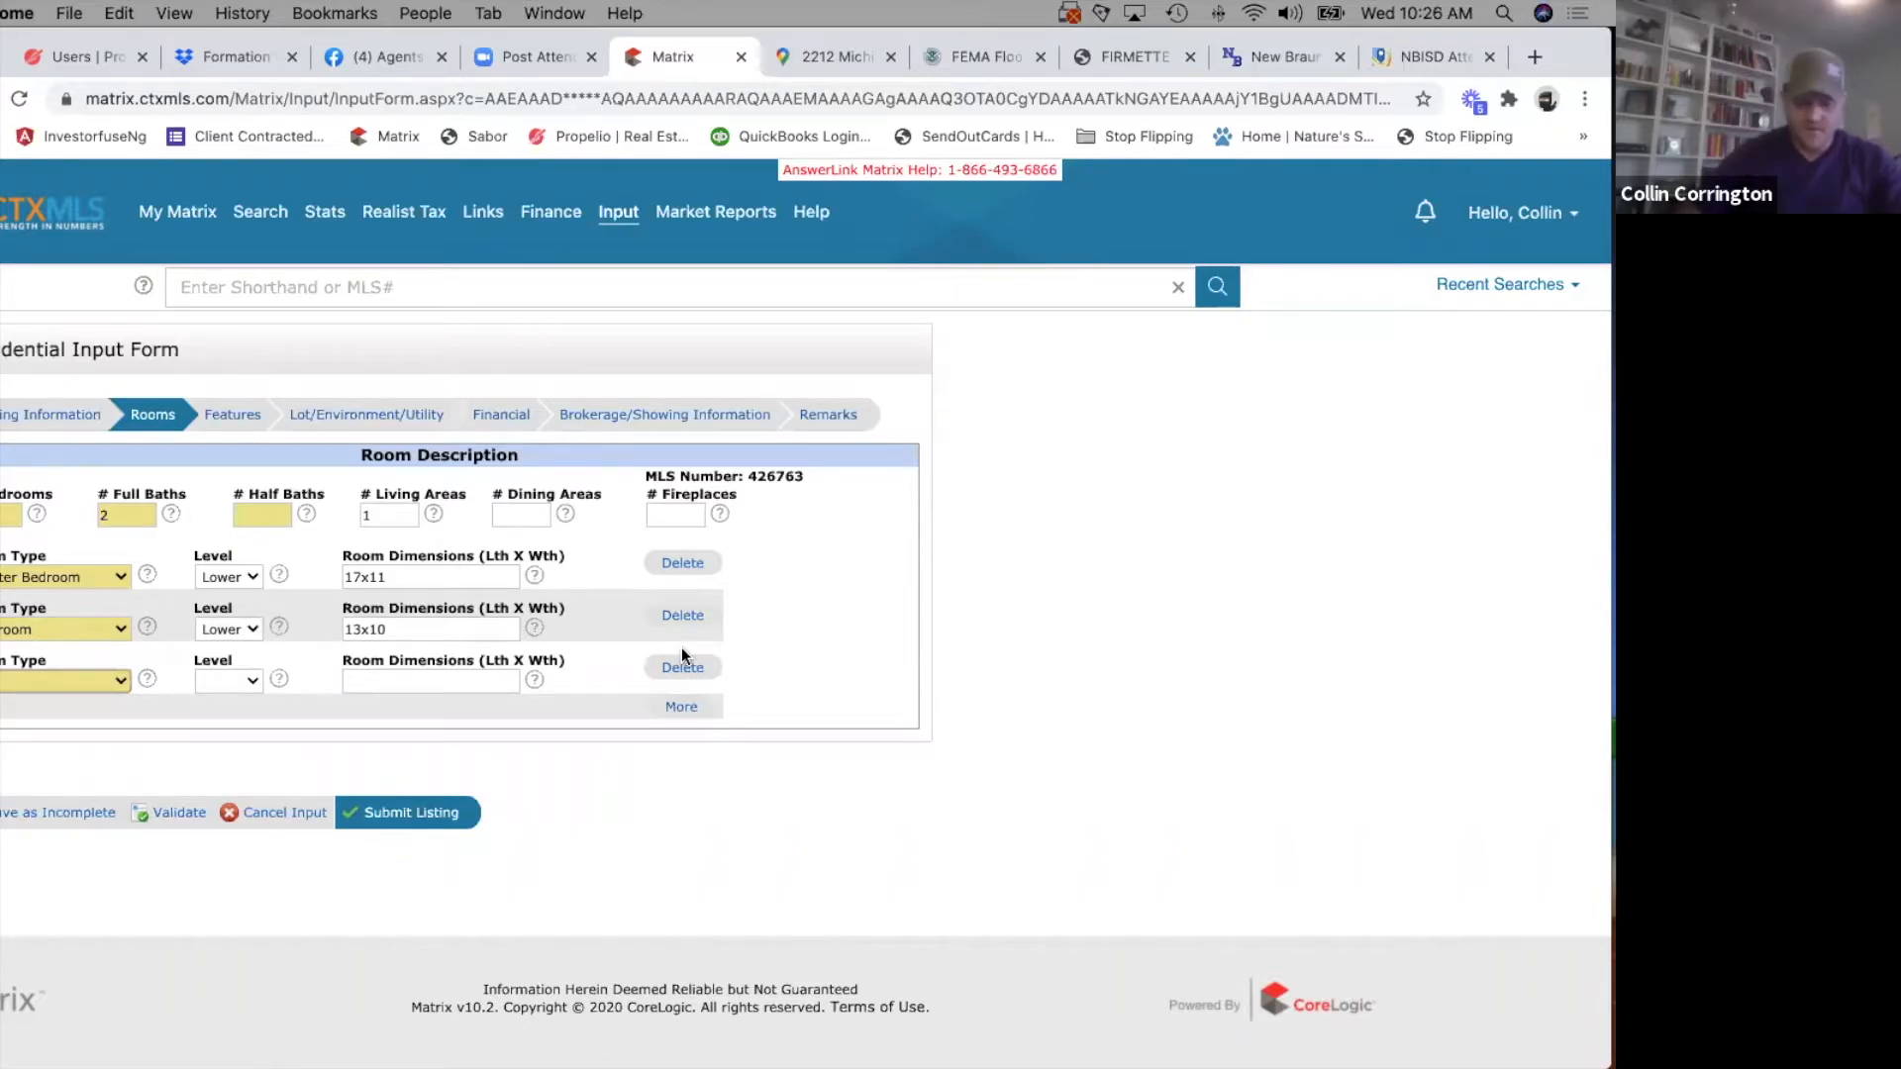
pyautogui.click(50, 680)
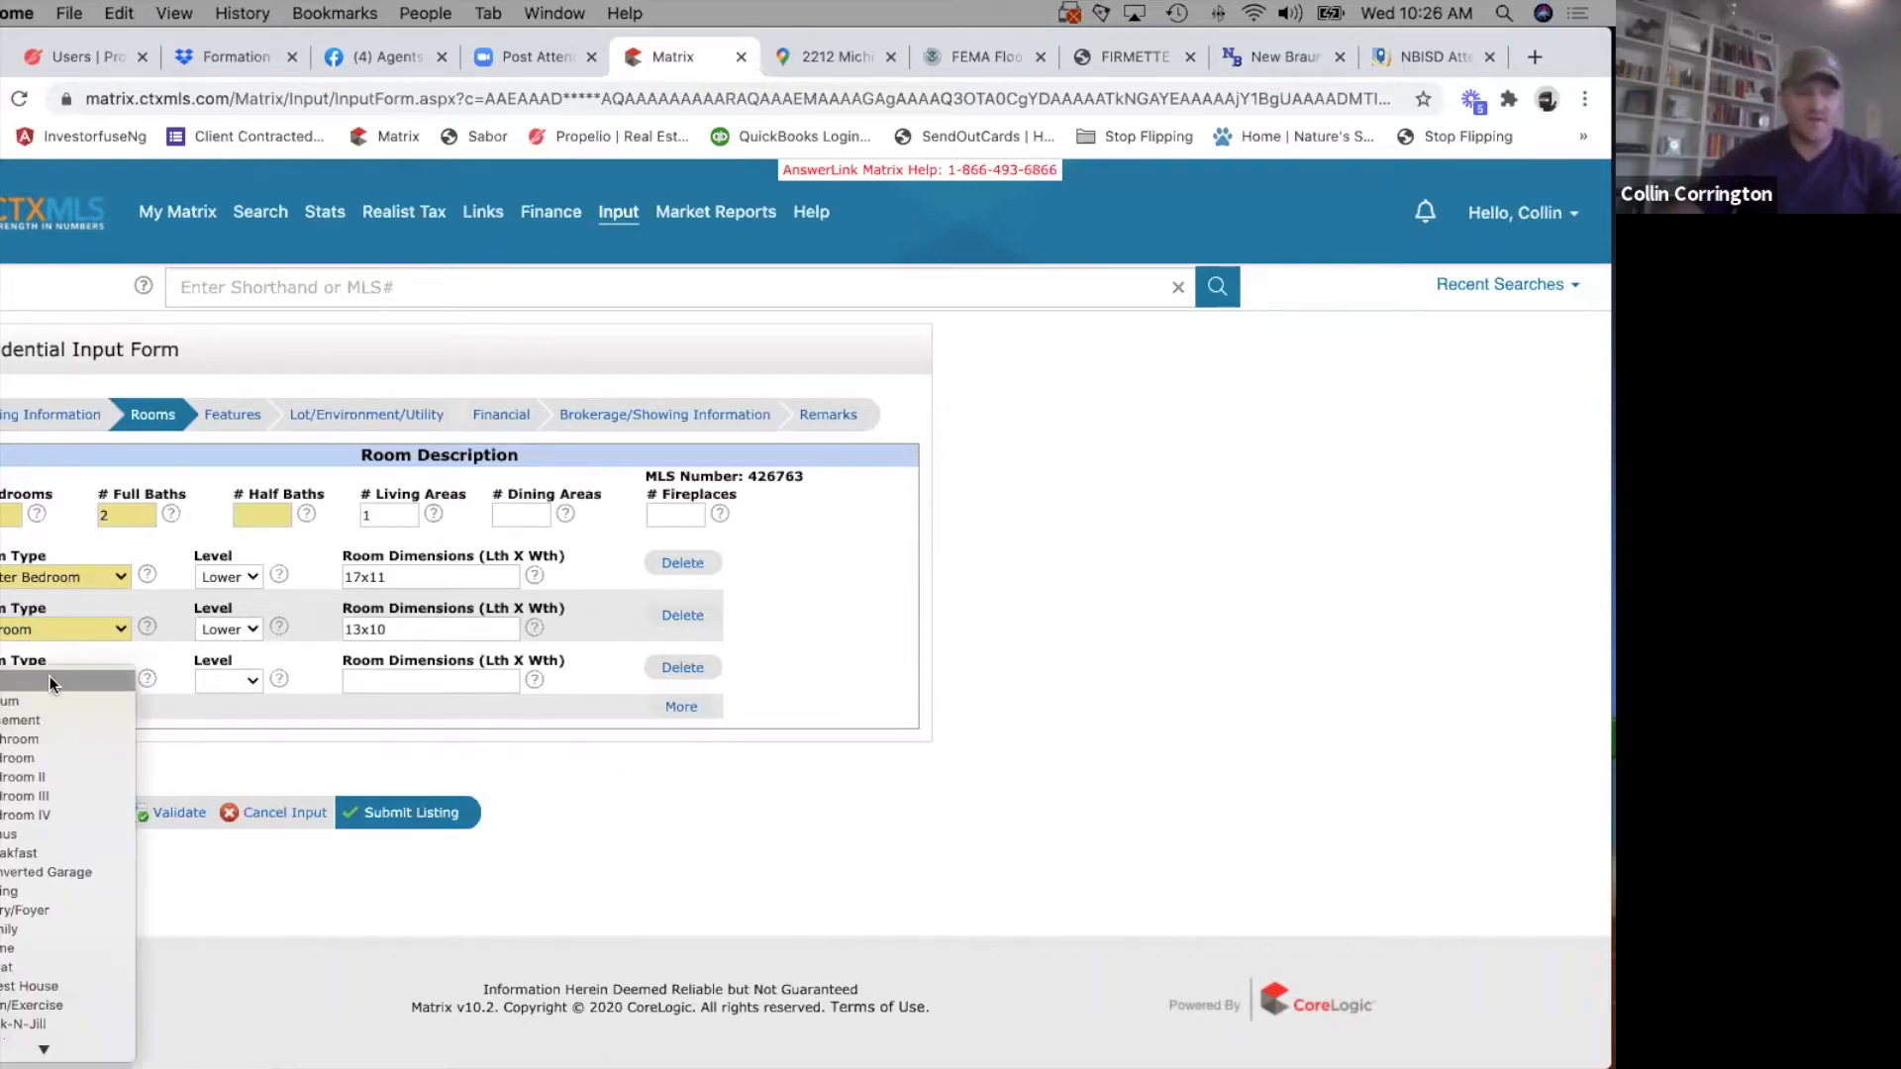
pyautogui.click(38, 776)
pyautogui.click(230, 680)
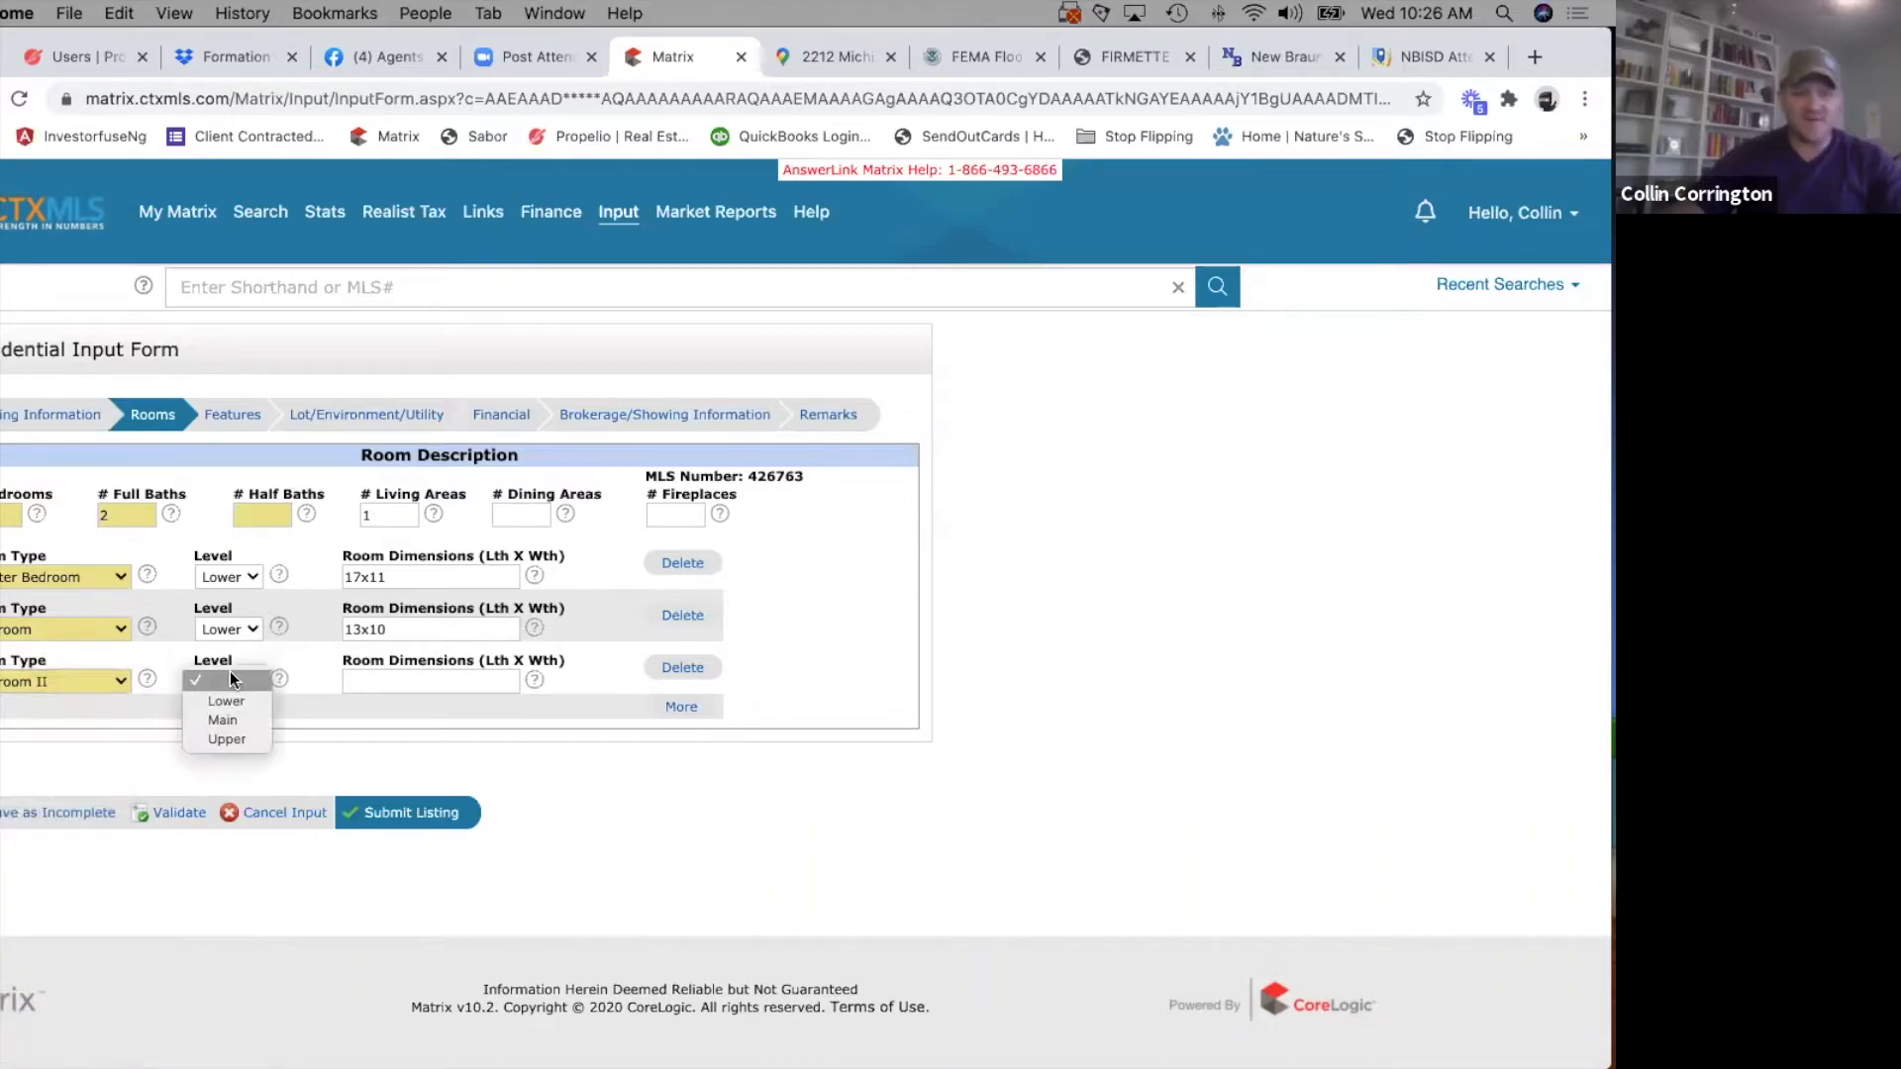
pyautogui.click(225, 700)
pyautogui.click(423, 681)
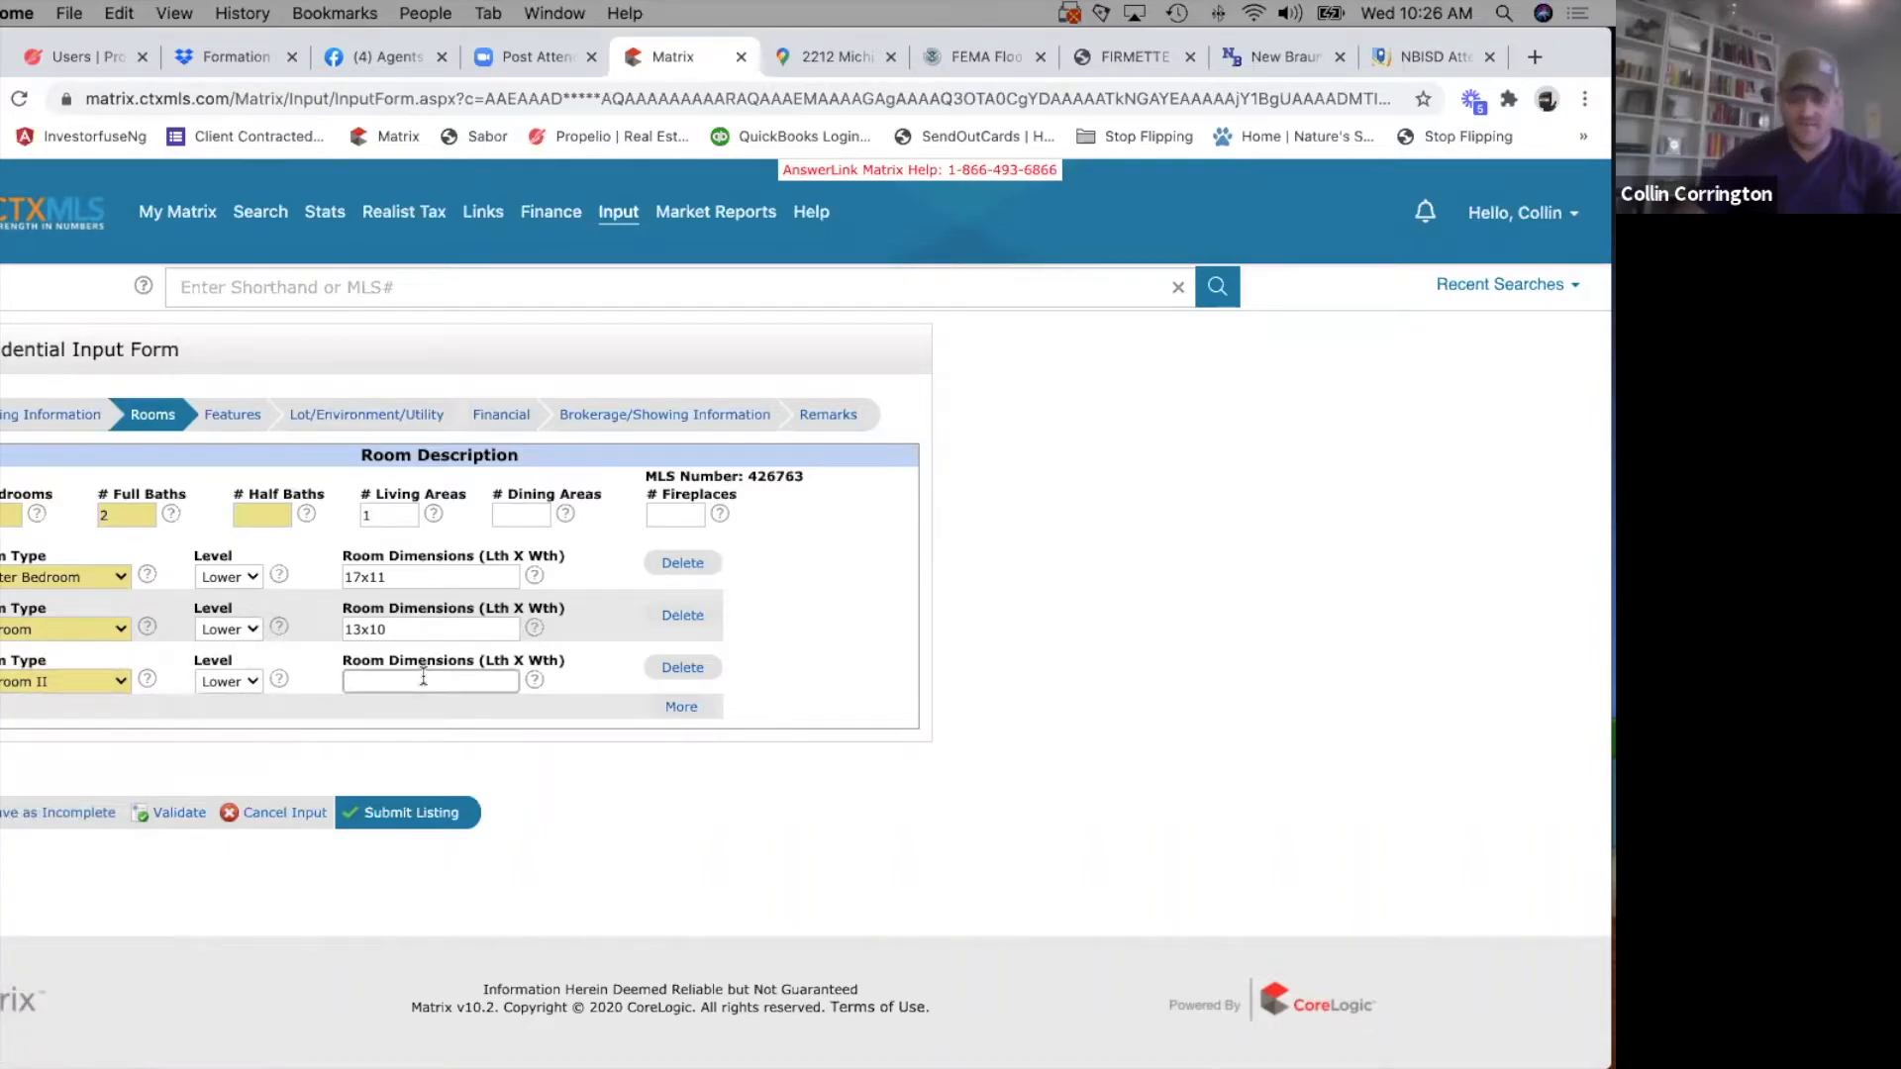
pyautogui.write('12')
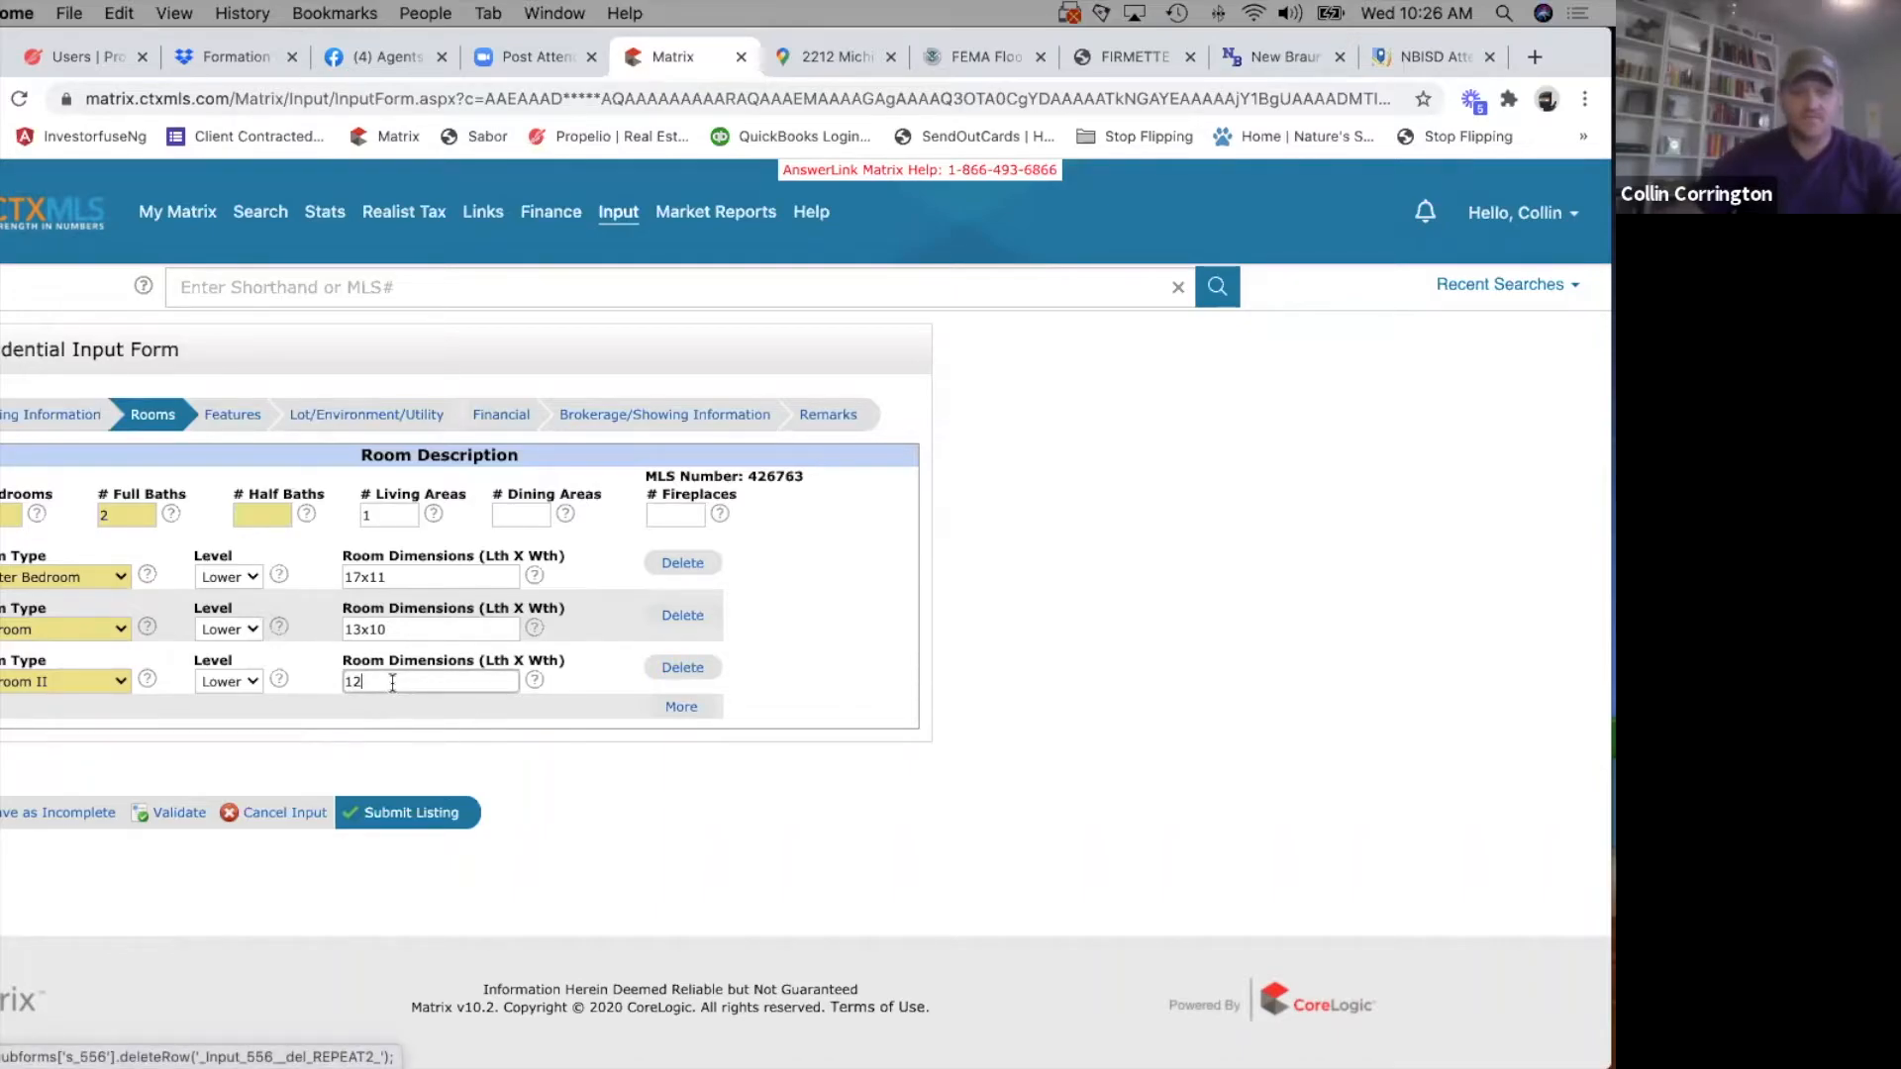
pyautogui.write('x10')
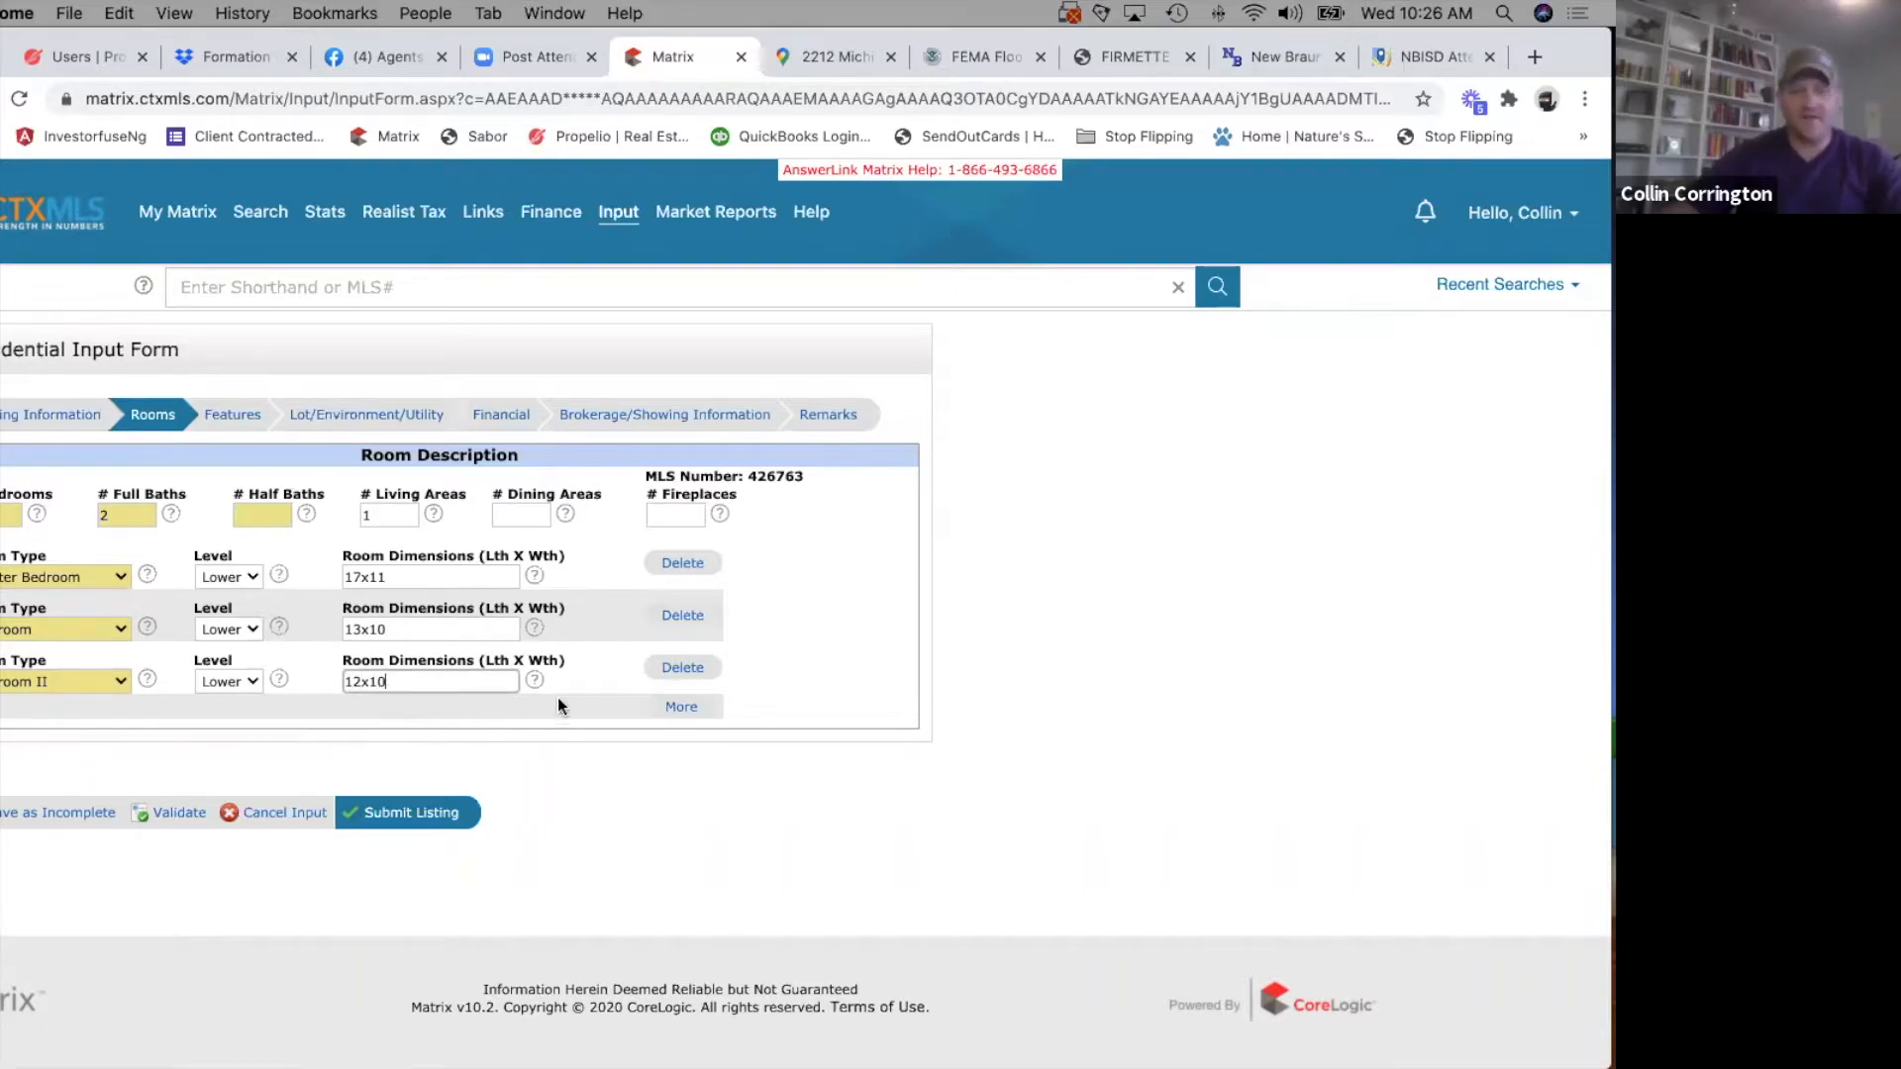
# Add a fourth room row for Master Bath on the Lower level with dimensions 8x5.
pyautogui.click(681, 706)
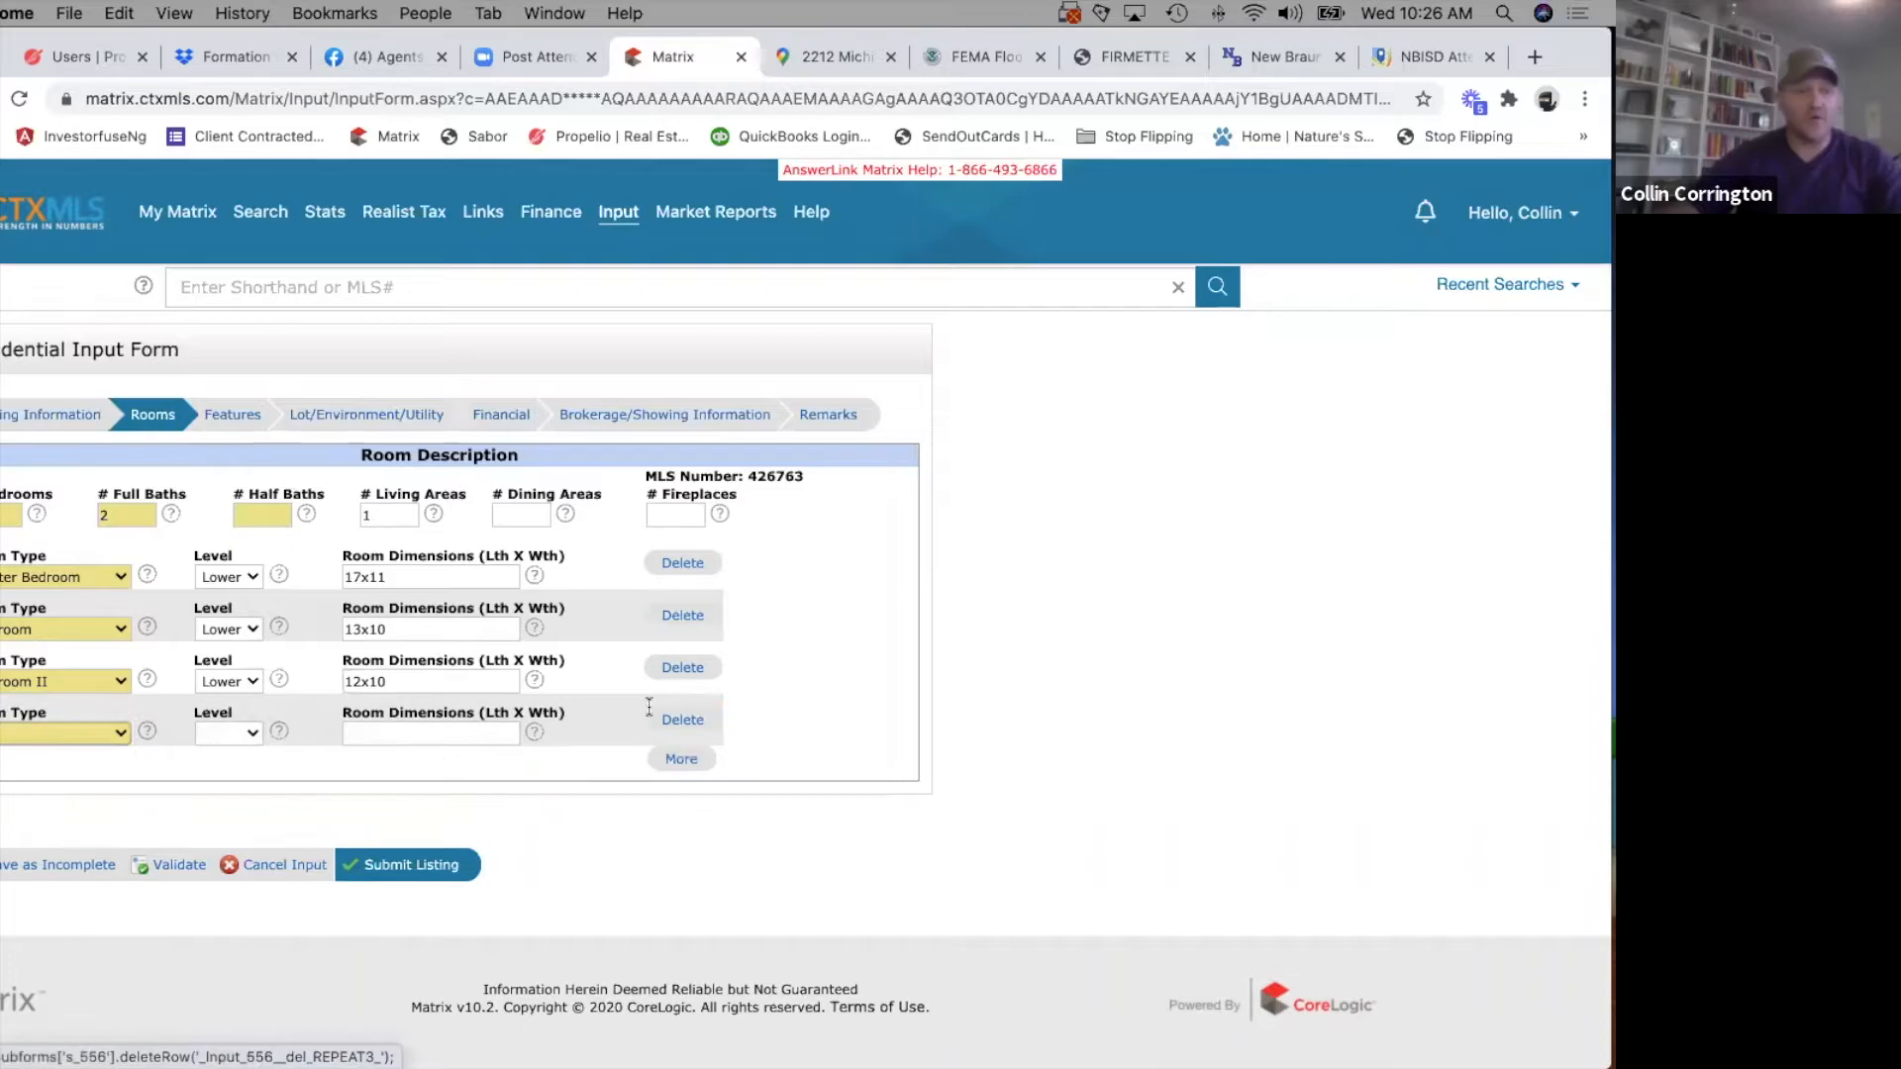
pyautogui.click(30, 729)
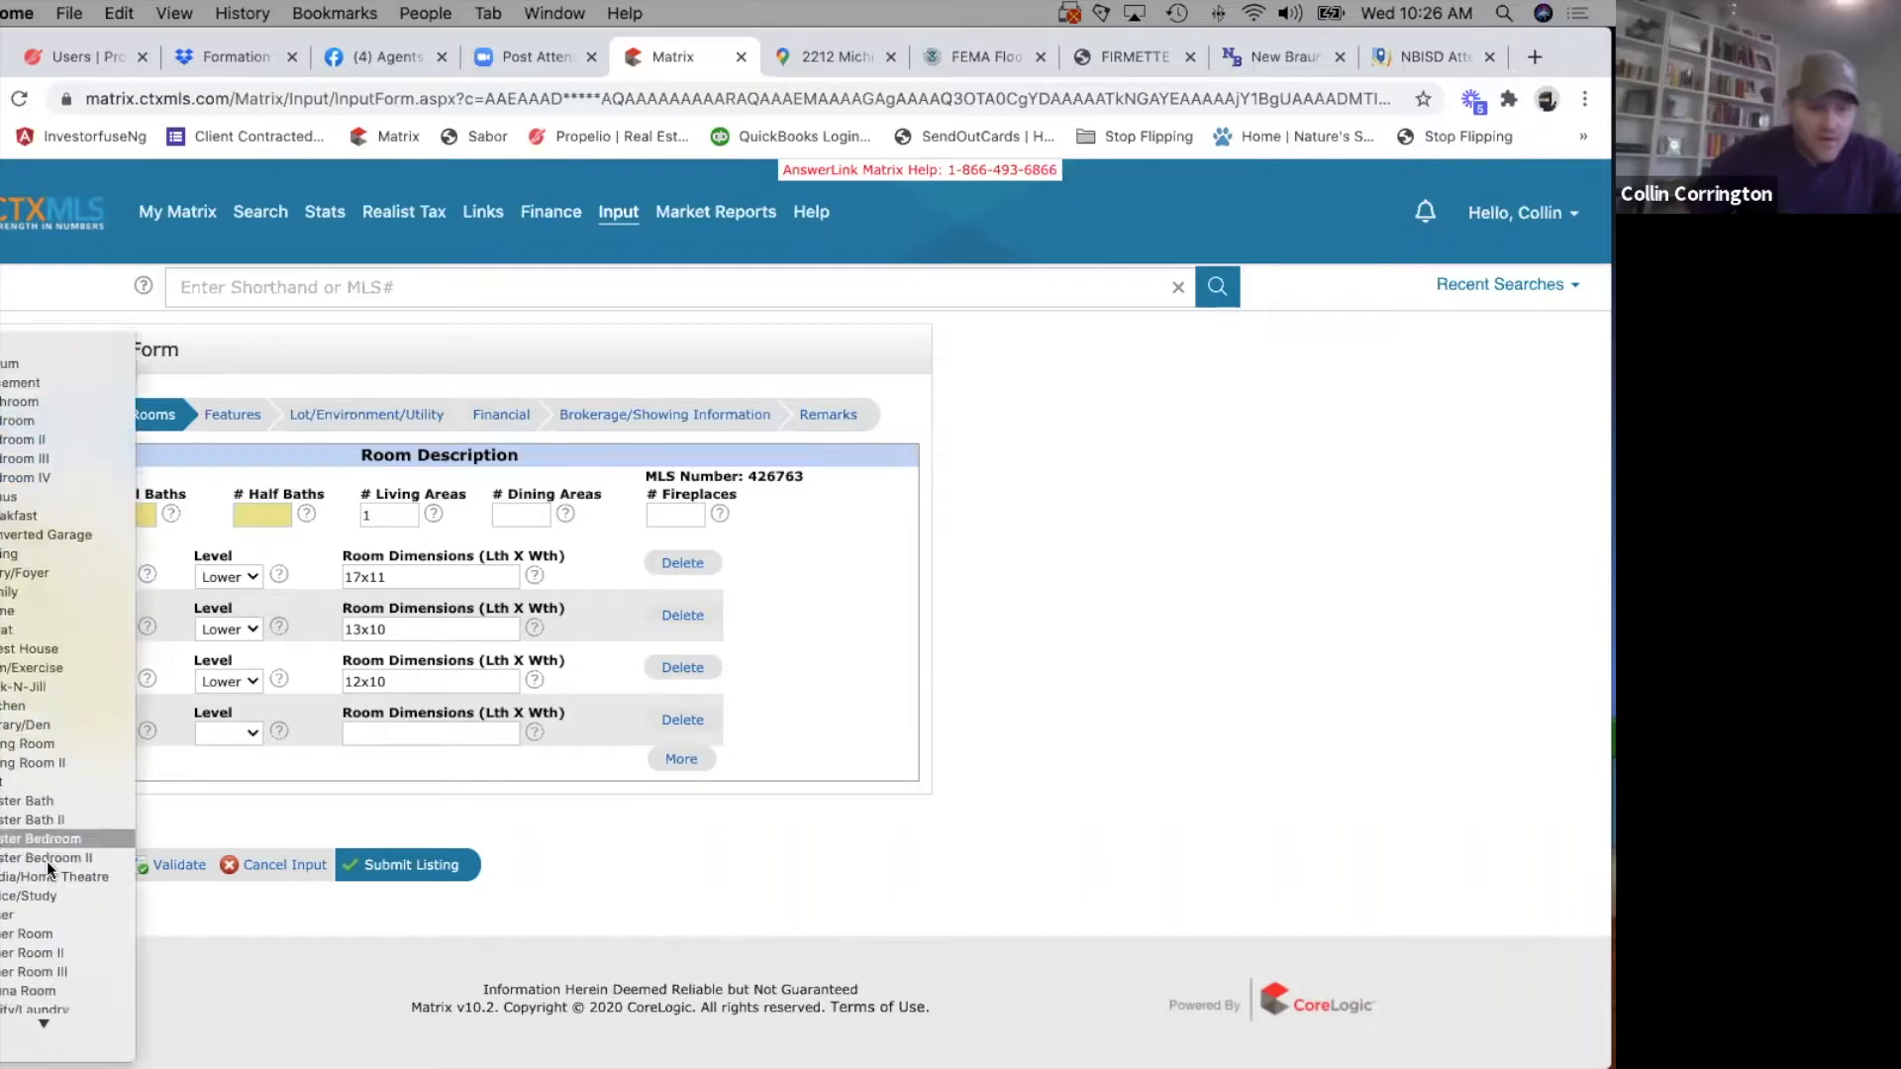
pyautogui.click(36, 809)
pyautogui.click(234, 731)
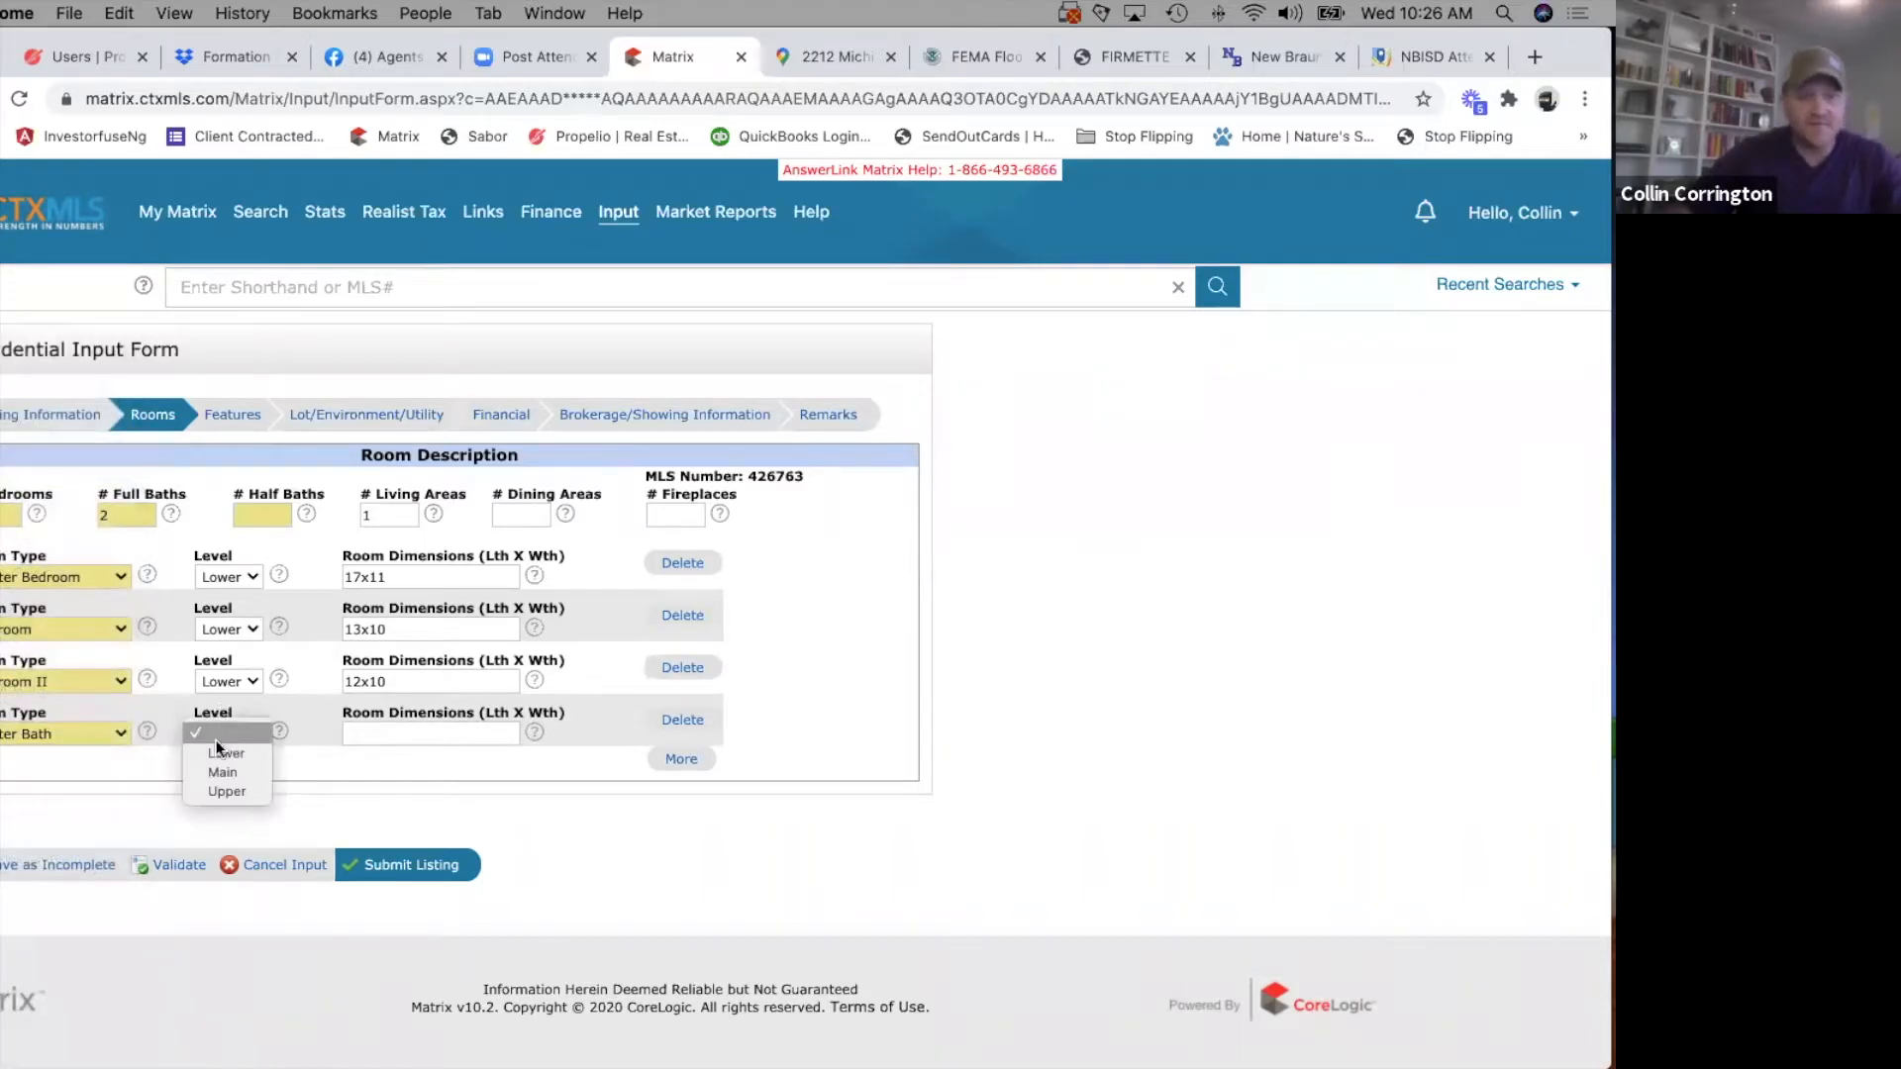
pyautogui.press('Return')
pyautogui.click(414, 735)
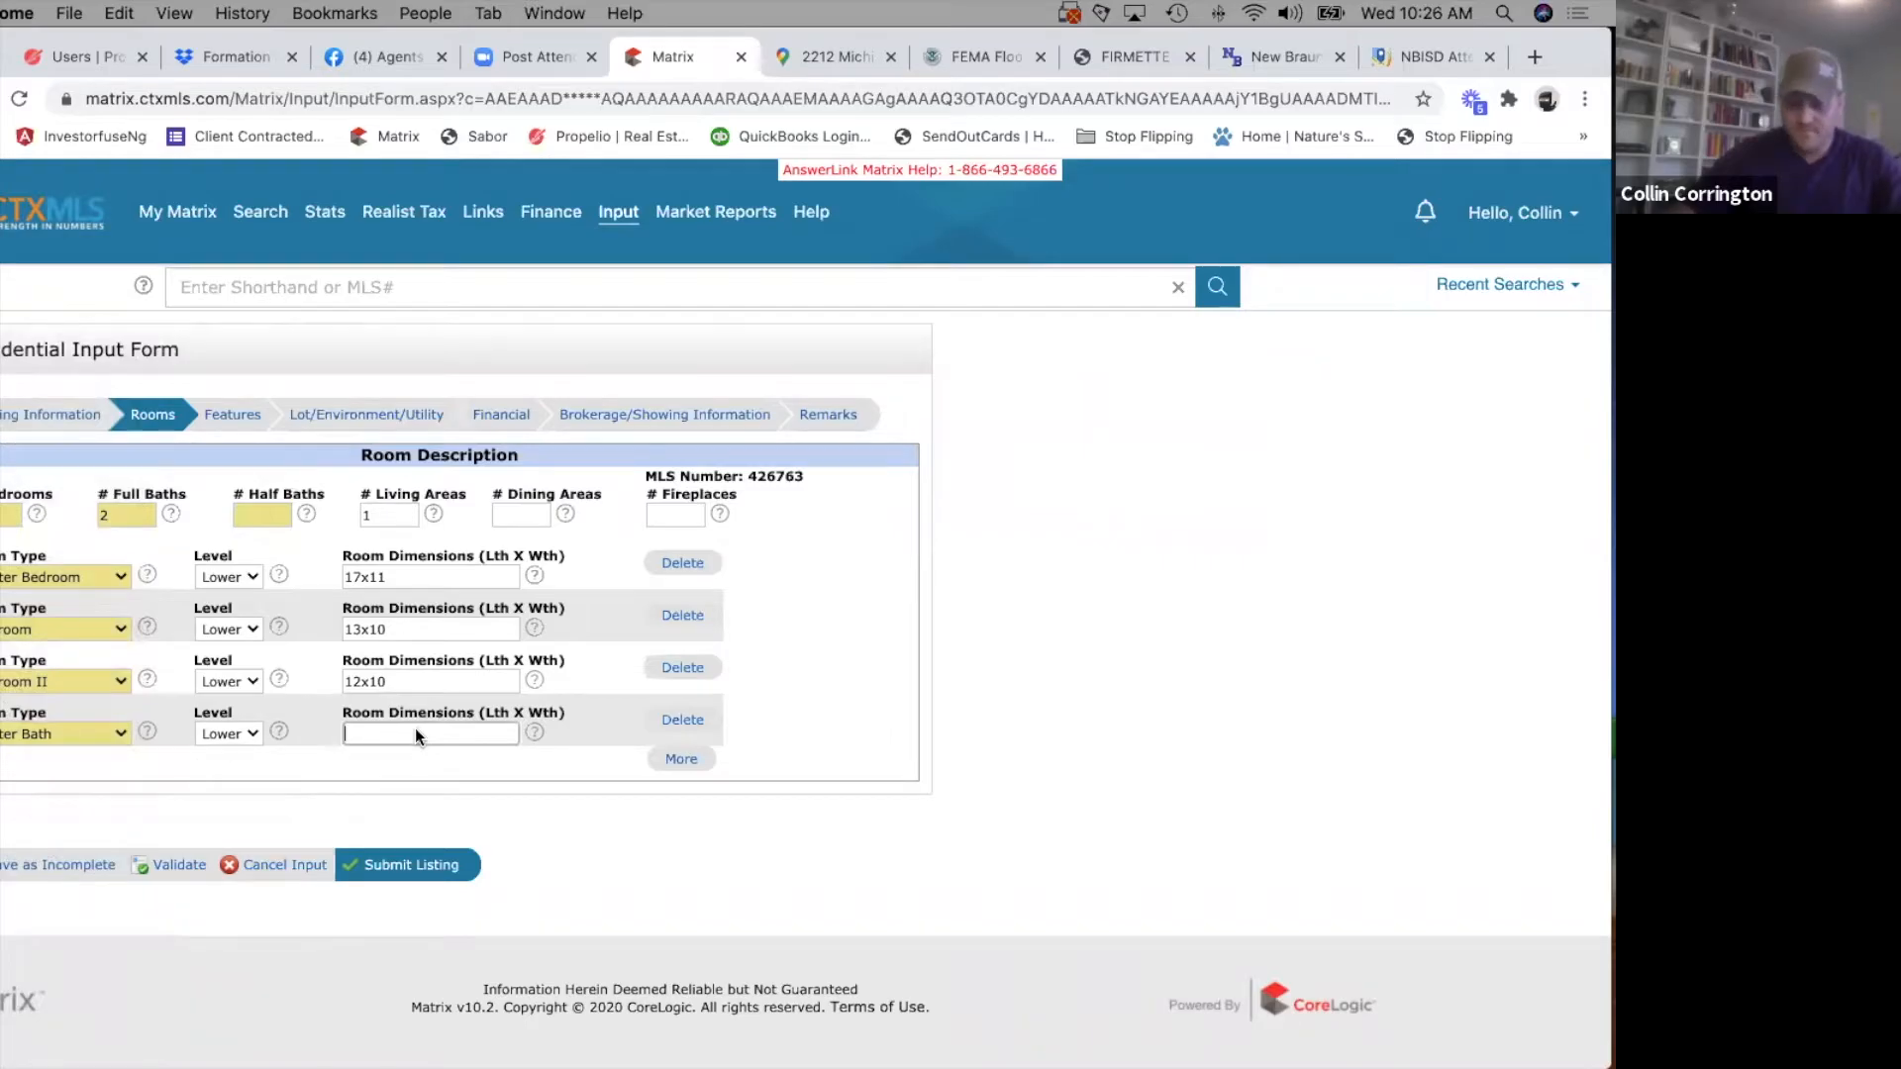
pyautogui.write('8')
pyautogui.press('Tab')
pyautogui.press('Tab')
pyautogui.click(480, 745)
pyautogui.write('x5')
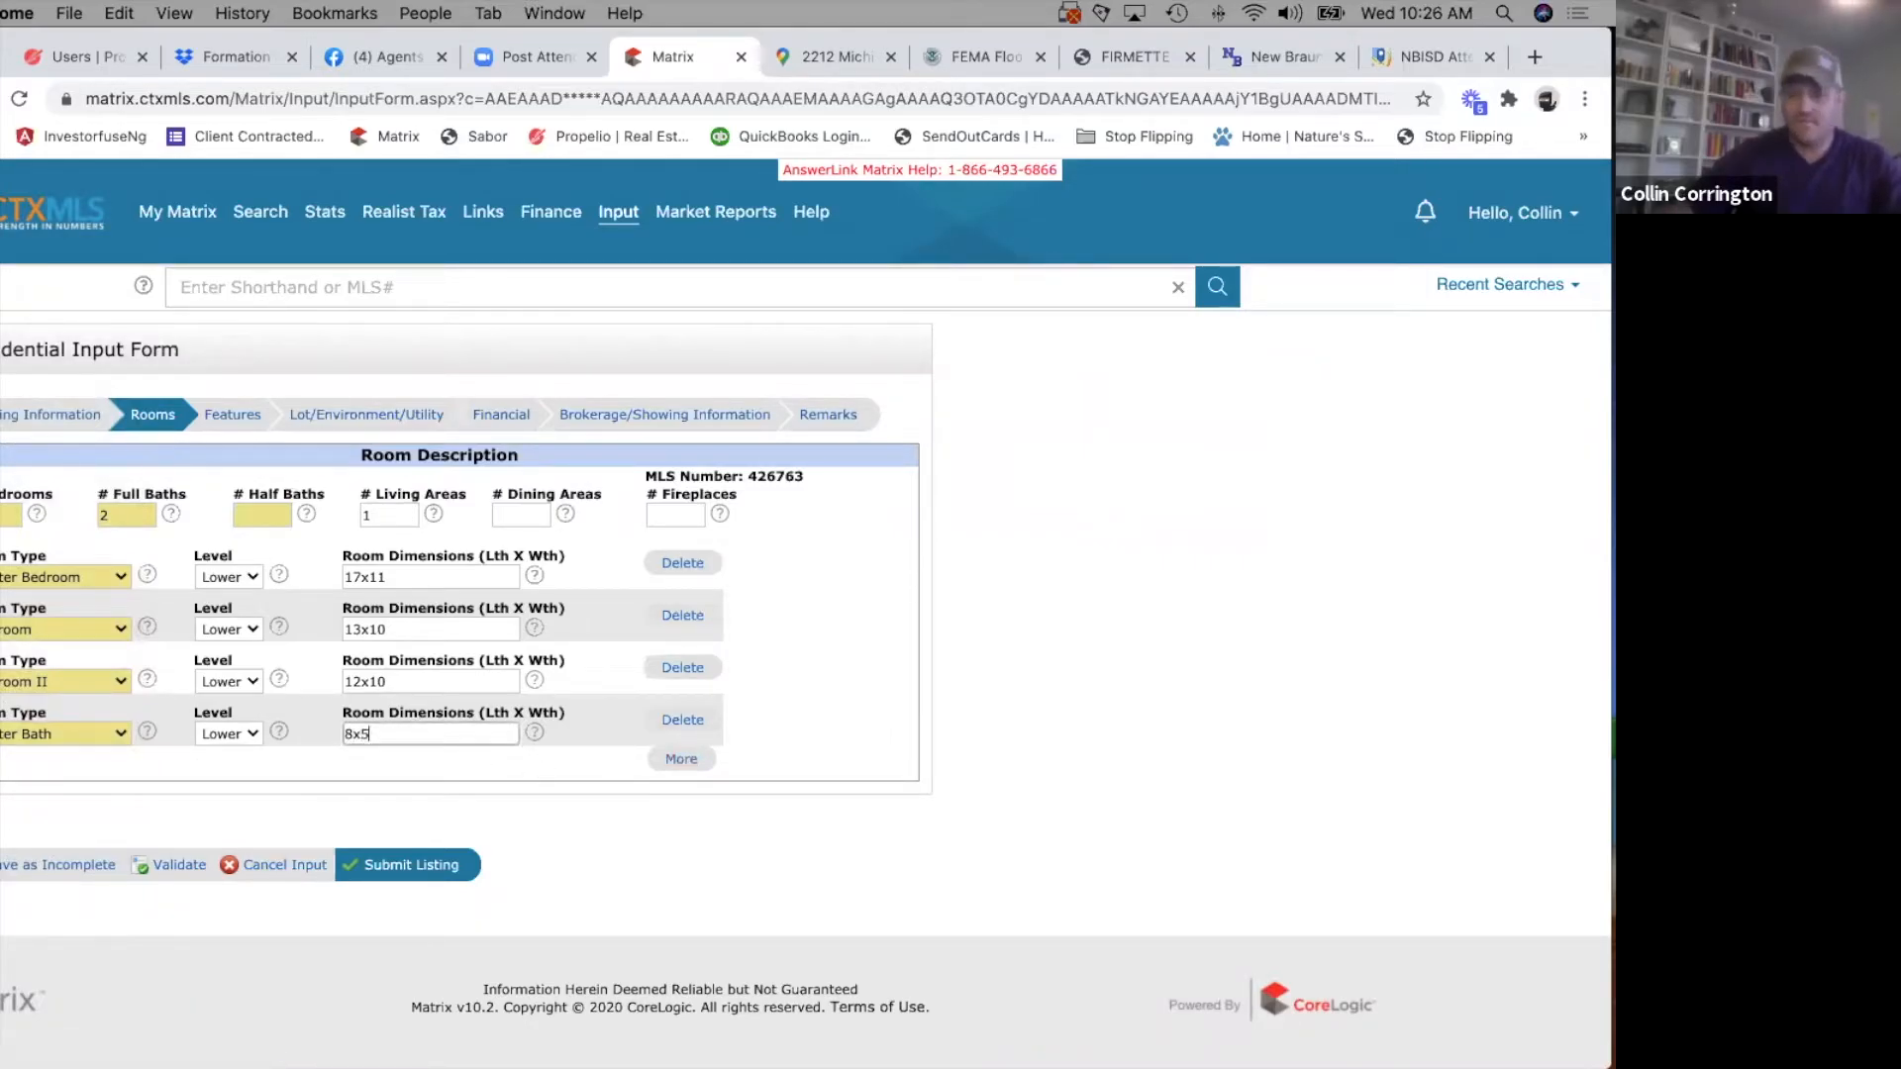
# Add a fifth room row for Kitchen on the Lower level with dimensions 16x9.
pyautogui.click(680, 761)
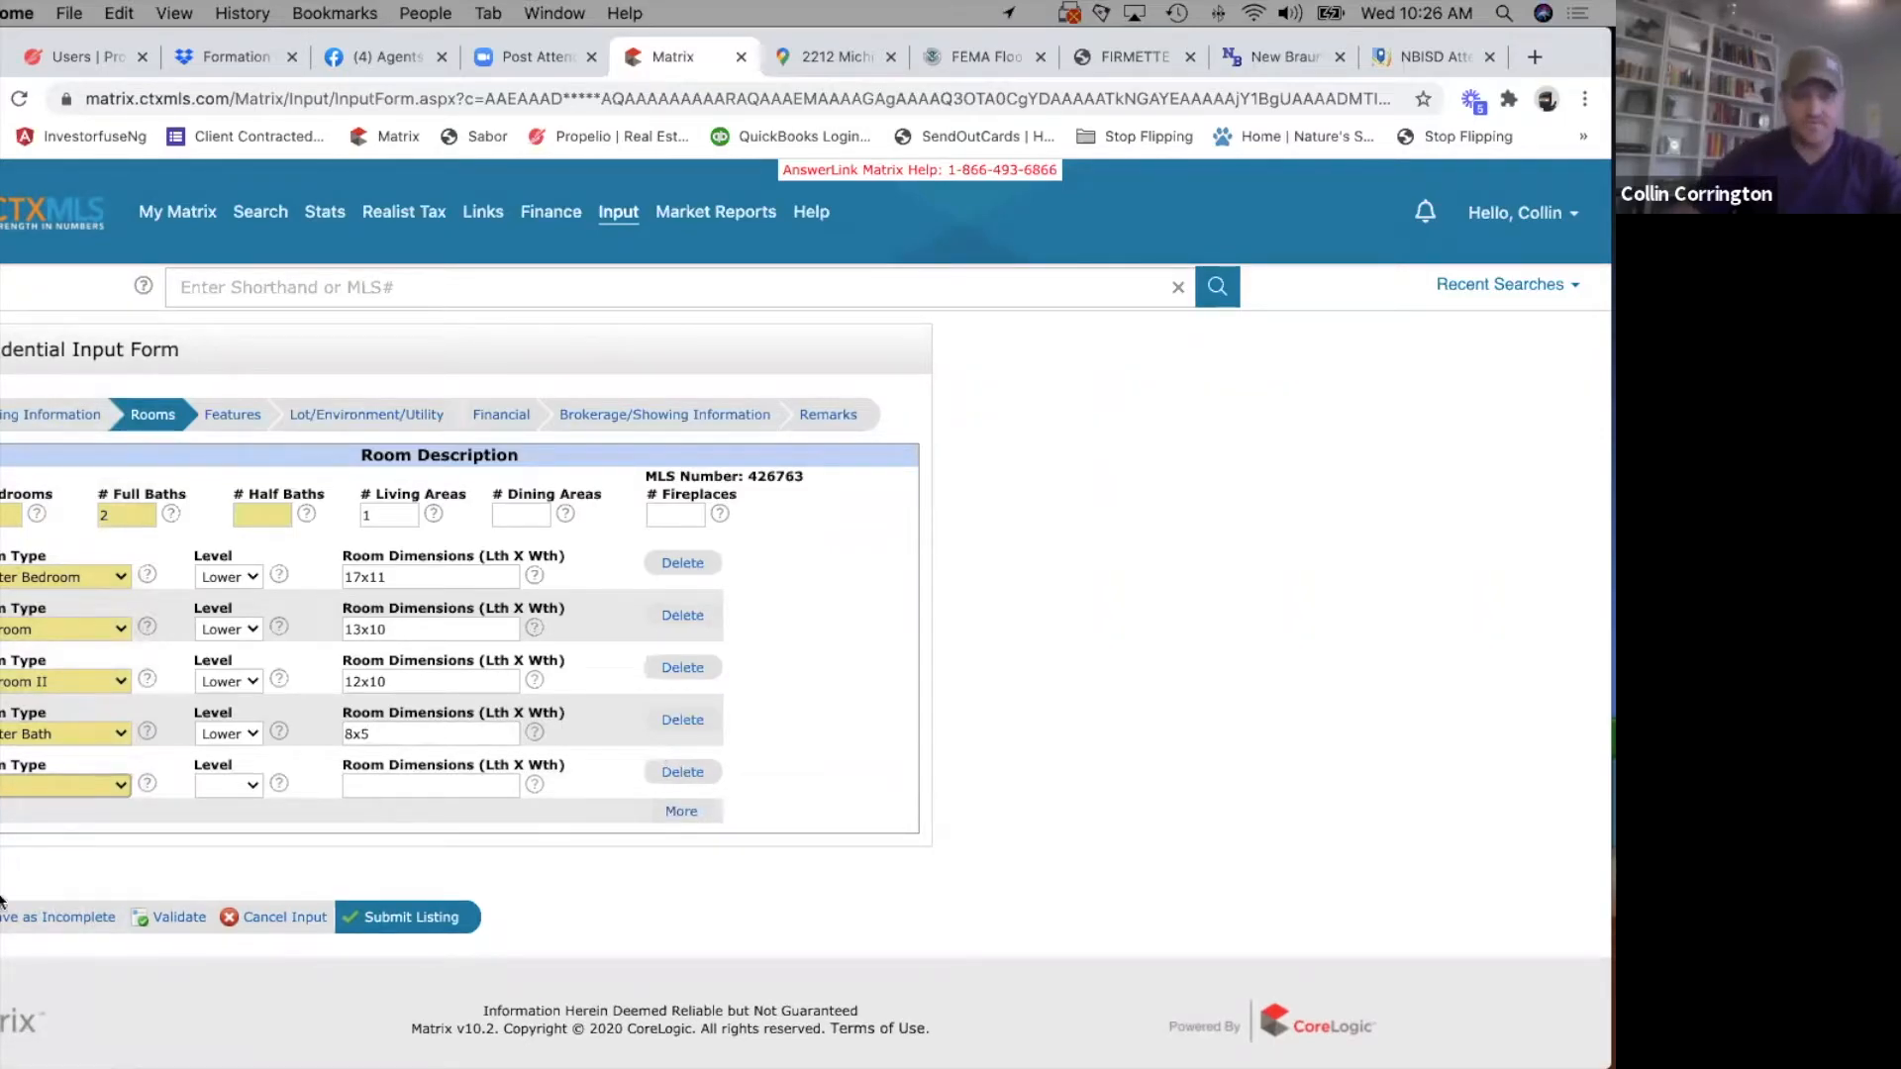
pyautogui.click(45, 792)
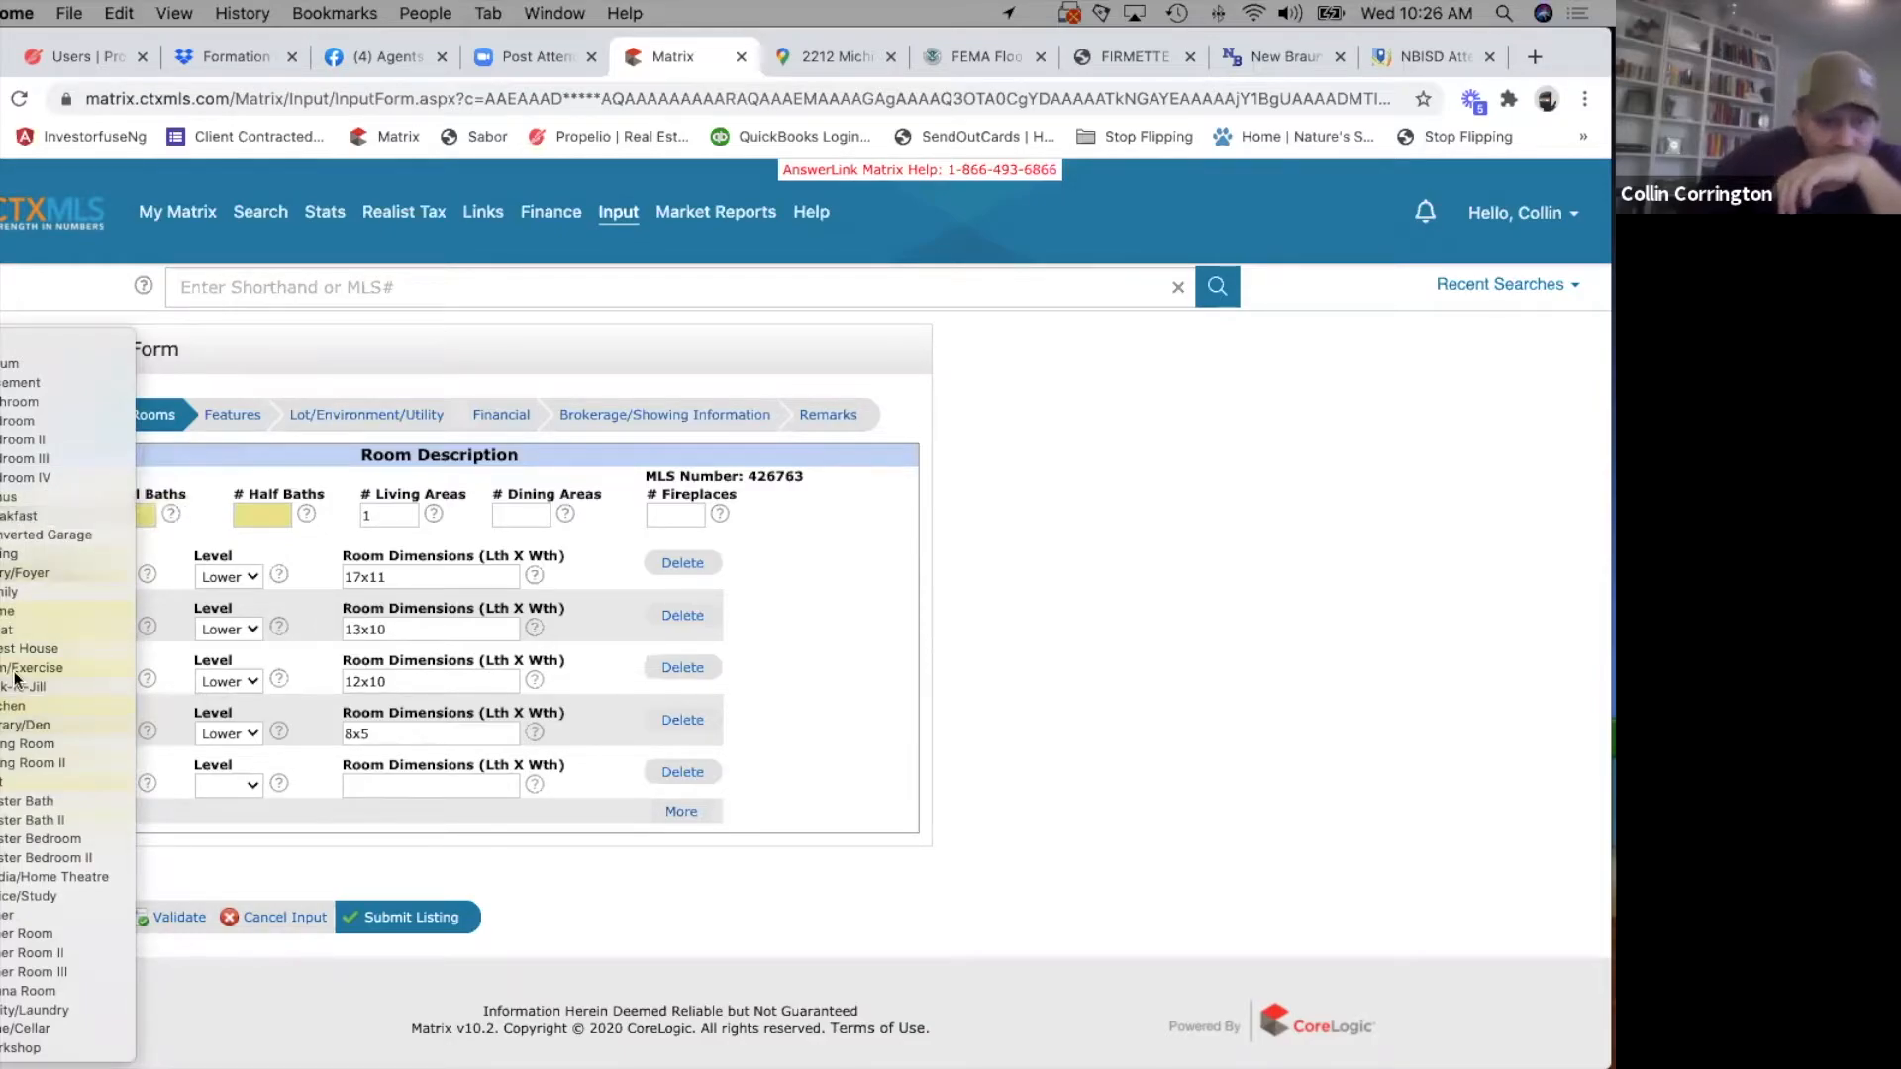
pyautogui.click(19, 706)
pyautogui.click(245, 780)
pyautogui.click(232, 805)
pyautogui.click(380, 789)
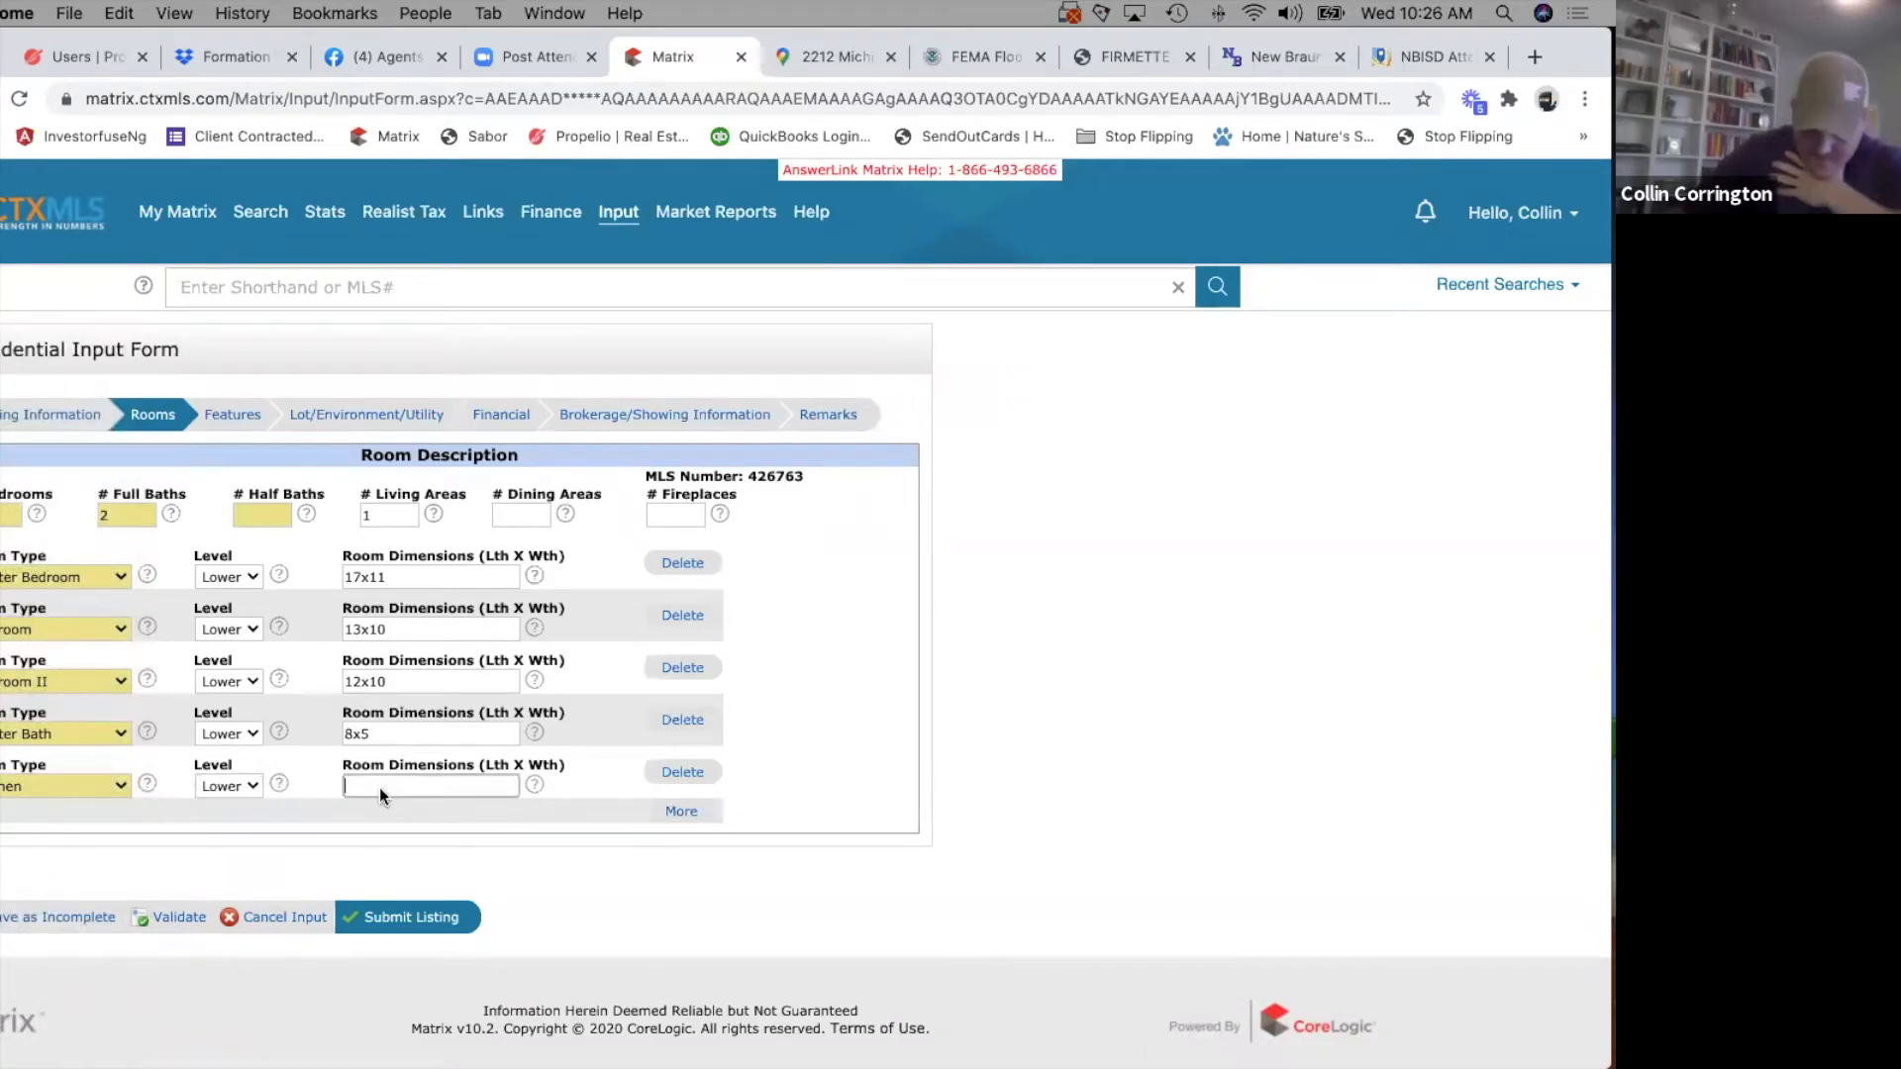
pyautogui.write('16')
pyautogui.press('Tab')
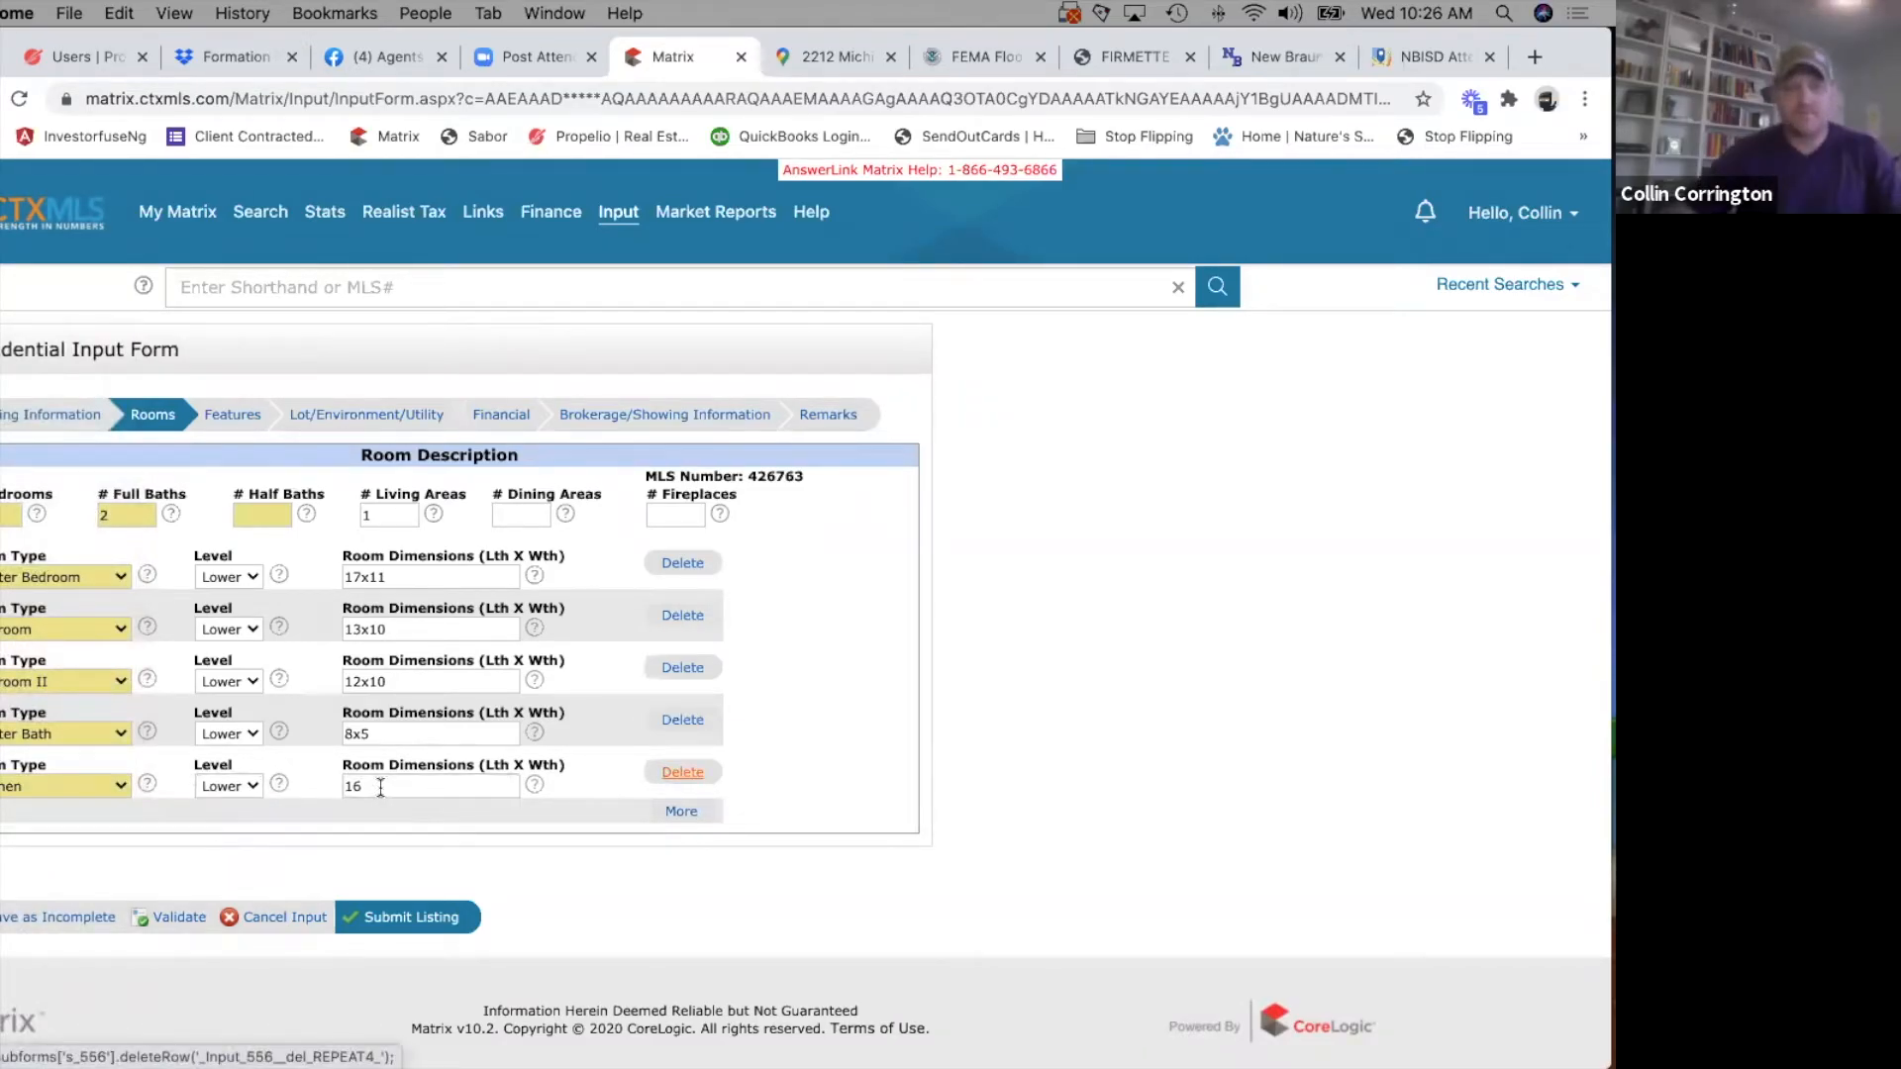
pyautogui.click(414, 783)
pyautogui.write('x9')
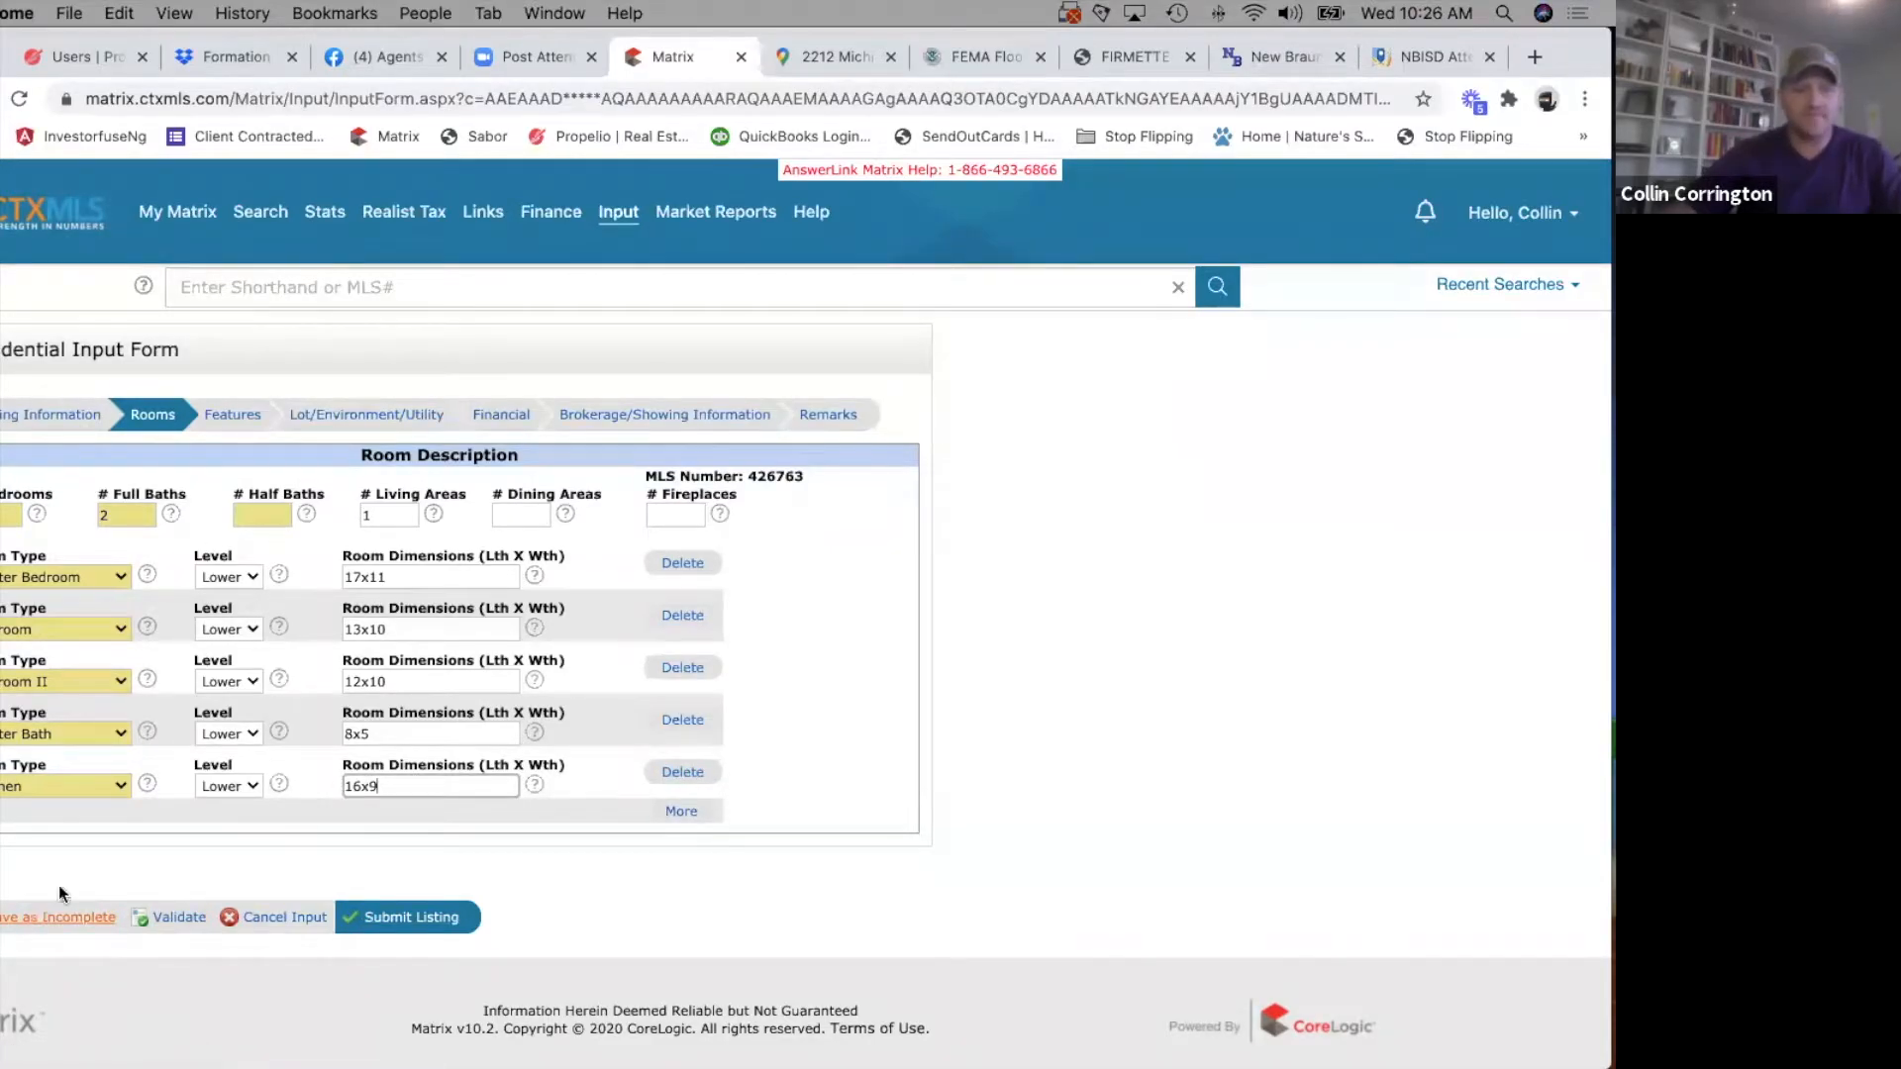
# Open the Features section of the form and look through its groups of options.
pyautogui.click(231, 416)
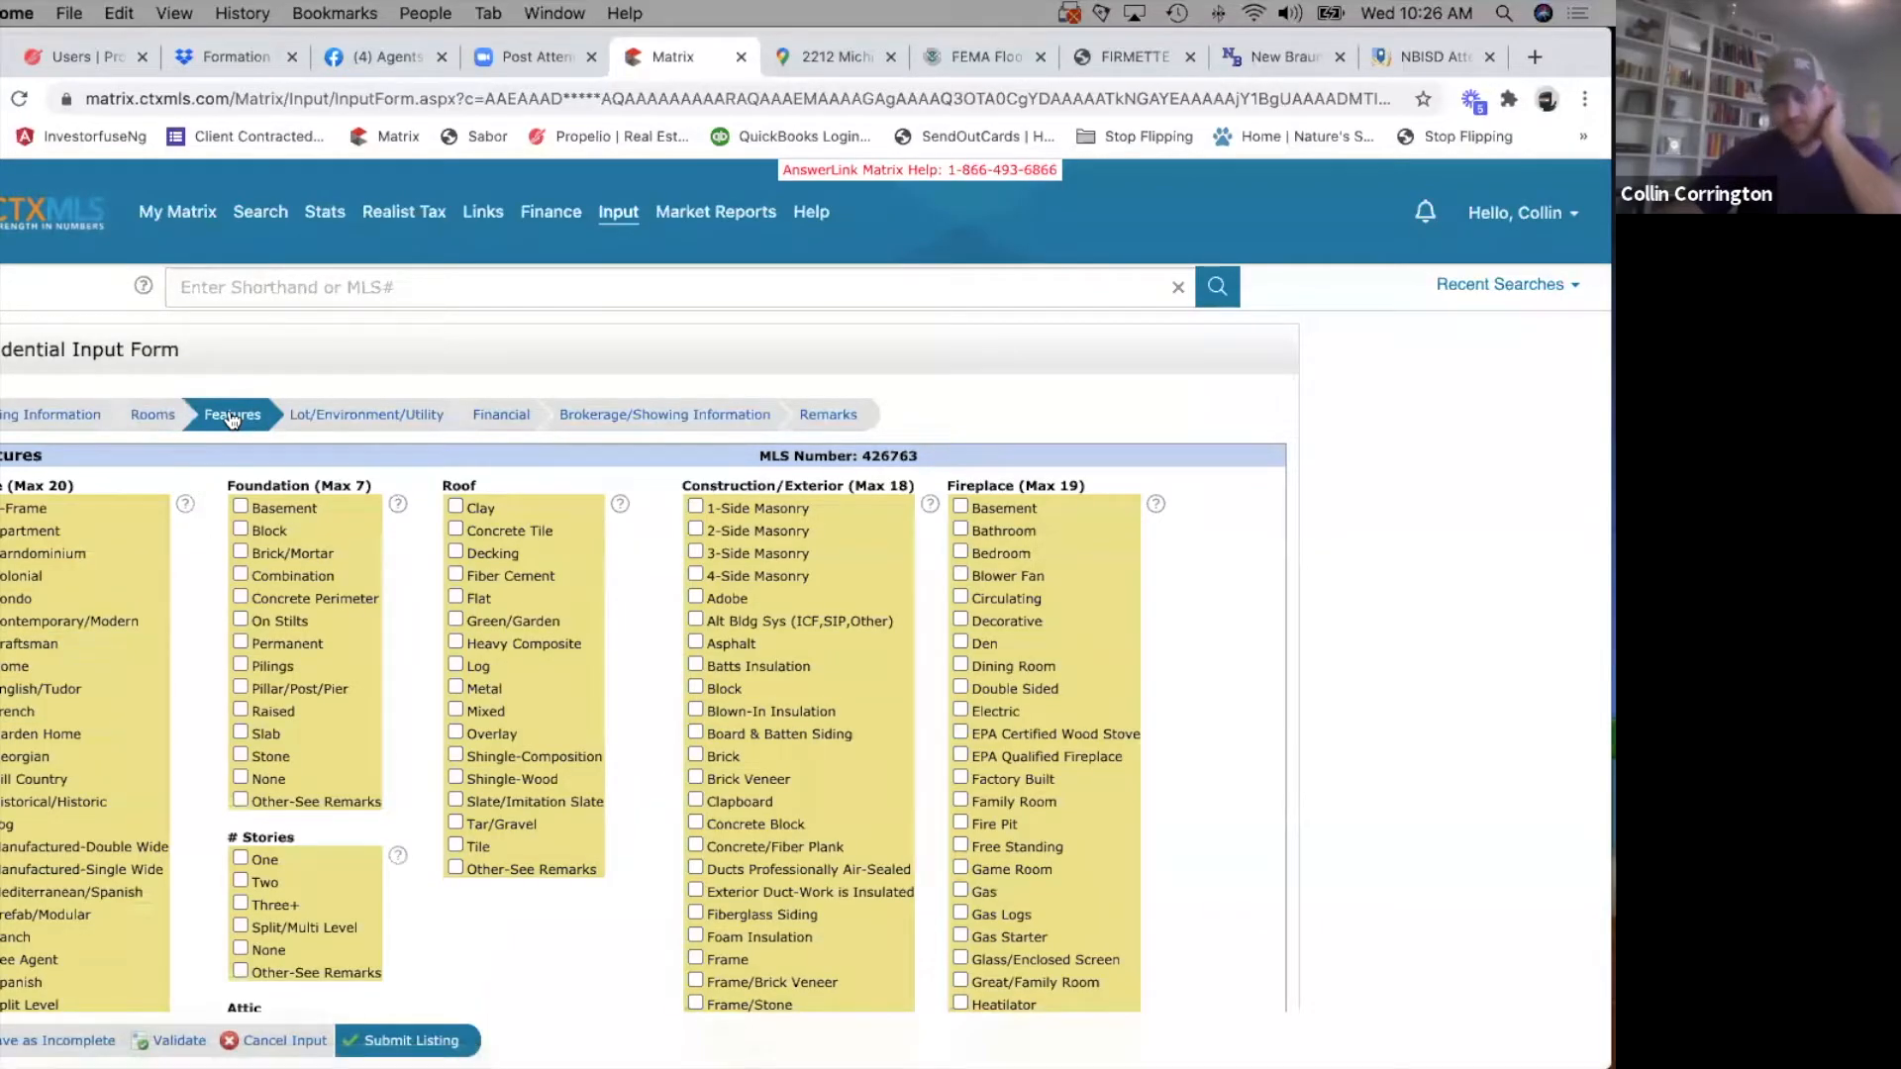
pyautogui.scroll(-15, 303, 569)
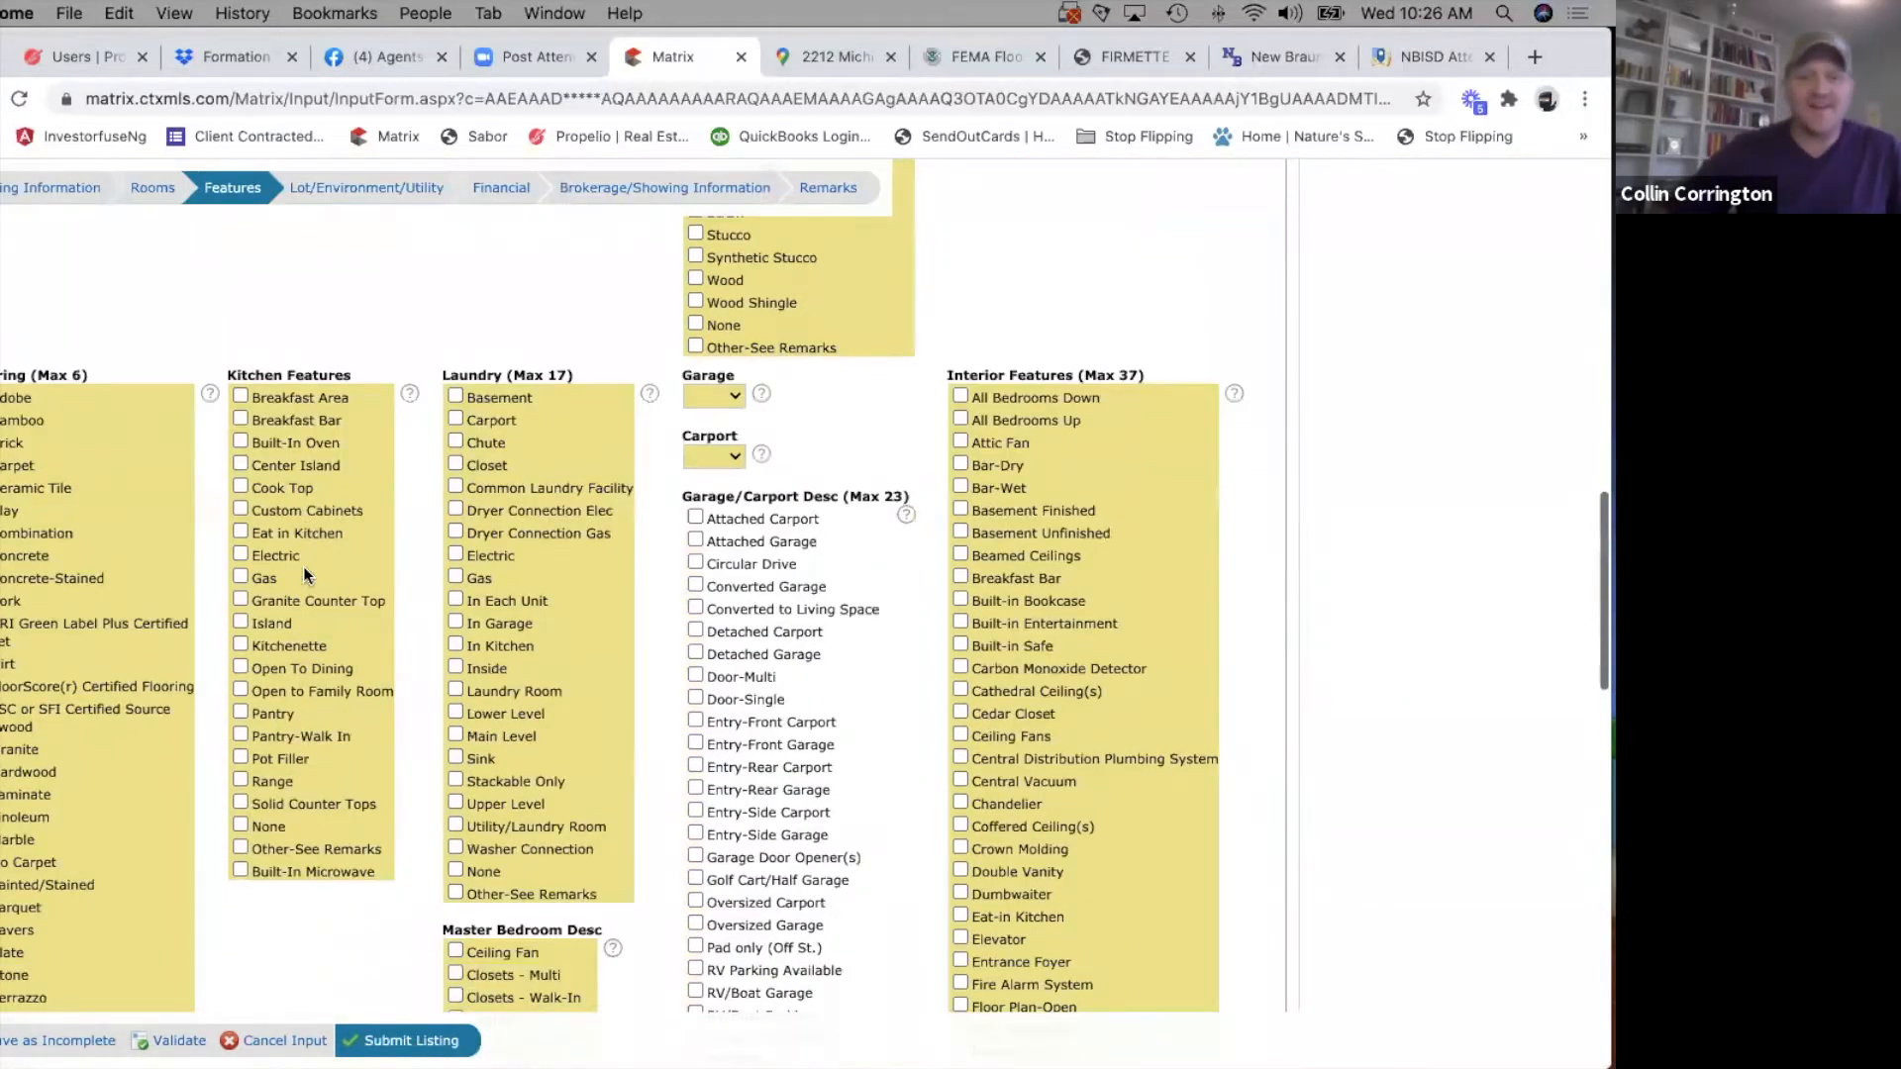
pyautogui.scroll(-10, 303, 566)
pyautogui.scroll(20, 303, 566)
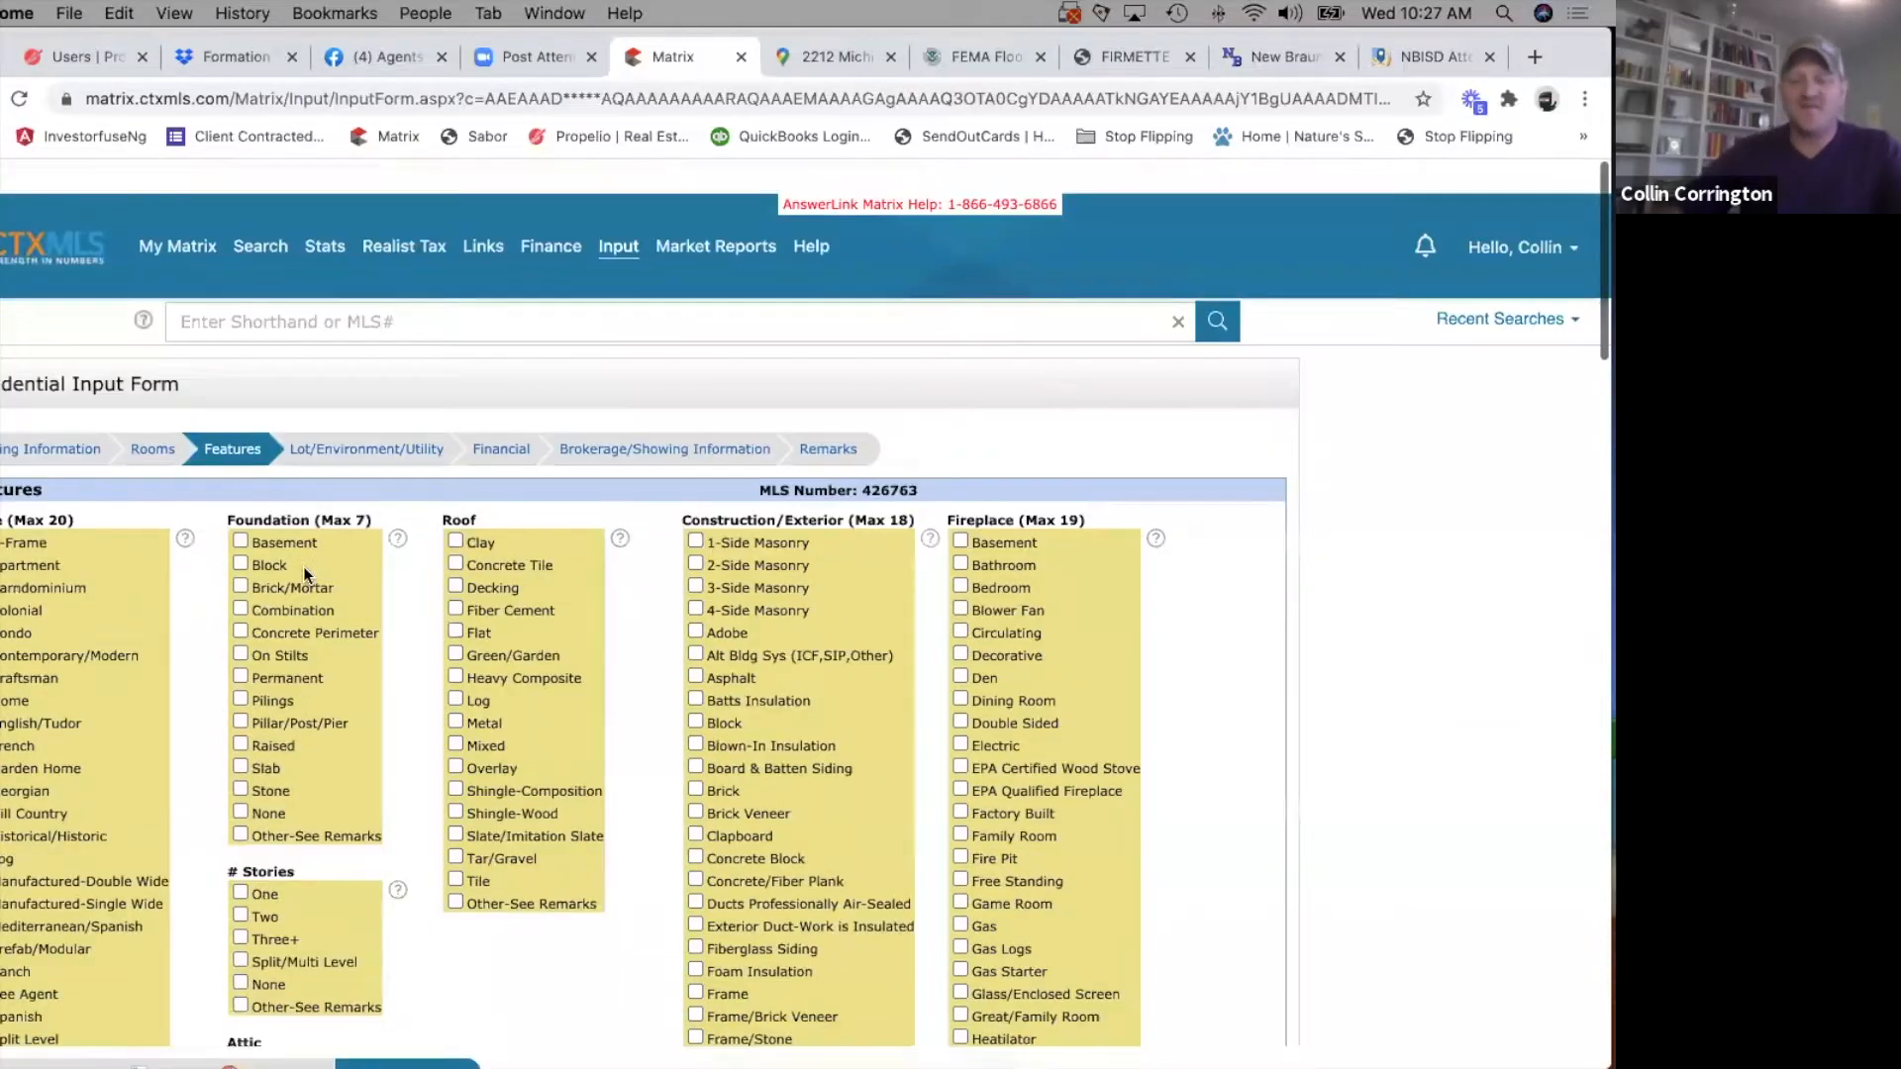
pyautogui.scroll(-4, 303, 567)
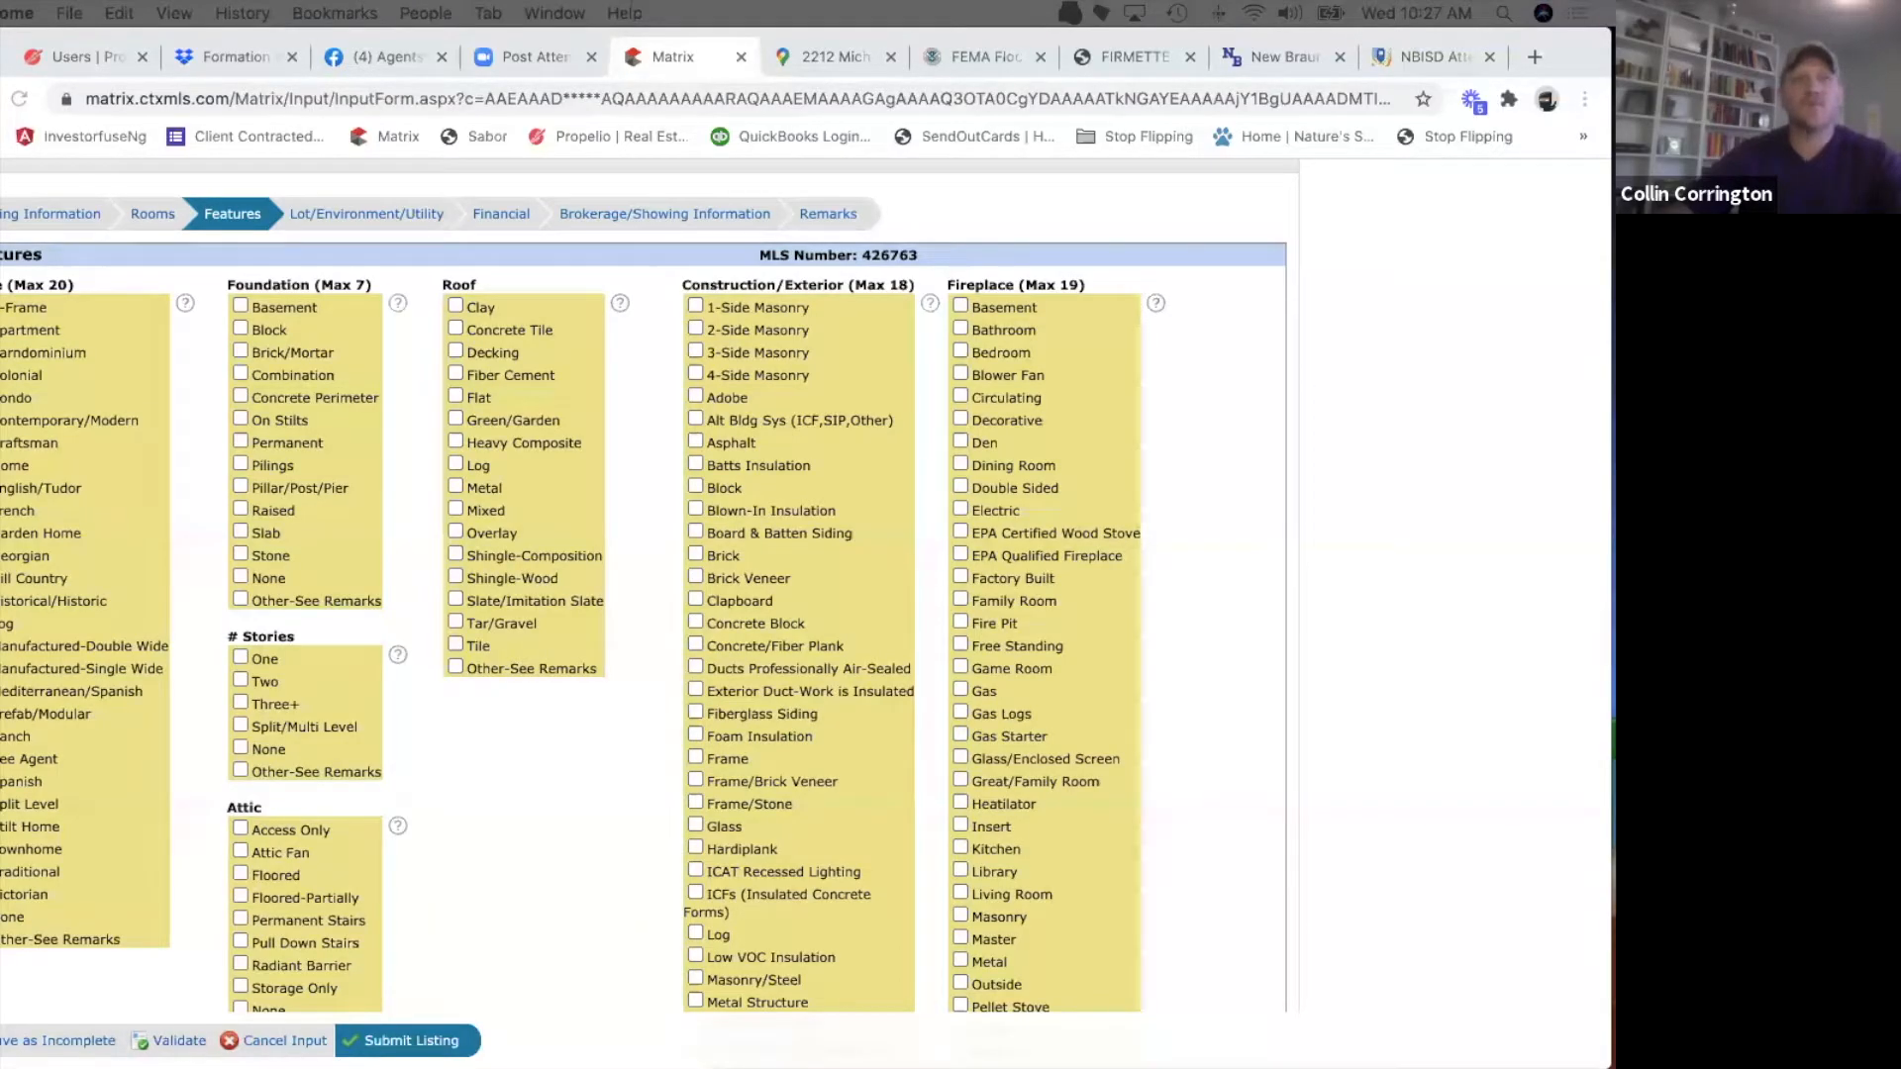
# Check the house's exterior photo IMG_7644.jpg for its style and materials and return to the Matrix Features form.
pyautogui.moveTo(2, 307); pyautogui.dragTo(188, 101)
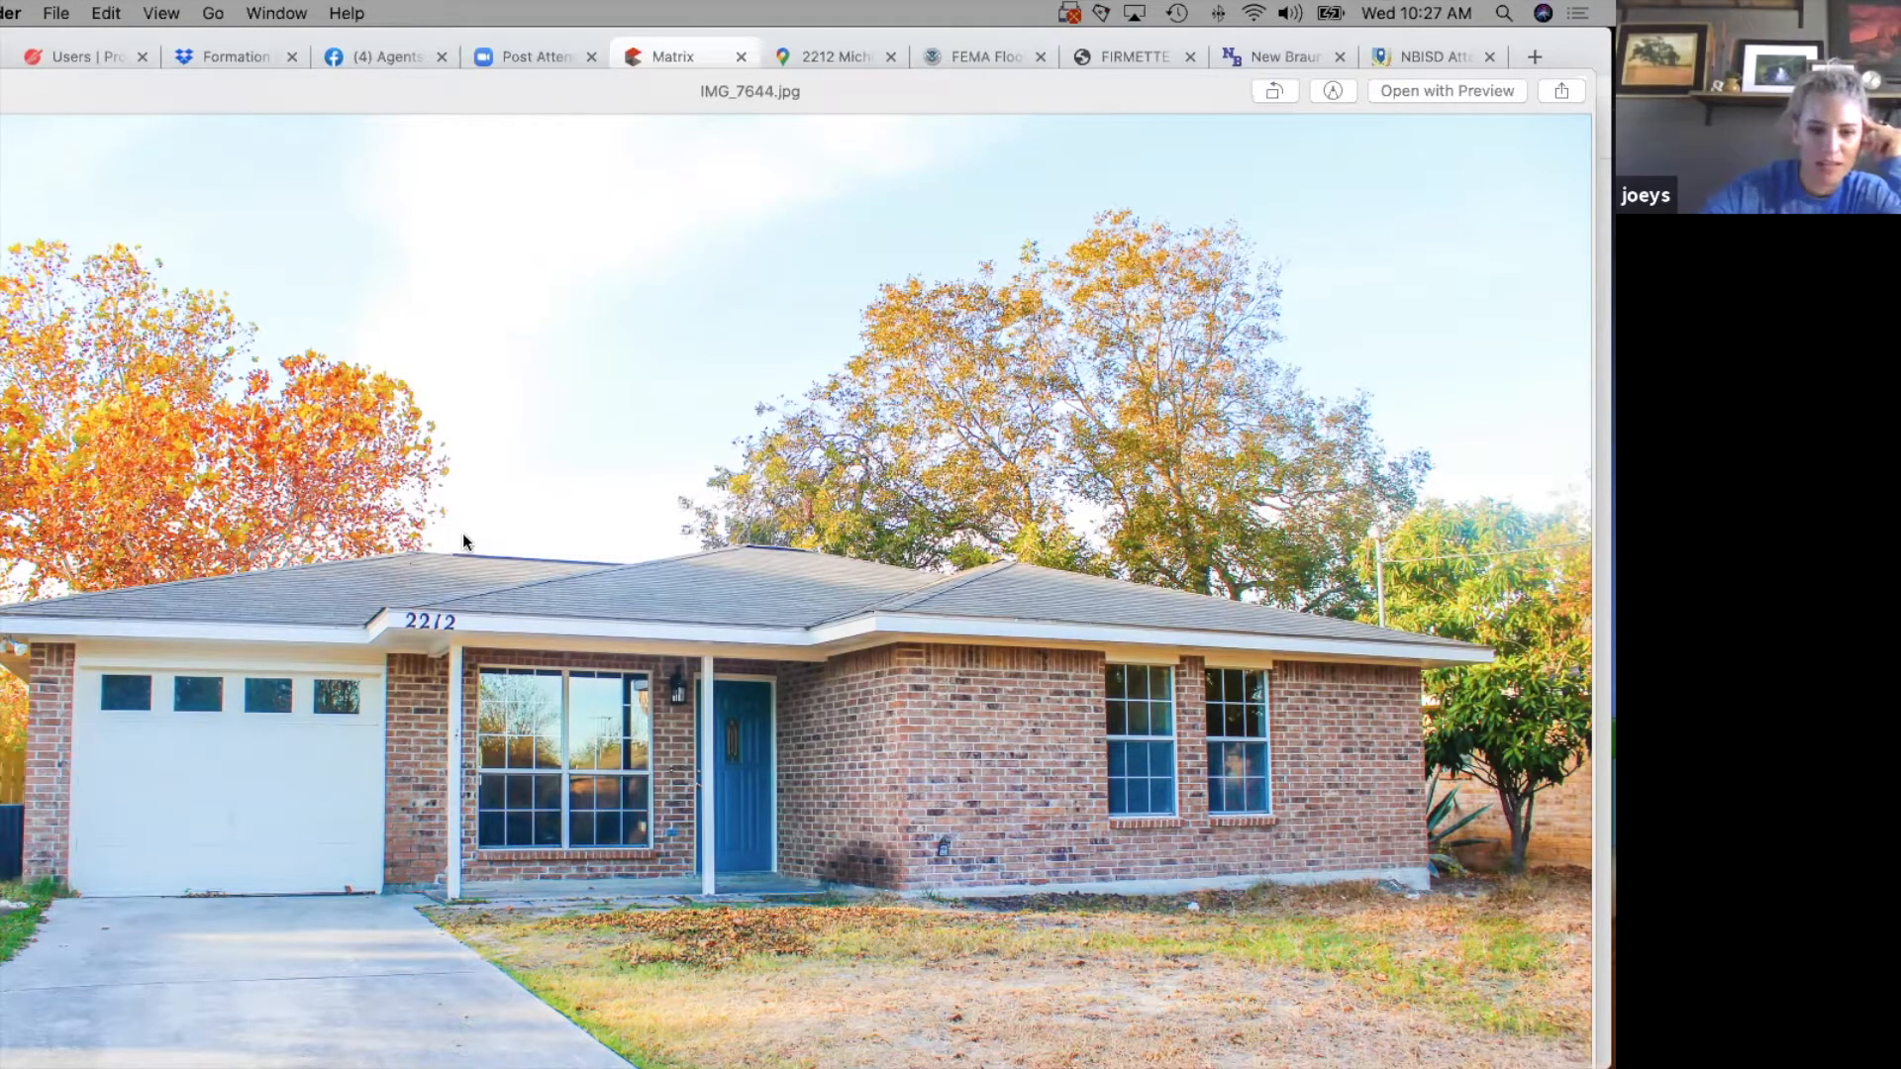
pyautogui.hotkey('ctrl', 'Up')
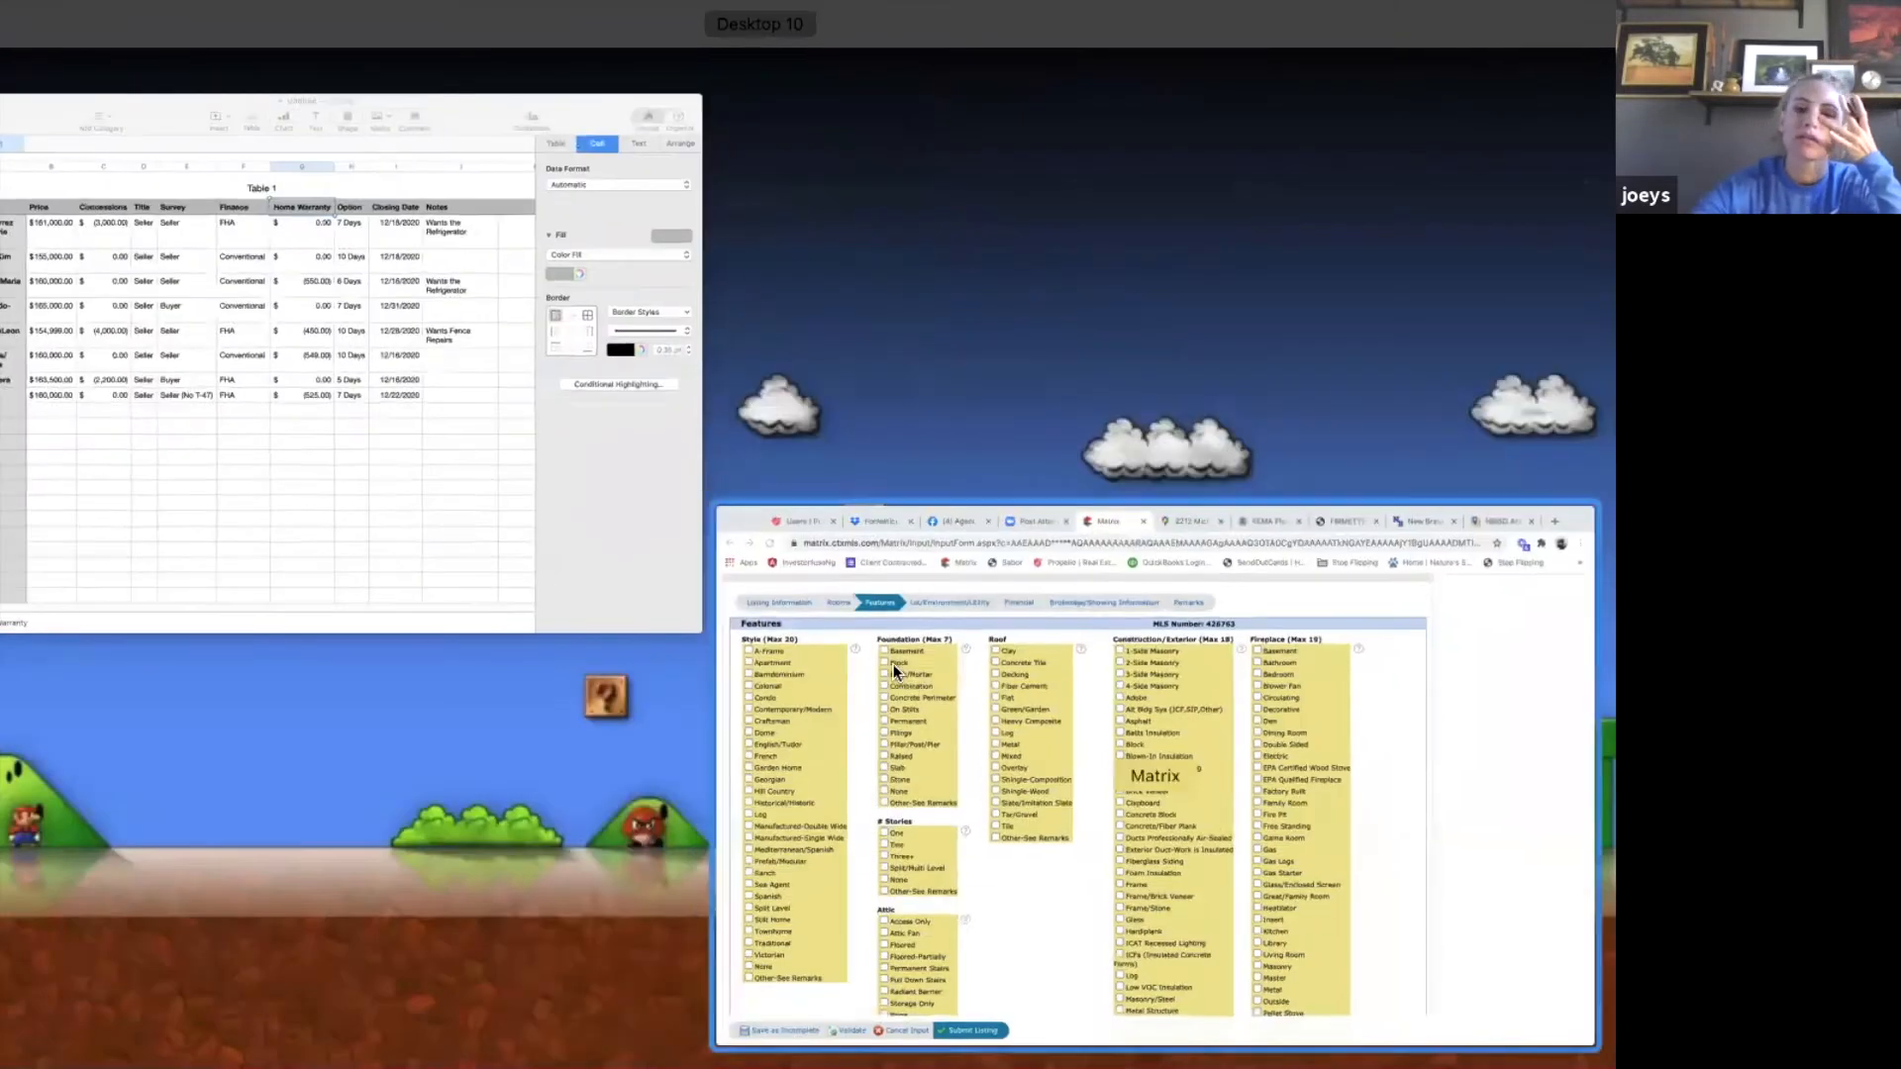
pyautogui.click(897, 671)
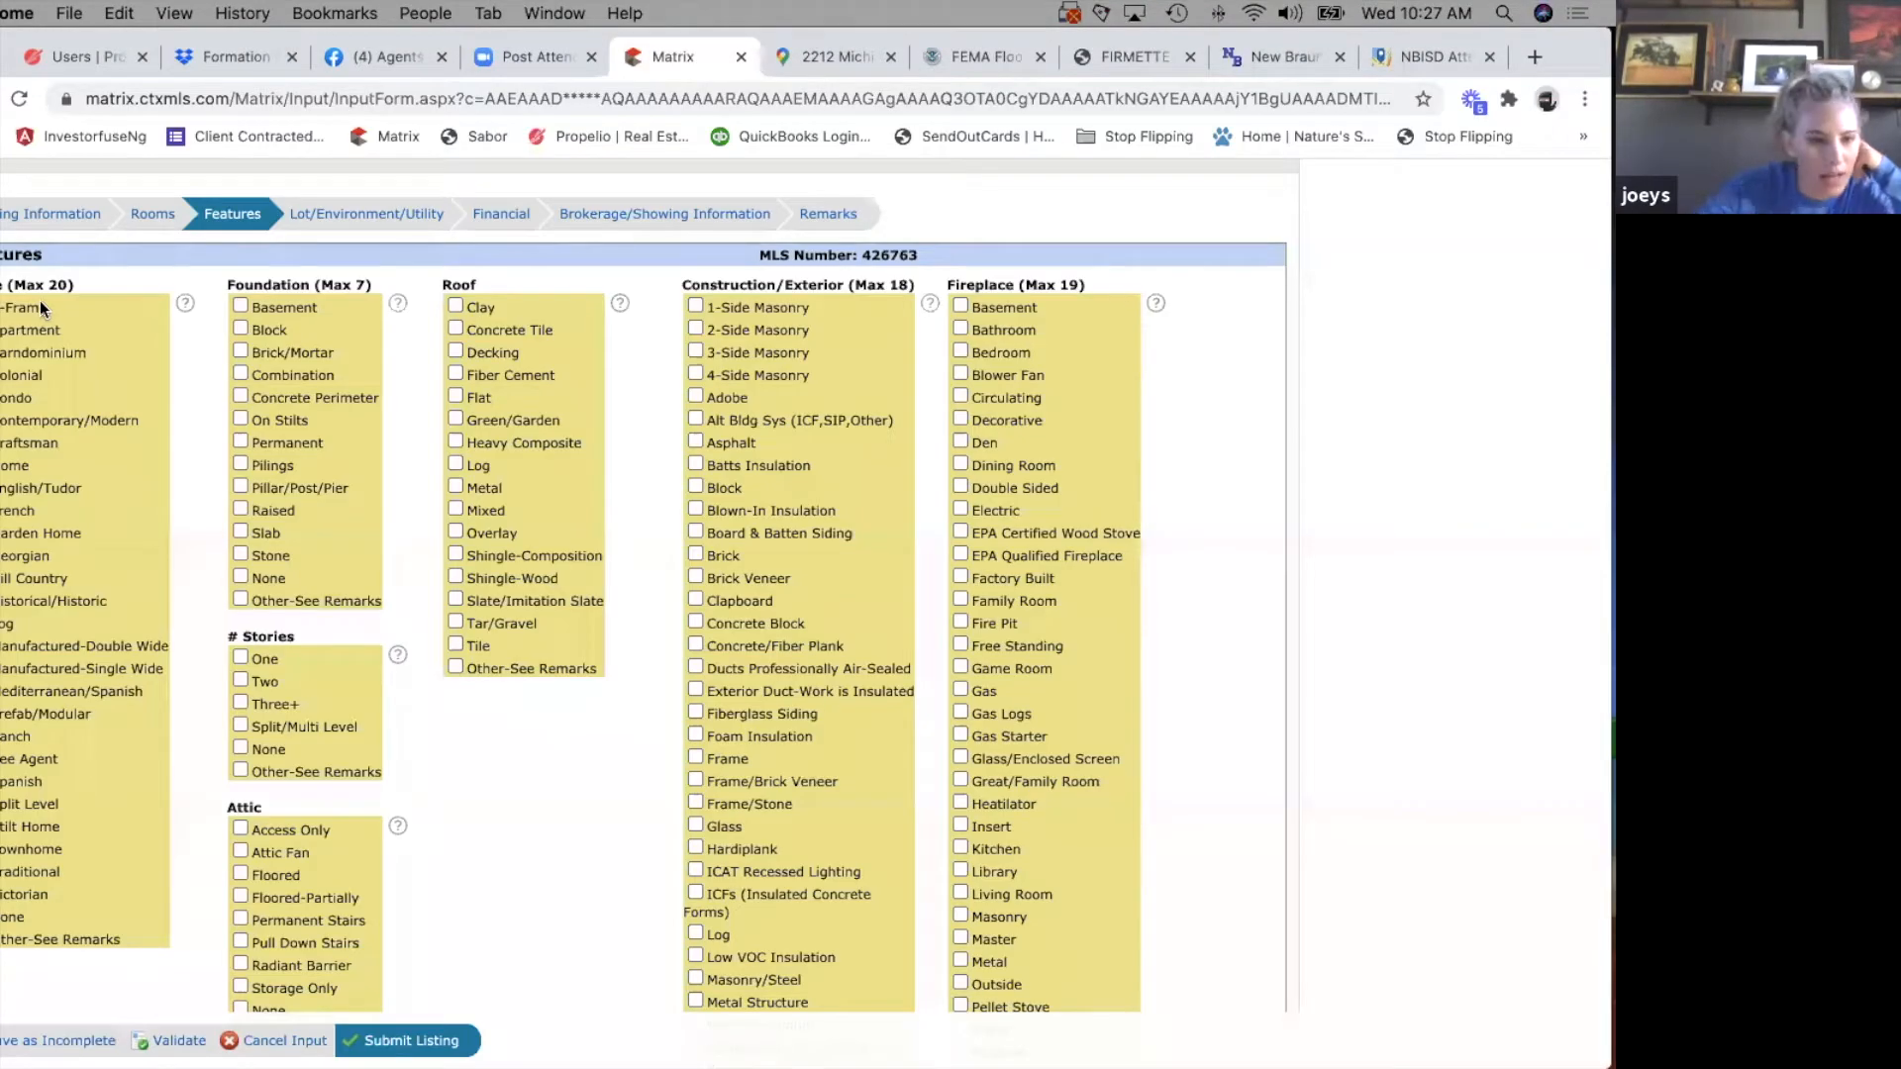
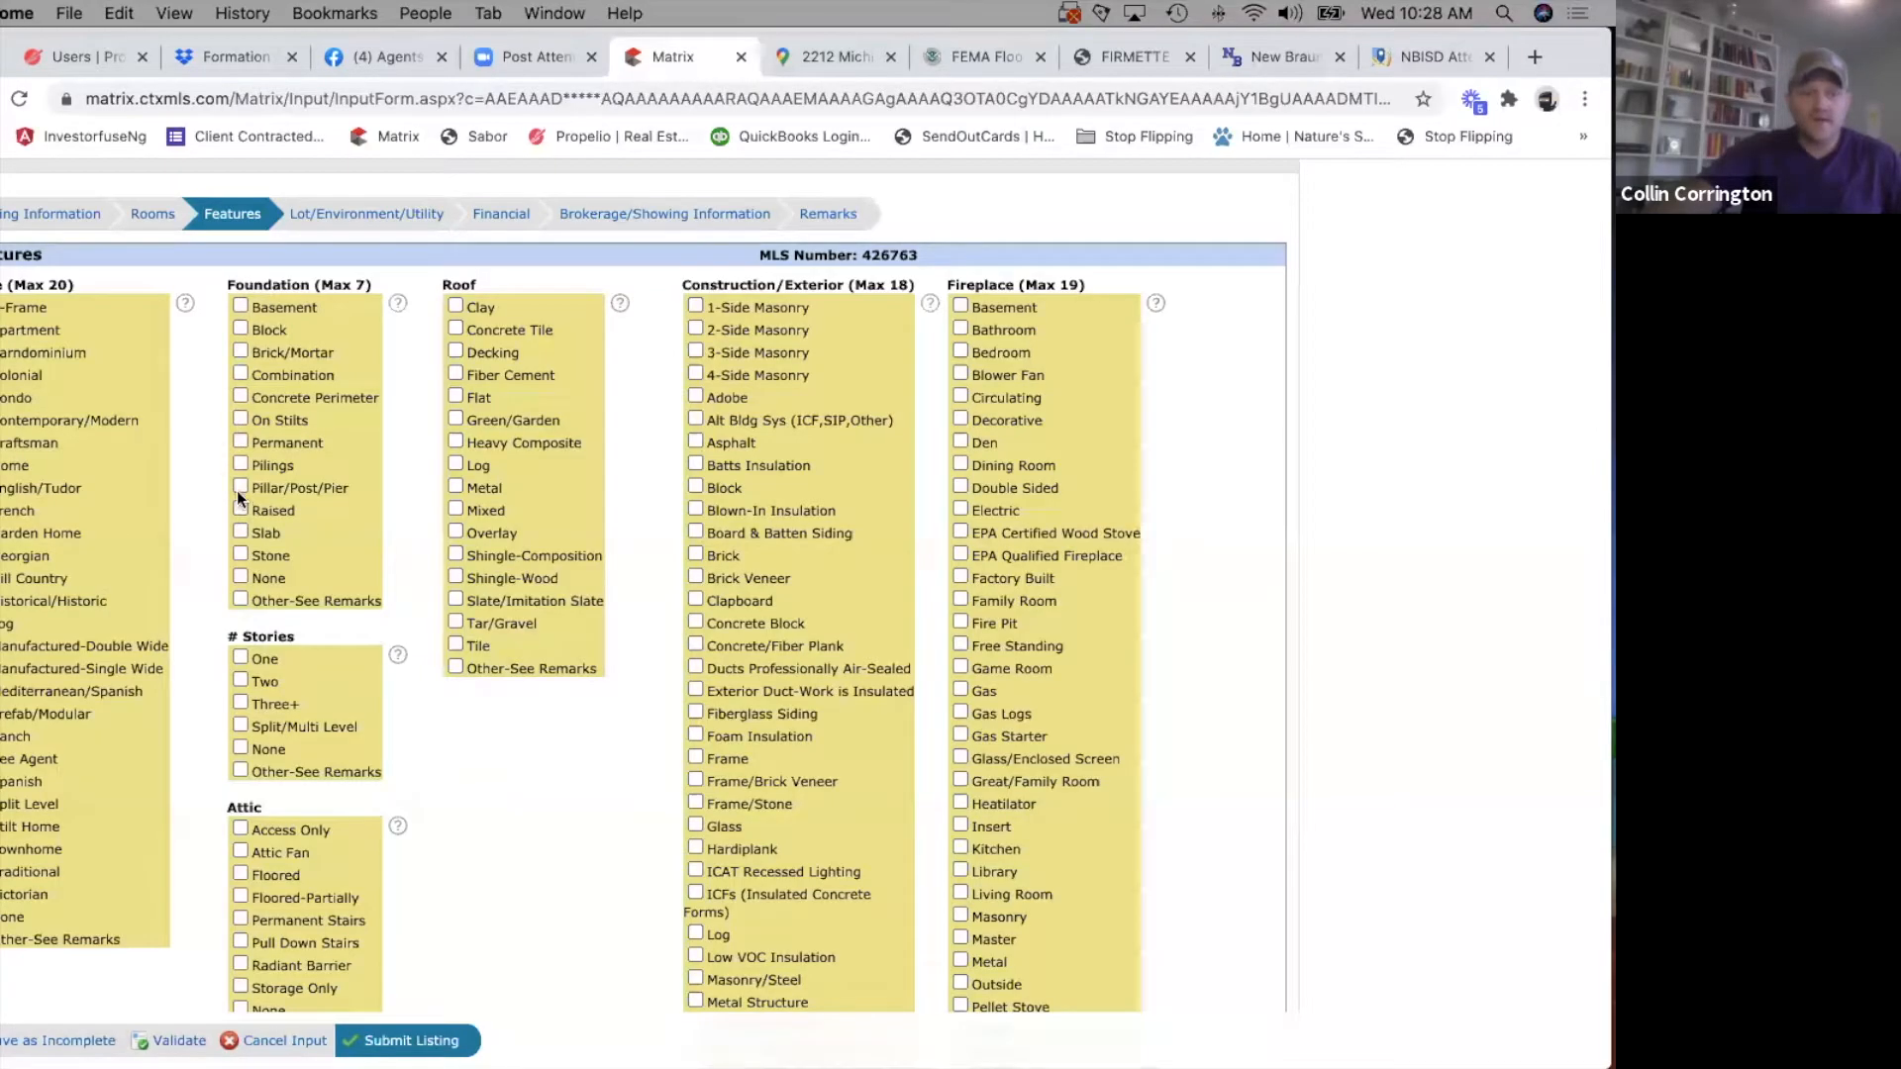
# Select Slab foundation, Shingle-Composition roof, One story and Pull Down Stairs for the attic.
pyautogui.click(239, 531)
pyautogui.click(456, 553)
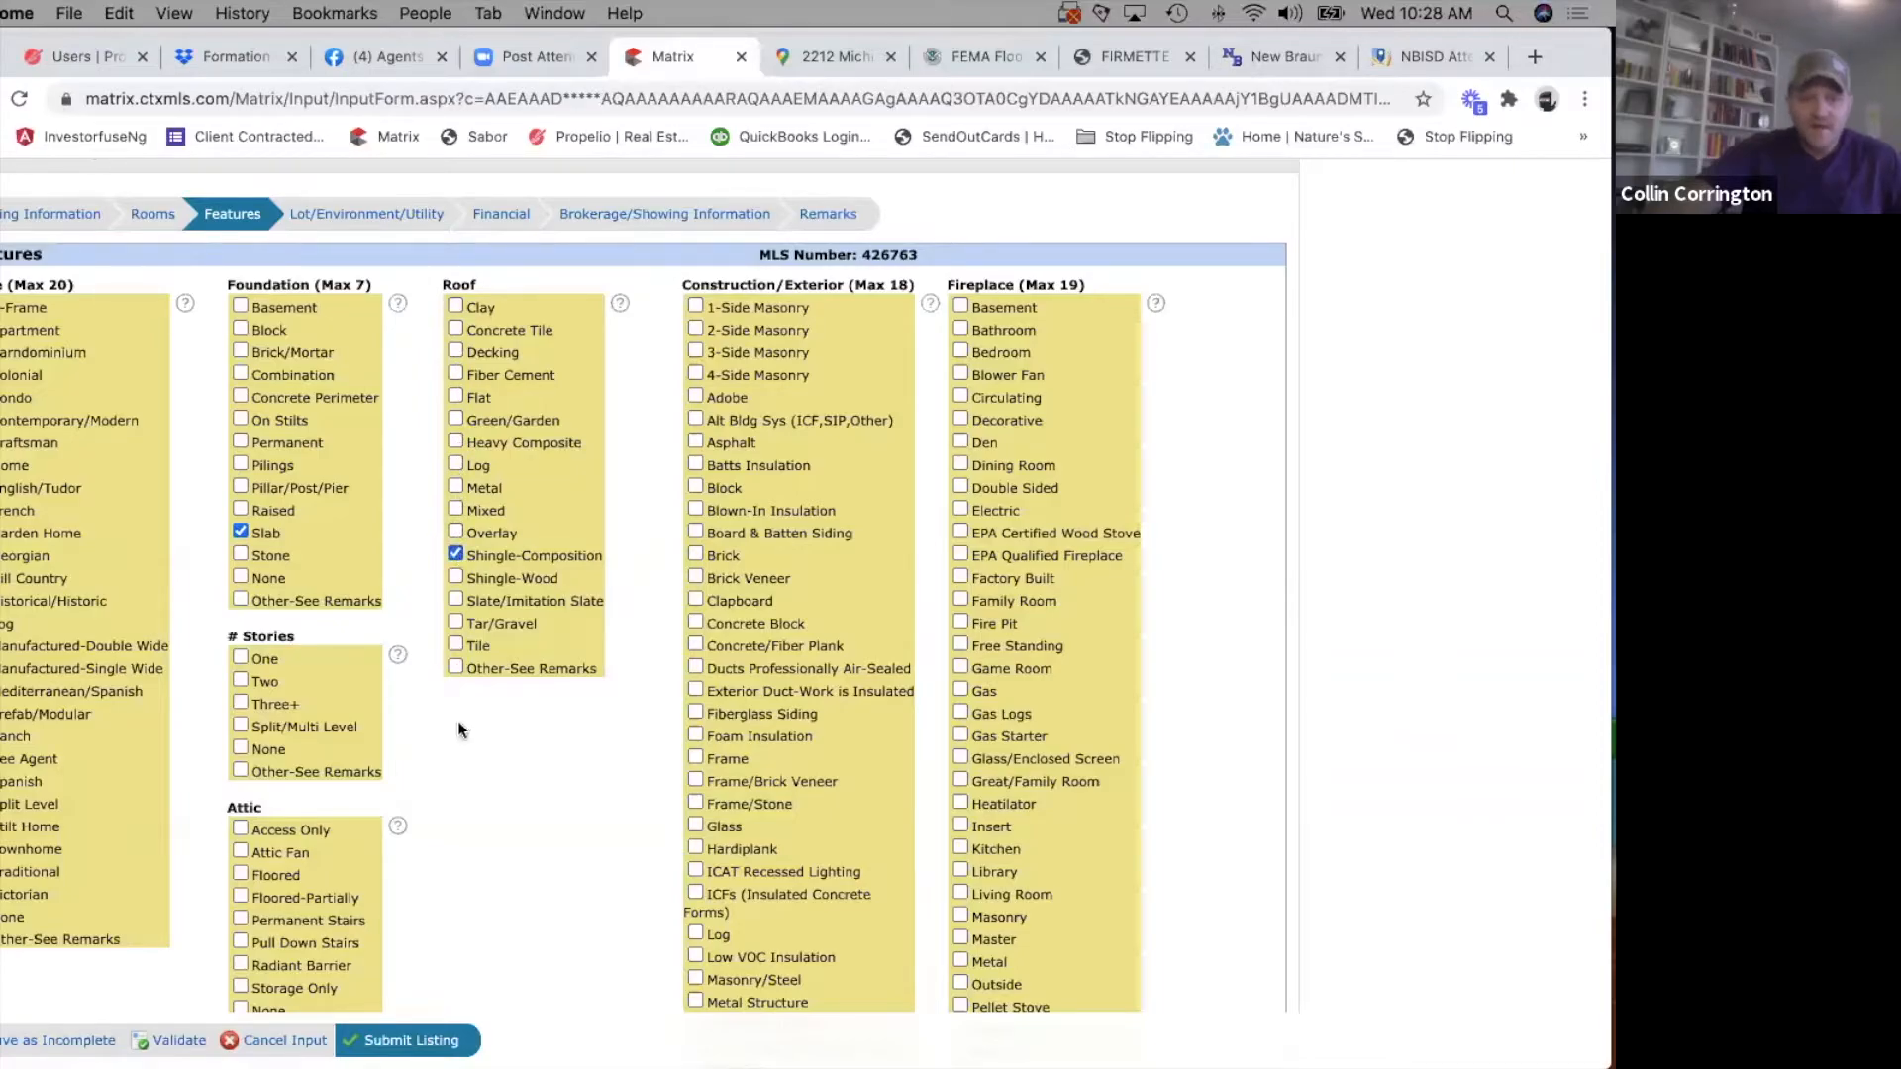
pyautogui.click(239, 657)
pyautogui.scroll(-5, 533, 780)
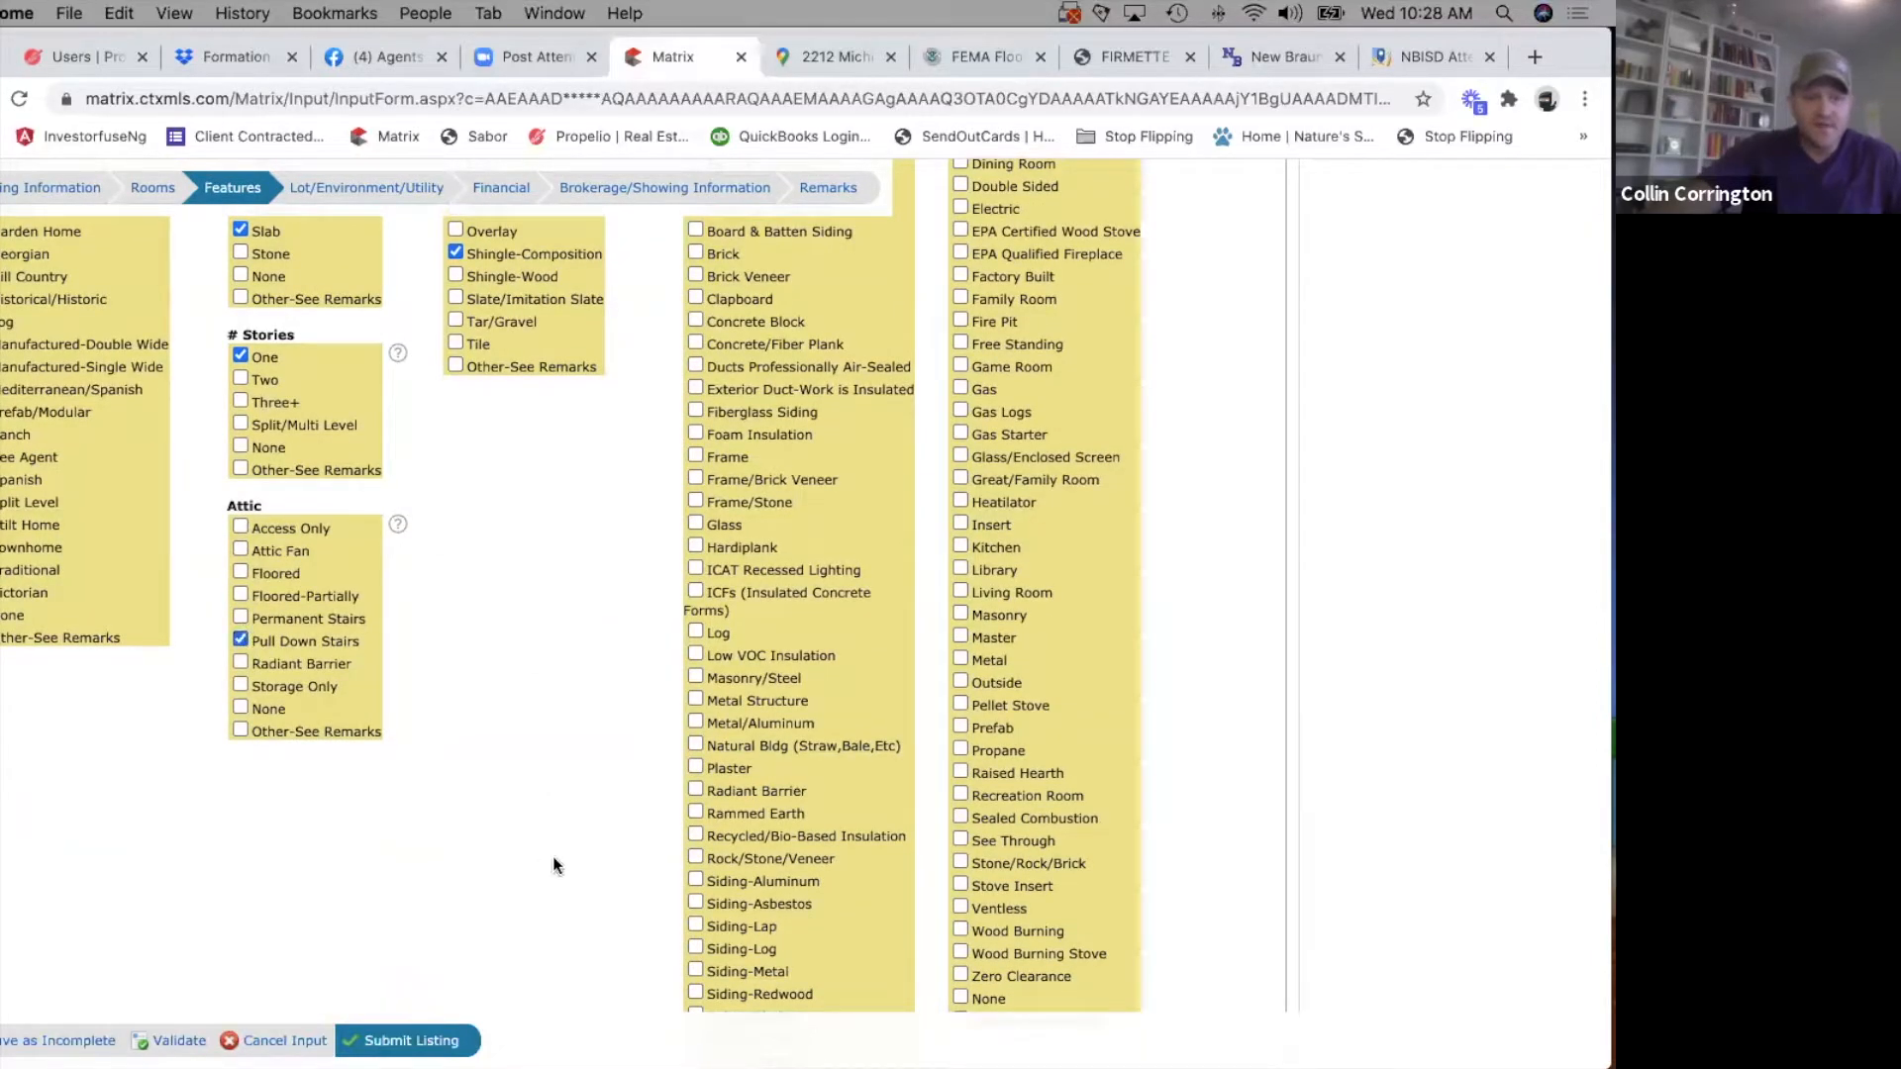
# Select 4-Side Masonry and Brick under Construction/Exterior.
pyautogui.scroll(5, 553, 858)
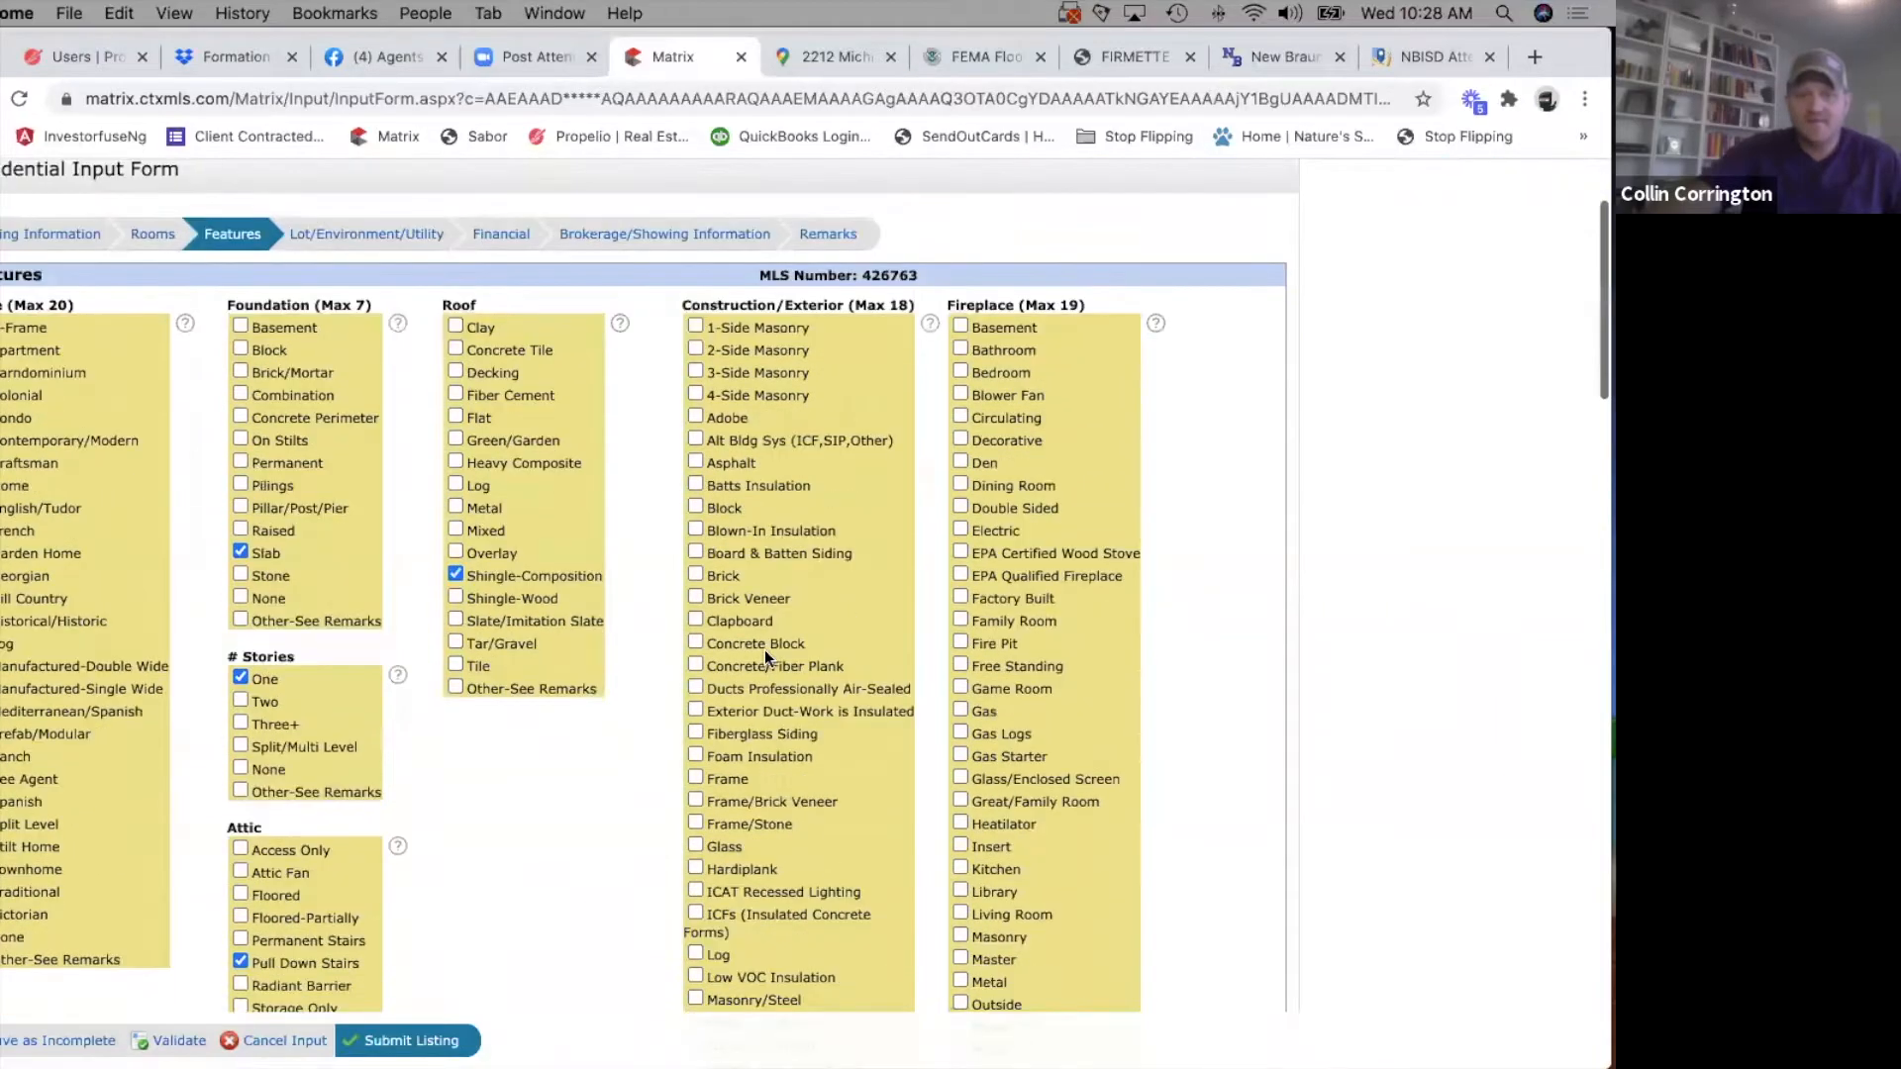
pyautogui.scroll(-3, 765, 650)
pyautogui.scroll(2, 764, 649)
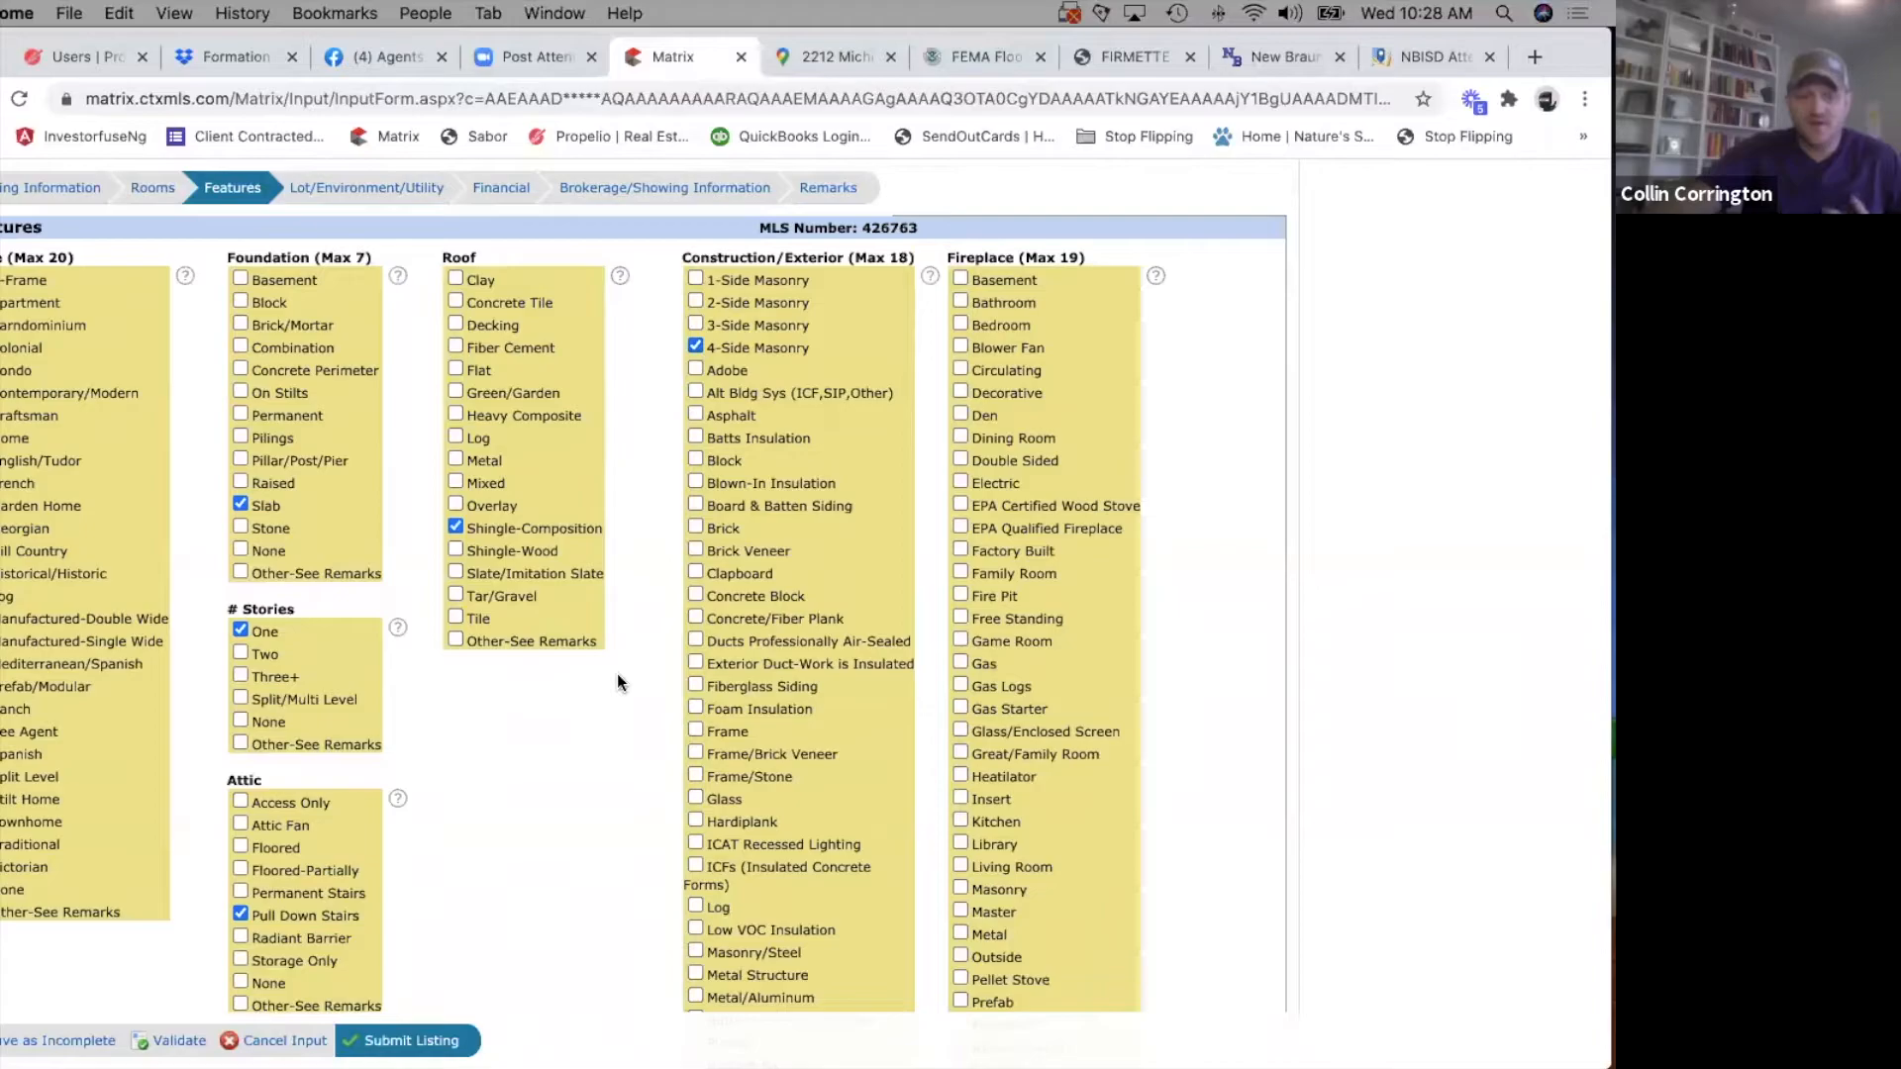
pyautogui.scroll(-5, 778, 787)
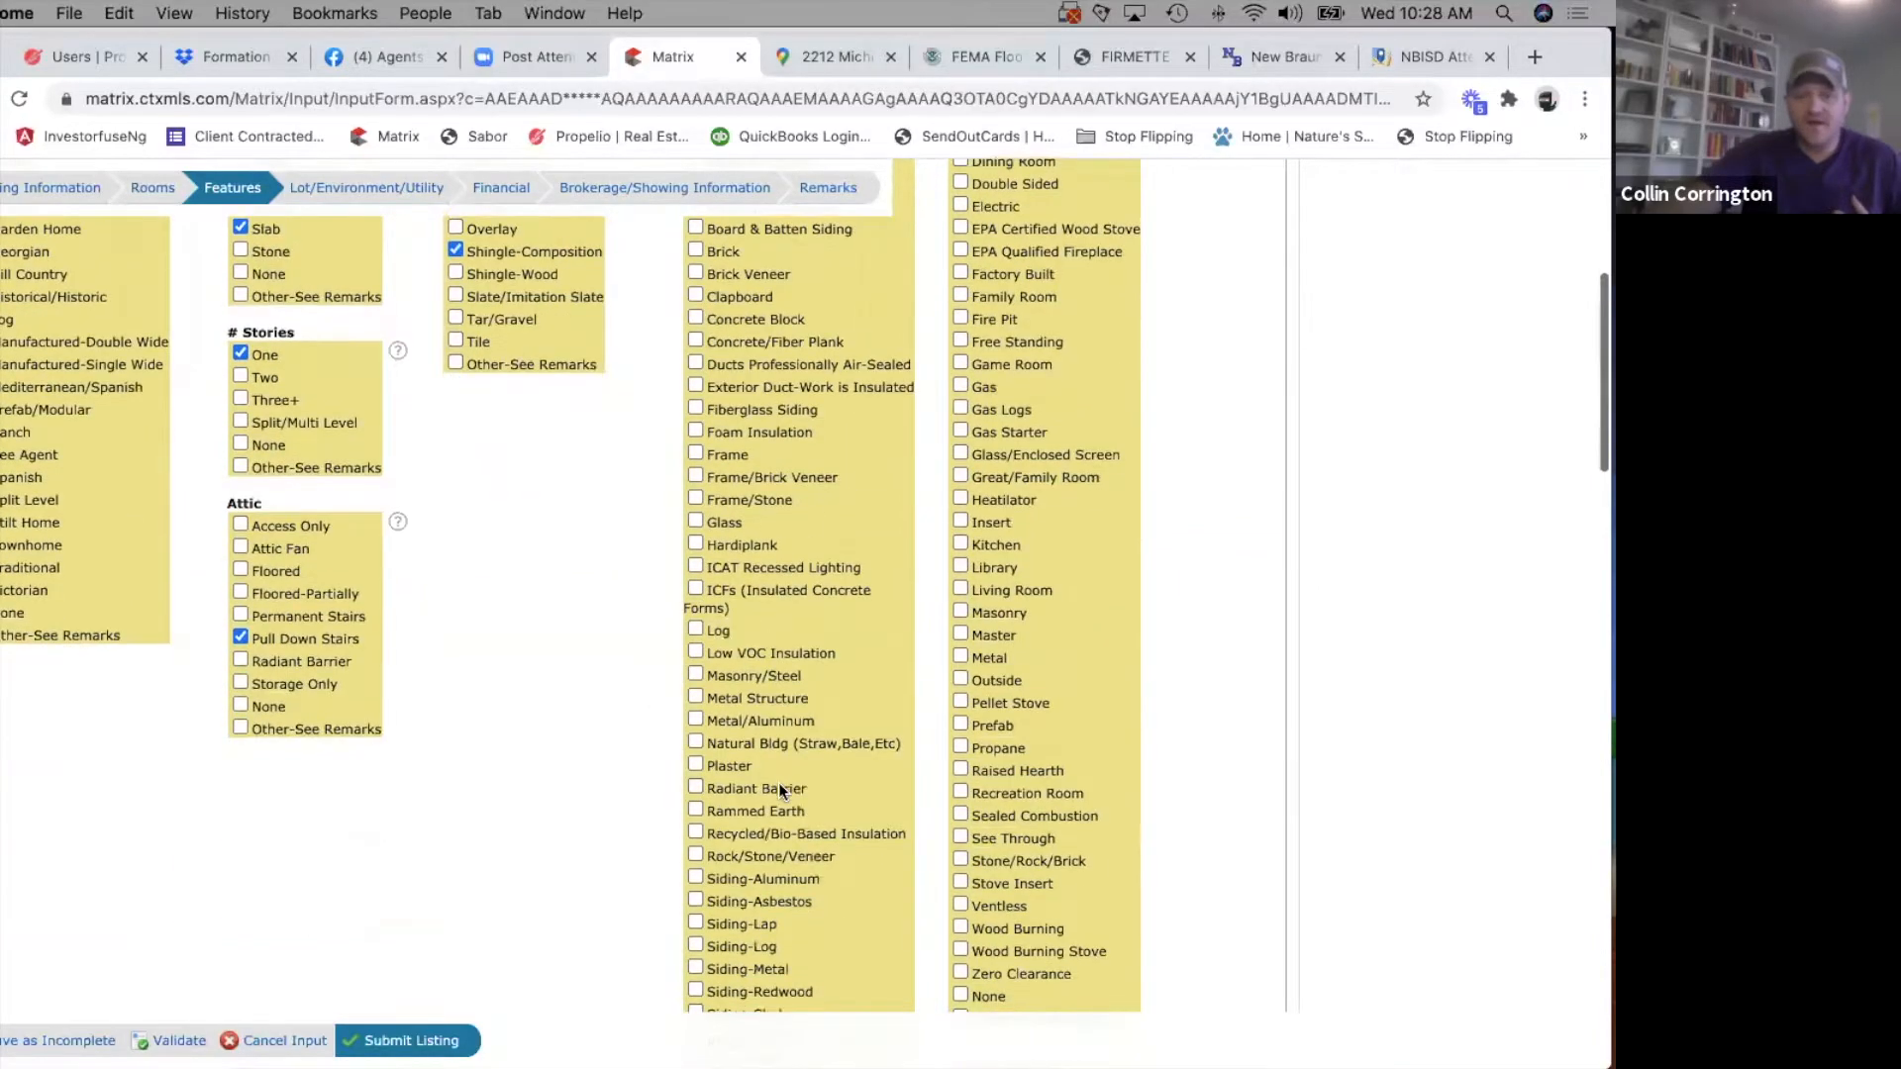
pyautogui.scroll(-5, 755, 818)
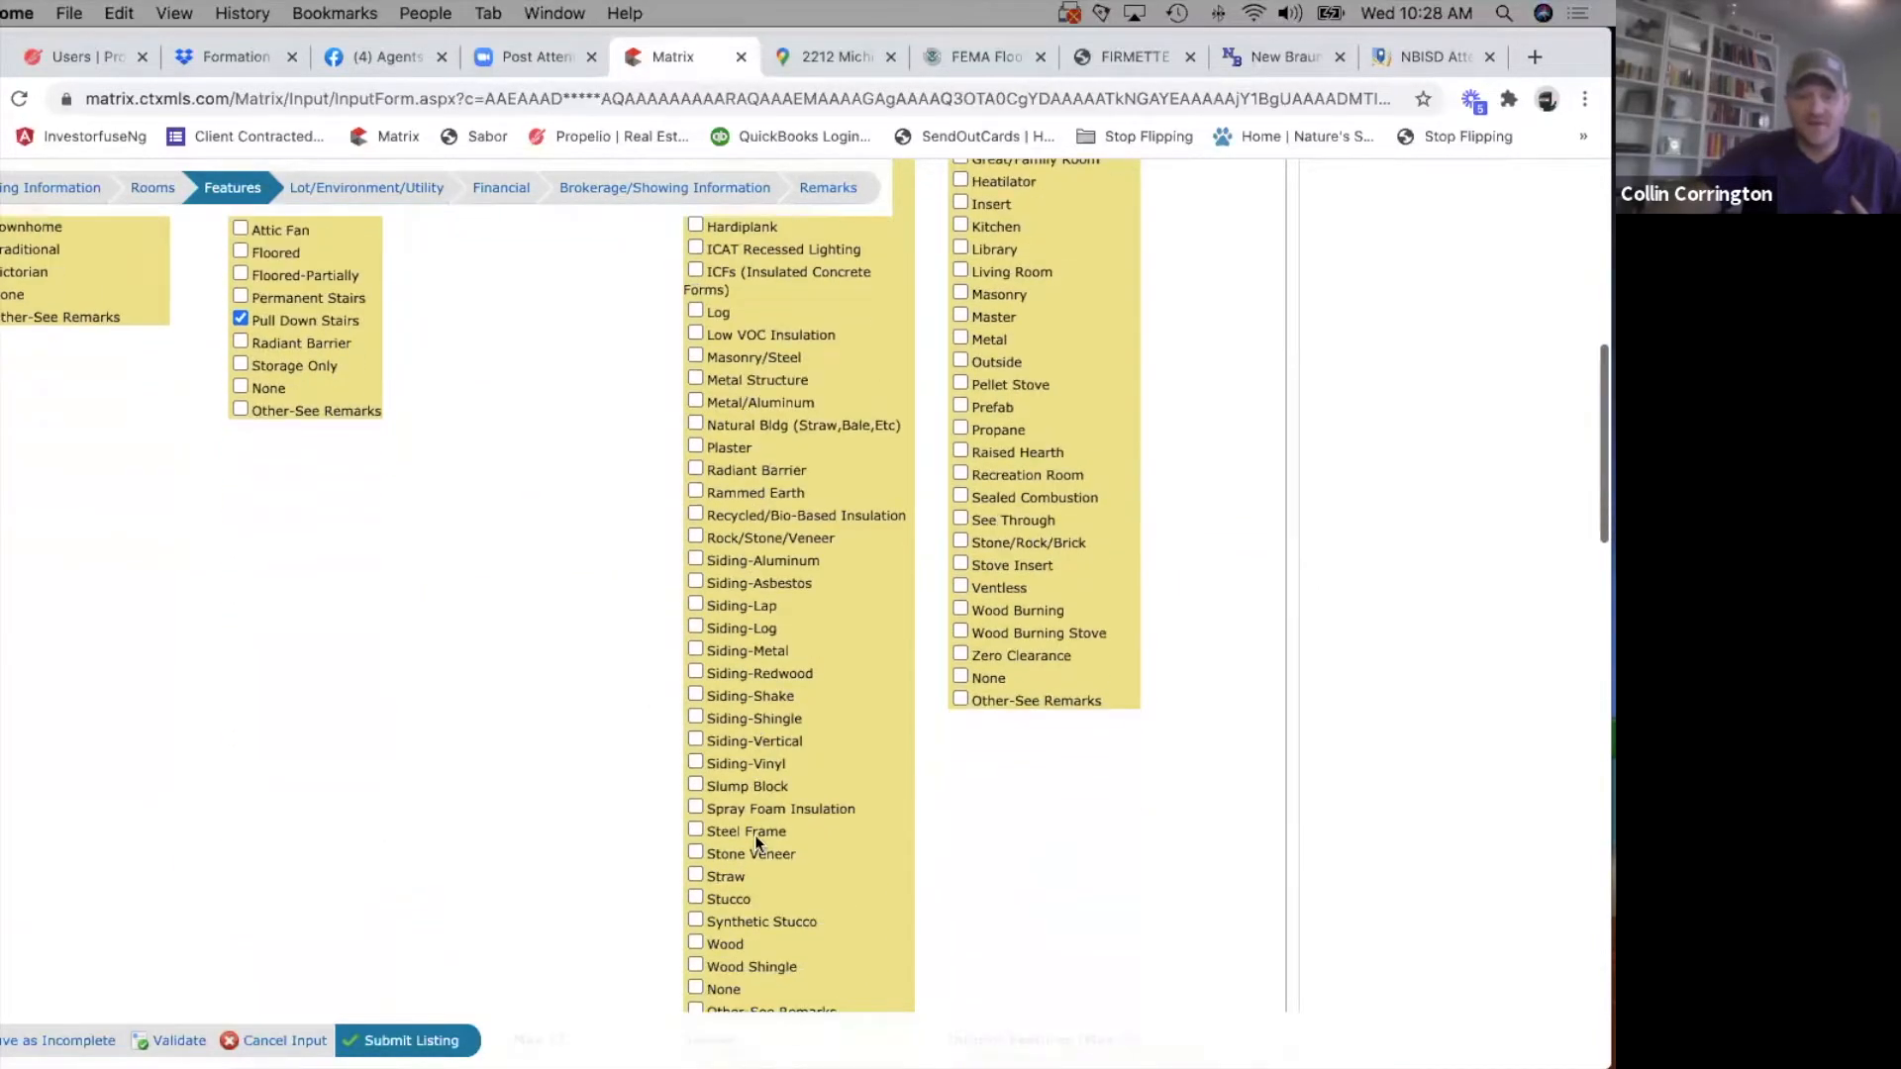
pyautogui.scroll(-10, 754, 840)
pyautogui.scroll(15, 754, 839)
pyautogui.scroll(2, 755, 839)
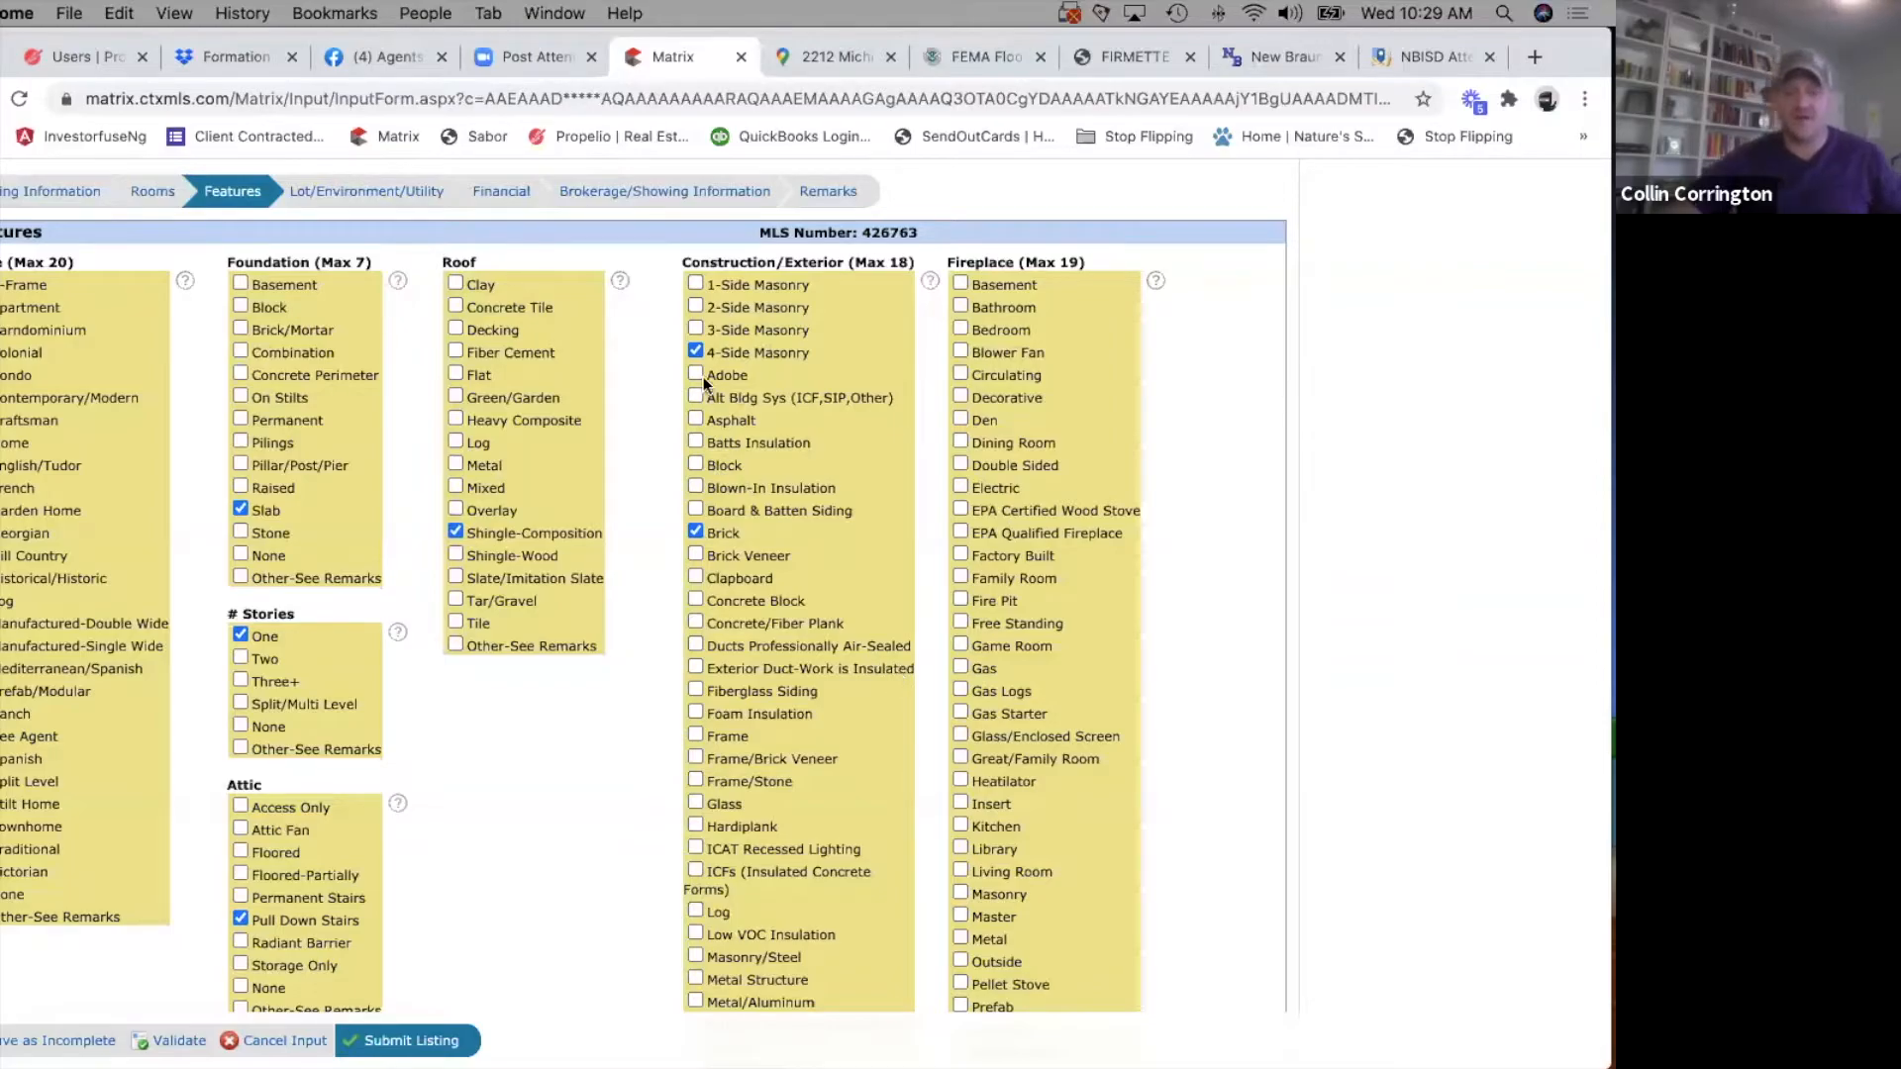
# Set the Fireplace feature to None.
pyautogui.scroll(-10, 758, 841)
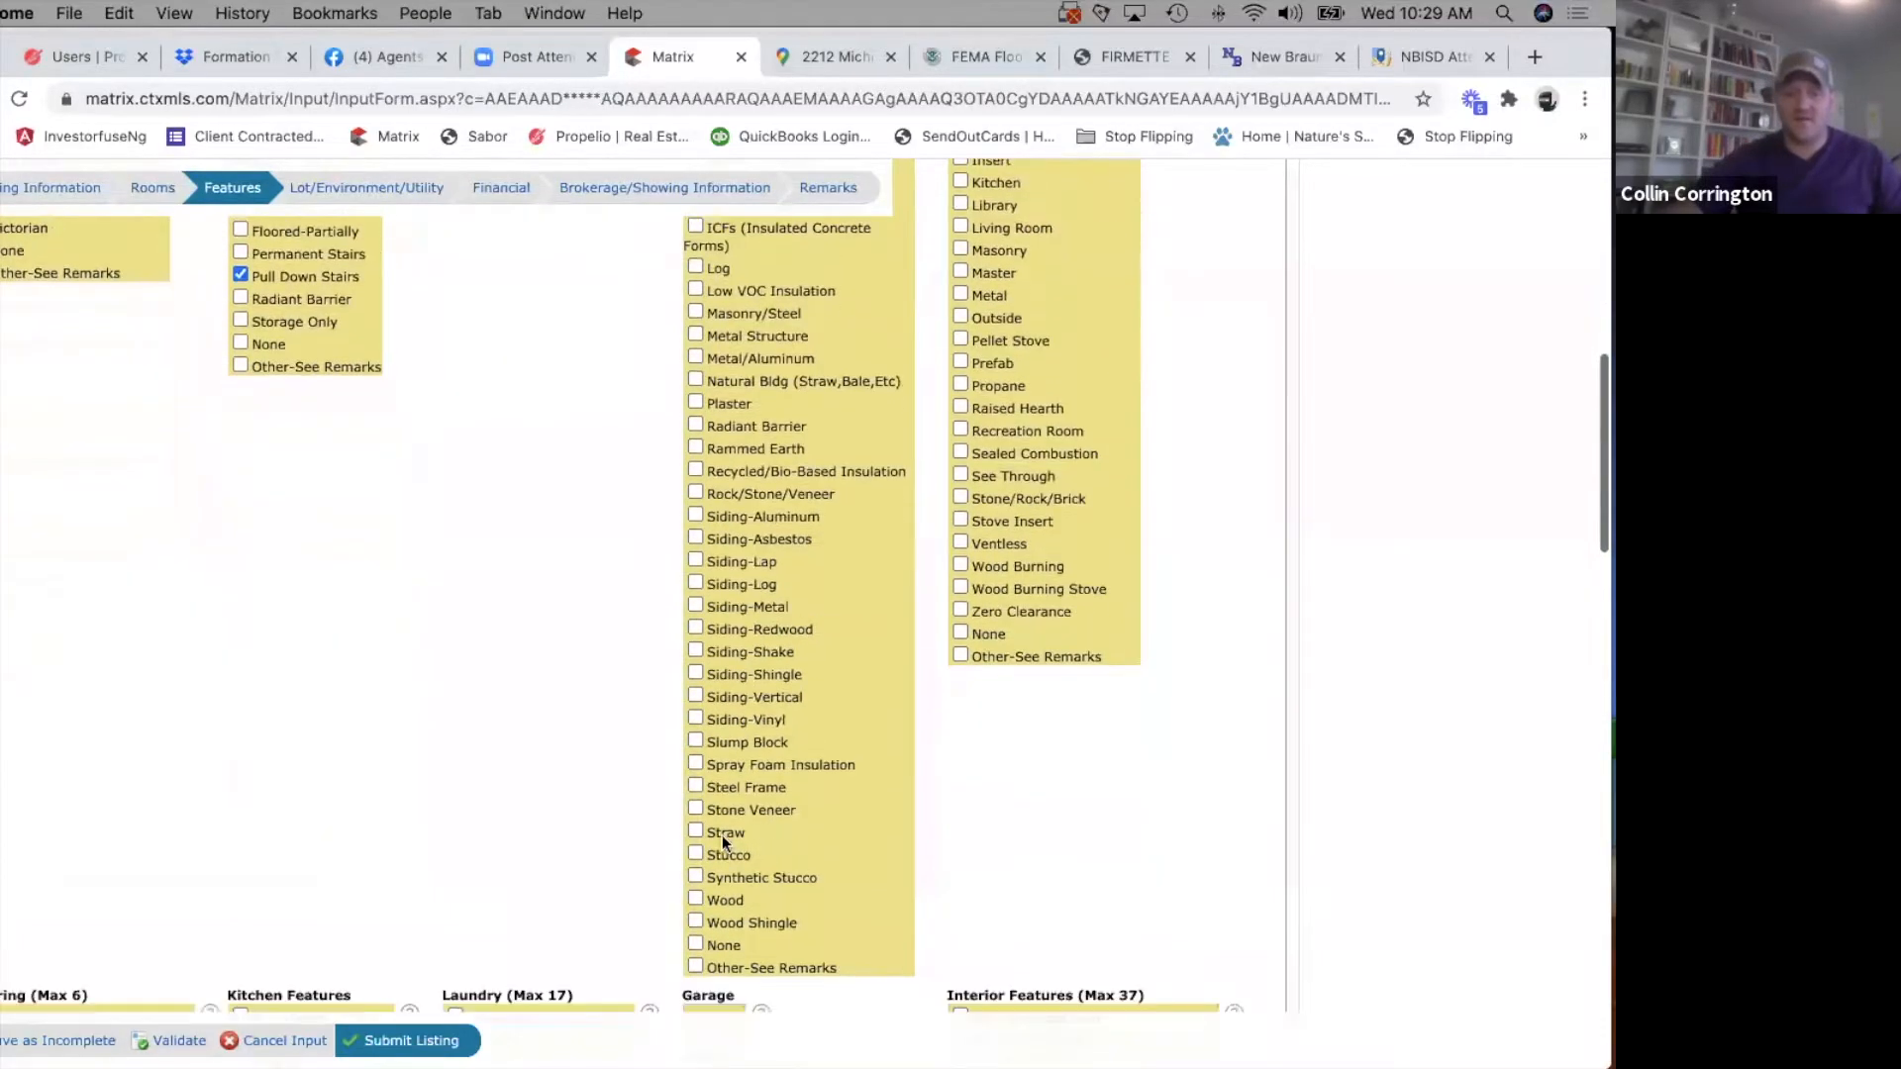
pyautogui.scroll(9, 805, 833)
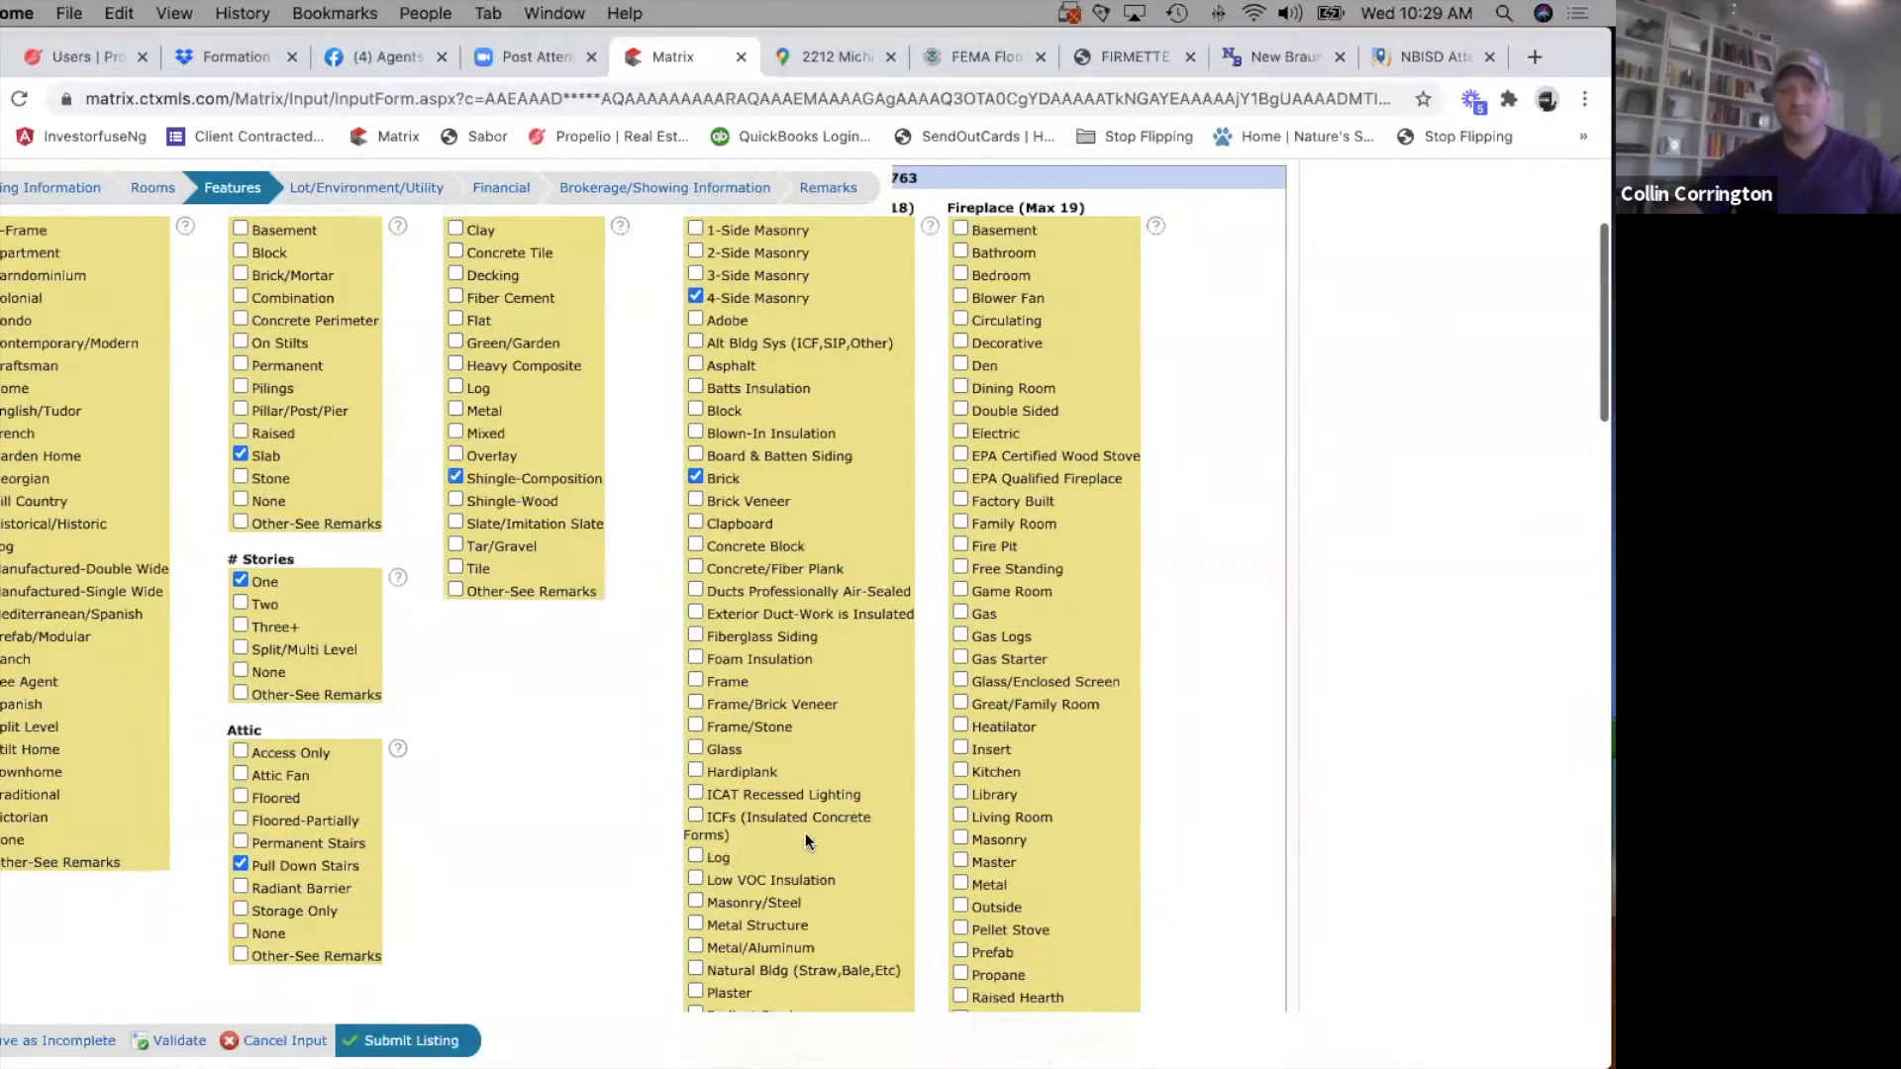
pyautogui.scroll(2, 805, 833)
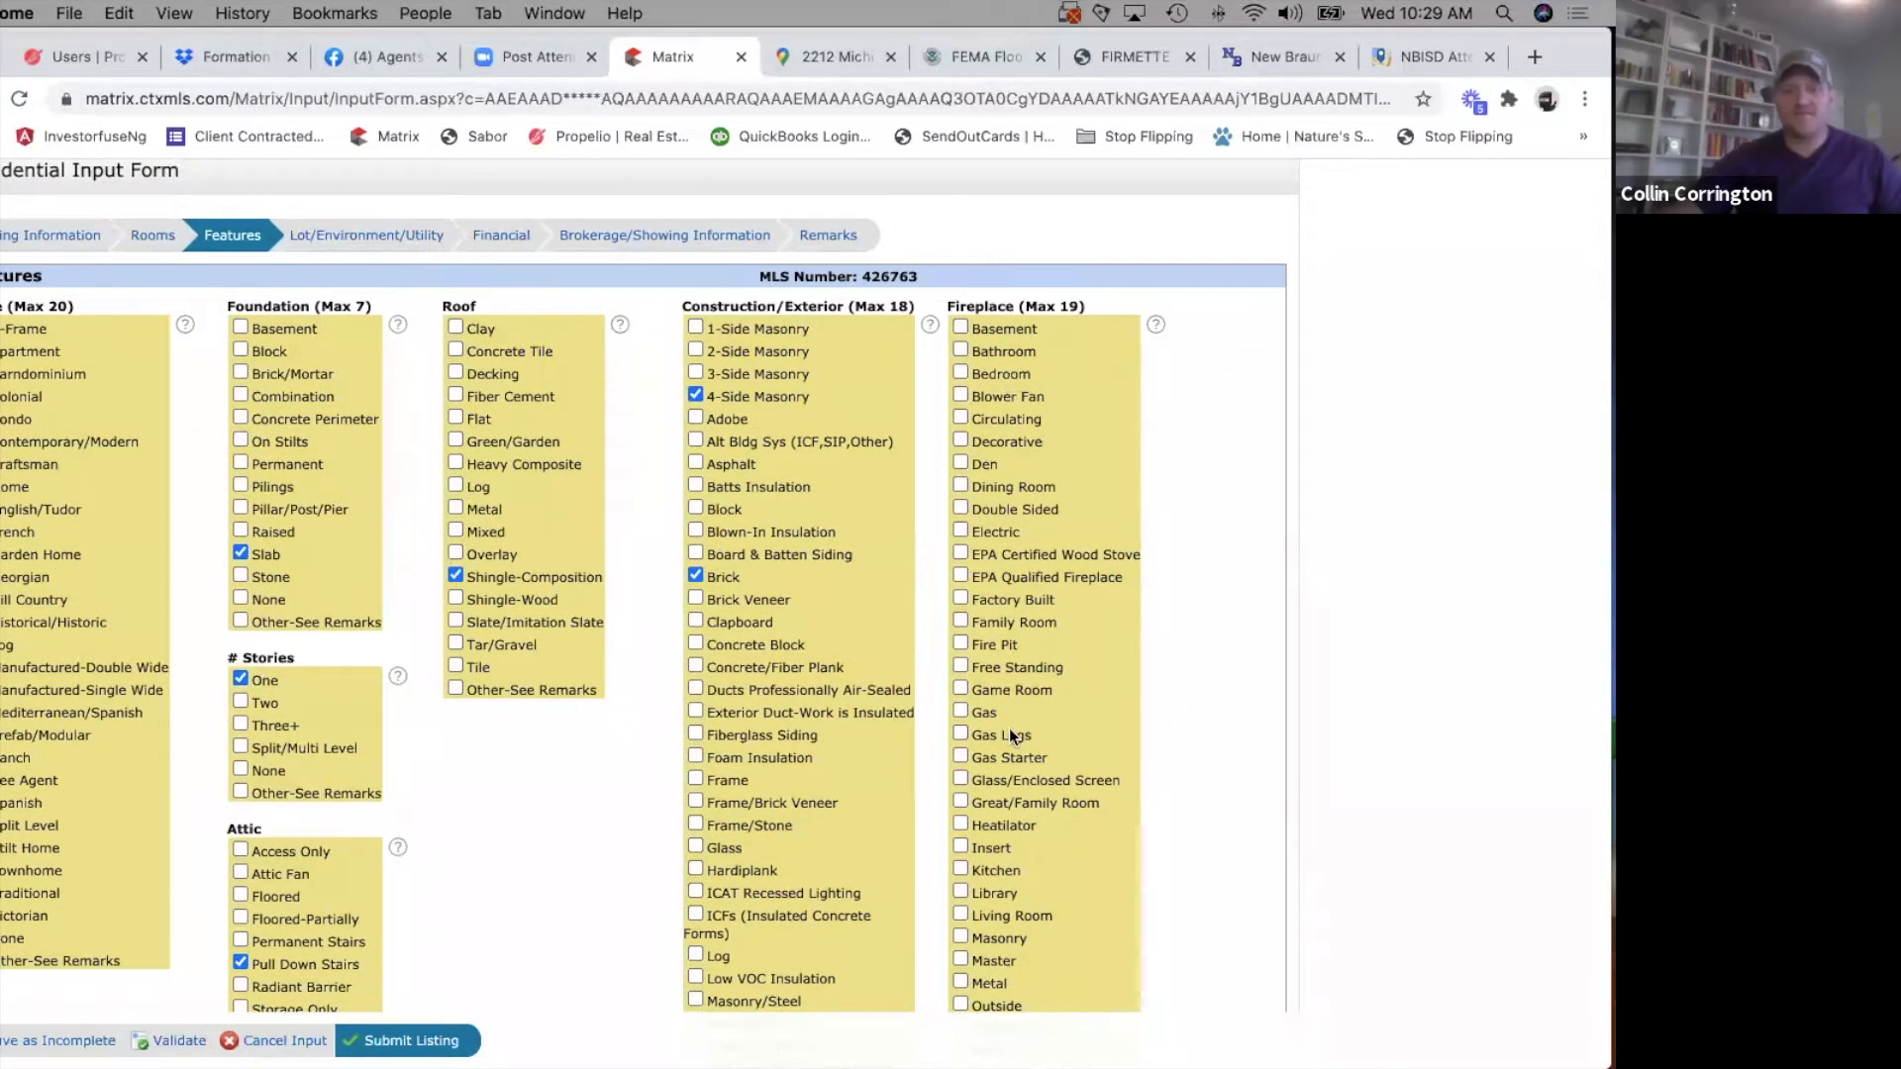
pyautogui.scroll(-10, 1010, 734)
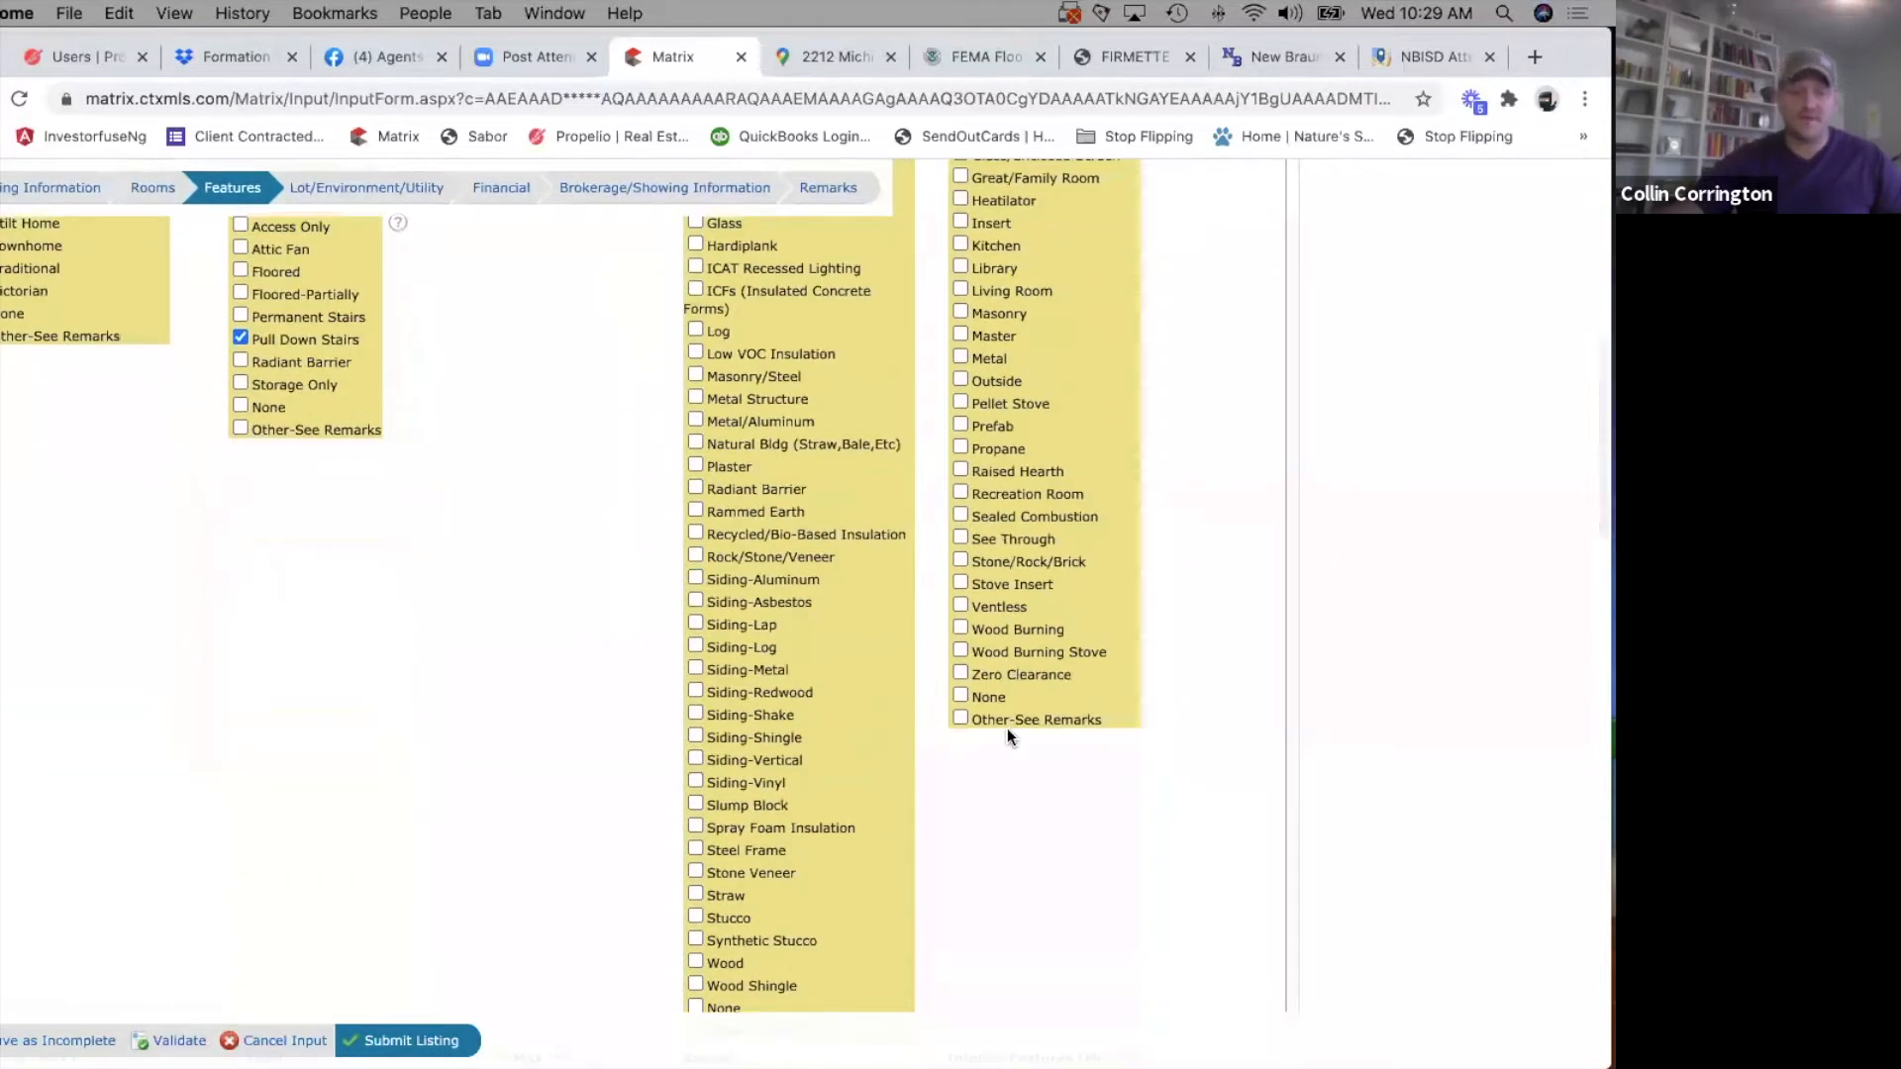
pyautogui.click(958, 694)
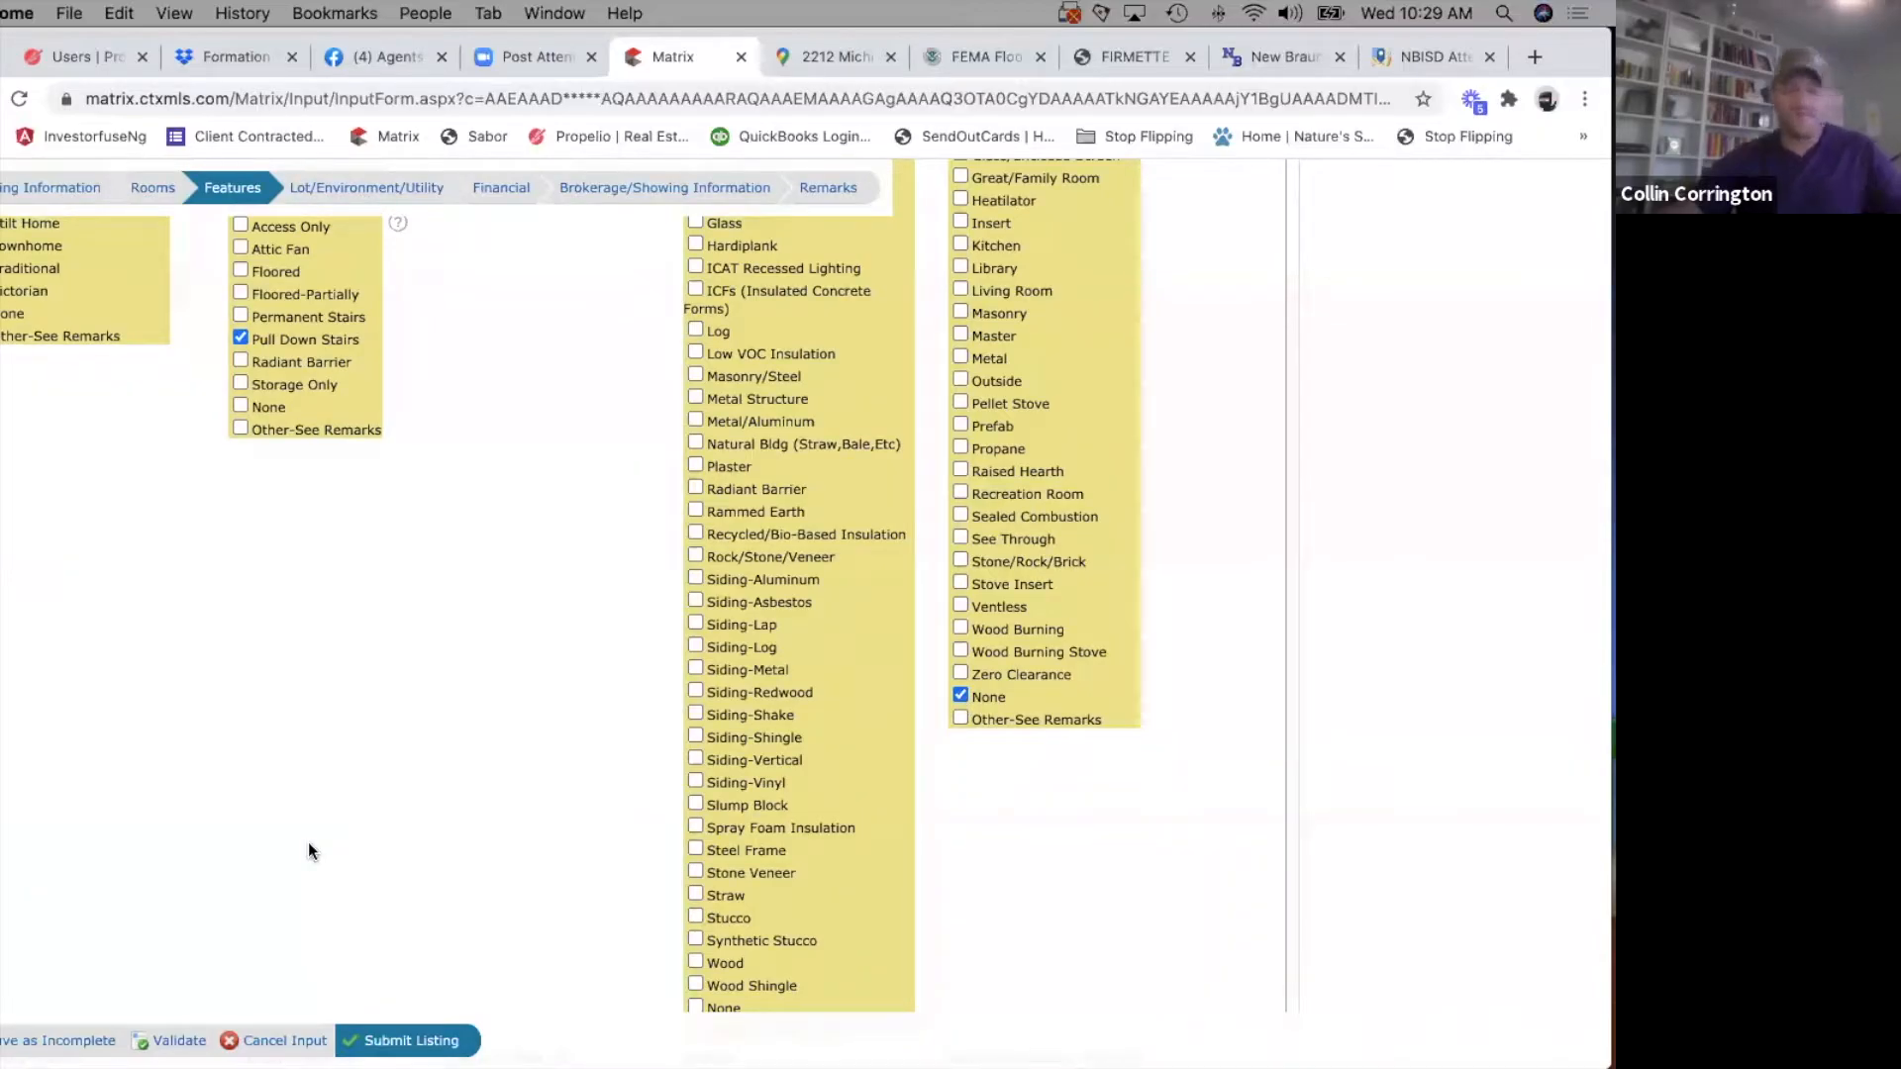
# Review the foundation, roof, attic, exterior and fireplace choices made in the Features form.
pyautogui.scroll(-8, 287, 955)
pyautogui.scroll(-4, 271, 620)
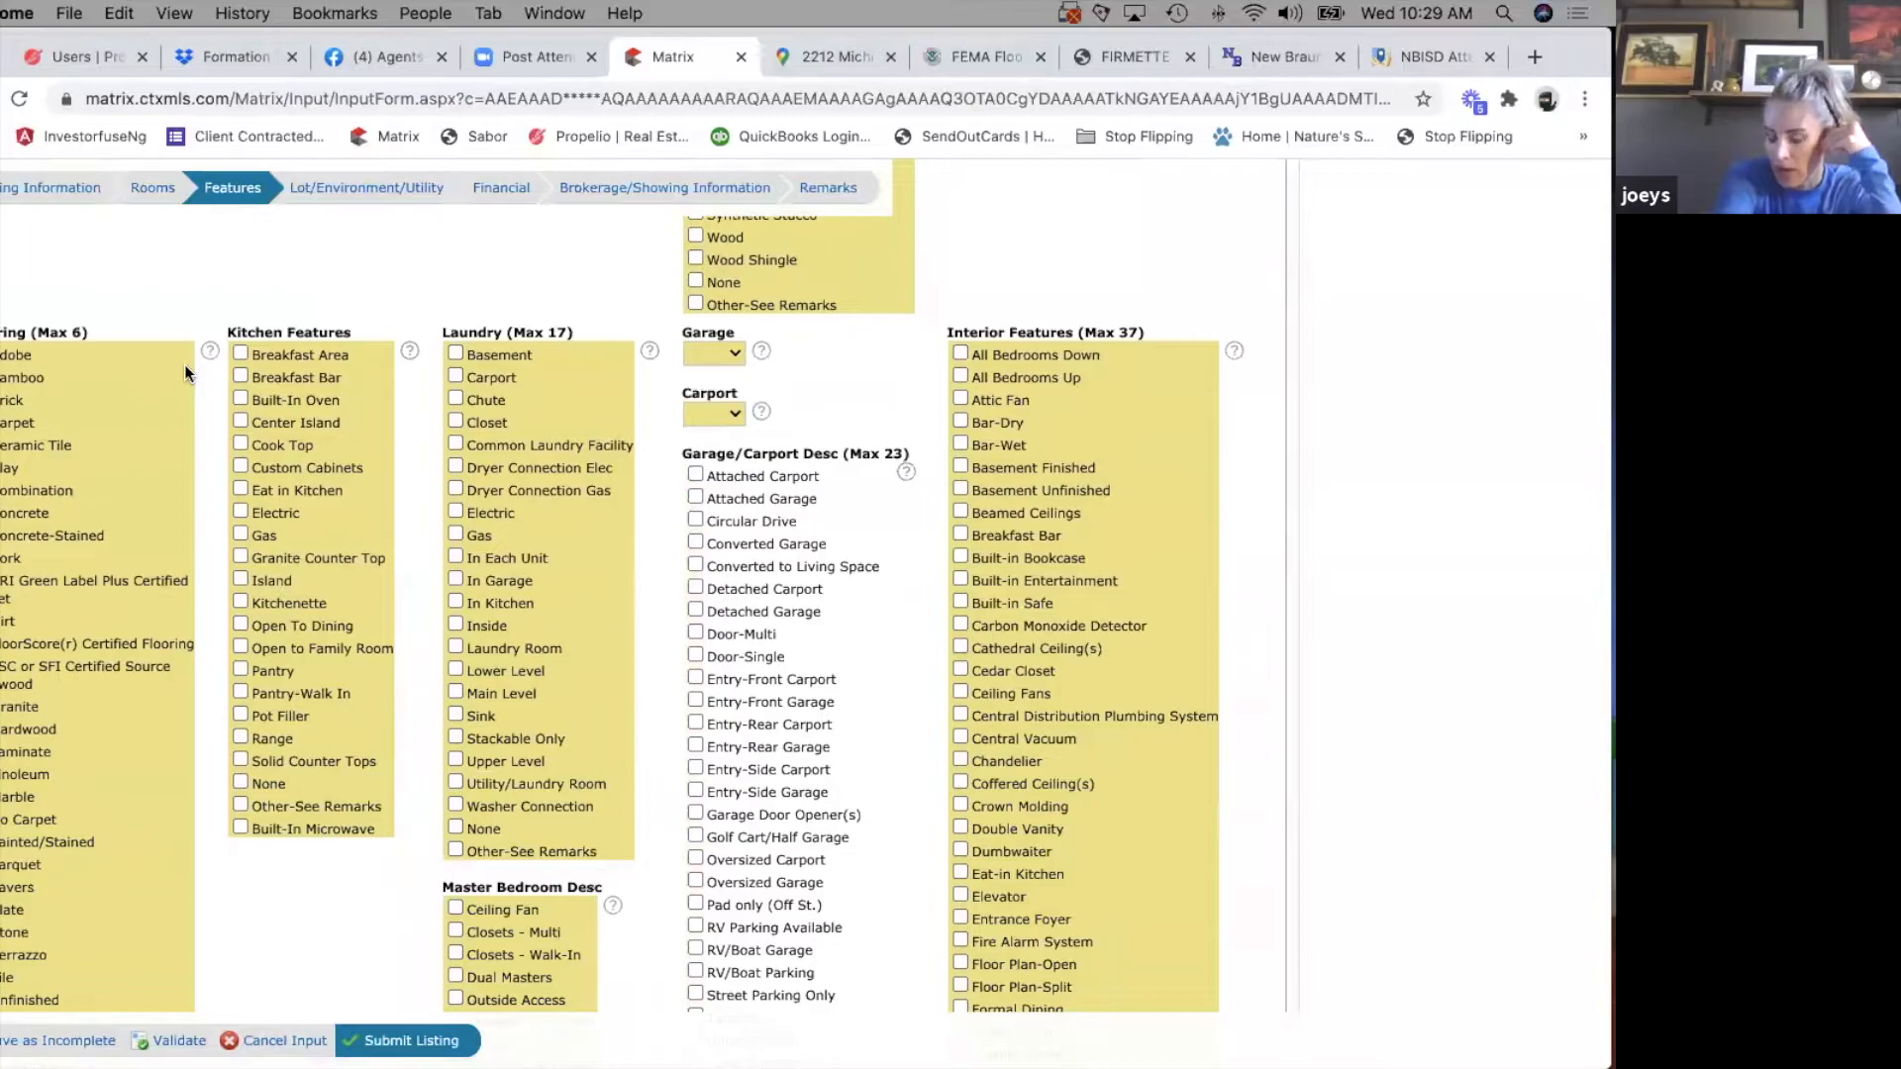
pyautogui.scroll(12, 185, 373)
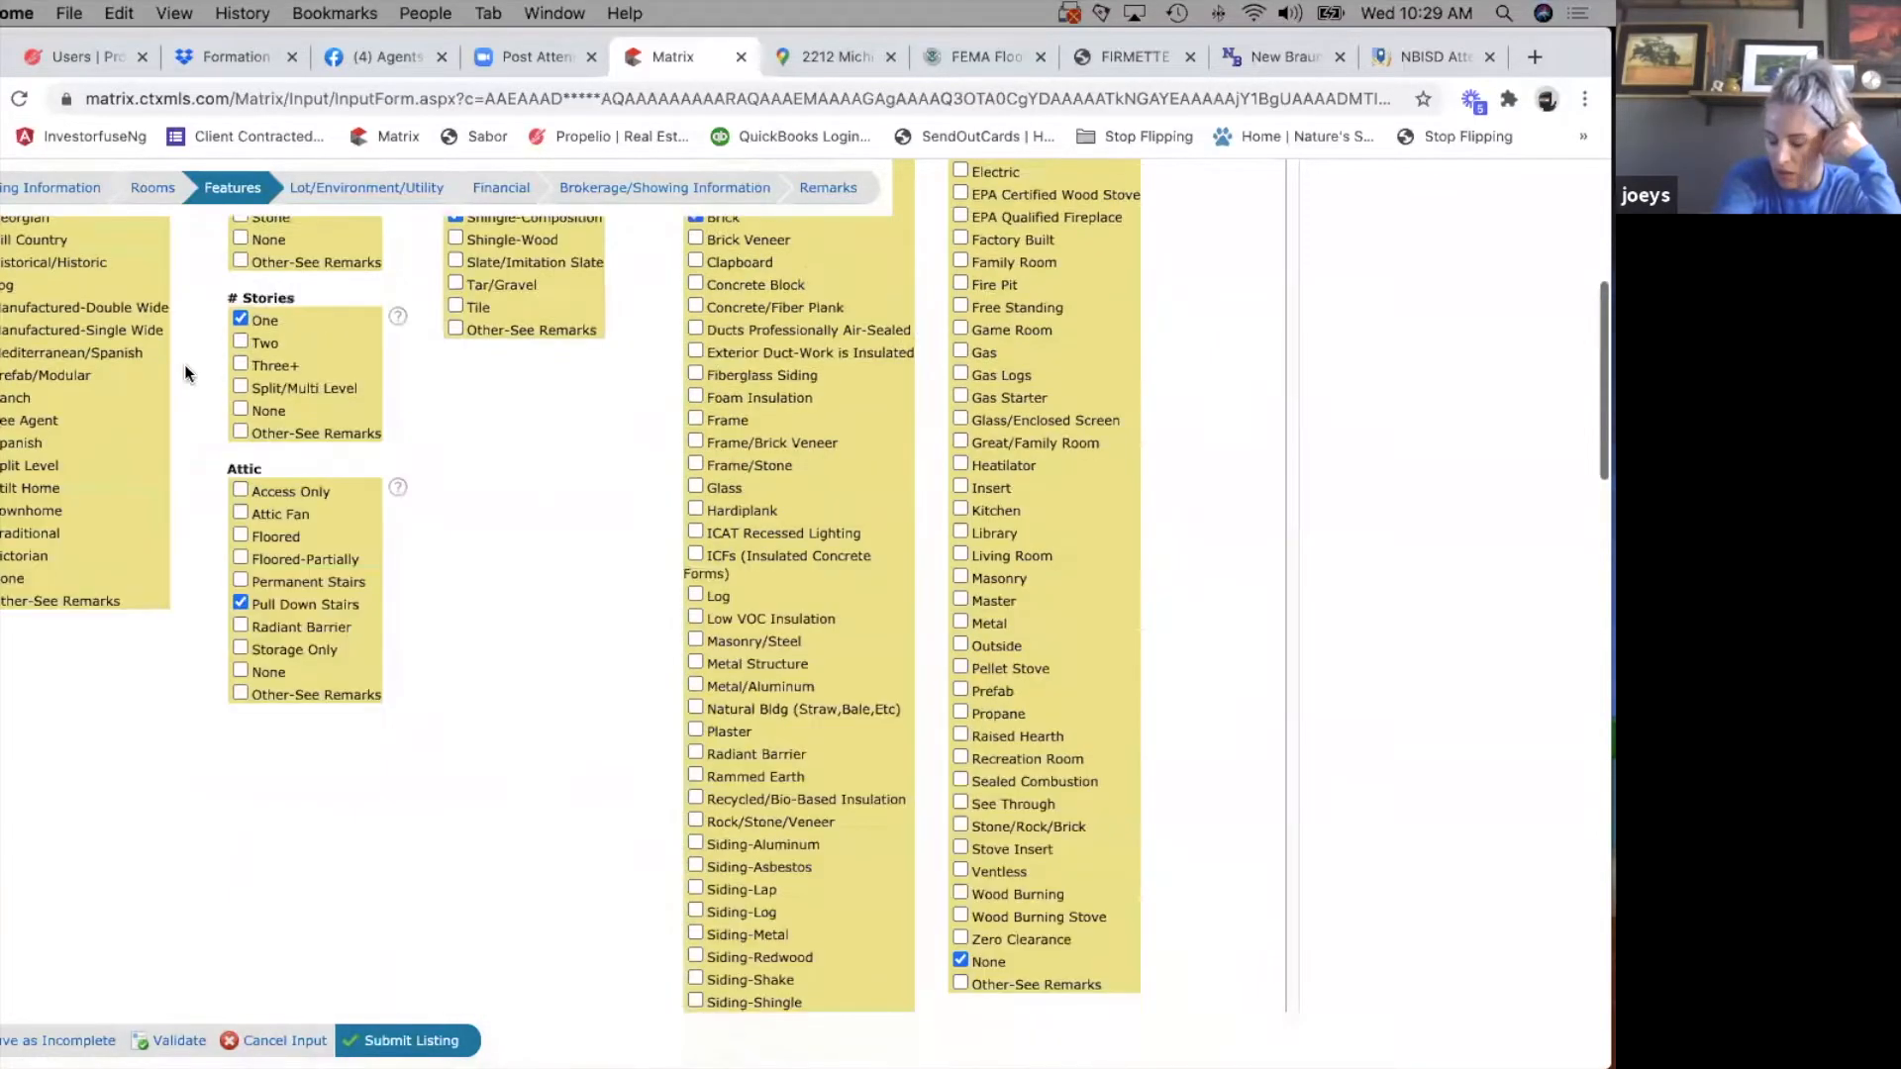
pyautogui.scroll(3, 607, 559)
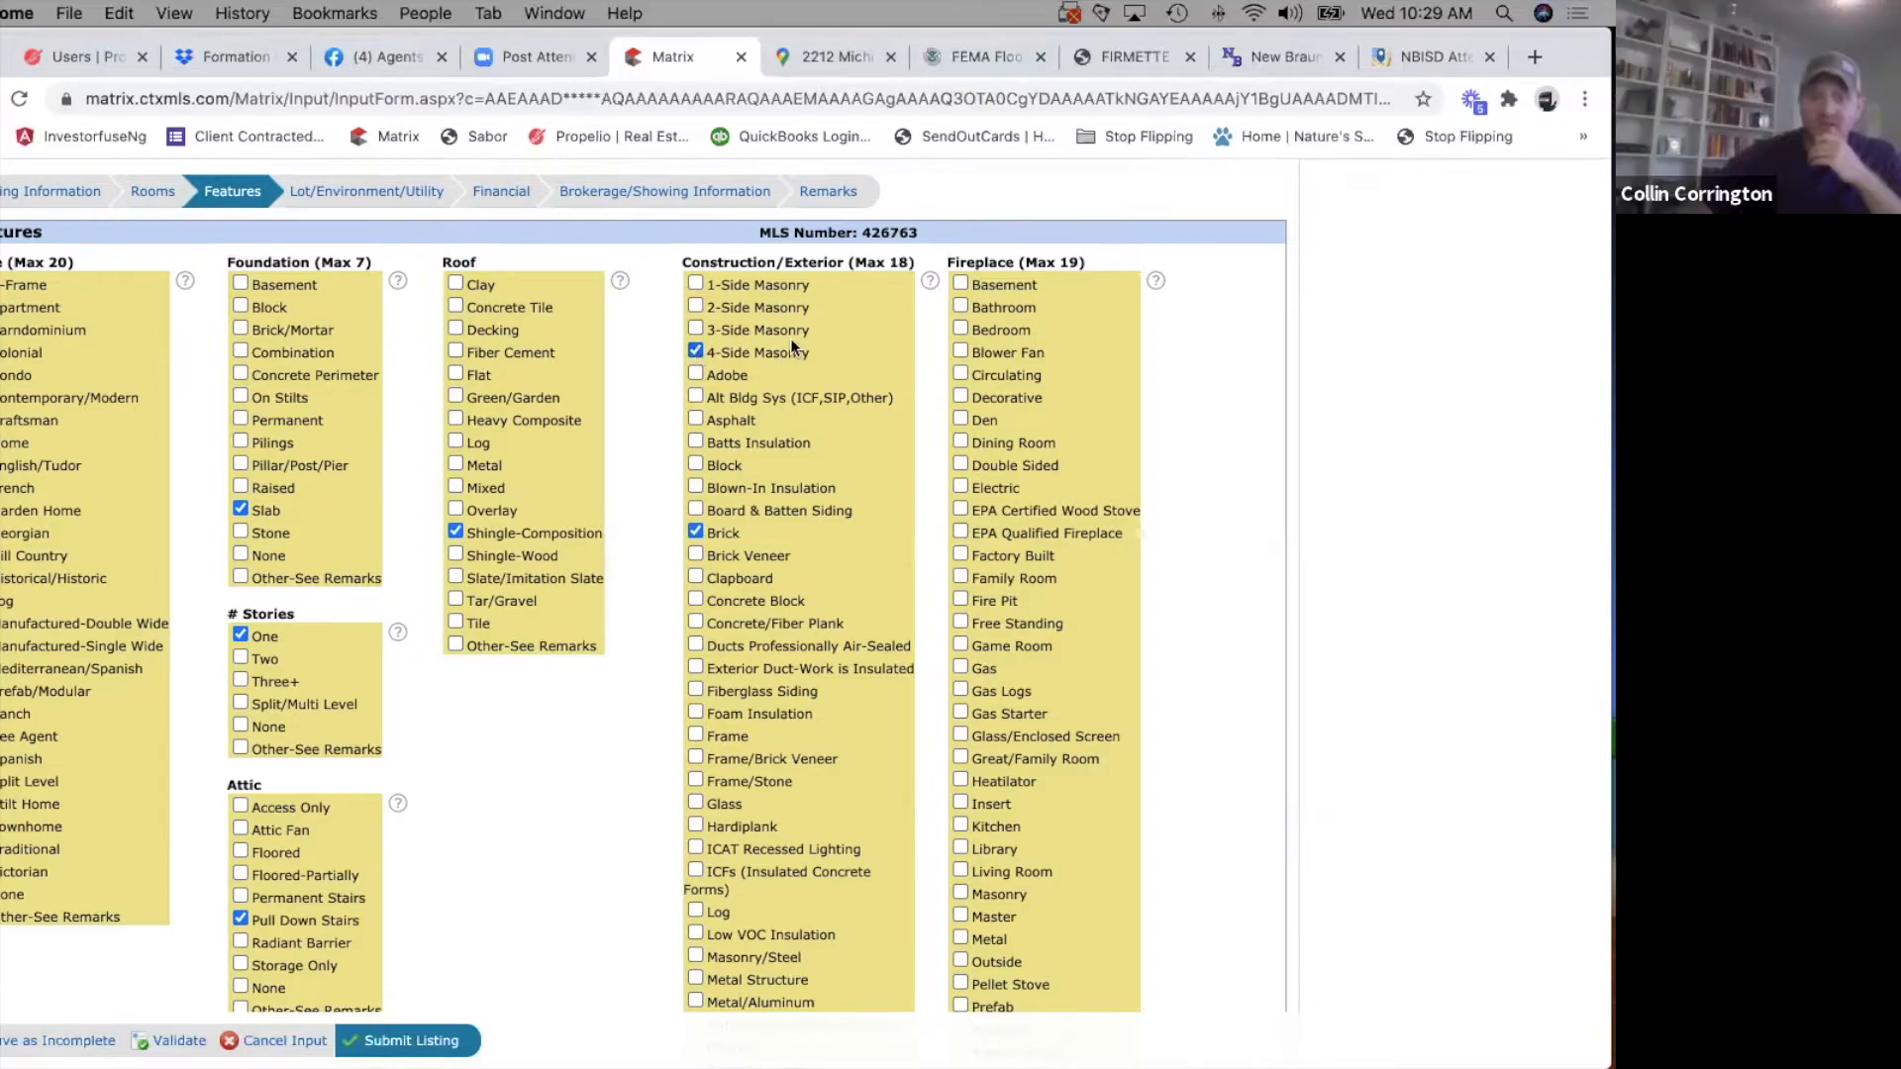
pyautogui.scroll(-5, 709, 560)
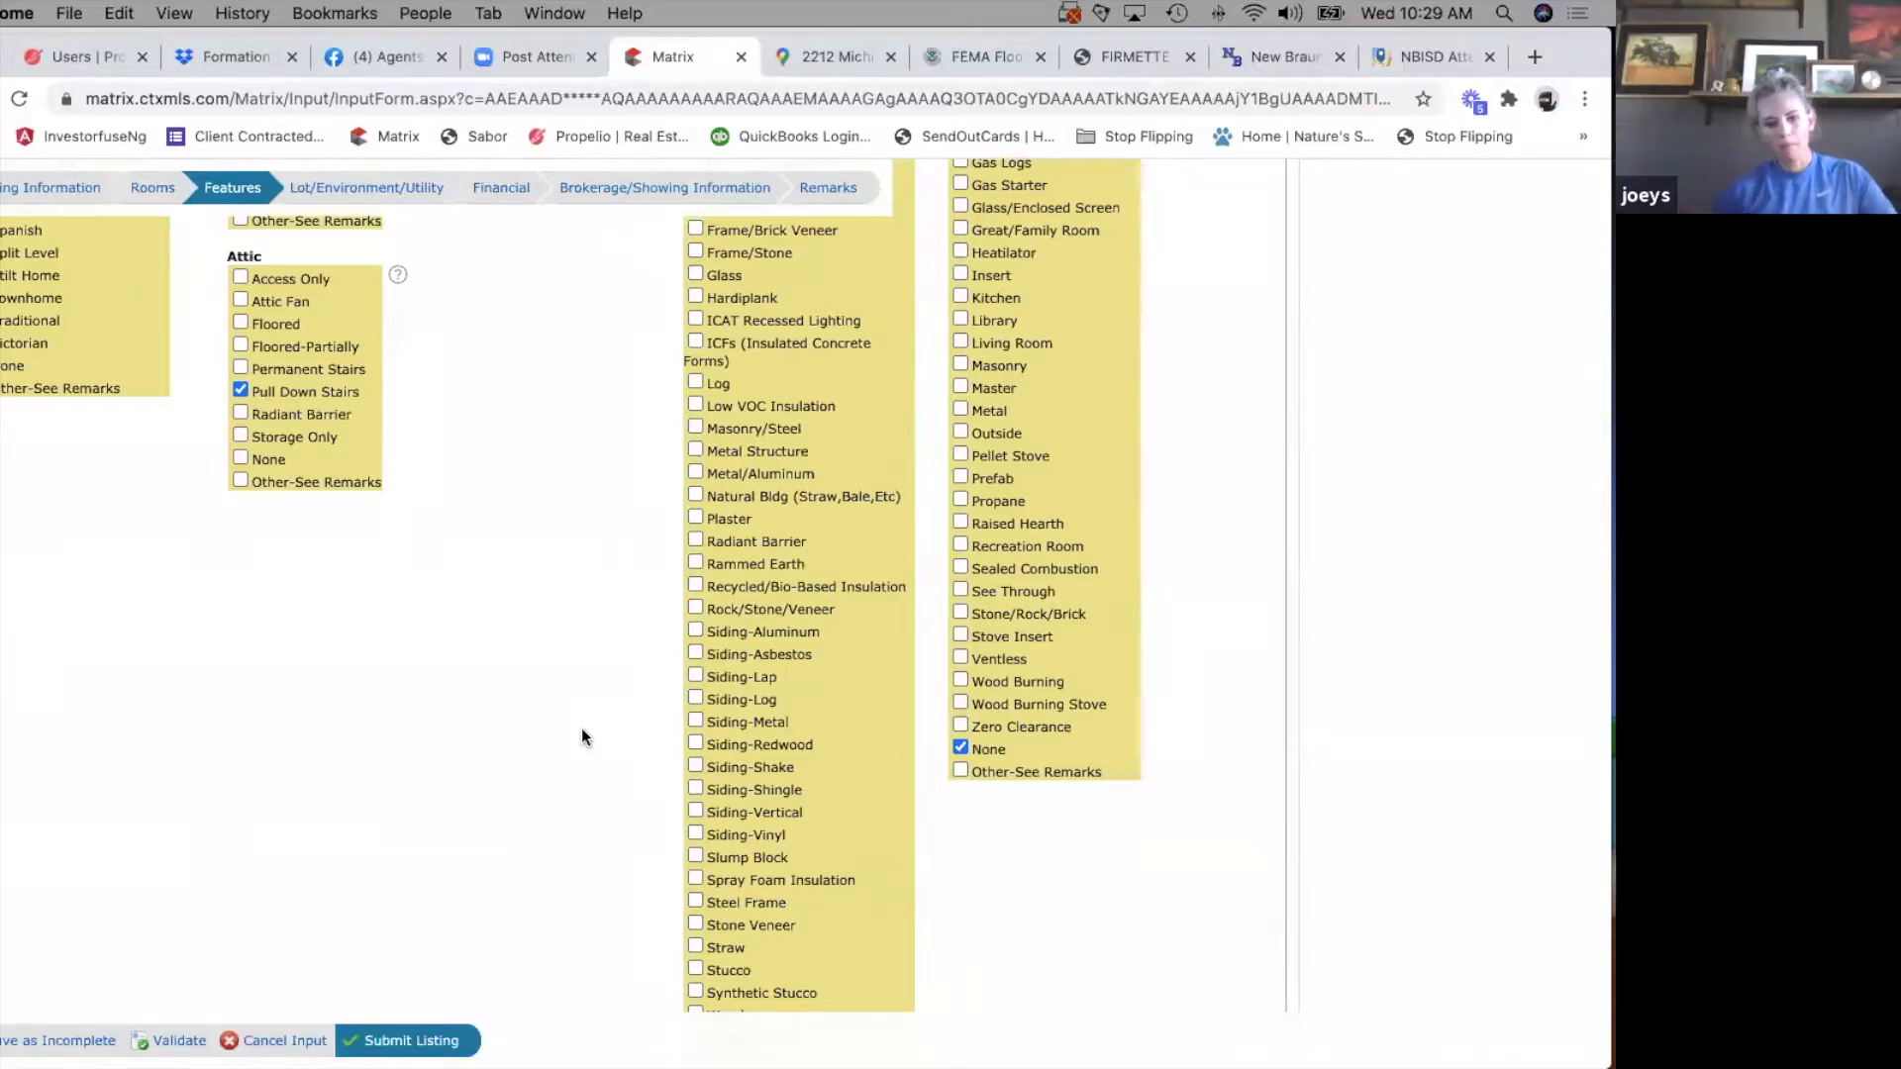
pyautogui.scroll(-2, 582, 736)
pyautogui.scroll(8, 582, 736)
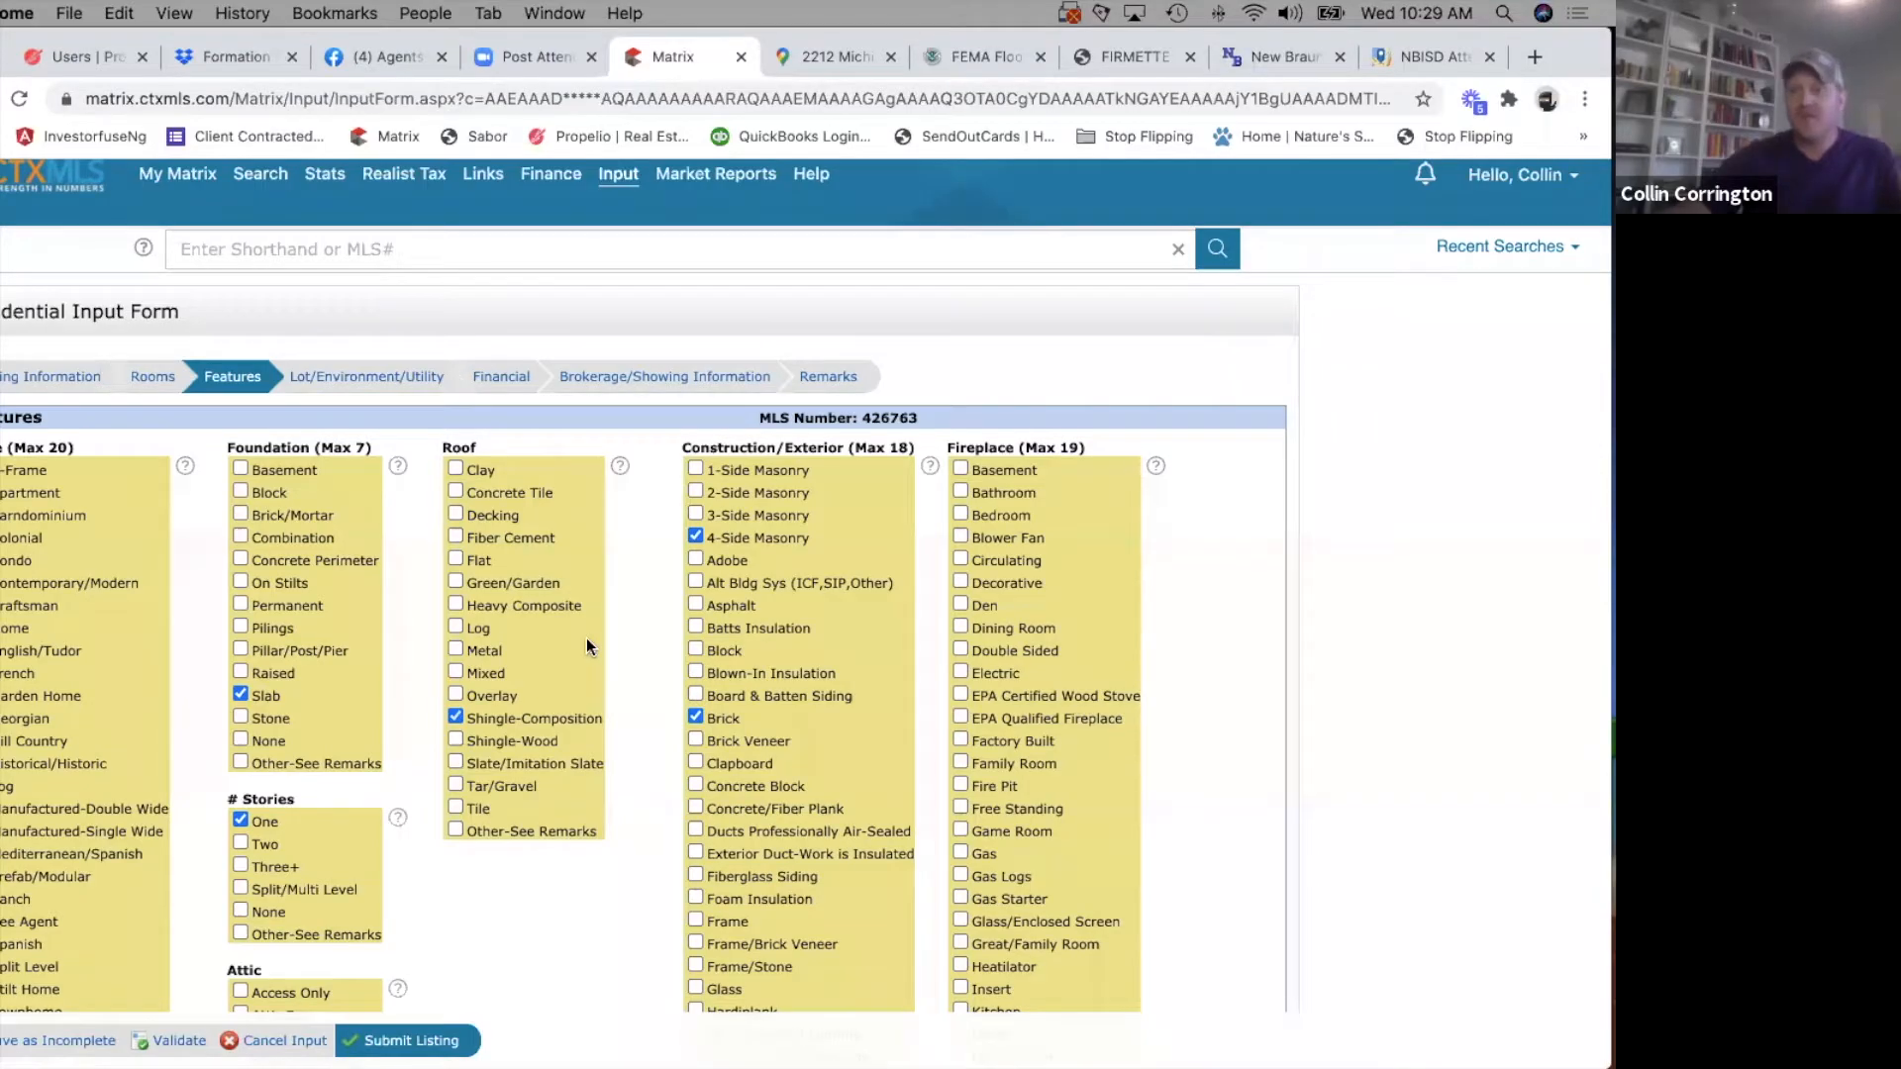
pyautogui.scroll(-5, 587, 646)
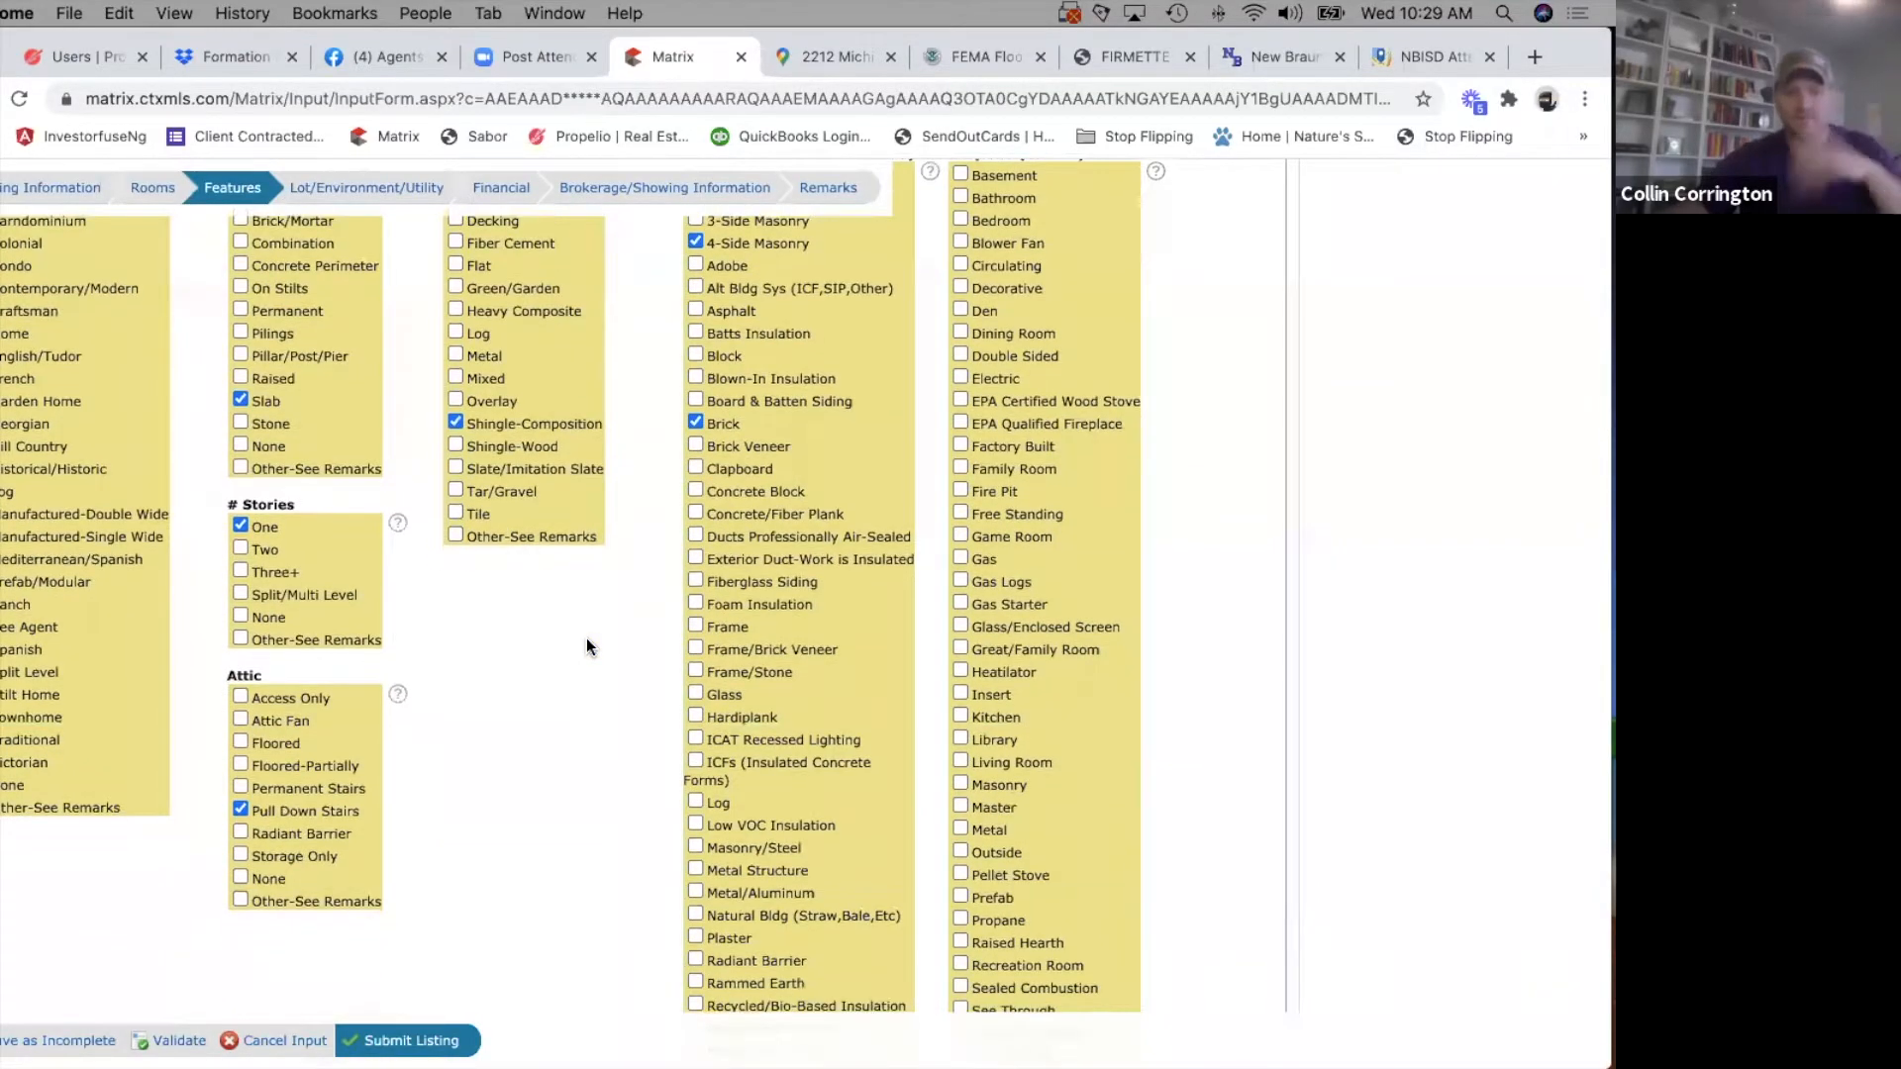
# Look over the flooring, appliance and kitchen groups and select Breakfast Area under Kitchen Features.
pyautogui.scroll(-10, 587, 644)
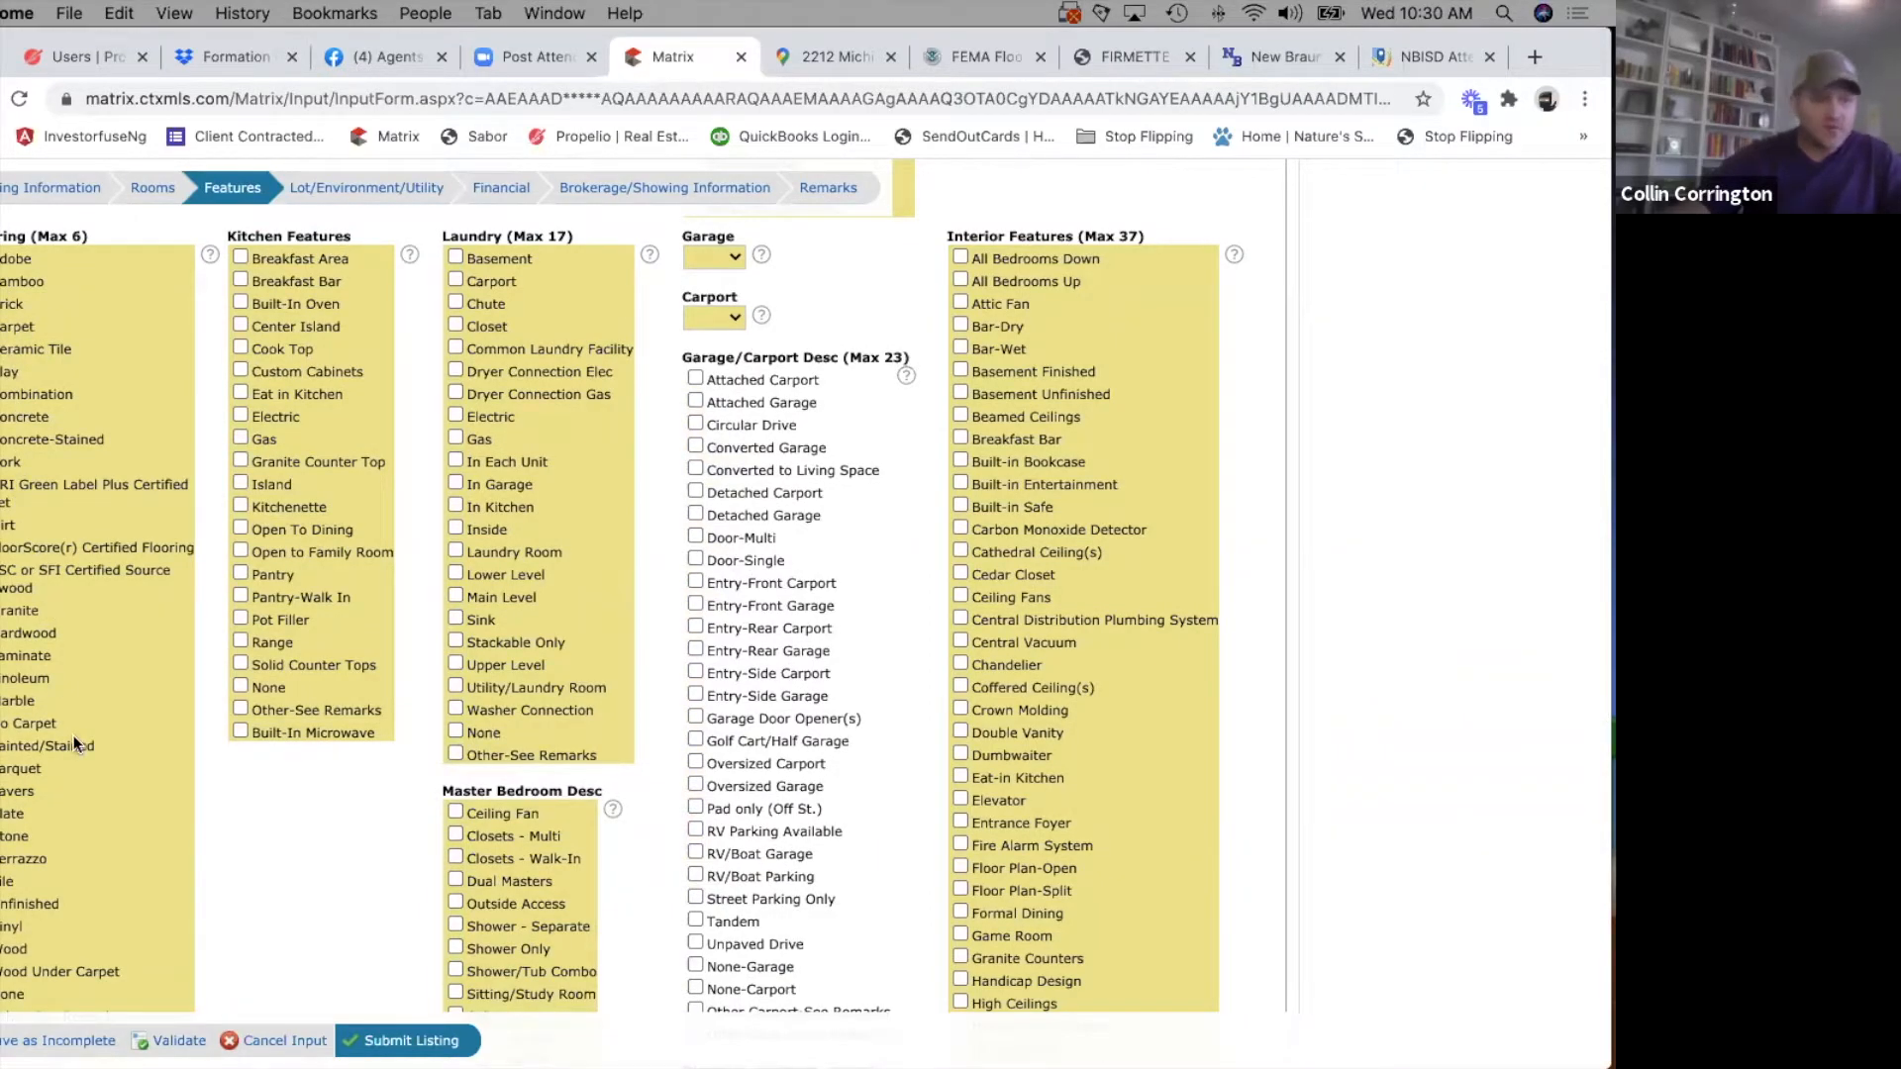
pyautogui.scroll(-3, 74, 741)
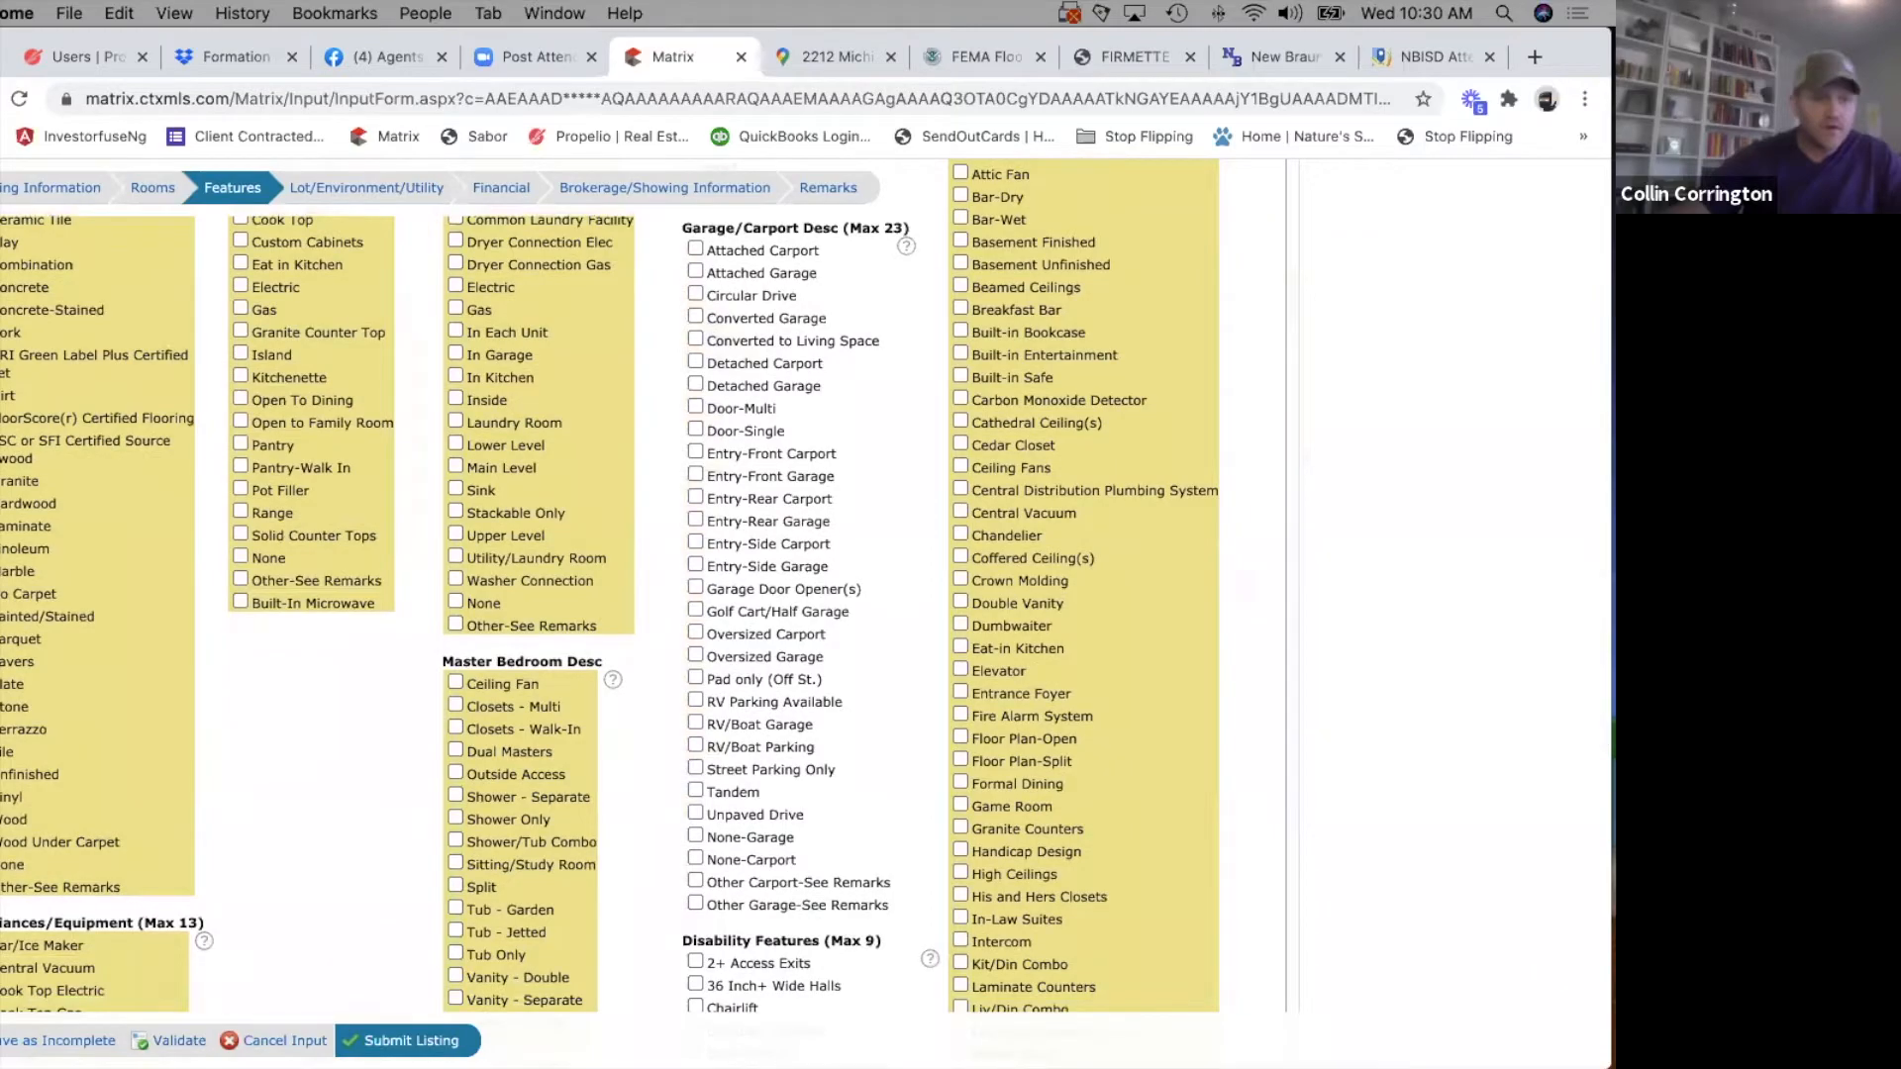
pyautogui.scroll(-2, 151, 742)
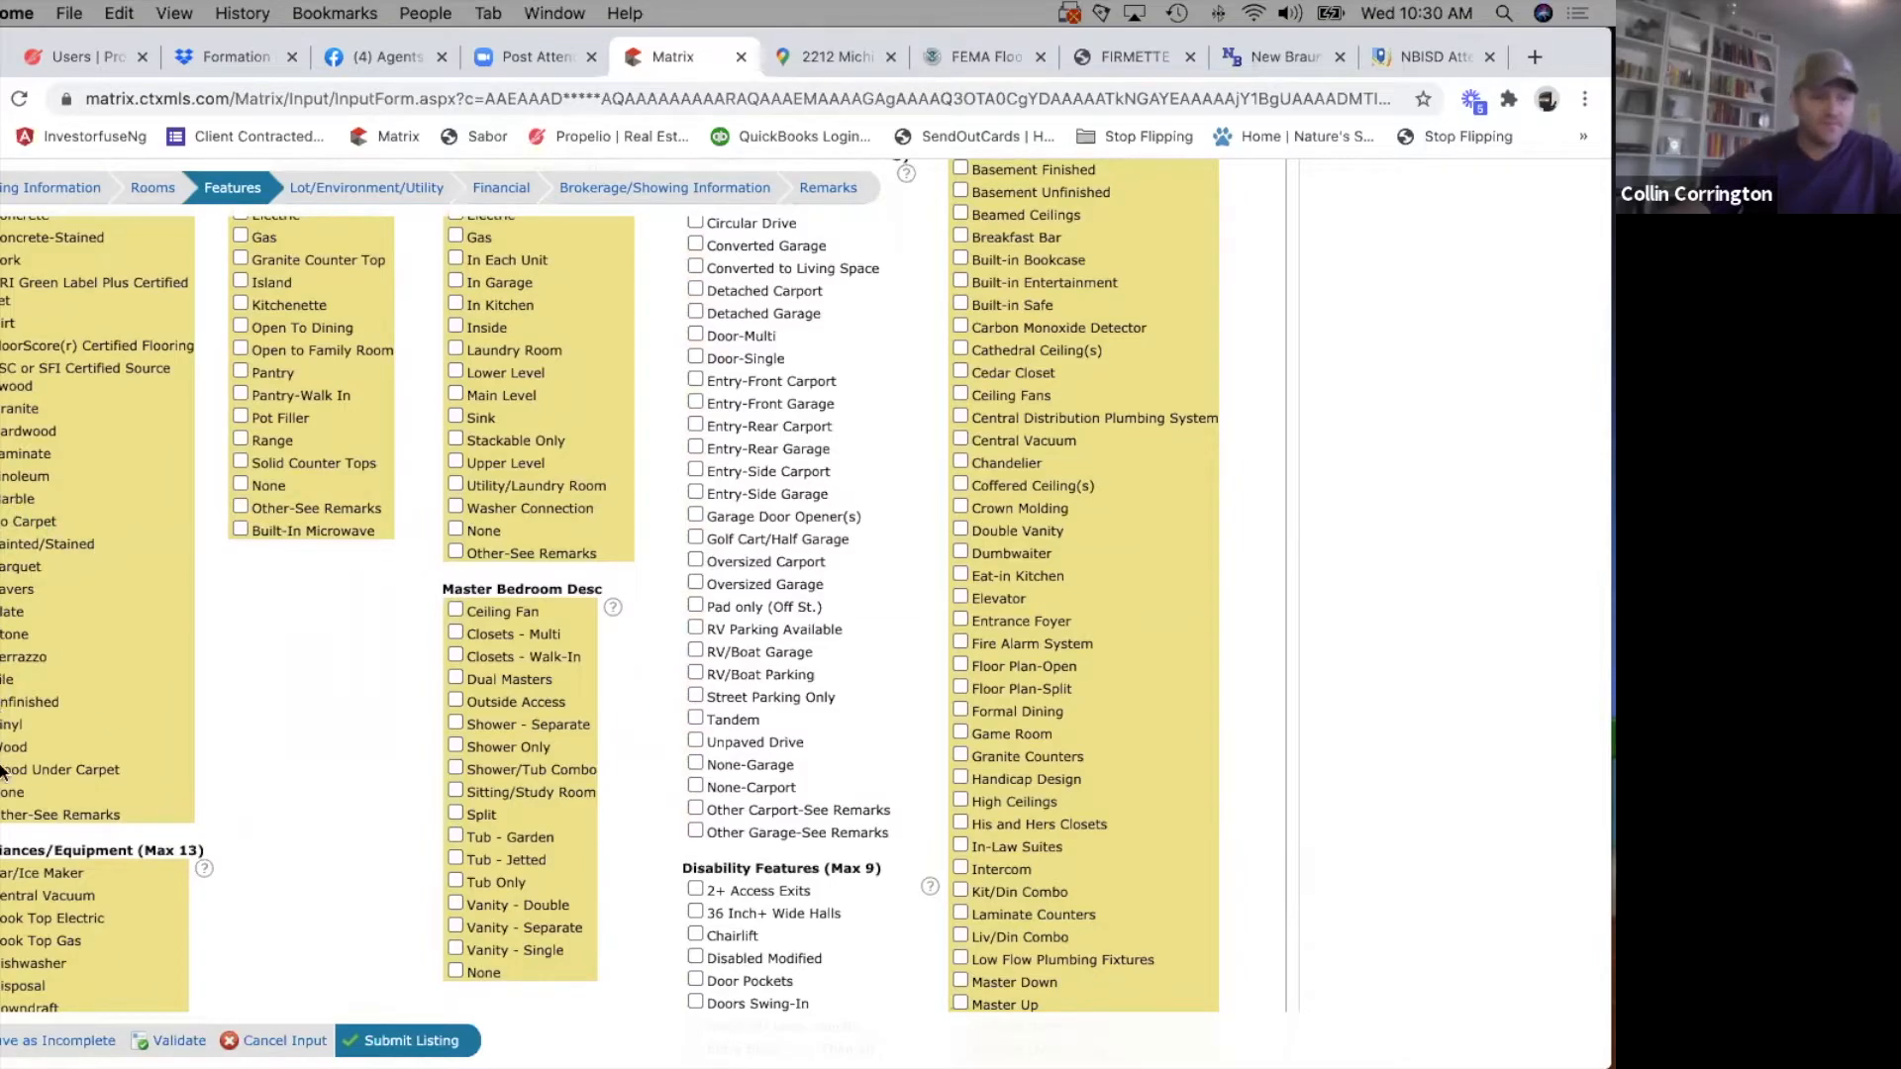
pyautogui.scroll(-2, 254, 800)
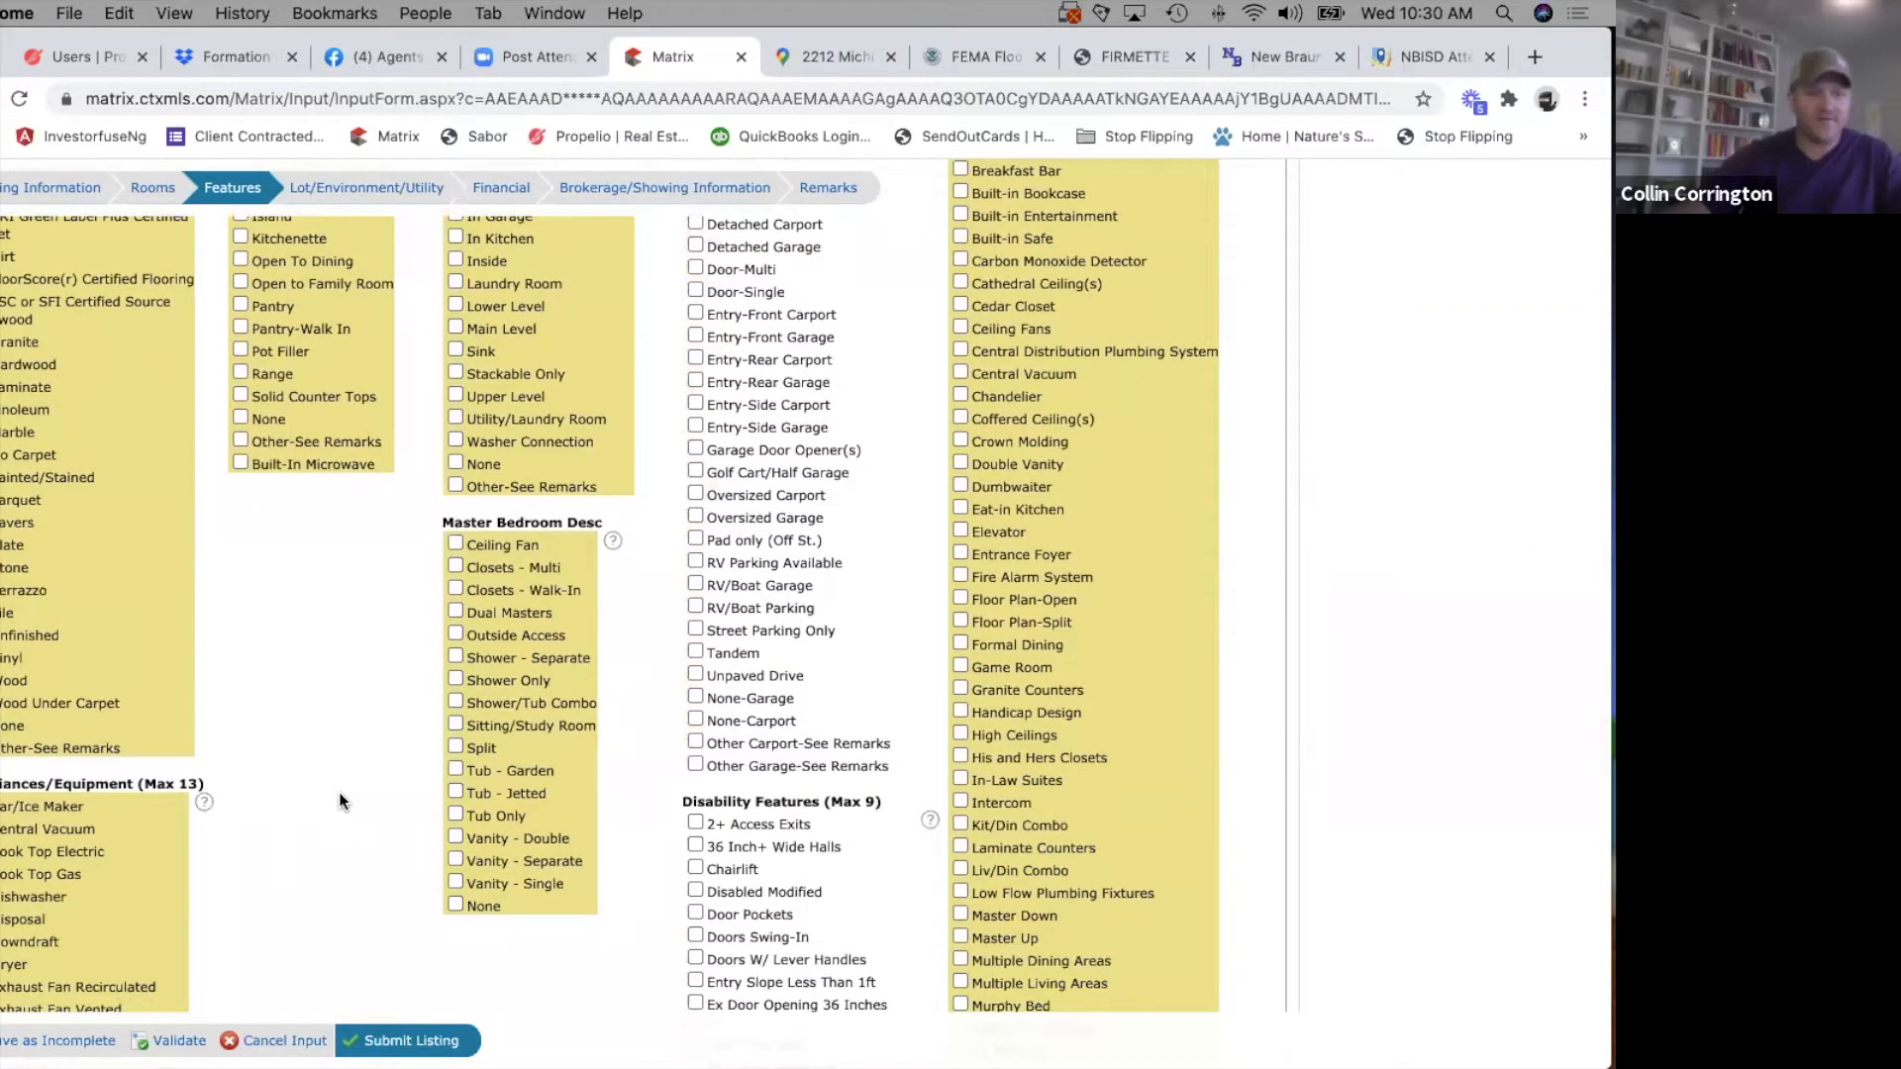
pyautogui.scroll(-3, 339, 791)
pyautogui.scroll(5, 339, 792)
pyautogui.scroll(5, 339, 792)
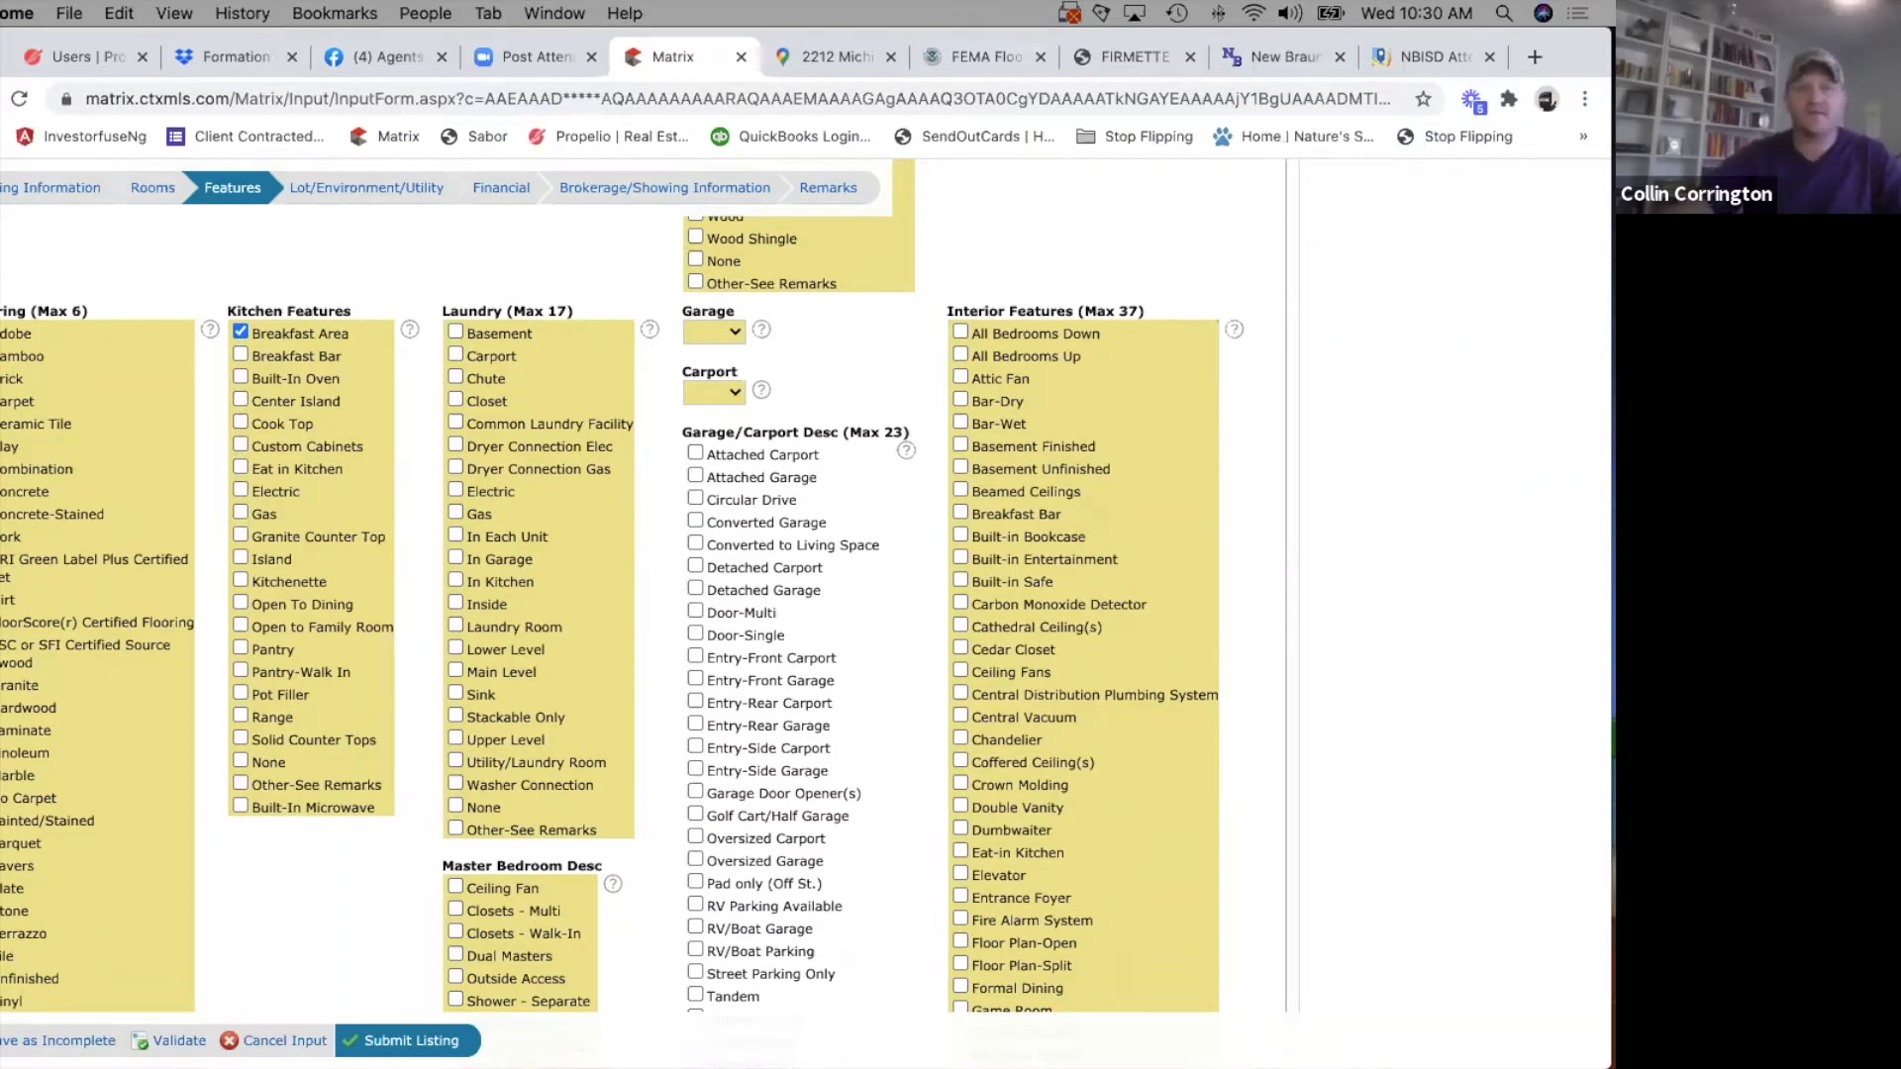
# Examine the house's interior photos, including IMG_7629.jpg, IMG_7632.jpg and kitchen photo IMG_7642.jpg, and return to the Matrix Features form.
pyautogui.press('space')
pyautogui.press('space')
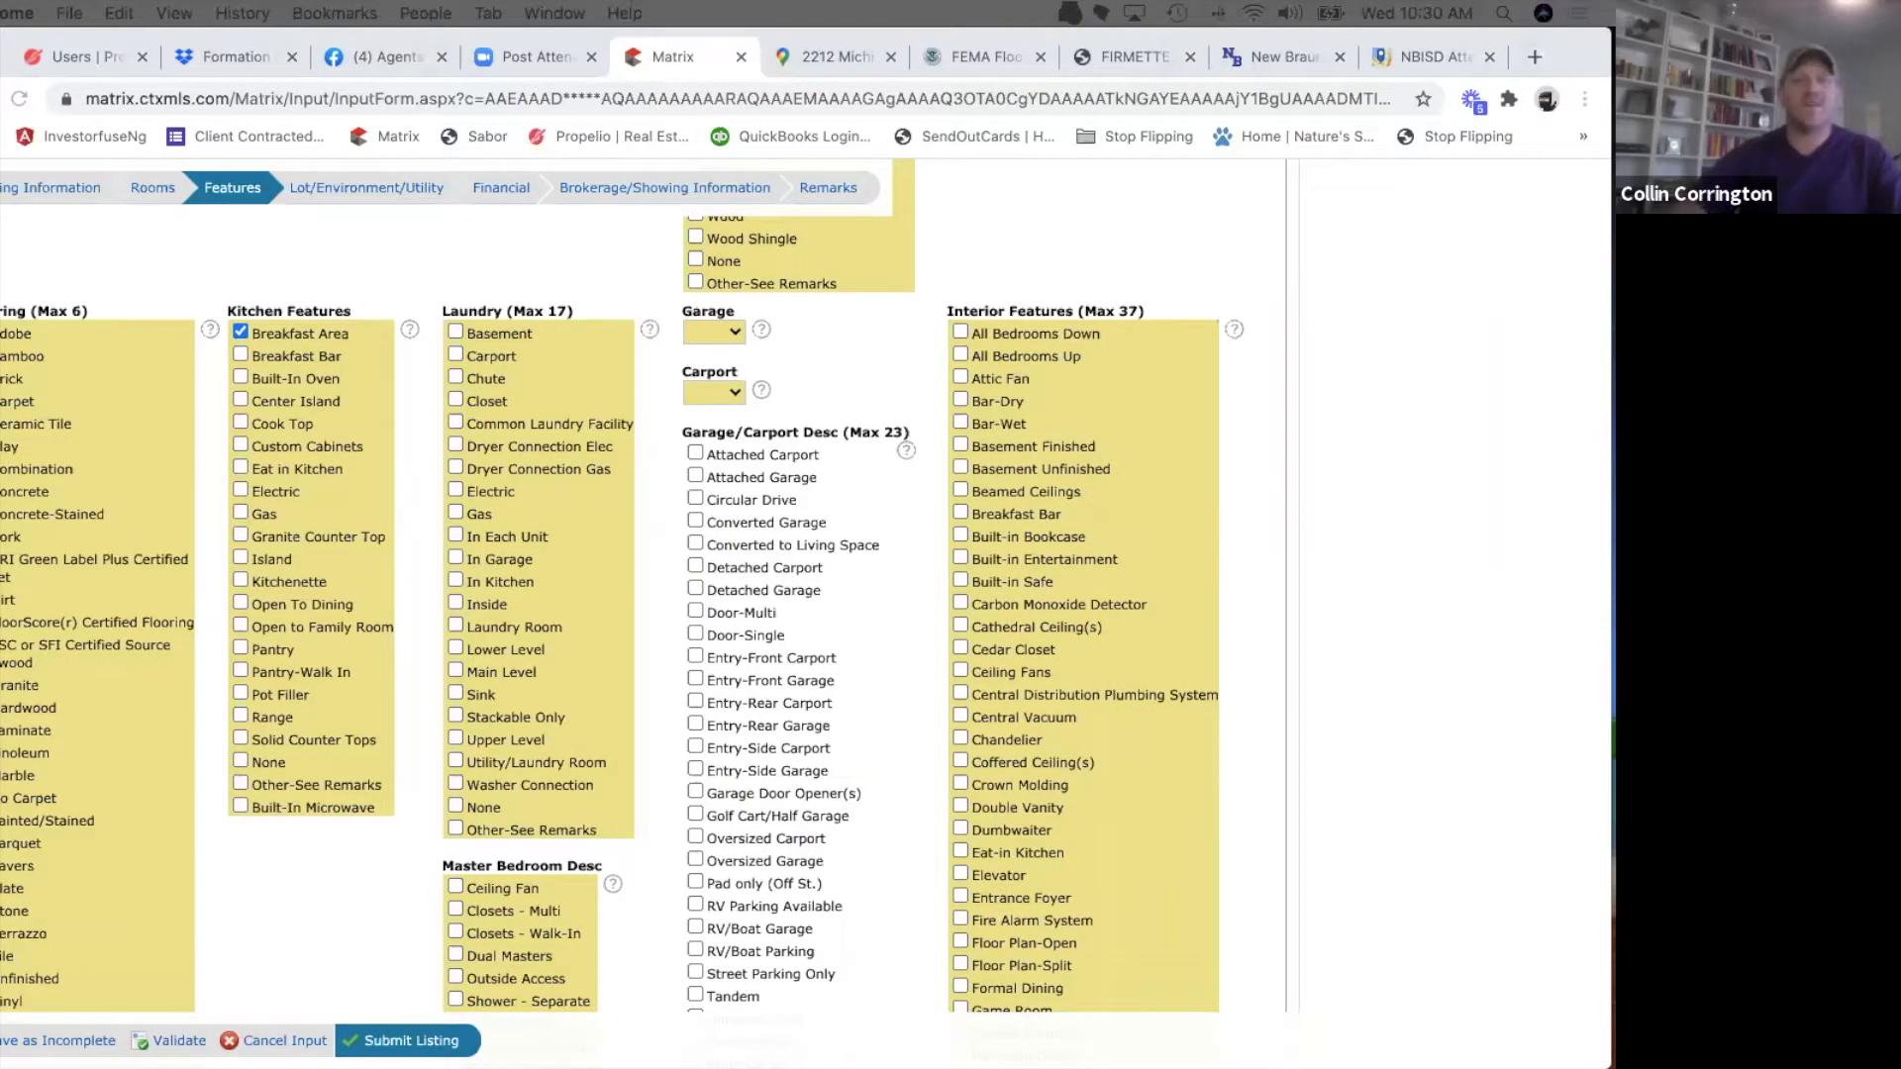
pyautogui.press('space')
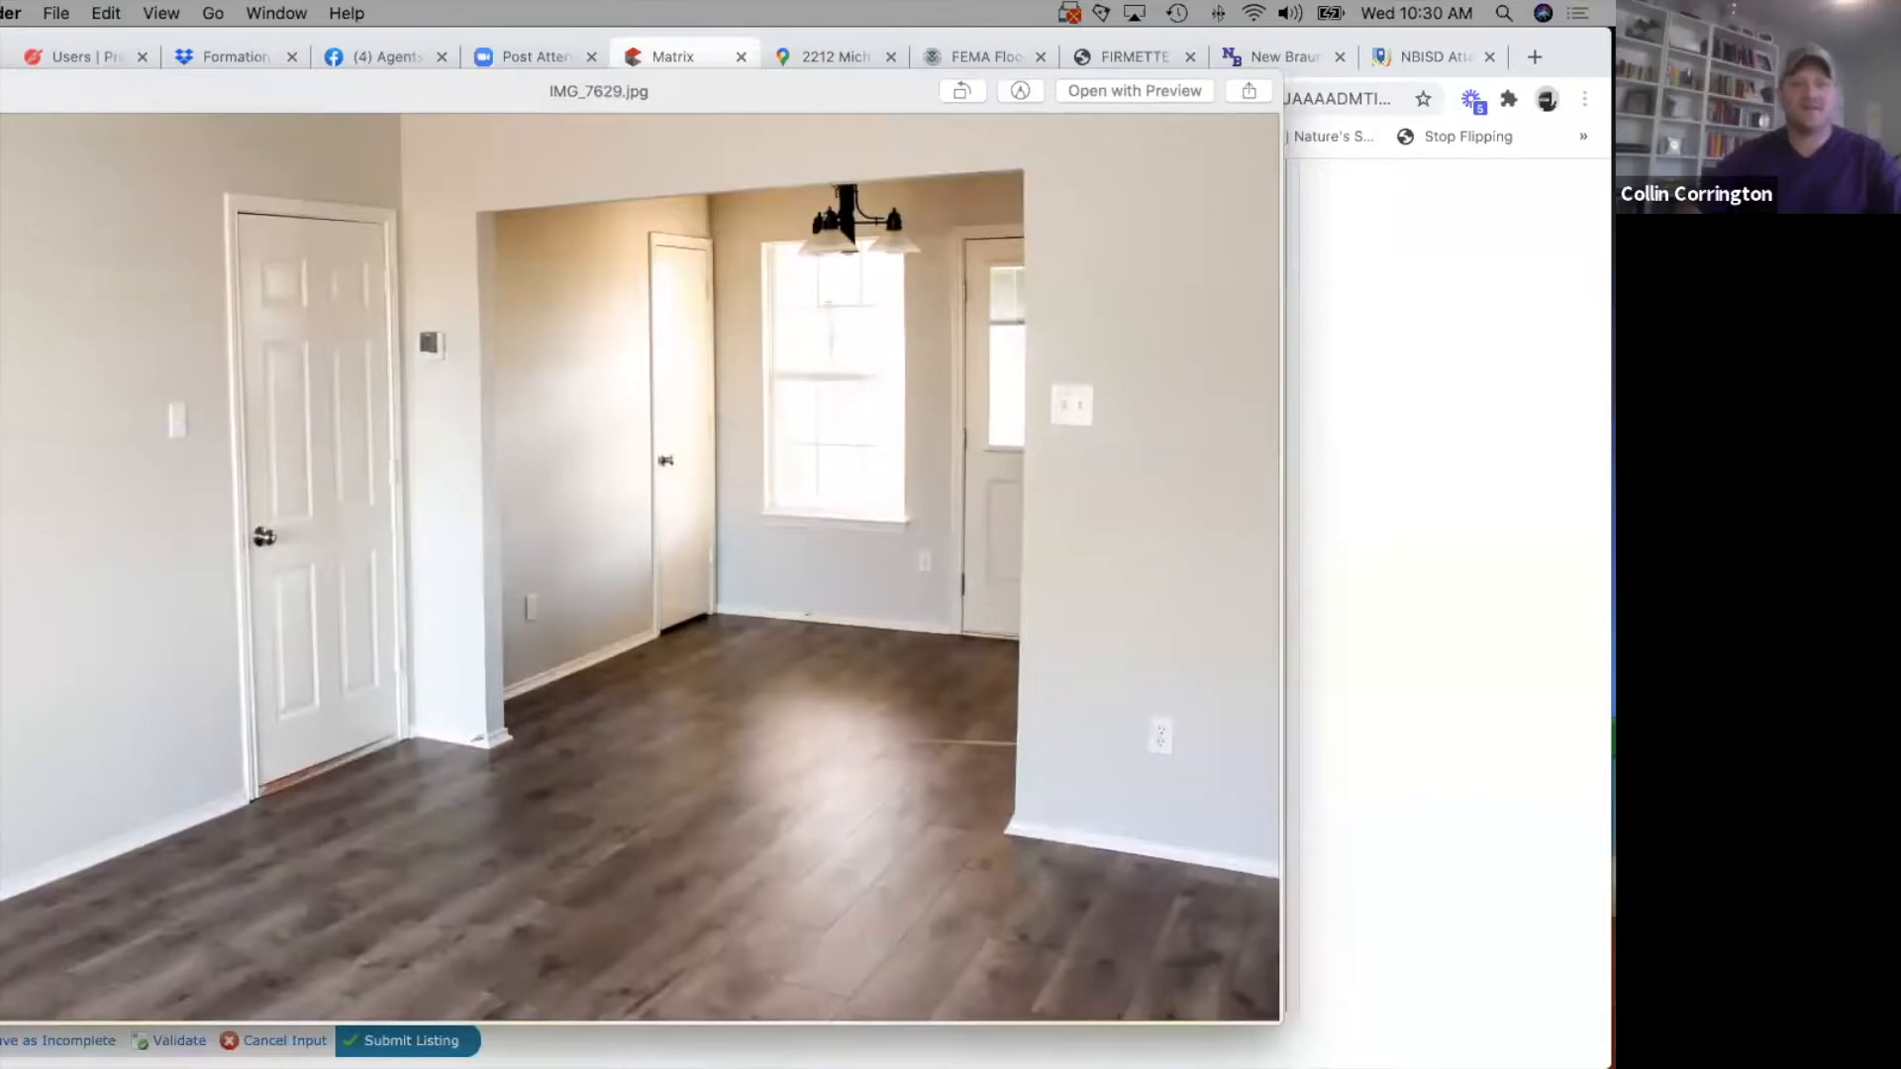
pyautogui.press('Down')
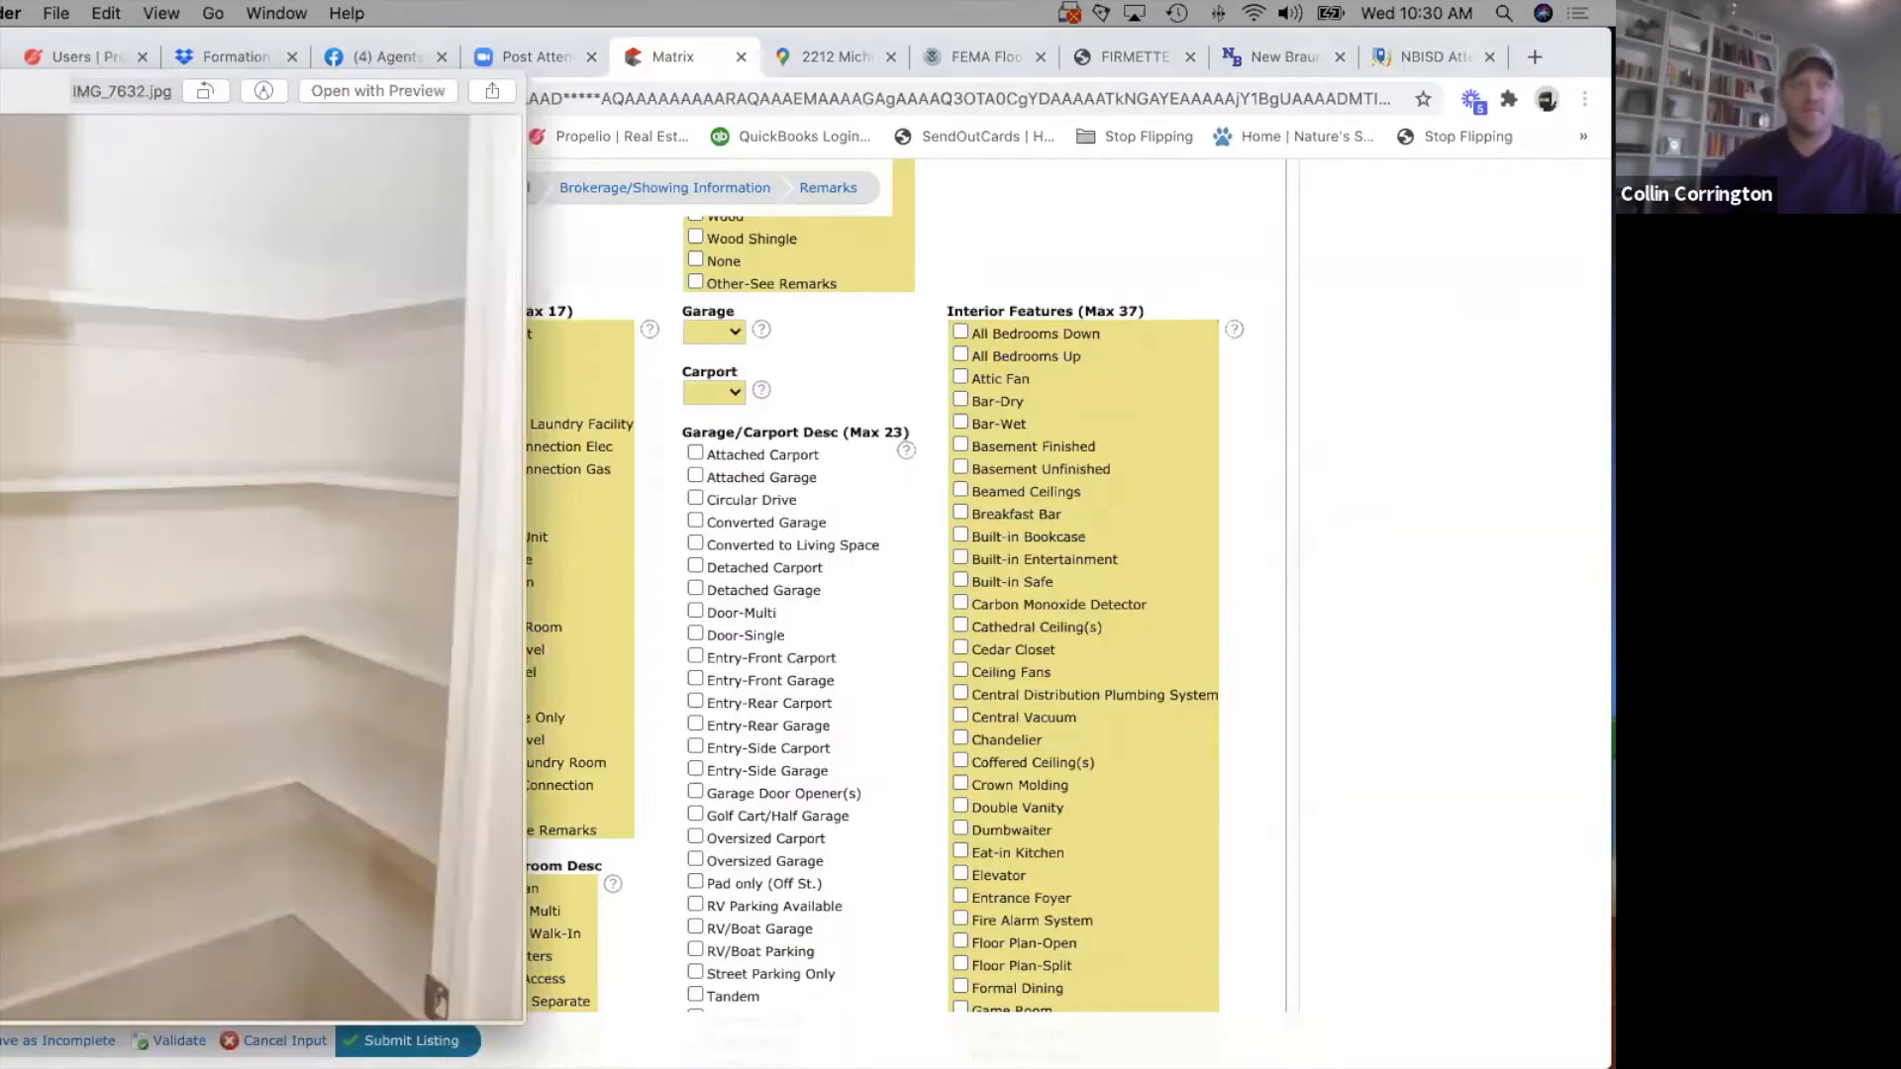
pyautogui.press('Up')
pyautogui.press('Up')
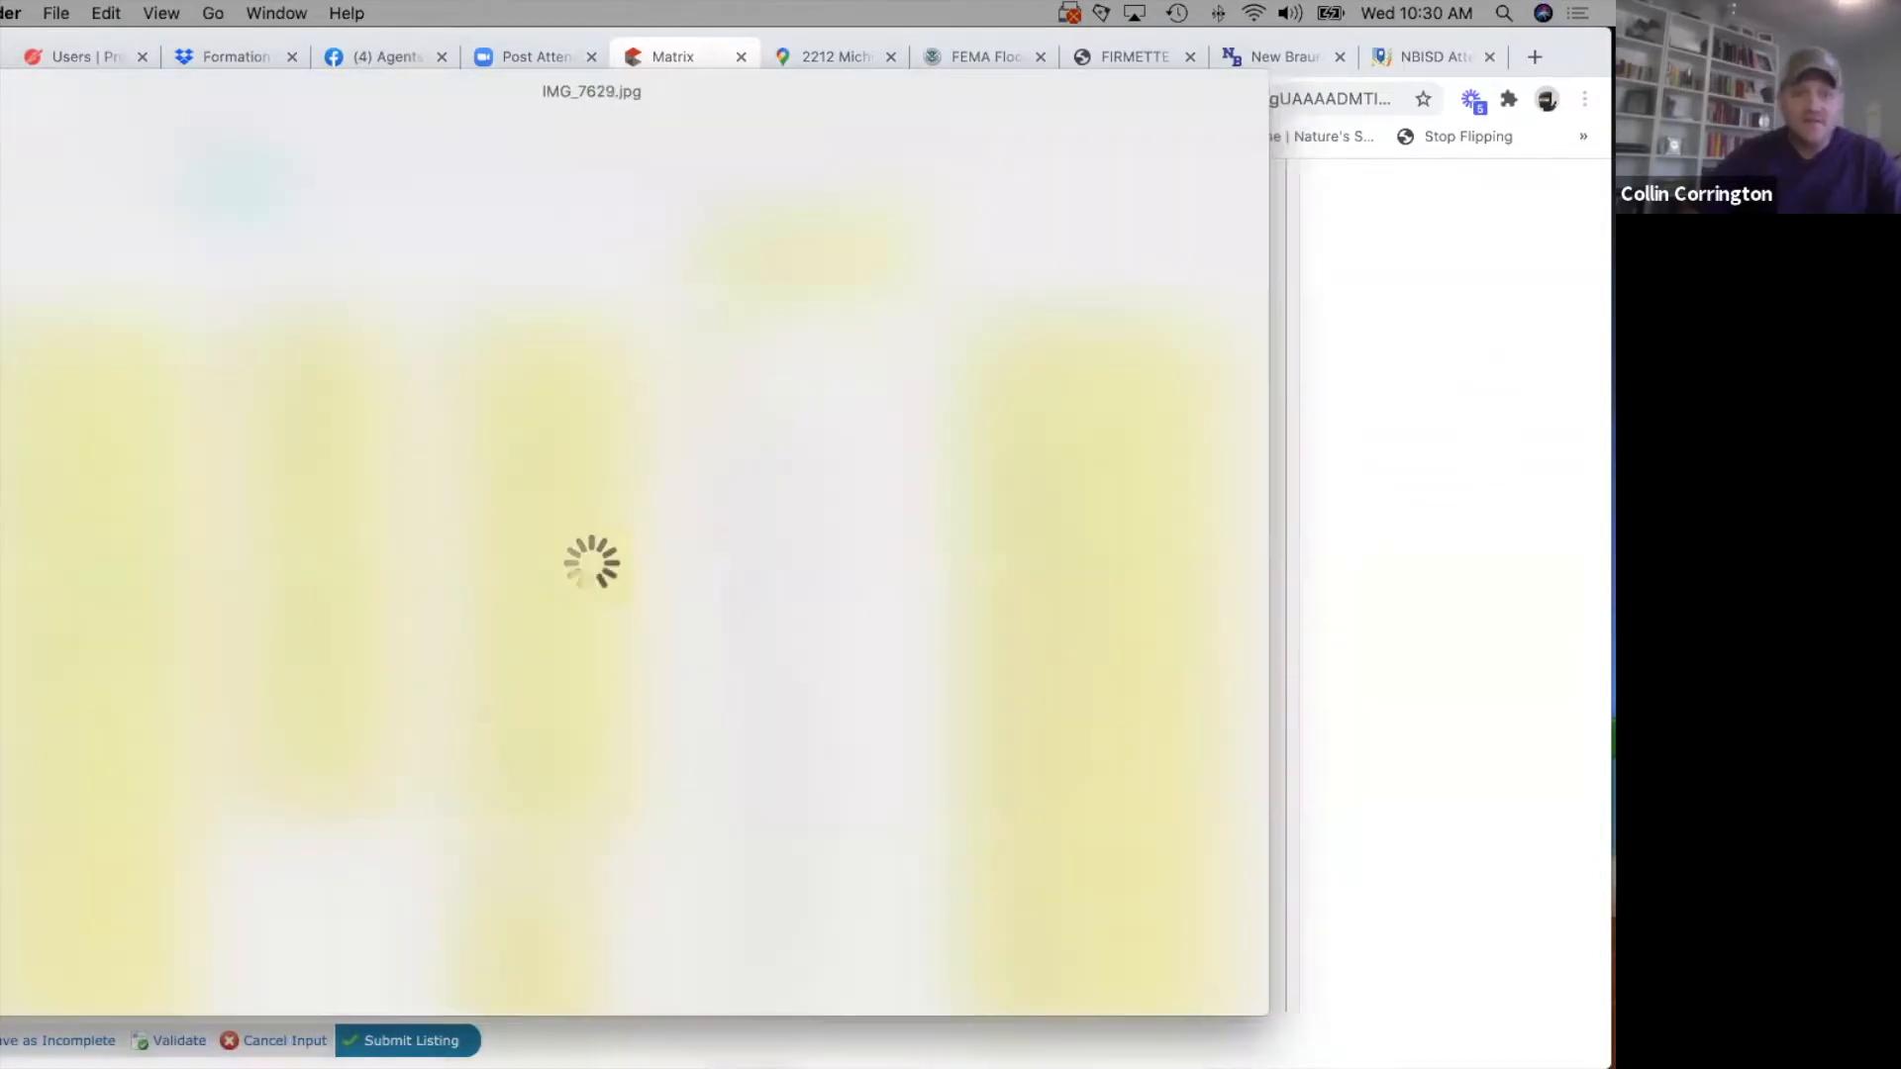
pyautogui.press('Down')
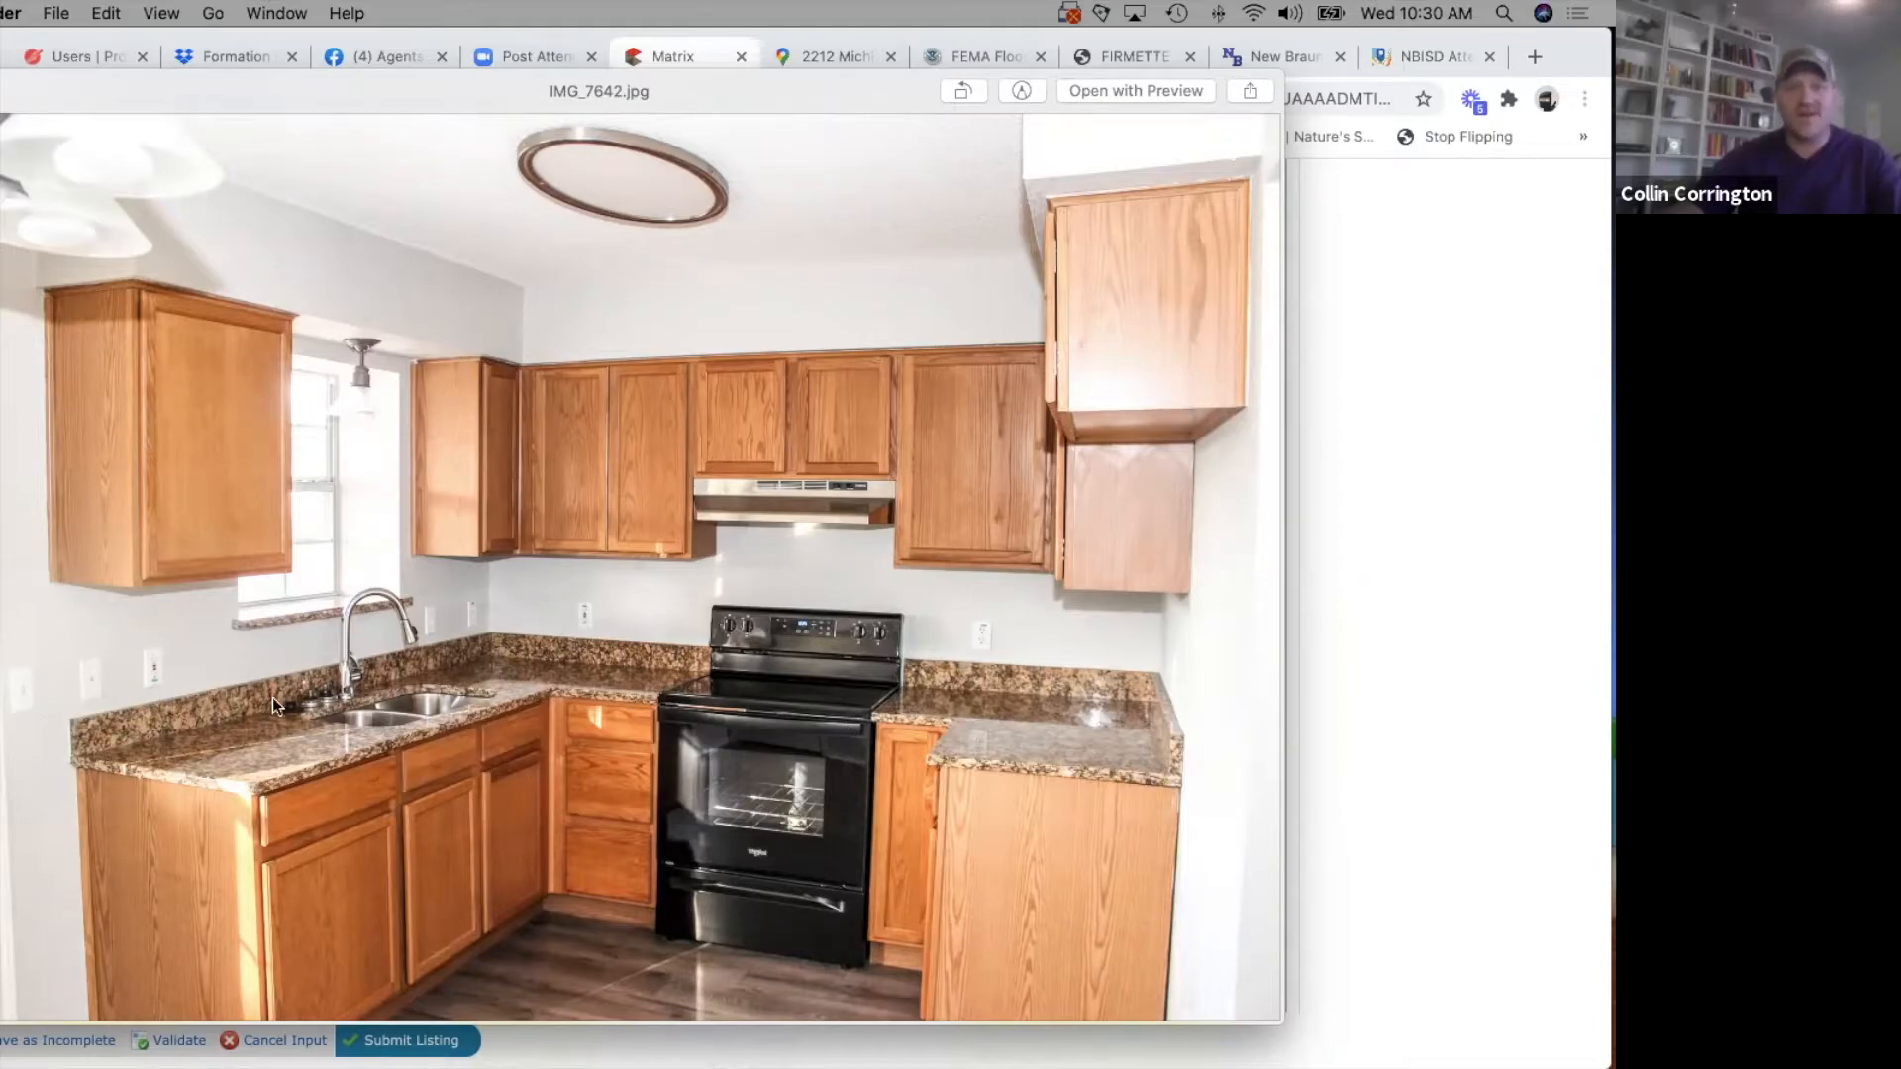
pyautogui.click(1436, 621)
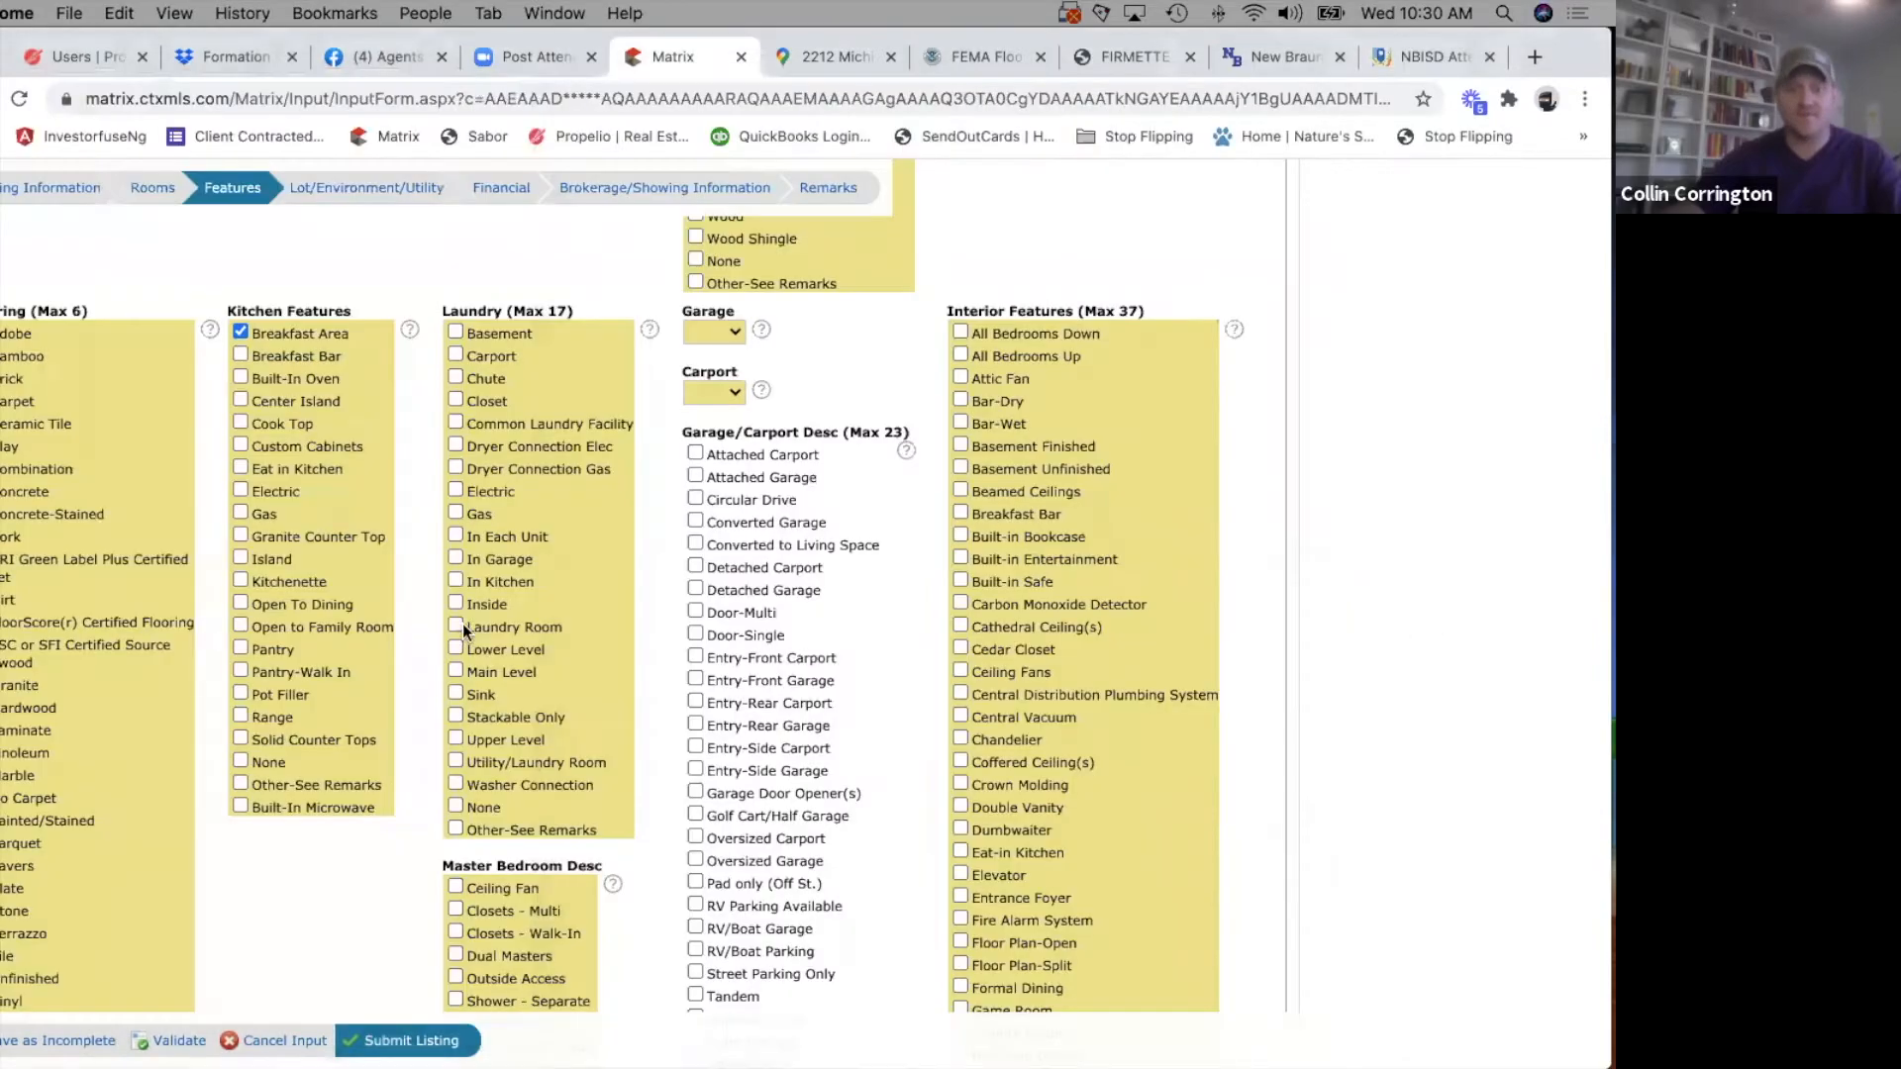
# Select Electric, Open to Family Room, Pantry, Range and Solid Counter Tops under Kitchen Features.
pyautogui.click(239, 489)
pyautogui.scroll(-1, 263, 684)
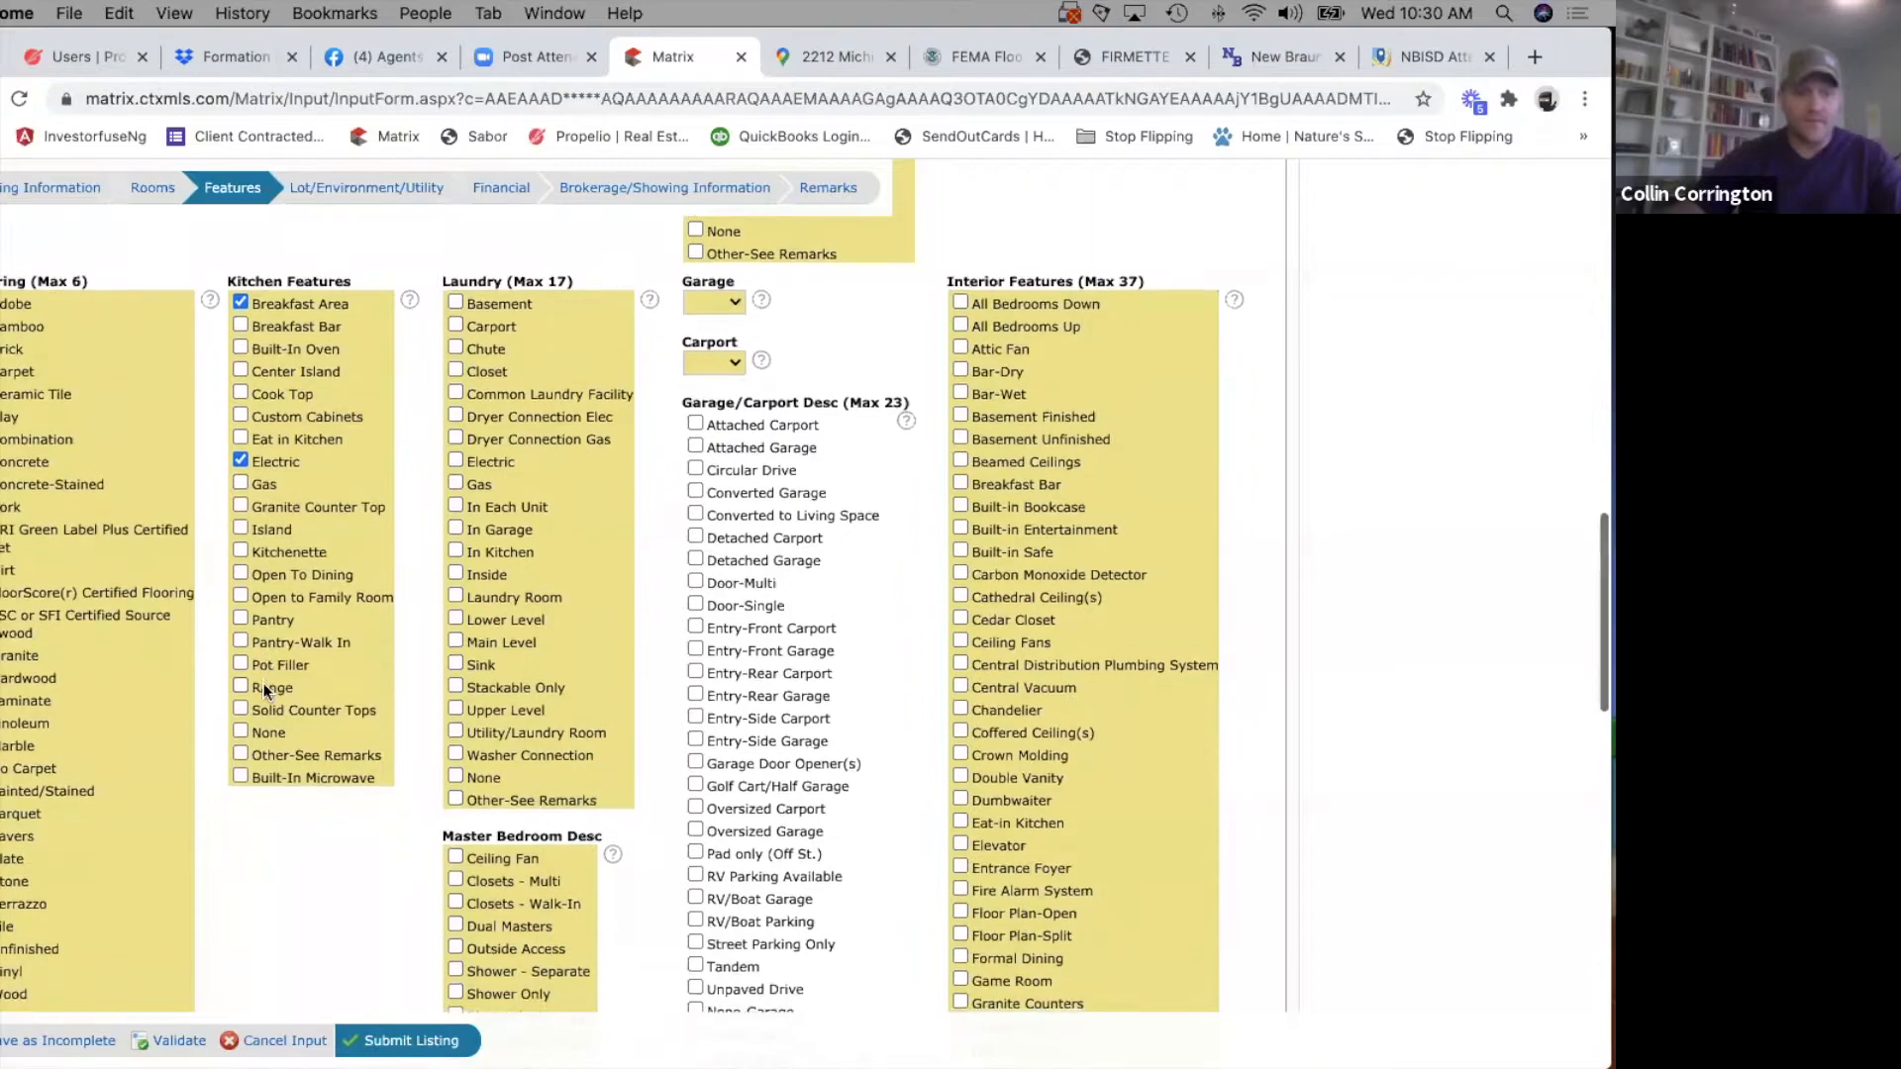
pyautogui.click(241, 584)
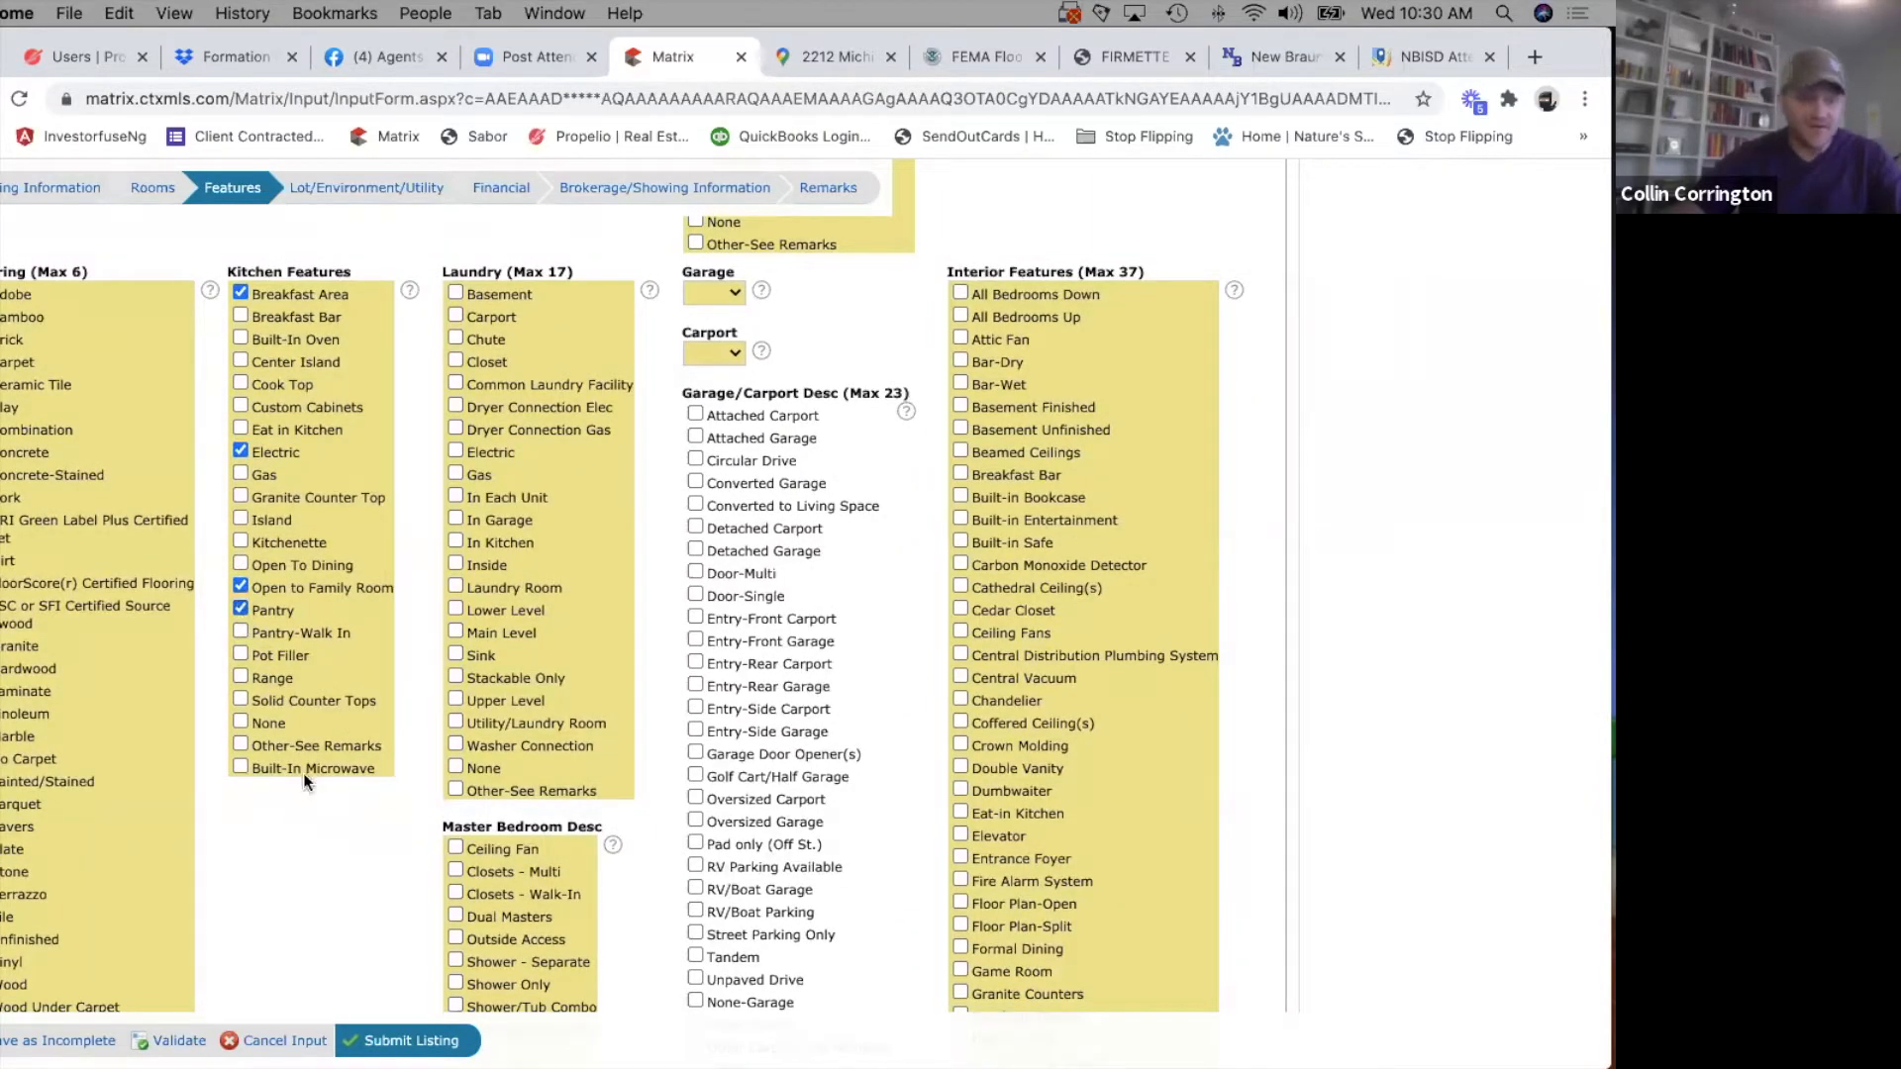
pyautogui.scroll(-2, 303, 774)
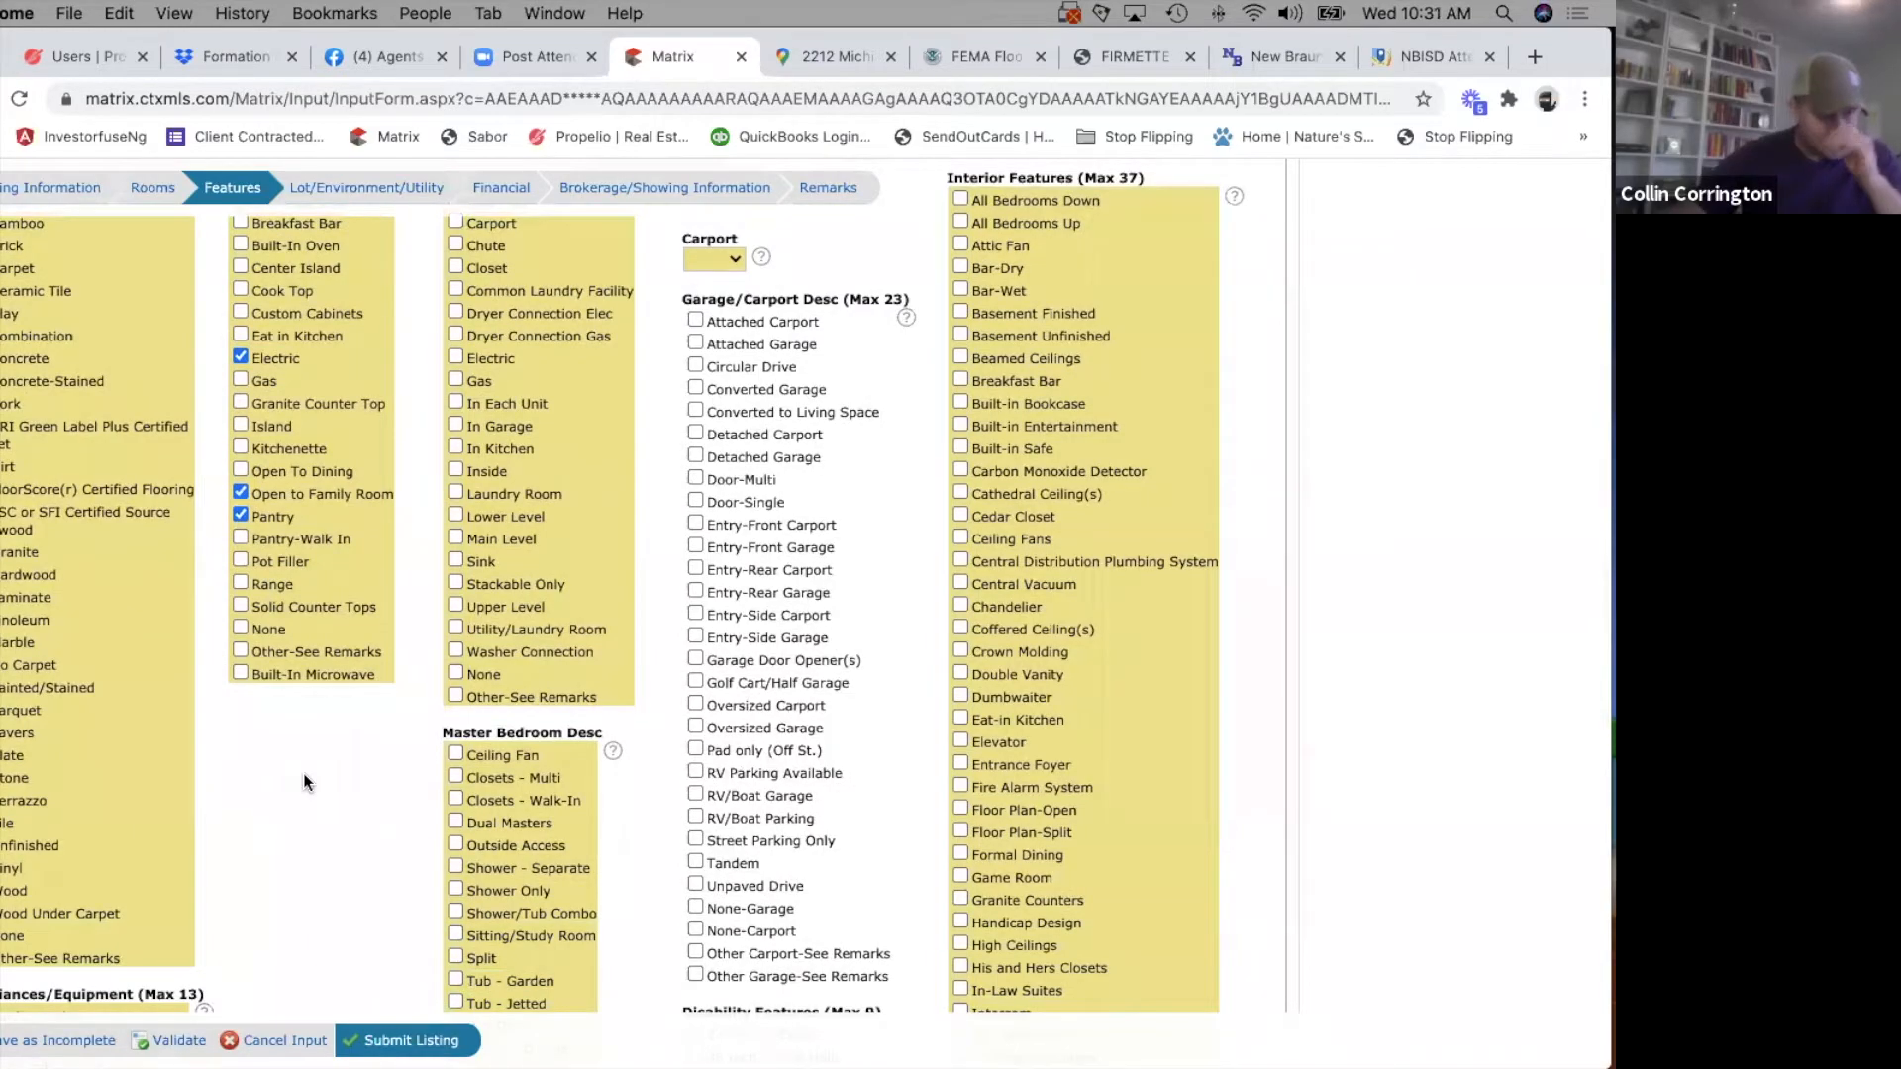
pyautogui.click(240, 581)
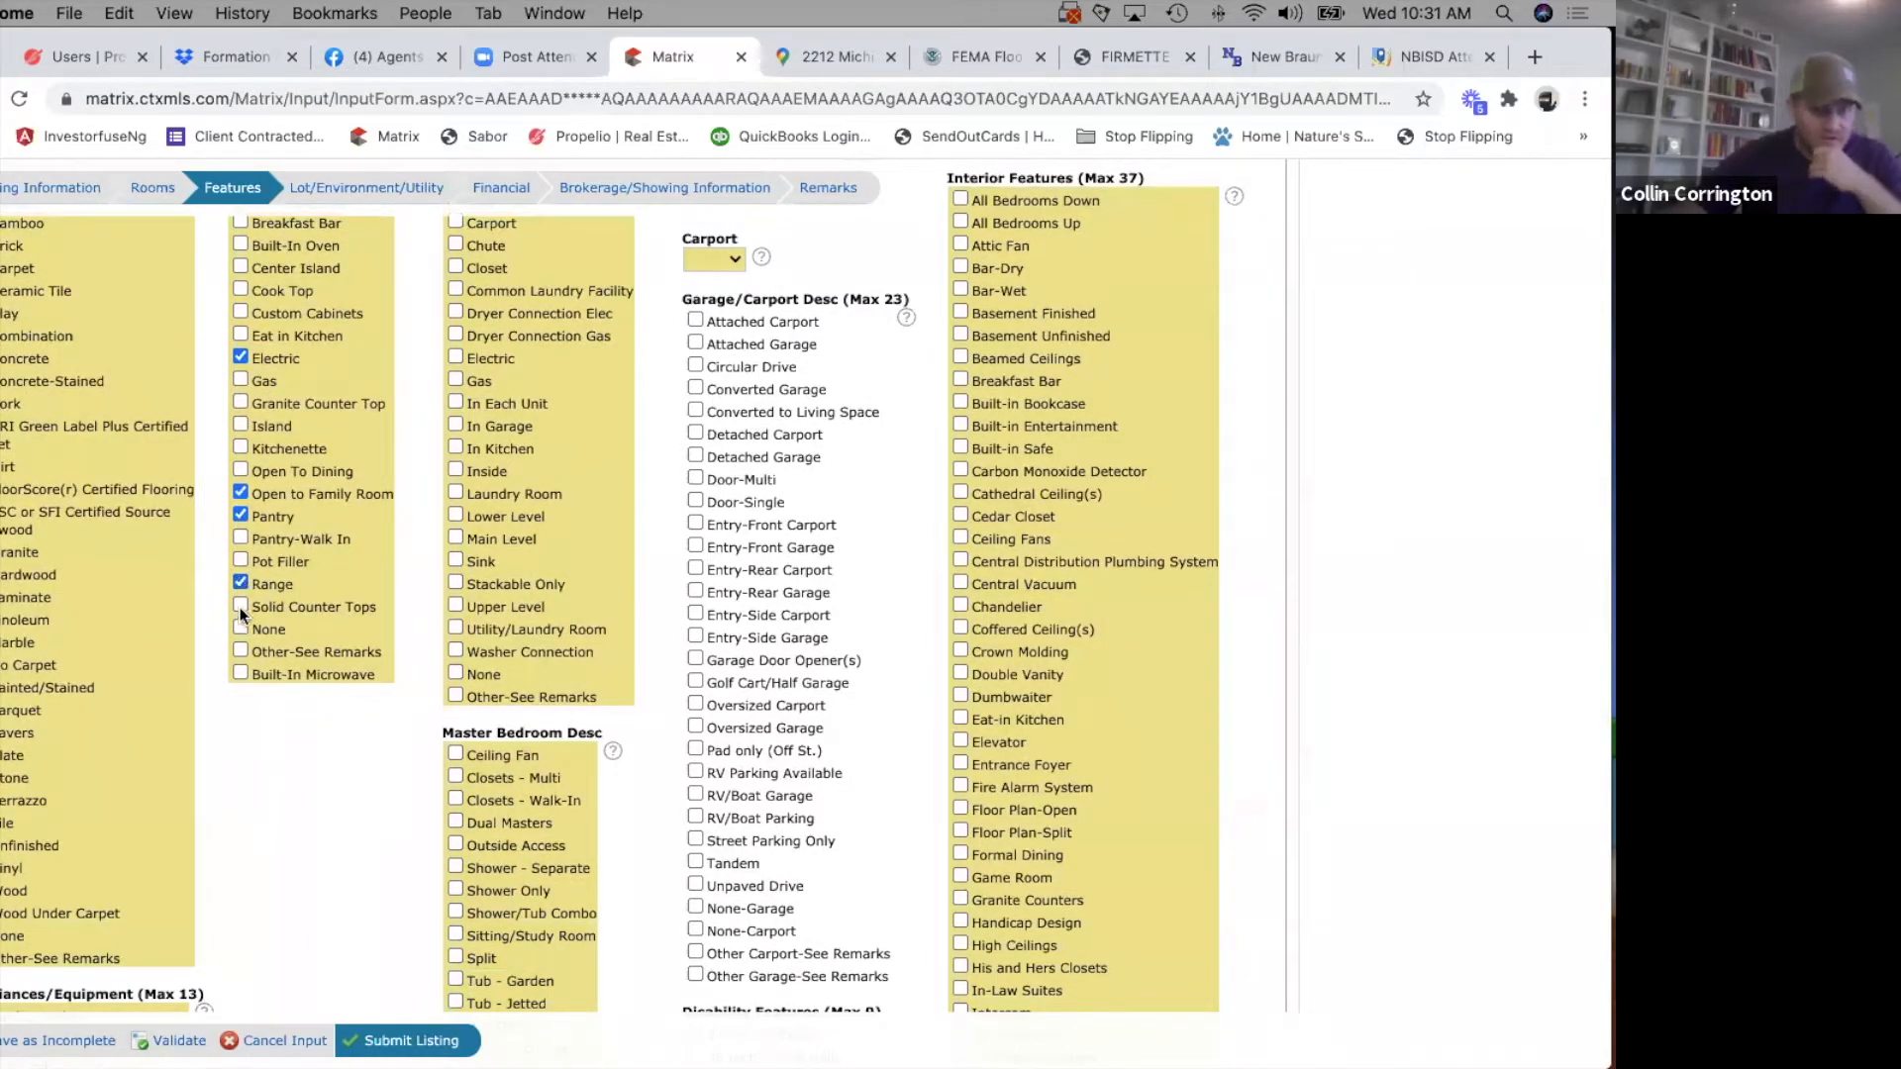
pyautogui.click(241, 607)
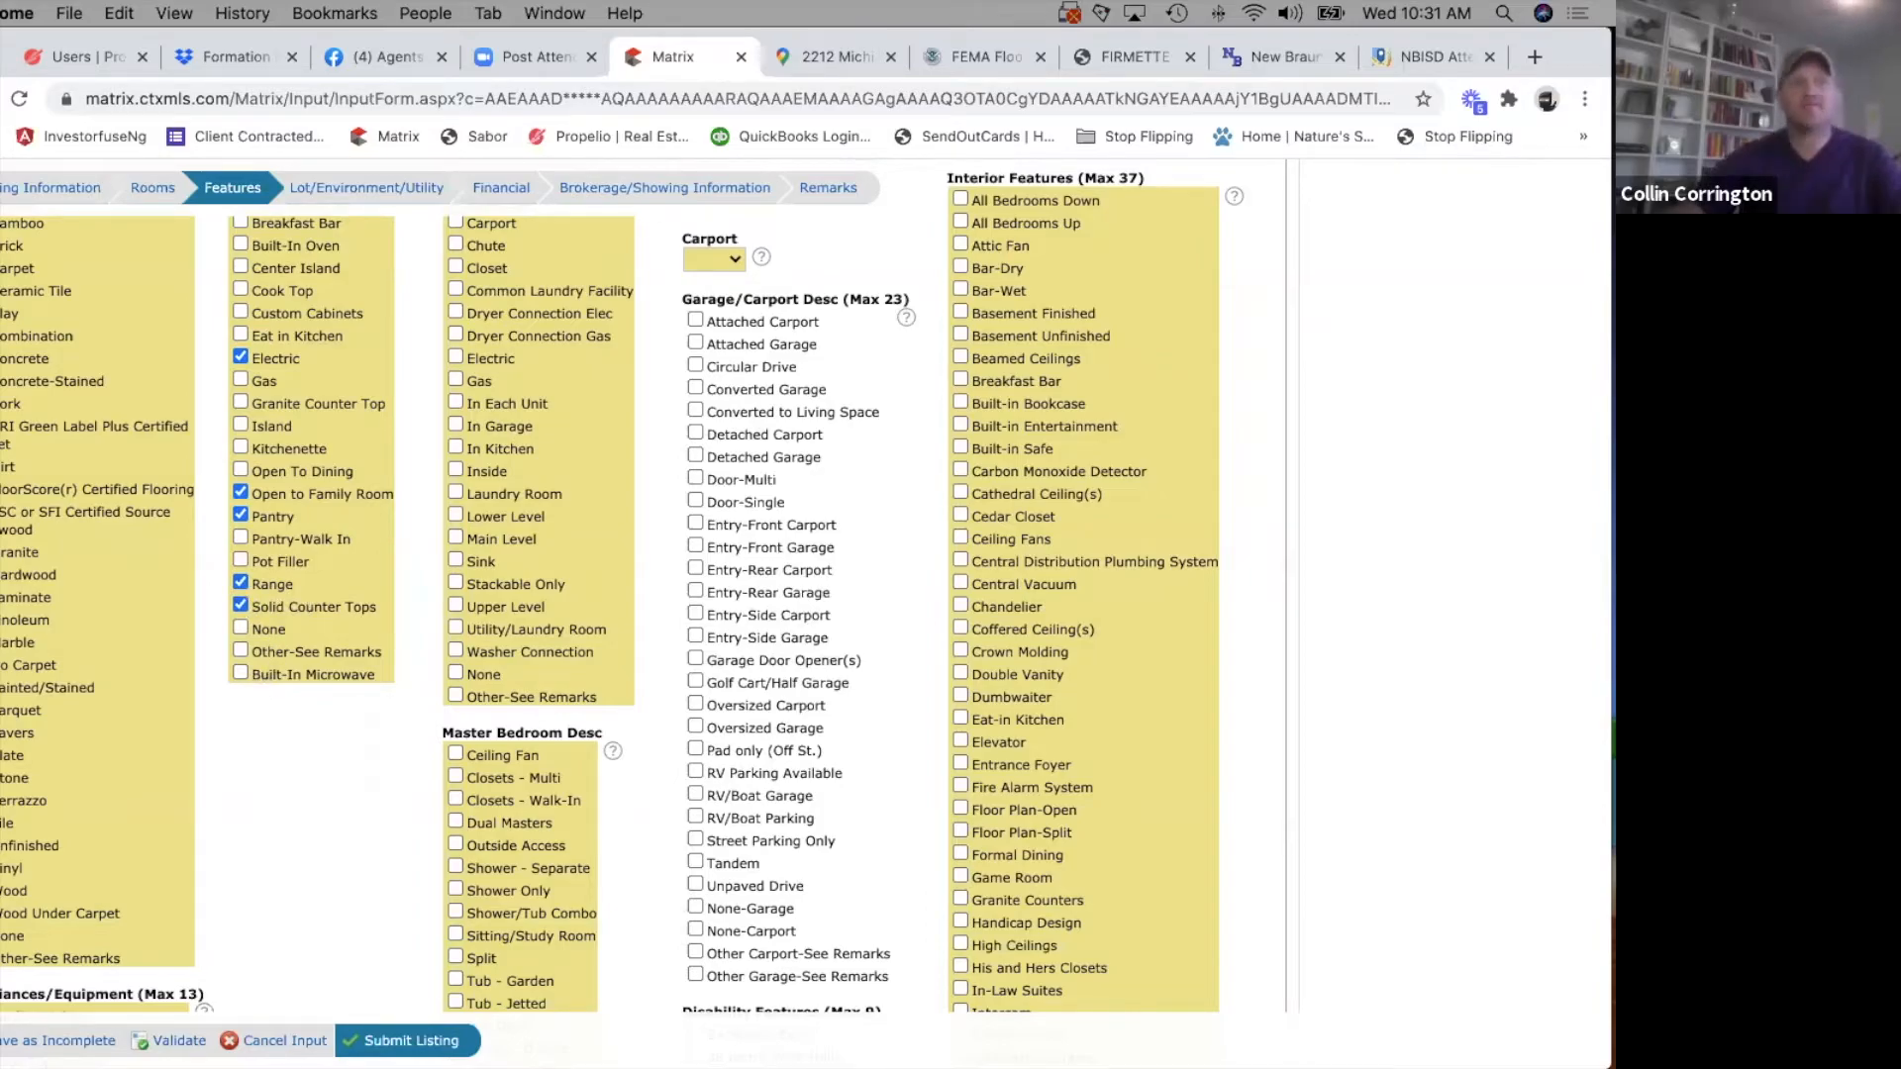
# Check kitchen photo IMG_7642.jpg once more and return to the Matrix Features form.
pyautogui.press('super+Tab')
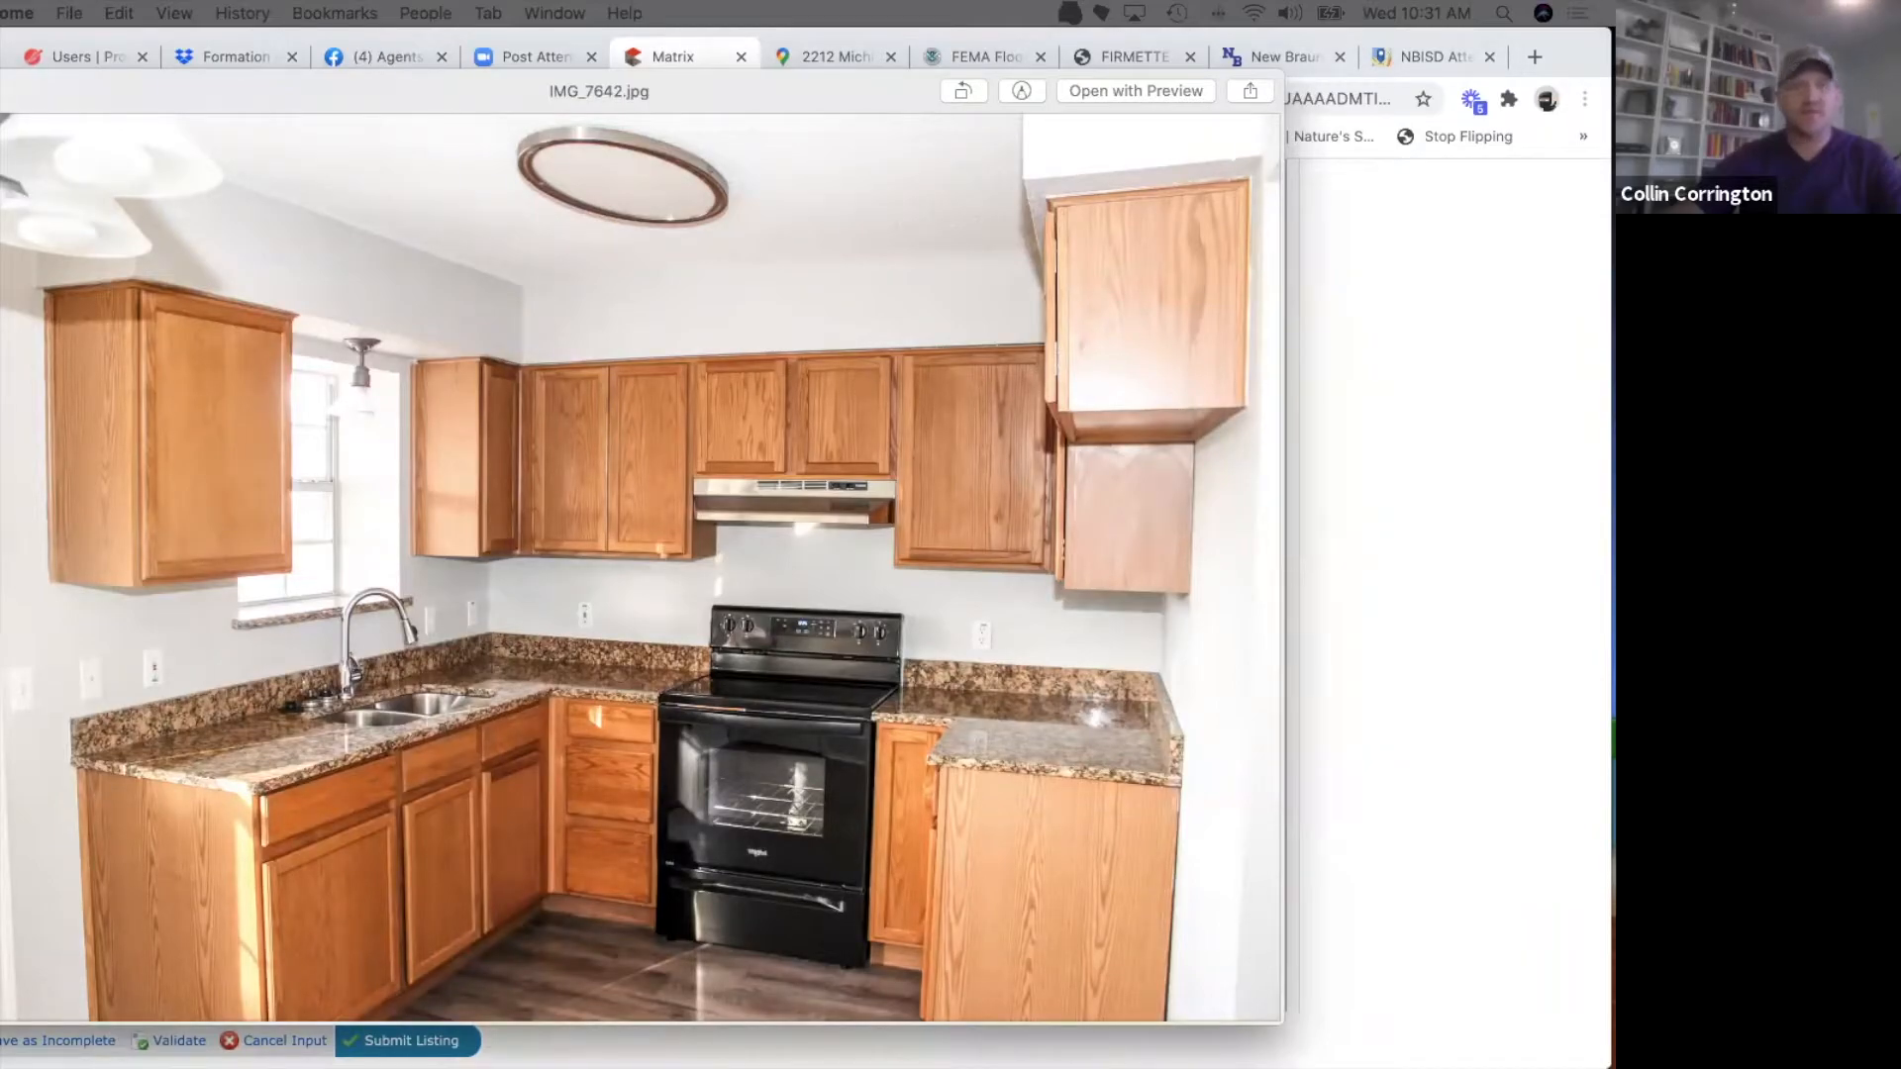
pyautogui.click(1383, 514)
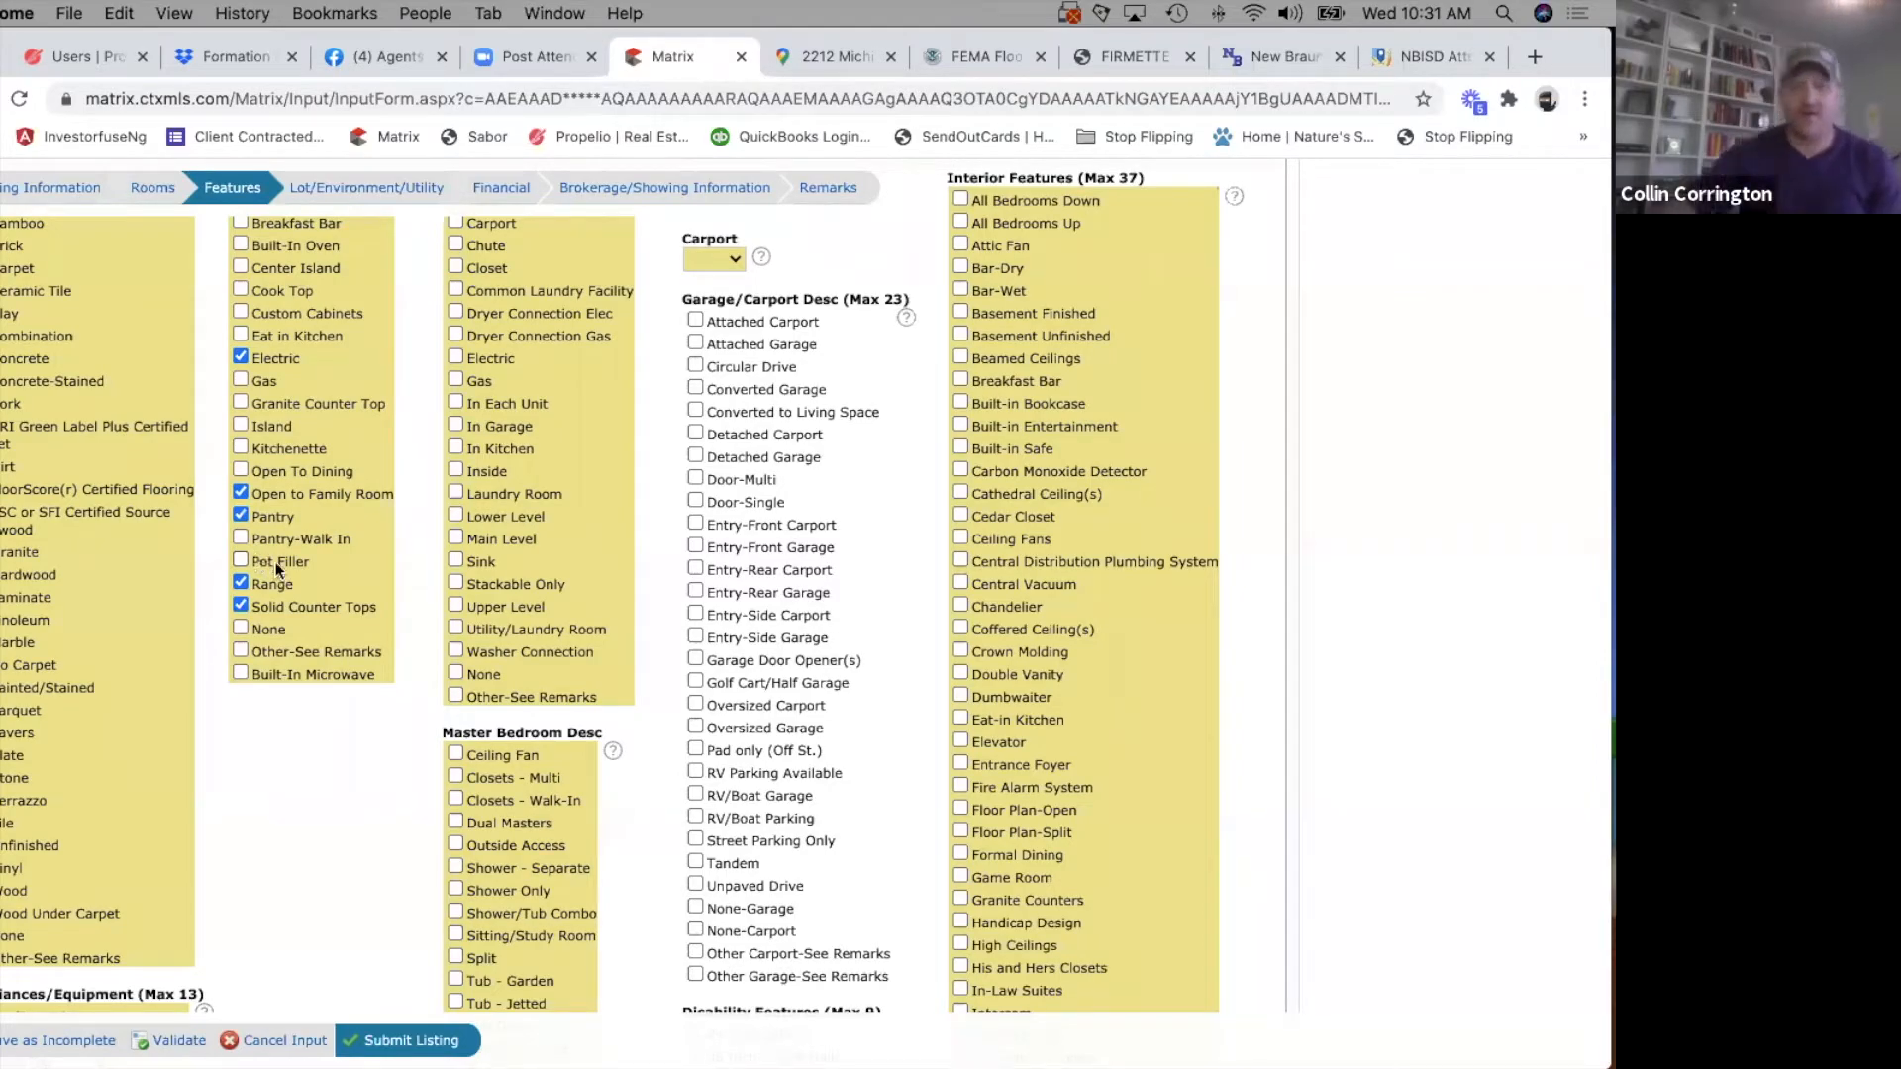
# Select Dryer Connection Elec, In Garage, Lower Level and Washer Connection under Laundry.
pyautogui.scroll(3, 484, 616)
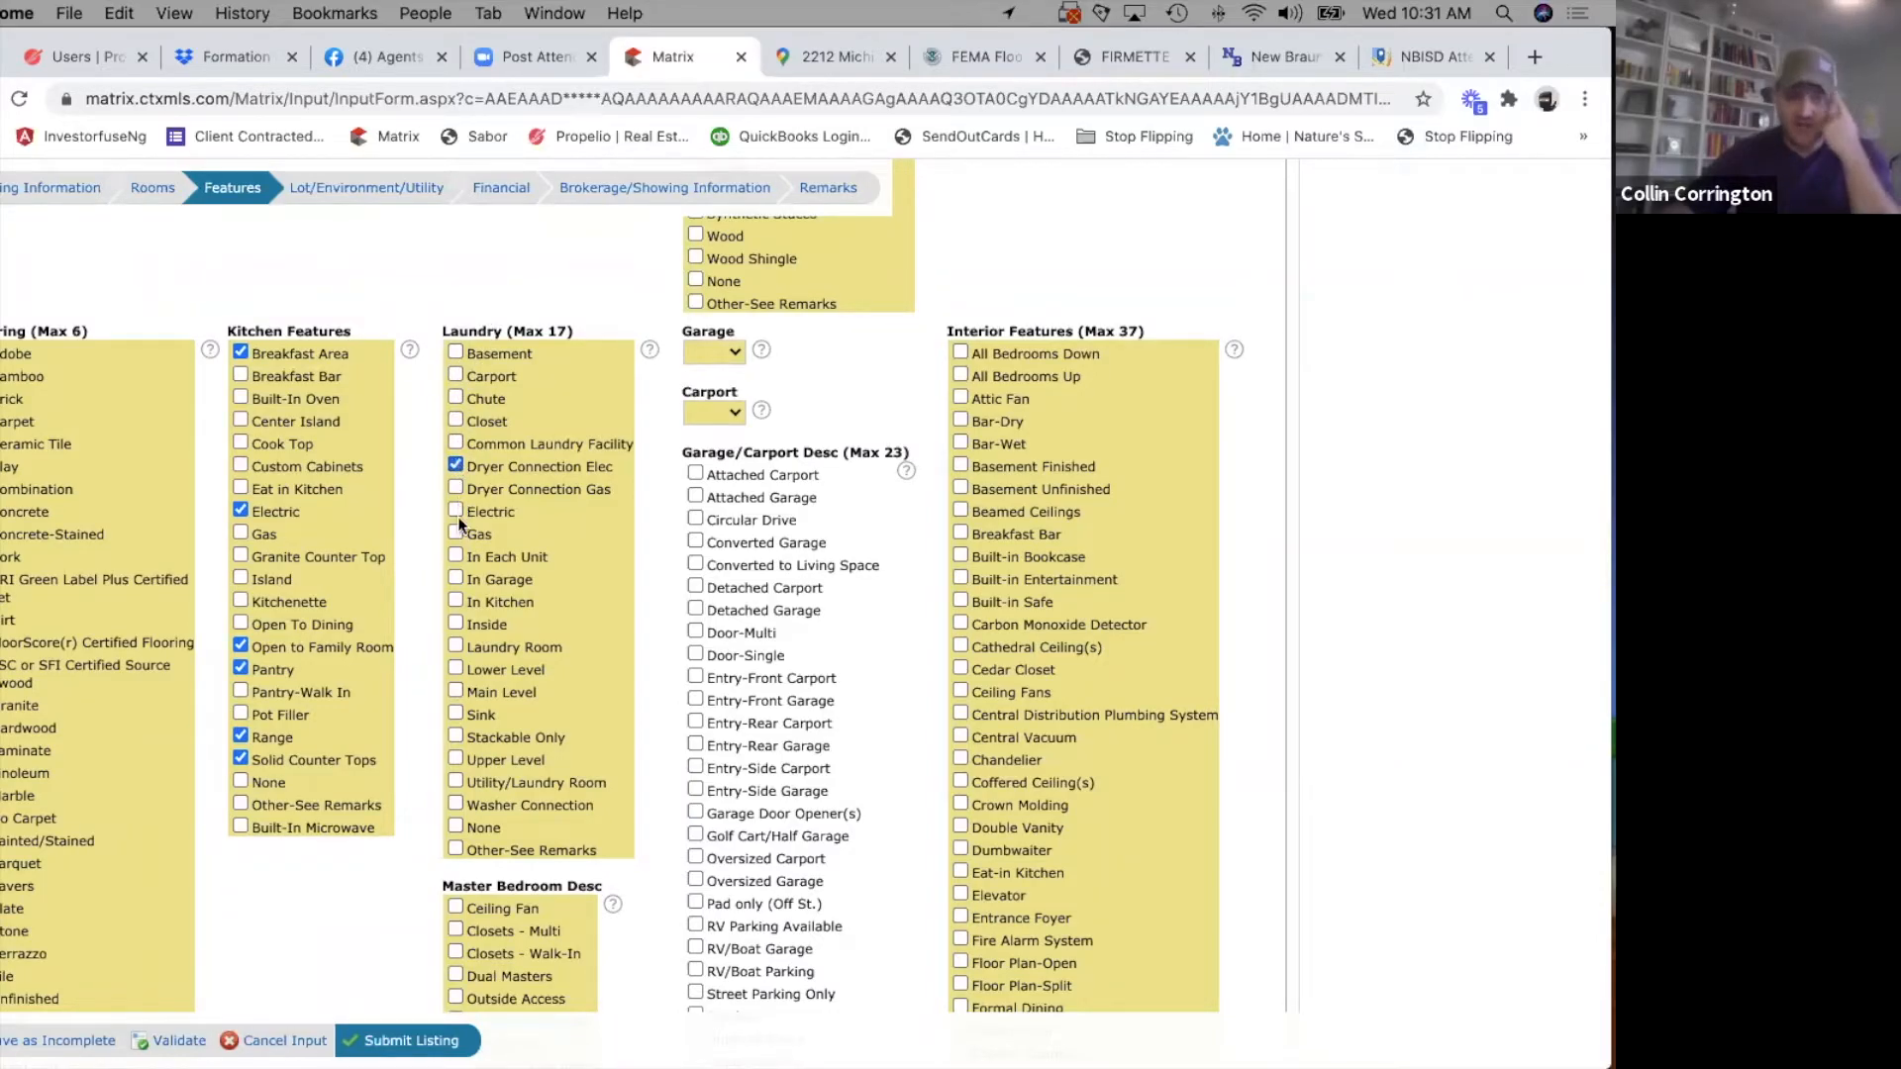
pyautogui.click(456, 578)
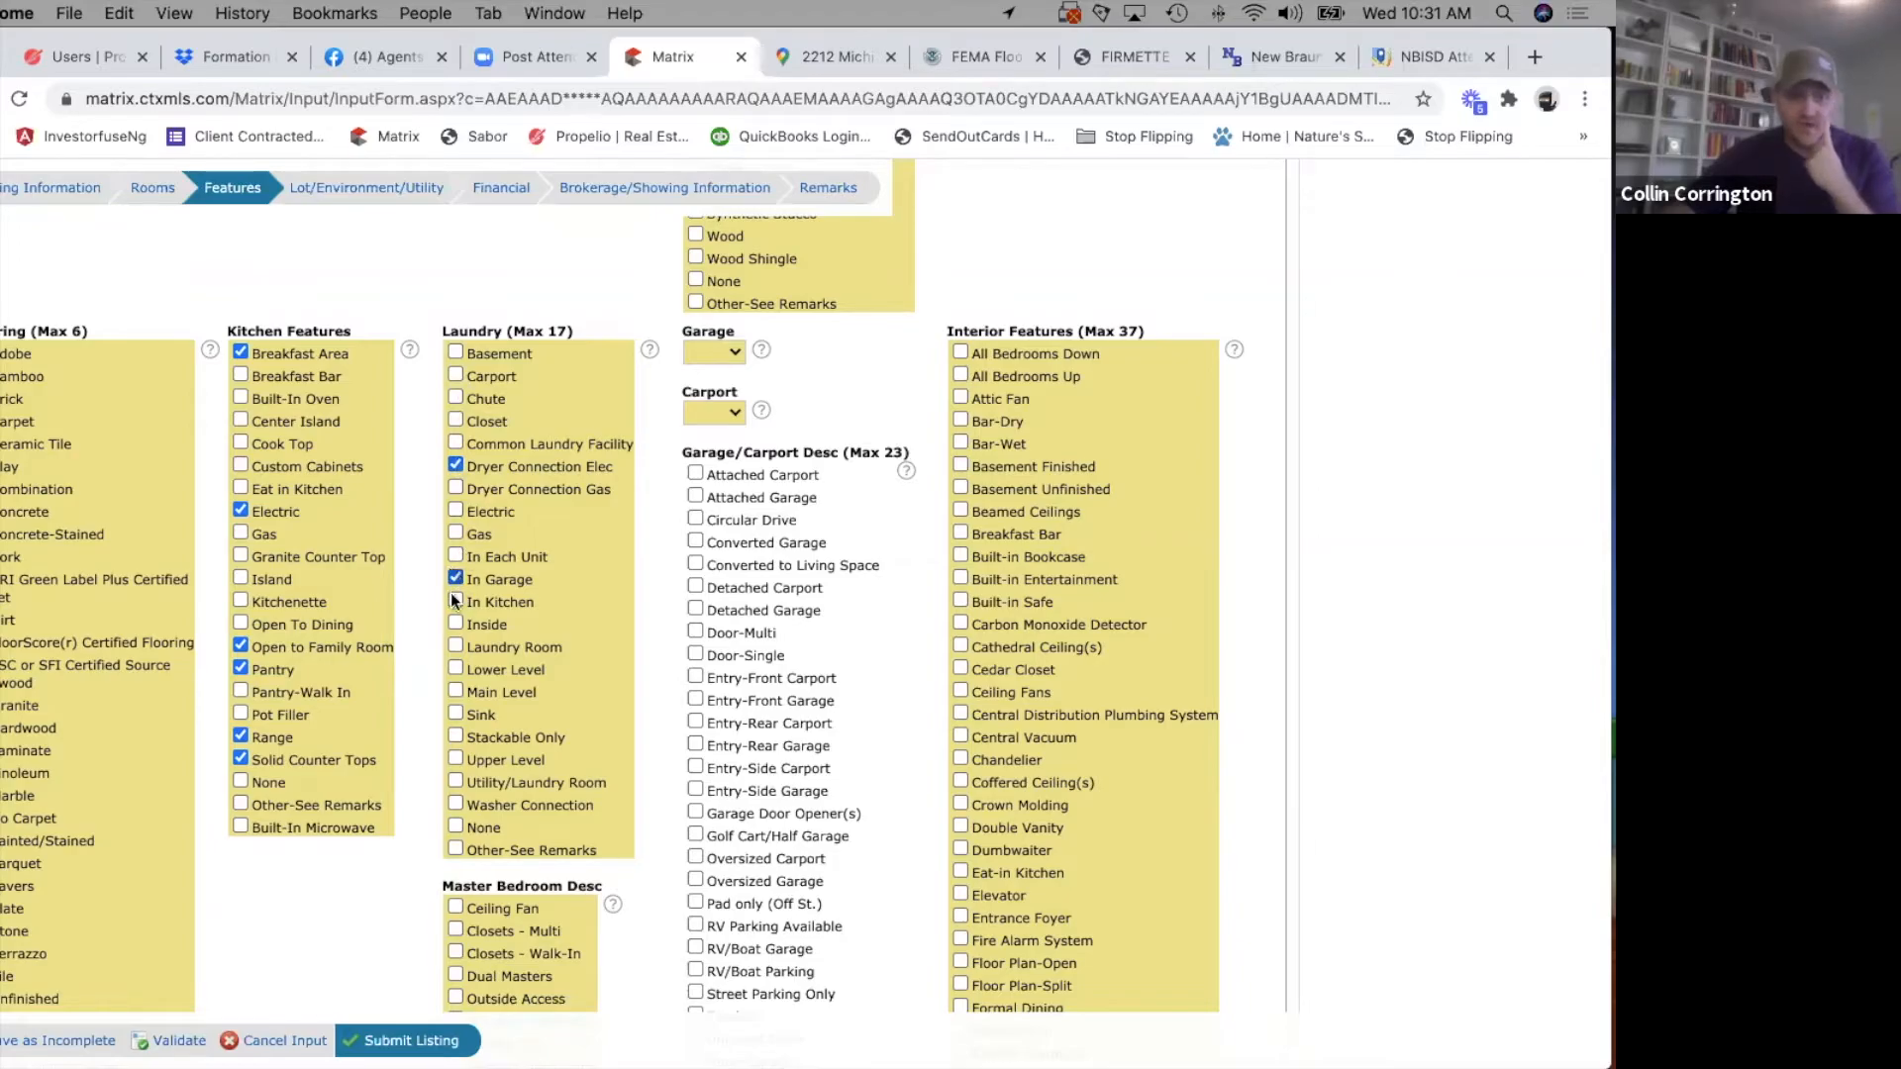
pyautogui.click(456, 668)
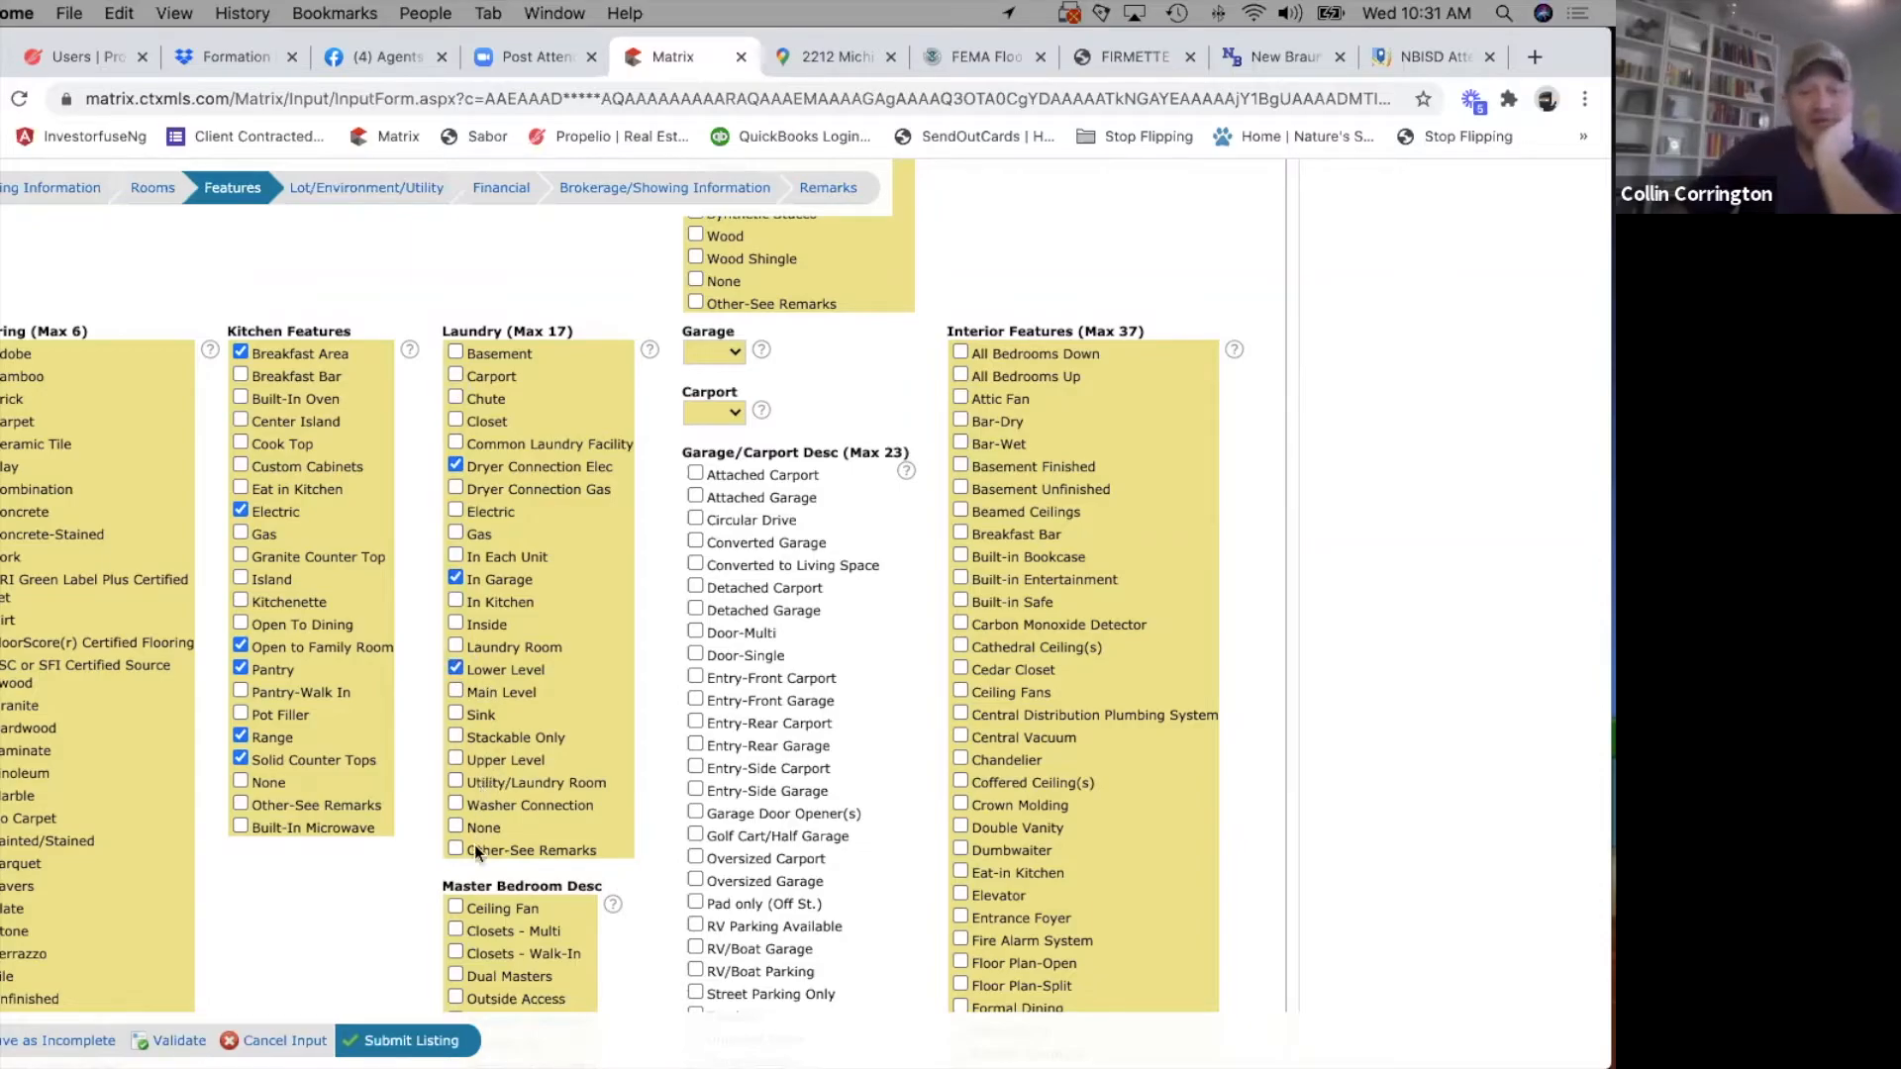
pyautogui.click(456, 804)
# Set Garage to 1 and Carport to None.
pyautogui.click(732, 354)
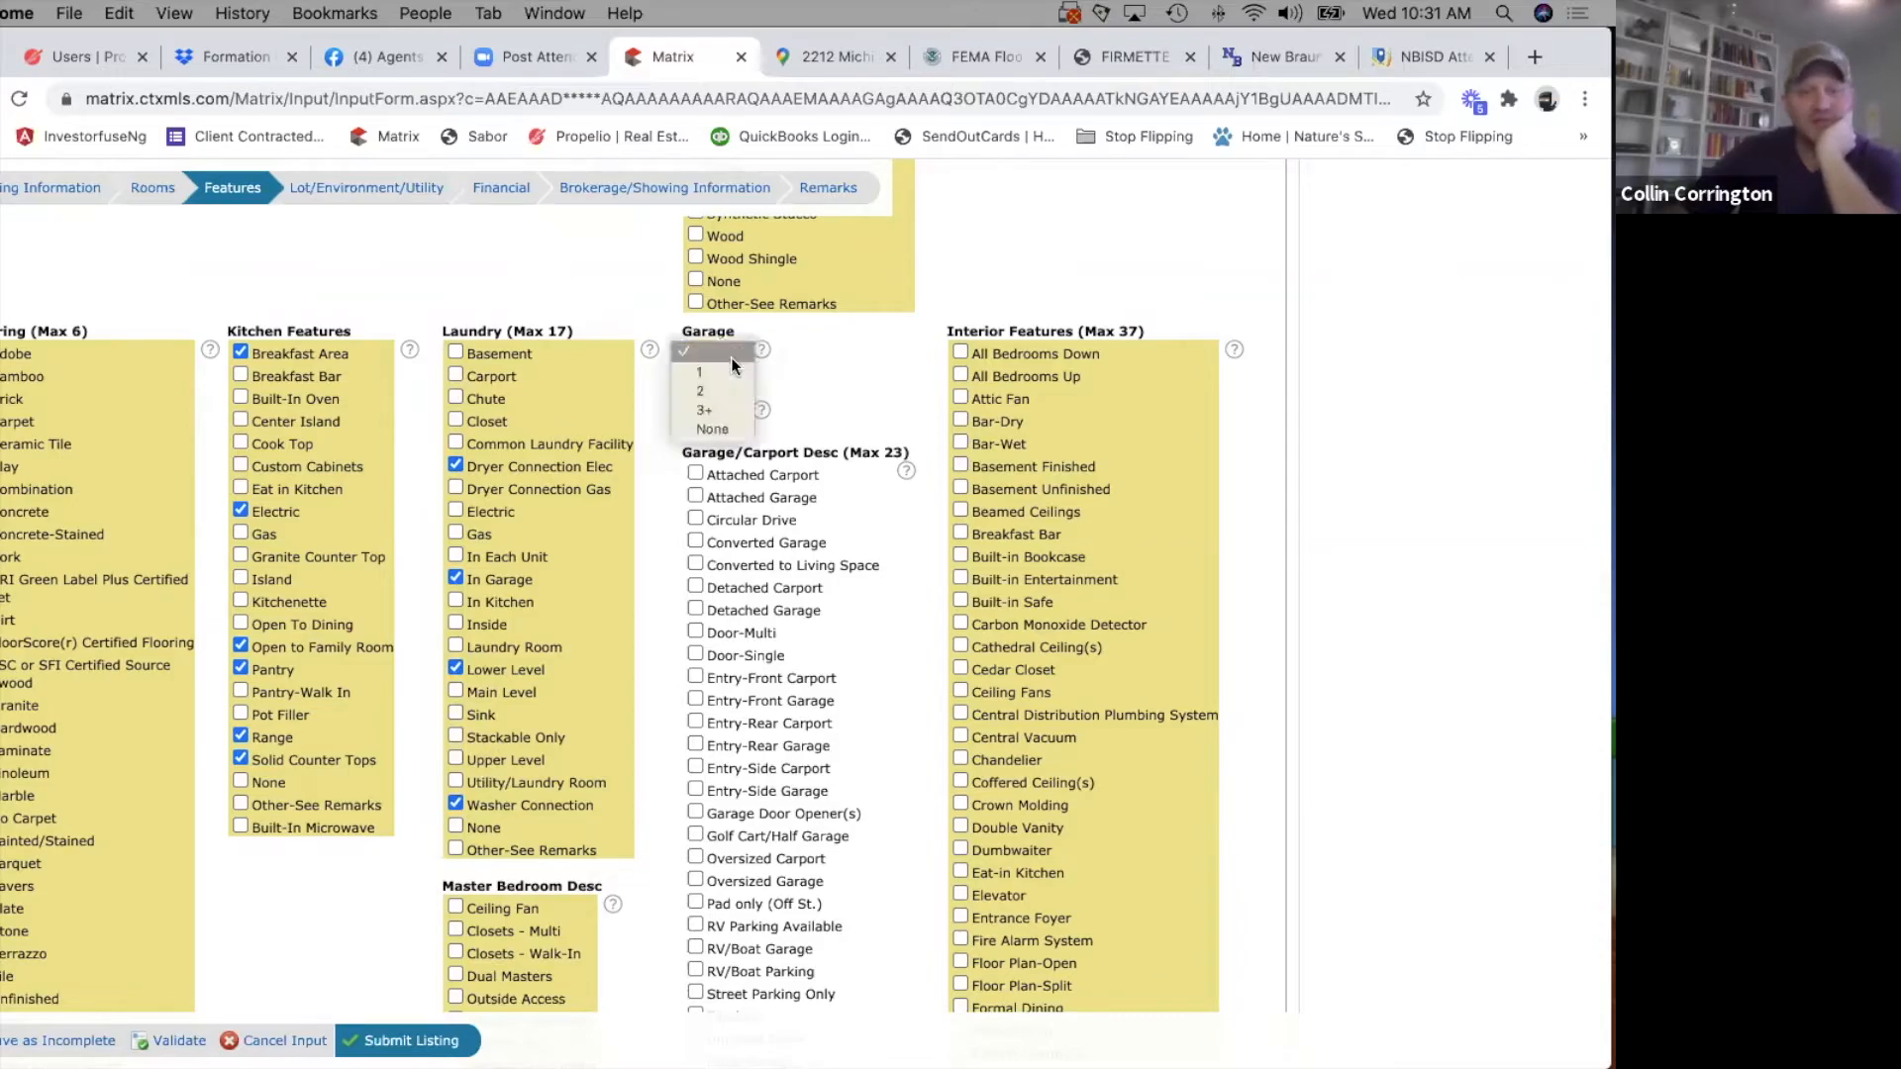
pyautogui.click(710, 368)
pyautogui.click(731, 404)
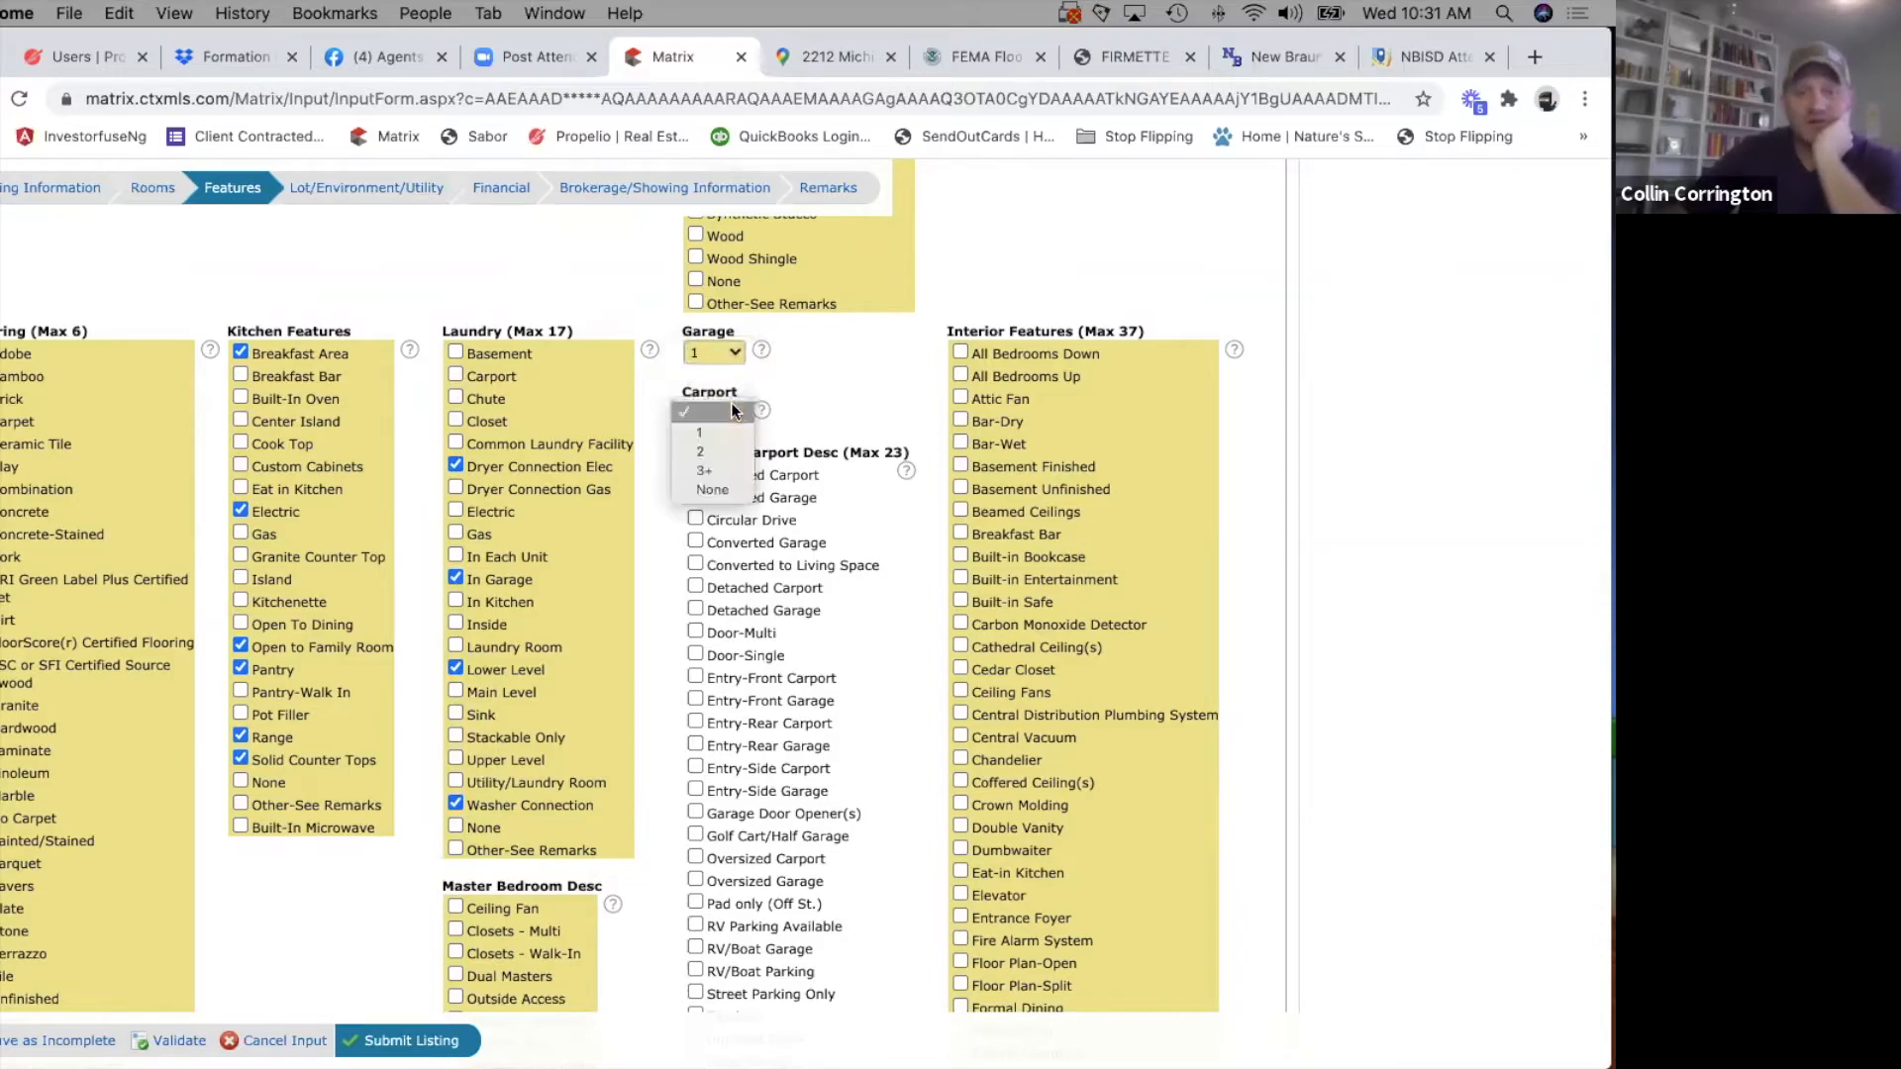
pyautogui.click(715, 491)
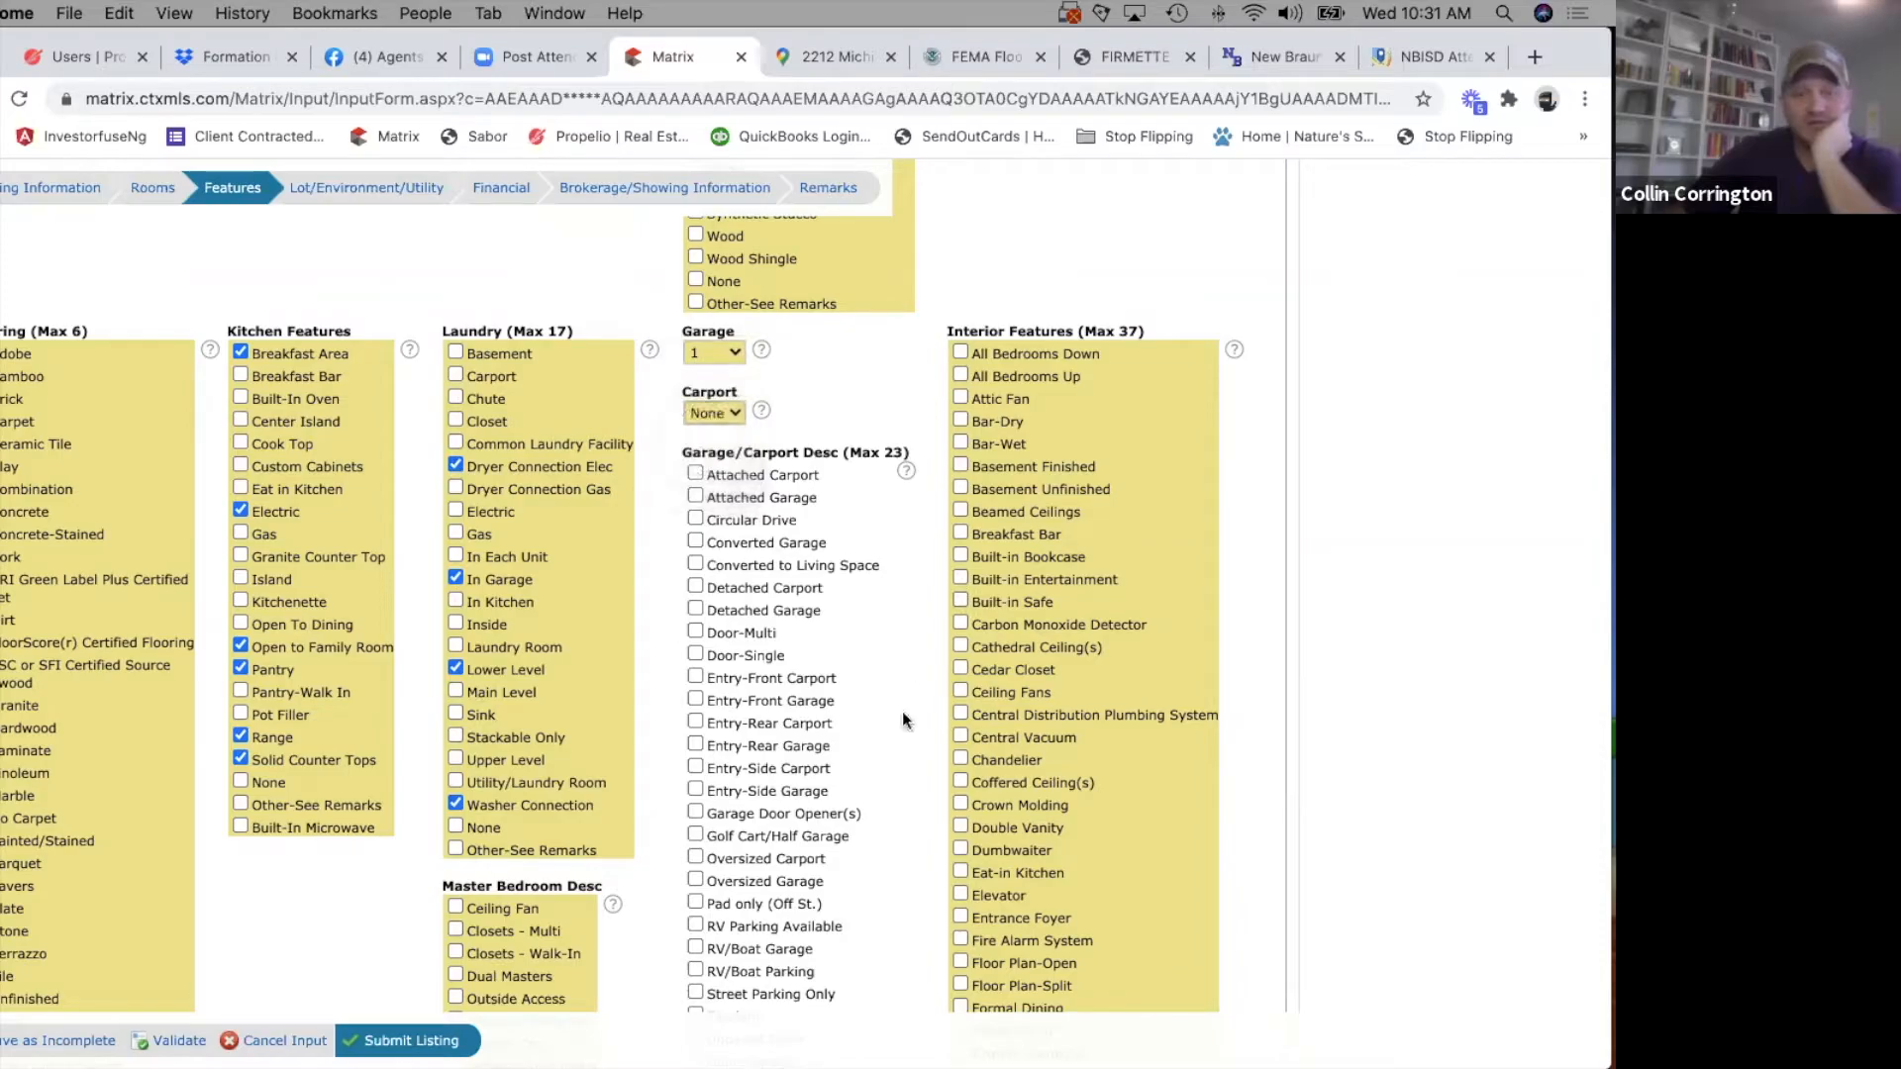
# Select Attached Garage and Entry-Front Garage in the Garage/Carport description.
pyautogui.scroll(-2, 902, 719)
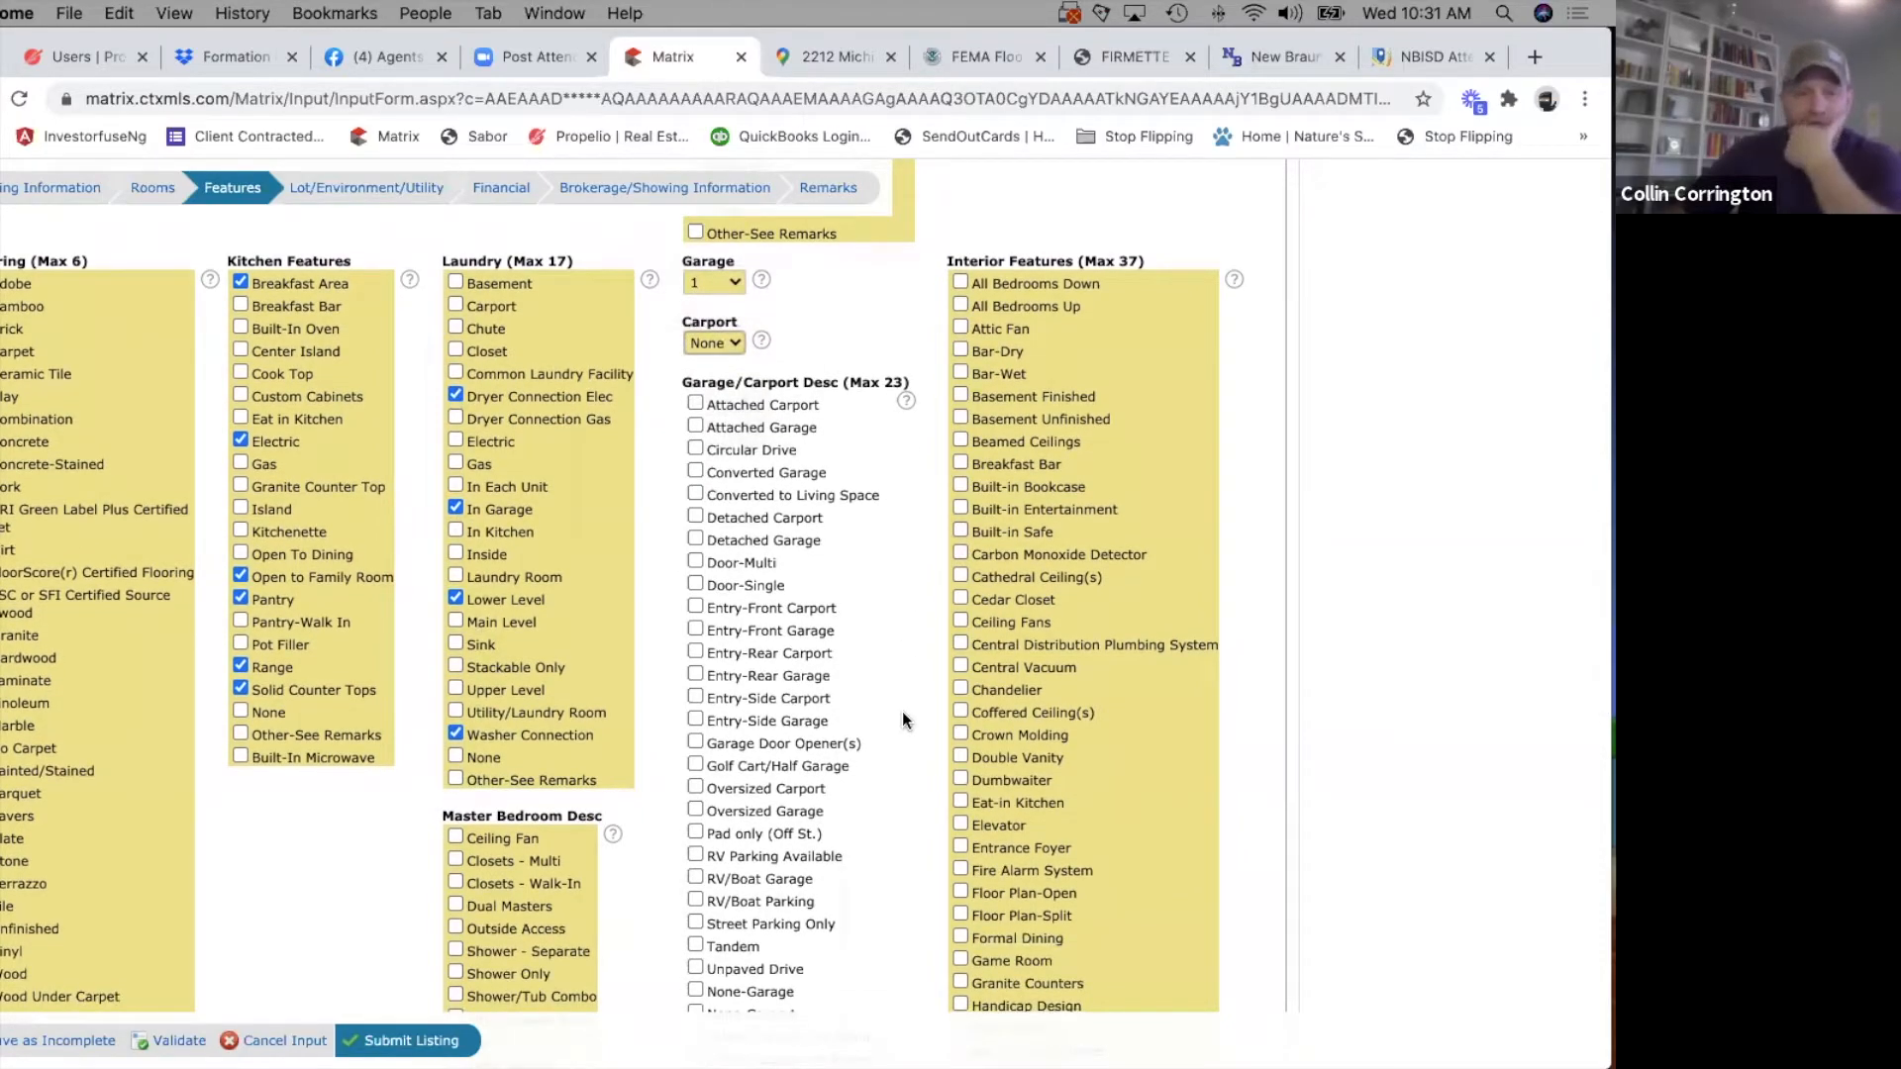
pyautogui.scroll(-2, 903, 720)
pyautogui.click(696, 348)
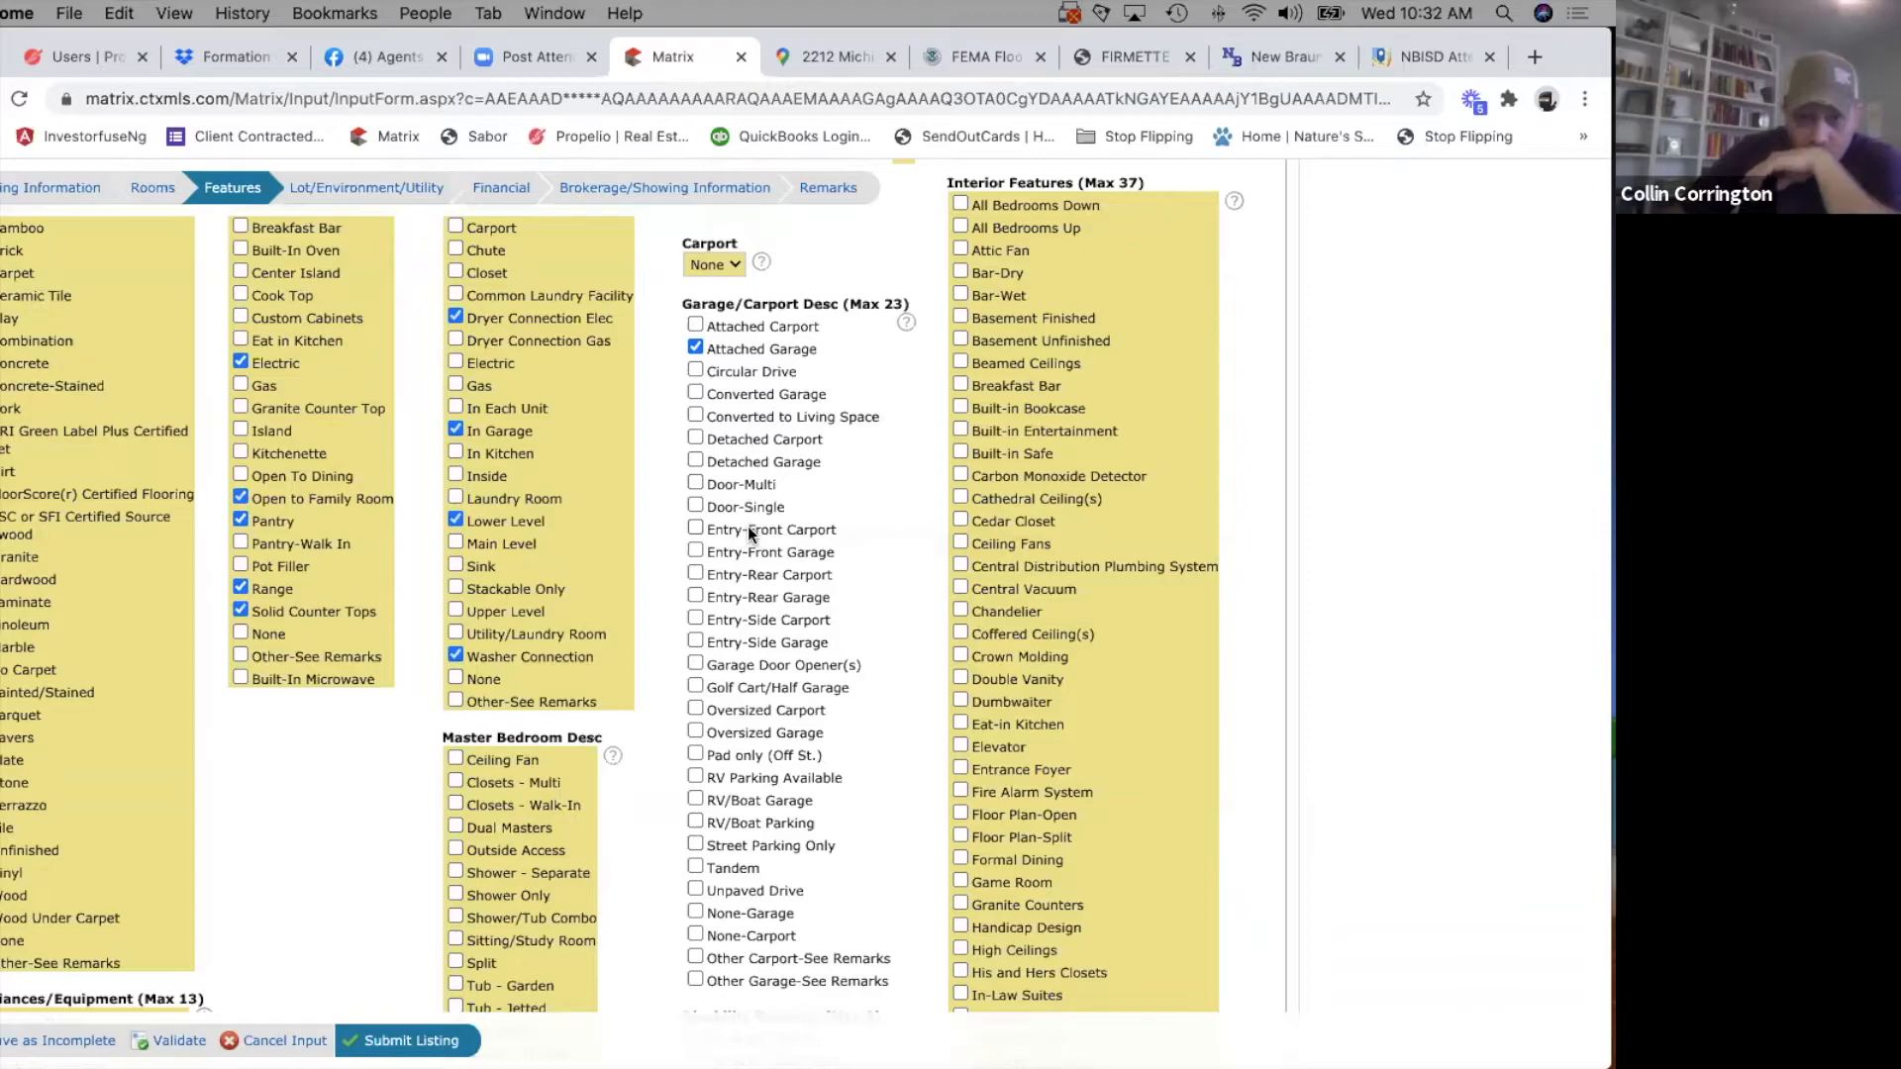
pyautogui.click(695, 553)
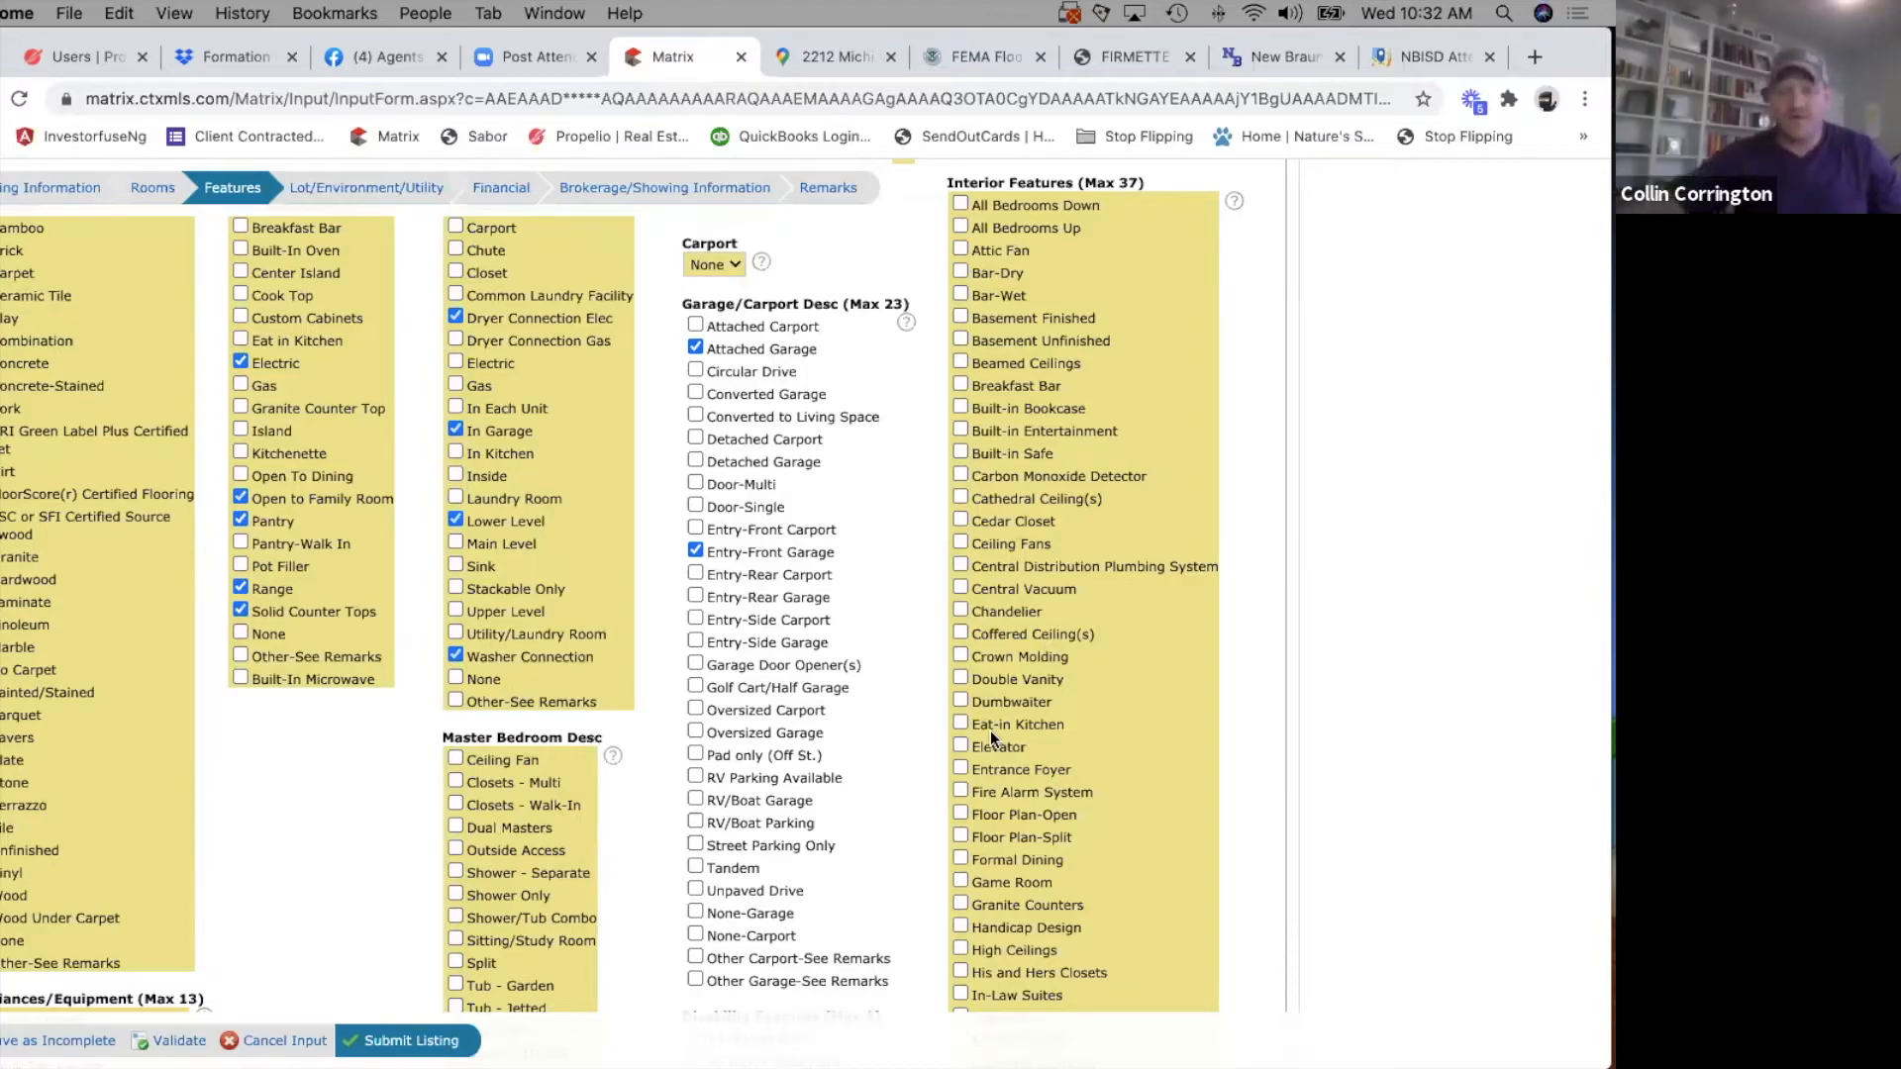
pyautogui.click(781, 776)
pyautogui.click(741, 775)
# Look through the Disability Features options down to the end of the form and return to the Interior Features list.
pyautogui.scroll(-1, 776, 861)
pyautogui.scroll(-5, 776, 862)
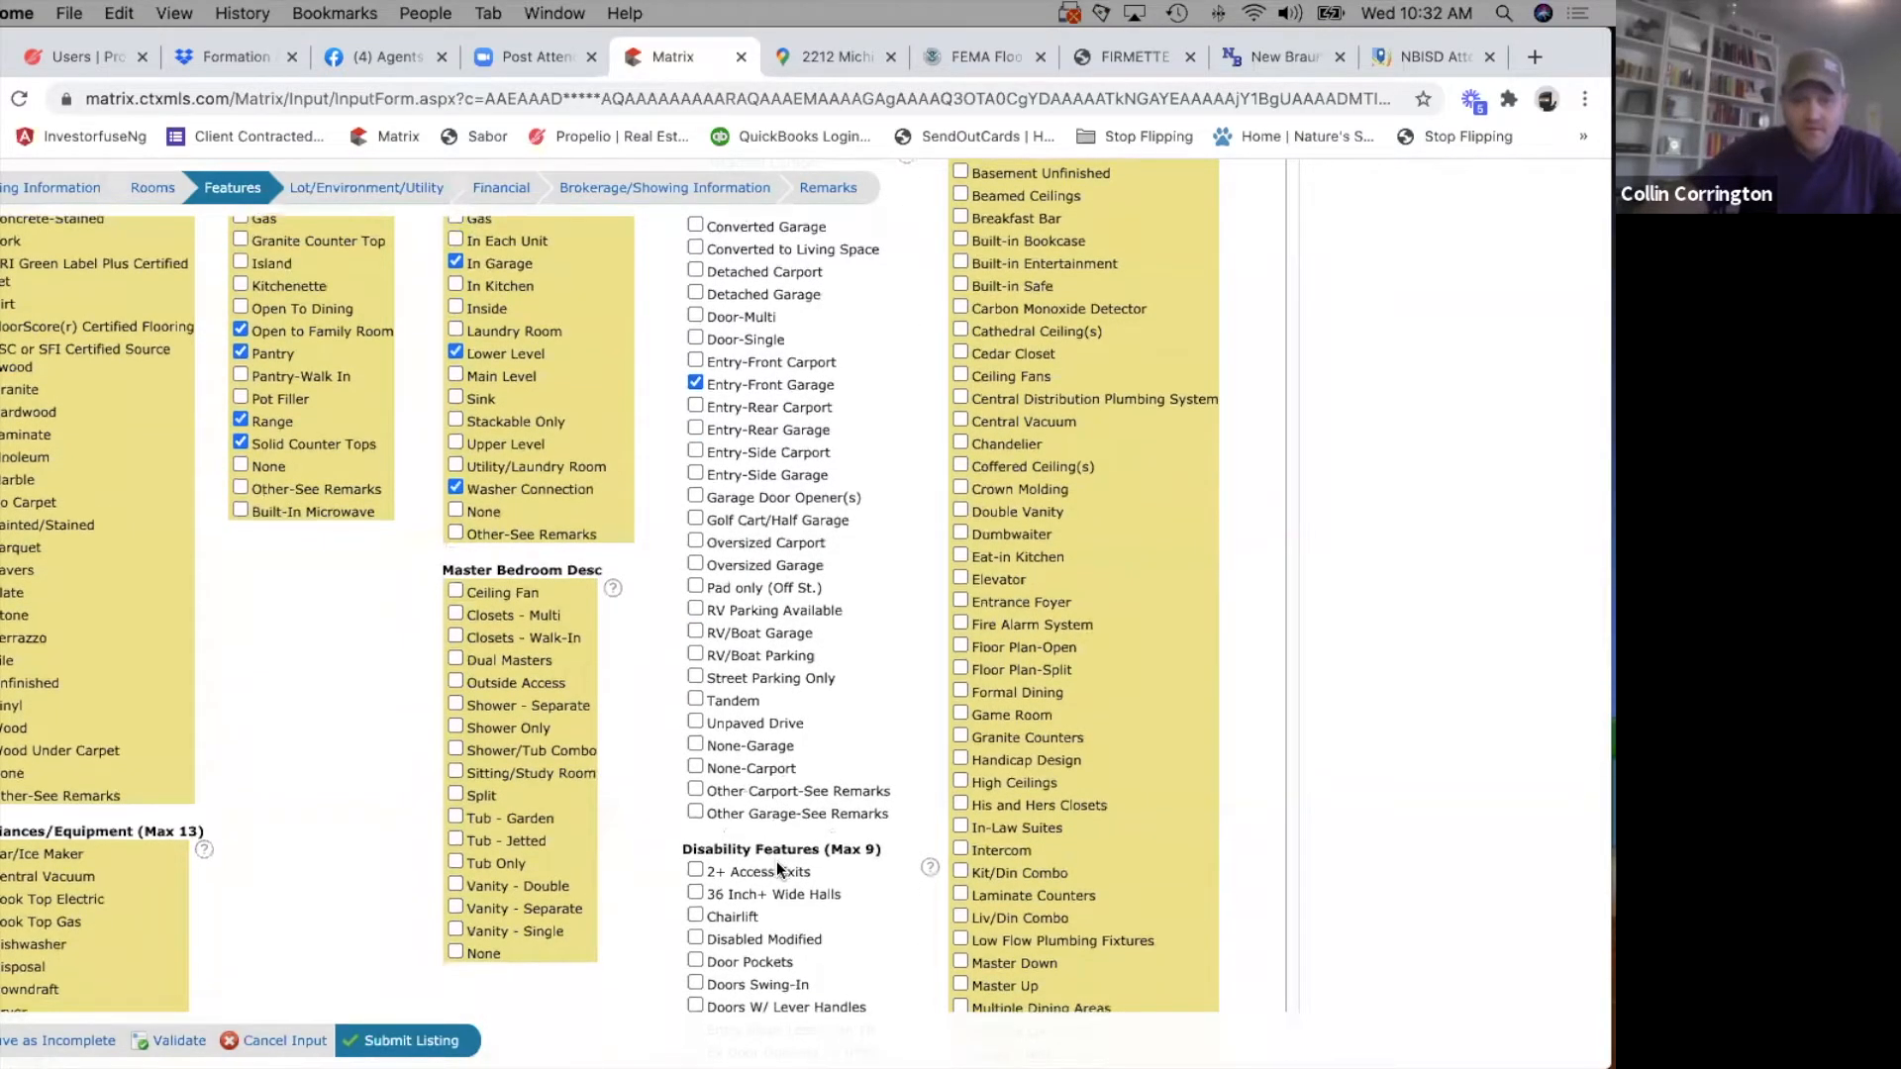
pyautogui.scroll(-4, 778, 868)
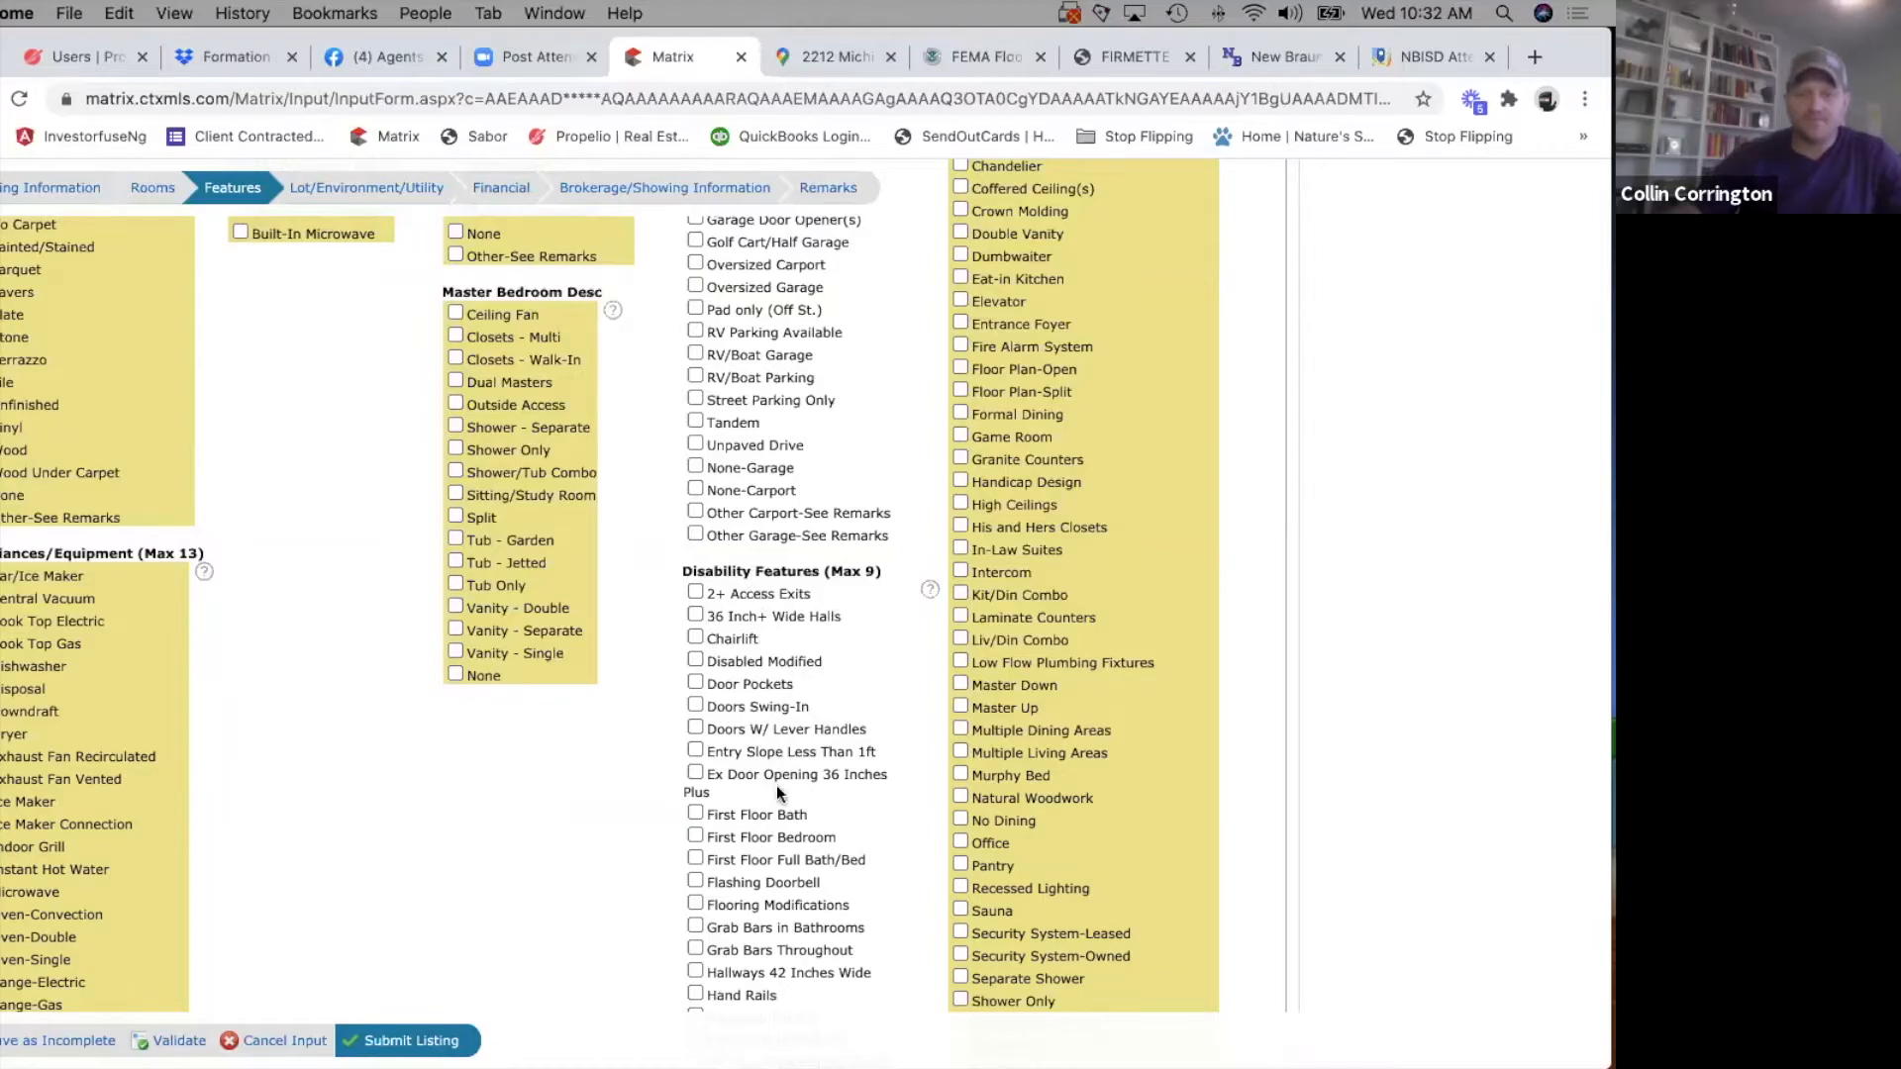
pyautogui.scroll(-2, 778, 792)
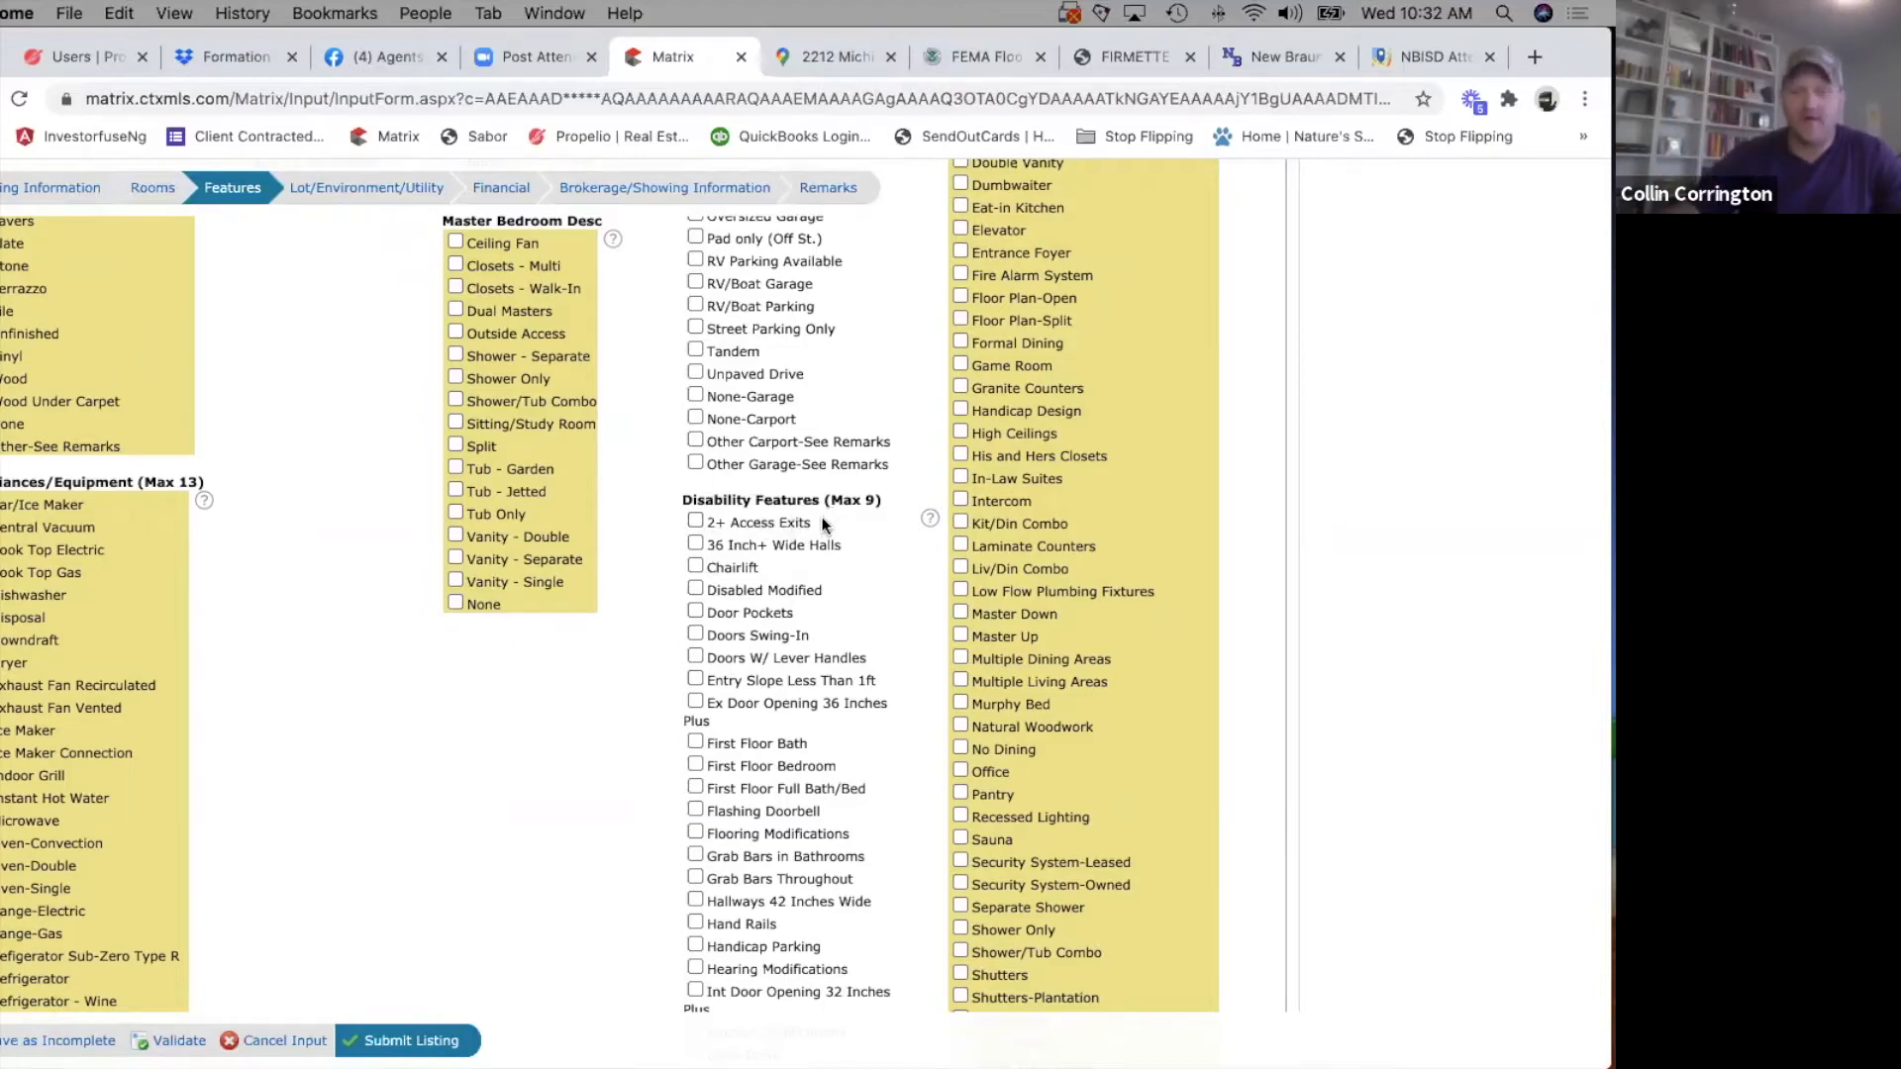
pyautogui.scroll(-8, 772, 790)
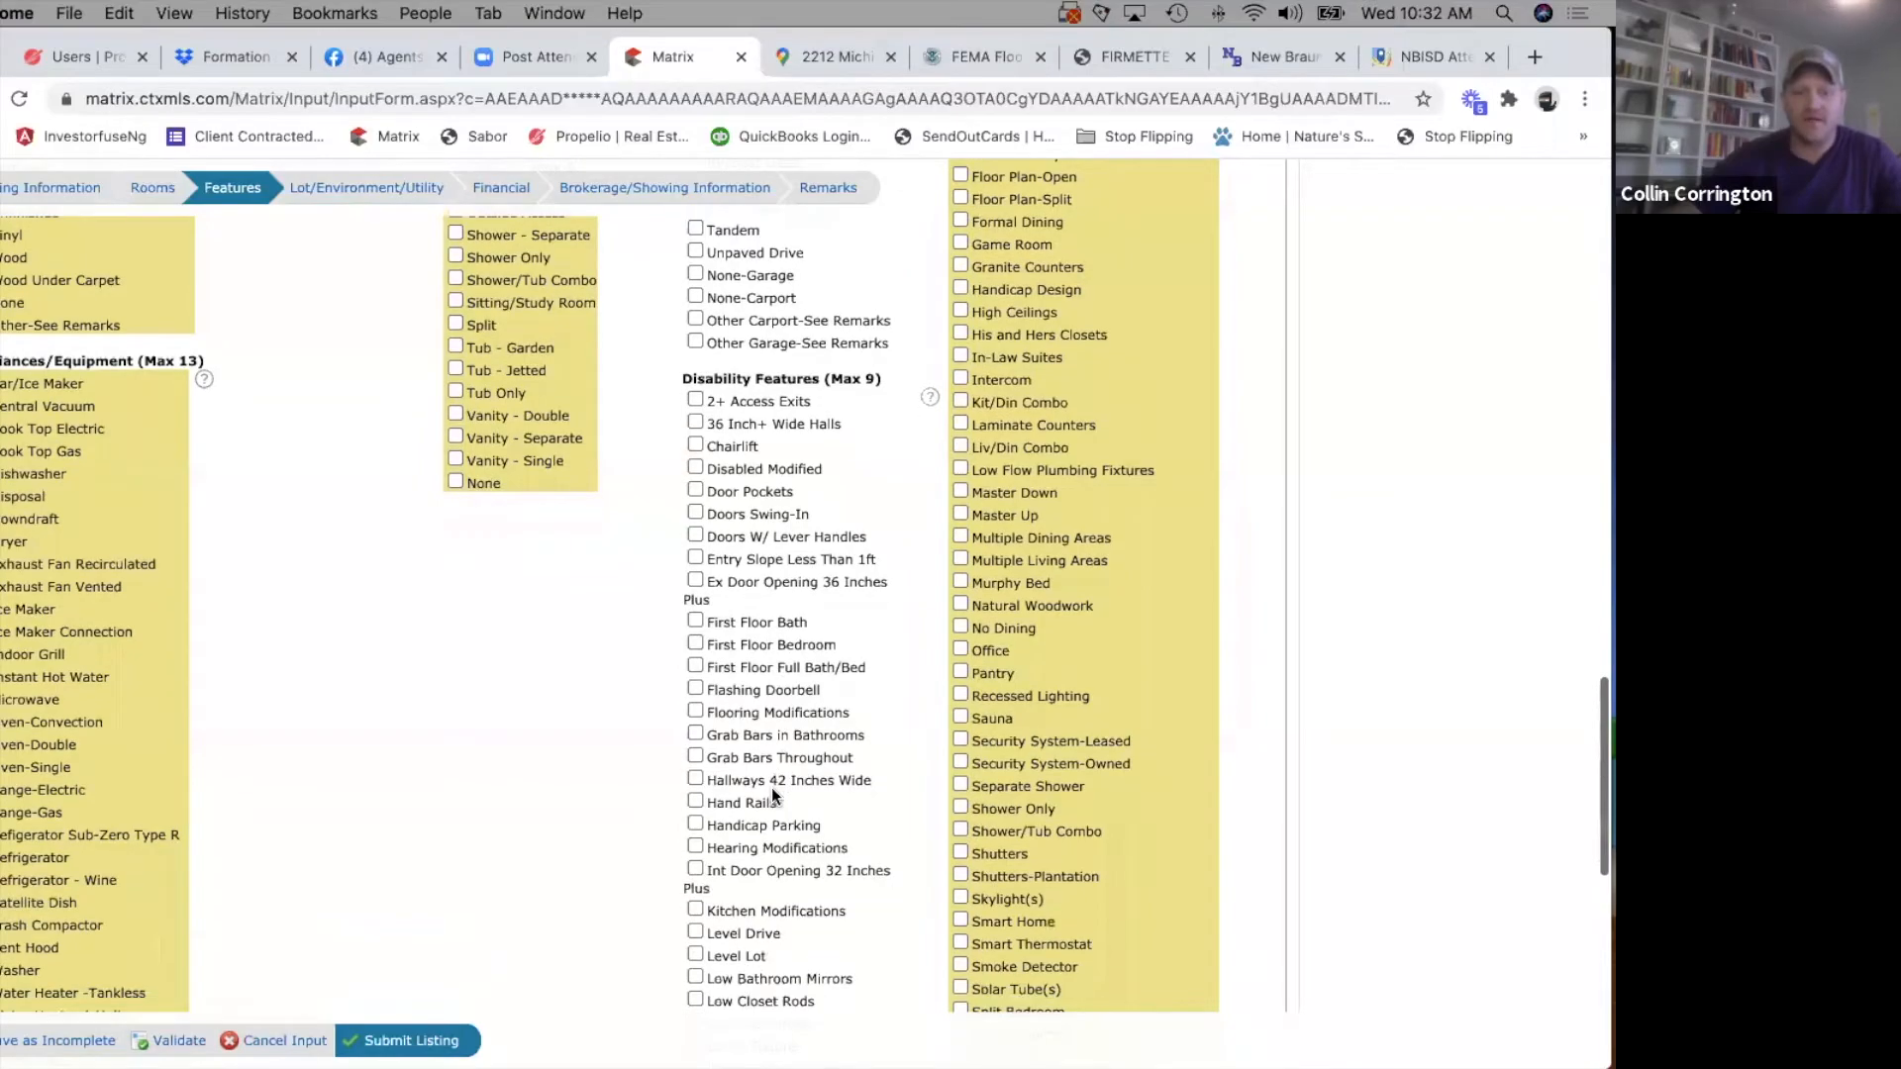
pyautogui.scroll(-10, 770, 787)
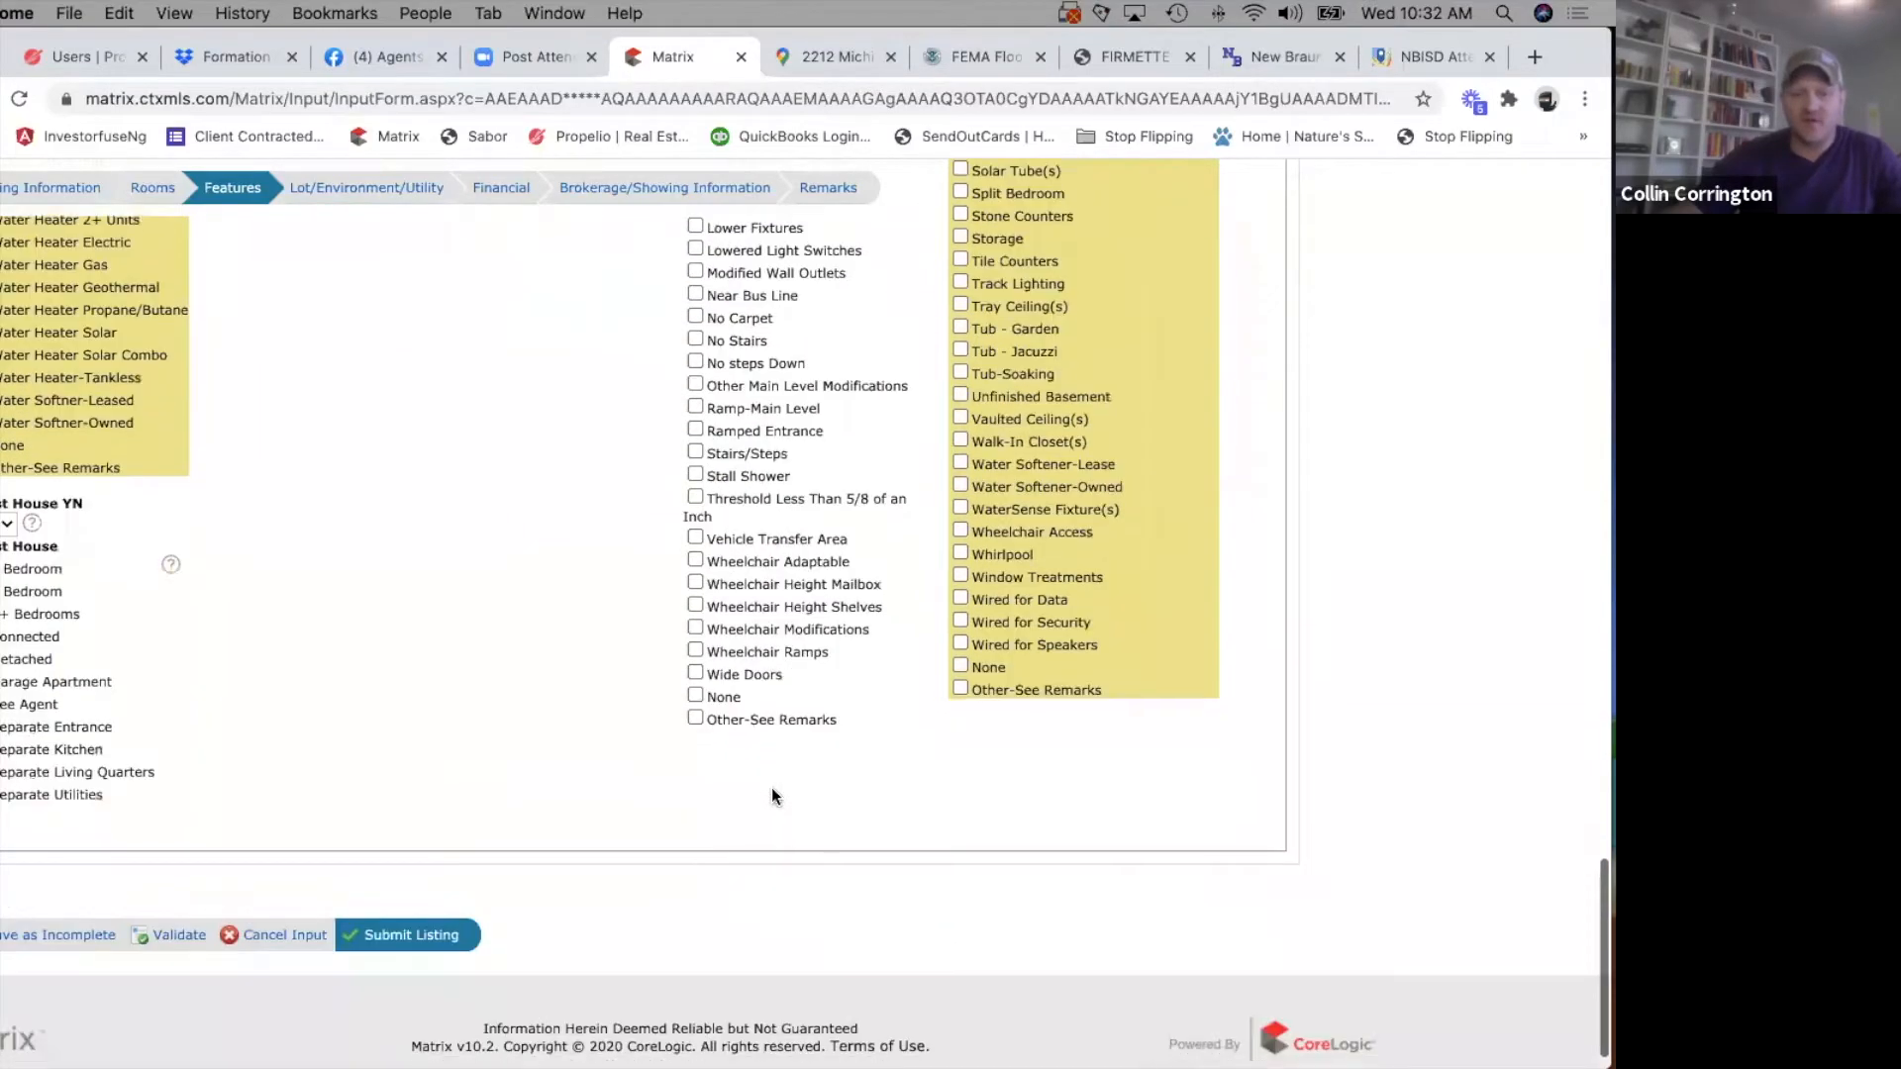
pyautogui.scroll(12, 739, 743)
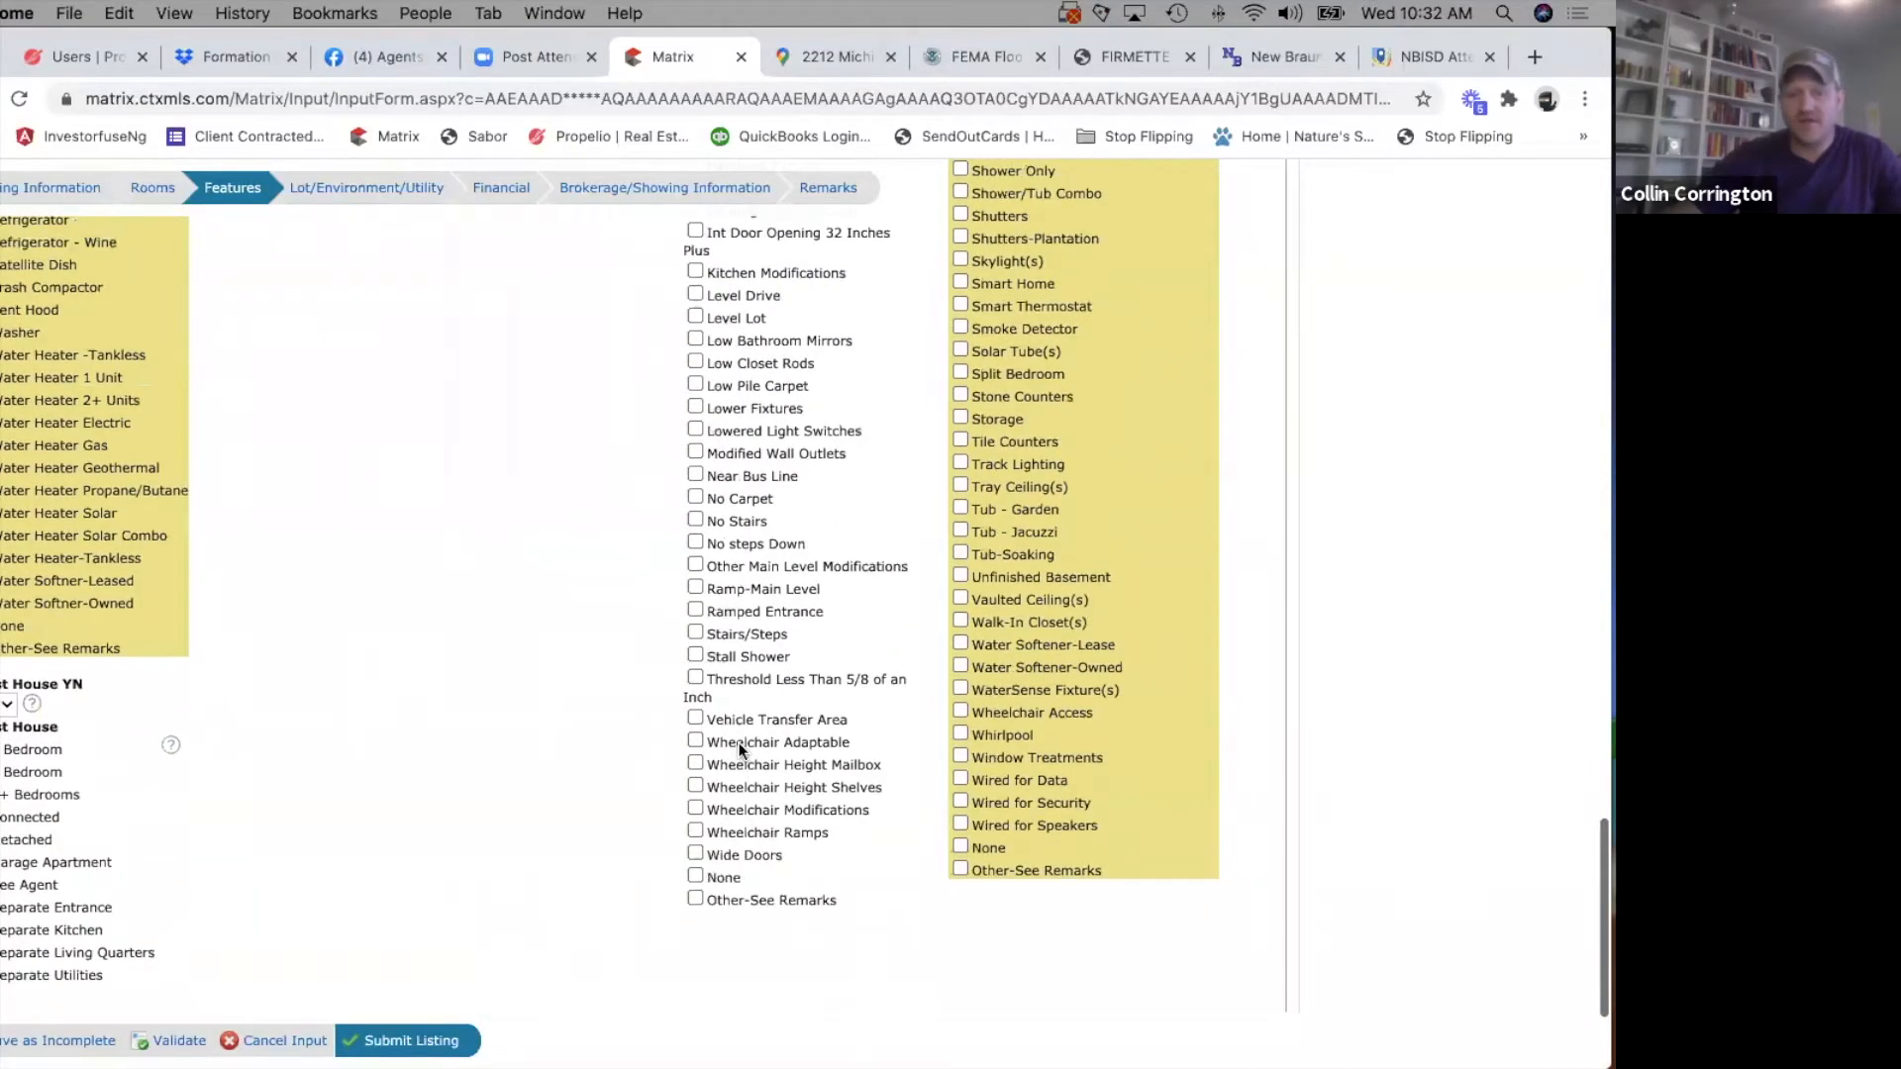
pyautogui.scroll(10, 739, 743)
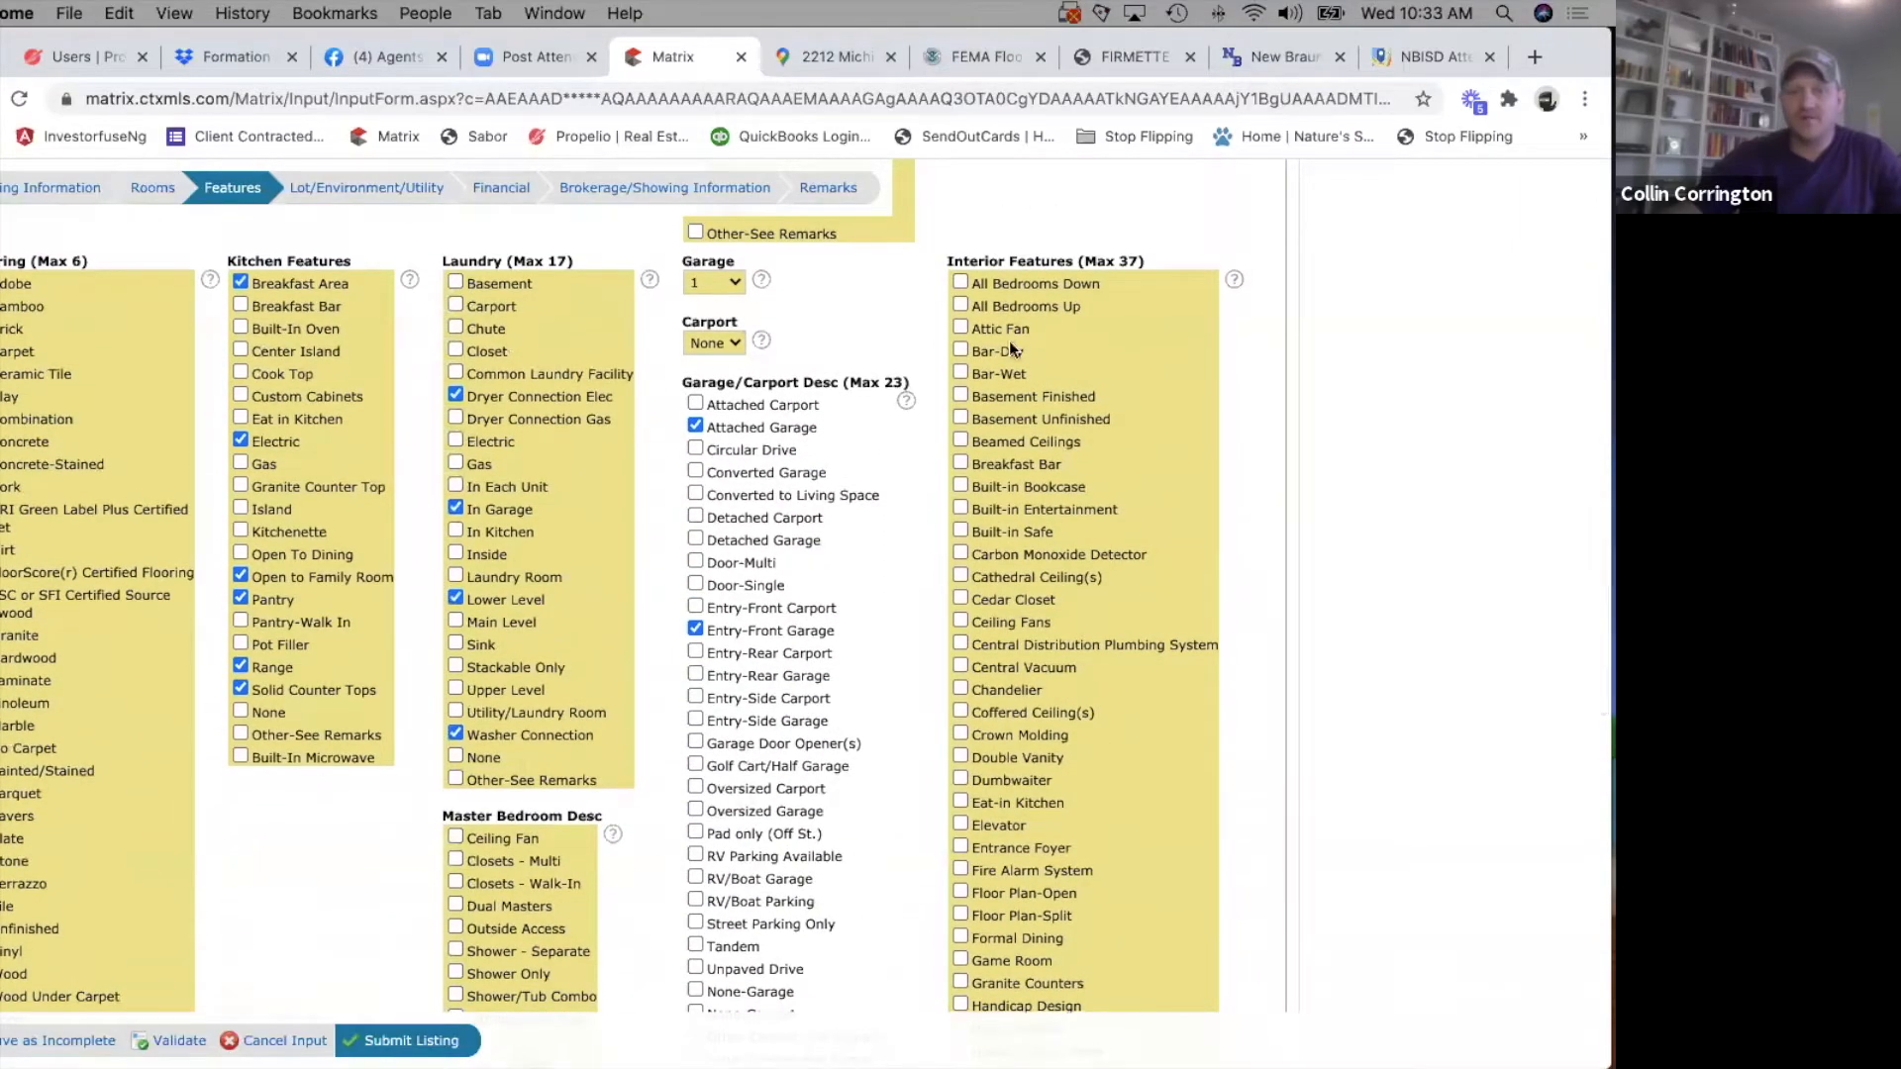
# Select All Bedrooms Down, Eat-in Kitchen and Granite Counters under Interior Features.
pyautogui.click(959, 282)
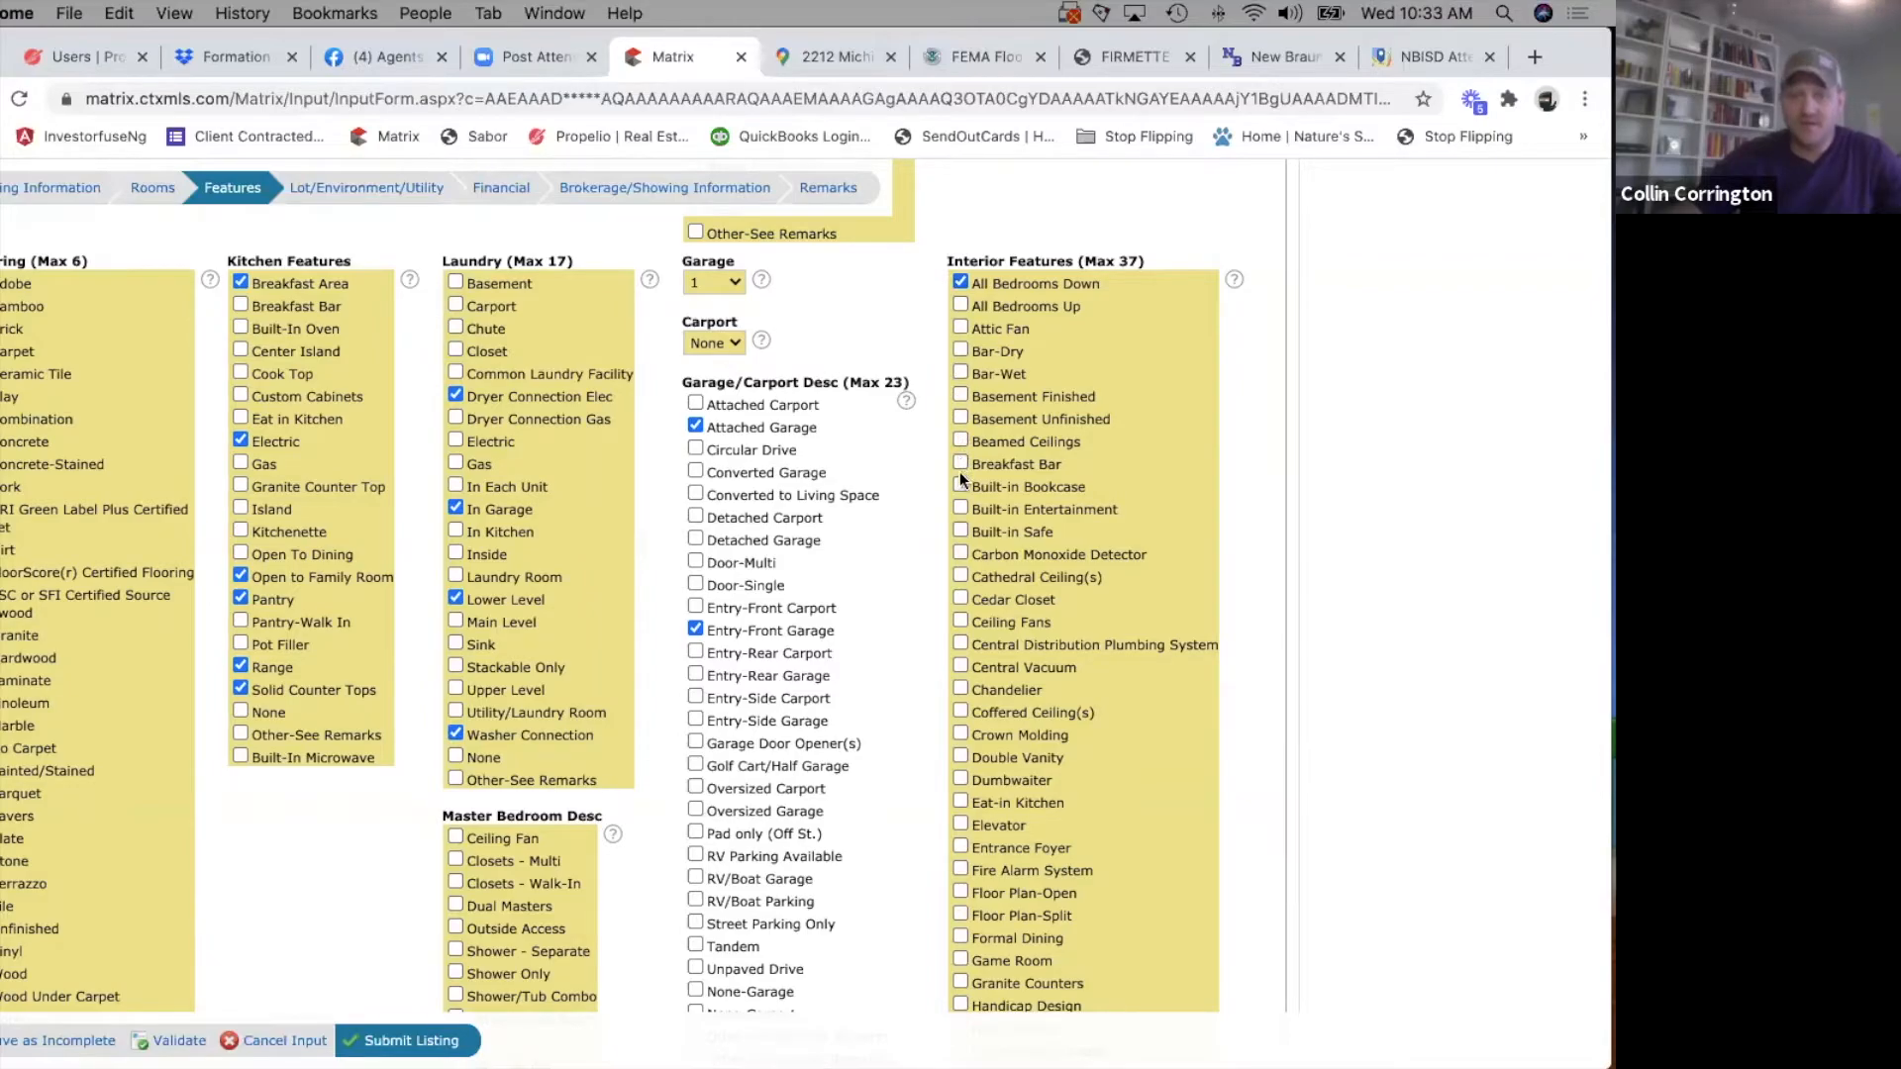
pyautogui.scroll(-5, 1114, 552)
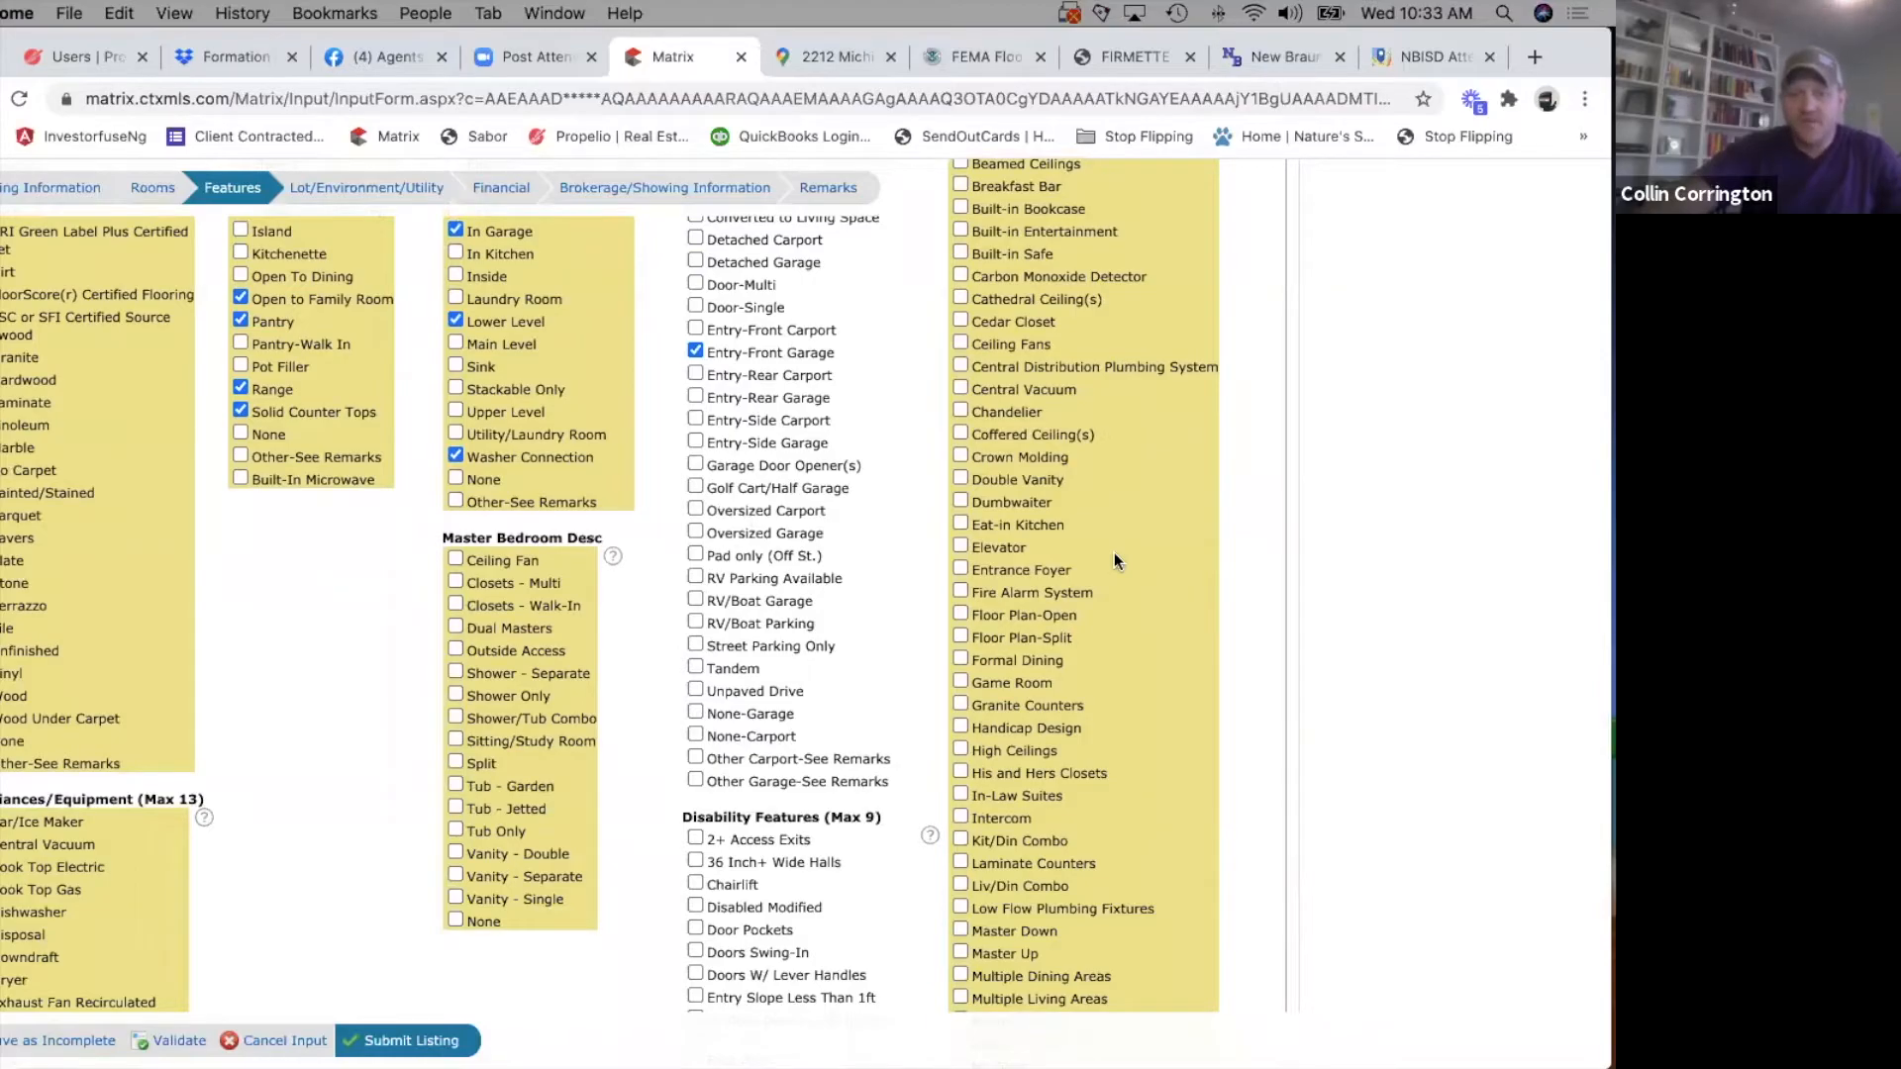
pyautogui.scroll(-1, 1114, 553)
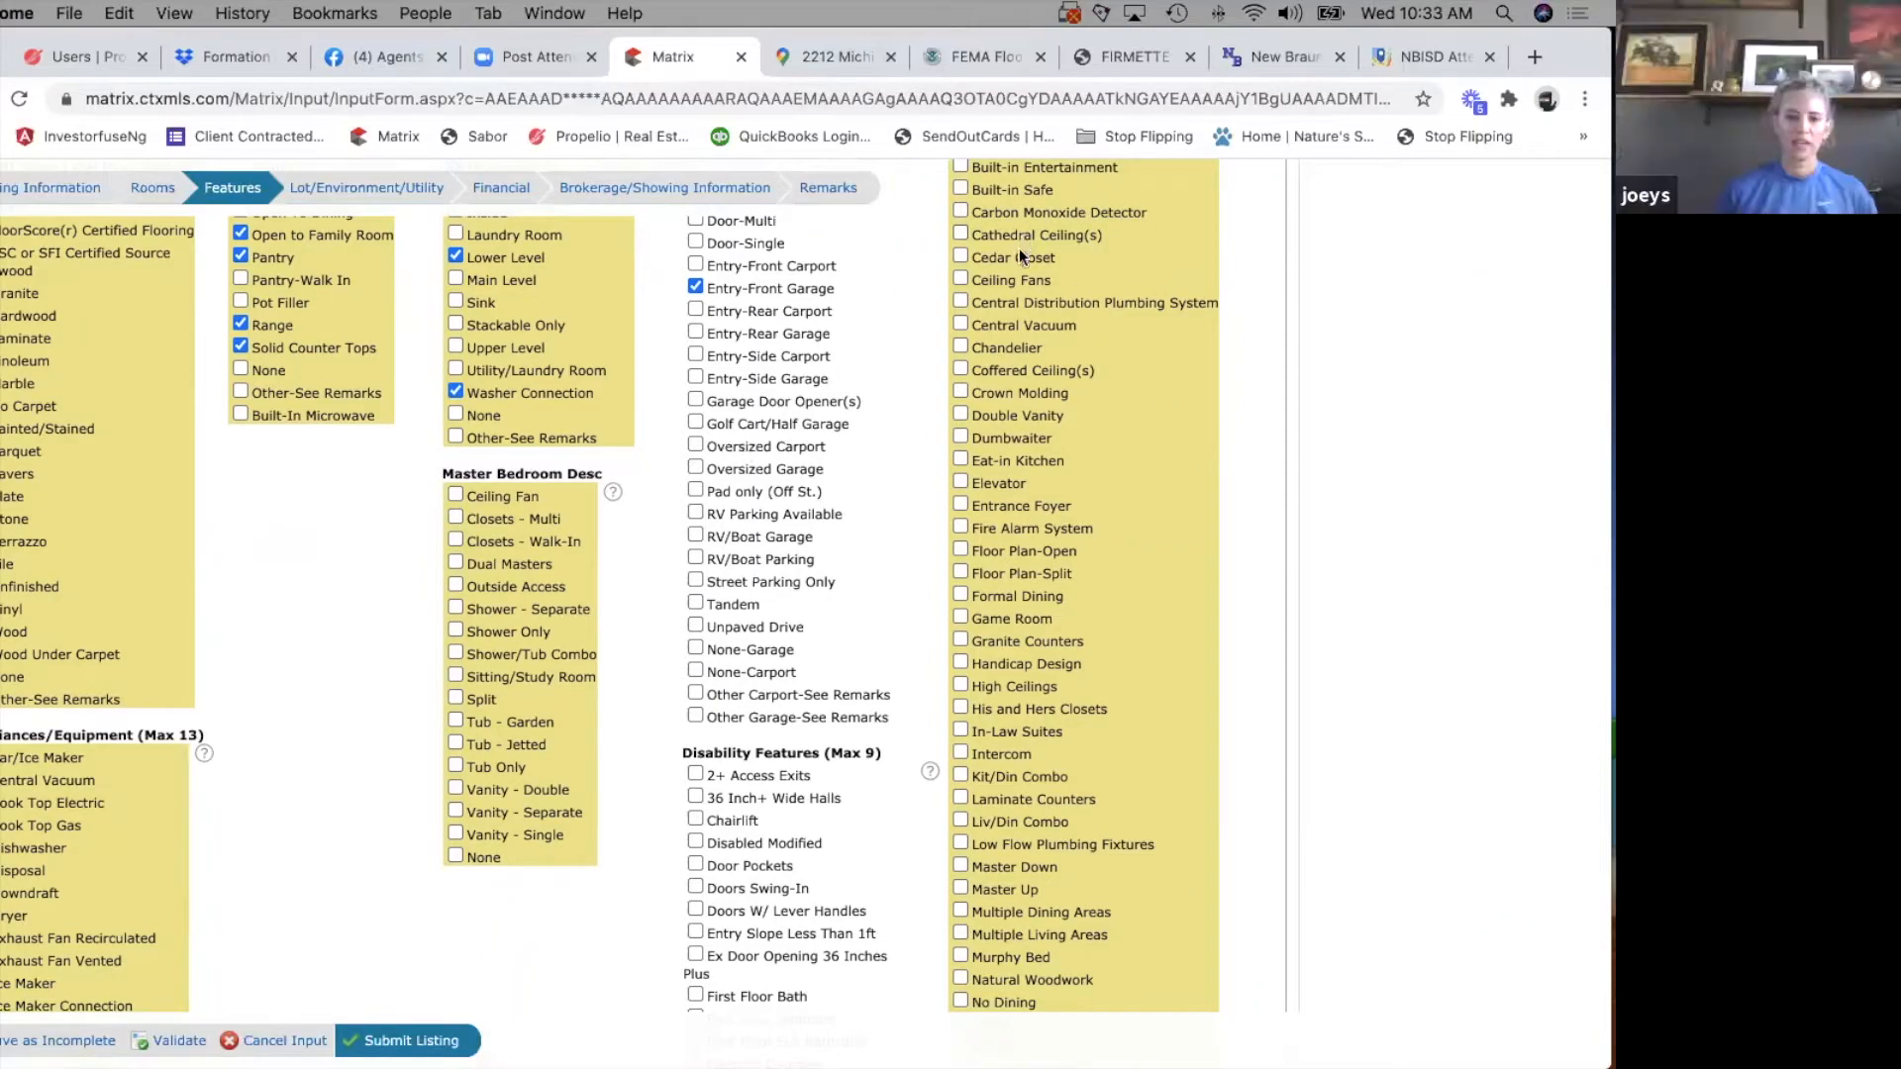
pyautogui.scroll(1, 1020, 277)
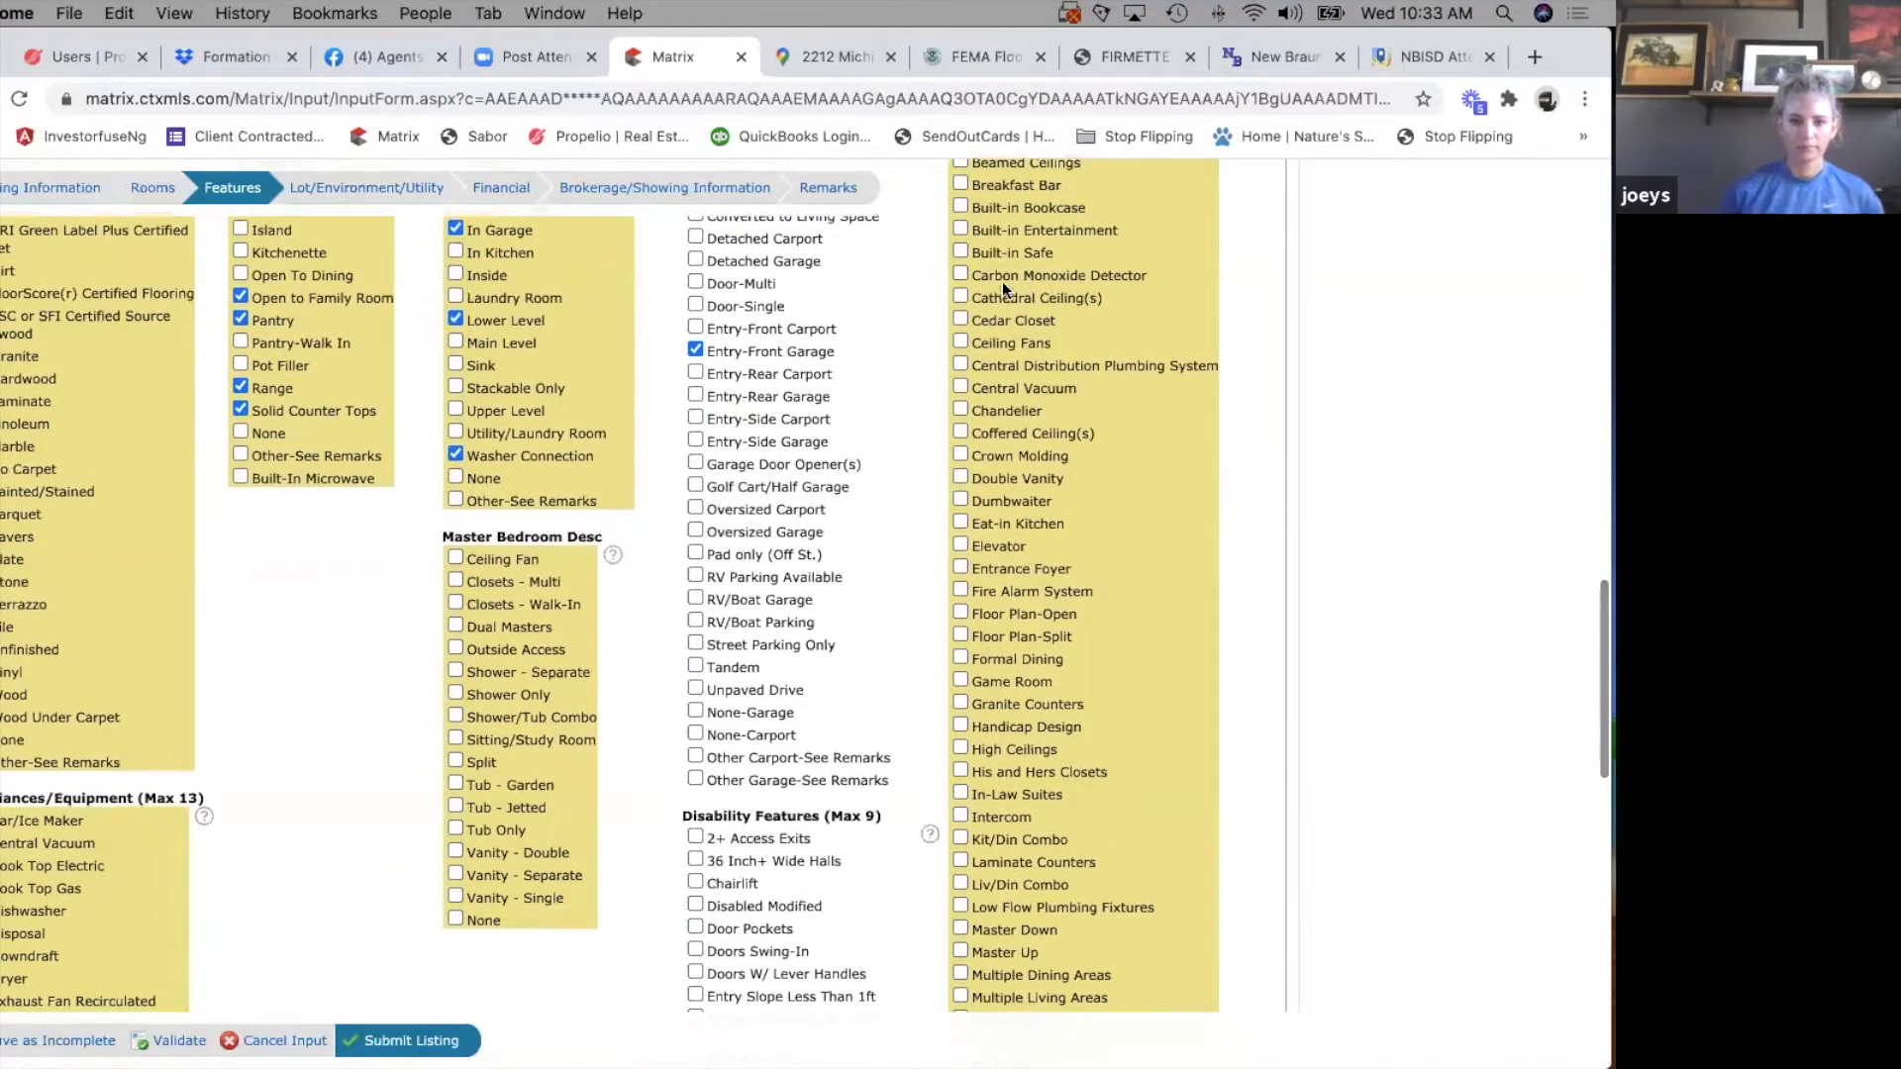
pyautogui.click(958, 521)
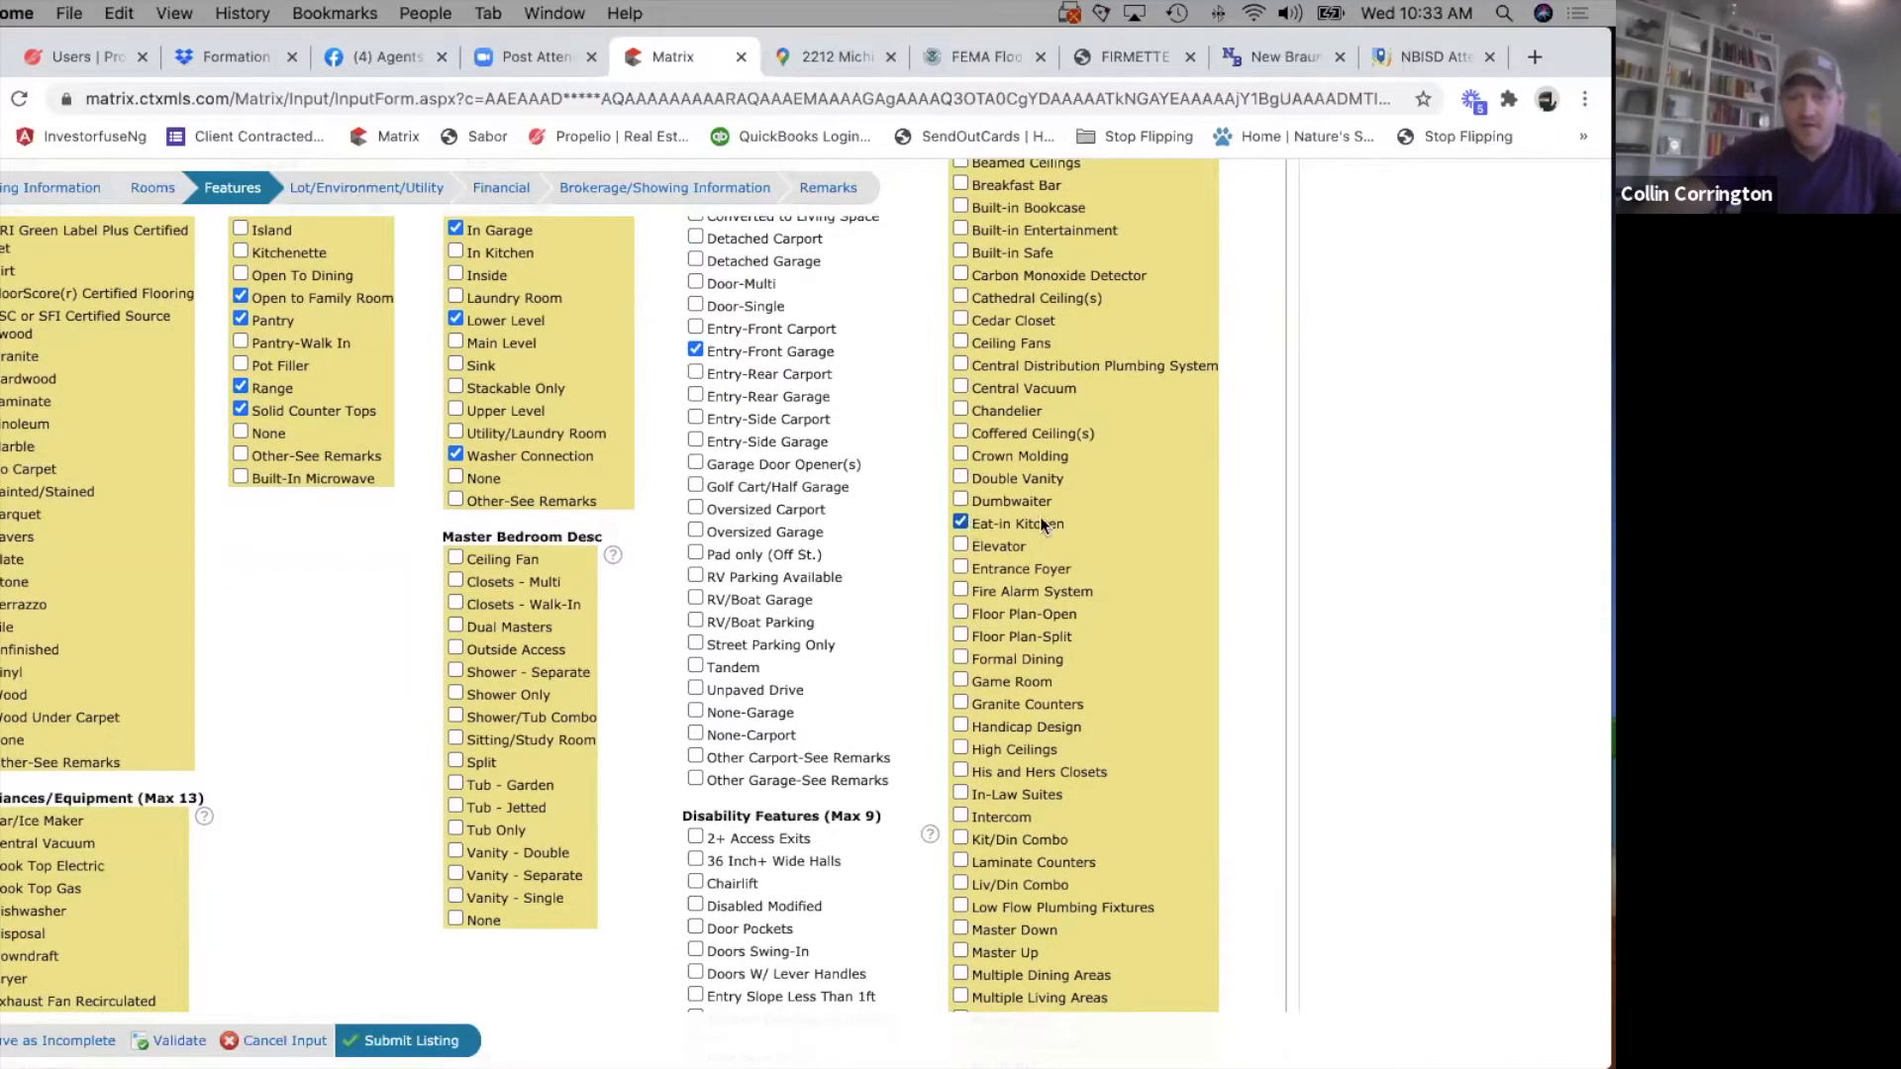
pyautogui.scroll(-1, 1000, 475)
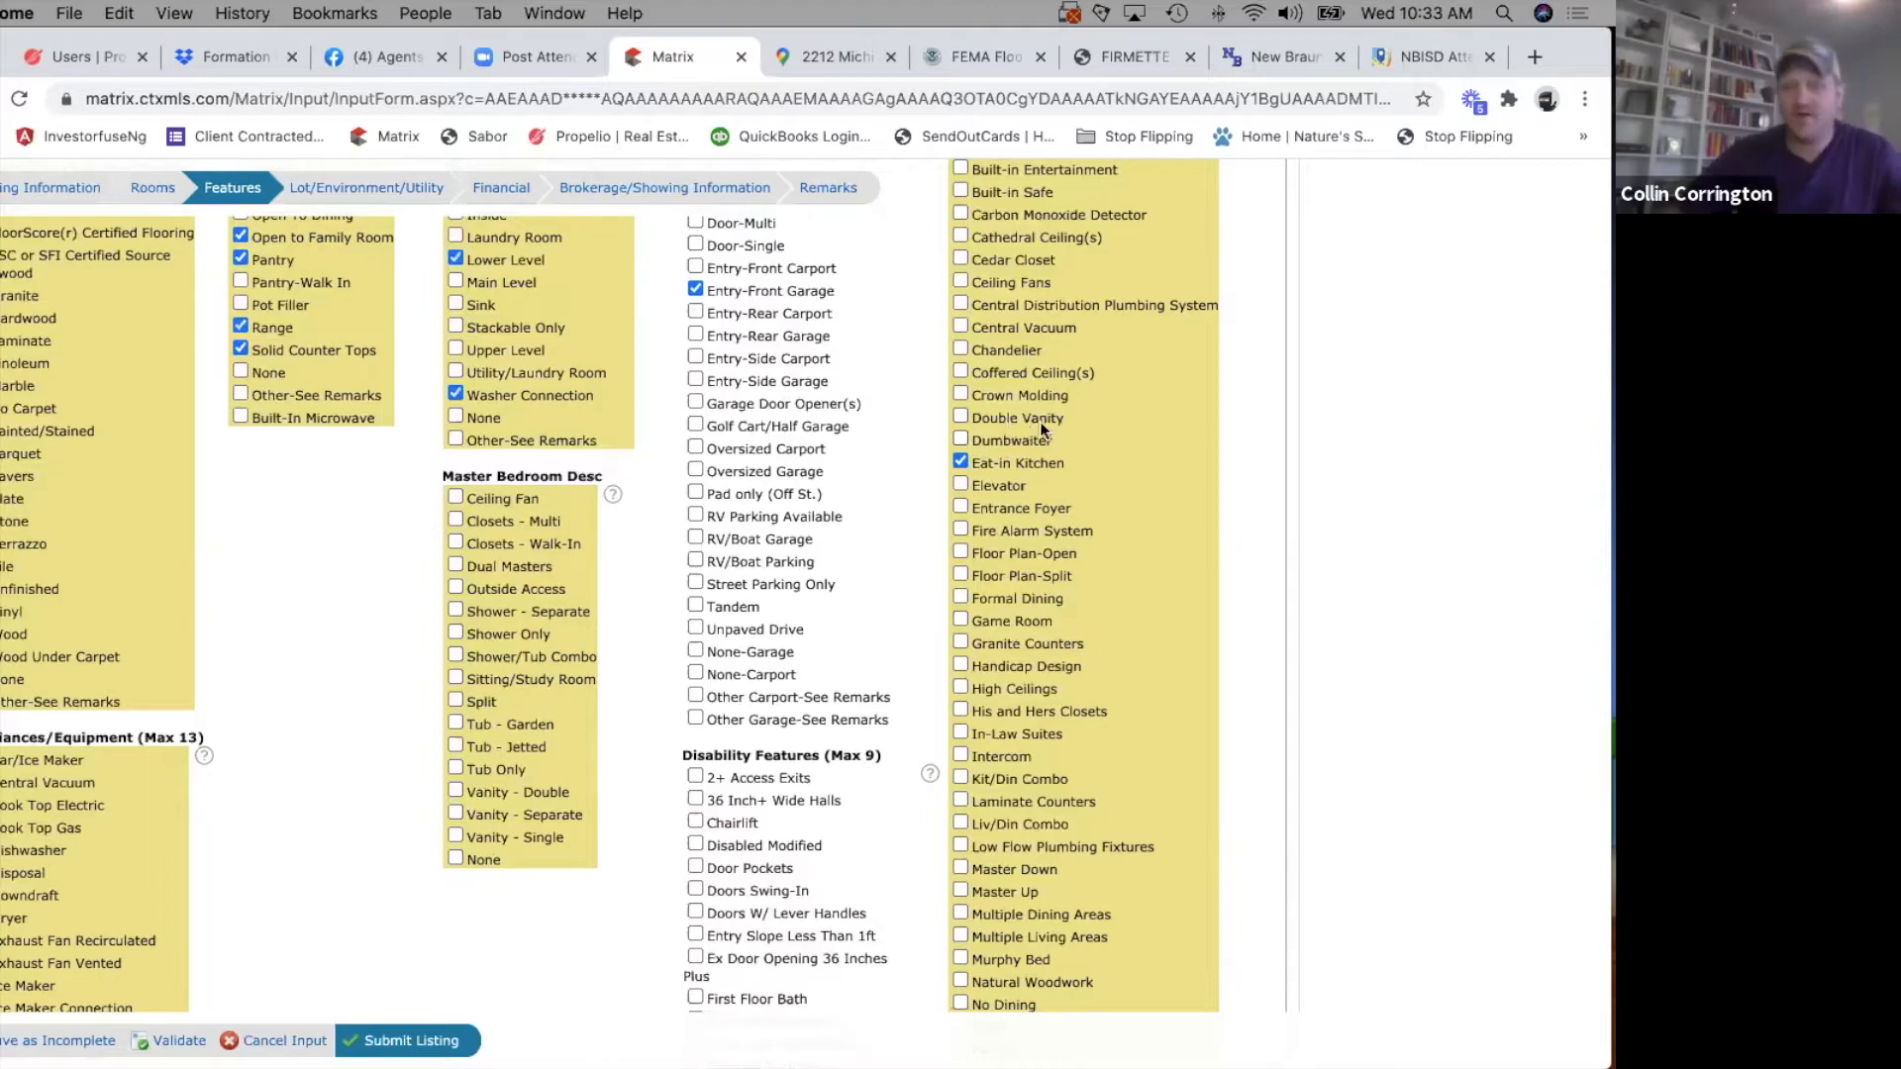
pyautogui.scroll(-3, 1023, 569)
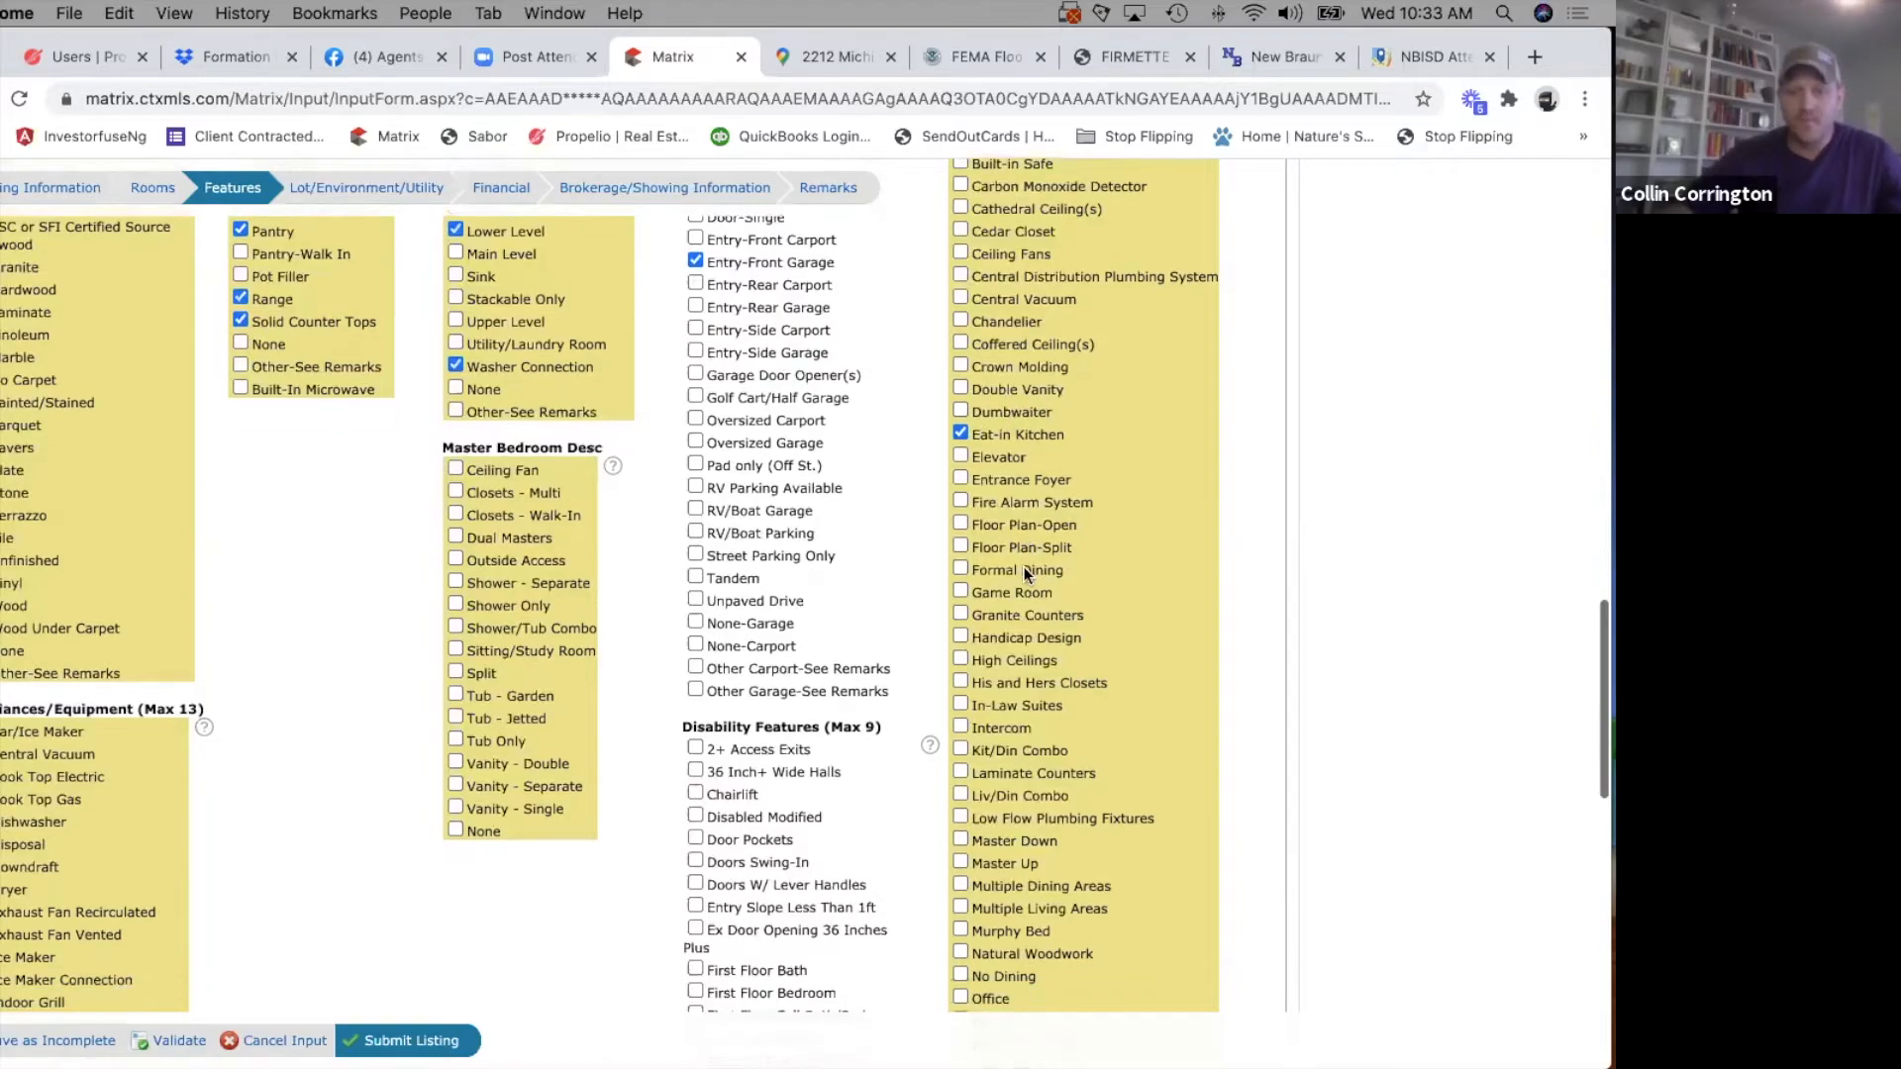
pyautogui.scroll(-1, 1024, 569)
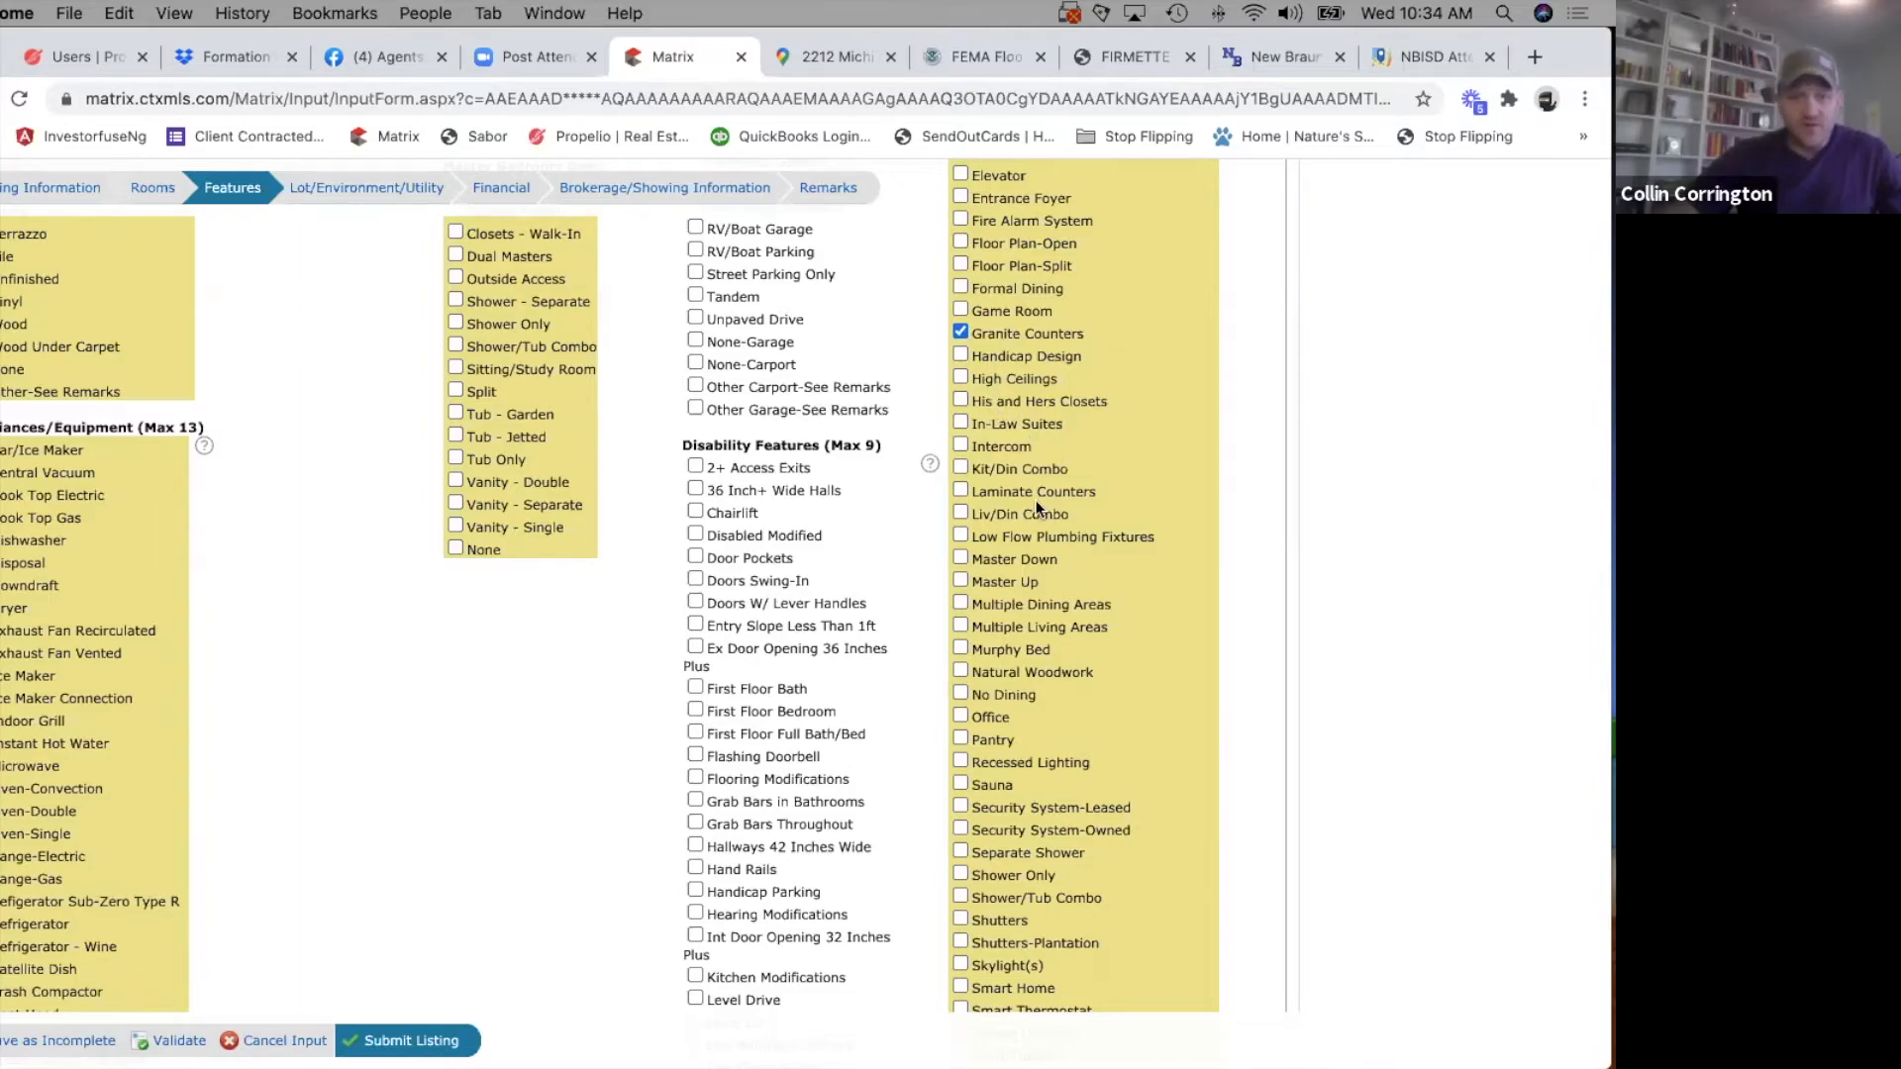
# Add Kit/Din Combo, Master Down and Pantry to the selected Interior Features.
pyautogui.scroll(-3, 1035, 501)
pyautogui.scroll(-2, 1036, 501)
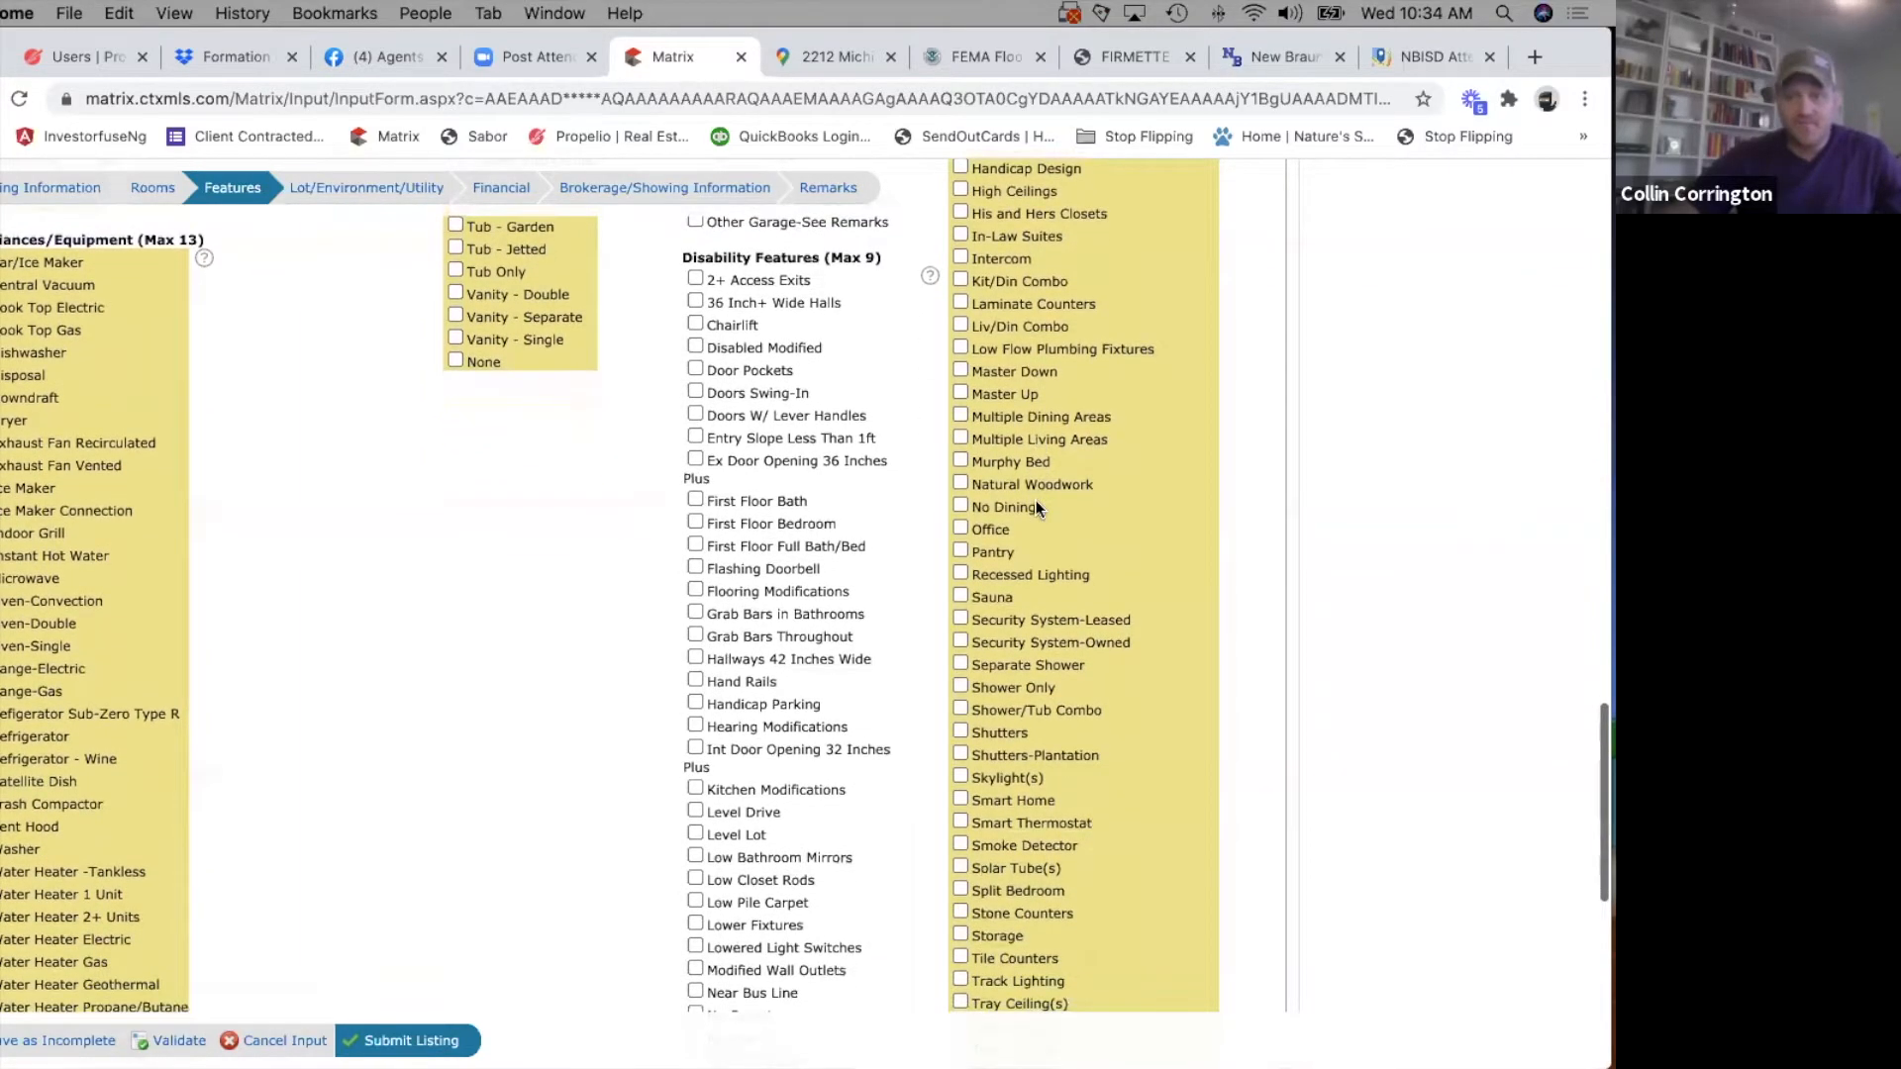
pyautogui.click(961, 282)
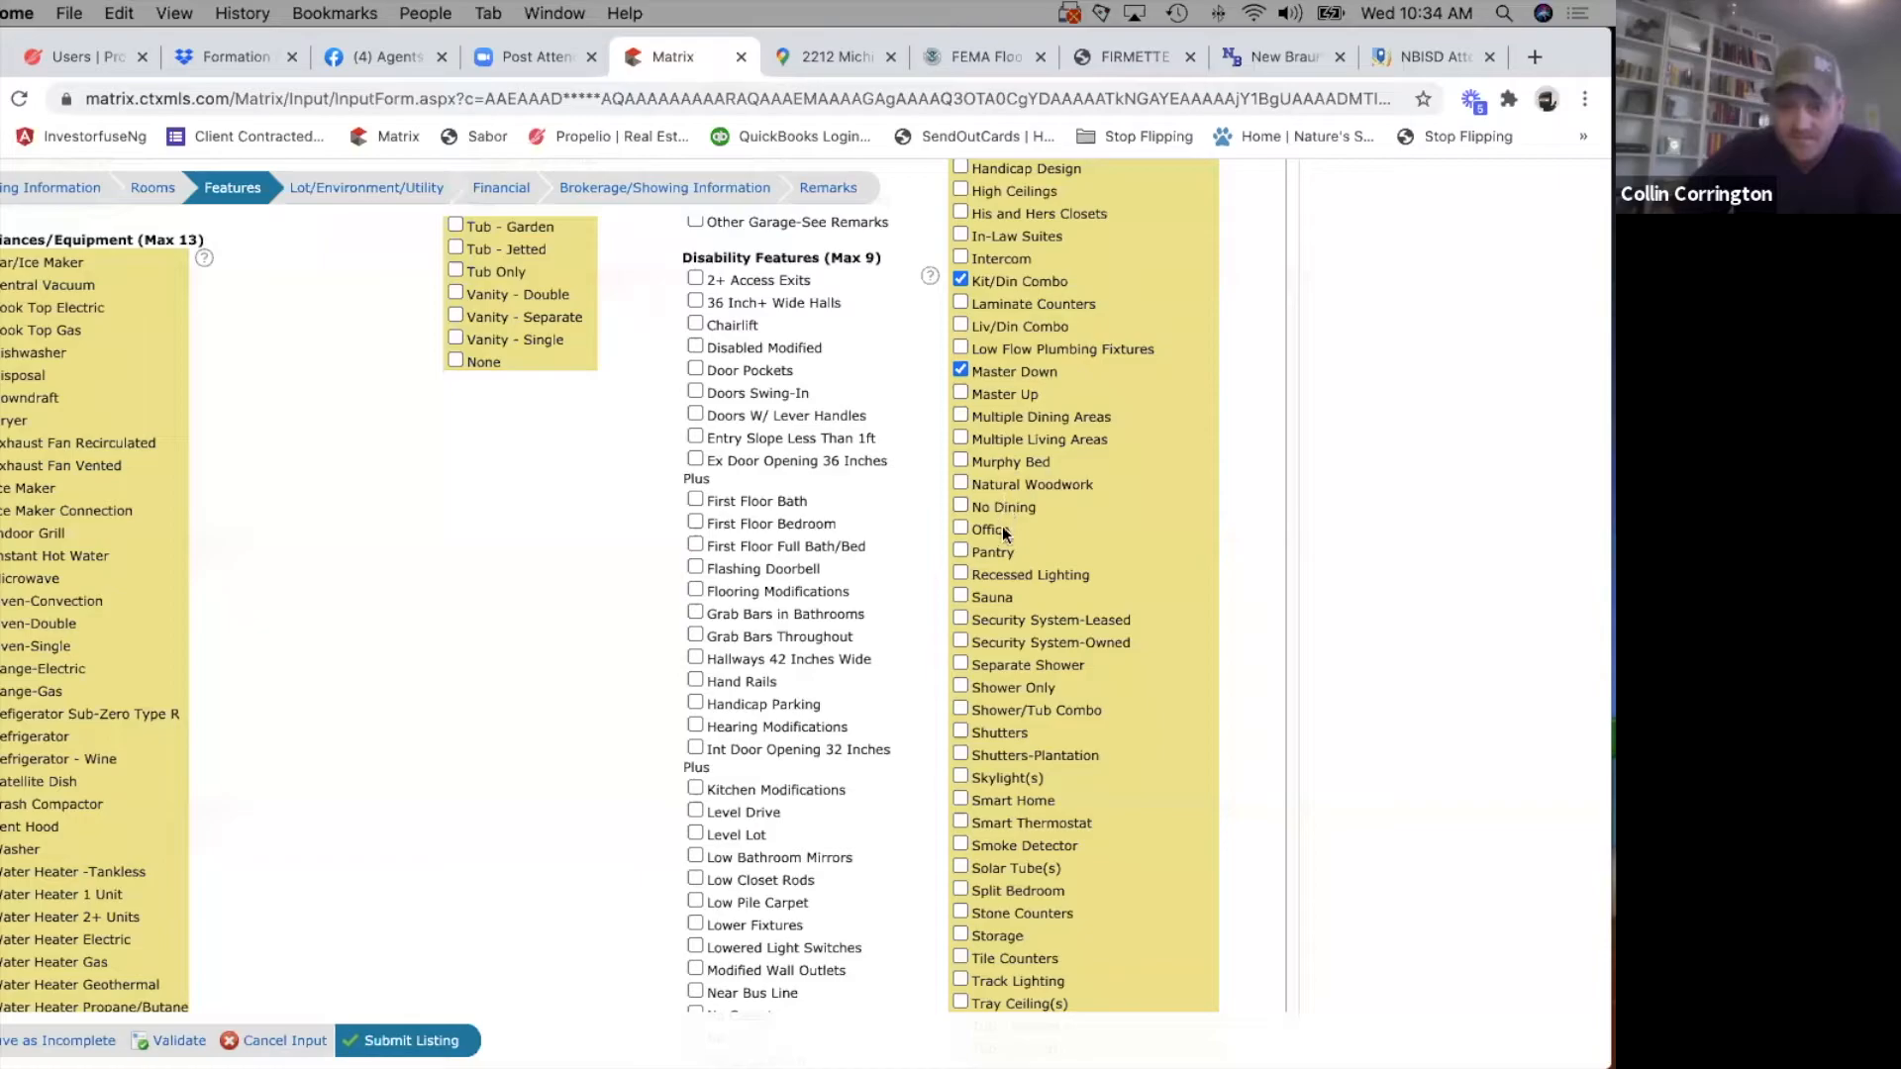
pyautogui.click(960, 552)
# Select Shower/Tub Combo, Smoke Detector and Walk-In Closet(s) under Interior Features.
pyautogui.scroll(-2, 968, 726)
pyautogui.scroll(-2, 968, 725)
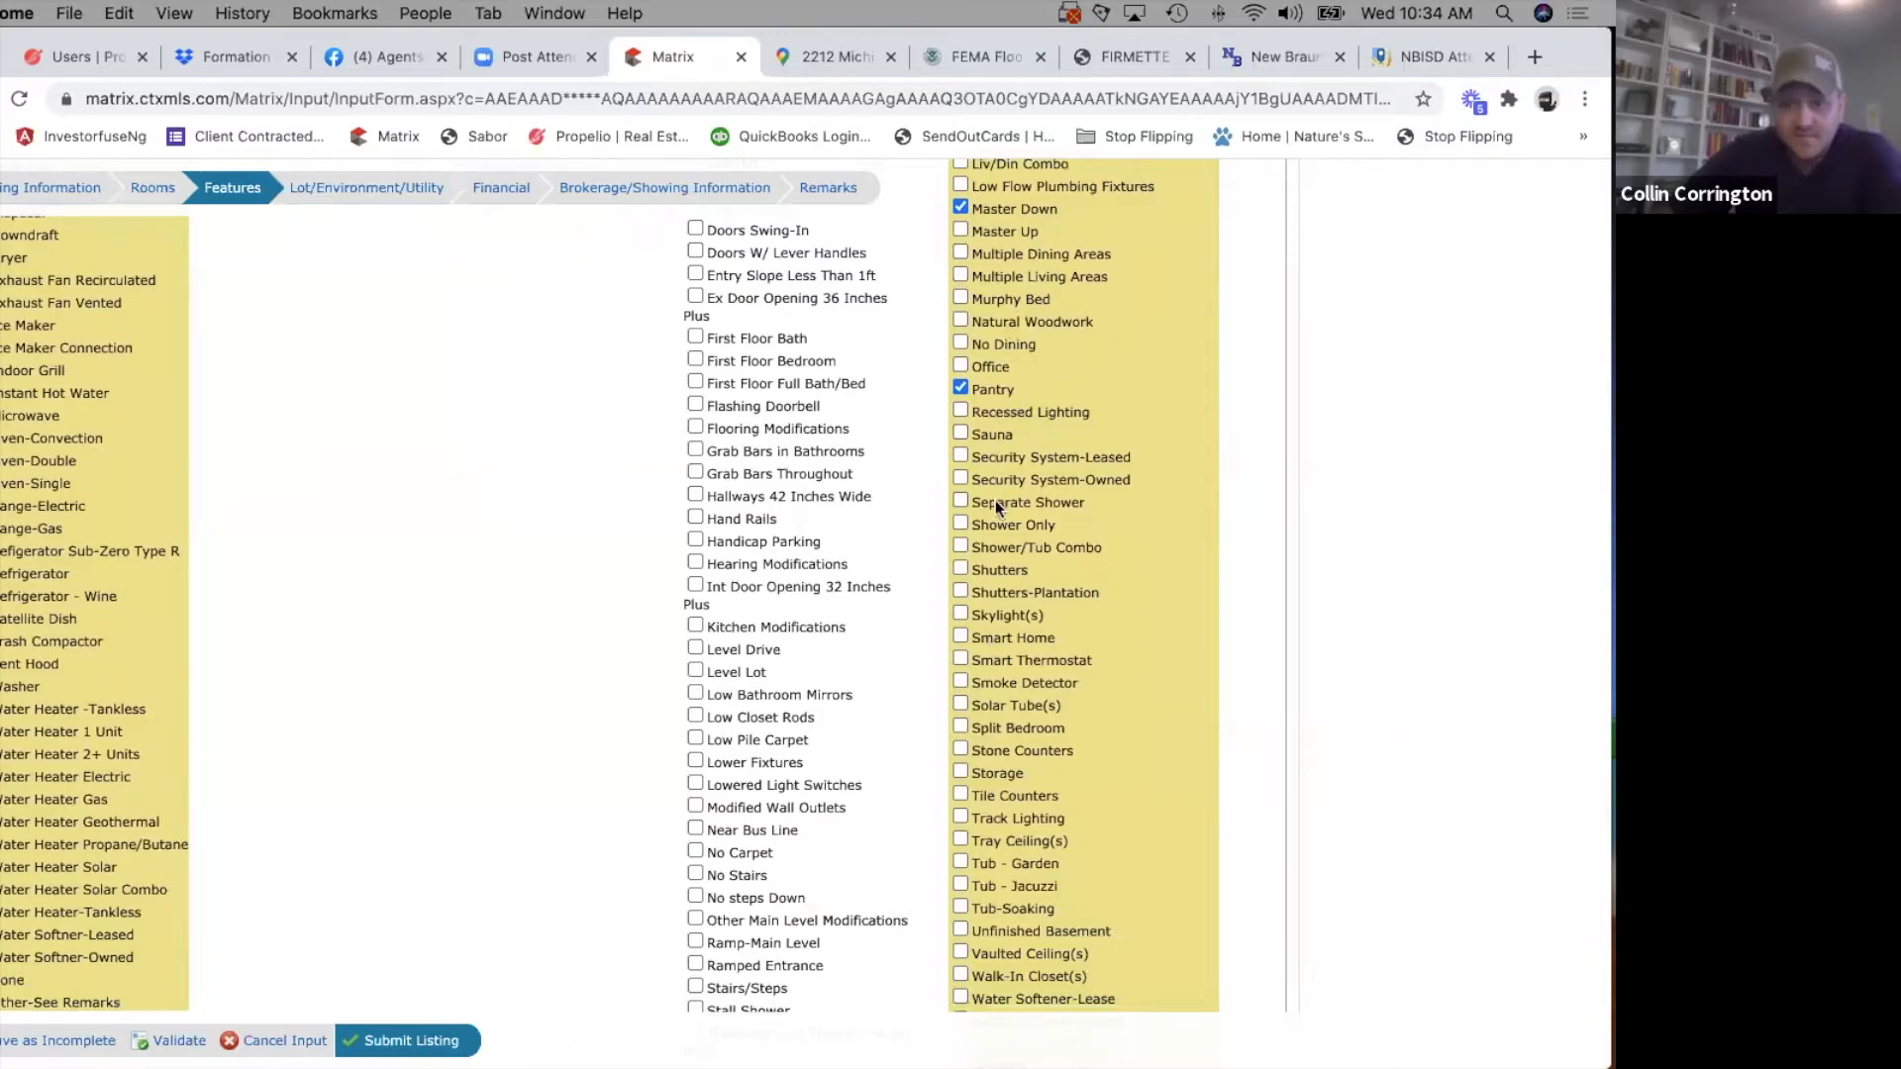
pyautogui.click(959, 544)
pyautogui.scroll(-2, 1078, 748)
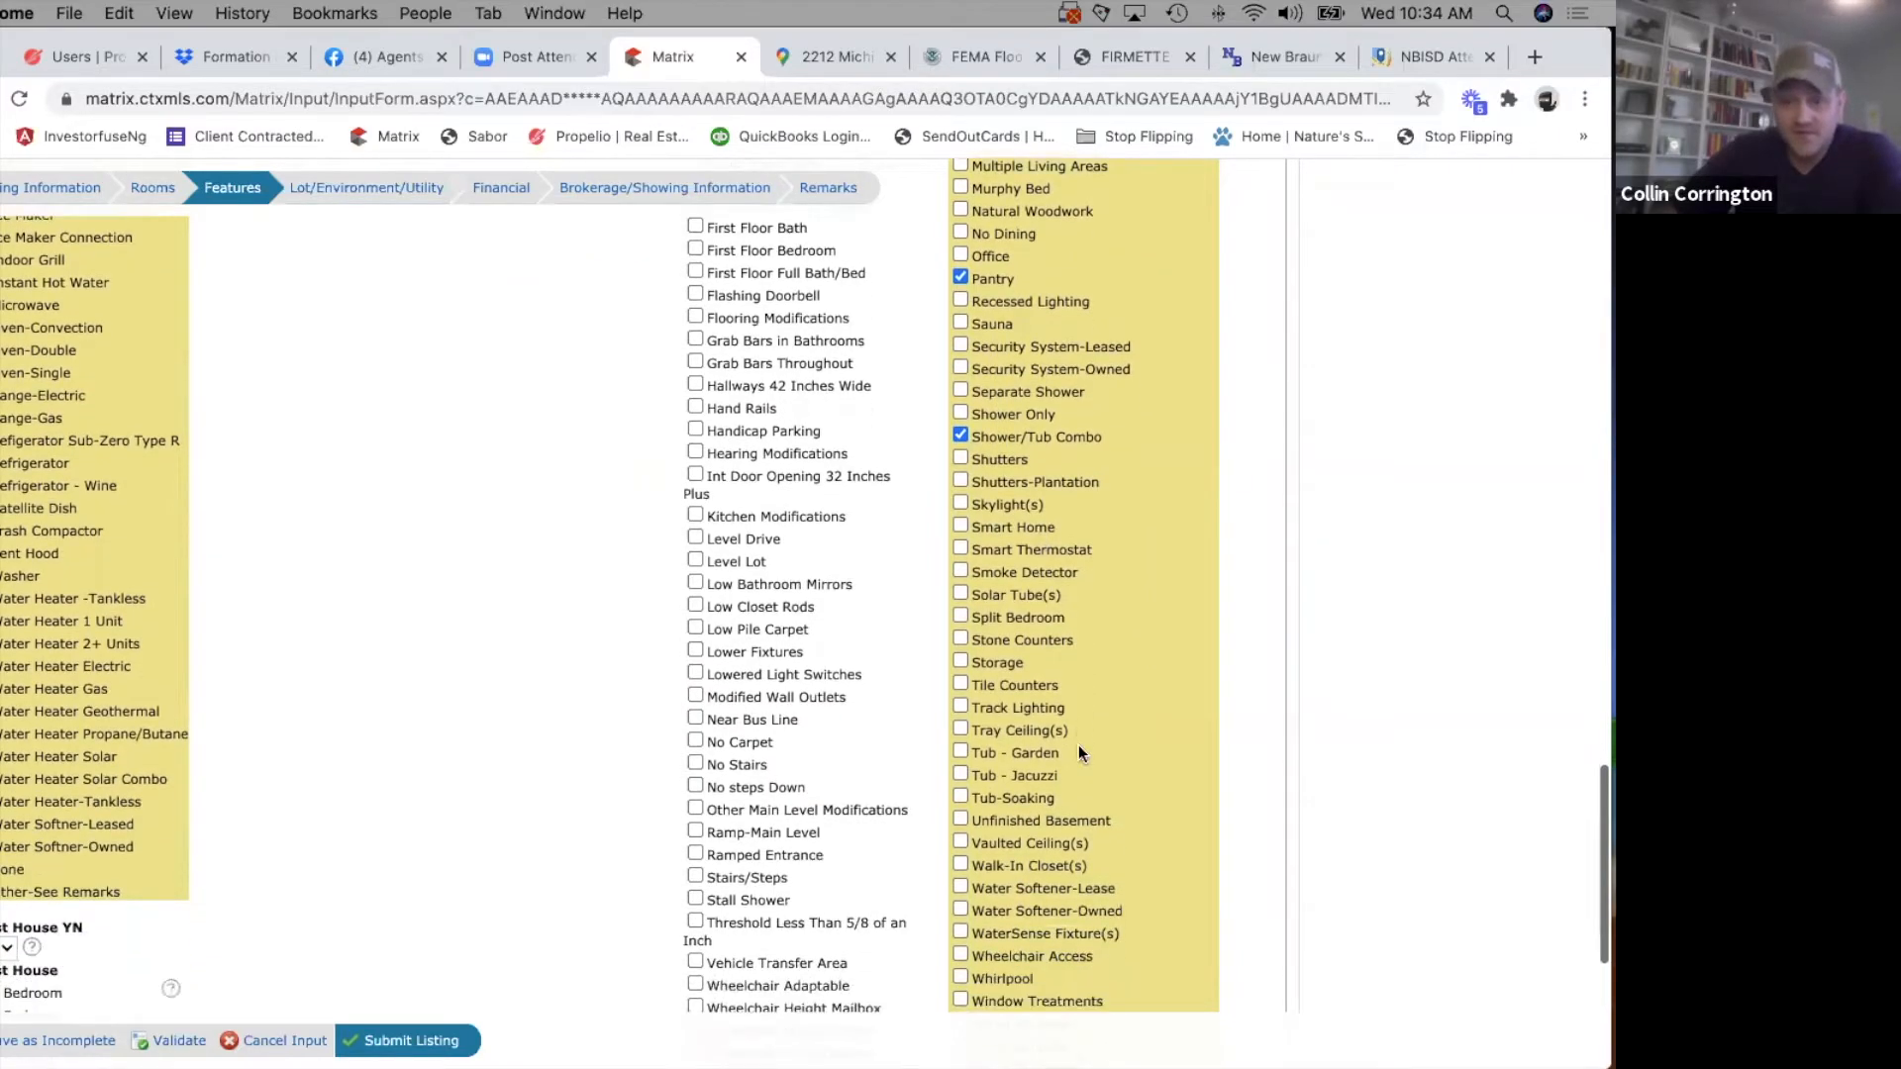
pyautogui.scroll(-3, 1078, 744)
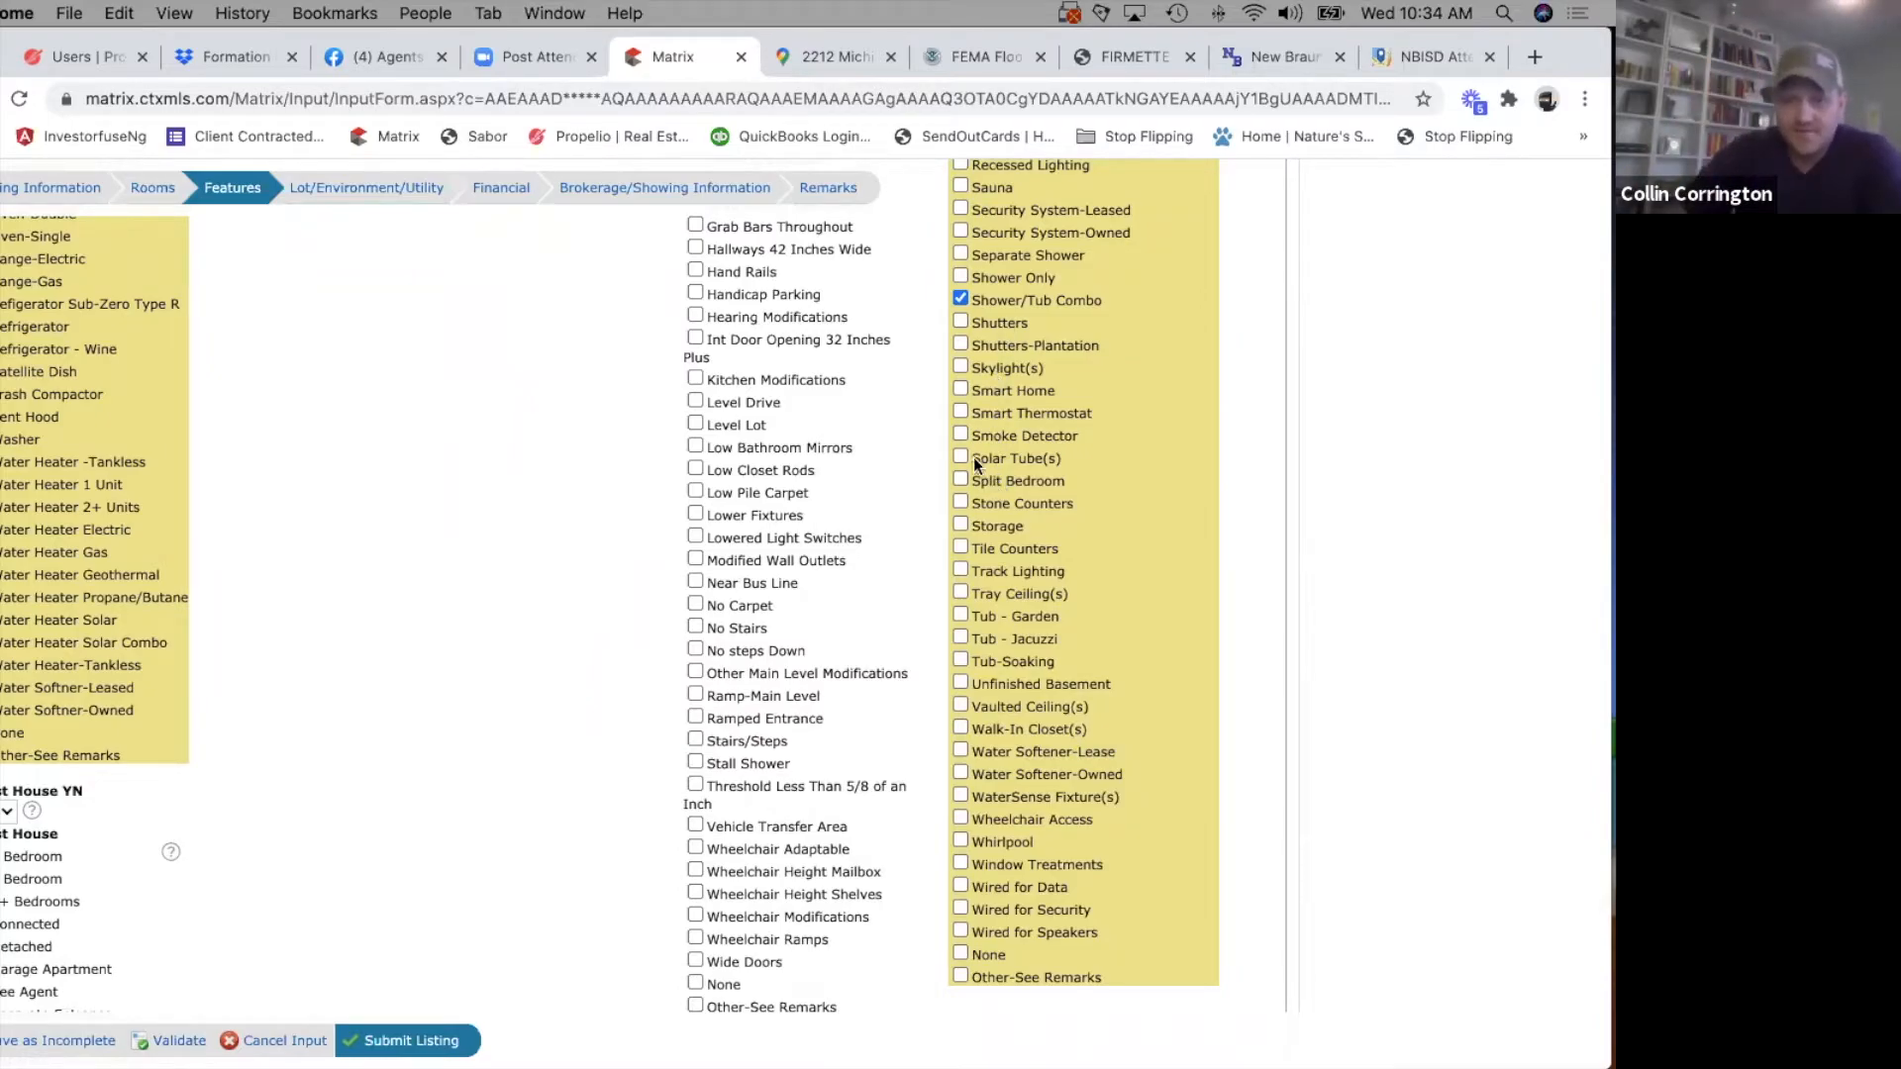
pyautogui.scroll(-3, 1043, 680)
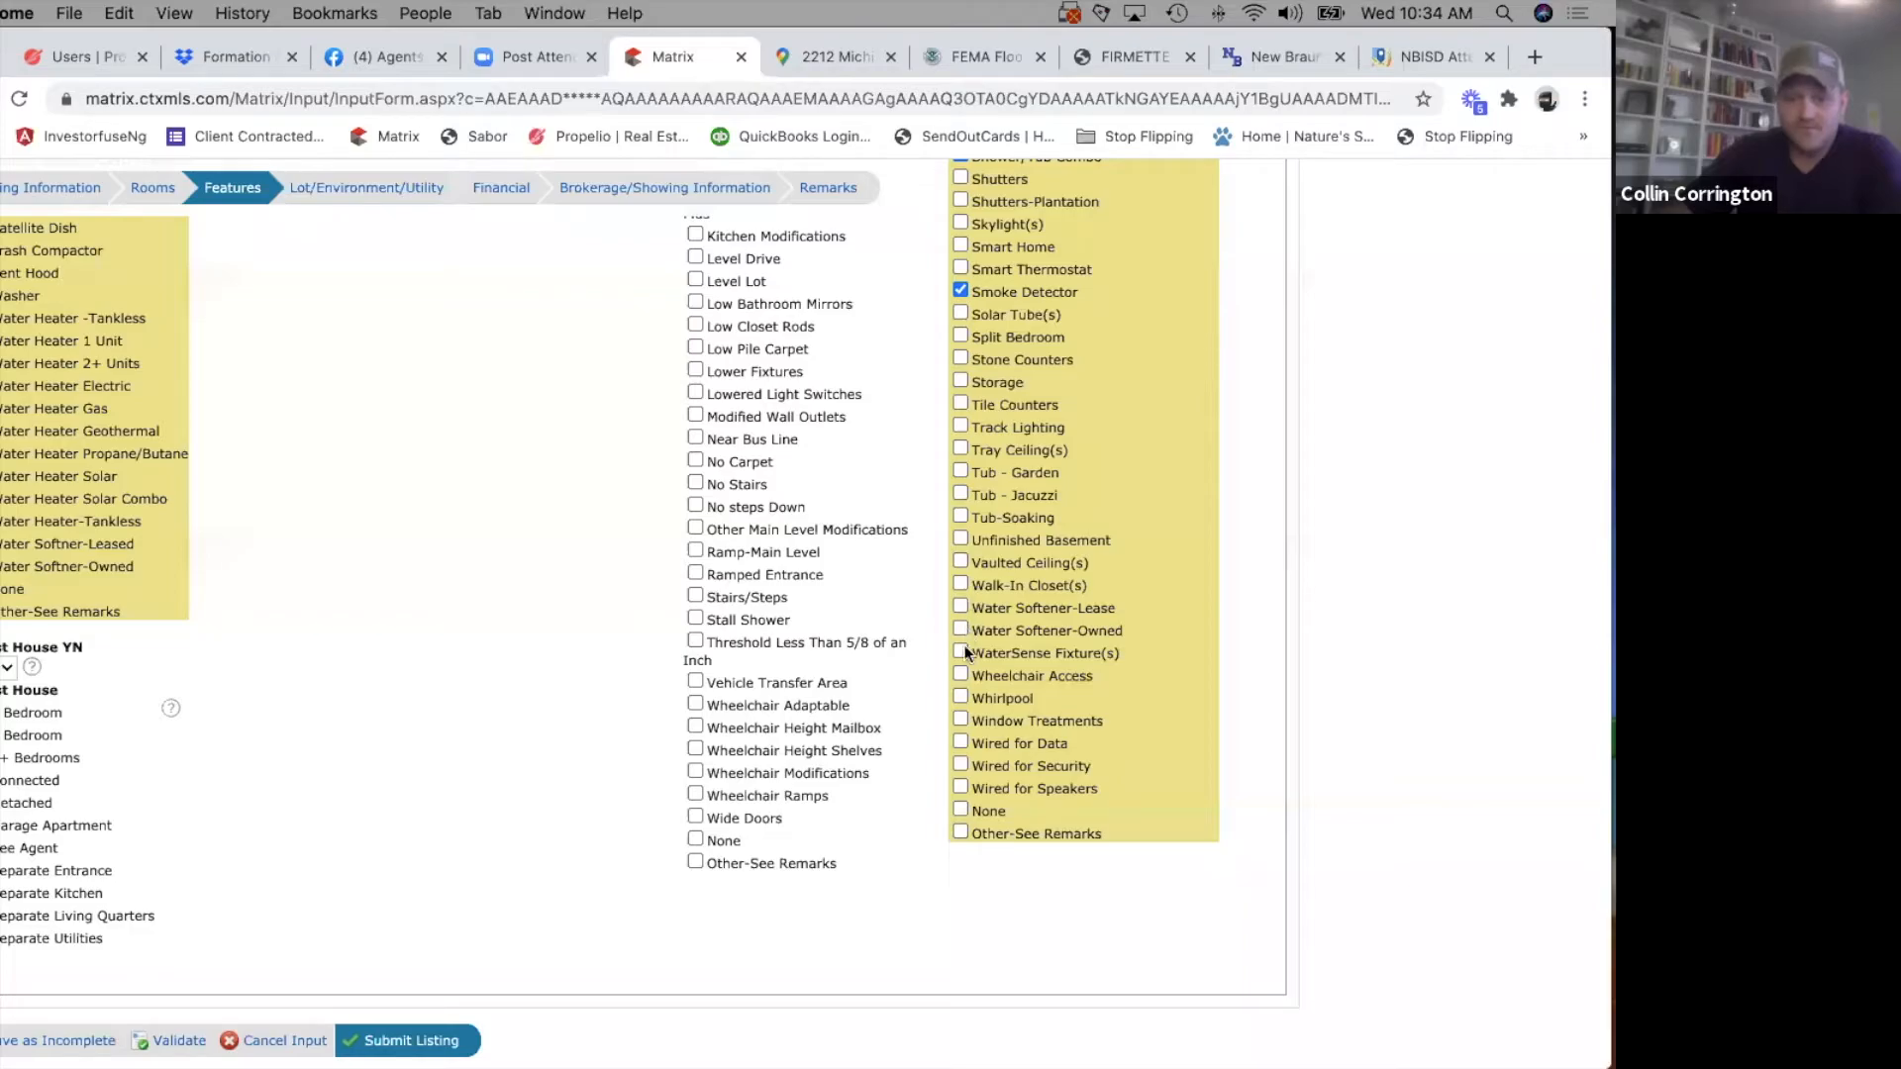
pyautogui.click(956, 580)
# Check the end of the Interior Features list and return to the start of the Features form.
pyautogui.scroll(-2, 1044, 732)
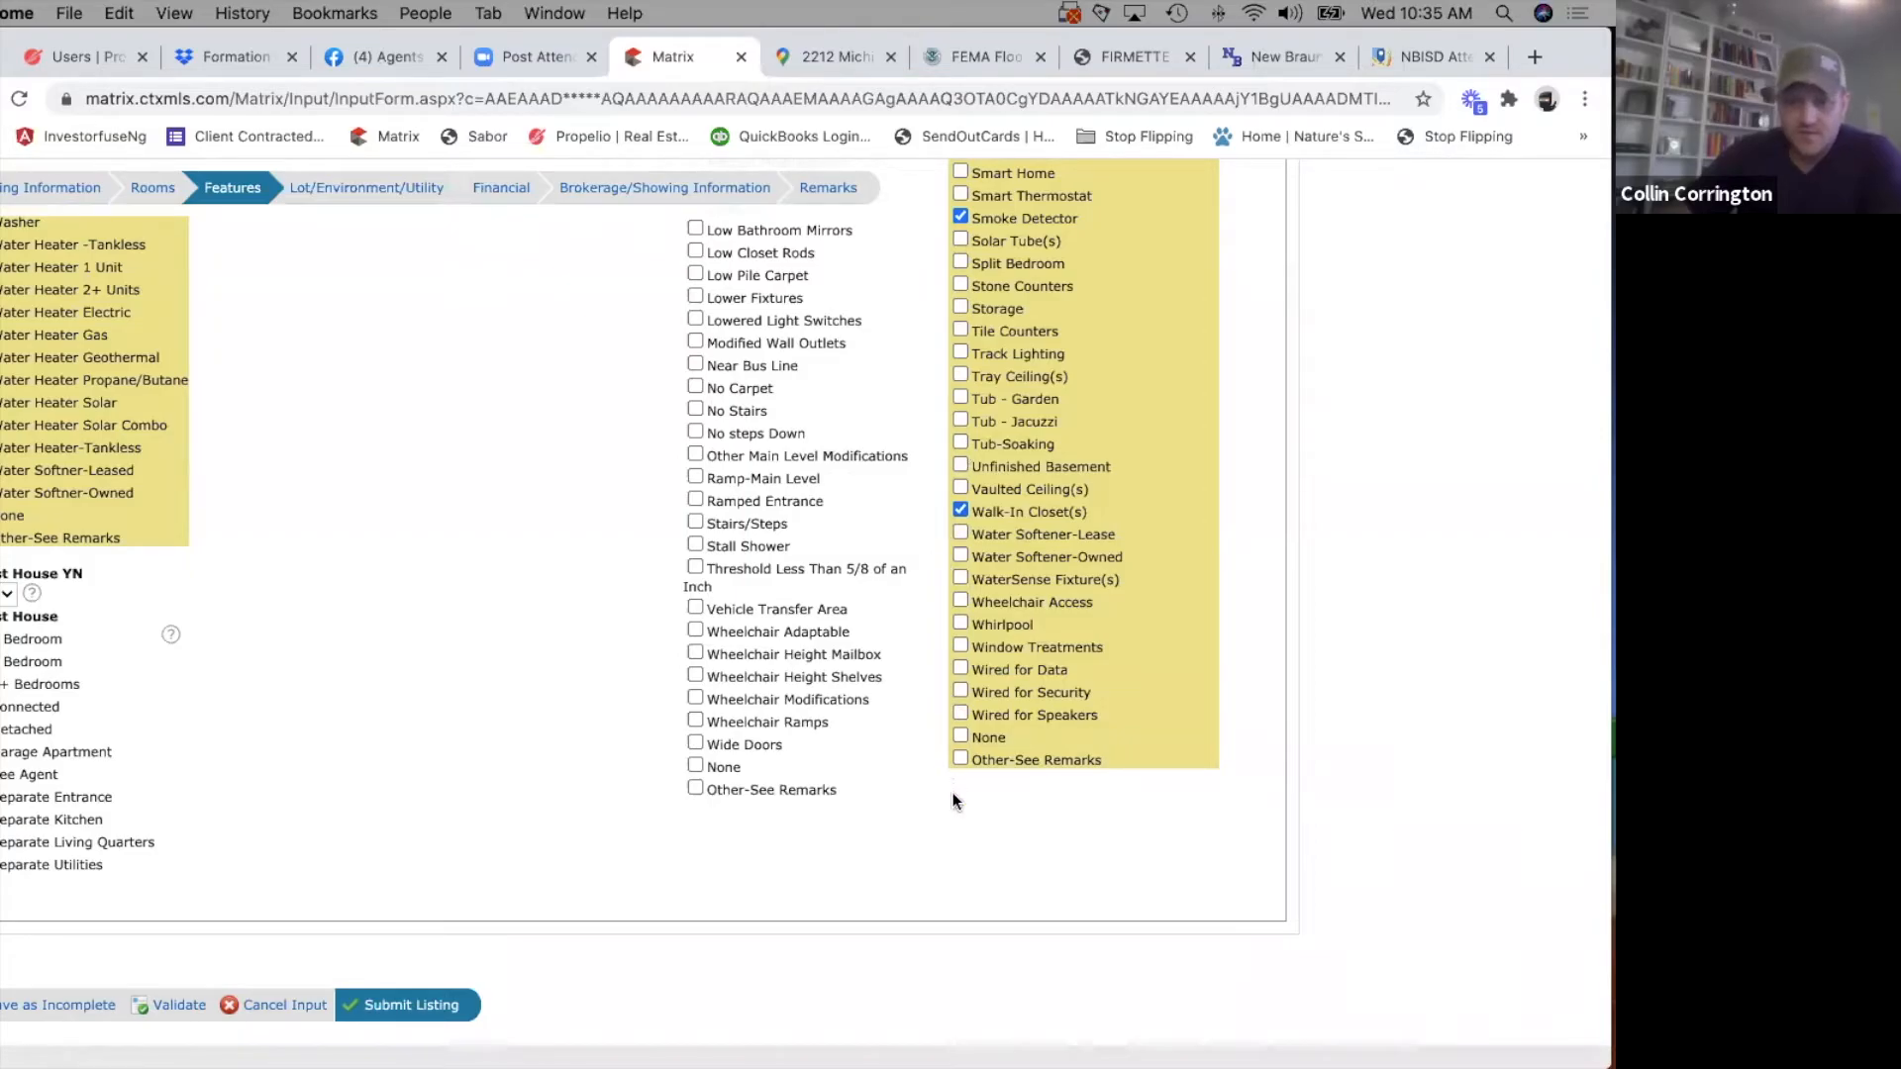
pyautogui.scroll(10, 306, 762)
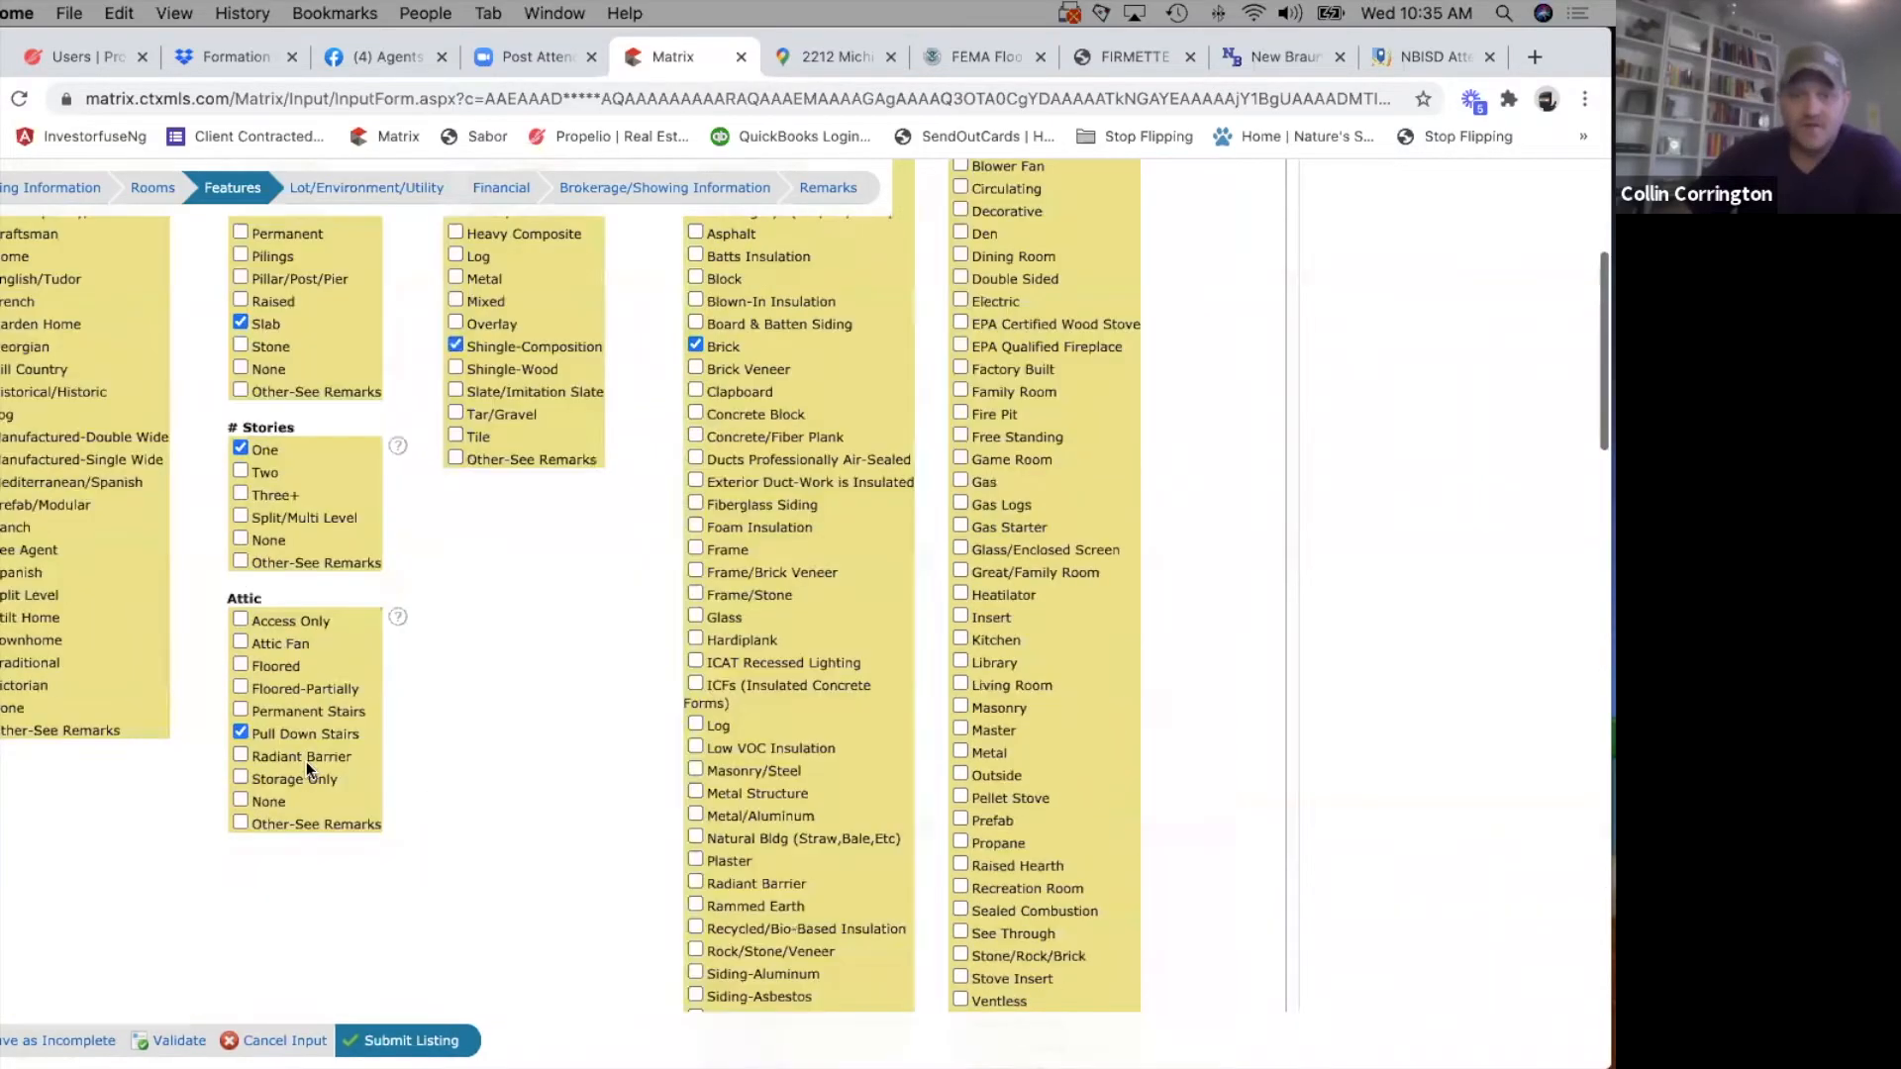
pyautogui.scroll(3, 306, 764)
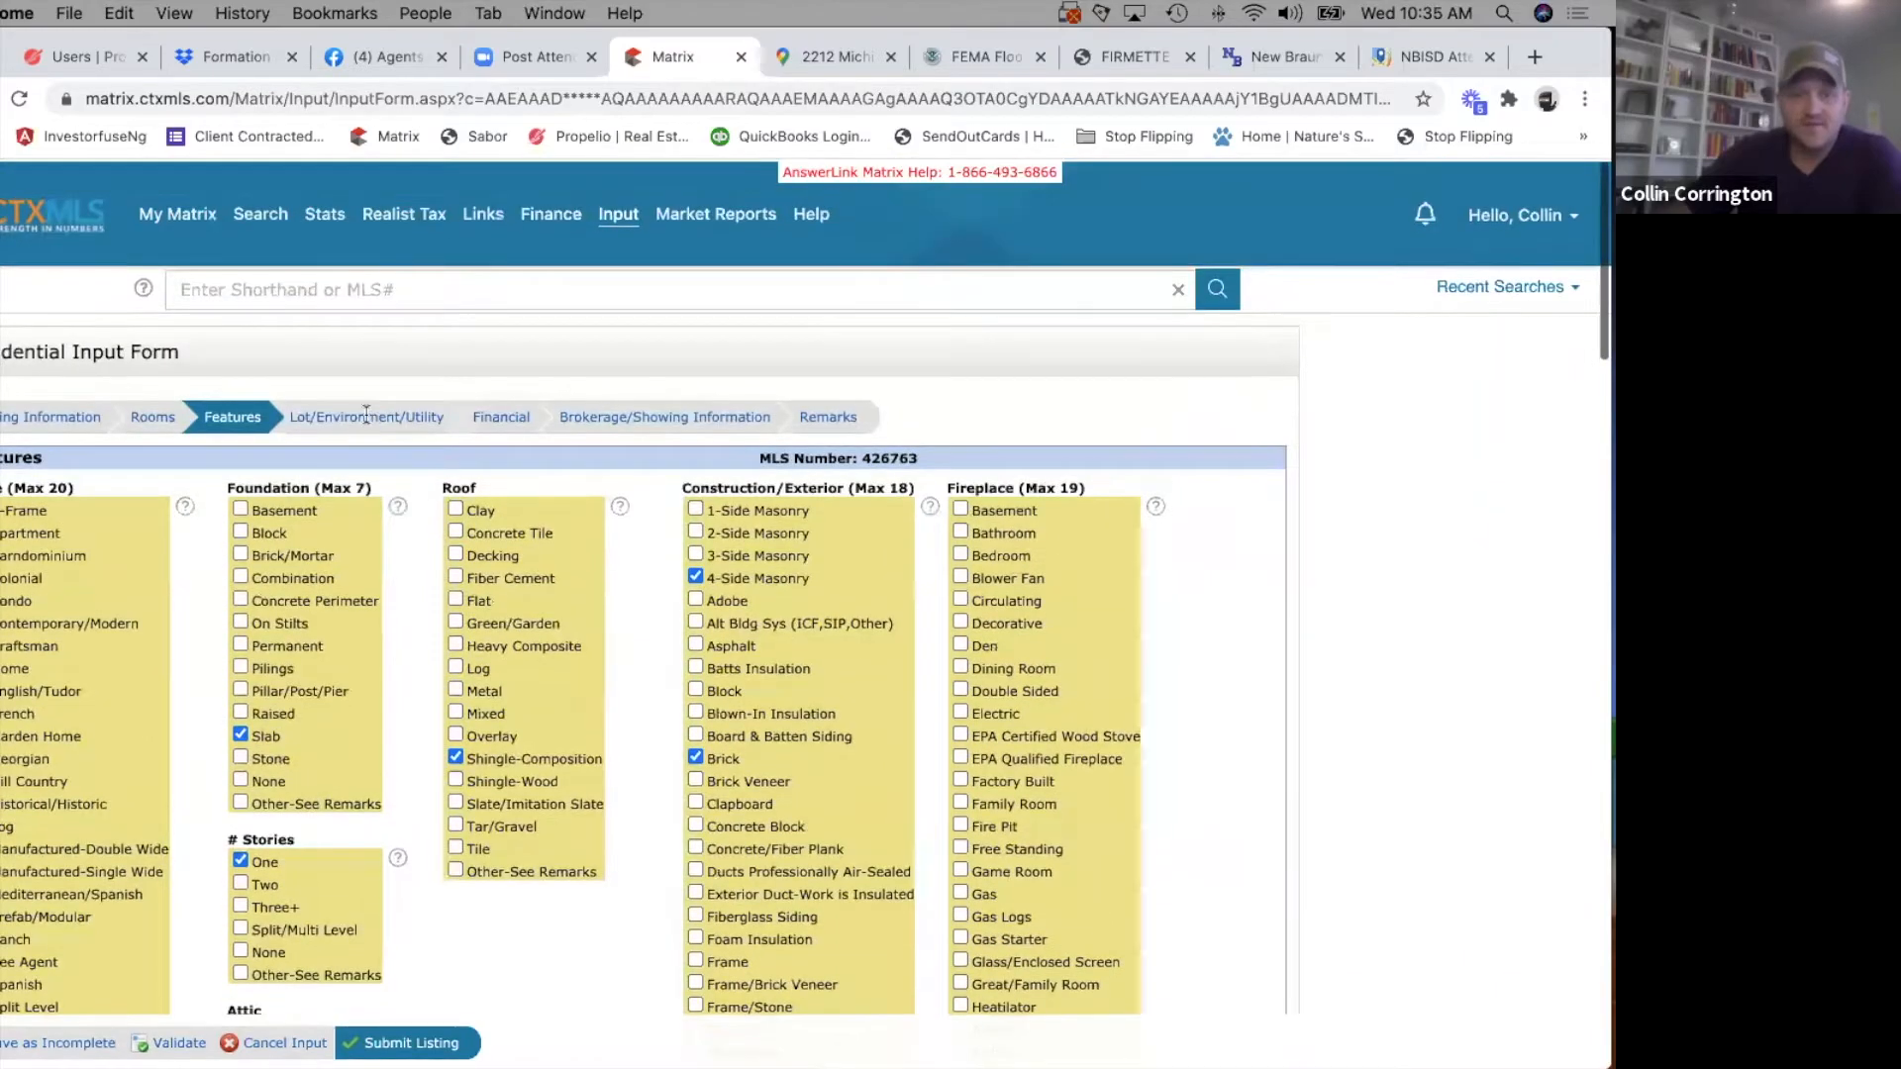
# Open the listing's Lot/Environment/Utility section and check the FEMA flood map and Google Maps pages for the property.
pyautogui.click(349, 416)
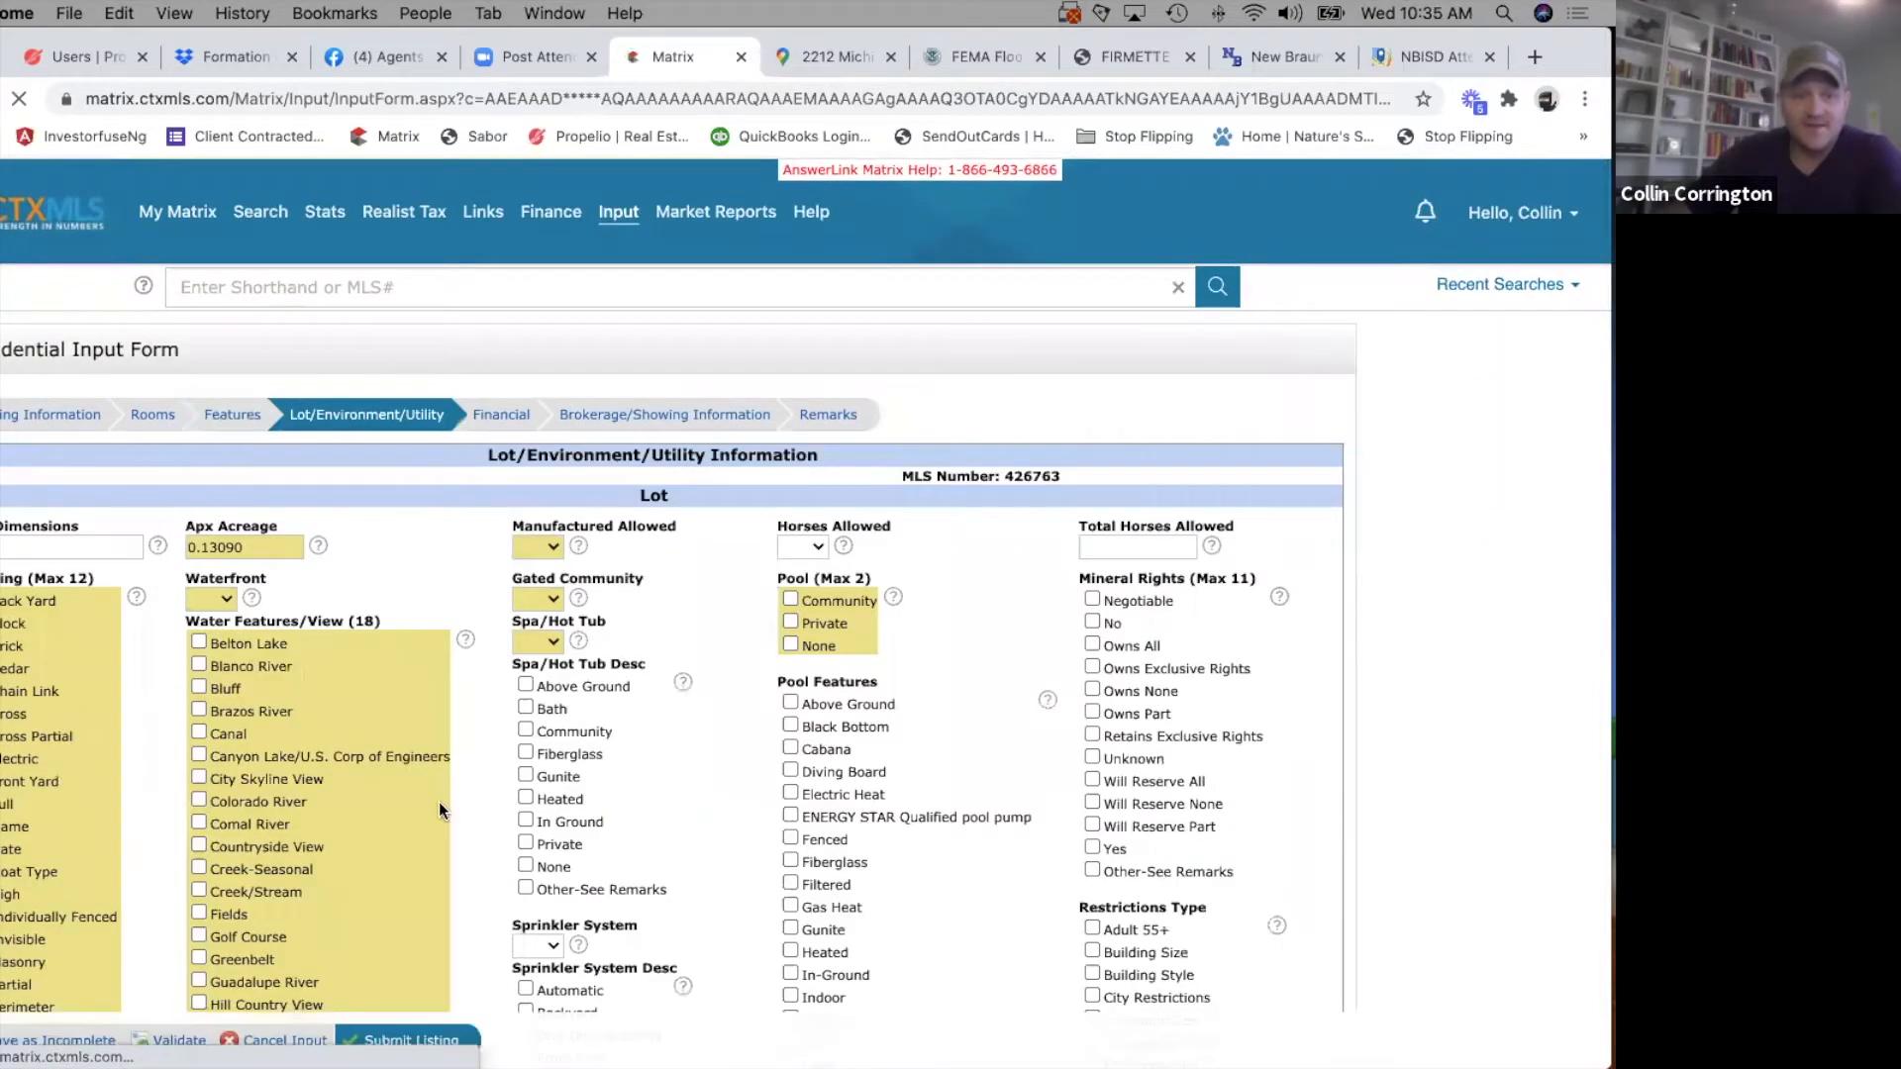
pyautogui.scroll(-3, 437, 802)
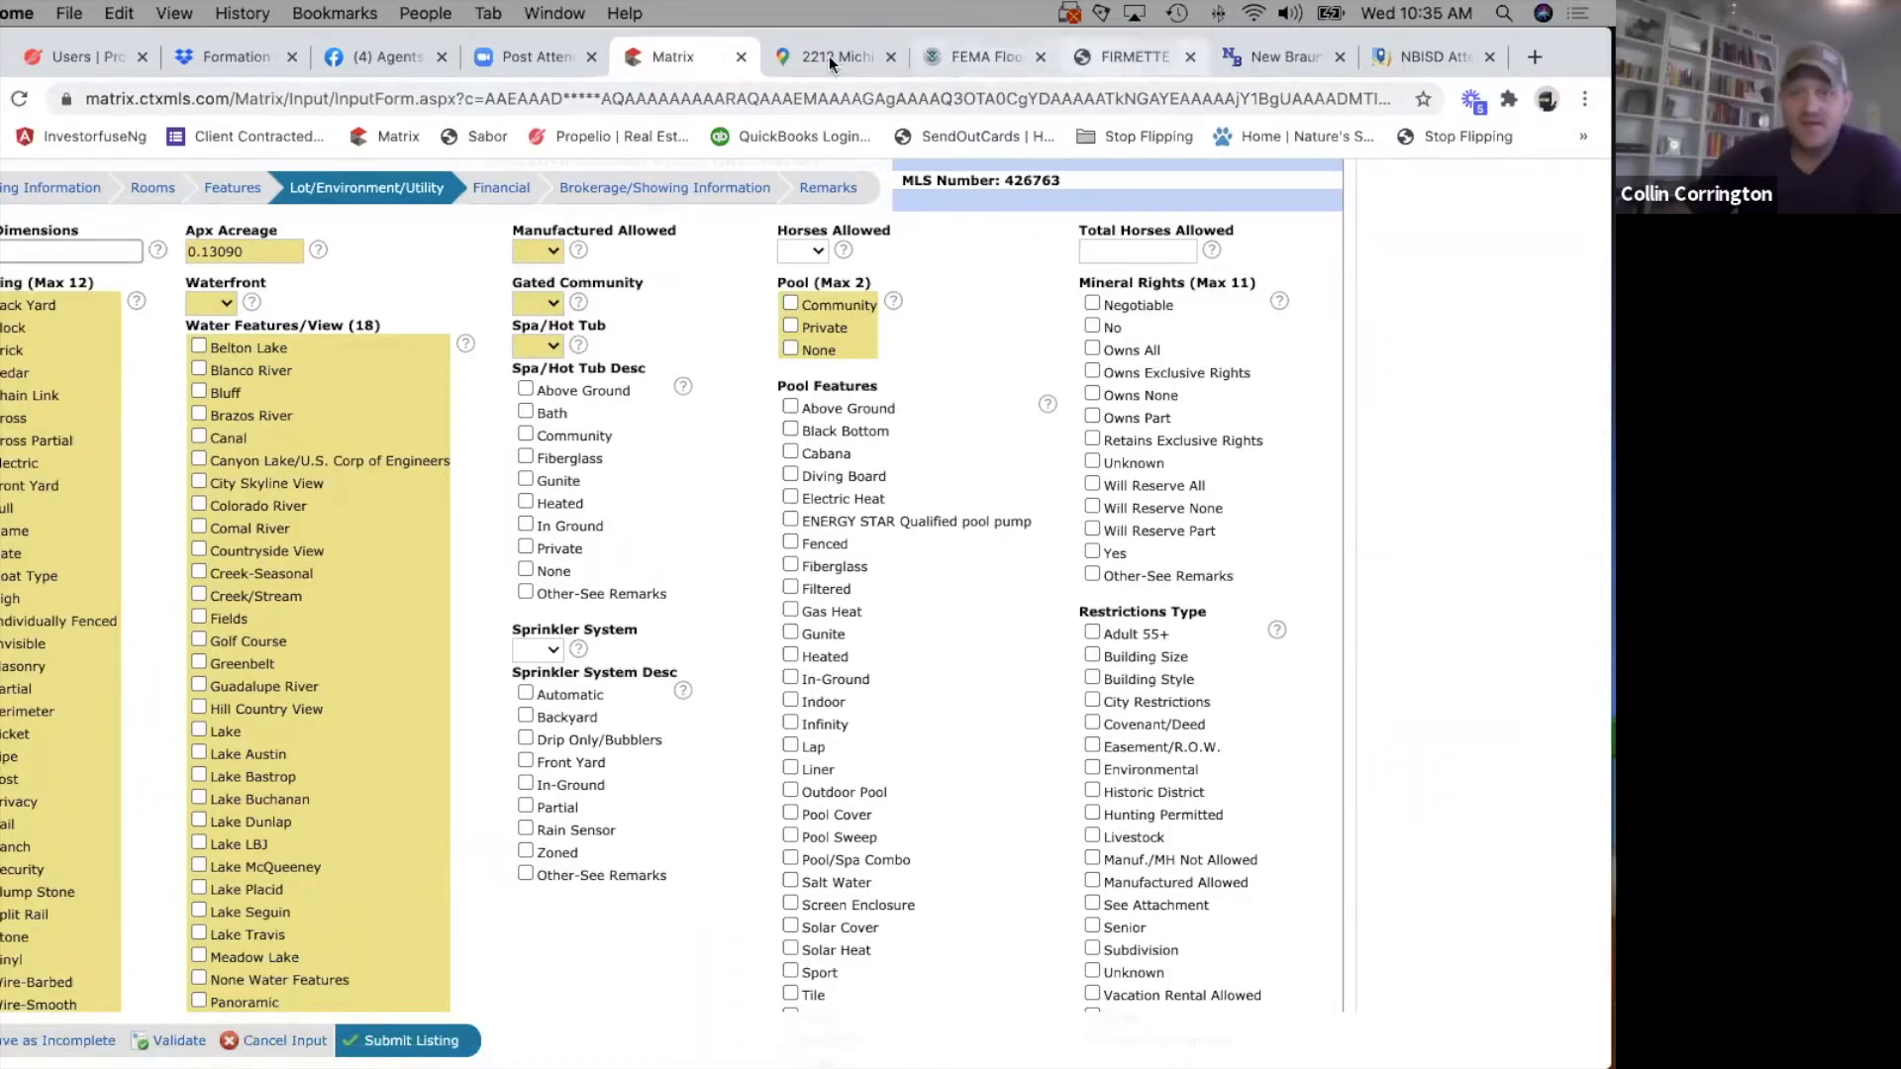
pyautogui.click(1133, 57)
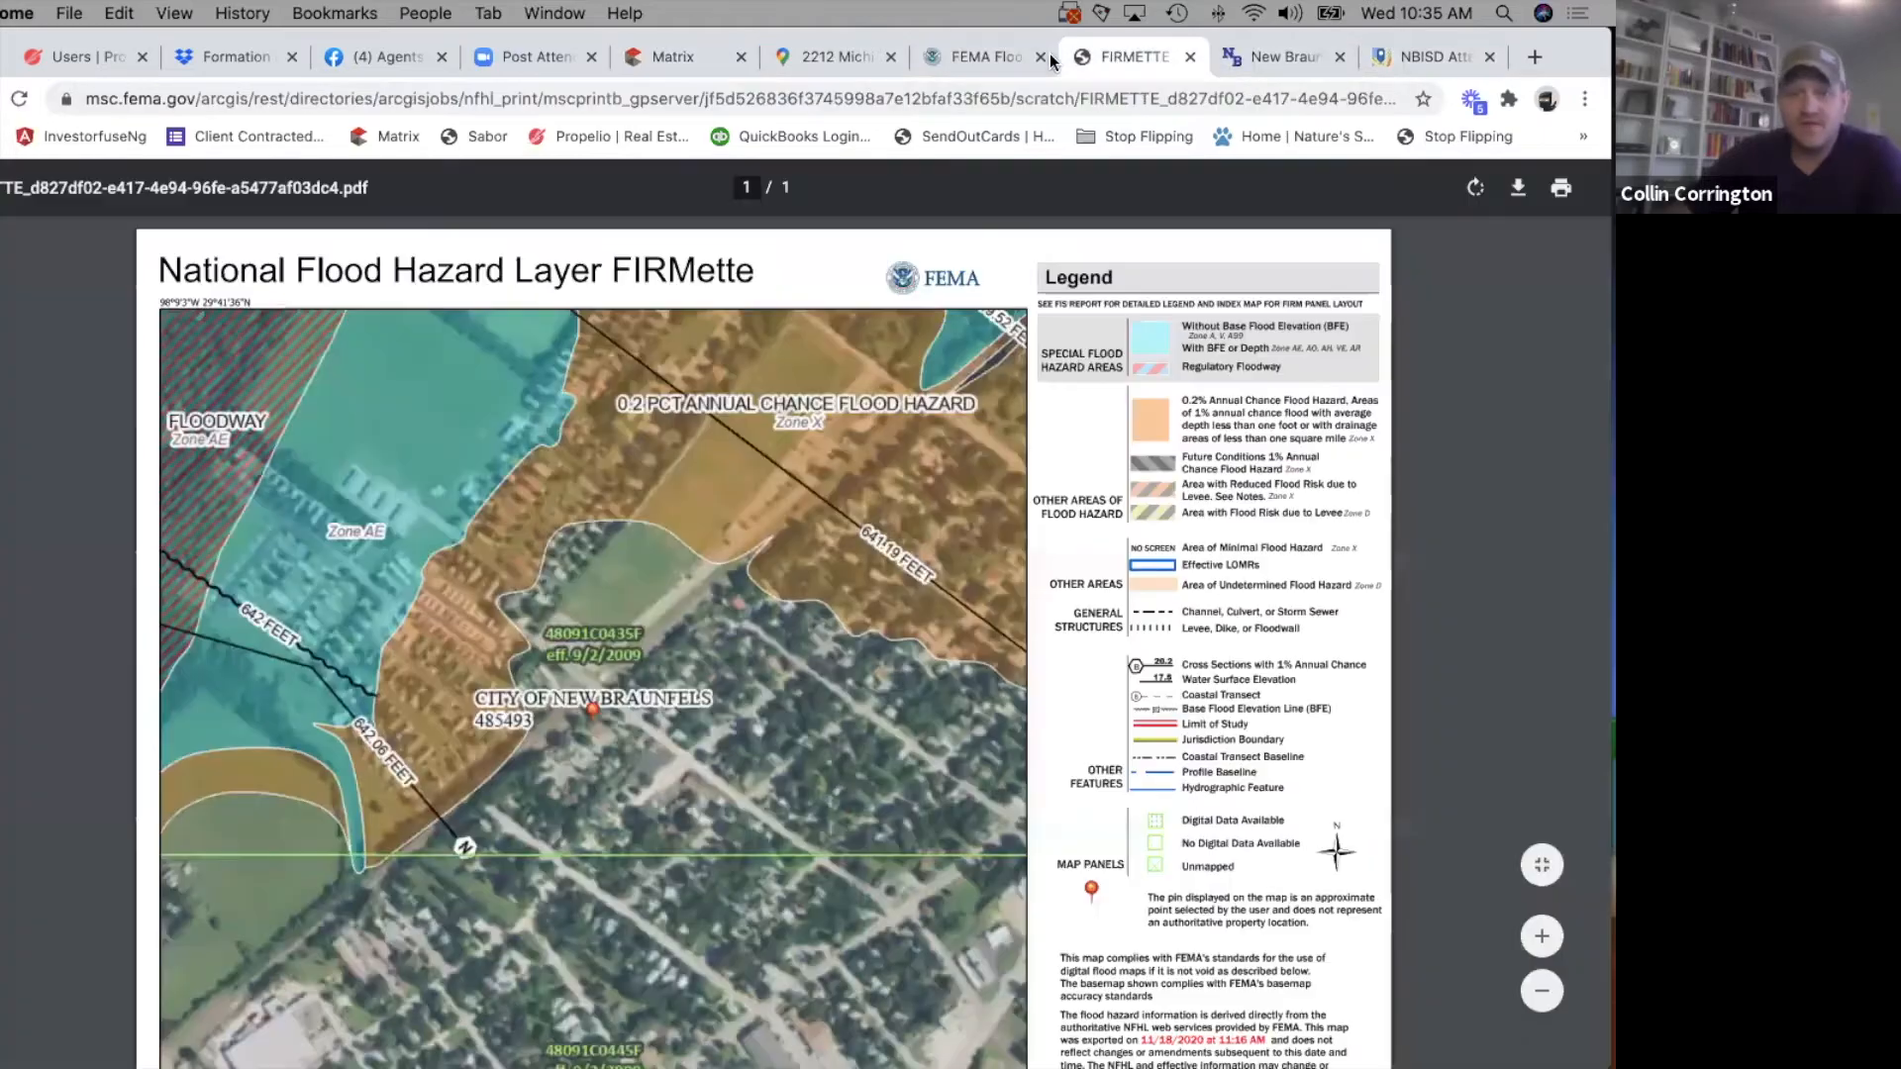
pyautogui.click(1011, 59)
pyautogui.click(836, 57)
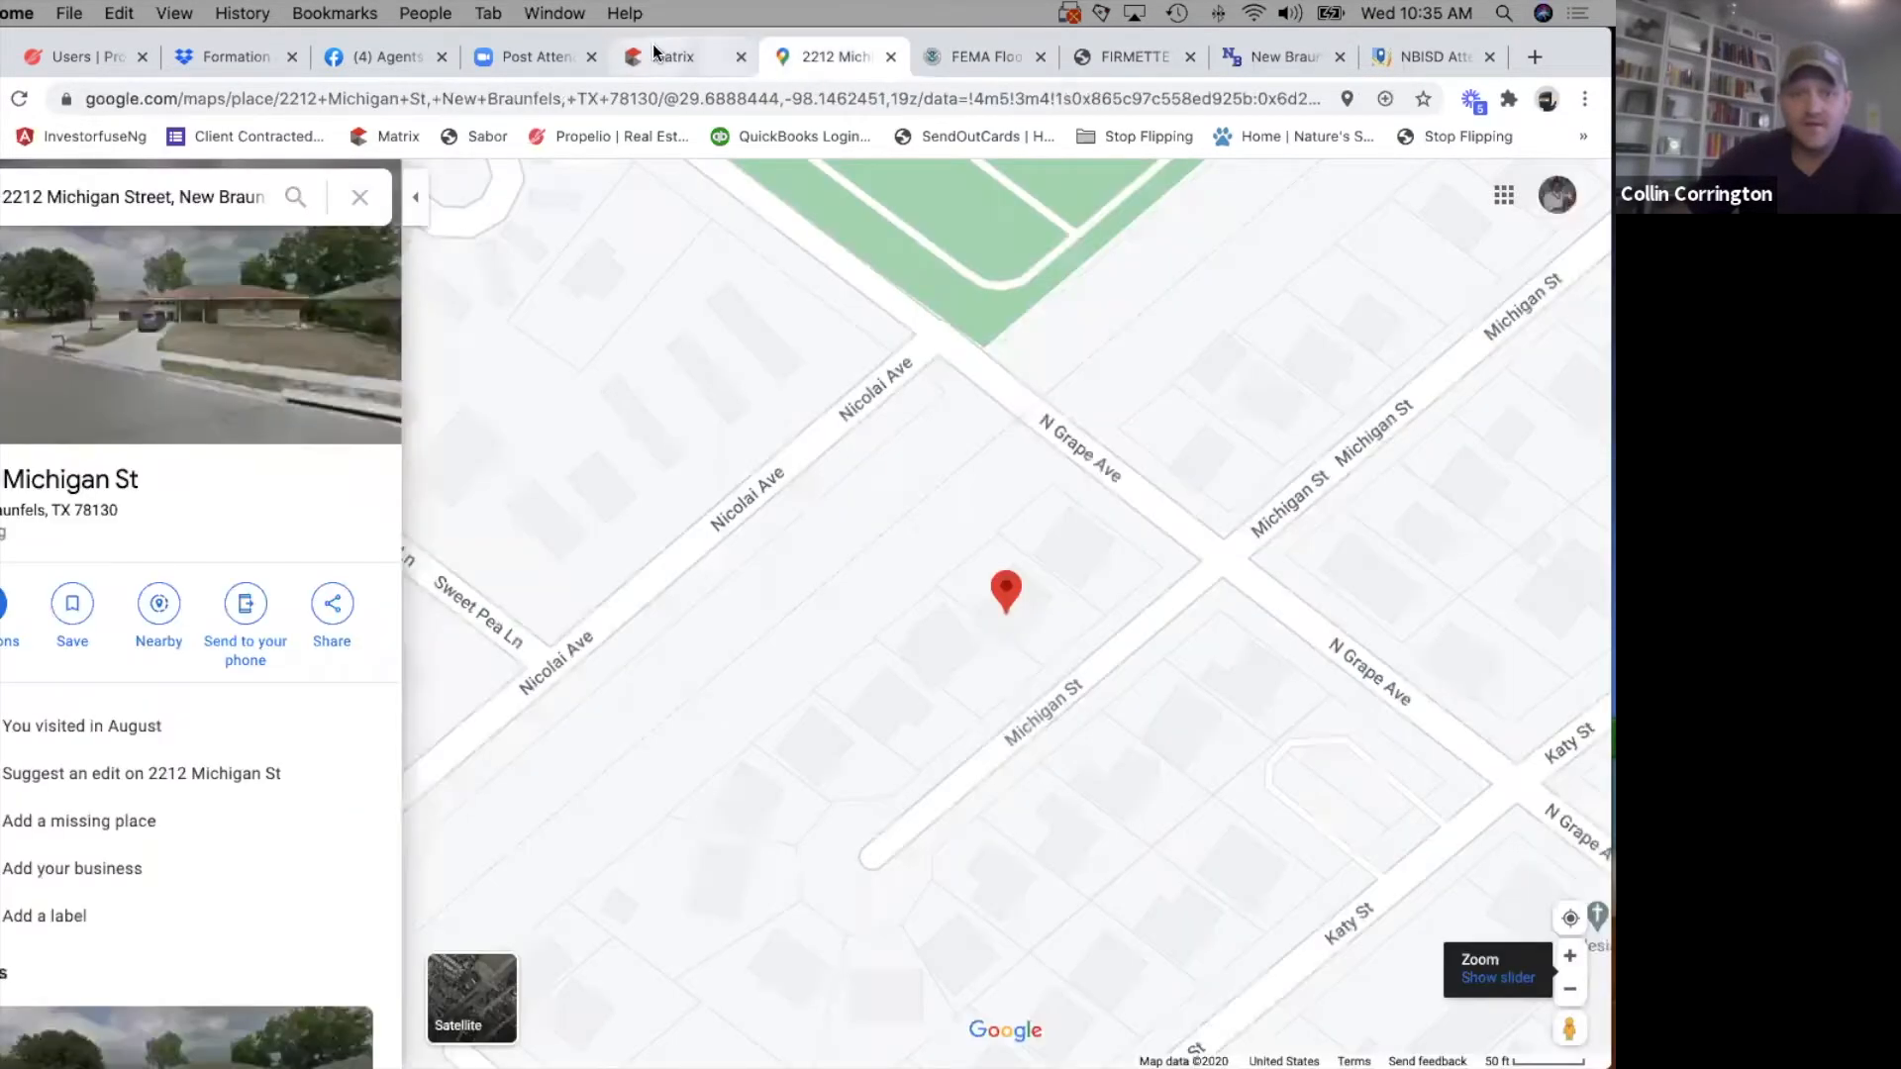
# Search the web for comal cad and open the Comal Appraisal District's property search.
pyautogui.click(620, 96)
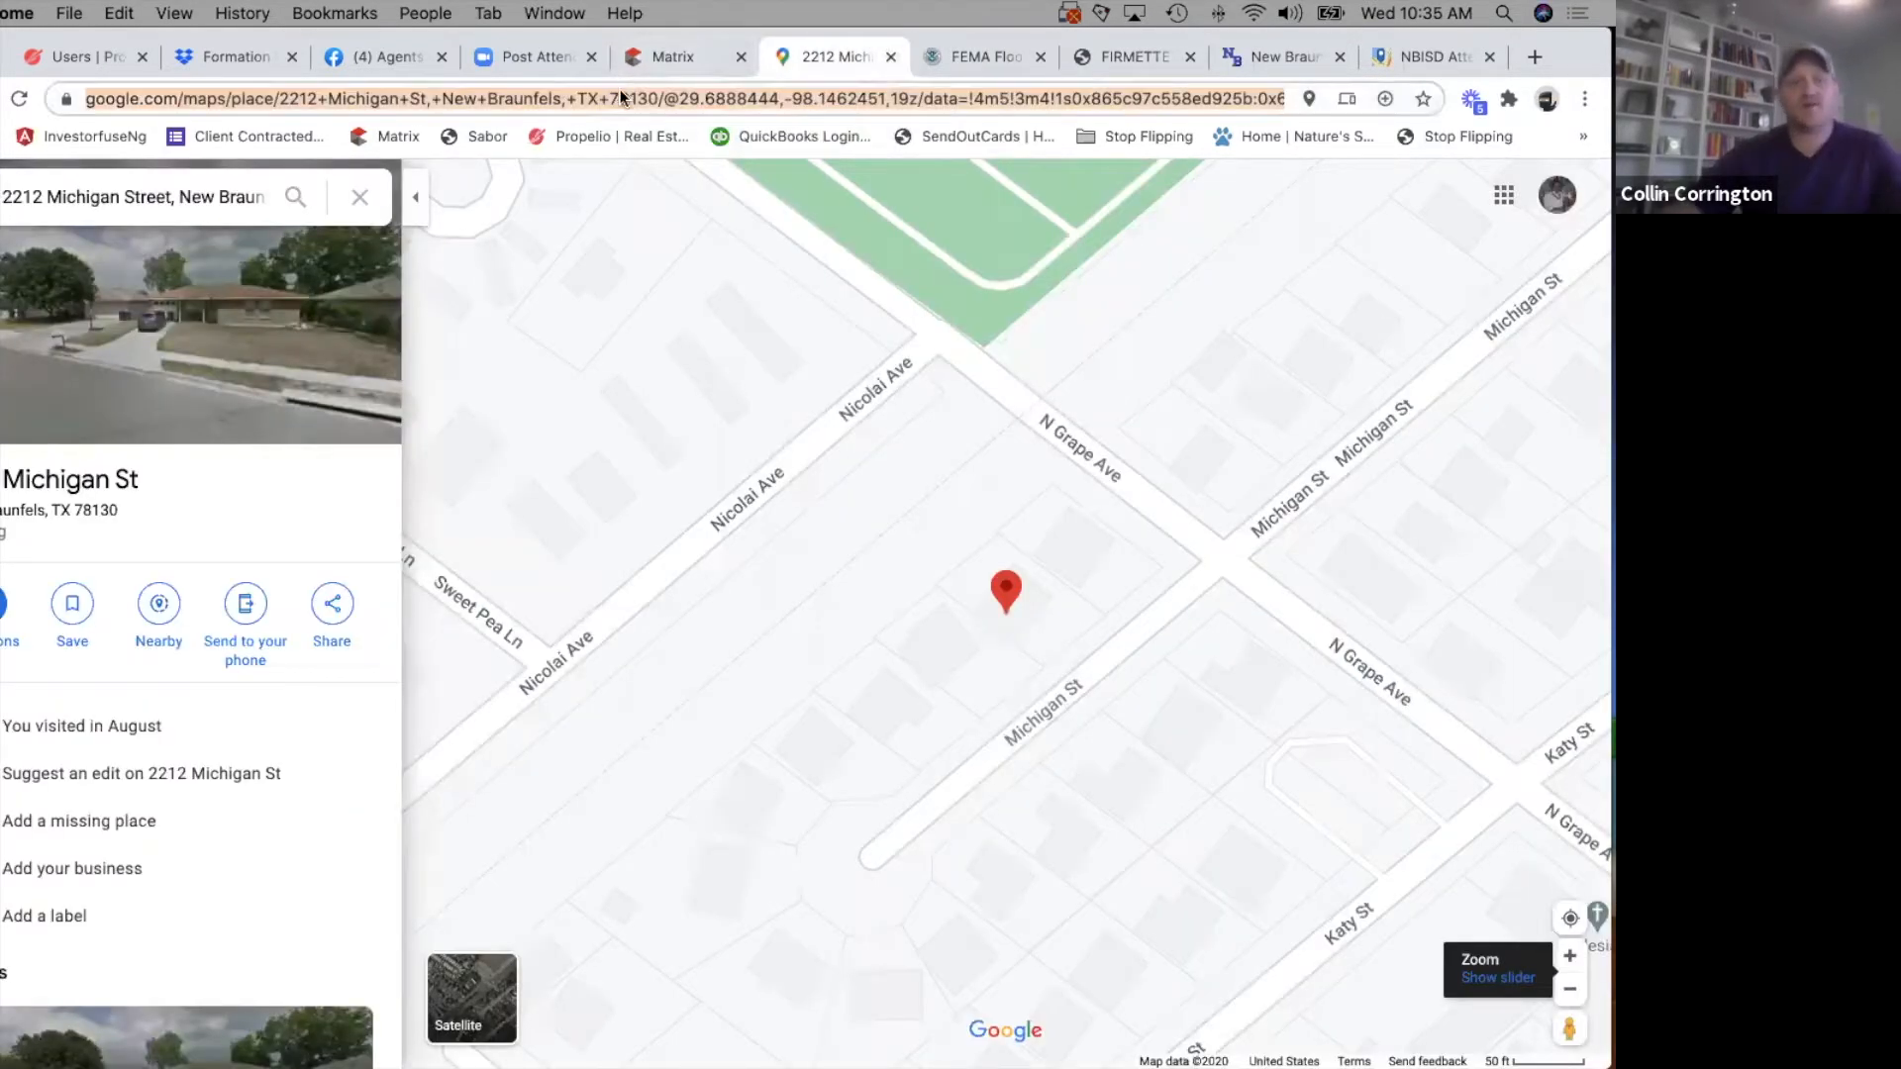
pyautogui.write('comal cad')
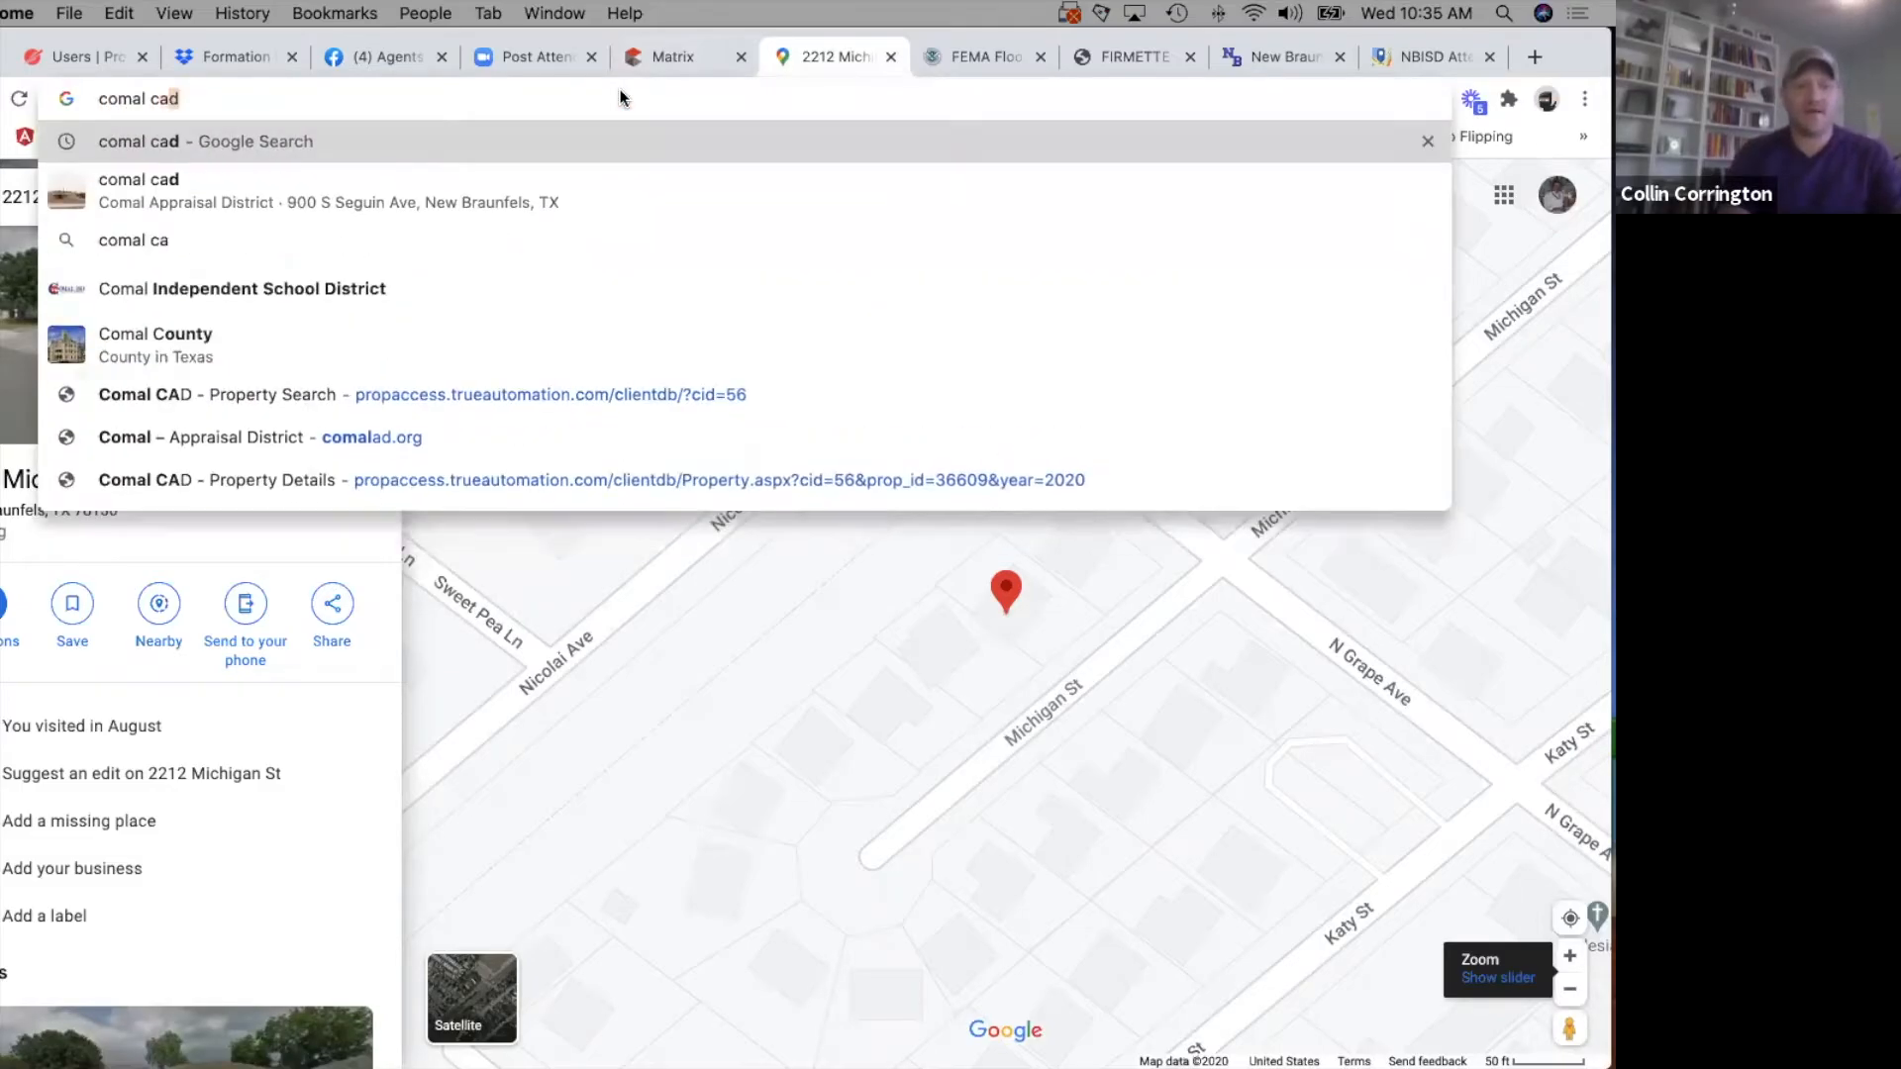
pyautogui.press('Return')
pyautogui.click(249, 408)
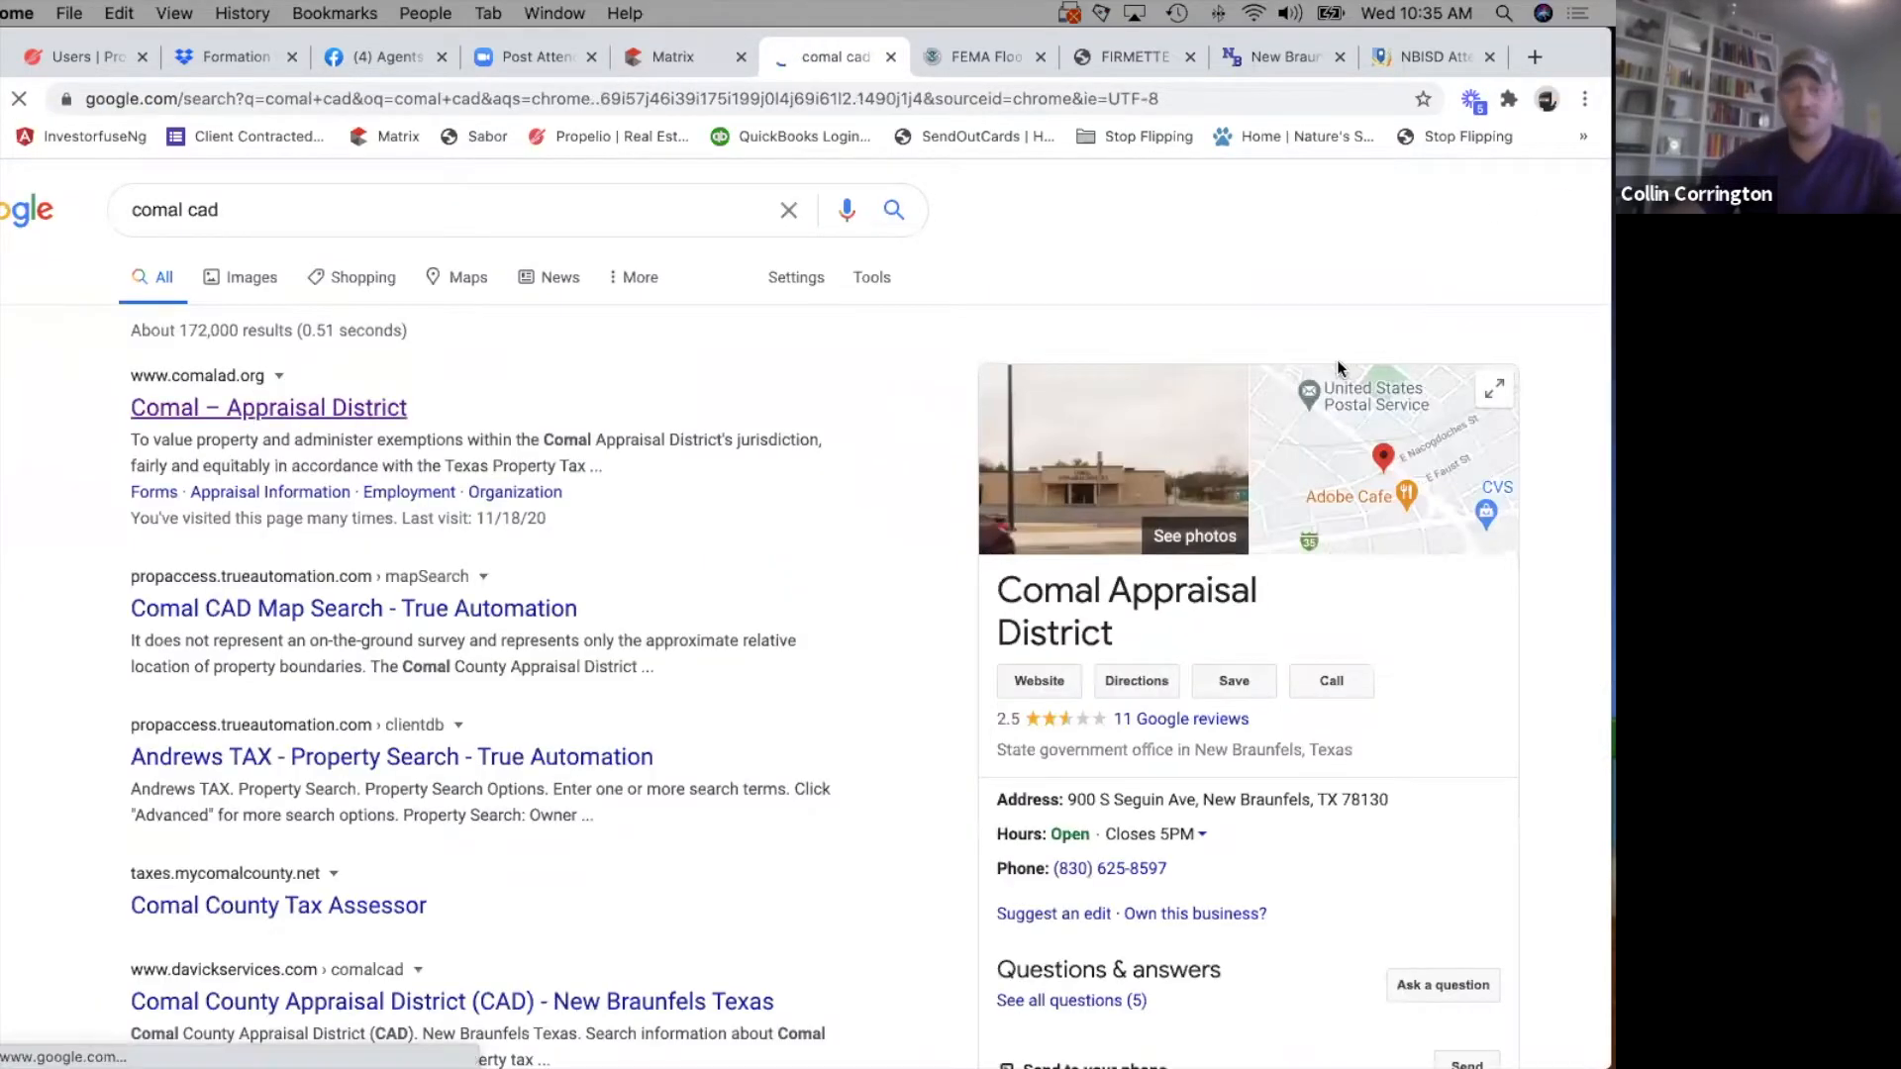
pyautogui.click(1339, 252)
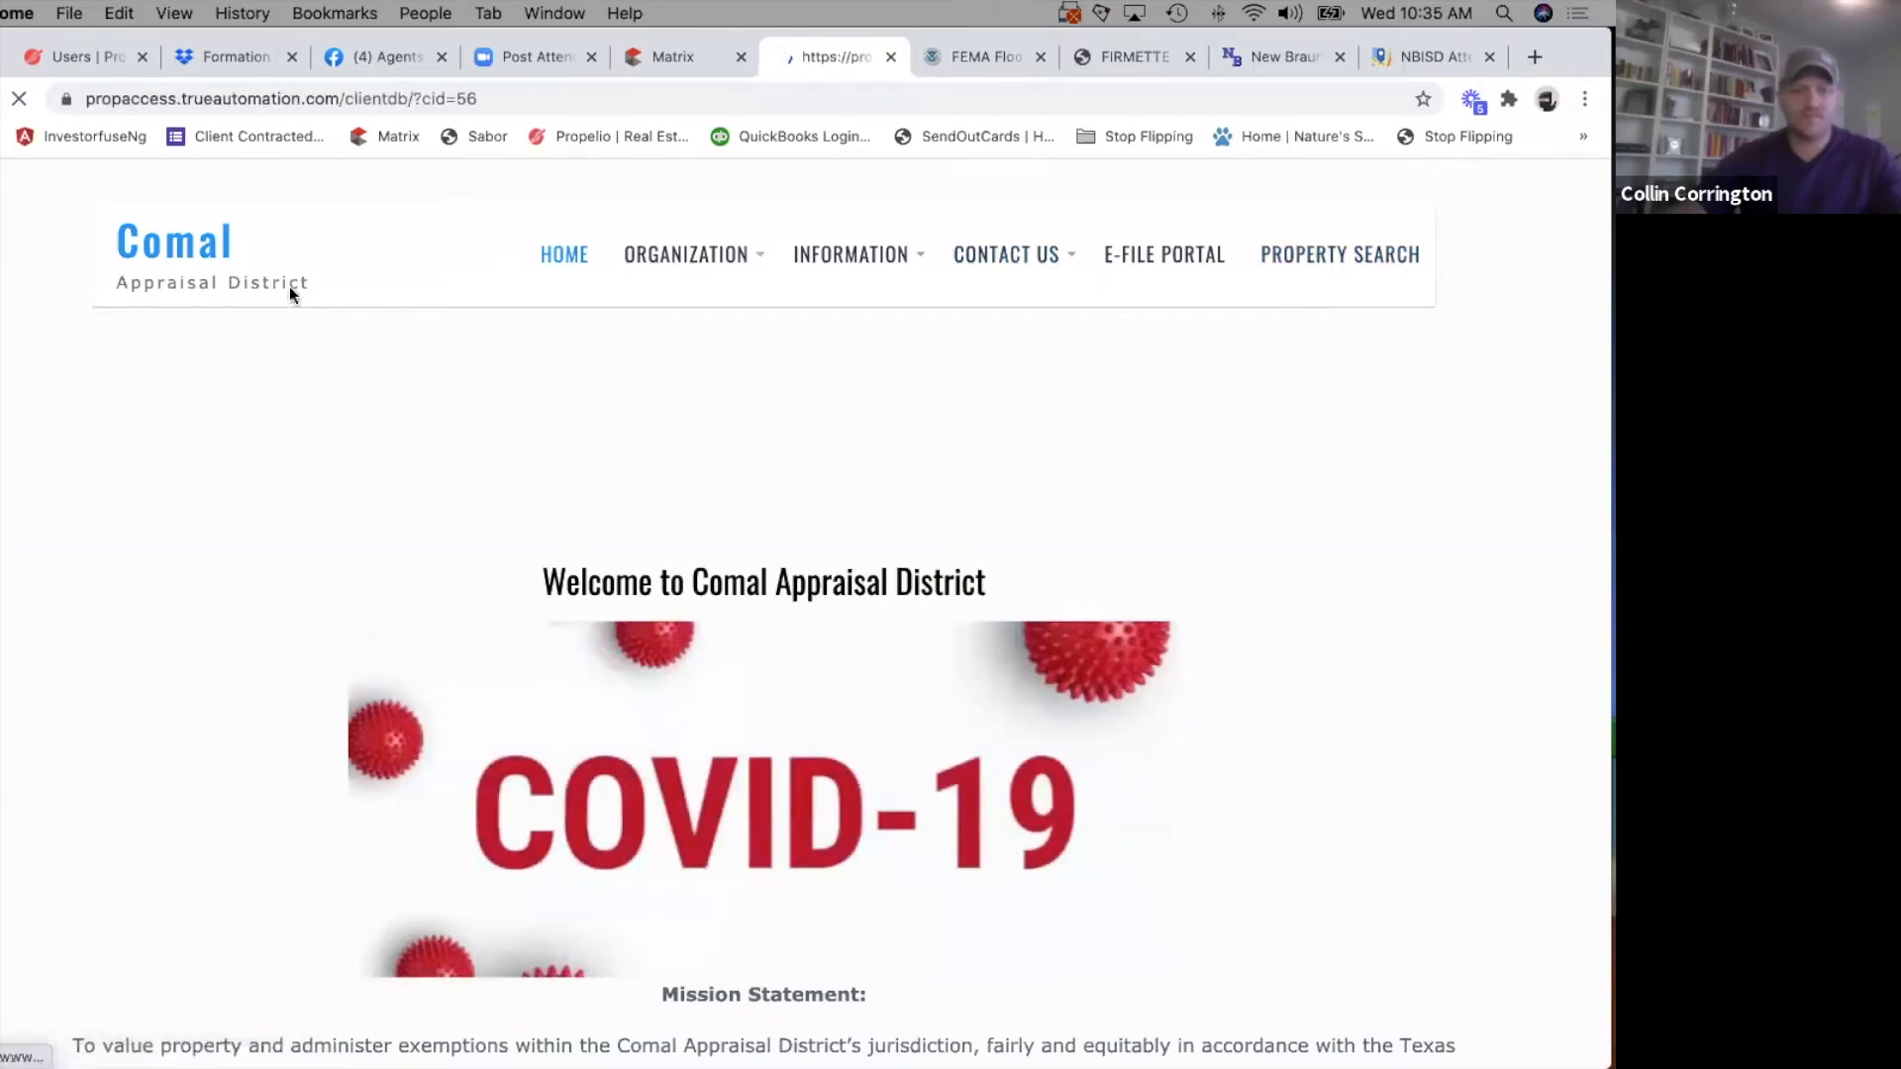
# Search the Comal CAD records for the listing's street address and open the matching property record.
pyautogui.click(749, 397)
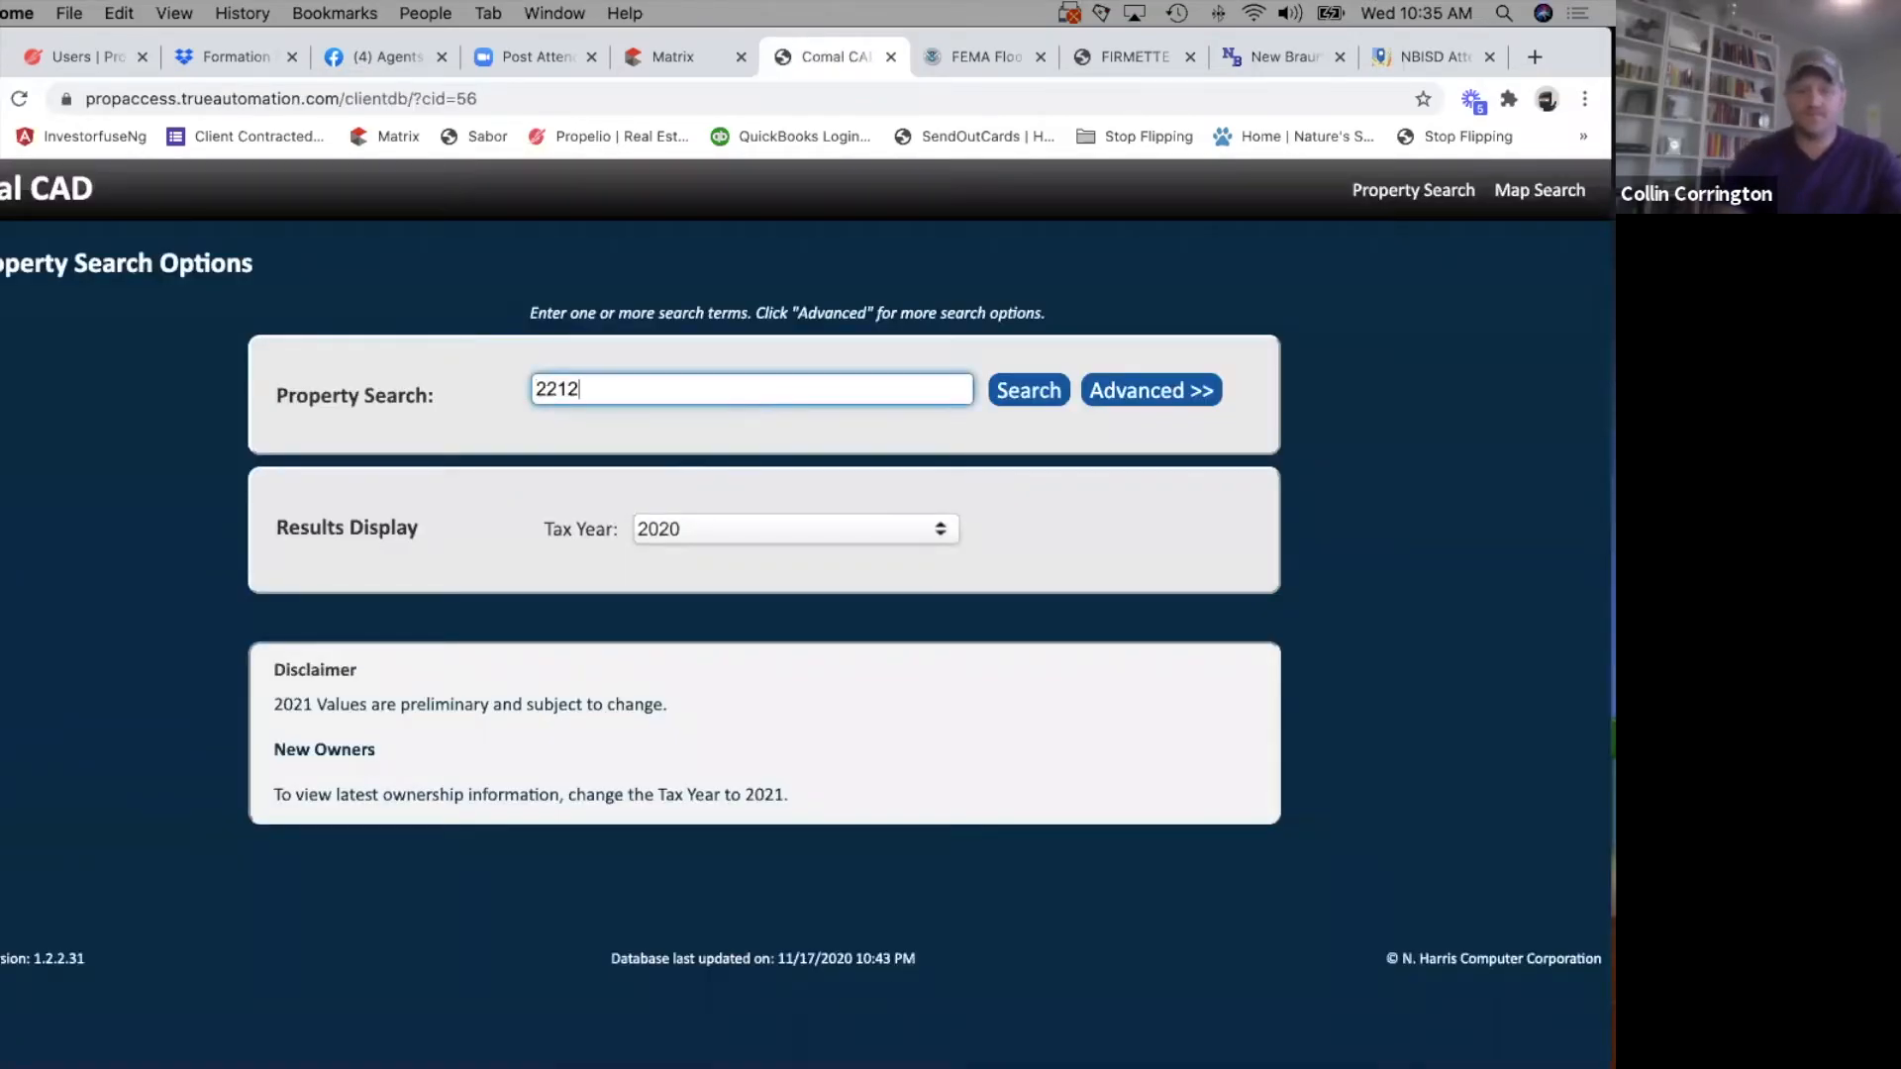
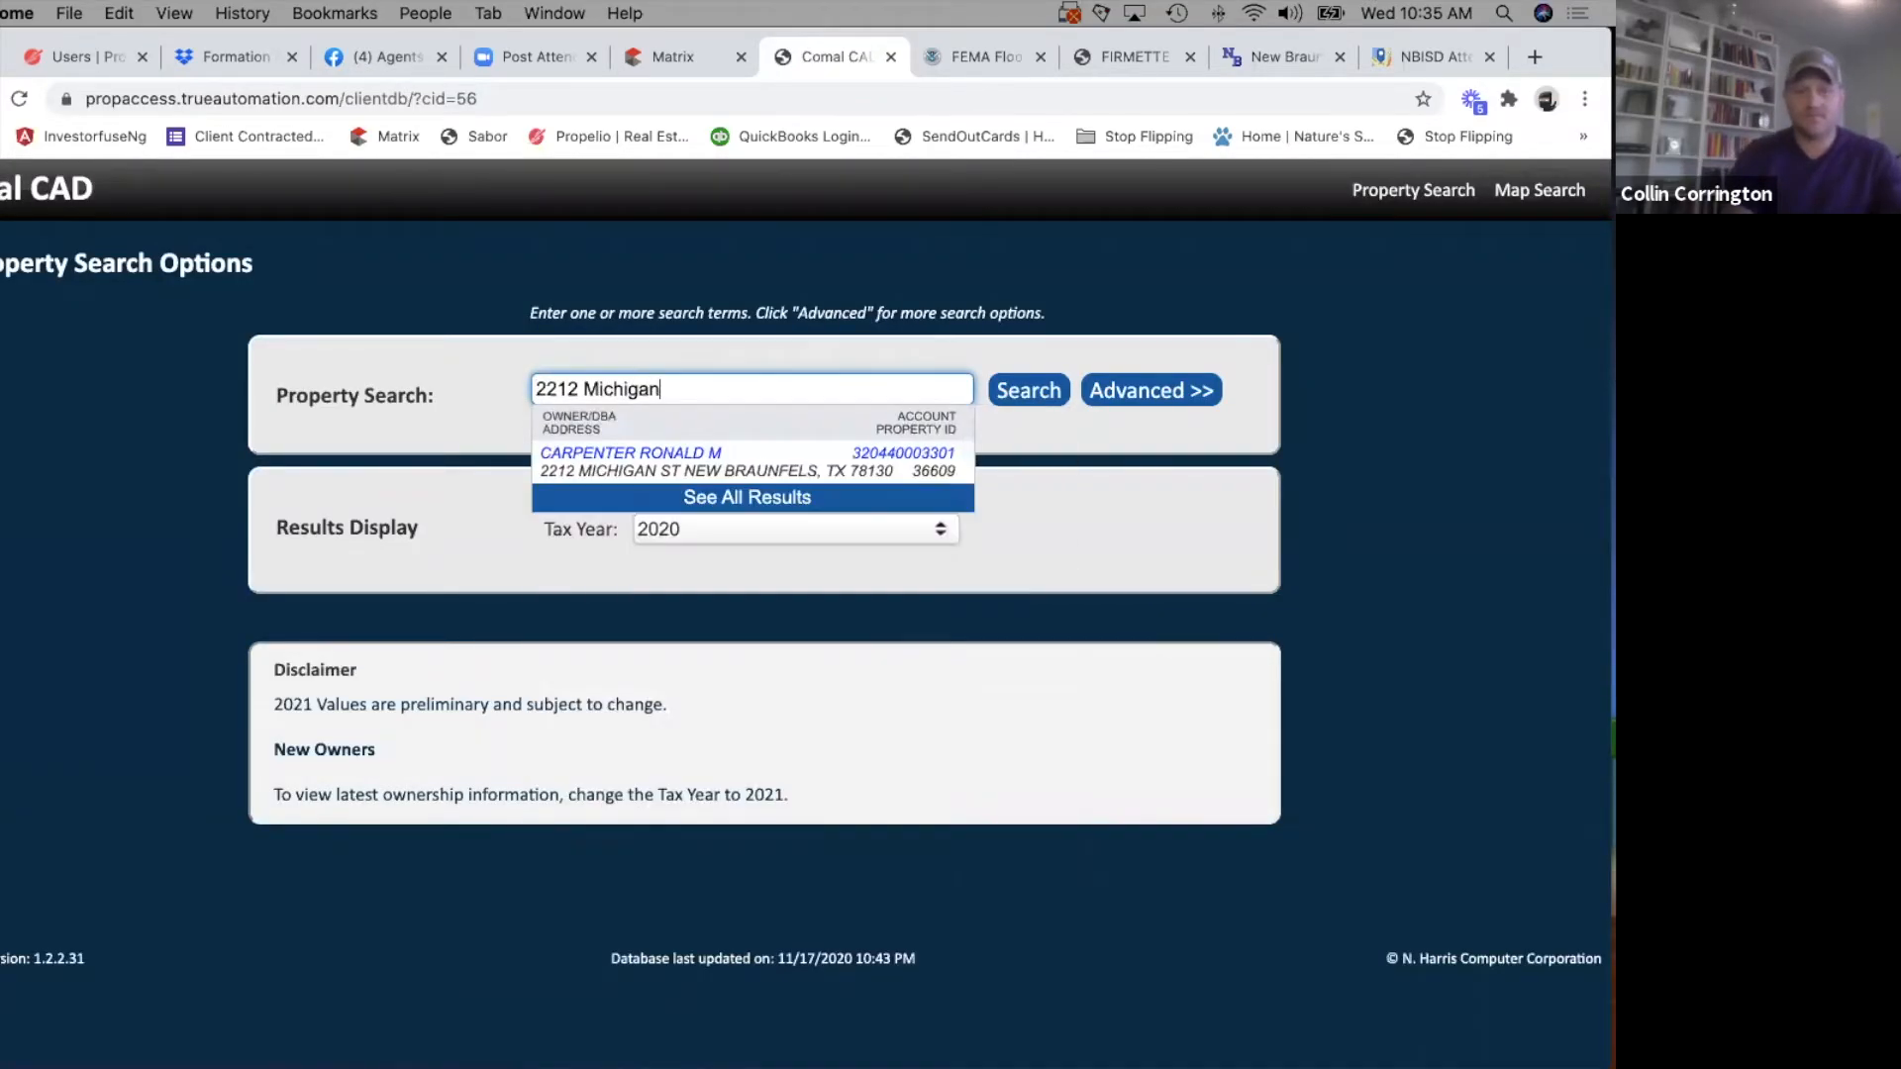
pyautogui.click(687, 453)
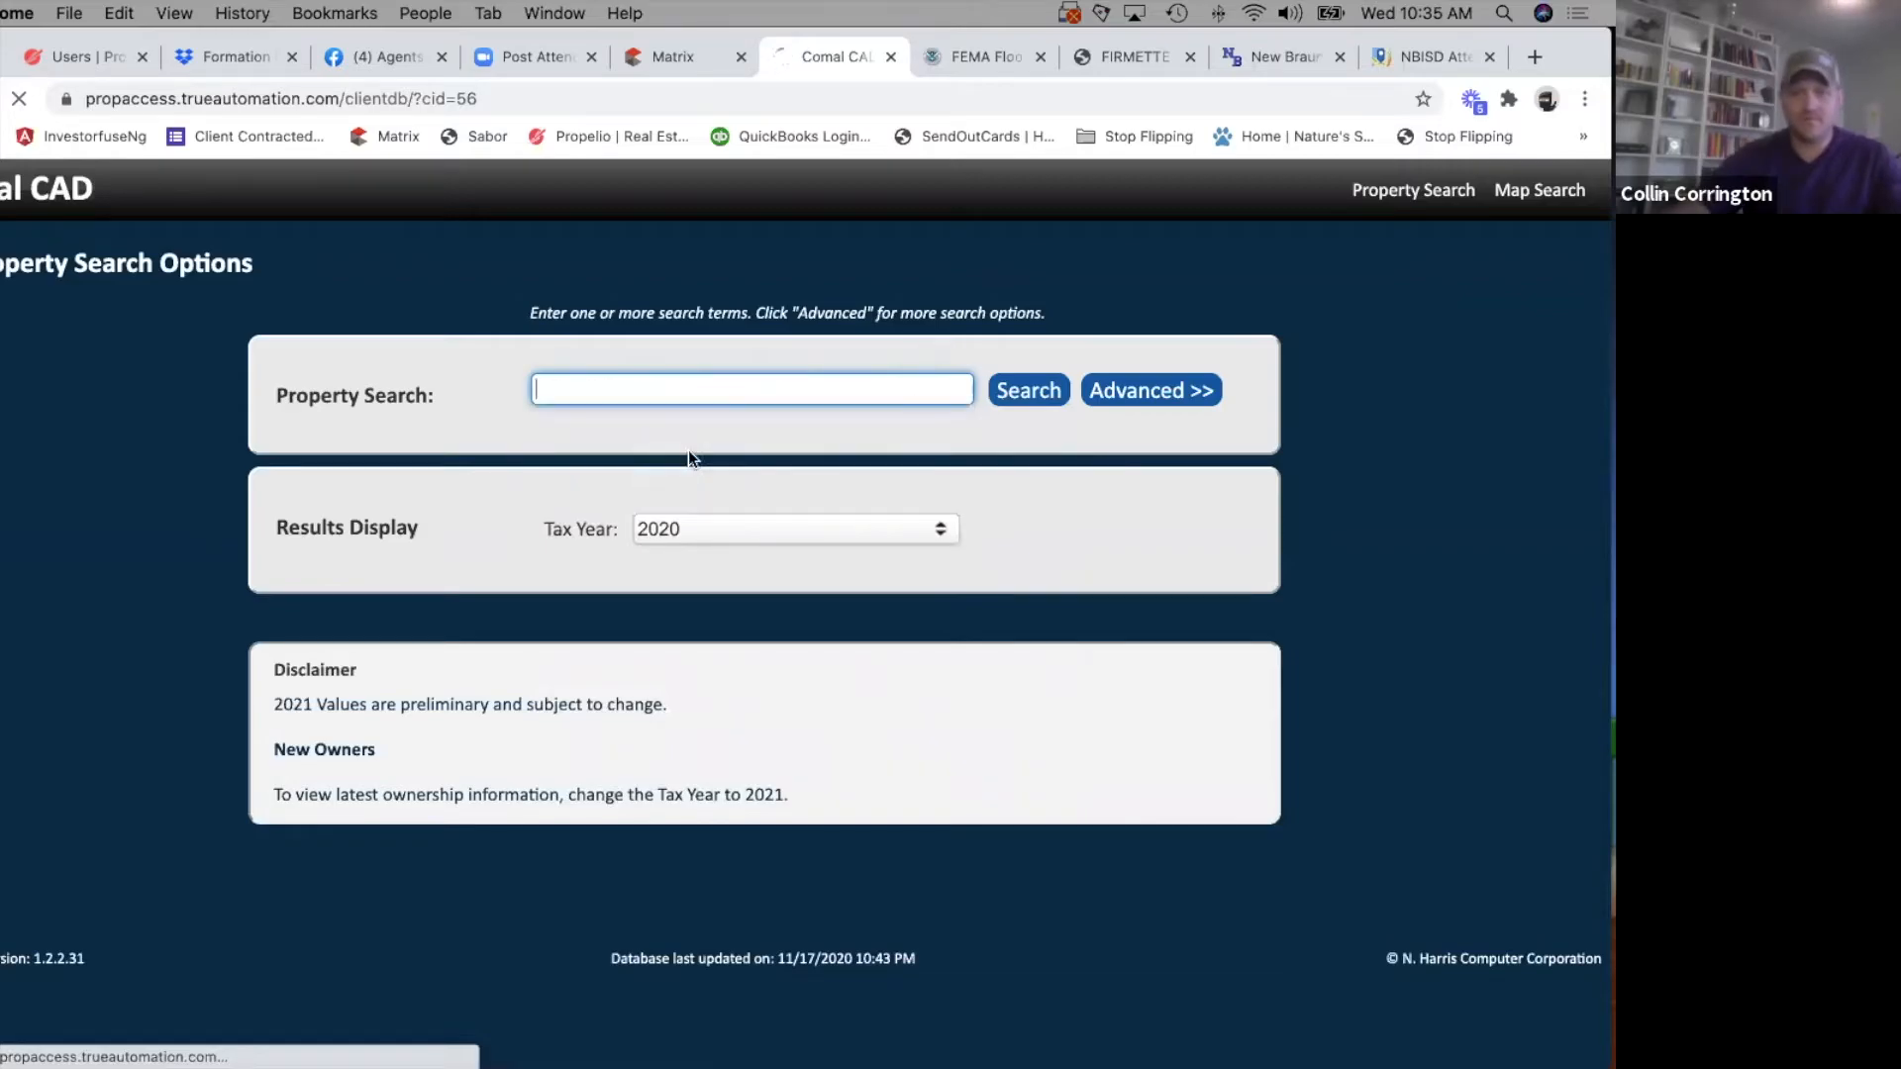
# Expand the improvement/building and land details of the property record to read the lot's frontage and depth.
pyautogui.scroll(-3, 380, 662)
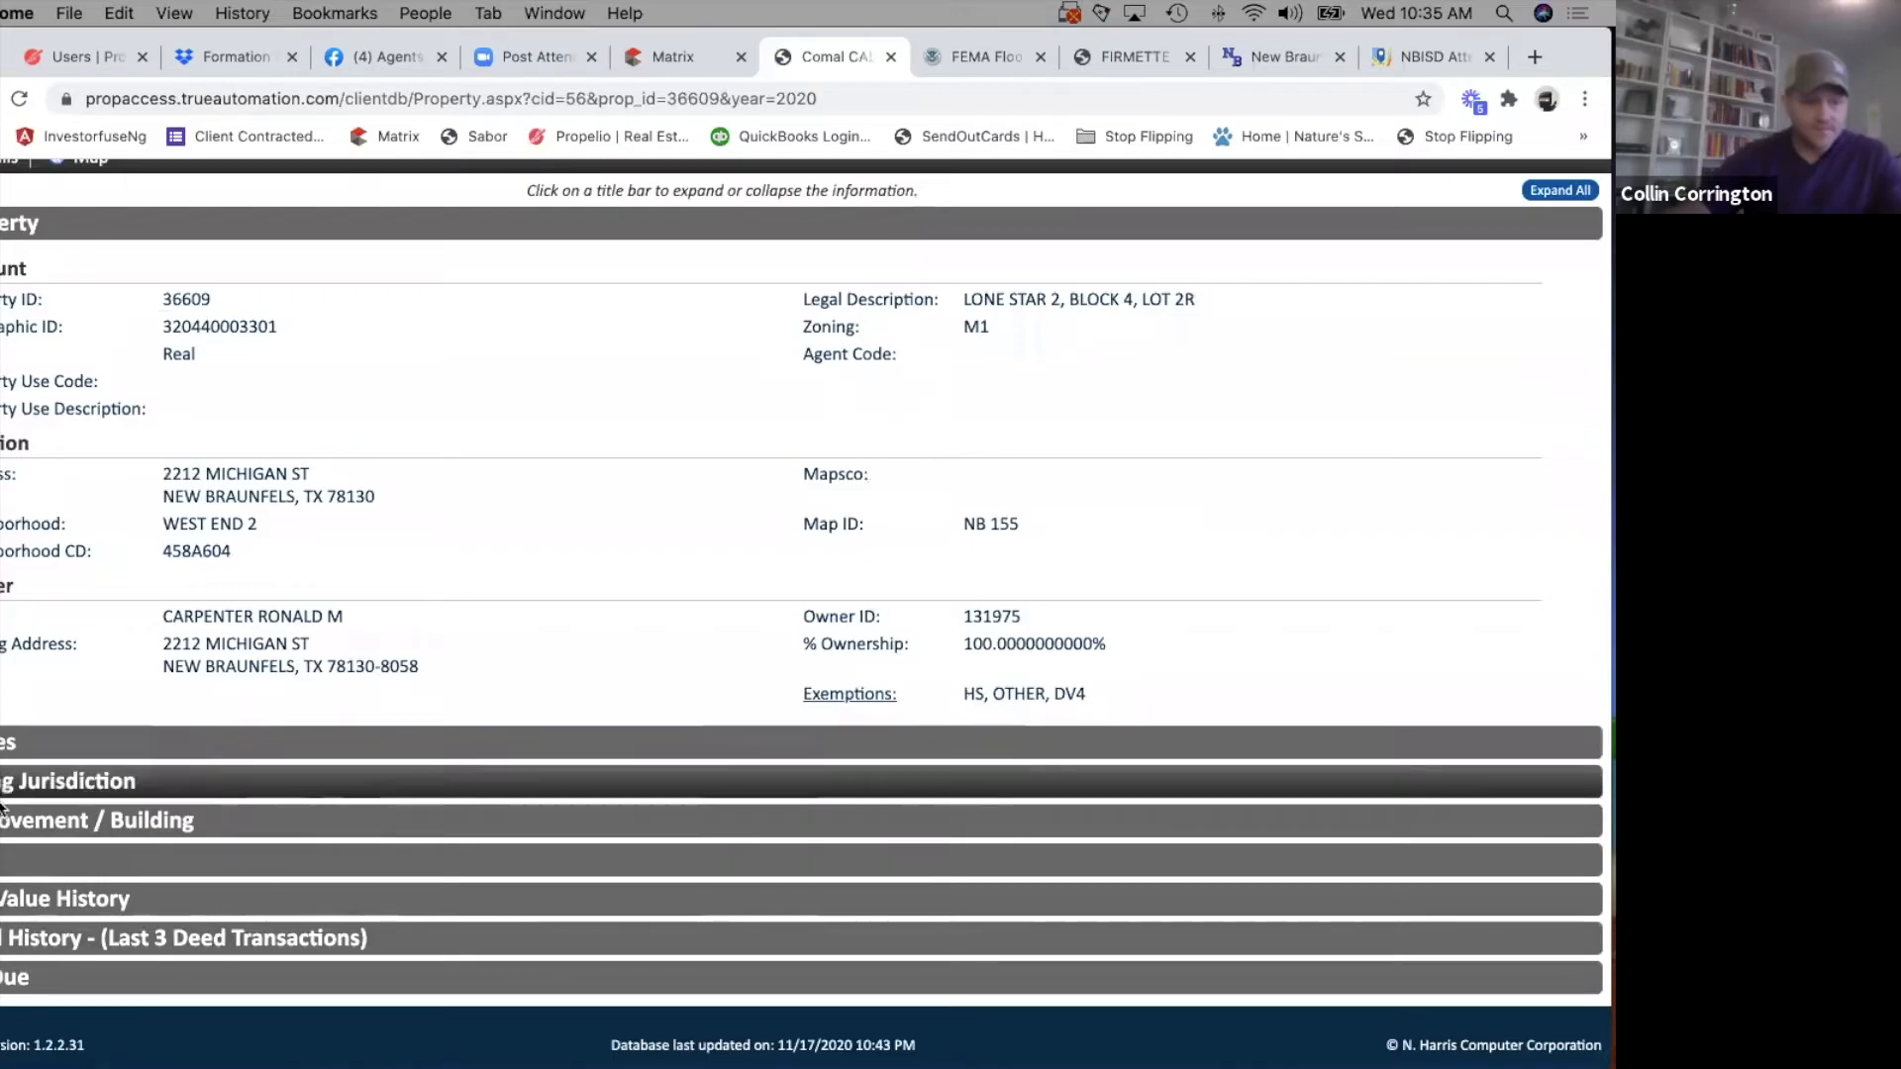
pyautogui.click(450, 820)
pyautogui.scroll(-3, 449, 834)
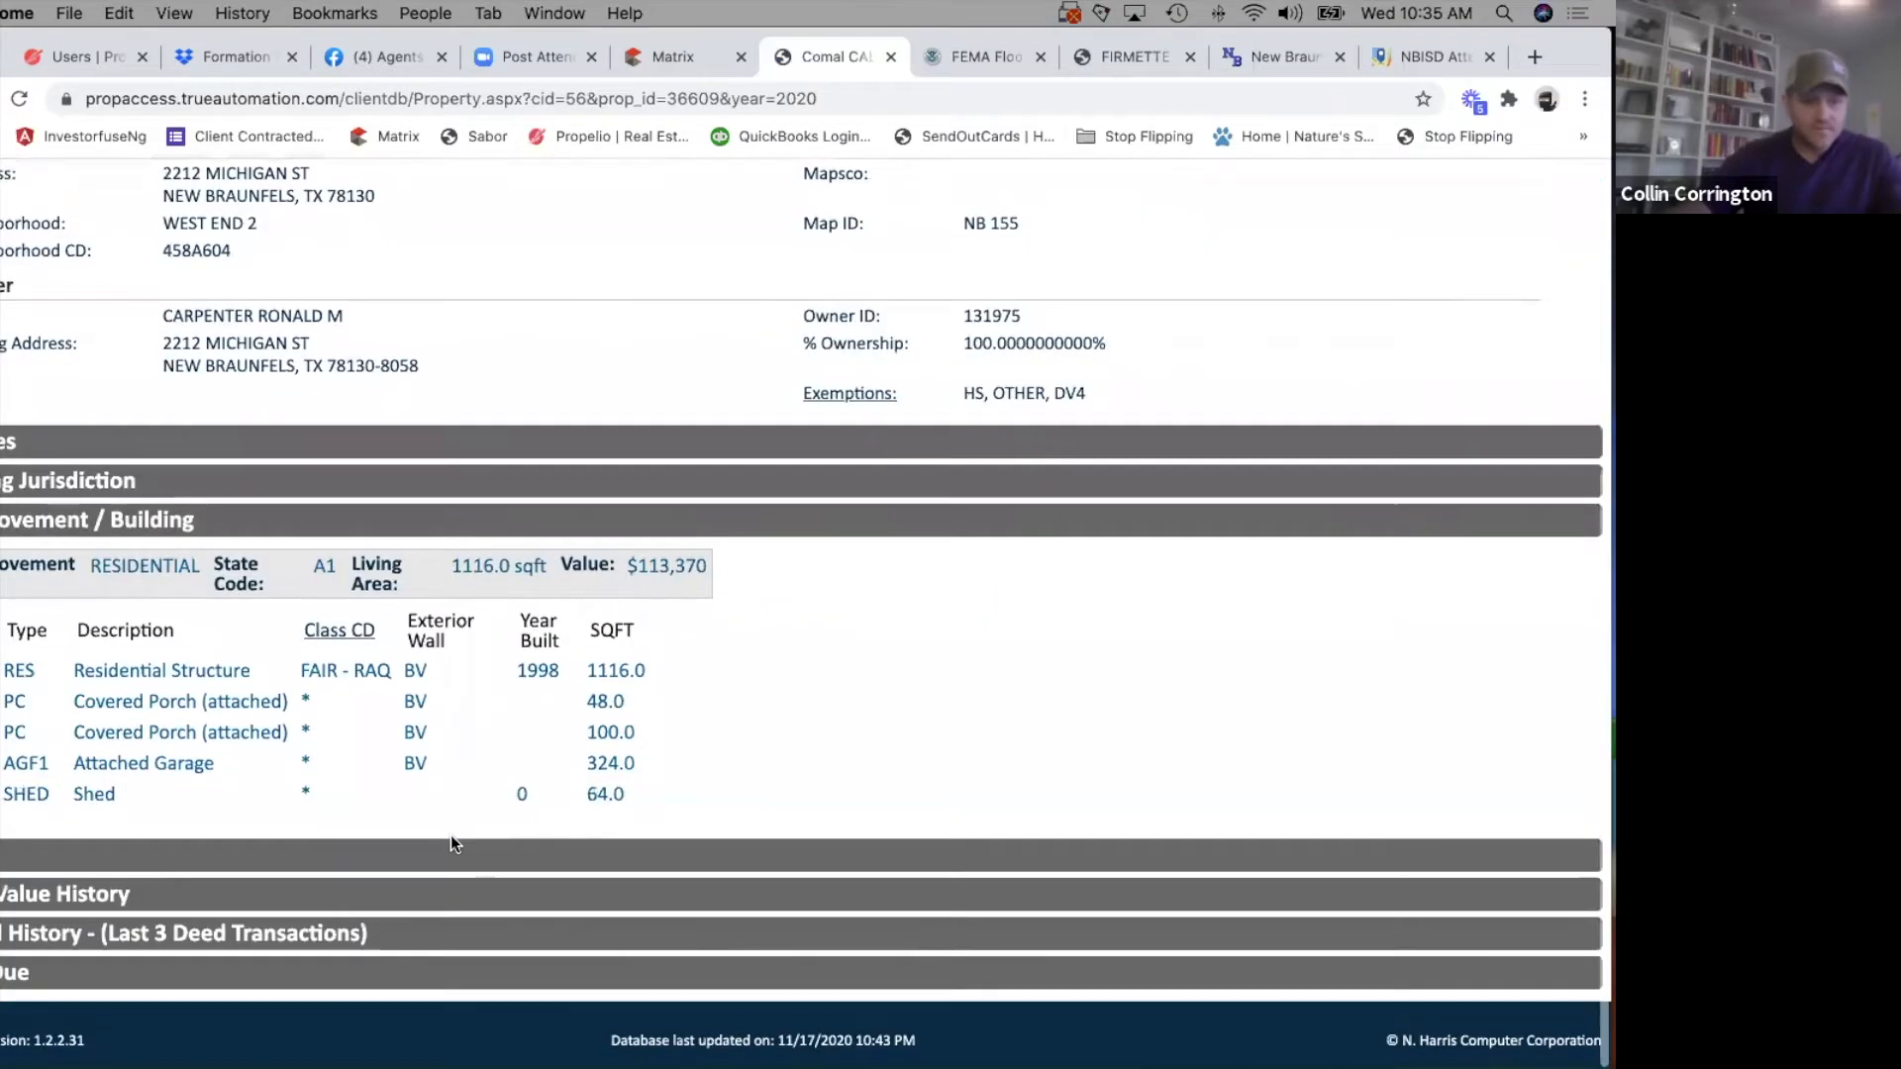
pyautogui.click(347, 860)
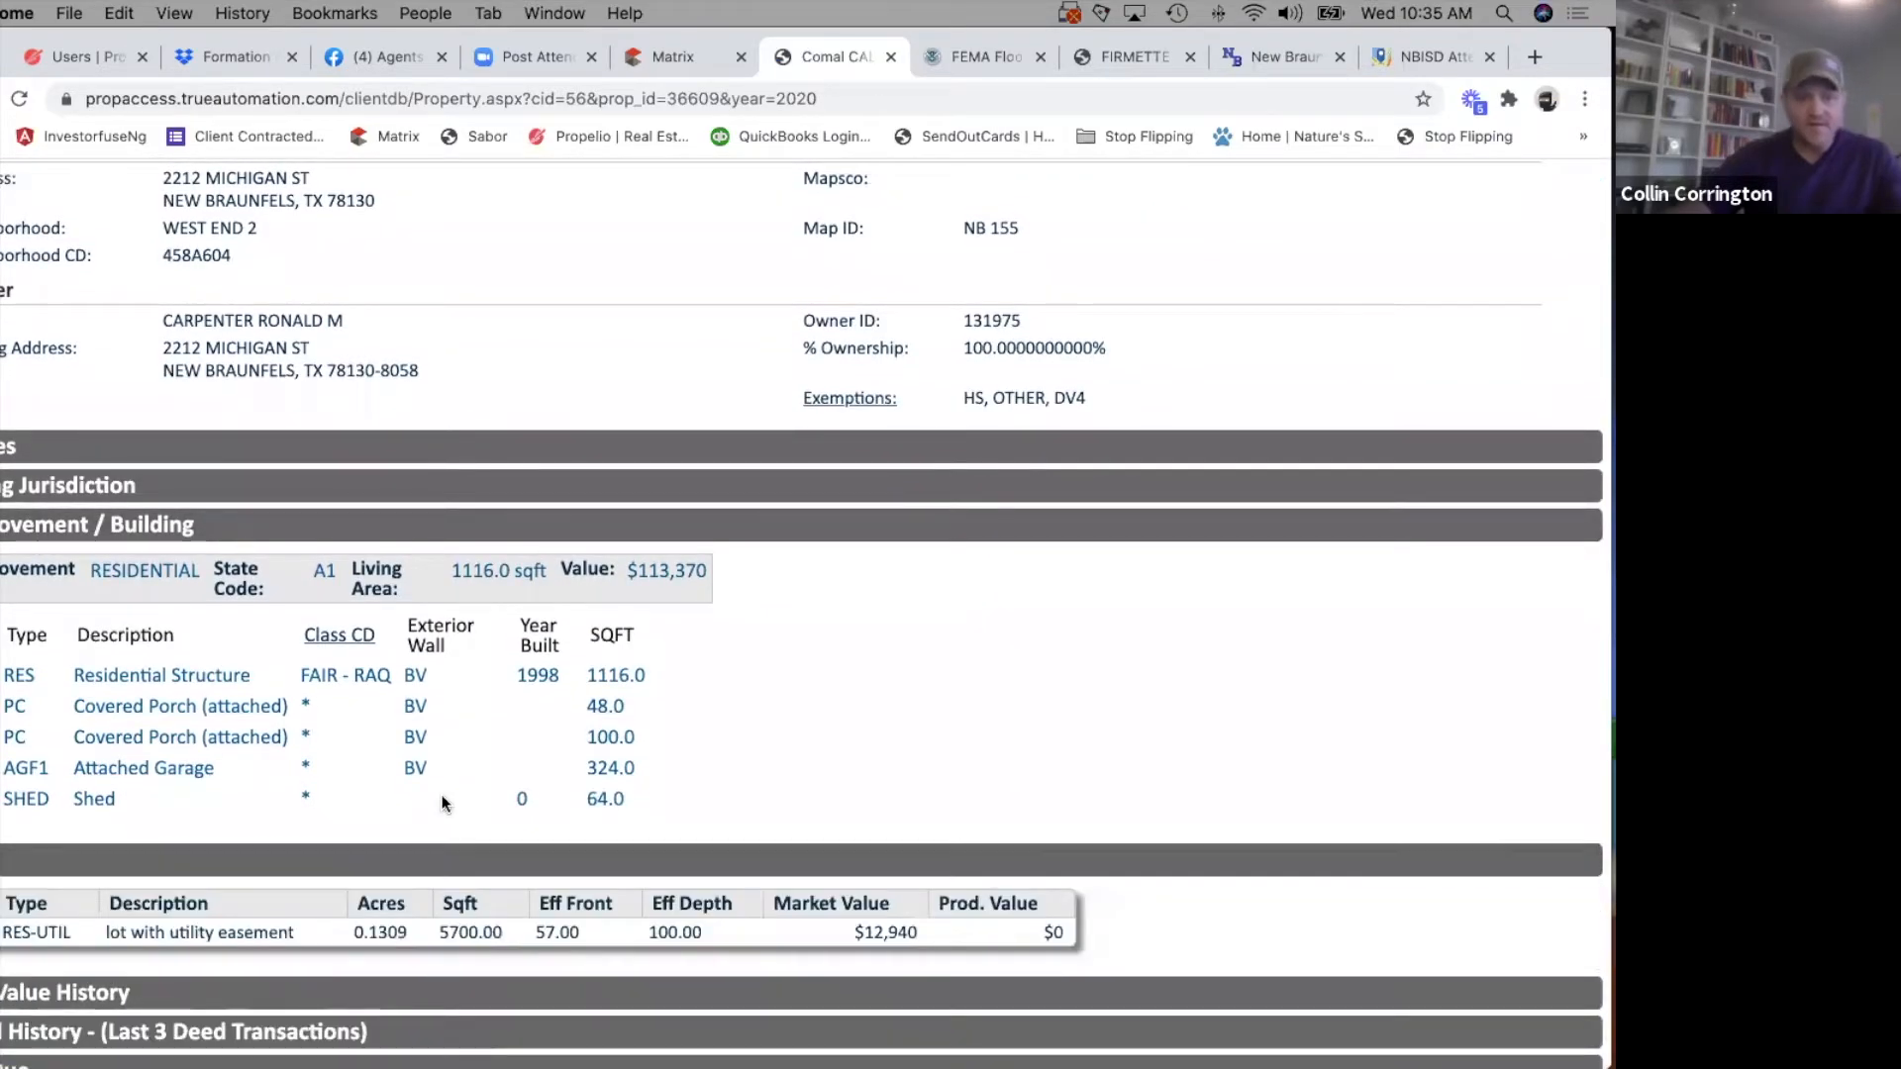
pyautogui.scroll(-2, 346, 841)
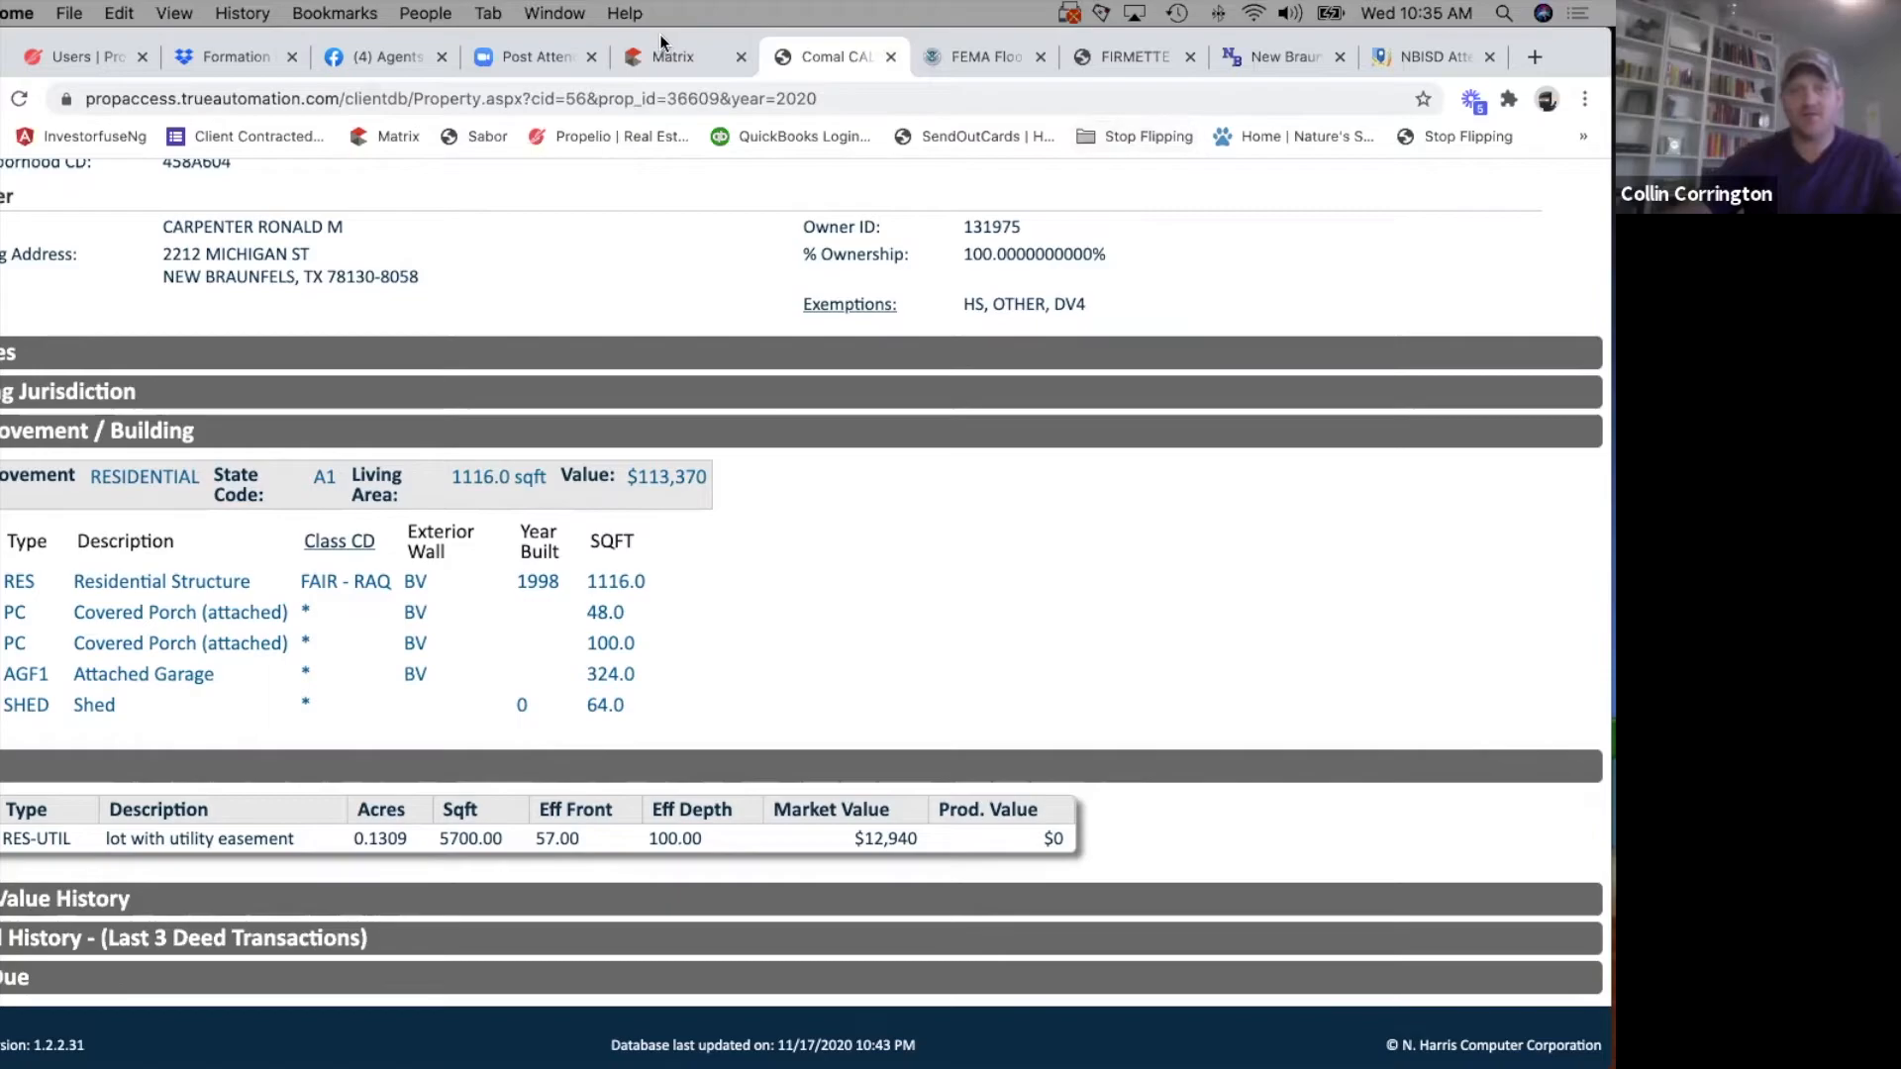
# Return to the Matrix listing, enter the lot dimensions from the appraisal record and set Waterfront to No.
pyautogui.click(673, 56)
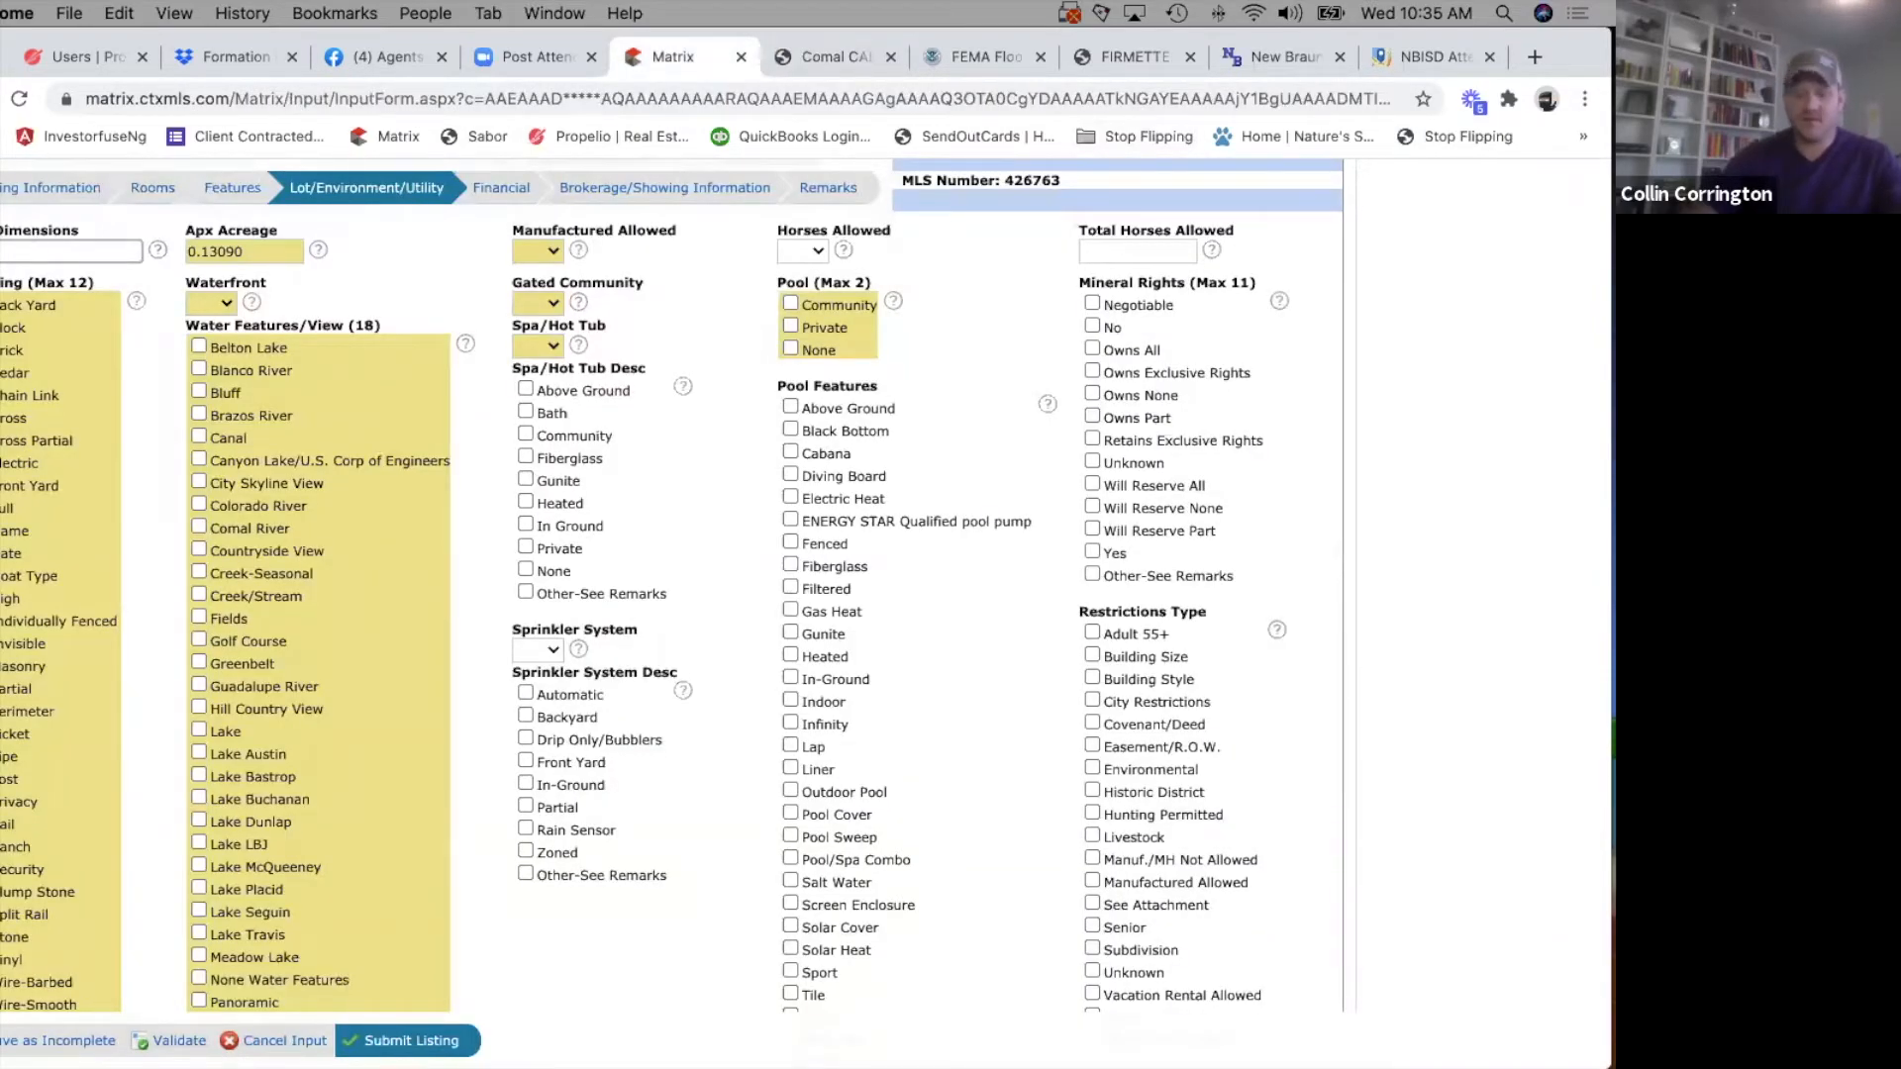
pyautogui.write('00')
pyautogui.click(212, 303)
pyautogui.click(213, 344)
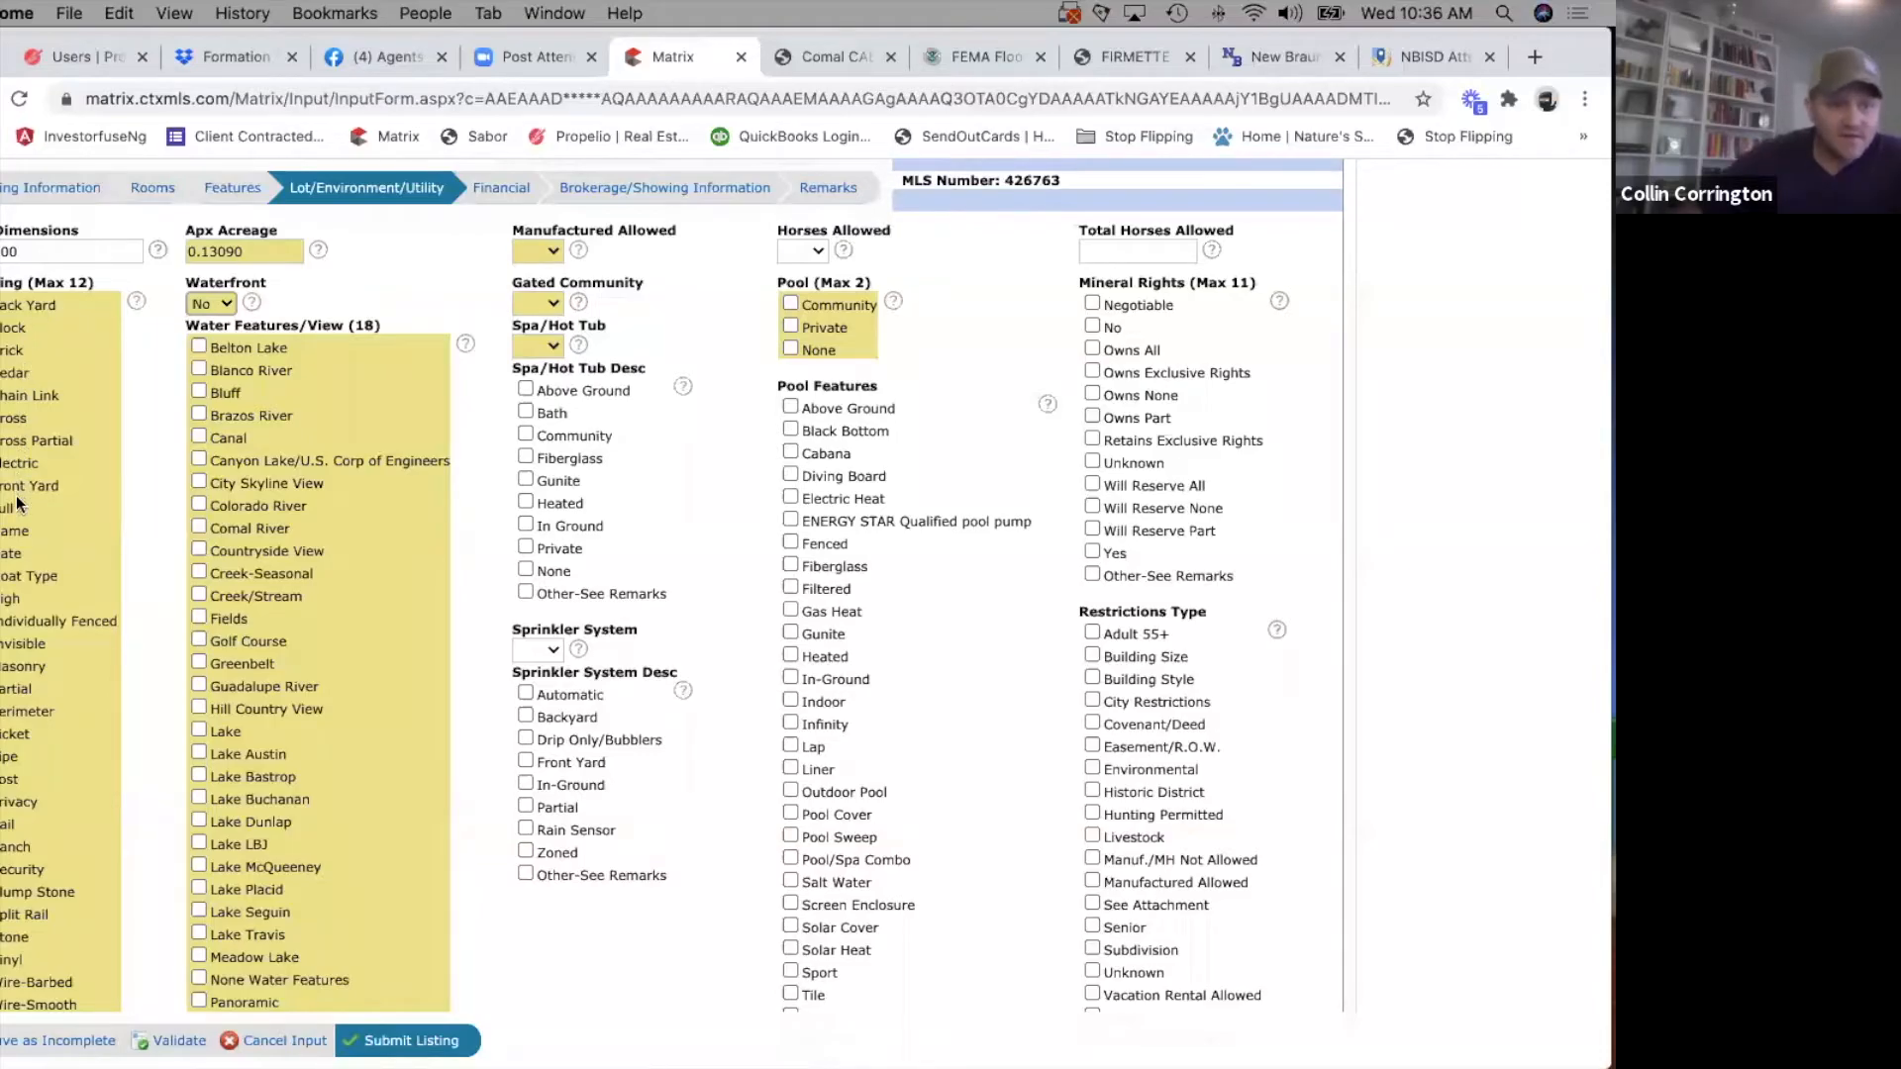
# Go through the fencing options and select None under Water Features/View.
pyautogui.scroll(-2, 19, 618)
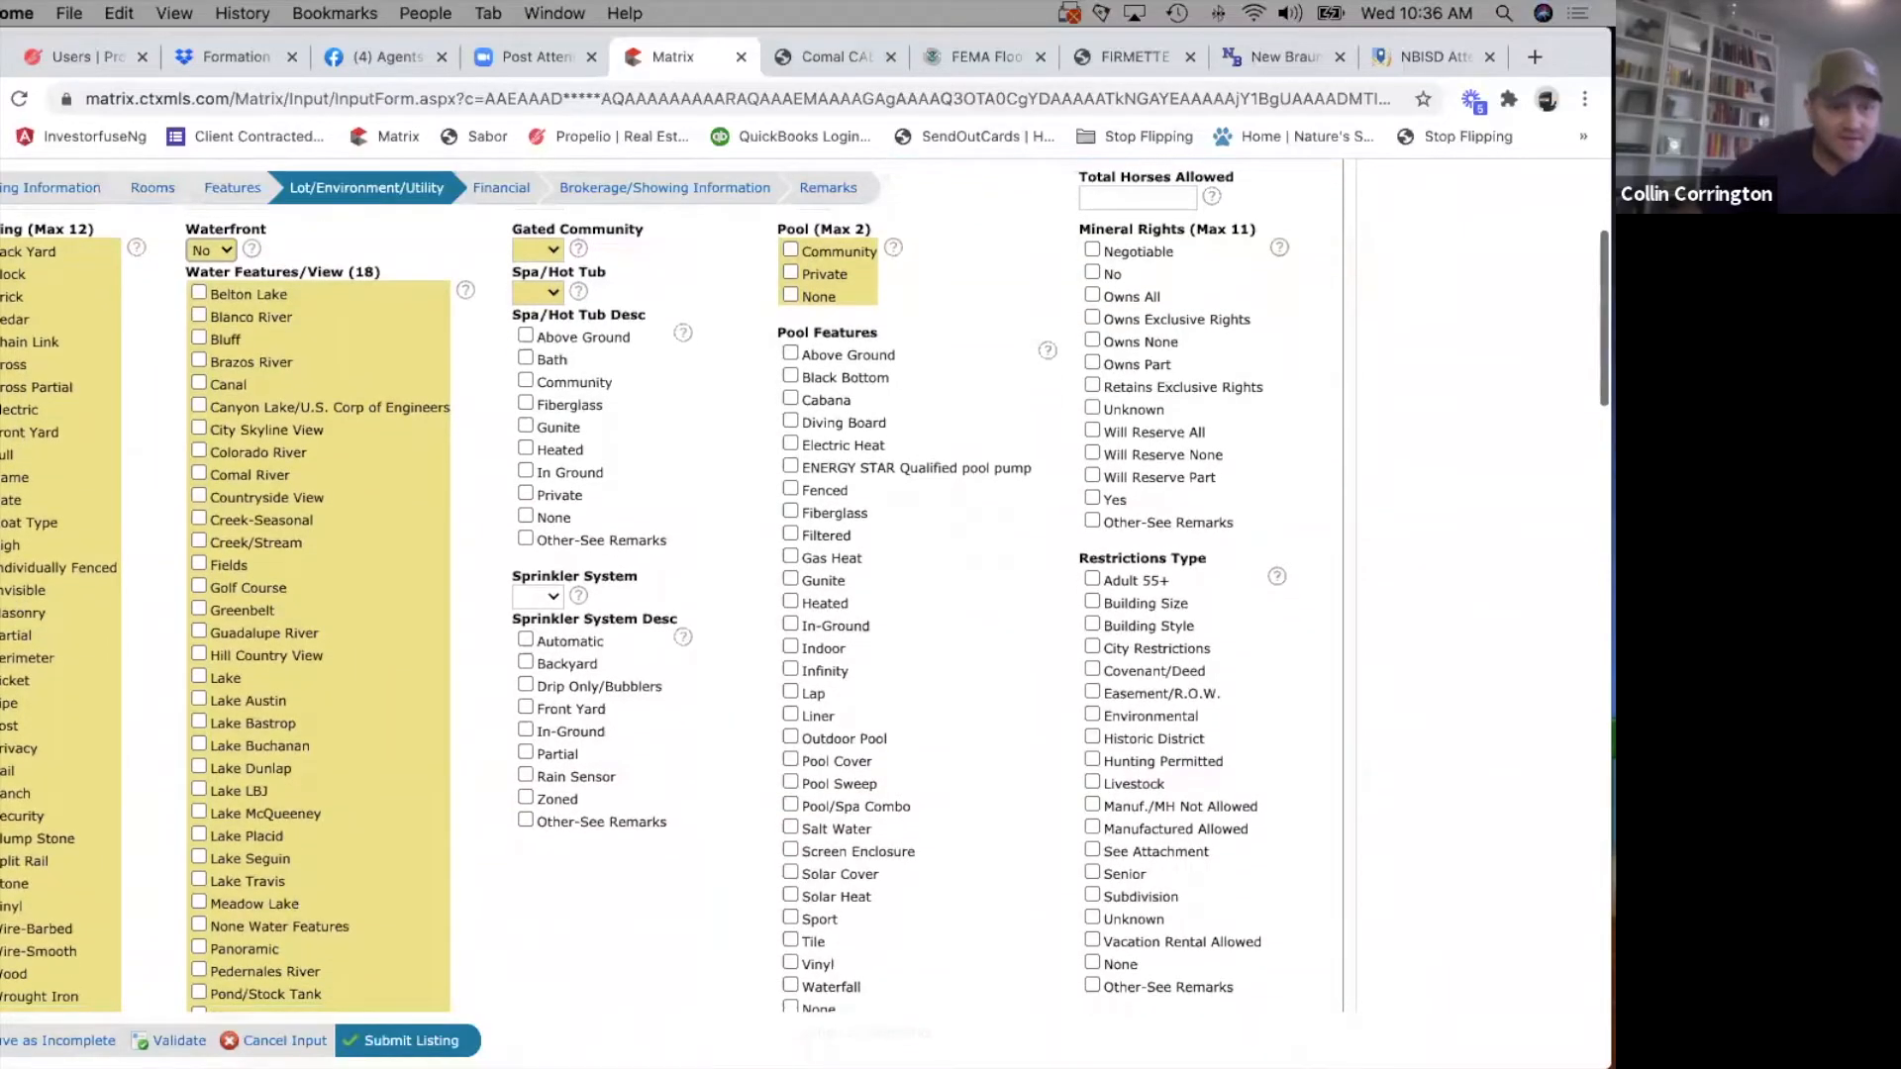
pyautogui.scroll(-2, 20, 707)
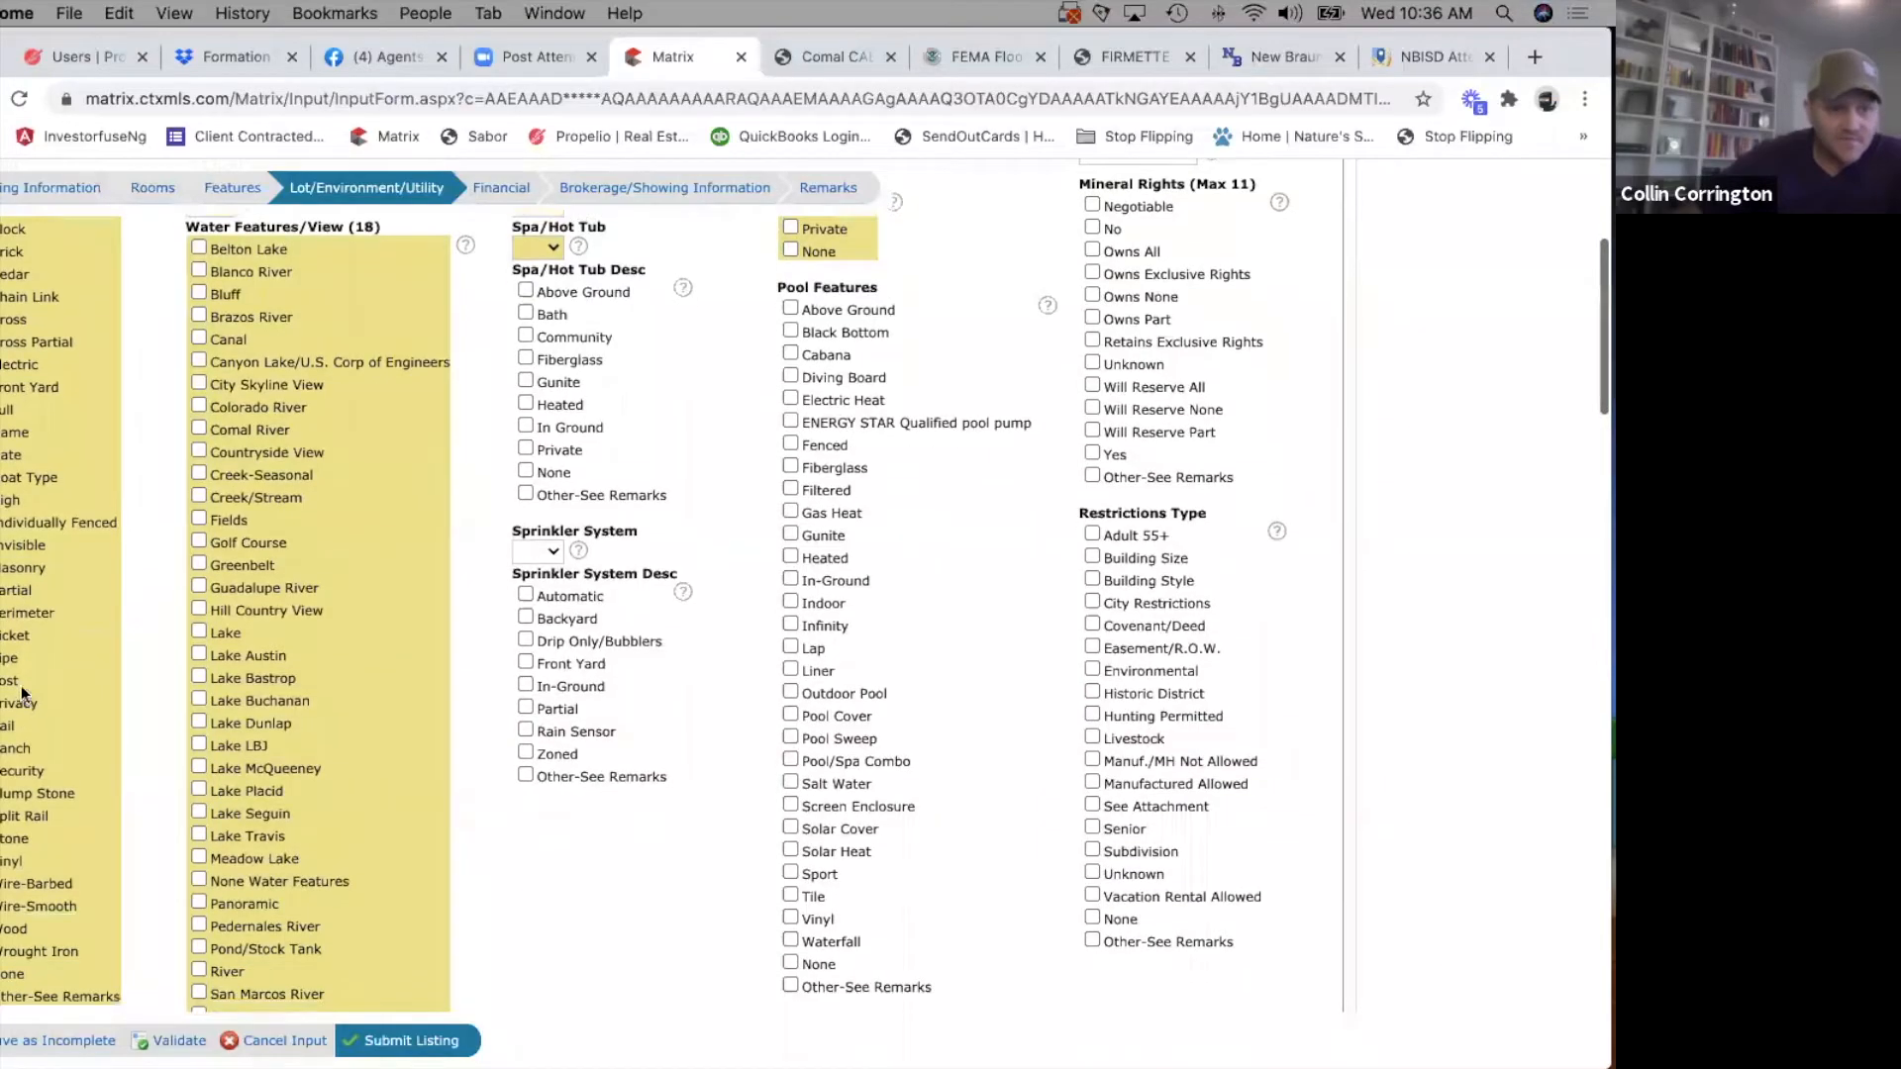
pyautogui.scroll(-2, 30, 668)
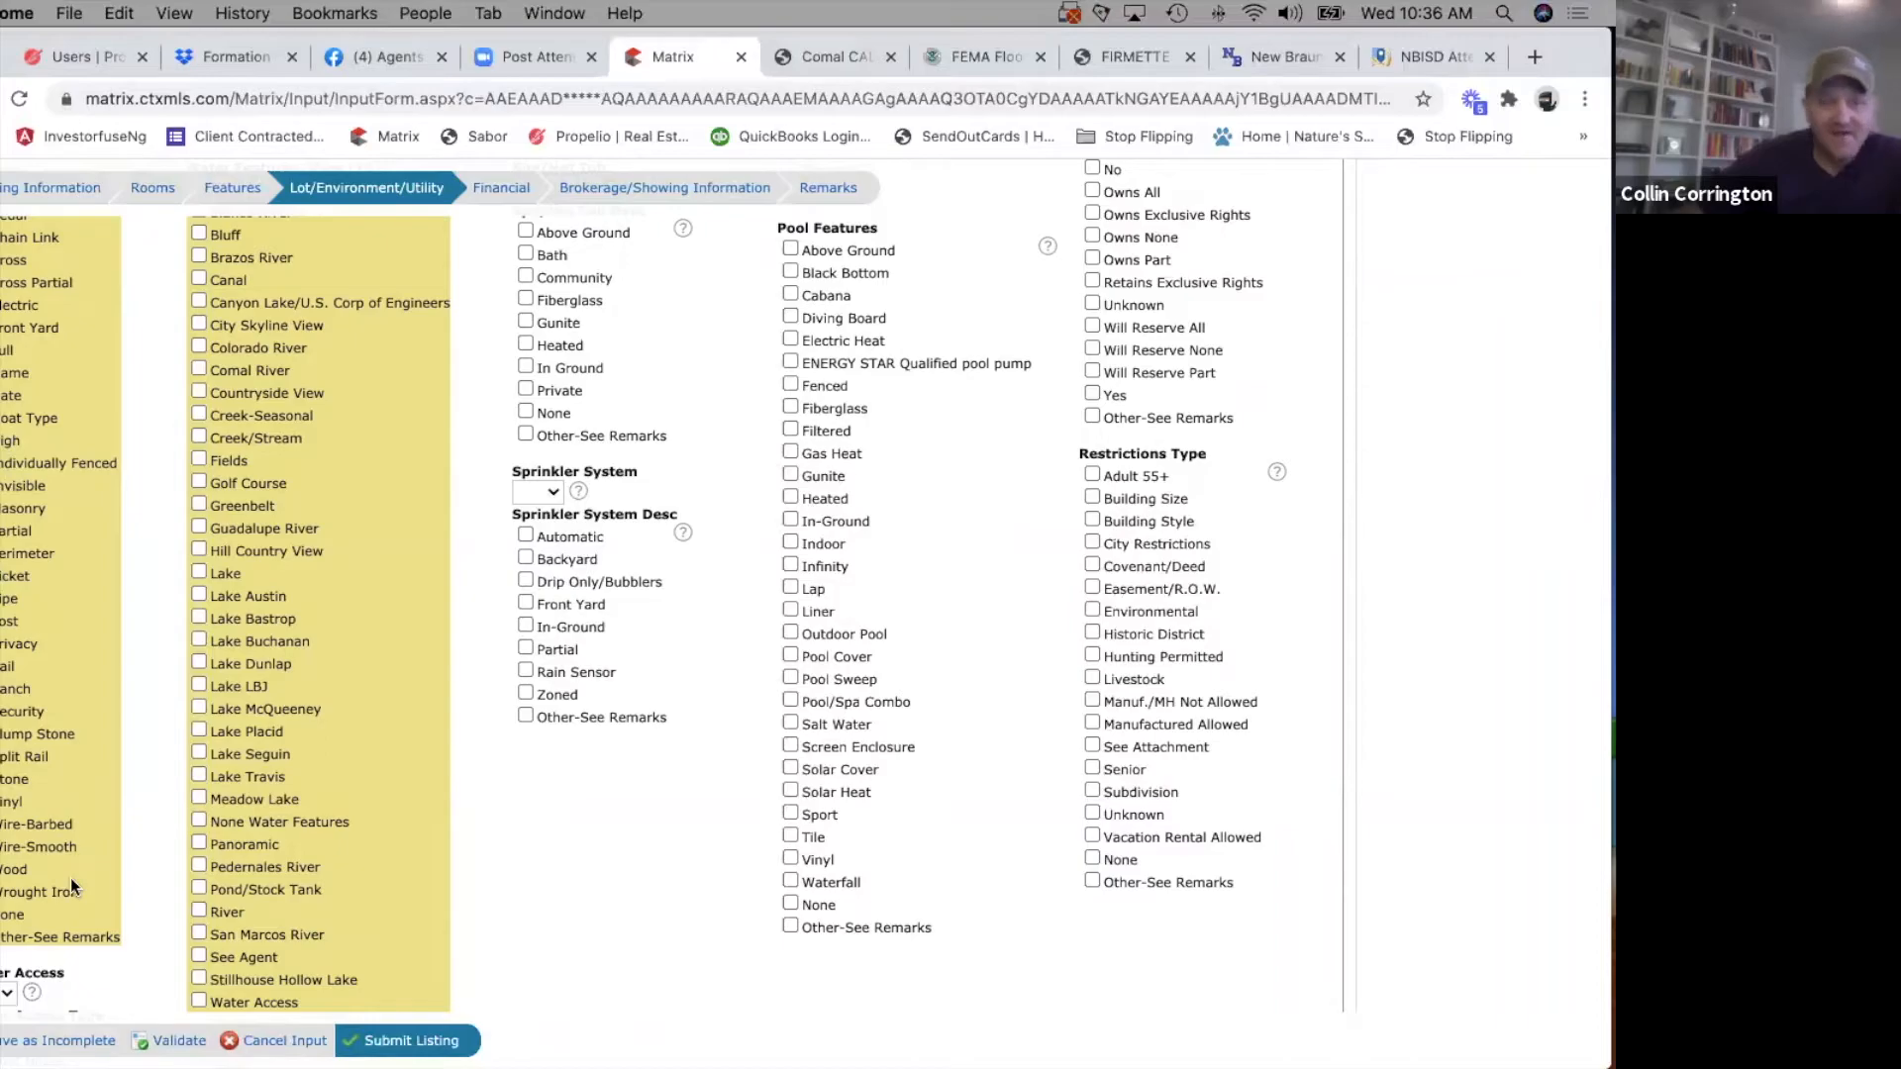
pyautogui.scroll(4, 268, 509)
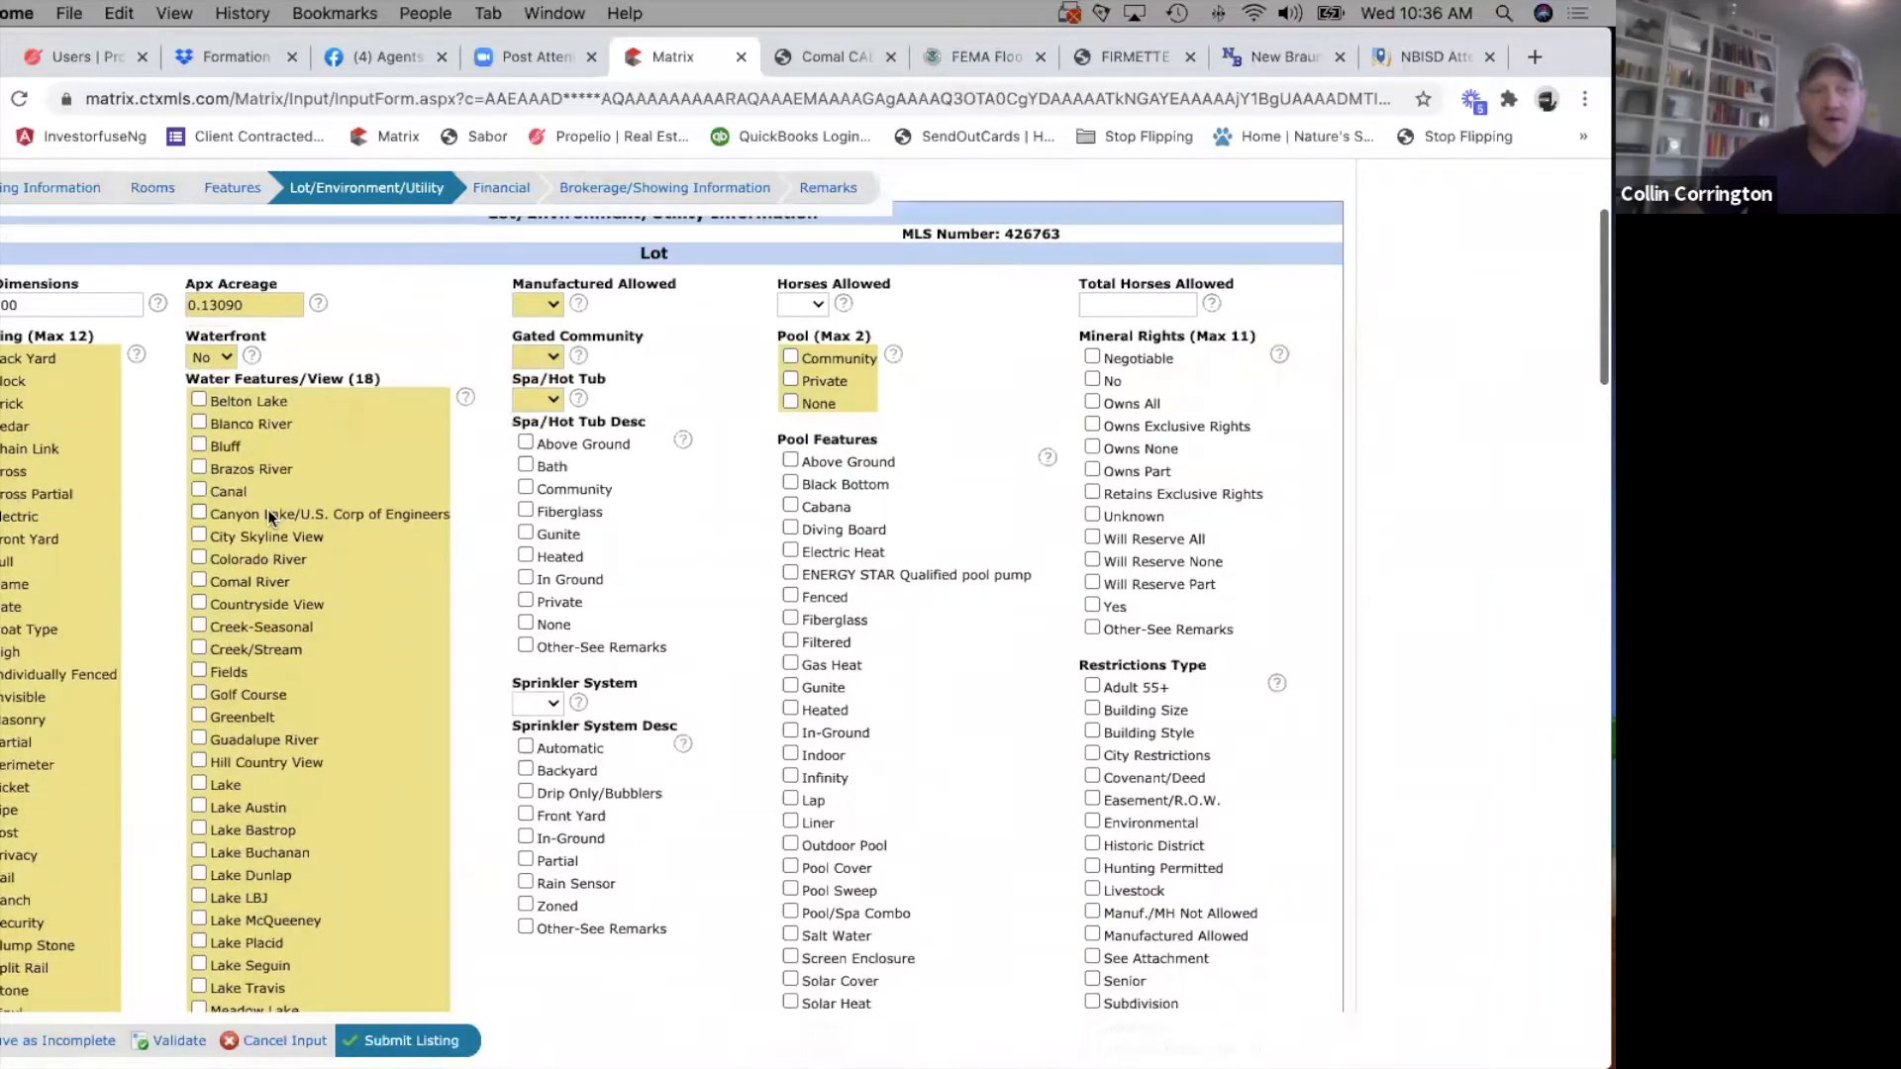
pyautogui.scroll(-2, 268, 509)
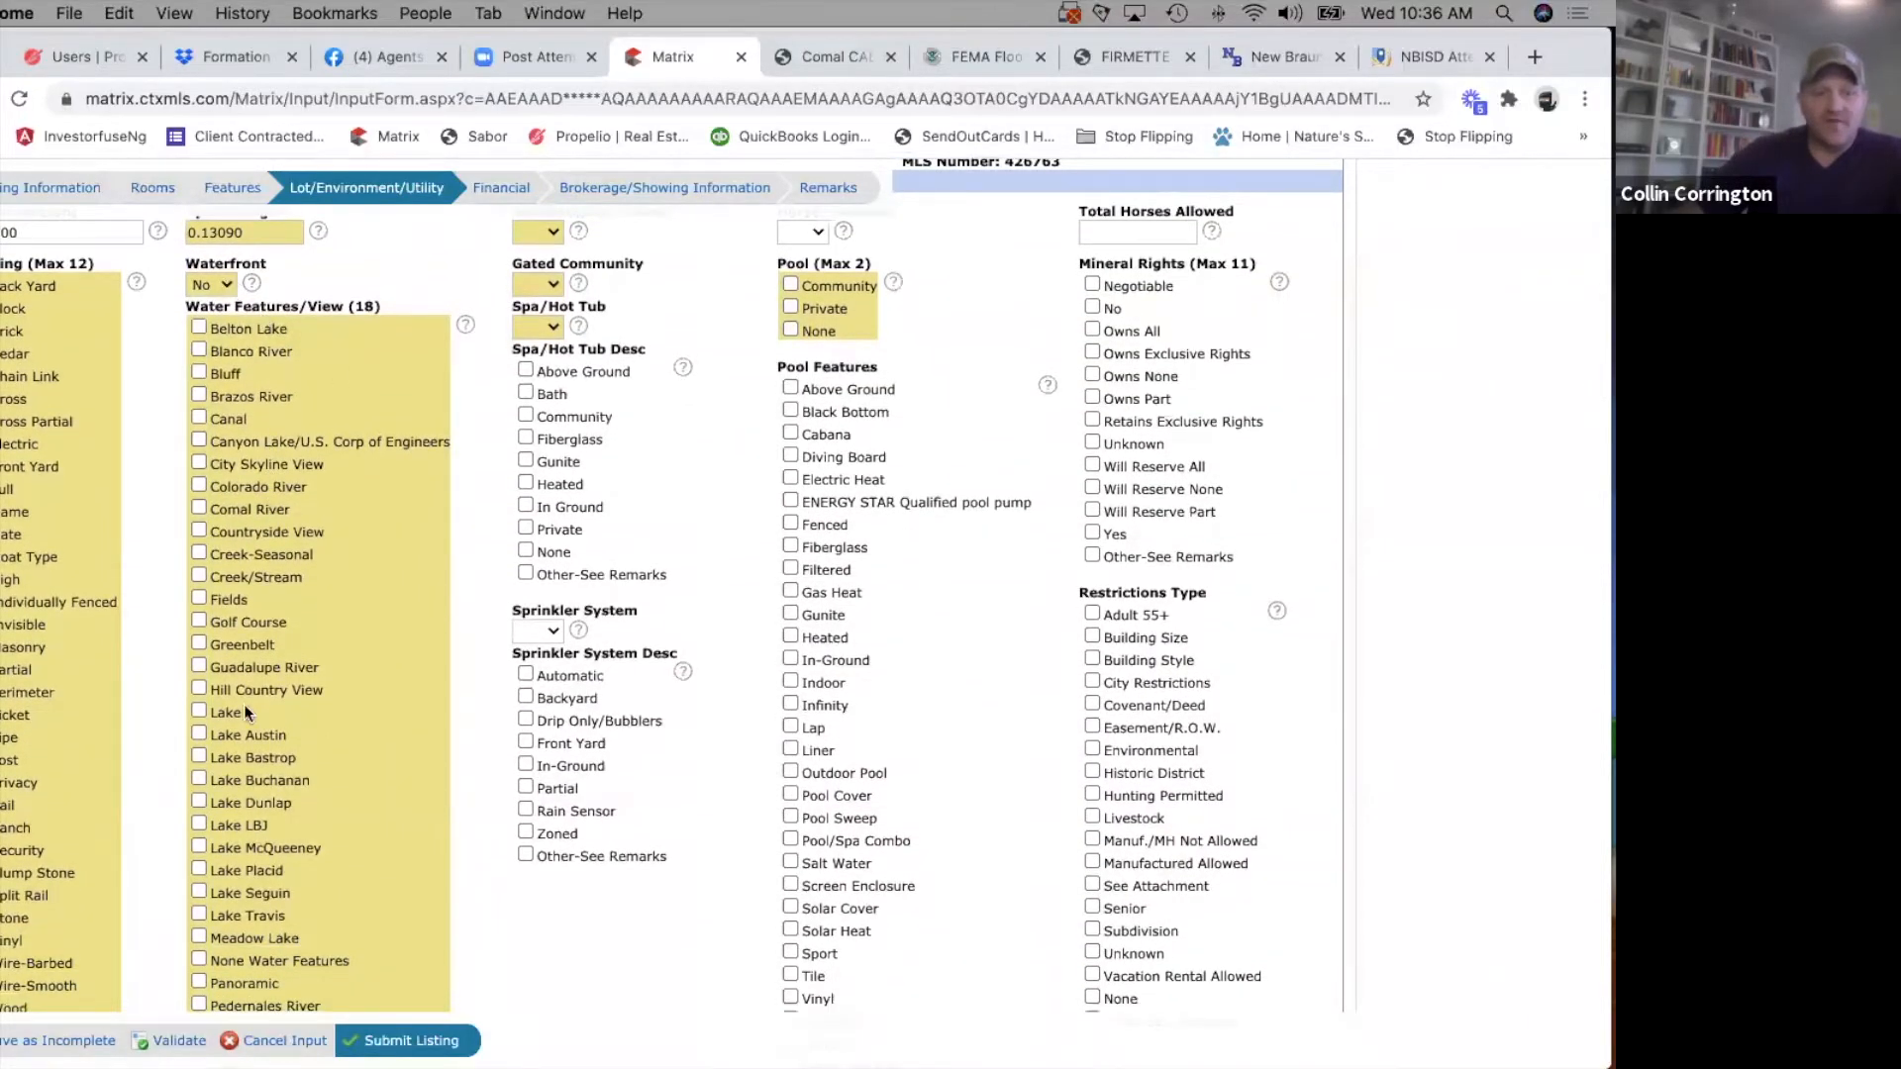
pyautogui.scroll(-5, 243, 703)
pyautogui.click(198, 805)
pyautogui.scroll(-1, 93, 889)
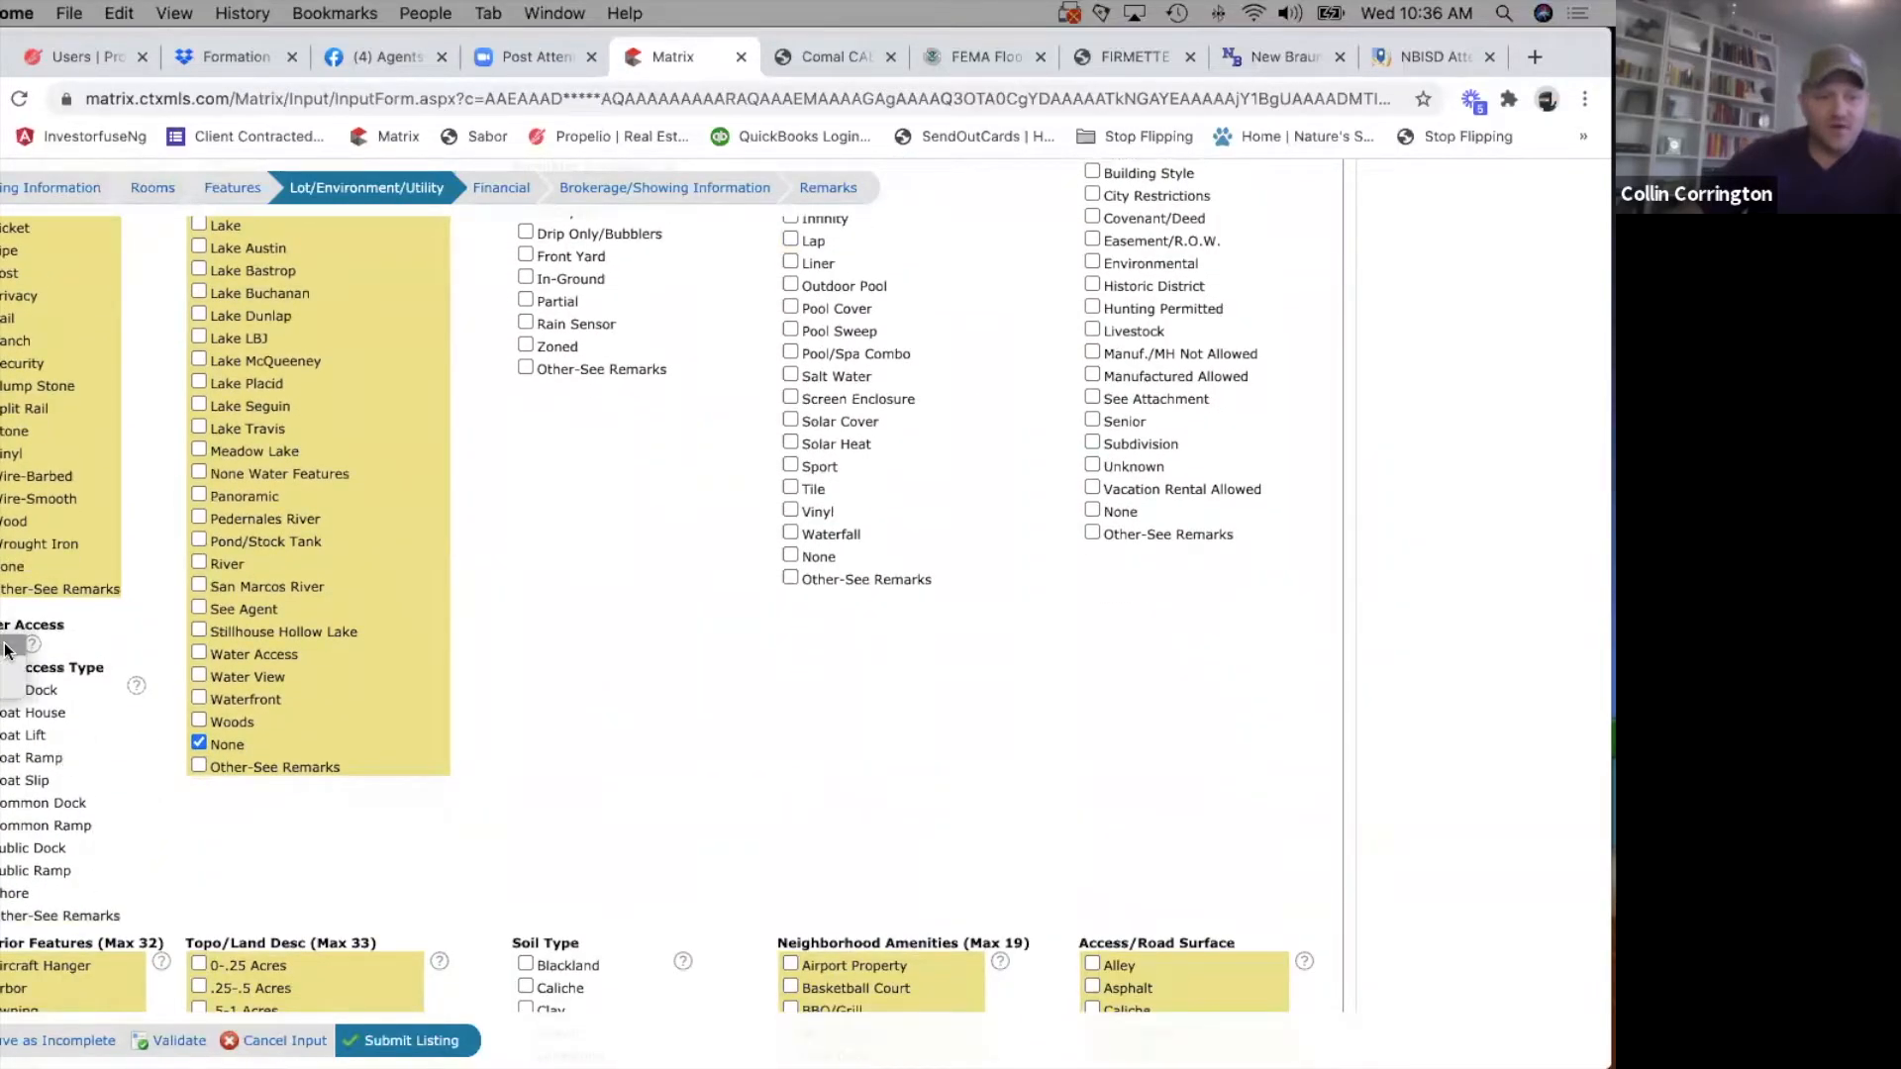
# Set Manufactured Allowed, Gated Community and Spa/Hot Tub to No in the Lot section.
pyautogui.scroll(-1, 136, 898)
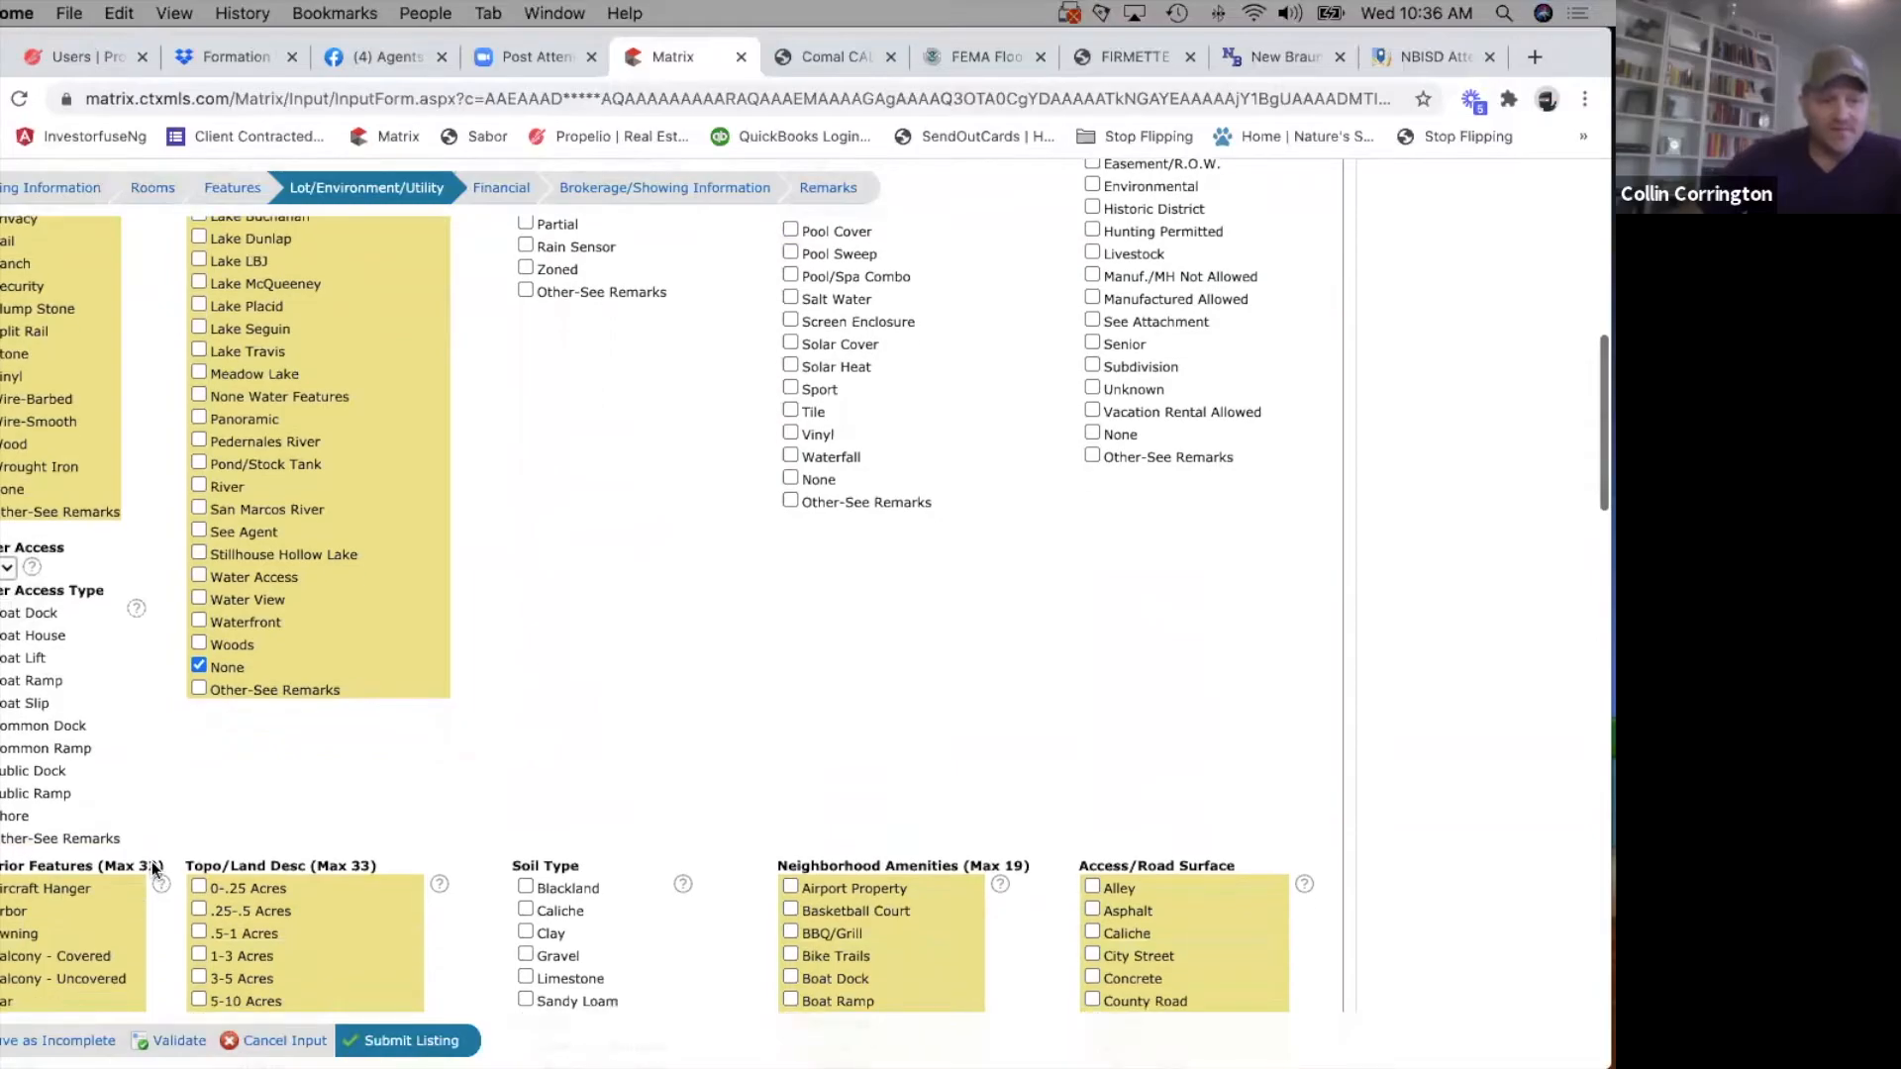
pyautogui.scroll(-4, 151, 863)
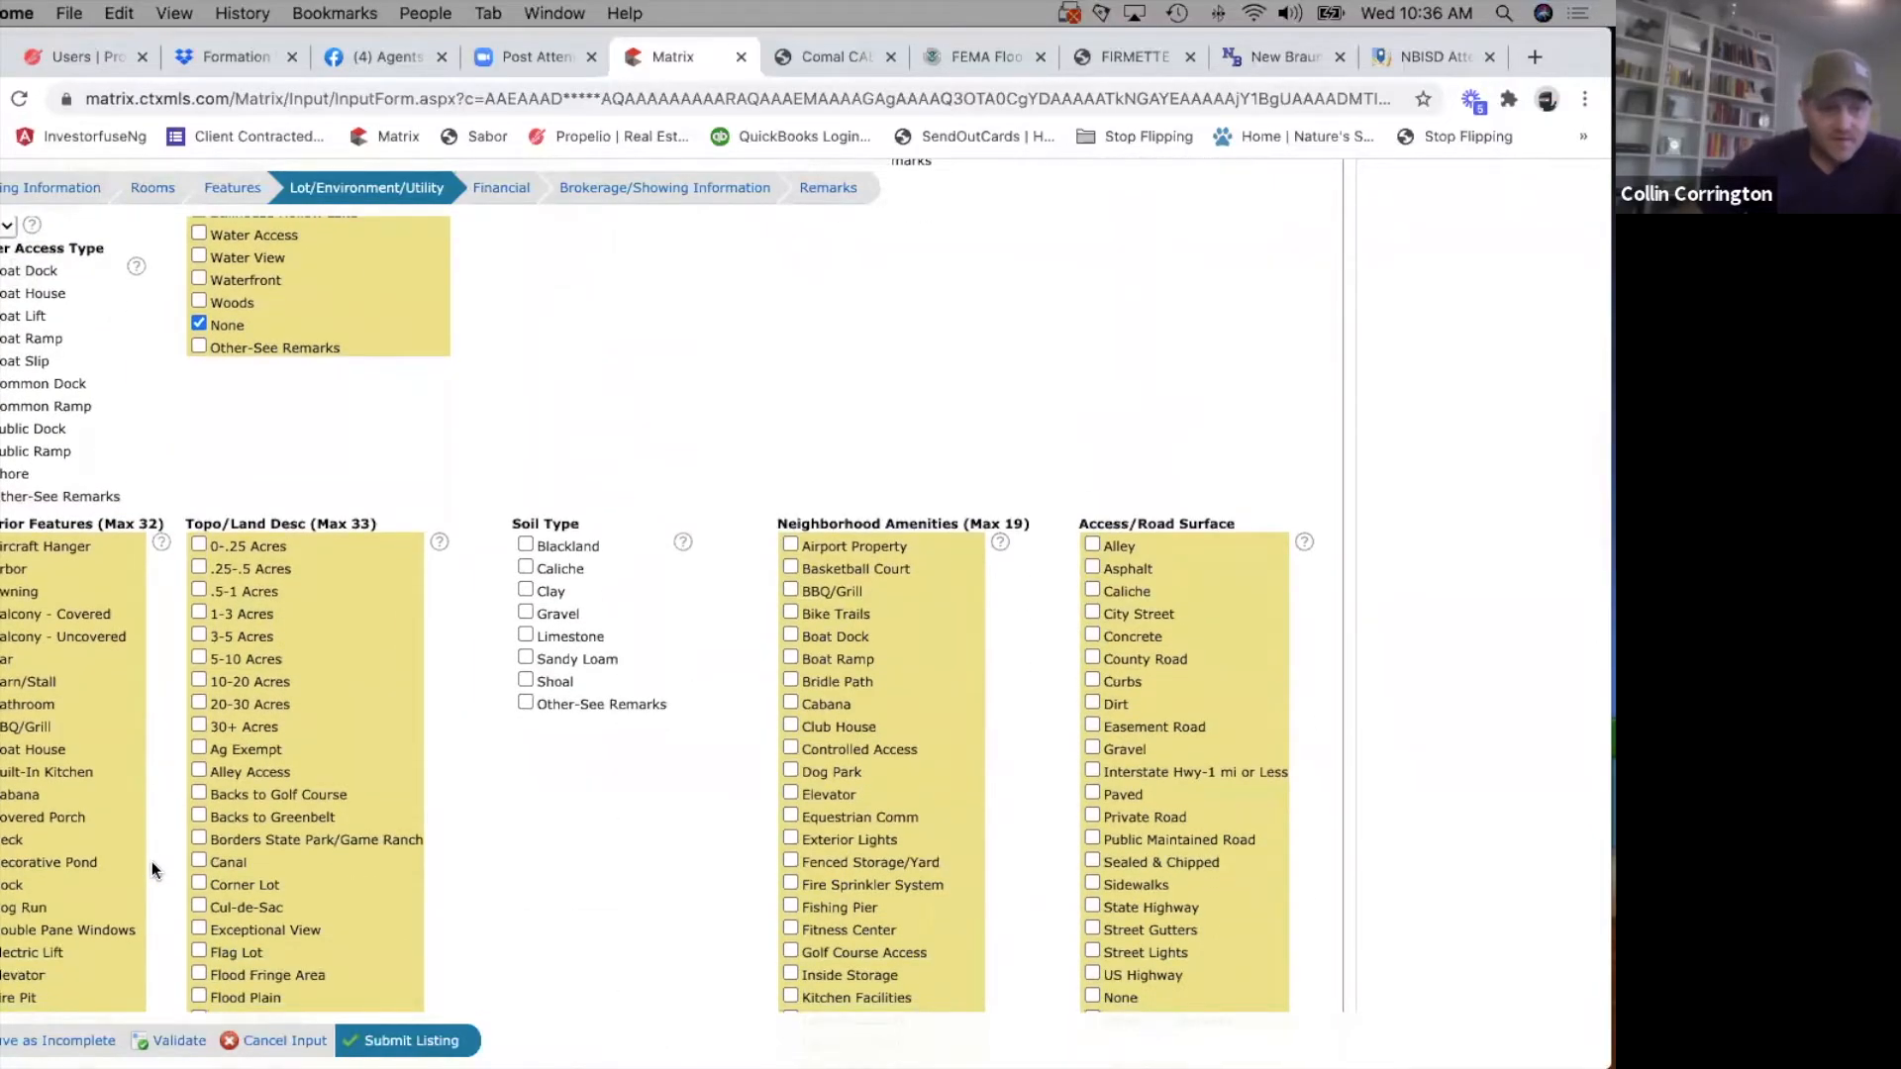
pyautogui.scroll(-3, 291, 871)
pyautogui.scroll(5, 291, 871)
pyautogui.scroll(9, 291, 871)
pyautogui.scroll(-3, 291, 871)
pyautogui.scroll(3, 291, 871)
pyautogui.click(552, 287)
pyautogui.click(551, 324)
pyautogui.click(553, 339)
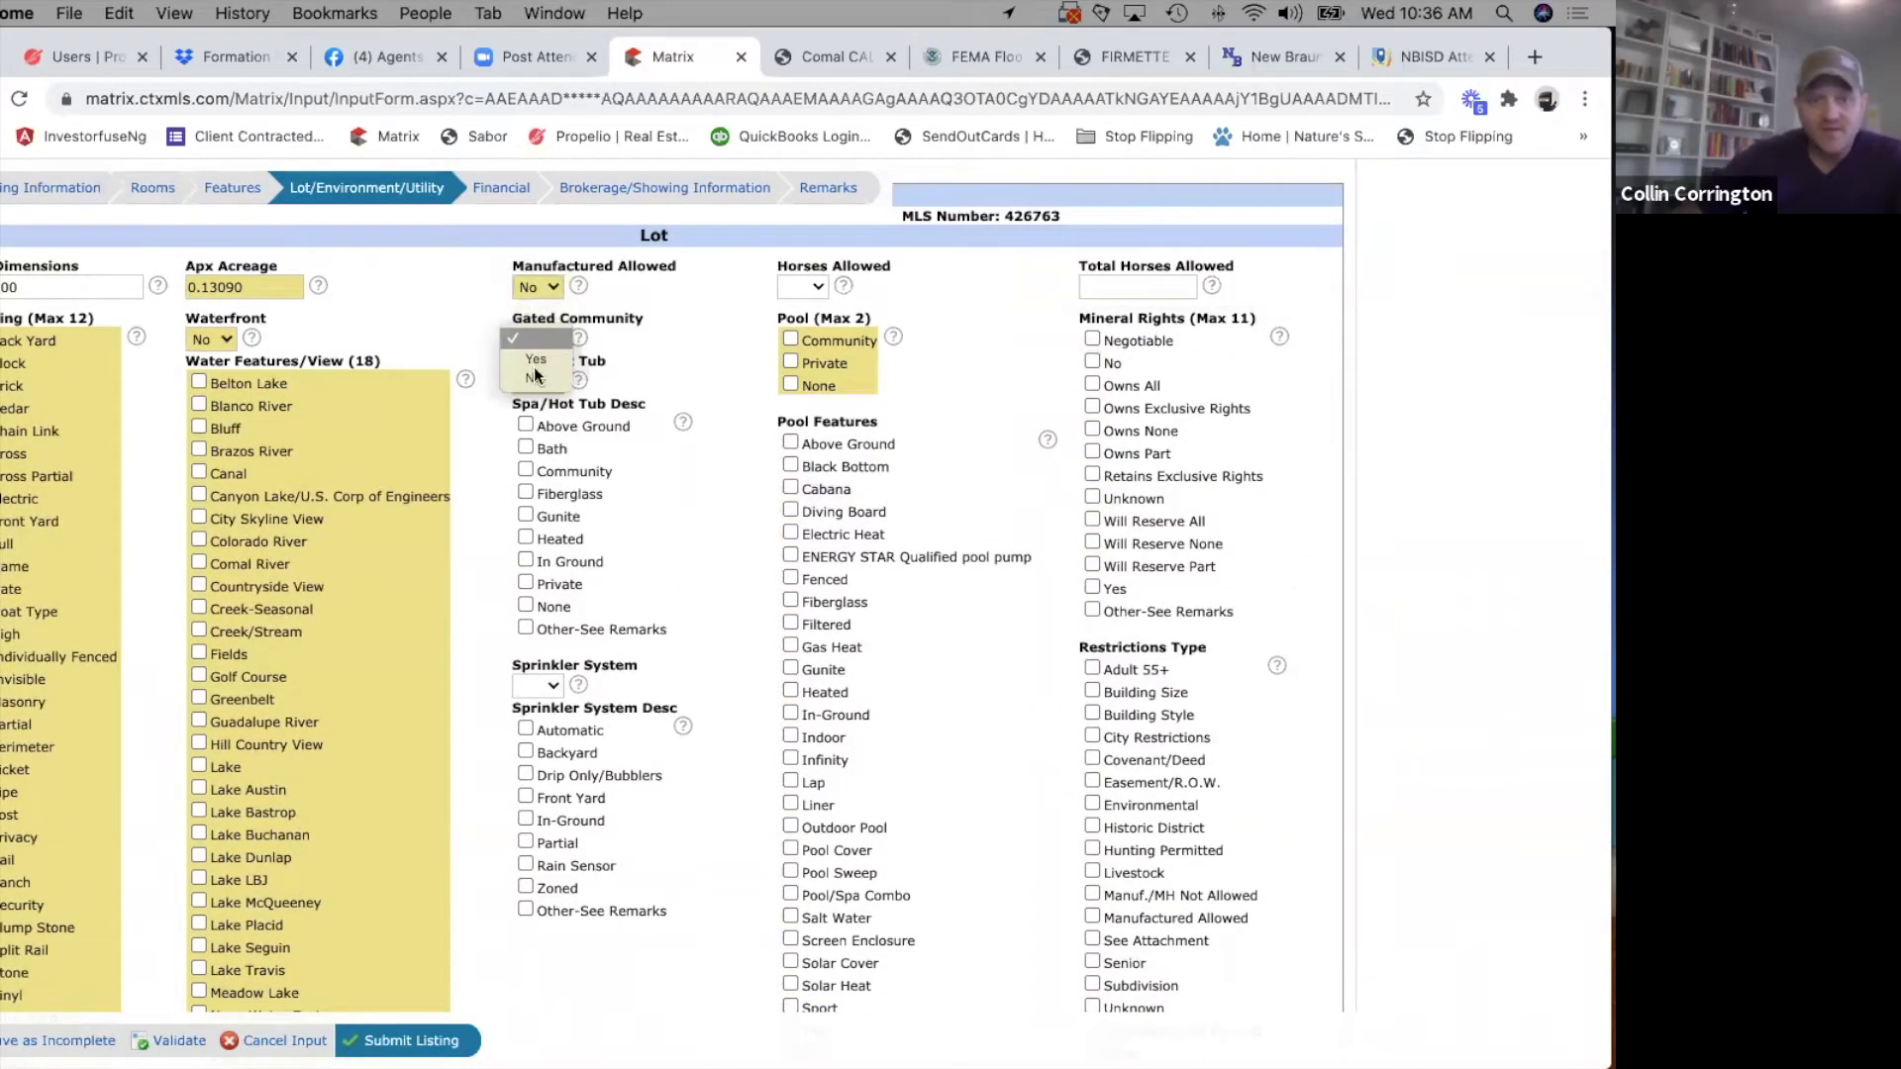
pyautogui.click(540, 379)
pyautogui.click(552, 381)
pyautogui.click(533, 419)
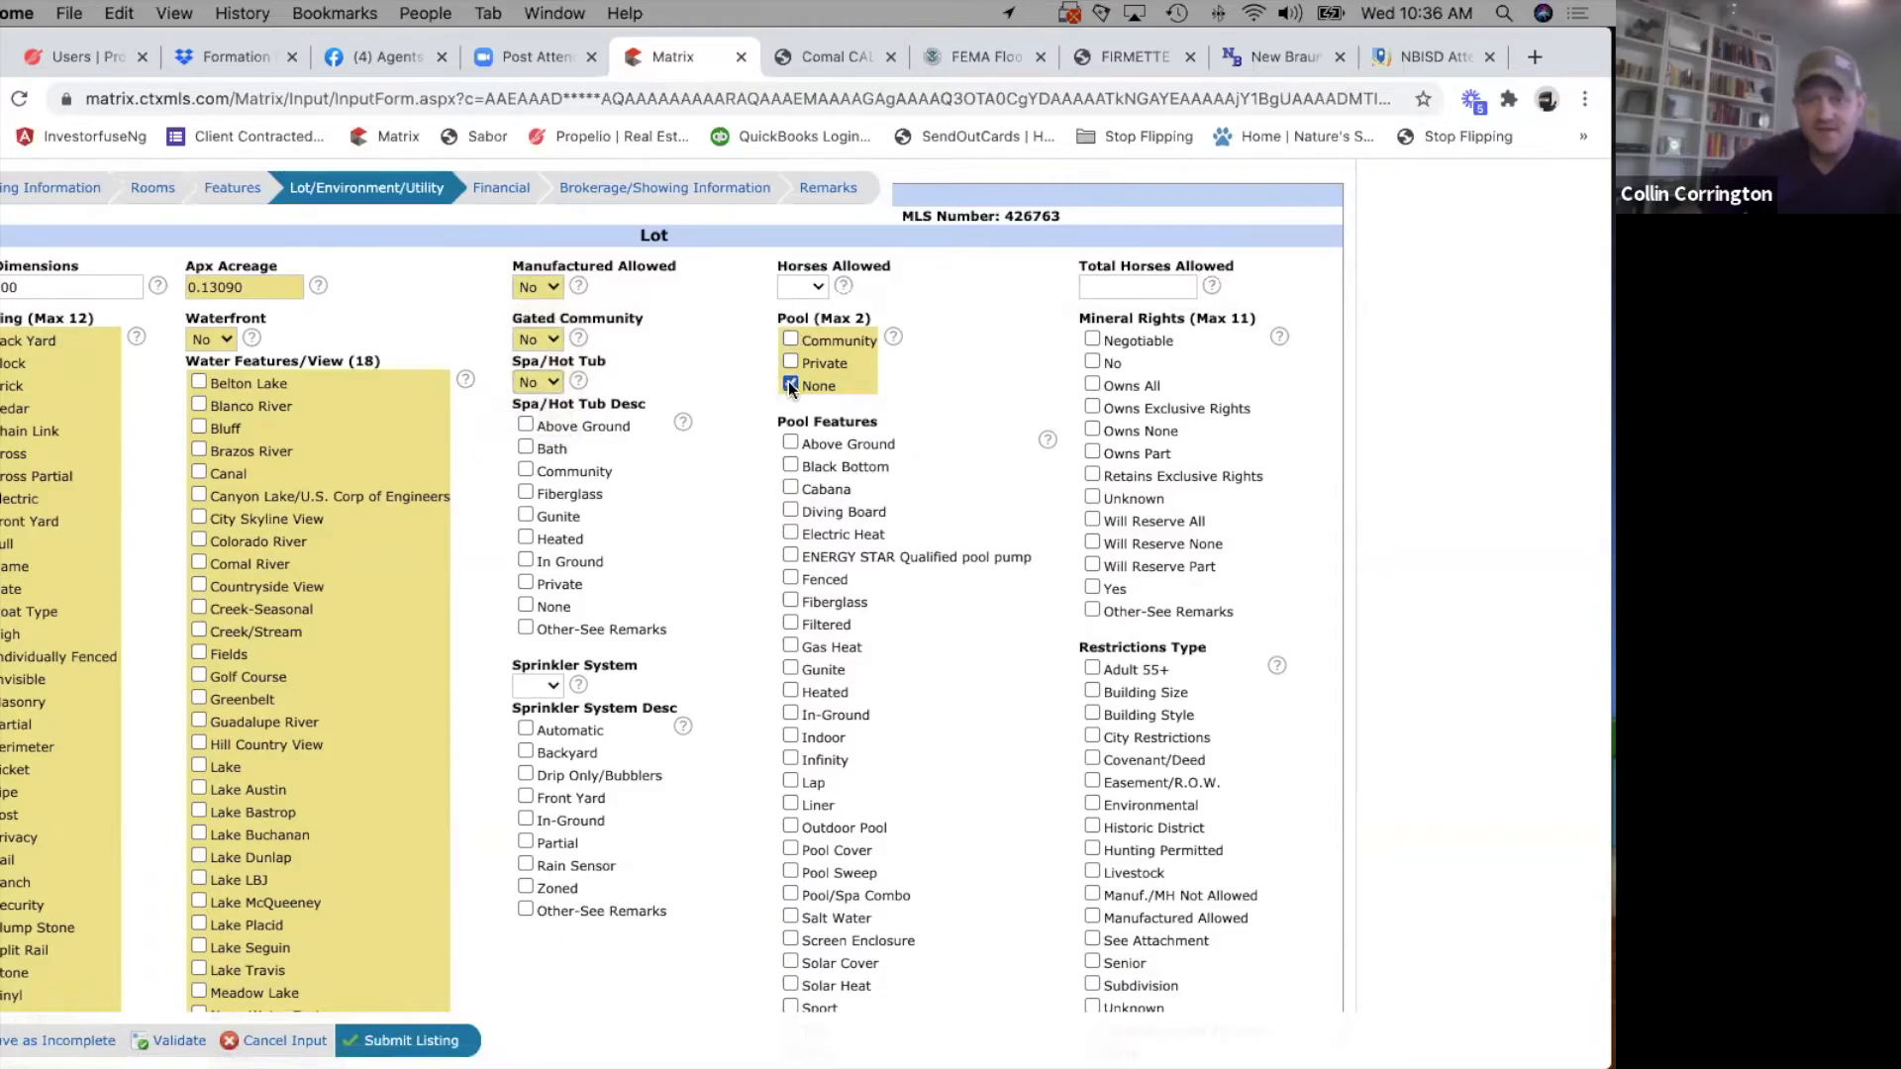
# Set Horses Allowed and Sprinkler System to No, and select None for Pool and Spa/Hot Tub Desc.
pyautogui.click(805, 291)
pyautogui.click(802, 324)
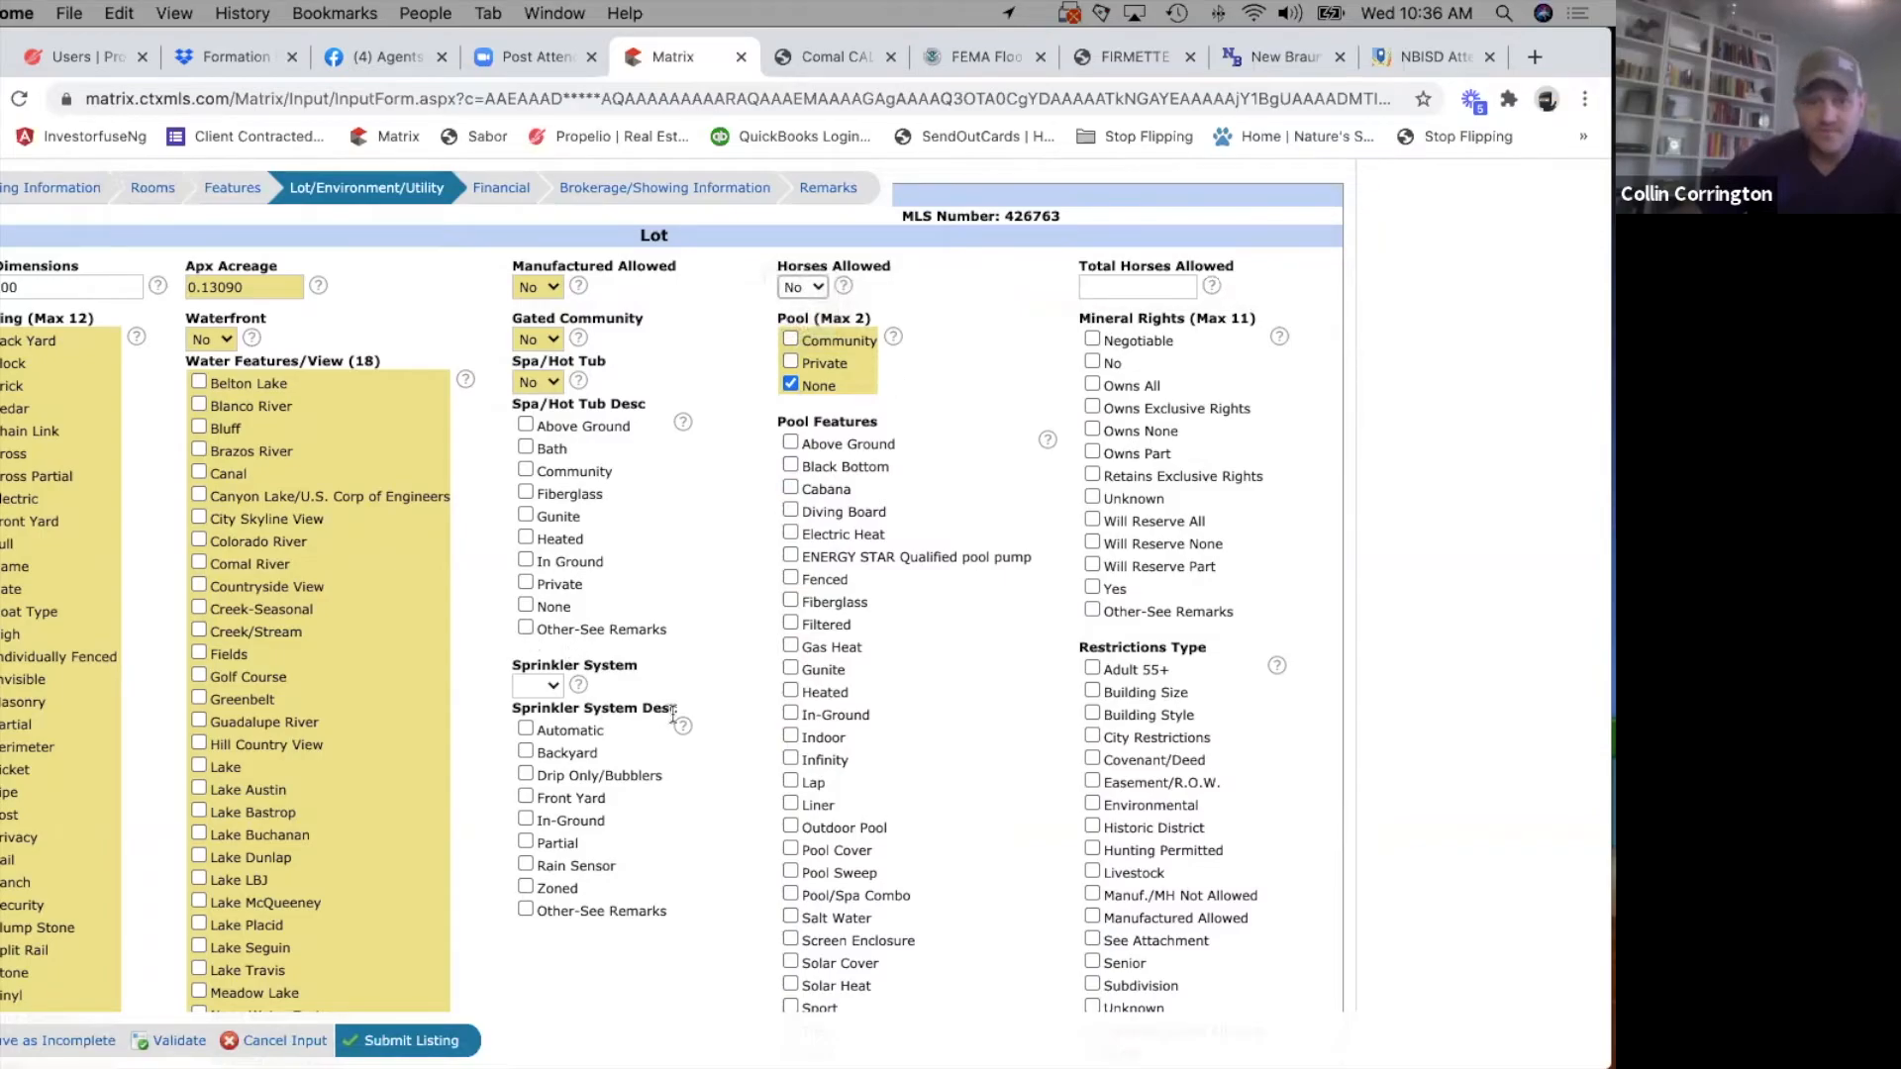
pyautogui.scroll(-2, 668, 668)
pyautogui.click(524, 517)
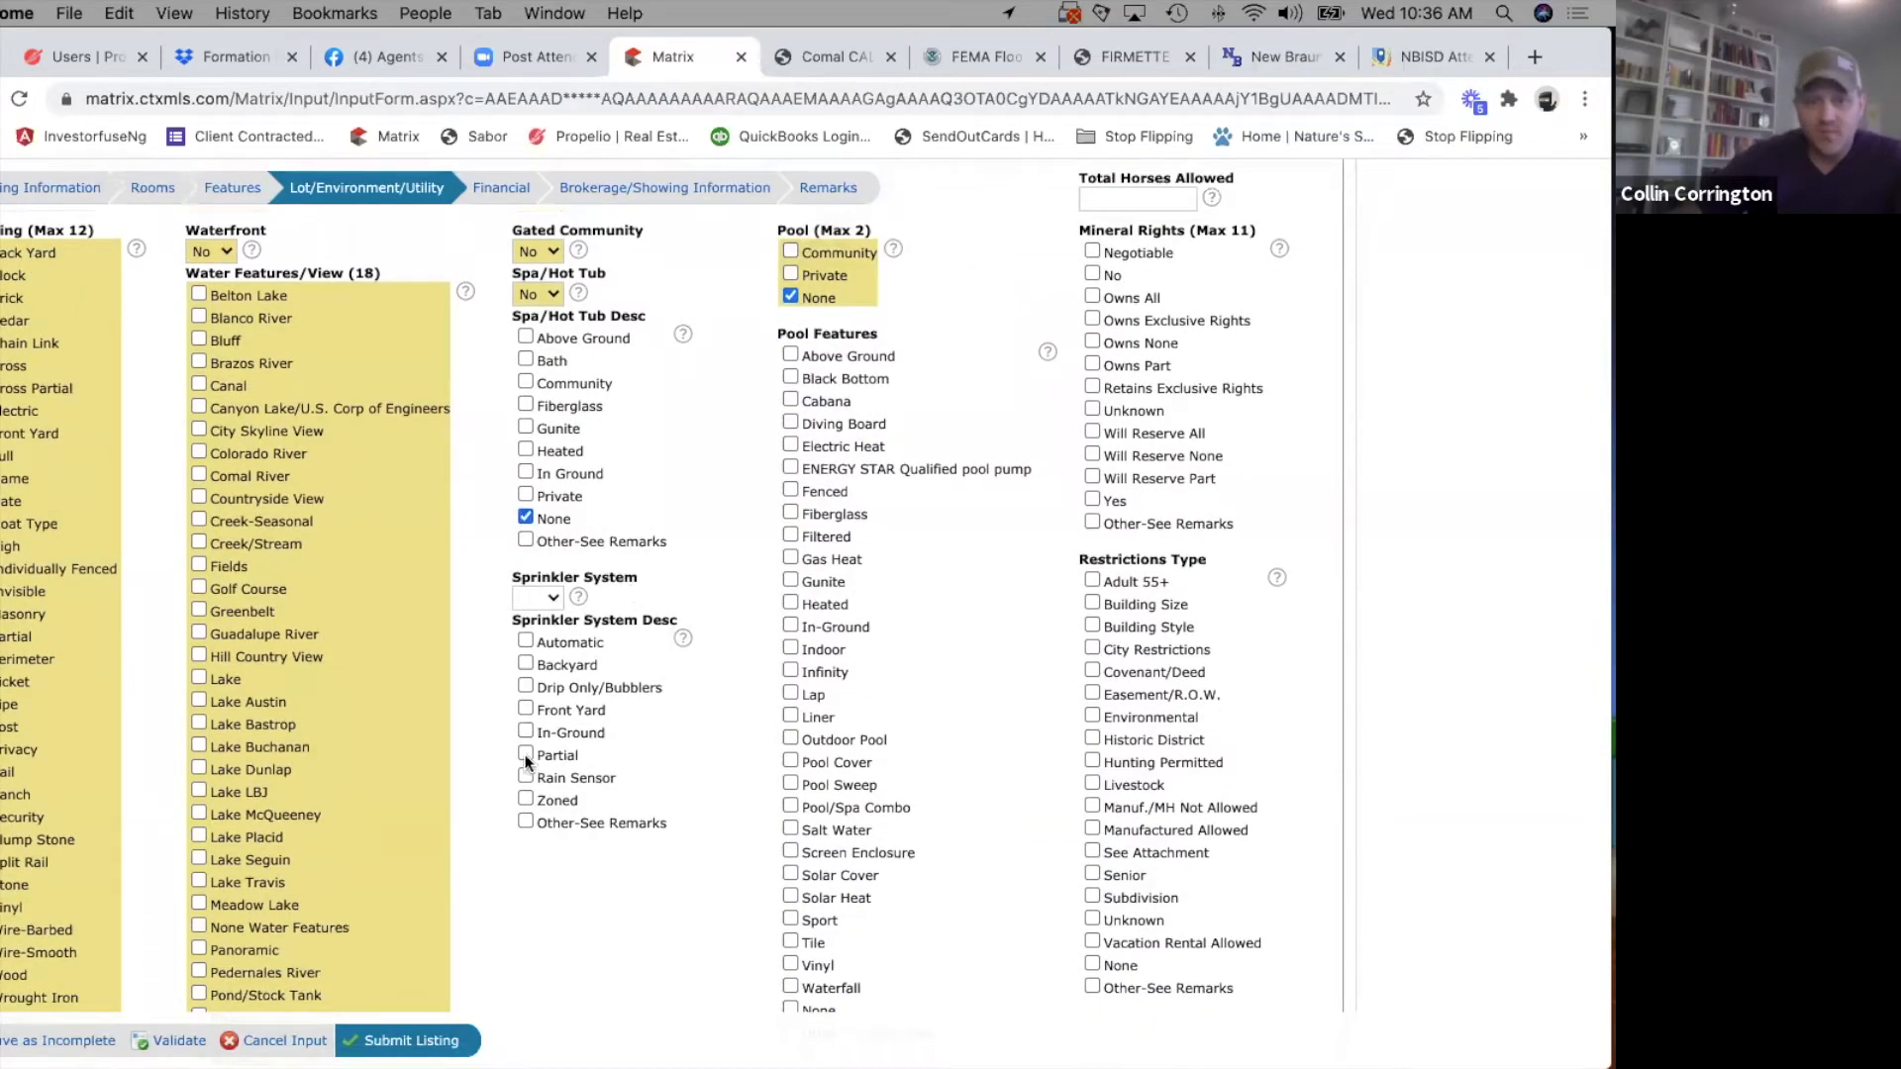
pyautogui.click(553, 599)
pyautogui.click(532, 634)
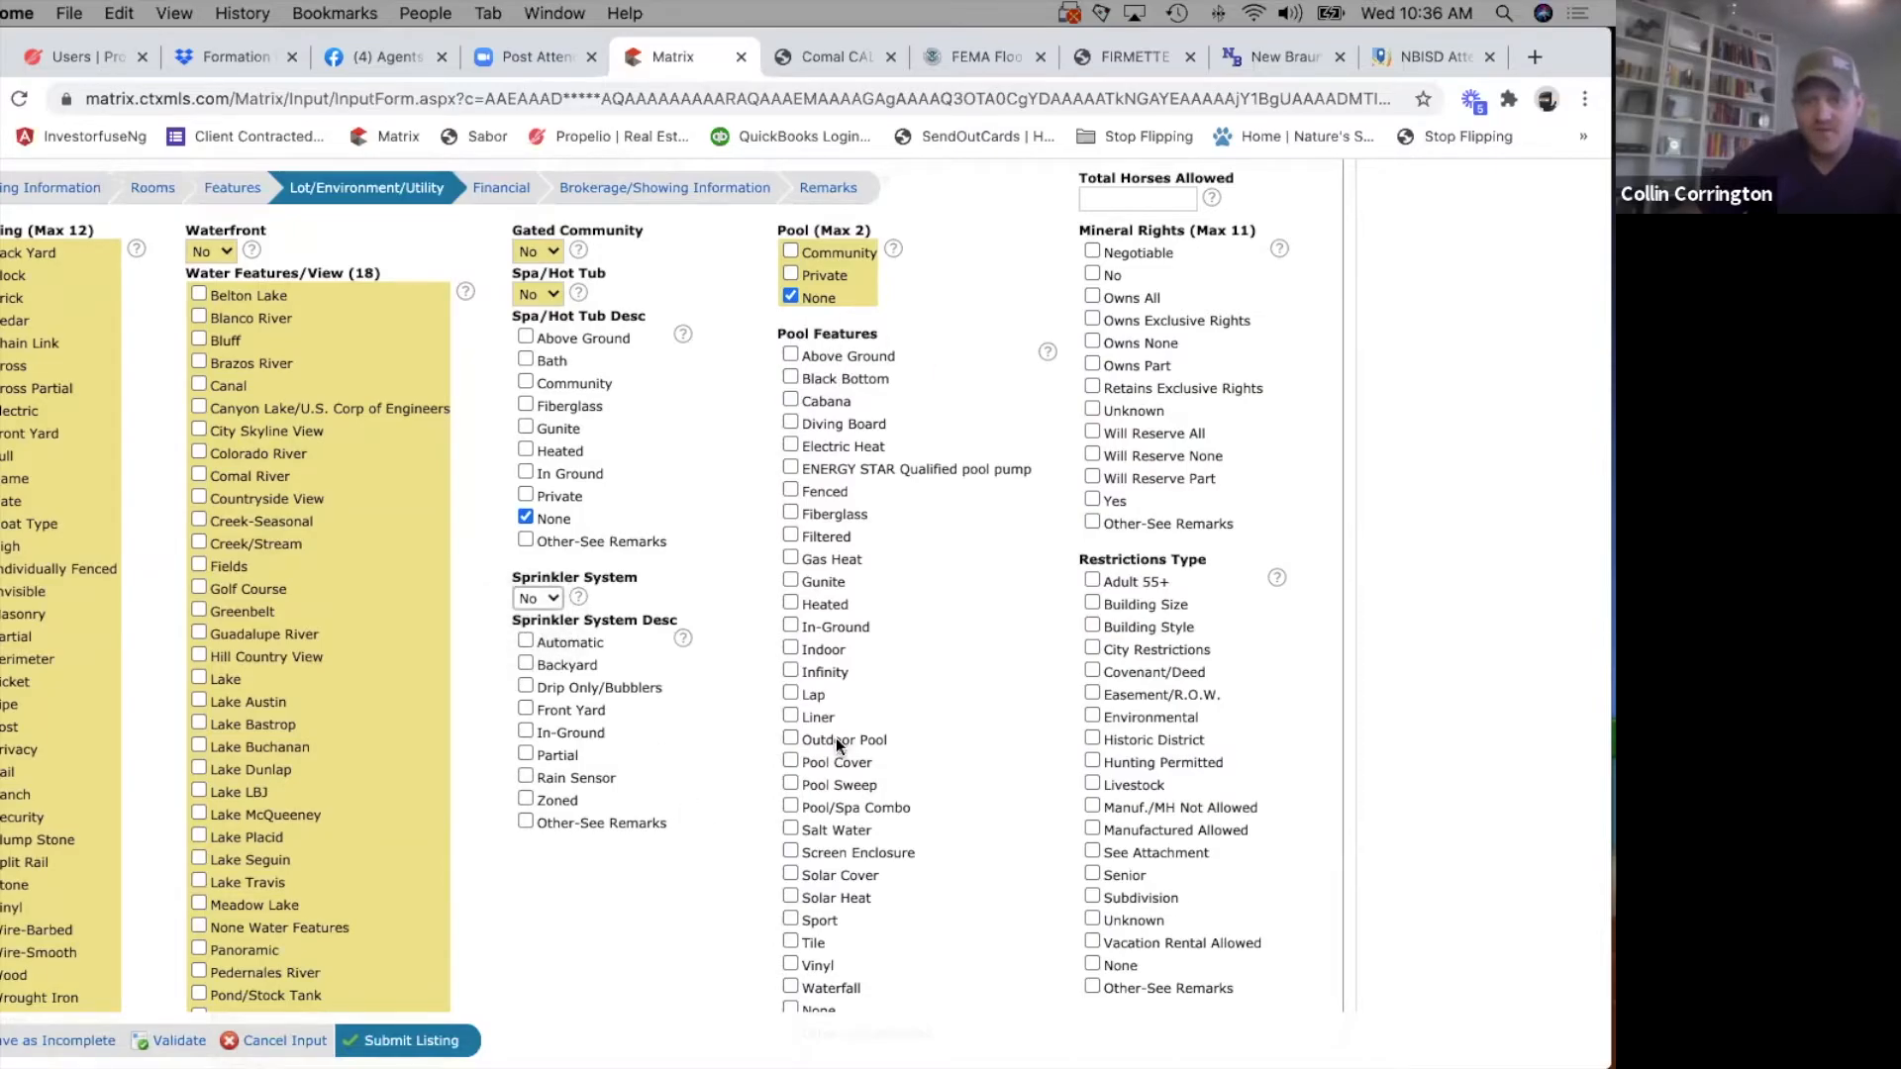
# Select None for Pool Features and Restrictions Type, and Yes for Mineral Rights.
pyautogui.scroll(-3, 838, 745)
pyautogui.click(804, 758)
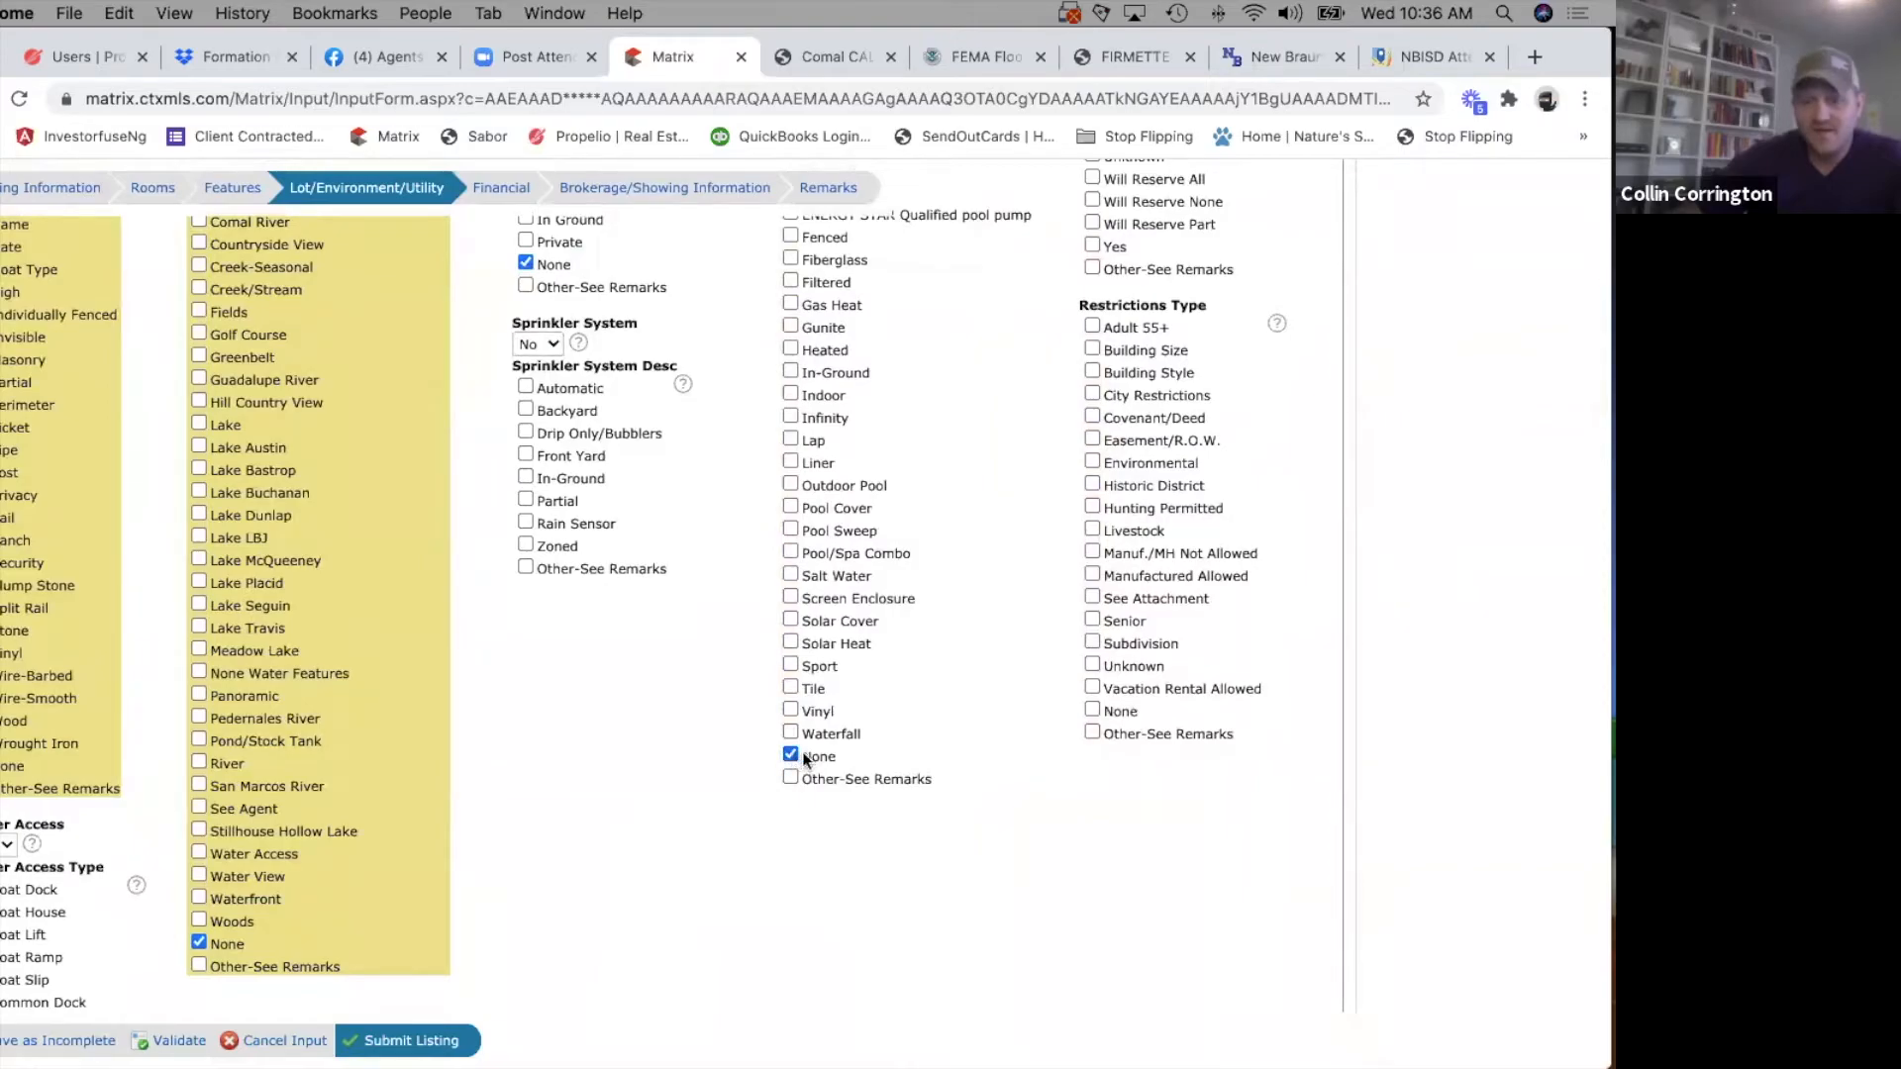
pyautogui.click(1092, 710)
pyautogui.scroll(4, 1054, 584)
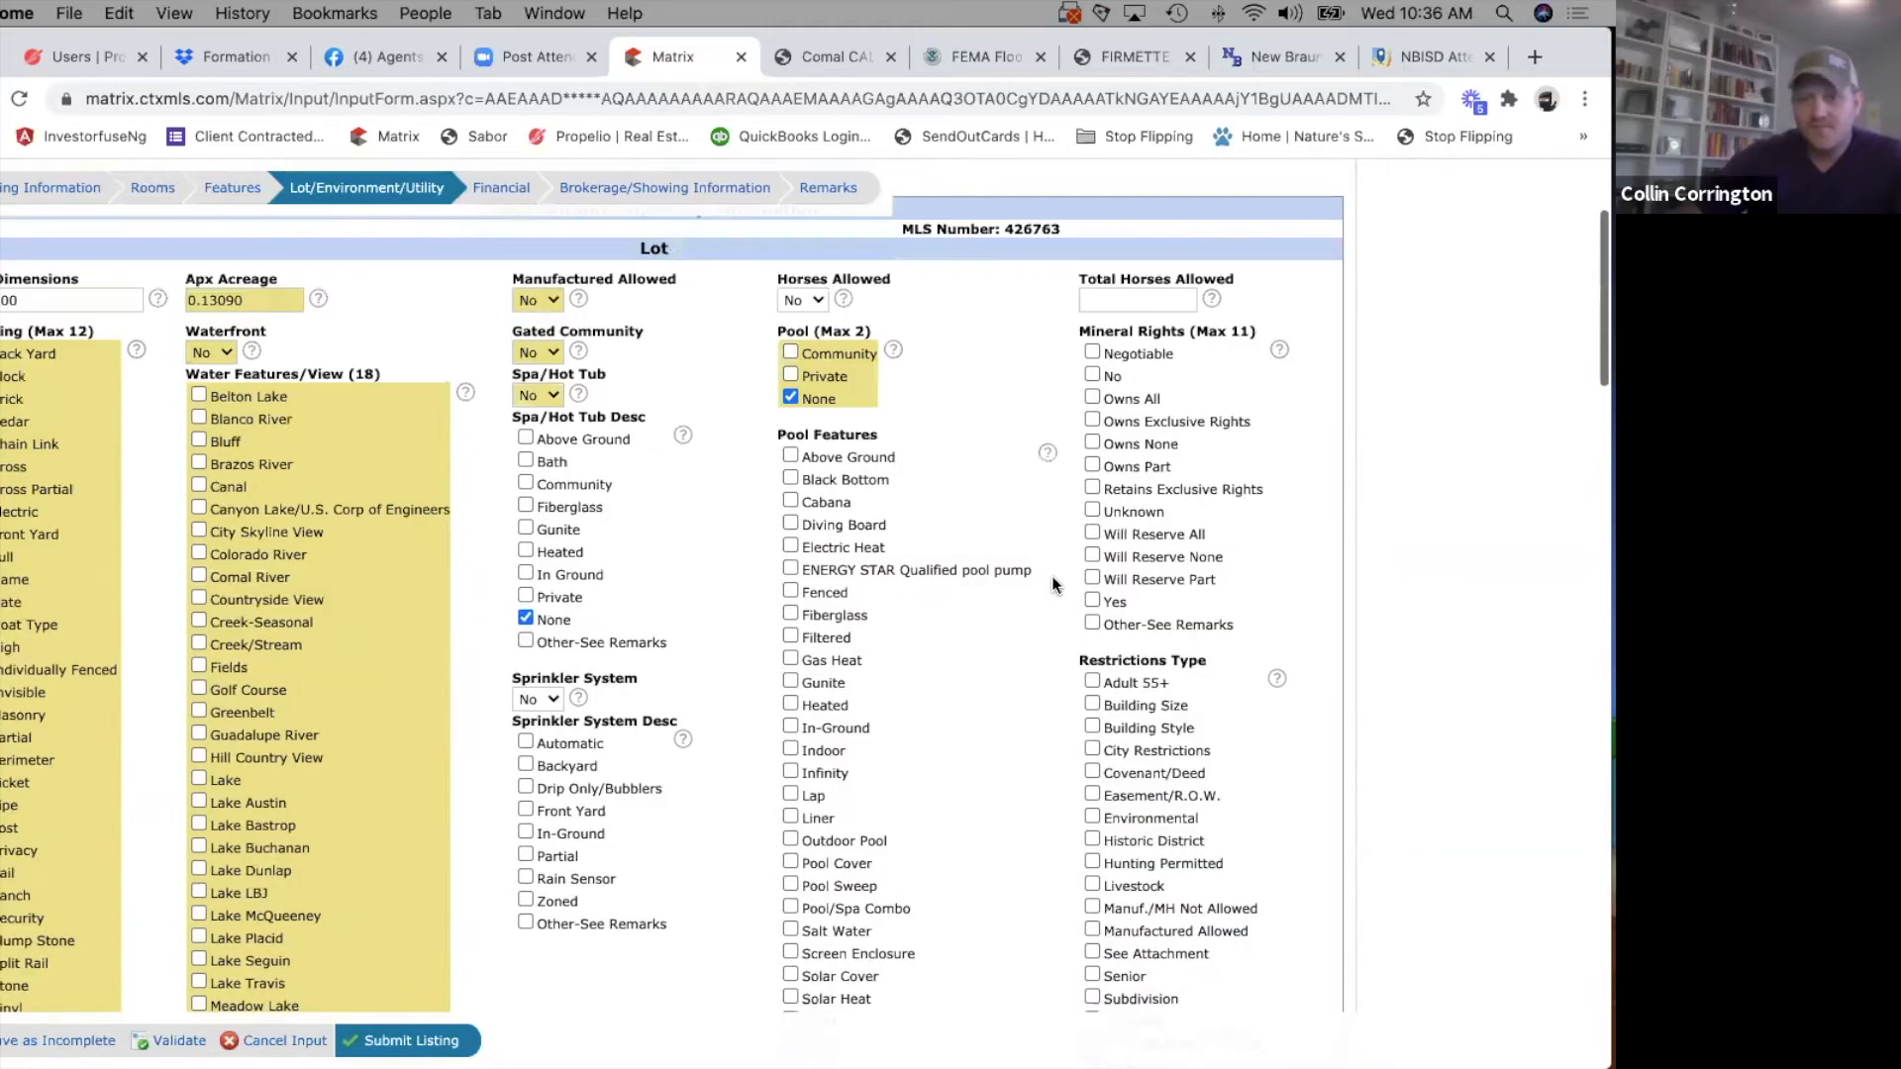
pyautogui.click(1092, 601)
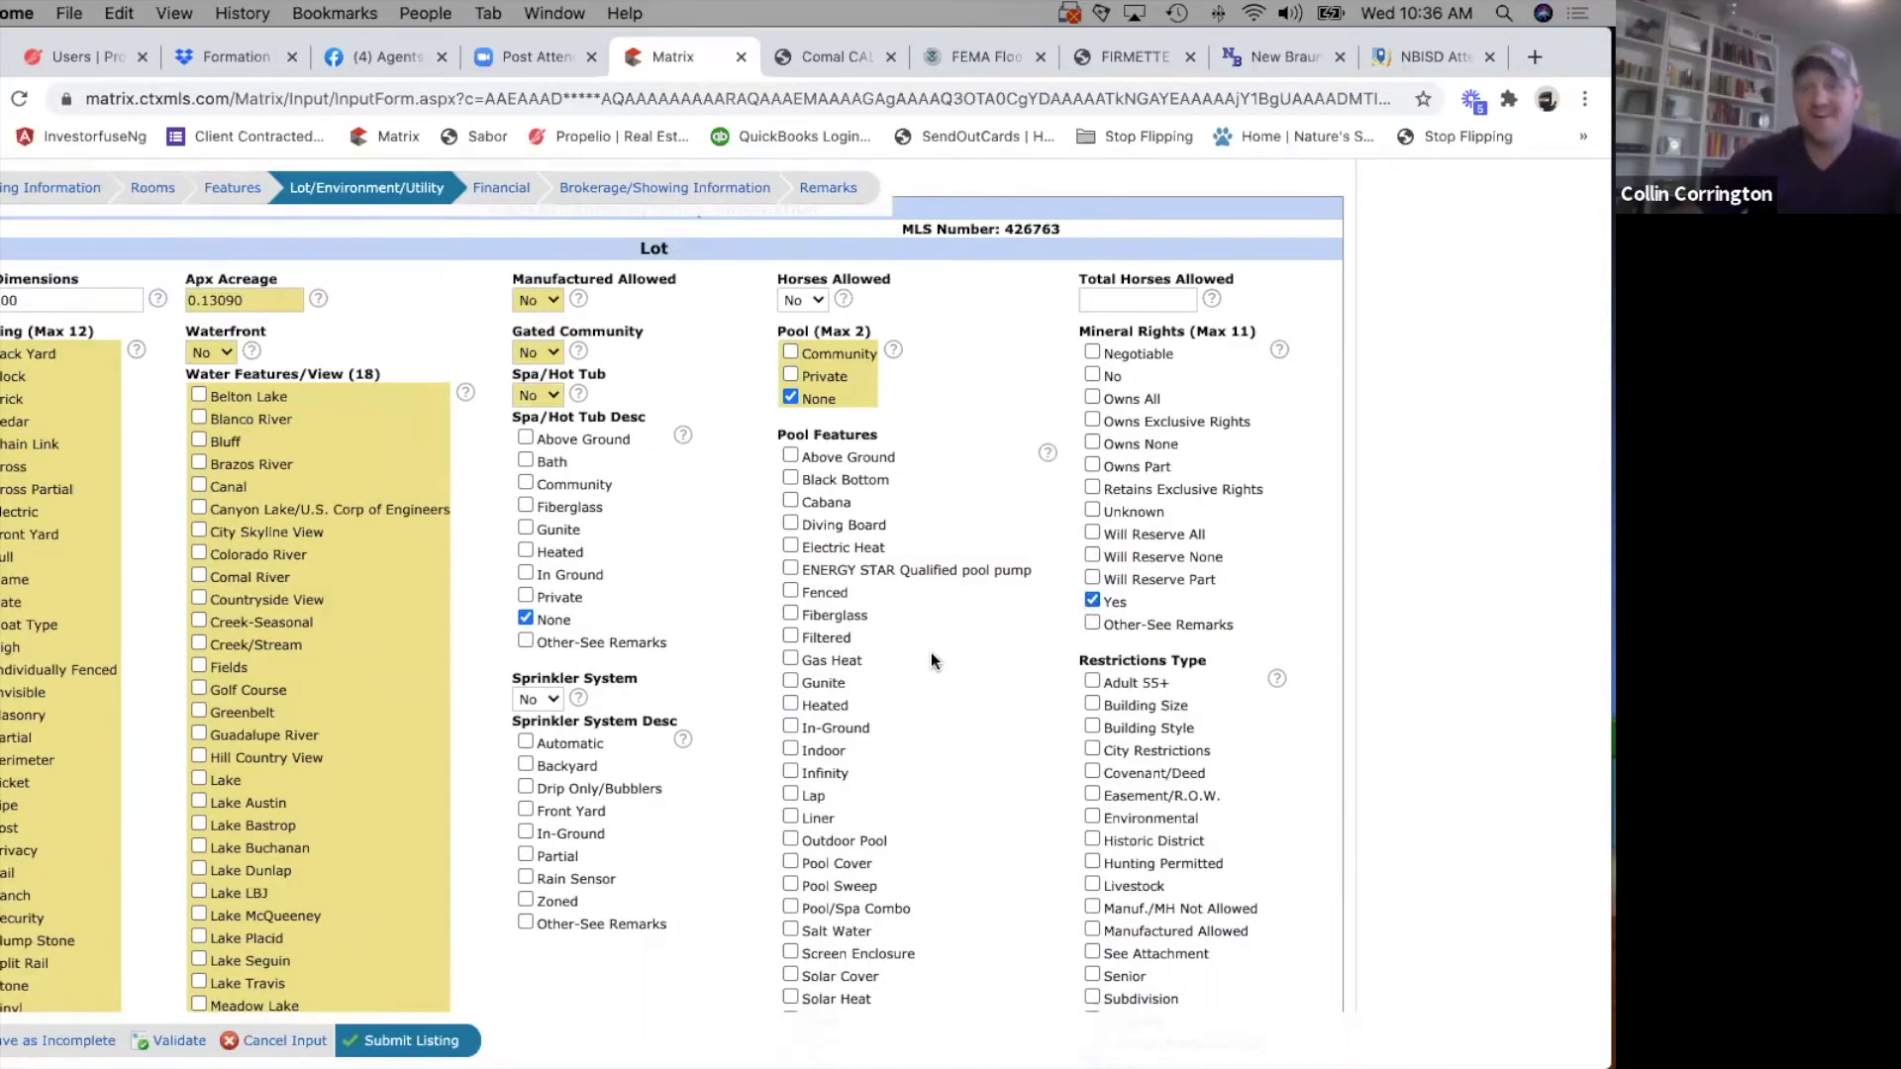
# Go through the exterior features and land description options, and select 0-.25 Acres under Topo/Land Desc.
pyautogui.scroll(-12, 931, 654)
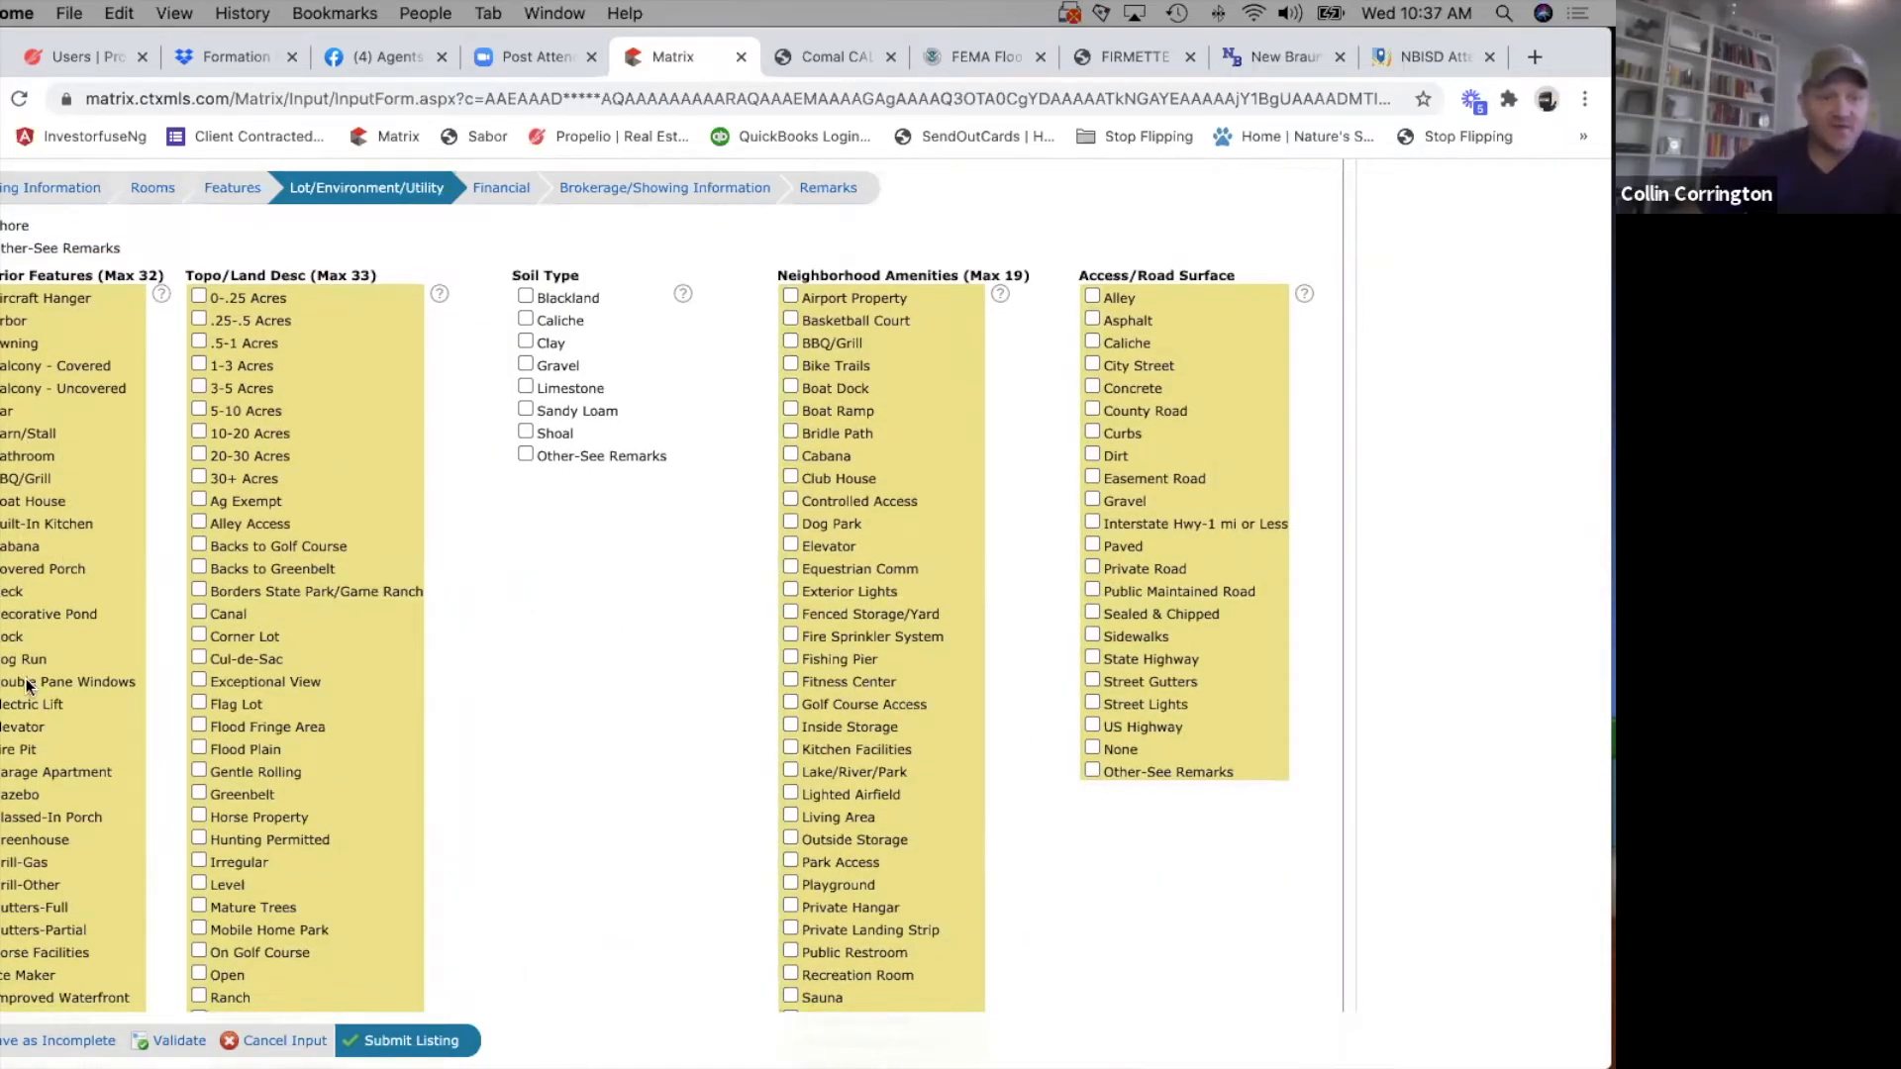
pyautogui.scroll(-5, 28, 683)
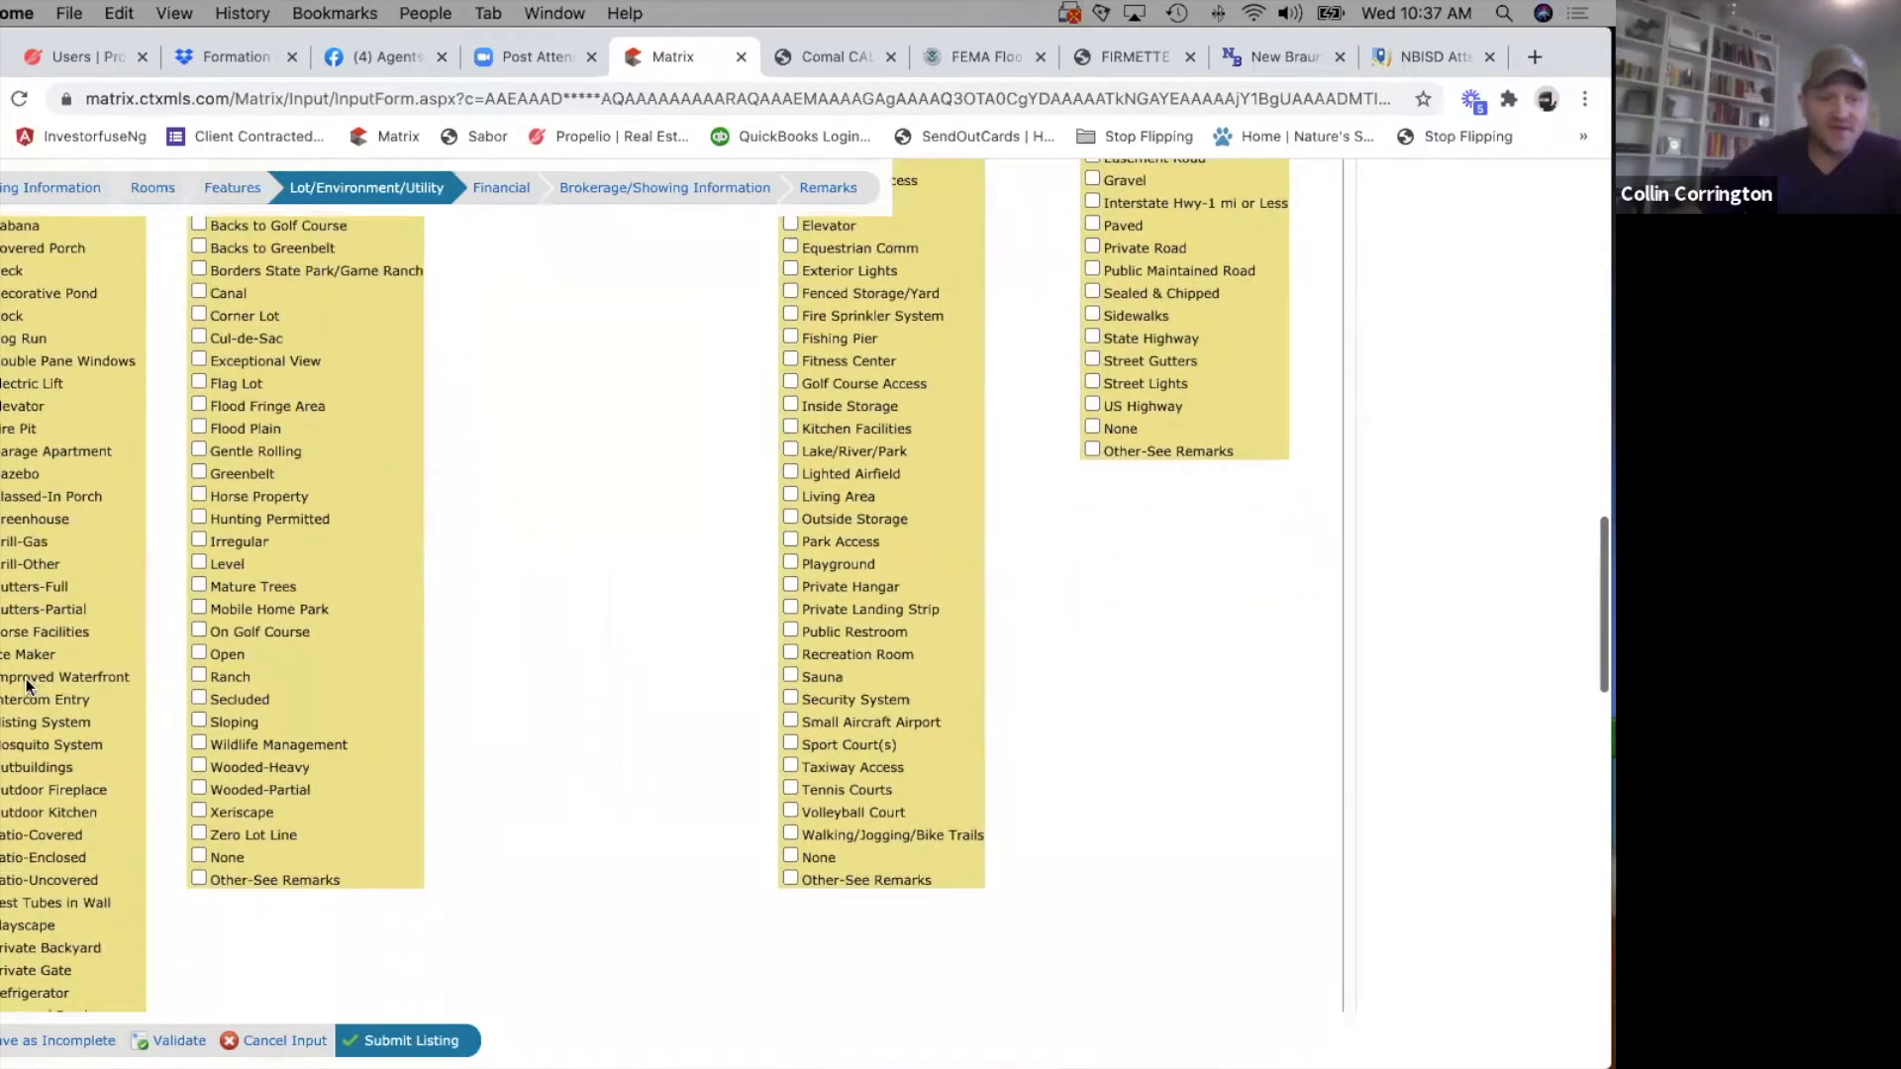
pyautogui.scroll(-5, 28, 683)
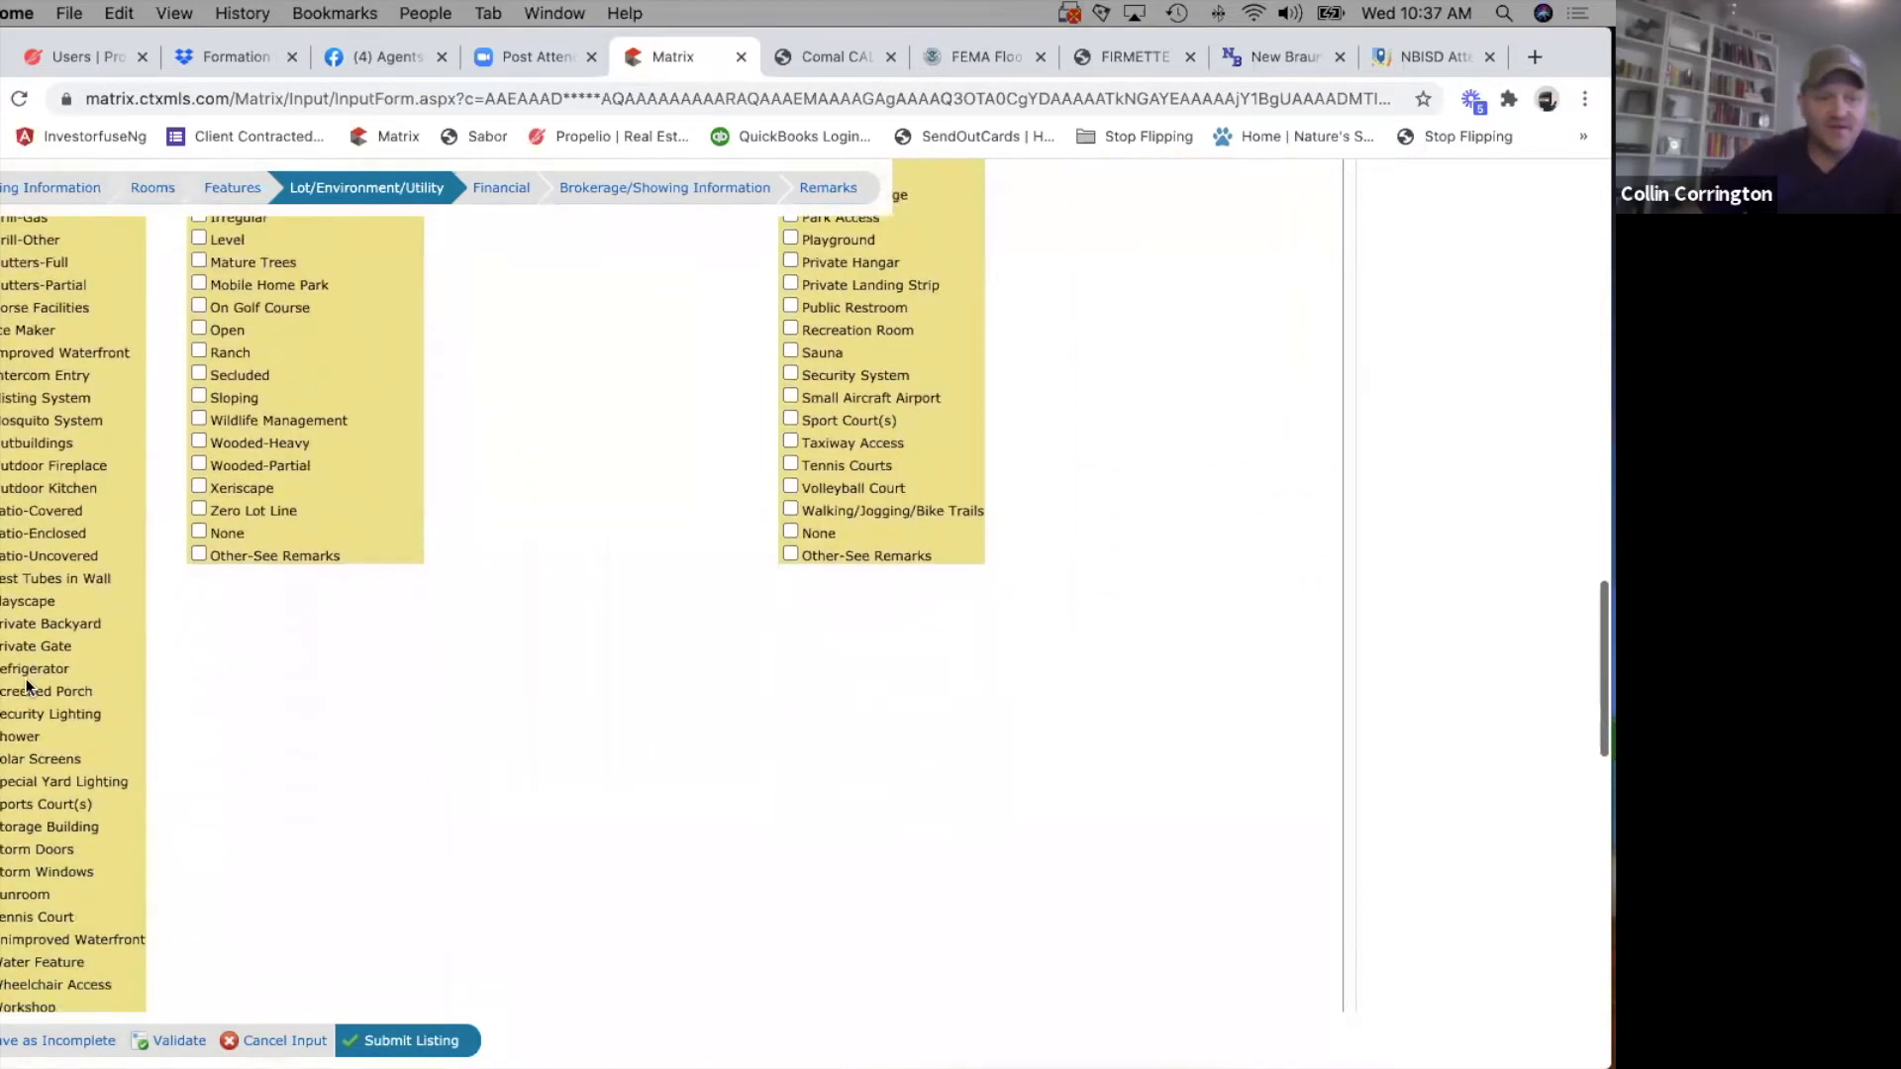
pyautogui.scroll(-3, 28, 683)
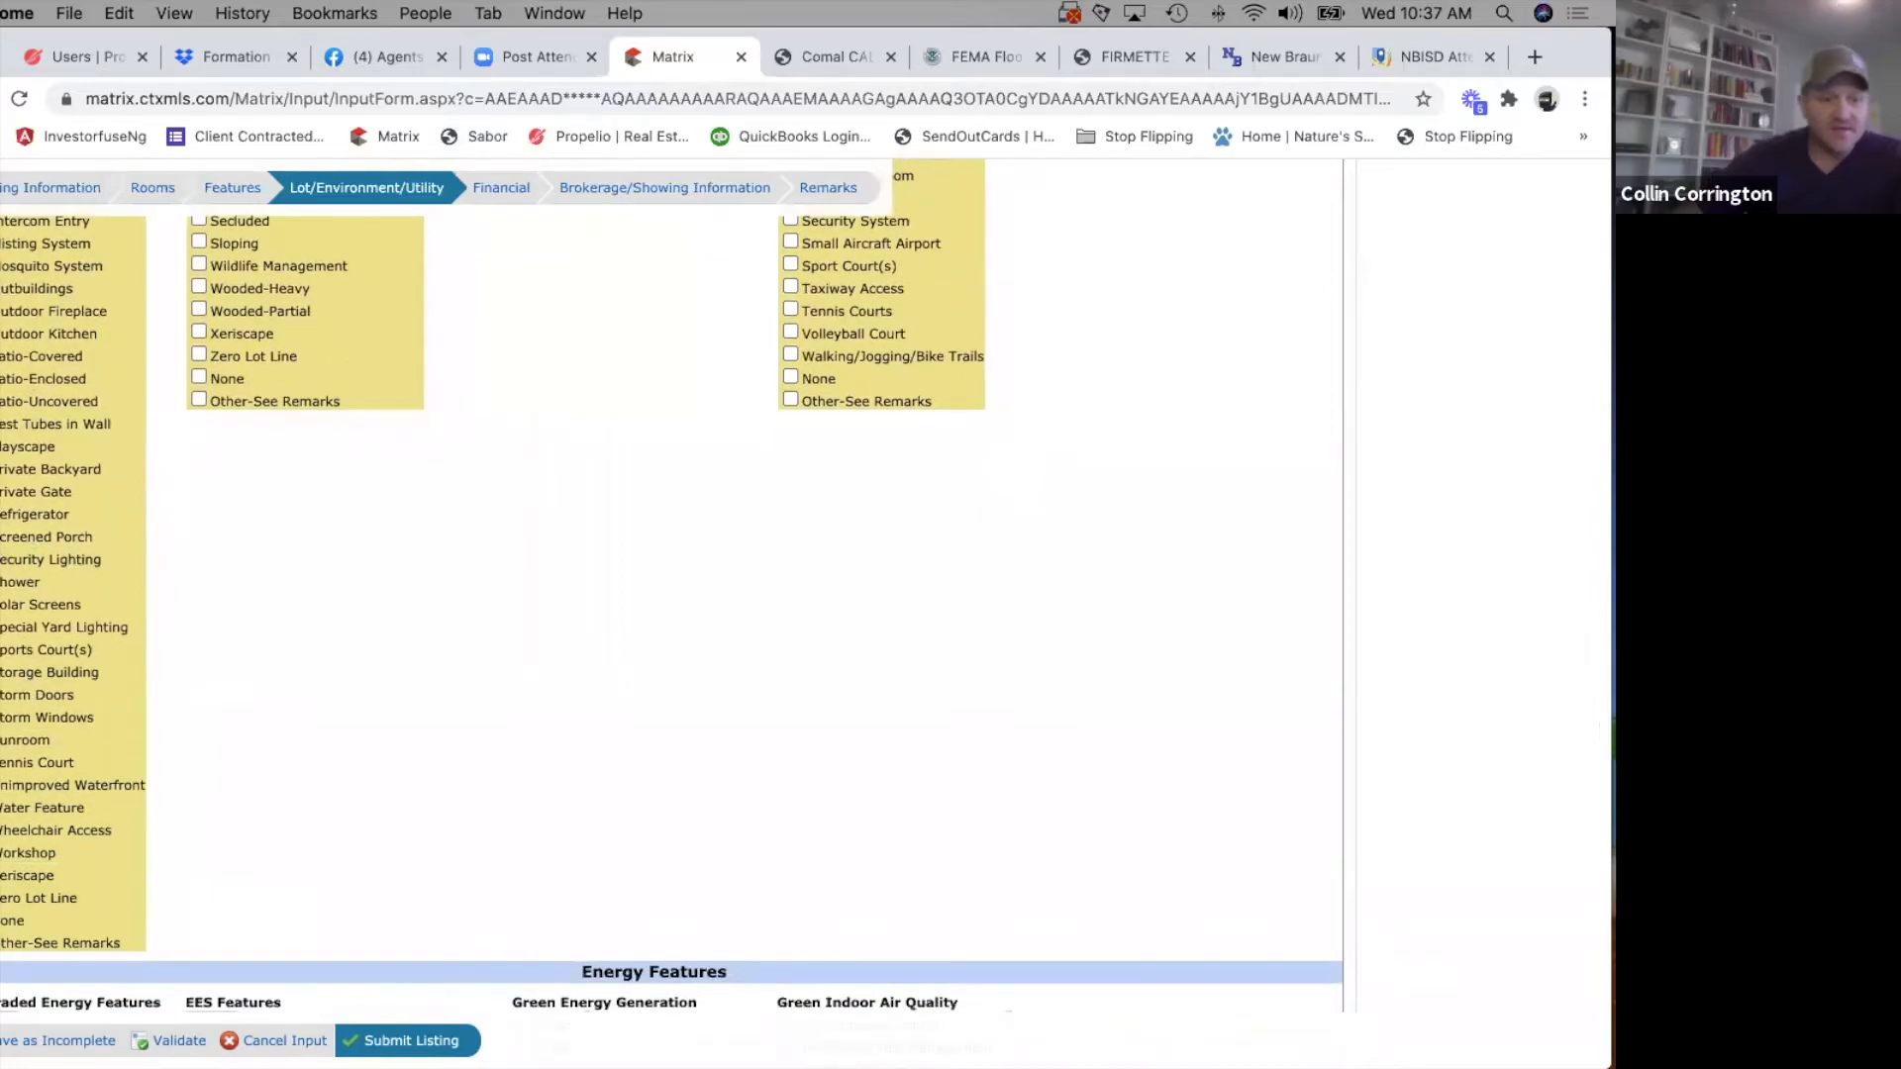
pyautogui.scroll(1, 34, 539)
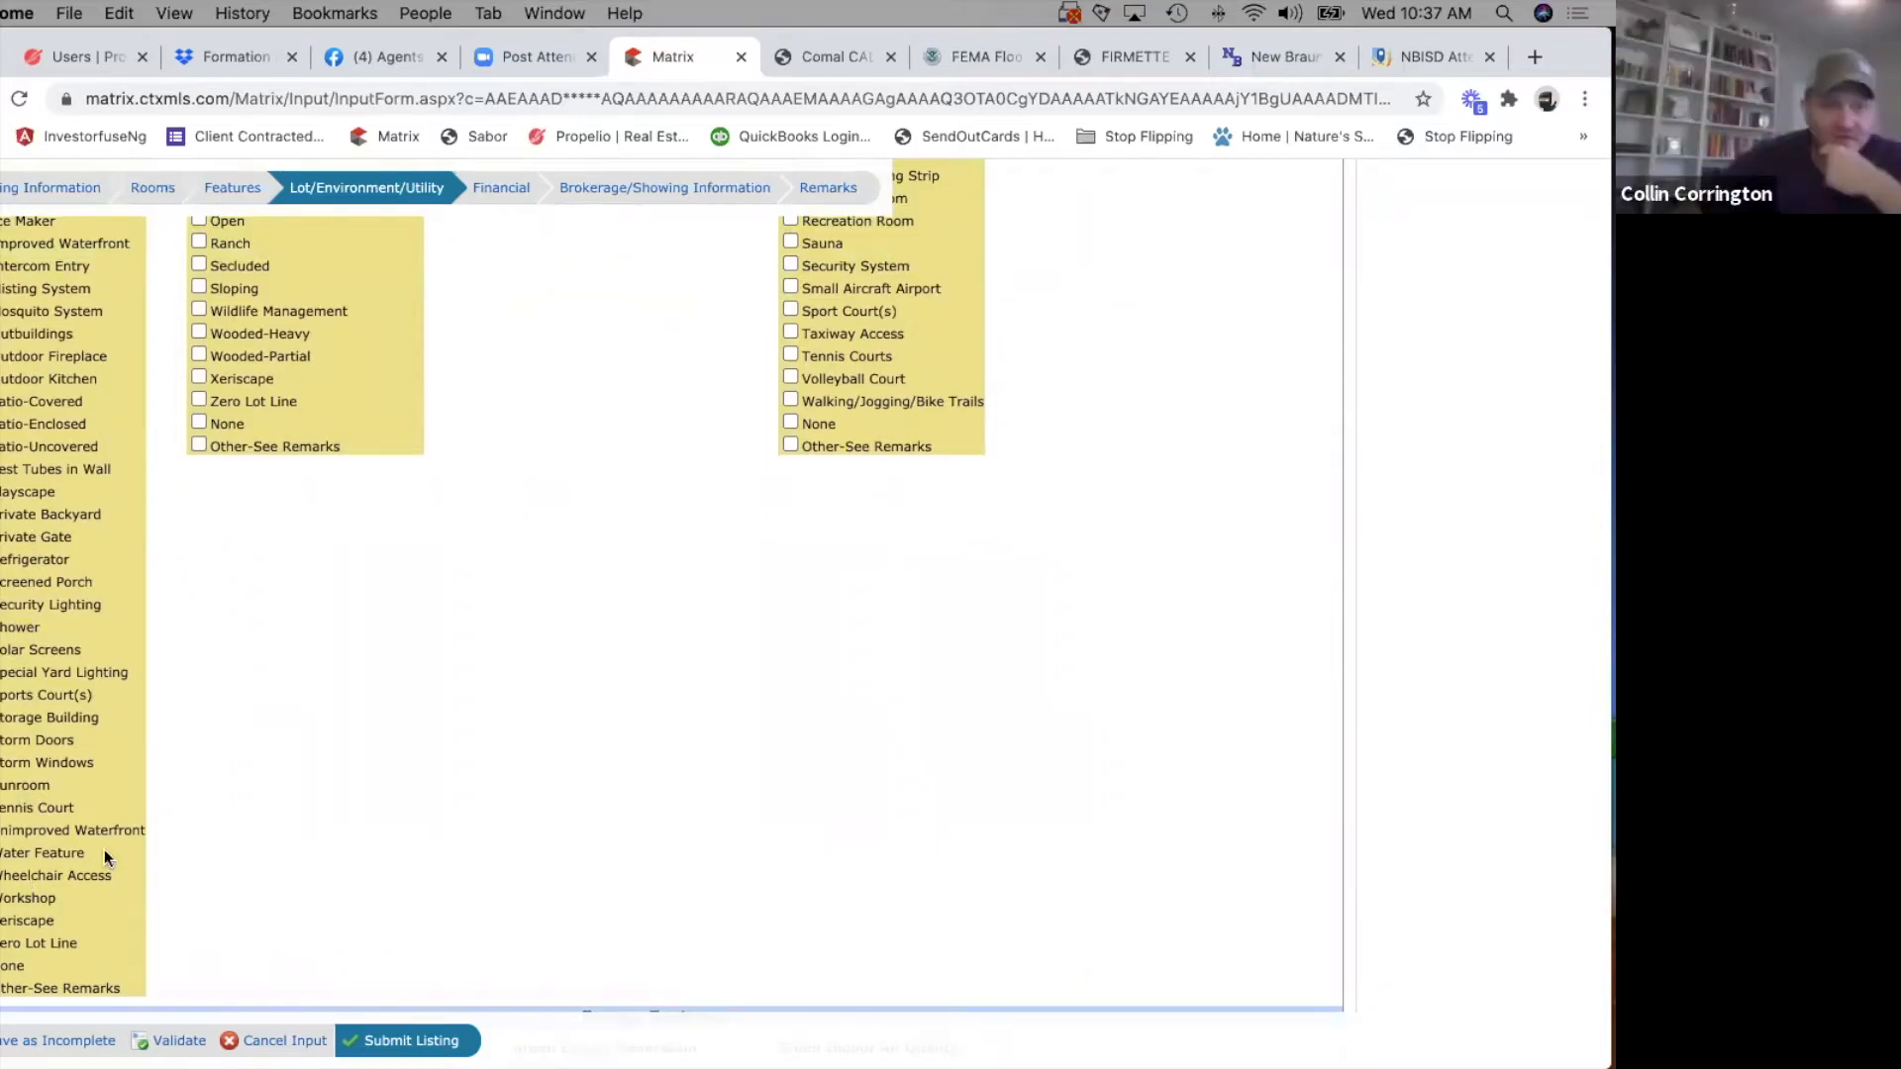
pyautogui.scroll(10, 319, 809)
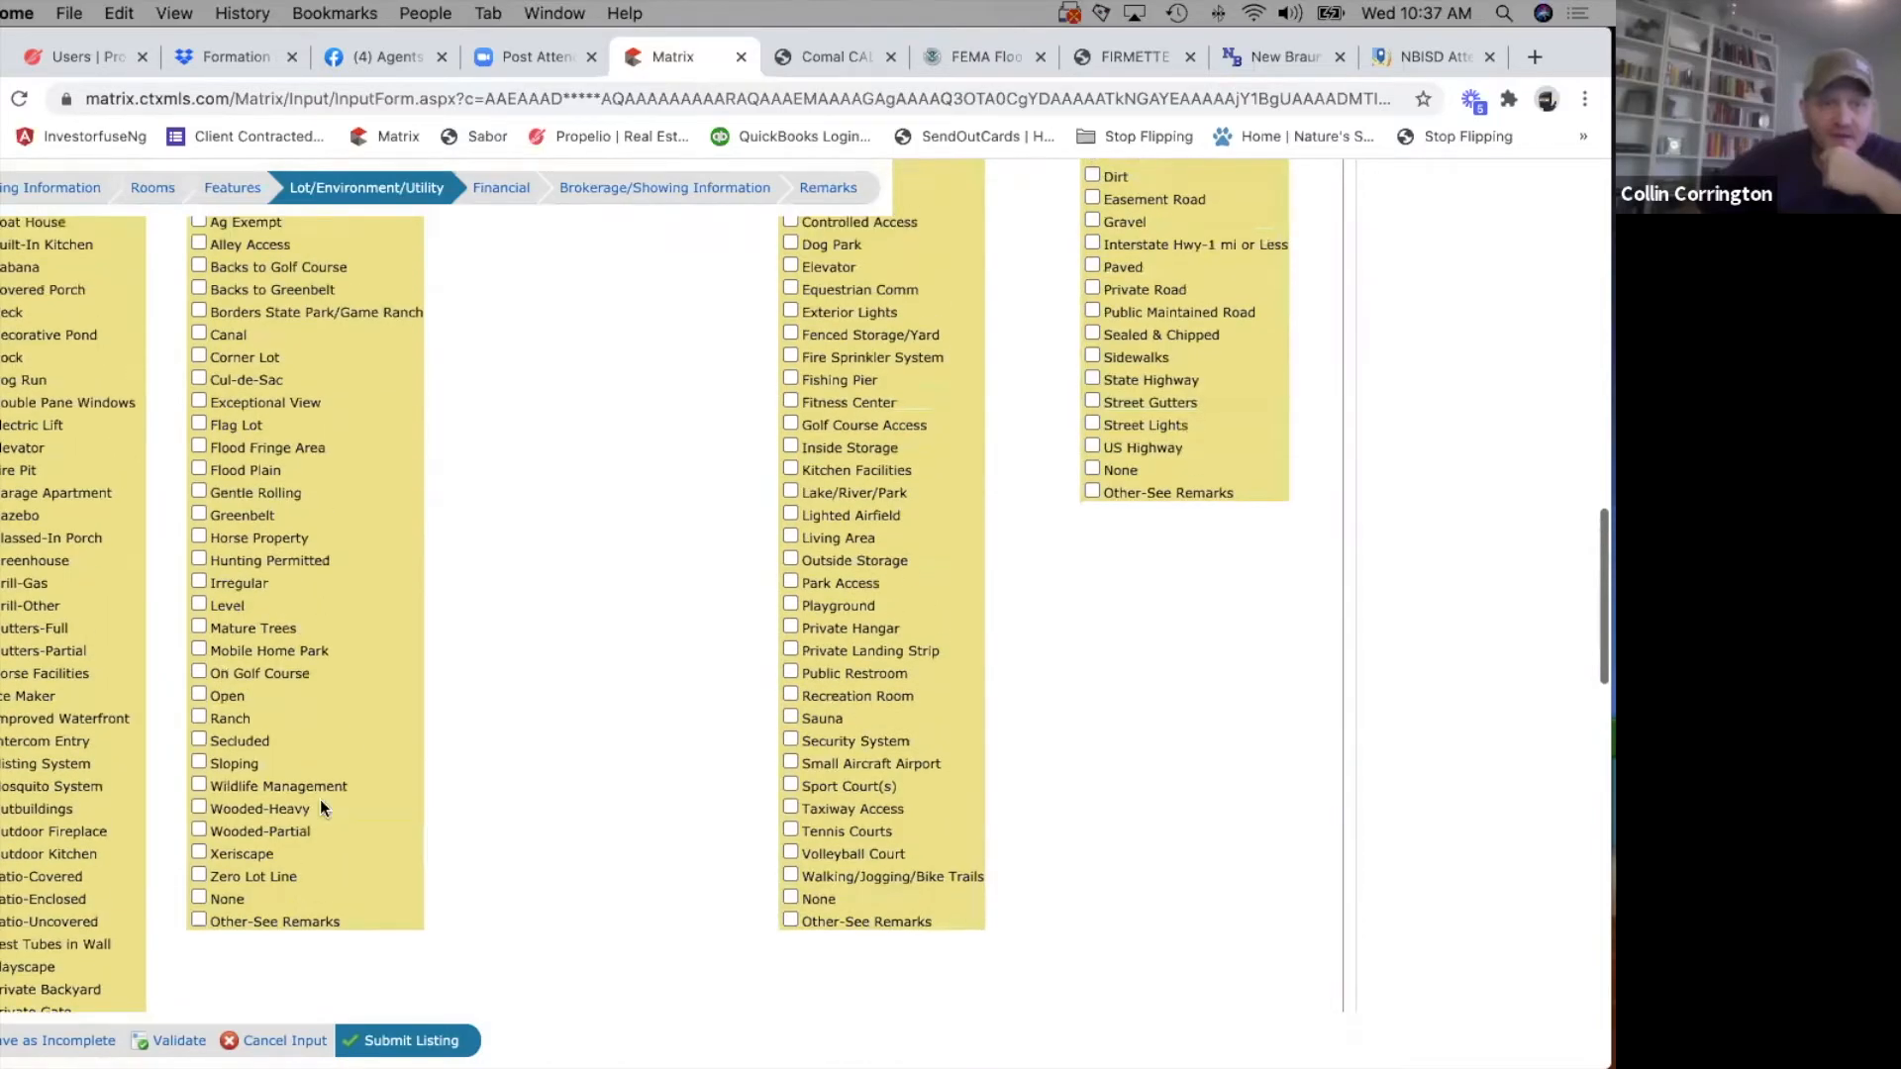
pyautogui.scroll(5, 320, 809)
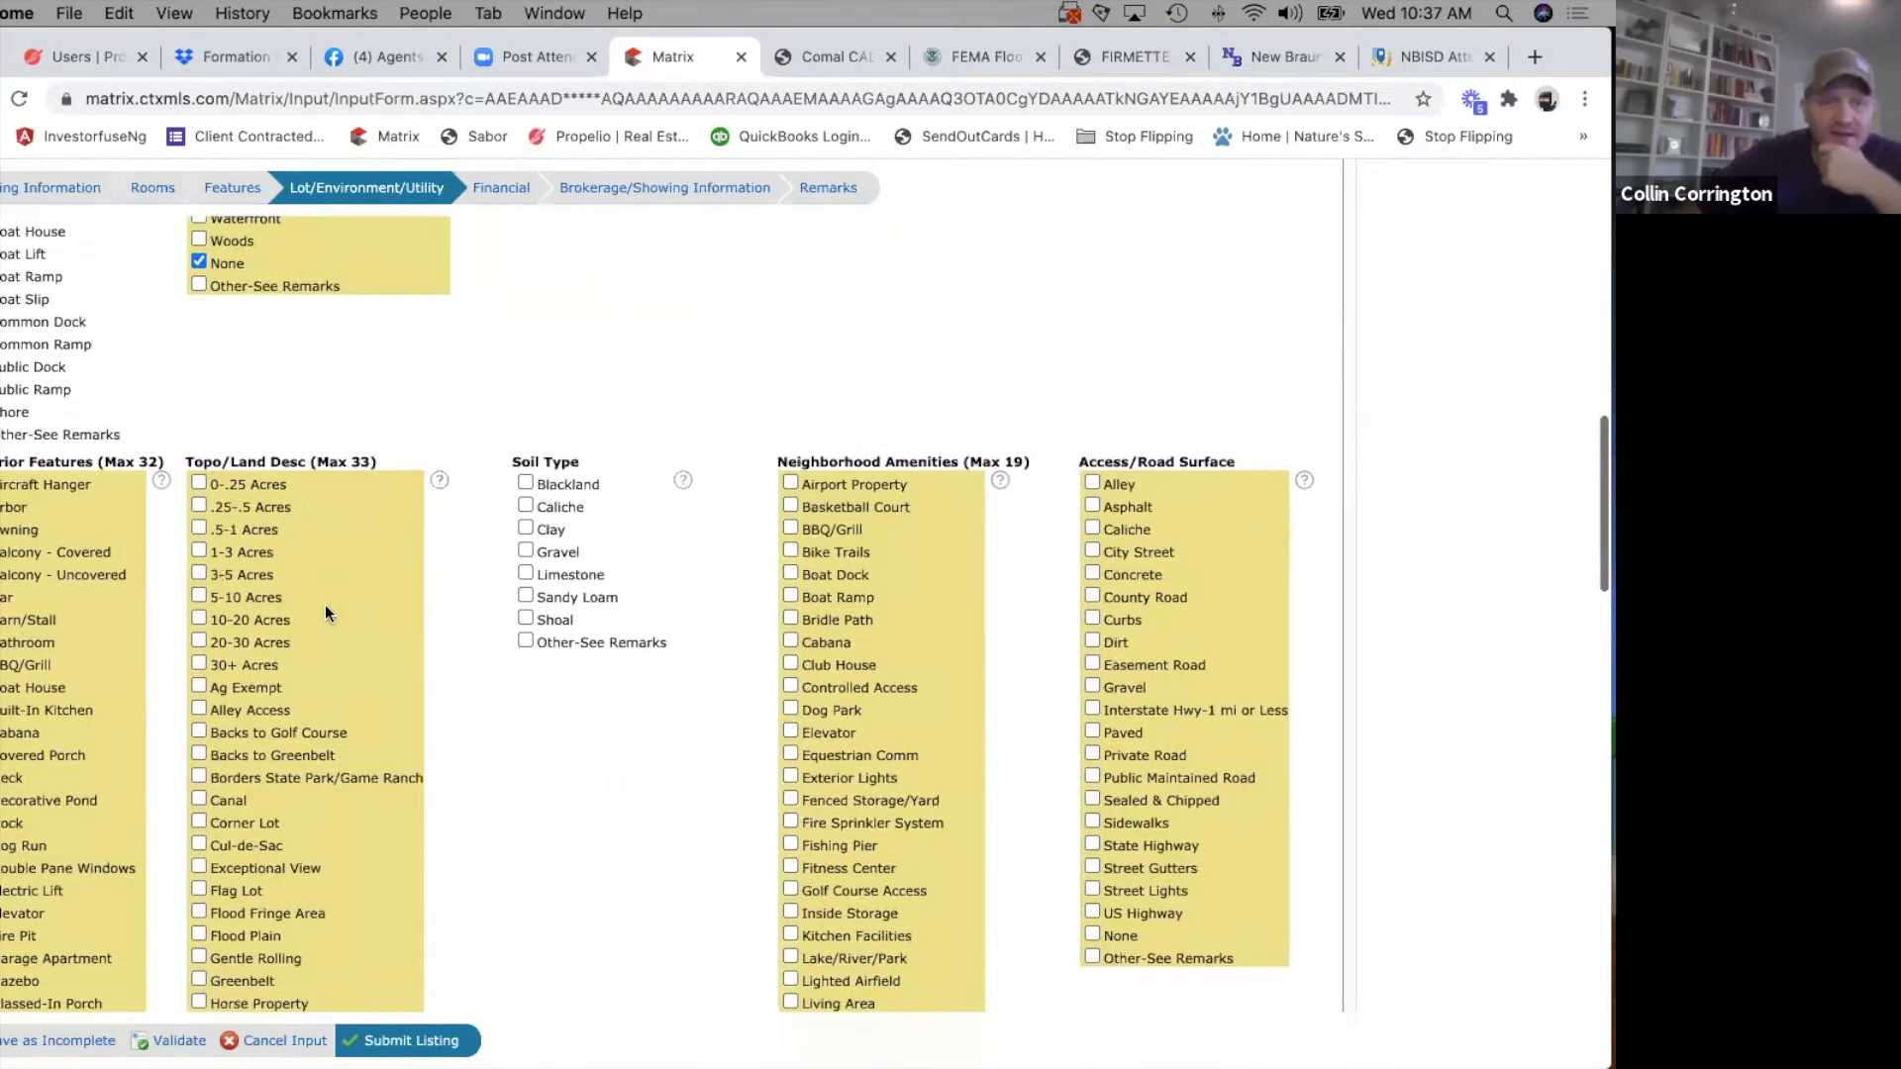
pyautogui.scroll(12, 234, 481)
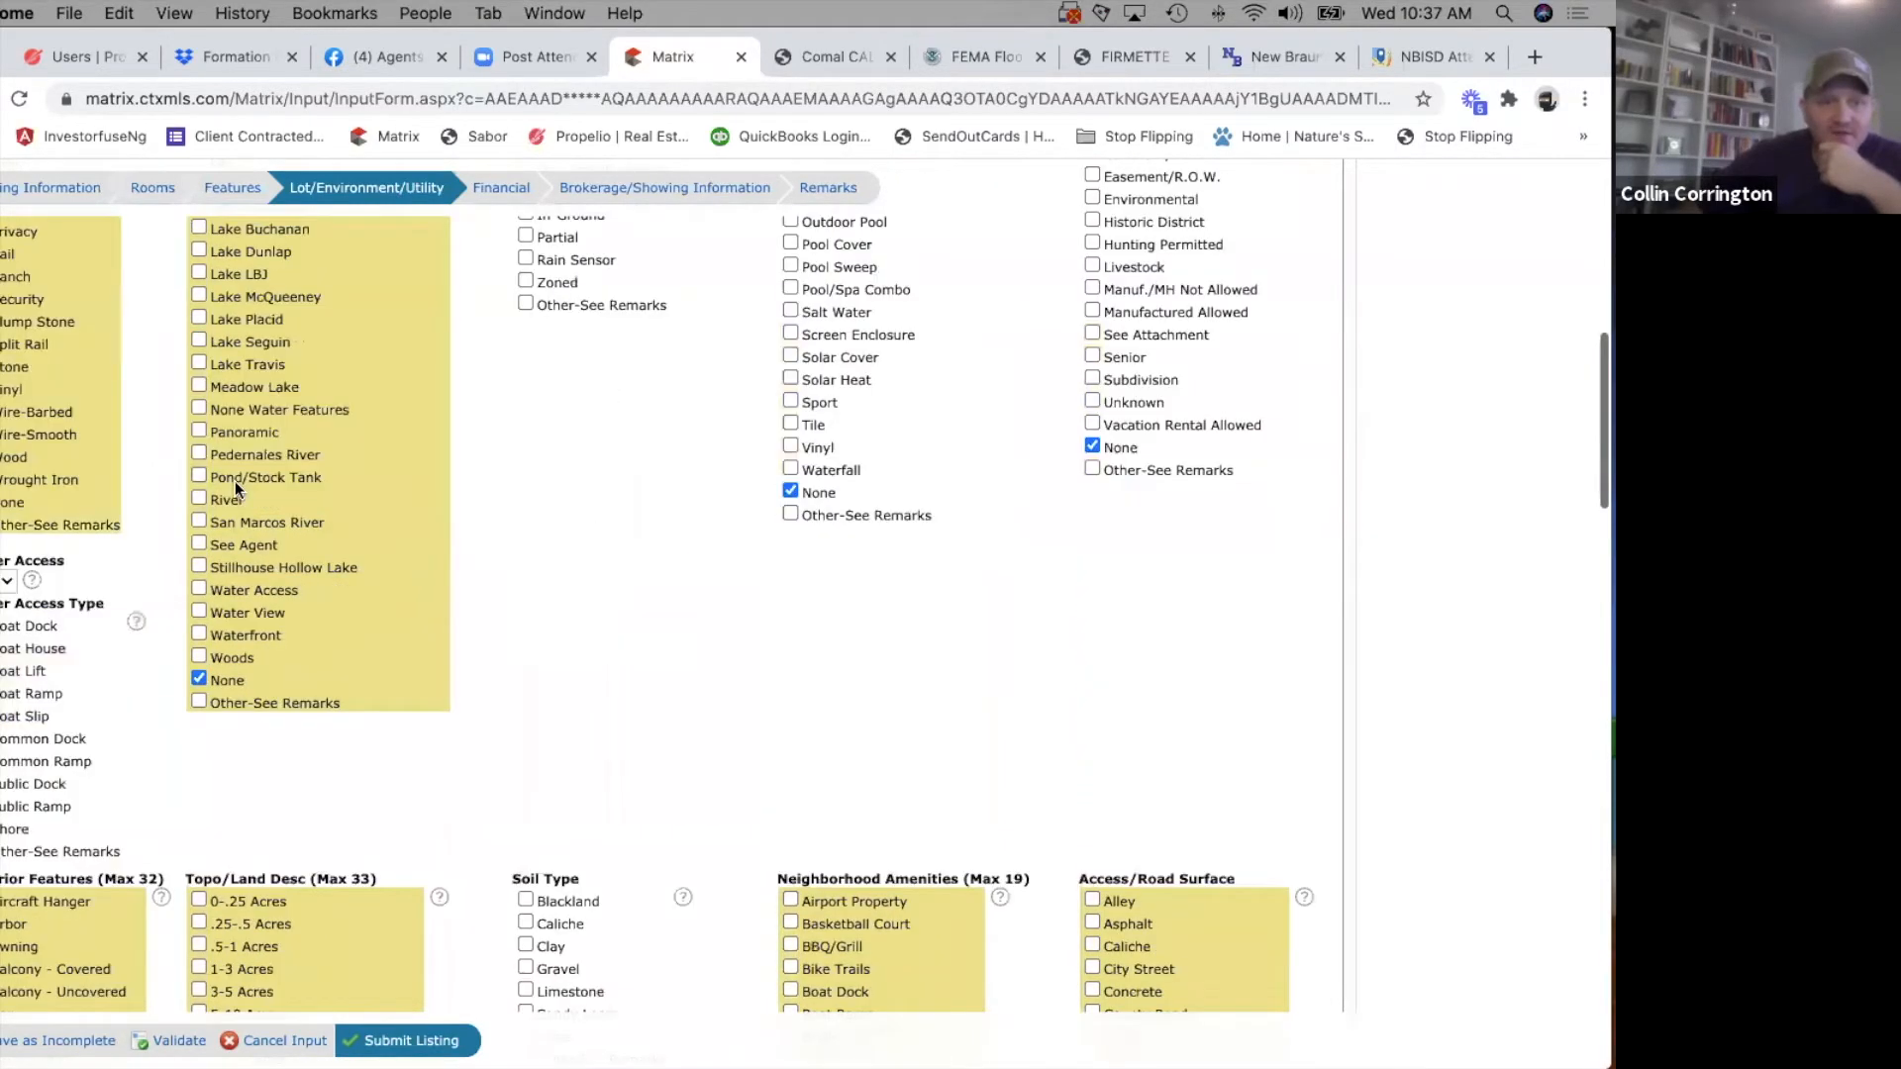
pyautogui.scroll(-15, 255, 621)
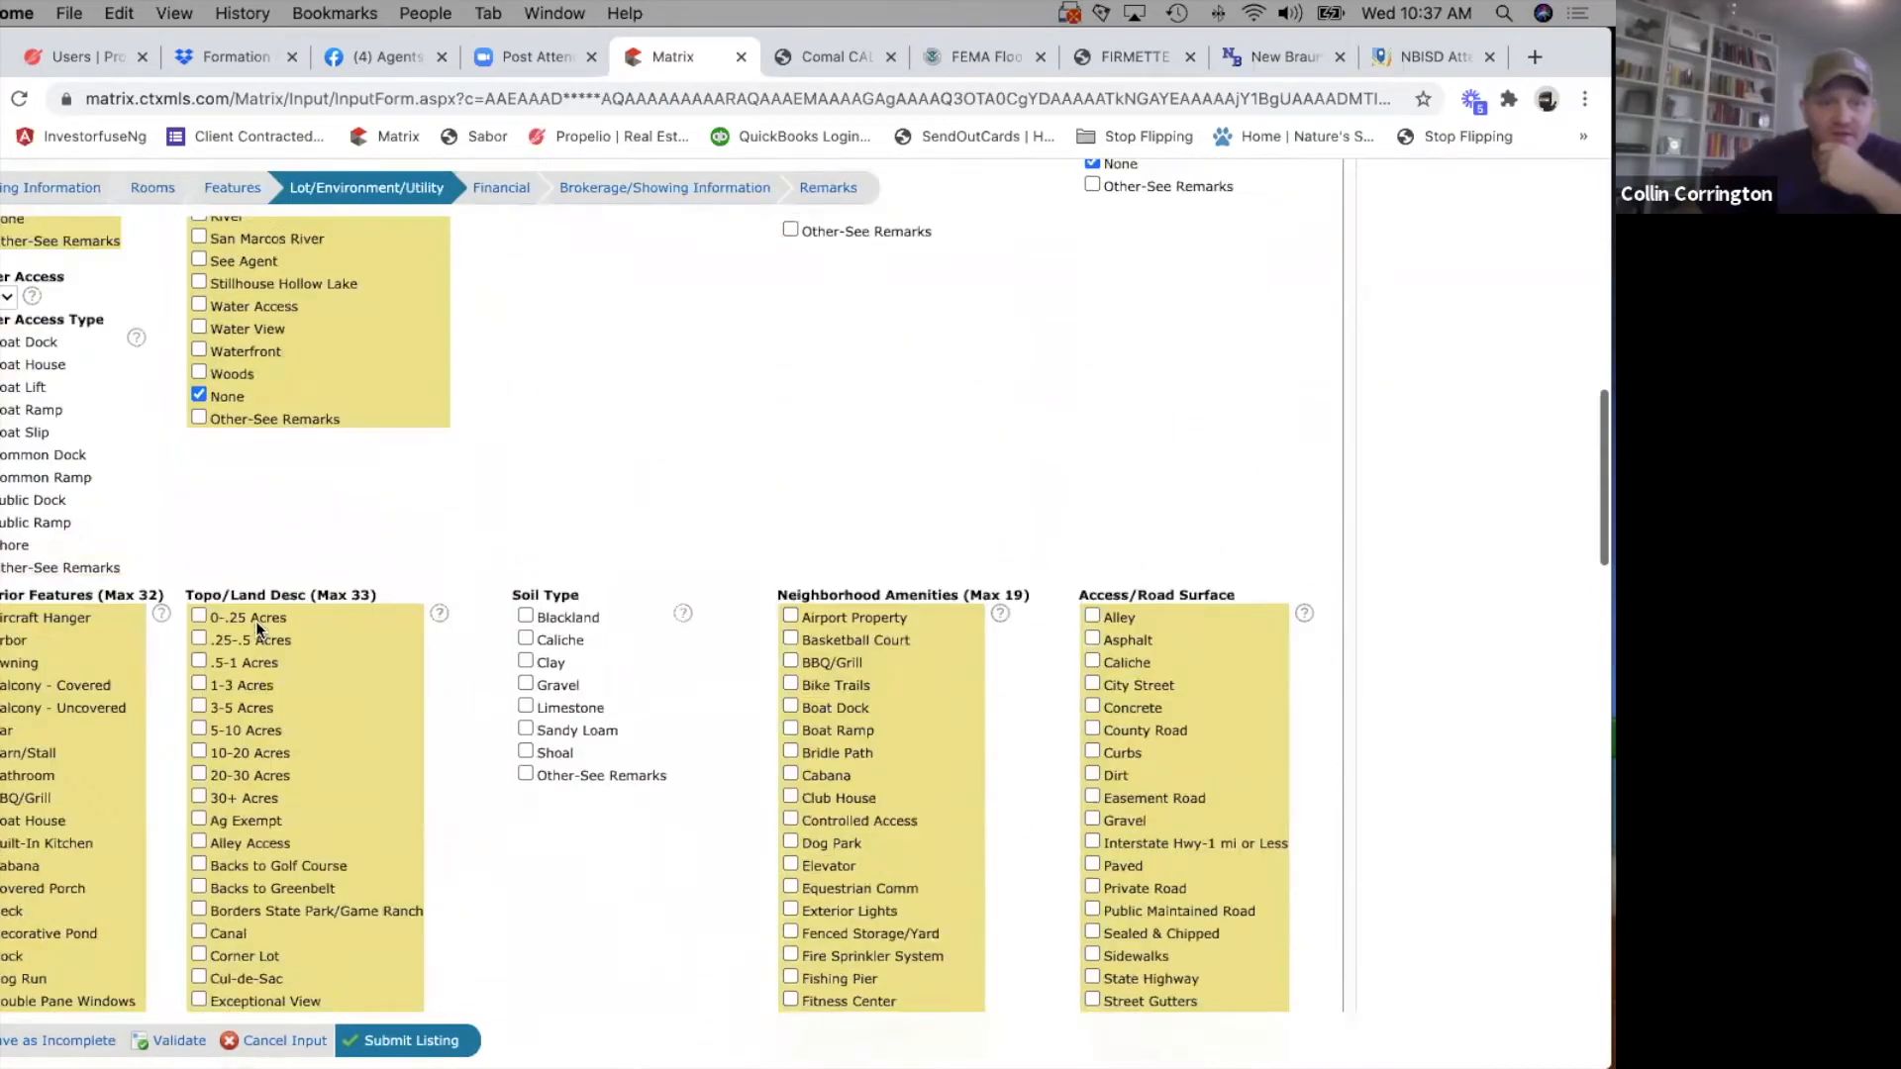
pyautogui.click(199, 448)
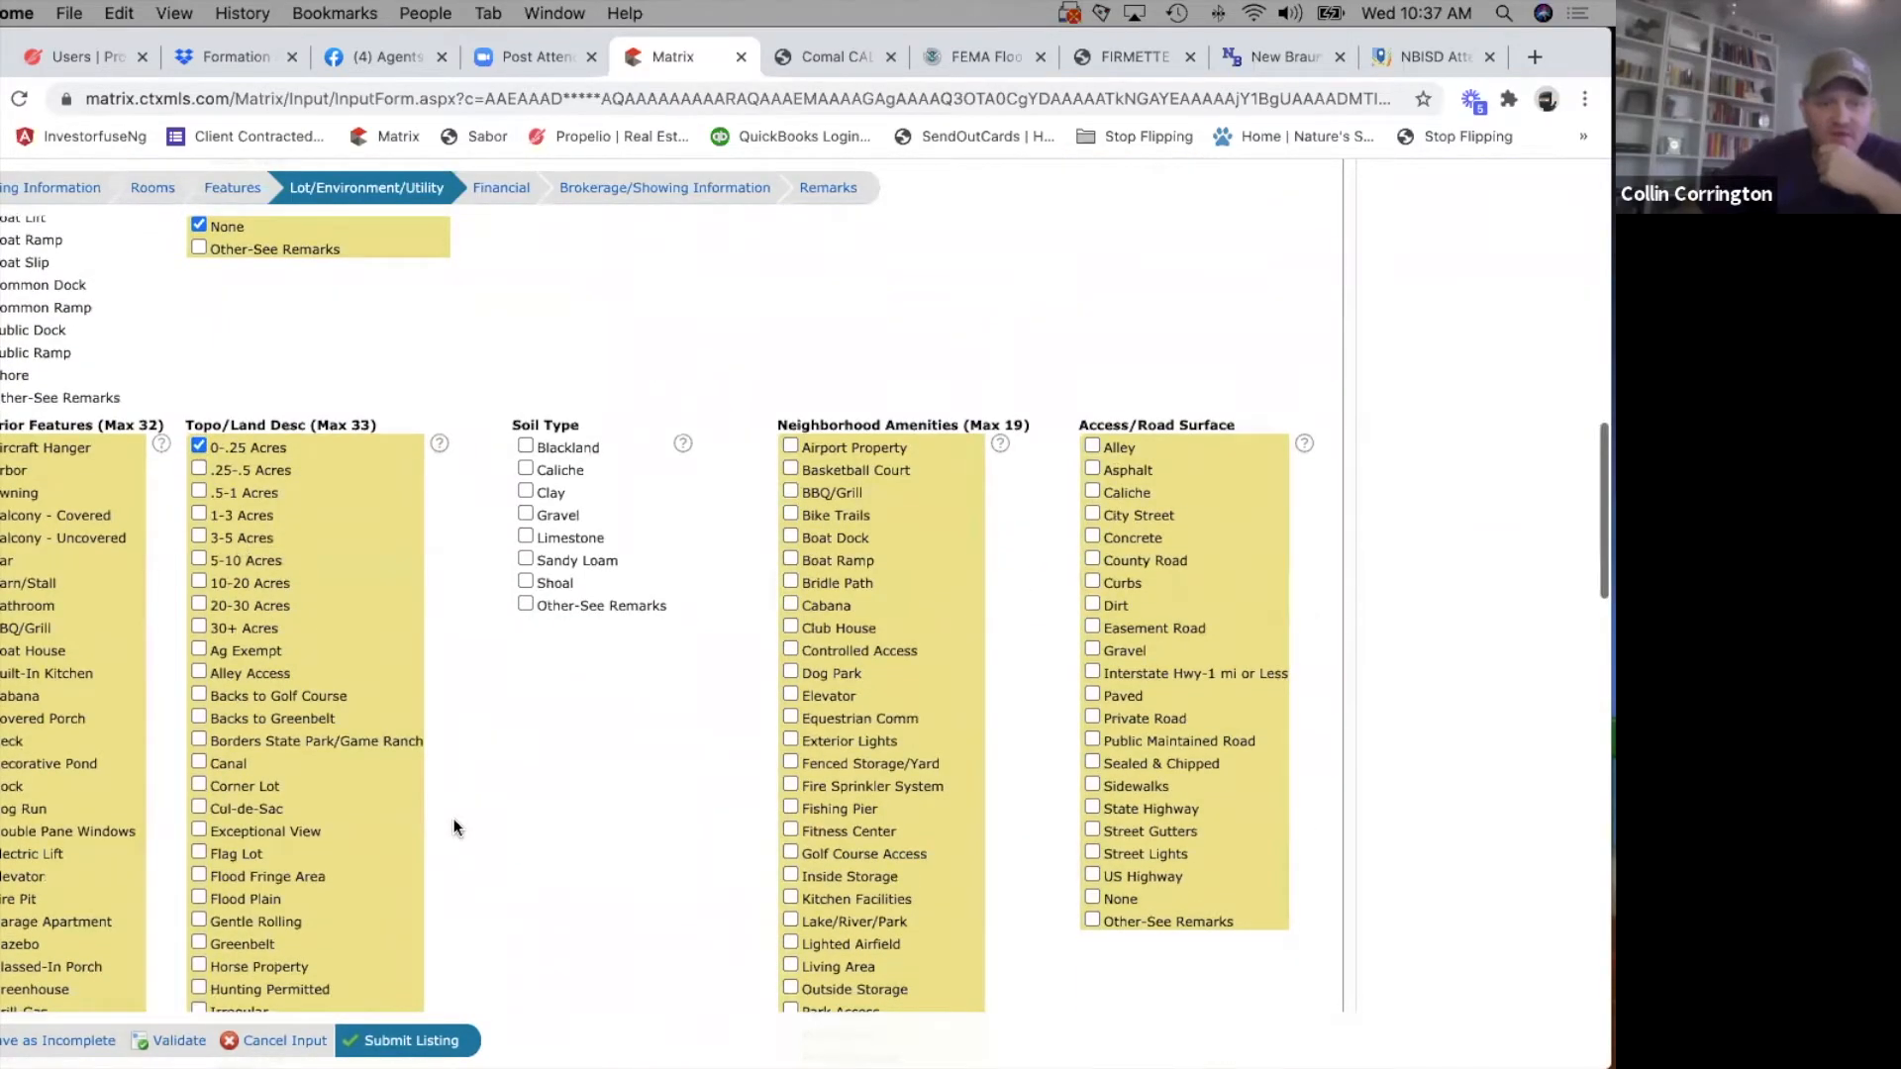
# Review the remaining Topo/Land Desc options and select Mature Trees.
pyautogui.scroll(-2, 453, 821)
pyautogui.scroll(-2, 279, 739)
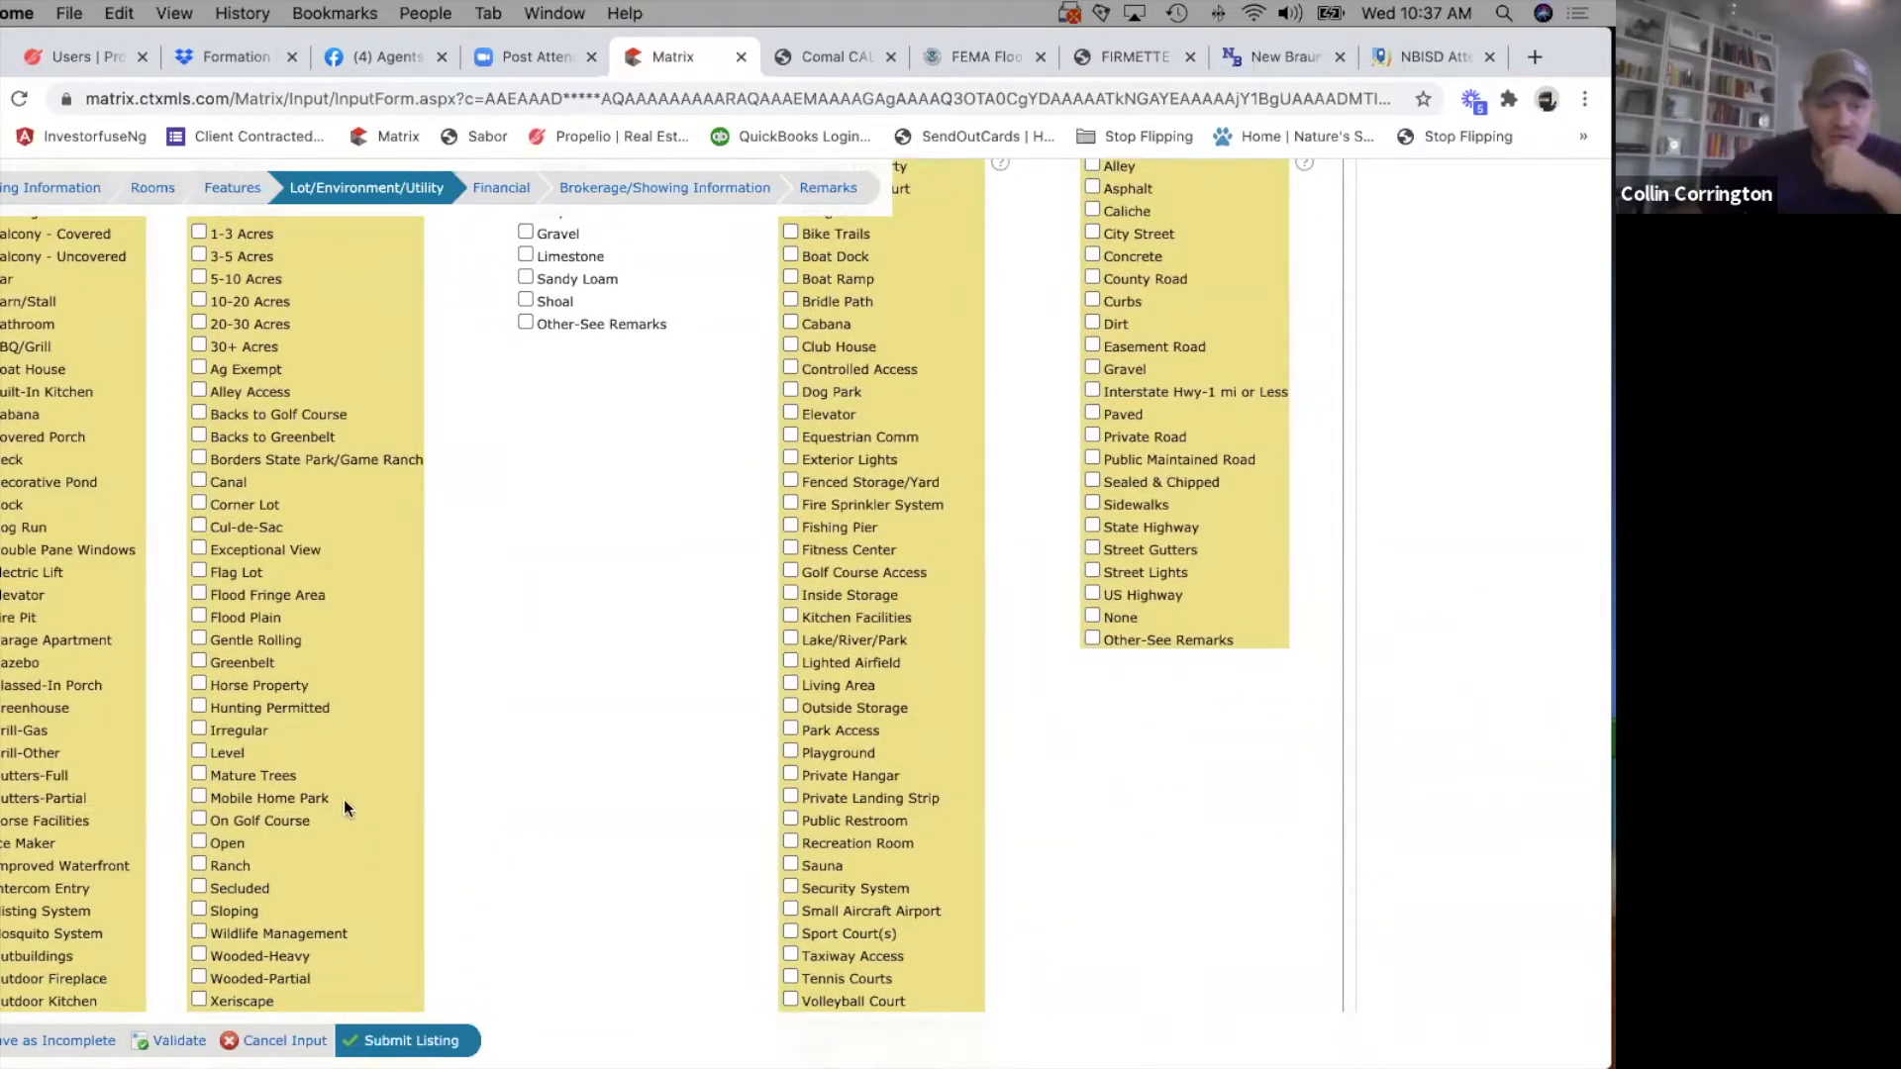
pyautogui.scroll(-2, 342, 799)
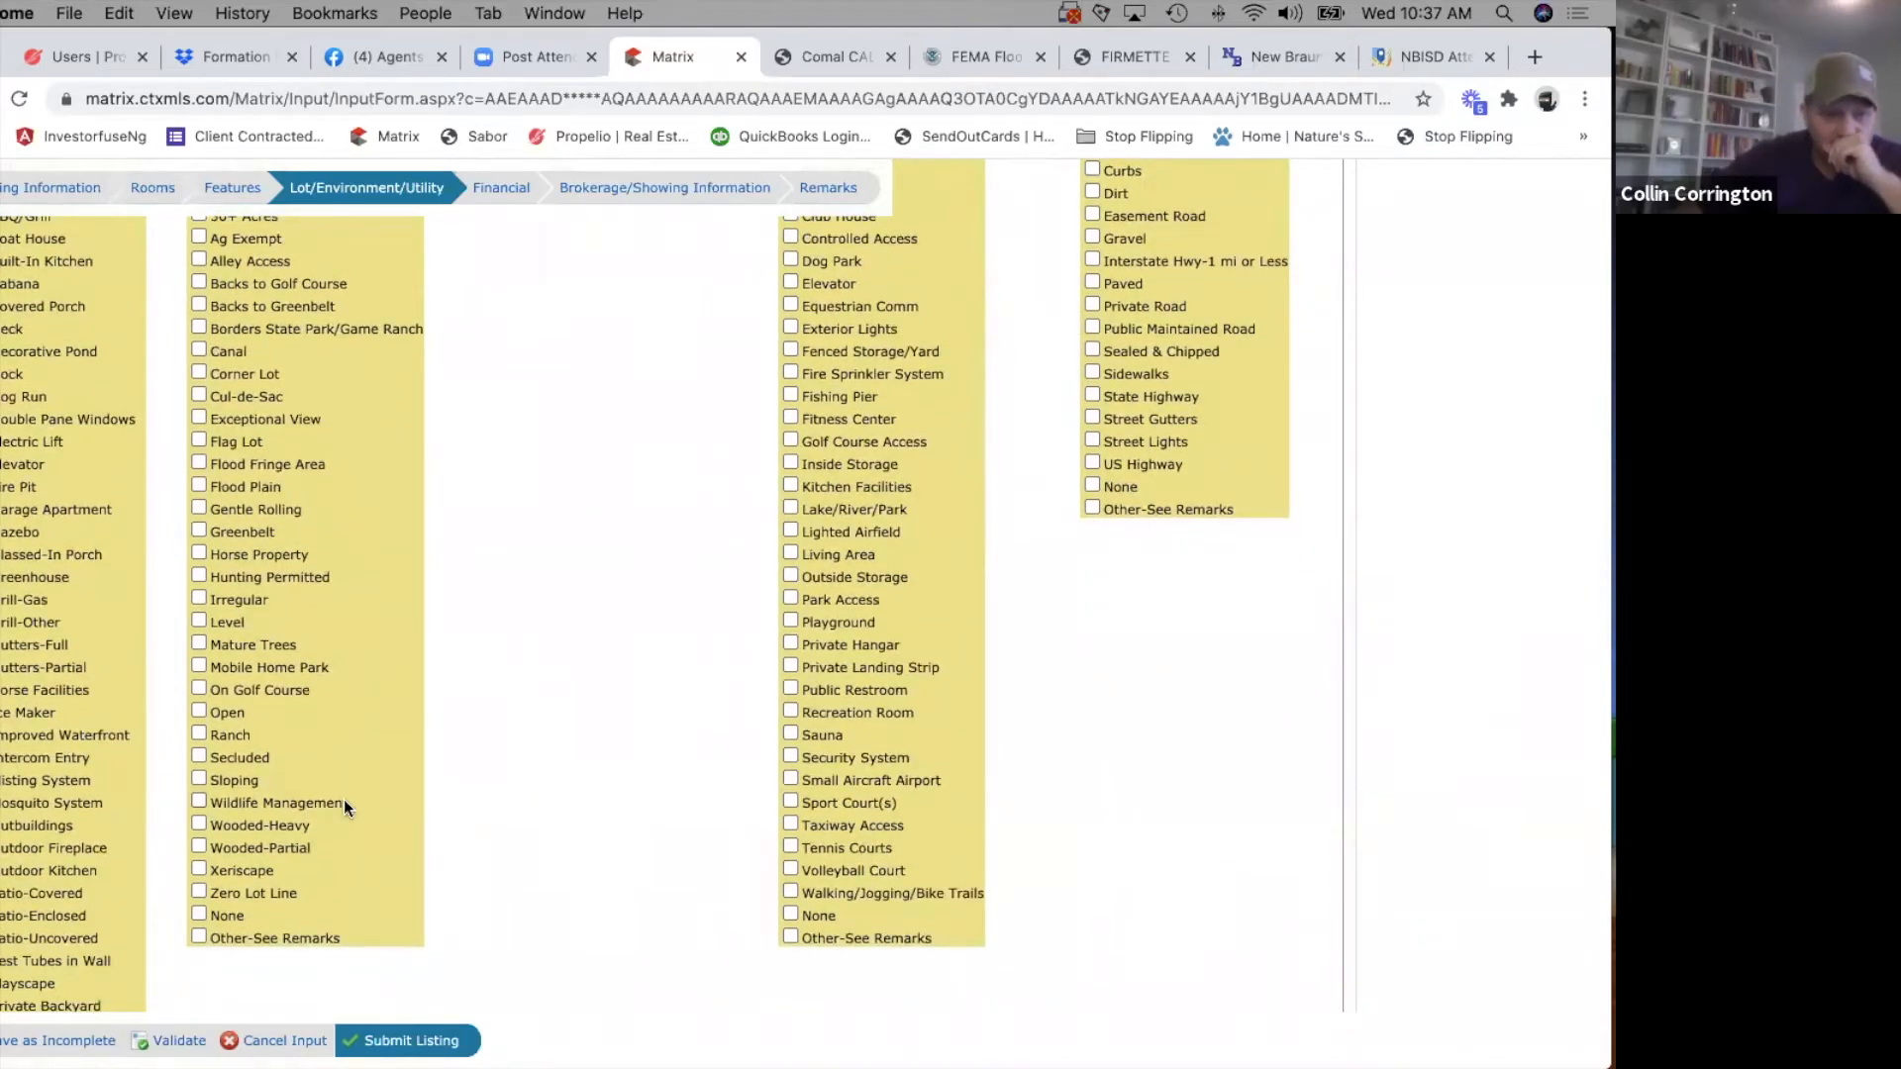
pyautogui.scroll(-1, 343, 805)
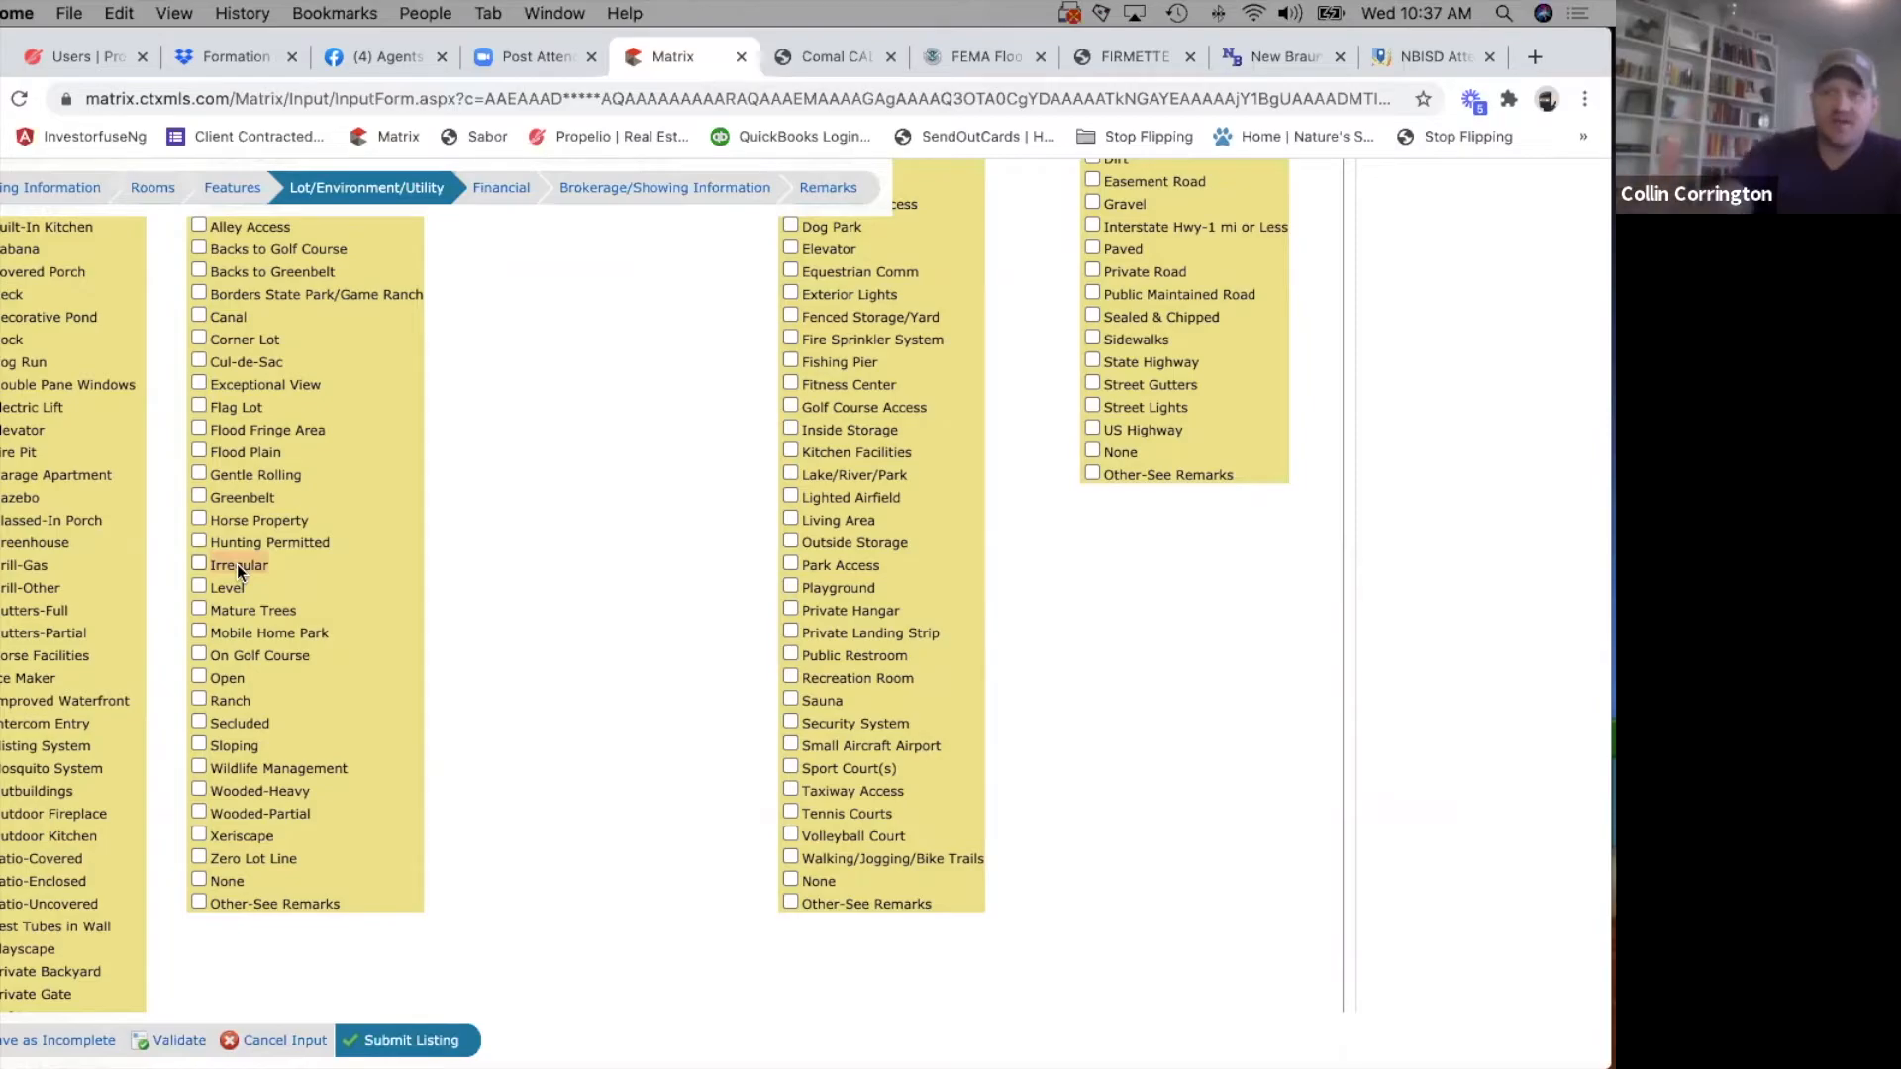
pyautogui.scroll(15, 236, 562)
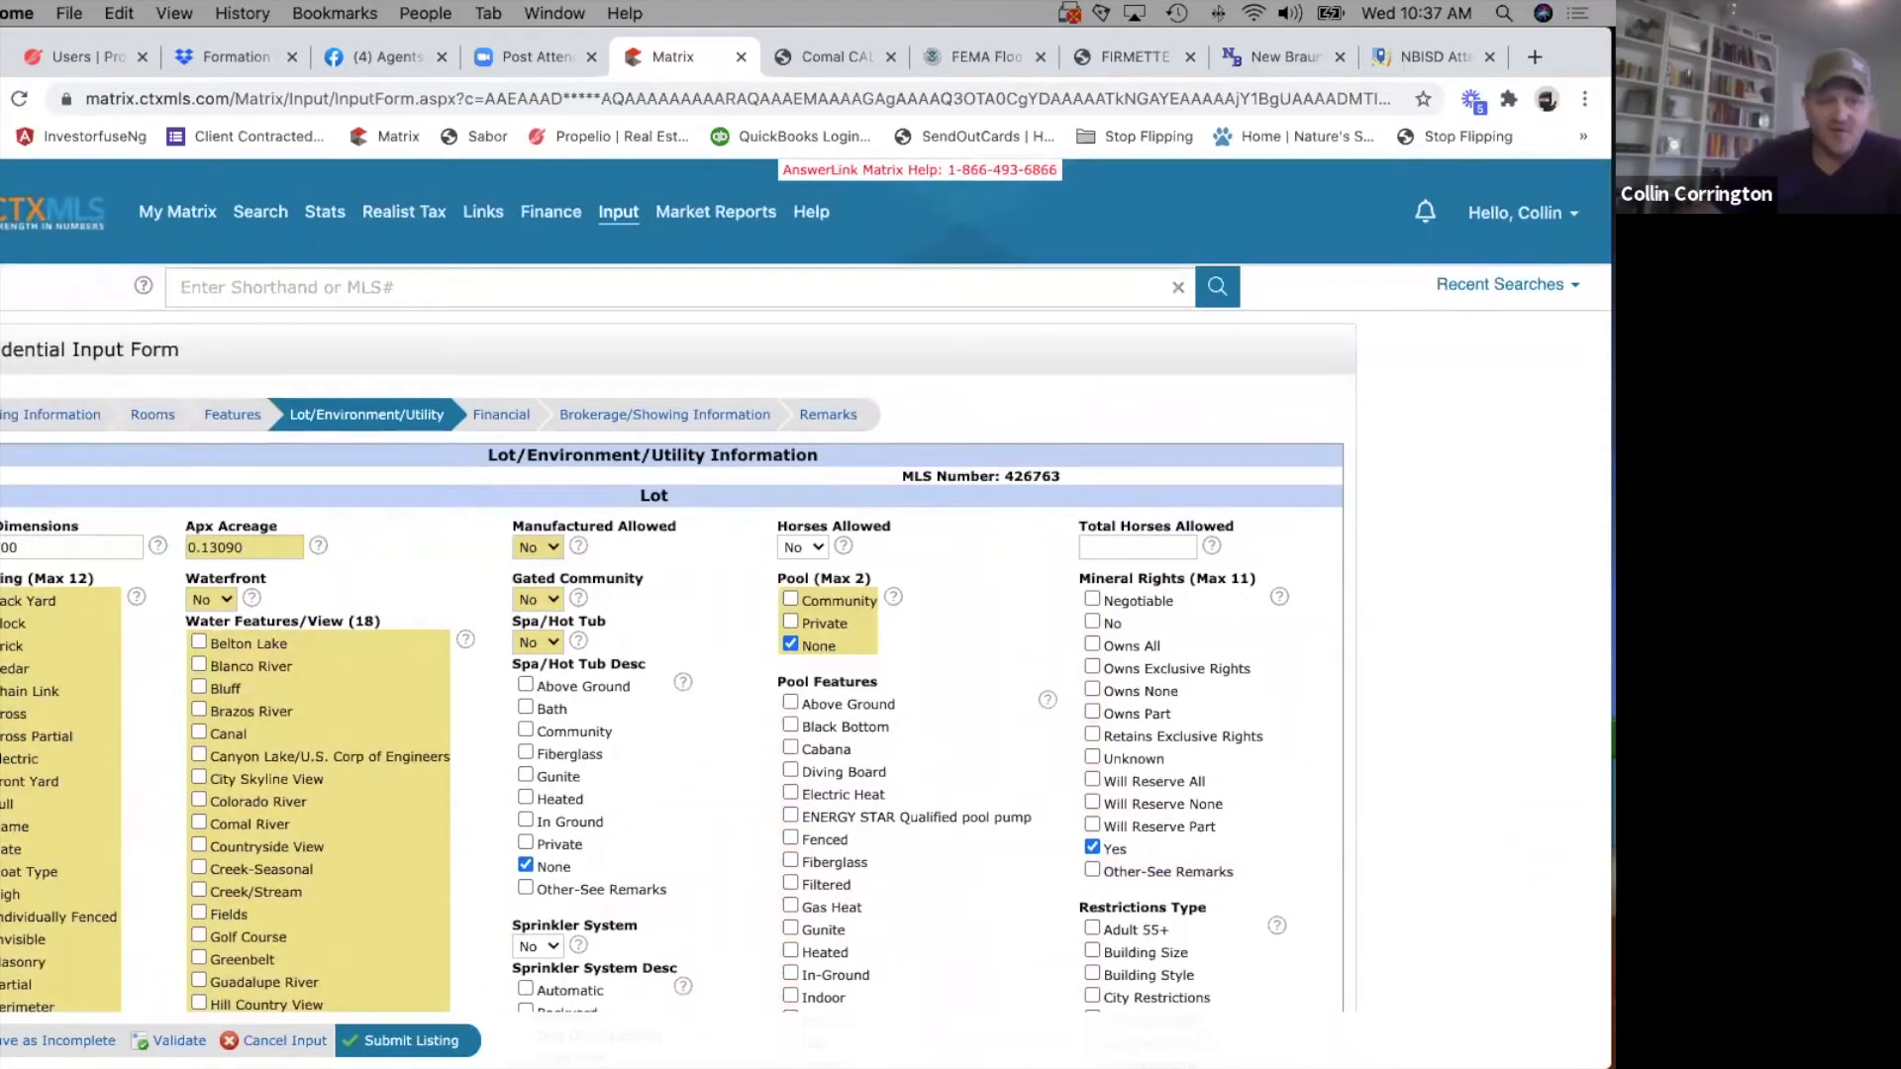
pyautogui.scroll(-15, 282, 675)
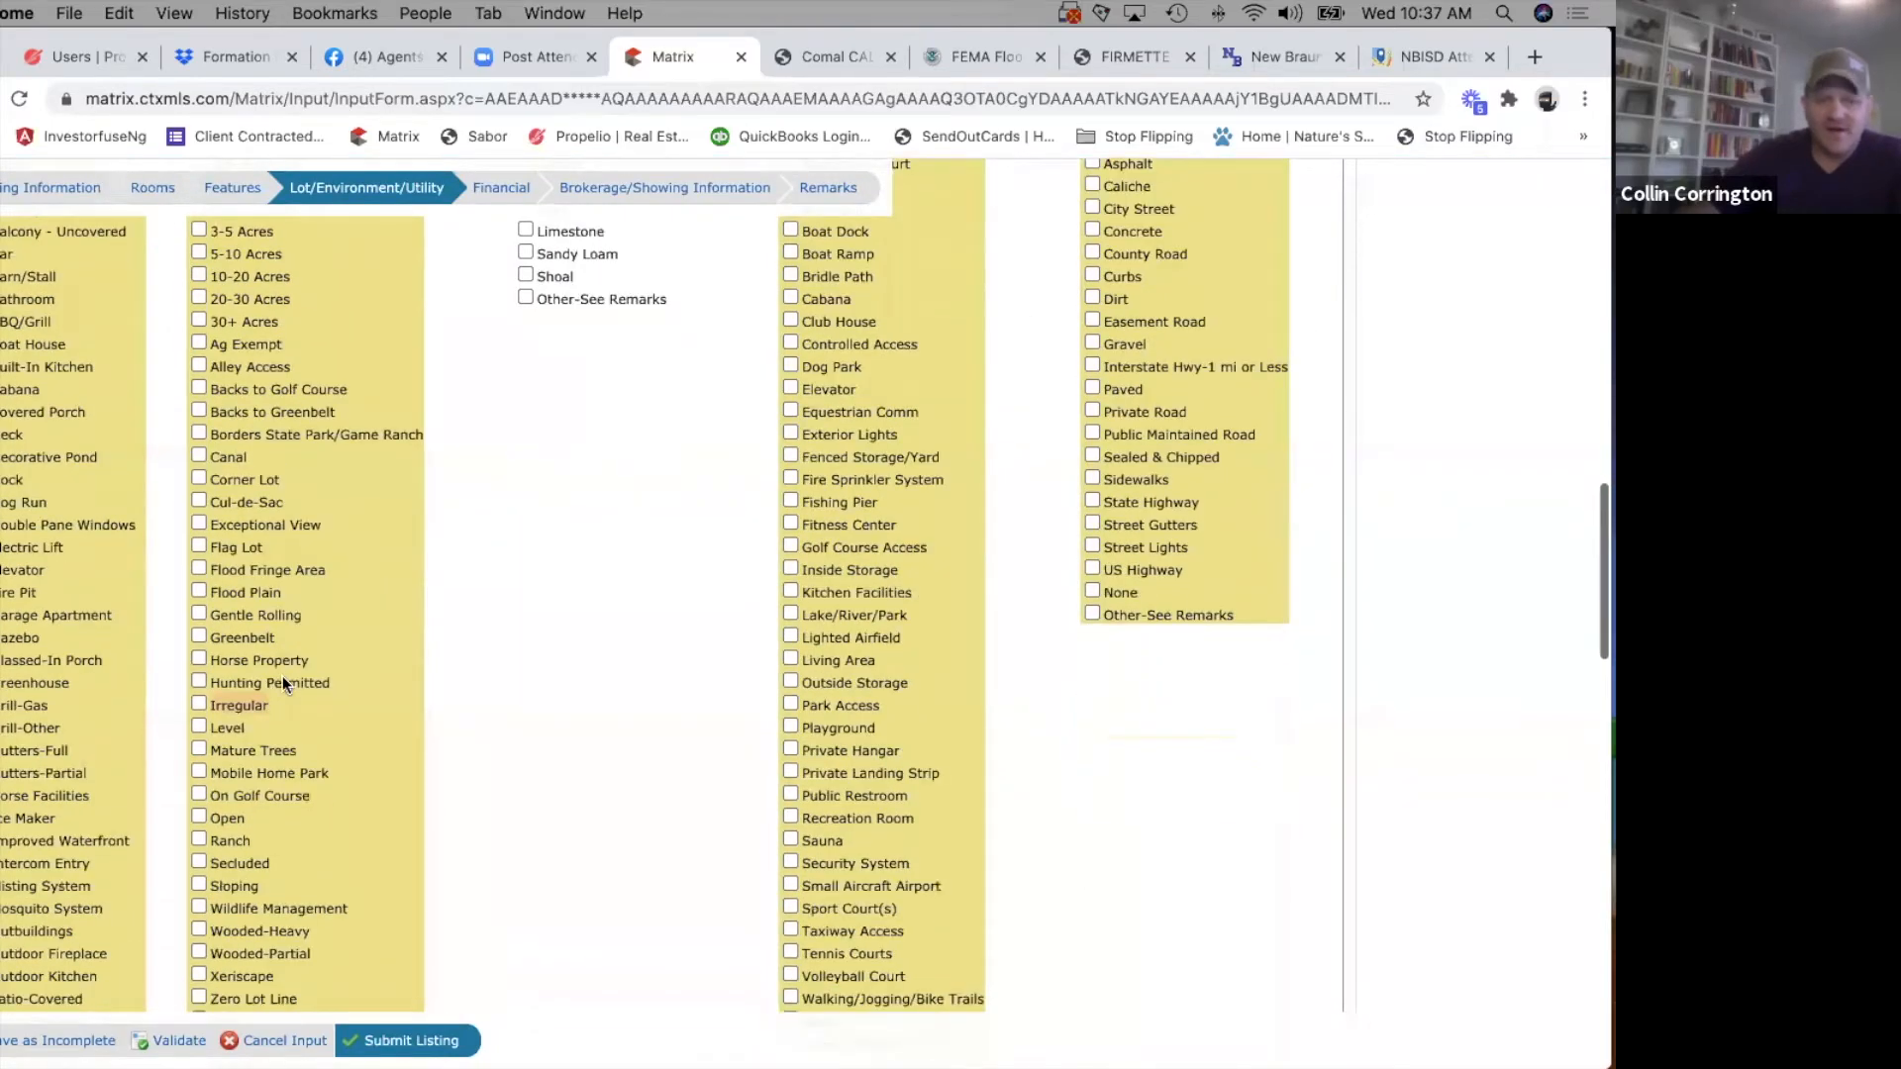
pyautogui.scroll(-2, 271, 768)
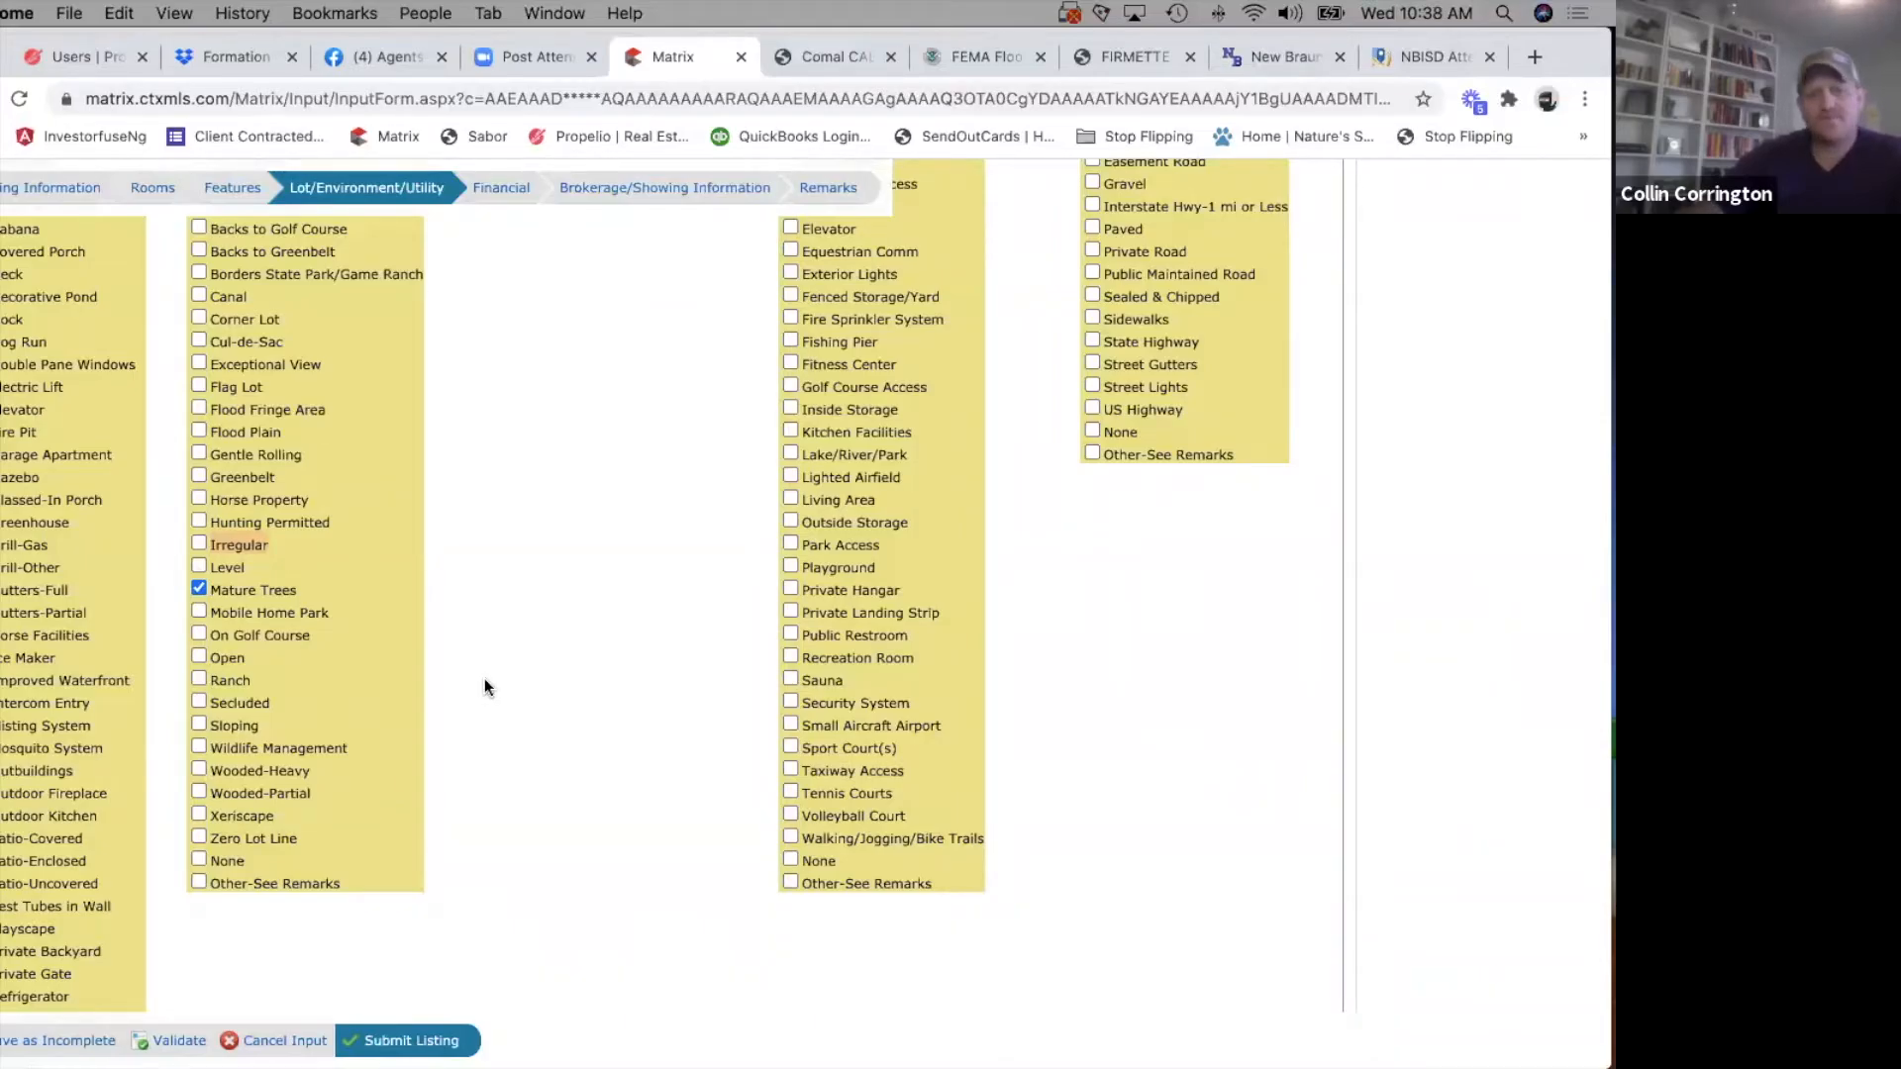
# Leave Soil Type blank and select None under Neighborhood Amenities.
pyautogui.scroll(11, 484, 679)
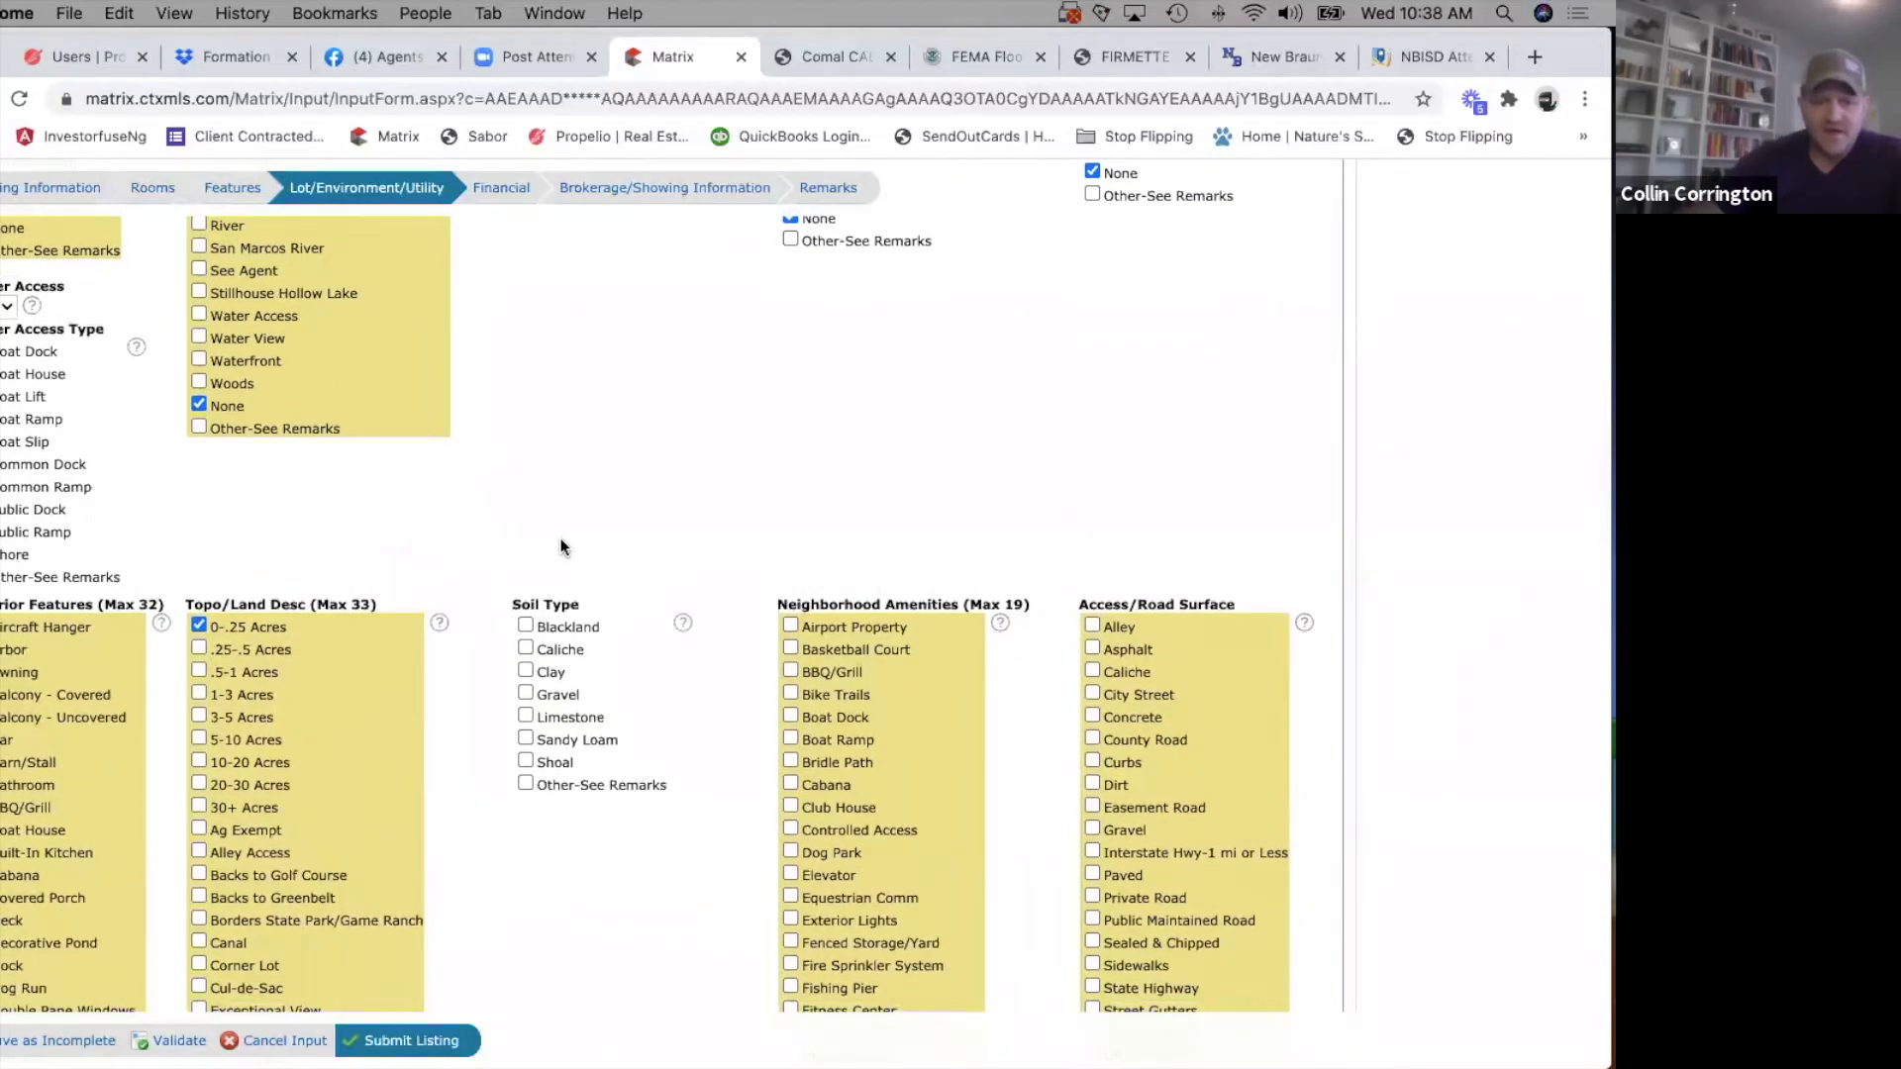
pyautogui.scroll(-4, 624, 896)
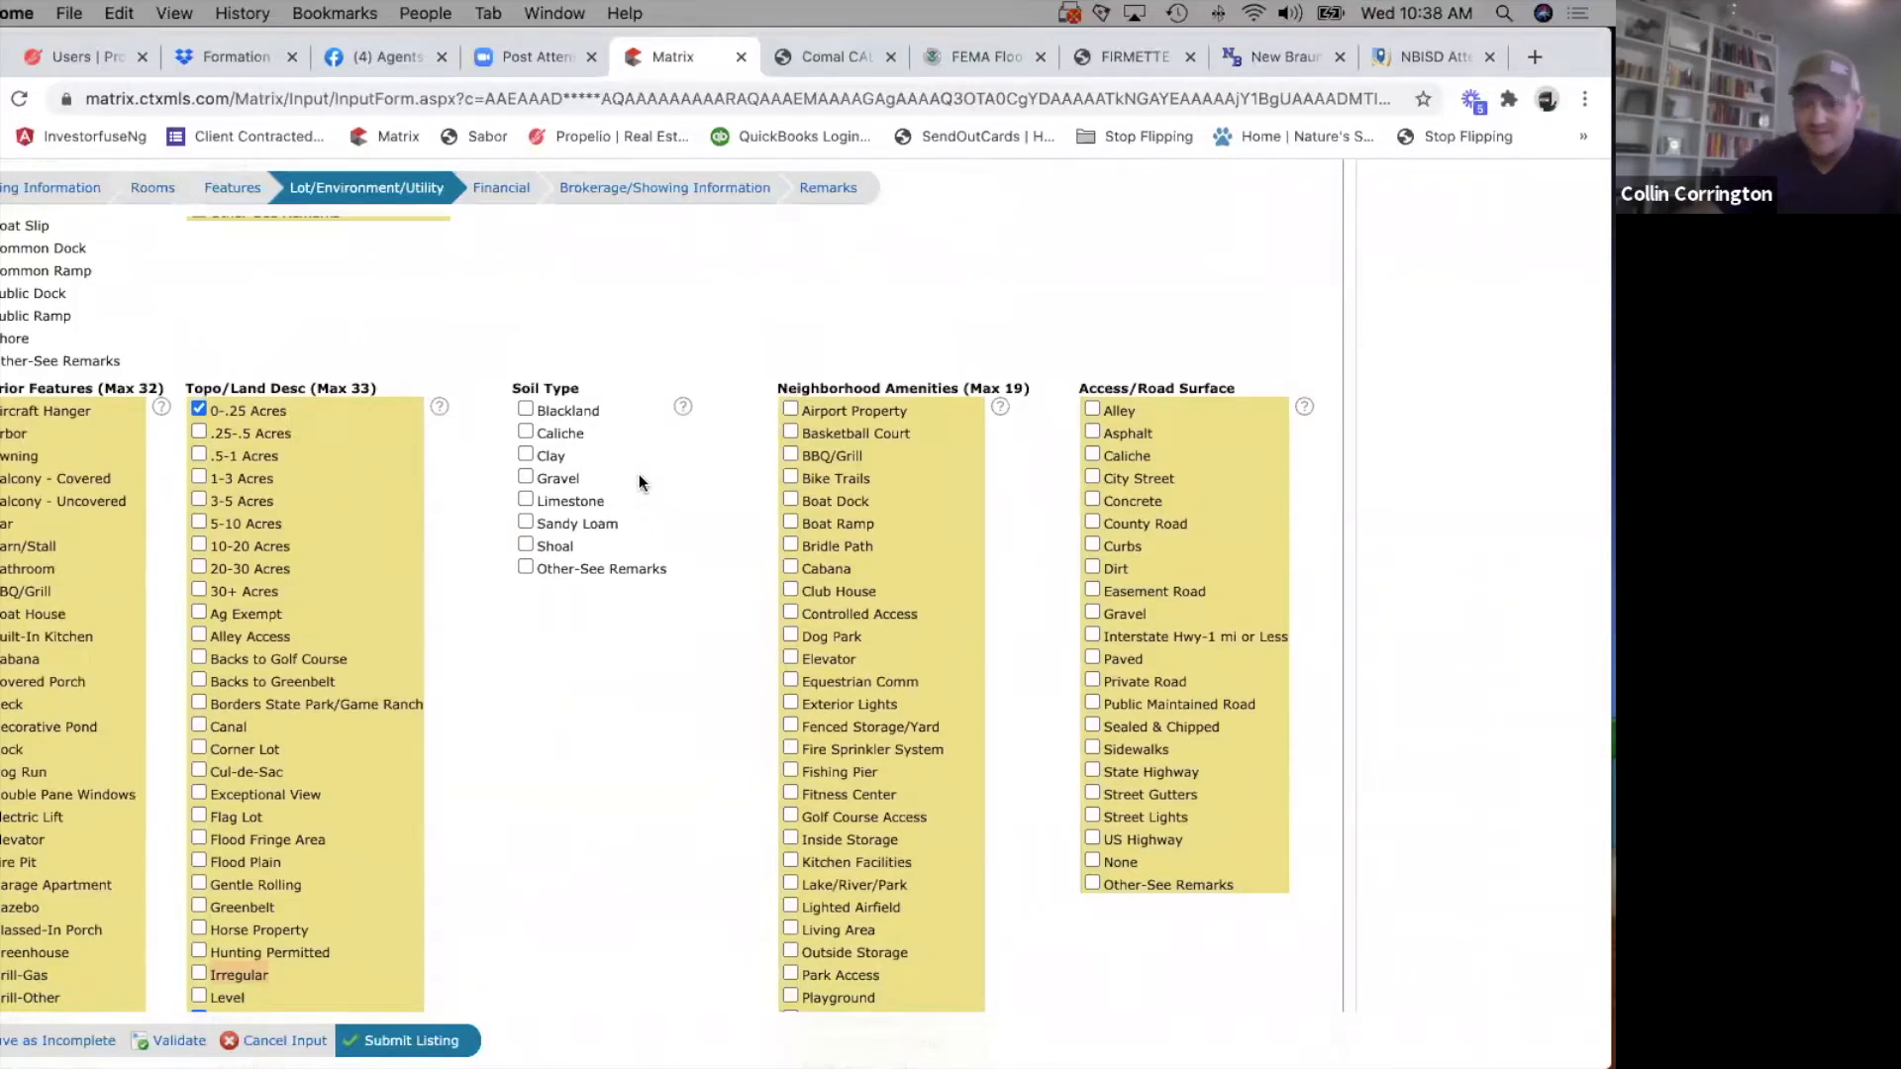
pyautogui.scroll(-3, 888, 703)
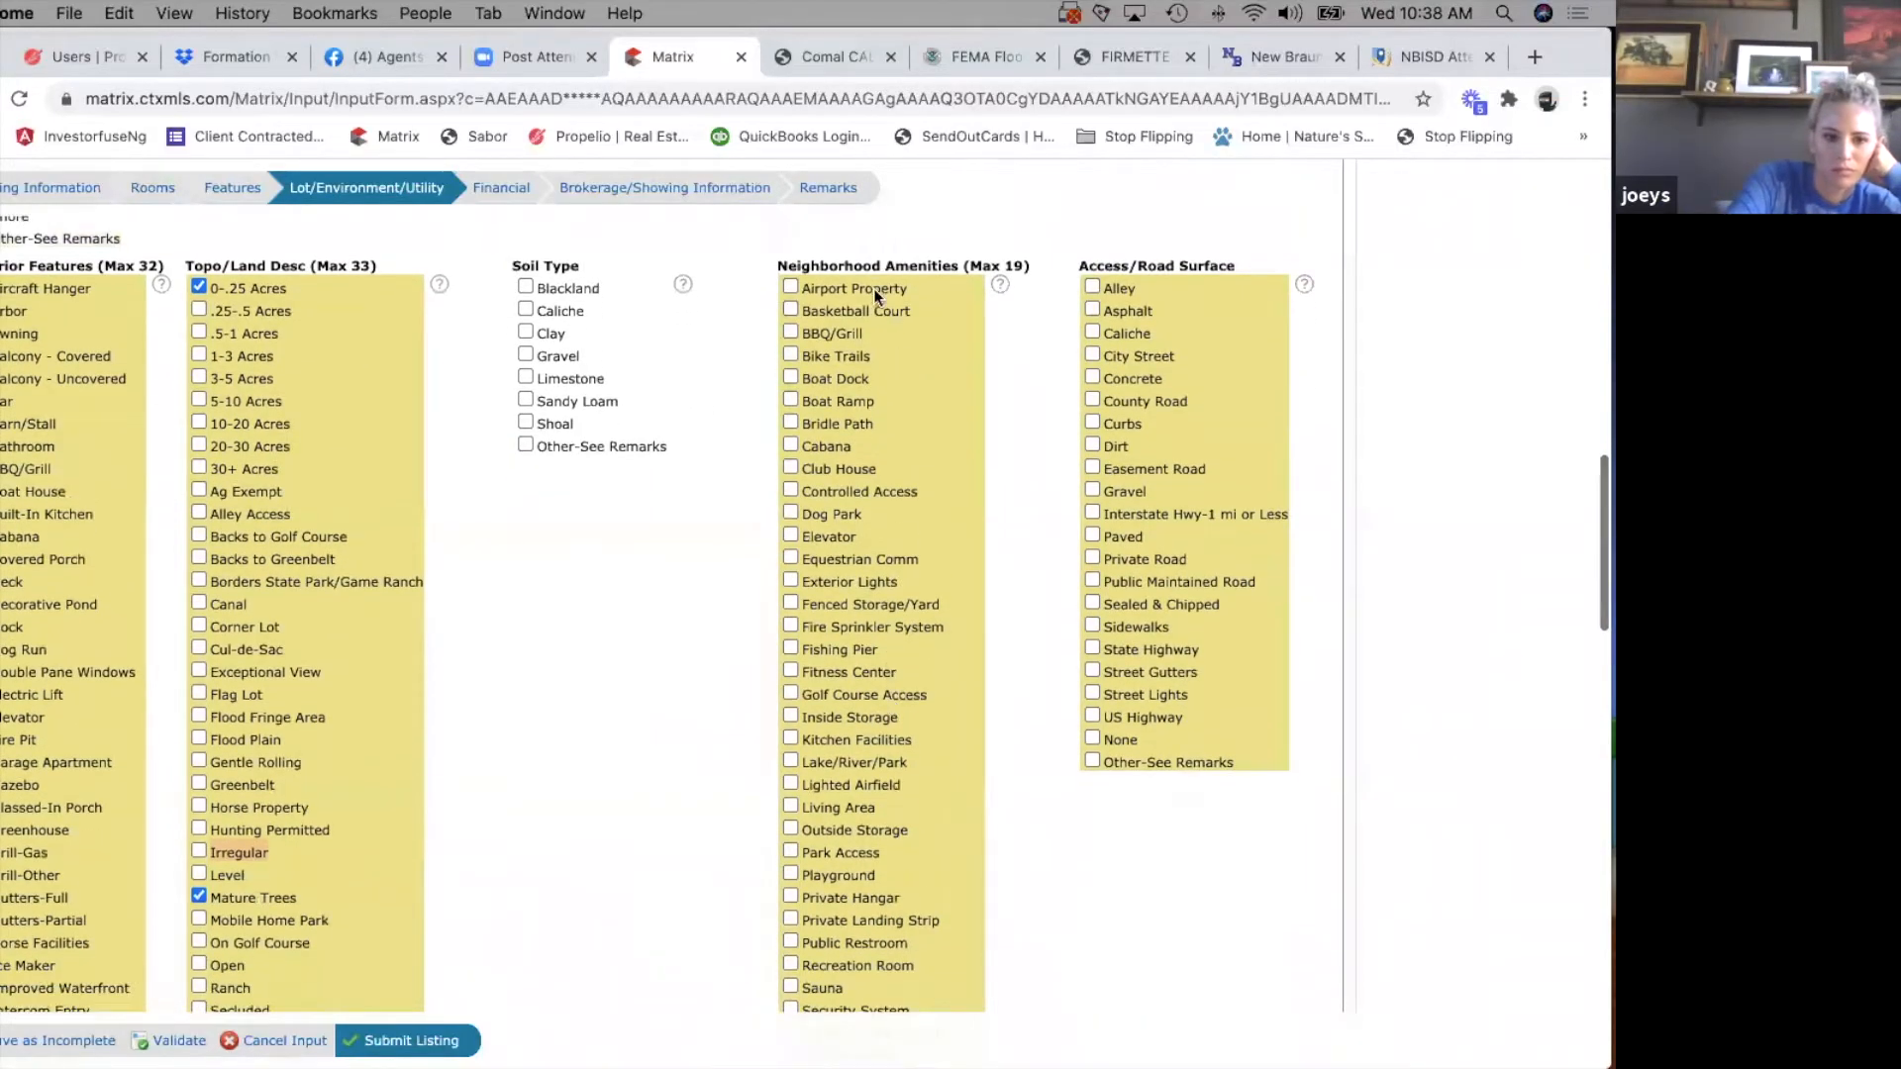
pyautogui.scroll(-5, 873, 894)
pyautogui.click(790, 814)
# Select City Street under Access/Road Surface.
pyautogui.scroll(5, 826, 616)
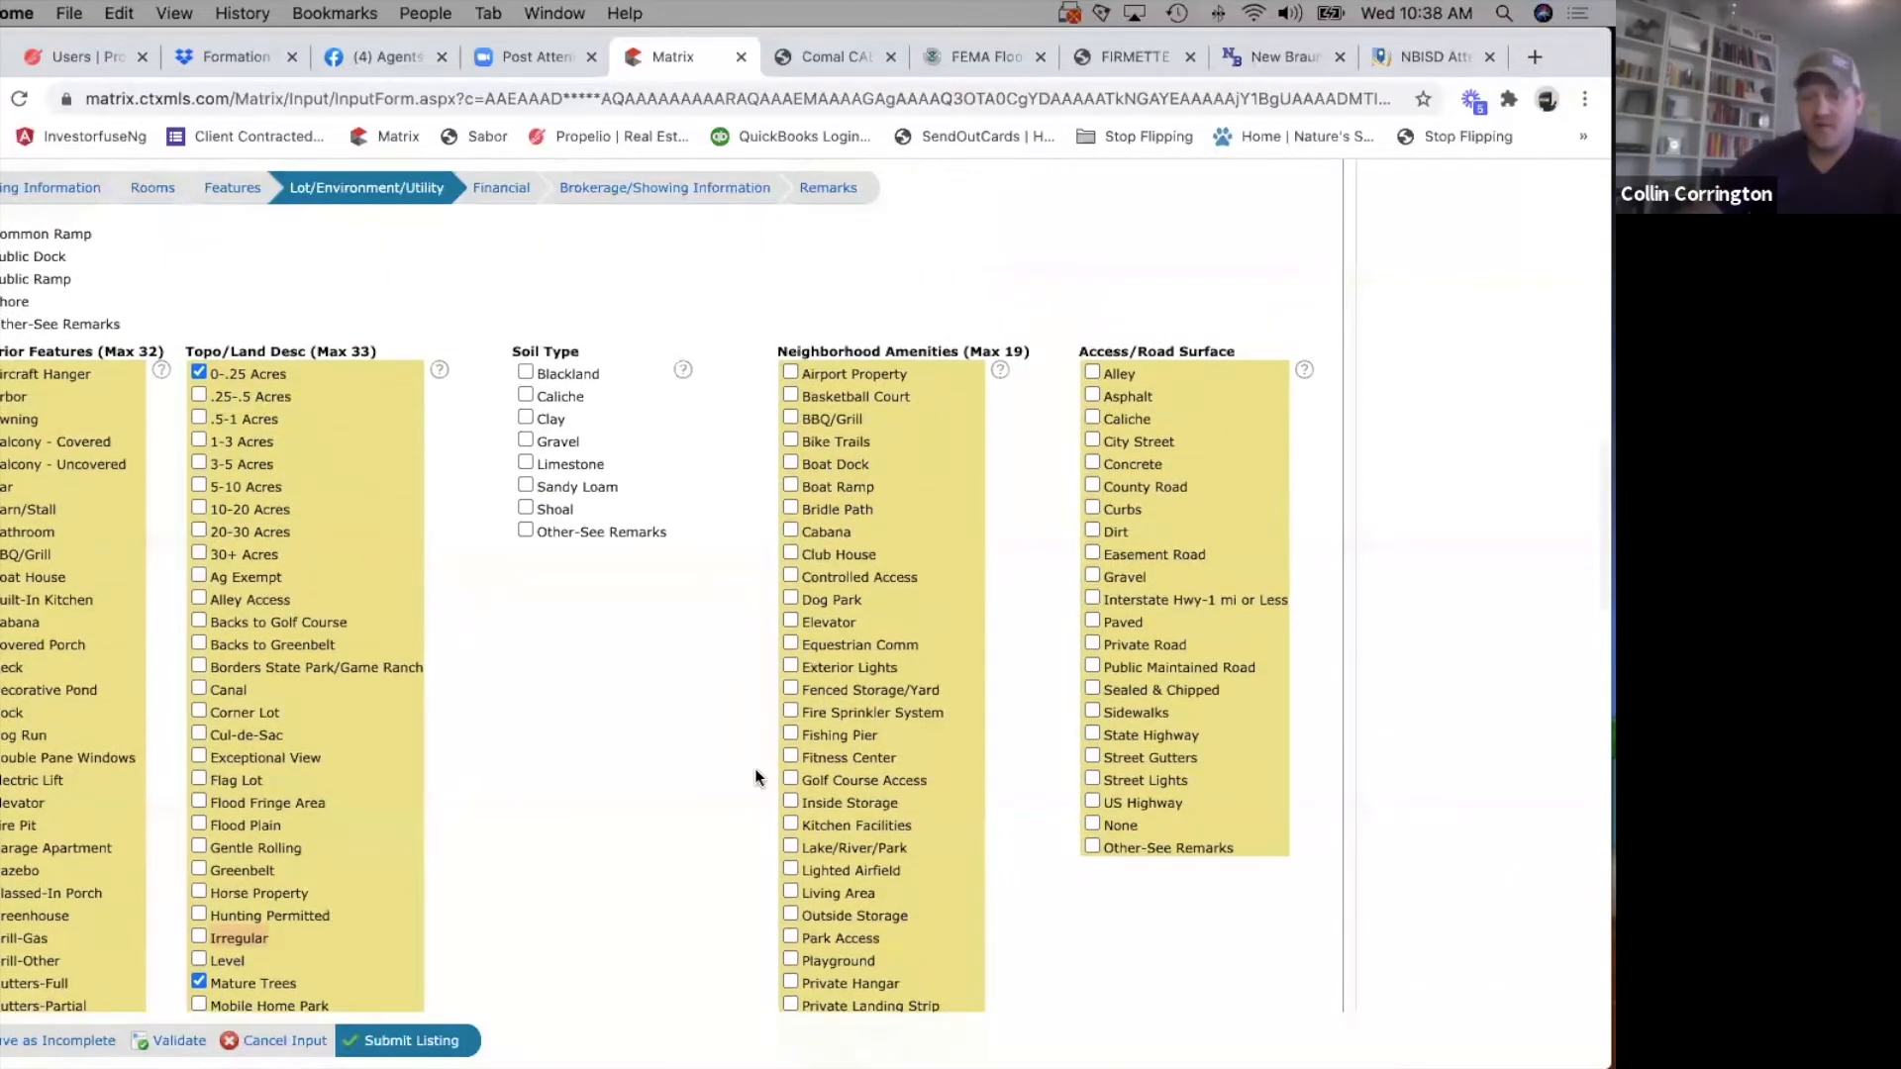
pyautogui.scroll(-1, 864, 768)
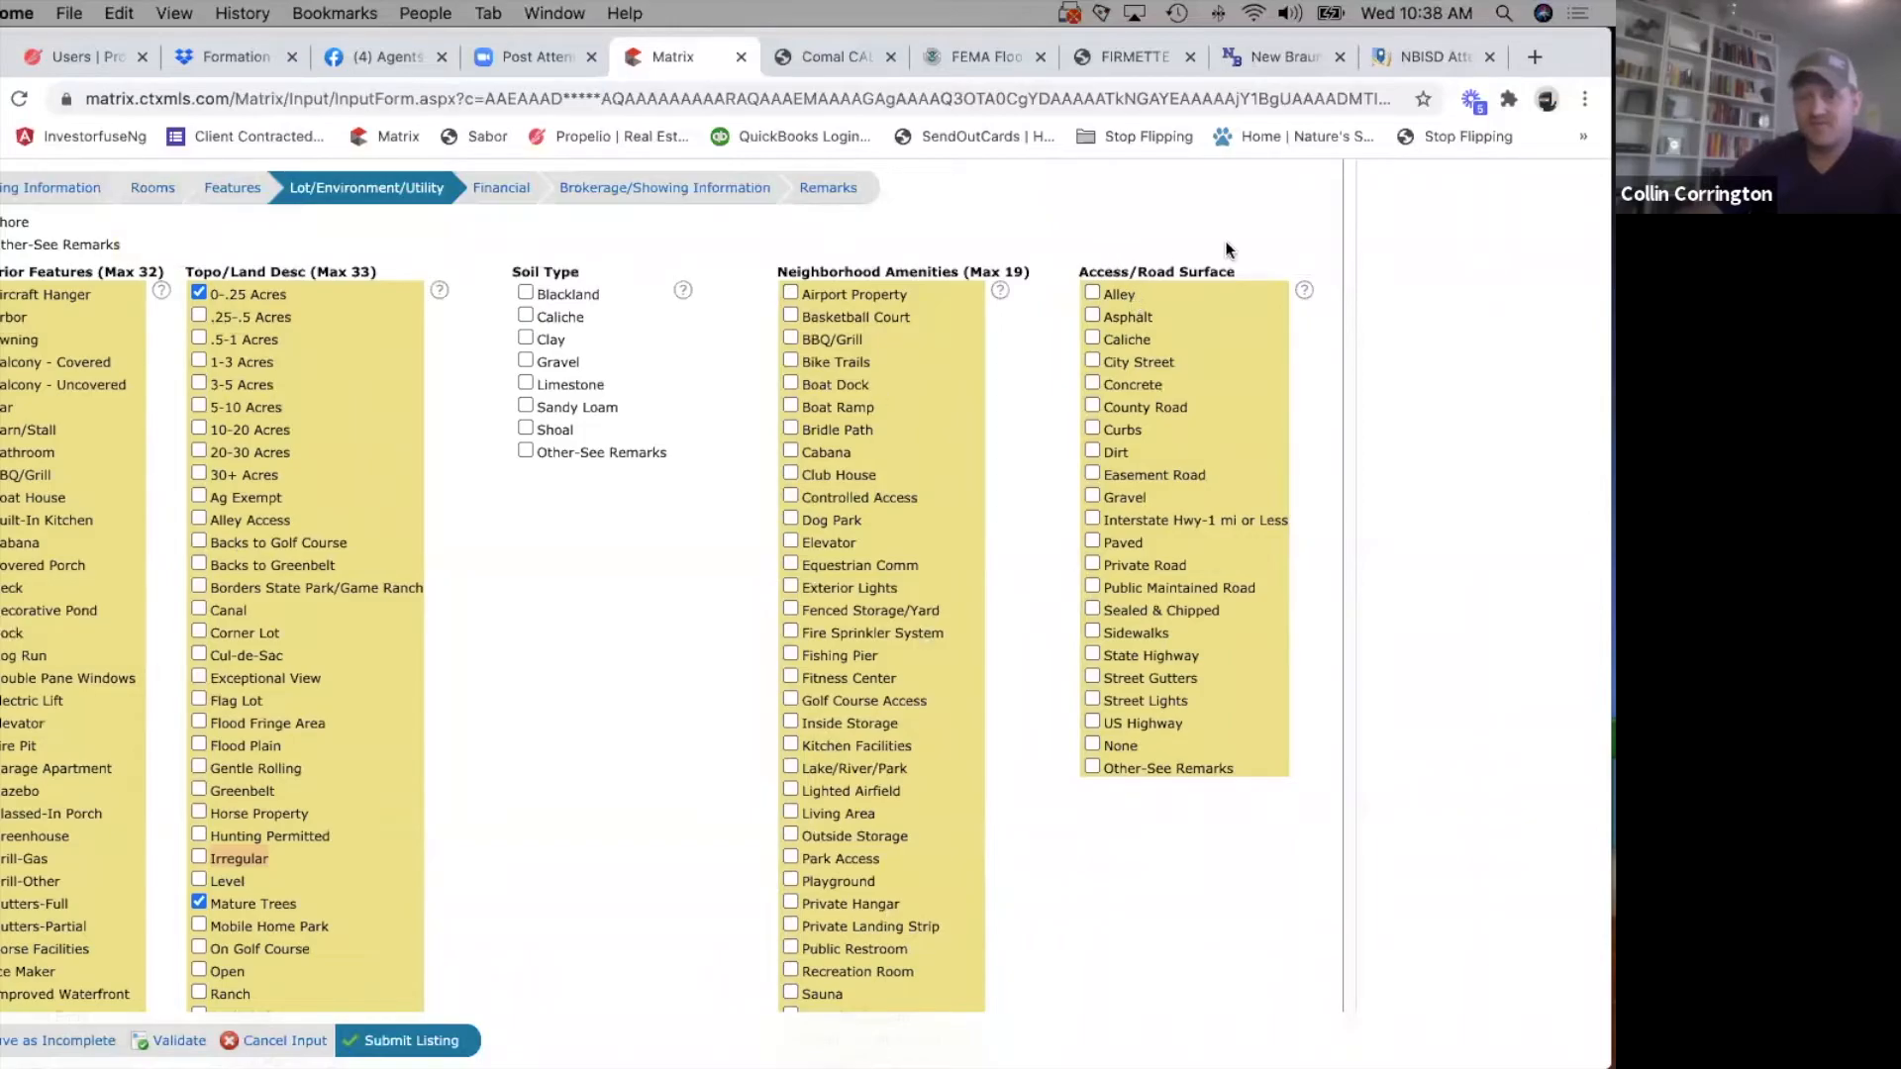
pyautogui.click(1092, 358)
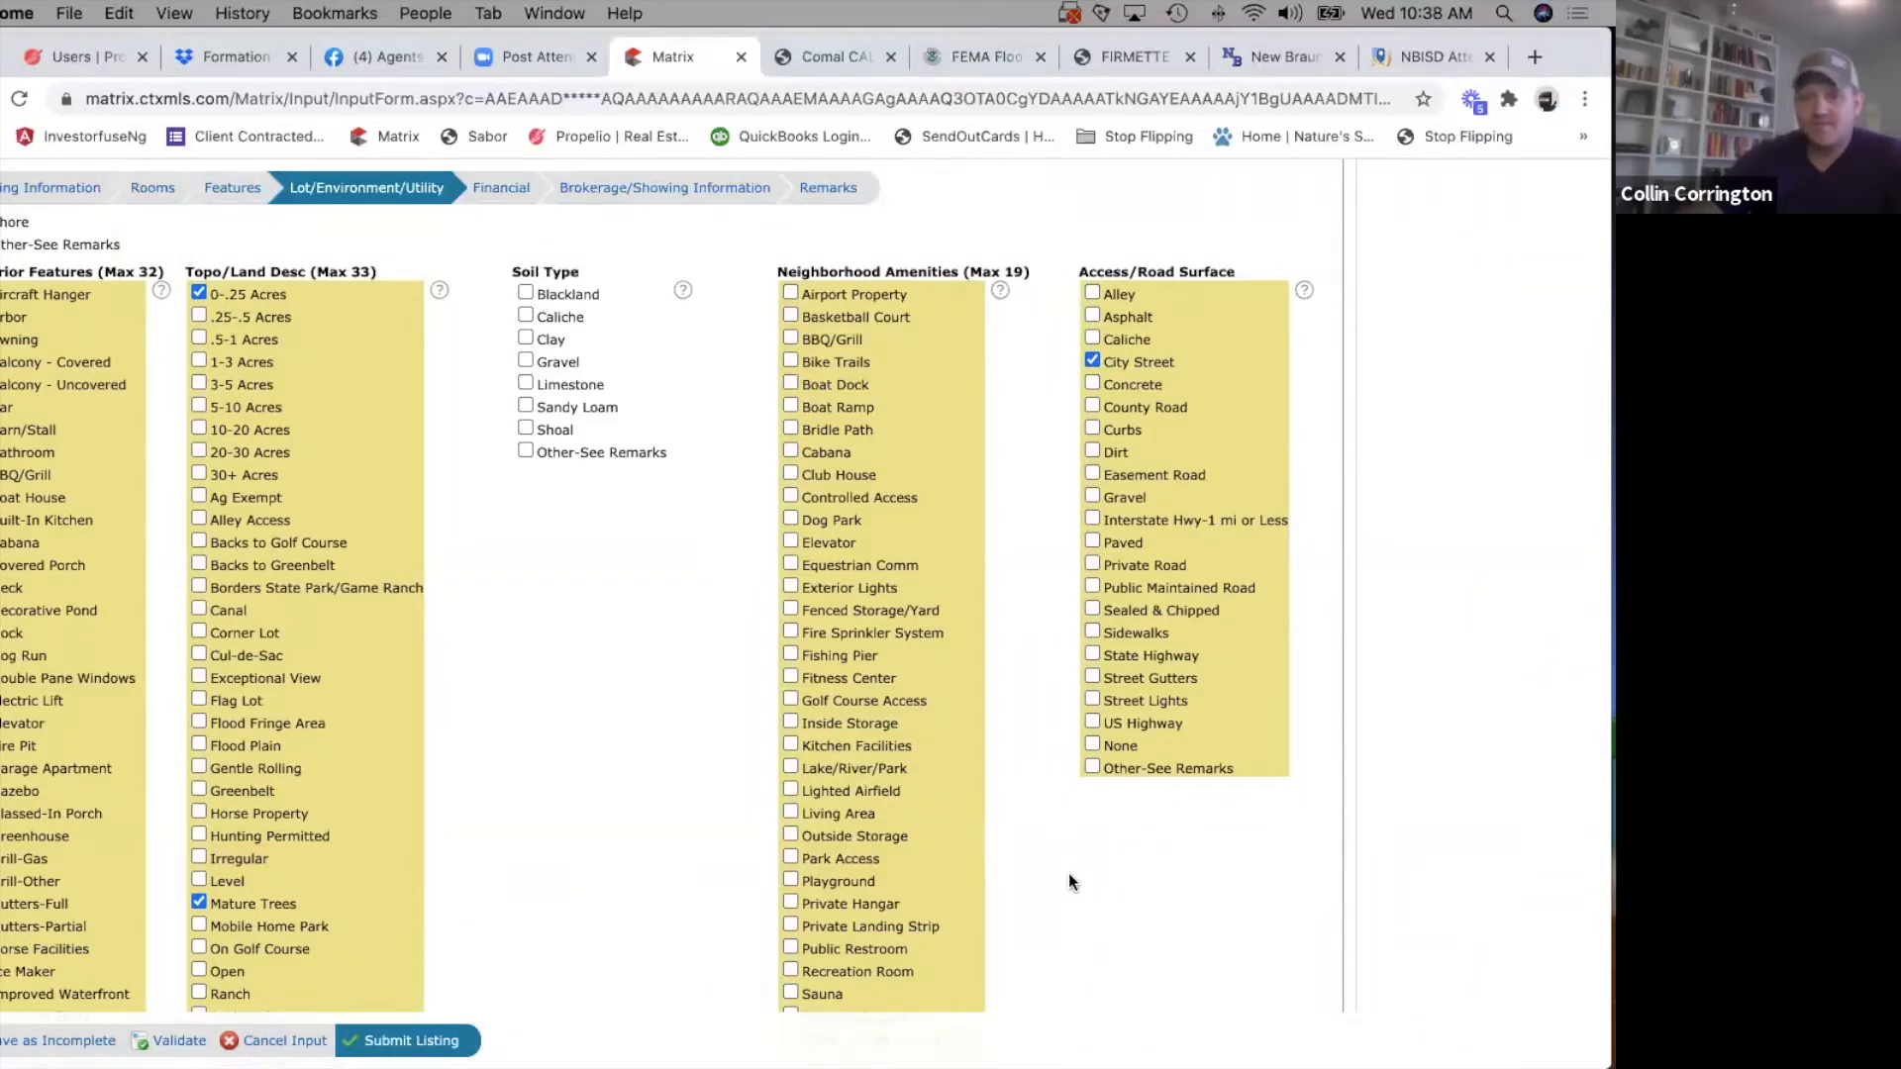
# Go to the Financial section of the listing form and select Cash, Conventional and FHA under Acceptable Financing.
pyautogui.scroll(-8, 1067, 871)
pyautogui.scroll(5, 1067, 871)
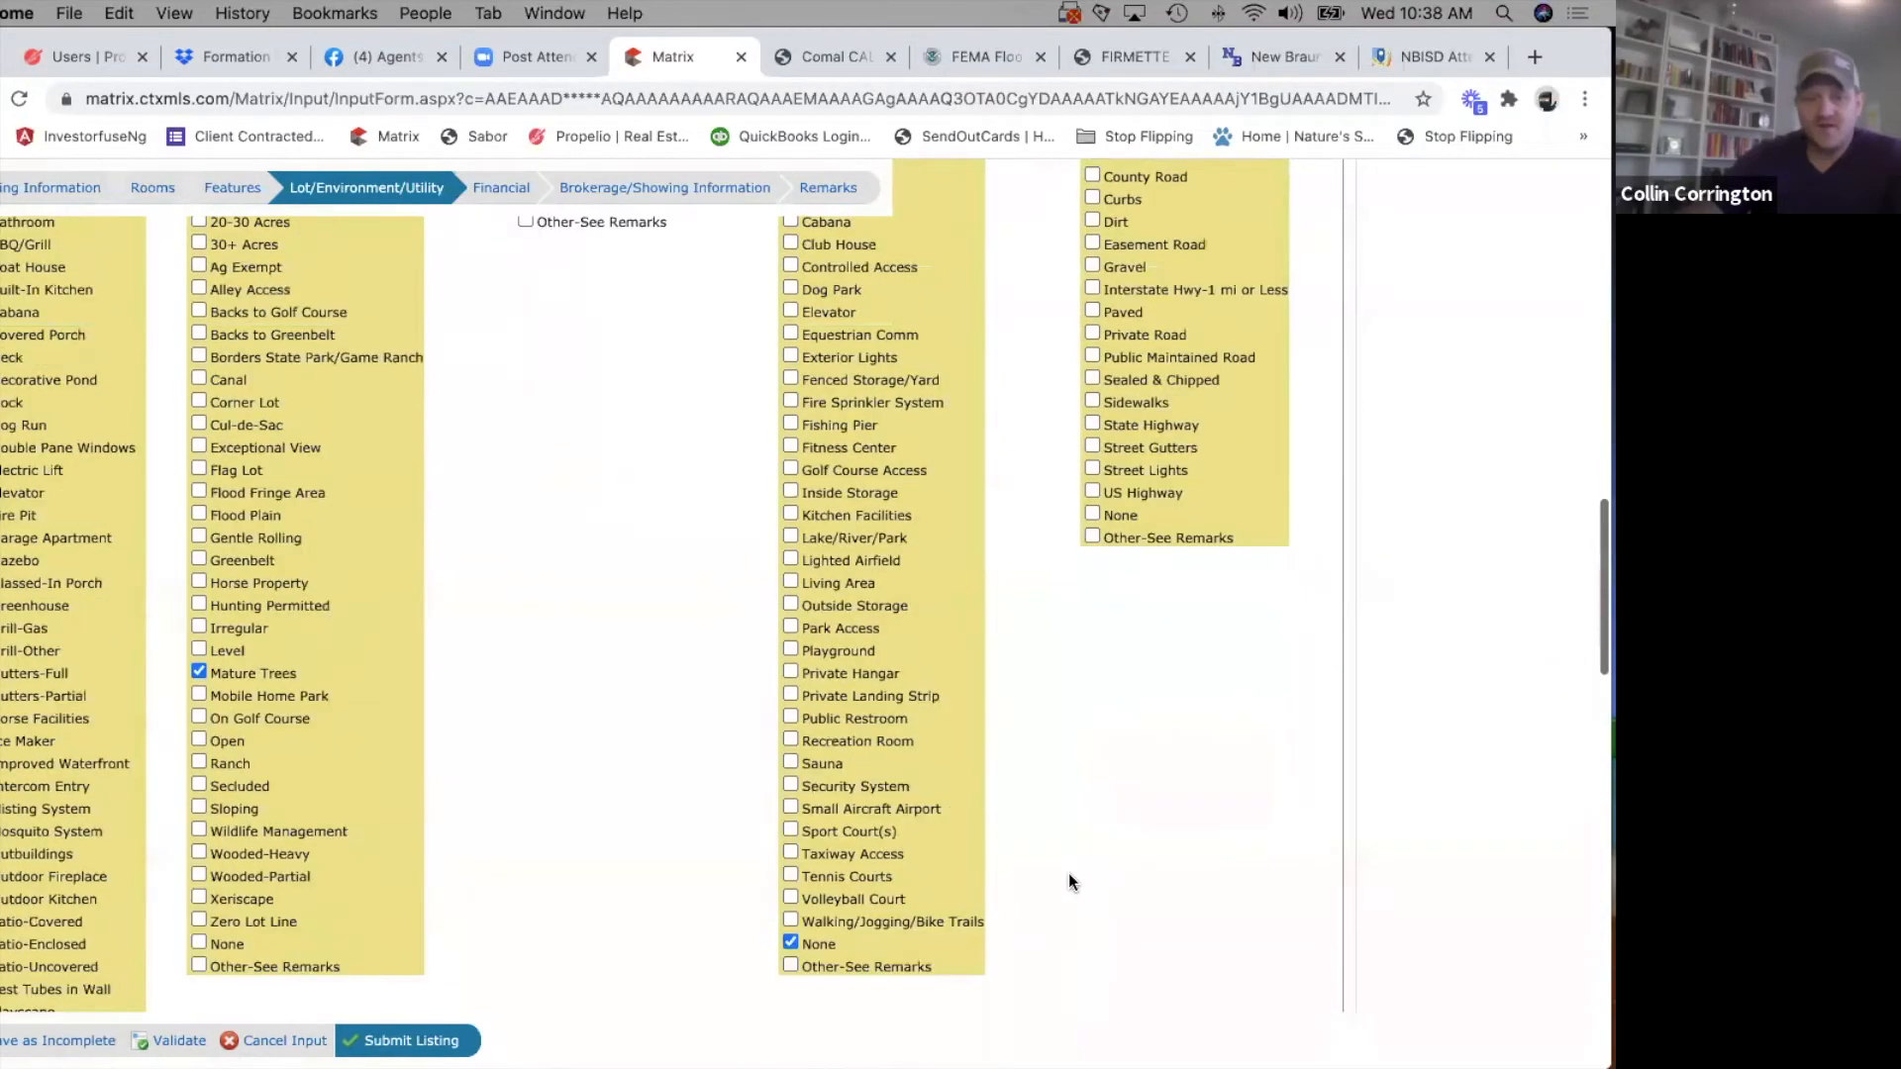
pyautogui.scroll(15, 1068, 871)
pyautogui.click(496, 414)
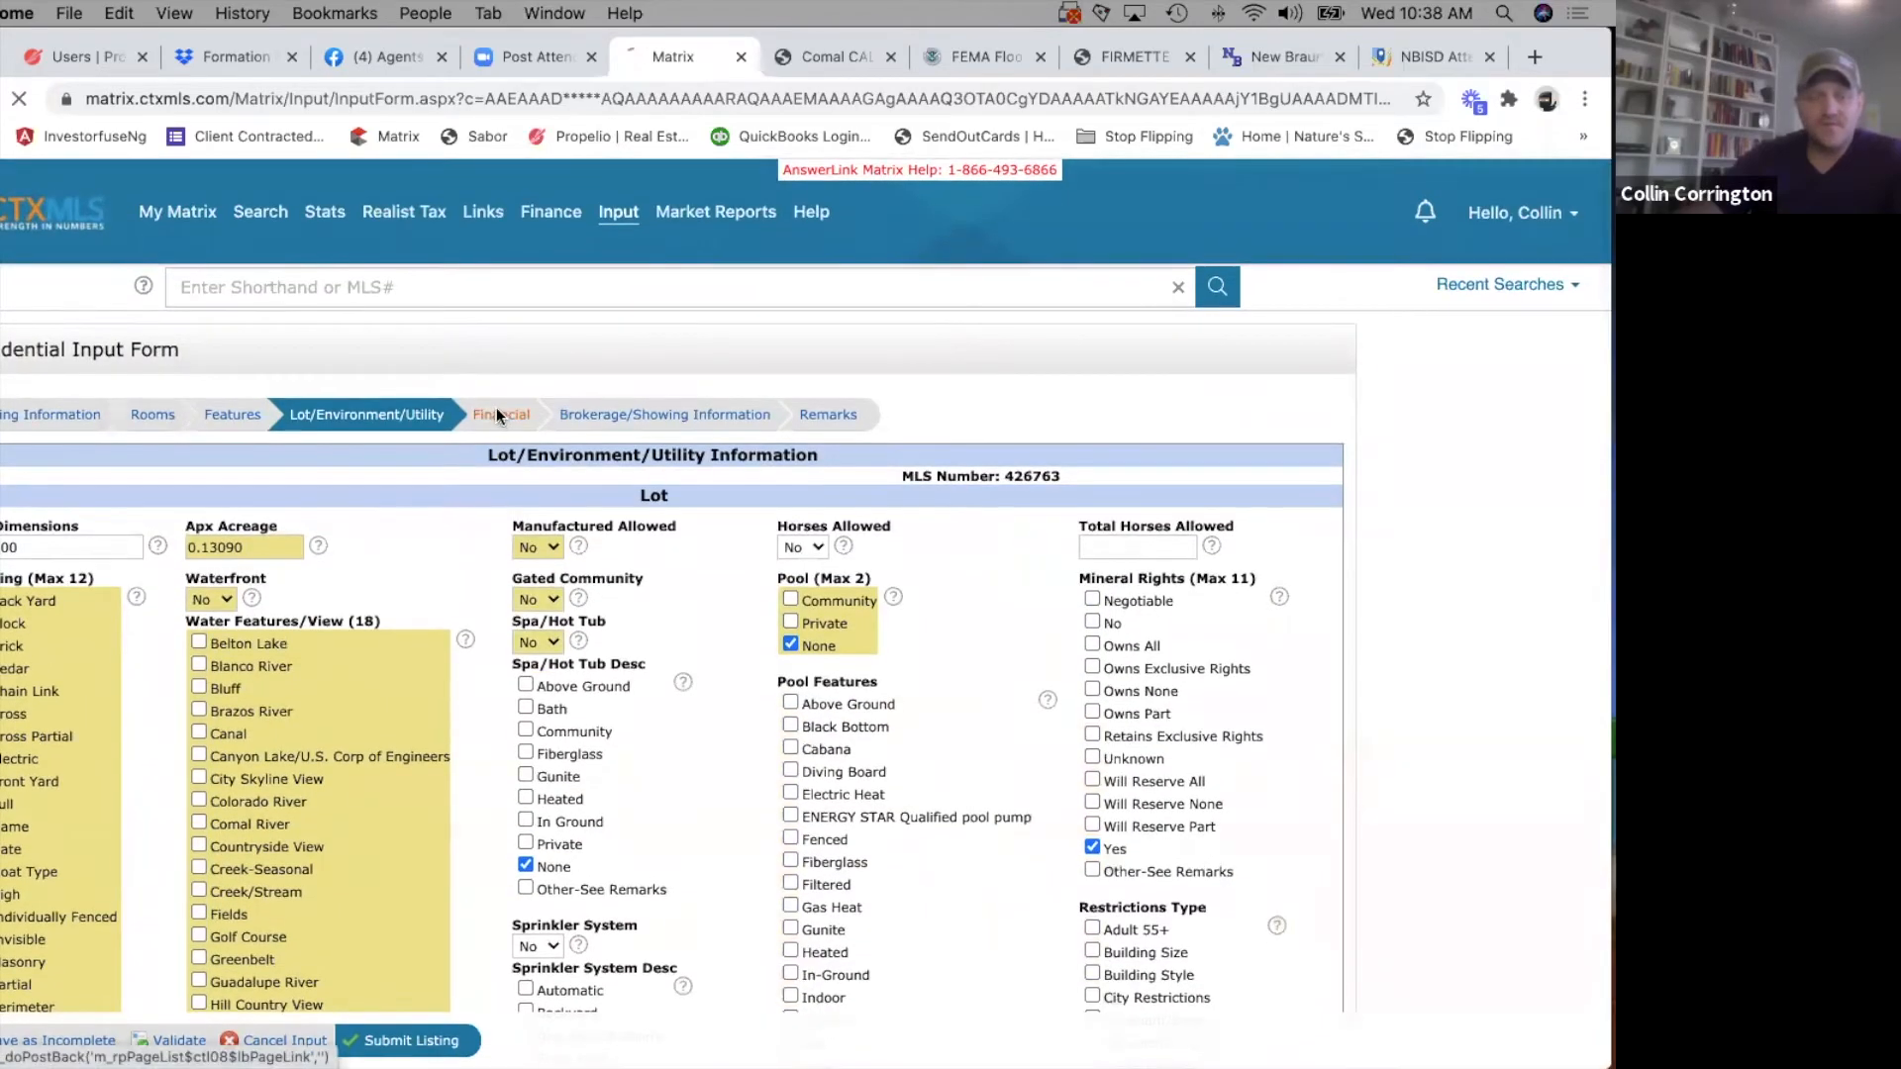
pyautogui.scroll(-3, 324, 592)
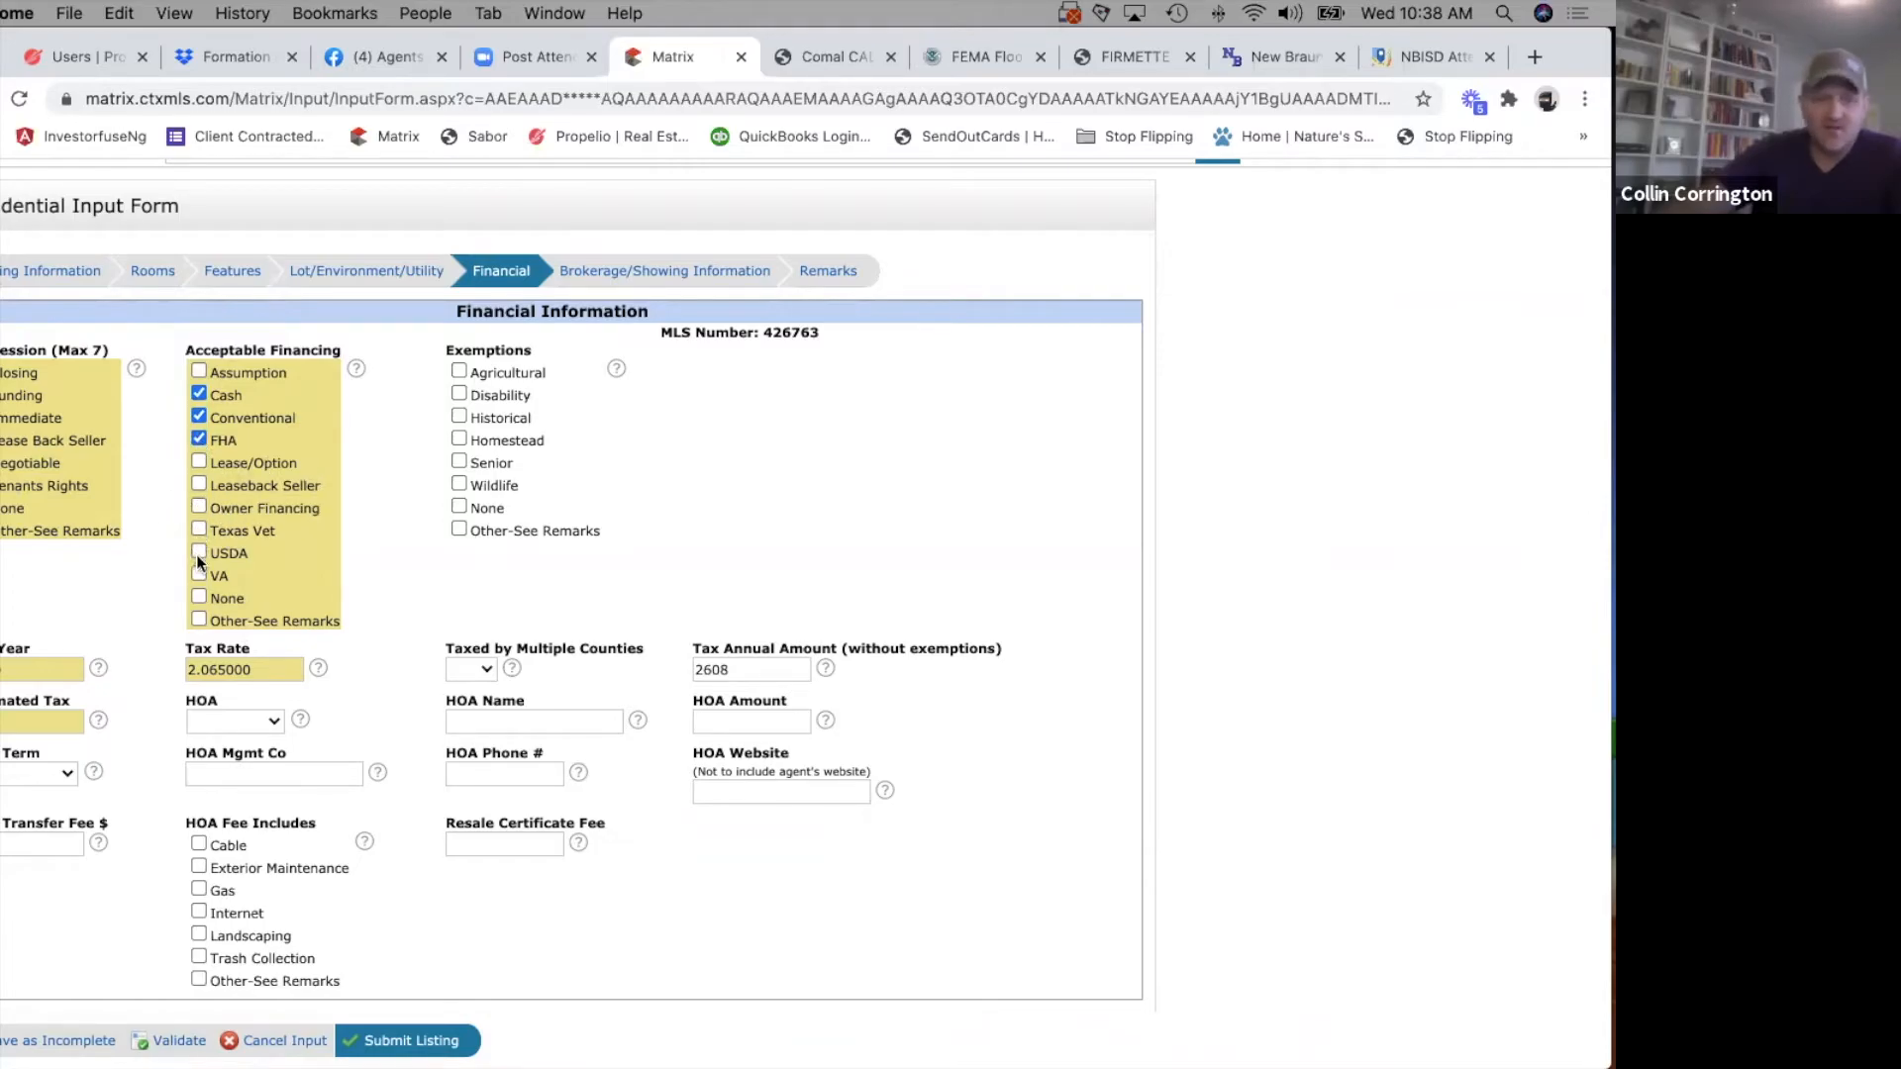
# Search Google in a separate tab for the Texas Veterans Land Board and open its official site, vlb.texas.gov.
pyautogui.click(1531, 57)
pyautogui.write('texas v')
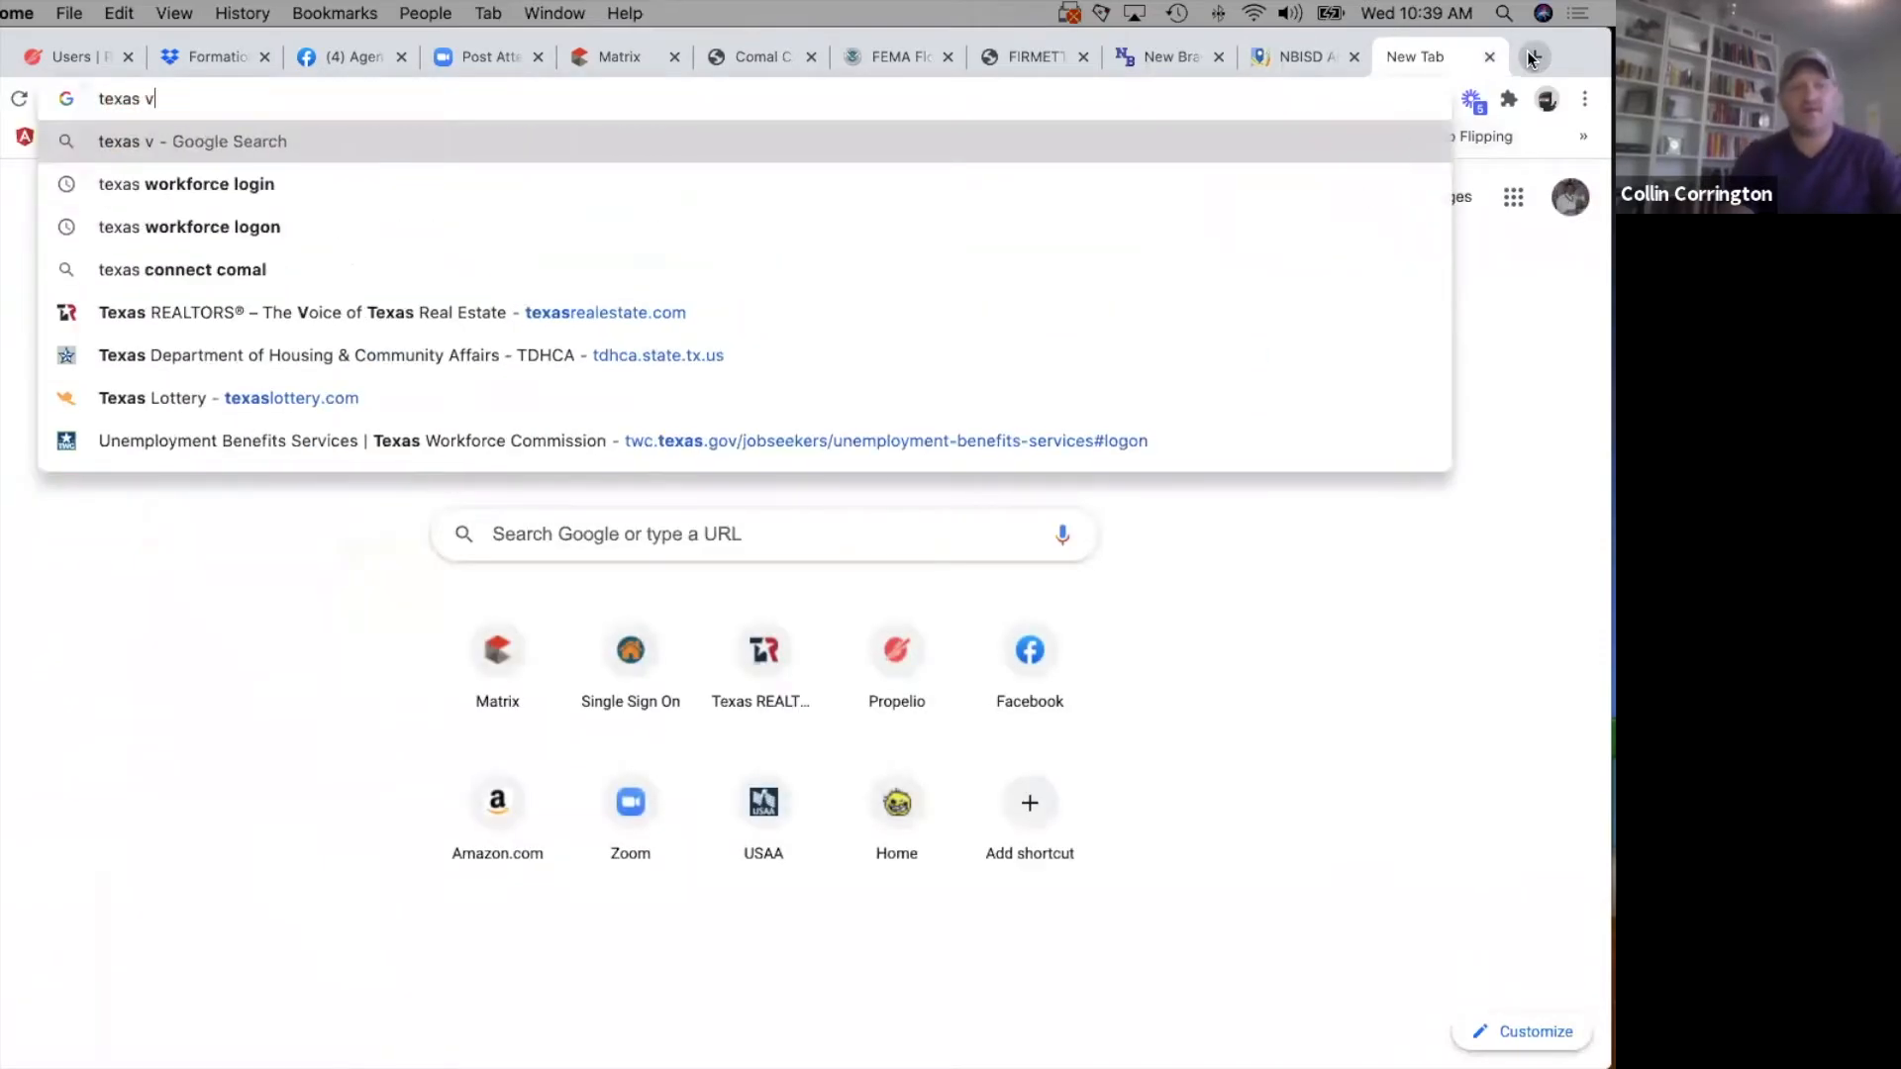
pyautogui.write('et')
pyautogui.press('Return')
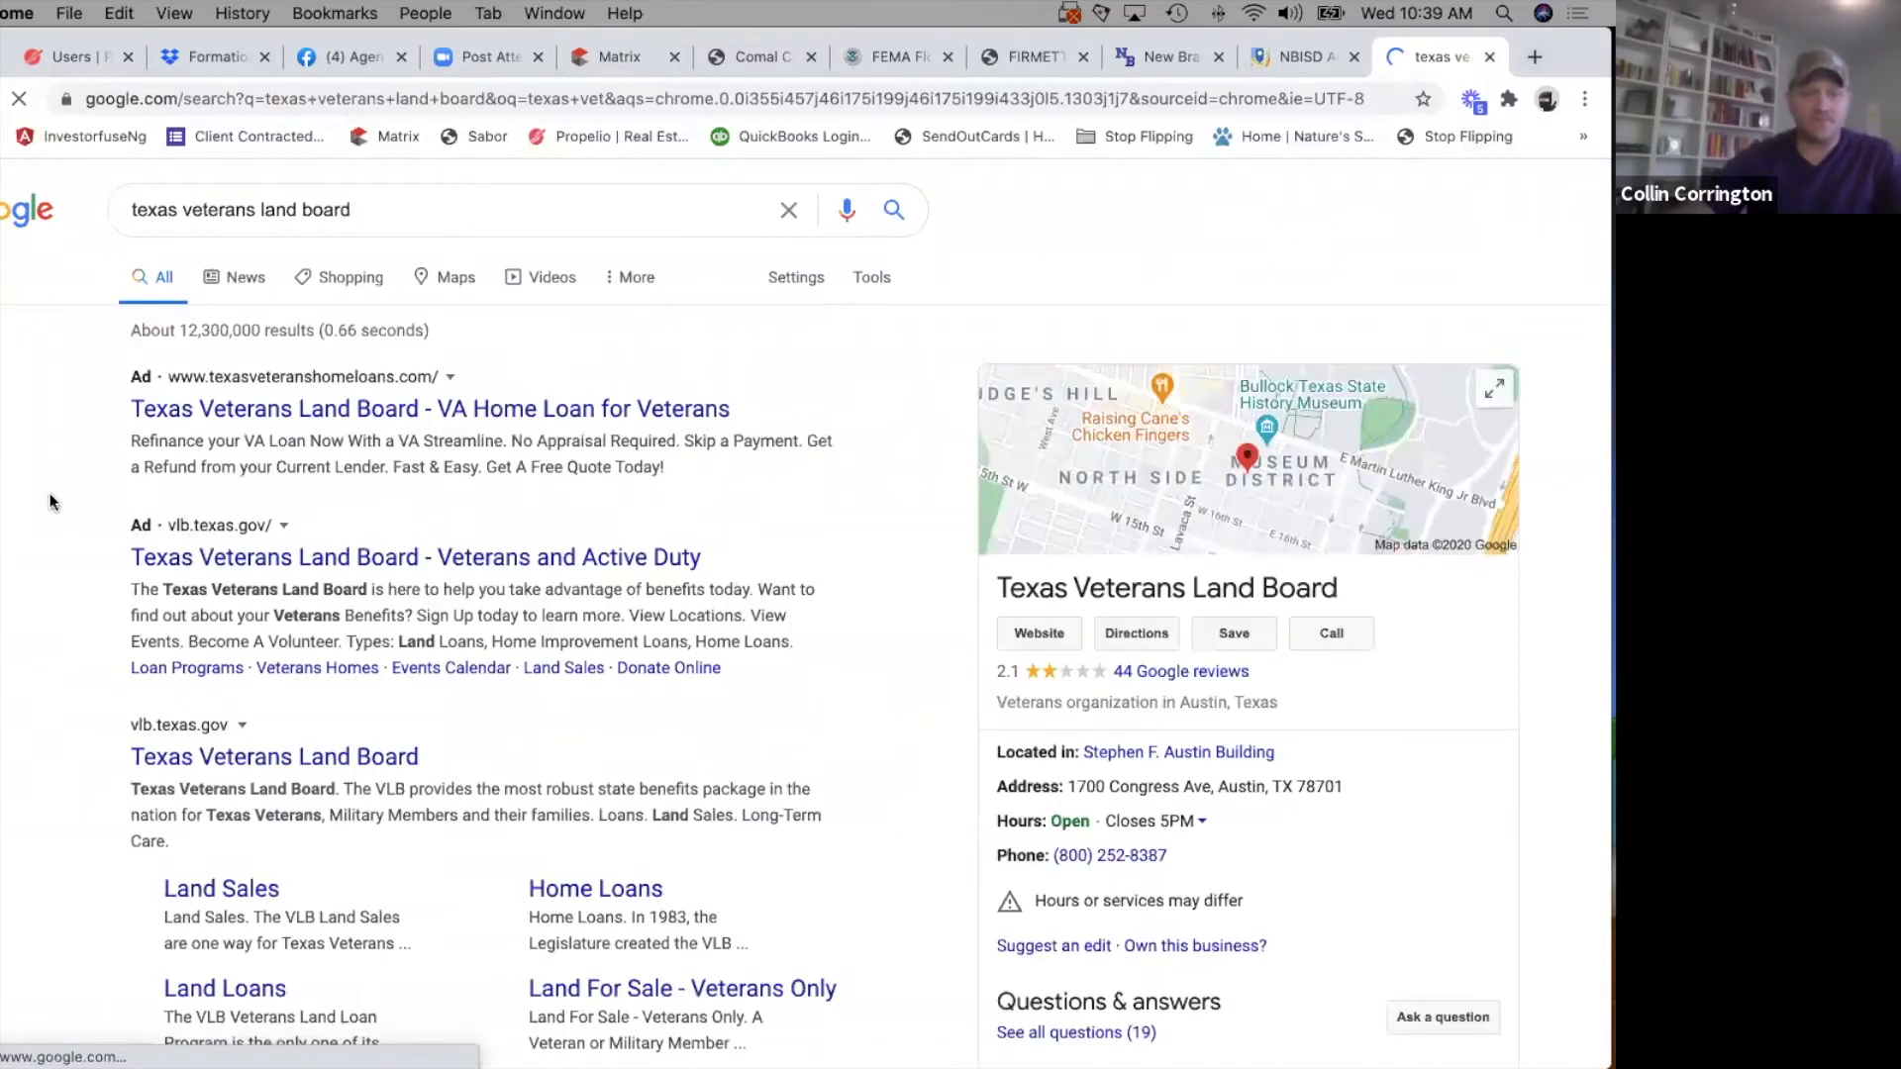
pyautogui.scroll(-2, 45, 655)
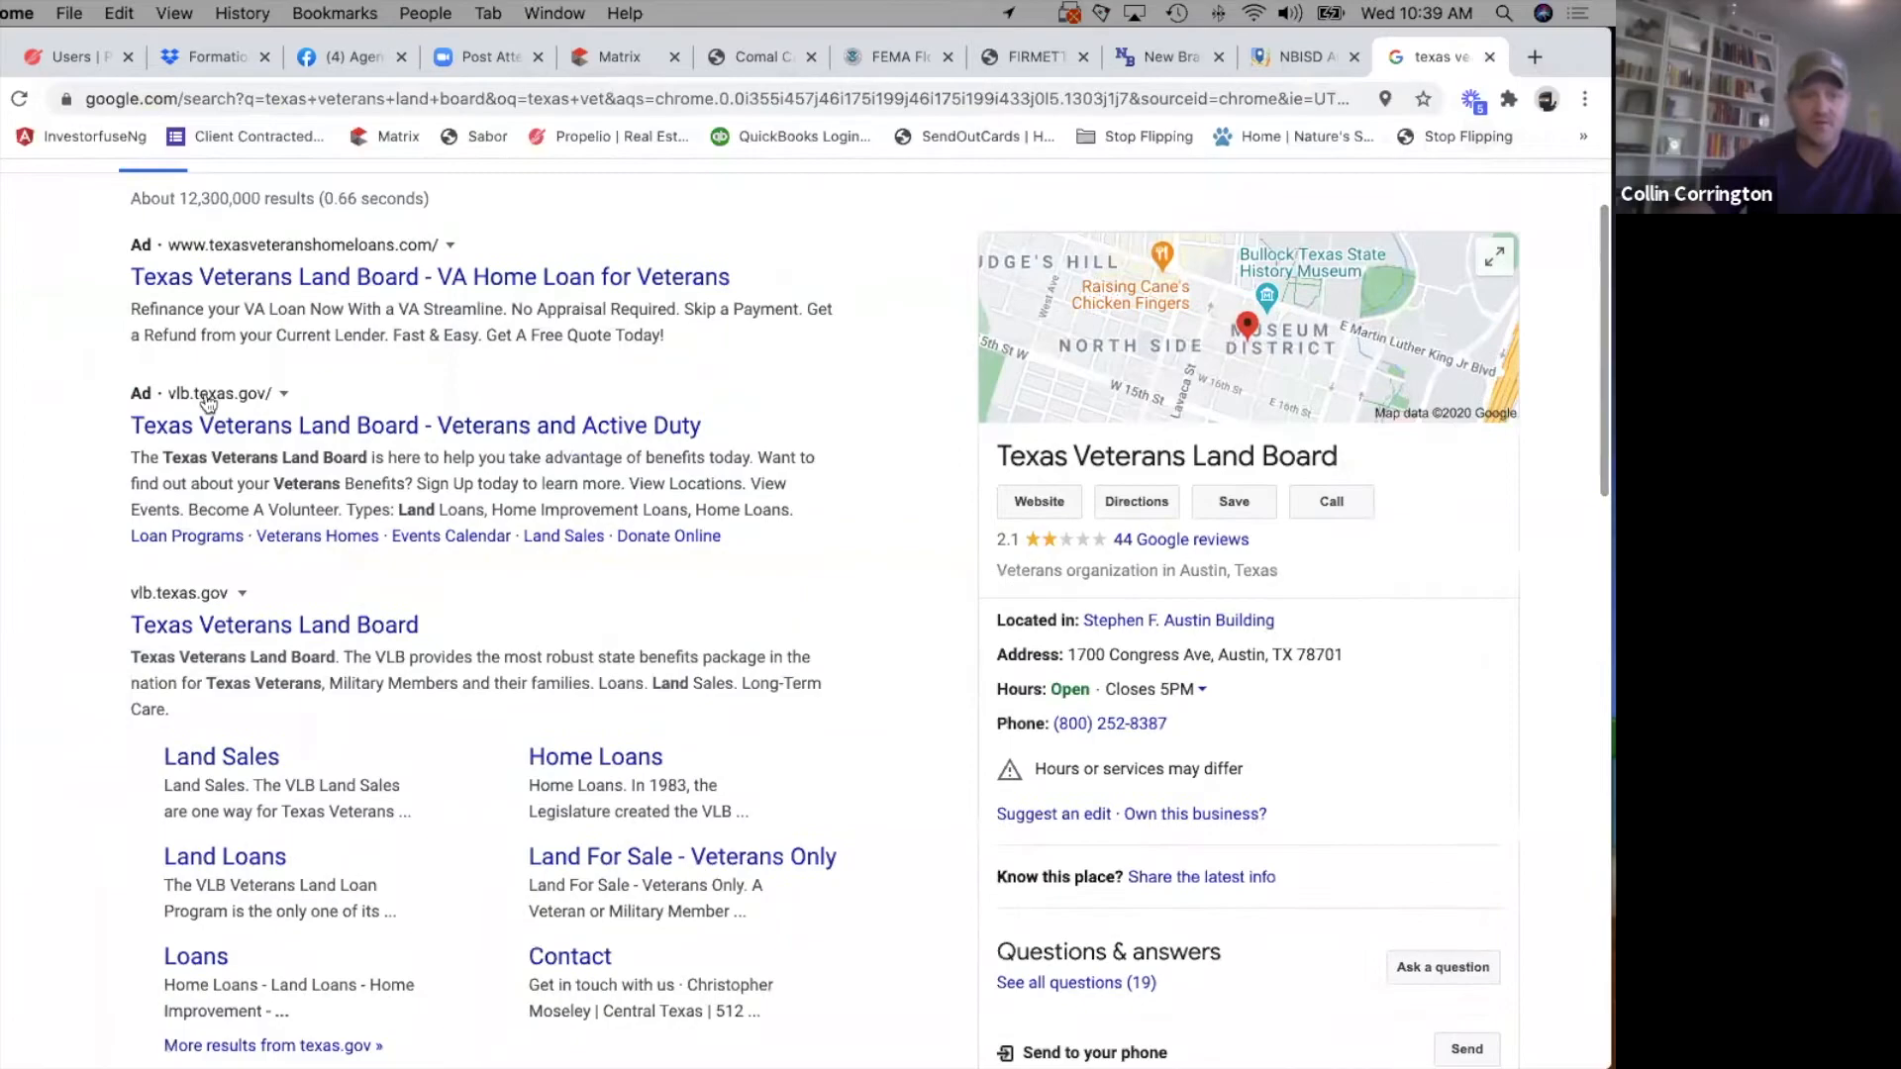
pyautogui.click(158, 628)
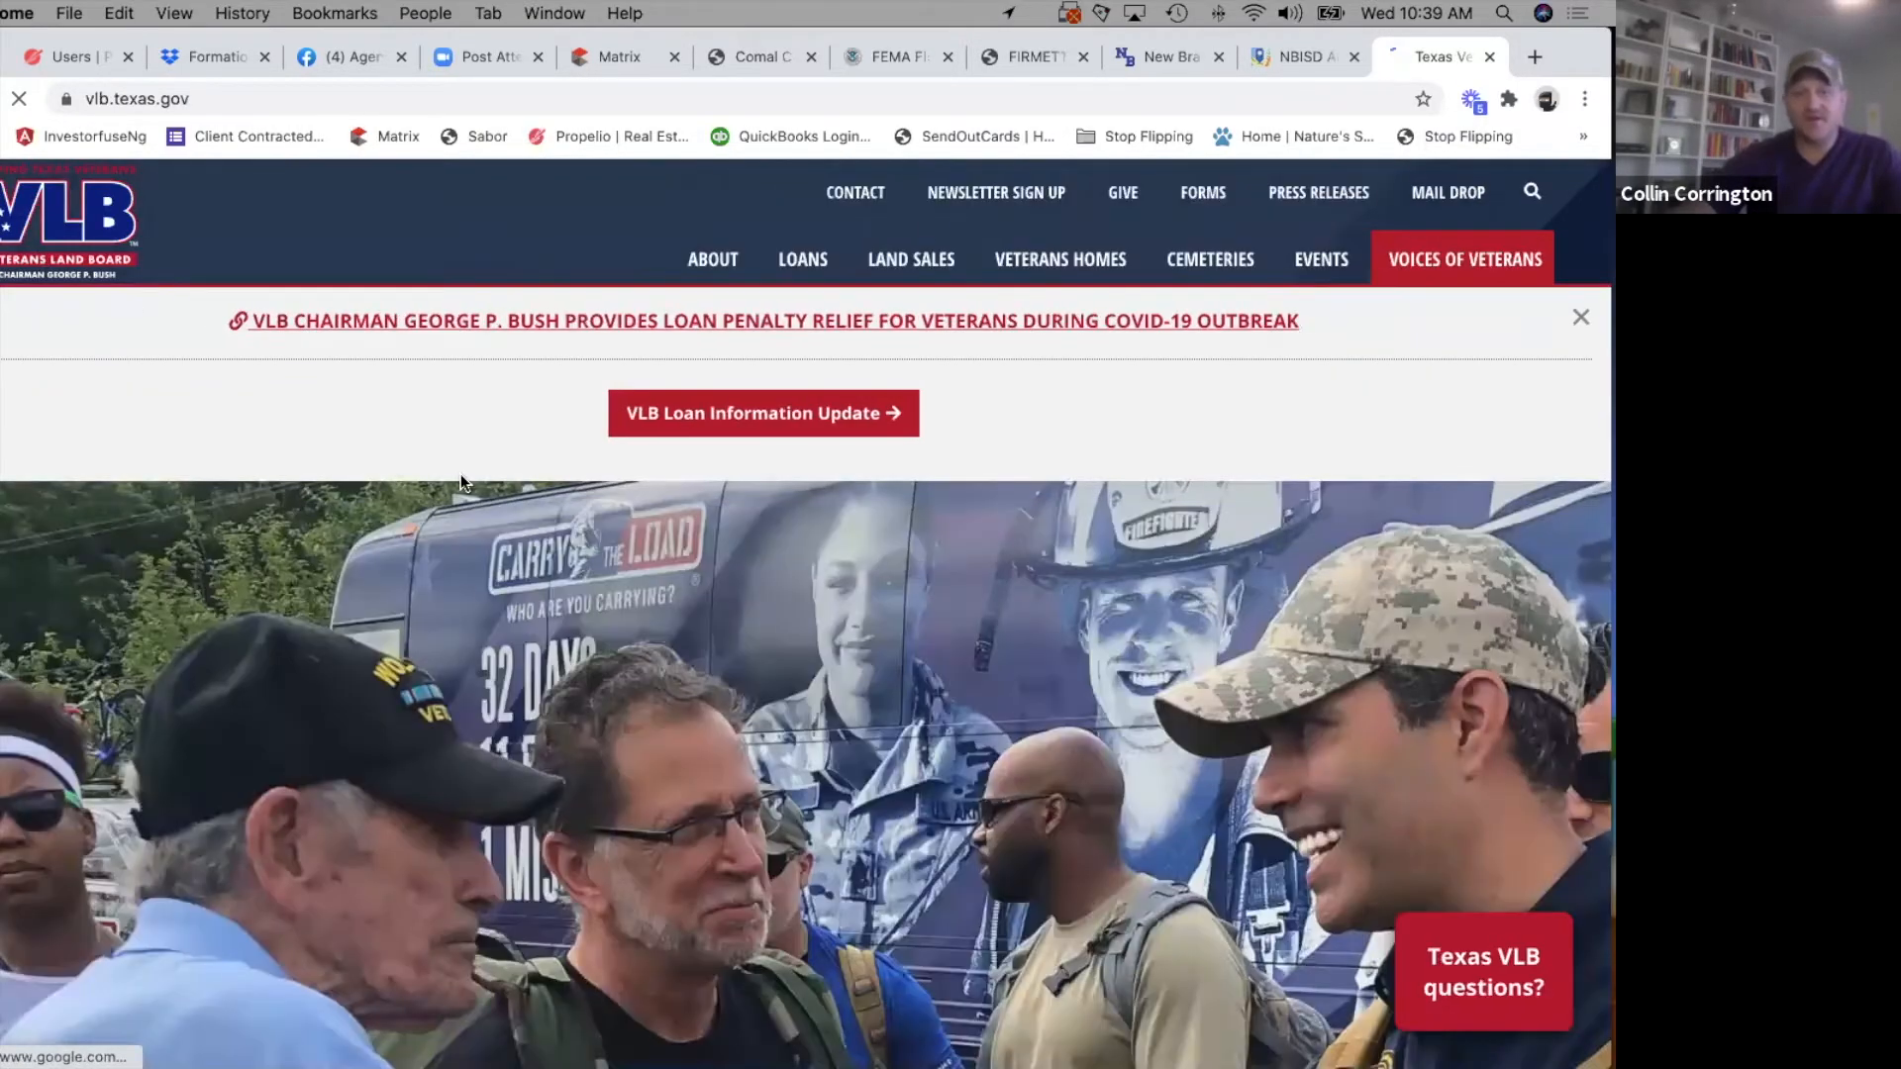
pyautogui.moveTo(779, 235)
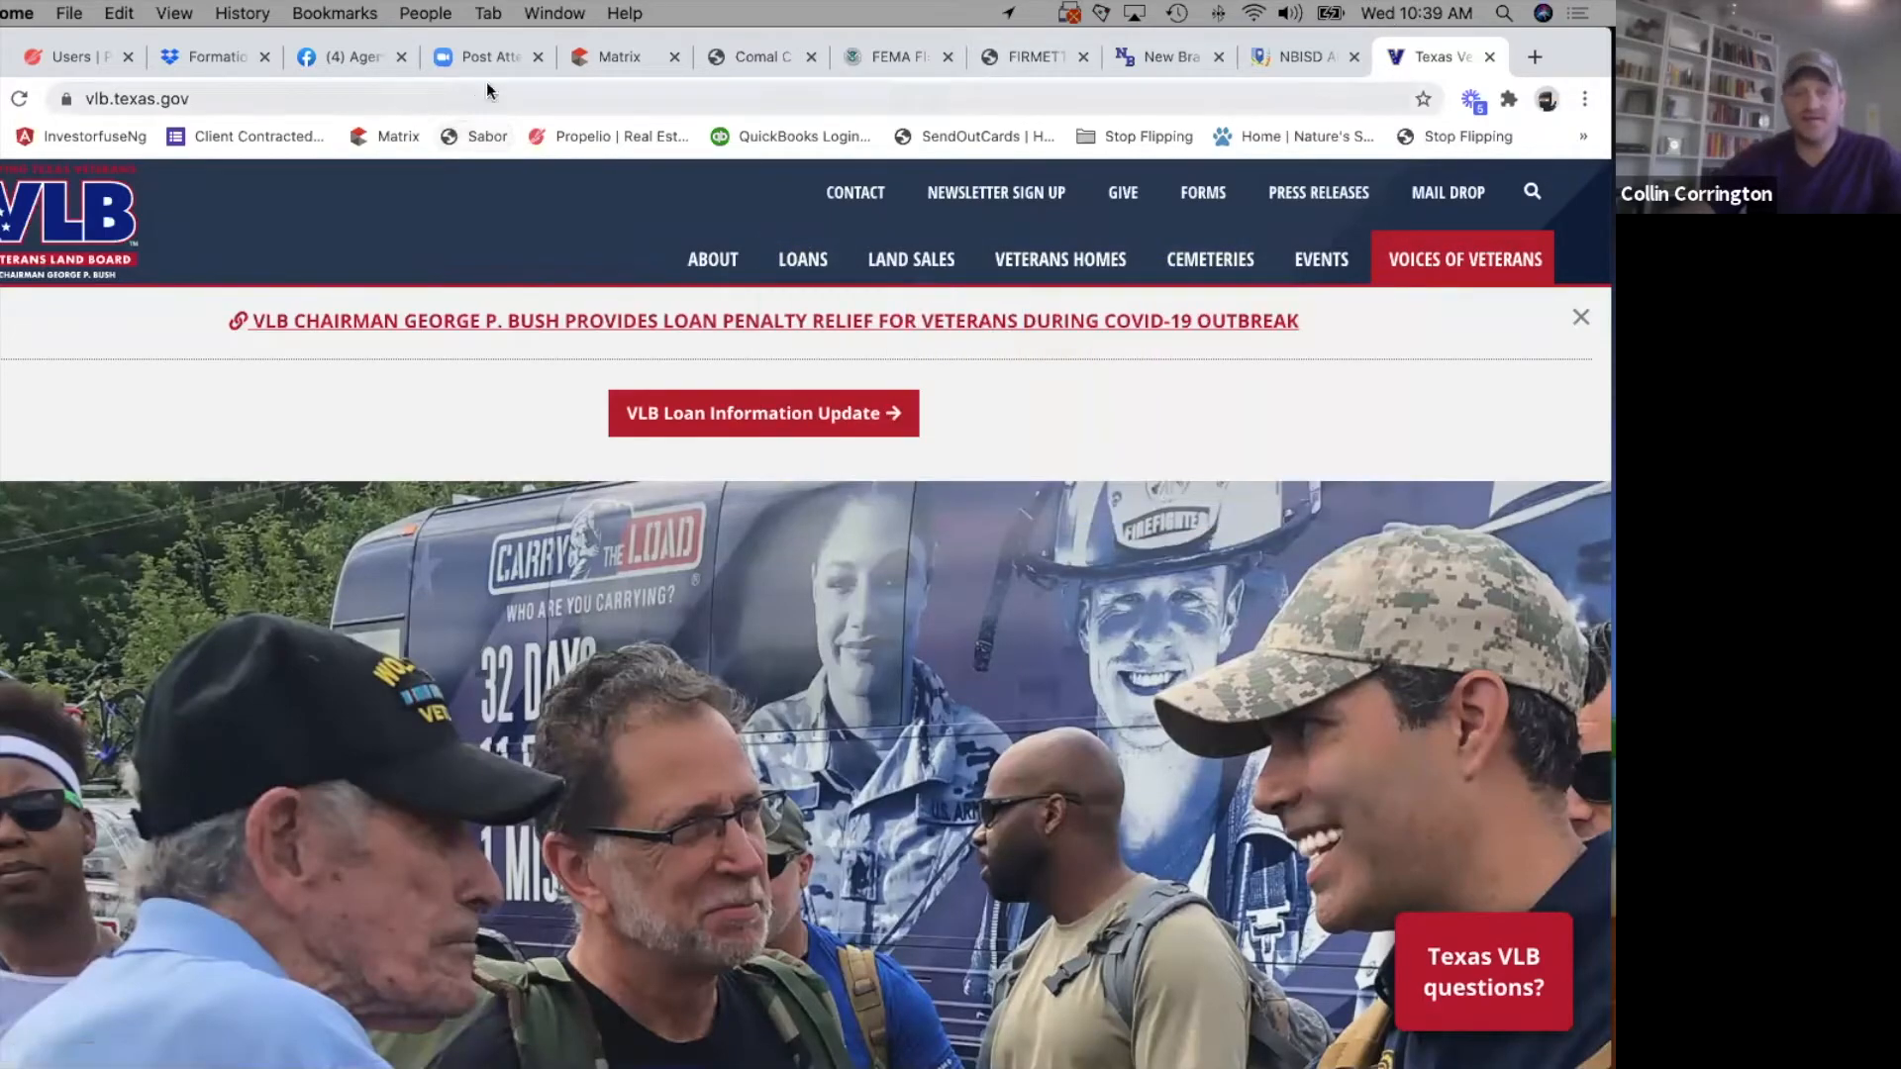
# Return to the Matrix listing form and select None under Exemptions in the Financial section.
pyautogui.click(597, 61)
pyautogui.scroll(-3, 378, 869)
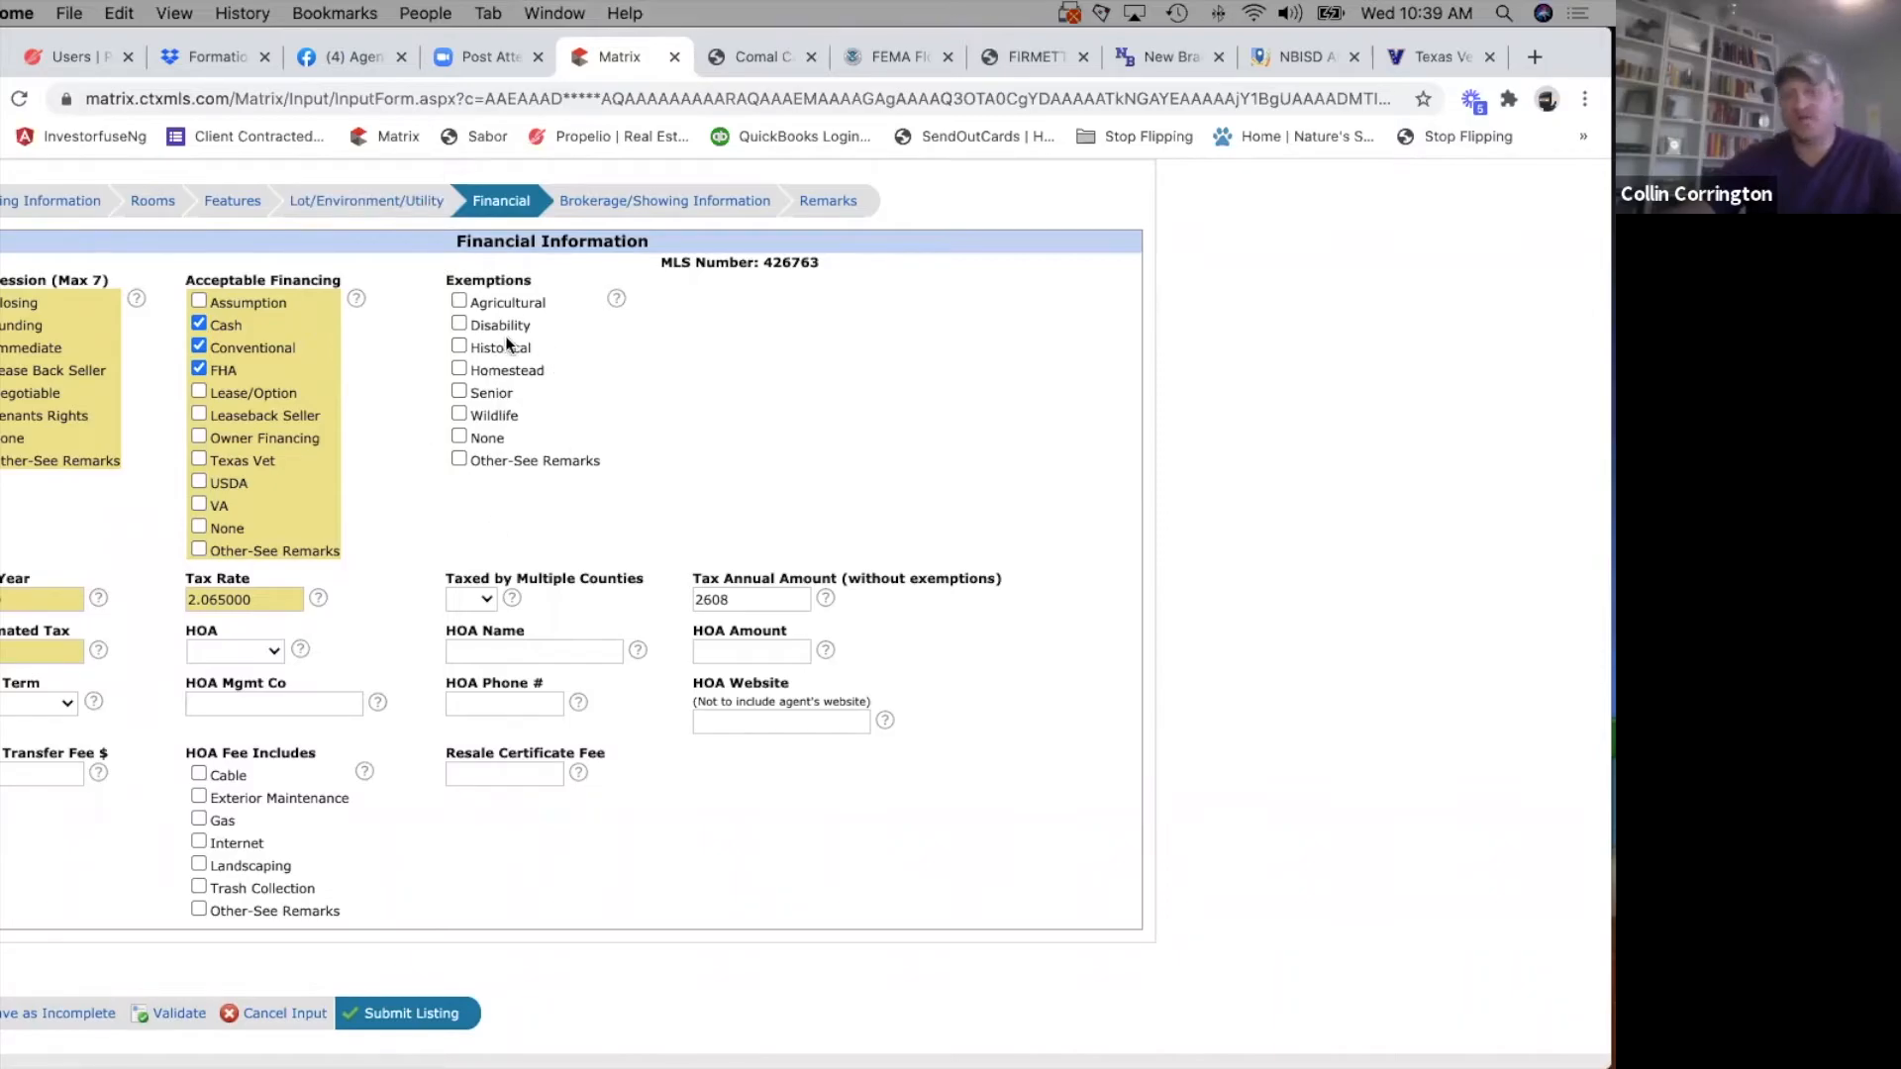
pyautogui.click(458, 436)
# Go to the Estimated Tax field, then switch to the Comal CAD property record and expand its roll value history to examine the assessed values.
pyautogui.scroll(-3, 465, 317)
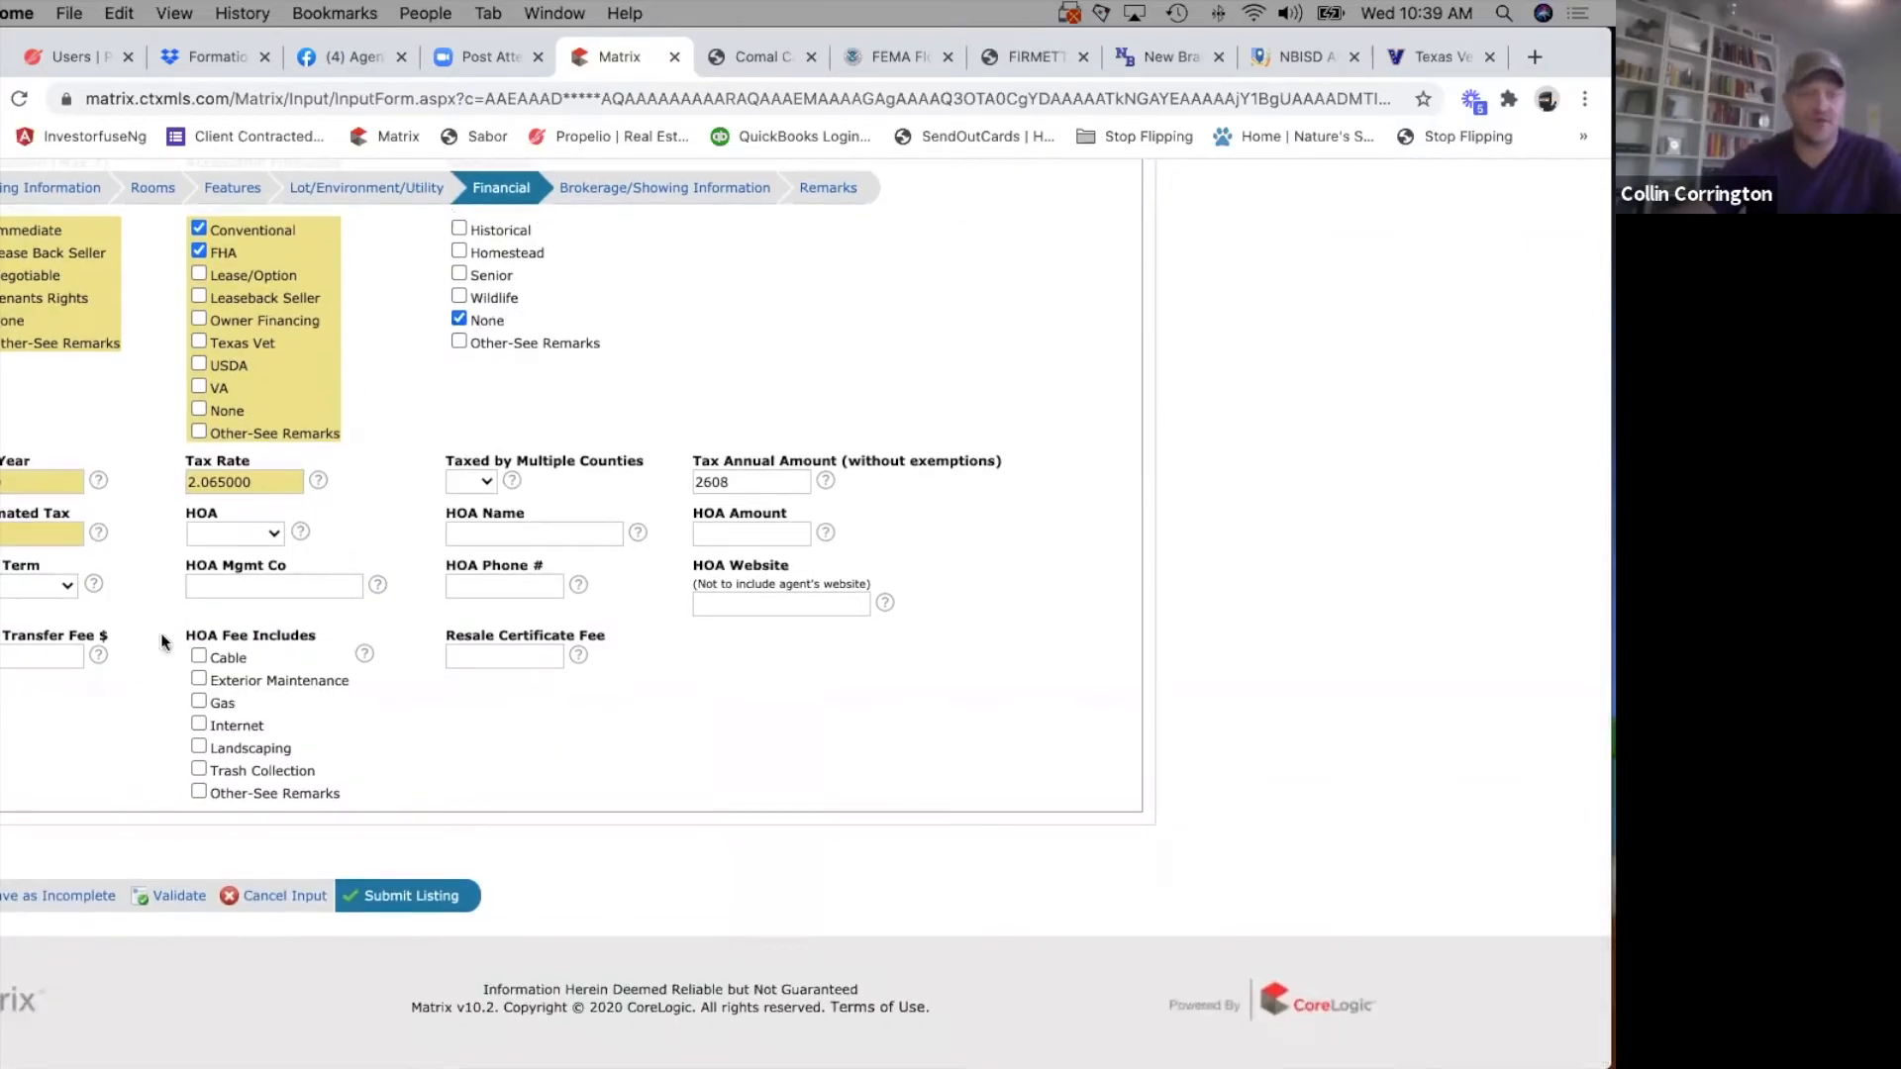
pyautogui.click(17, 535)
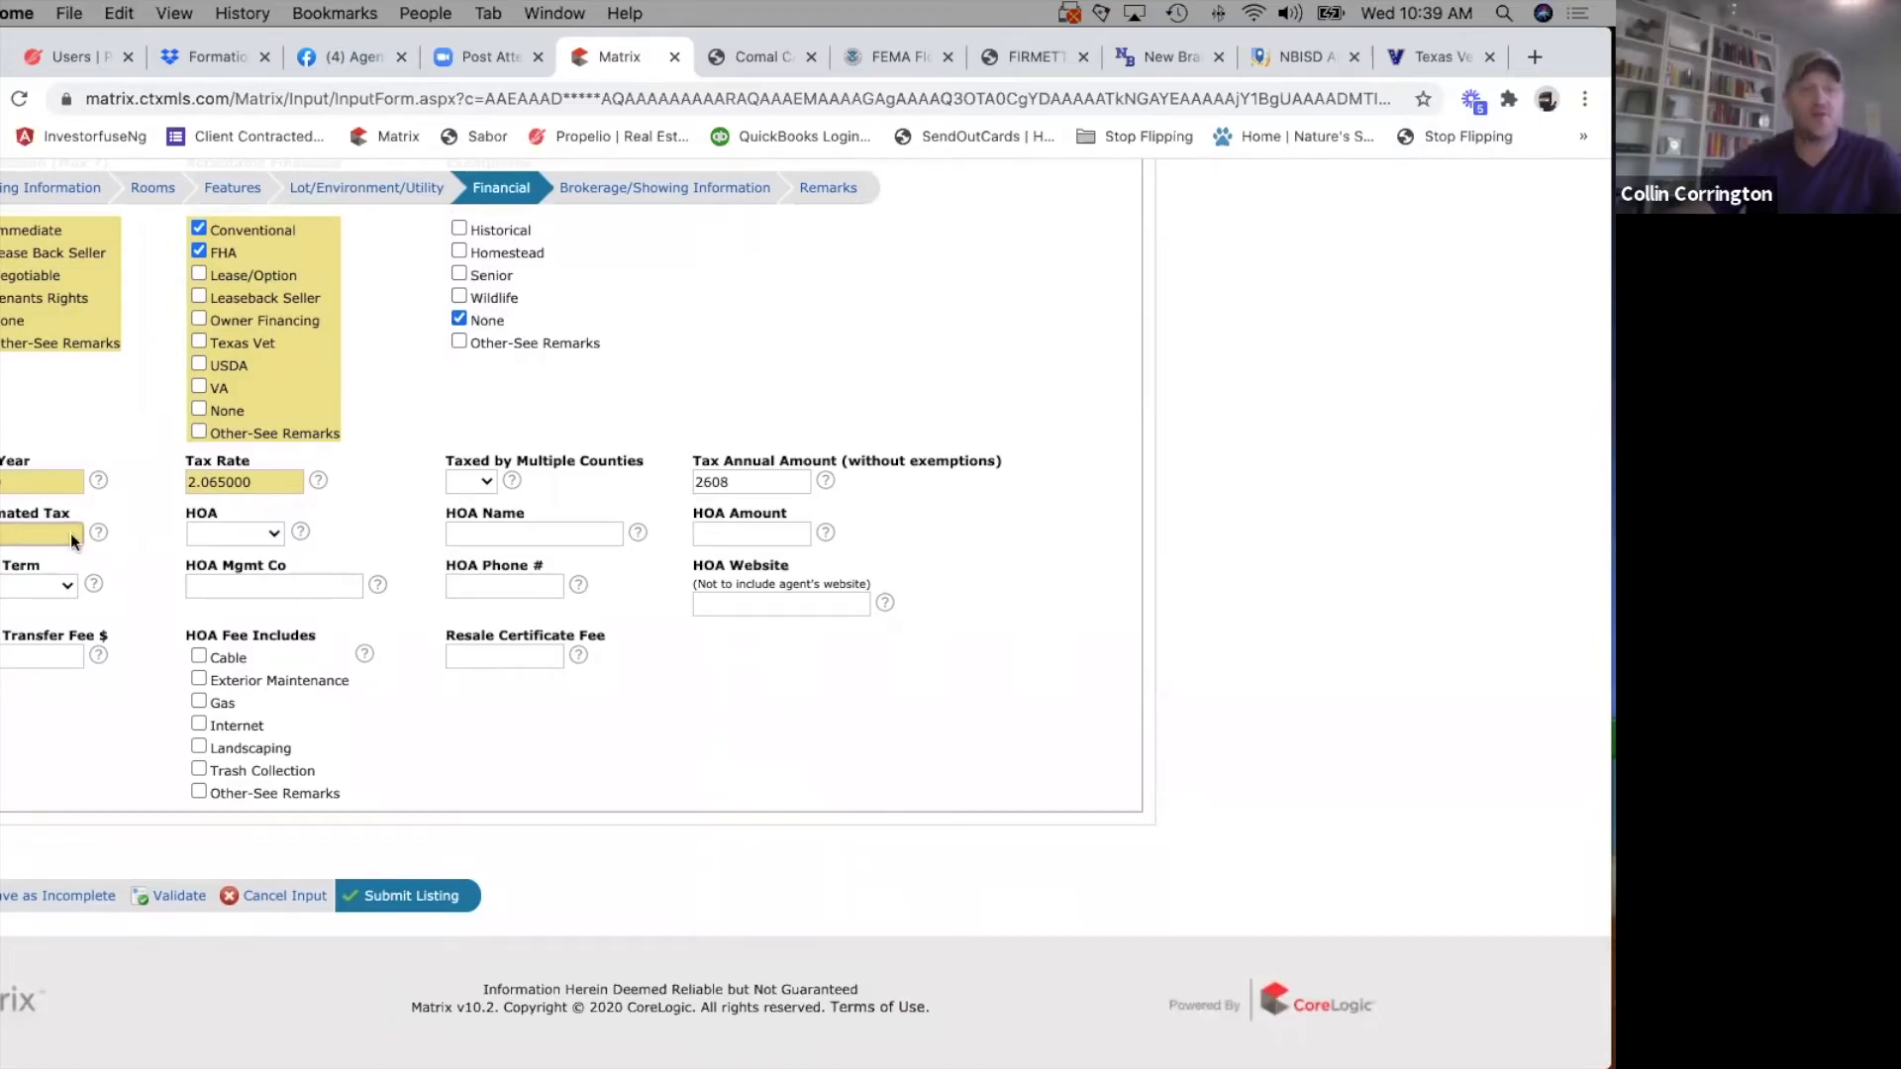
pyautogui.click(748, 57)
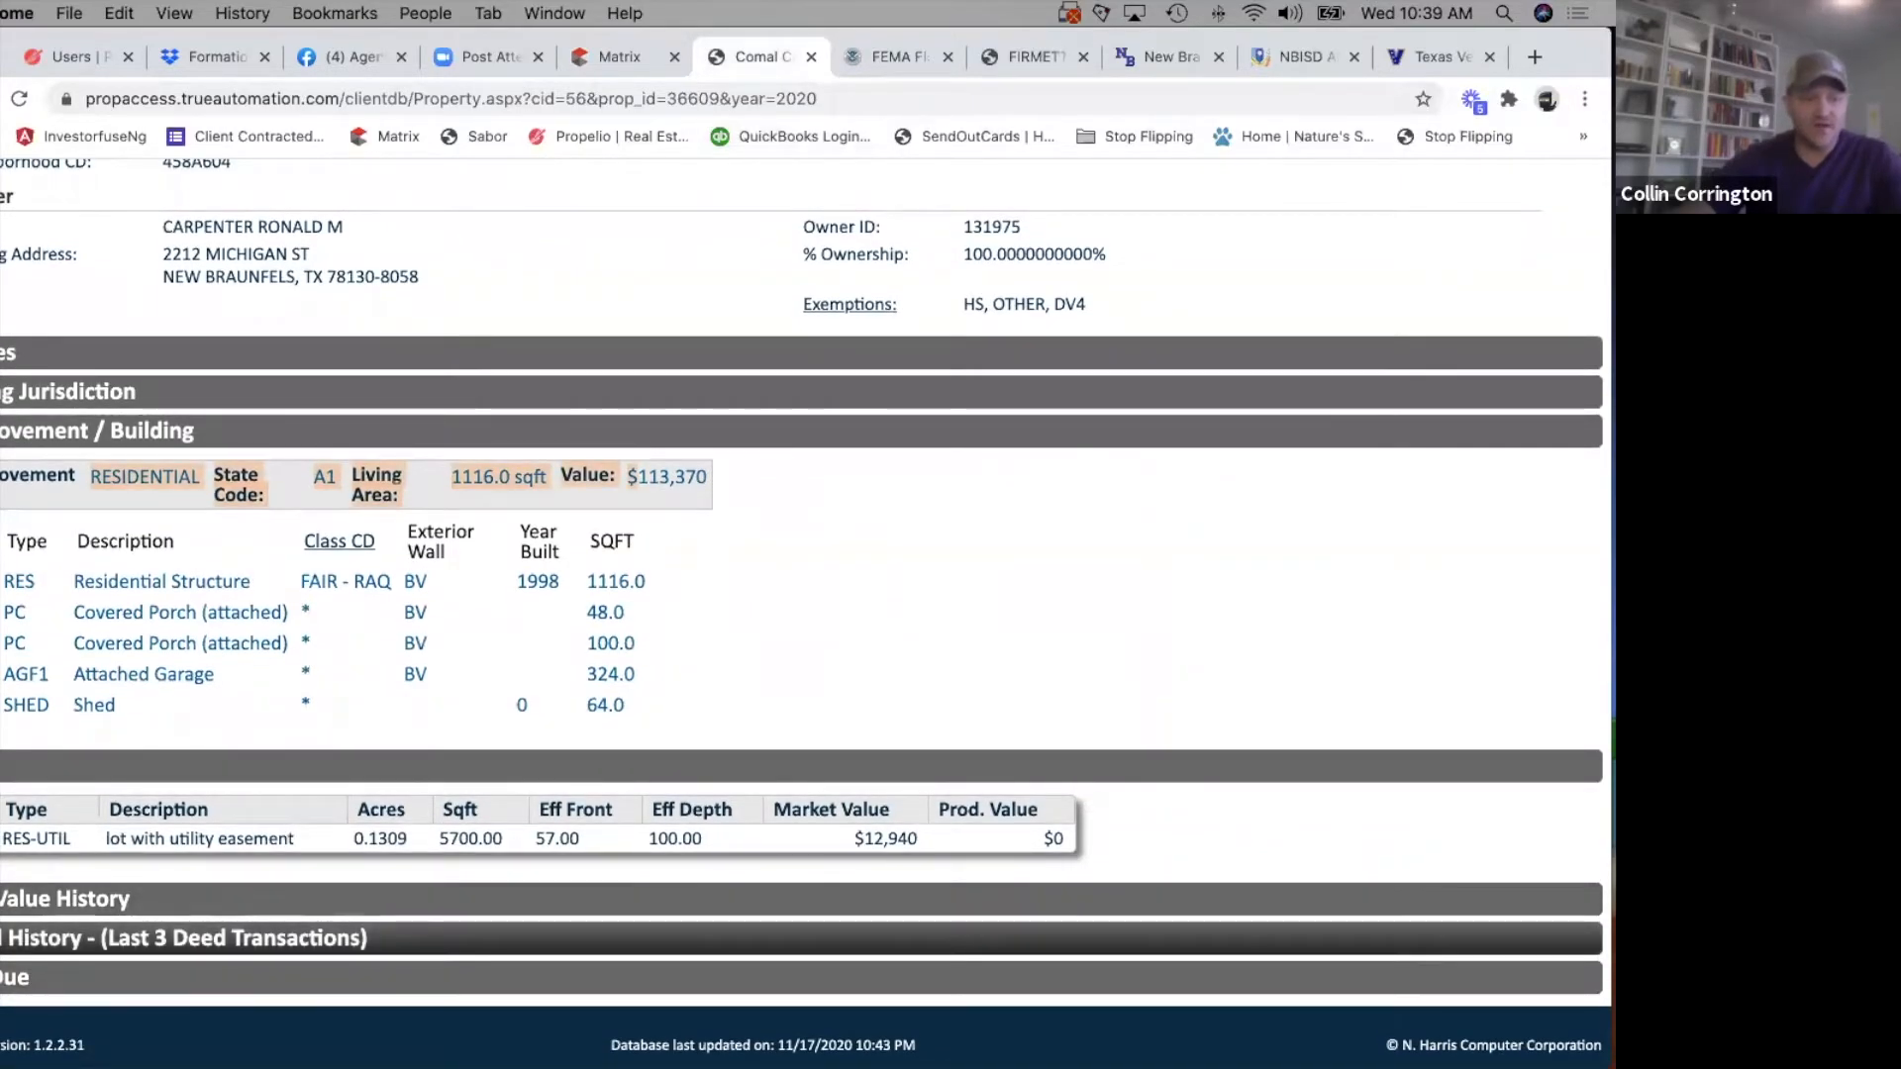
pyautogui.click(836, 898)
pyautogui.scroll(-5, 835, 723)
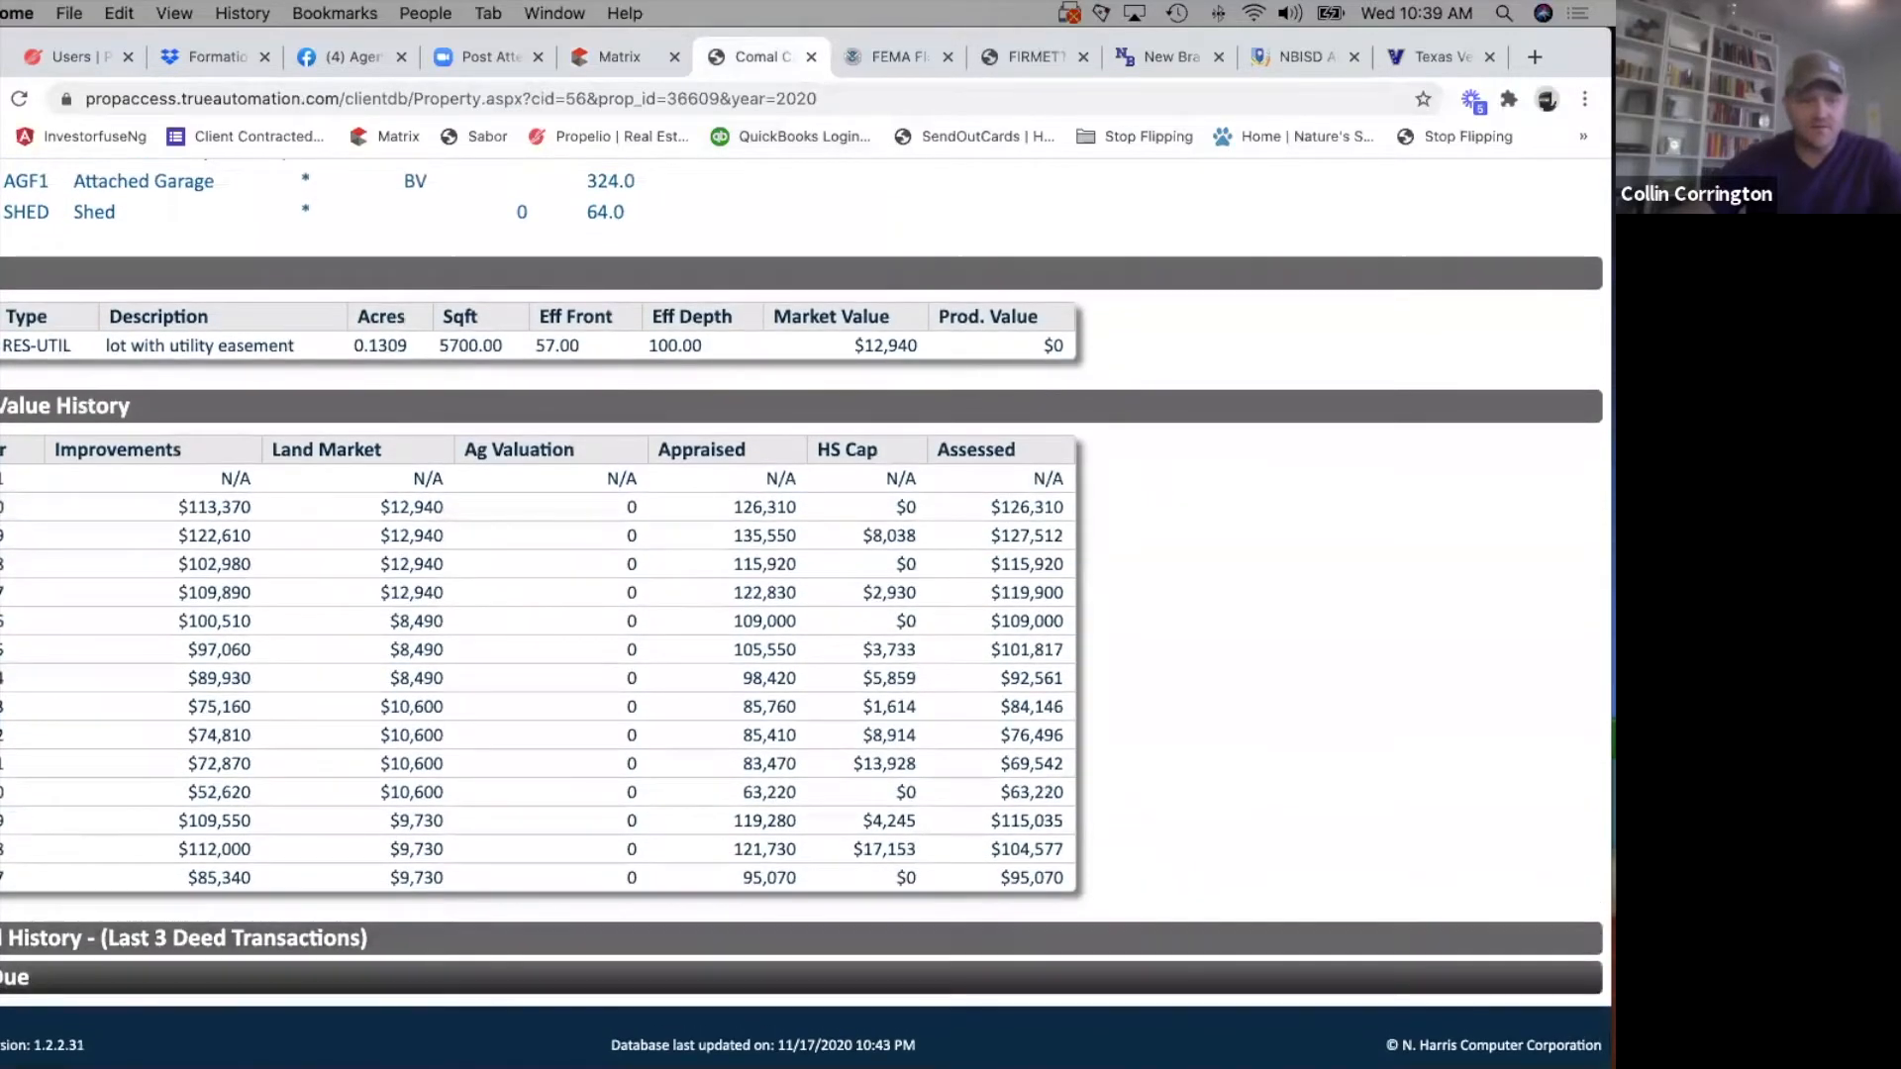
# Expand the tax due section of the Comal CAD property record and examine the 2020 total across the taxing jurisdictions.
pyautogui.click(634, 977)
pyautogui.scroll(-10, 629, 829)
pyautogui.scroll(10, 630, 829)
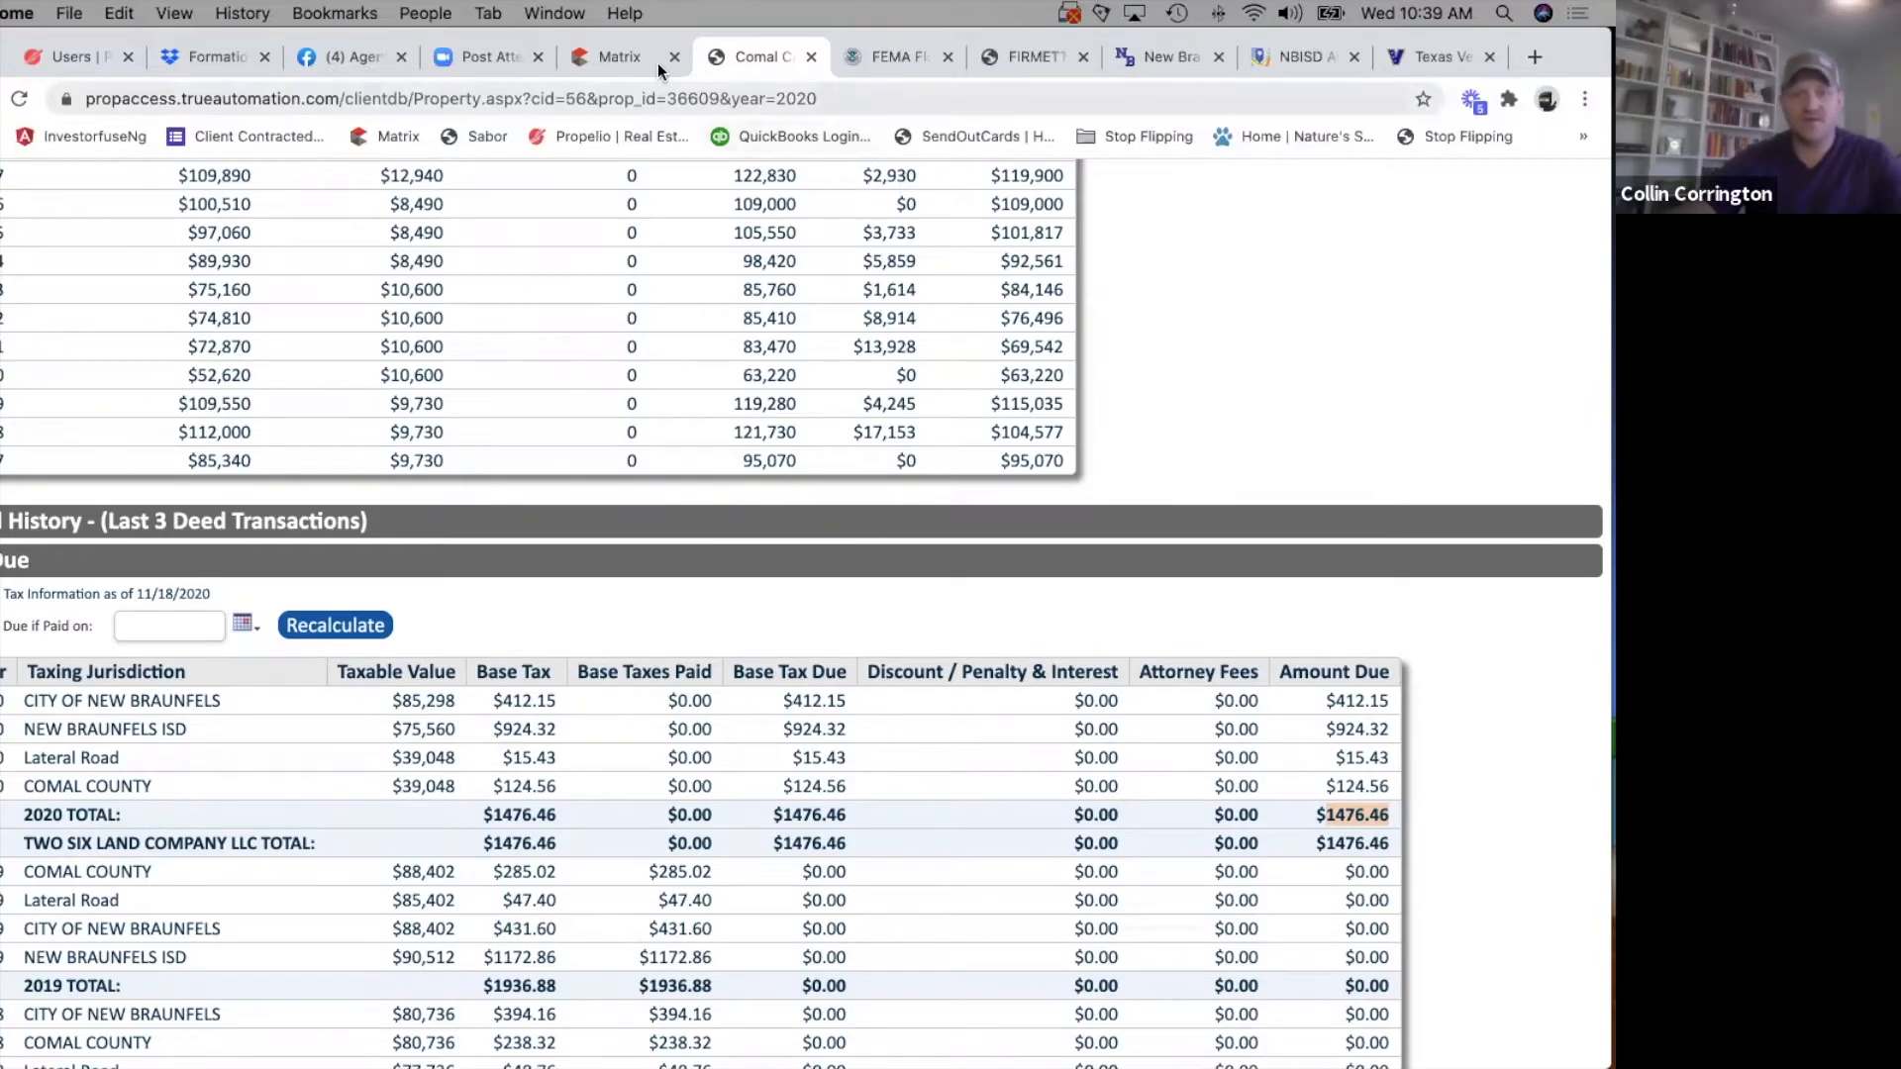
# Return to the Matrix Financial section and set Estimated Tax to 2608.46, HOA to None and Taxed by Multiple Counties to No.
pyautogui.click(616, 60)
pyautogui.write('2608.46')
pyautogui.click(262, 536)
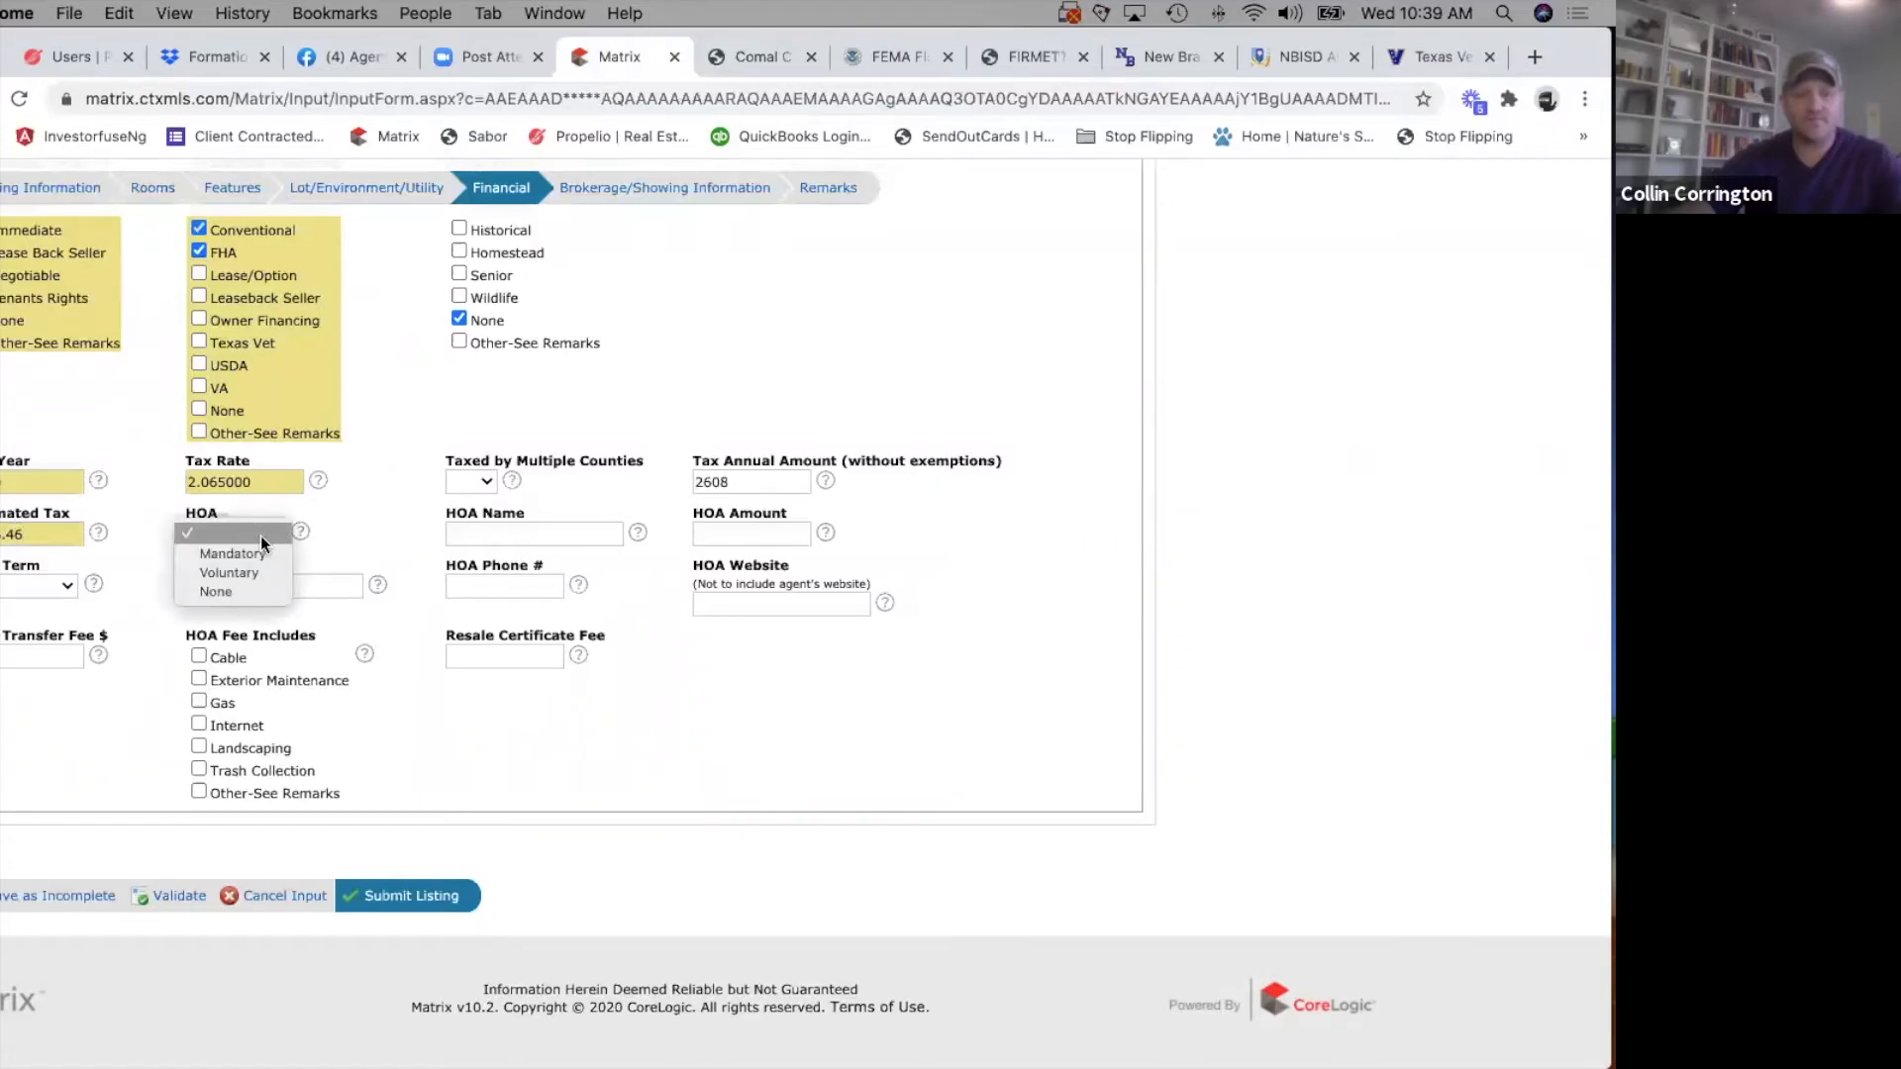
pyautogui.click(232, 590)
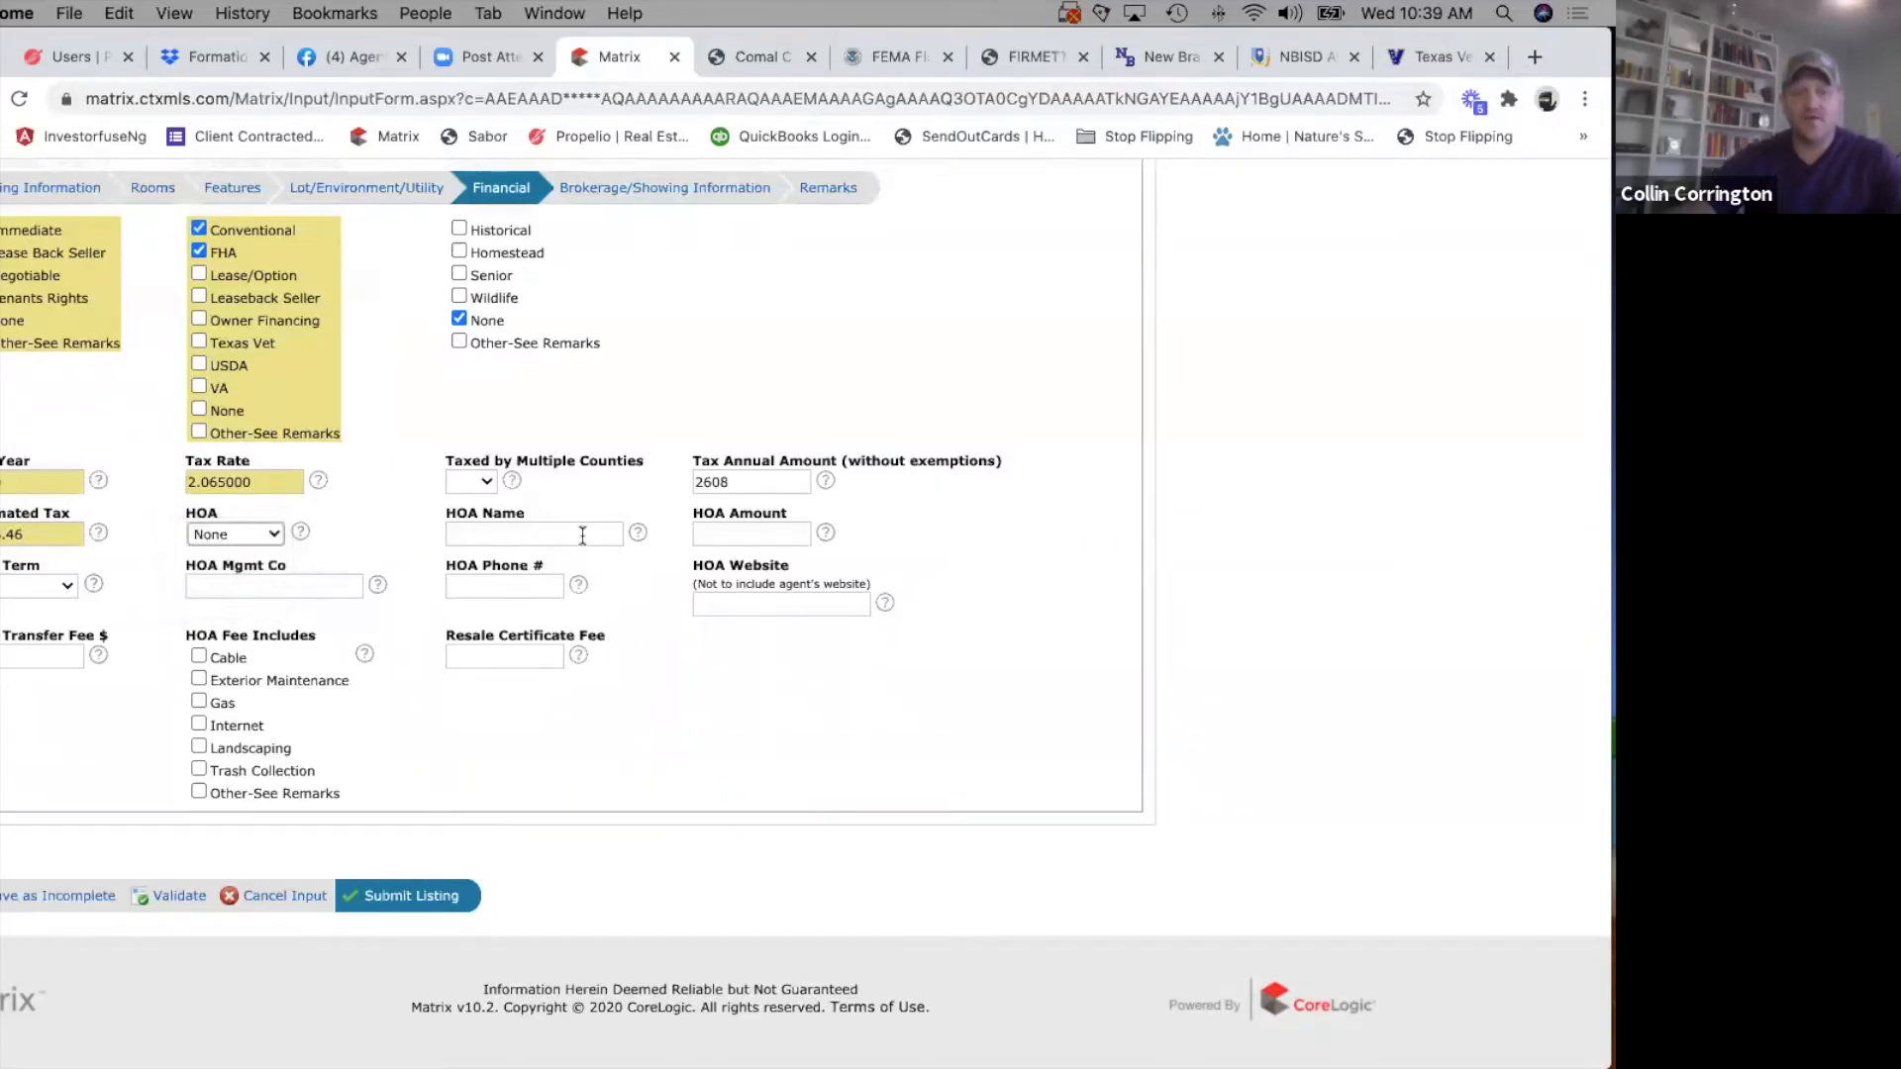
pyautogui.click(486, 475)
pyautogui.click(468, 523)
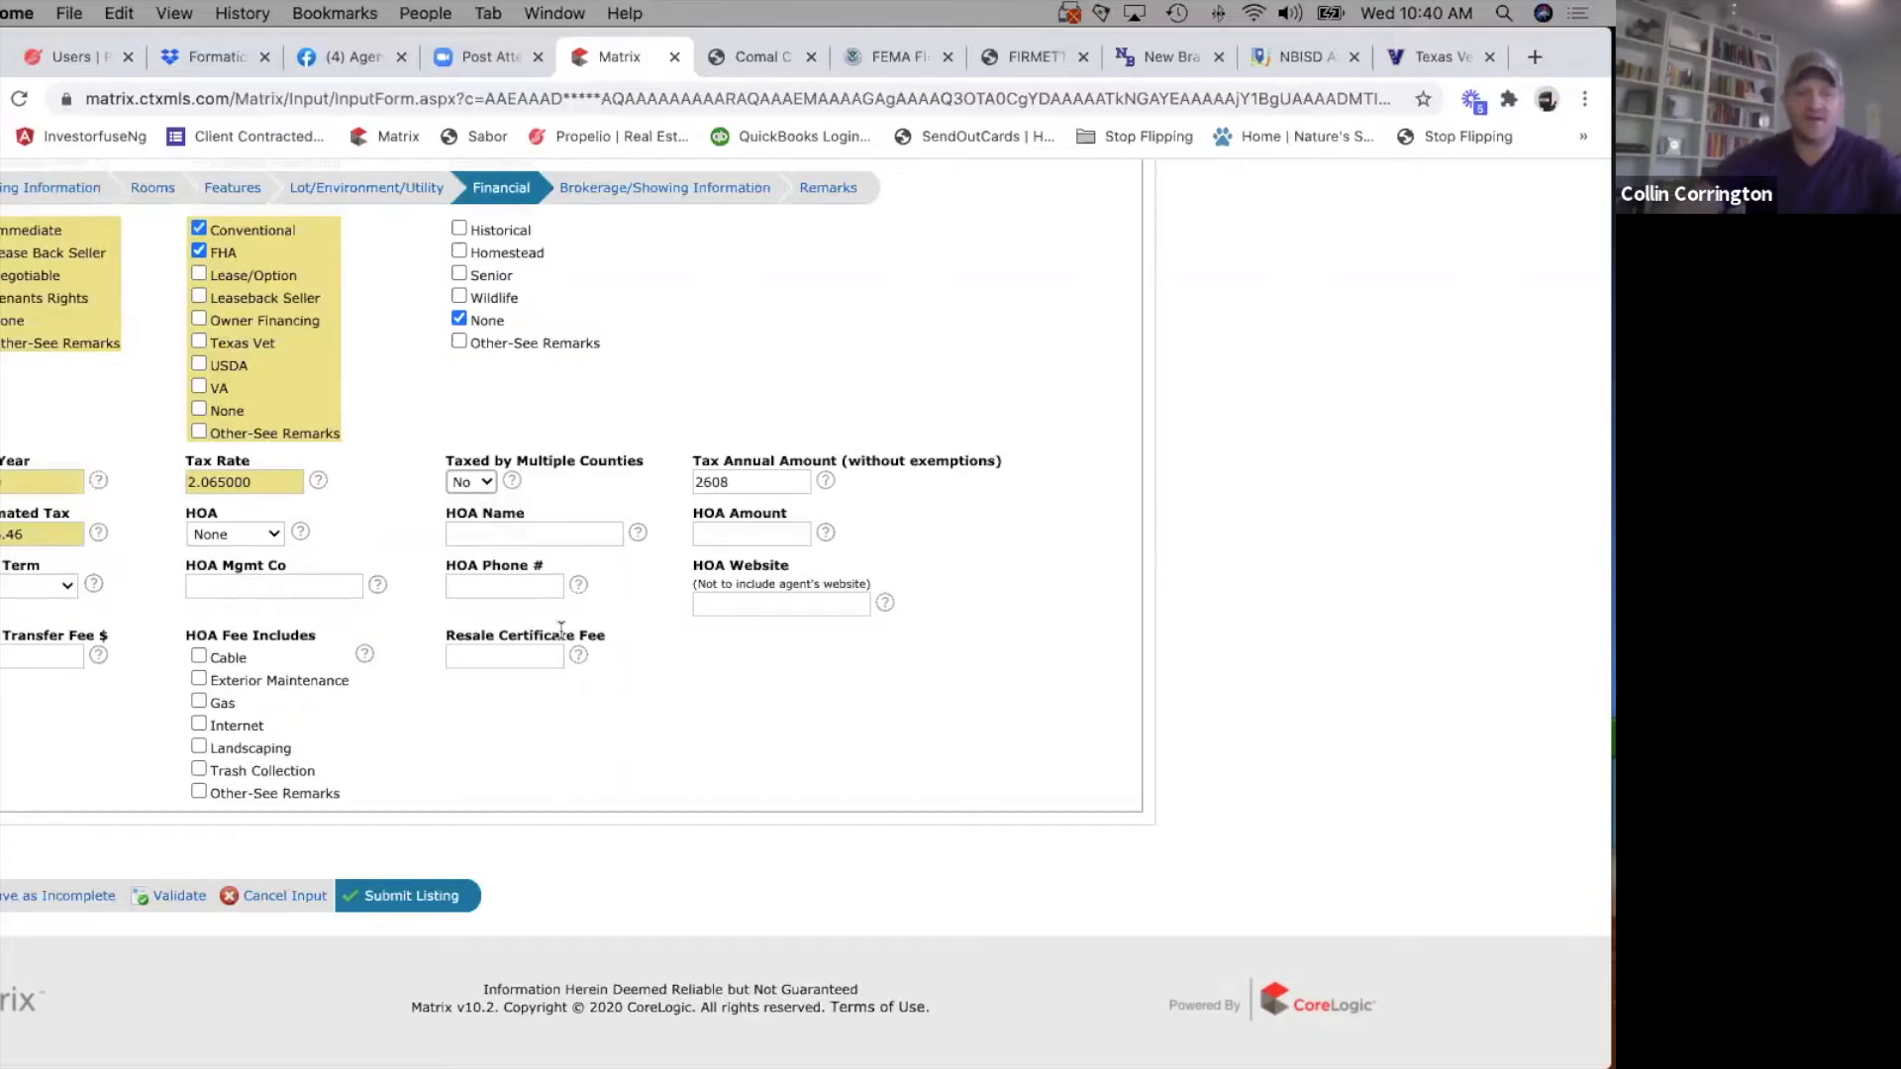
# Go to the Brokerage/Showing Information section and review its agent, brokerage compensation and showing fields.
pyautogui.scroll(5, 558, 634)
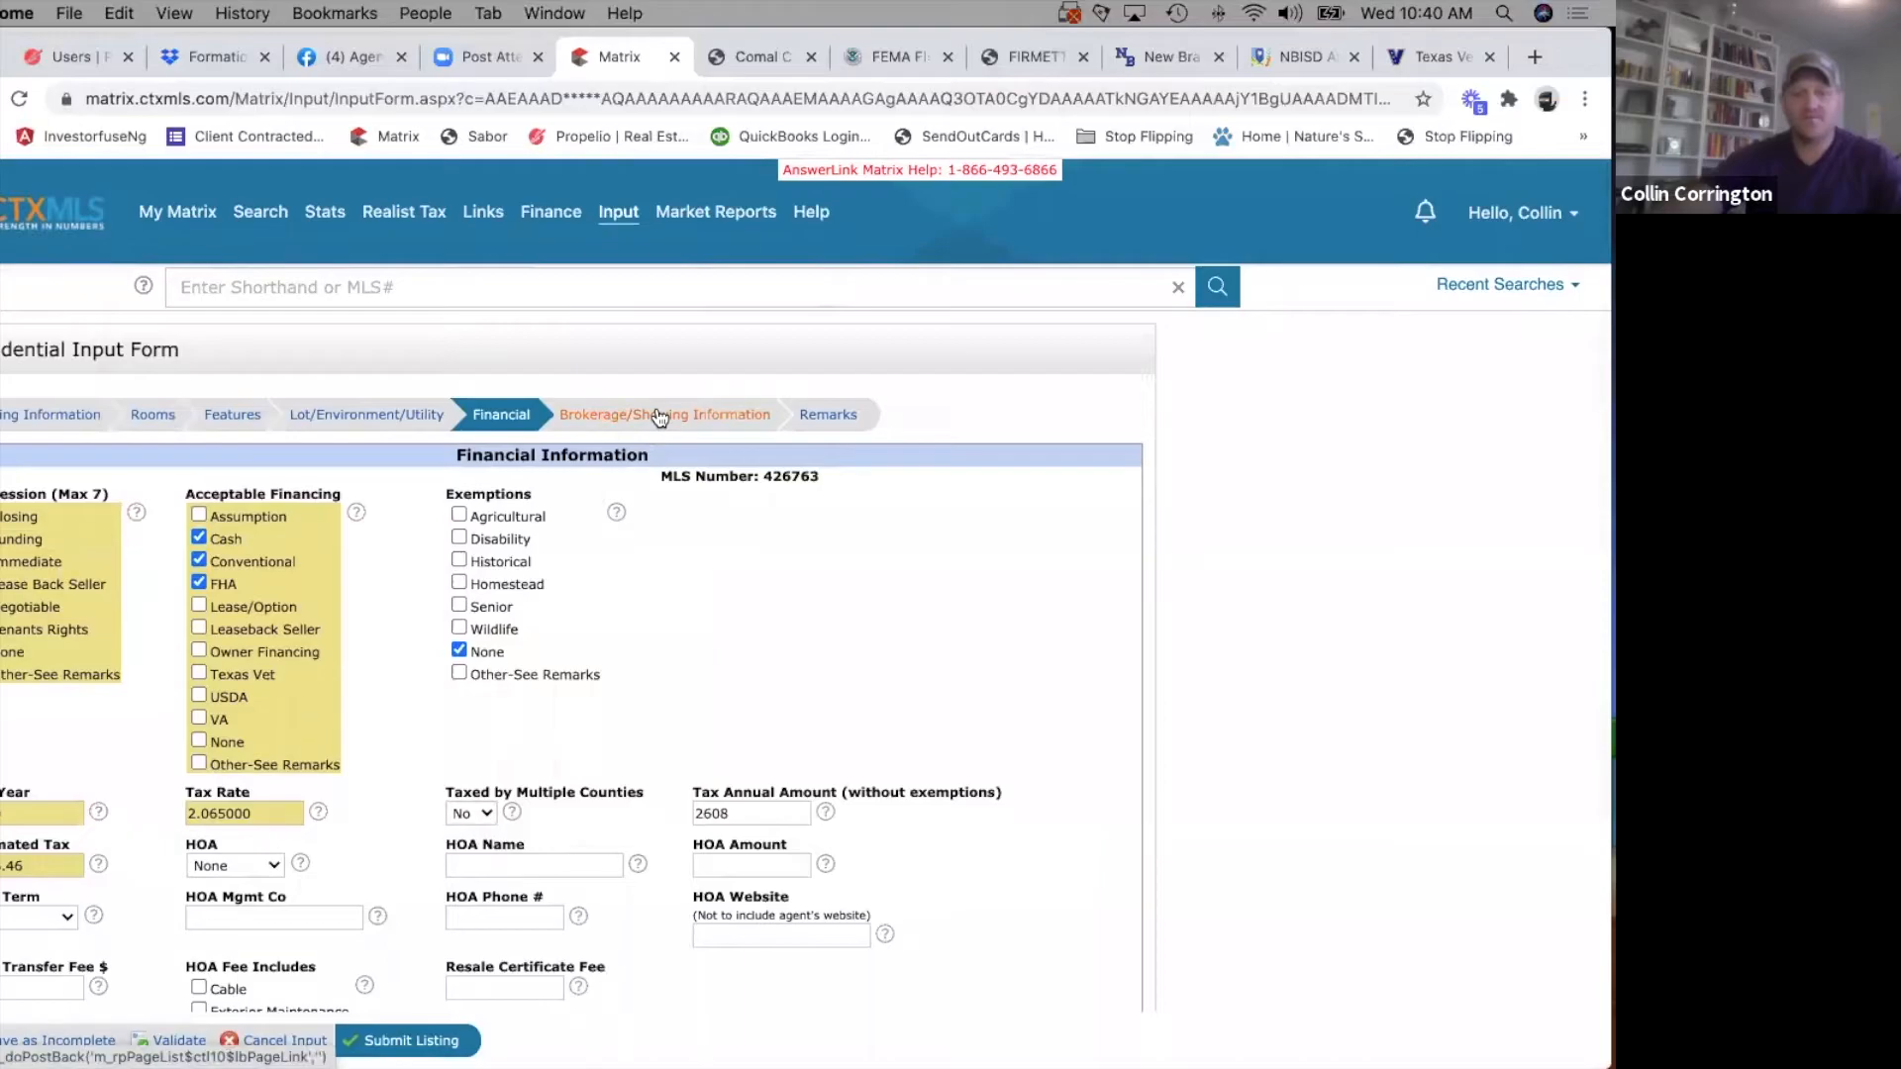
pyautogui.click(658, 416)
pyautogui.scroll(-2, 224, 414)
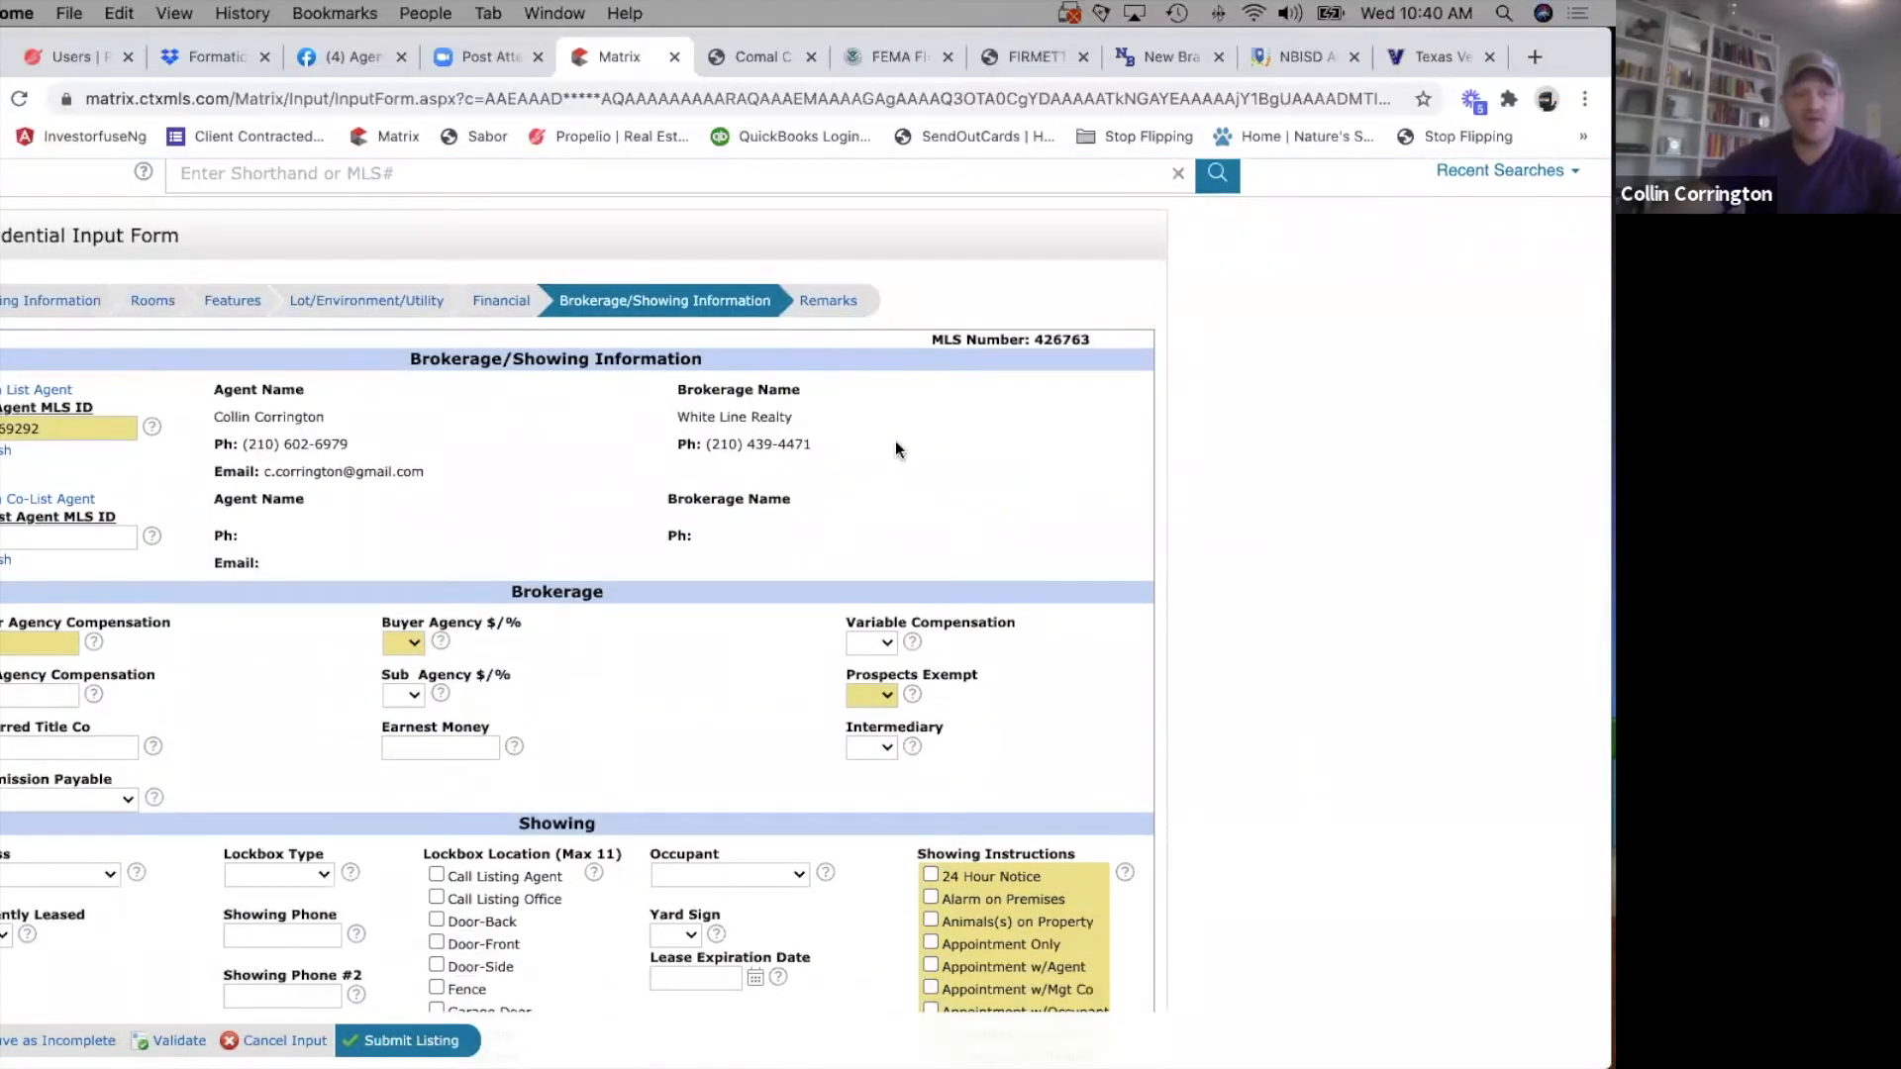
pyautogui.scroll(-4, 246, 637)
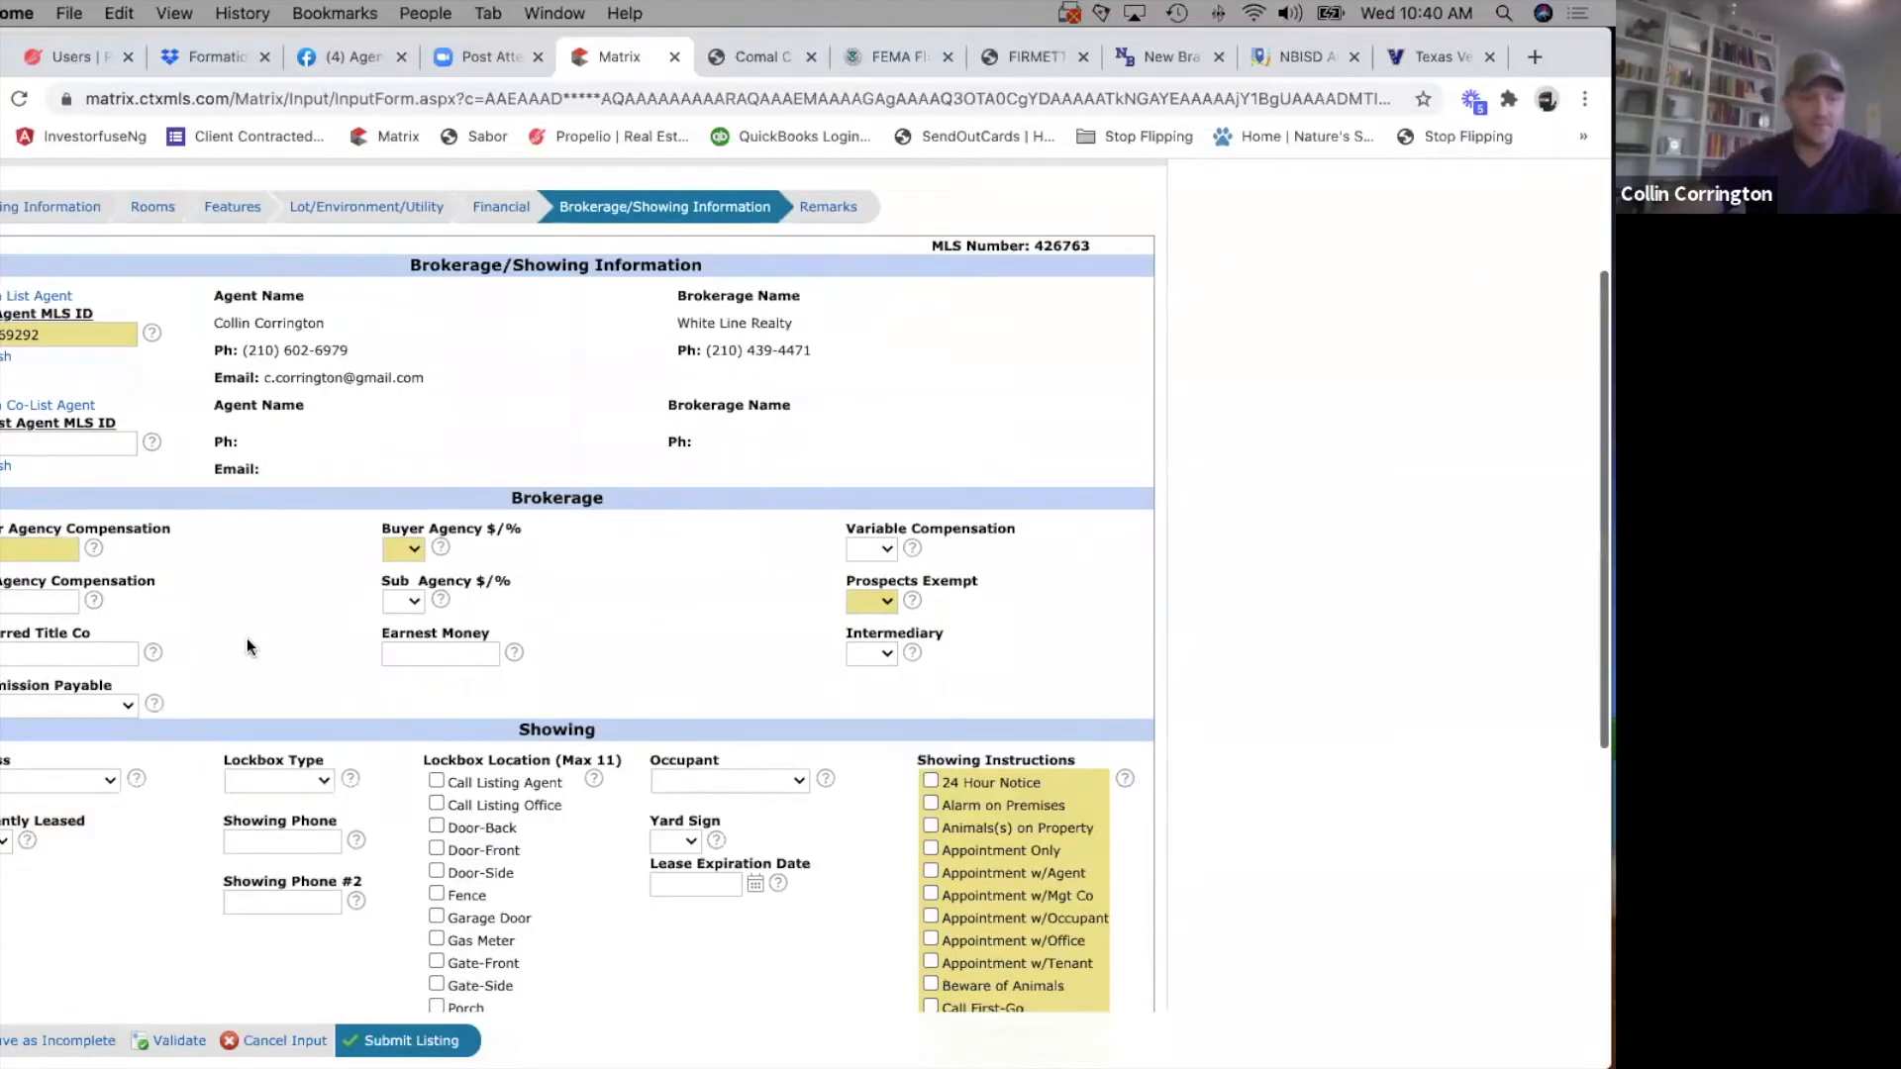
pyautogui.click(6, 332)
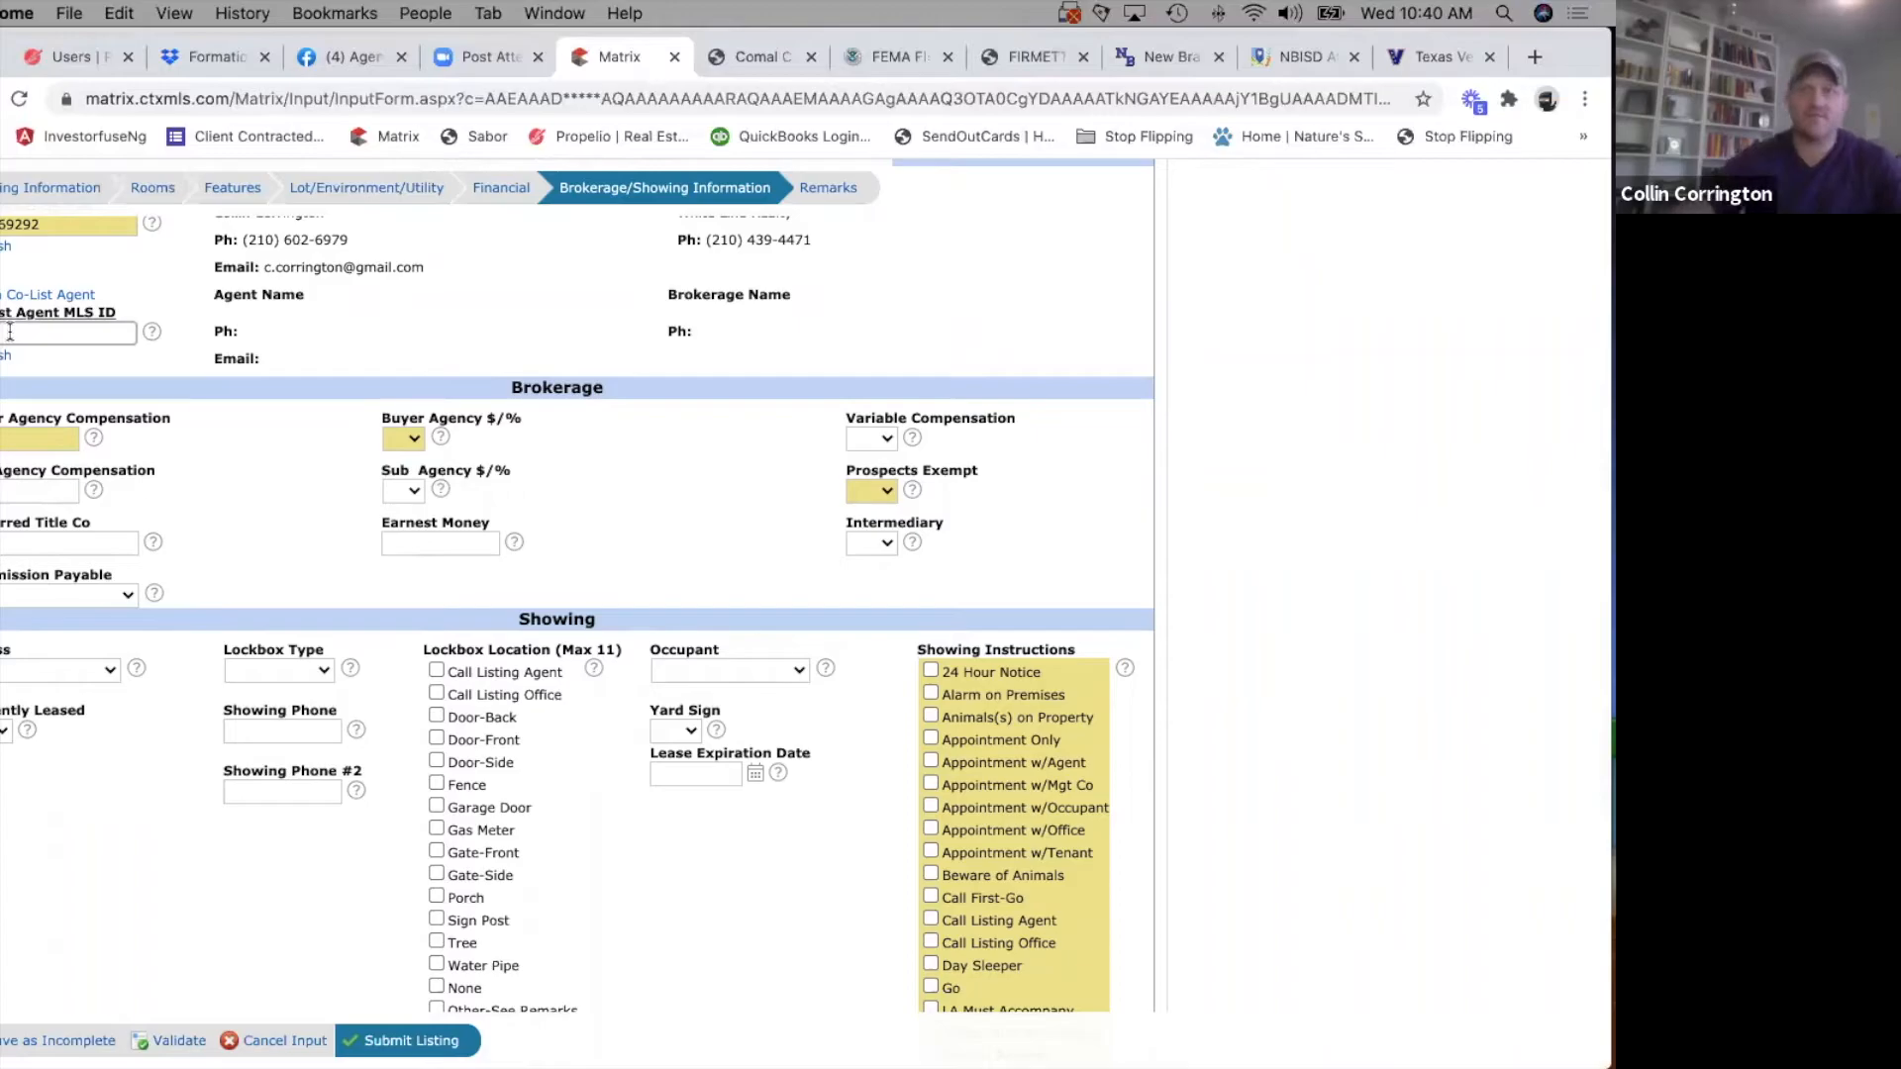
pyautogui.scroll(-3, 378, 505)
pyautogui.scroll(4, 252, 400)
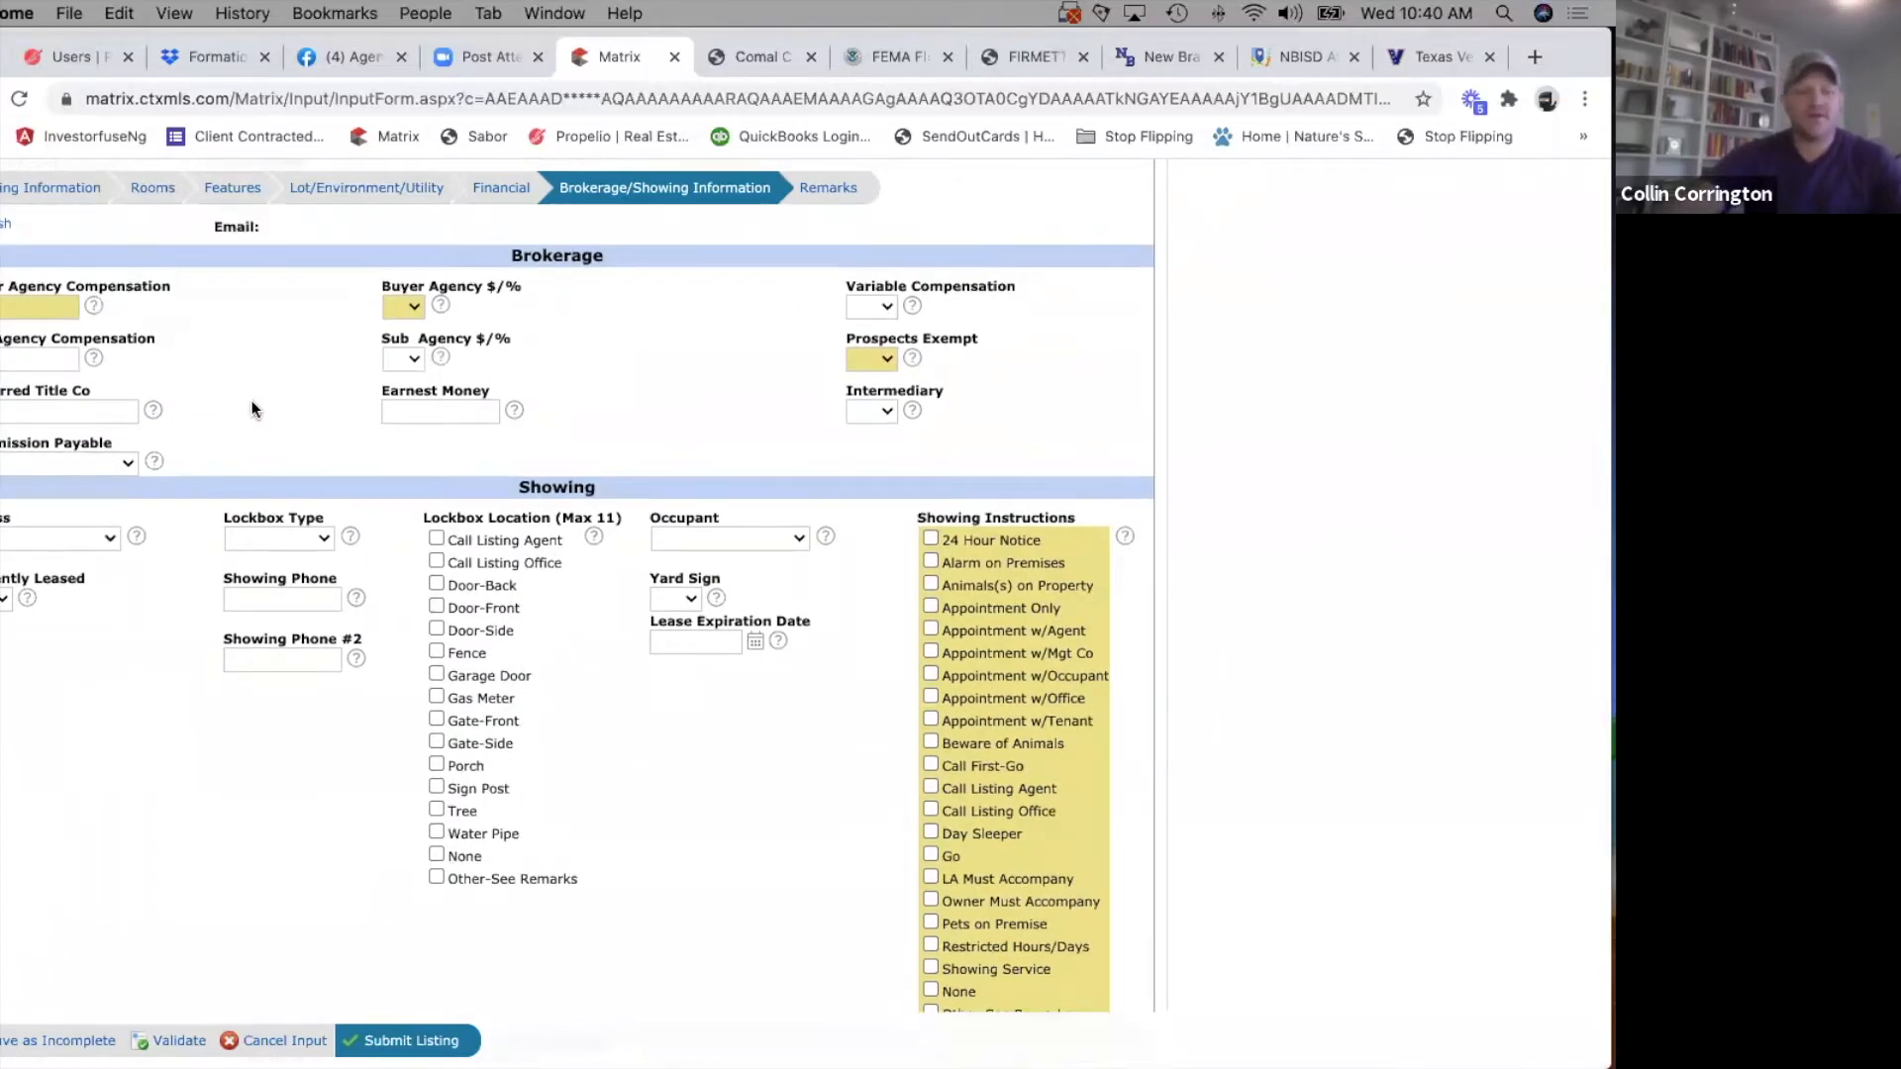
pyautogui.scroll(-2, 251, 399)
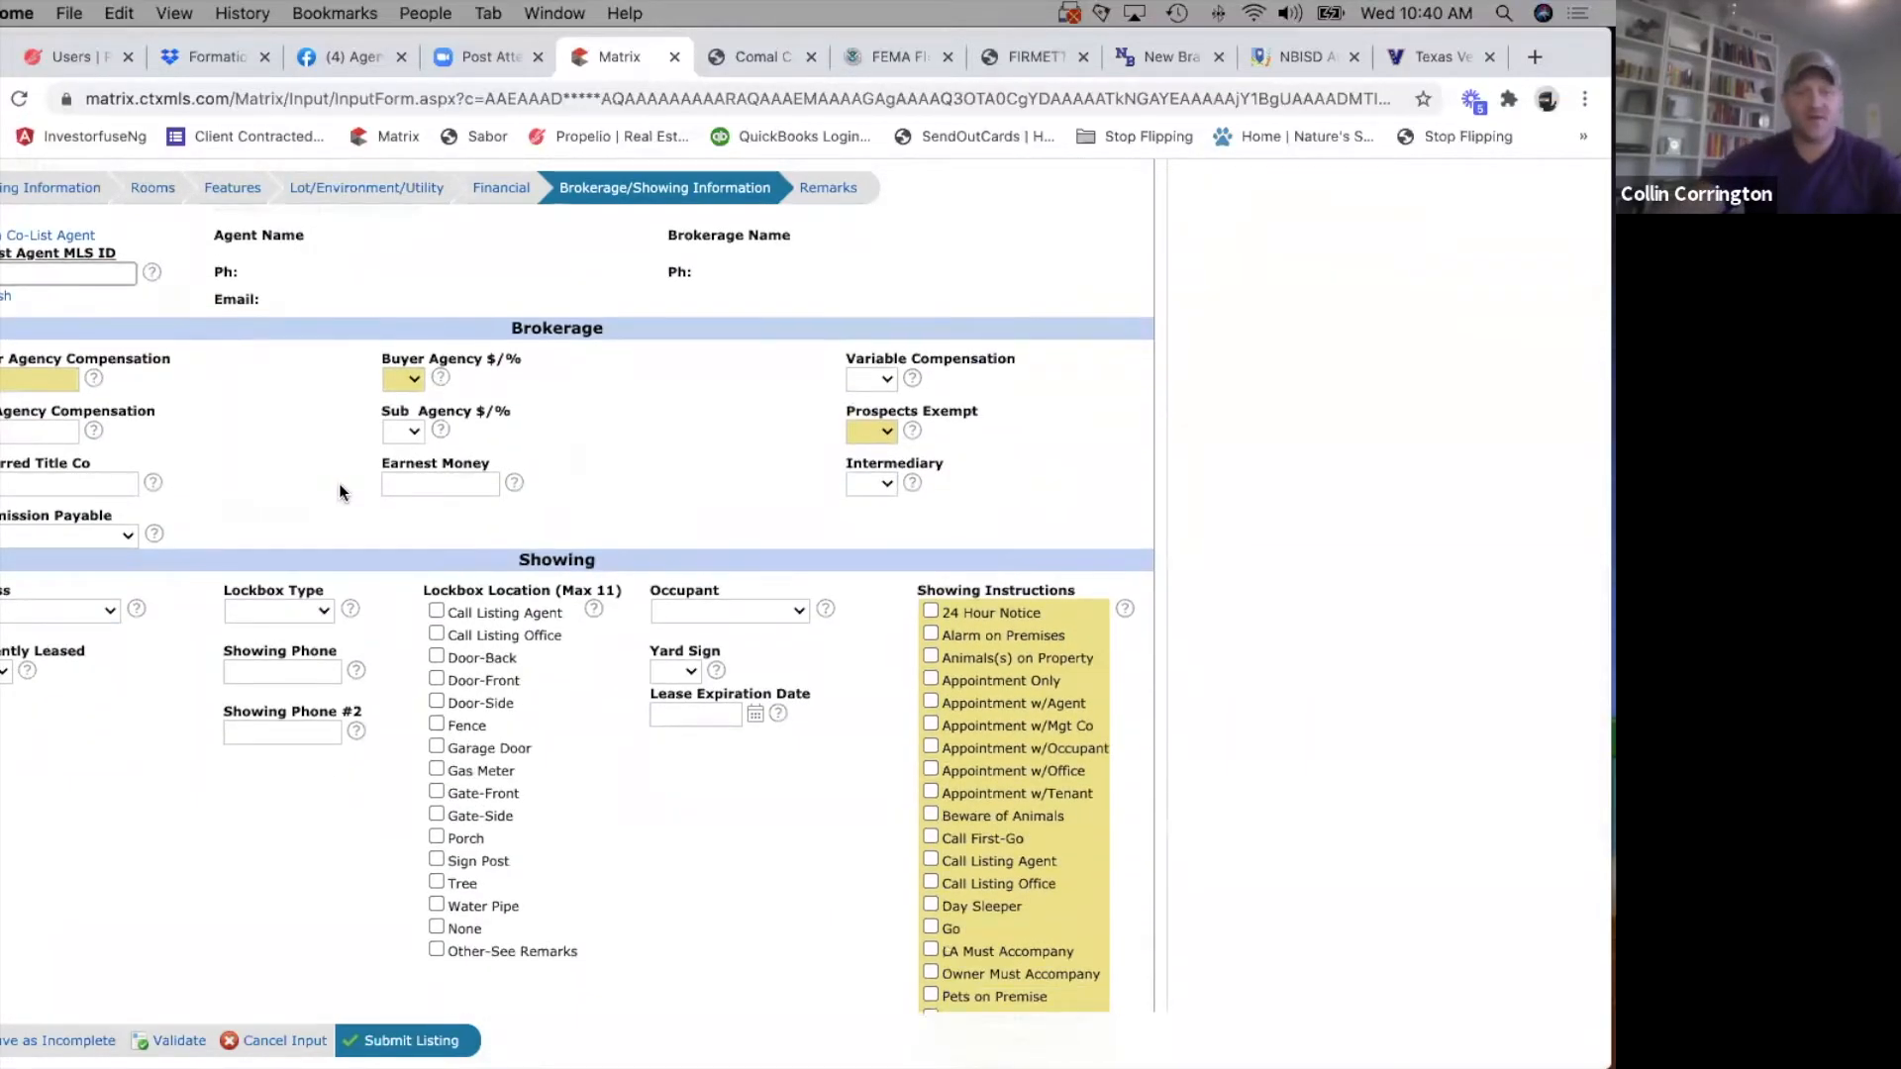
pyautogui.scroll(-2, 344, 487)
pyautogui.scroll(2, 361, 633)
pyautogui.scroll(1, 364, 639)
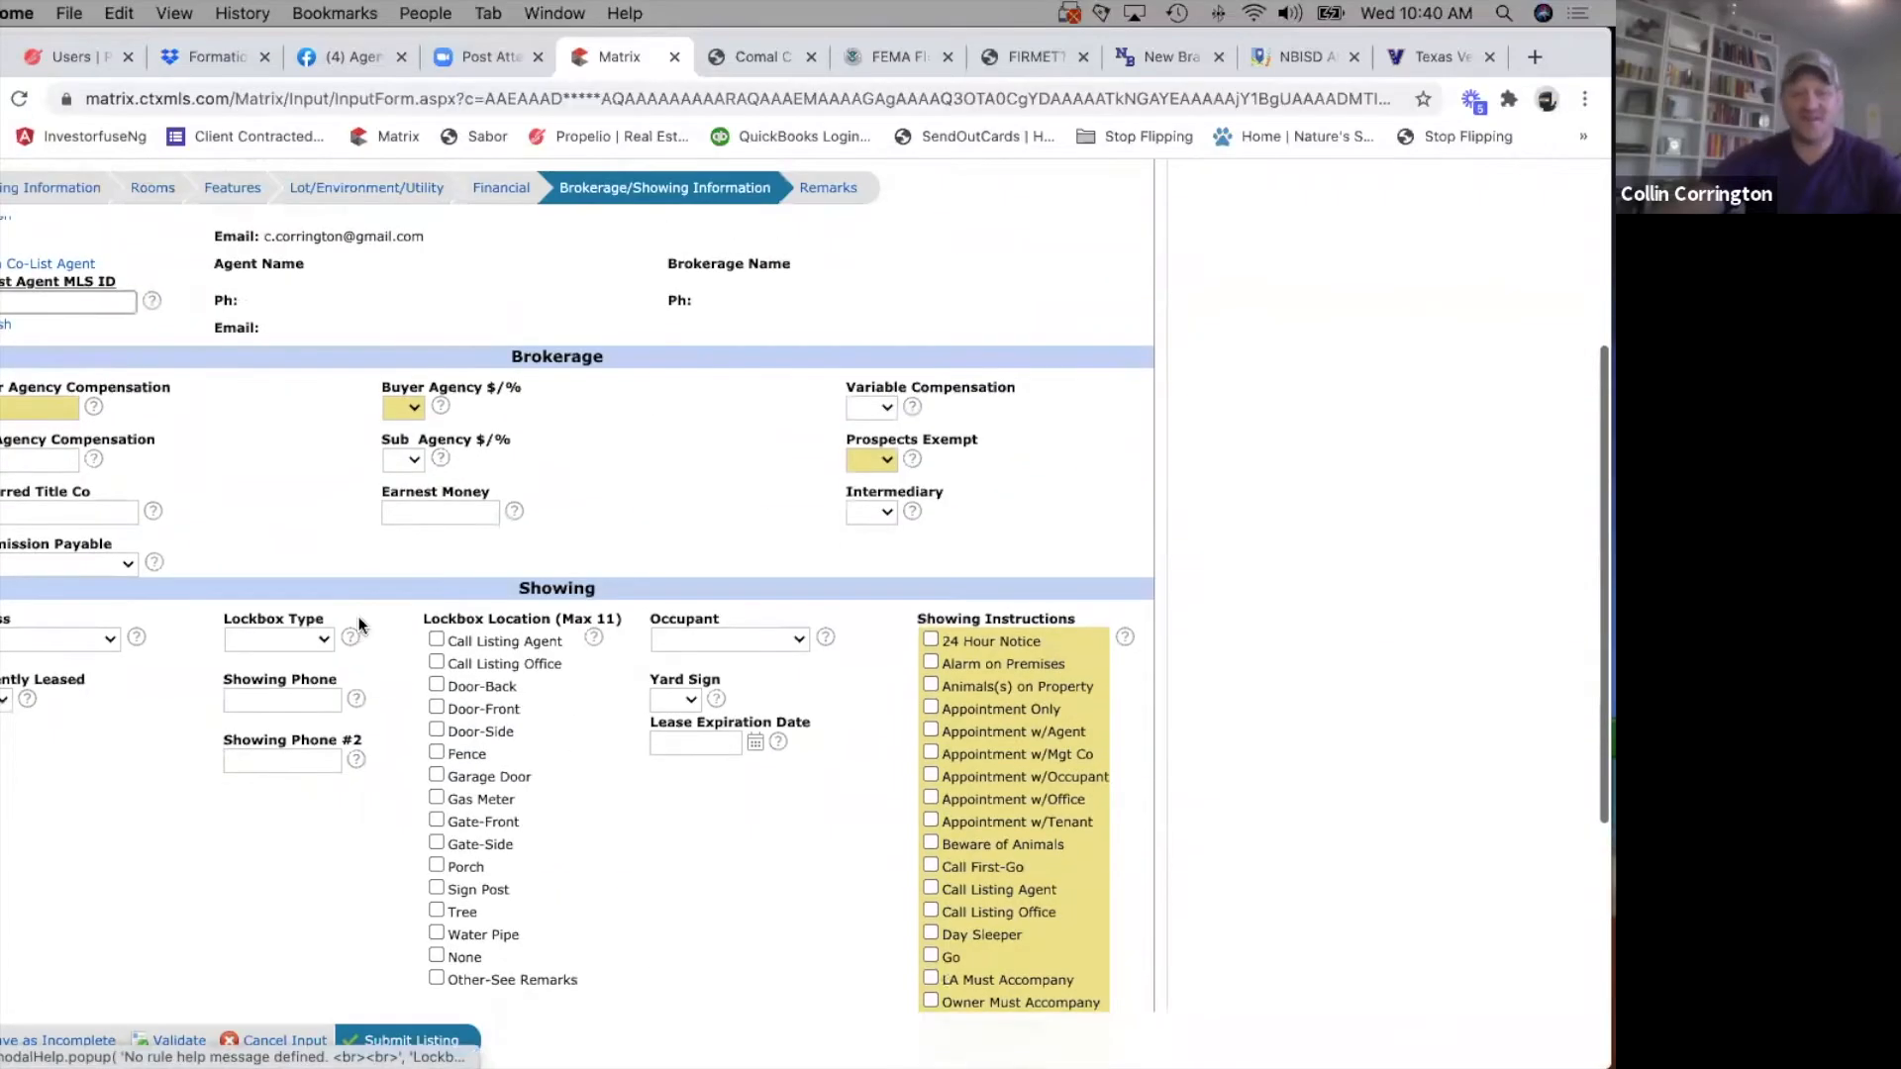
# Read the field help for Buyer Agency Compensation and set the Buyer Agency $/% option to %.
pyautogui.click(94, 406)
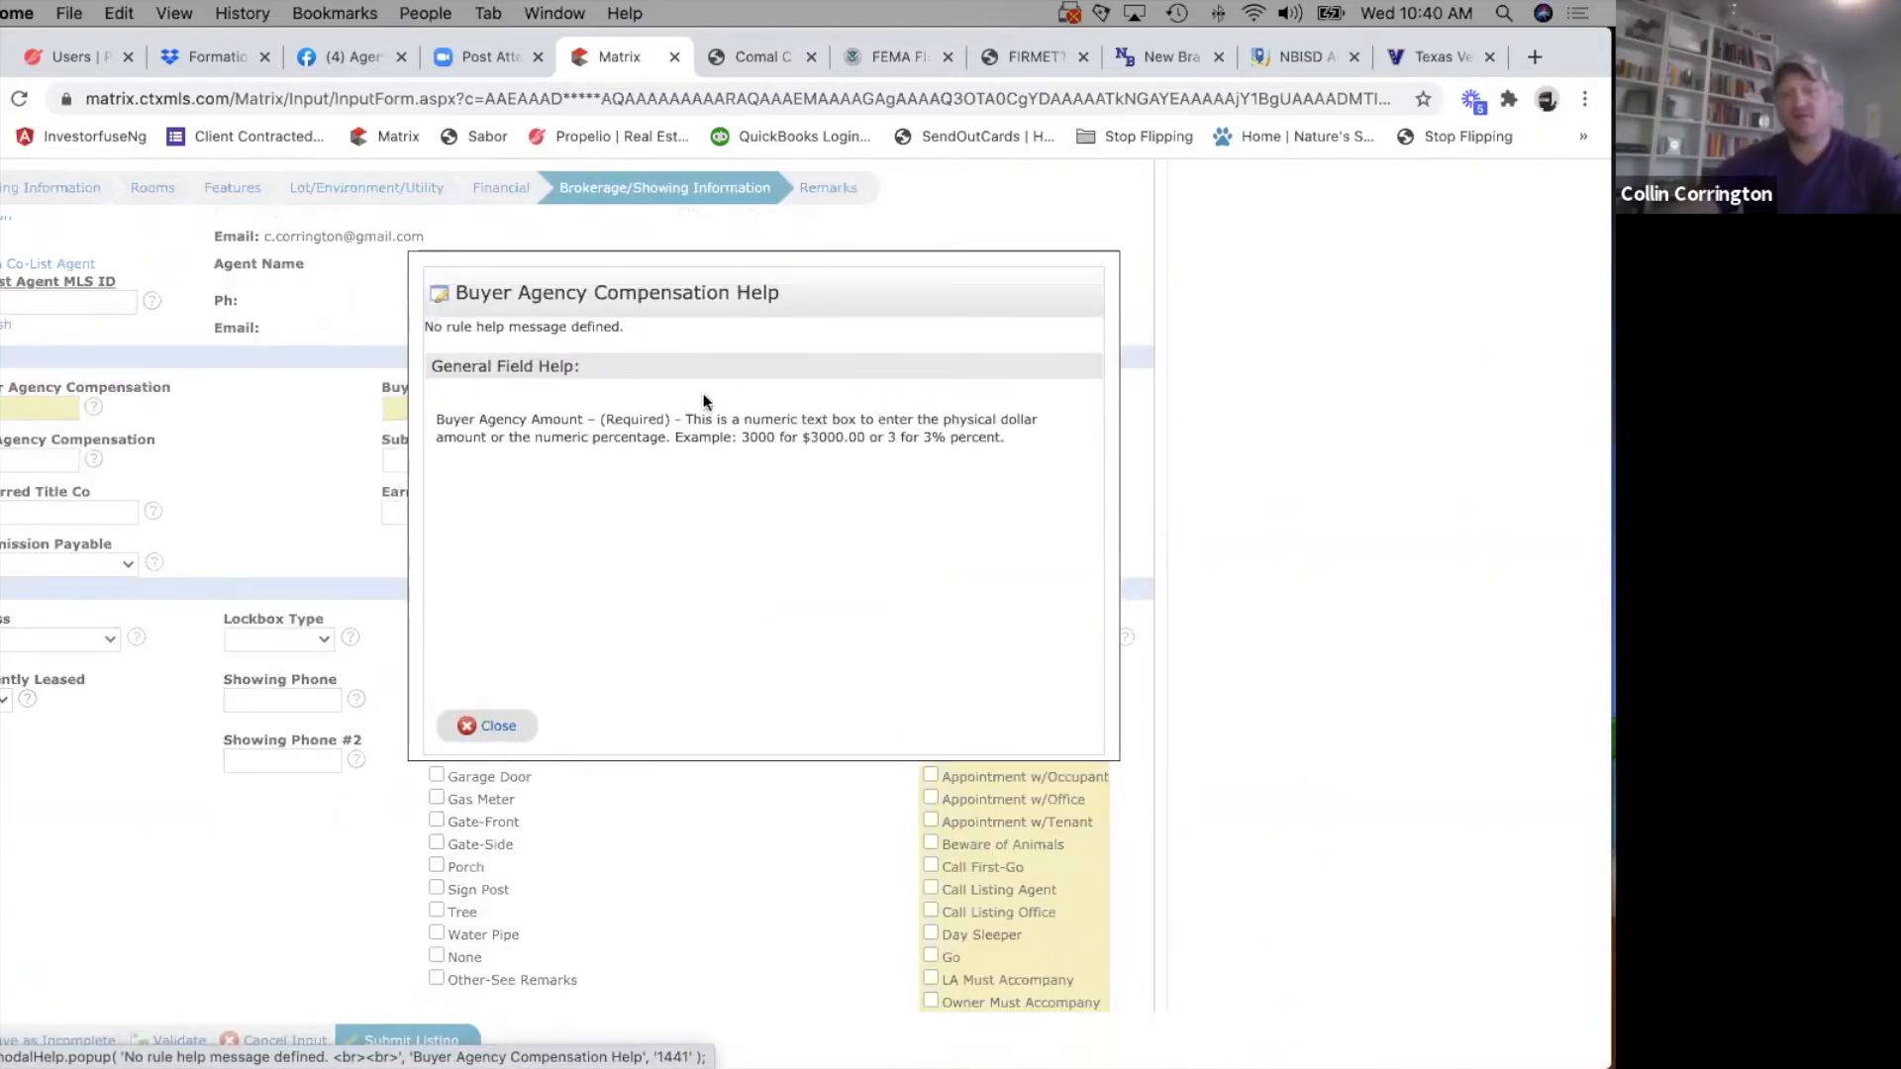
pyautogui.click(501, 726)
pyautogui.click(2, 407)
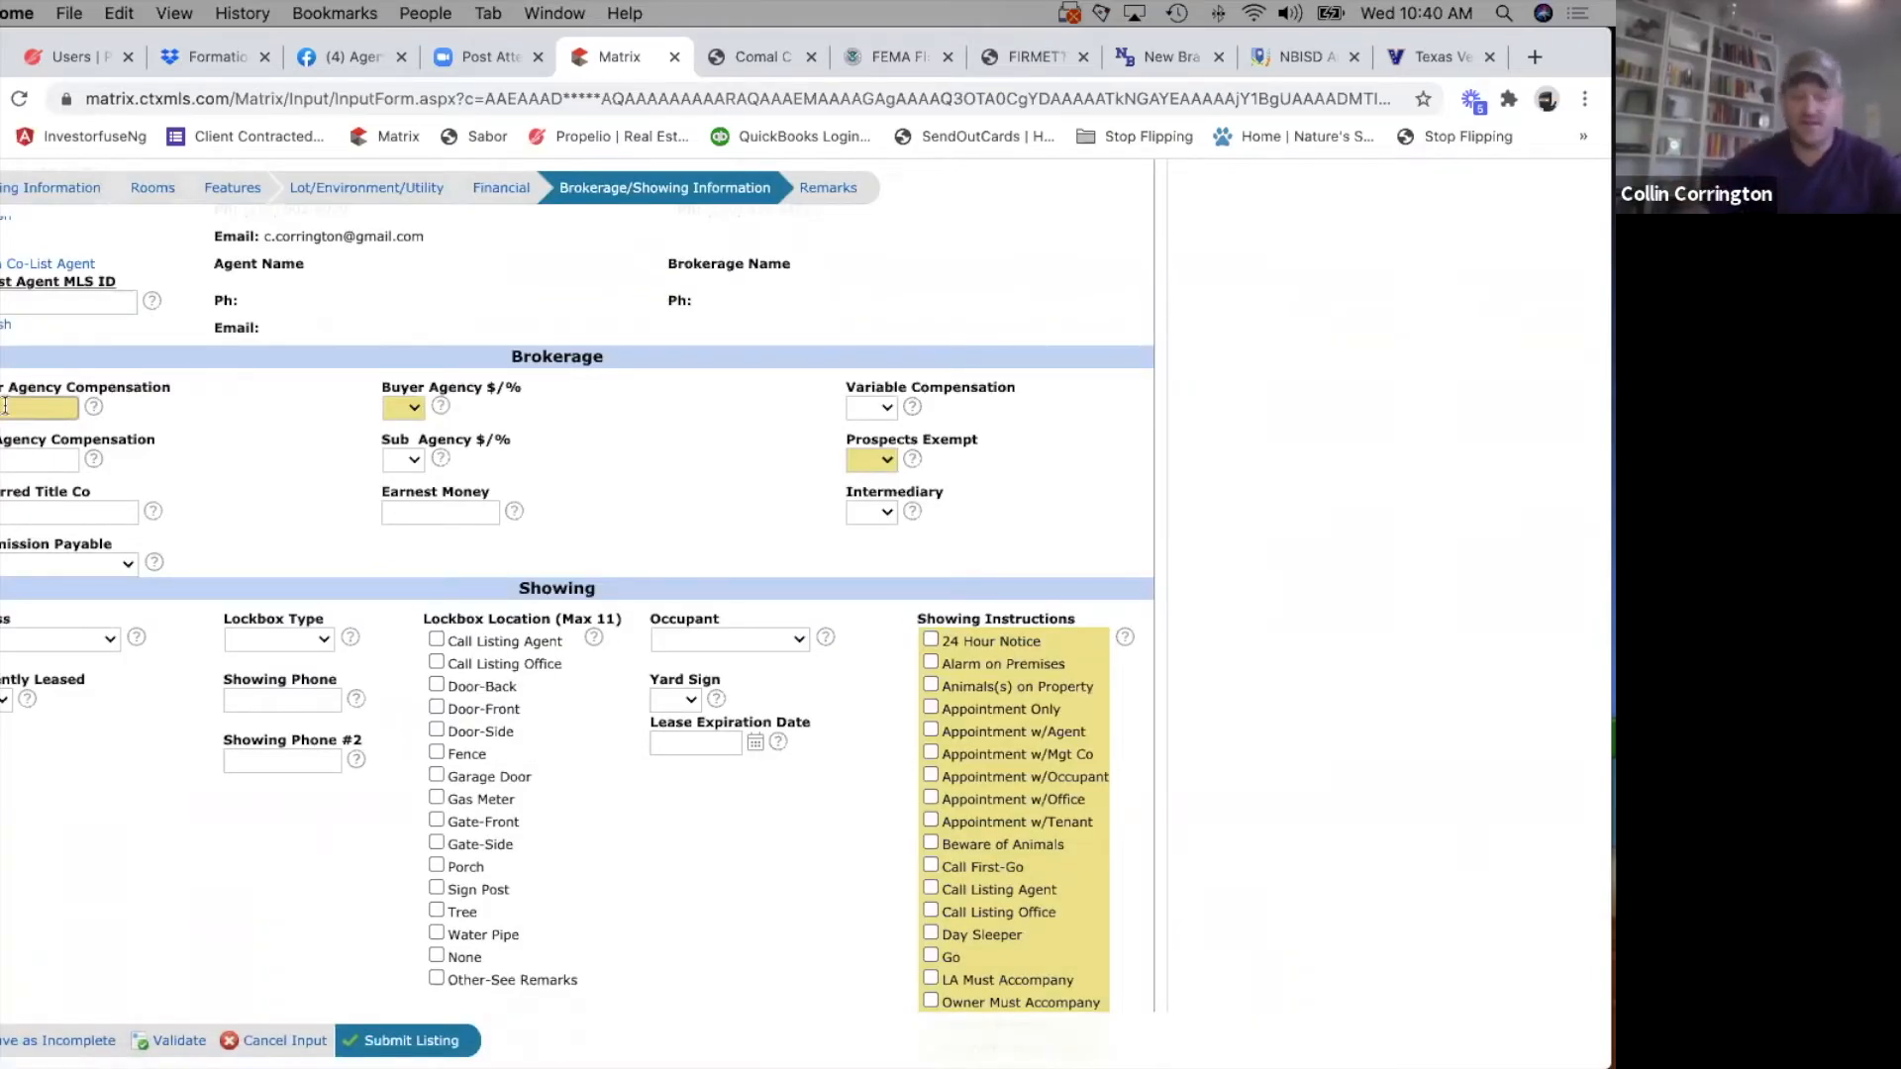
pyautogui.click(93, 406)
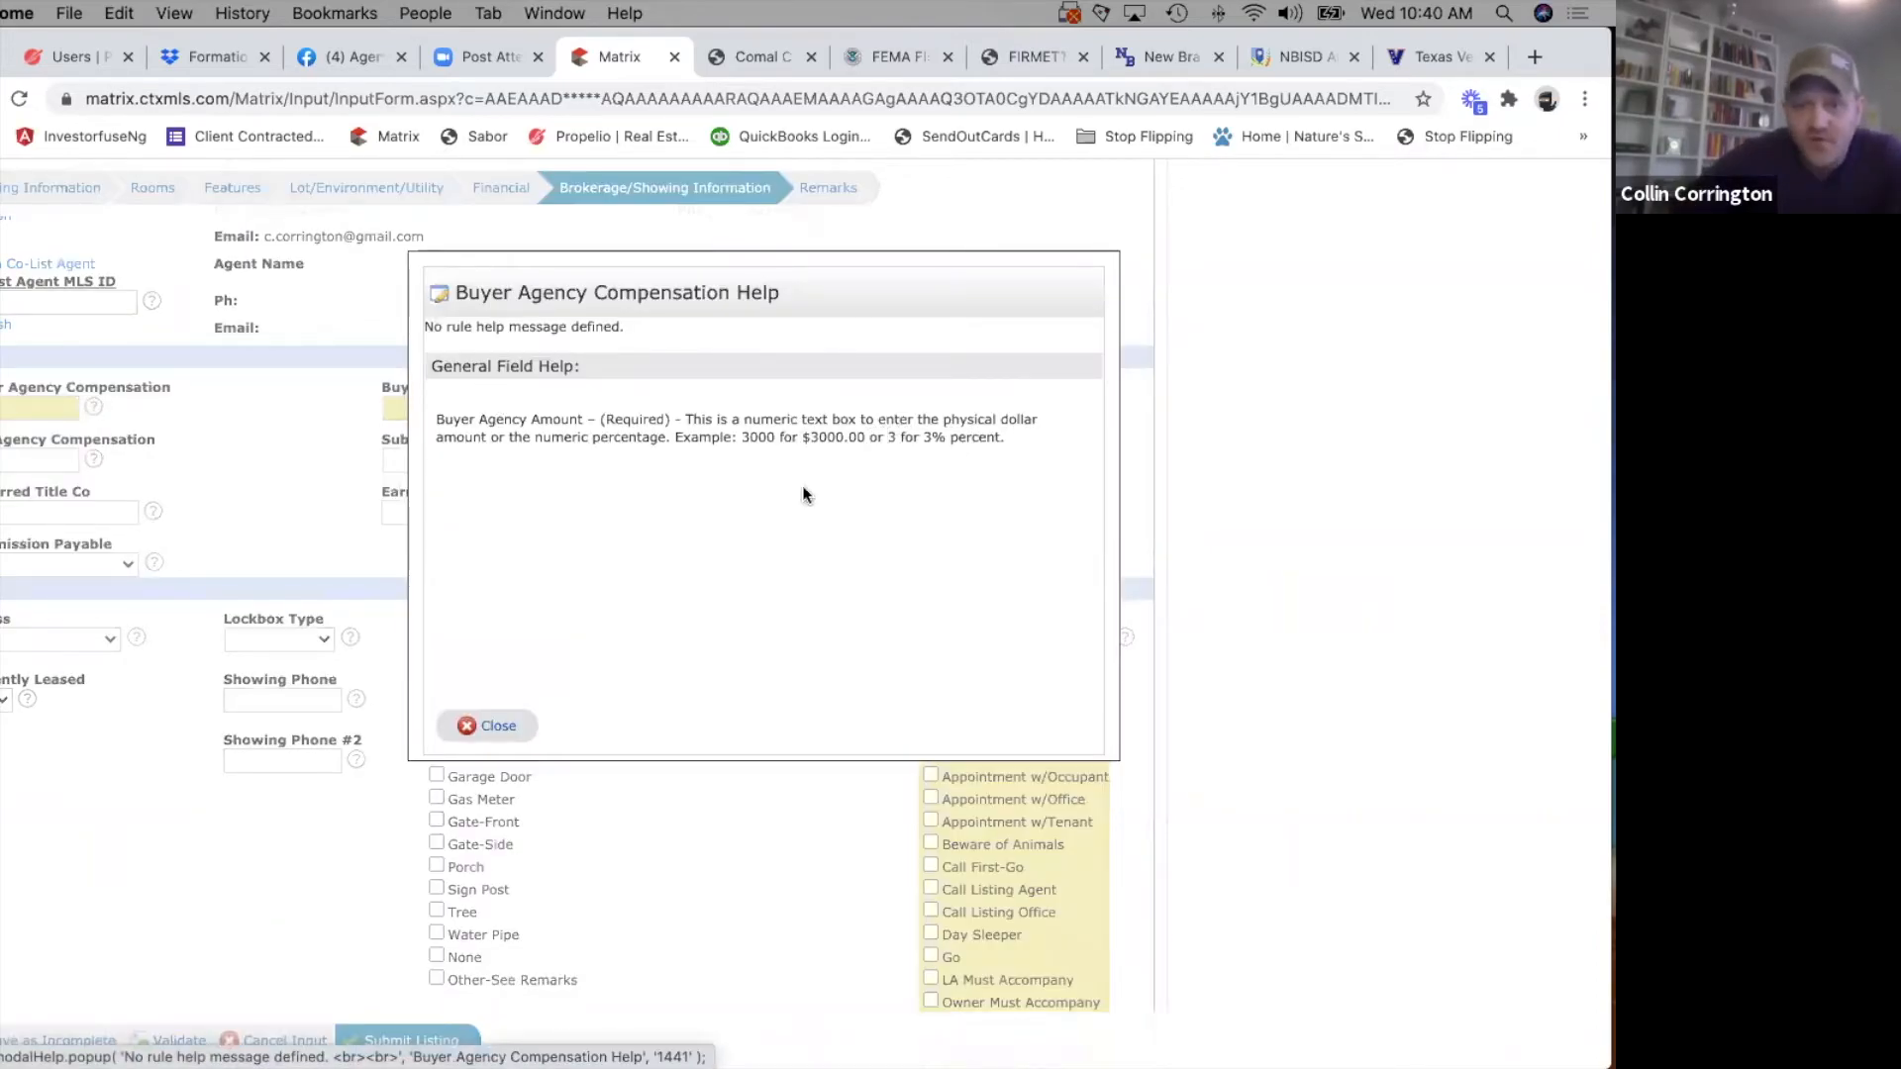
pyautogui.click(495, 726)
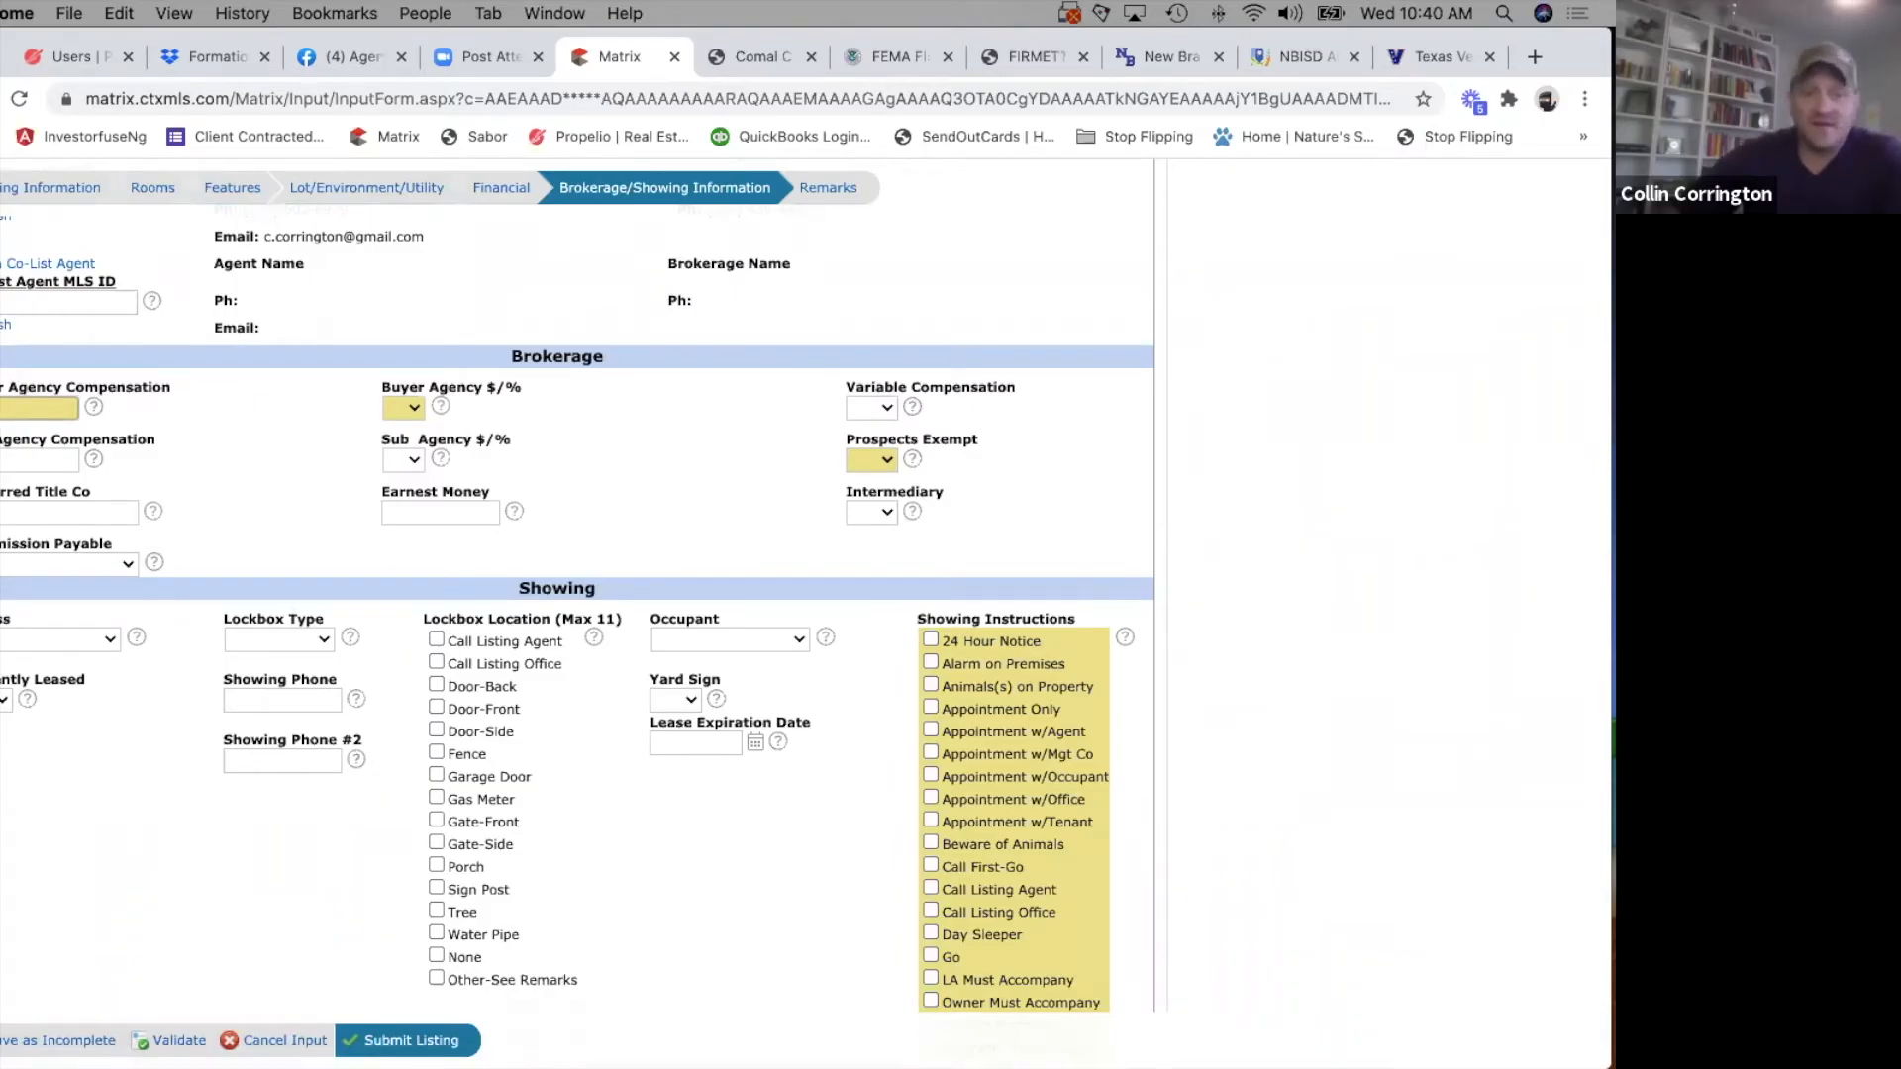
pyautogui.click(409, 406)
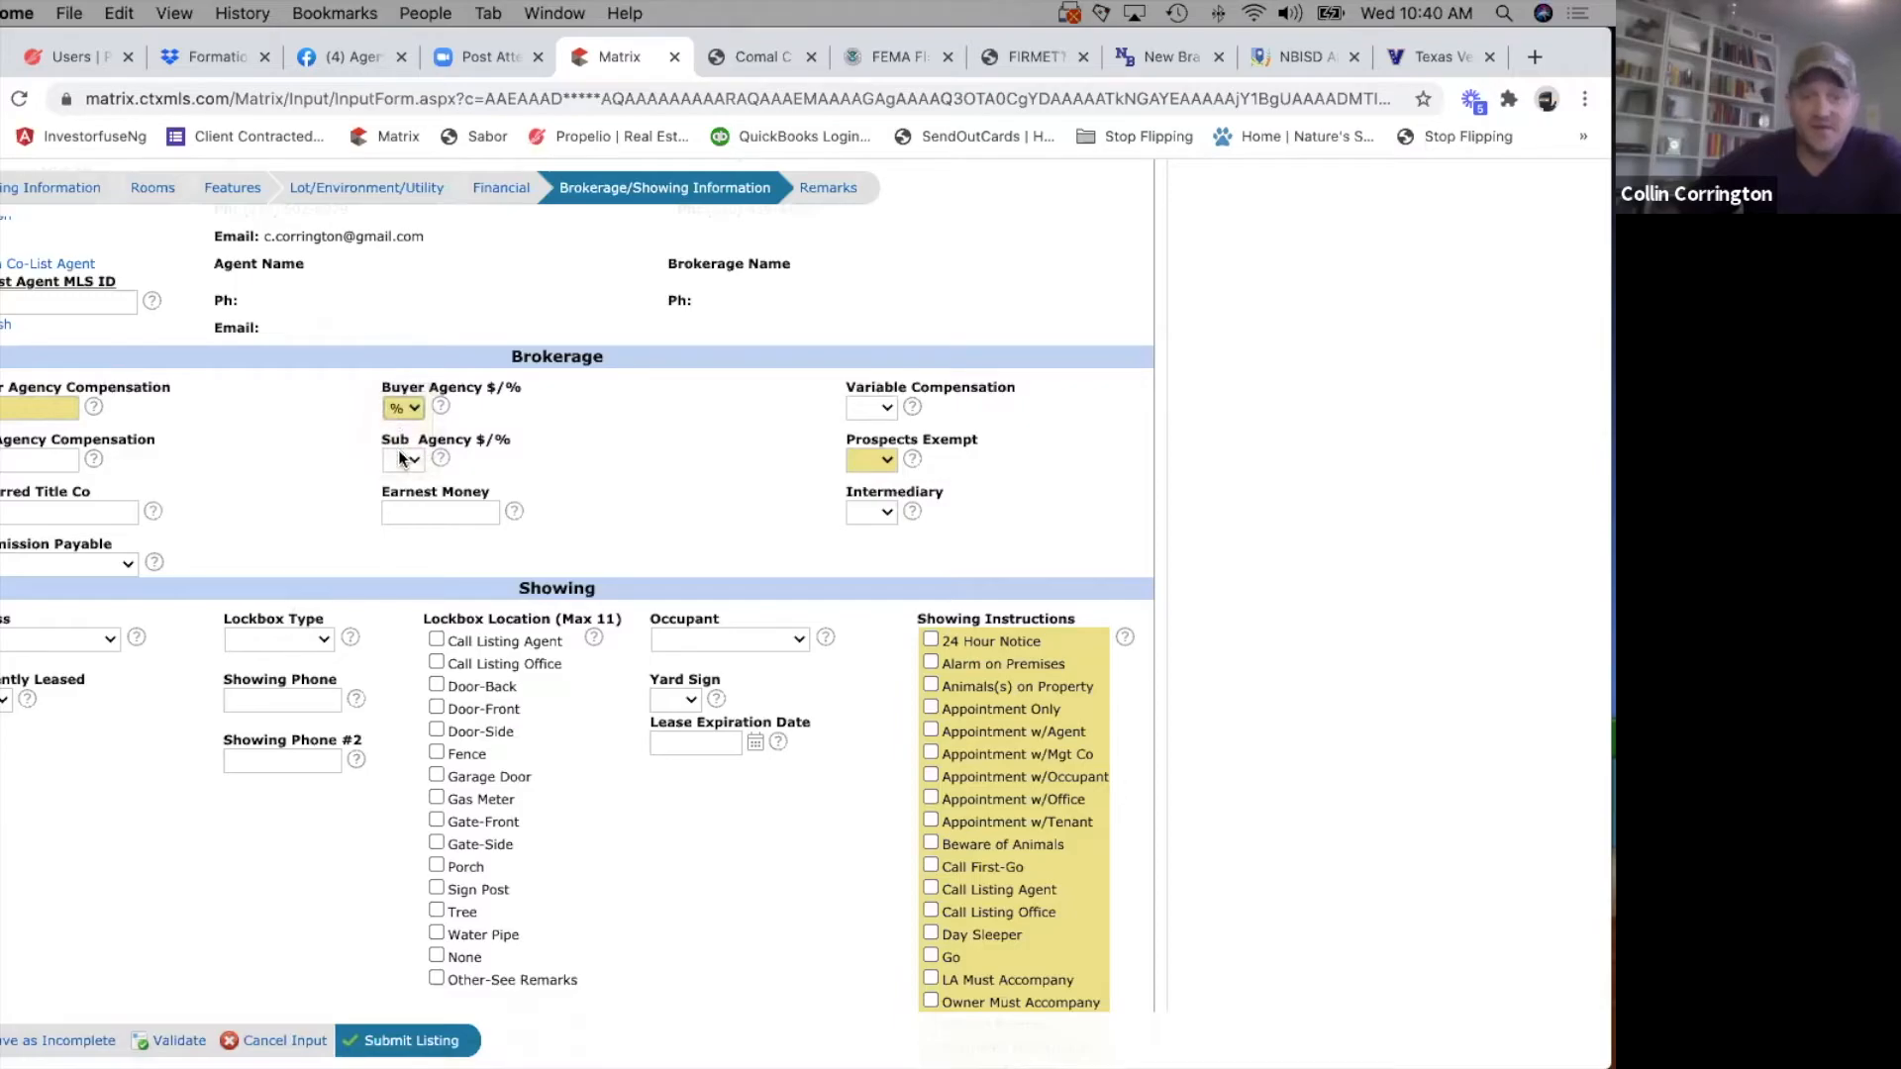
# Set Variable Compensation to No and read the field help for Sub Agency Compensation.
pyautogui.click(886, 406)
pyautogui.click(870, 452)
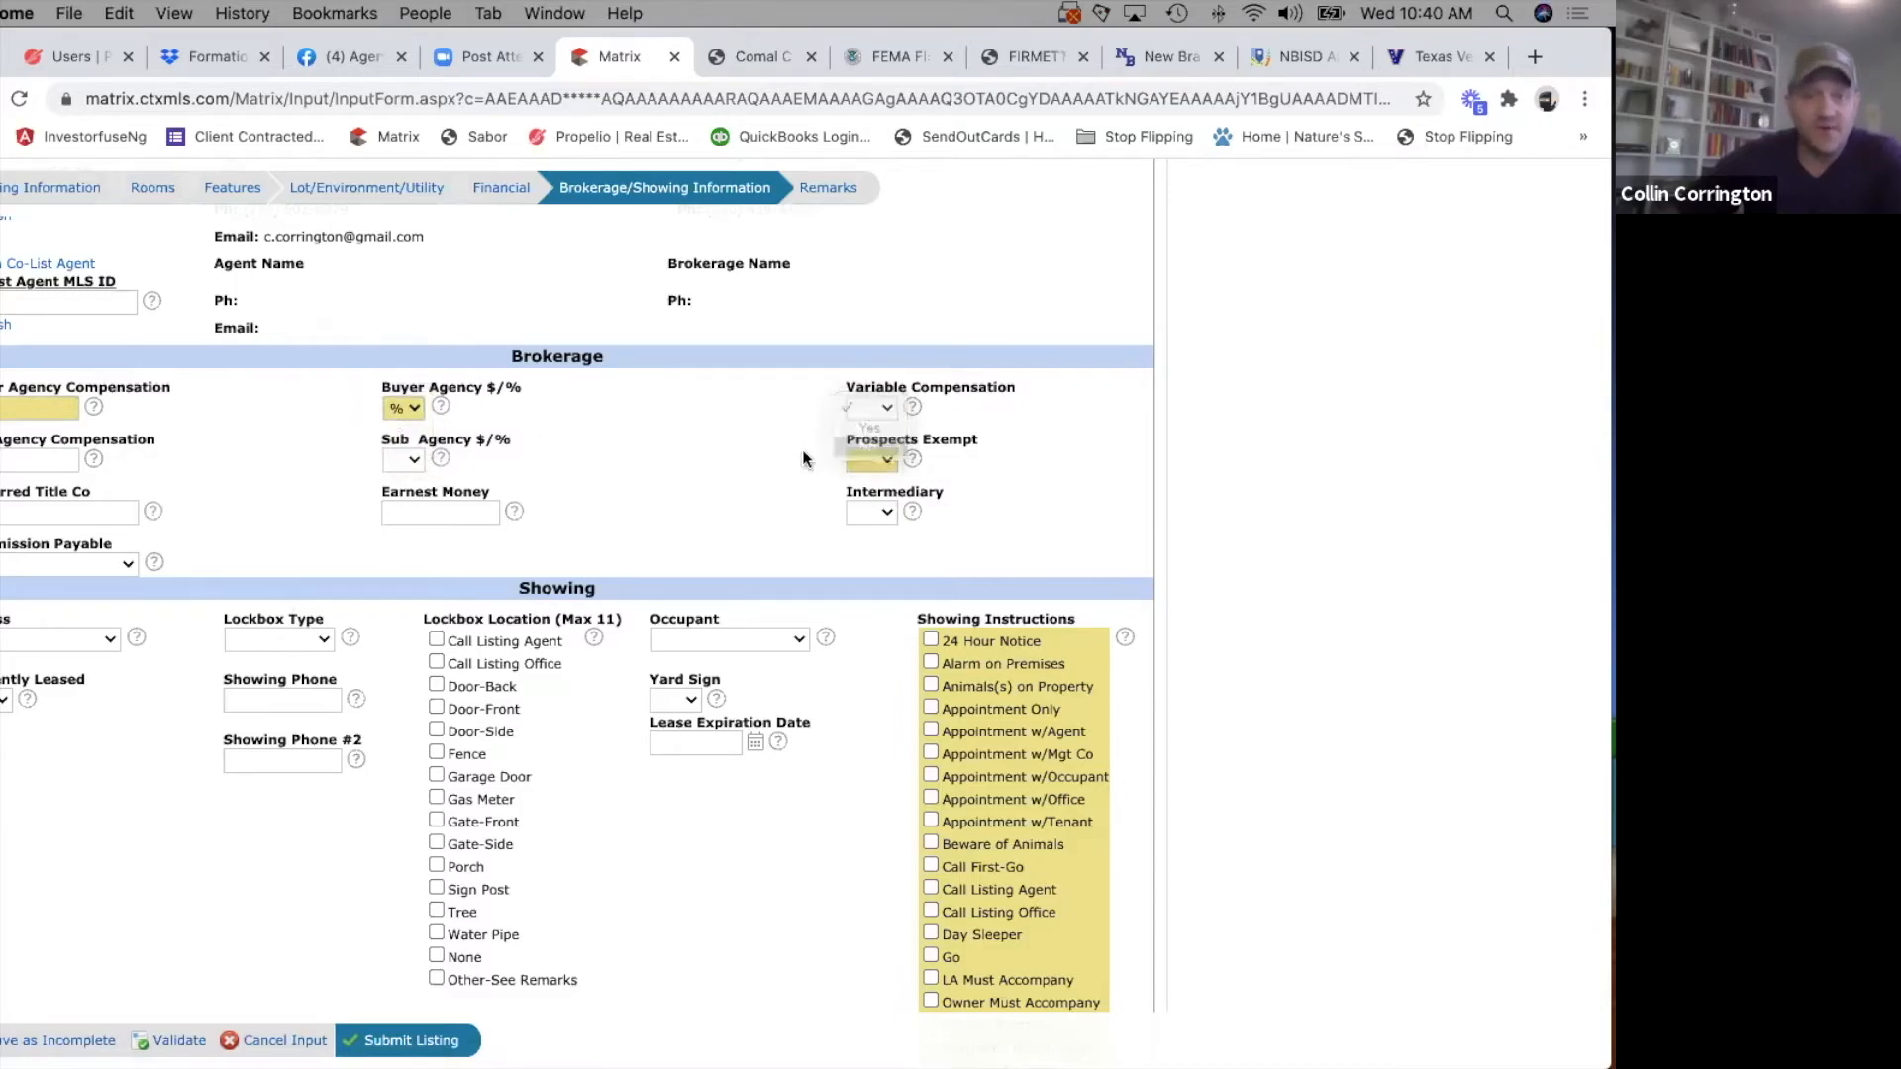
pyautogui.click(93, 458)
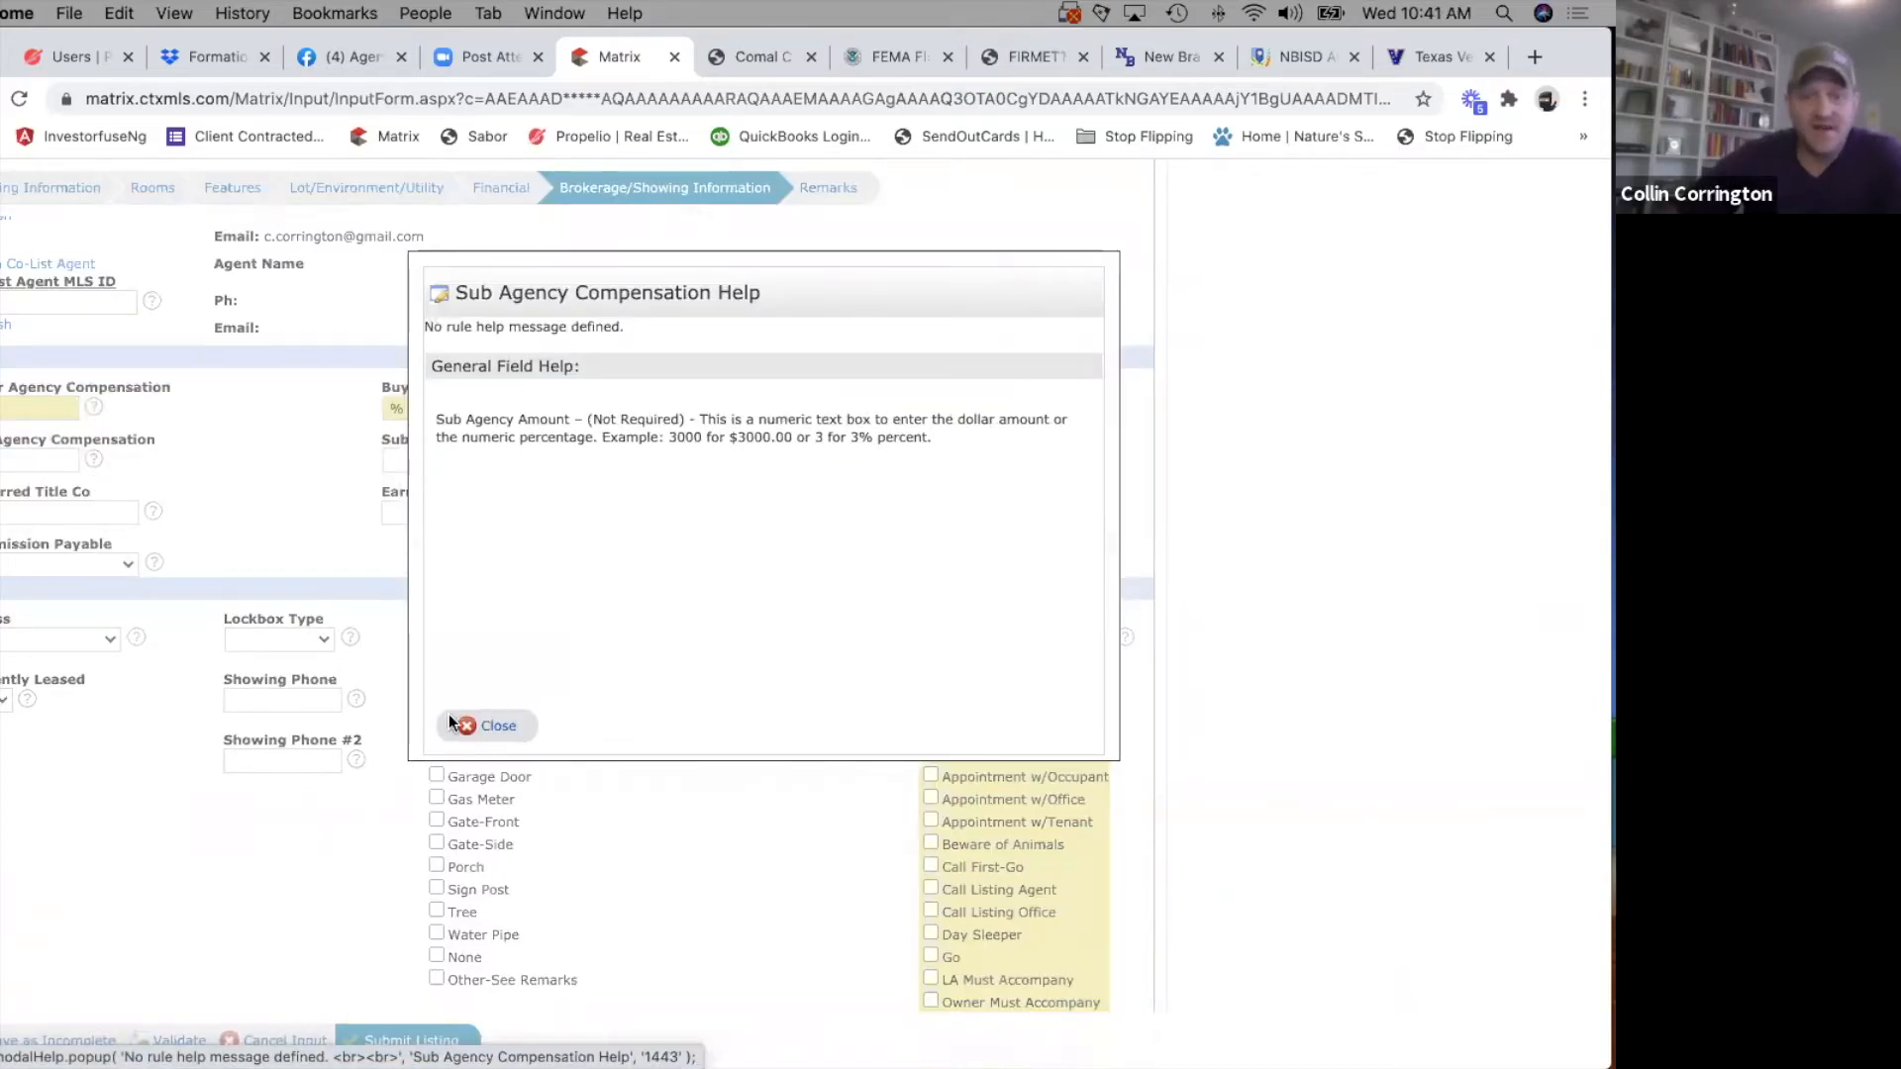
pyautogui.click(489, 728)
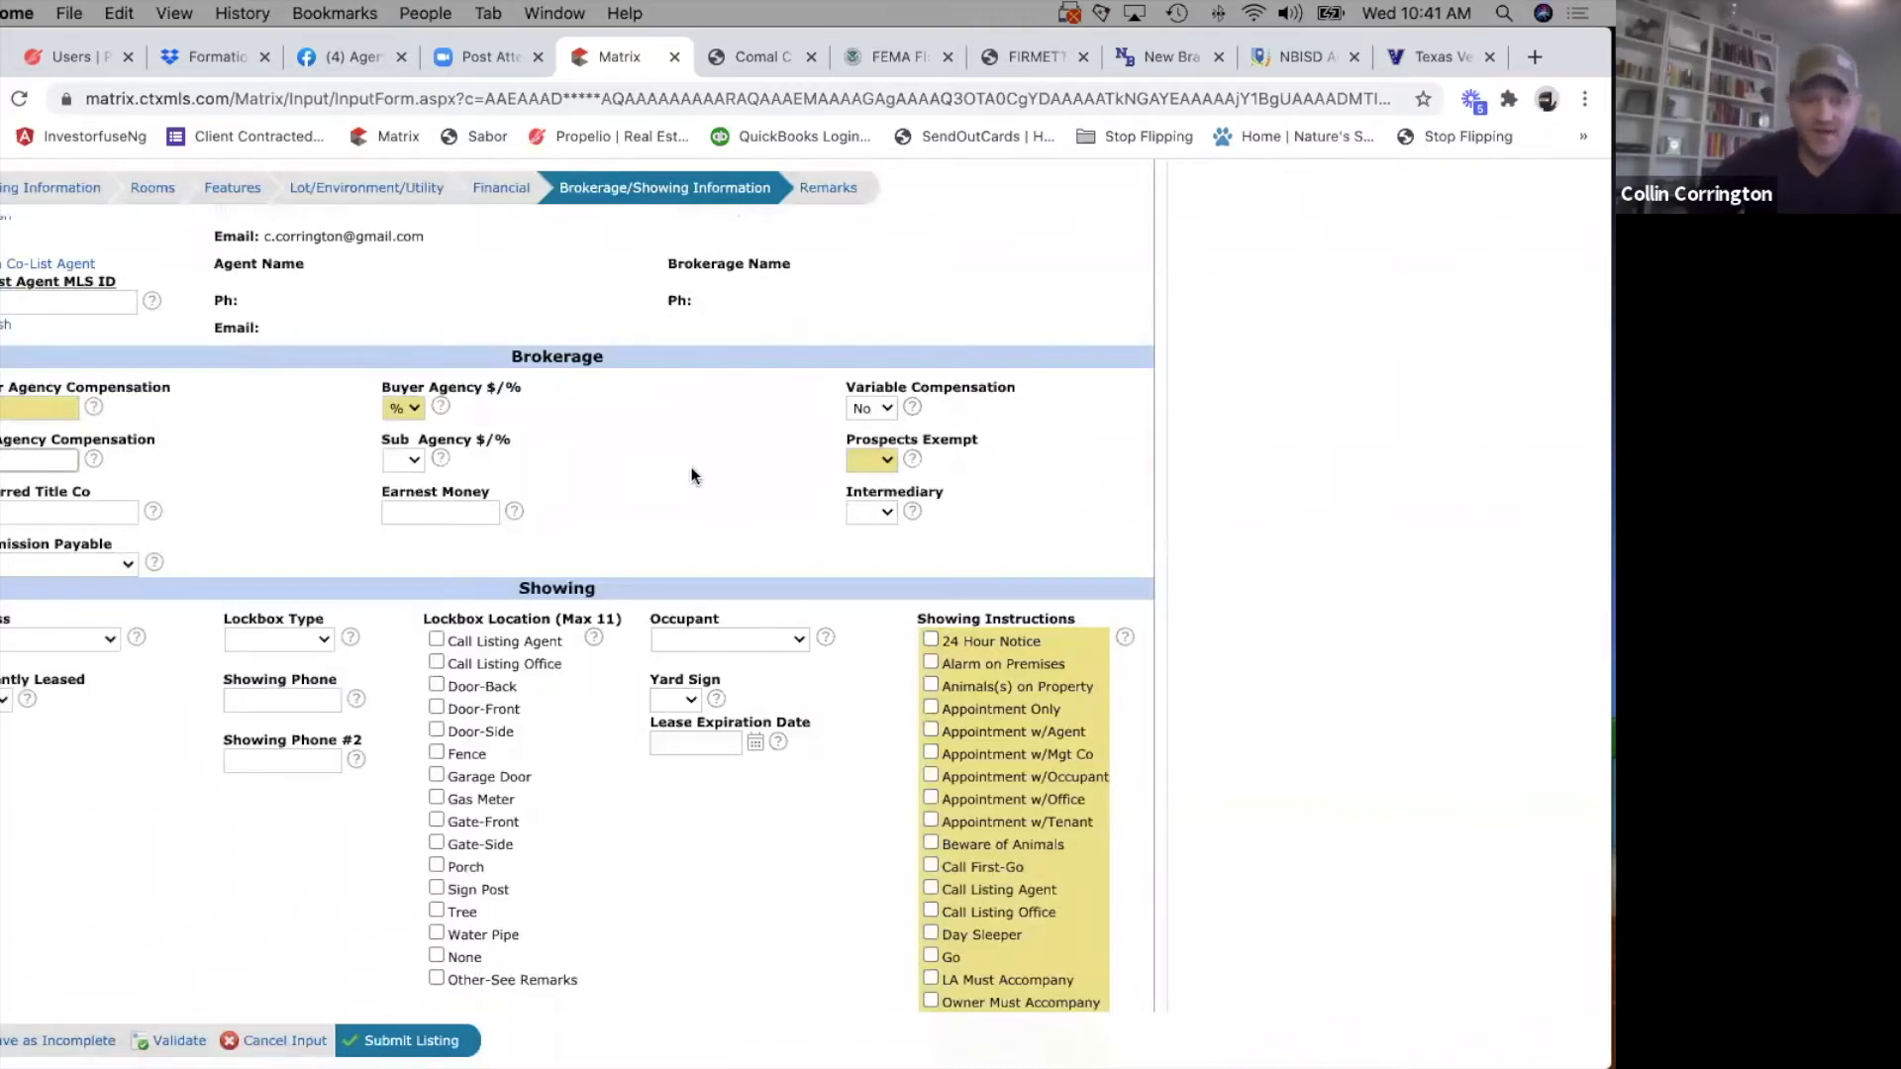
# Read the Prospects Exempt help about excluded named buyers and set Prospects Exempt to No.
pyautogui.click(883, 457)
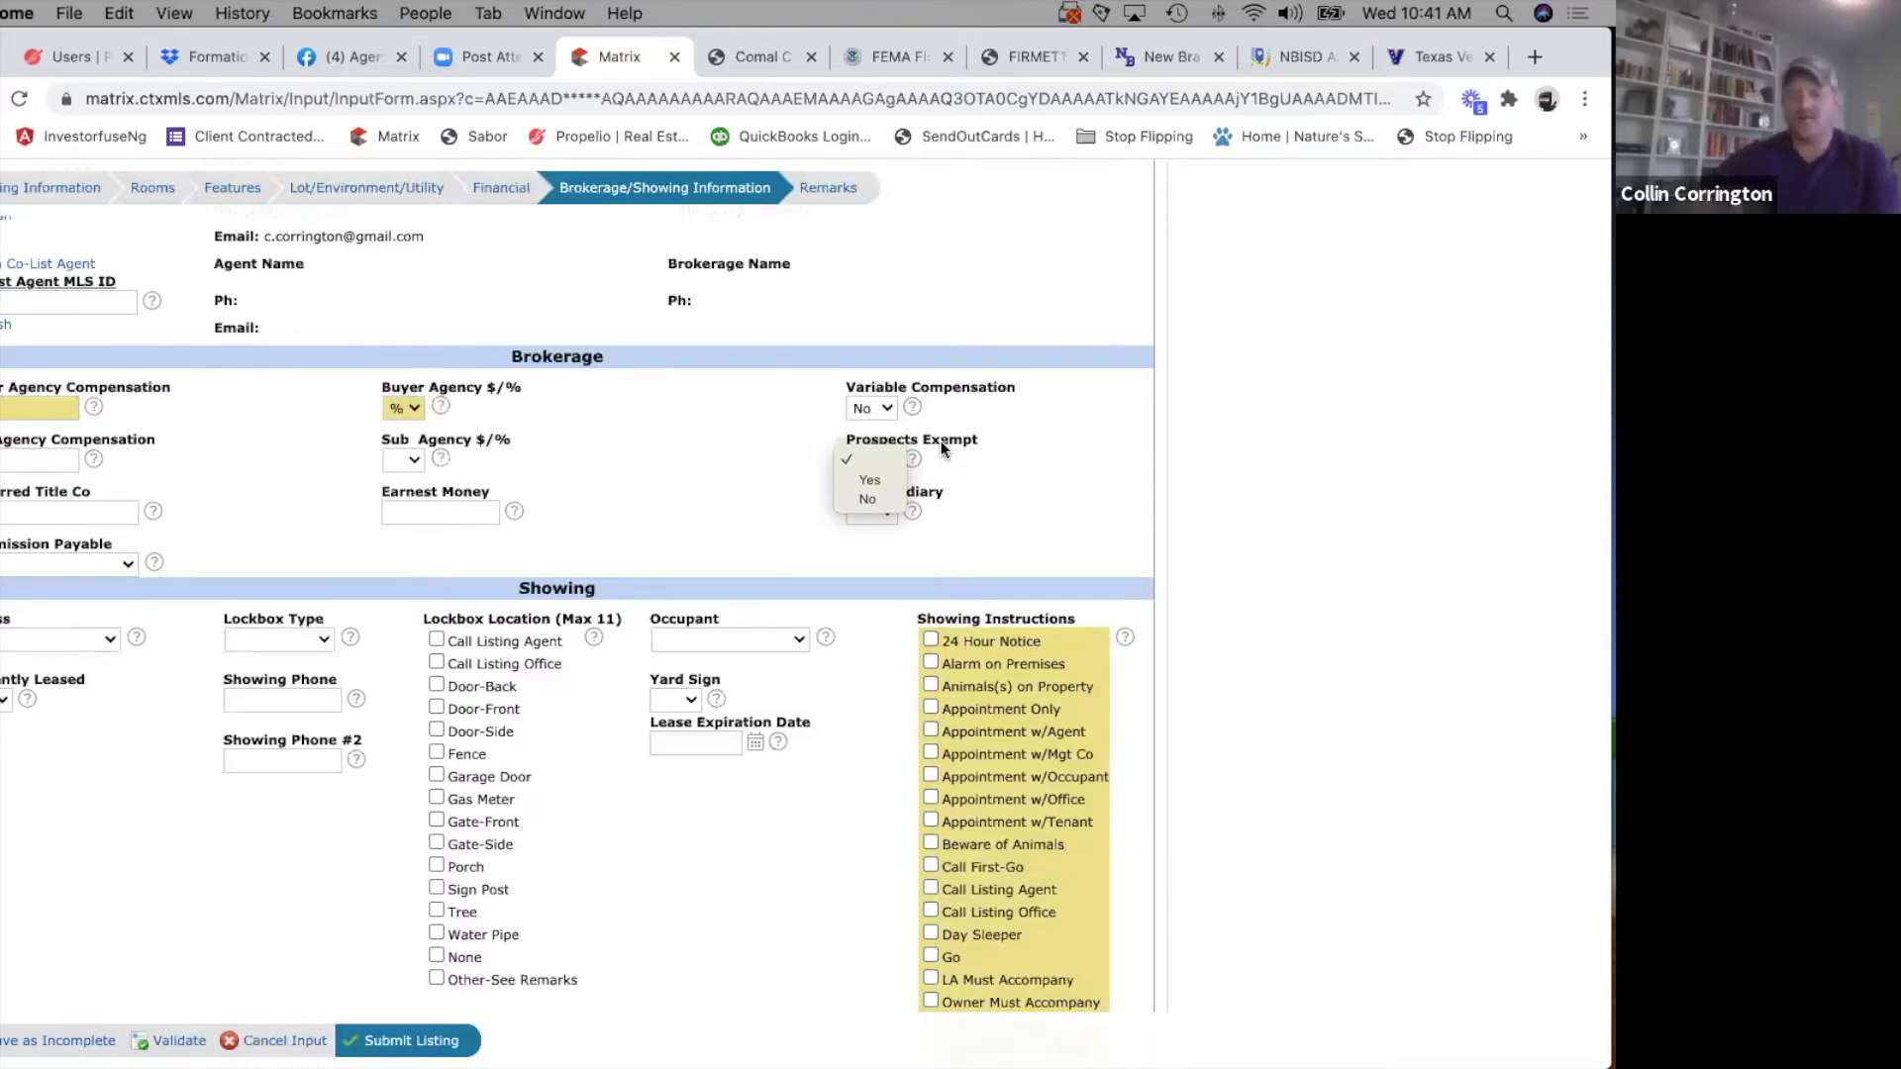
pyautogui.click(910, 457)
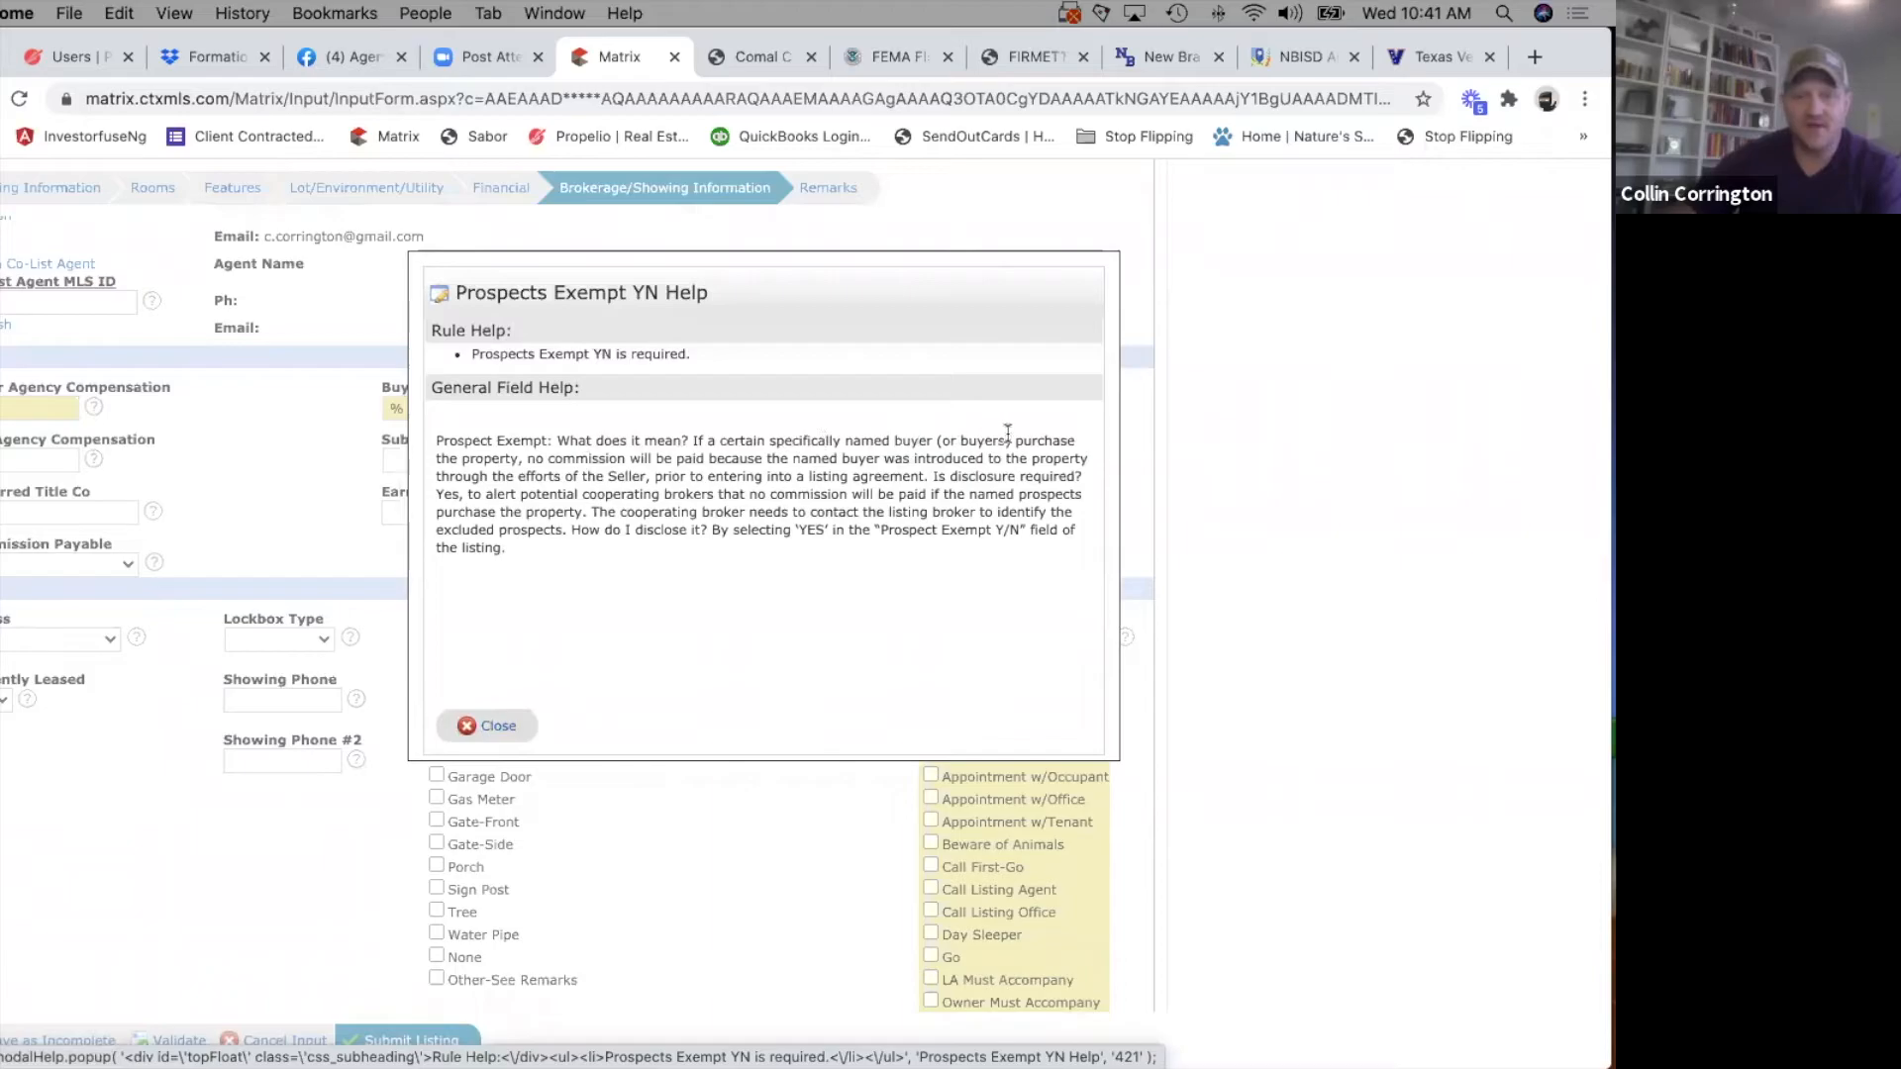
pyautogui.moveTo(528, 458); pyautogui.dragTo(861, 513)
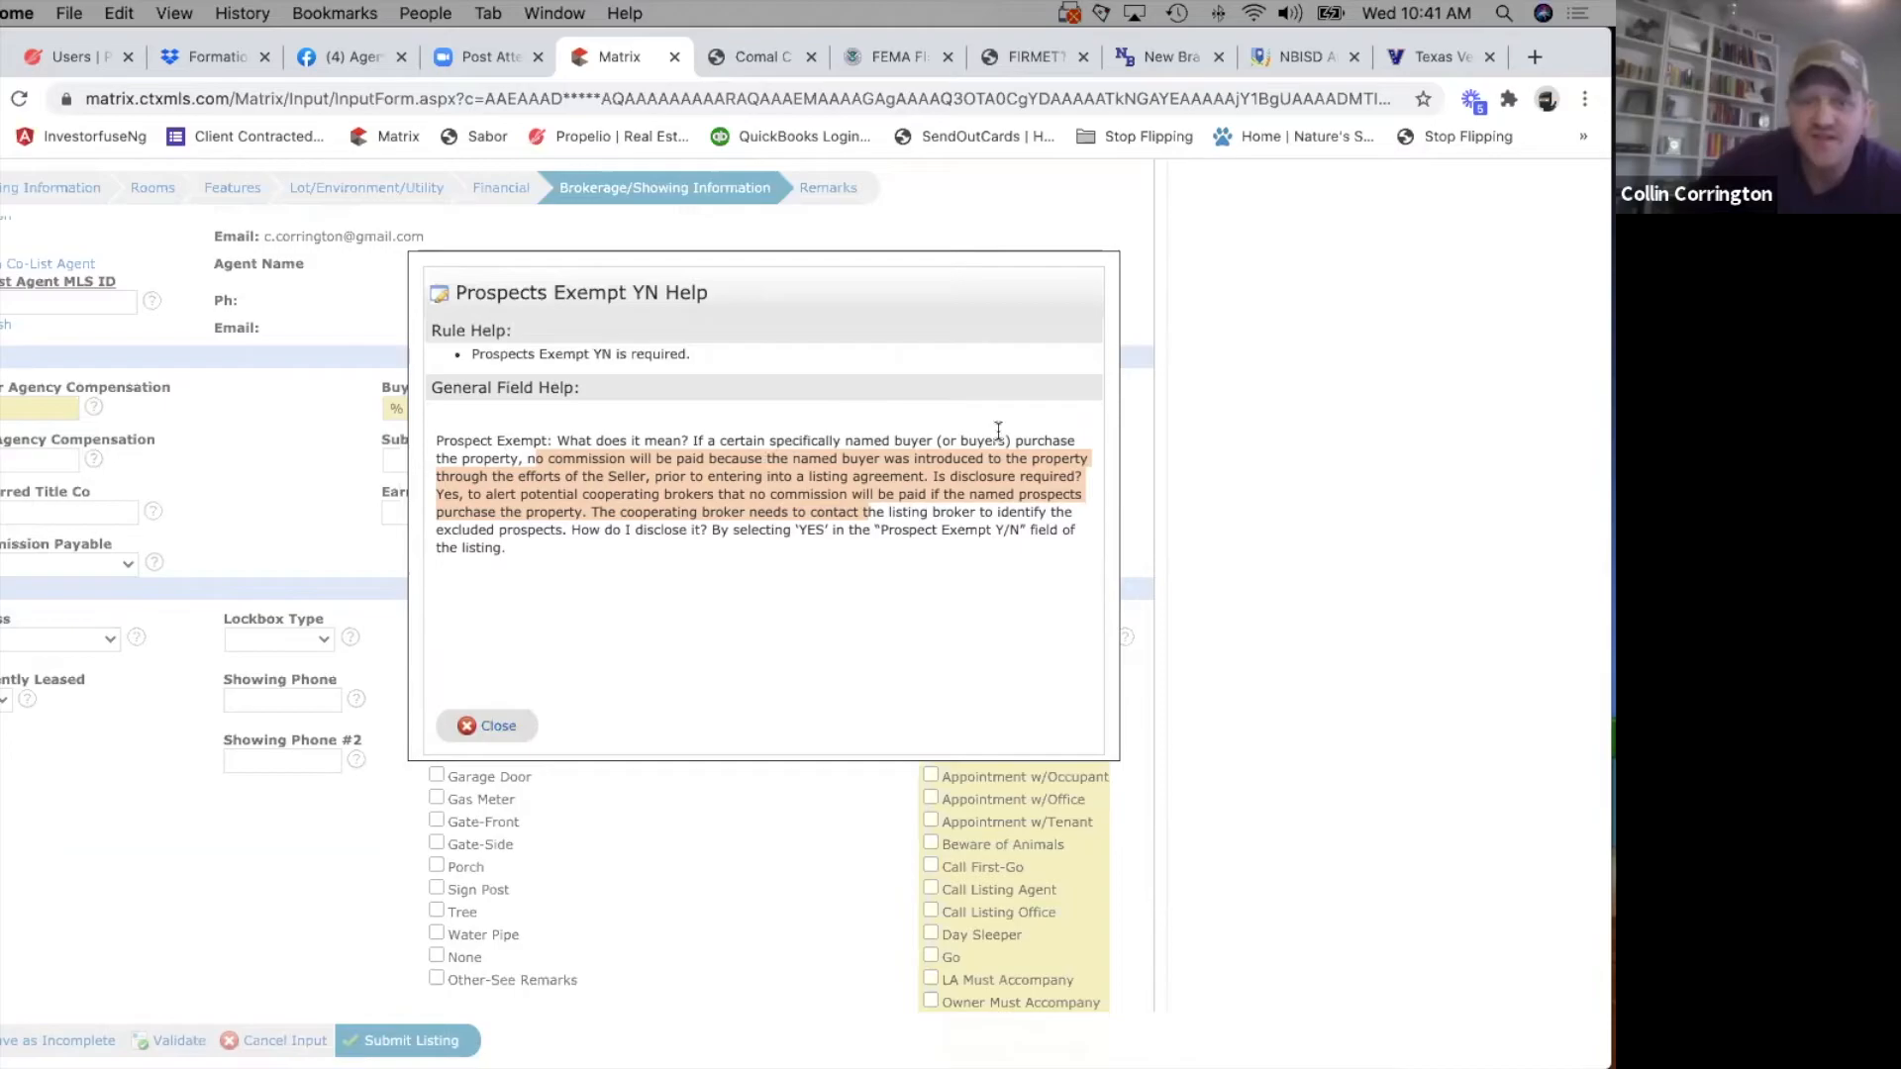
pyautogui.click(492, 720)
pyautogui.click(884, 460)
pyautogui.click(859, 496)
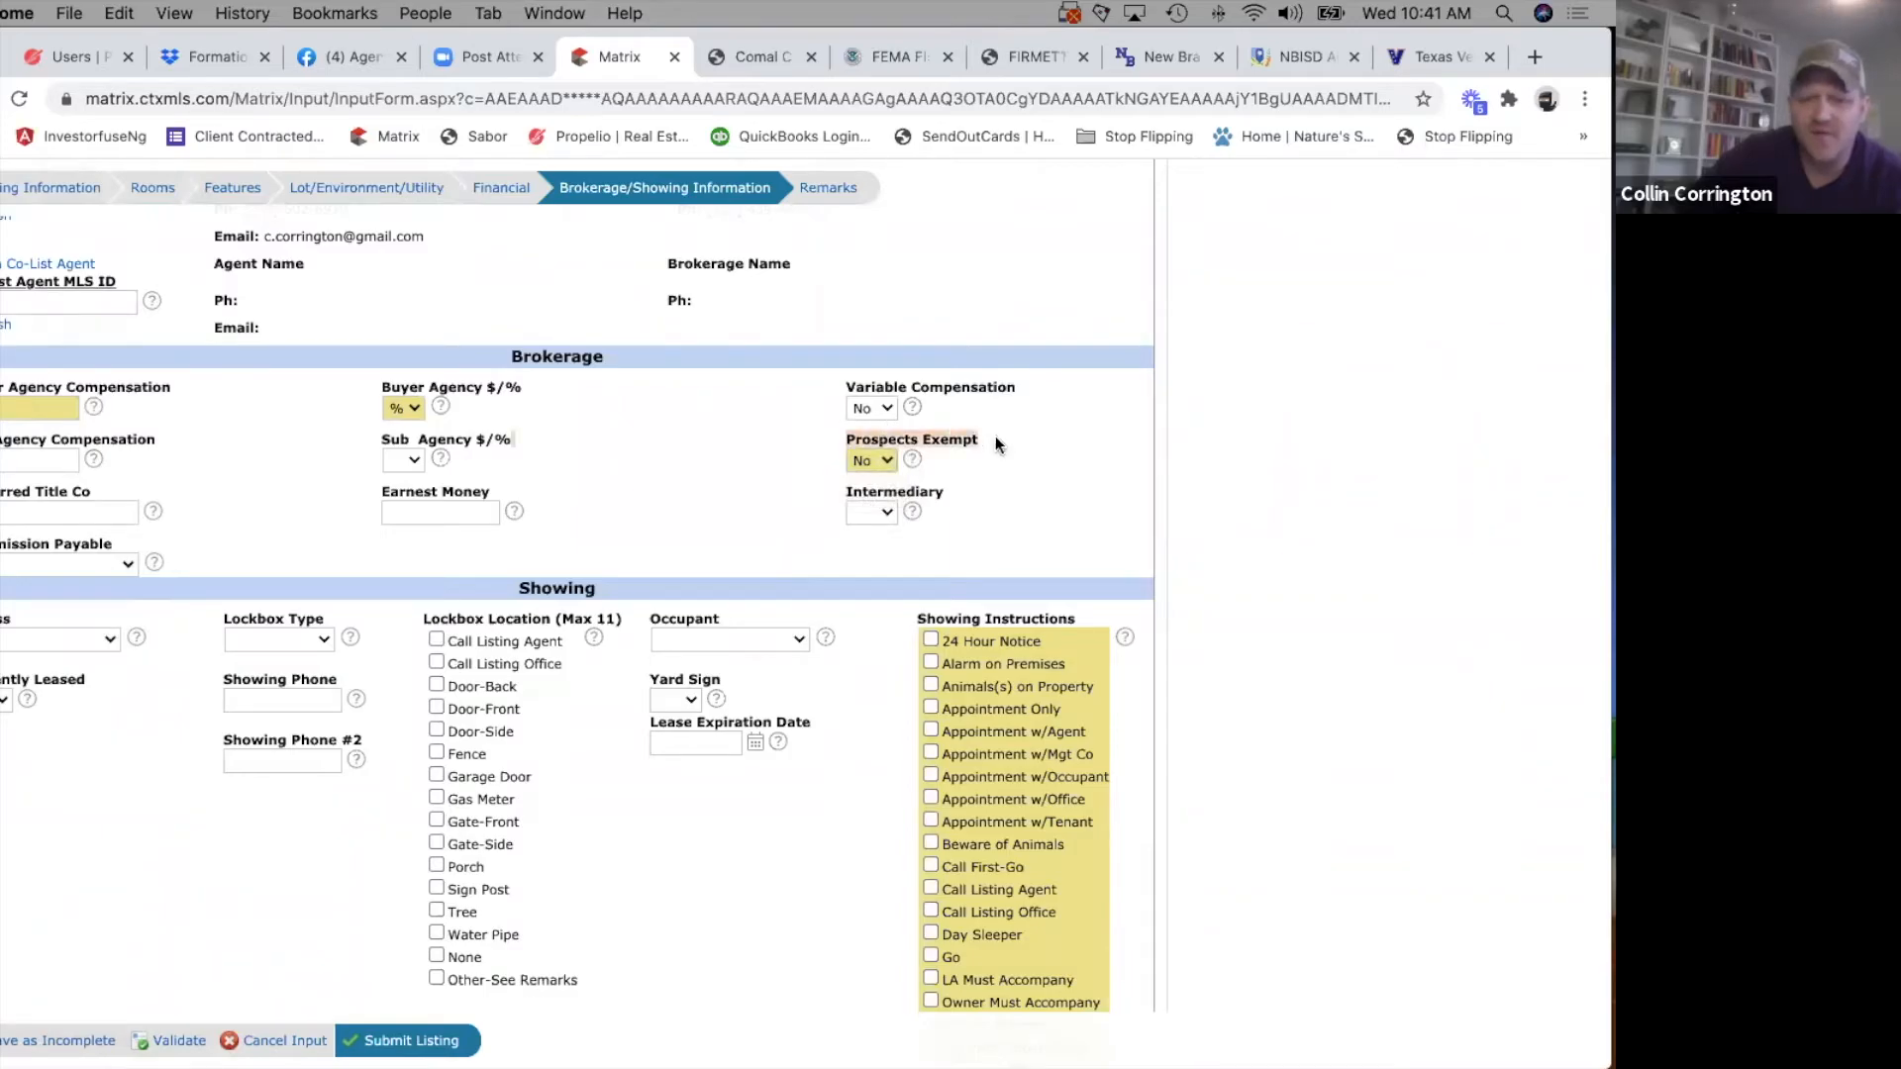
pyautogui.click(911, 458)
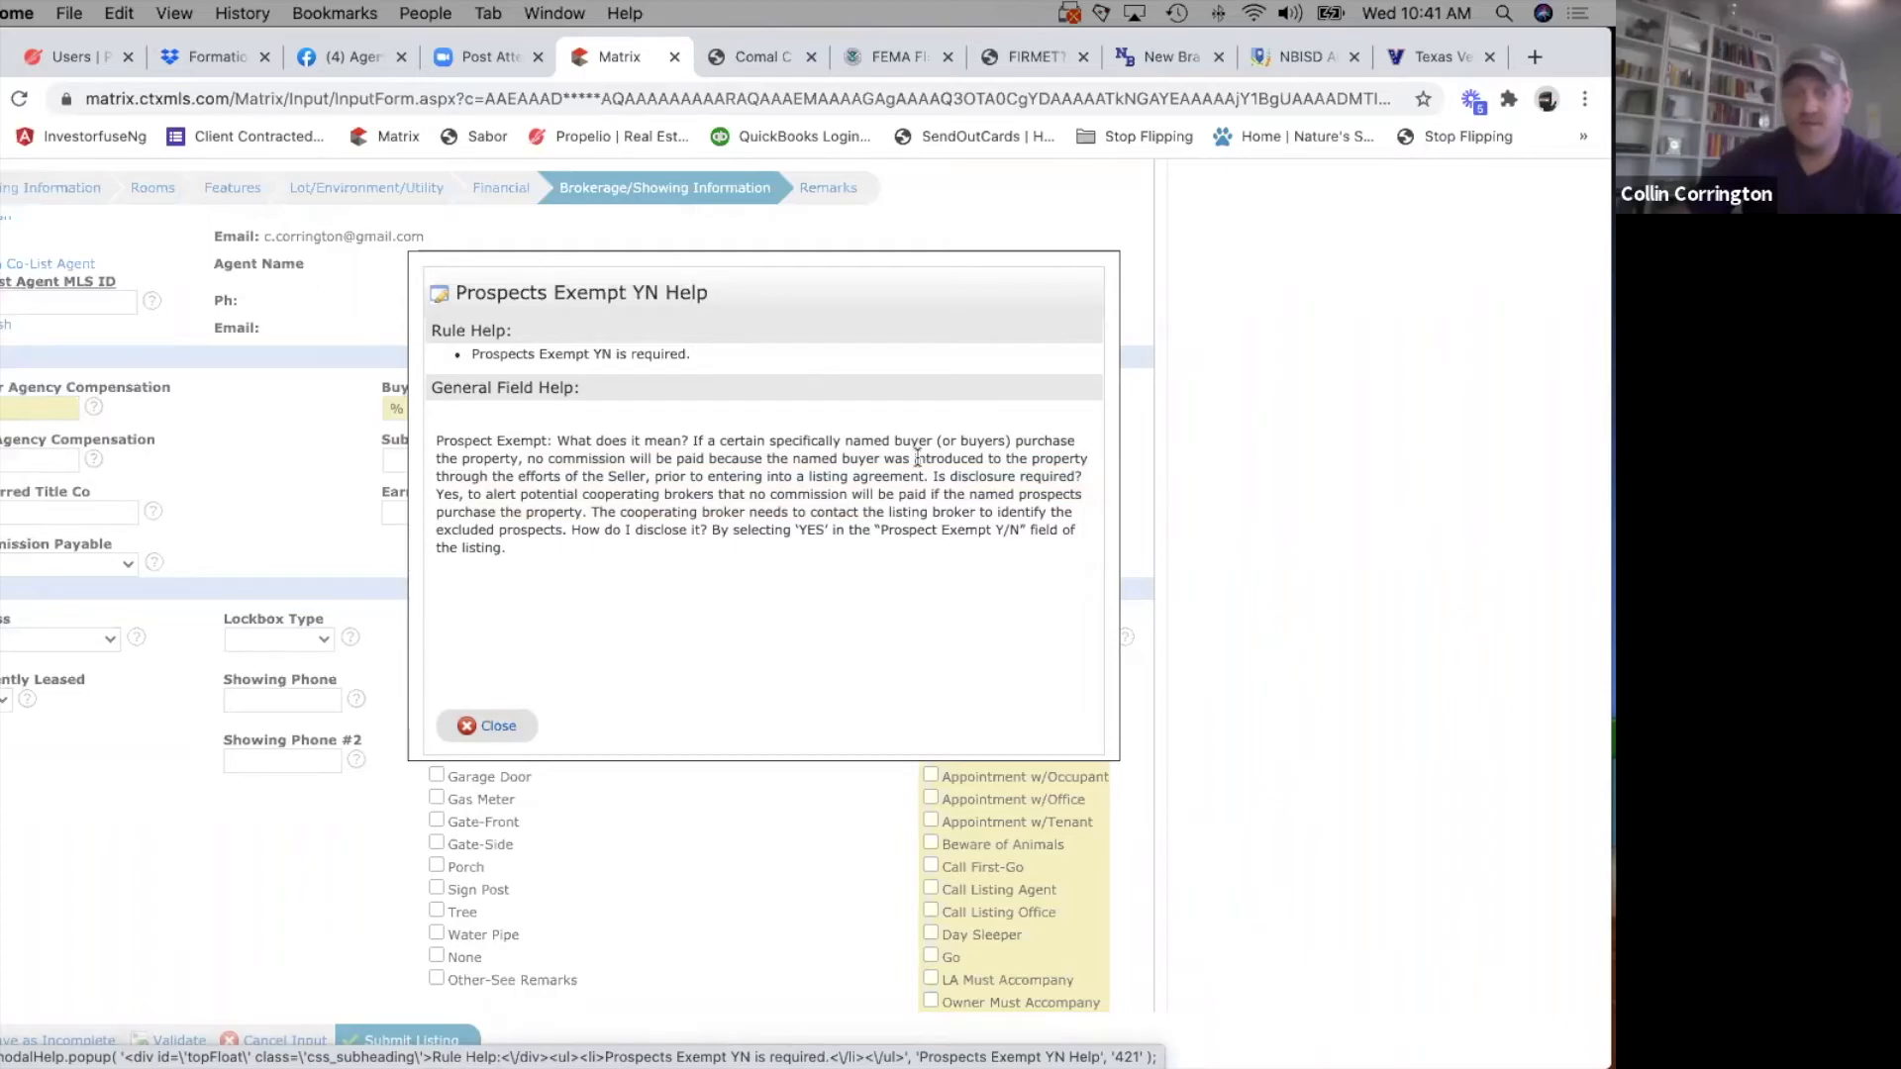
pyautogui.click(493, 721)
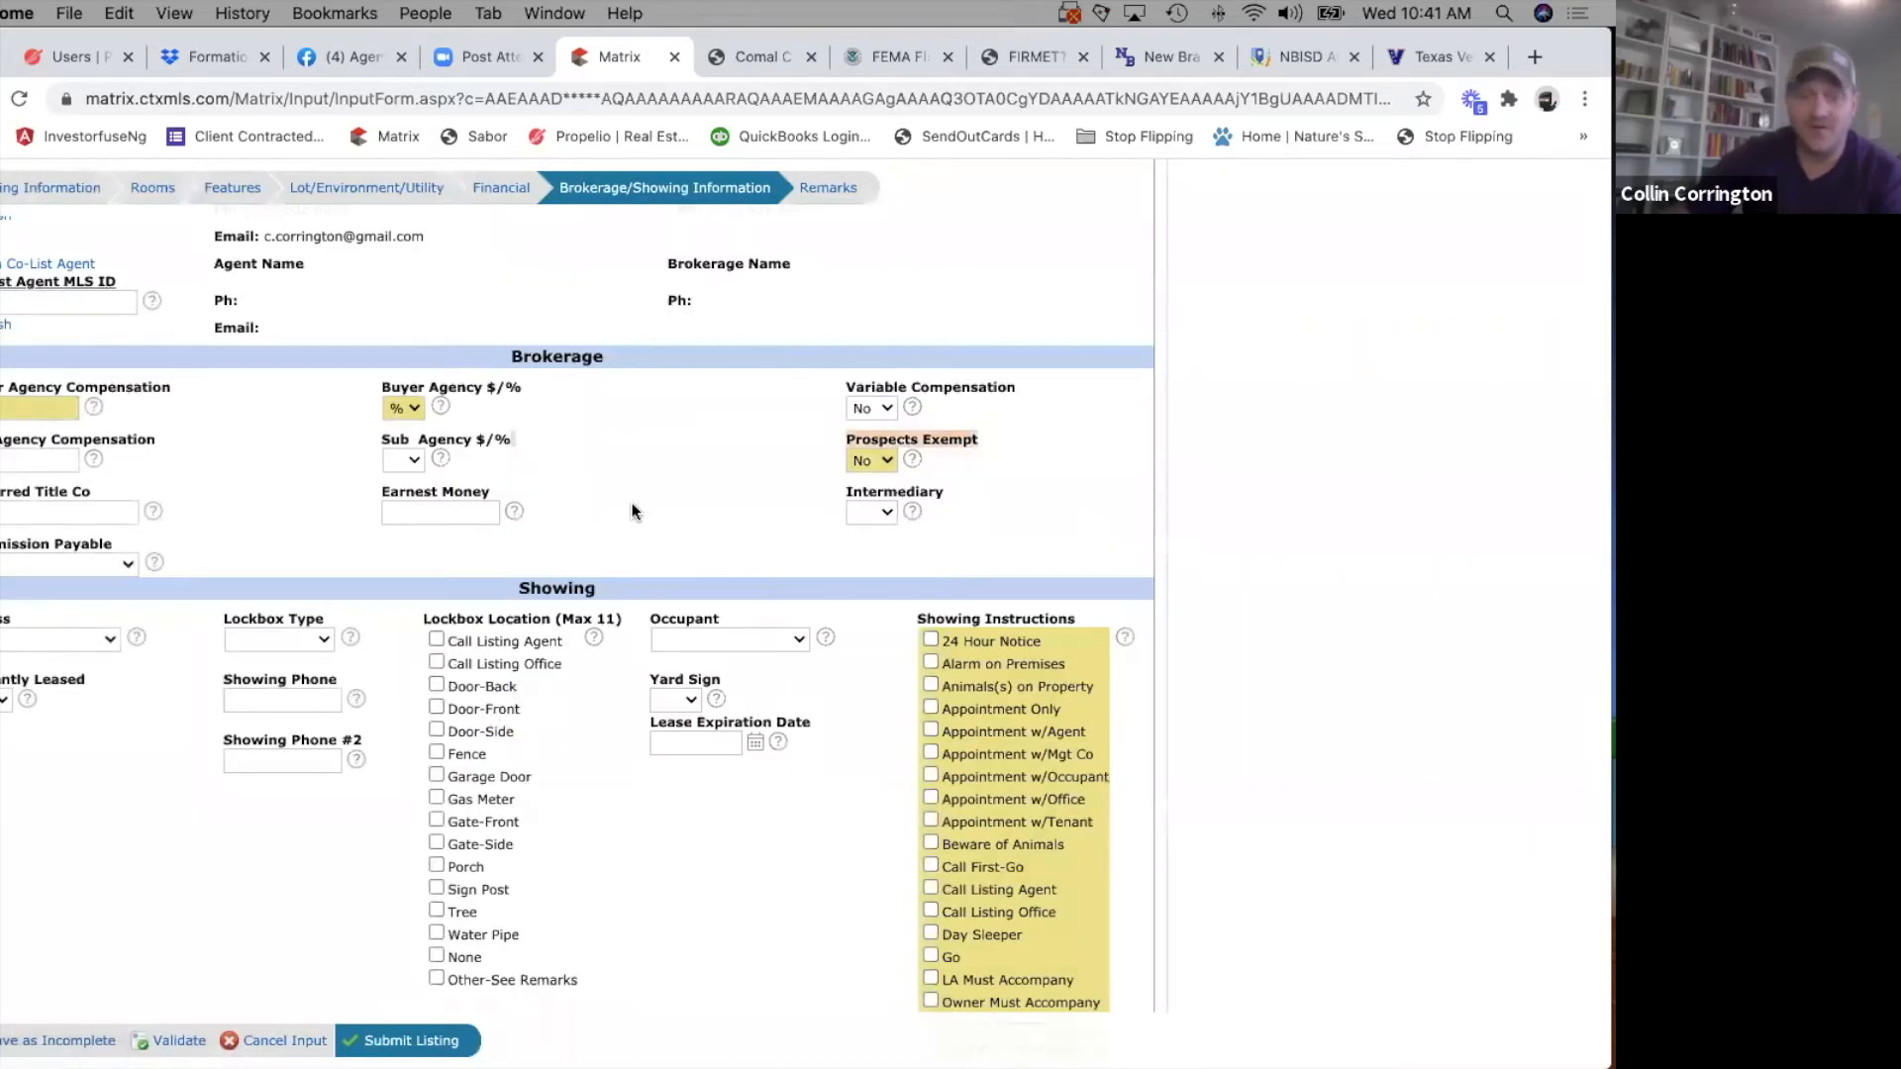
# Fill in the preferred Star Title company, Earnest Money 1 and Intermediary Yes, leaving Commission Payable blank.
pyautogui.click(55, 516)
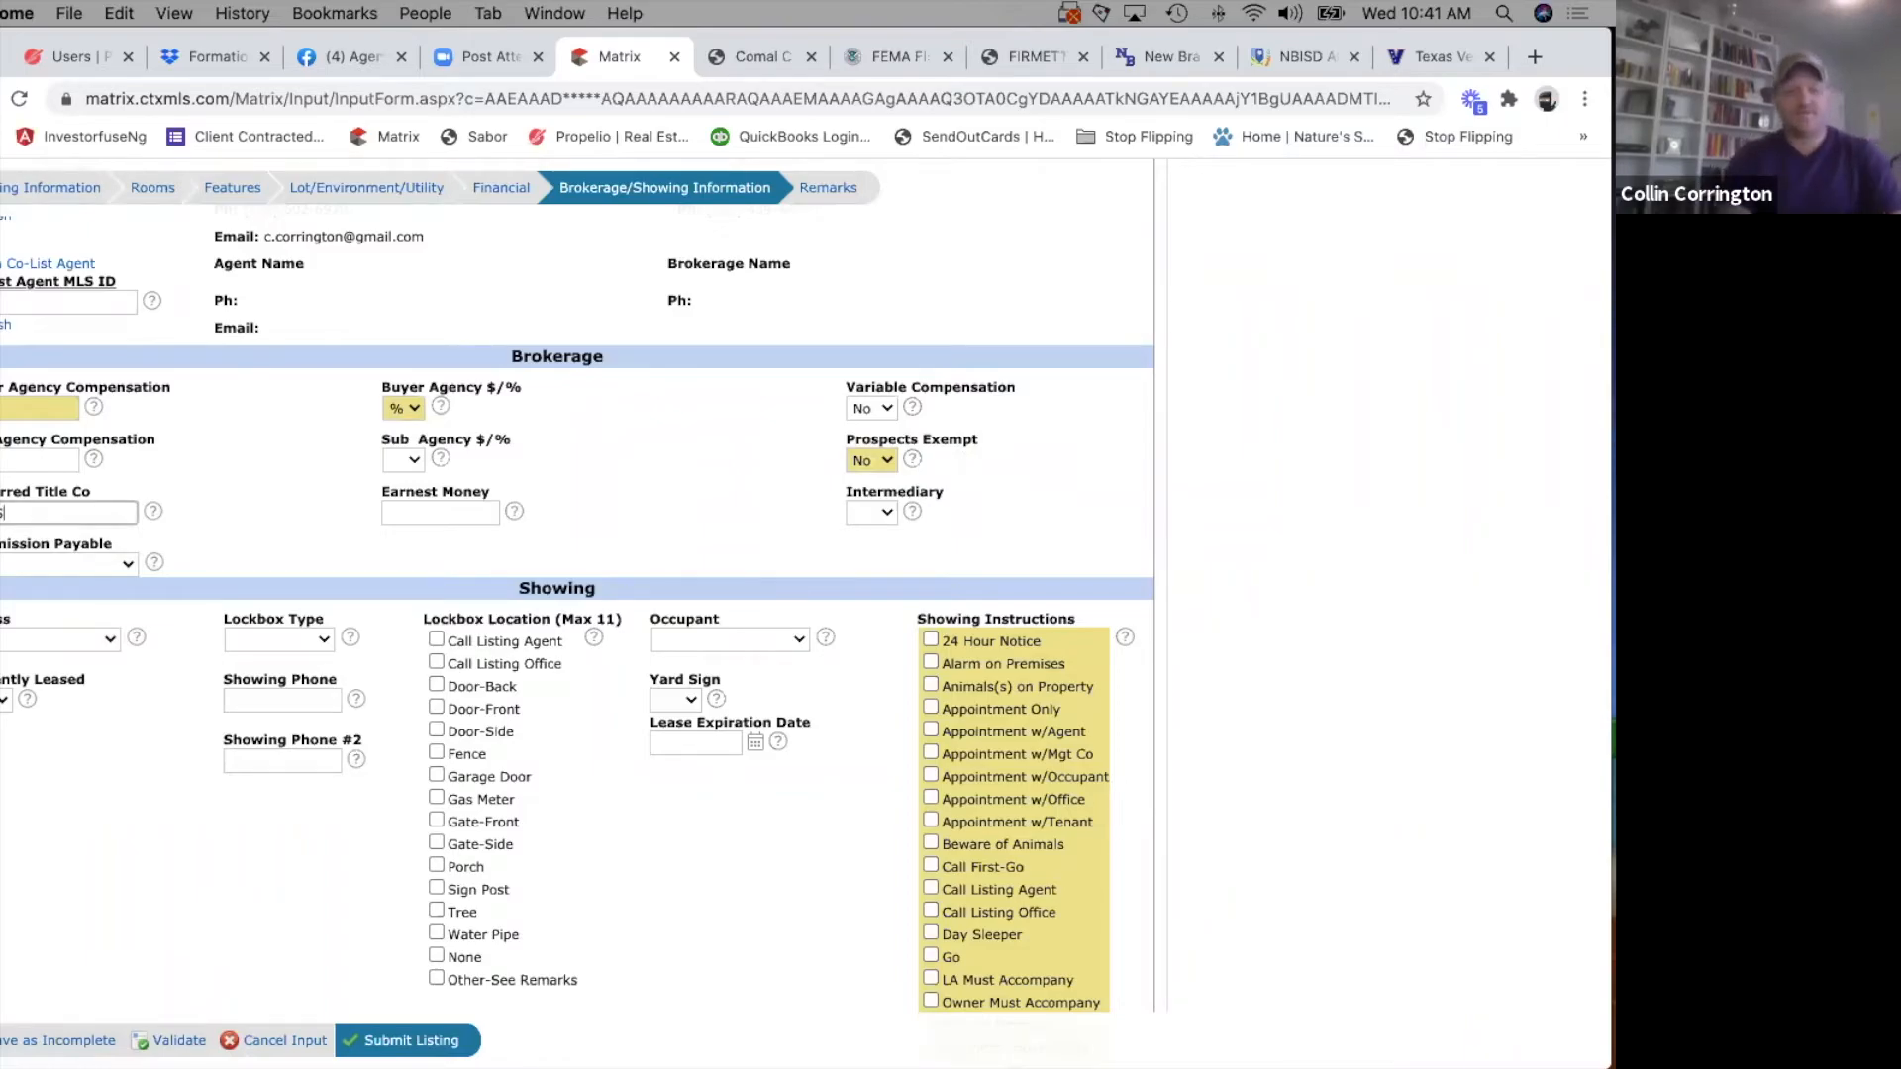
pyautogui.press('Tab')
pyautogui.write('1')
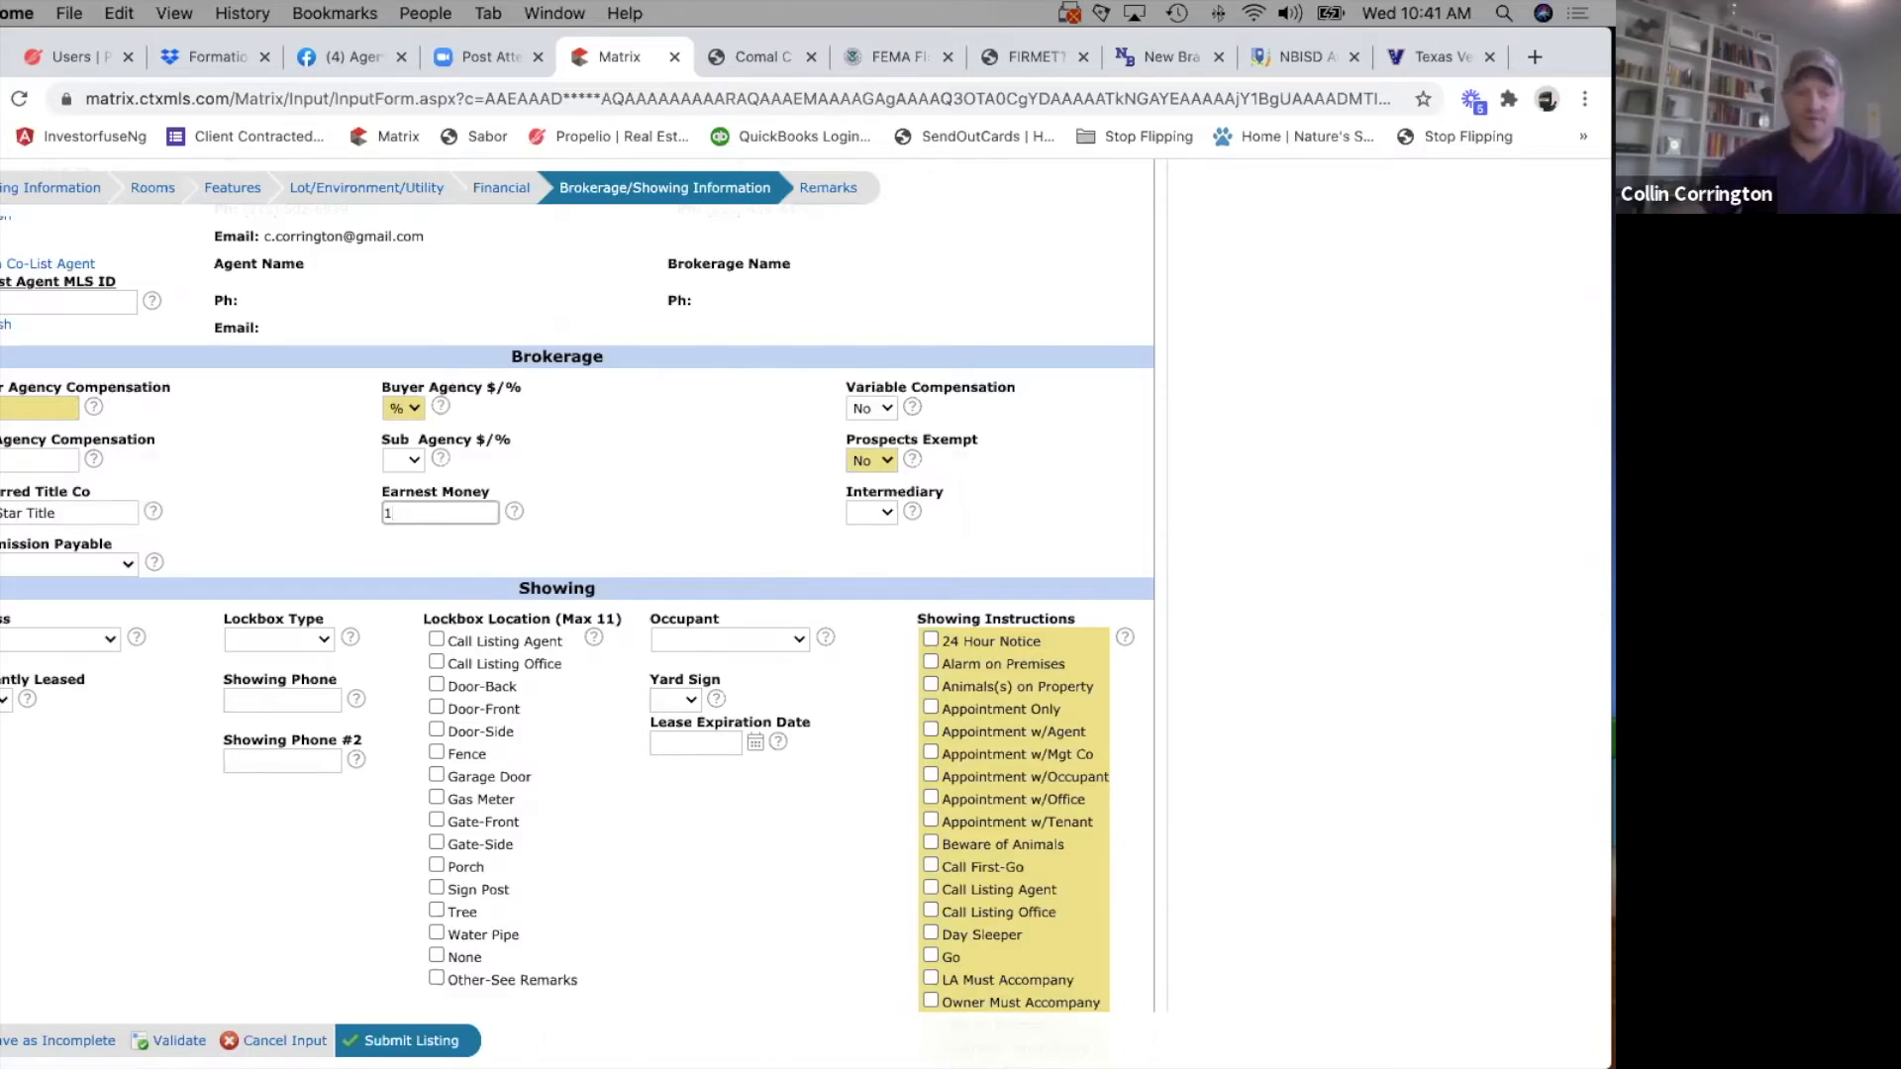
pyautogui.click(851, 509)
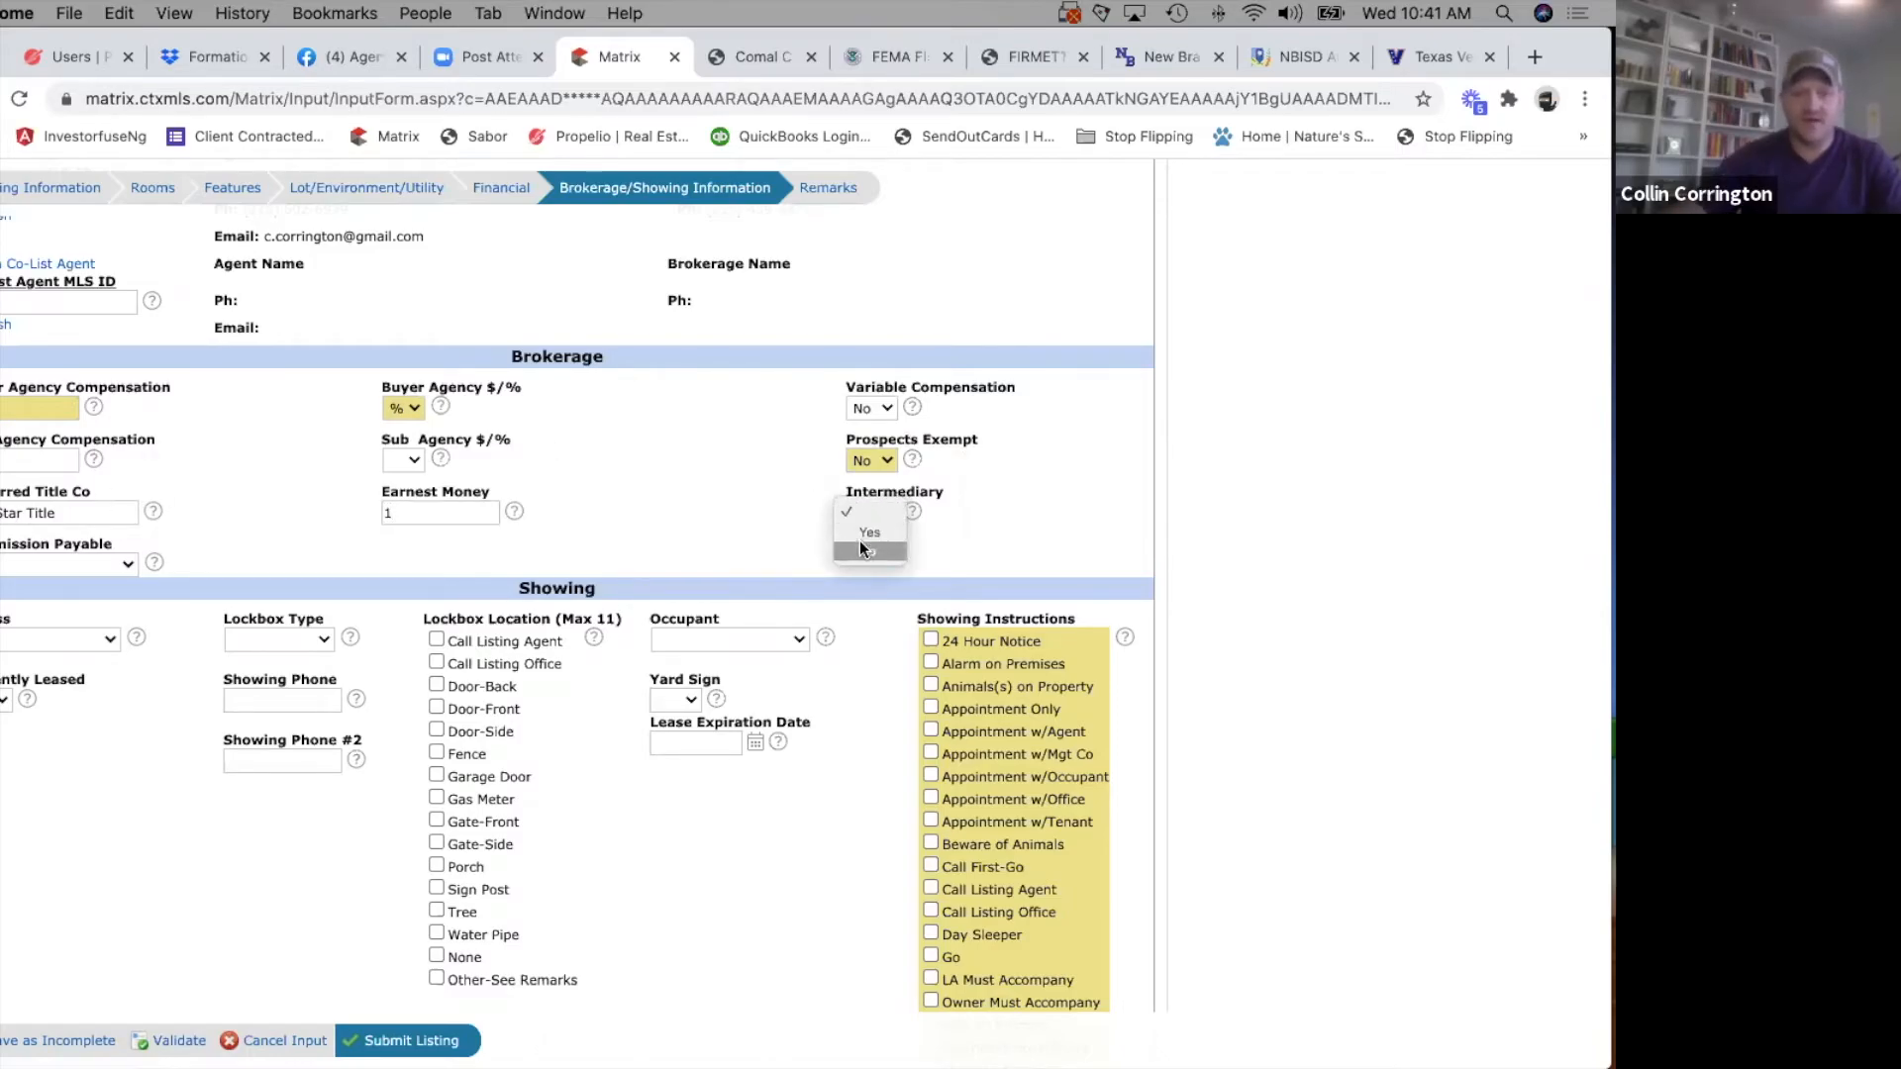
pyautogui.click(20, 565)
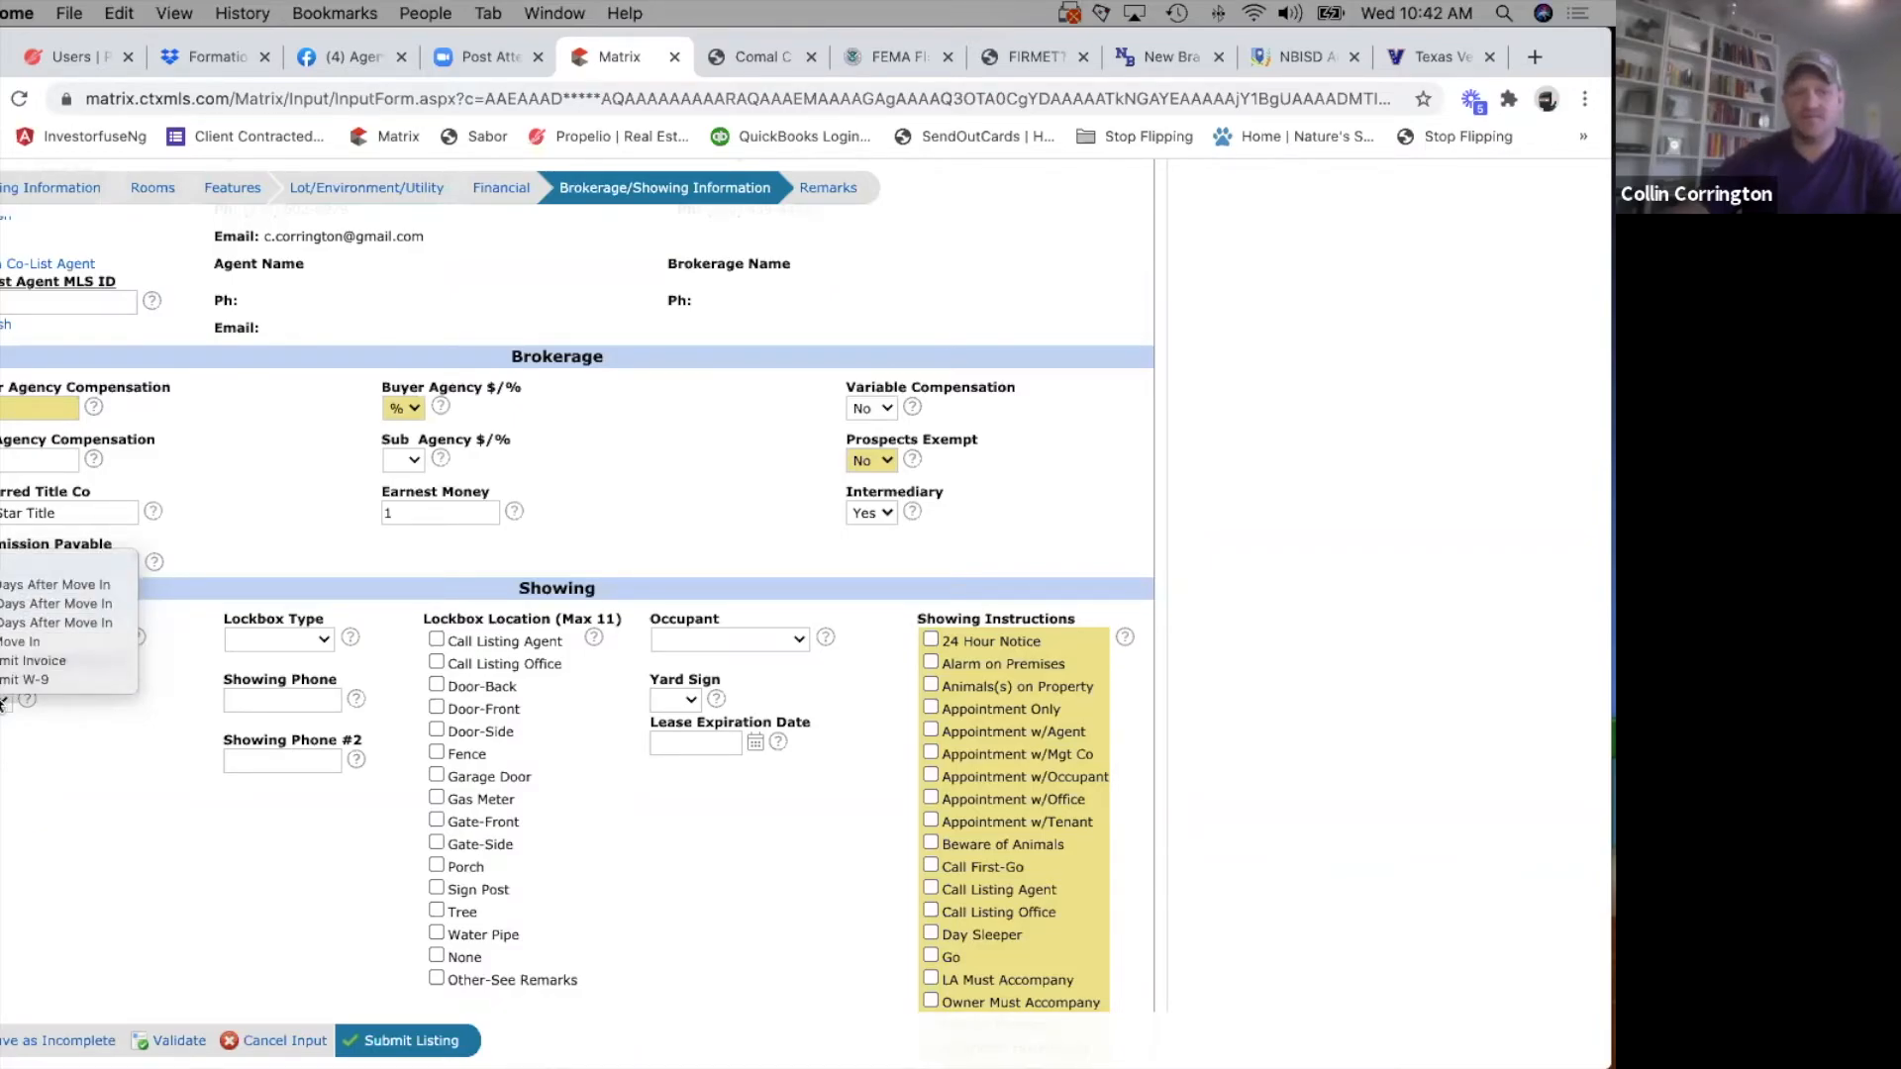
pyautogui.click(213, 533)
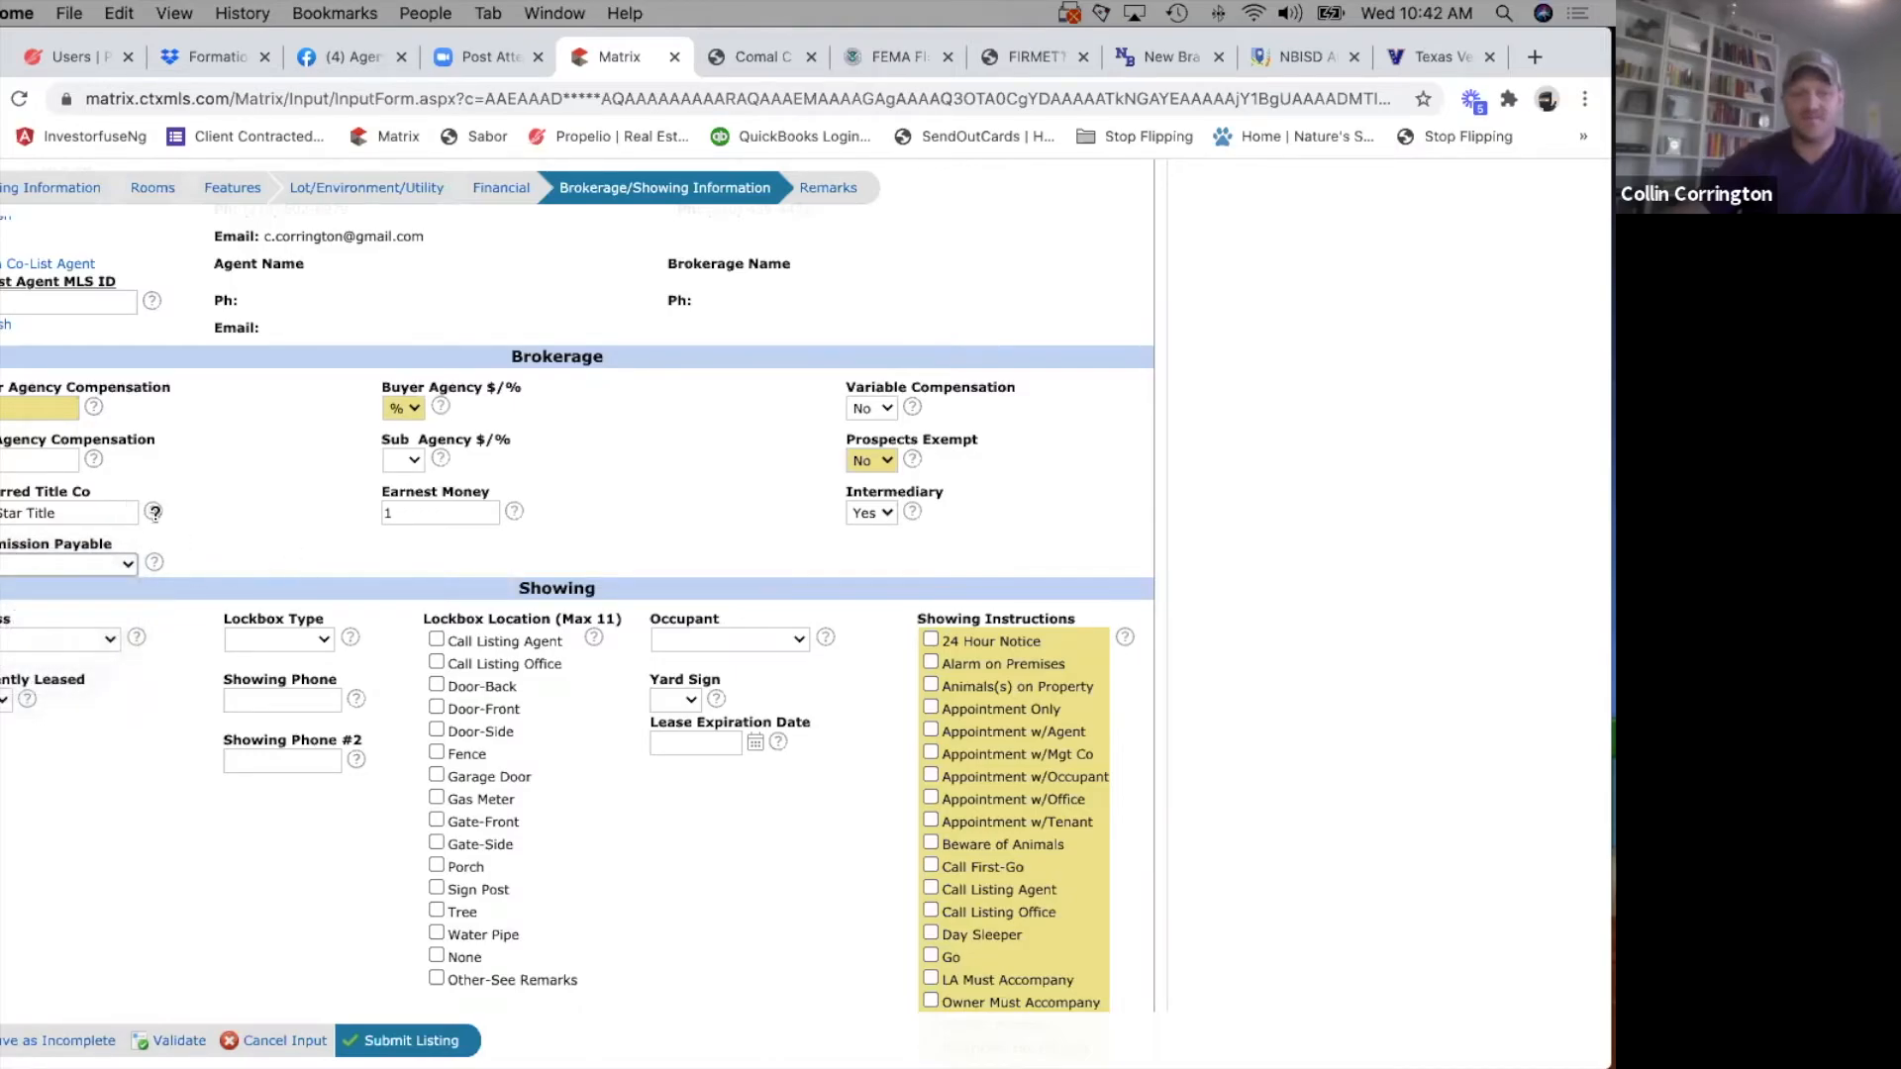
# Set Access to None and Lockbox Type to Combo in the Showing section.
pyautogui.click(99, 641)
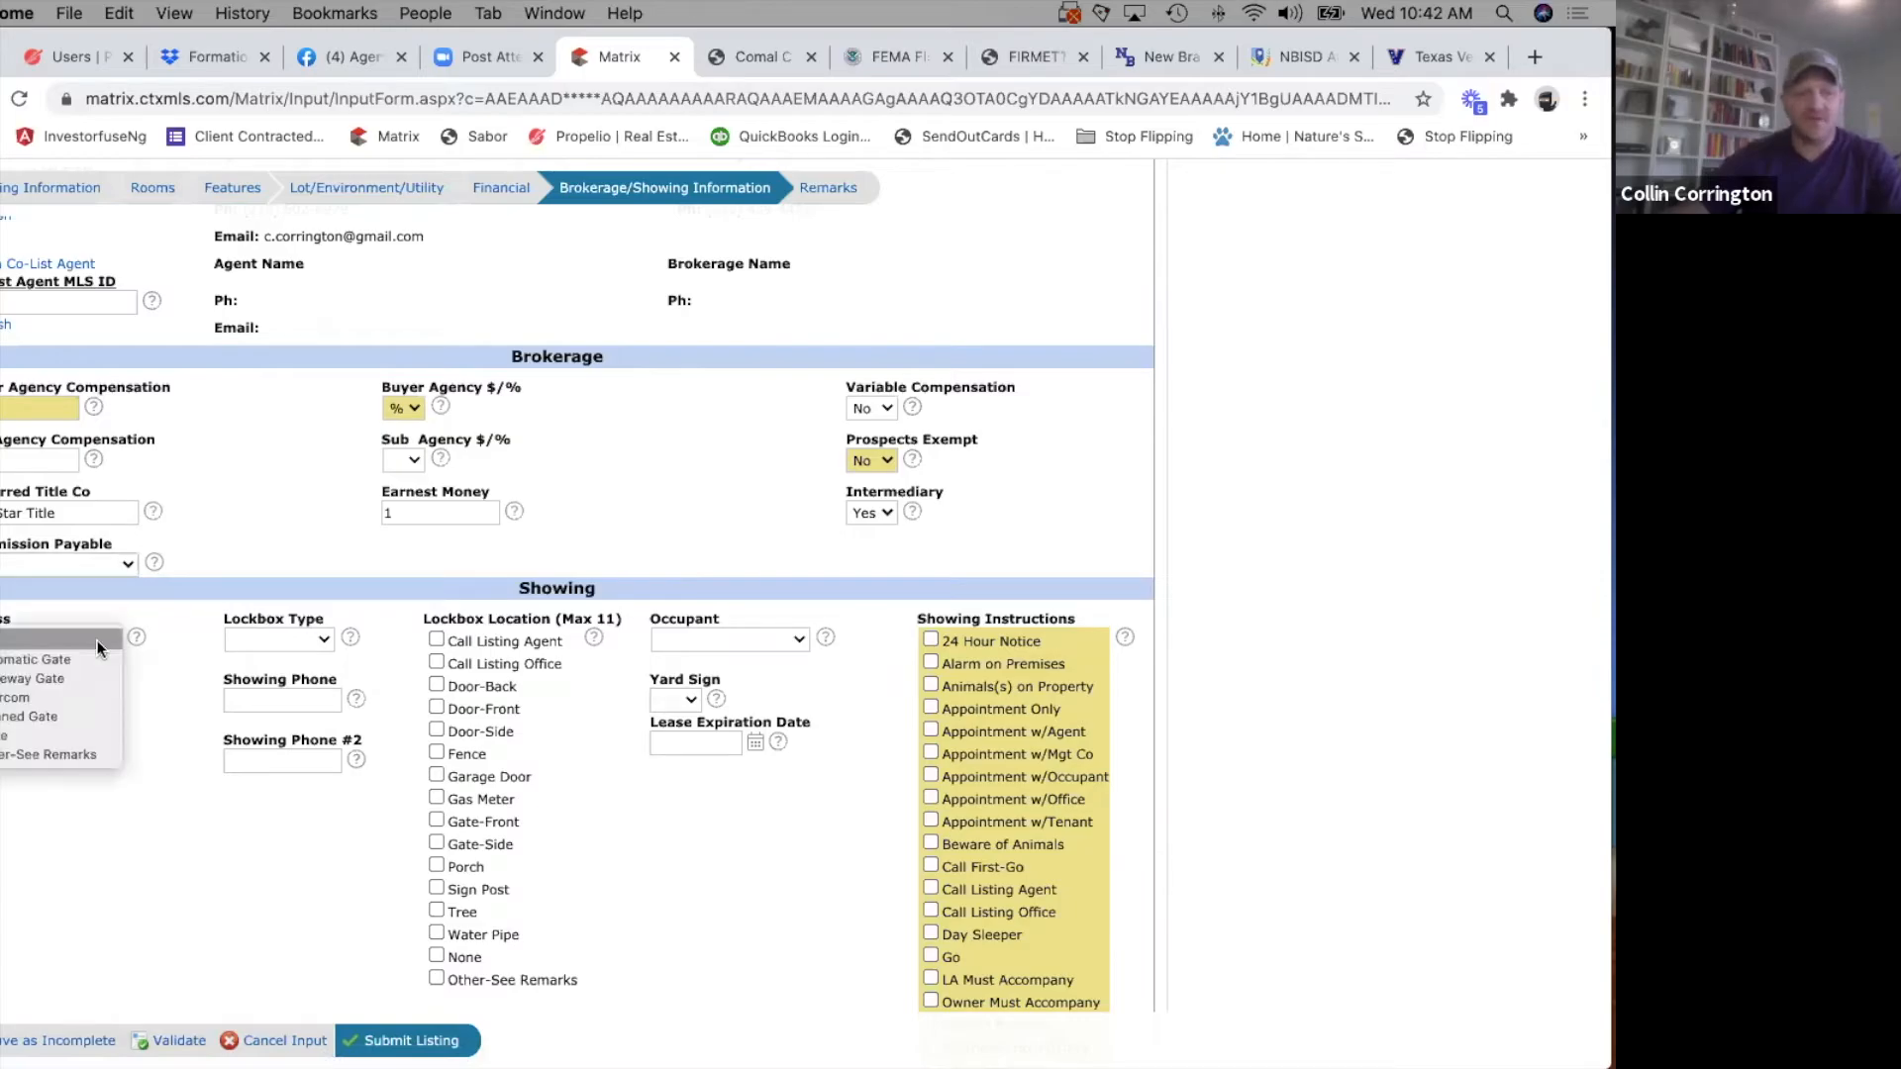
pyautogui.click(49, 736)
pyautogui.click(319, 637)
pyautogui.click(282, 678)
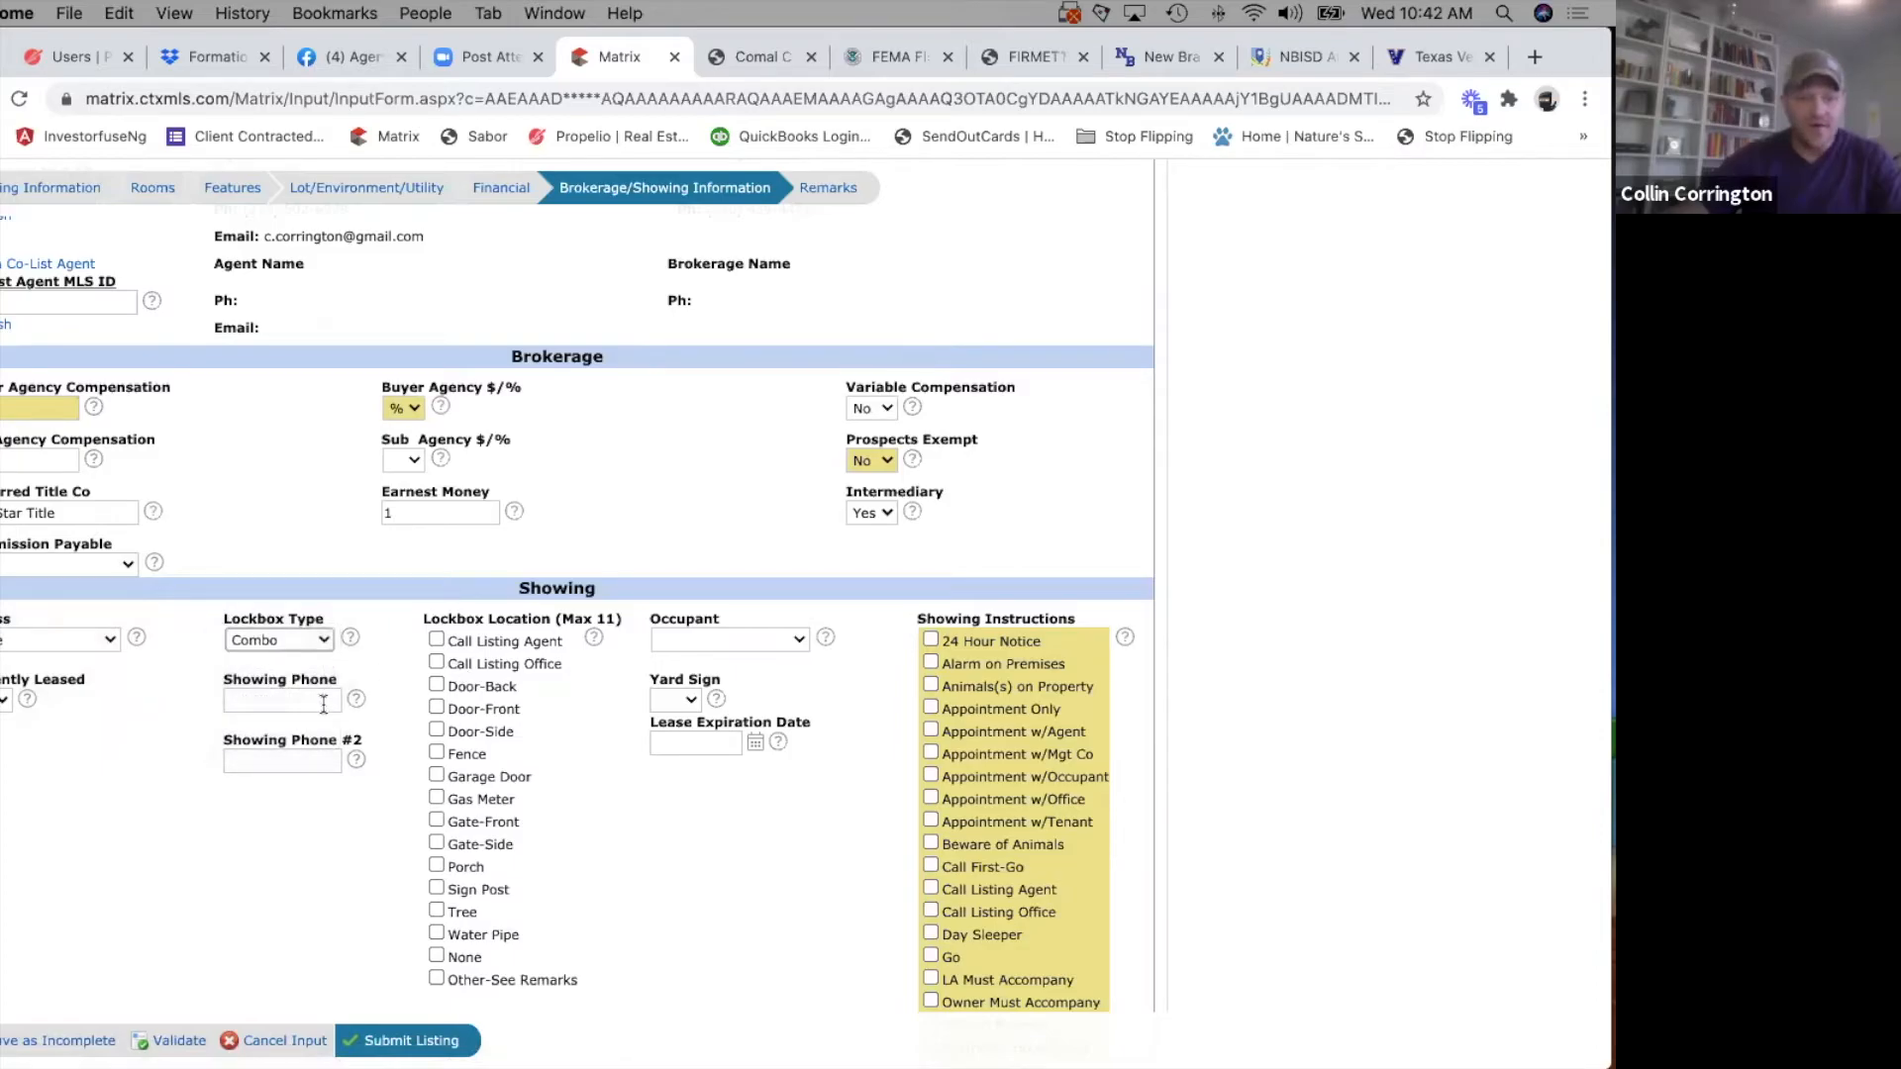
# Enter the showing phone number and select Water Pipe as the Lockbox Location.
pyautogui.click(324, 700)
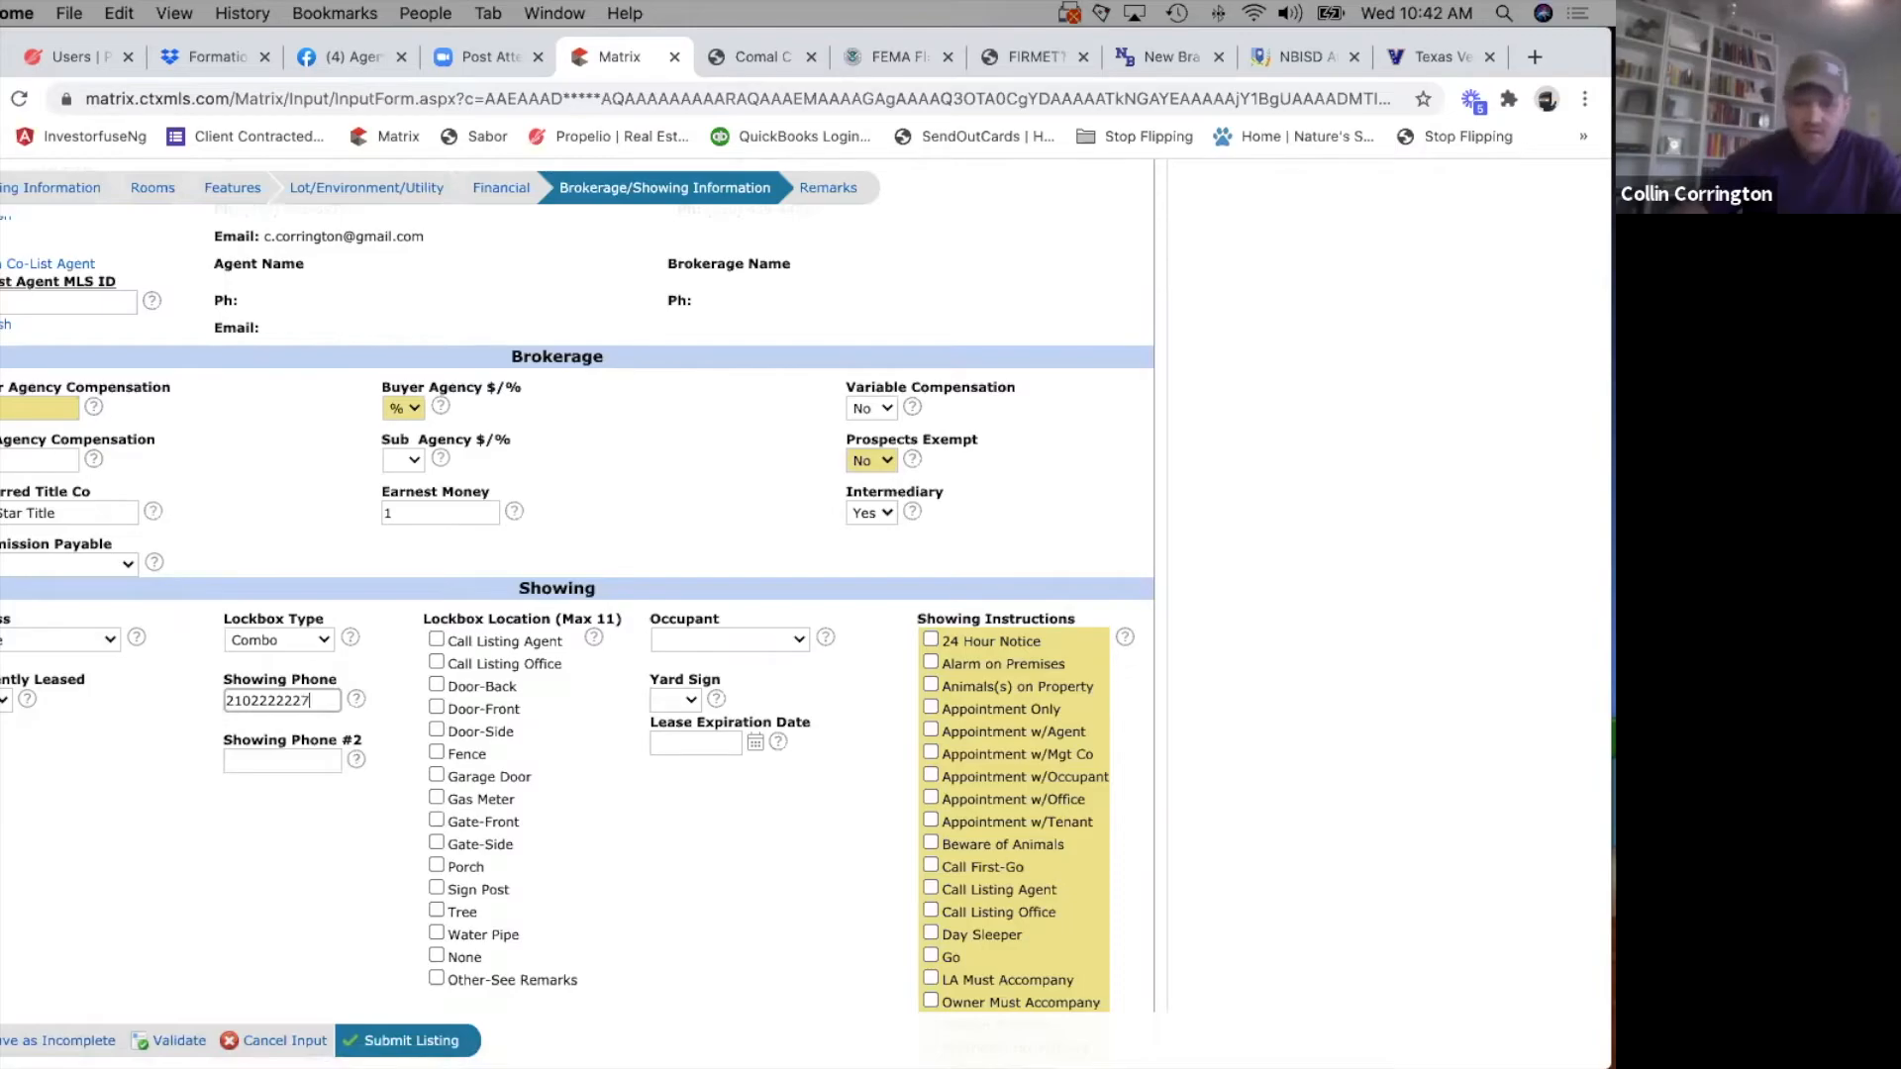
pyautogui.scroll(-1, 455, 699)
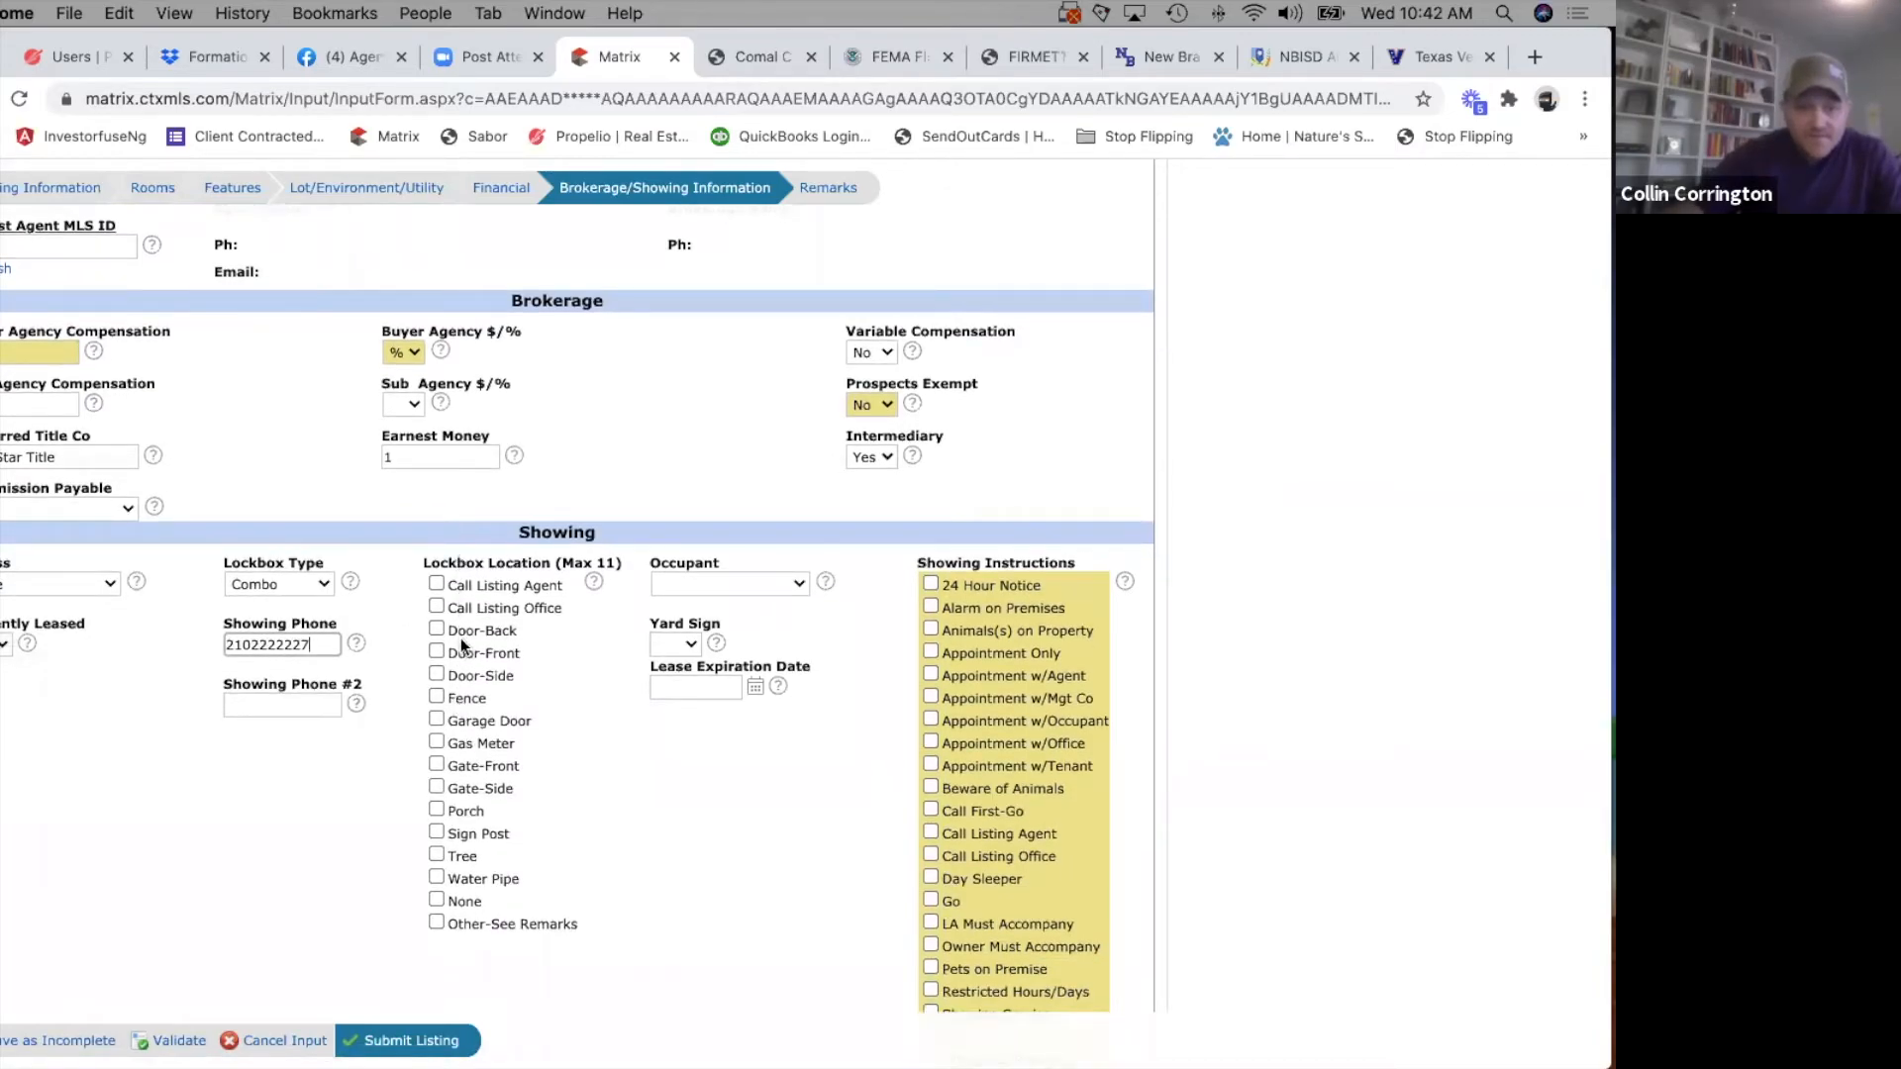
pyautogui.click(437, 877)
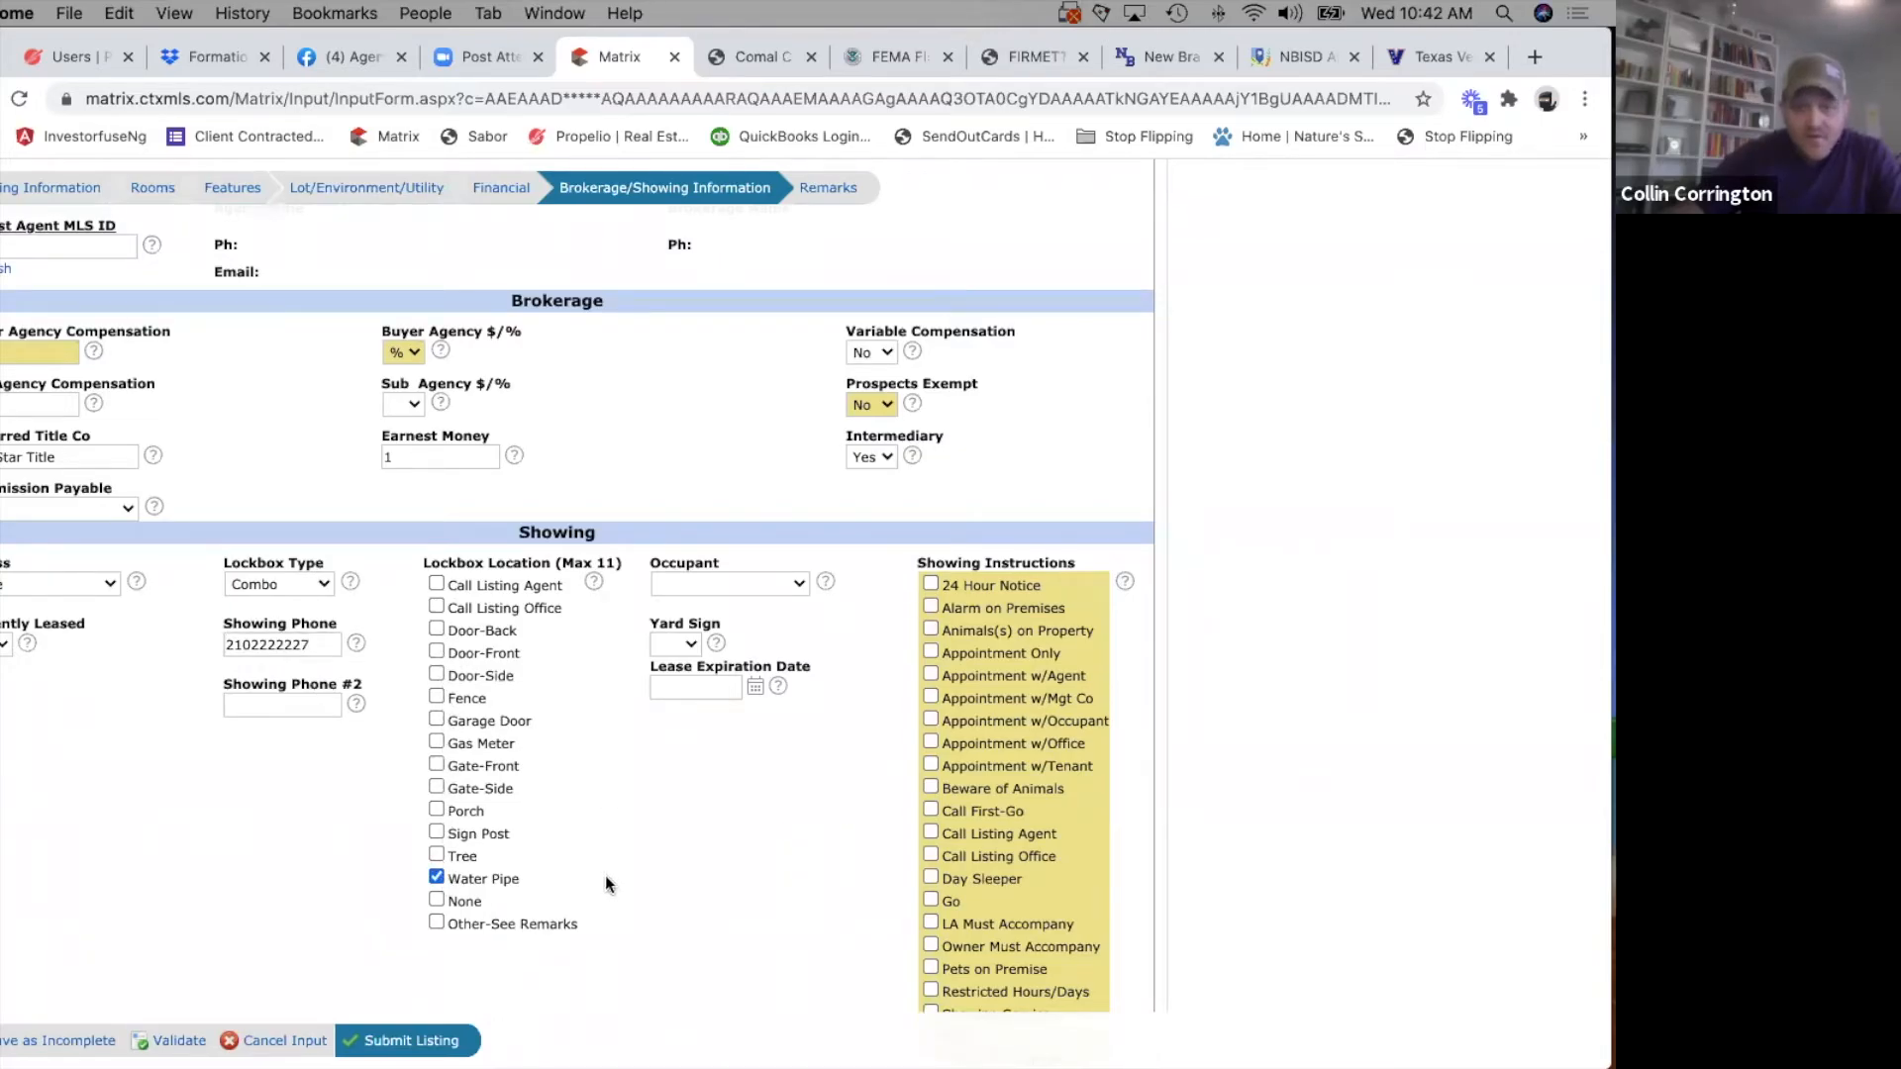
# Set Occupant to Vacant and Yard Sign to Yes in the Showing section.
pyautogui.click(781, 580)
pyautogui.click(698, 640)
pyautogui.click(683, 641)
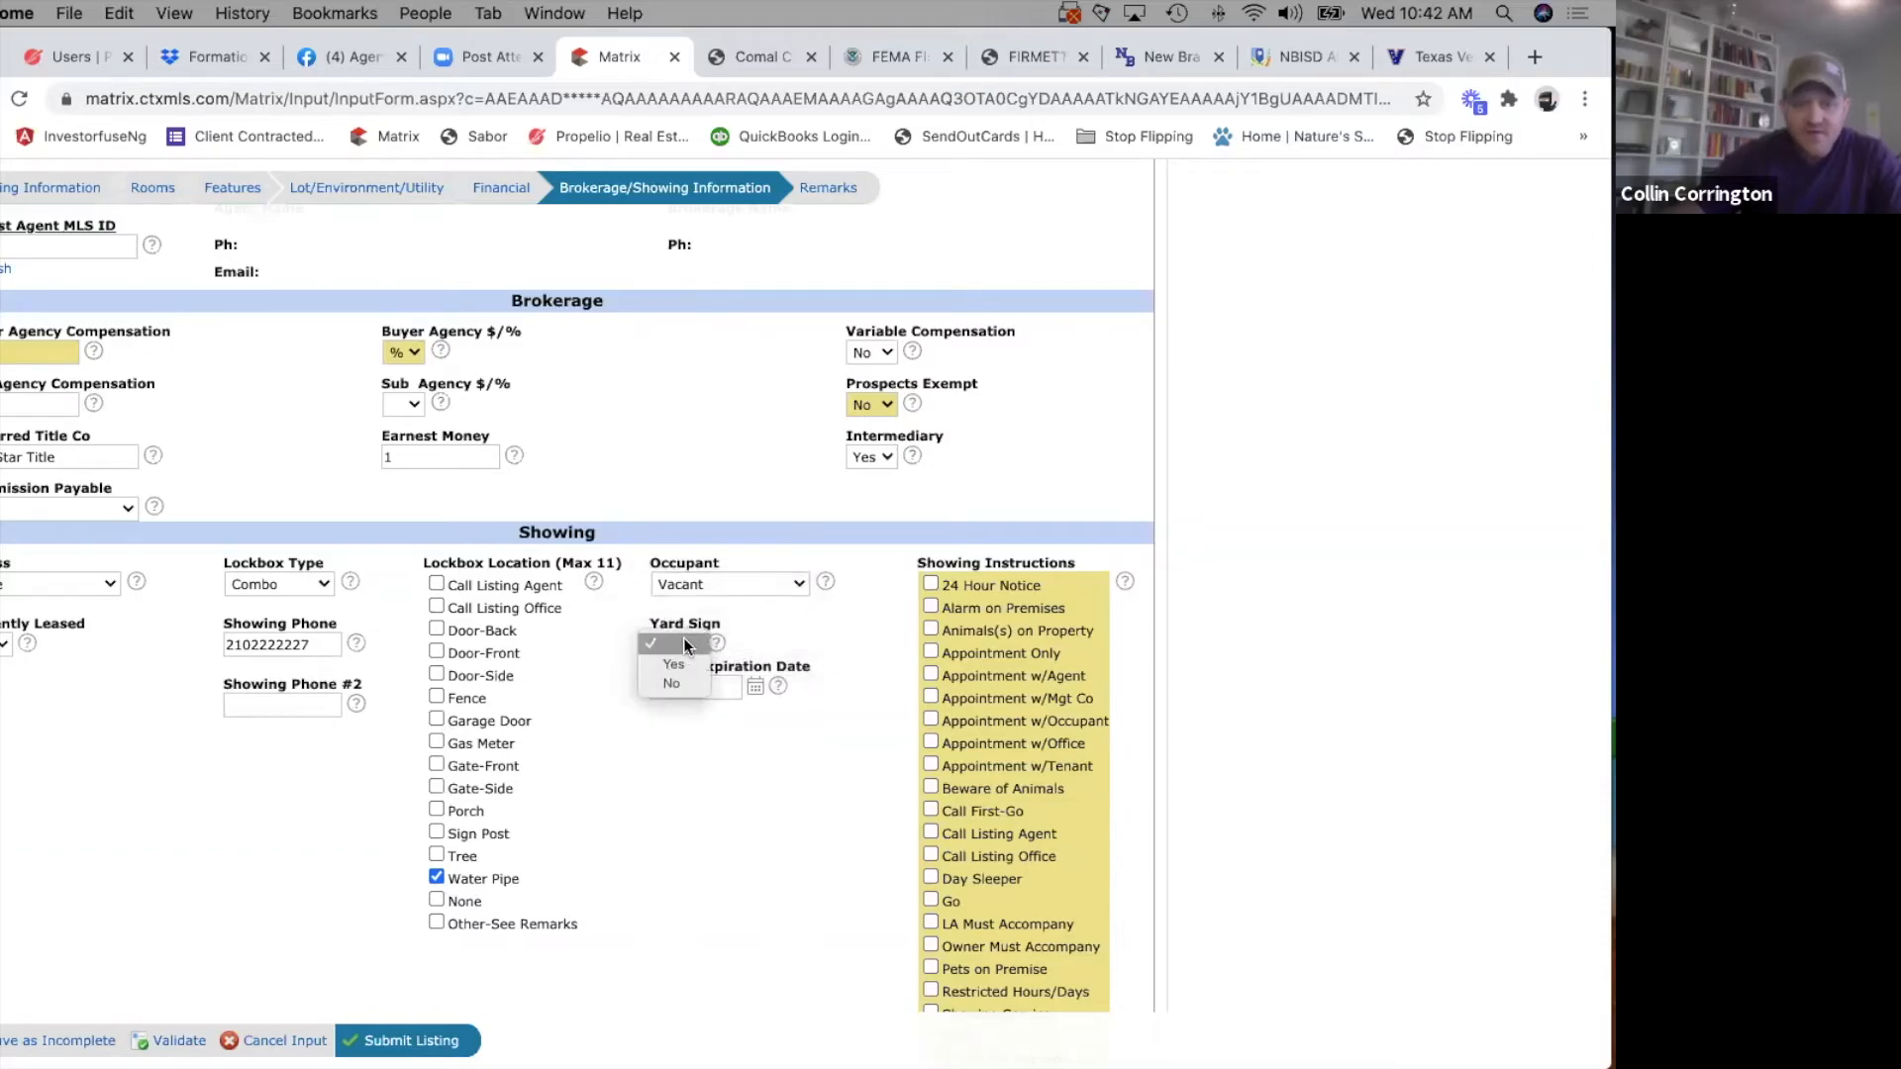
pyautogui.click(668, 671)
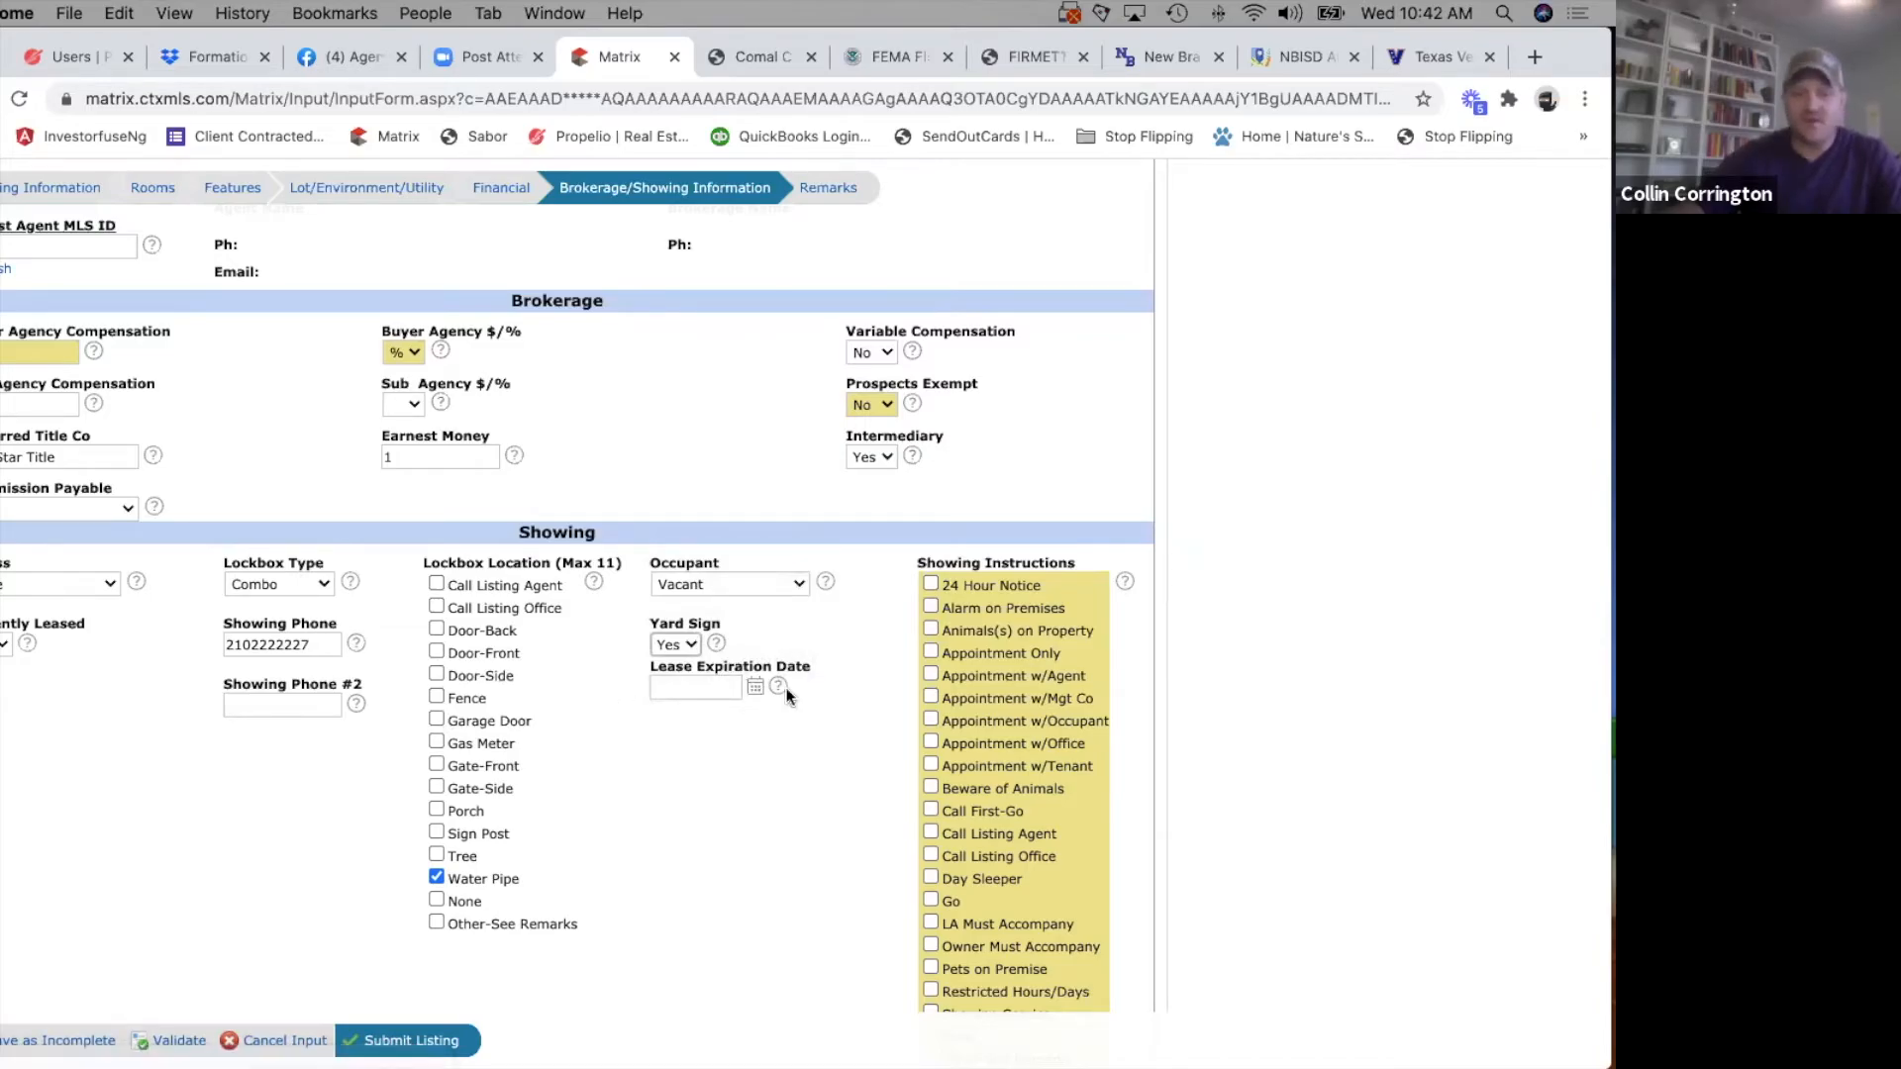
# Select Go in the Showing Instructions list.
pyautogui.scroll(-2, 753, 807)
pyautogui.scroll(-3, 752, 814)
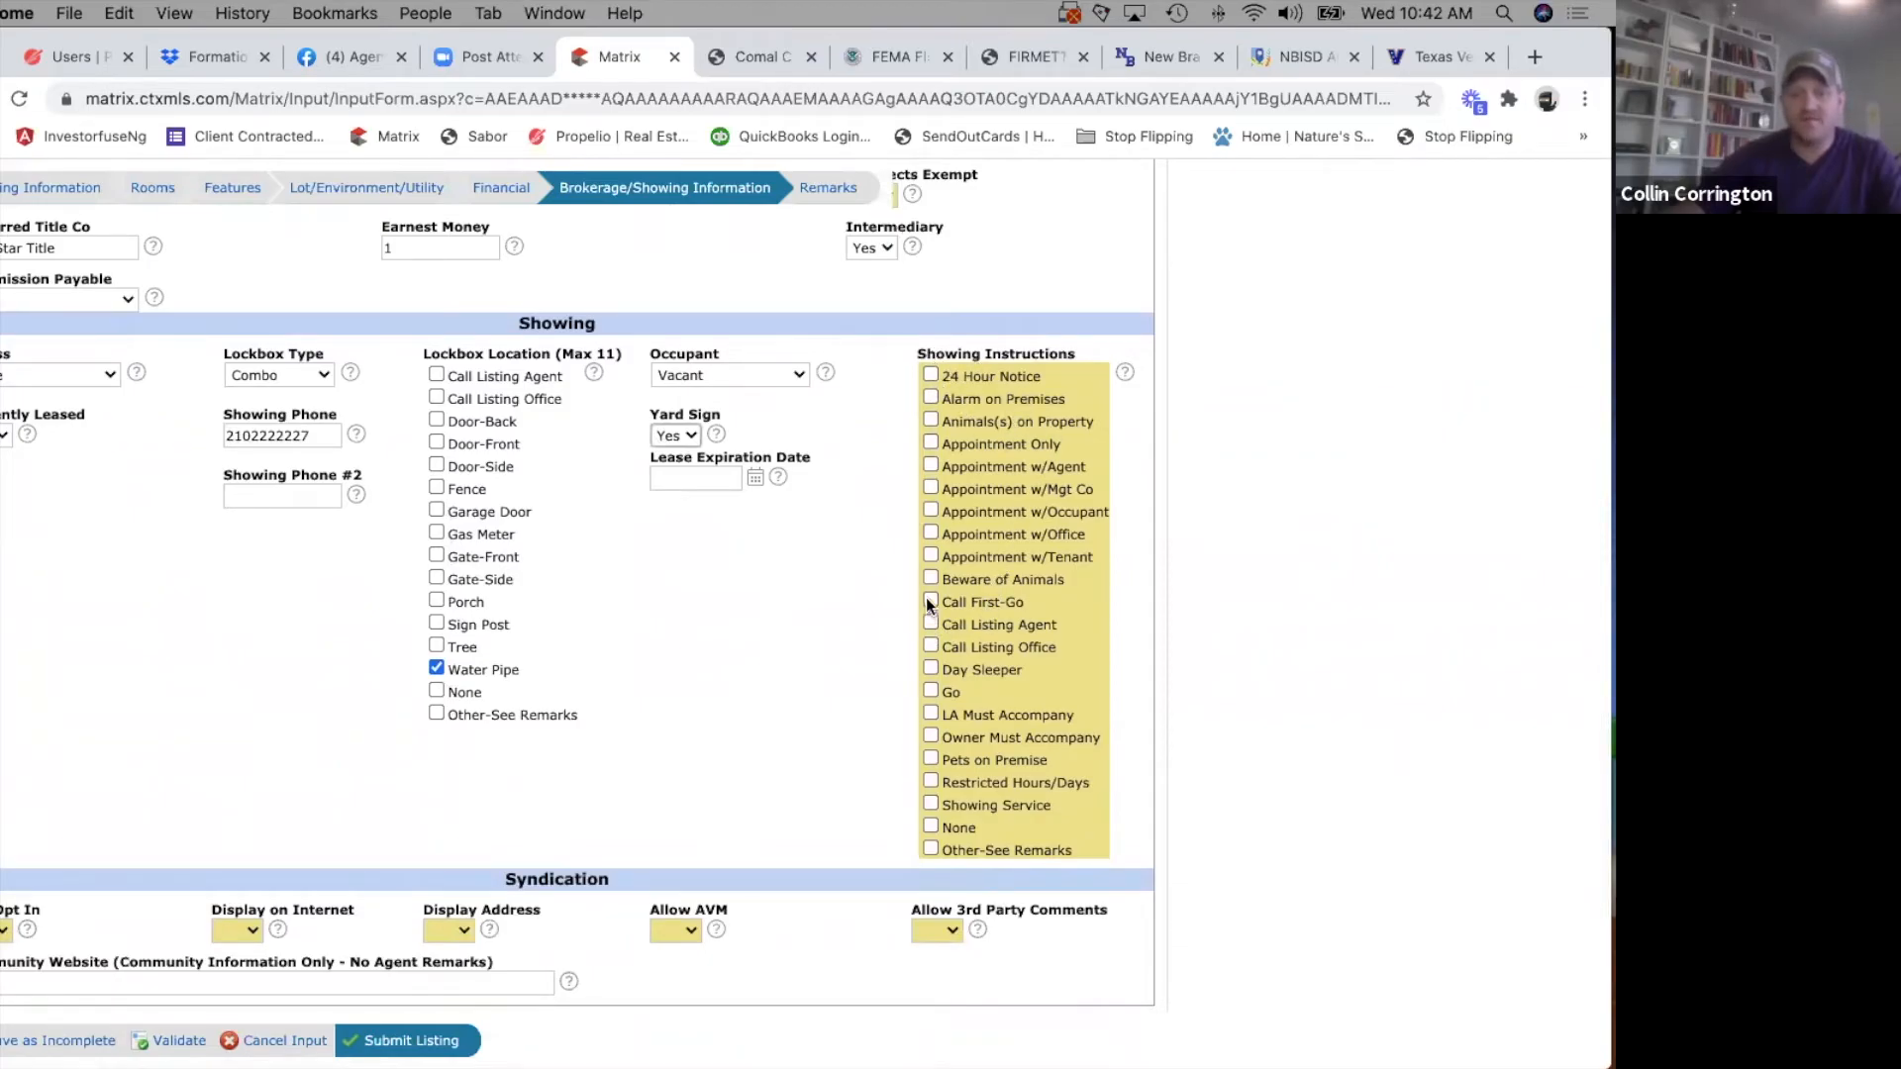
pyautogui.click(930, 691)
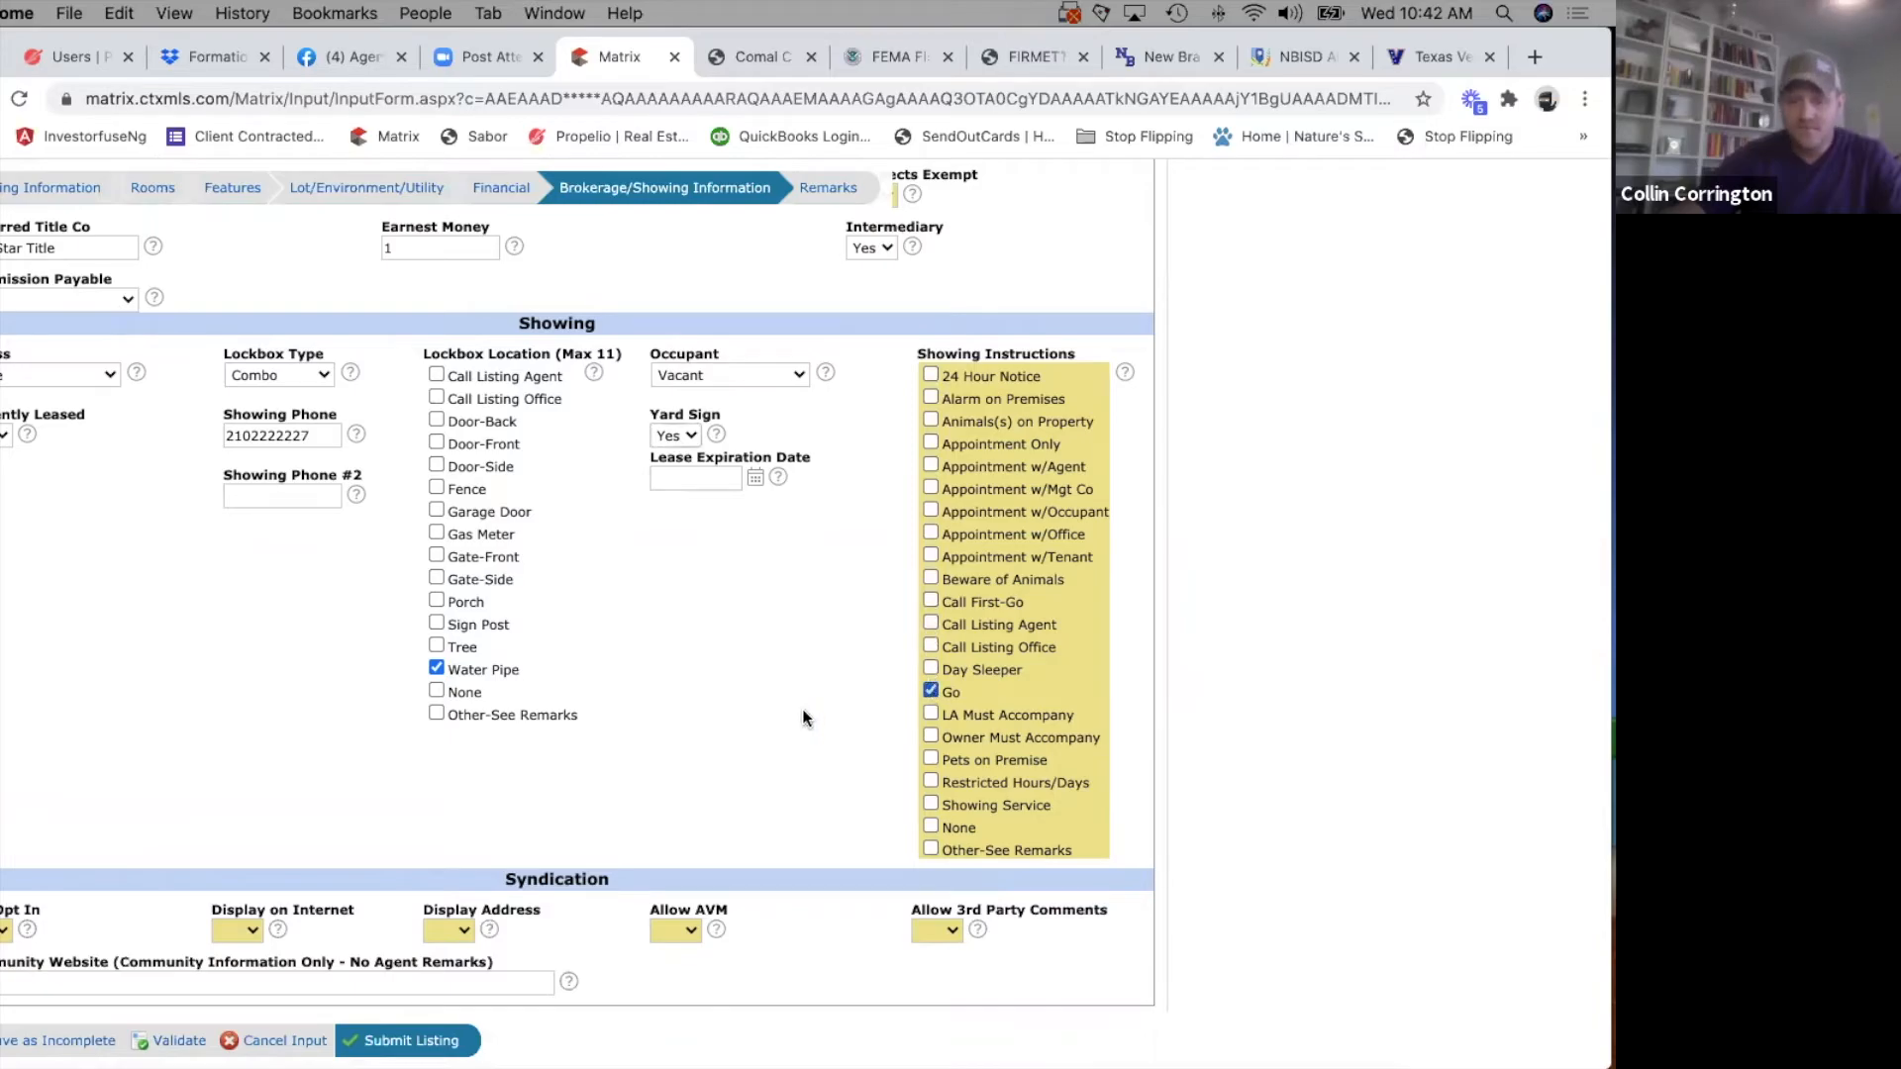
# Fill in the Syndication Opt In choice and set Display on Internet and Display Address to Yes.
pyautogui.scroll(-2, 827, 827)
pyautogui.scroll(-3, 826, 817)
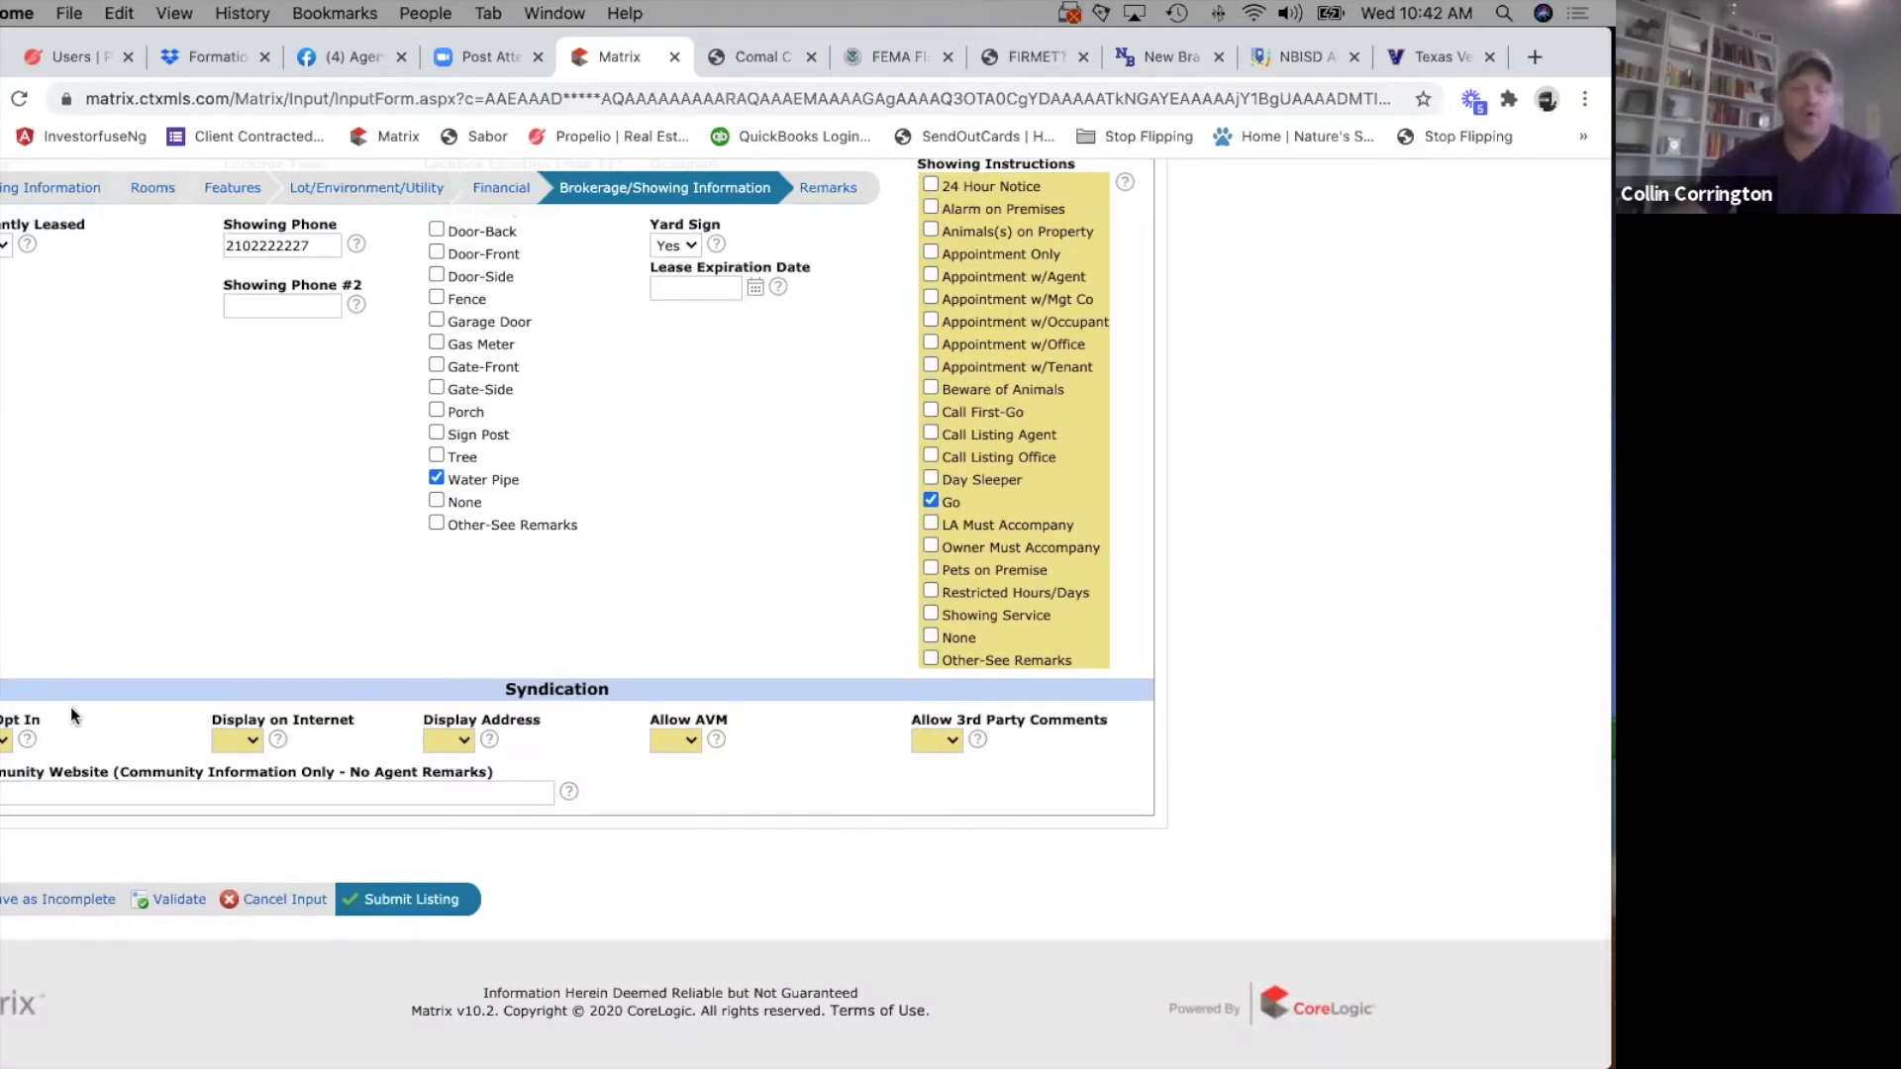
pyautogui.click(5, 743)
pyautogui.click(5, 764)
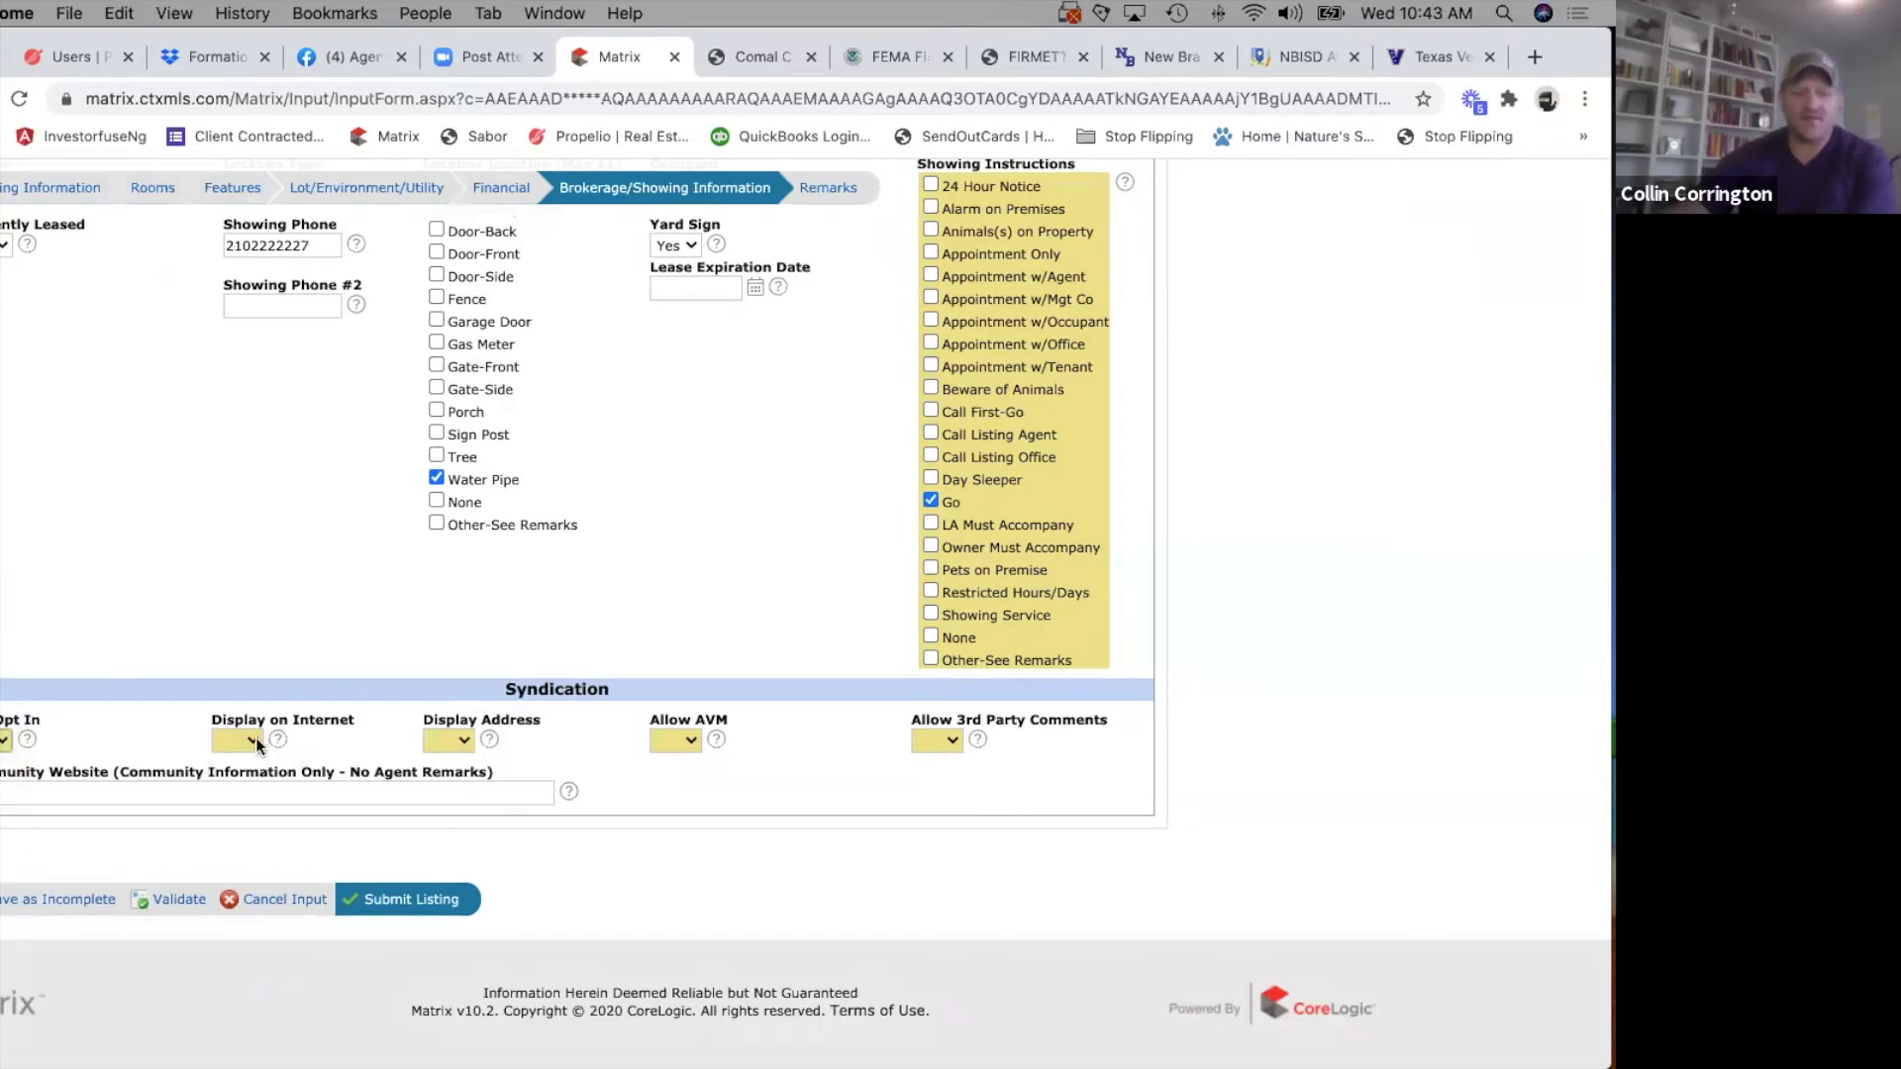
pyautogui.click(258, 744)
pyautogui.click(238, 760)
pyautogui.click(444, 741)
pyautogui.click(444, 756)
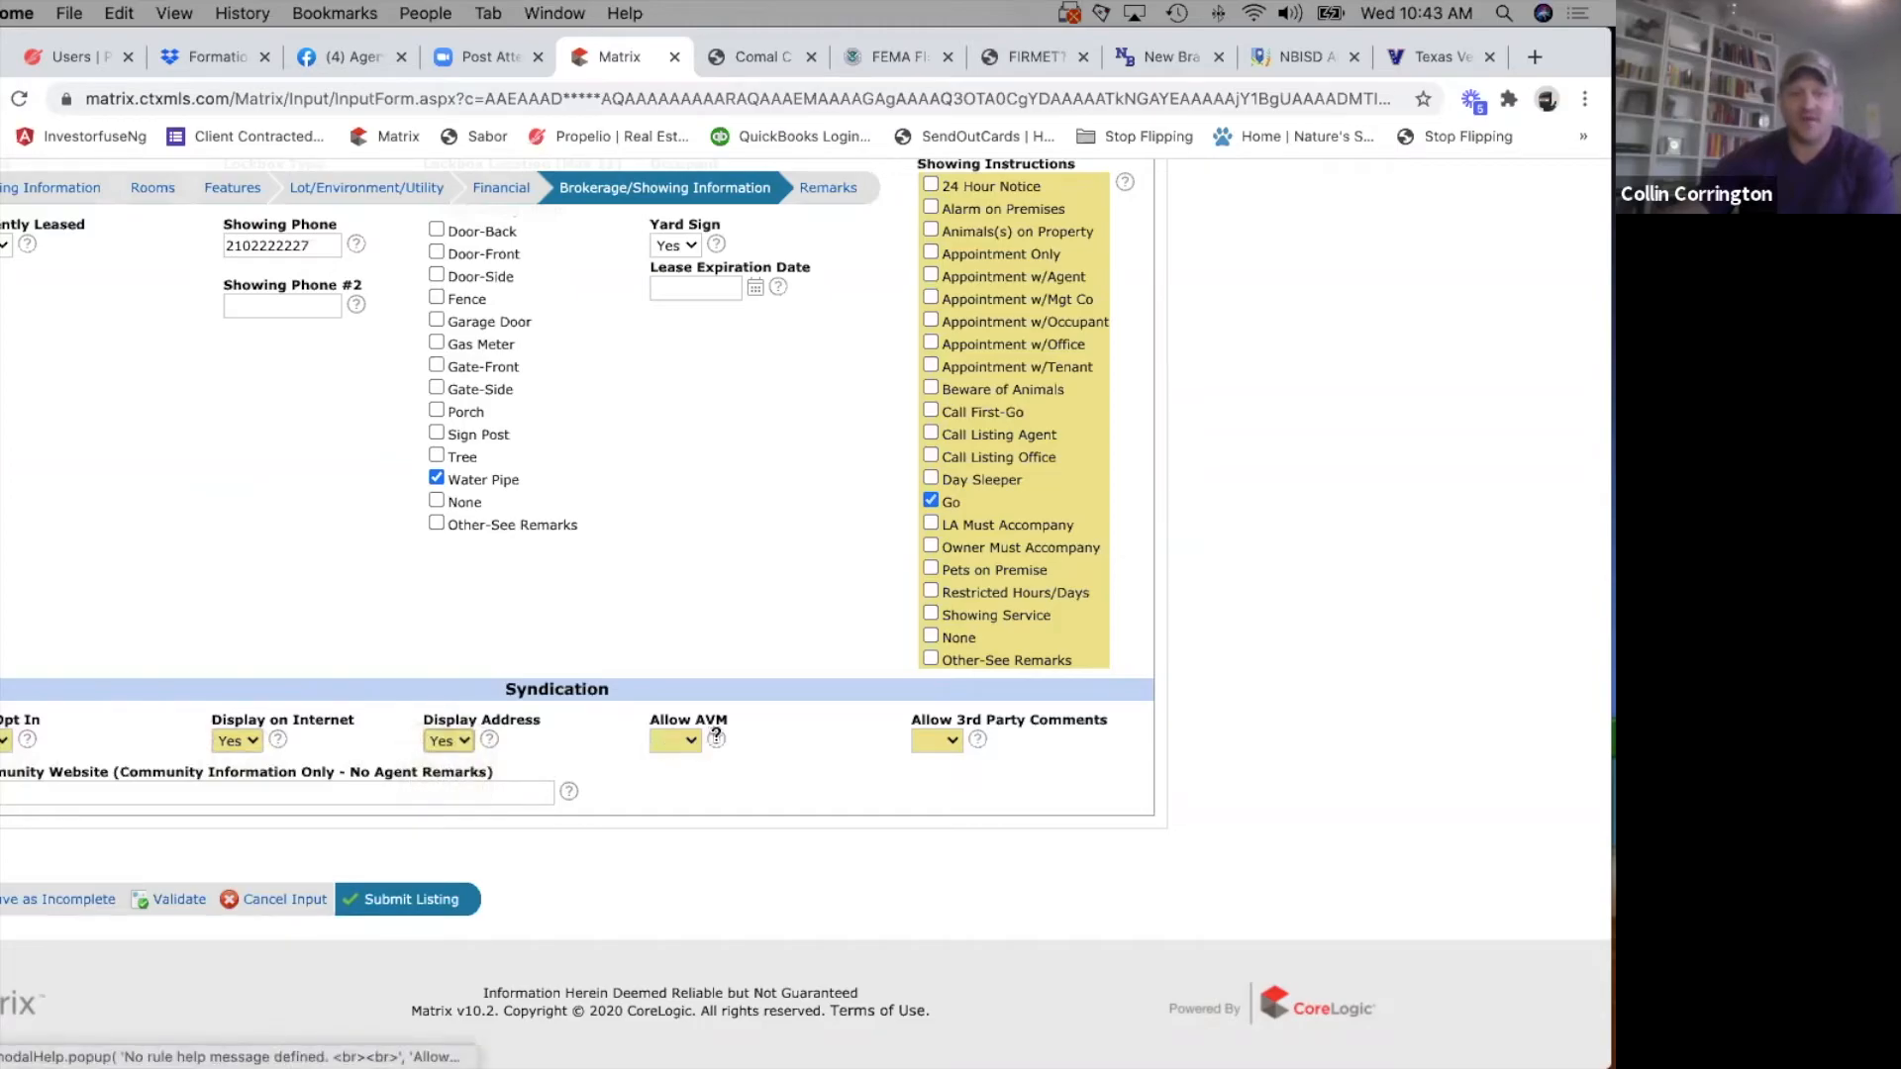
# Read the Allow AVM field help and set Allow AVM to No.
pyautogui.click(716, 738)
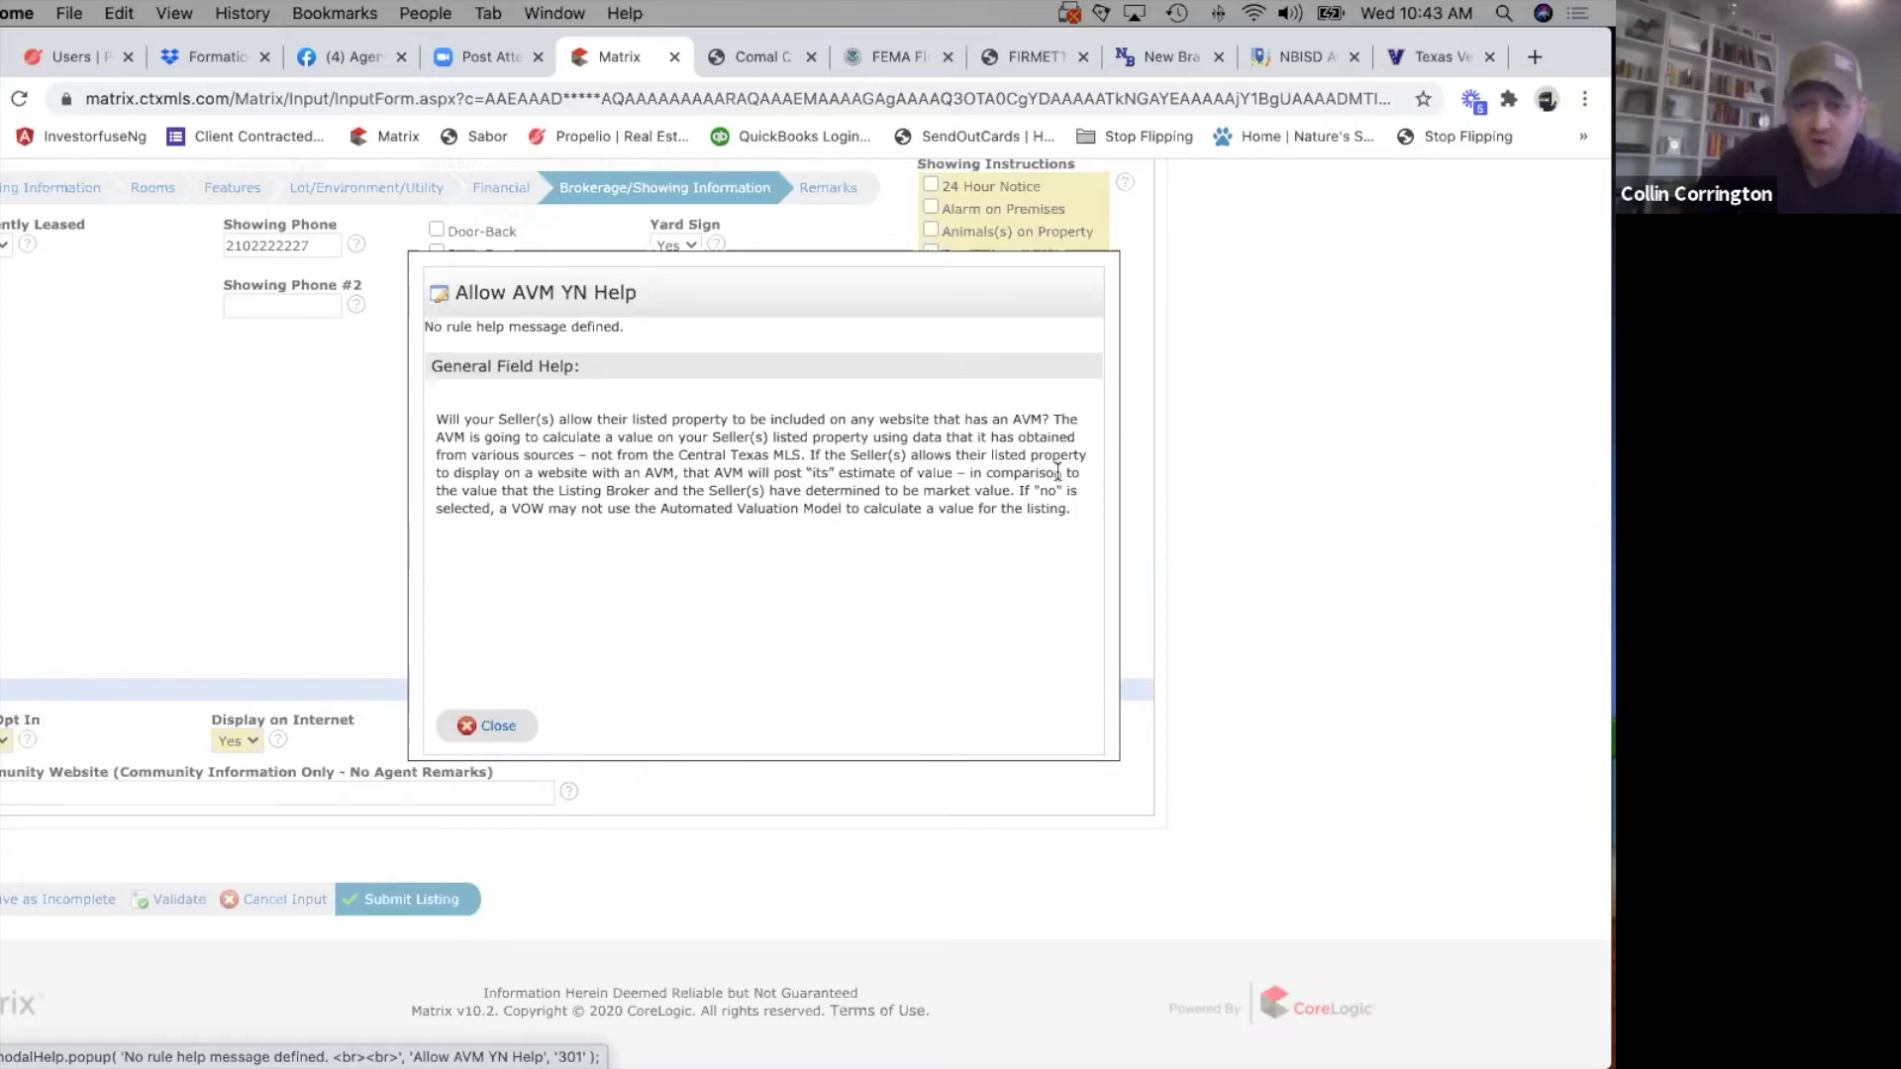
pyautogui.click(490, 726)
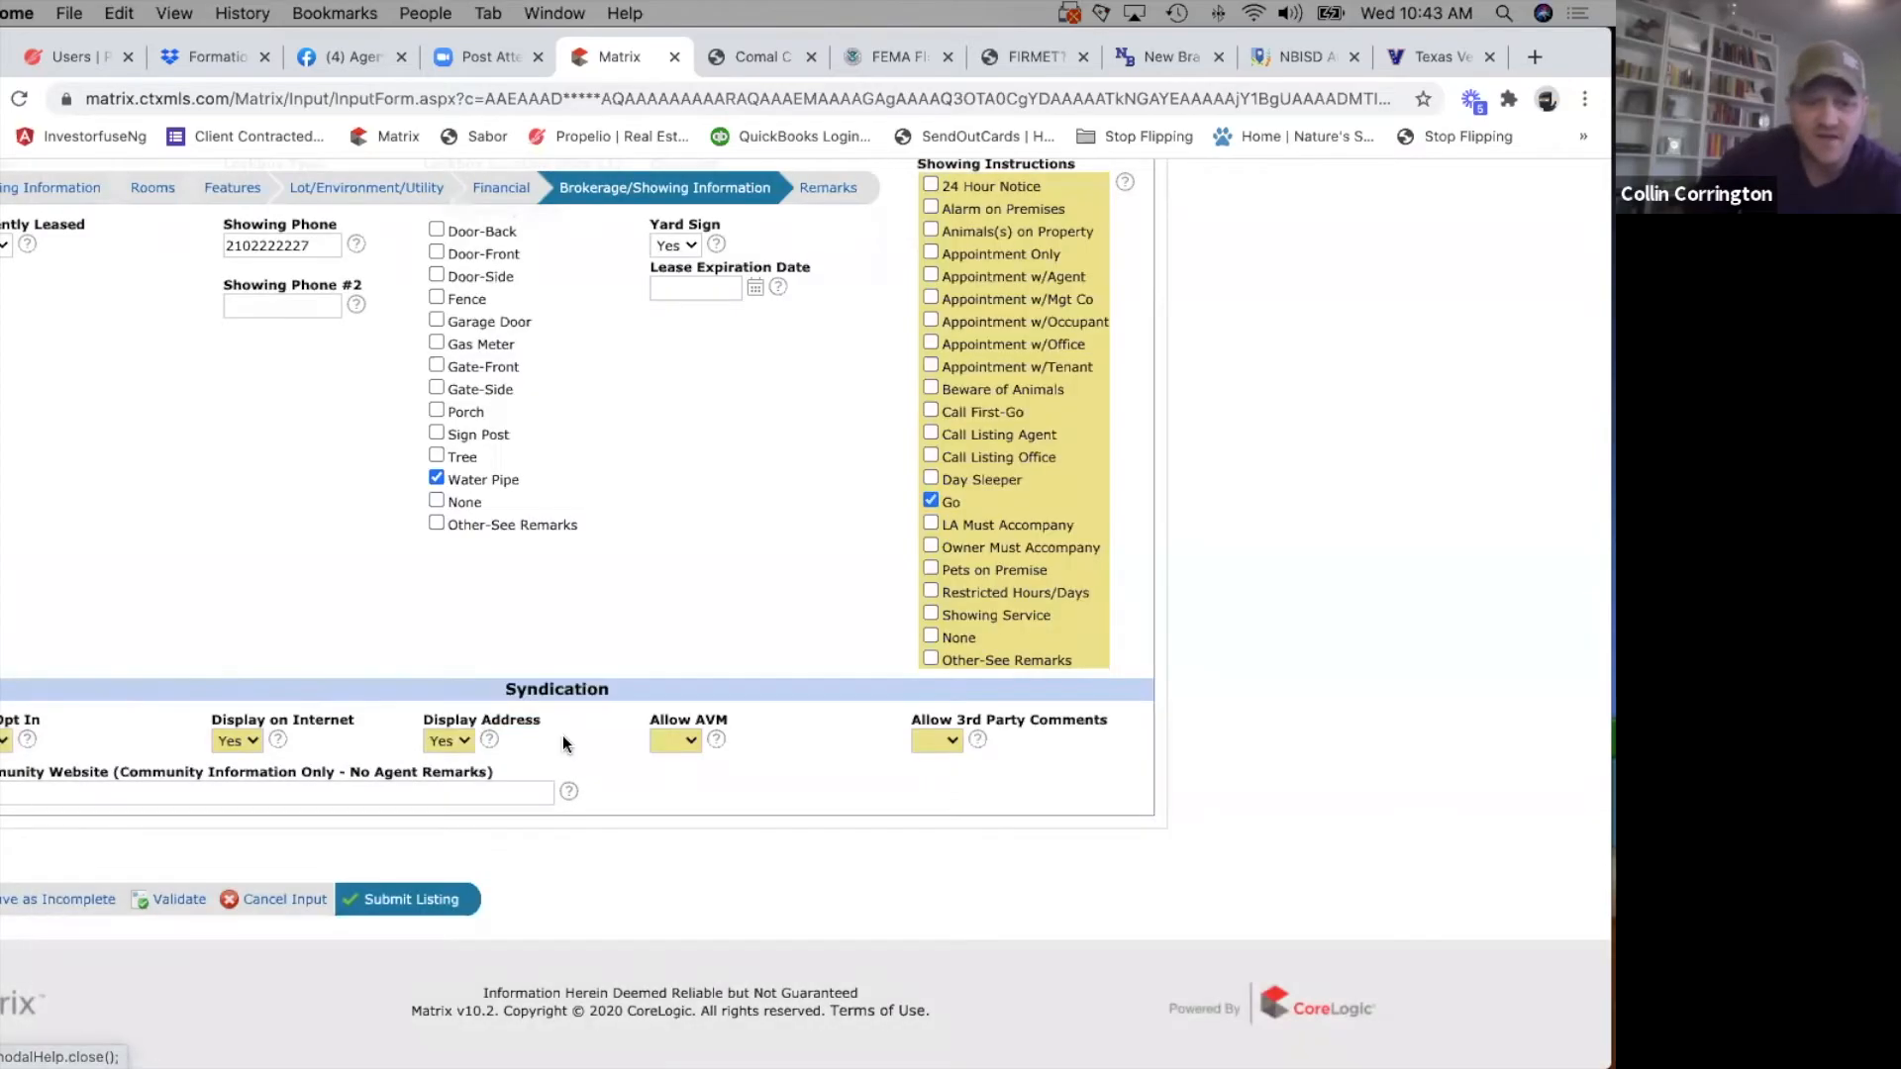
pyautogui.click(716, 737)
pyautogui.click(498, 728)
pyautogui.click(675, 740)
pyautogui.click(679, 768)
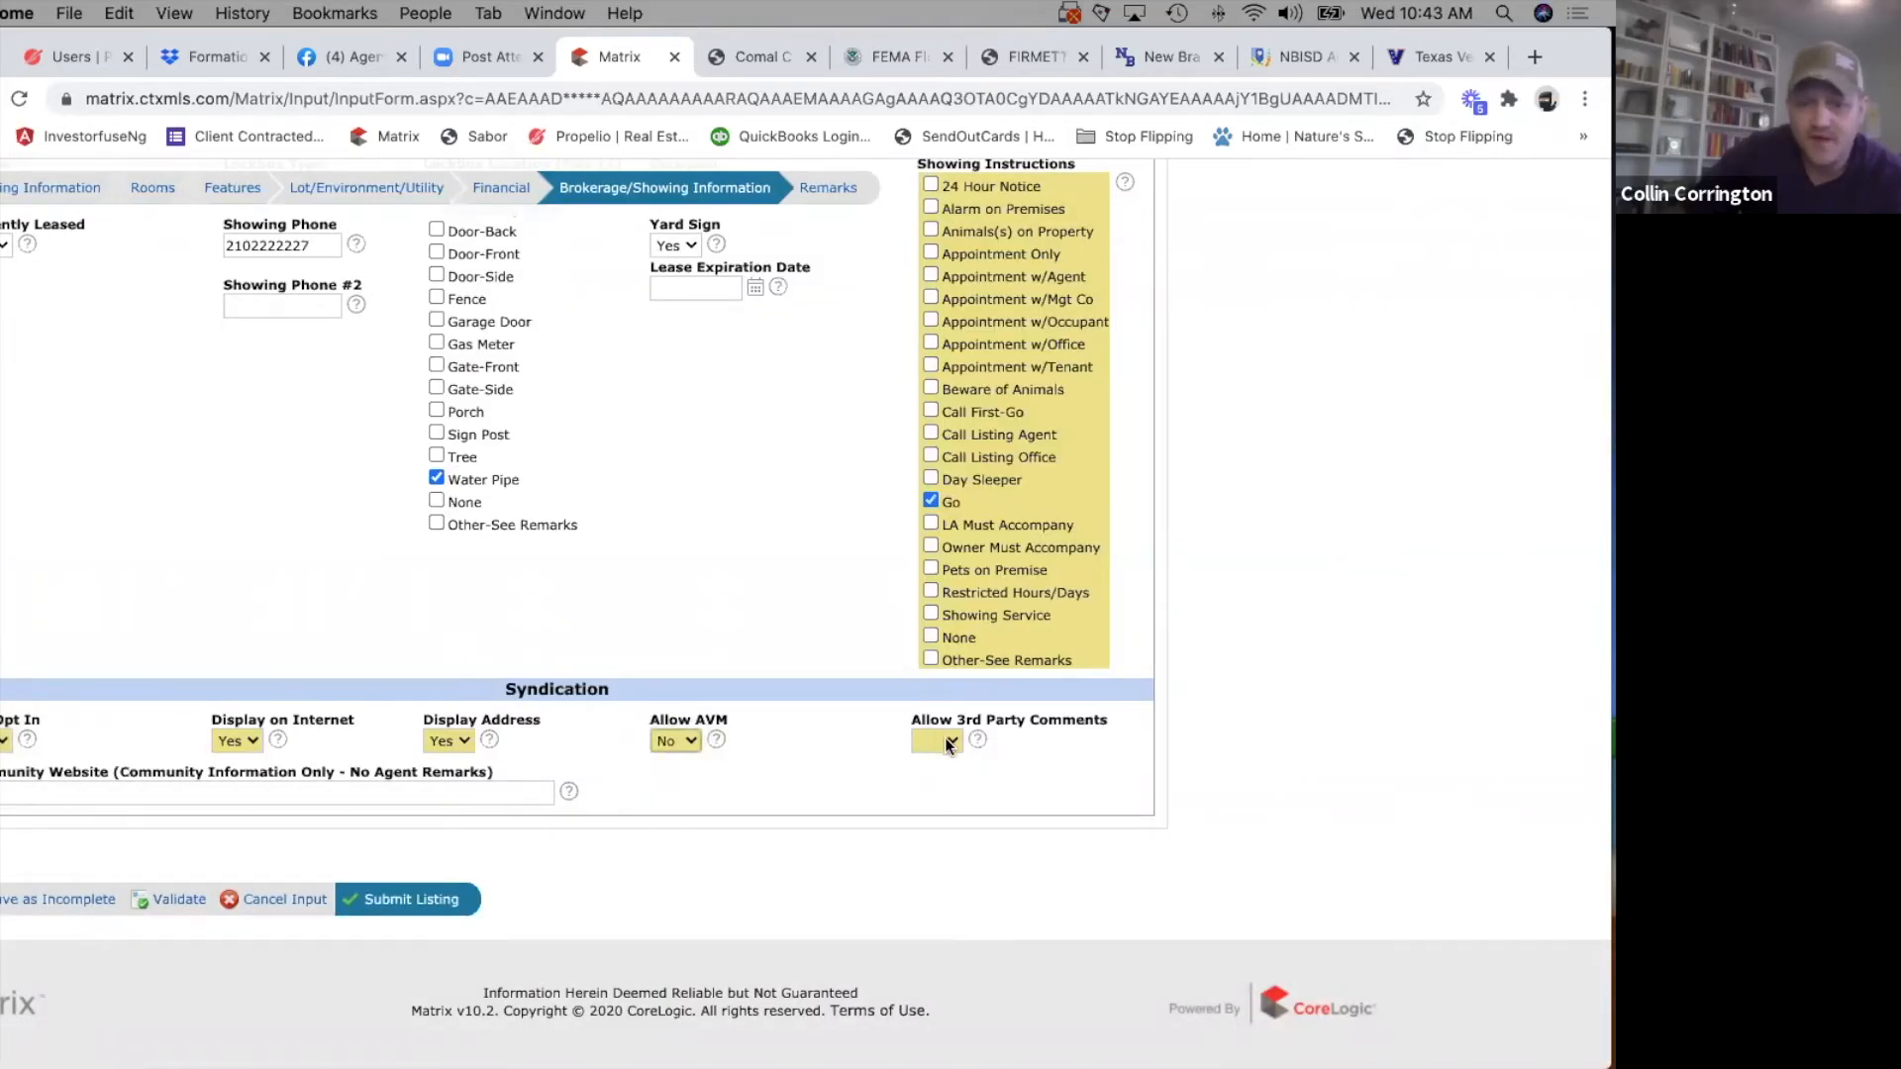
# Set Allow 3rd Party Comments to No and Allow AVM to Yes, leaving the Community Website blank.
pyautogui.click(944, 738)
pyautogui.click(920, 780)
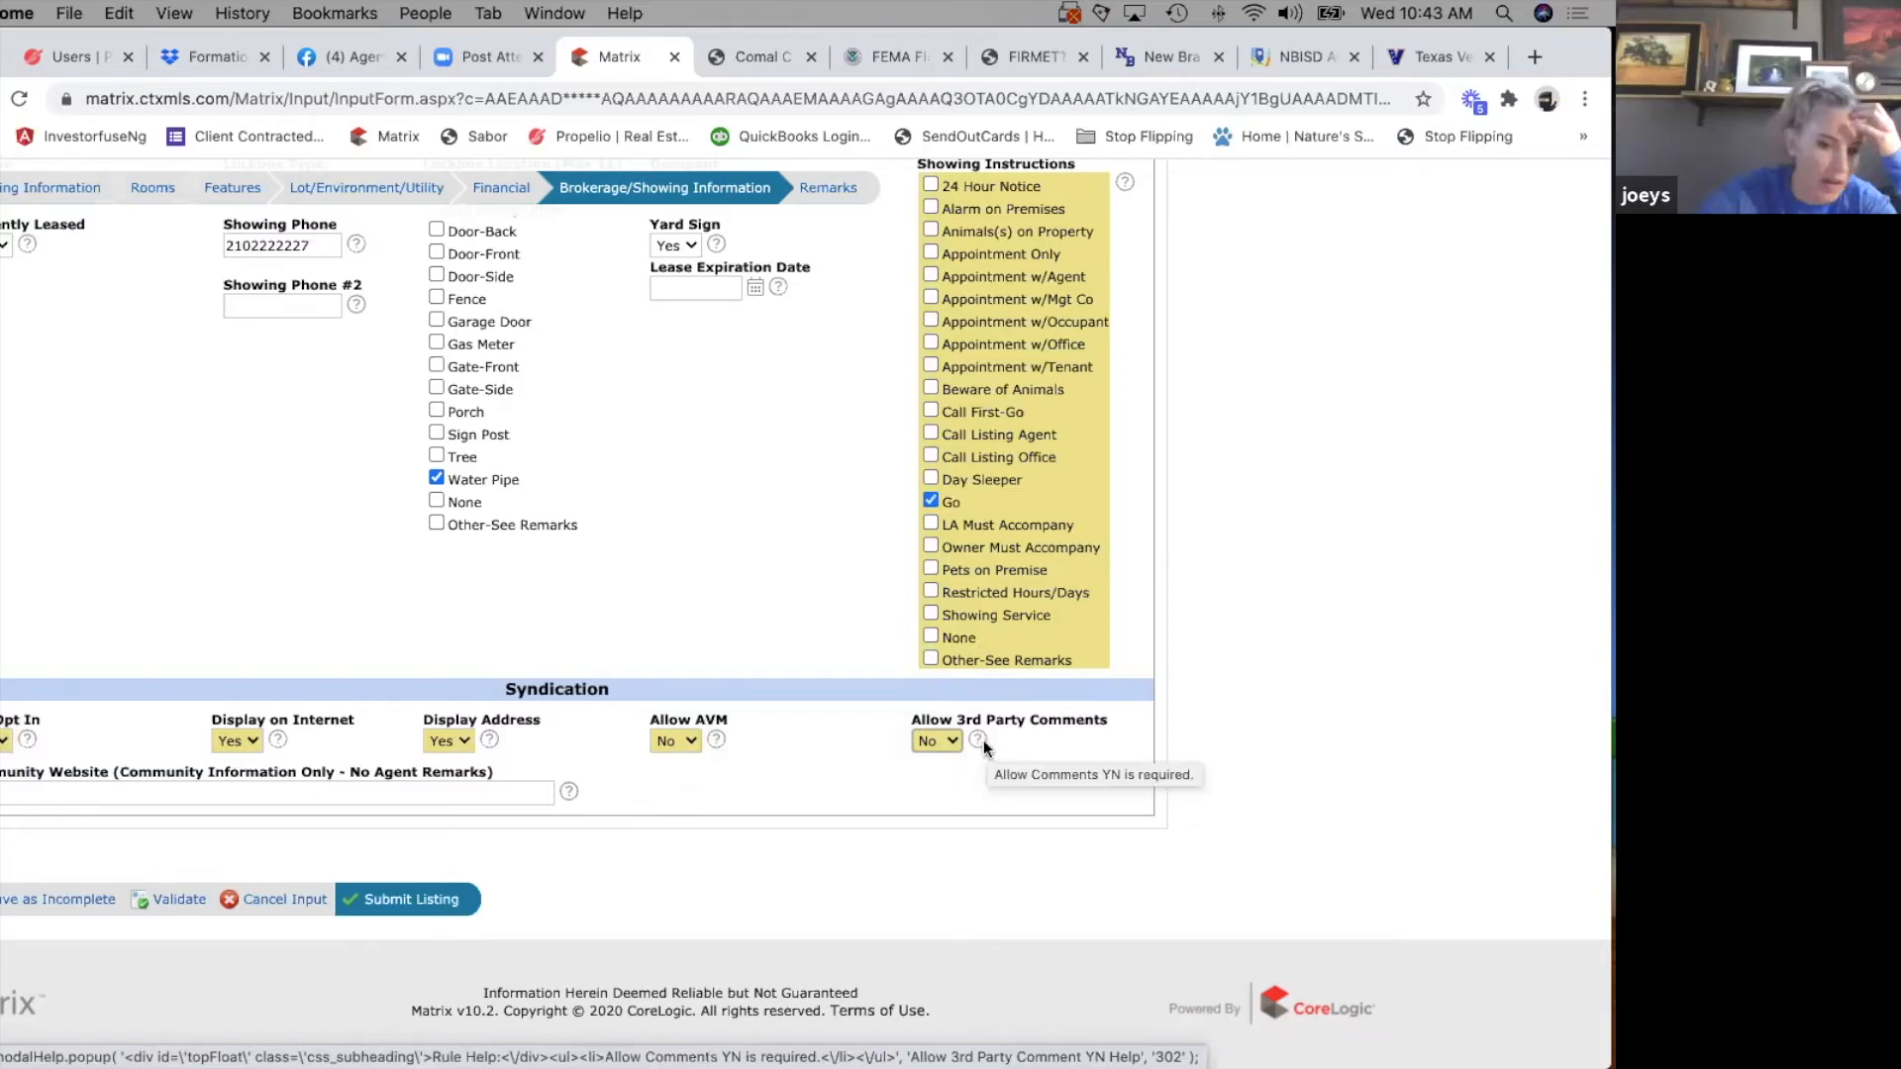
pyautogui.click(677, 742)
pyautogui.click(674, 720)
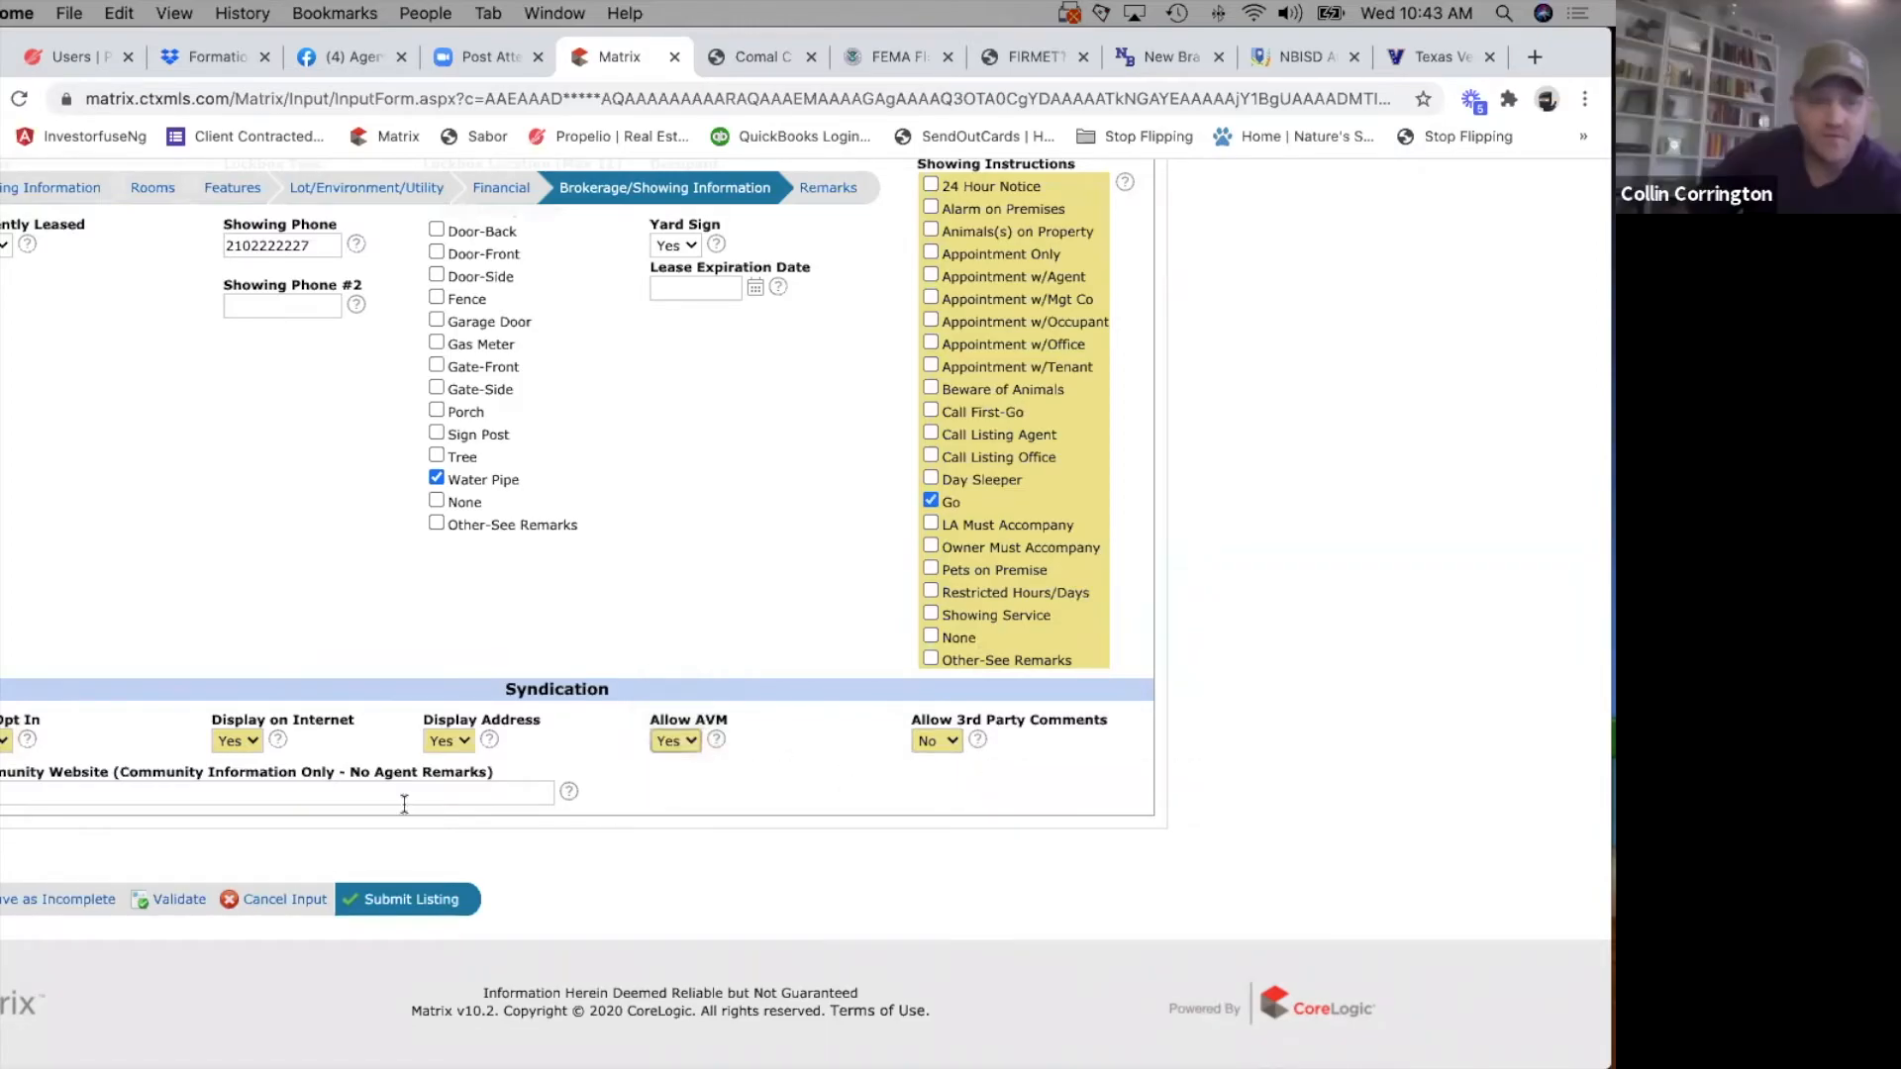
pyautogui.click(67, 793)
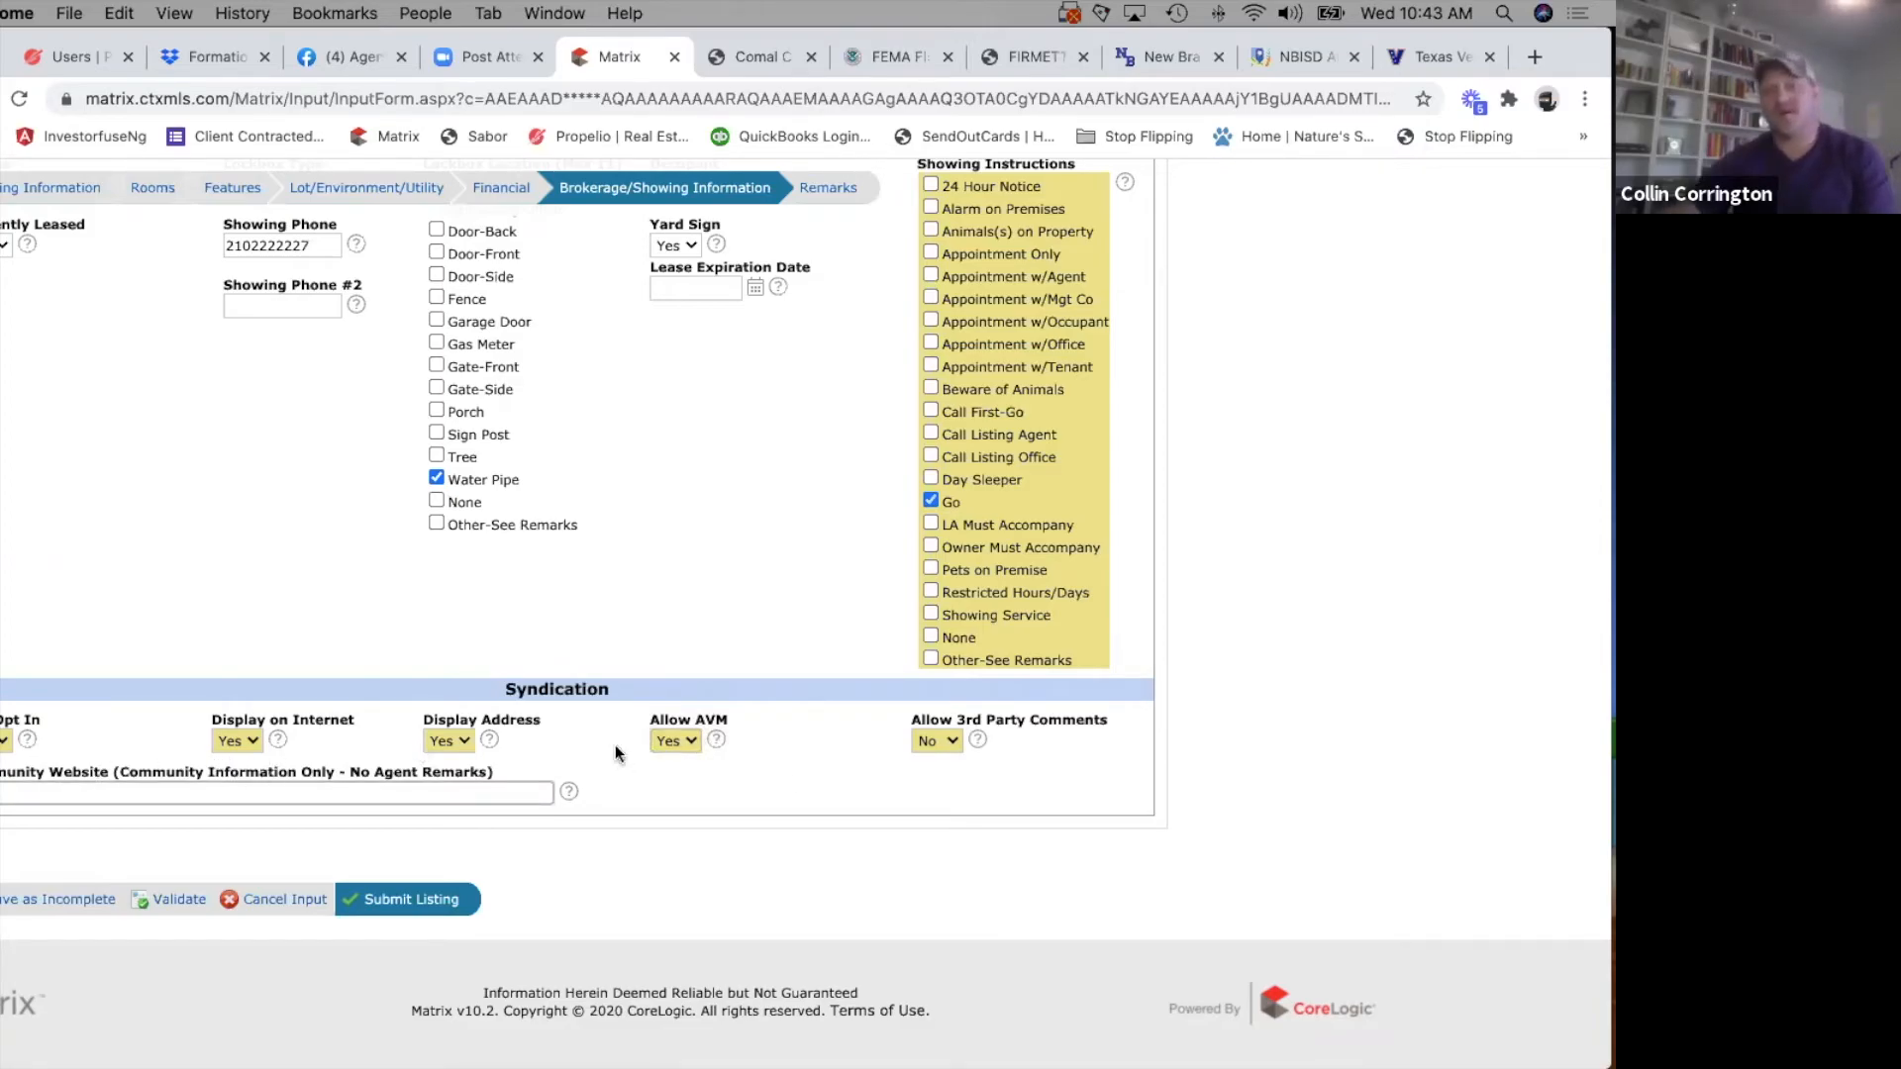
# Add Showing Service to the selected Showing Instructions.
pyautogui.scroll(3, 782, 770)
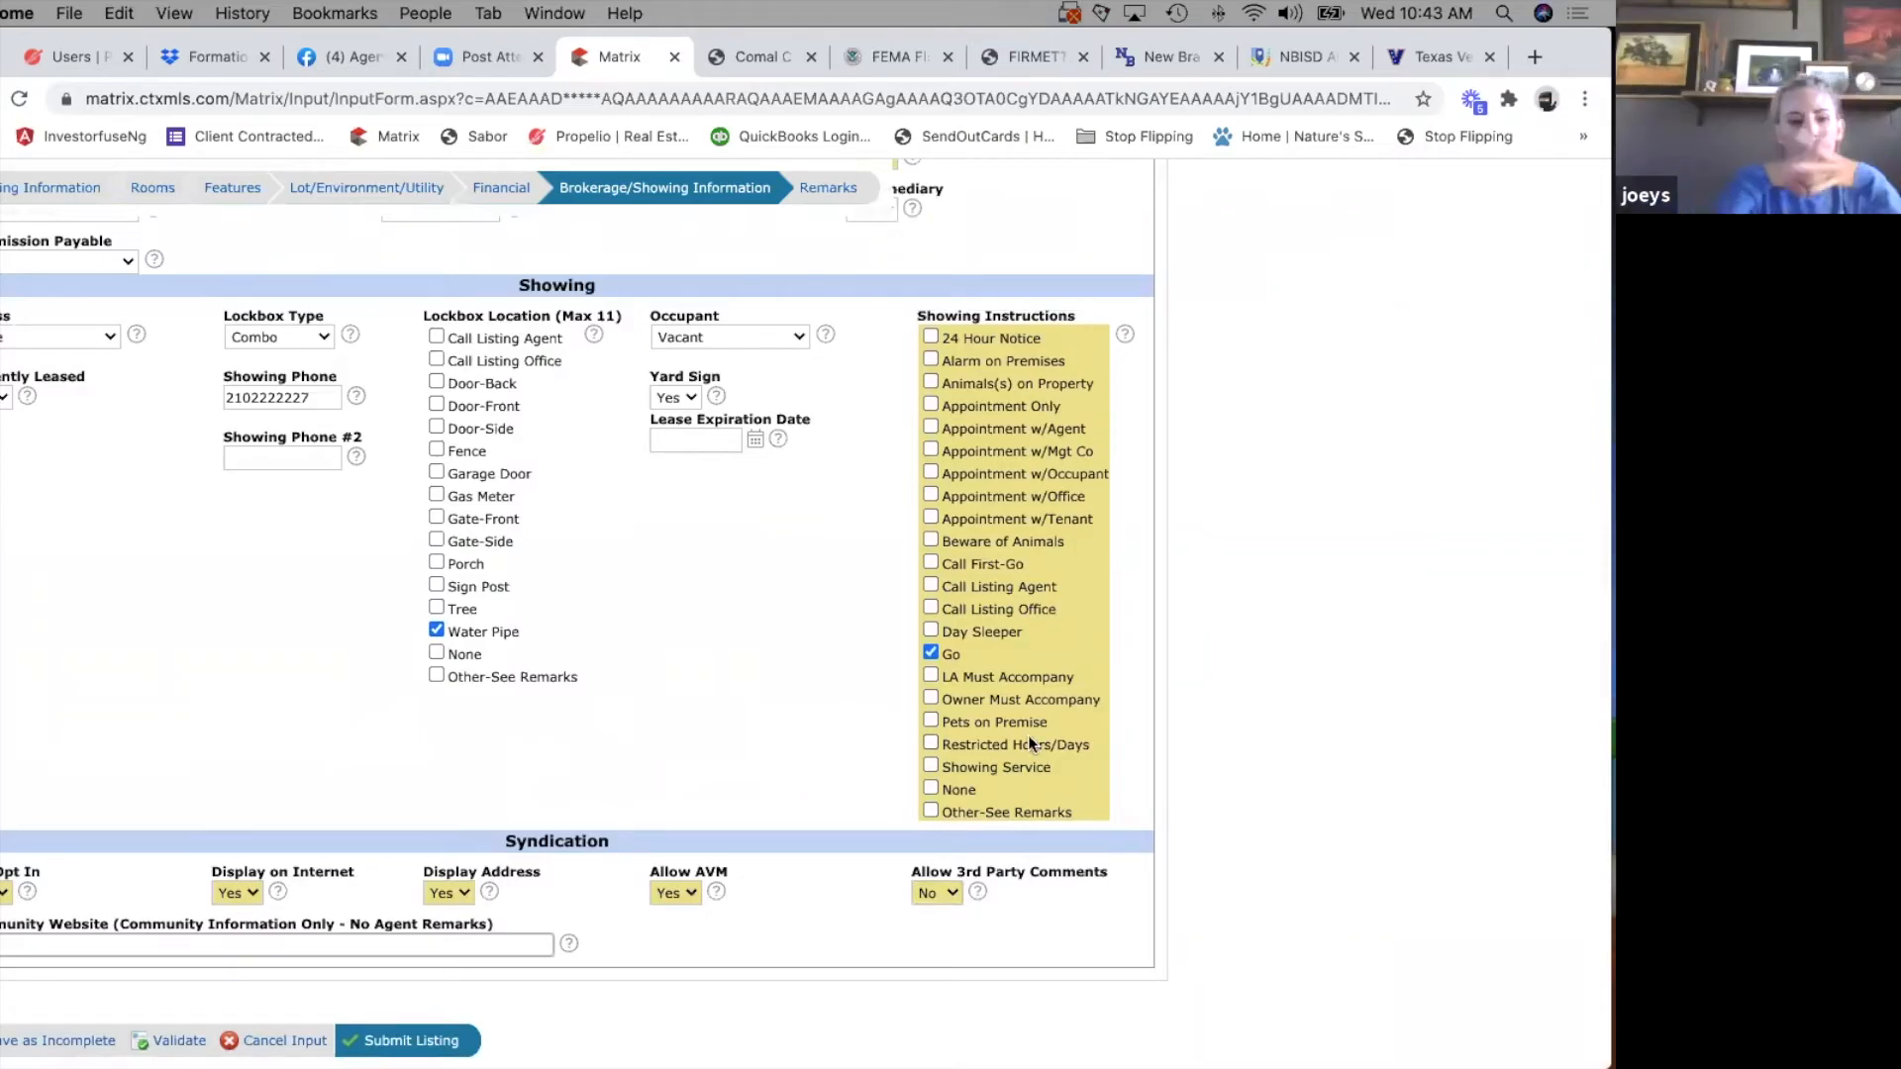
pyautogui.click(930, 766)
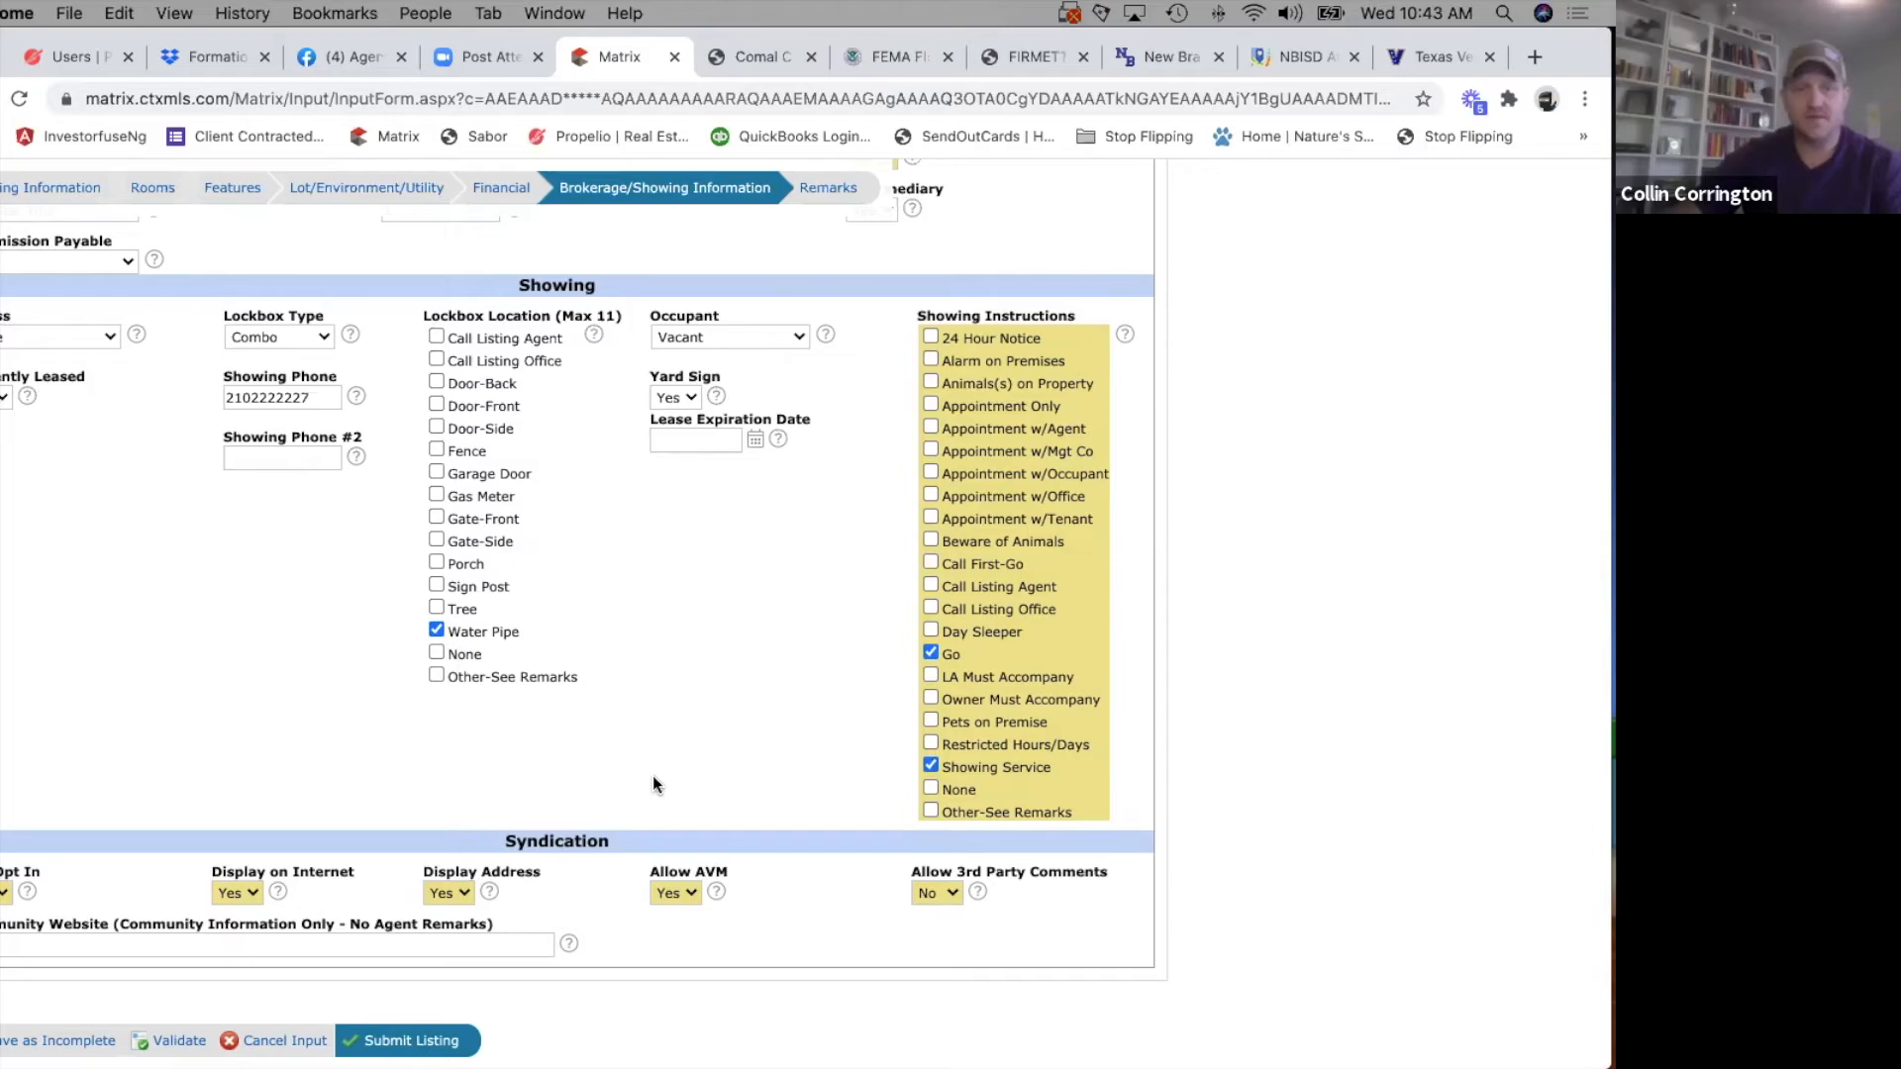
# Enter a short Google Maps reference as the Directions in the Remarks section and save the listing as incomplete.
pyautogui.scroll(7, 658, 752)
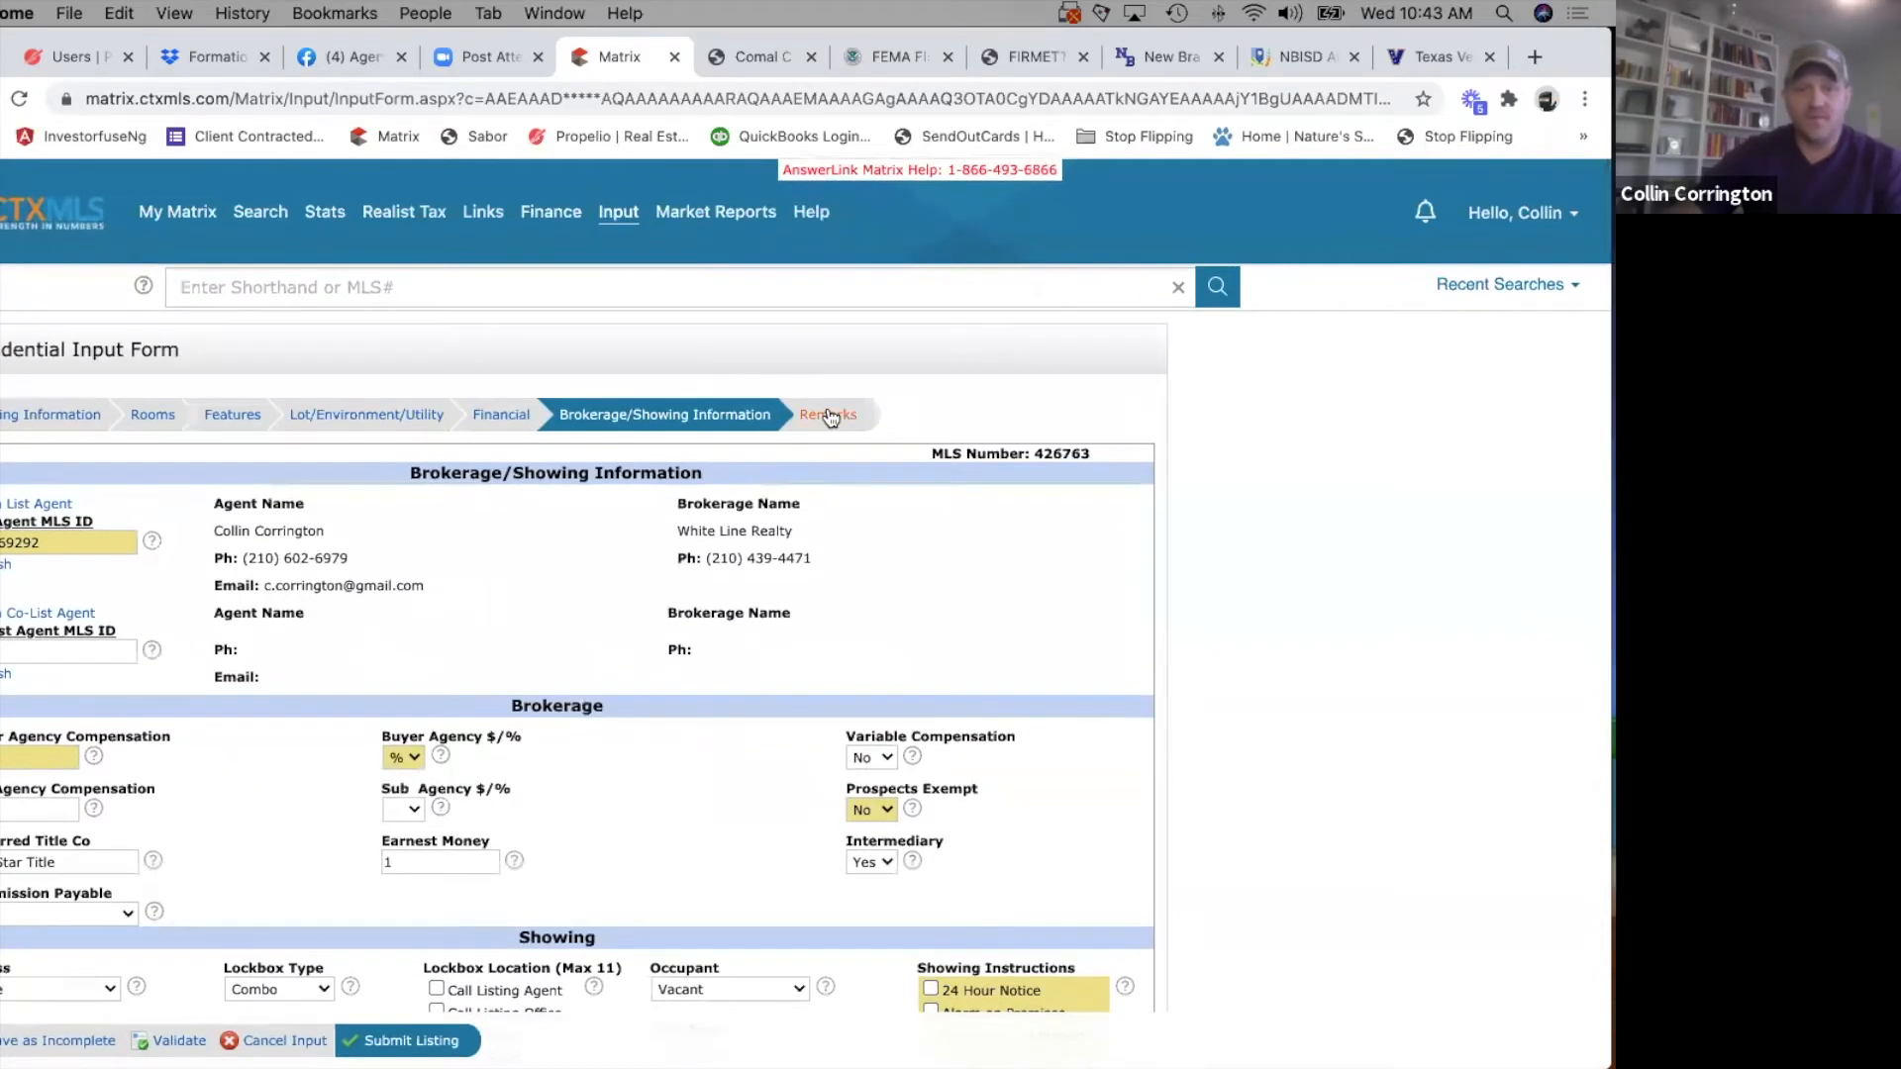
pyautogui.click(830, 416)
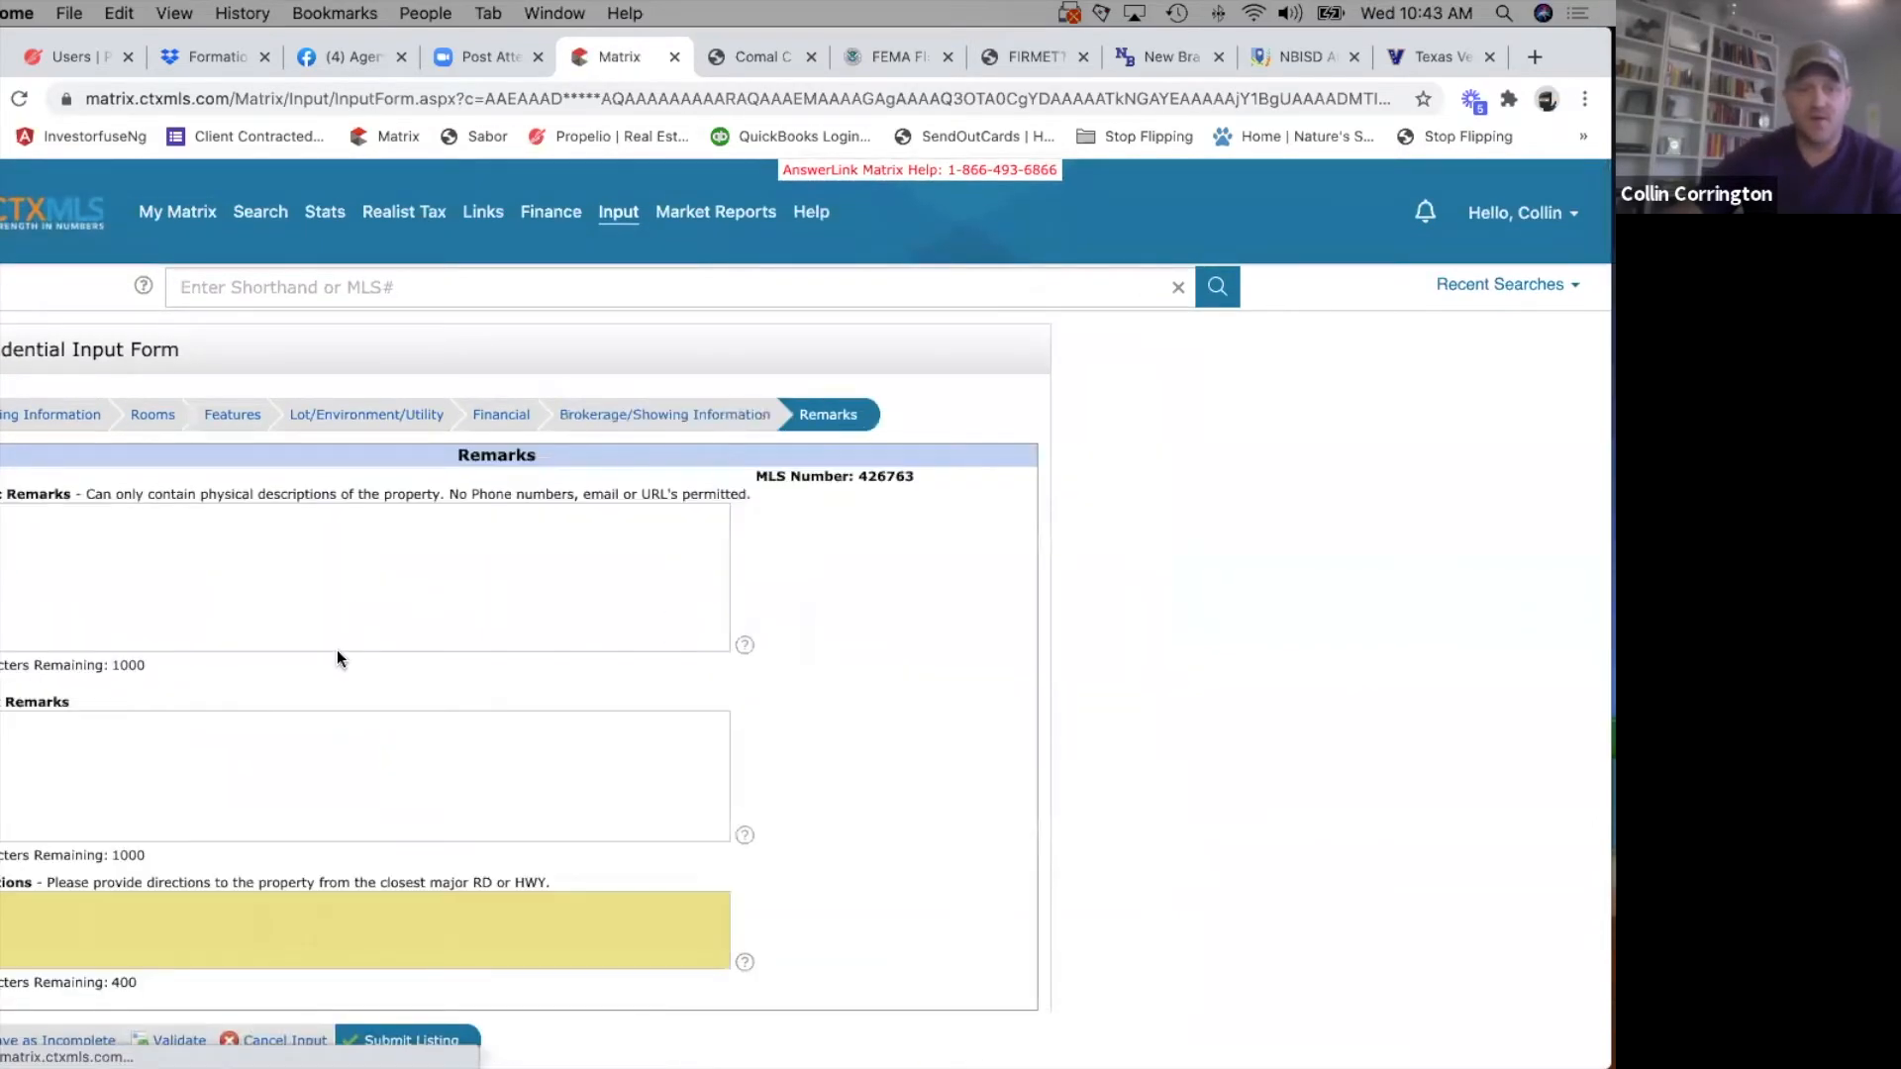
pyautogui.scroll(-2, 336, 649)
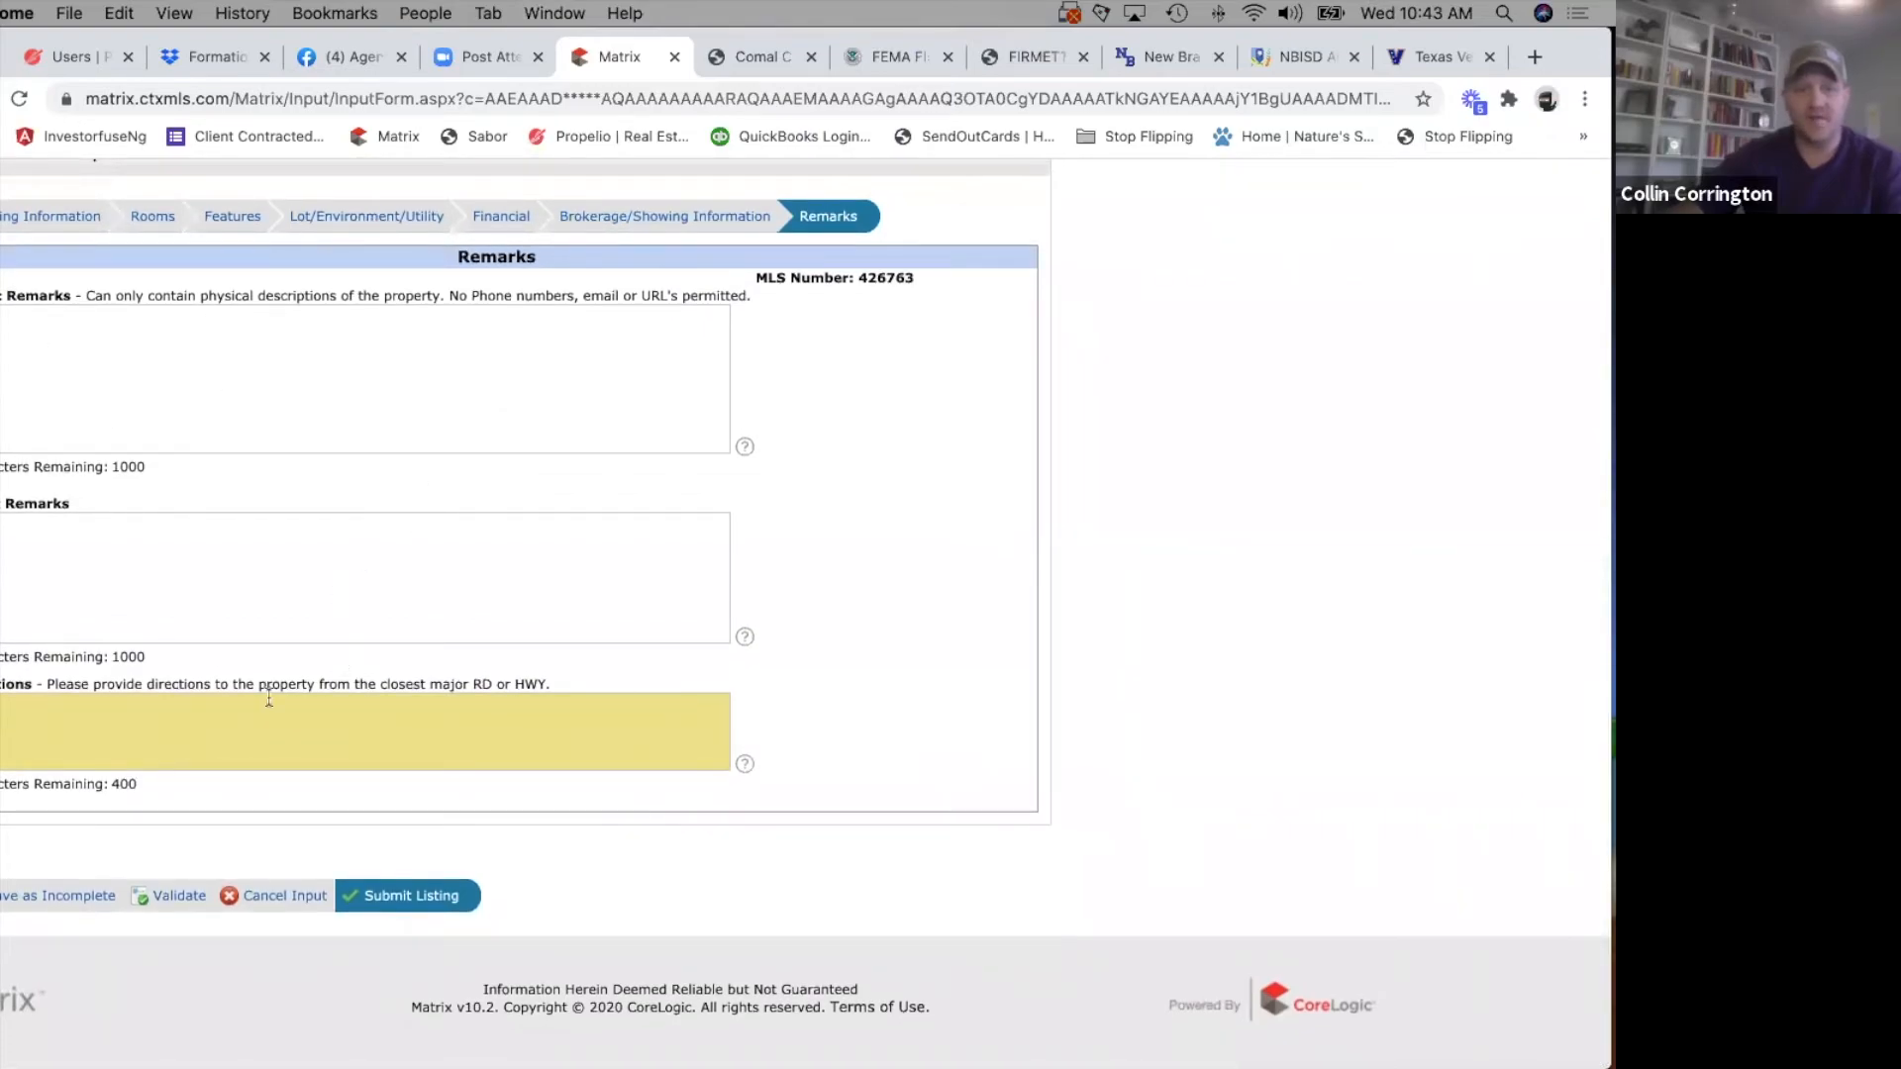
pyautogui.click(373, 722)
pyautogui.write('From Google Maps')
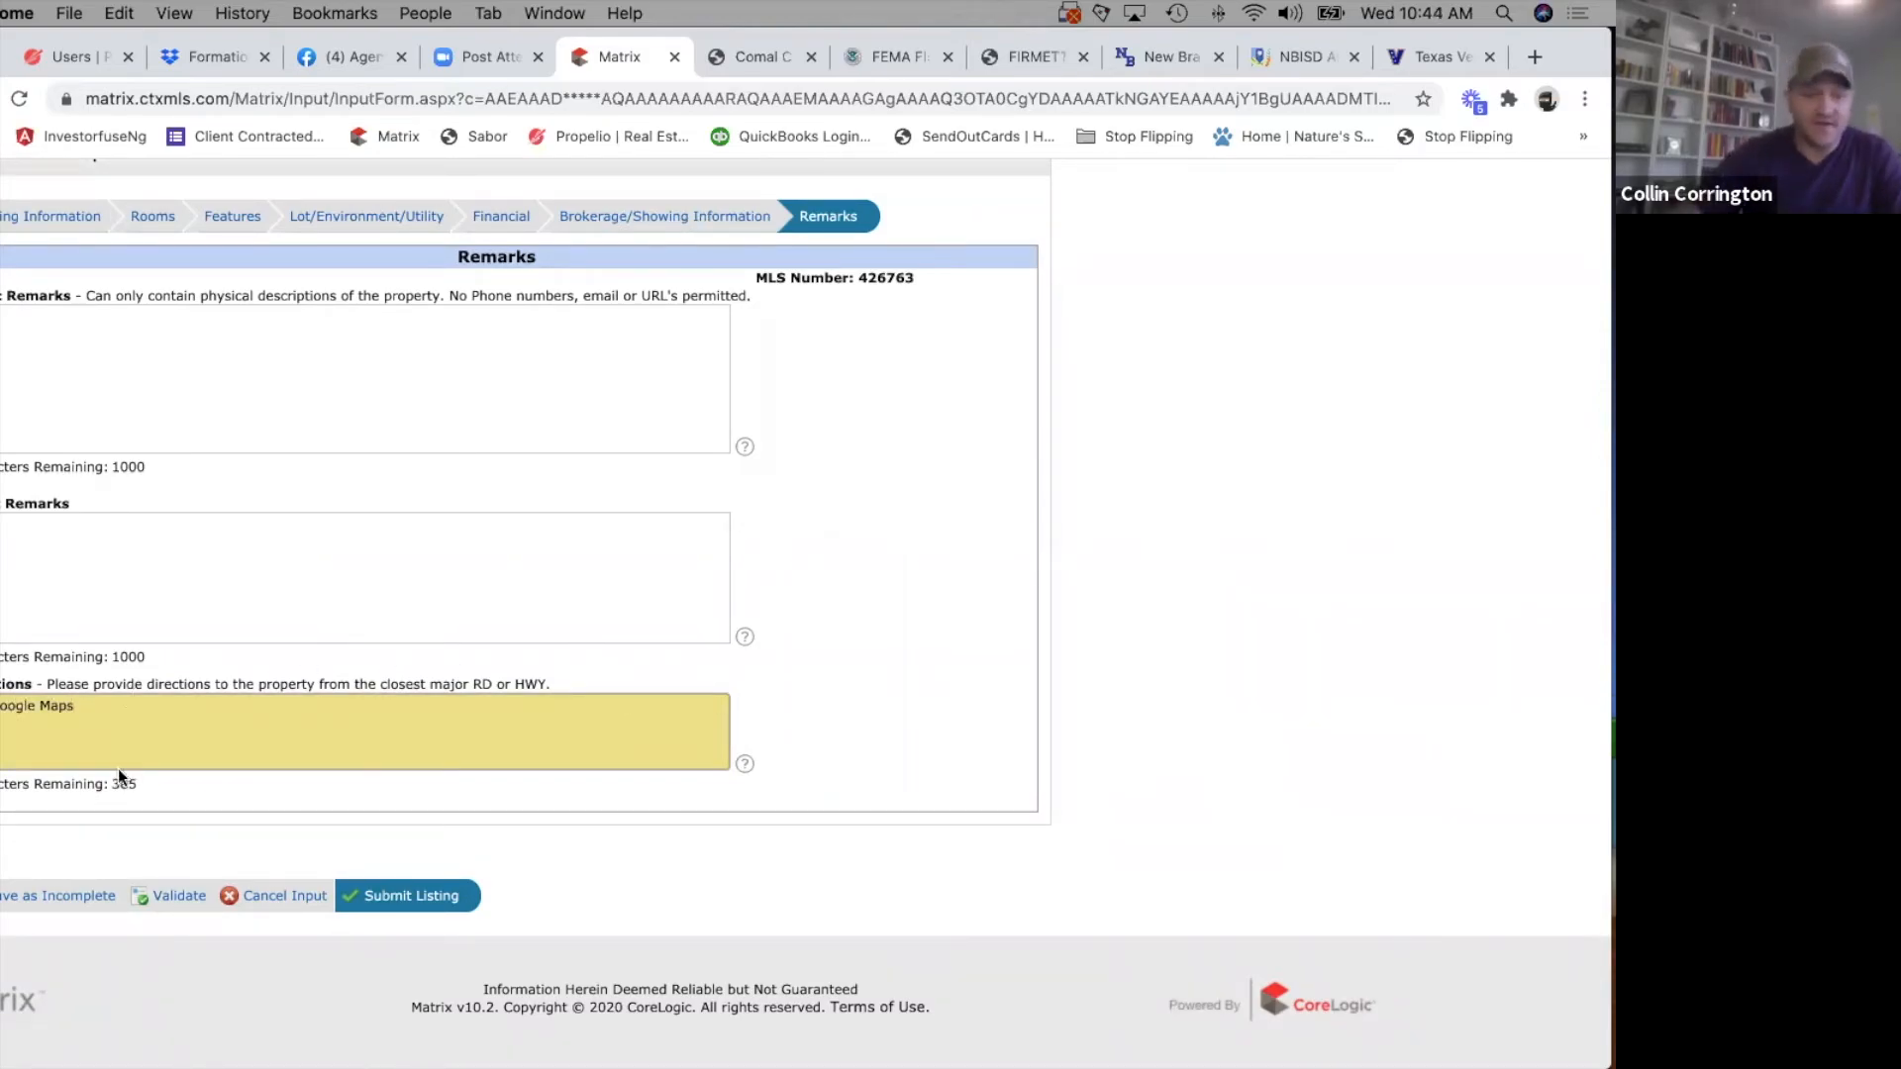
pyautogui.click(58, 902)
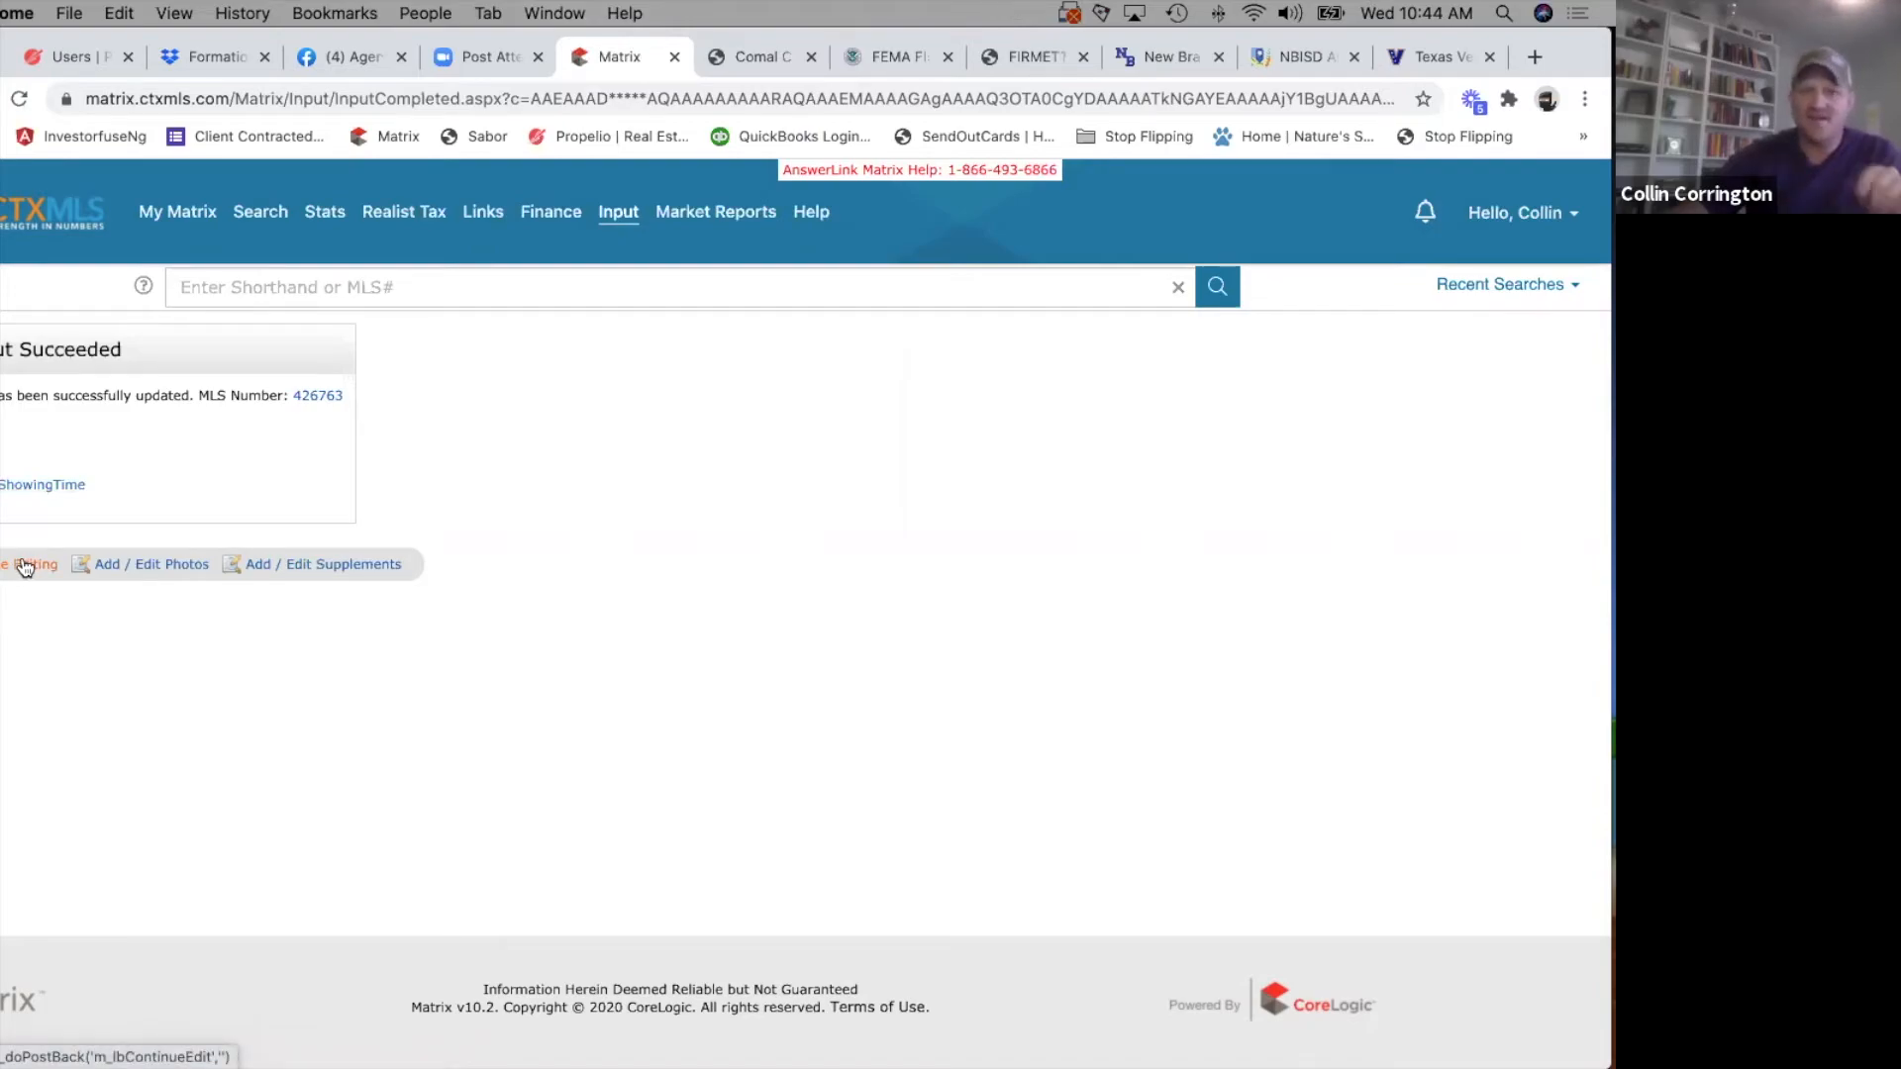
# Upload all photos from IMG_7629.jpg to IMG_7644.jpg in the Desktop's Today folder to the listing.
pyautogui.click(148, 569)
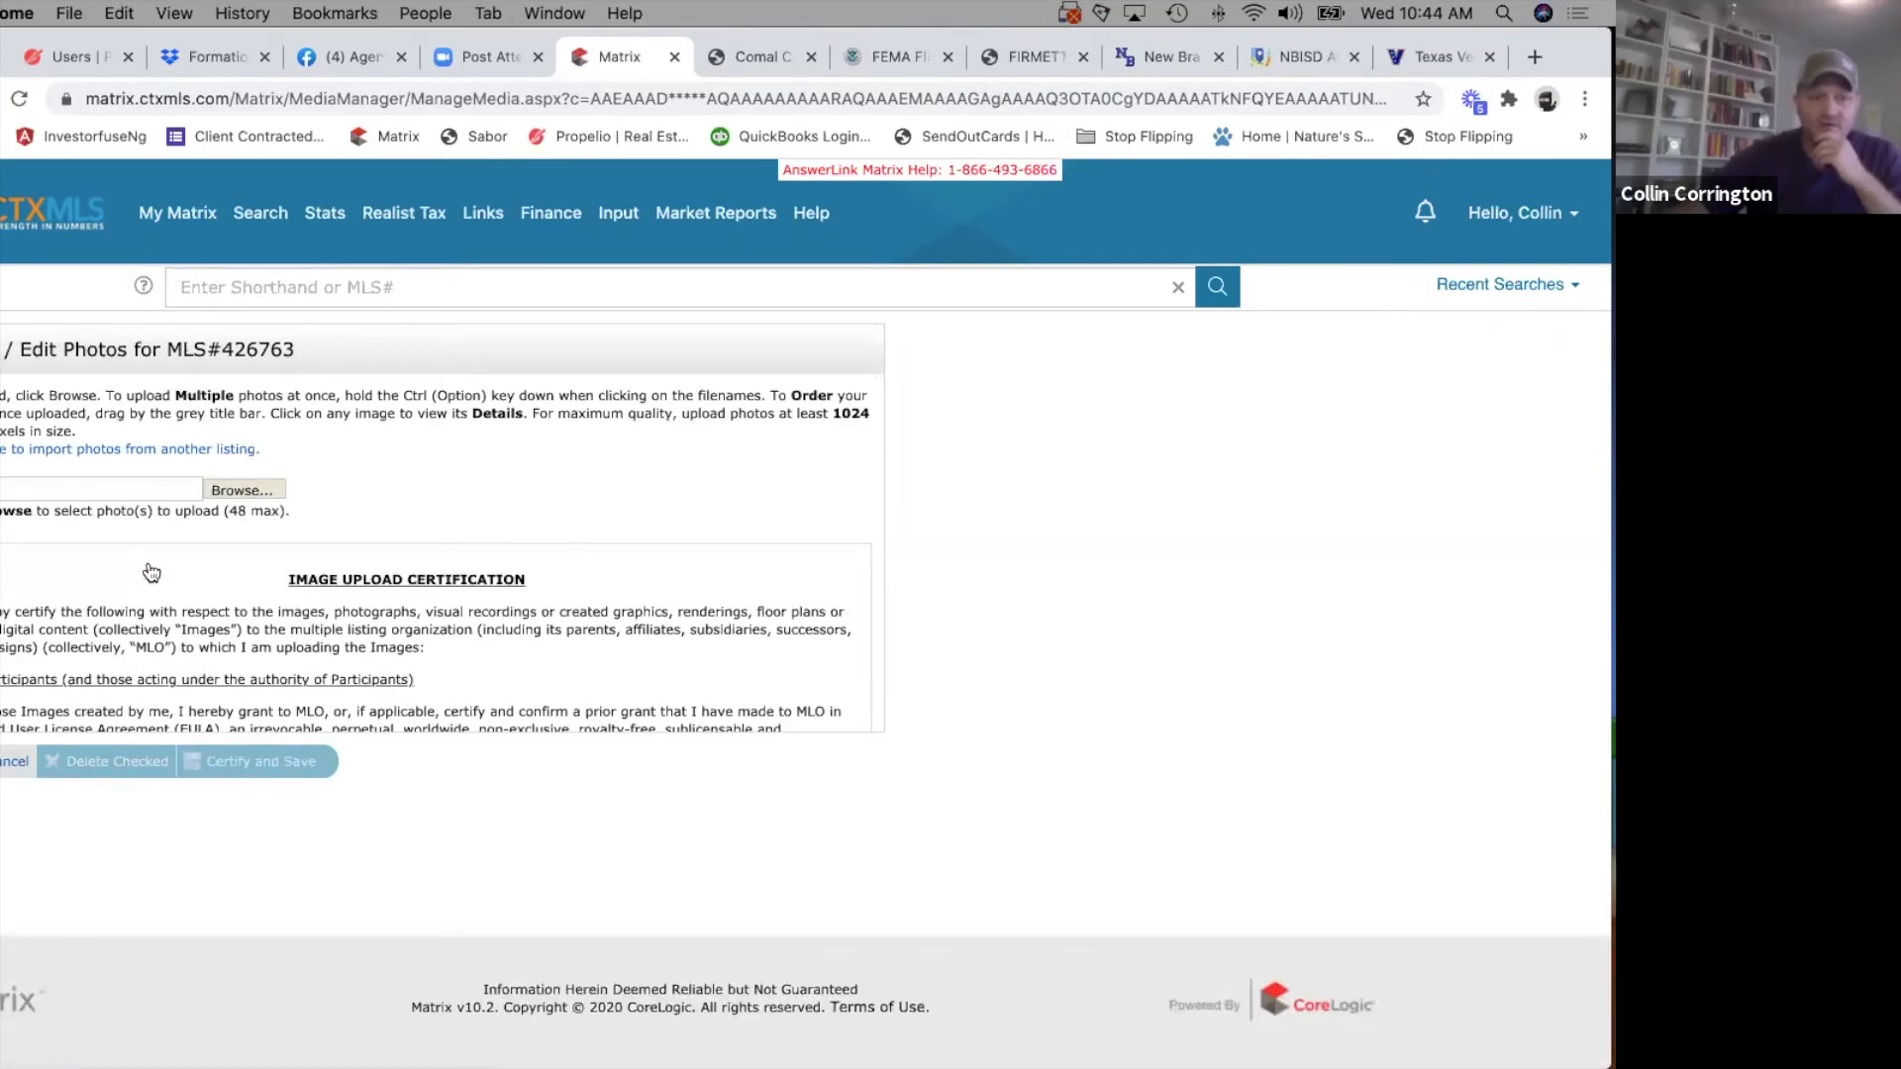
pyautogui.click(248, 472)
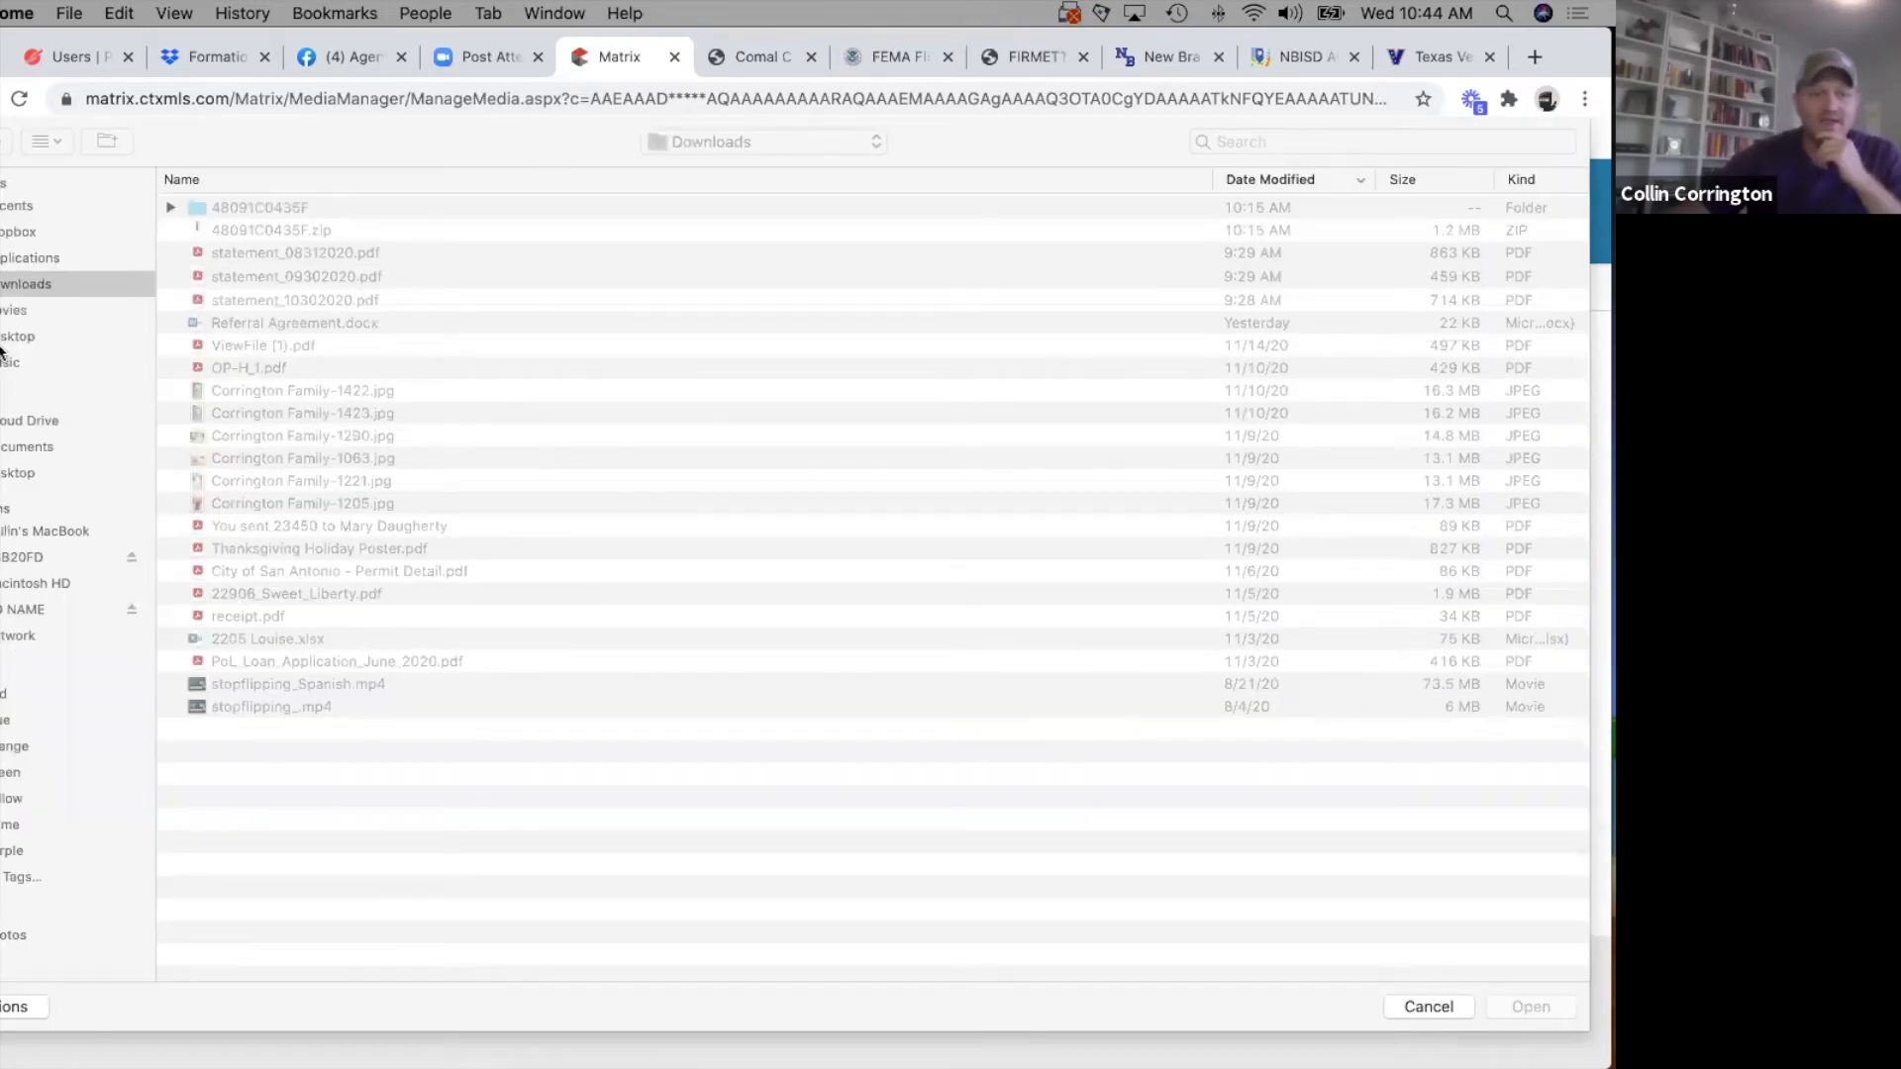
pyautogui.scroll(-4, 268, 608)
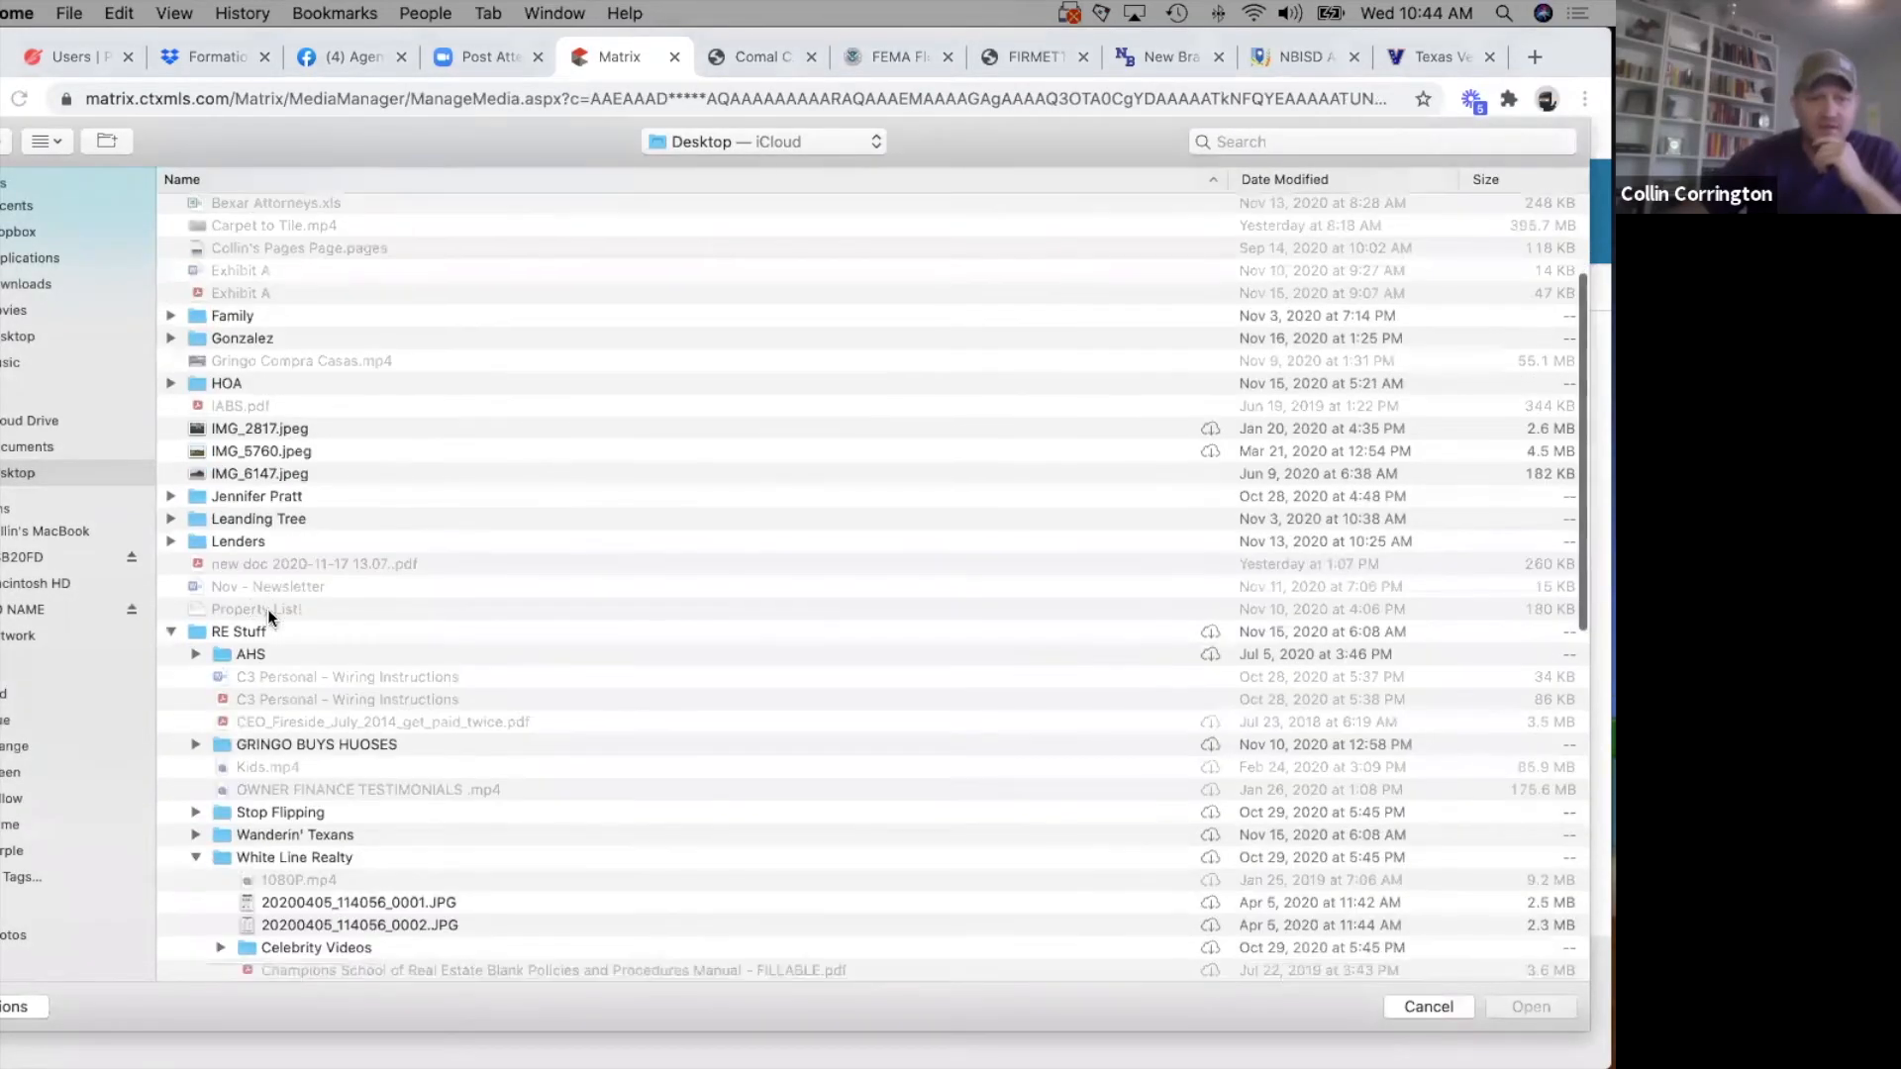
pyautogui.click(169, 632)
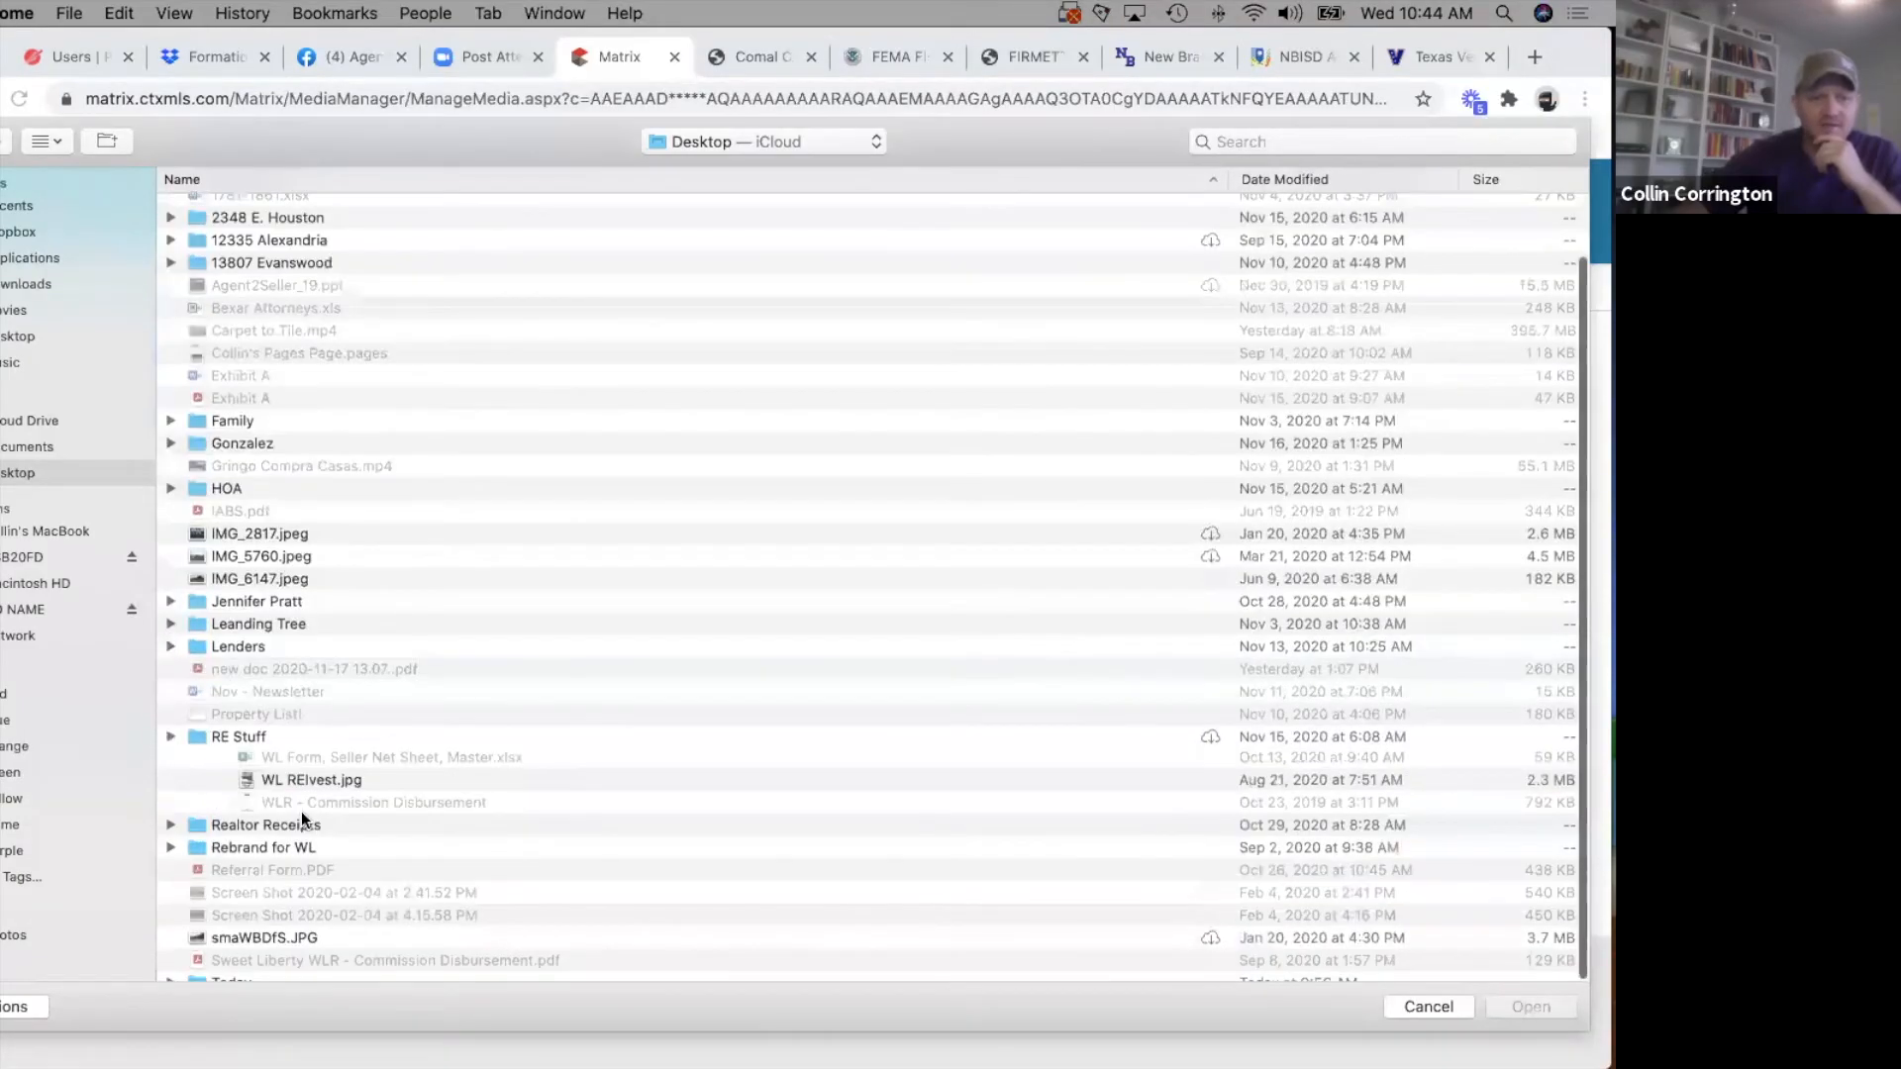
pyautogui.click(169, 925)
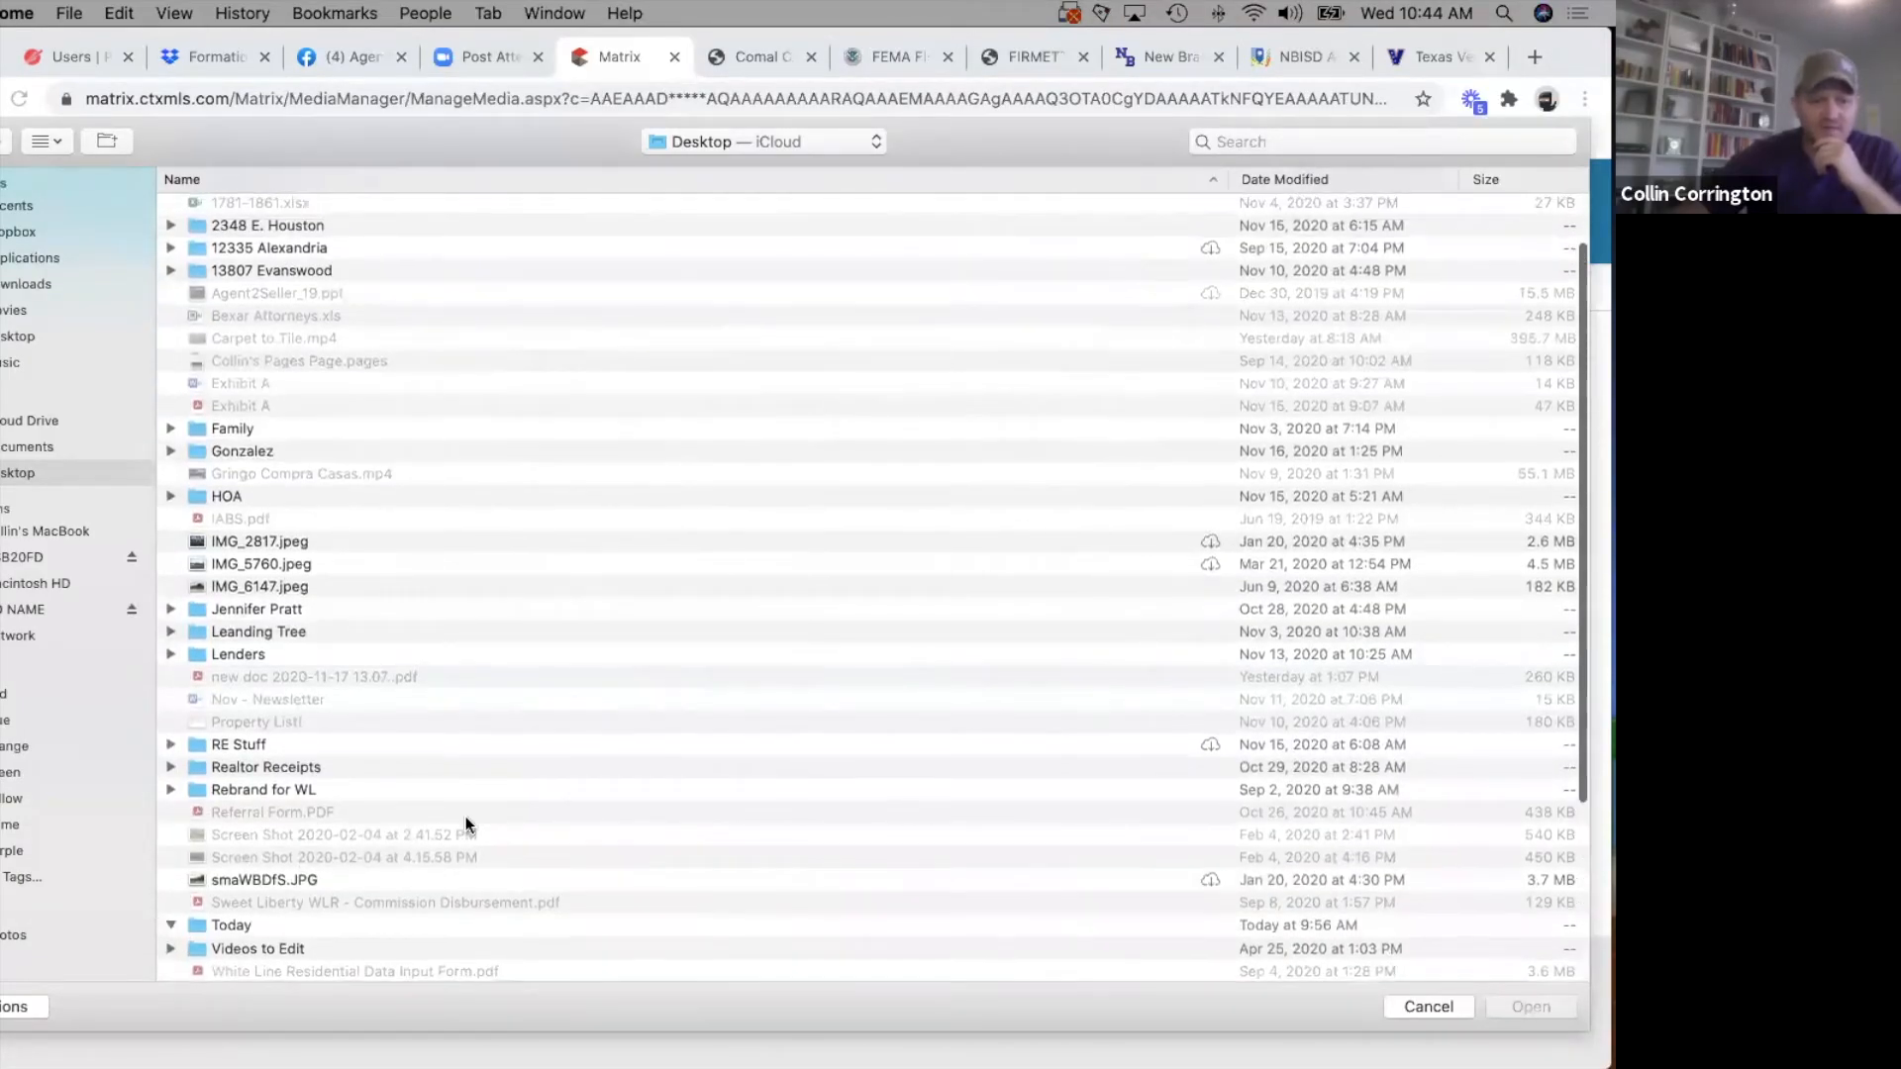
pyautogui.scroll(-5, 475, 812)
pyautogui.click(271, 917)
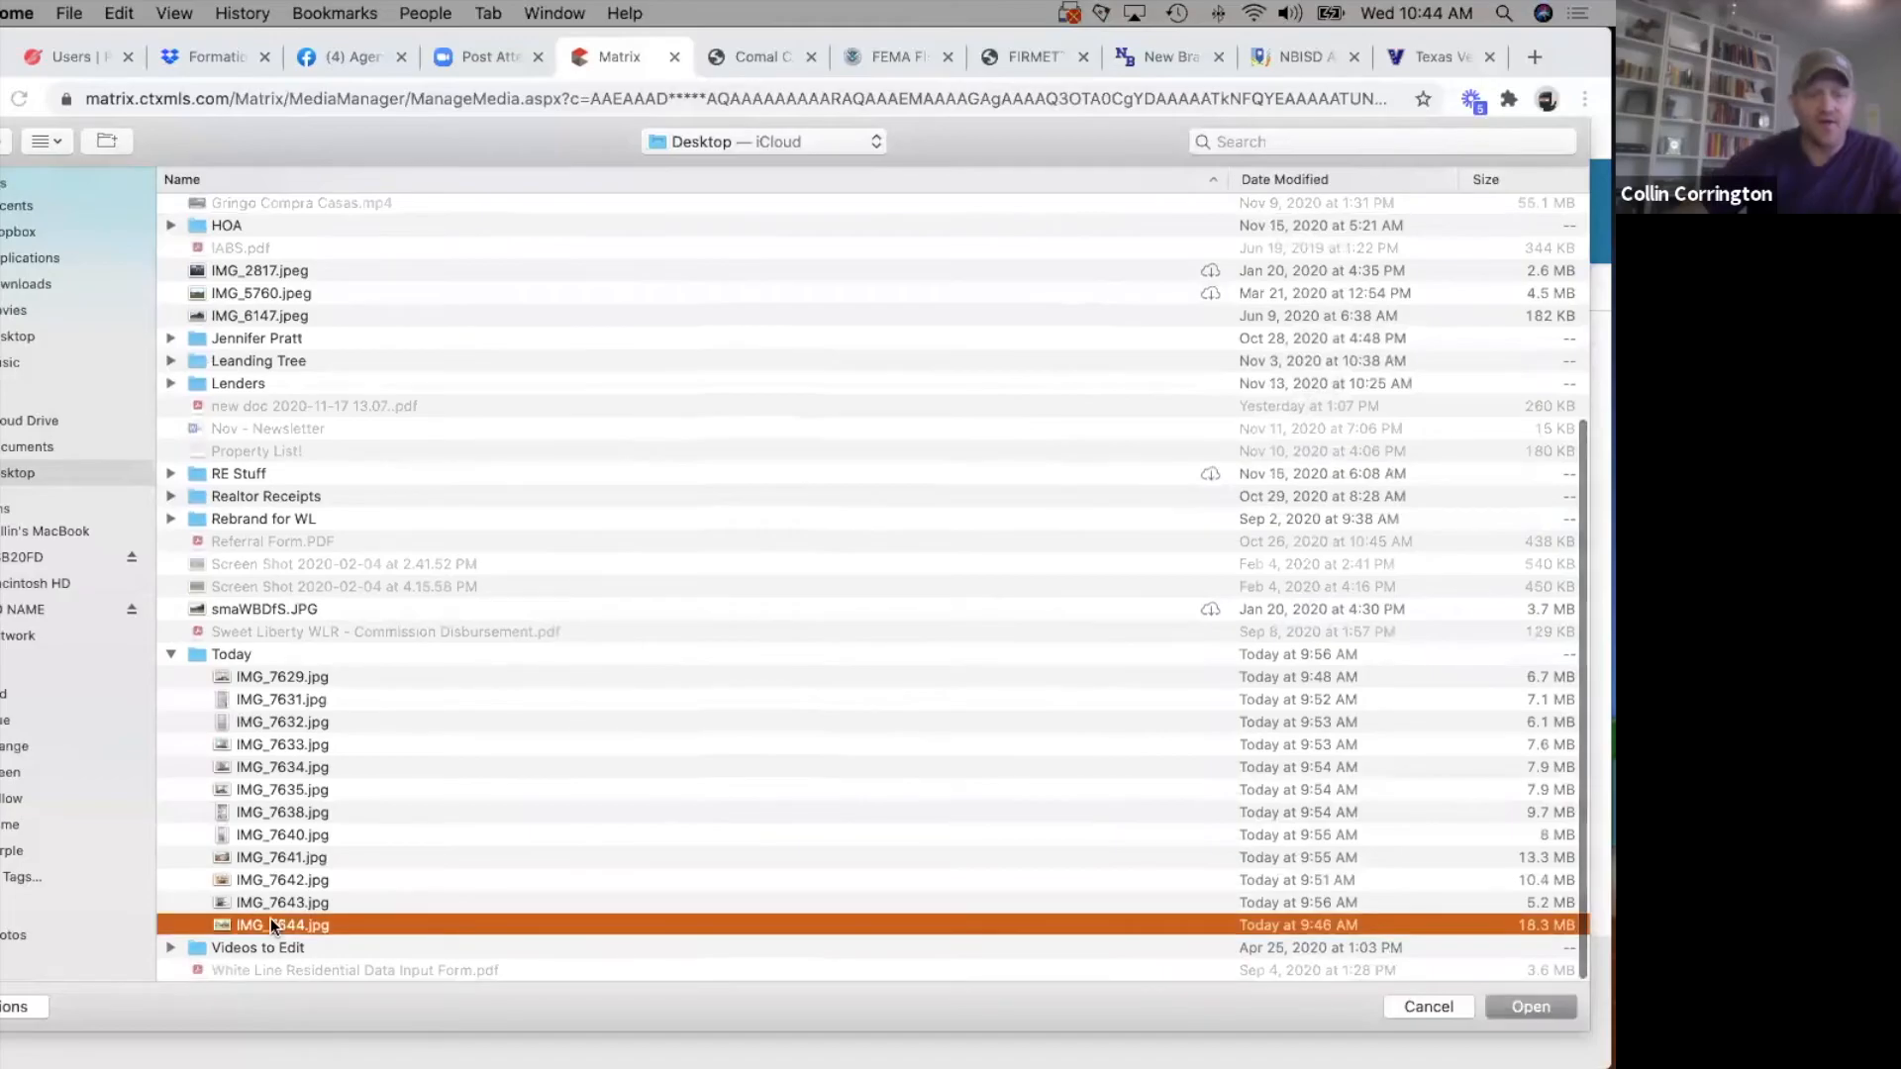
pyautogui.keyDown('shift'); pyautogui.click(287, 671); pyautogui.keyUp('shift')
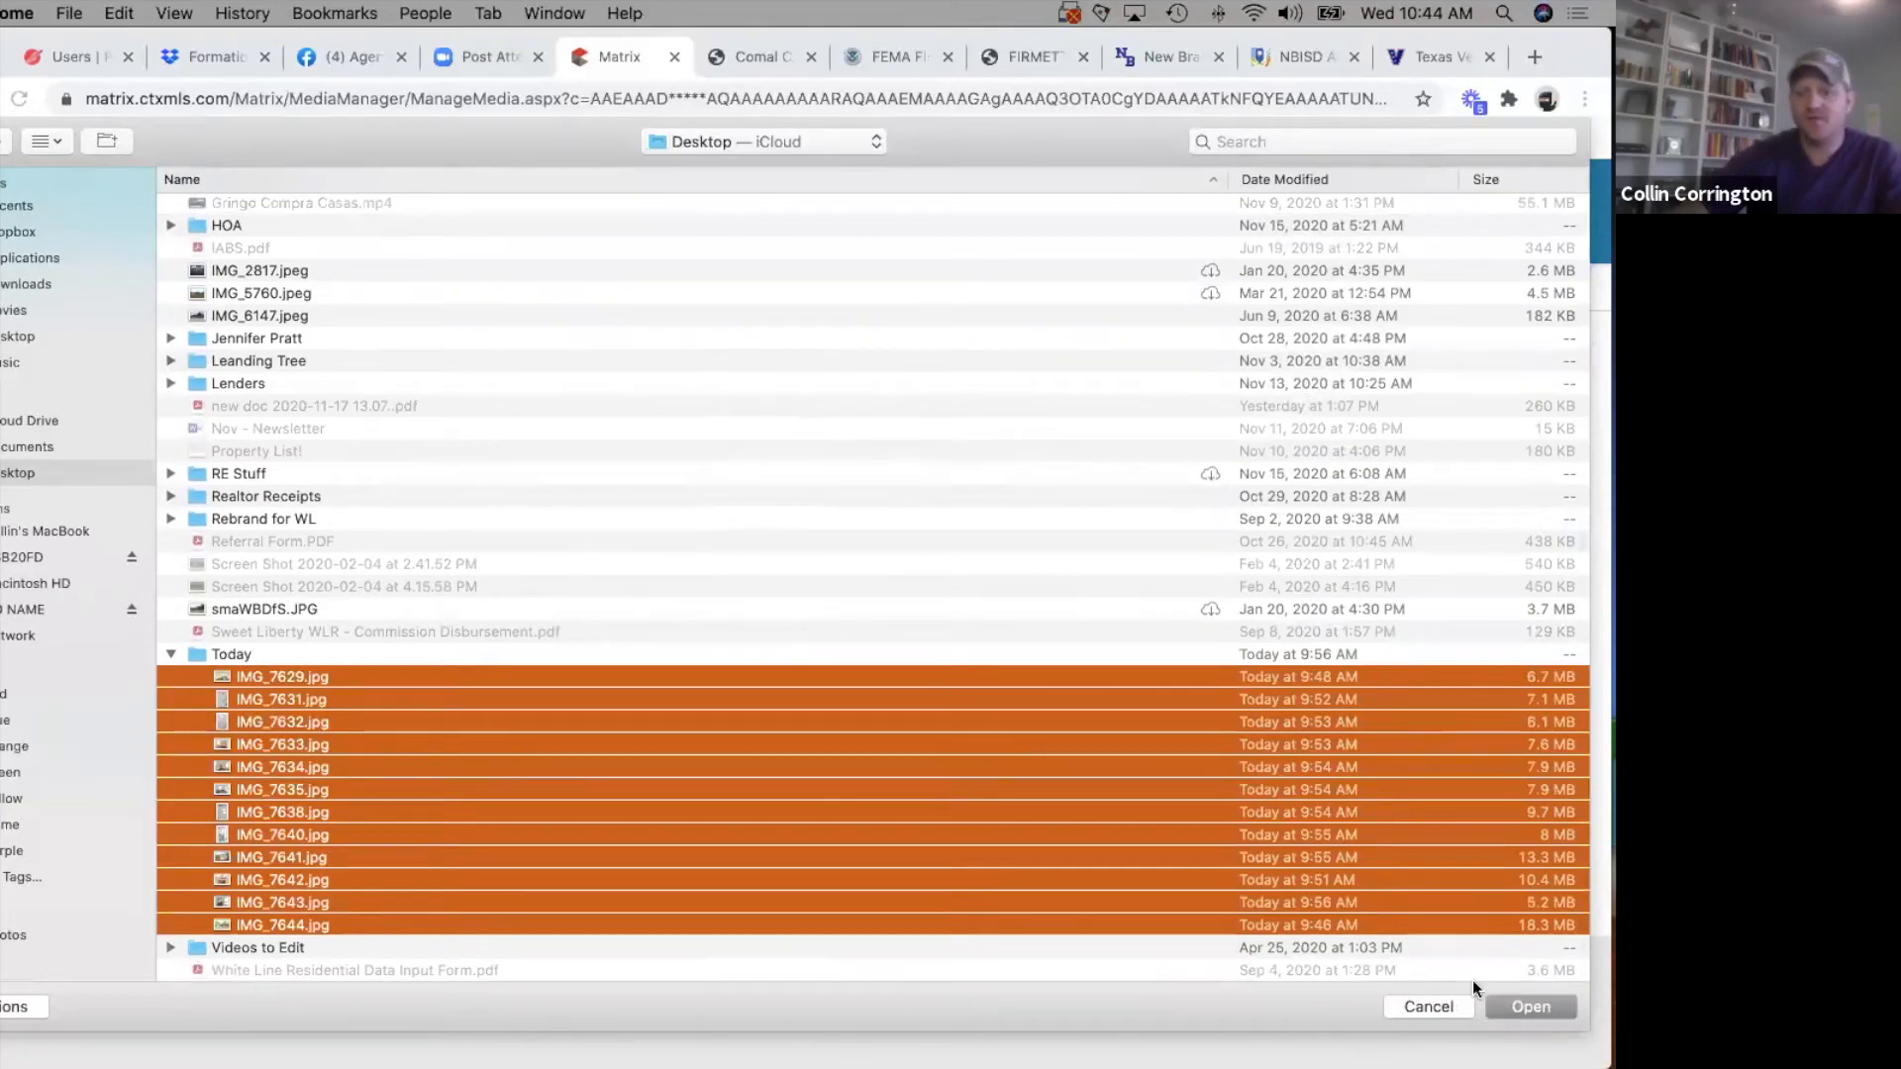
pyautogui.click(1543, 996)
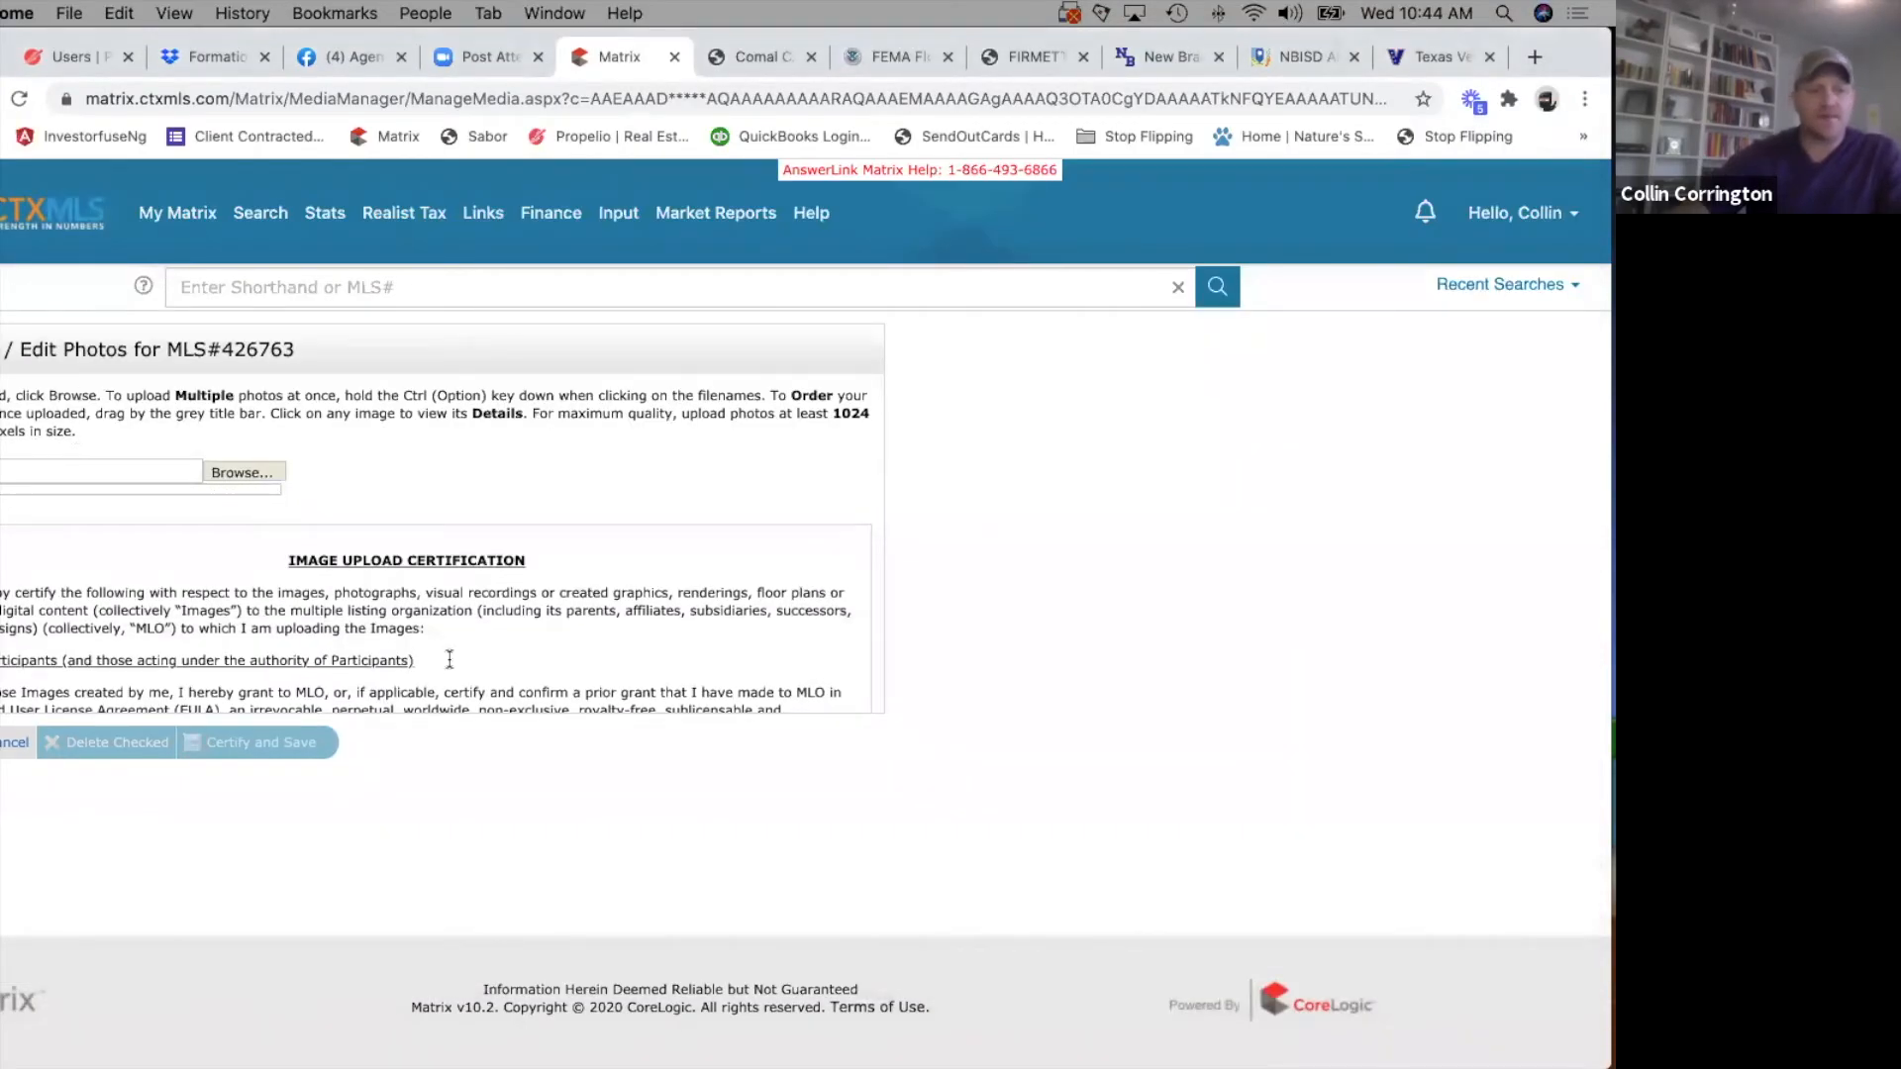
# Read through the Image Upload Certification on the listing's photo page.
pyautogui.scroll(-5, 449, 659)
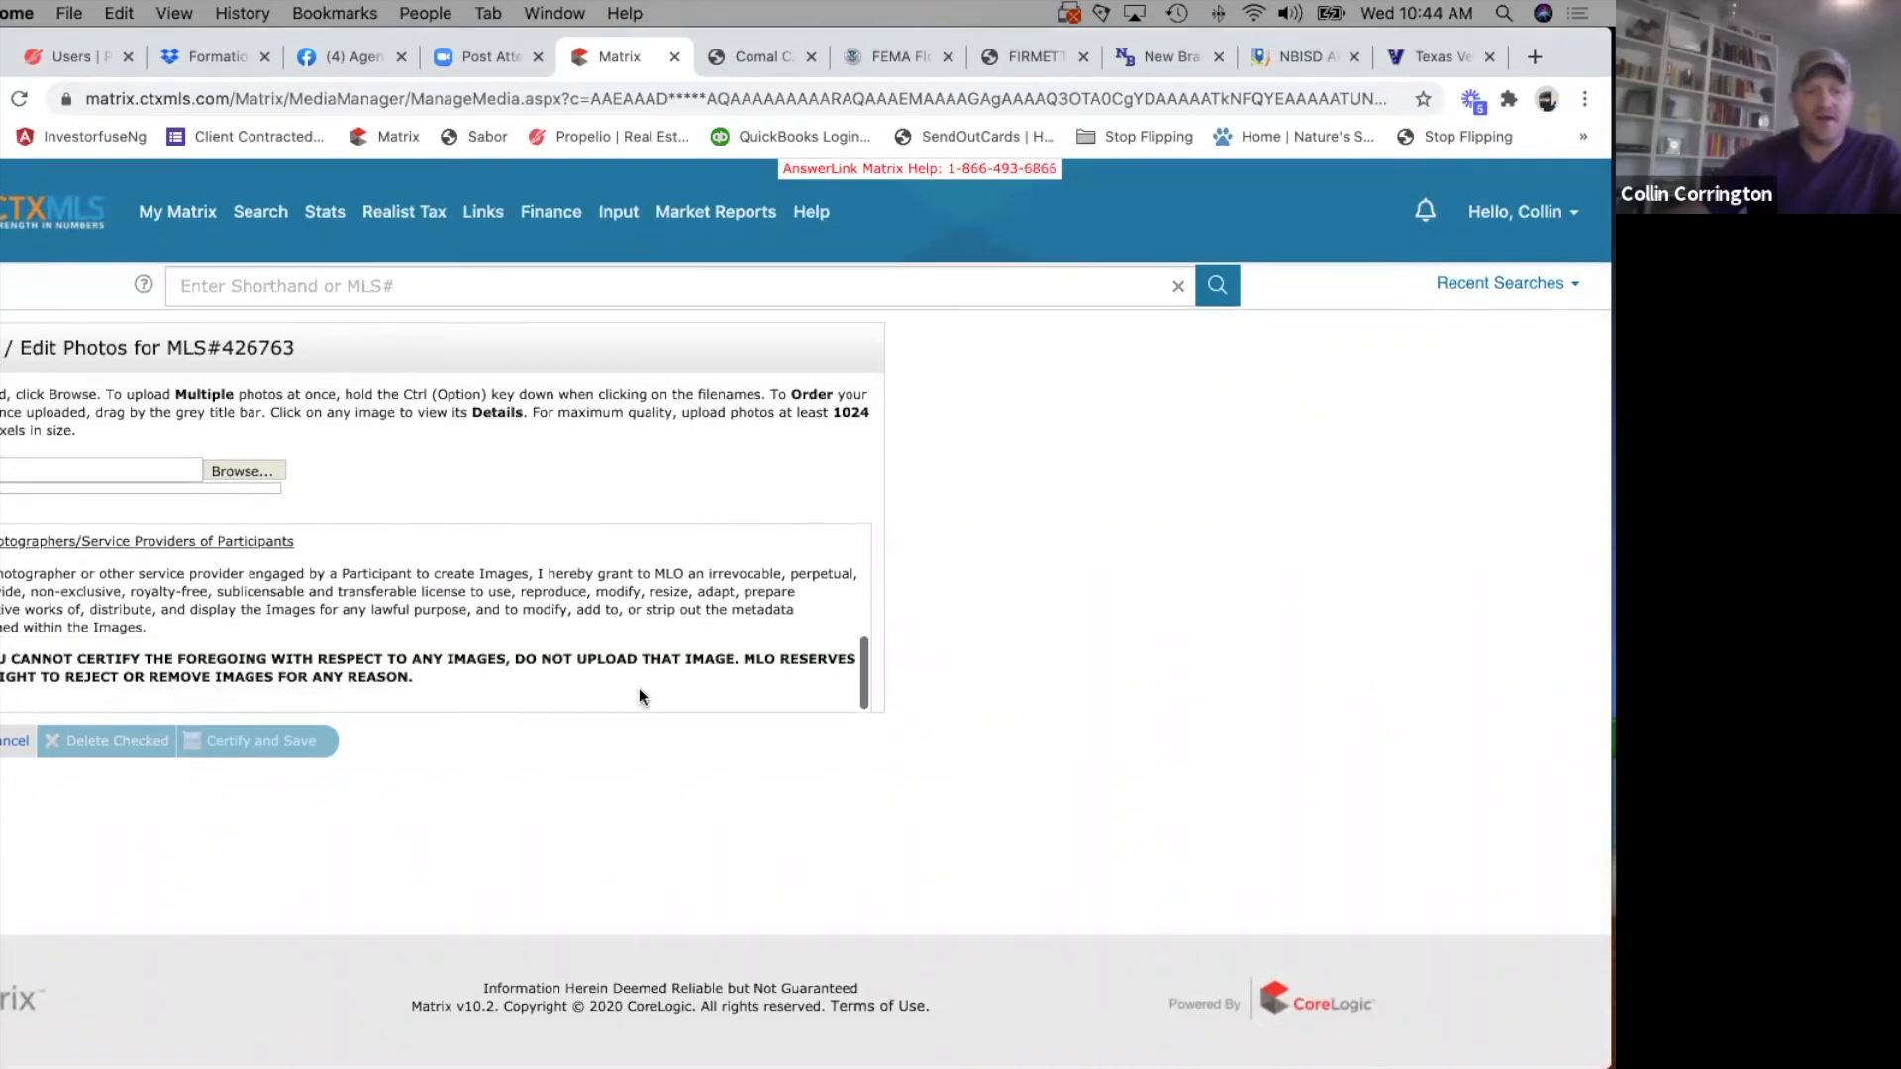
pyautogui.scroll(5, 437, 638)
pyautogui.scroll(-3, 437, 639)
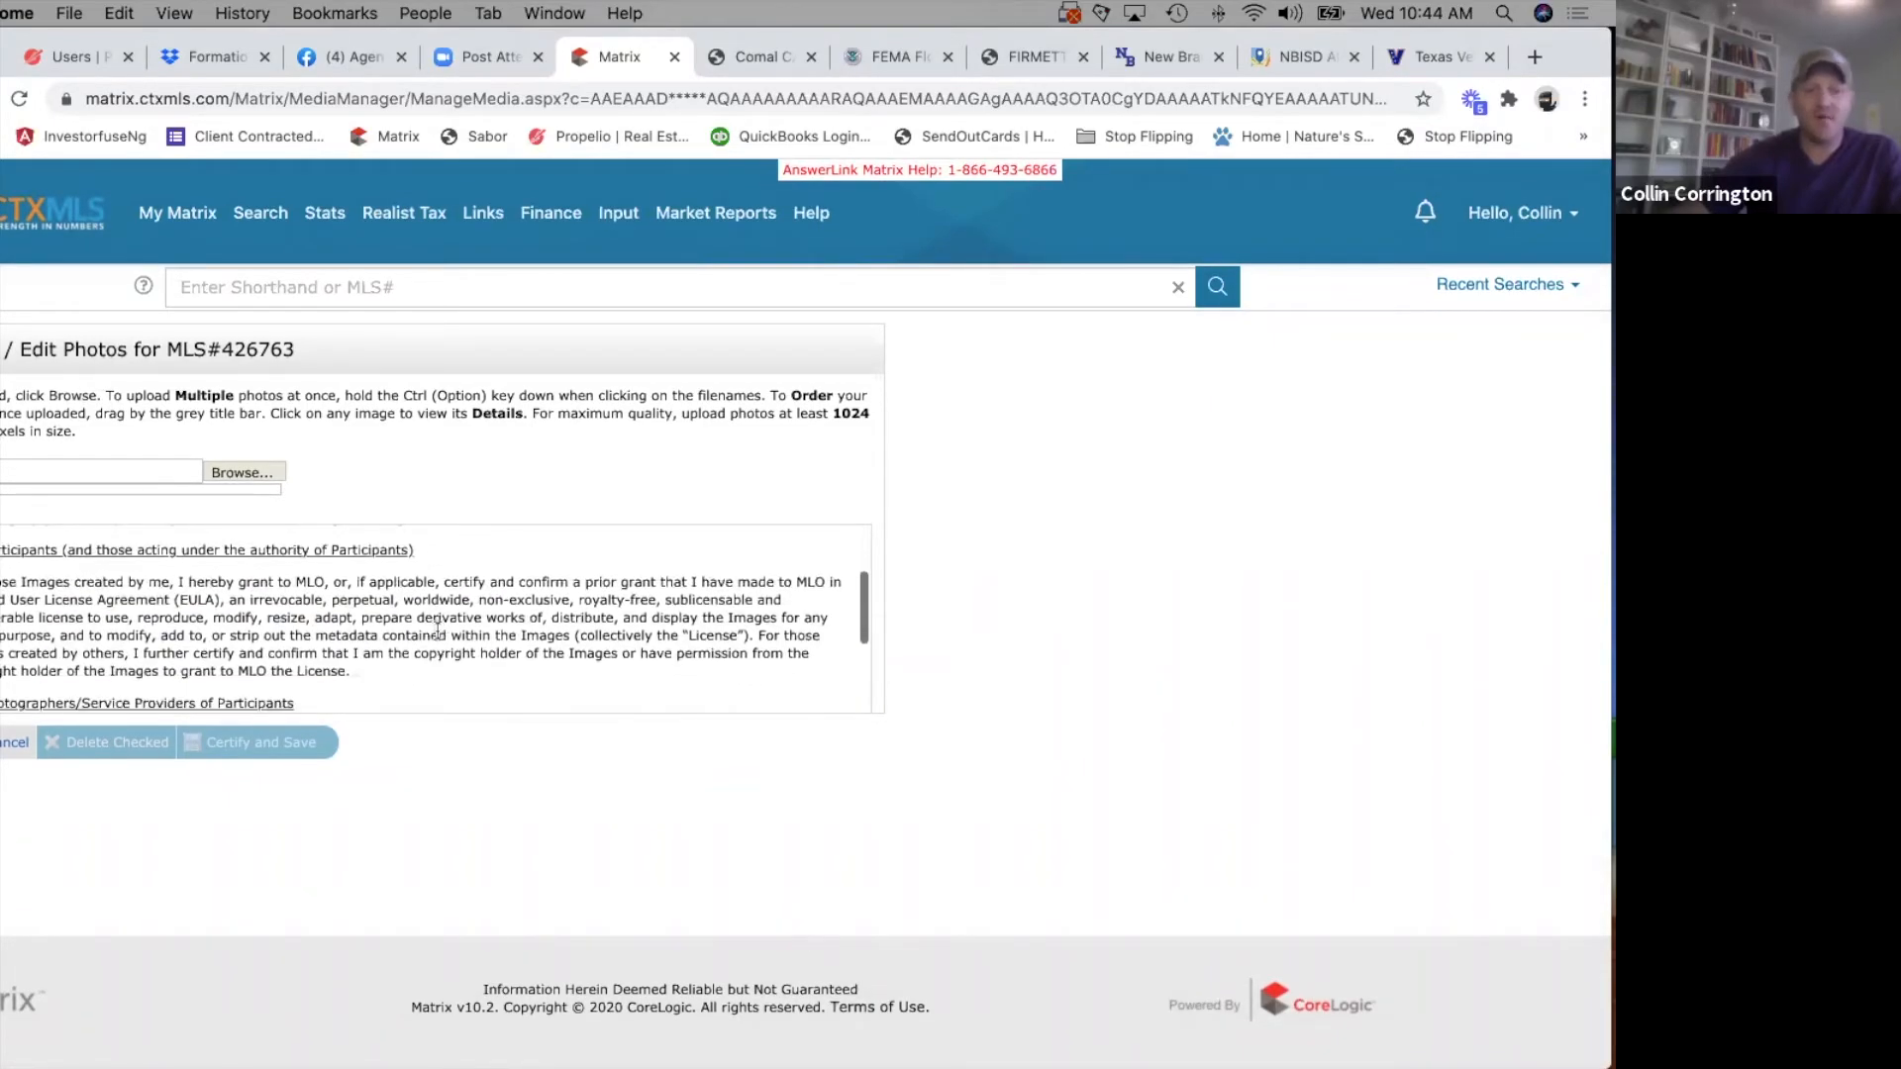
pyautogui.scroll(-5, 436, 633)
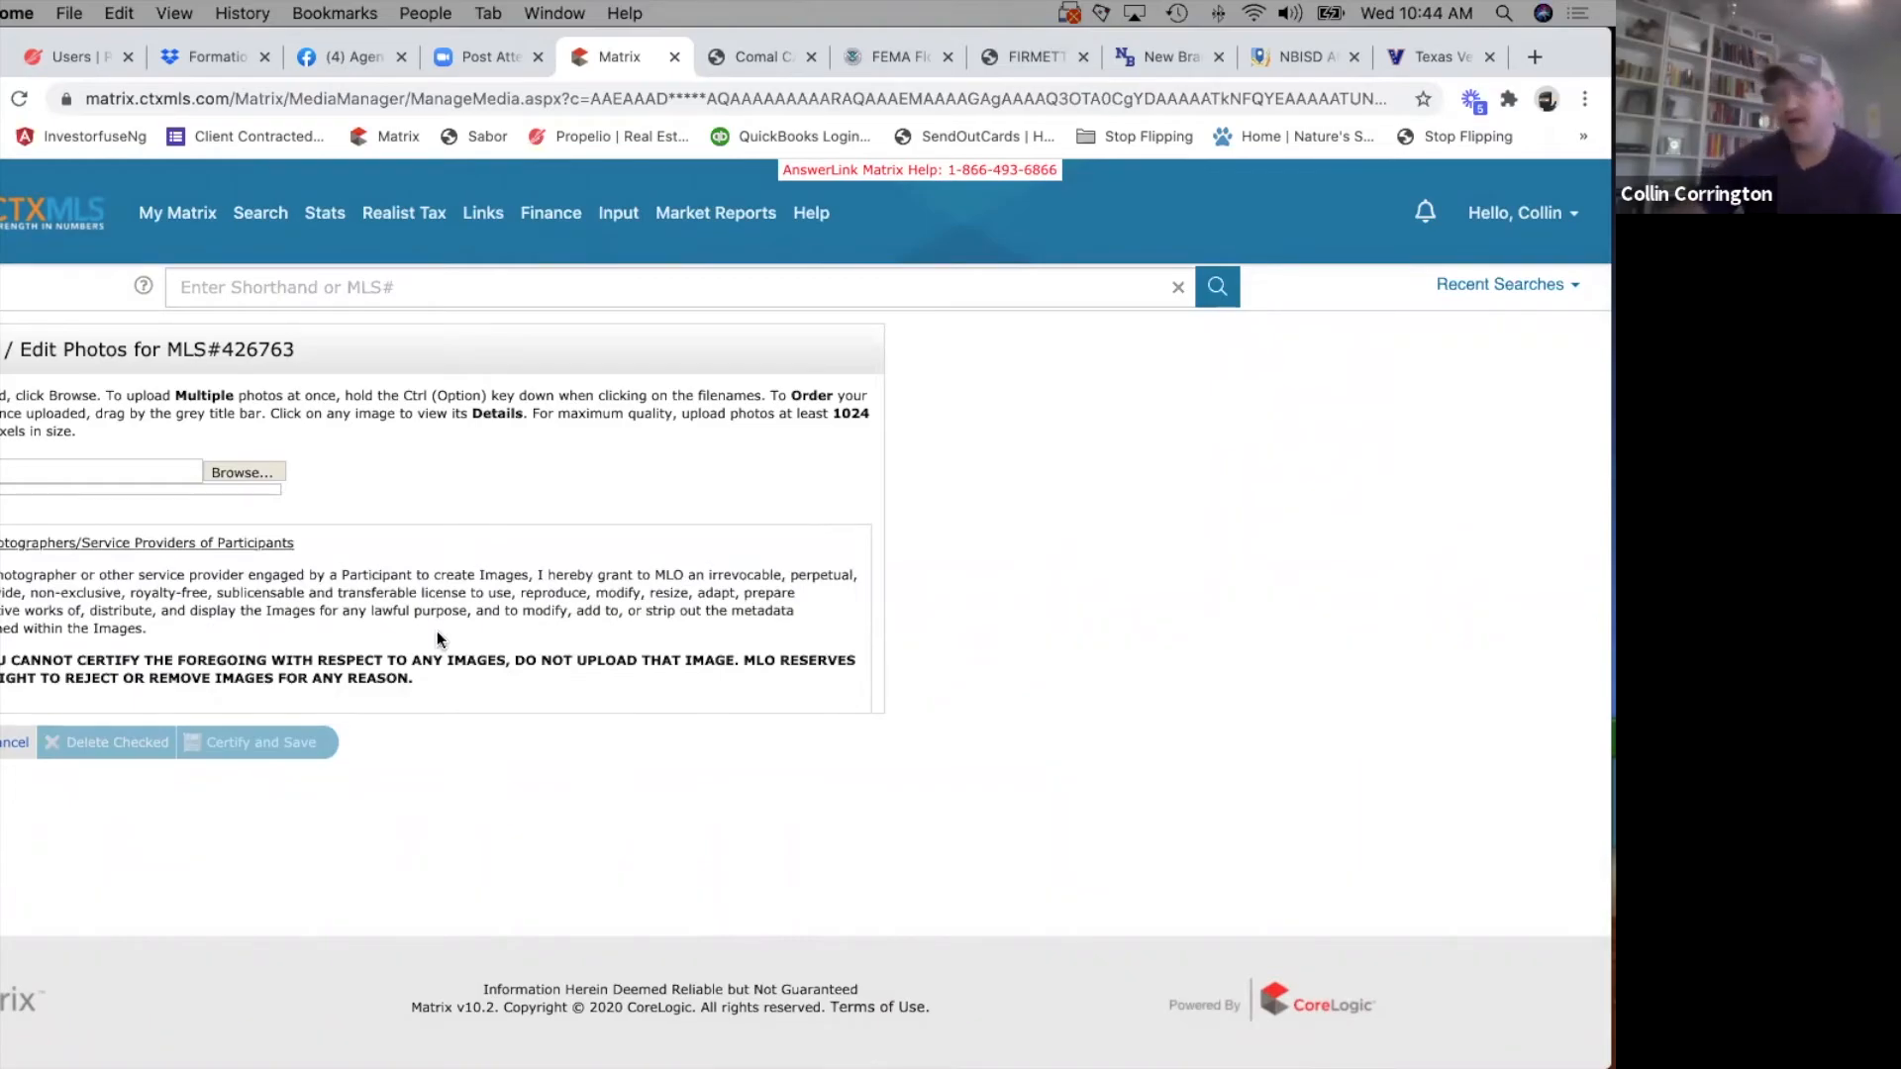
pyautogui.scroll(4, 436, 638)
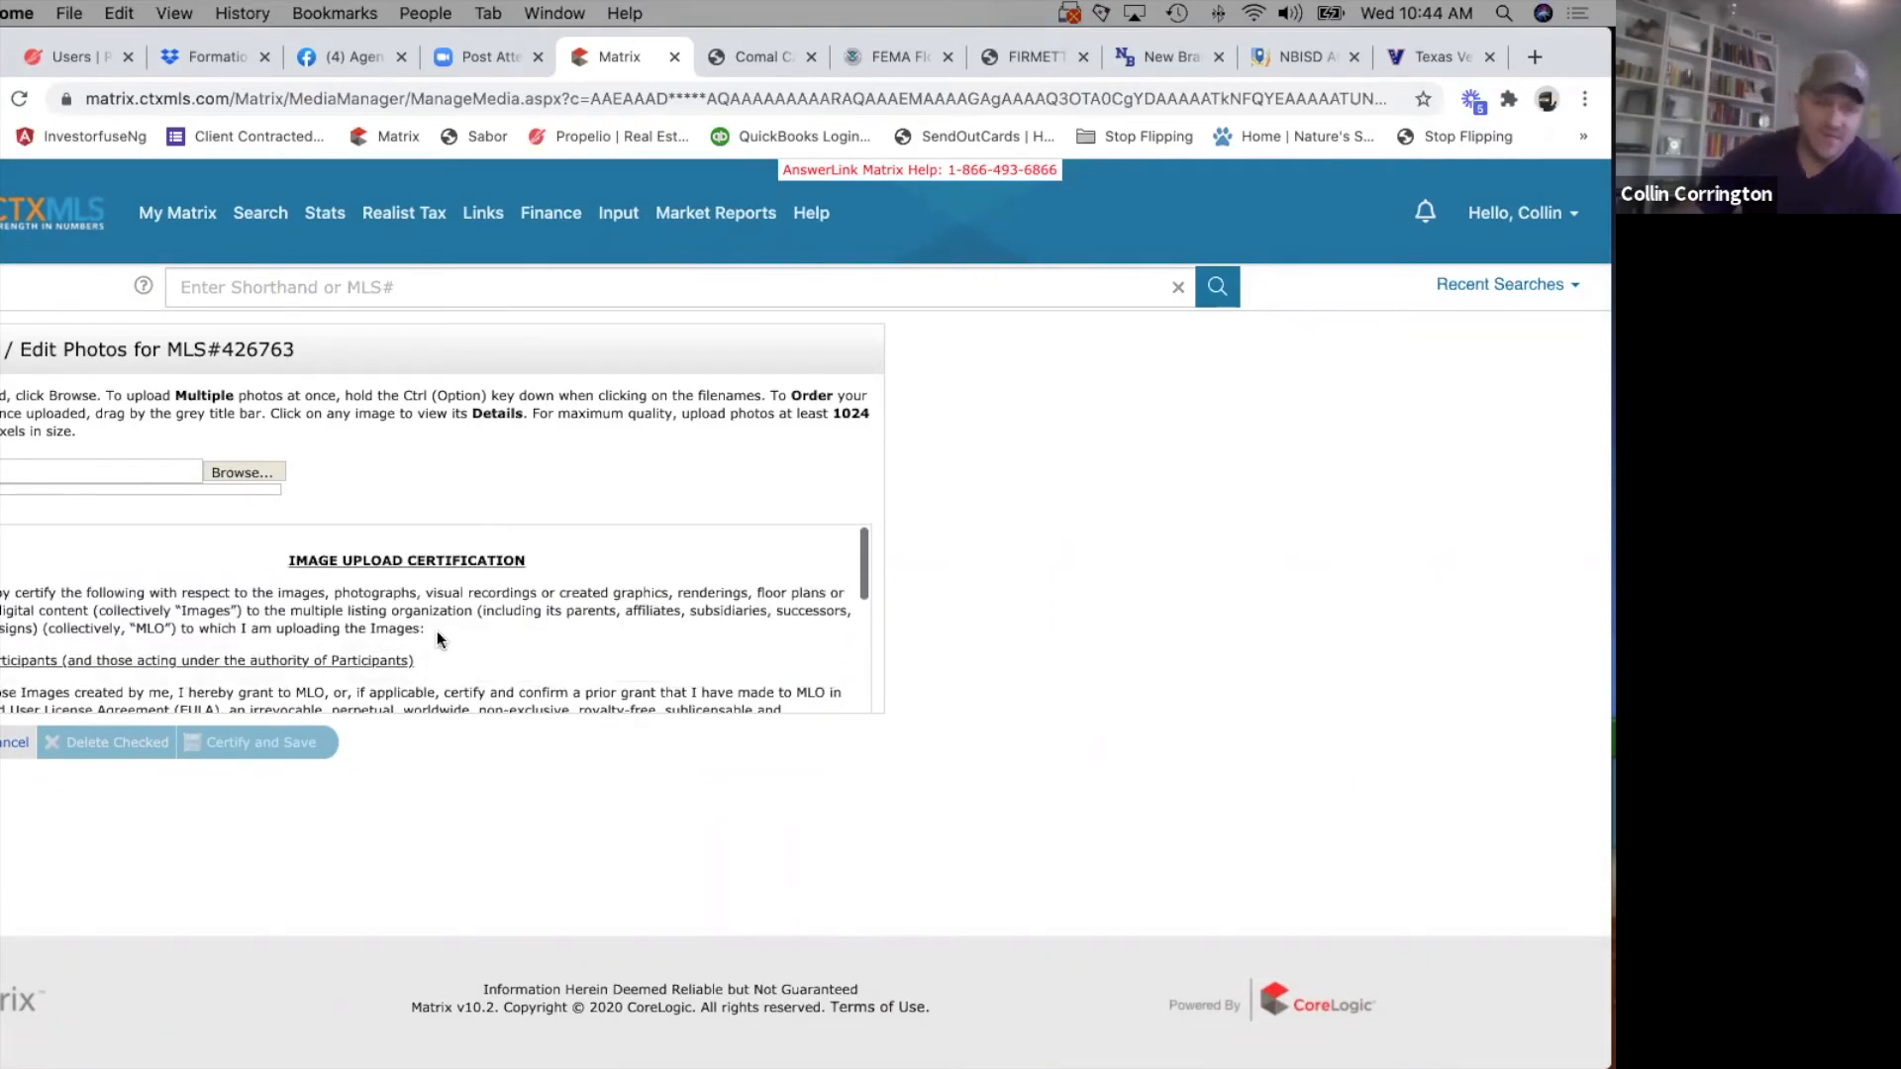
pyautogui.scroll(-3, 436, 634)
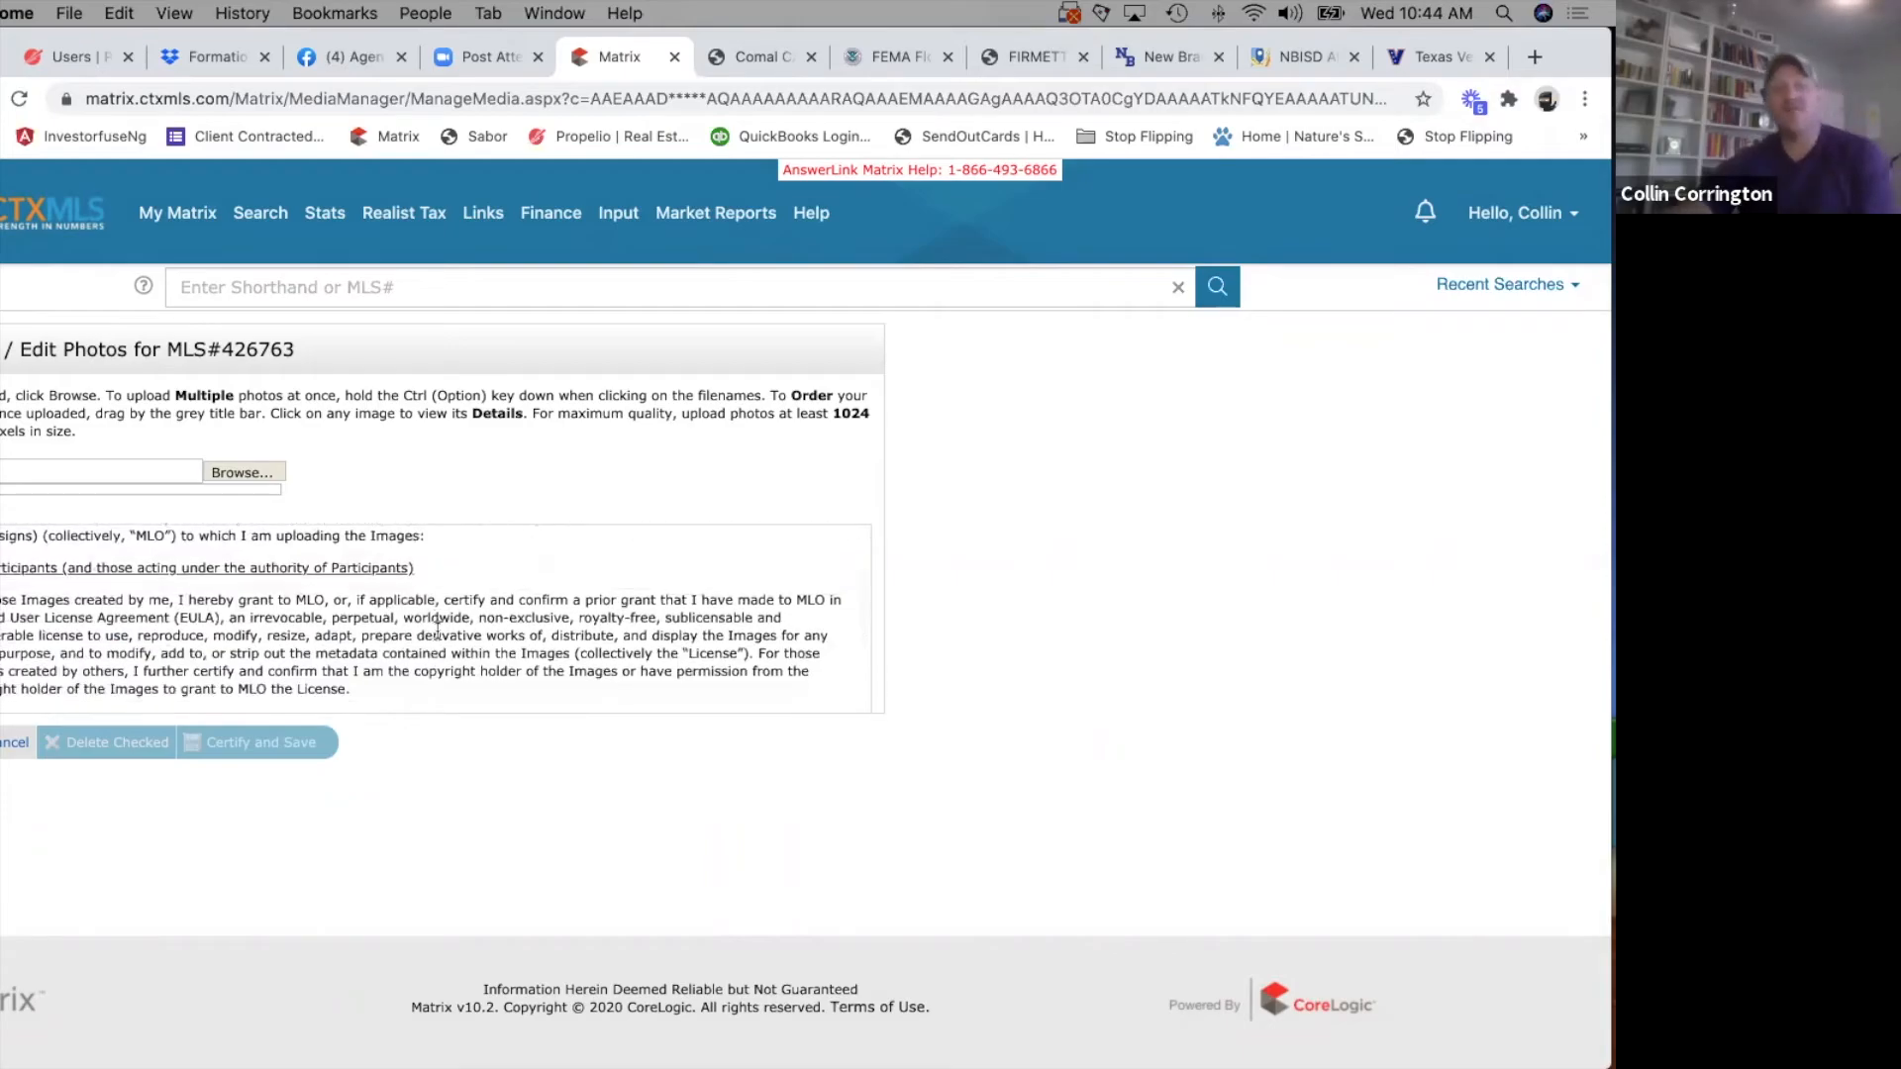
pyautogui.scroll(-3, 436, 630)
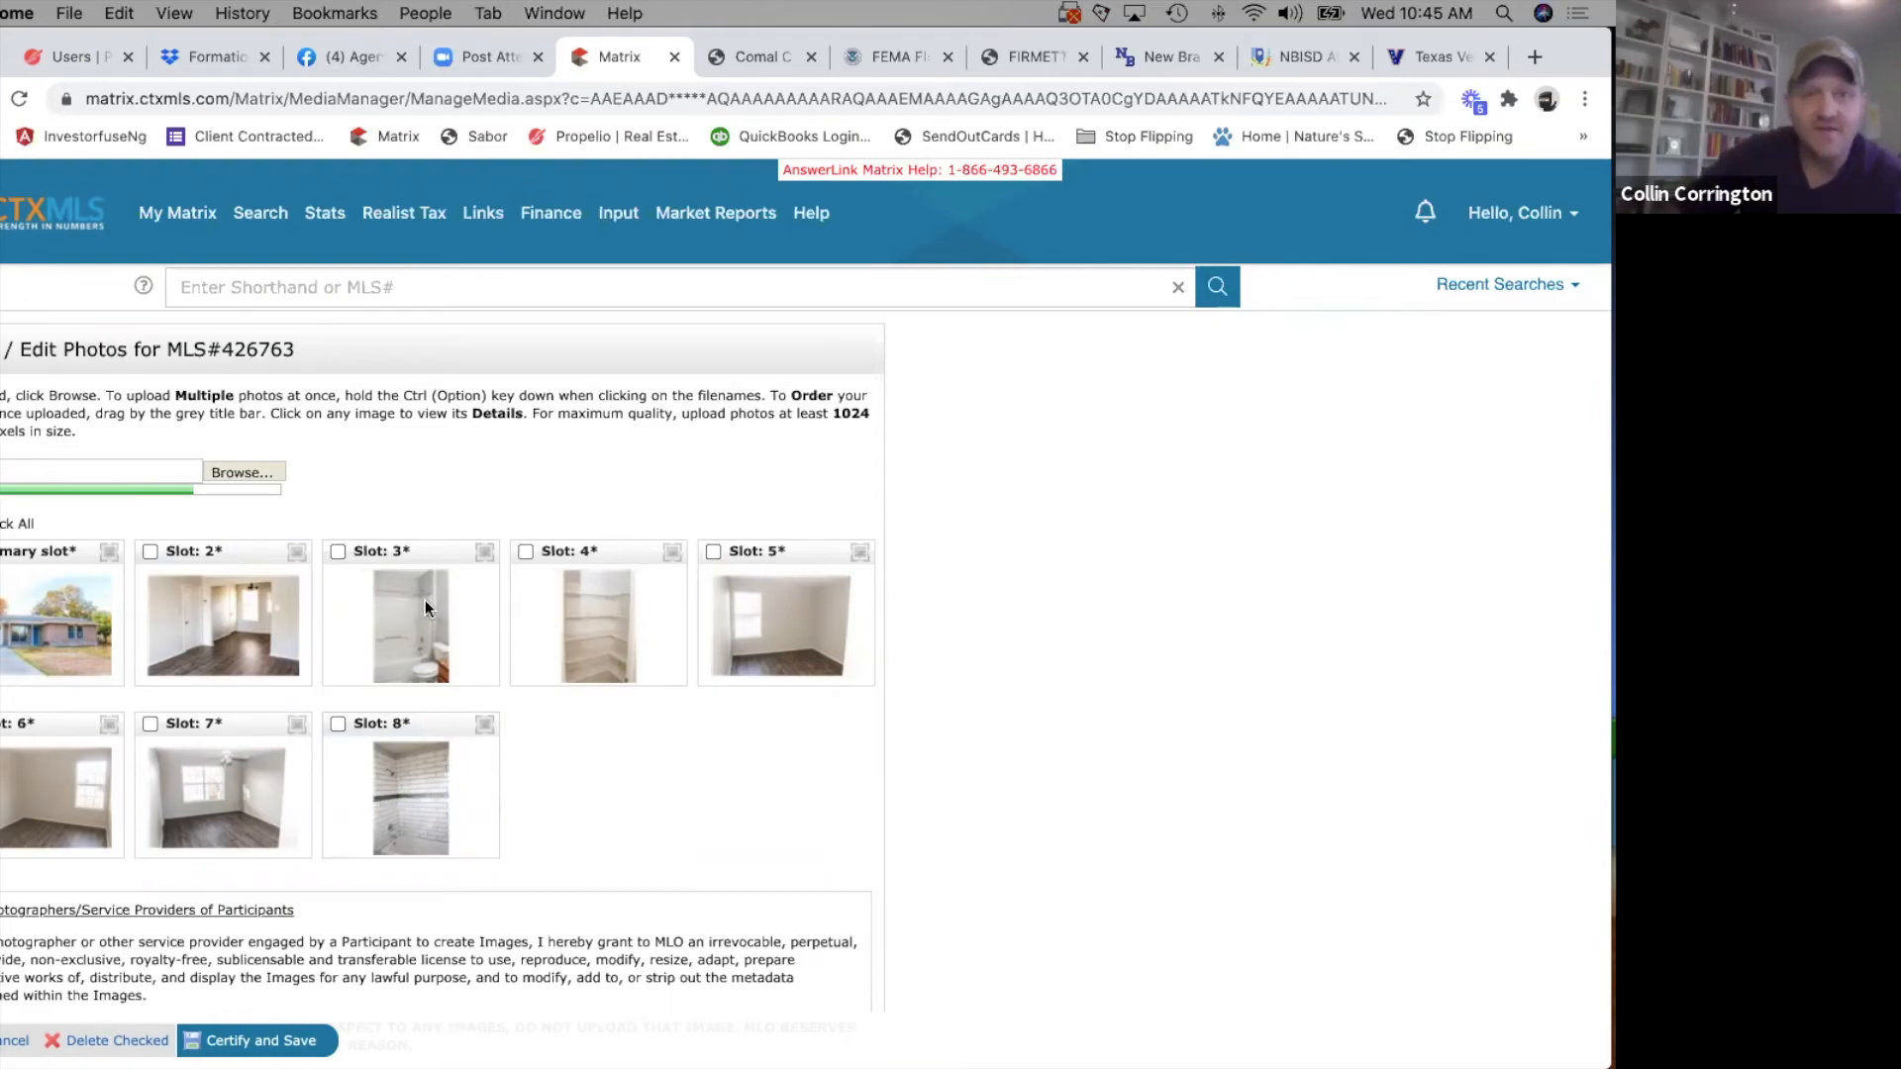
# Preview the property photos from IMG_7642.jpg to IMG_7638.jpg at full size and close the preview.
pyautogui.press('space')
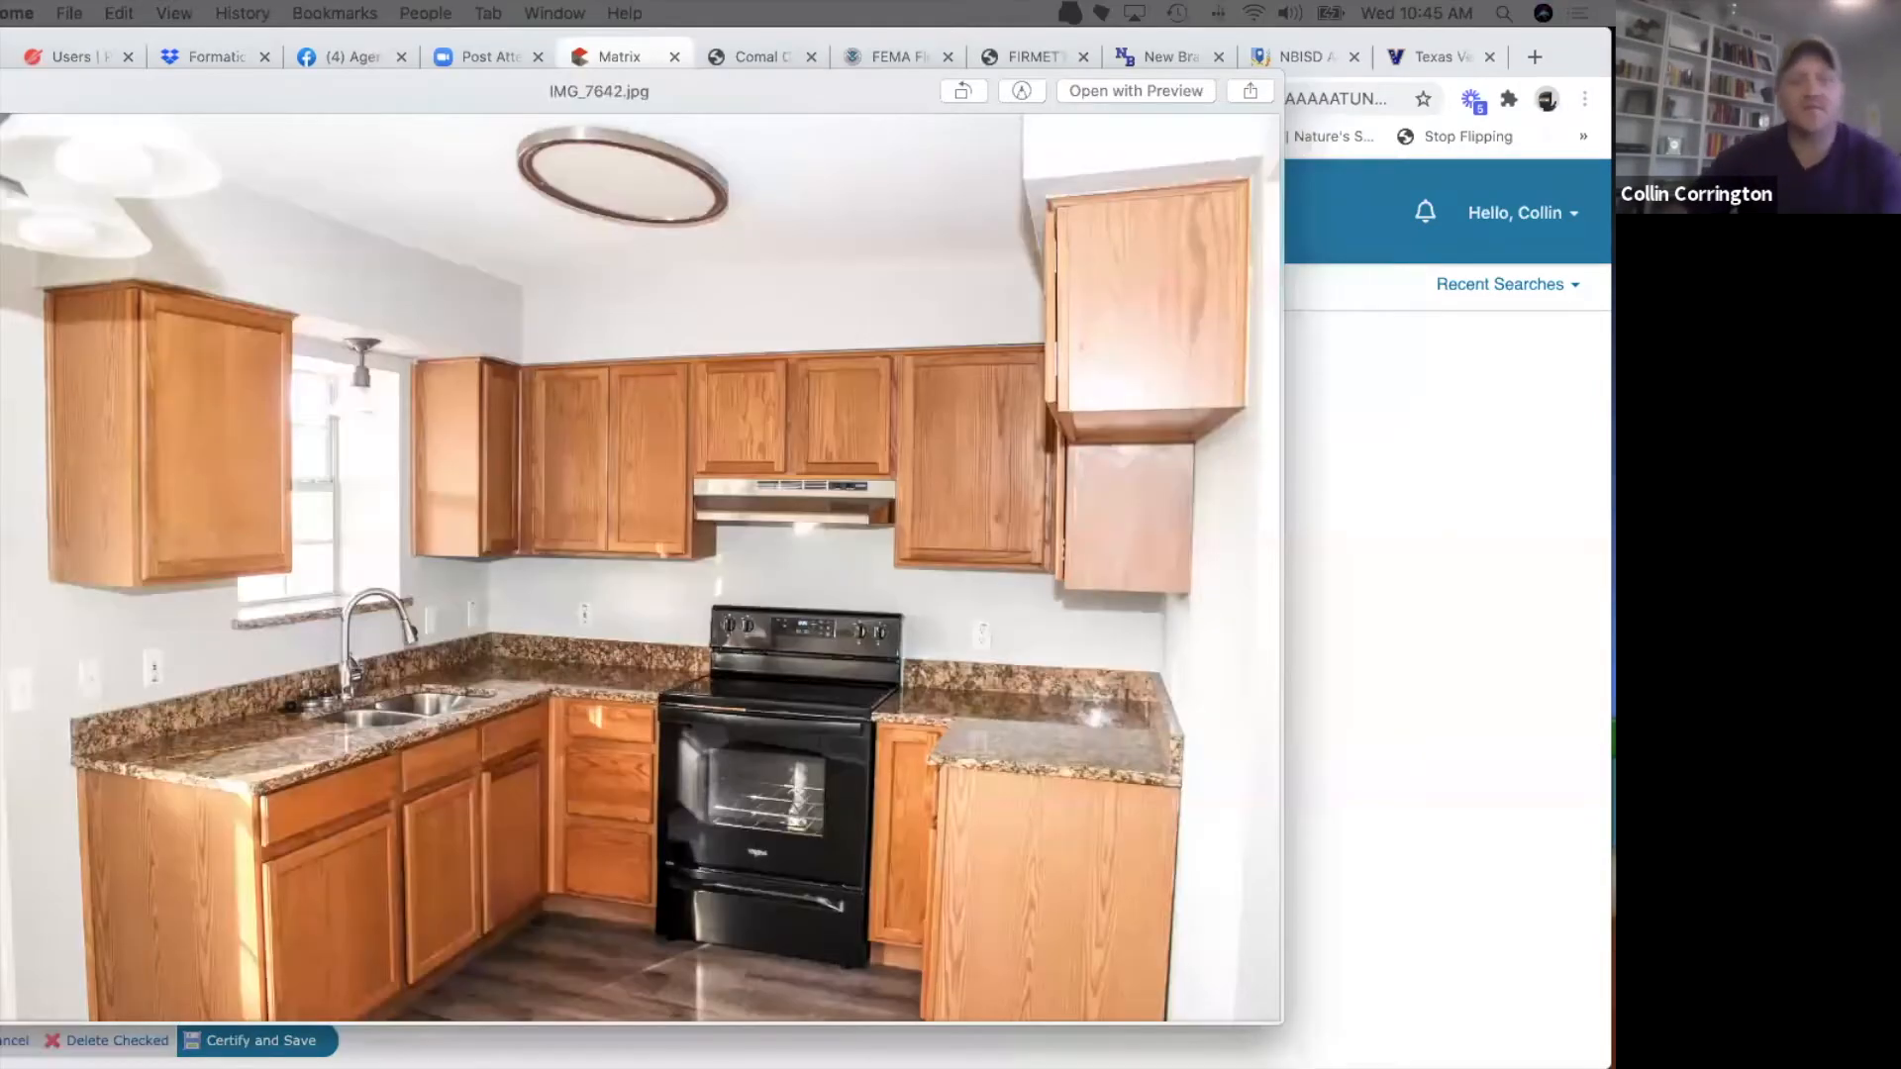
pyautogui.press('Up')
pyautogui.press('Down')
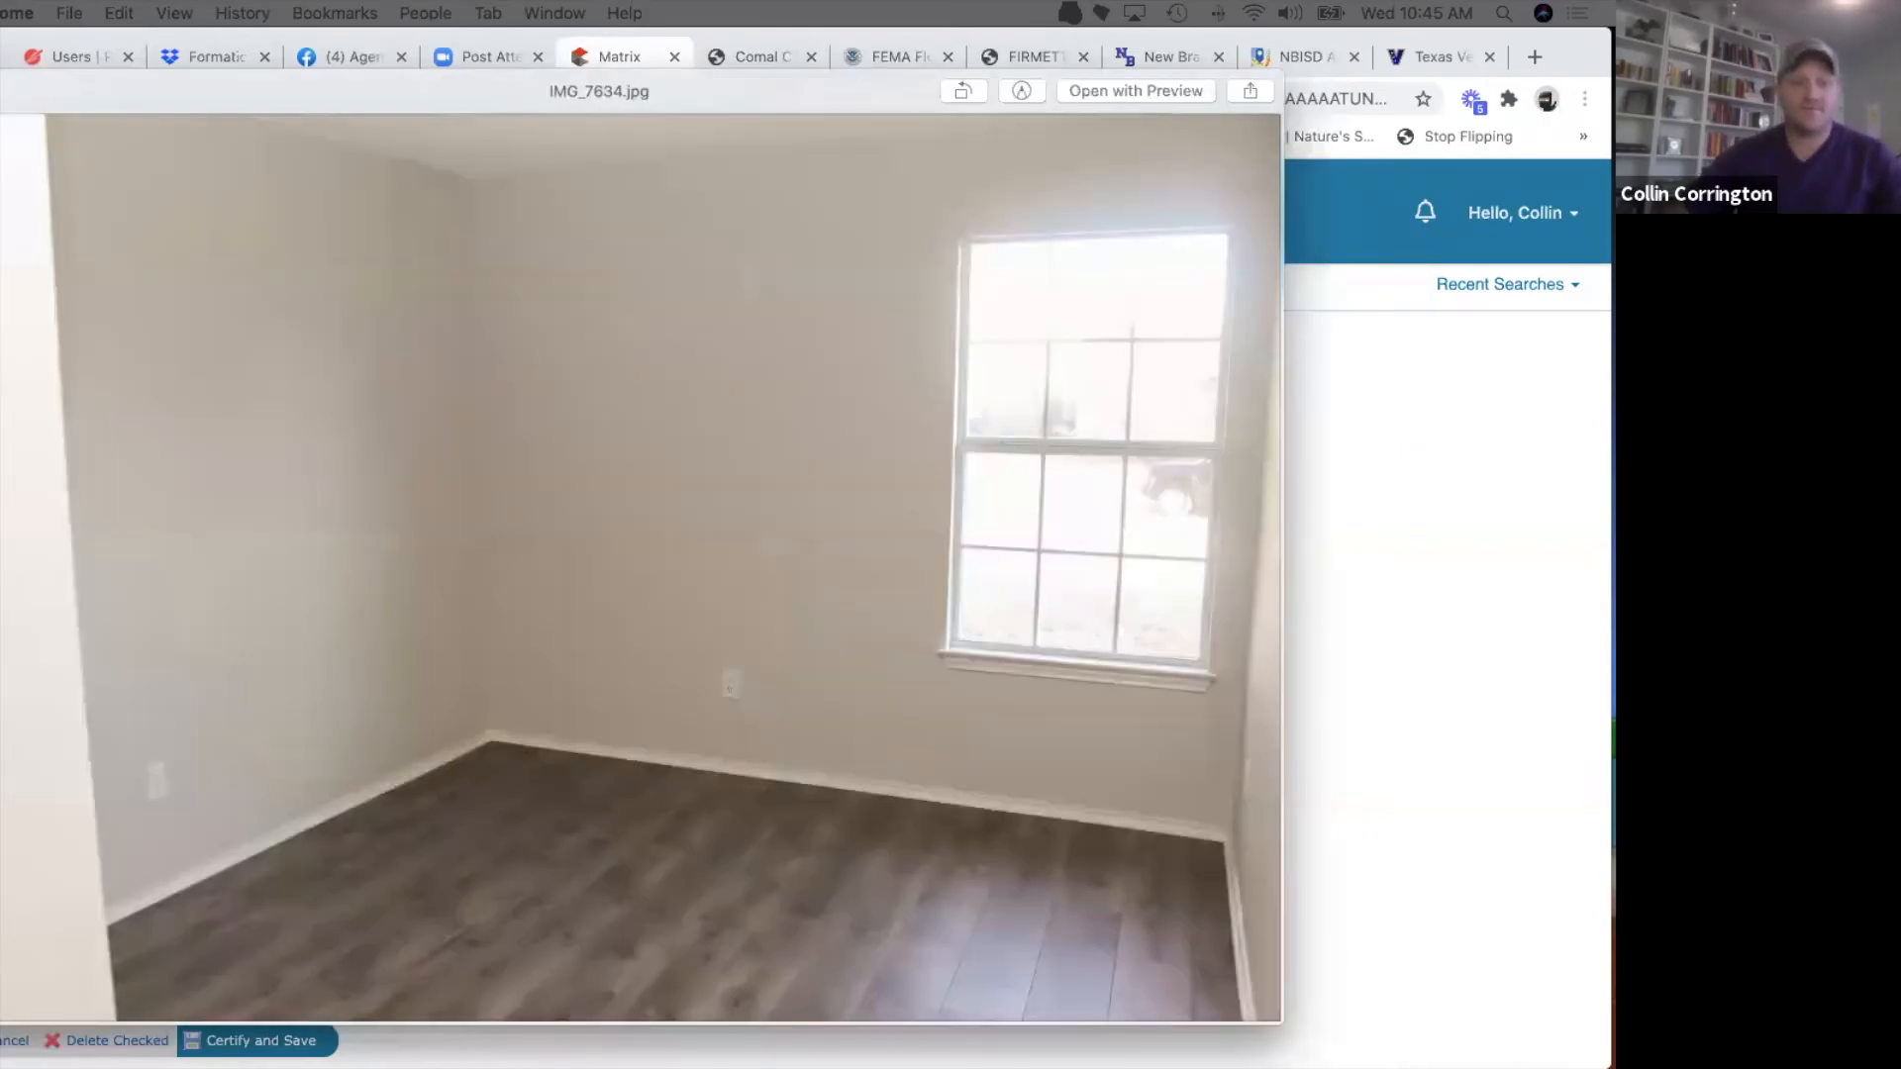
pyautogui.press('Down')
pyautogui.press('Down')
pyautogui.press('Down')
pyautogui.press('Up')
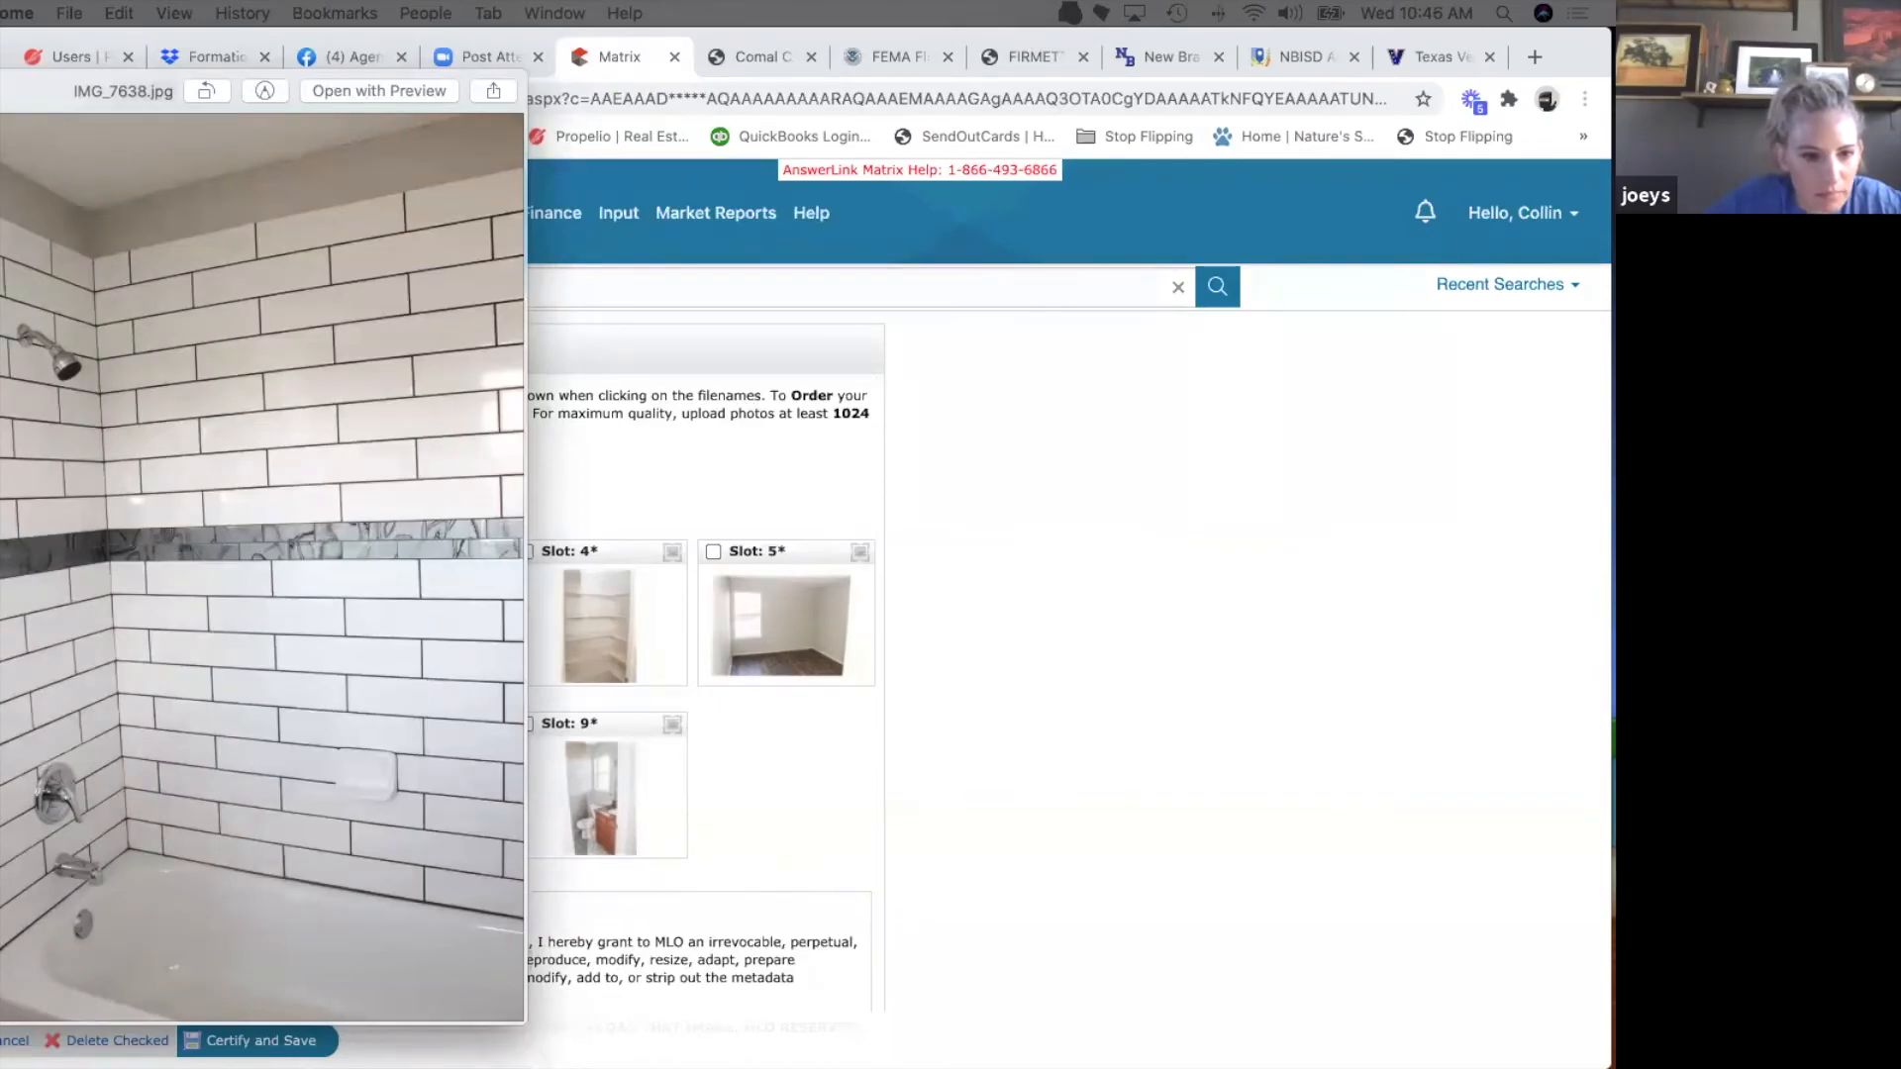
pyautogui.moveTo(77, 91); pyautogui.dragTo(579, 120)
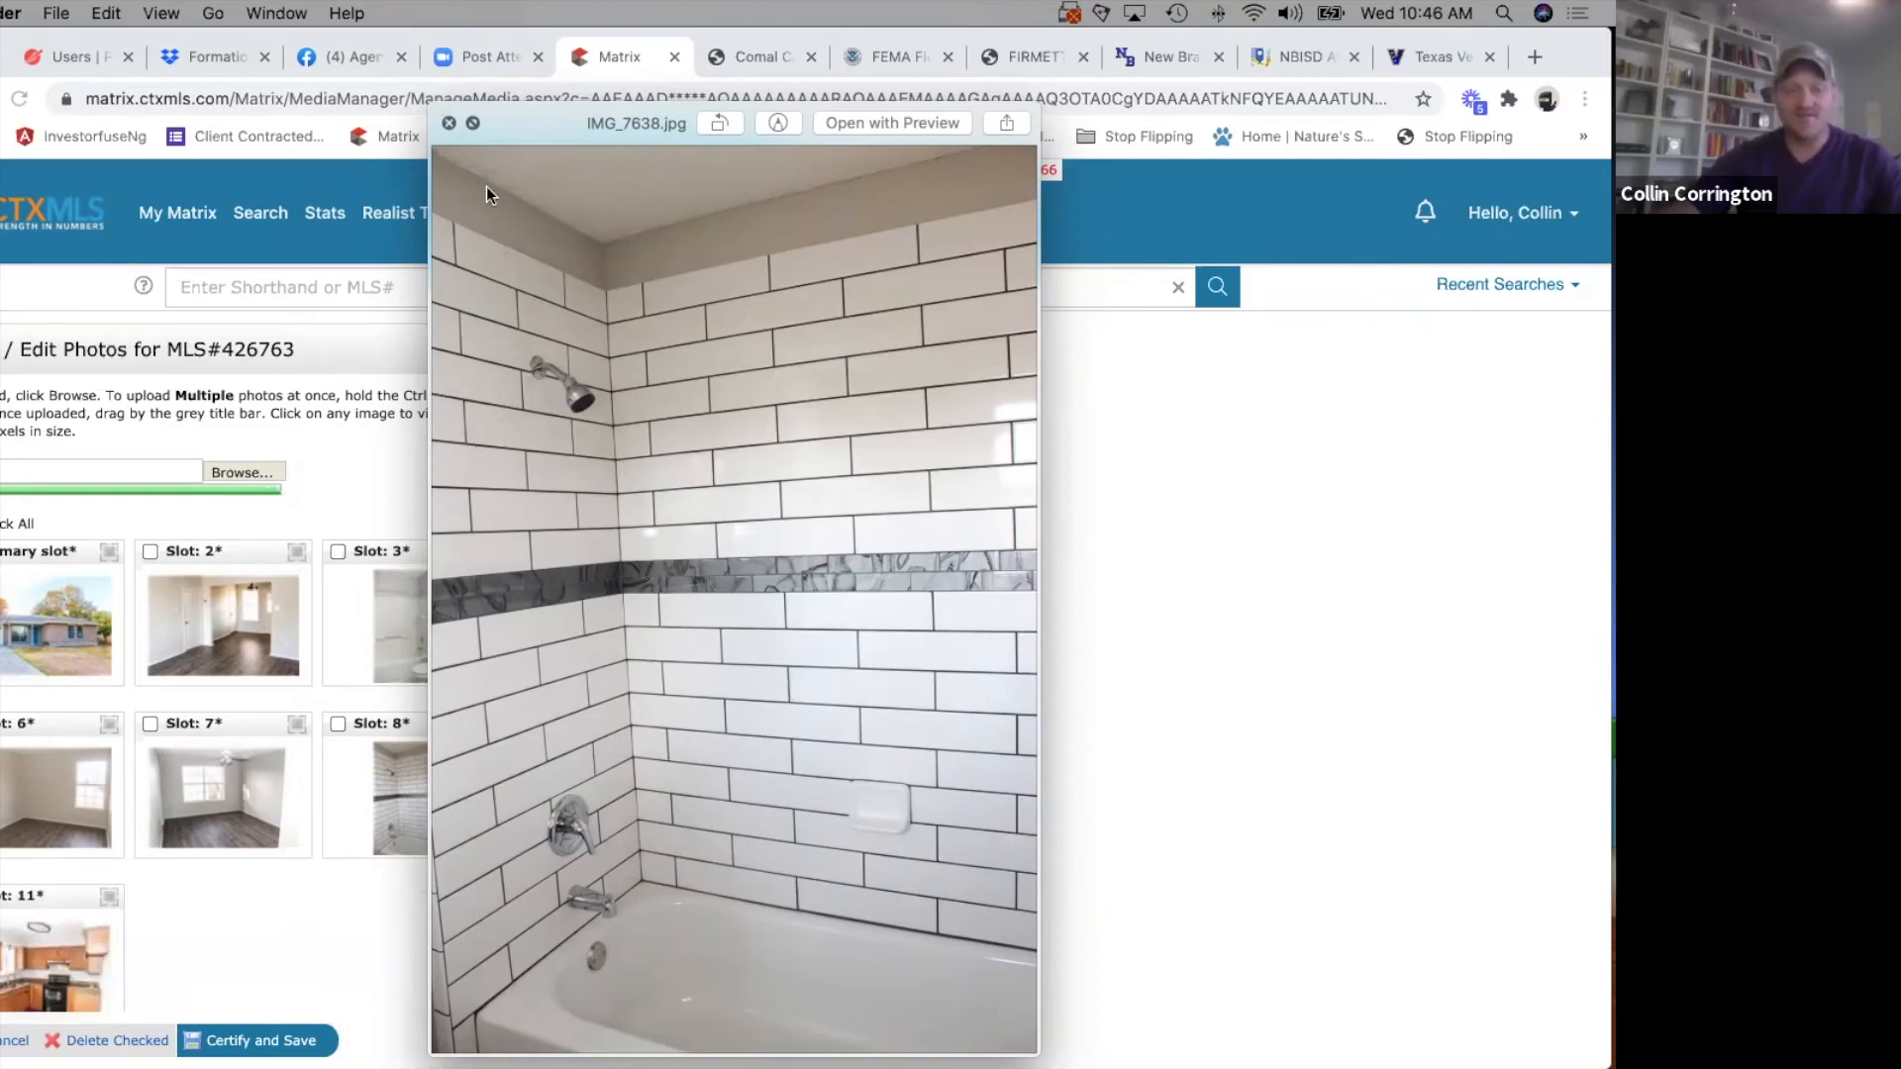
pyautogui.click(450, 125)
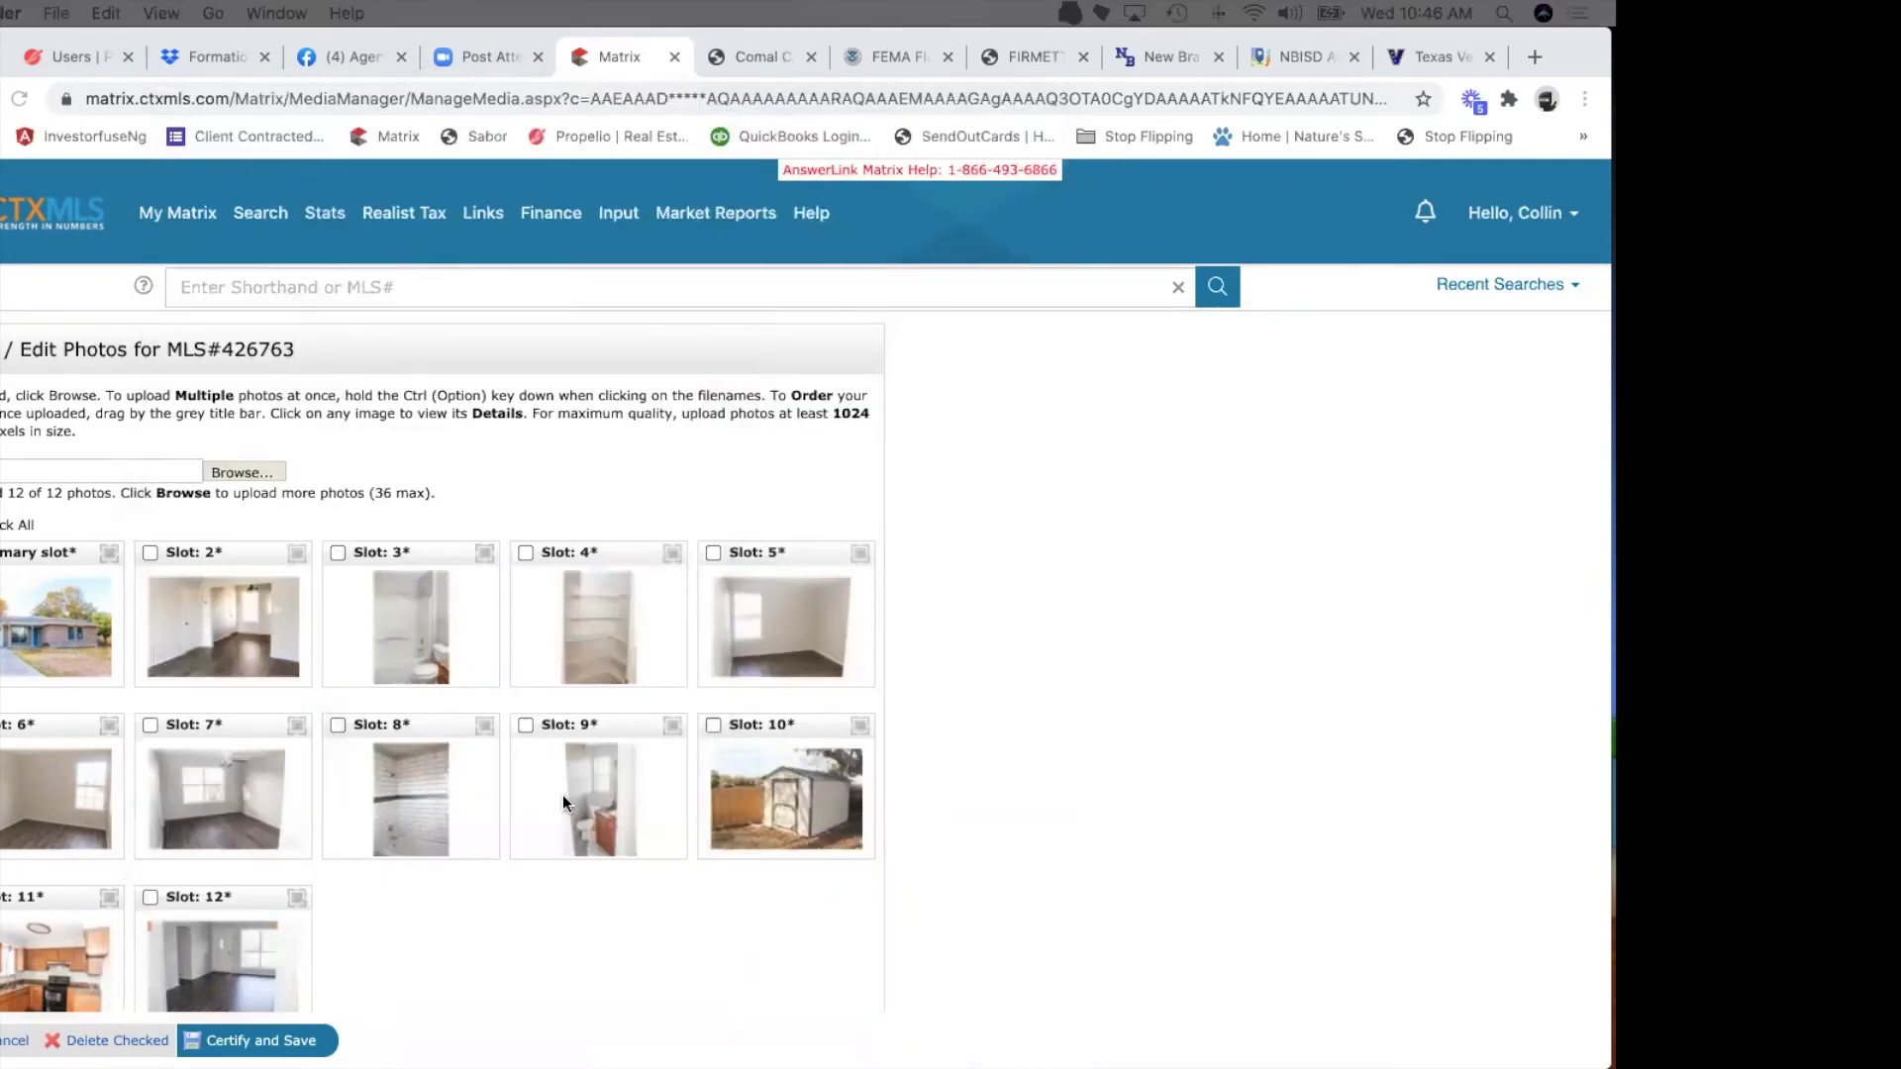
# Review the 12 uploaded photos in their slots, then certify and save them to the listing.
pyautogui.scroll(-3, 562, 799)
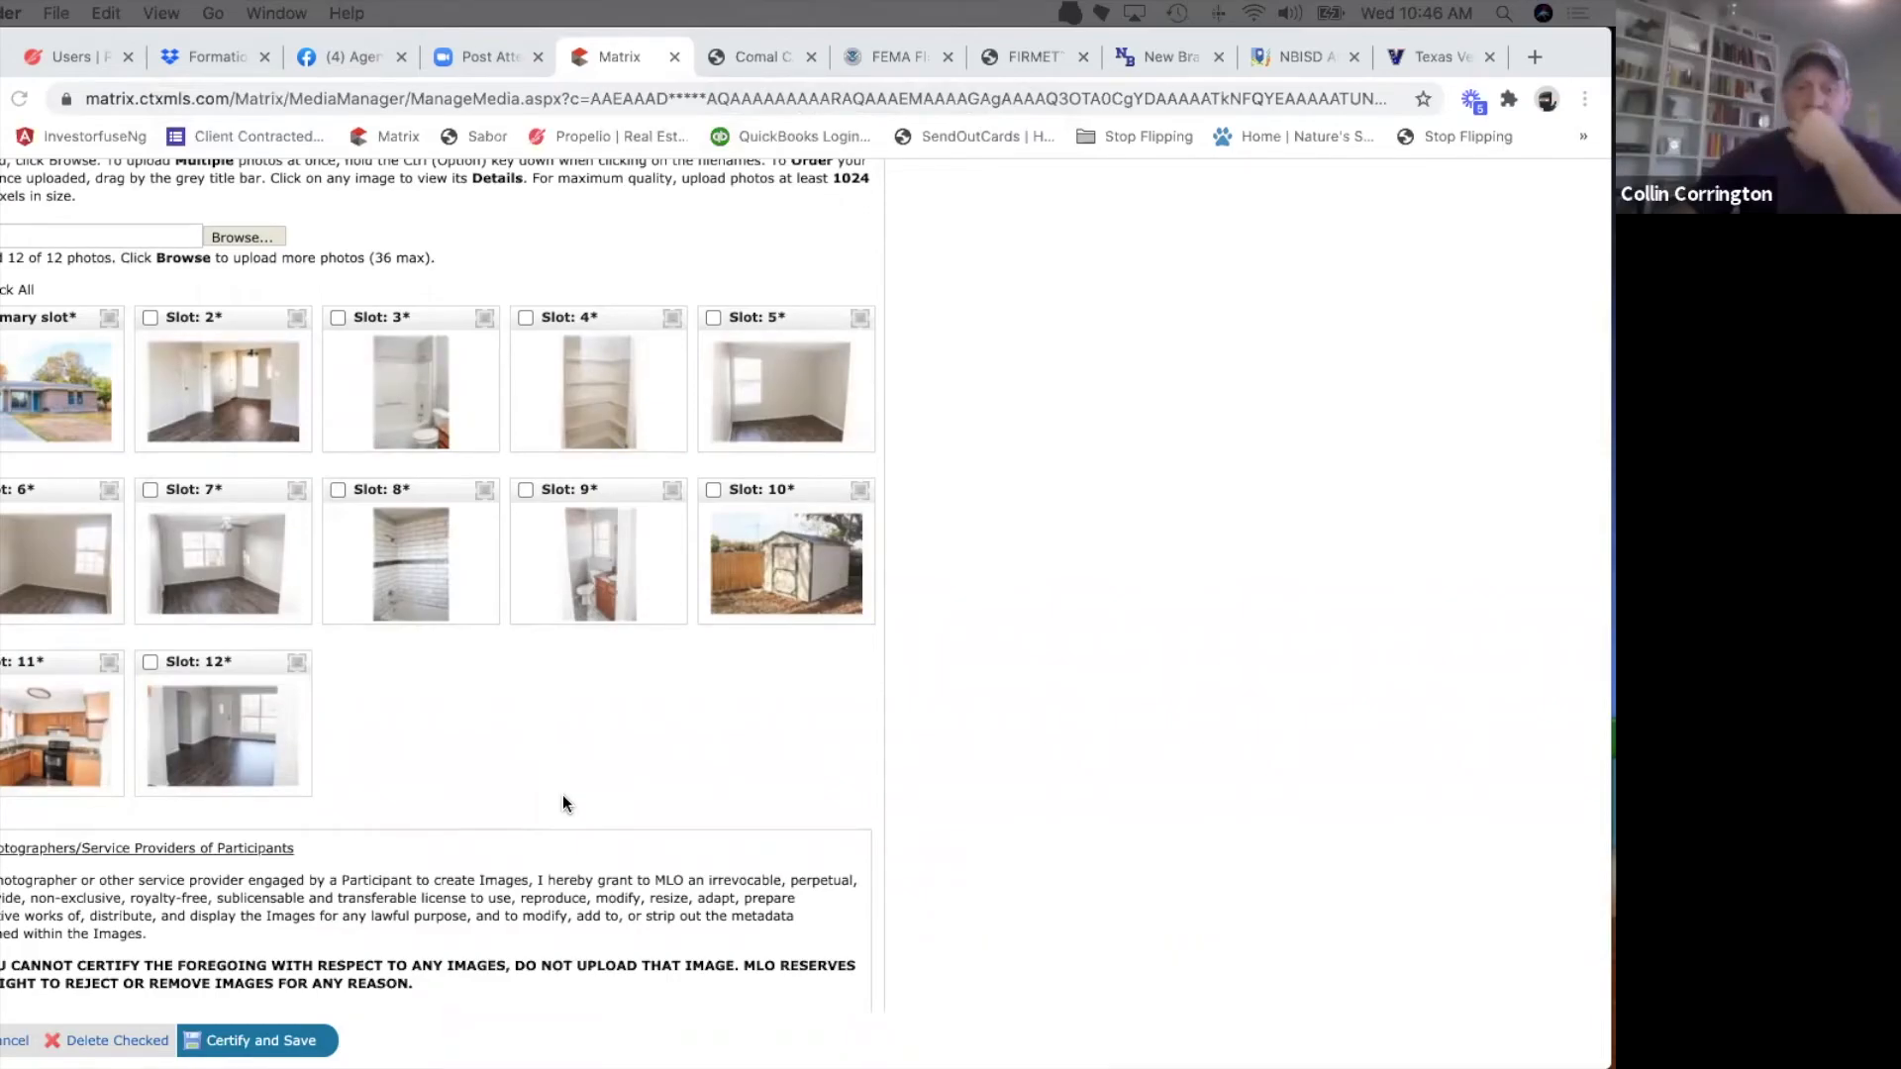
pyautogui.scroll(-2, 562, 794)
pyautogui.scroll(5, 562, 794)
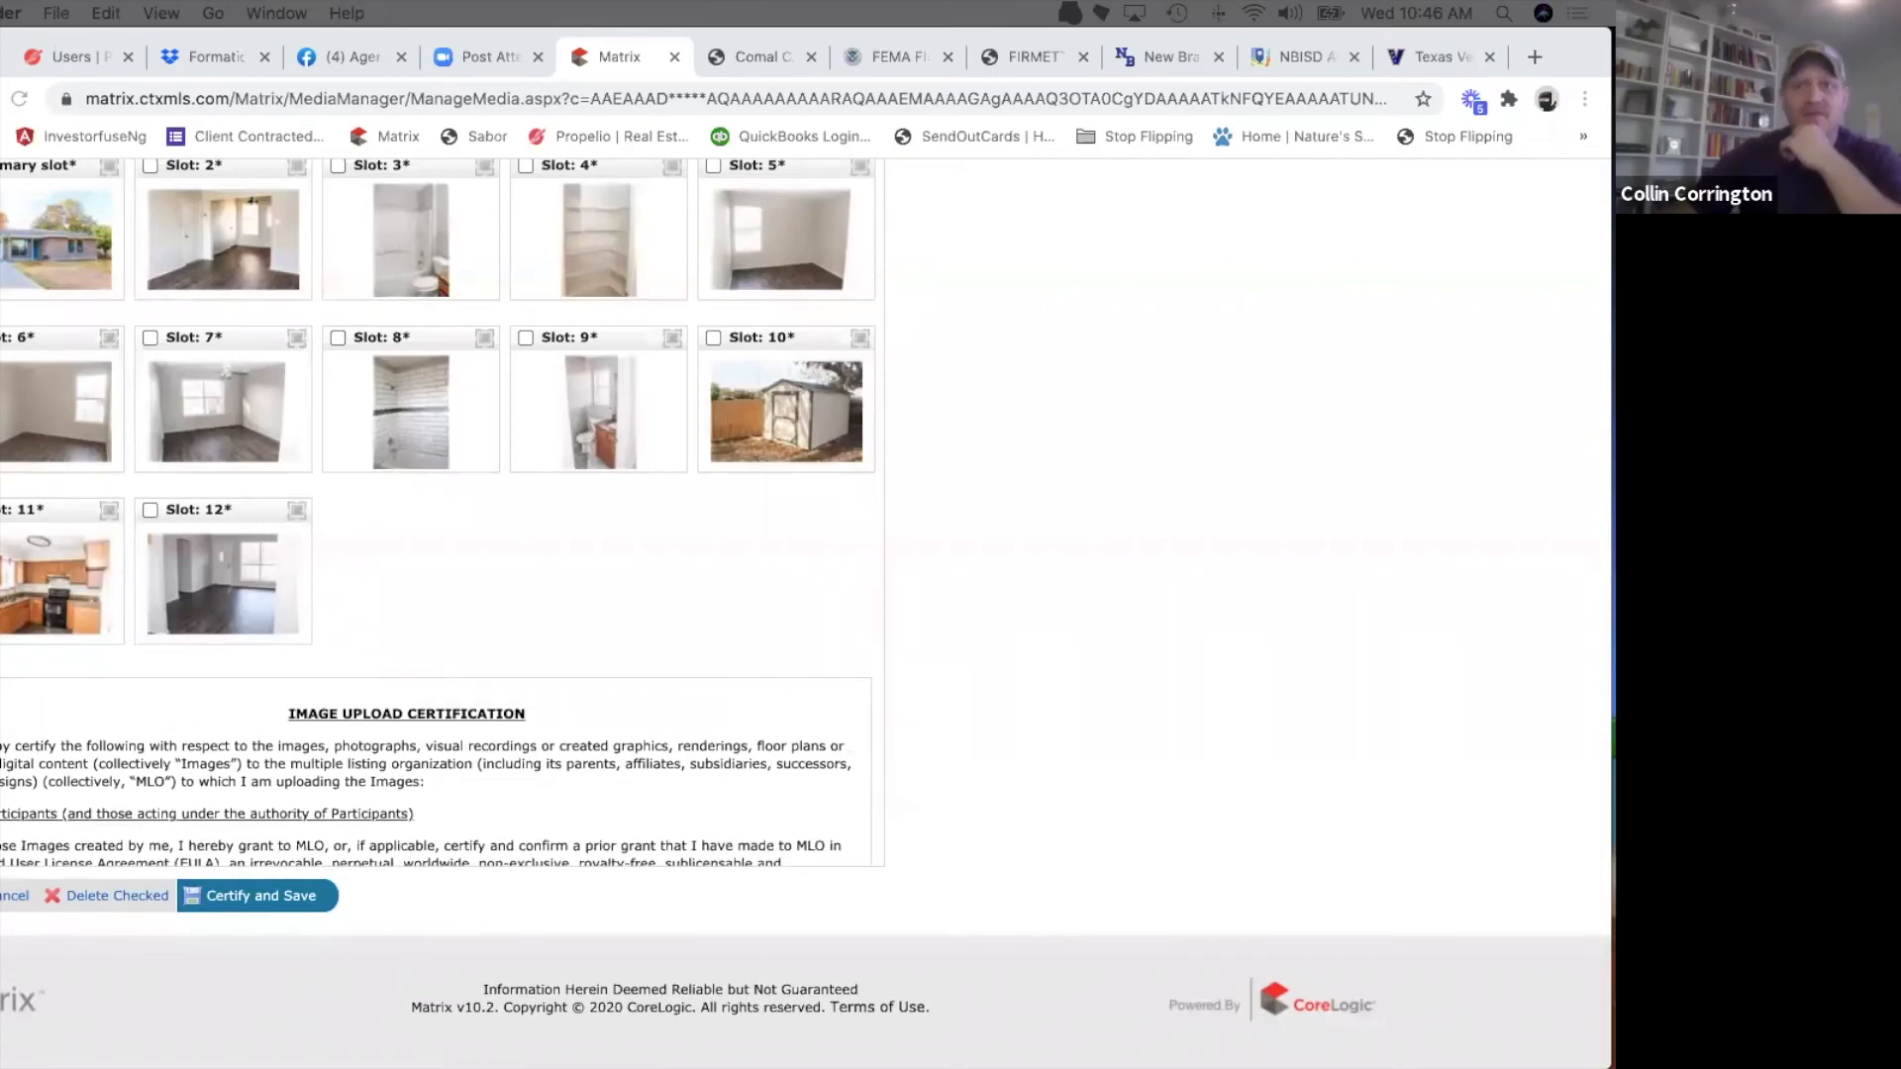
pyautogui.hotkey('ctrl', 'Up')
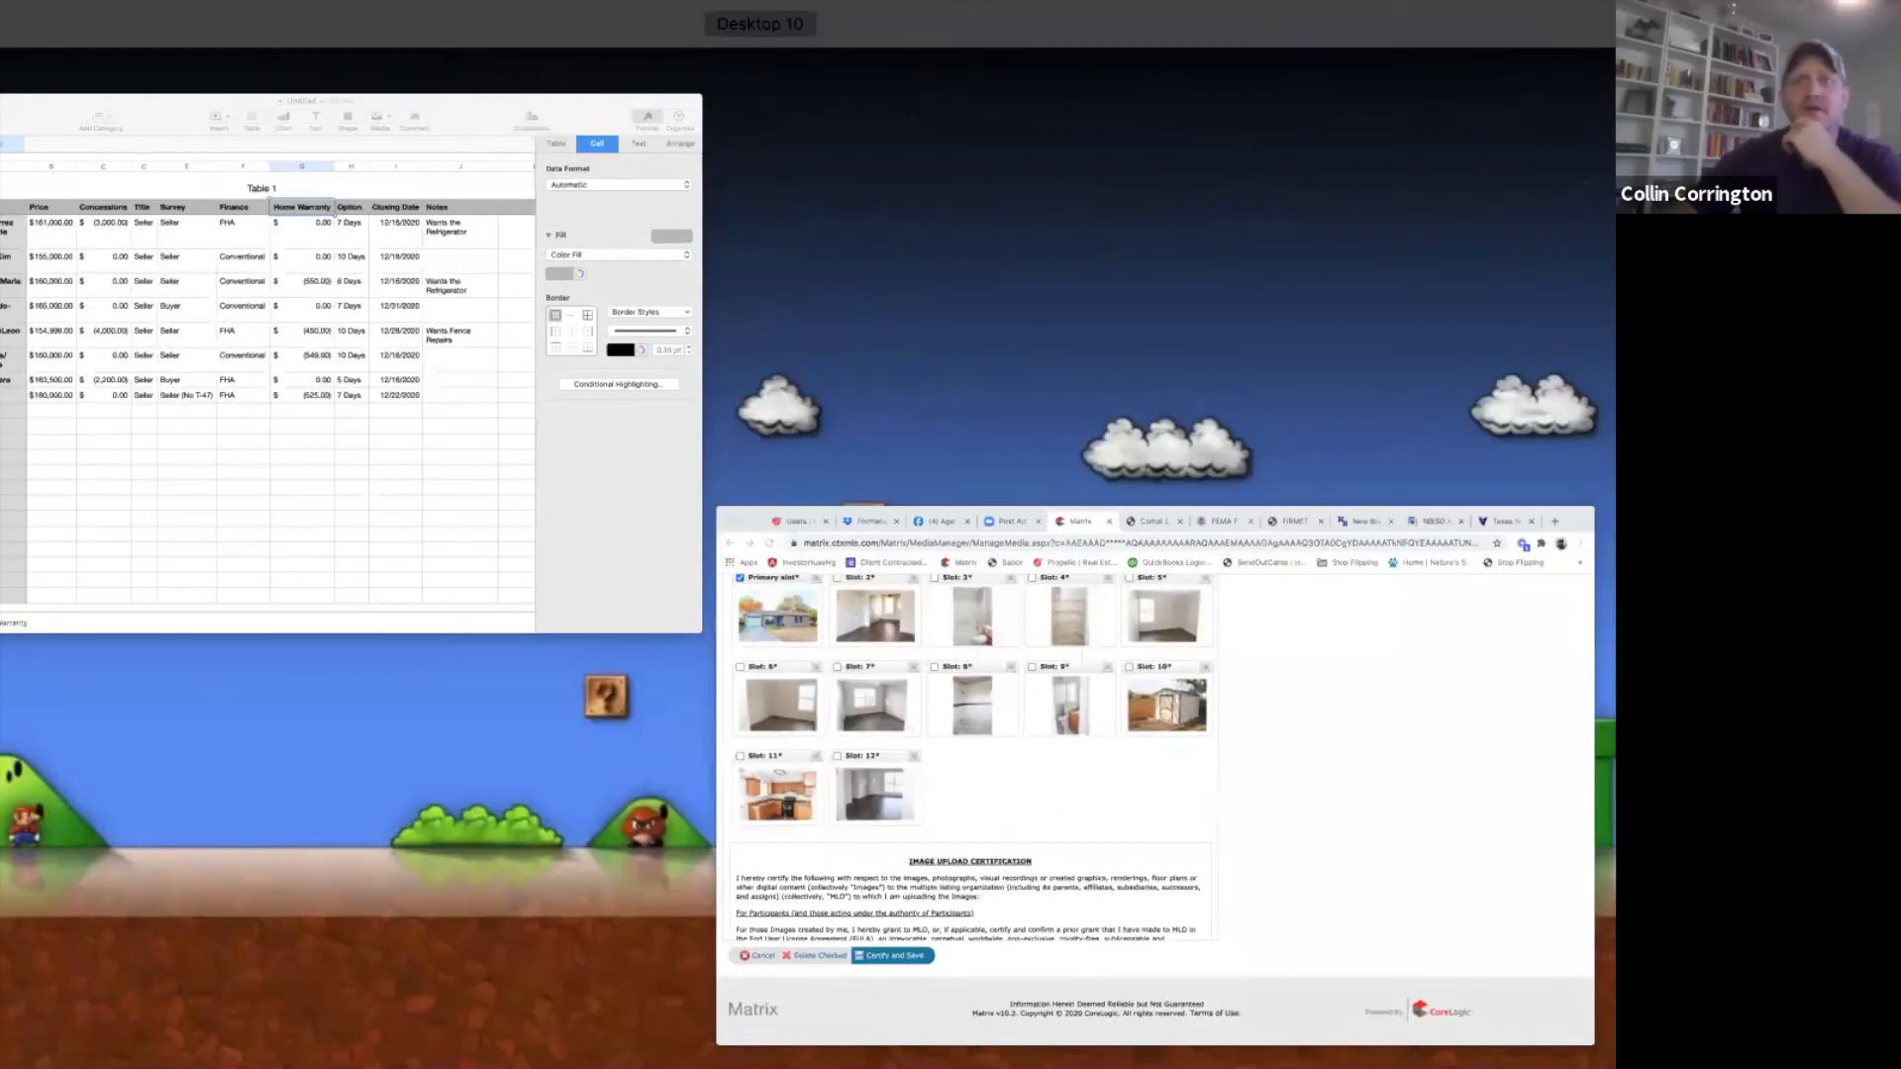
pyautogui.hotkey('ctrl', 'Up')
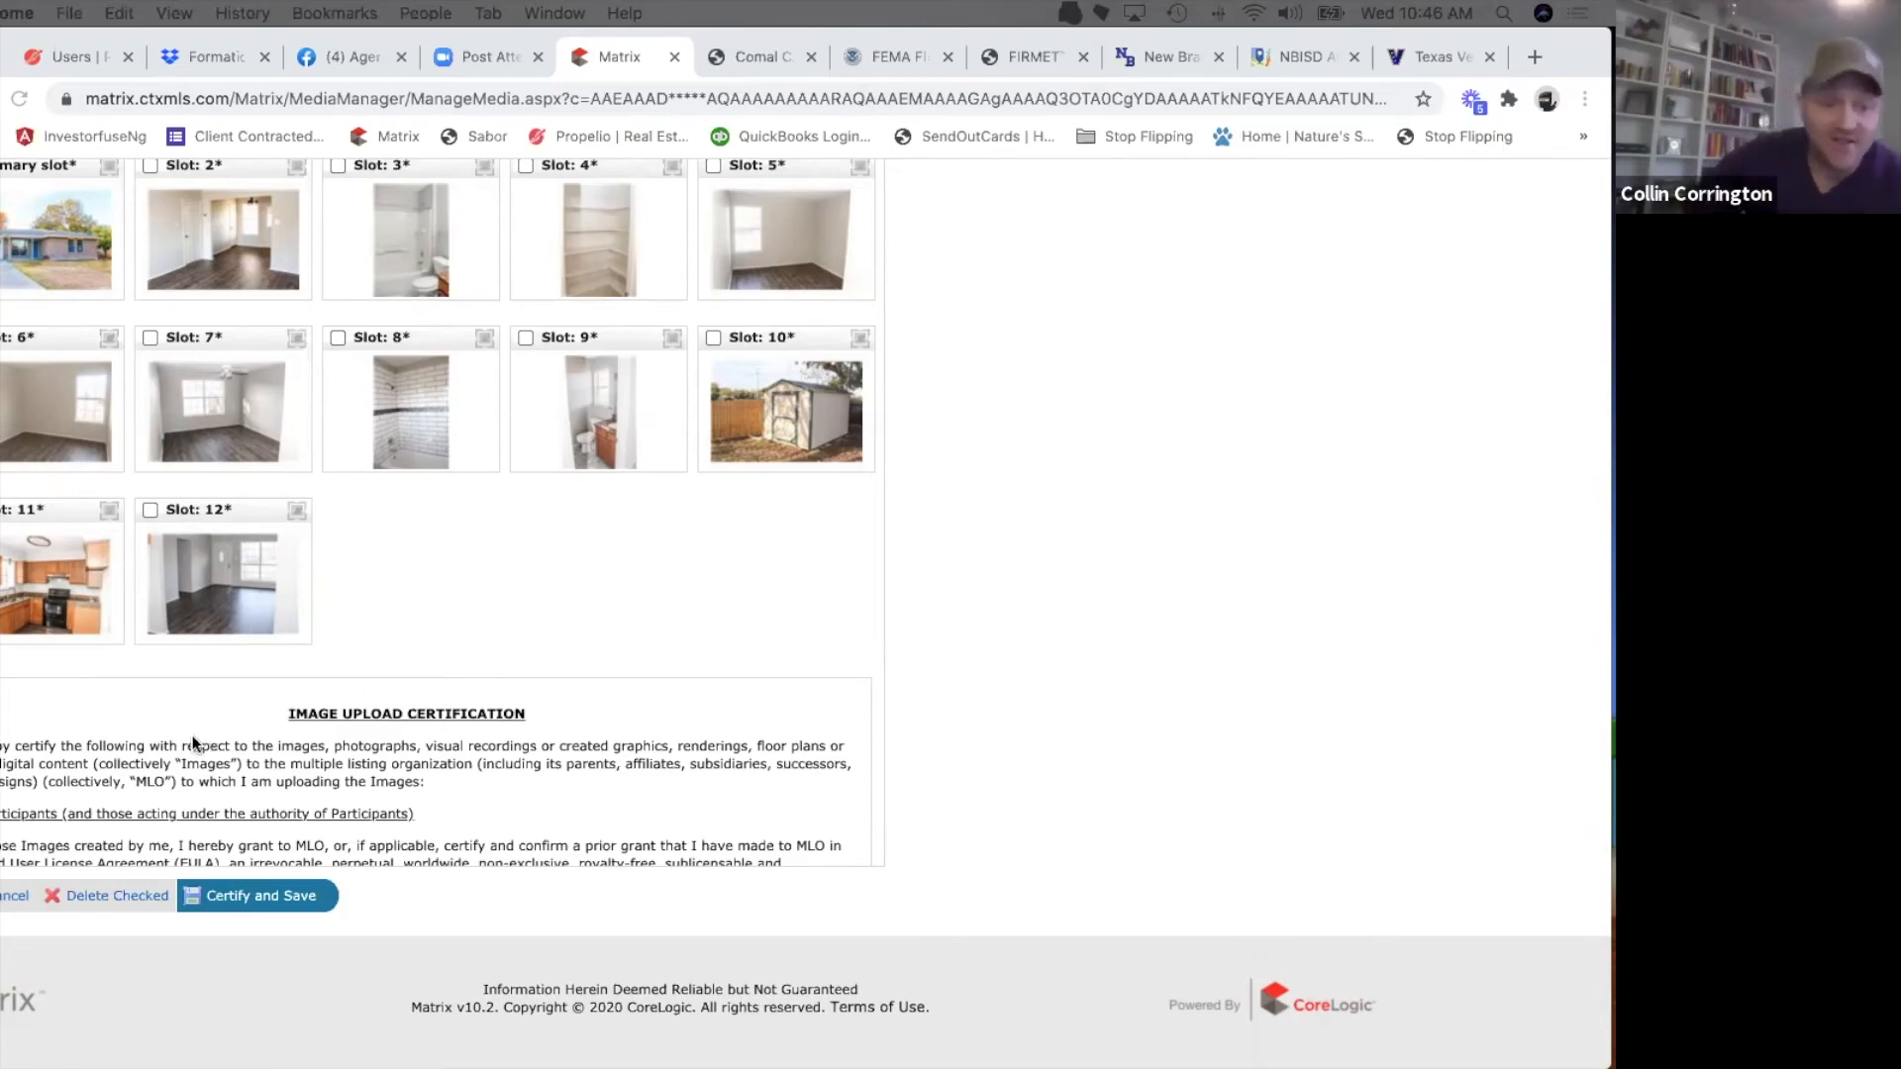
pyautogui.scroll(5, 723, 624)
pyautogui.scroll(-2, 723, 625)
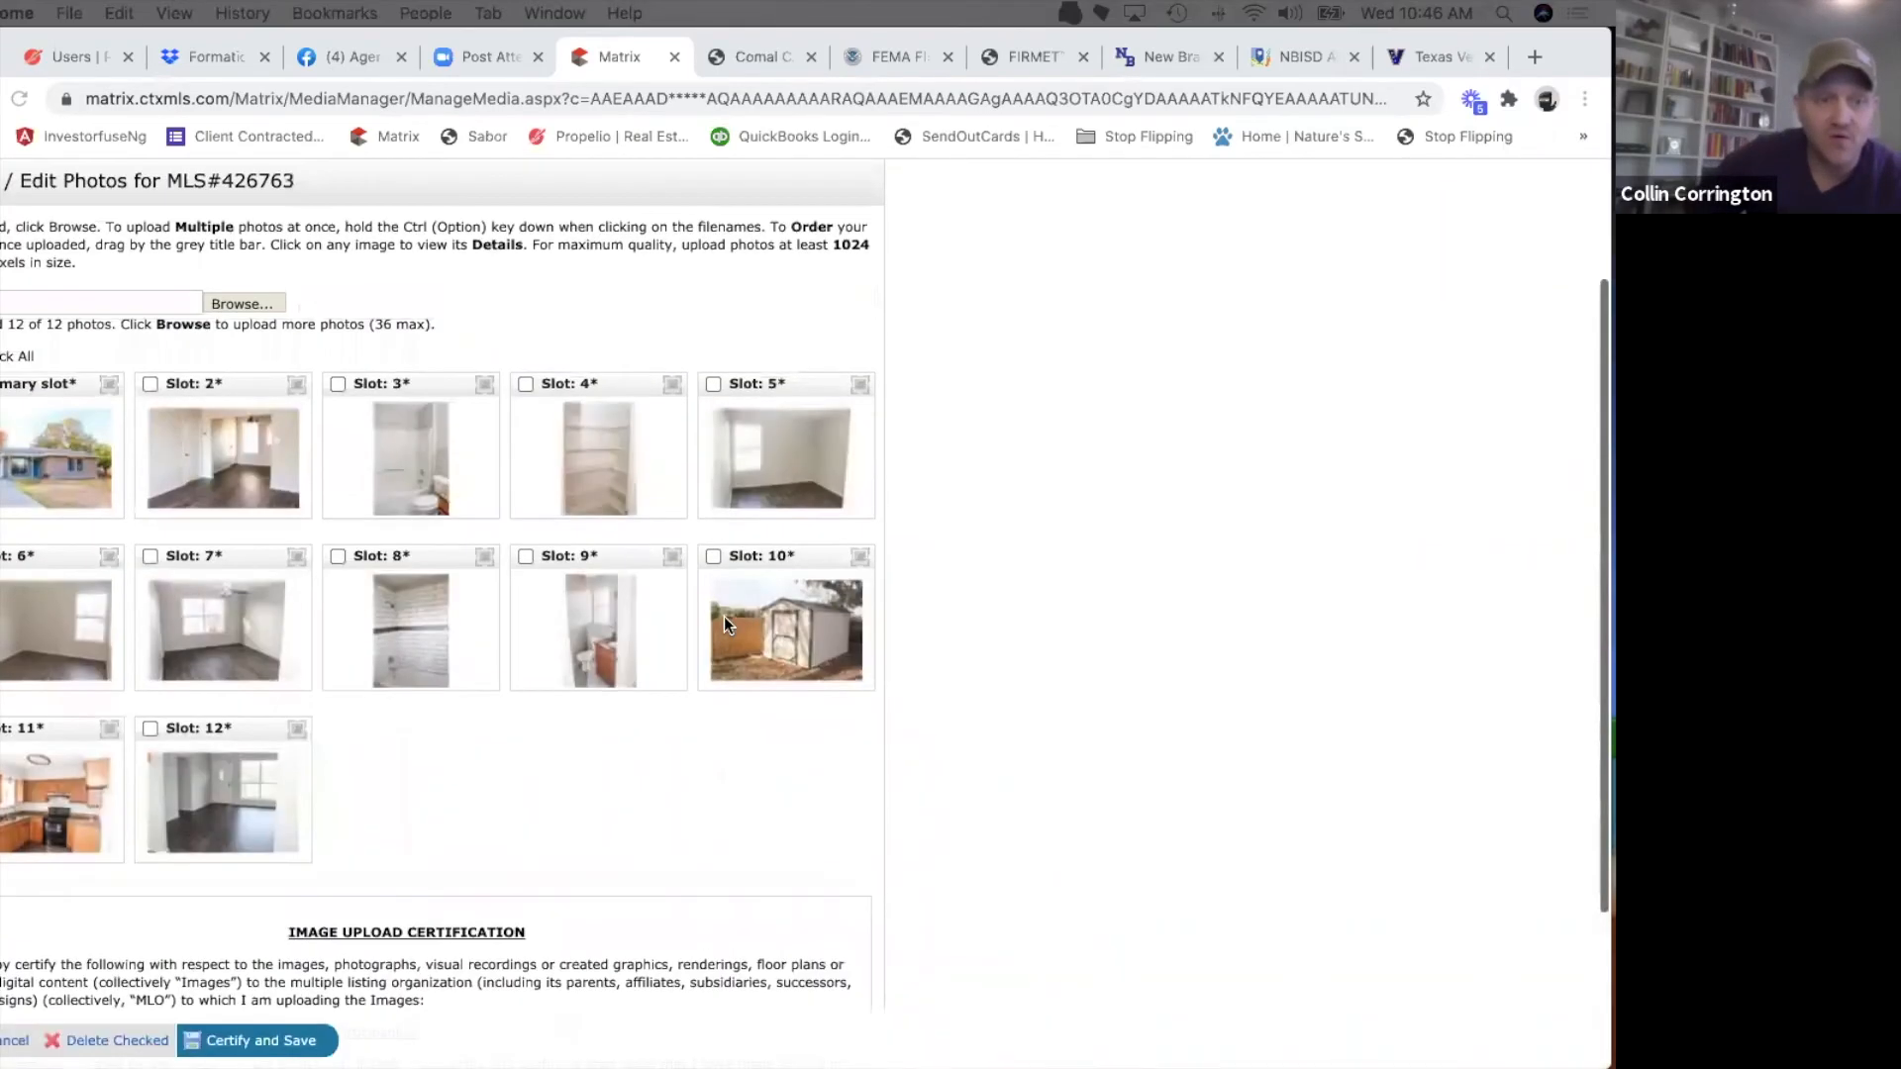
pyautogui.scroll(-3, 724, 625)
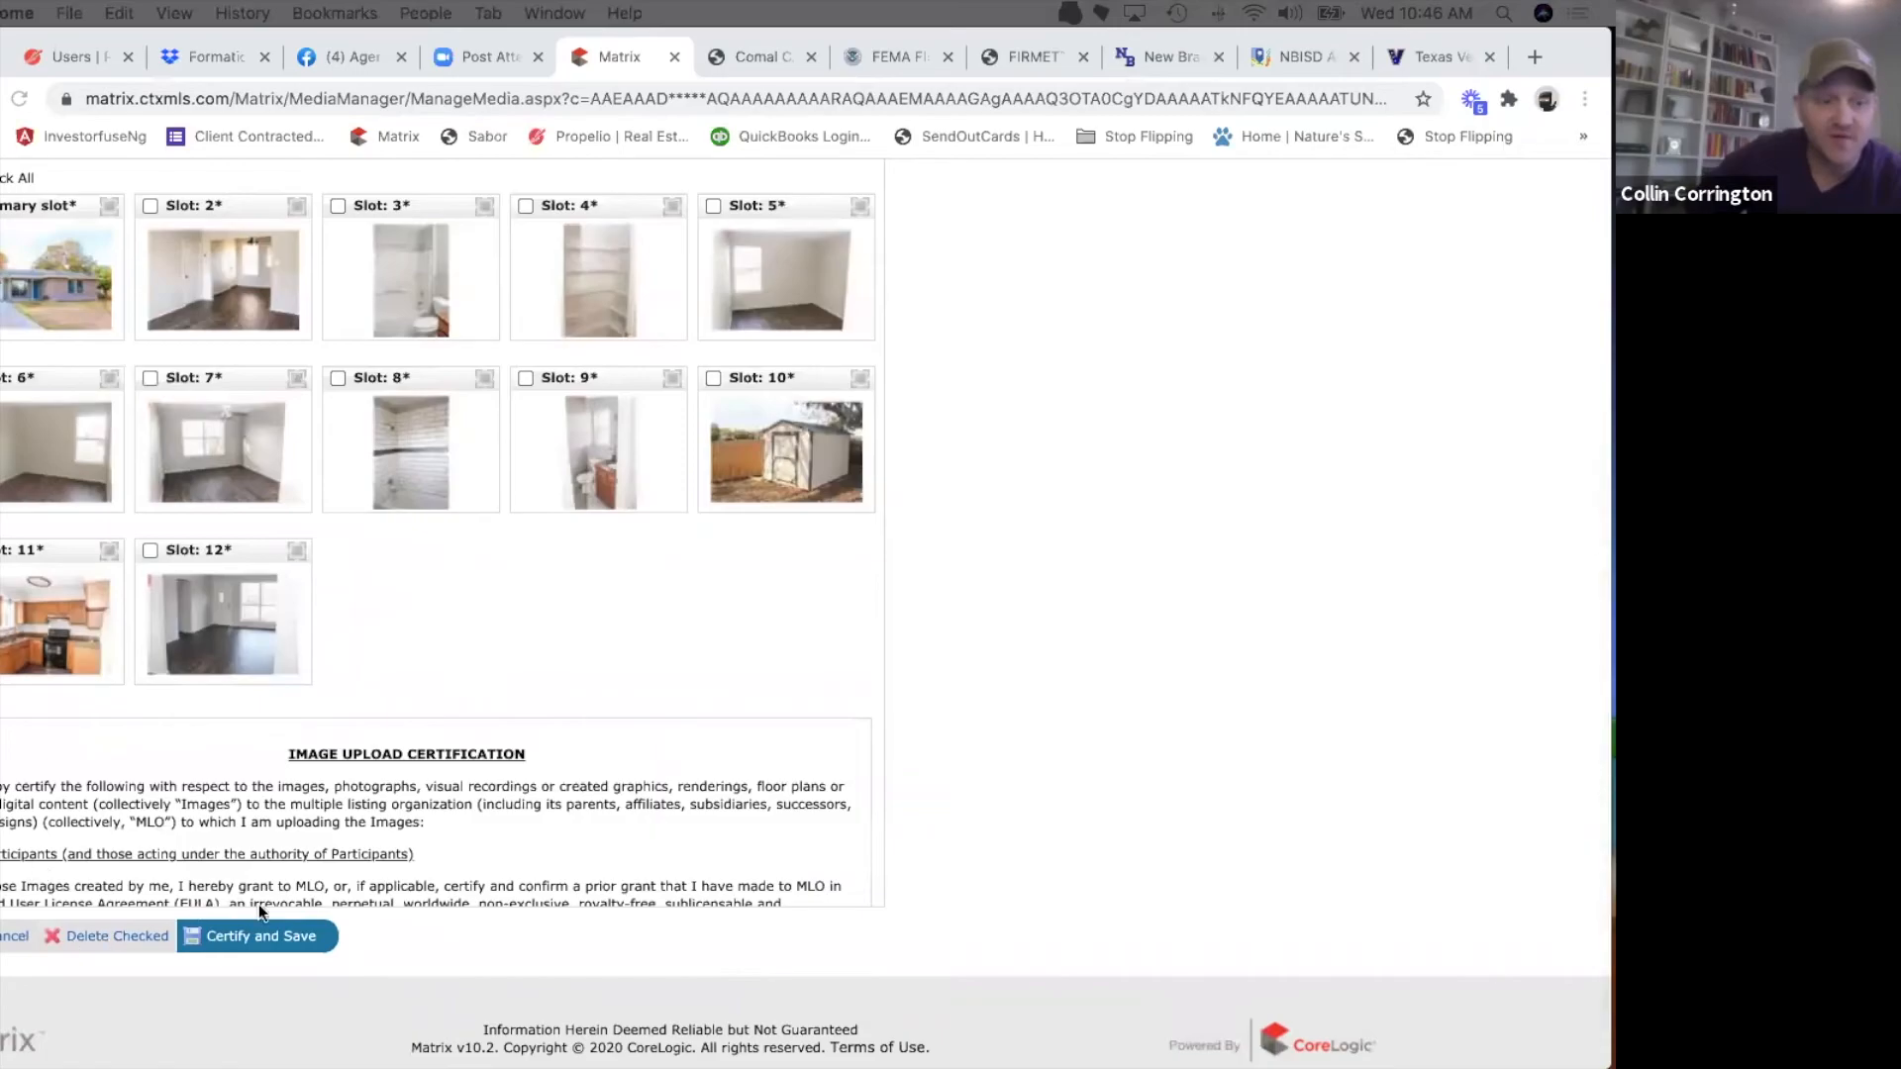
pyautogui.click(275, 935)
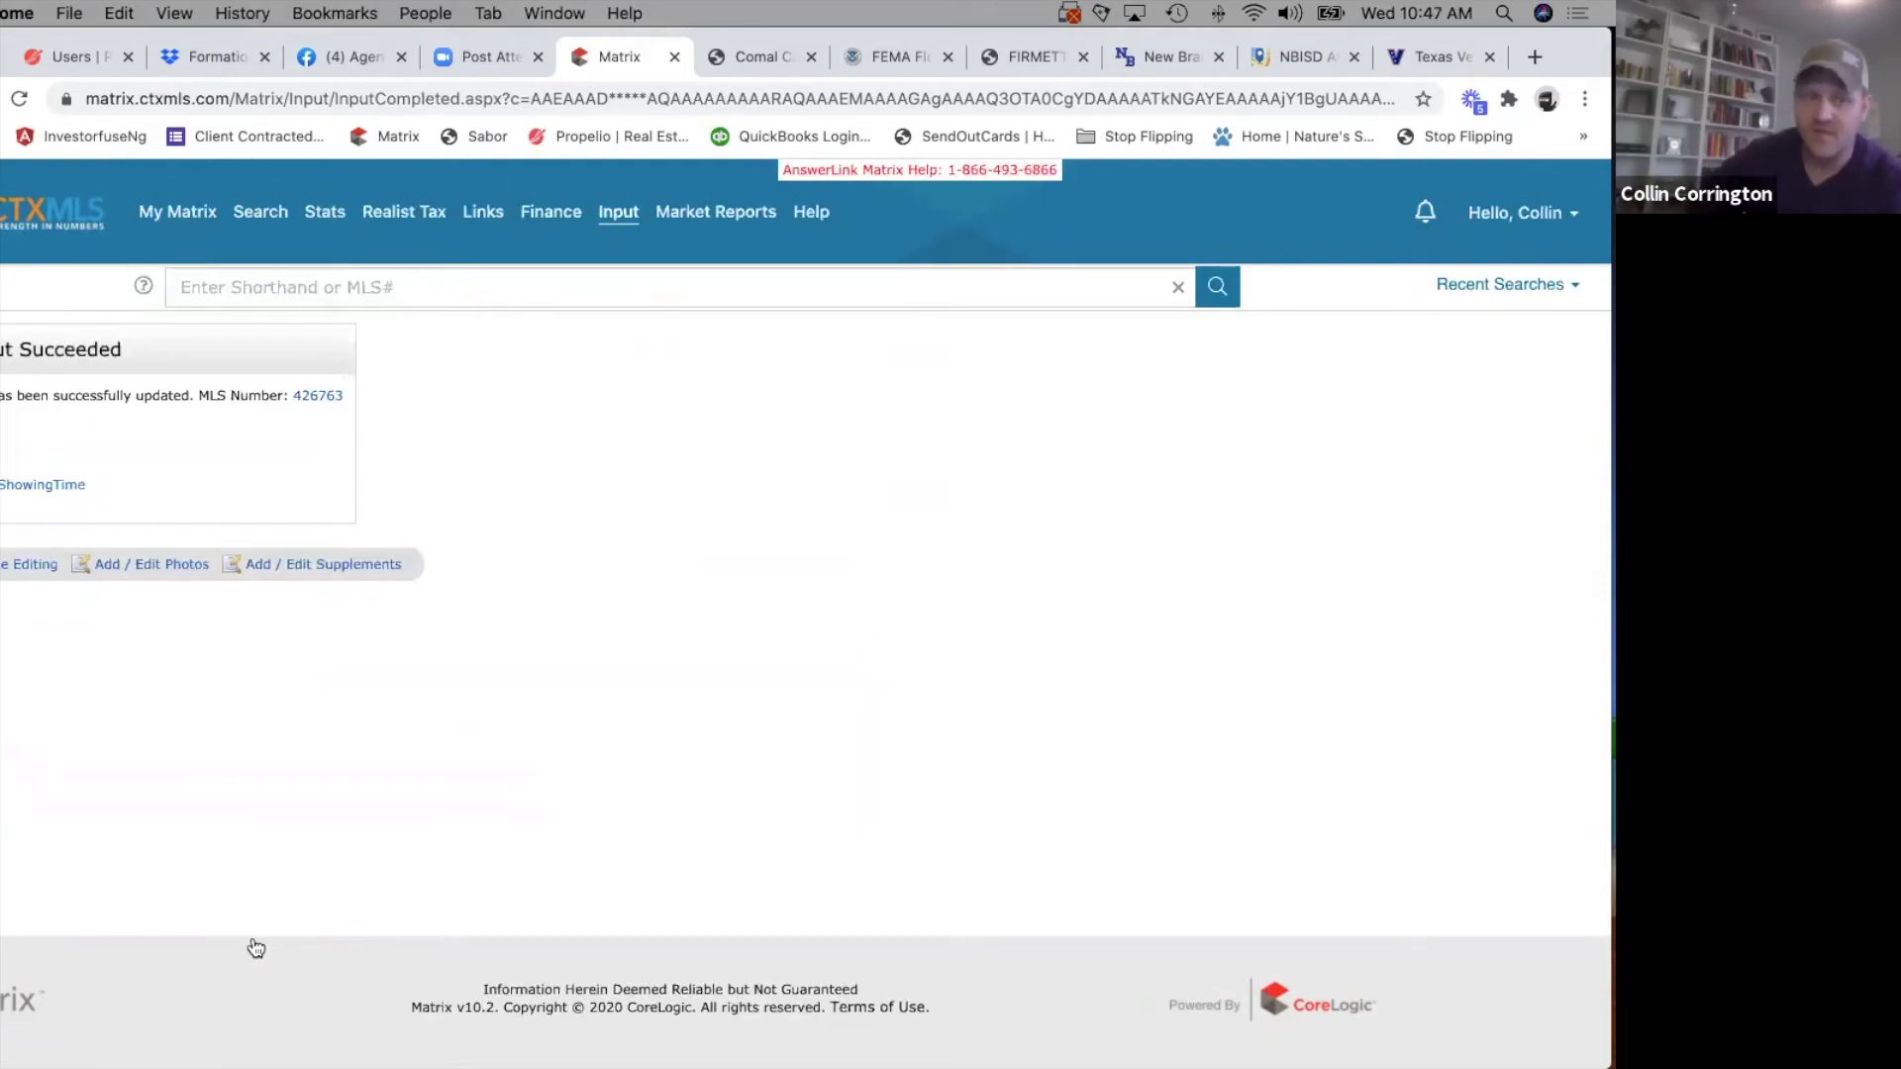
# Resume editing the listing and enter "Please verify room sizes and schools." in the remarks box above Directions.
pyautogui.click(38, 569)
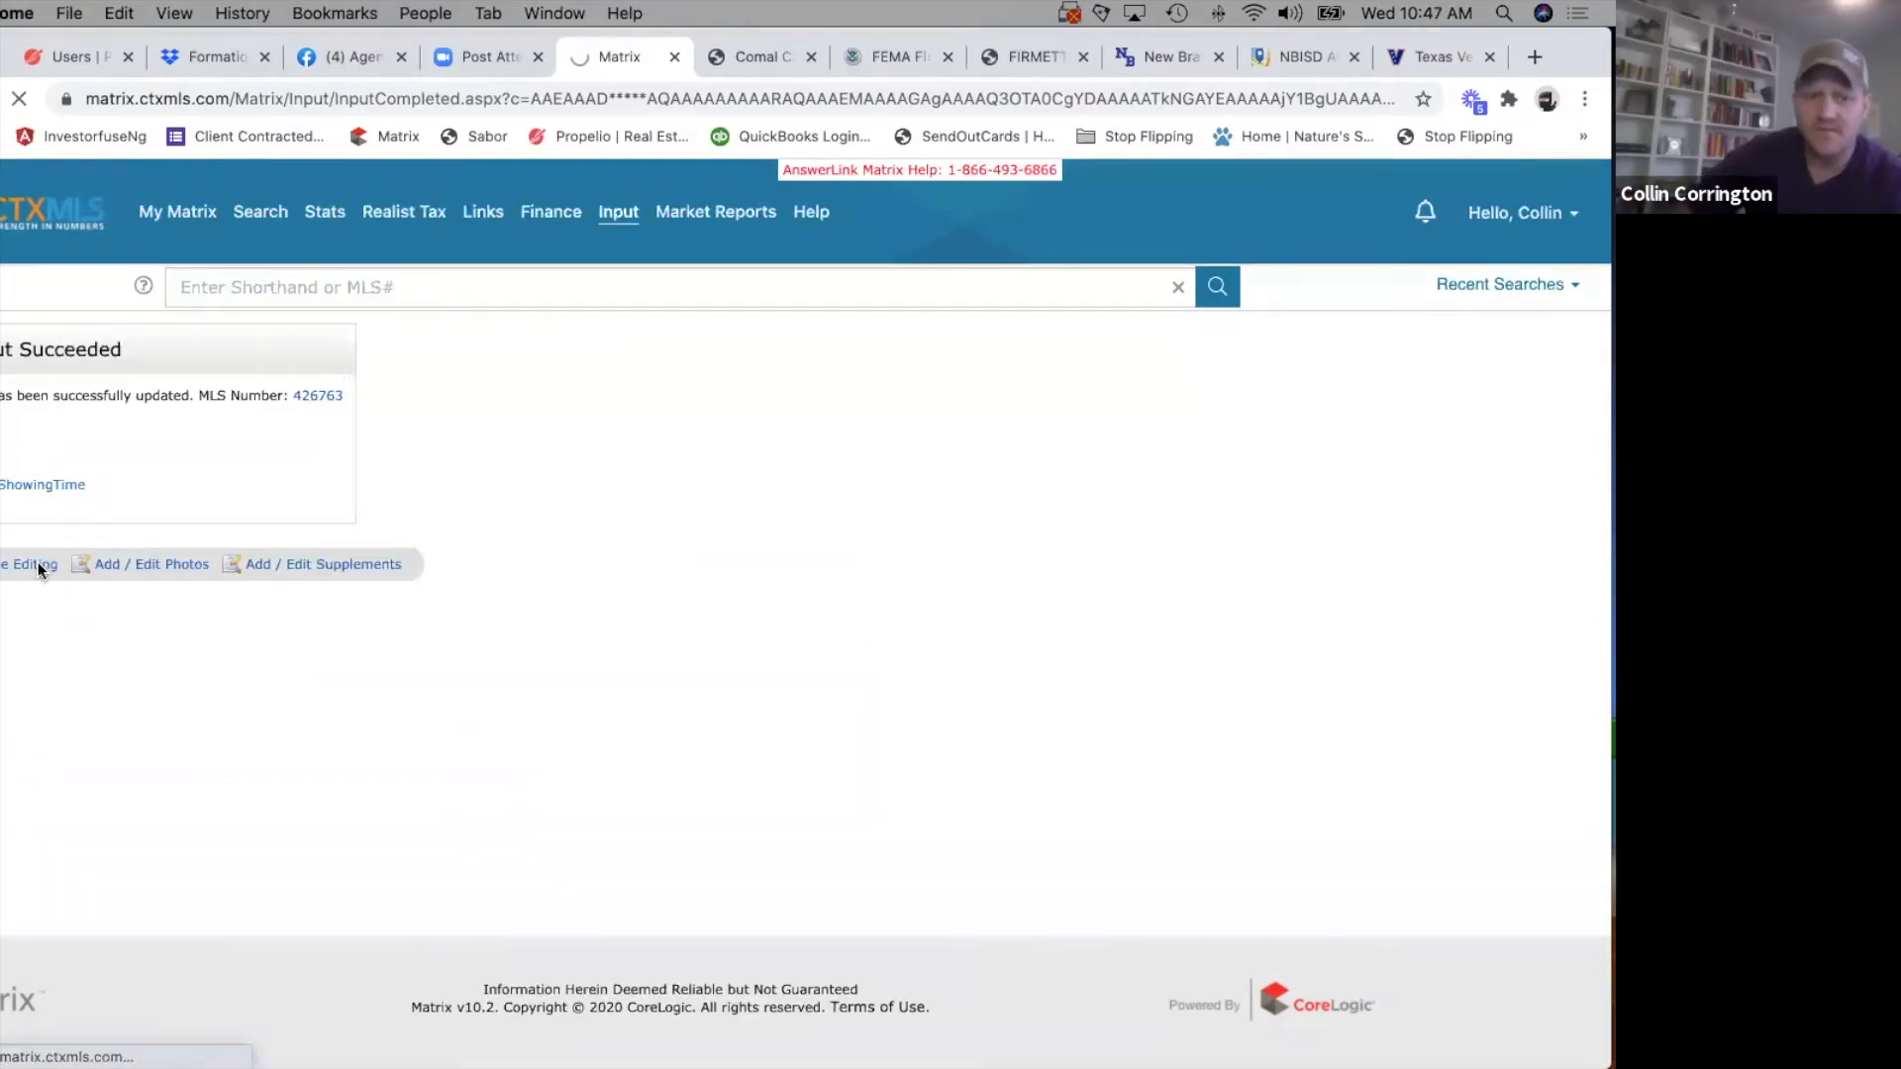
pyautogui.click(159, 755)
pyautogui.write('verify room ')
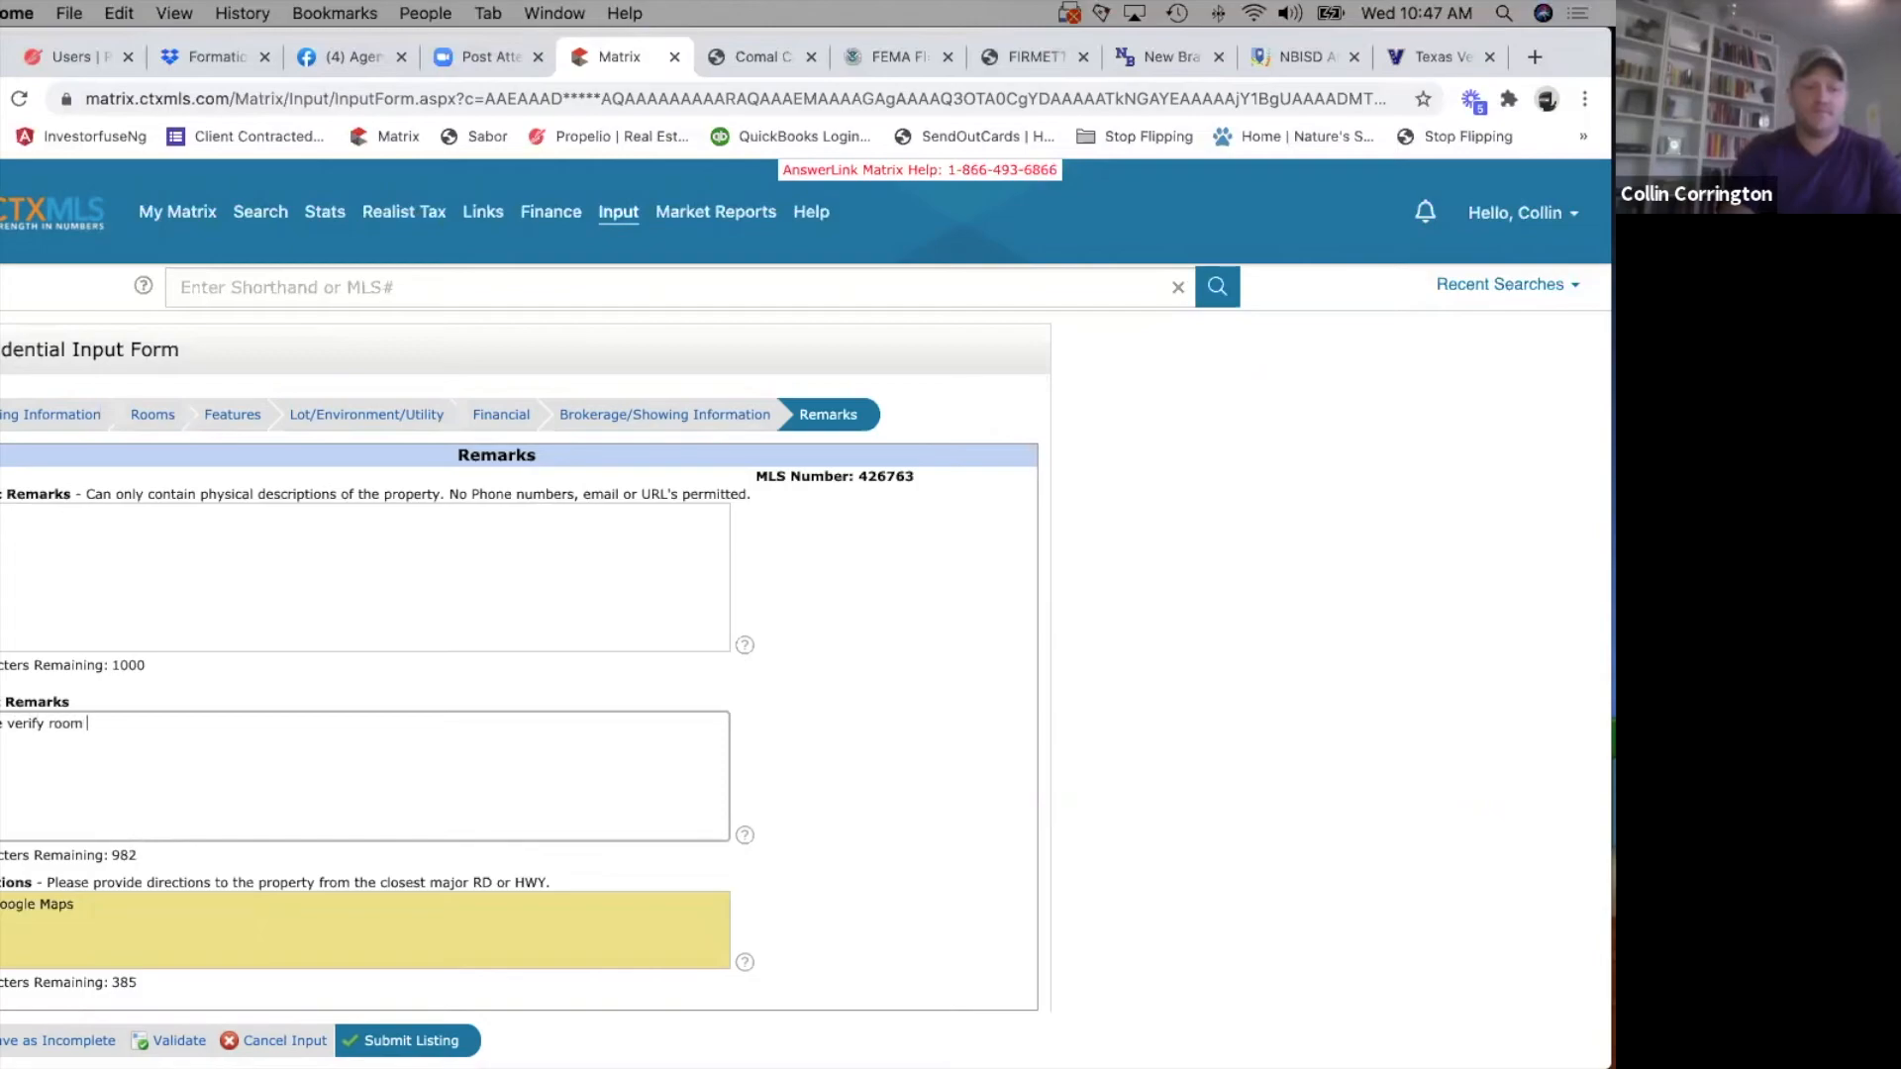
pyautogui.write('sizes and schools.')
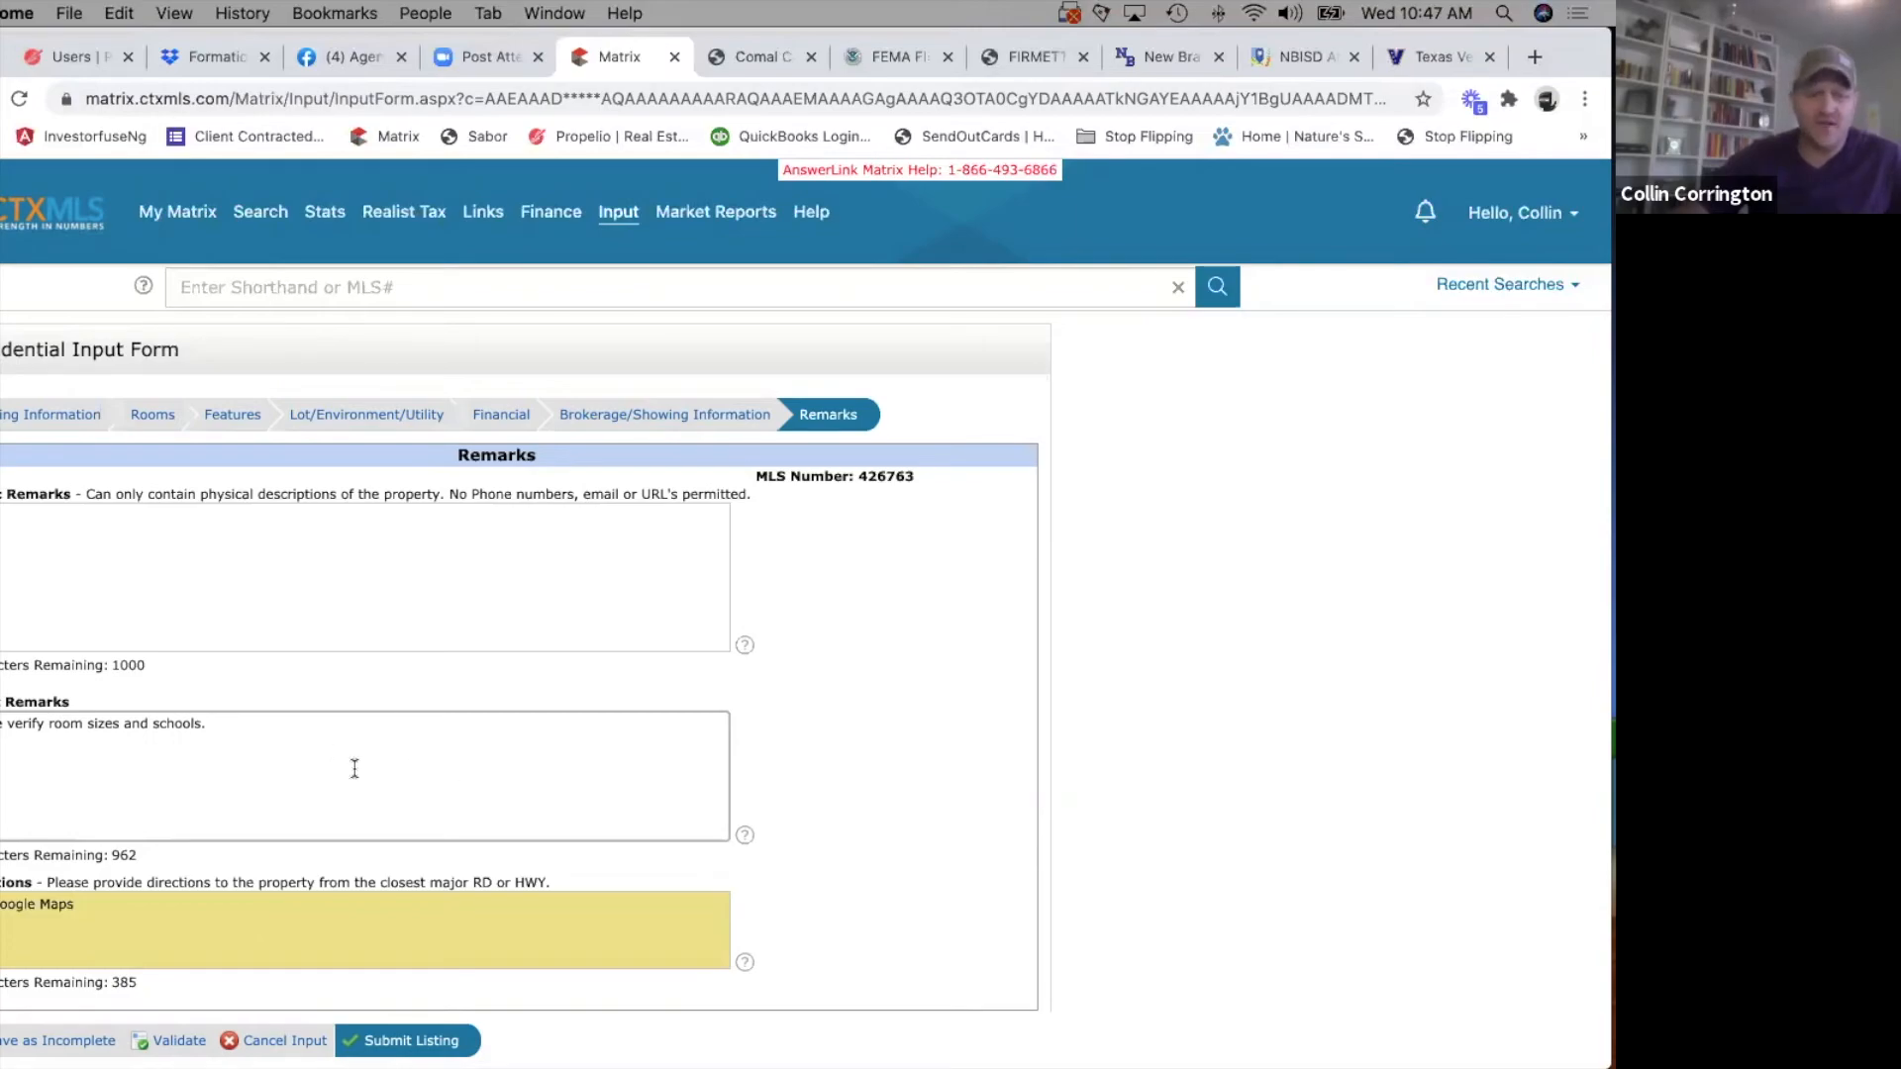
# Begin an FHA closing-date note in the remarks box above Directions, cut it back to "If FHA p" and save the listing as incomplete.
pyautogui.write('If FHA pleas ec')
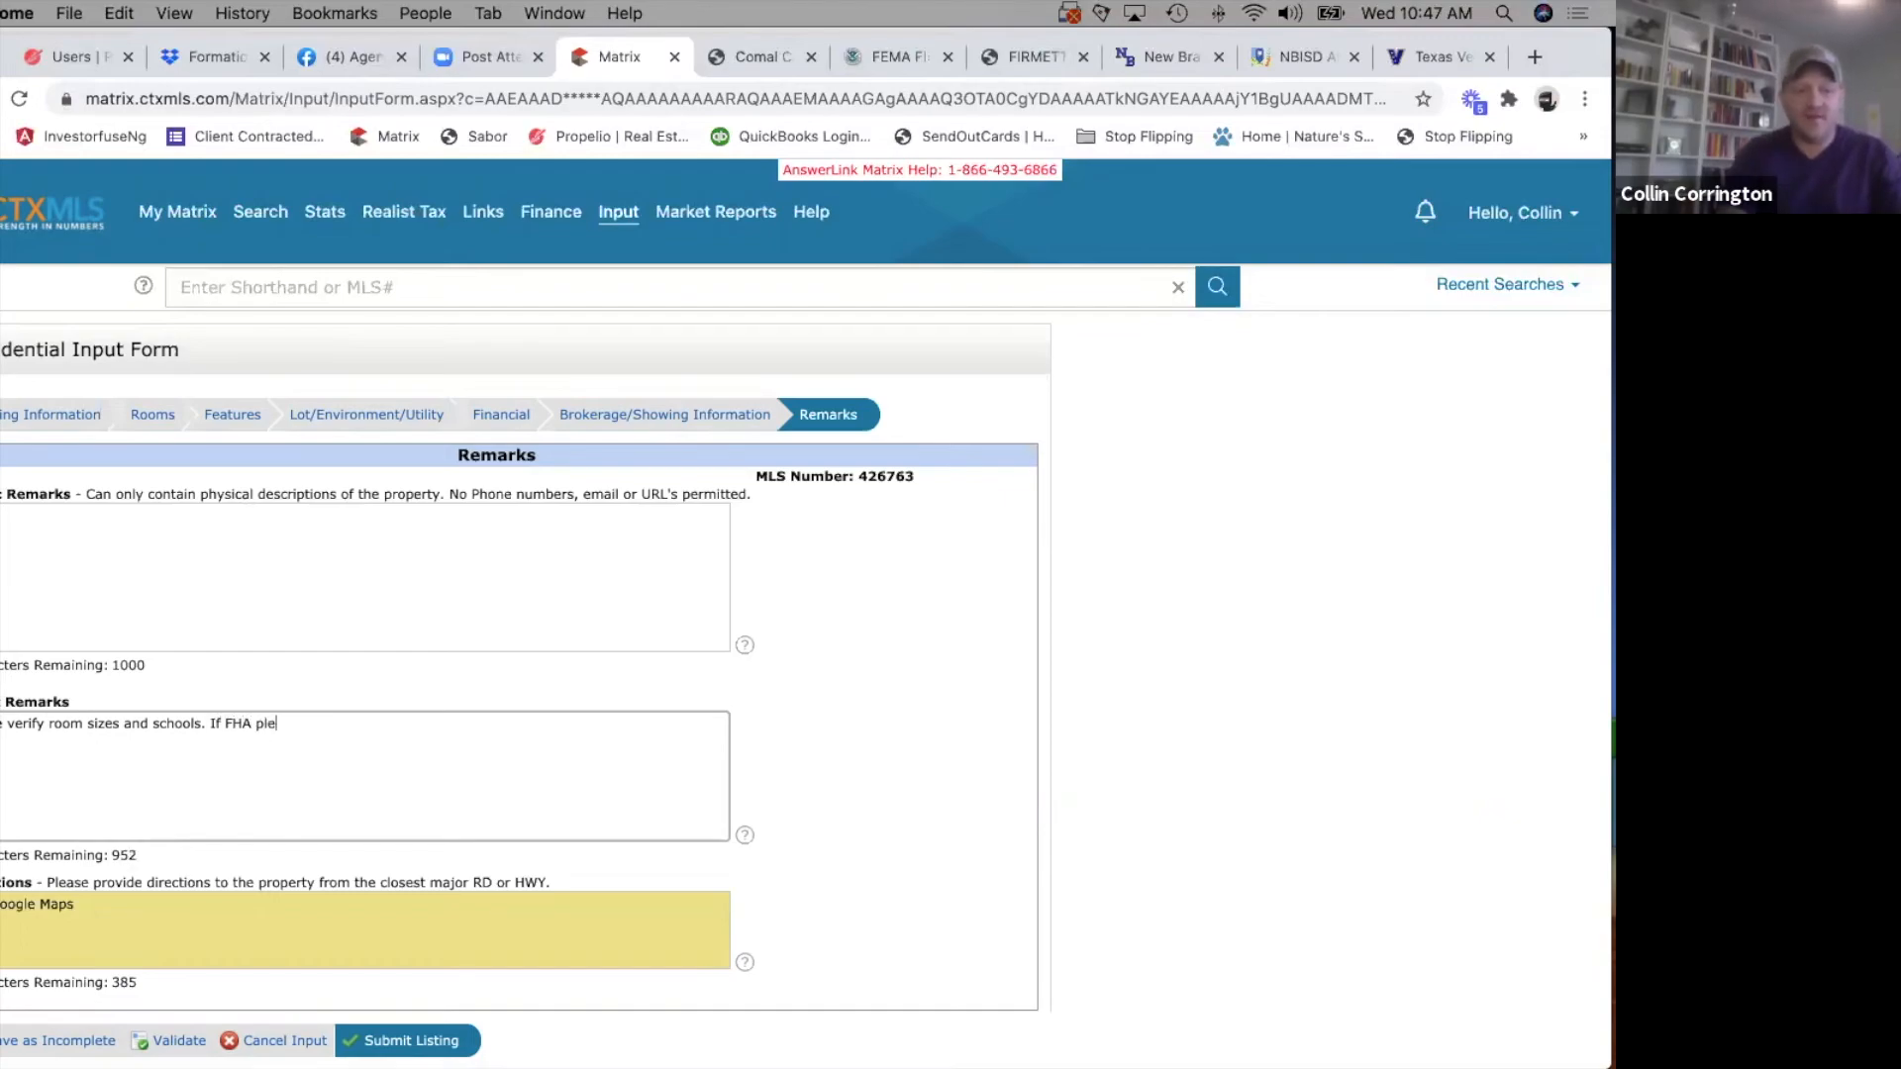
pyautogui.press('BackSpace')
pyautogui.press('BackSpace')
pyautogui.press('BackSpace')
pyautogui.write('e s')
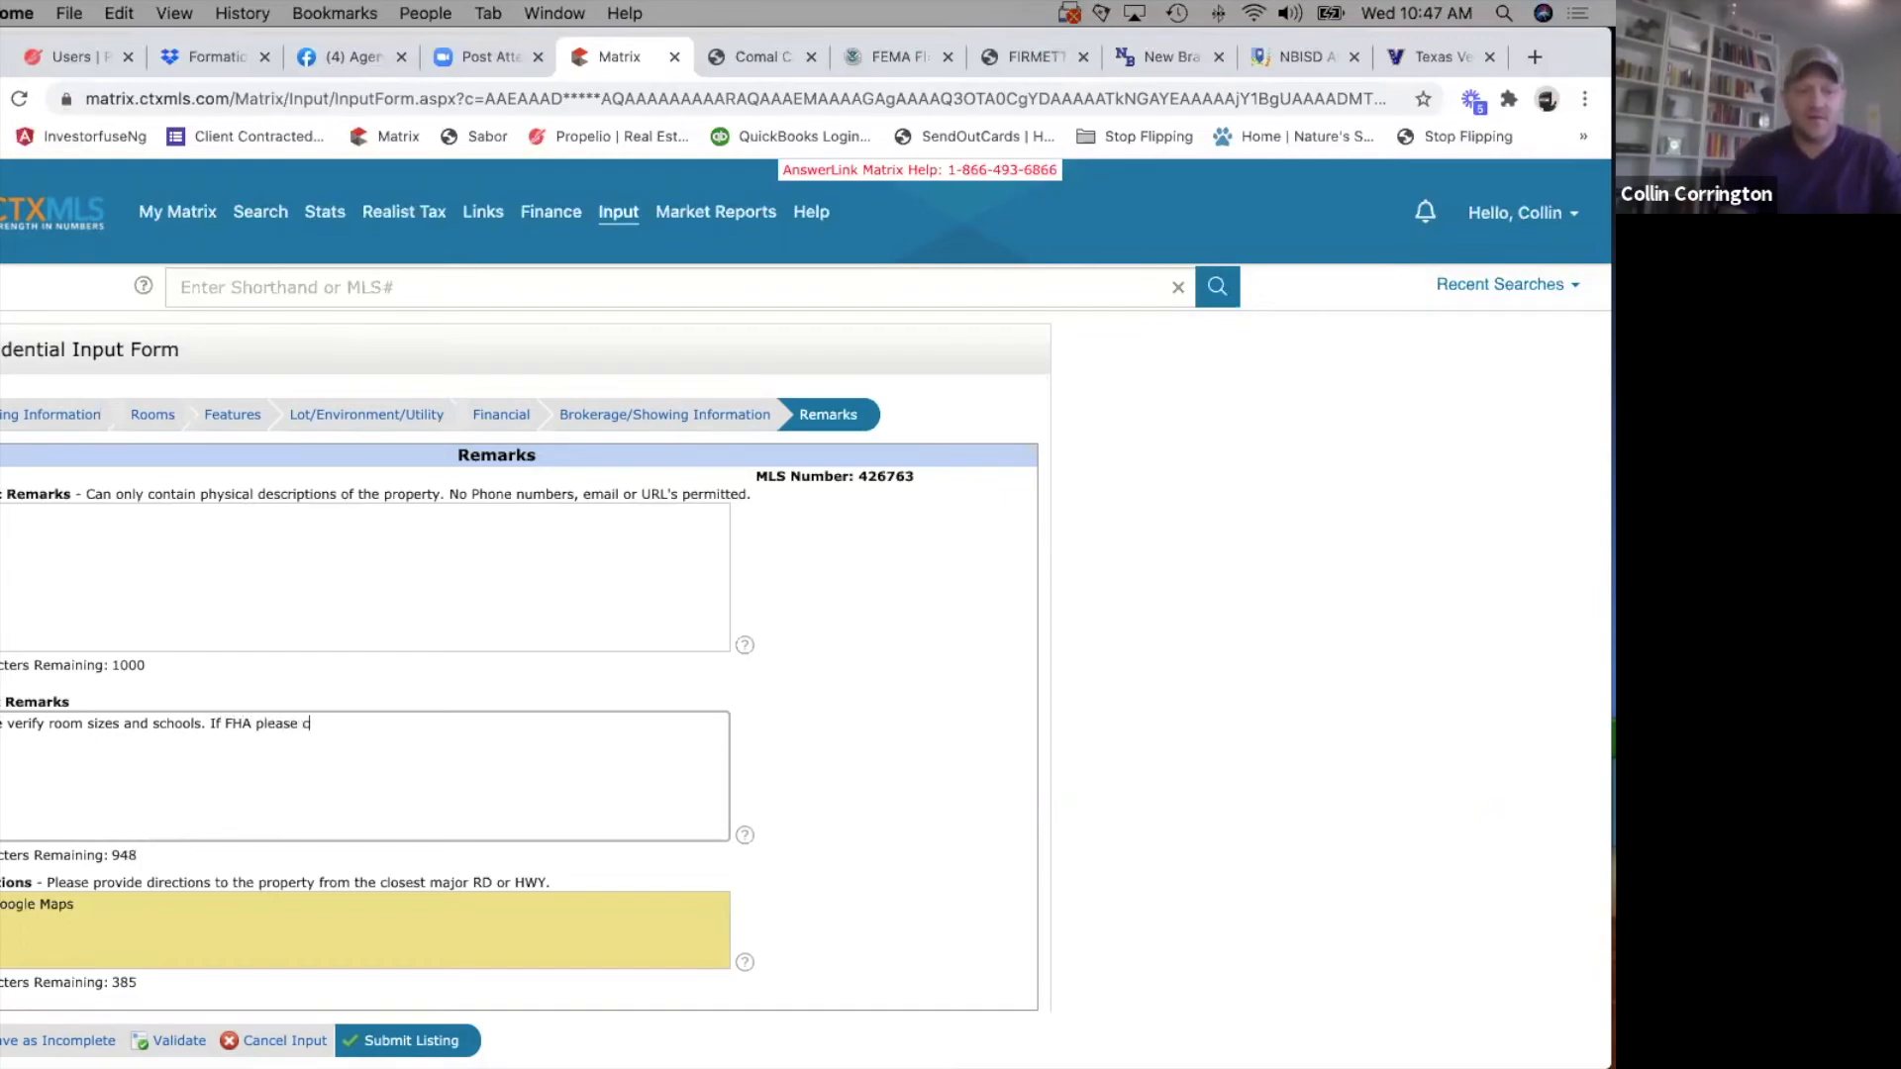
pyautogui.write('lose after 12/2')
pyautogui.press('BackSpace')
pyautogui.press('BackSpace')
pyautogui.press('BackSpace')
pyautogui.press('BackSpace')
pyautogui.press('BackSpace')
pyautogui.press('BackSpace')
pyautogui.press('BackSpace')
pyautogui.press('BackSpace')
pyautogui.press('BackSpace')
pyautogui.press('BackSpace')
pyautogui.press('BackSpace')
pyautogui.press('BackSpace')
pyautogui.press('BackSpace')
pyautogui.press('BackSpace')
pyautogui.press('BackSpace')
pyautogui.press('BackSpace')
pyautogui.press('BackSpace')
pyautogui.press('BackSpace')
pyautogui.press('BackSpace')
pyautogui.press('BackSpace')
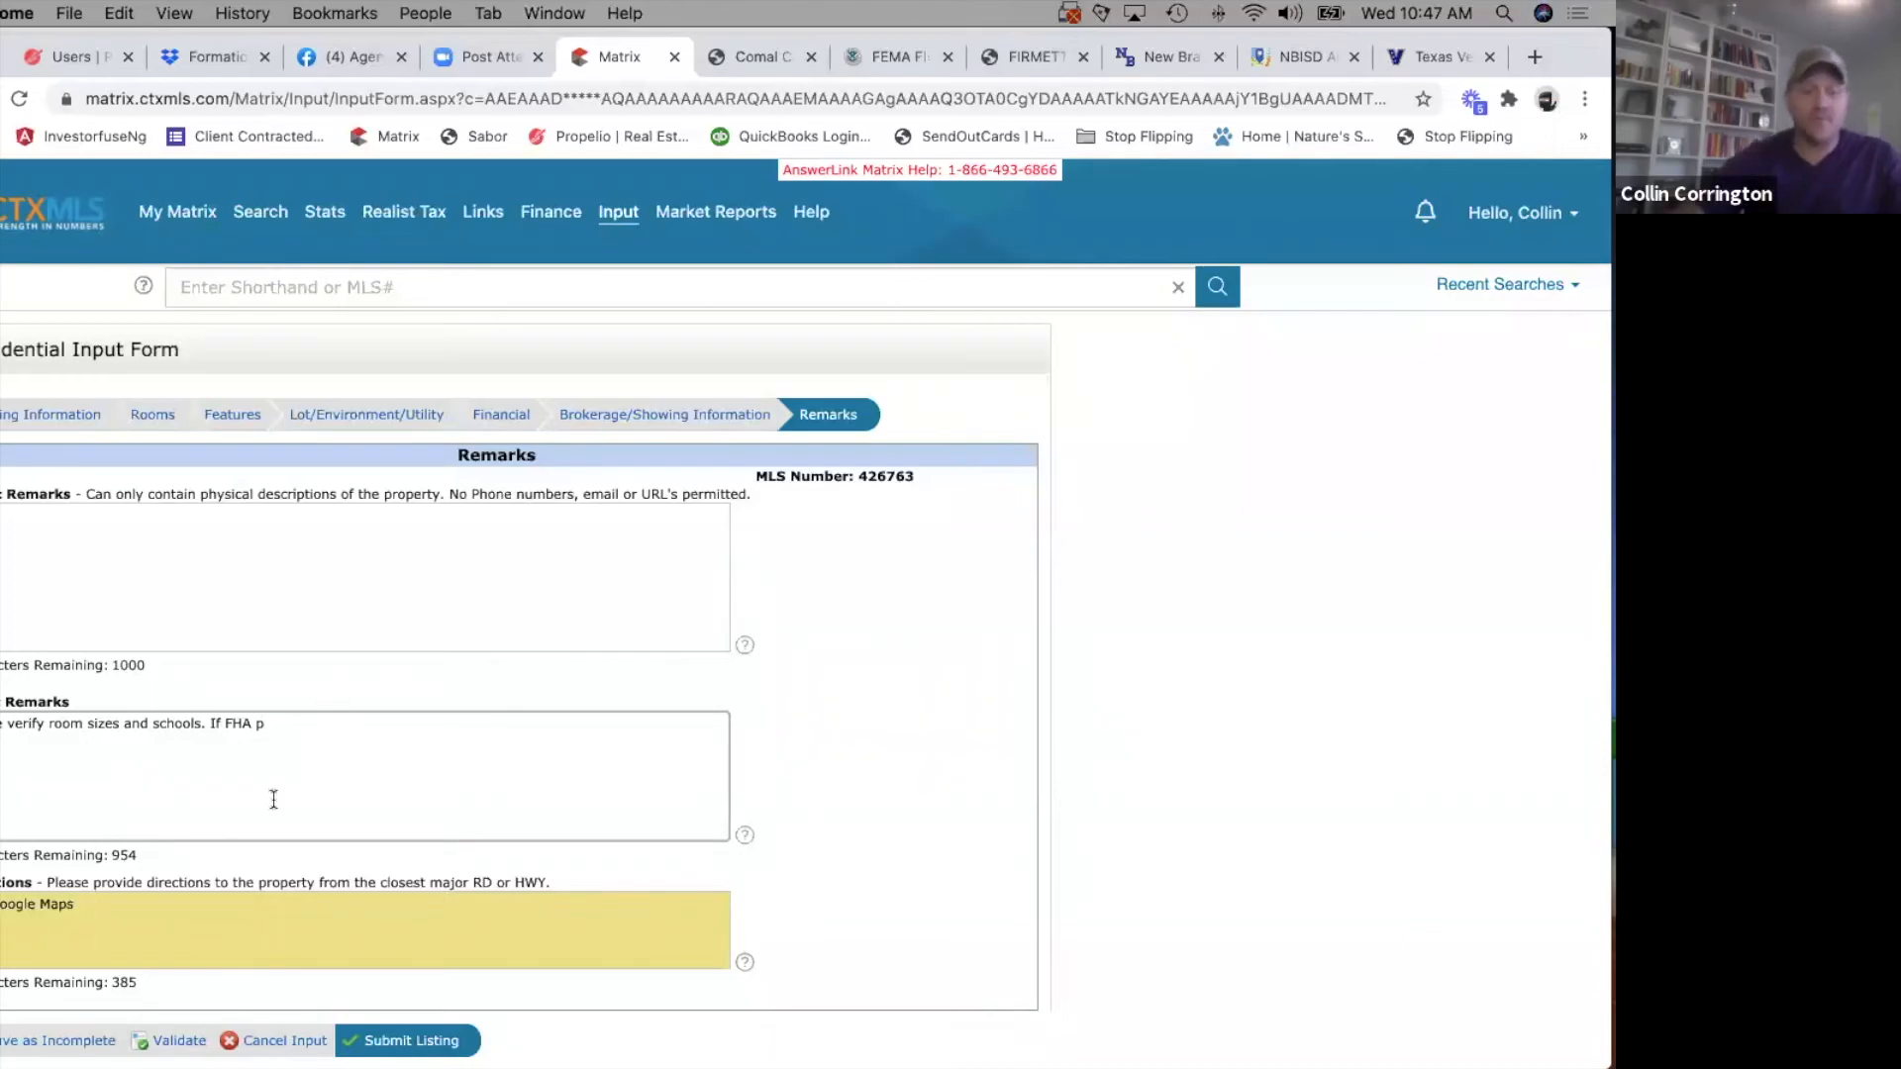
pyautogui.scroll(-3, 61, 1042)
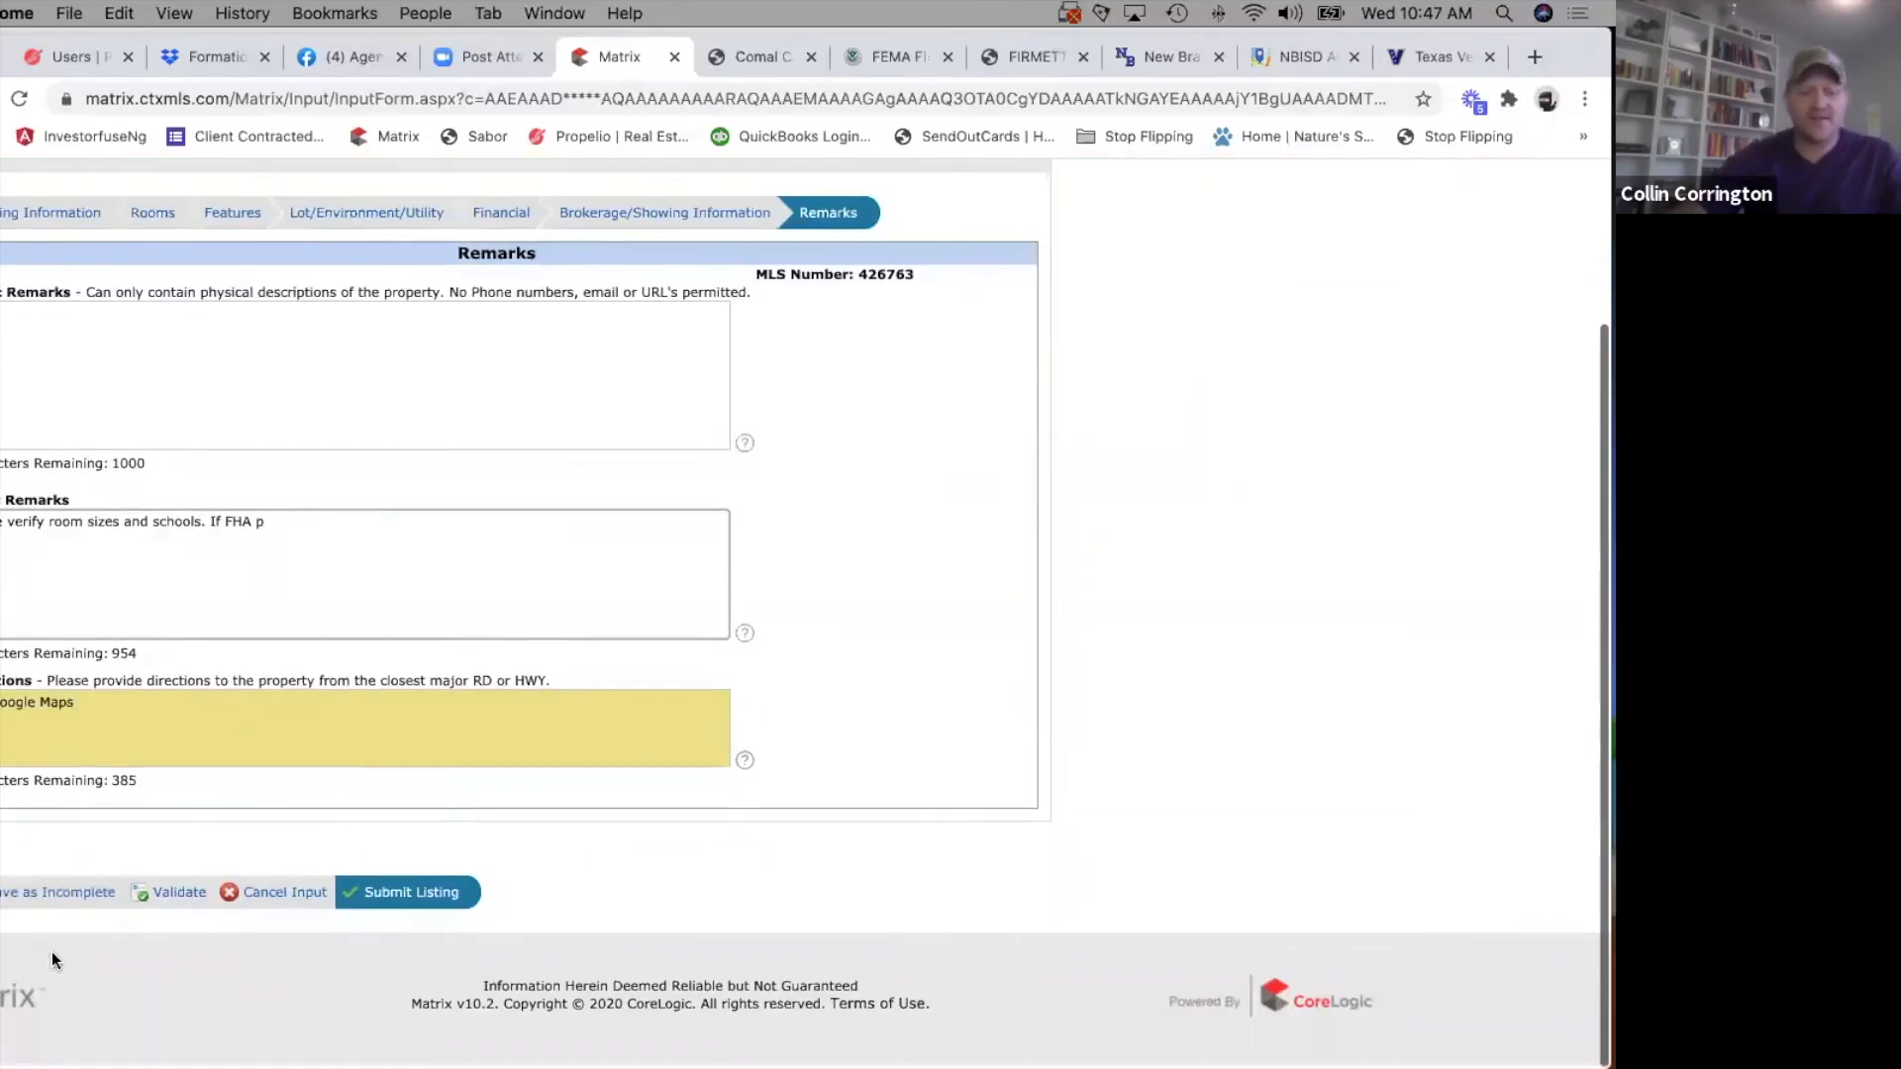
pyautogui.click(37, 897)
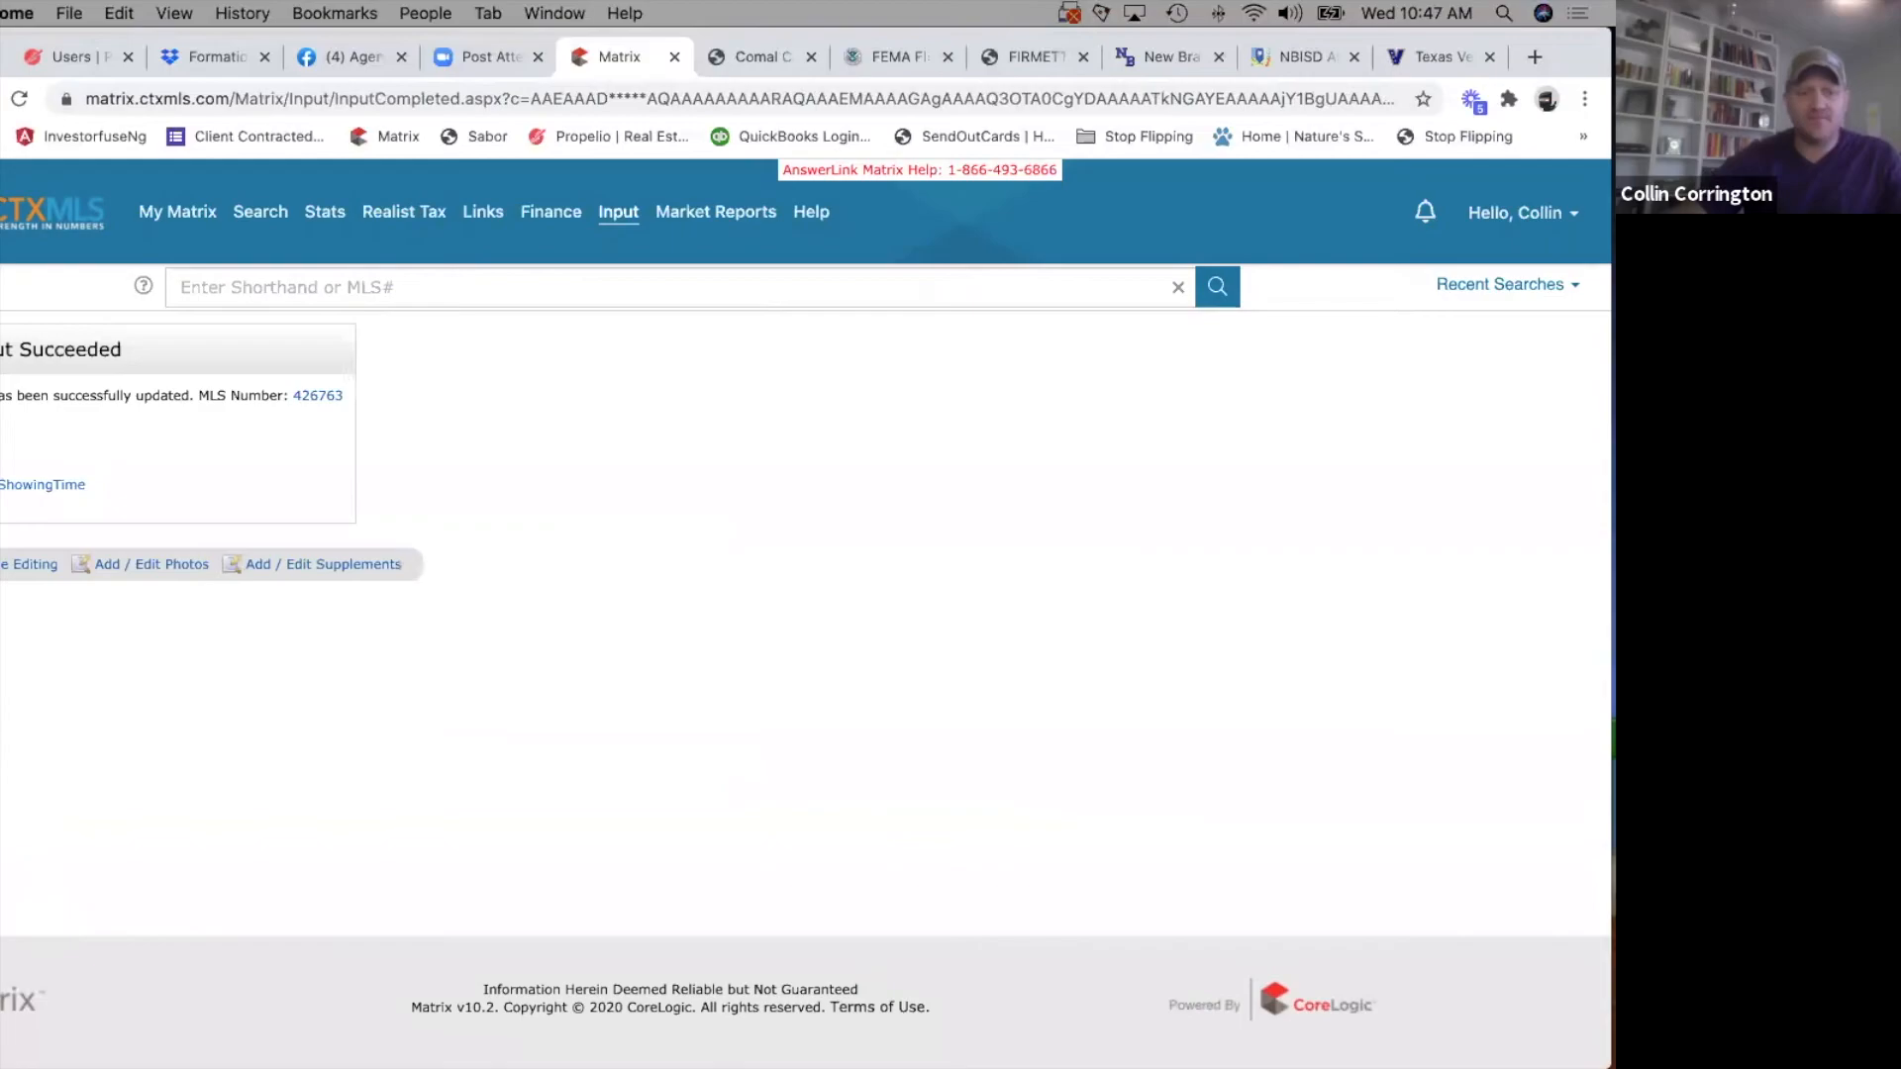
# Look at the description choices for the listing's supplements, such as Seller's Disclosures, and leave without uploading a file.
pyautogui.click(348, 569)
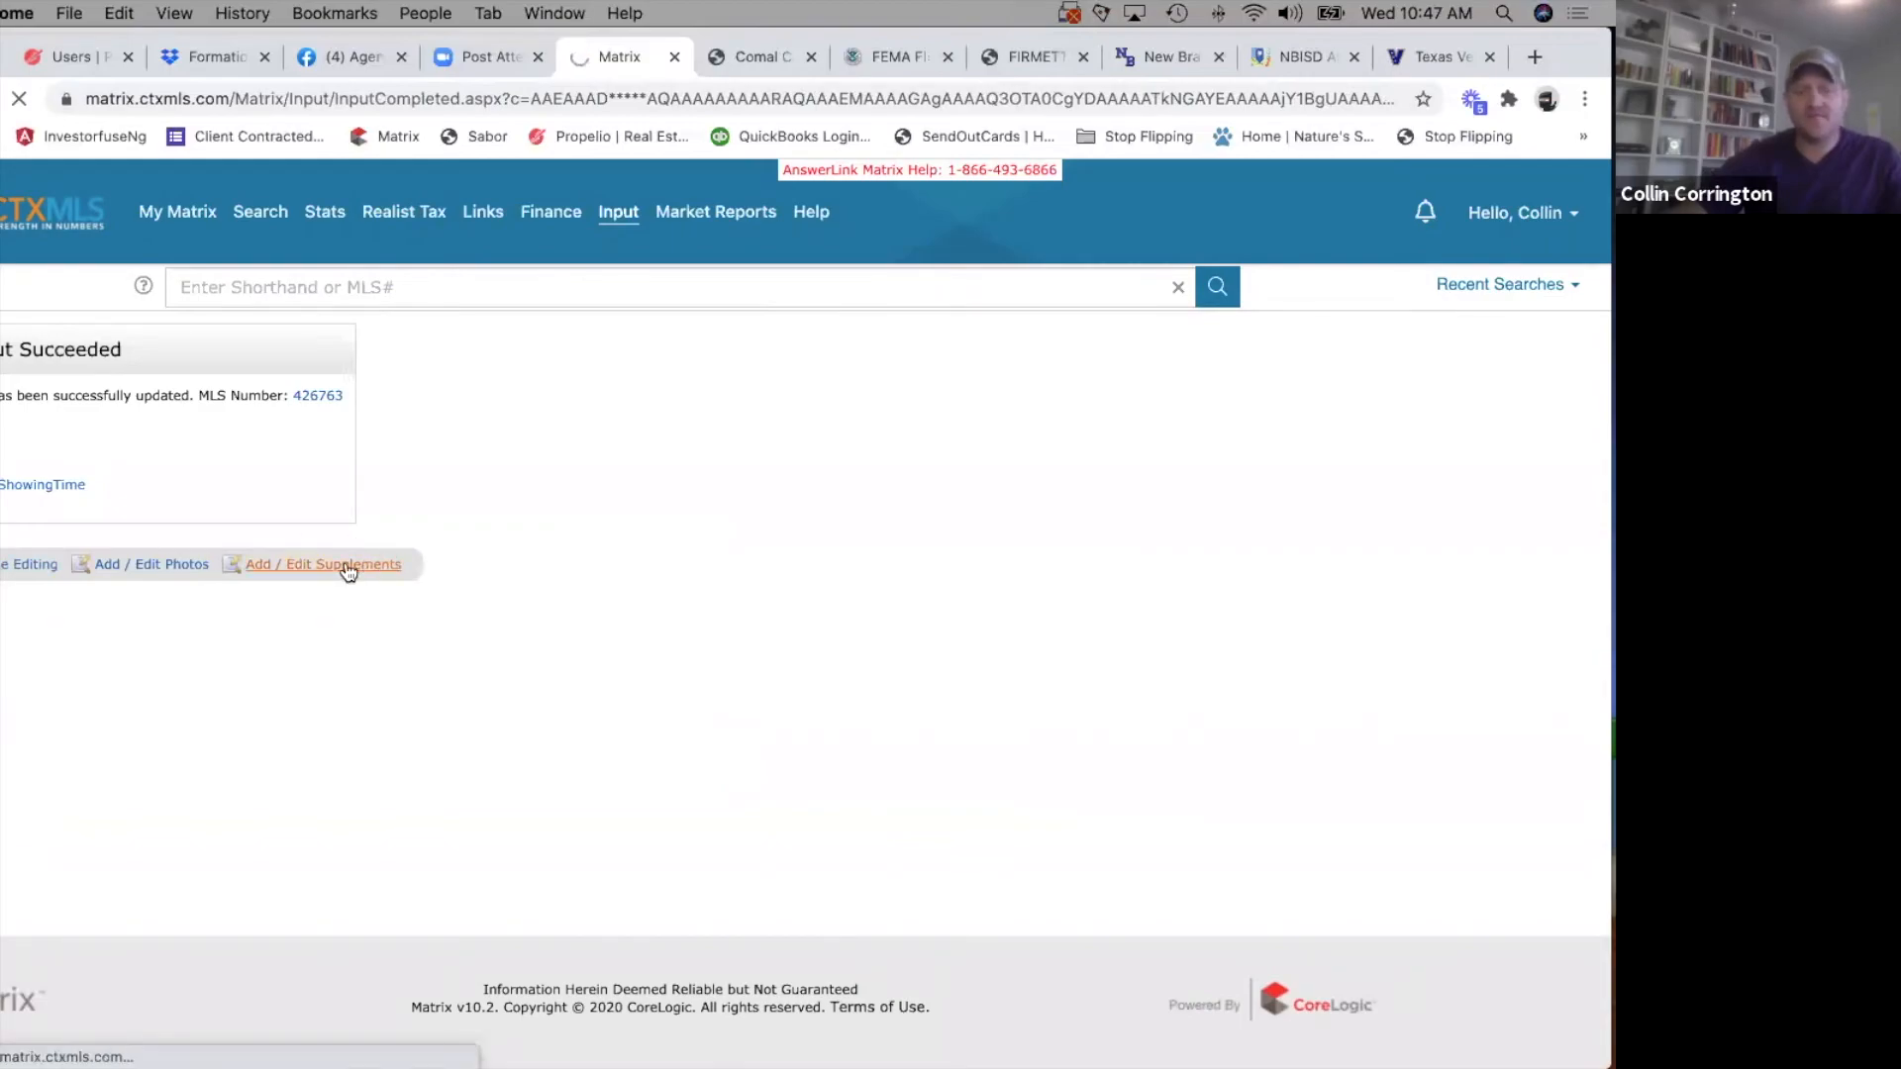
pyautogui.click(241, 447)
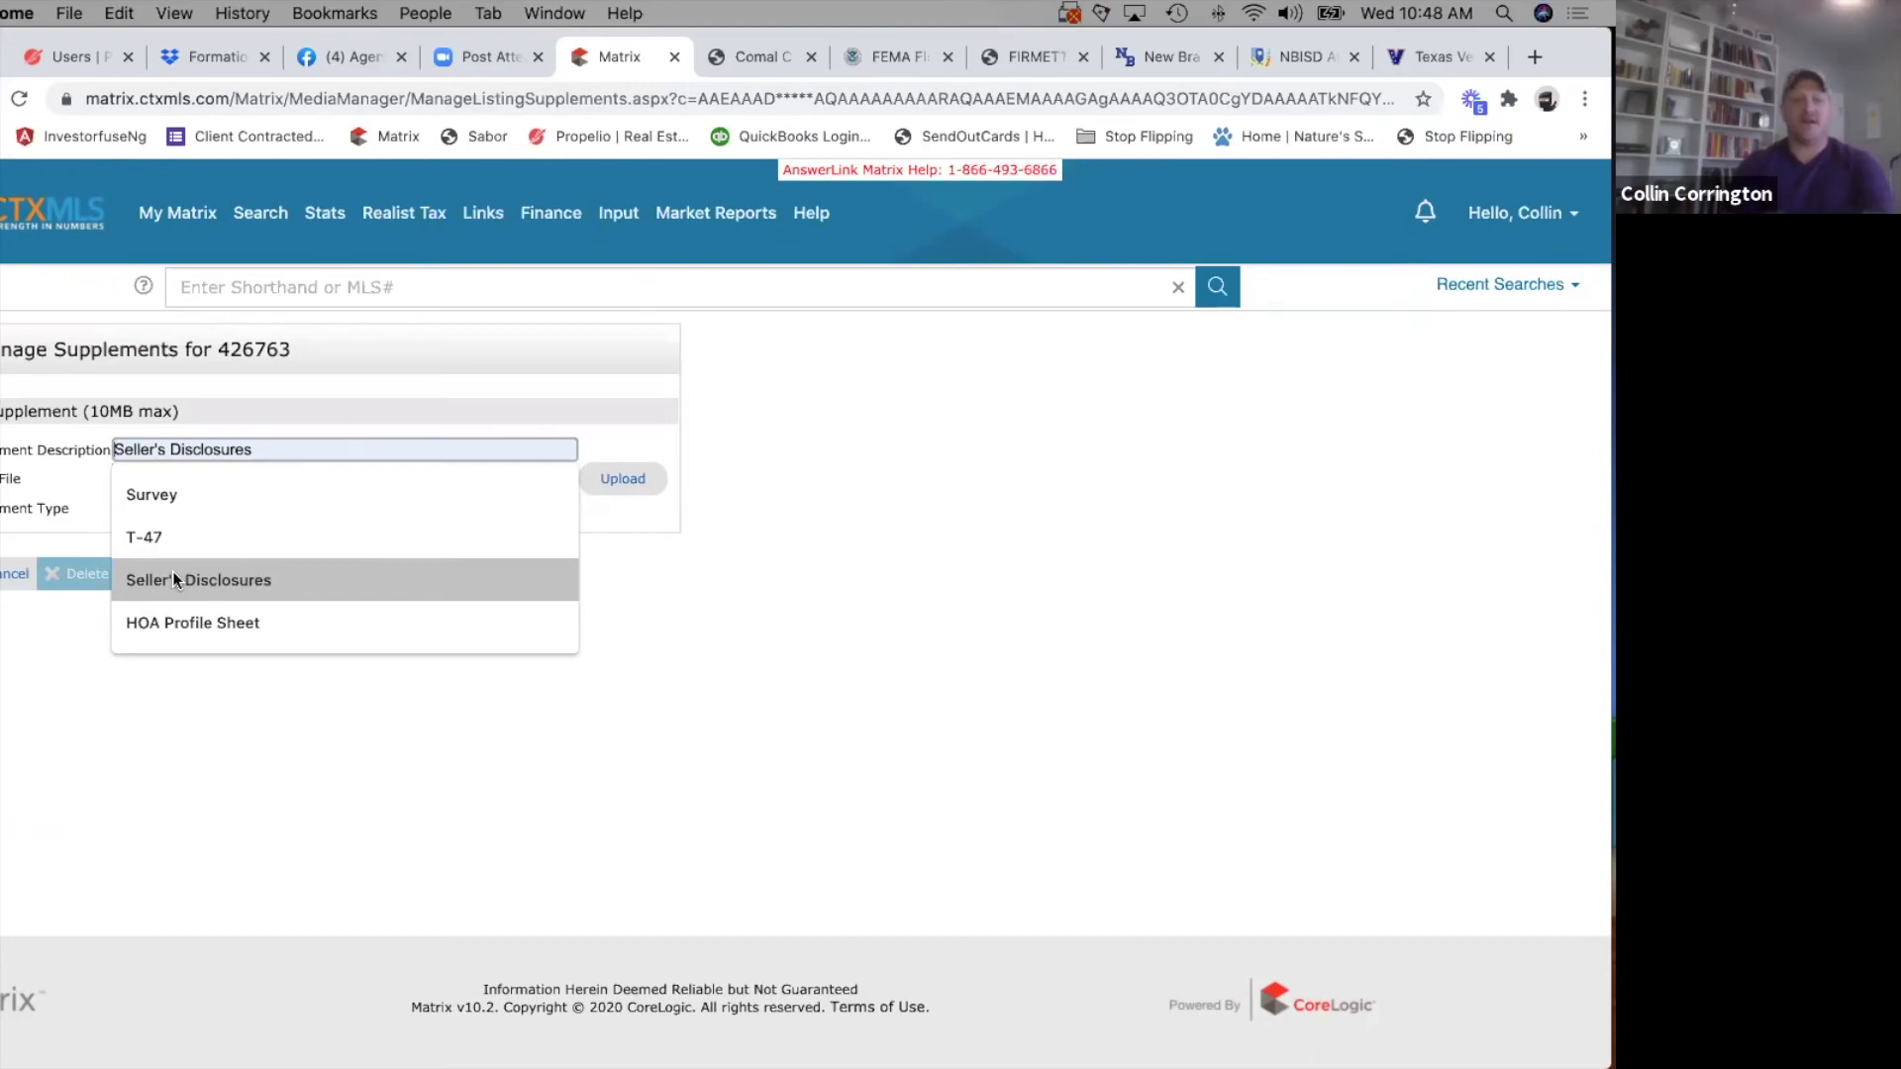
pyautogui.click(12, 577)
pyautogui.click(14, 574)
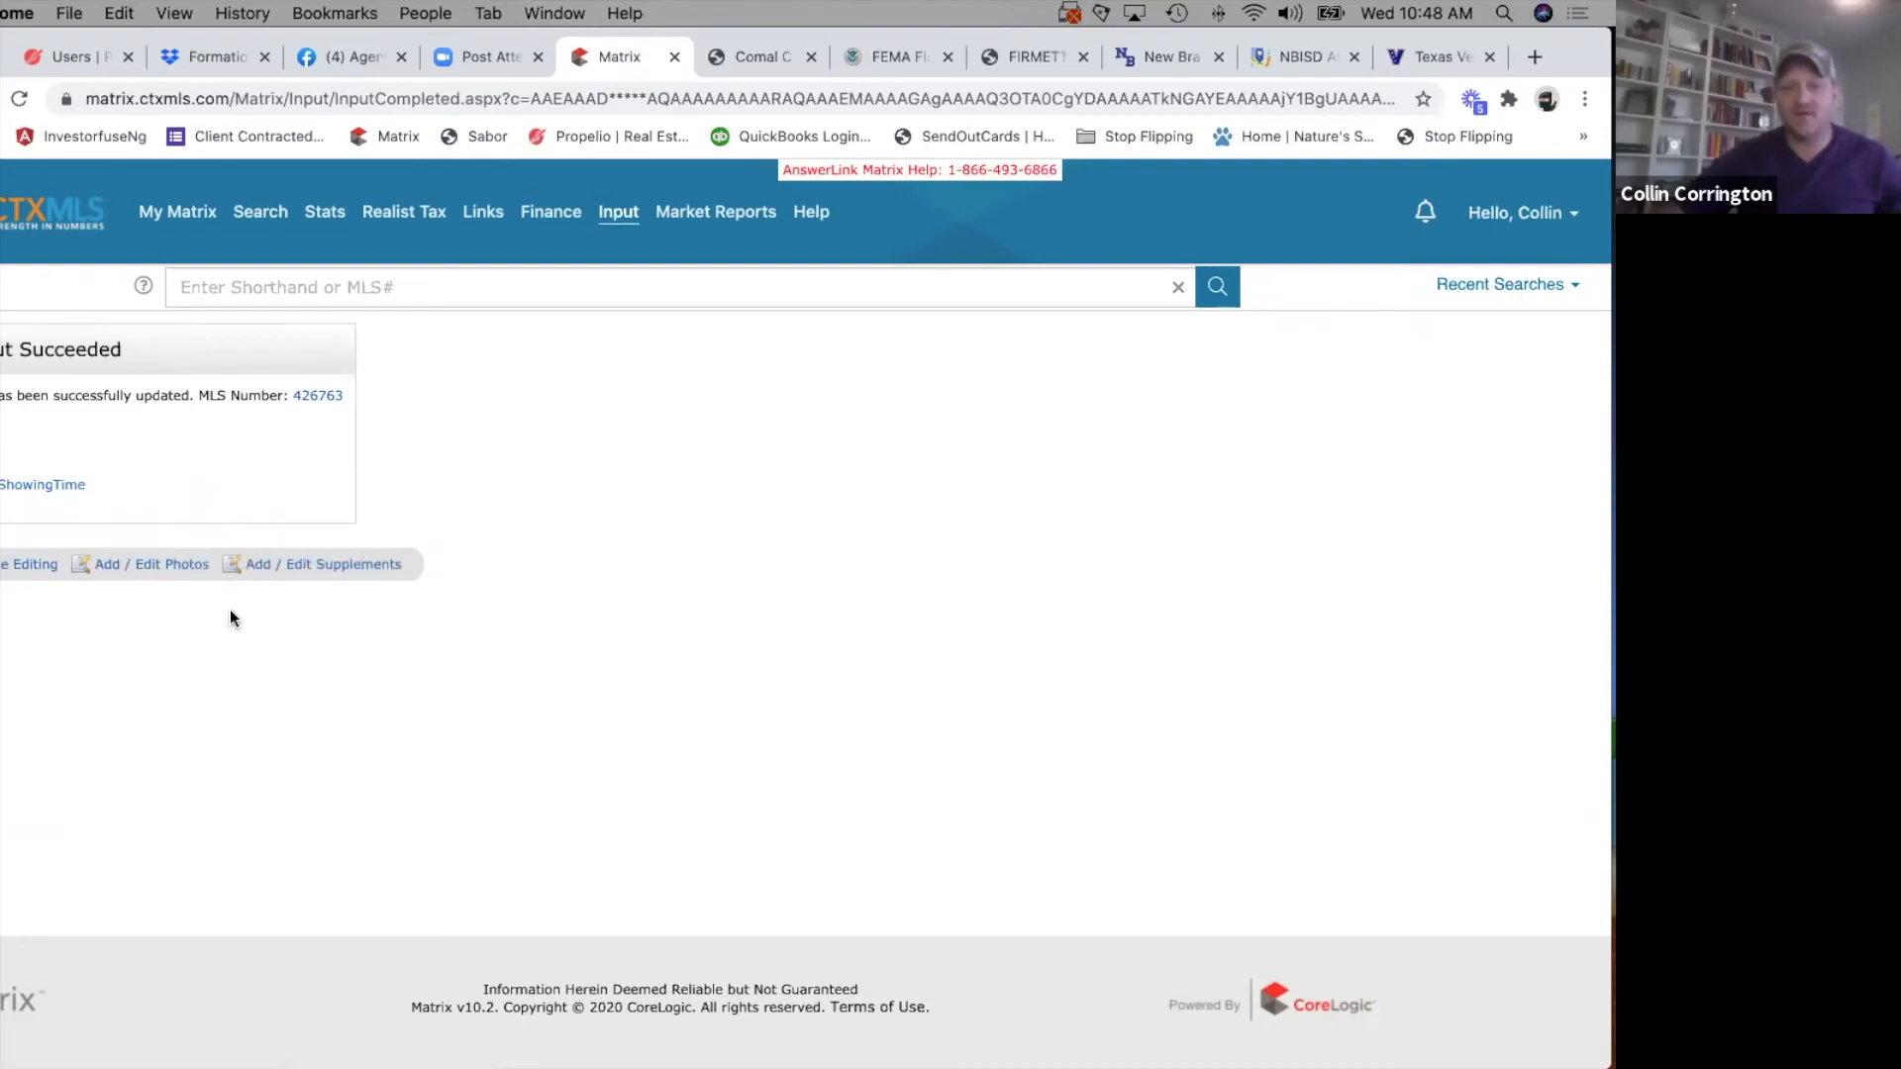
# Reopen the listing for editing and begin the physical property description remarks with "This".
pyautogui.click(20, 564)
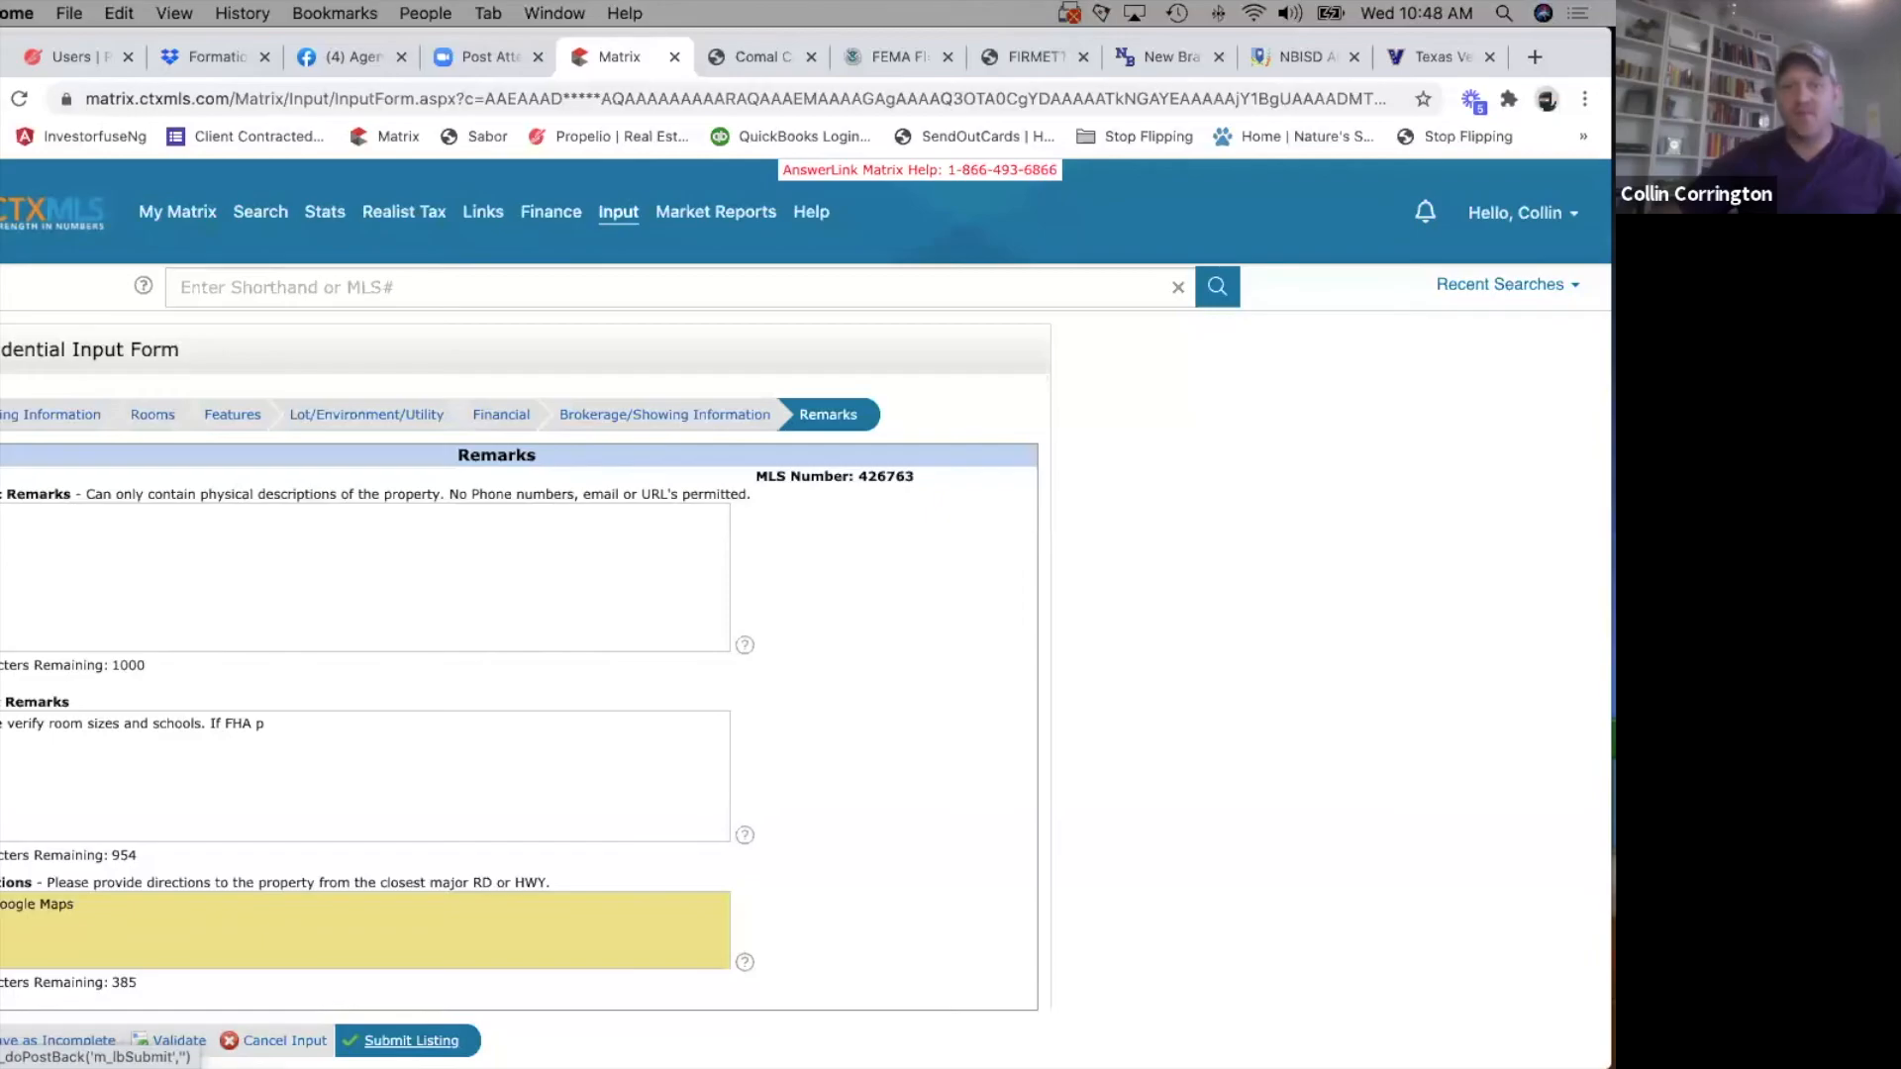
pyautogui.click(15, 531)
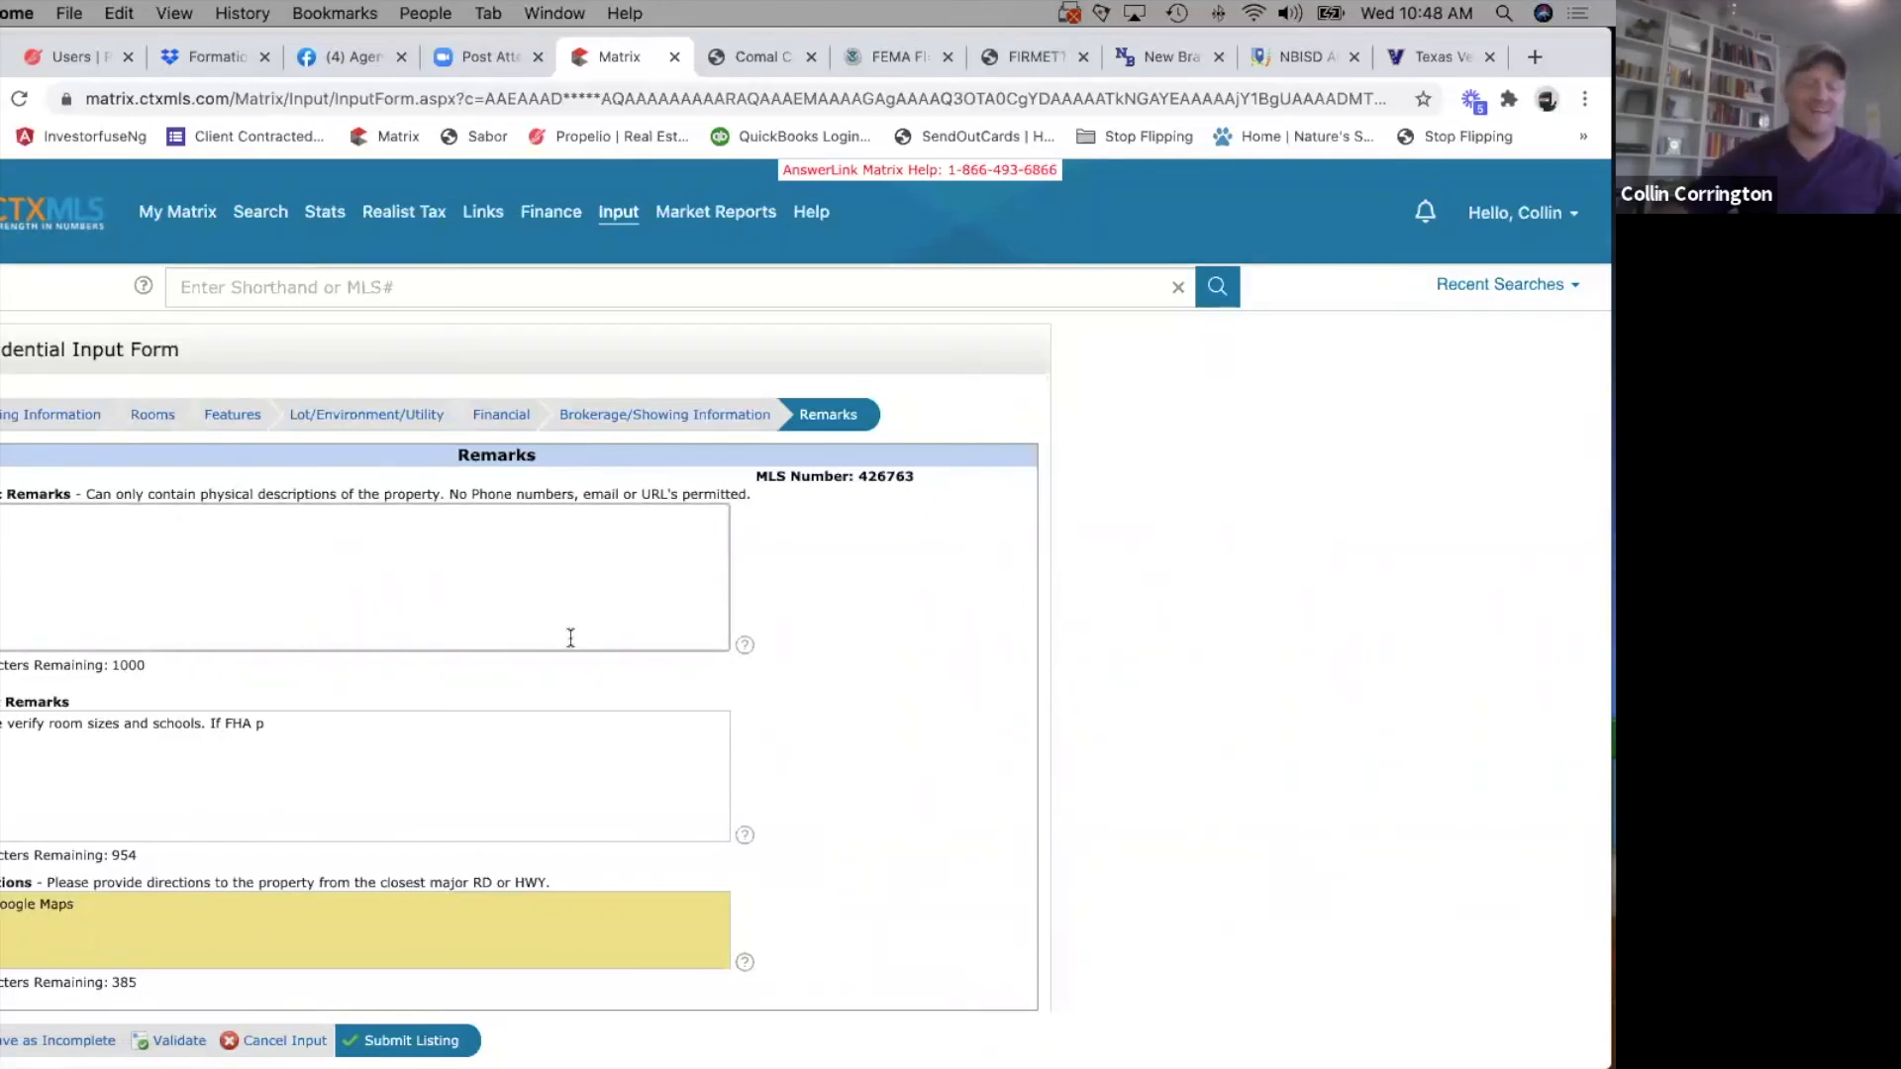
pyautogui.write('This')
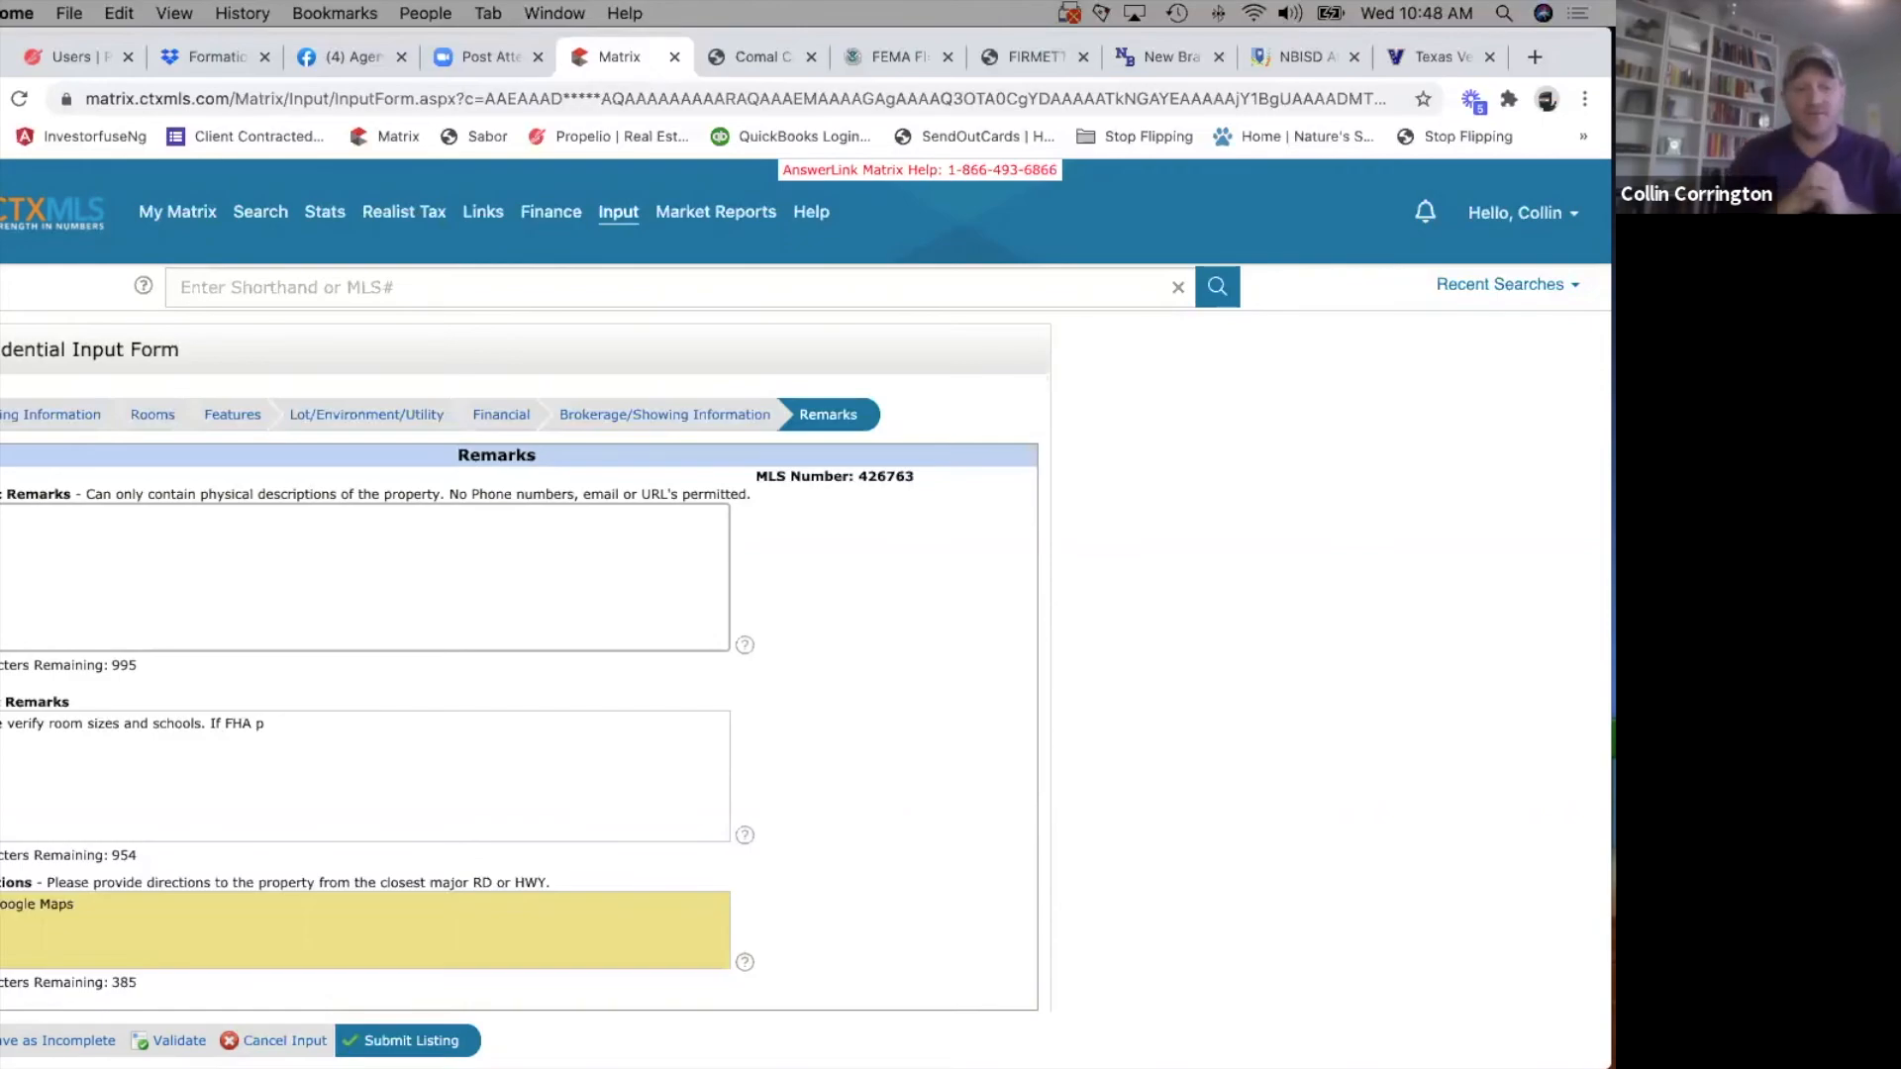
pyautogui.click(319, 742)
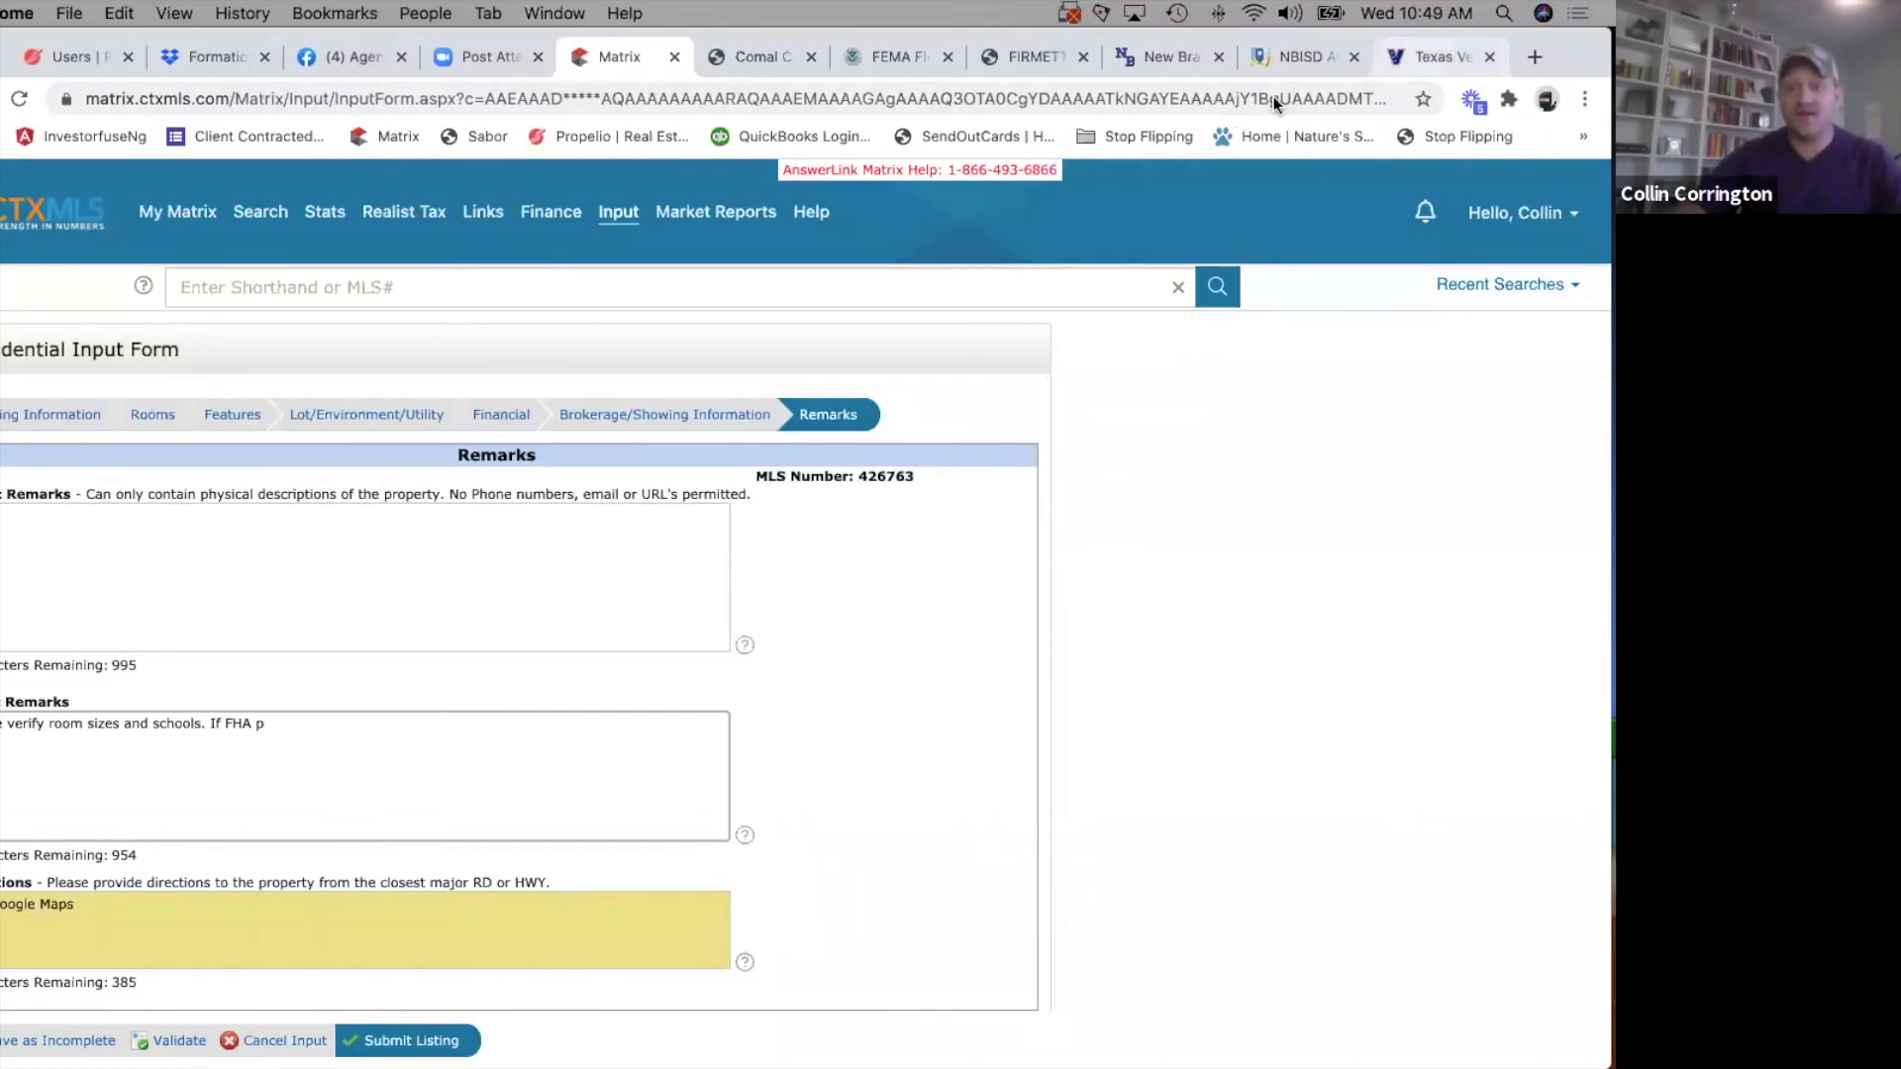
# Open agents.whitelinerealty.com in a new browser tab and go to the agent's account page.
pyautogui.click(1440, 56)
pyautogui.click(1531, 57)
pyautogui.write('agents.whitelinerealty.com')
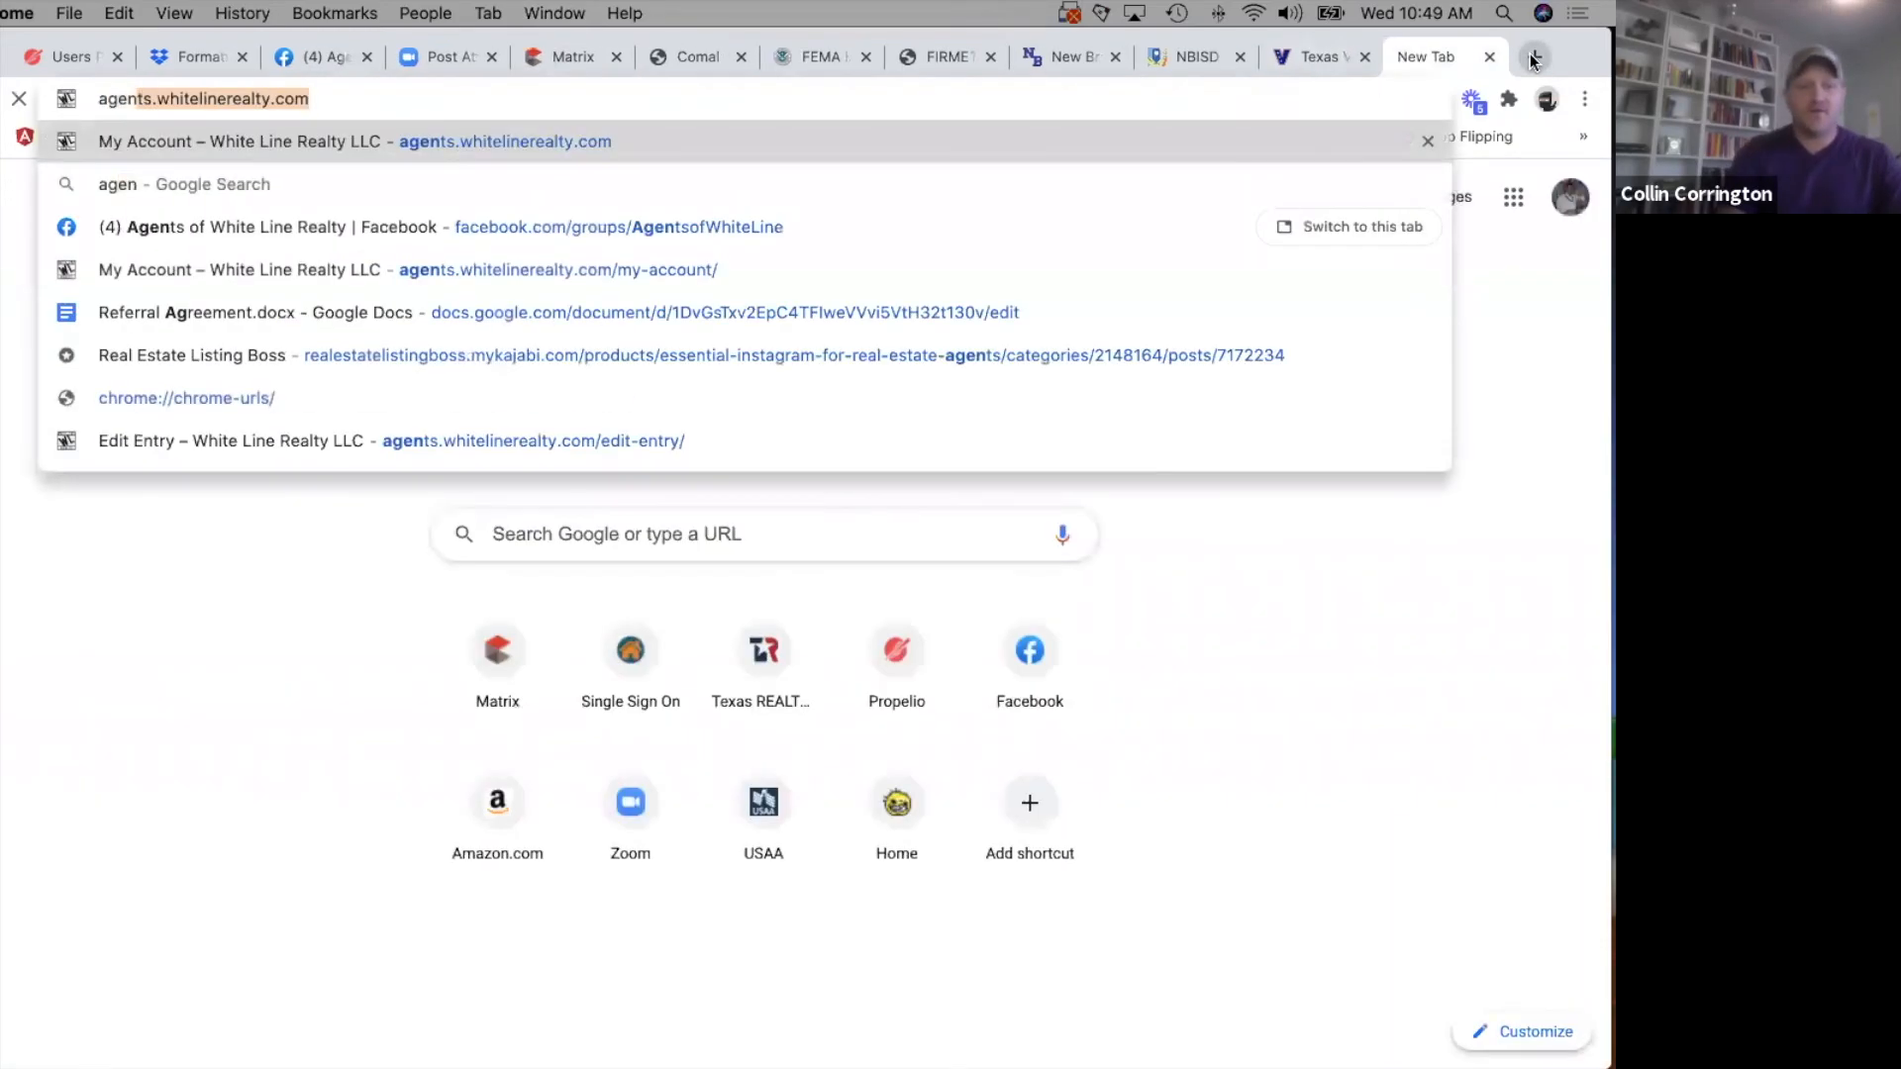
pyautogui.press('Return')
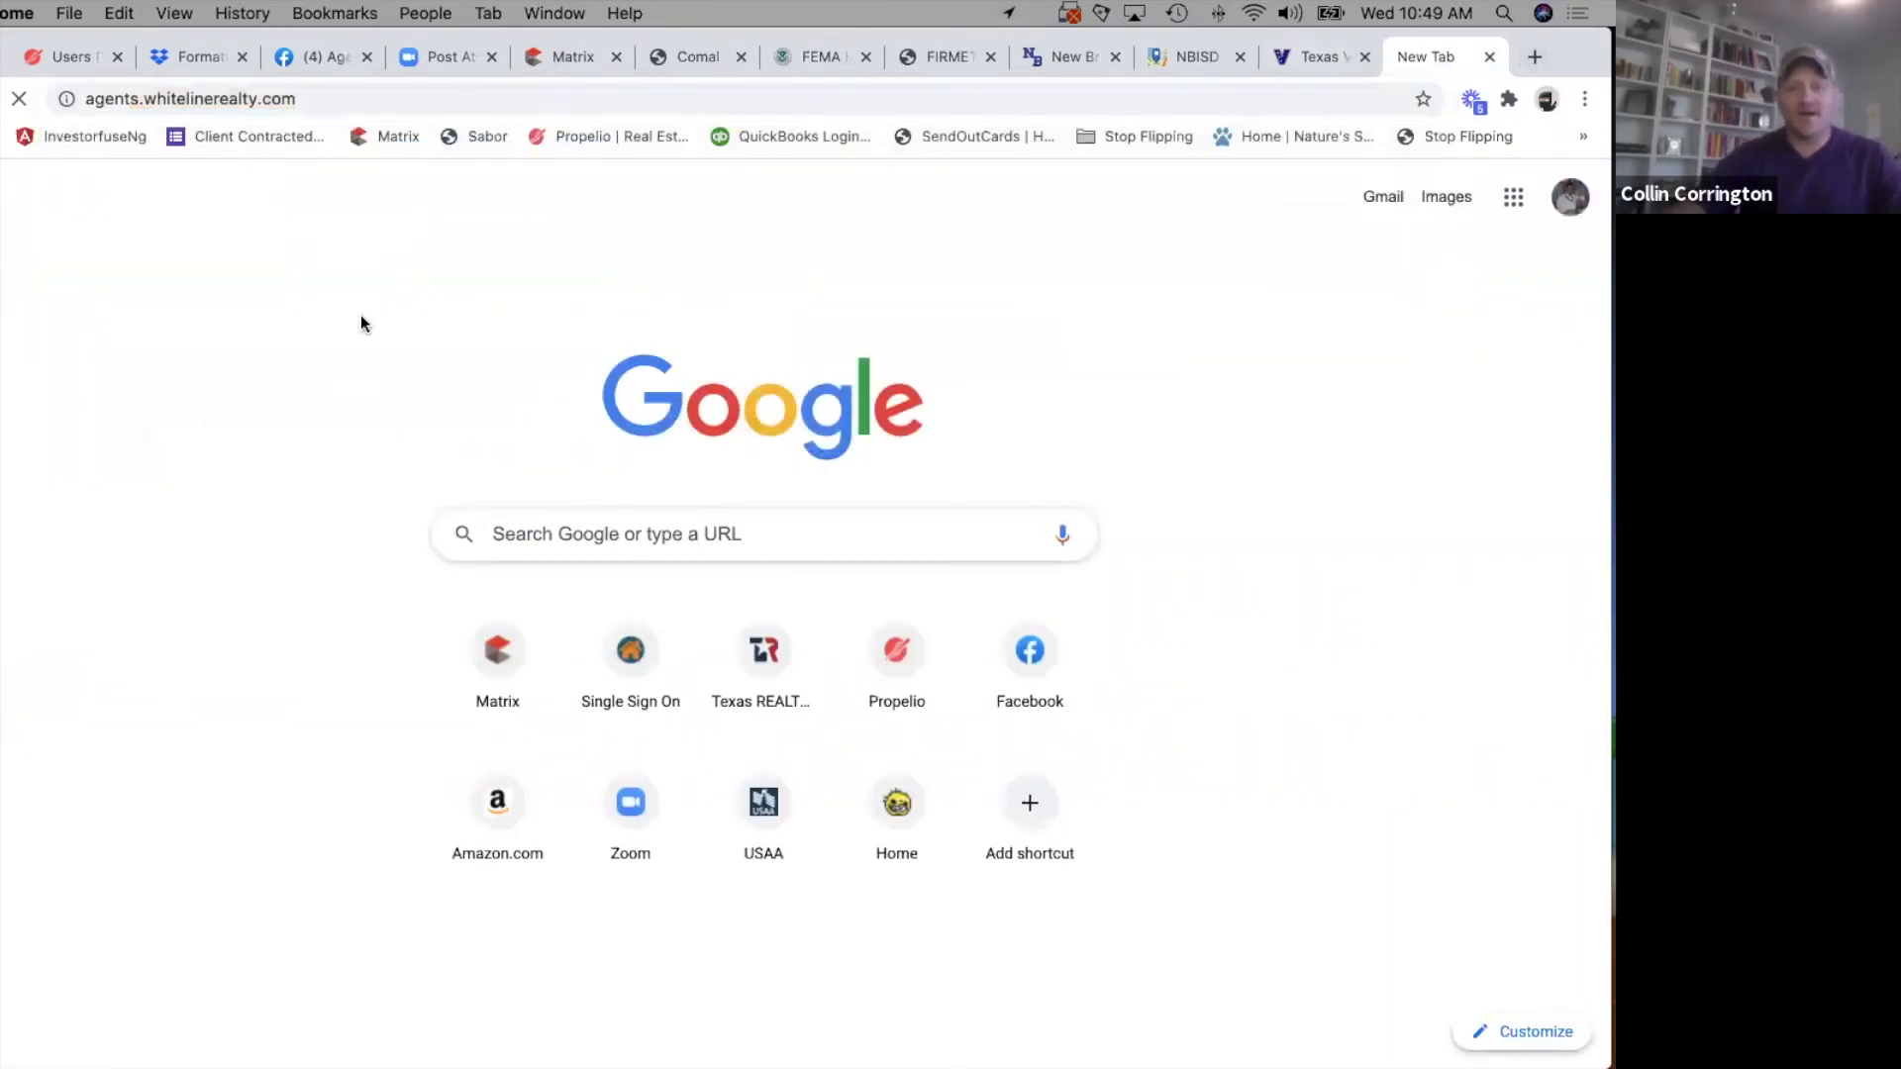
pyautogui.click(336, 99)
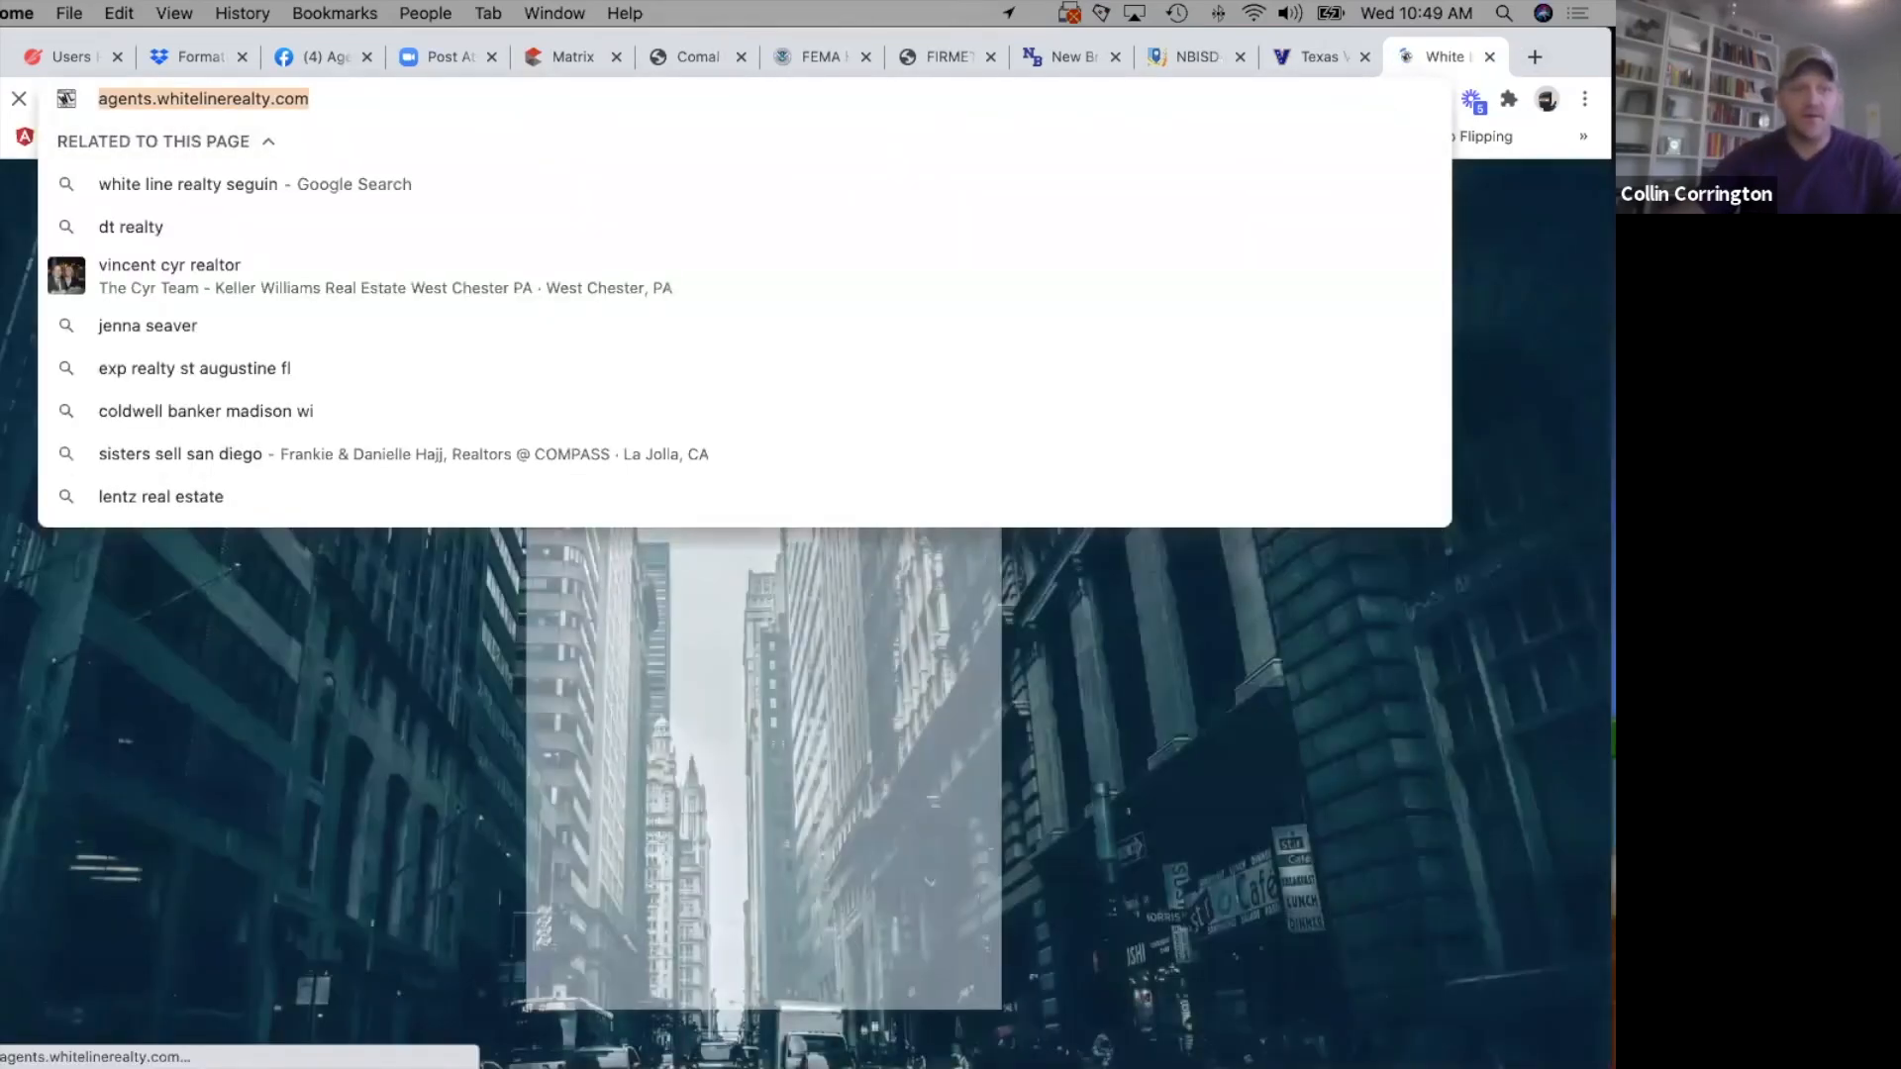
pyautogui.click(219, 798)
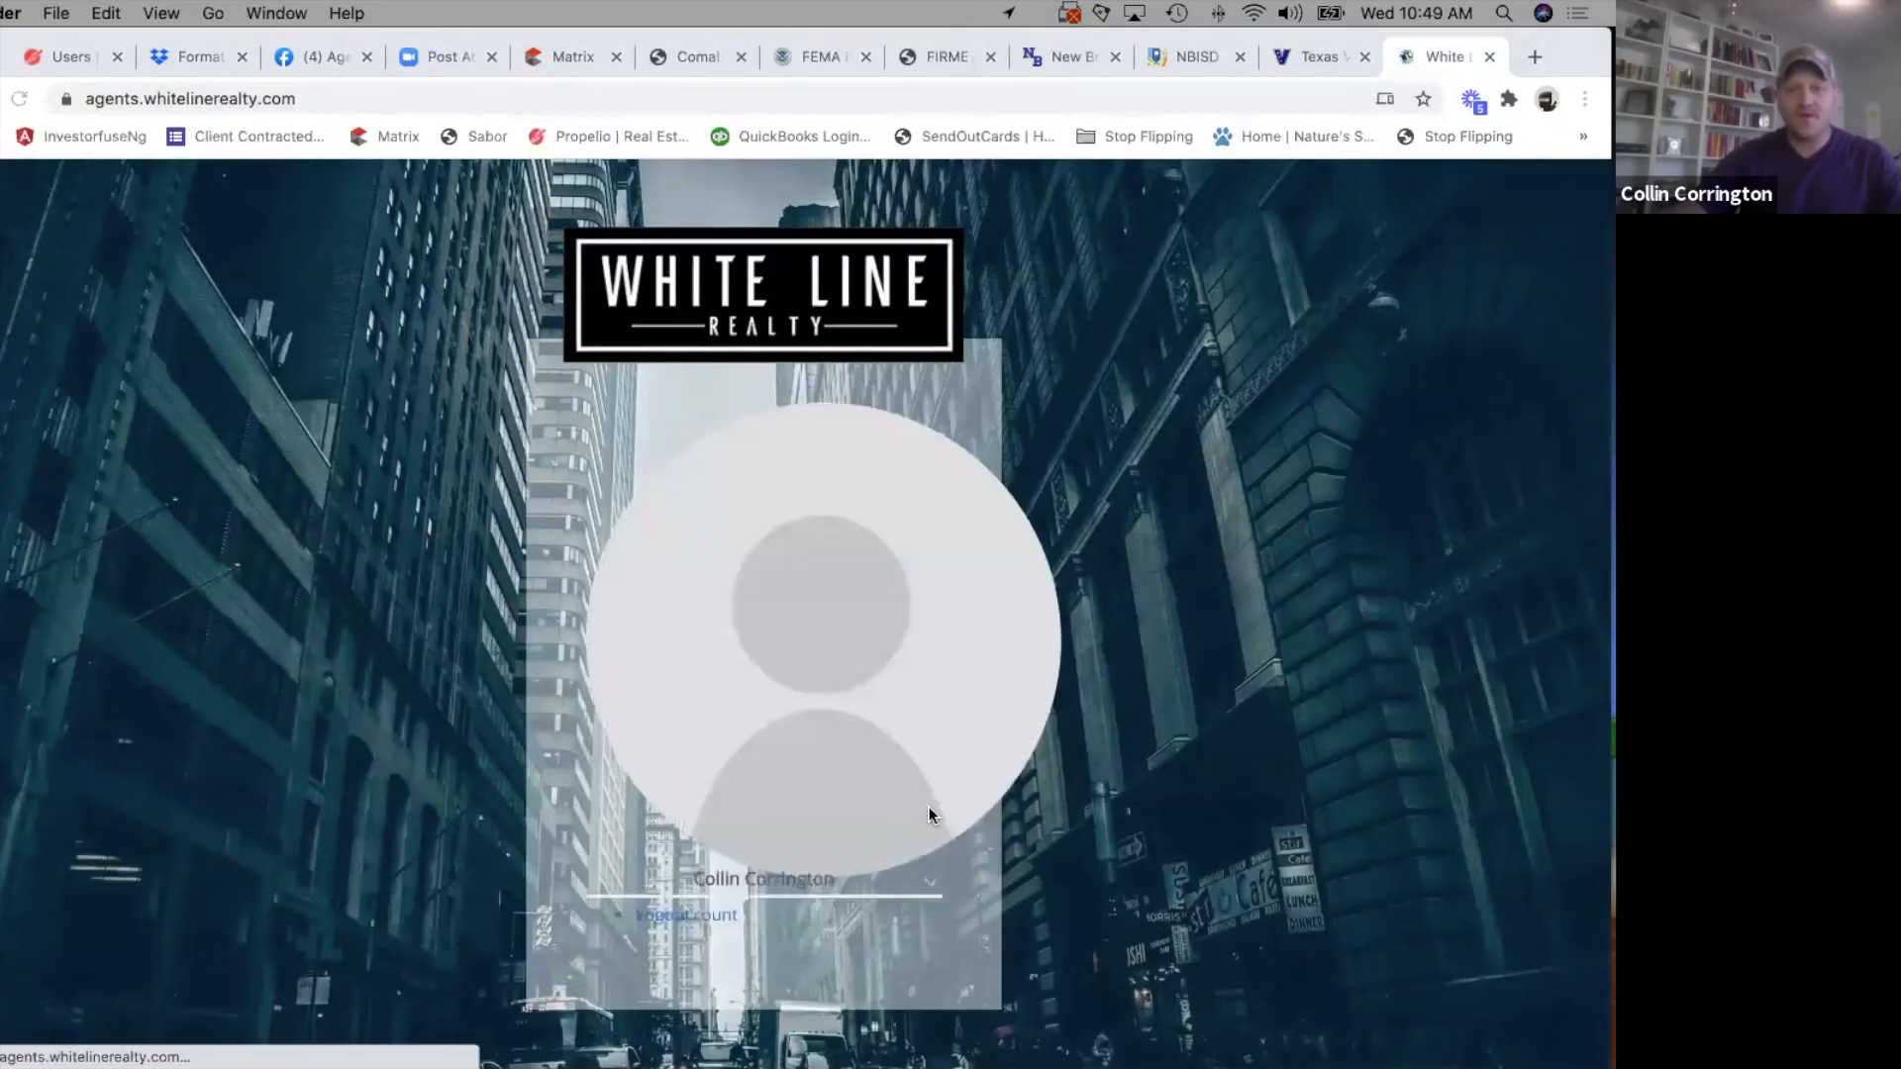
pyautogui.click(731, 911)
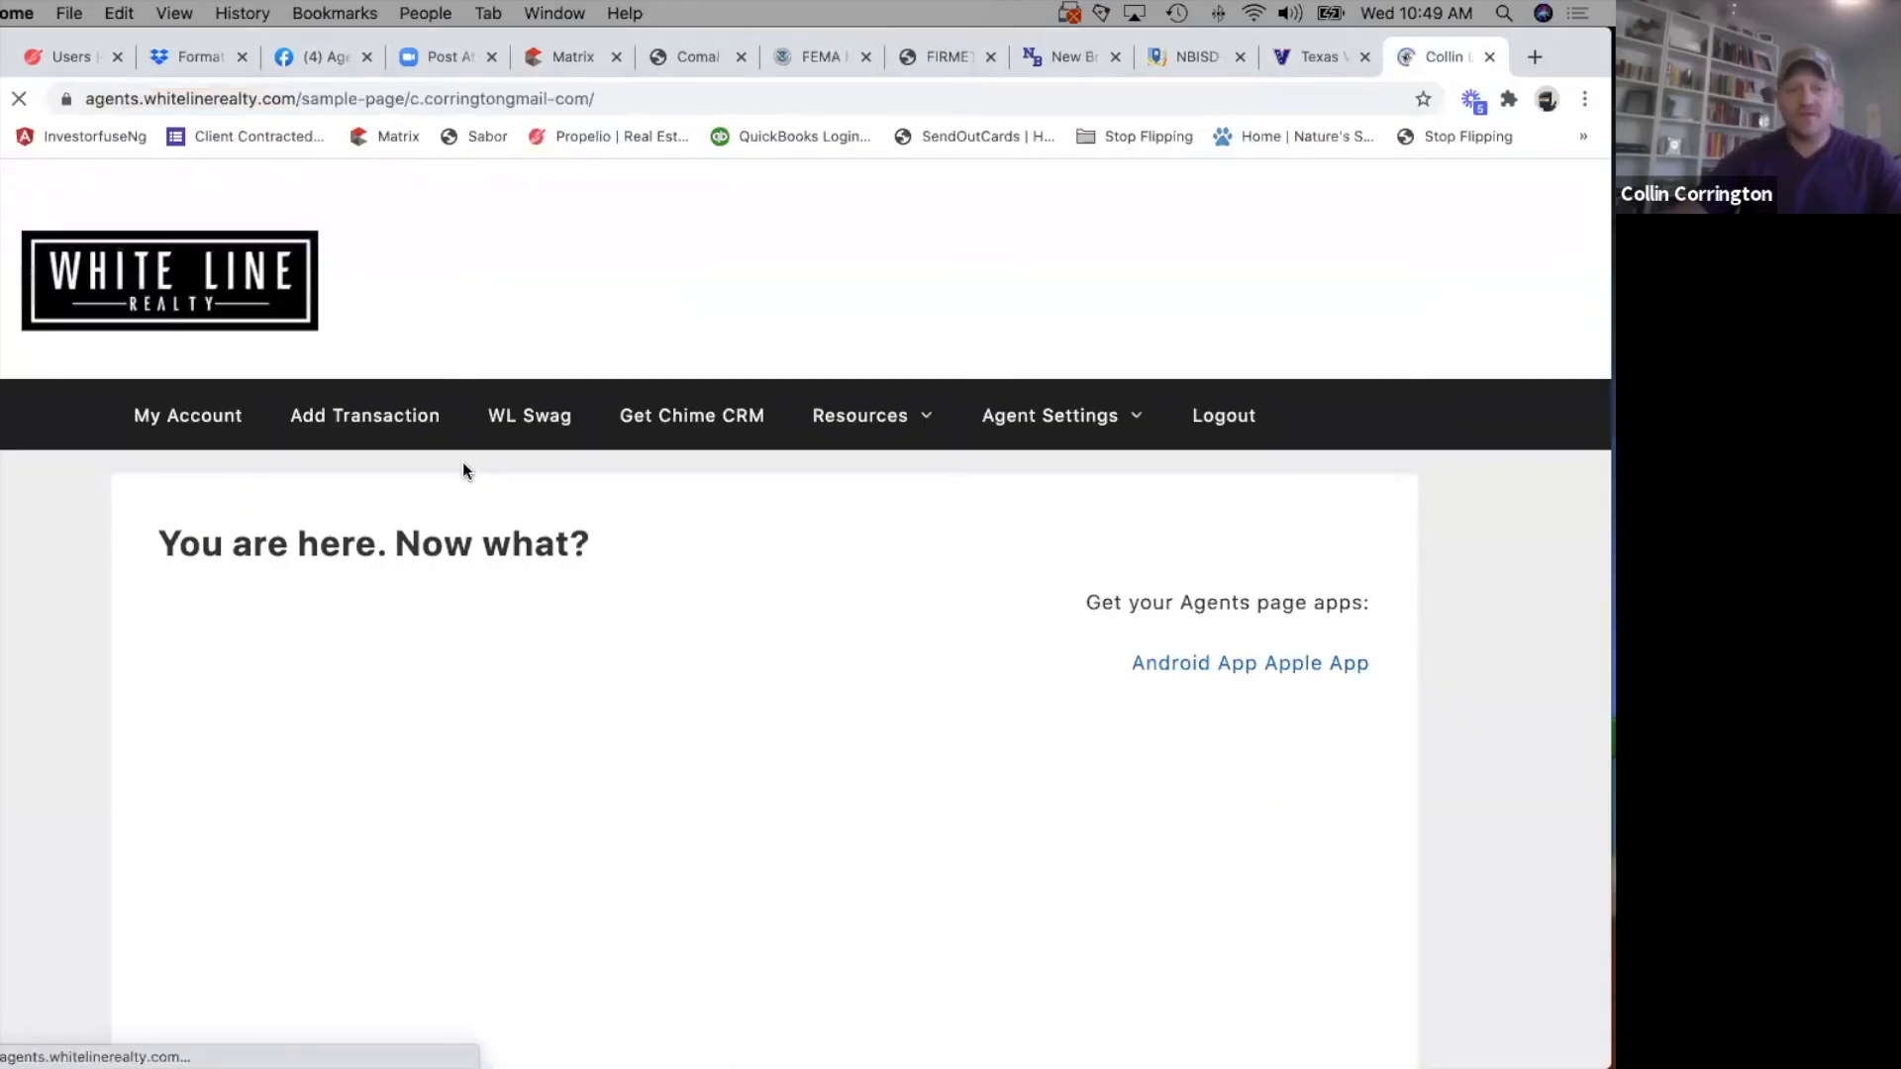
# Open the Important Docs resource and go to the shared White Line Docs folder in Google Drive.
pyautogui.moveTo(838, 406)
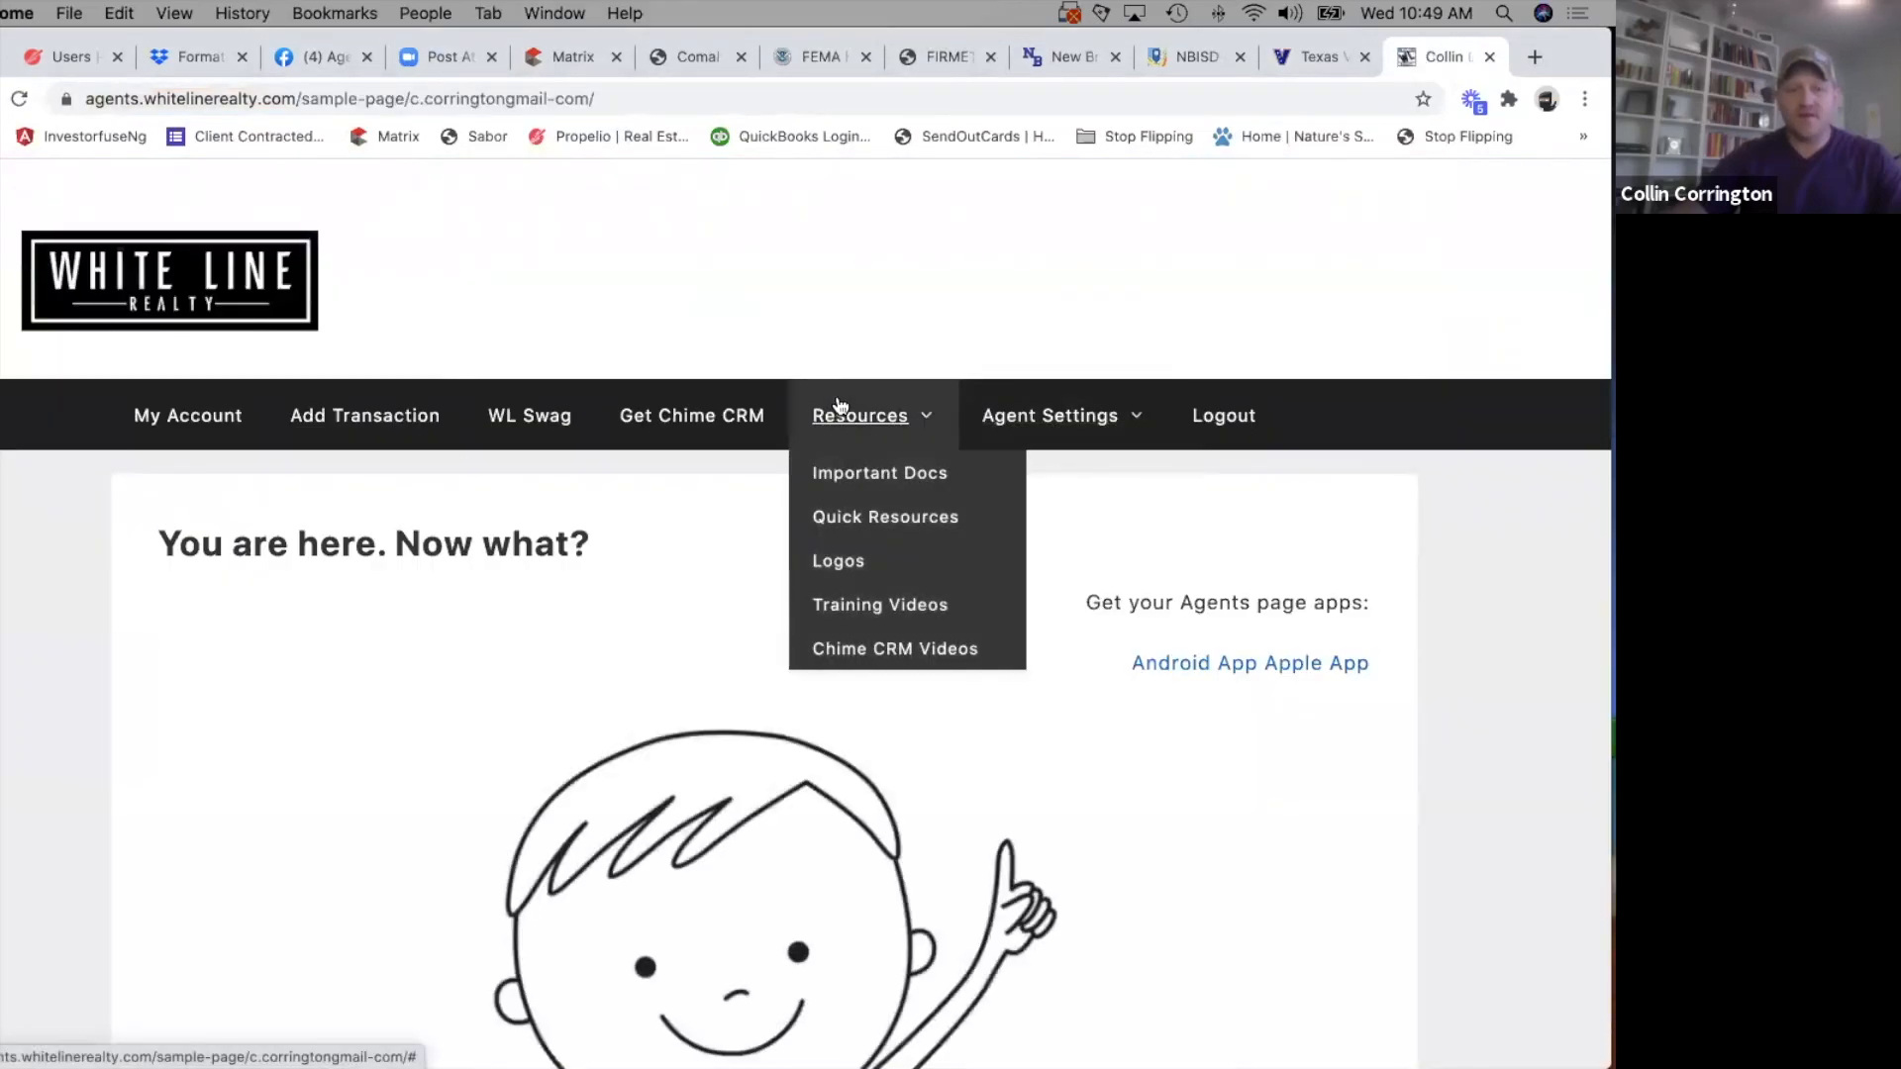
pyautogui.click(865, 473)
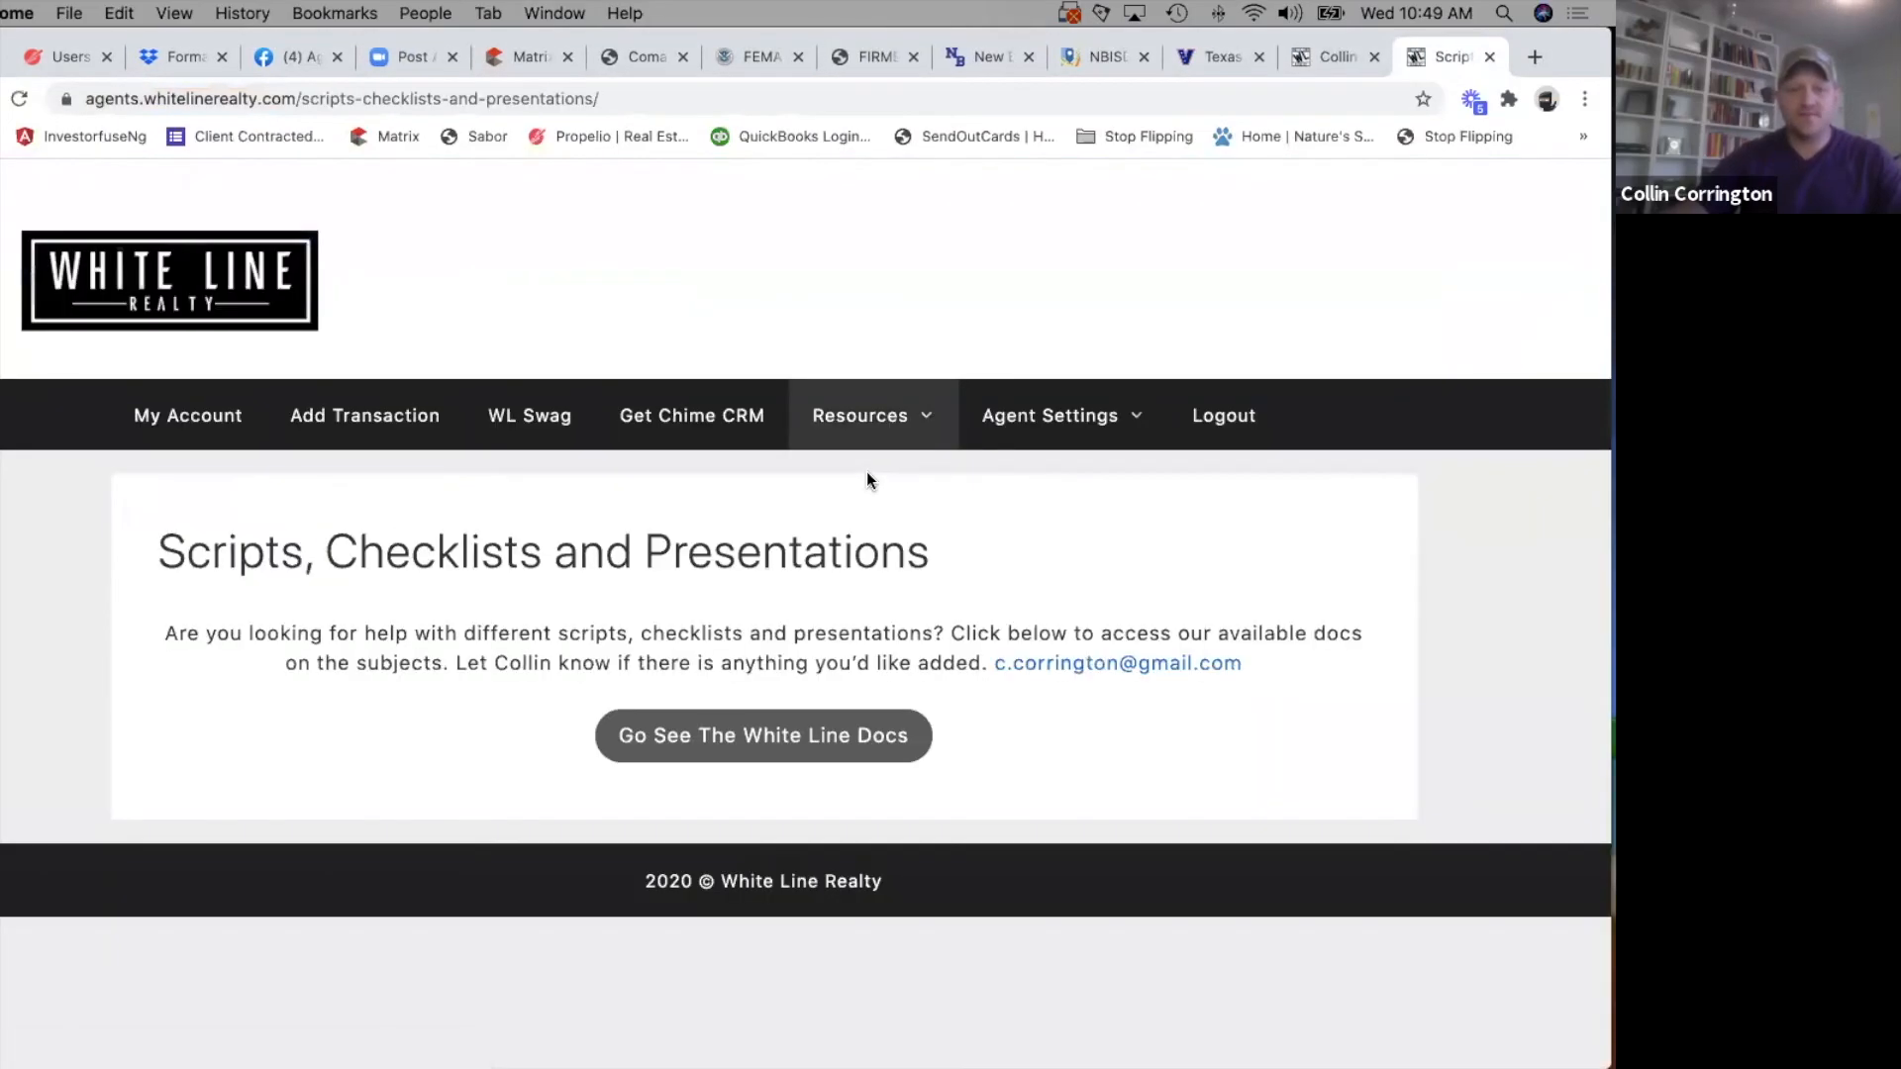
pyautogui.click(739, 764)
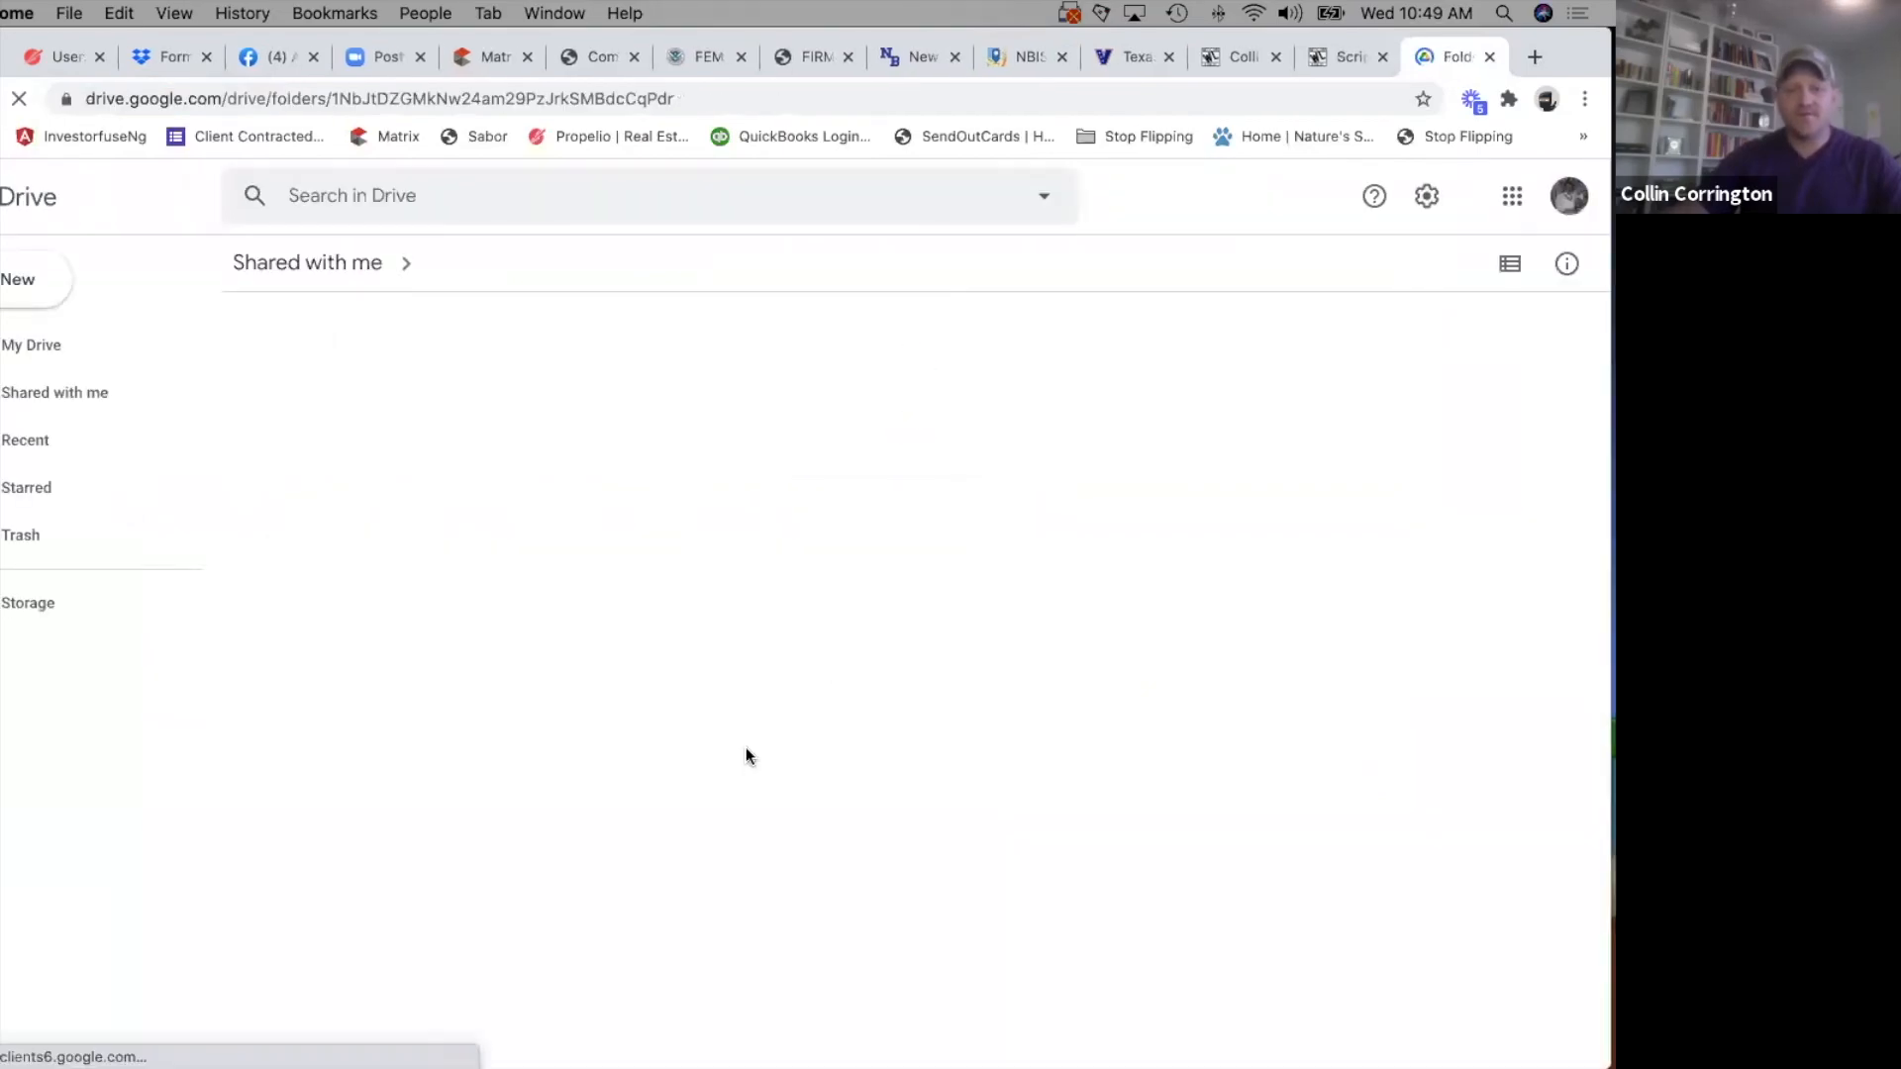
# Look through the files in the shared Important Docs folder for a listing input form, including the checklists and the seller's disclosure notice.
pyautogui.scroll(-10, 748, 757)
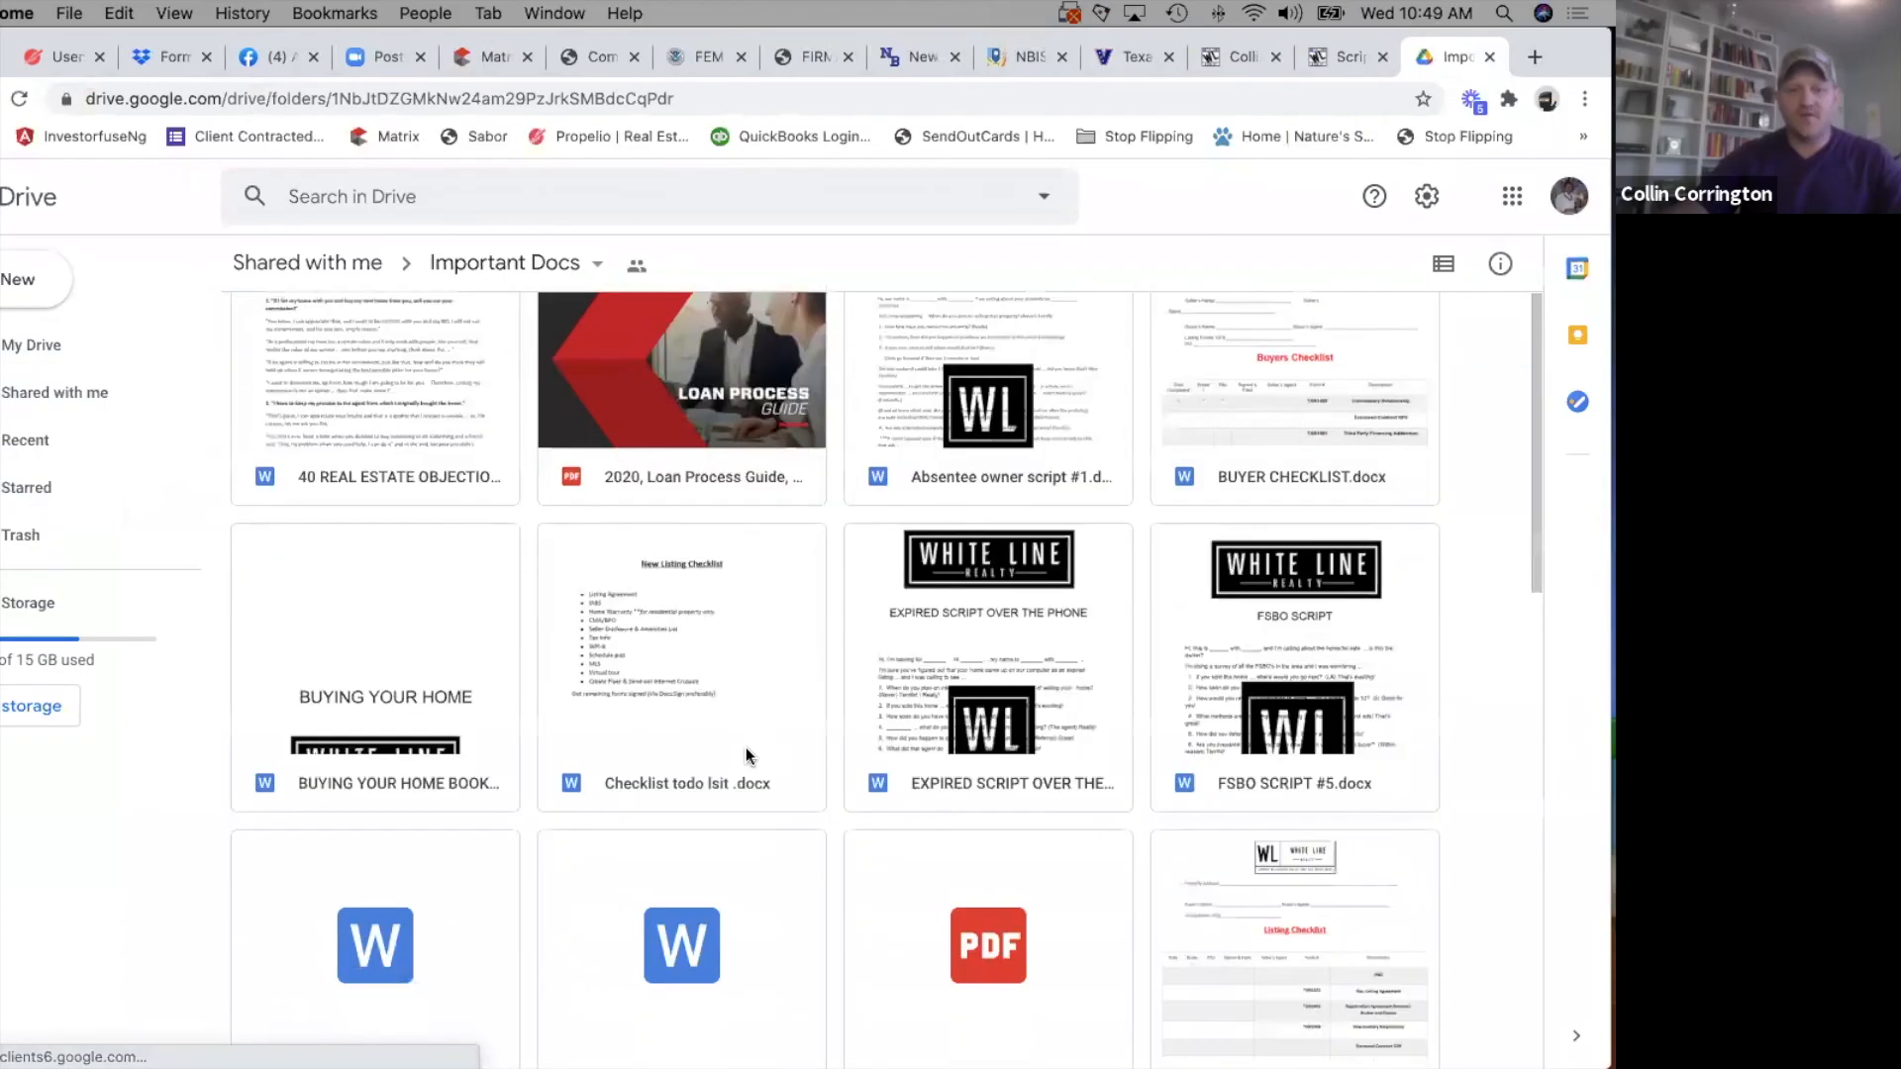
pyautogui.scroll(-5, 745, 754)
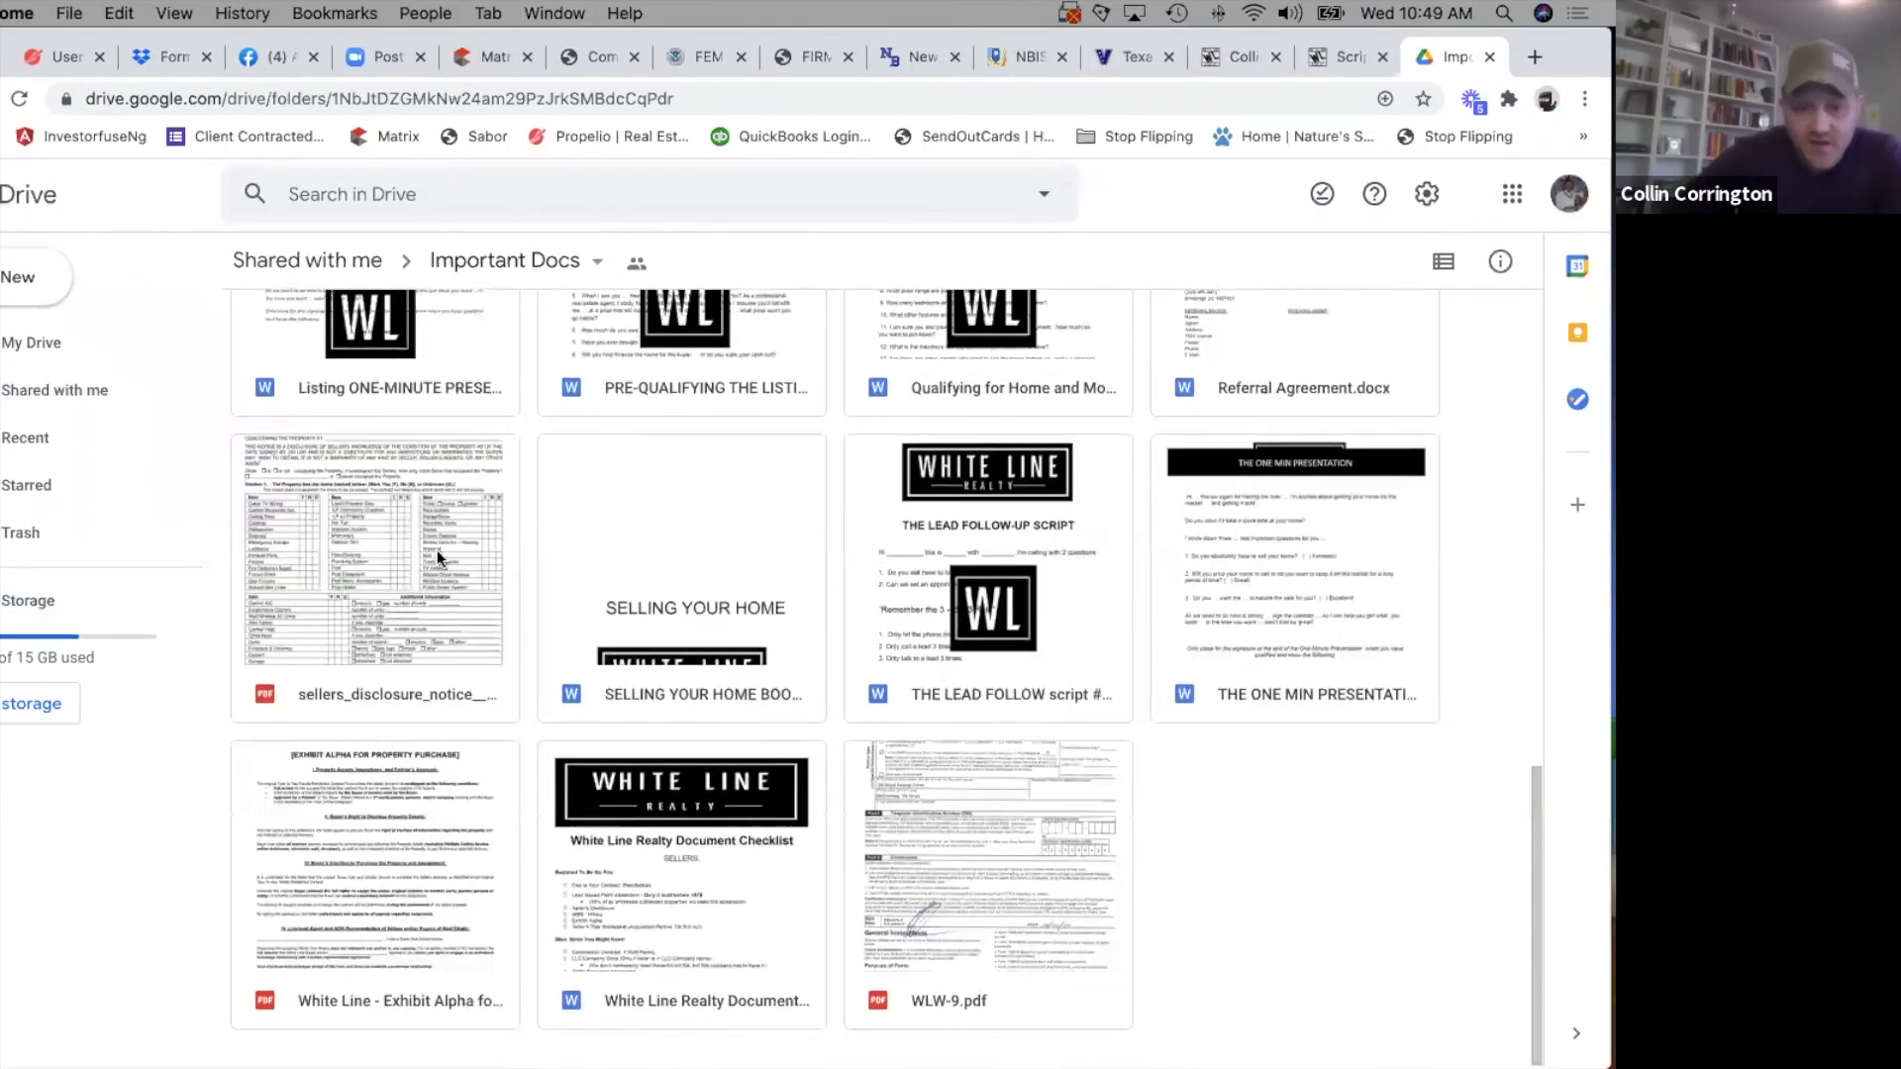
pyautogui.scroll(1, 436, 572)
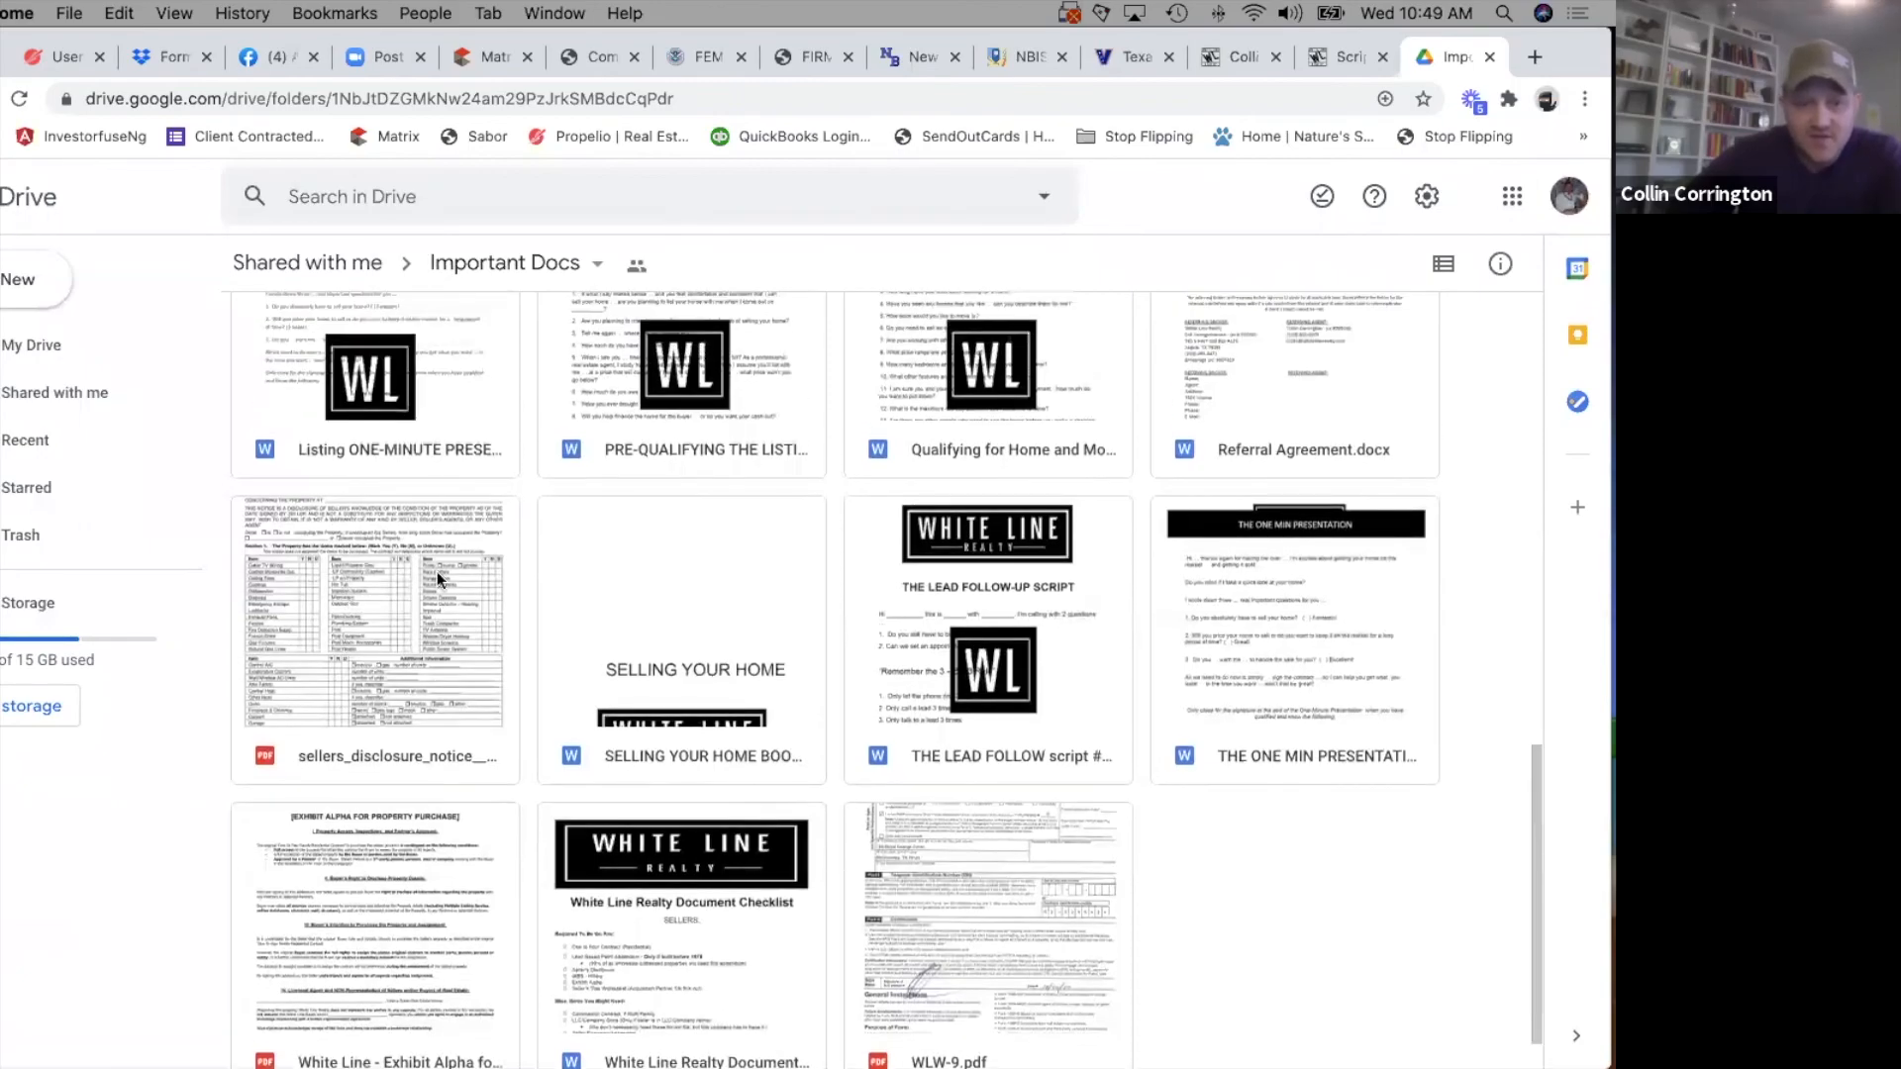
pyautogui.scroll(-1, 422, 580)
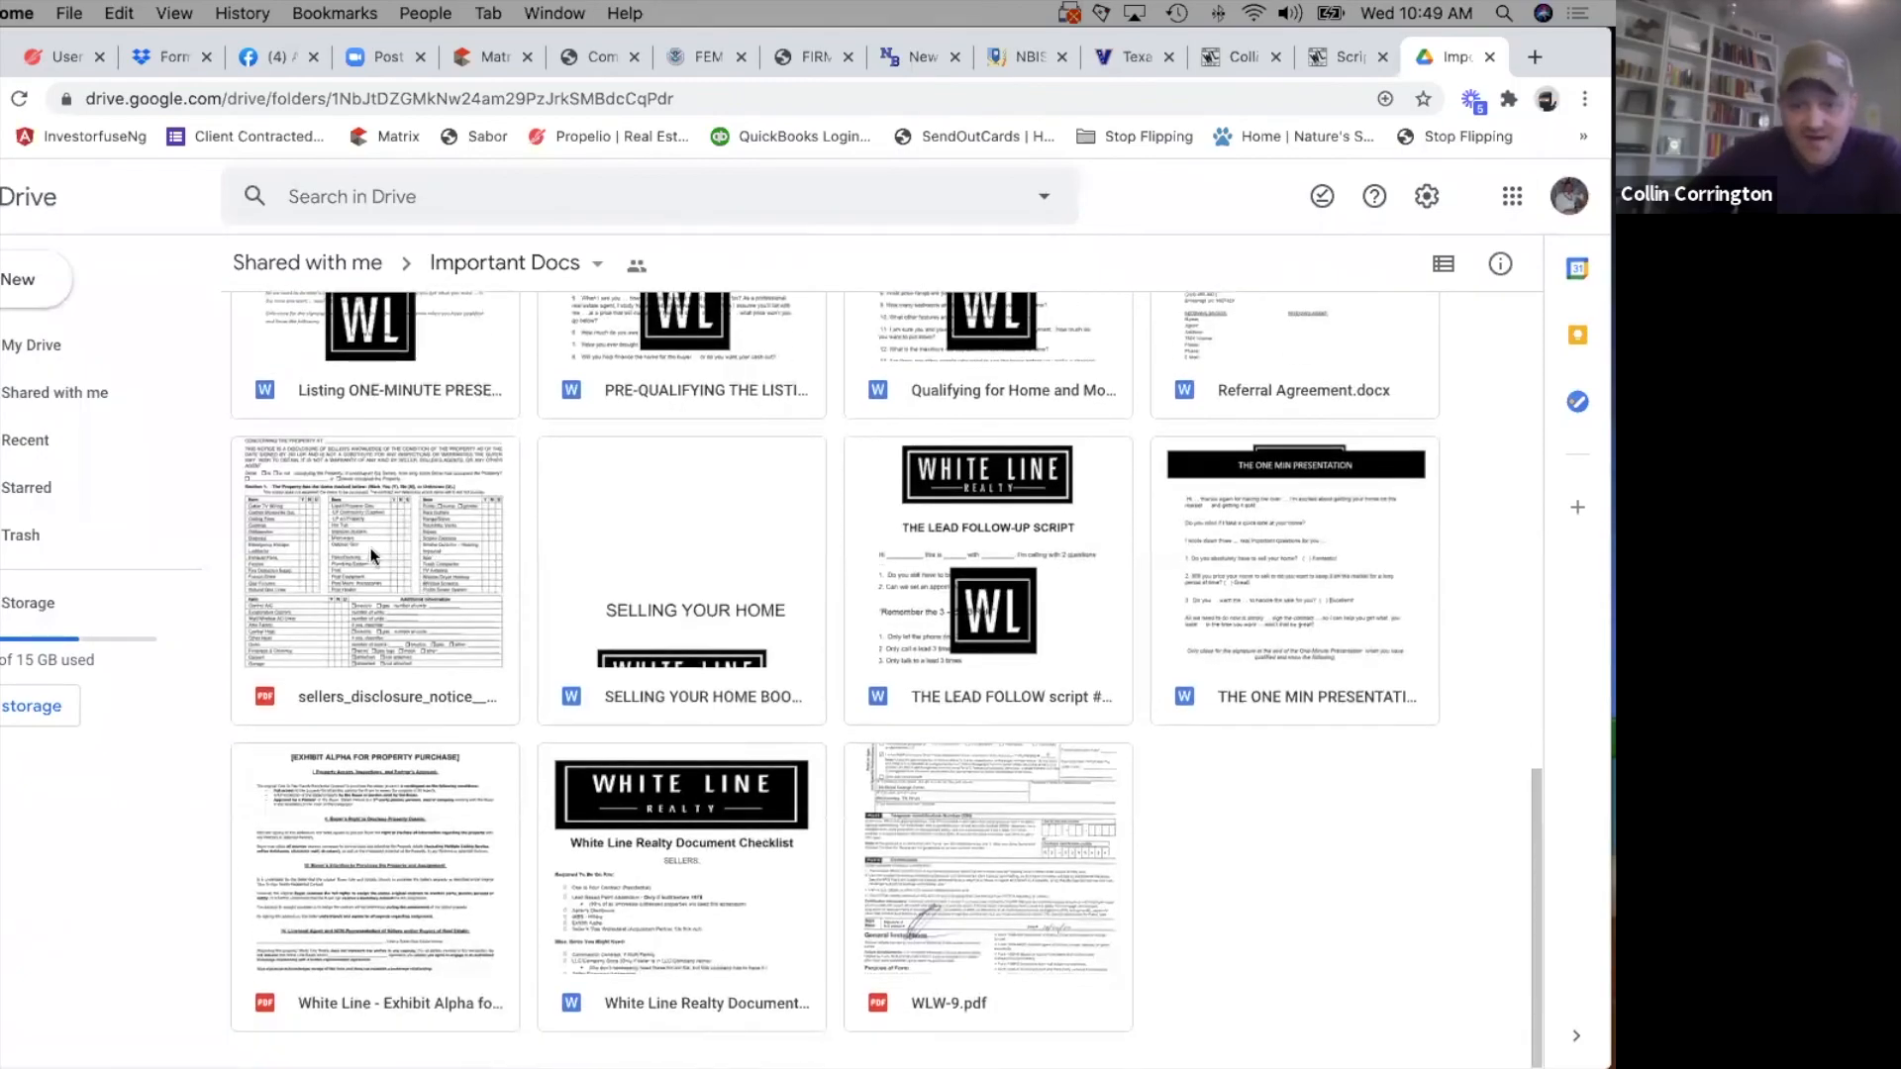
pyautogui.scroll(5, 753, 655)
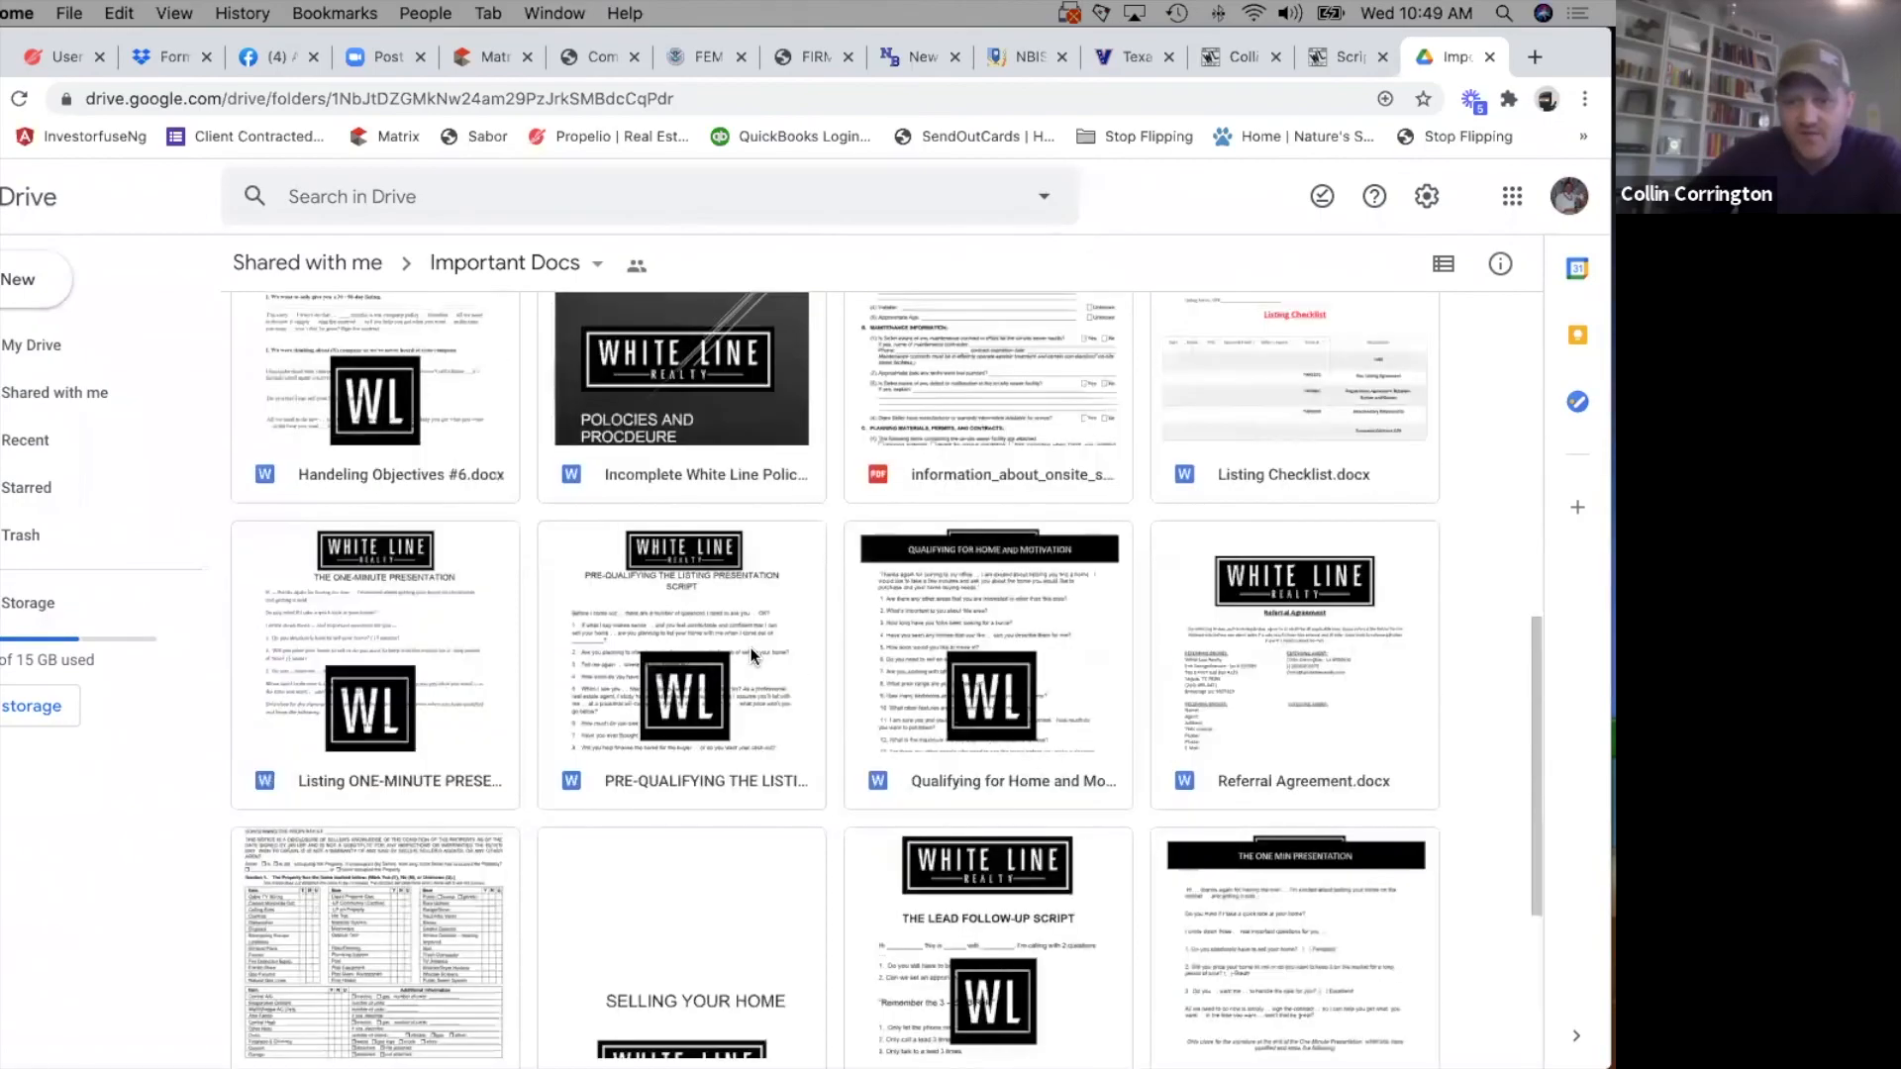
pyautogui.scroll(4, 743, 716)
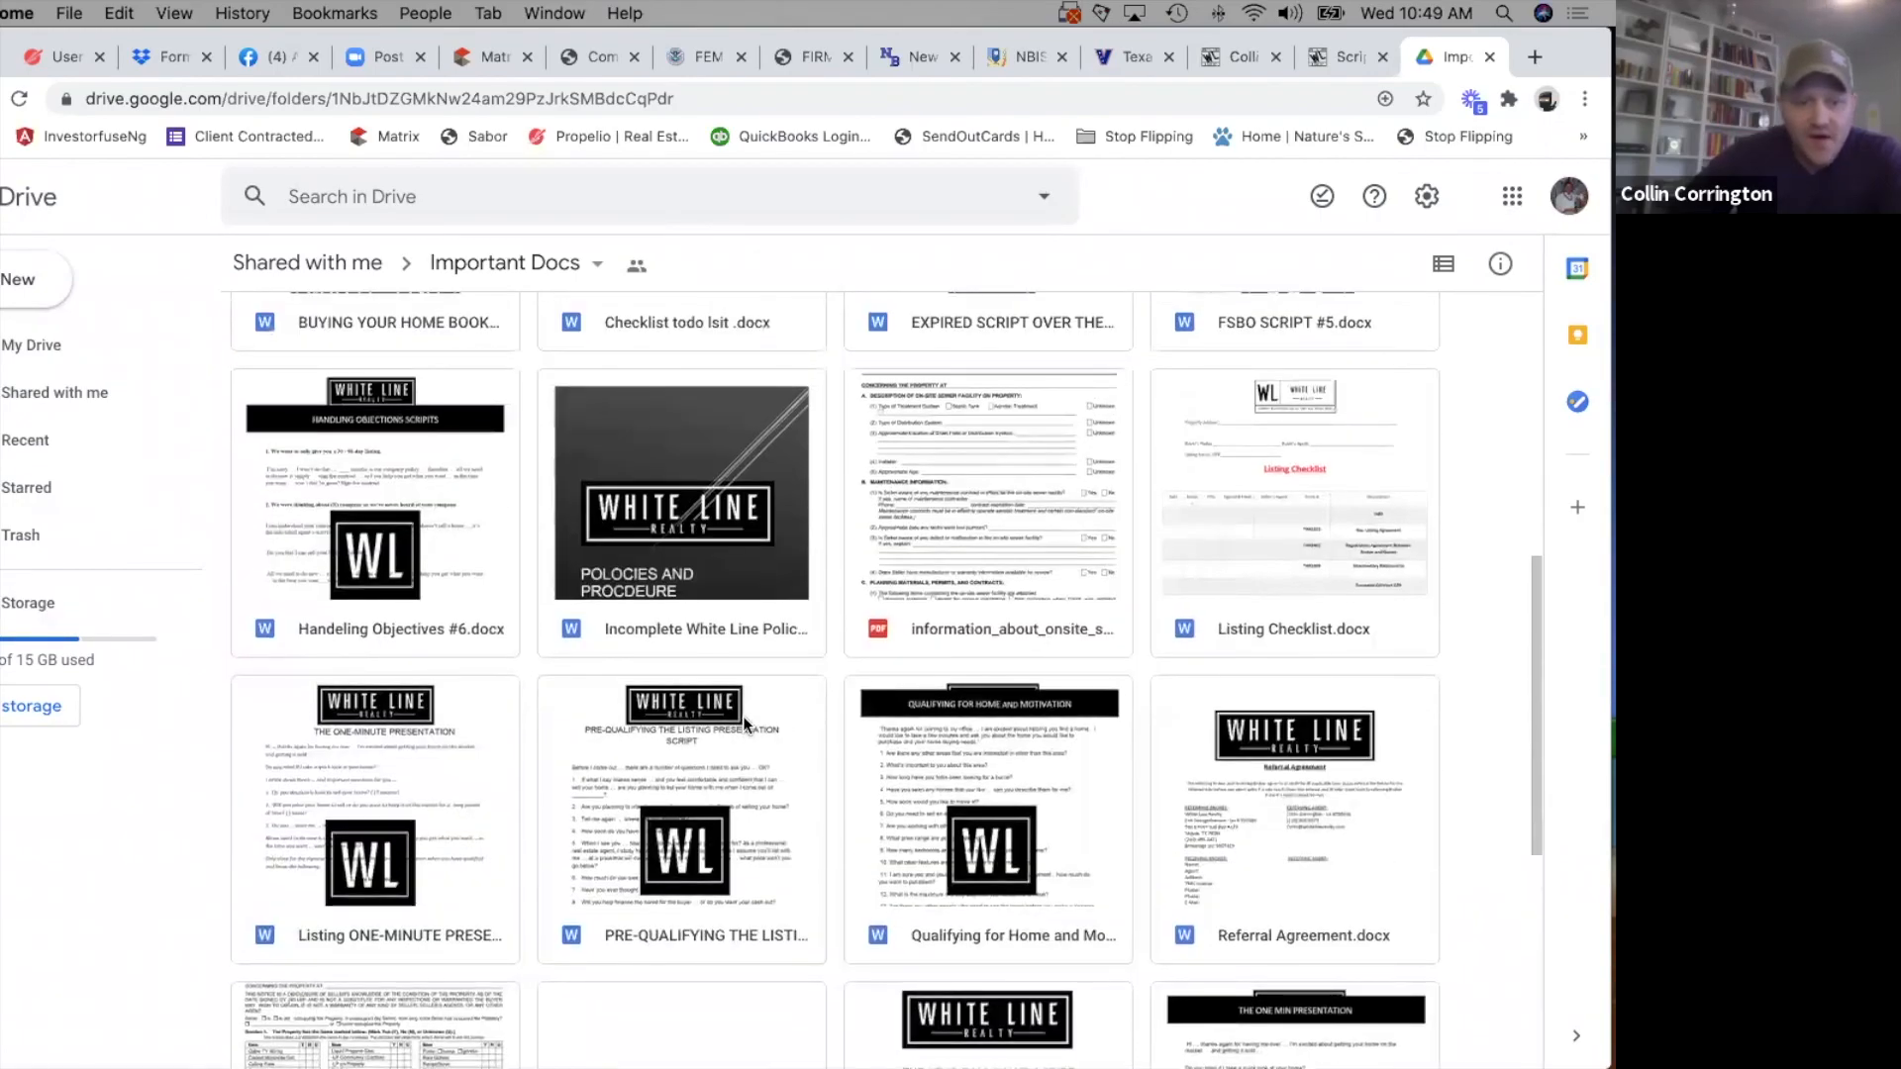
pyautogui.scroll(6, 742, 715)
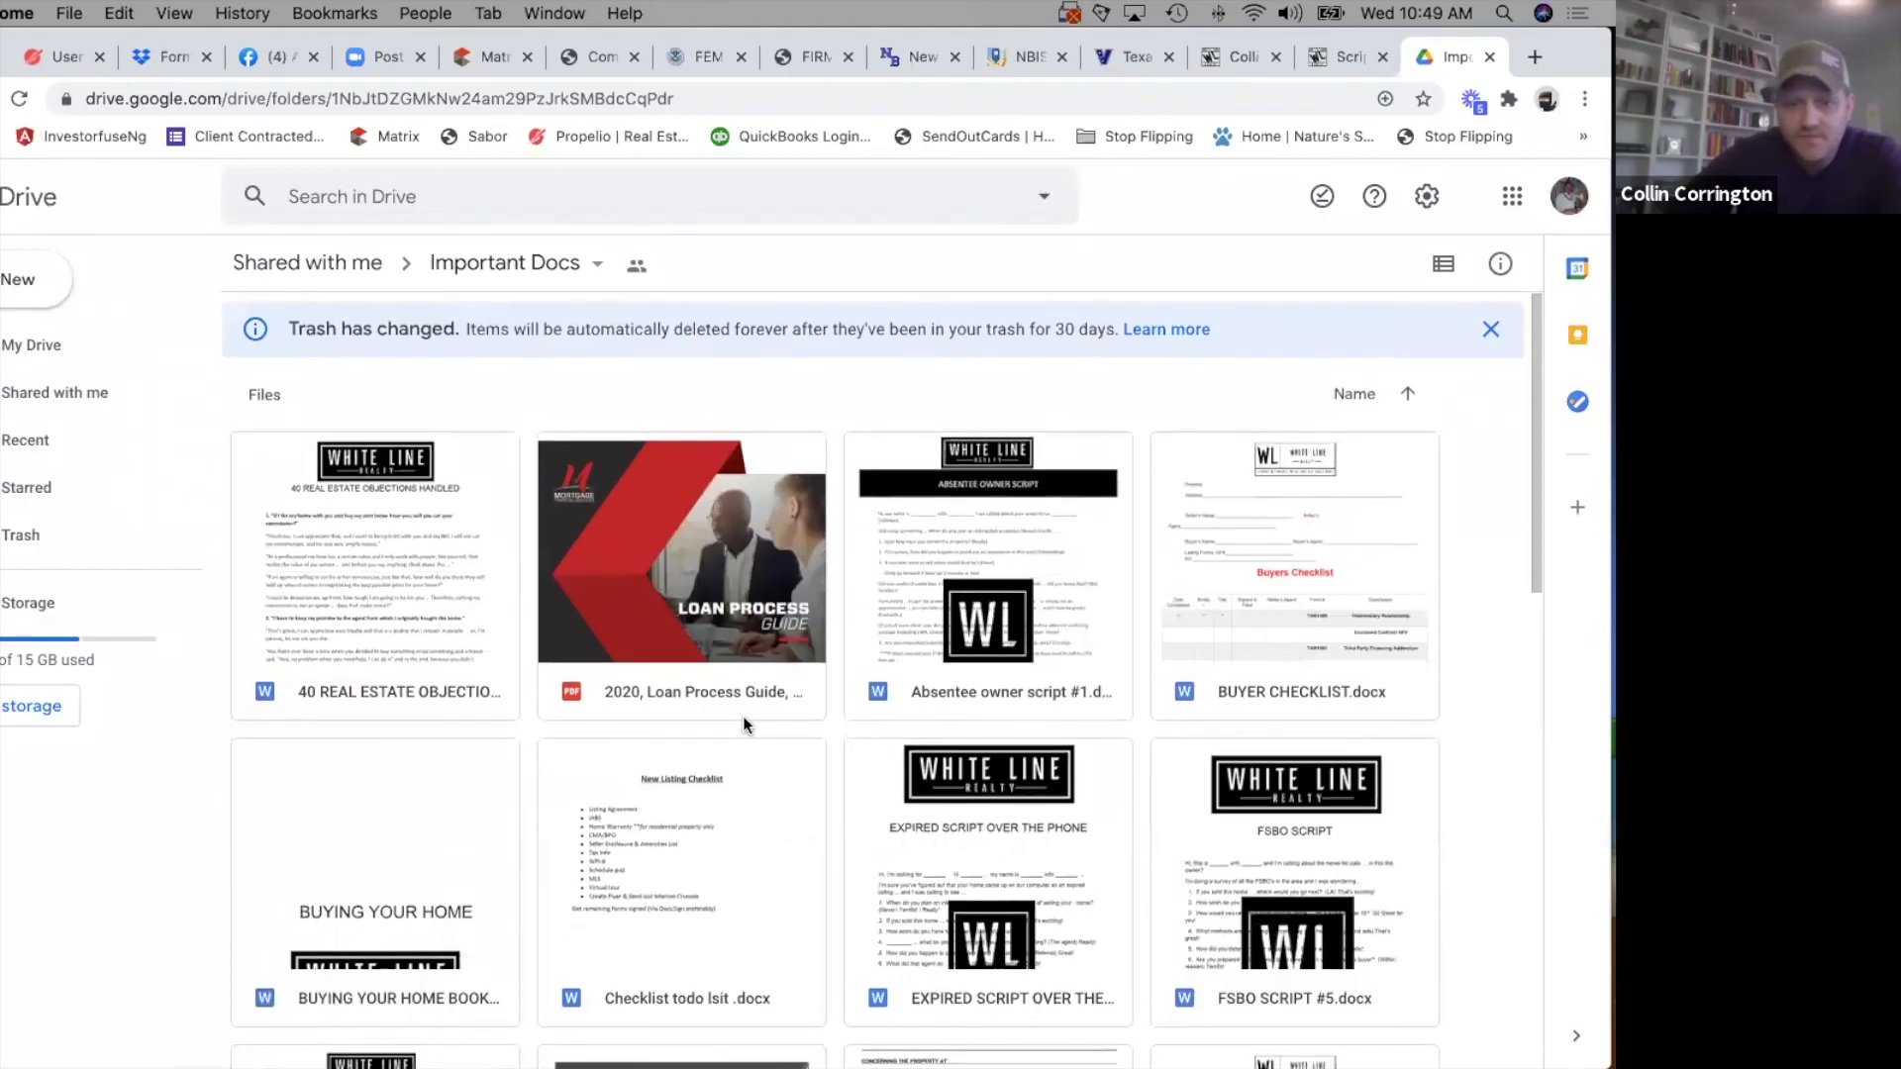
pyautogui.scroll(-3, 742, 715)
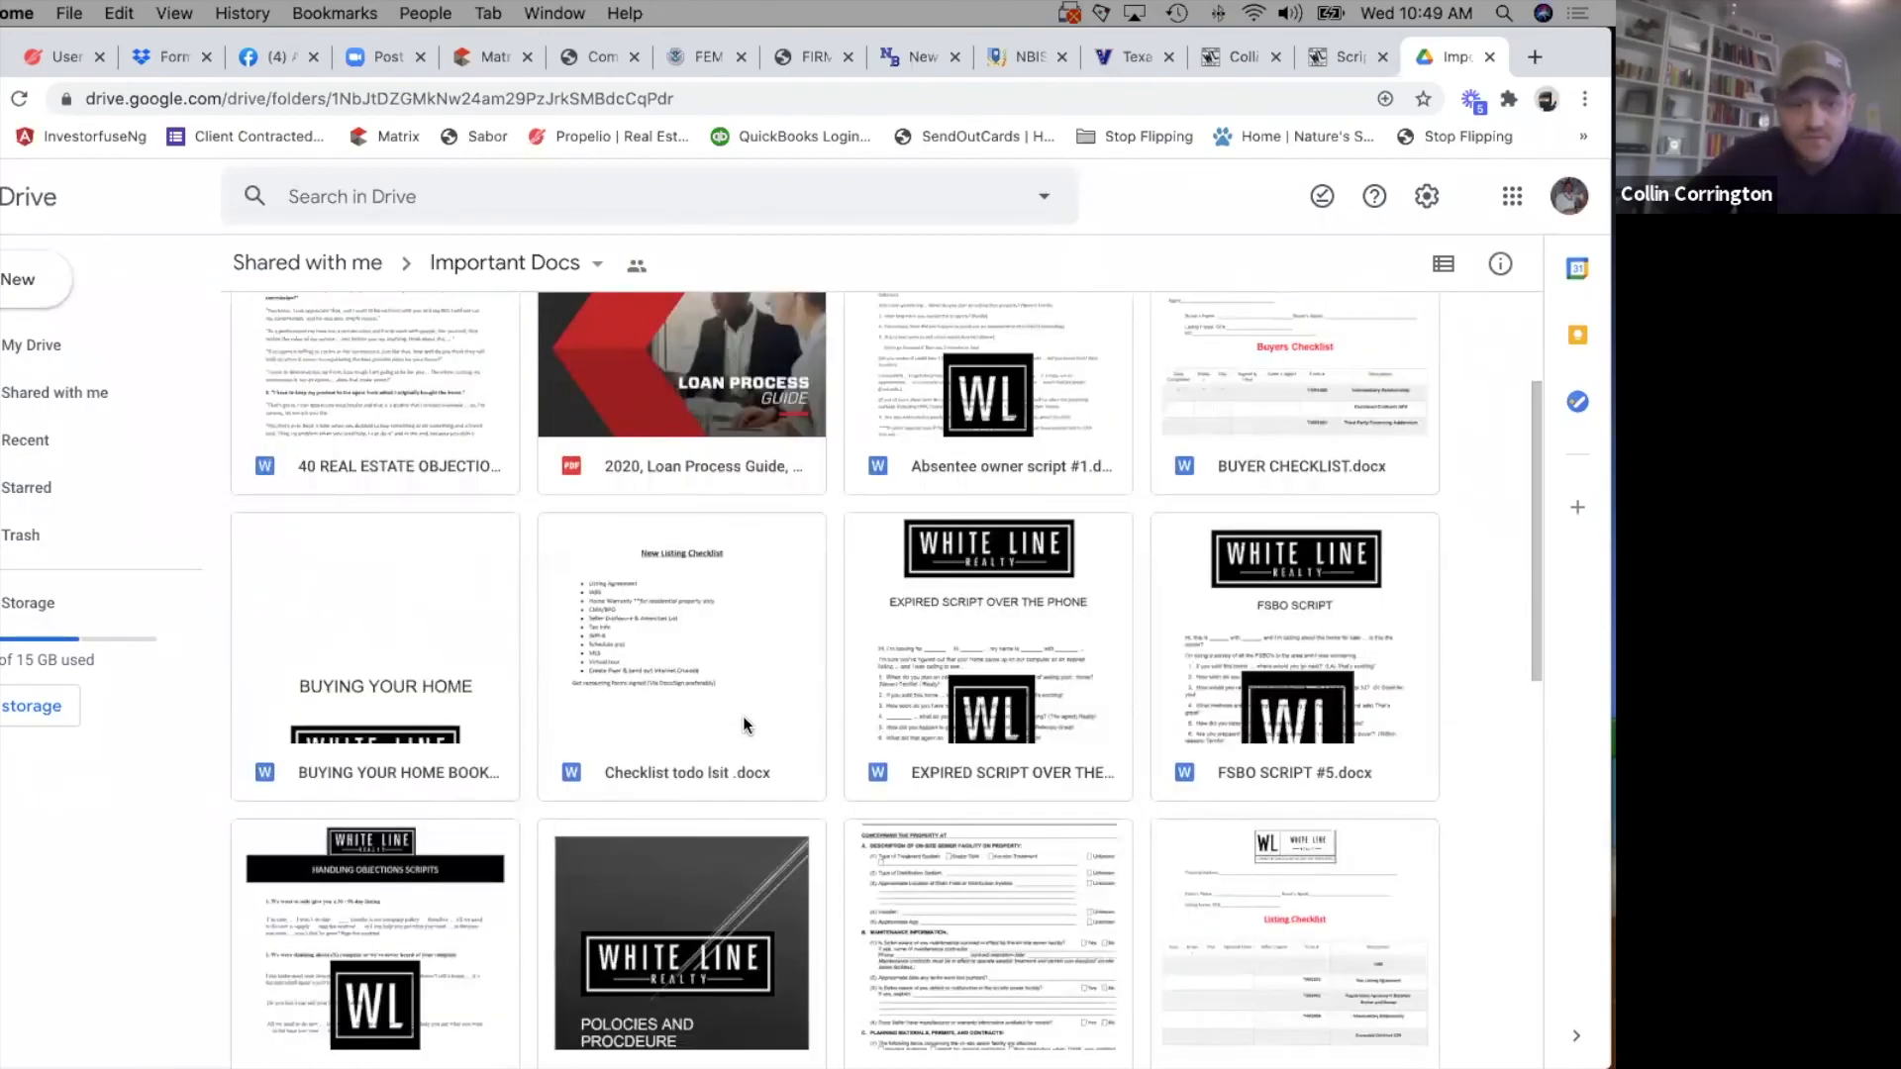
pyautogui.scroll(-1, 742, 715)
pyautogui.scroll(-3, 743, 715)
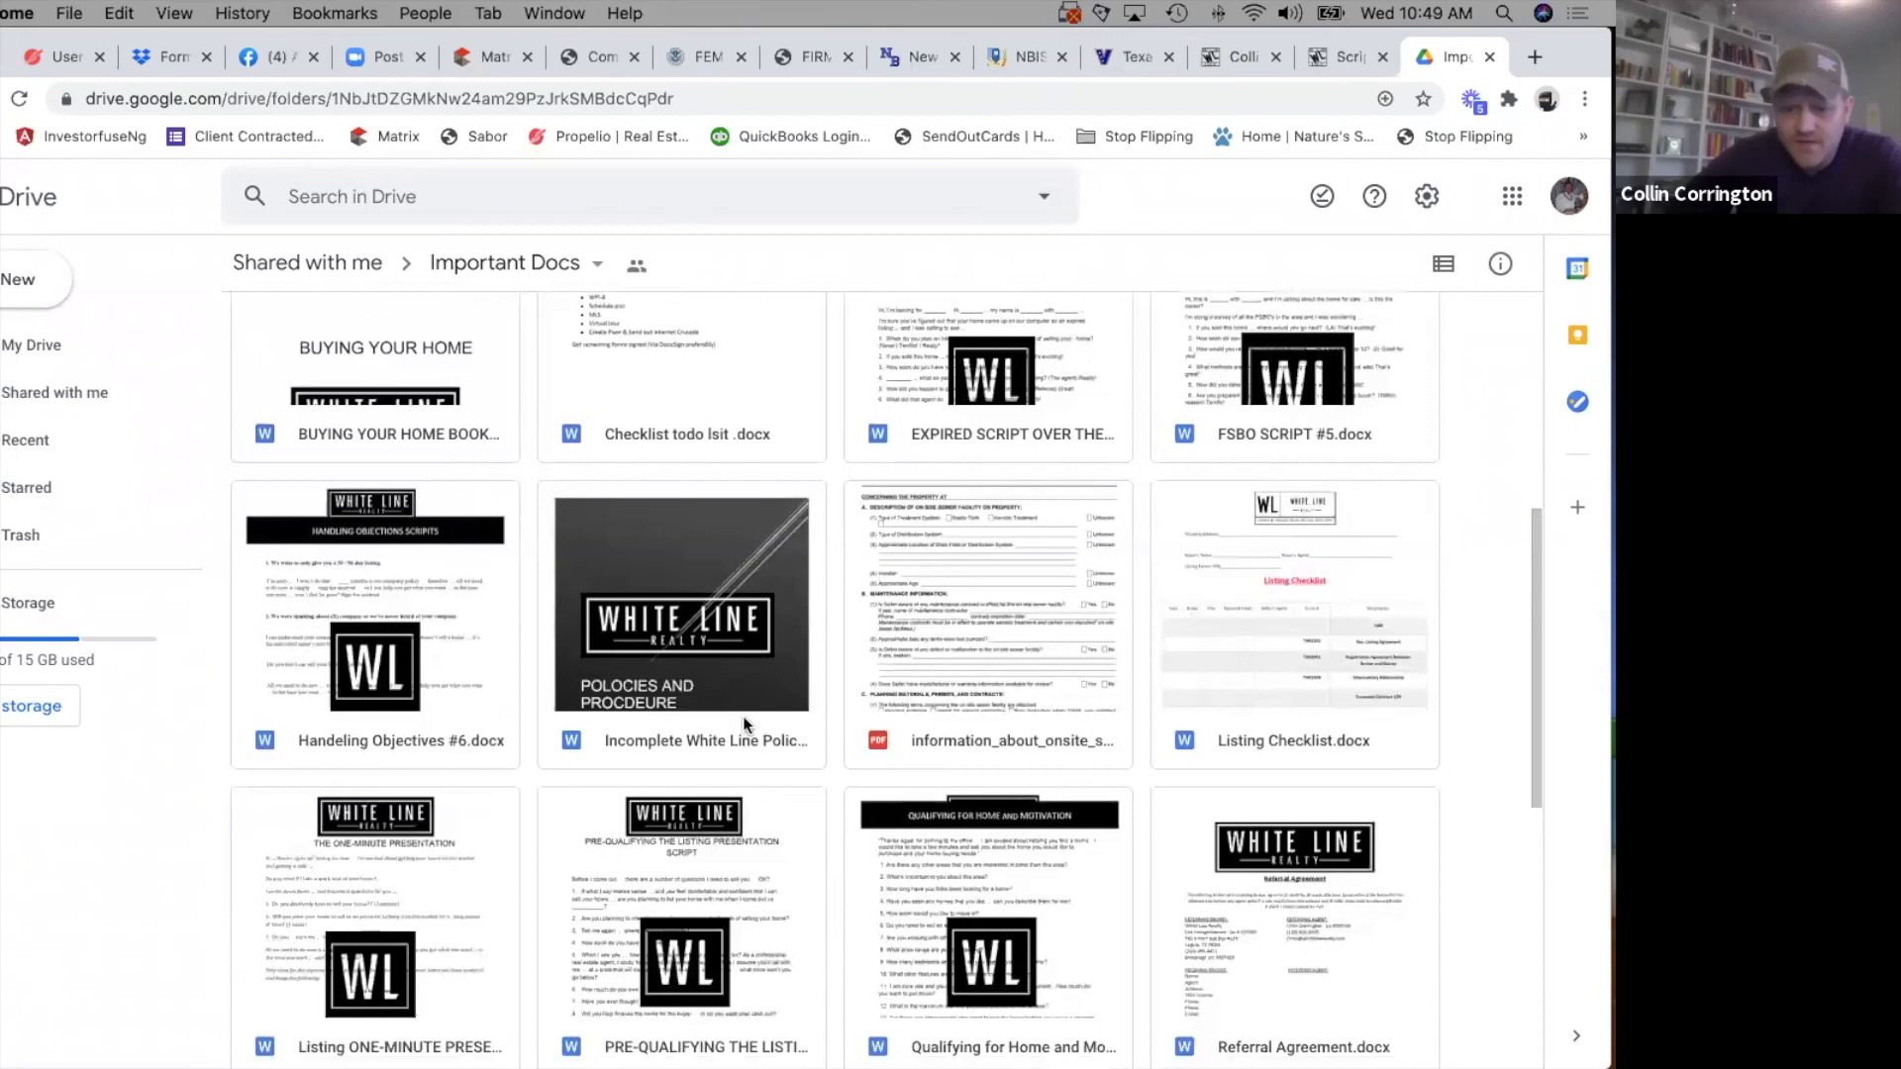
pyautogui.scroll(-2, 742, 716)
pyautogui.scroll(-3, 743, 715)
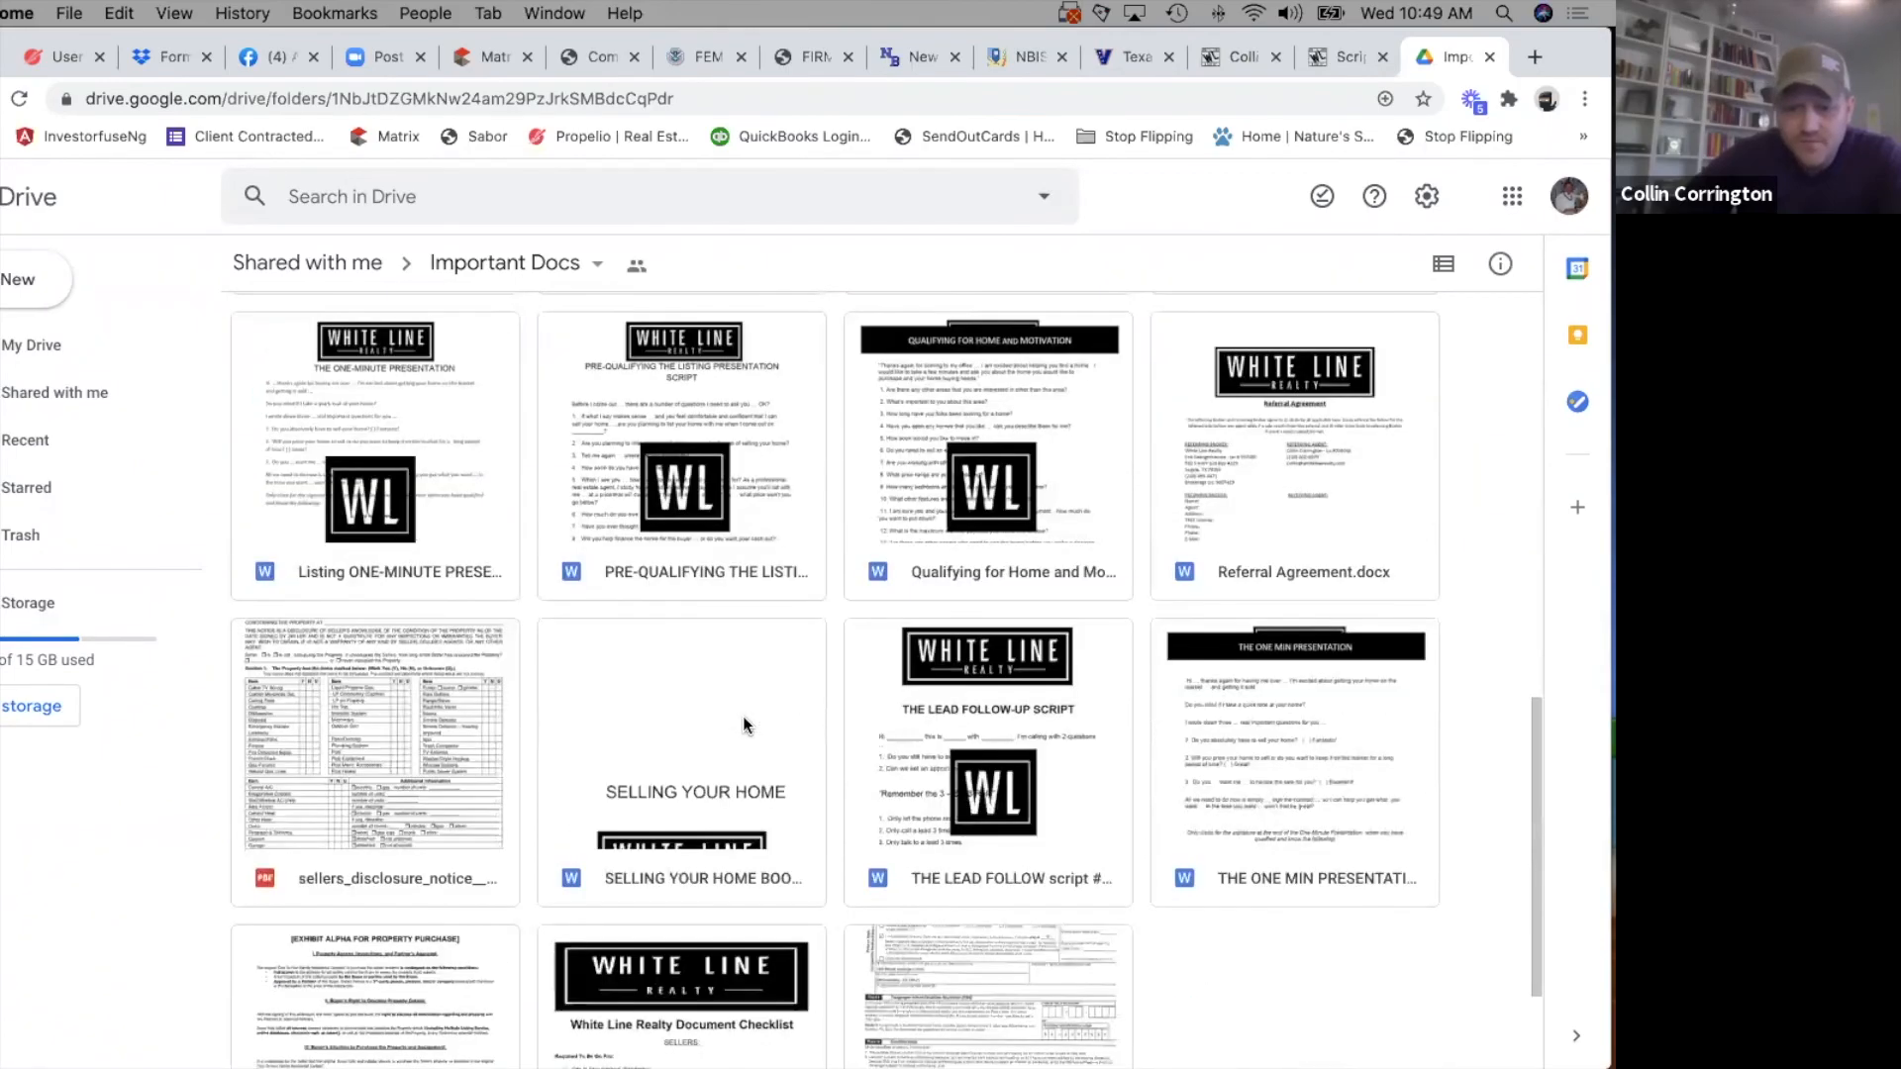
pyautogui.scroll(-2, 742, 716)
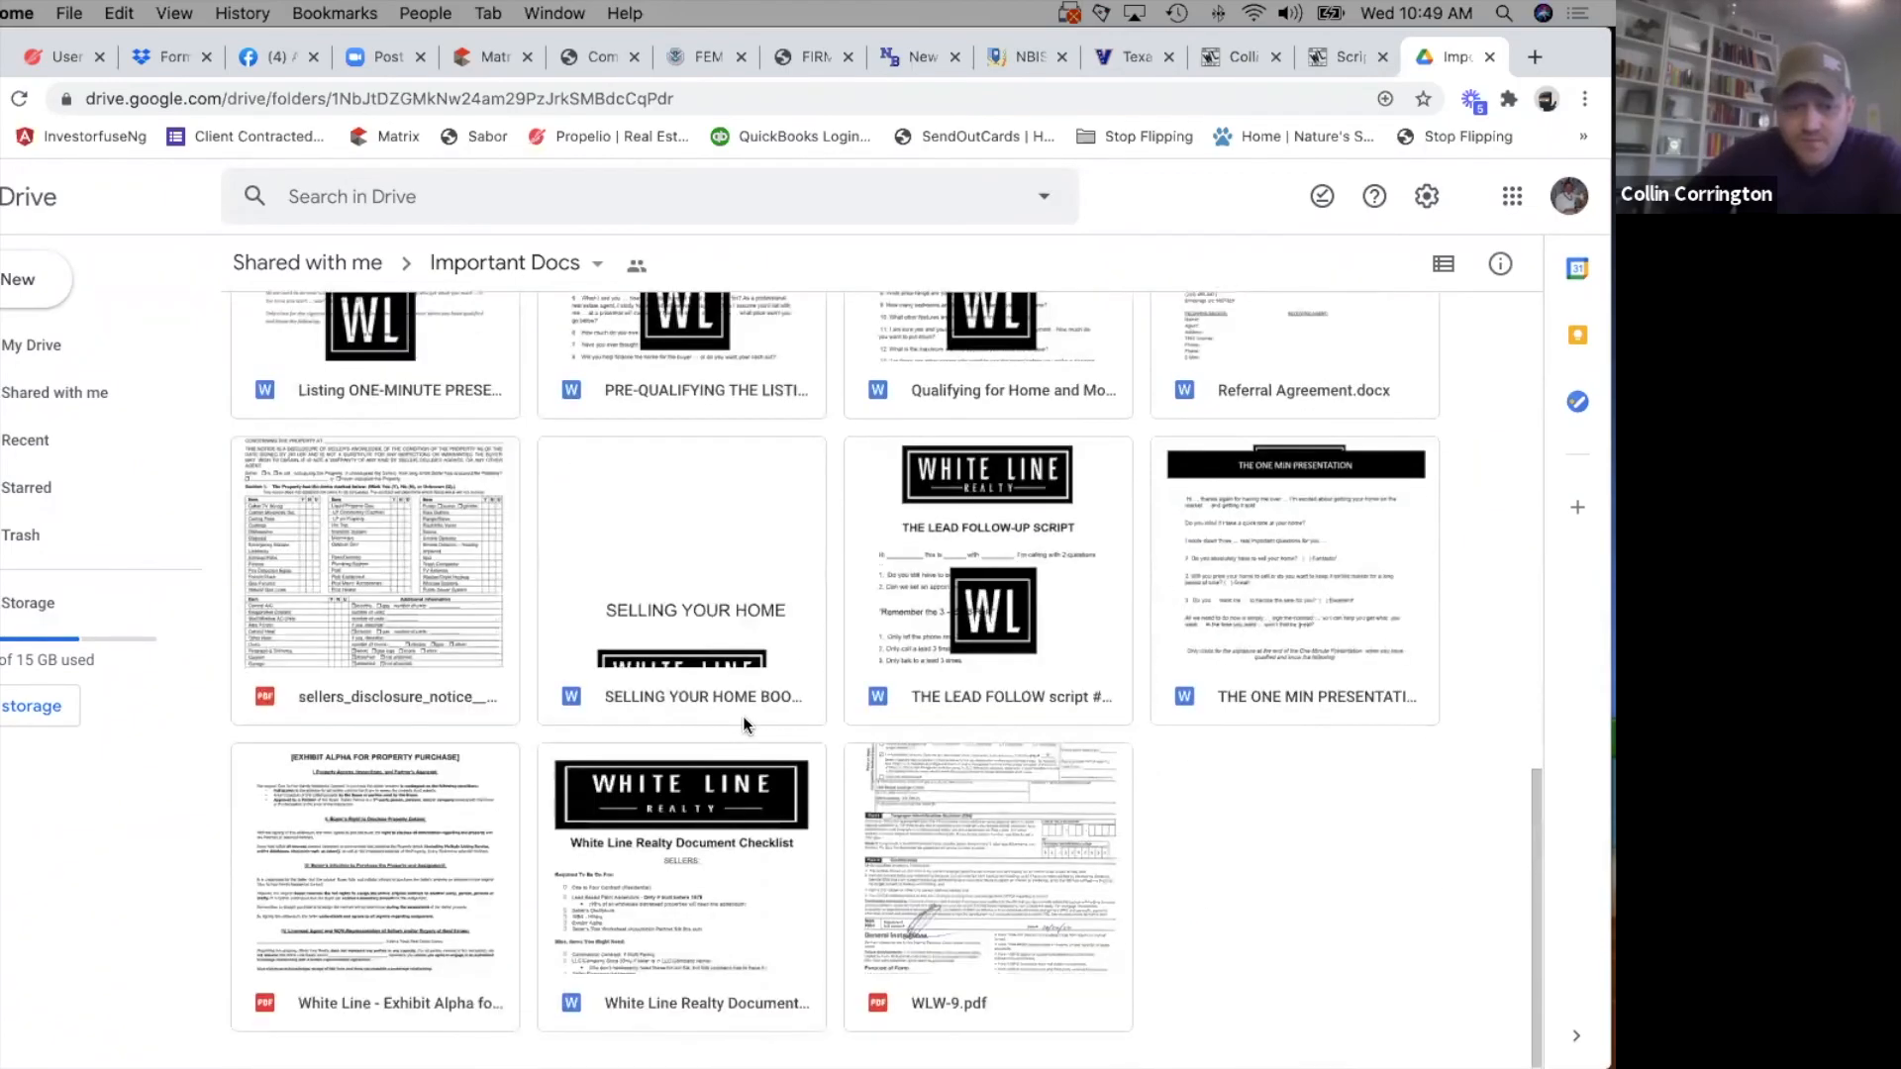
pyautogui.scroll(2, 743, 716)
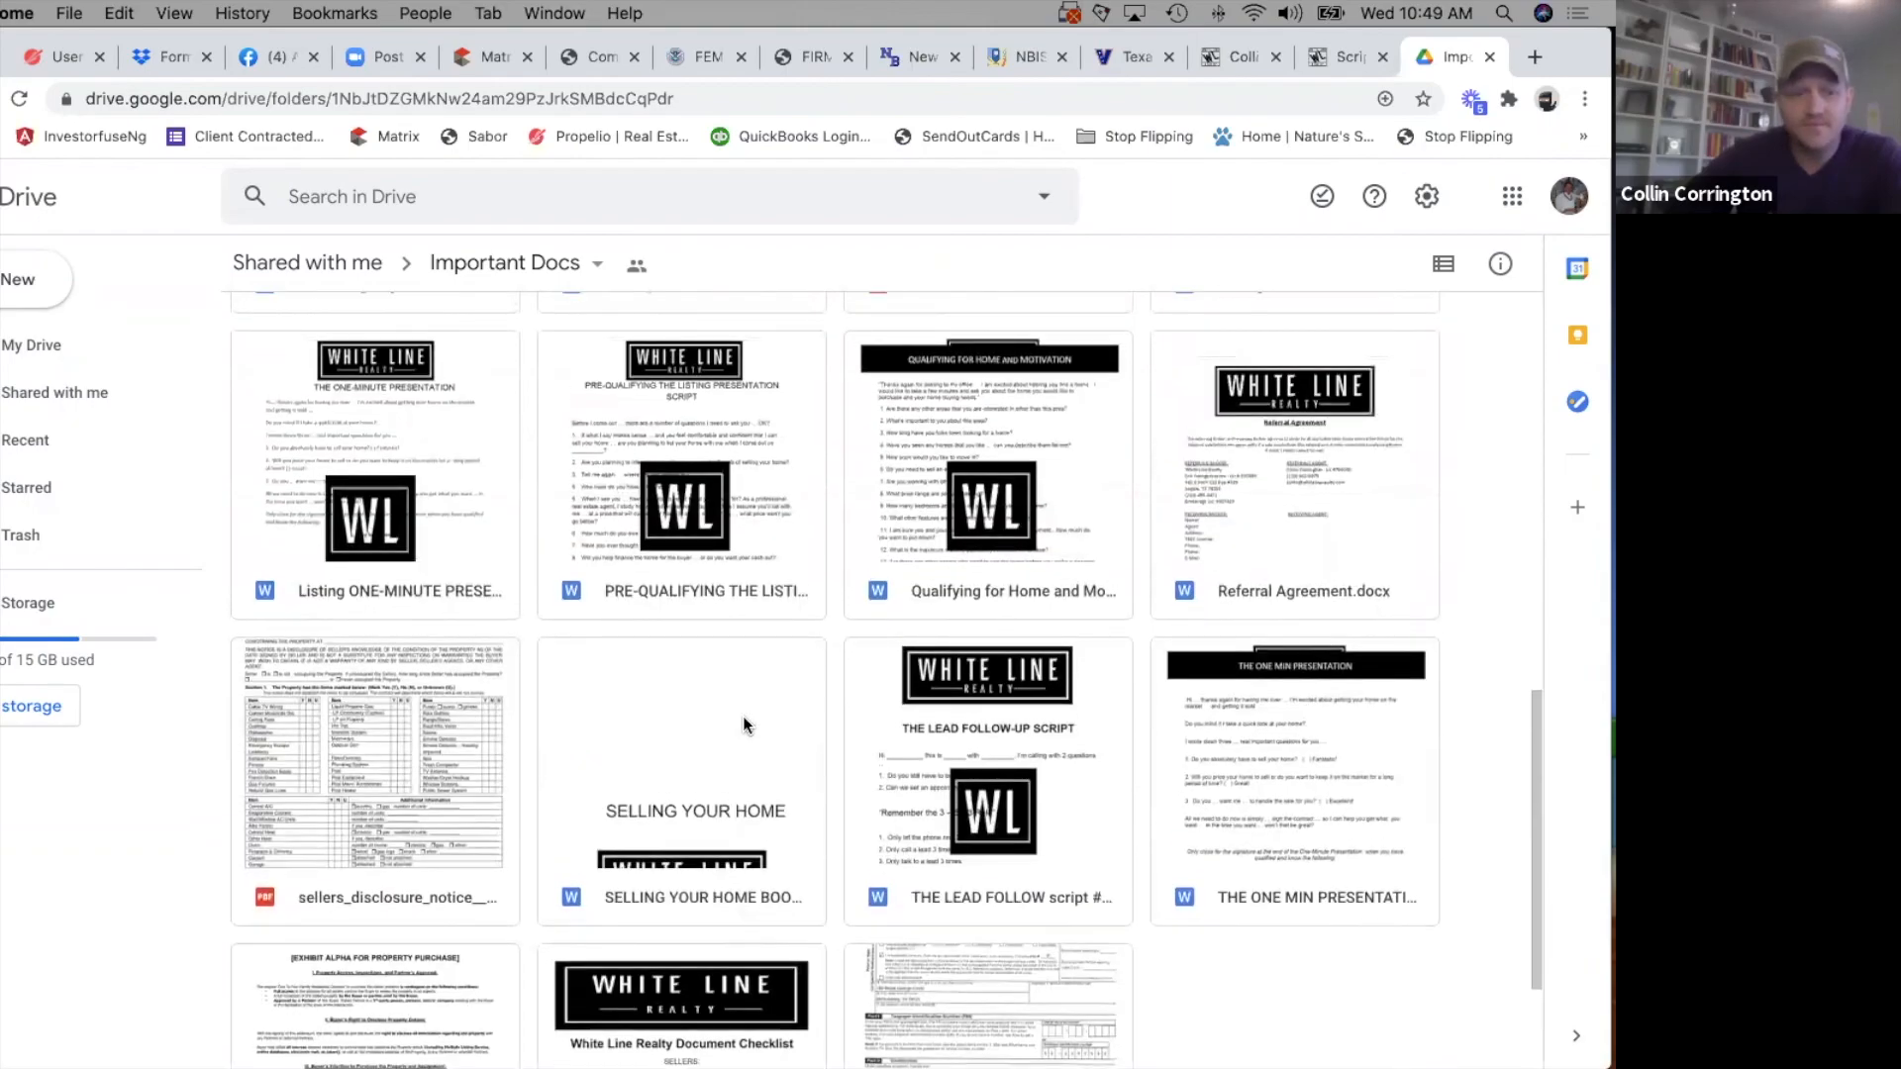
pyautogui.scroll(4, 742, 716)
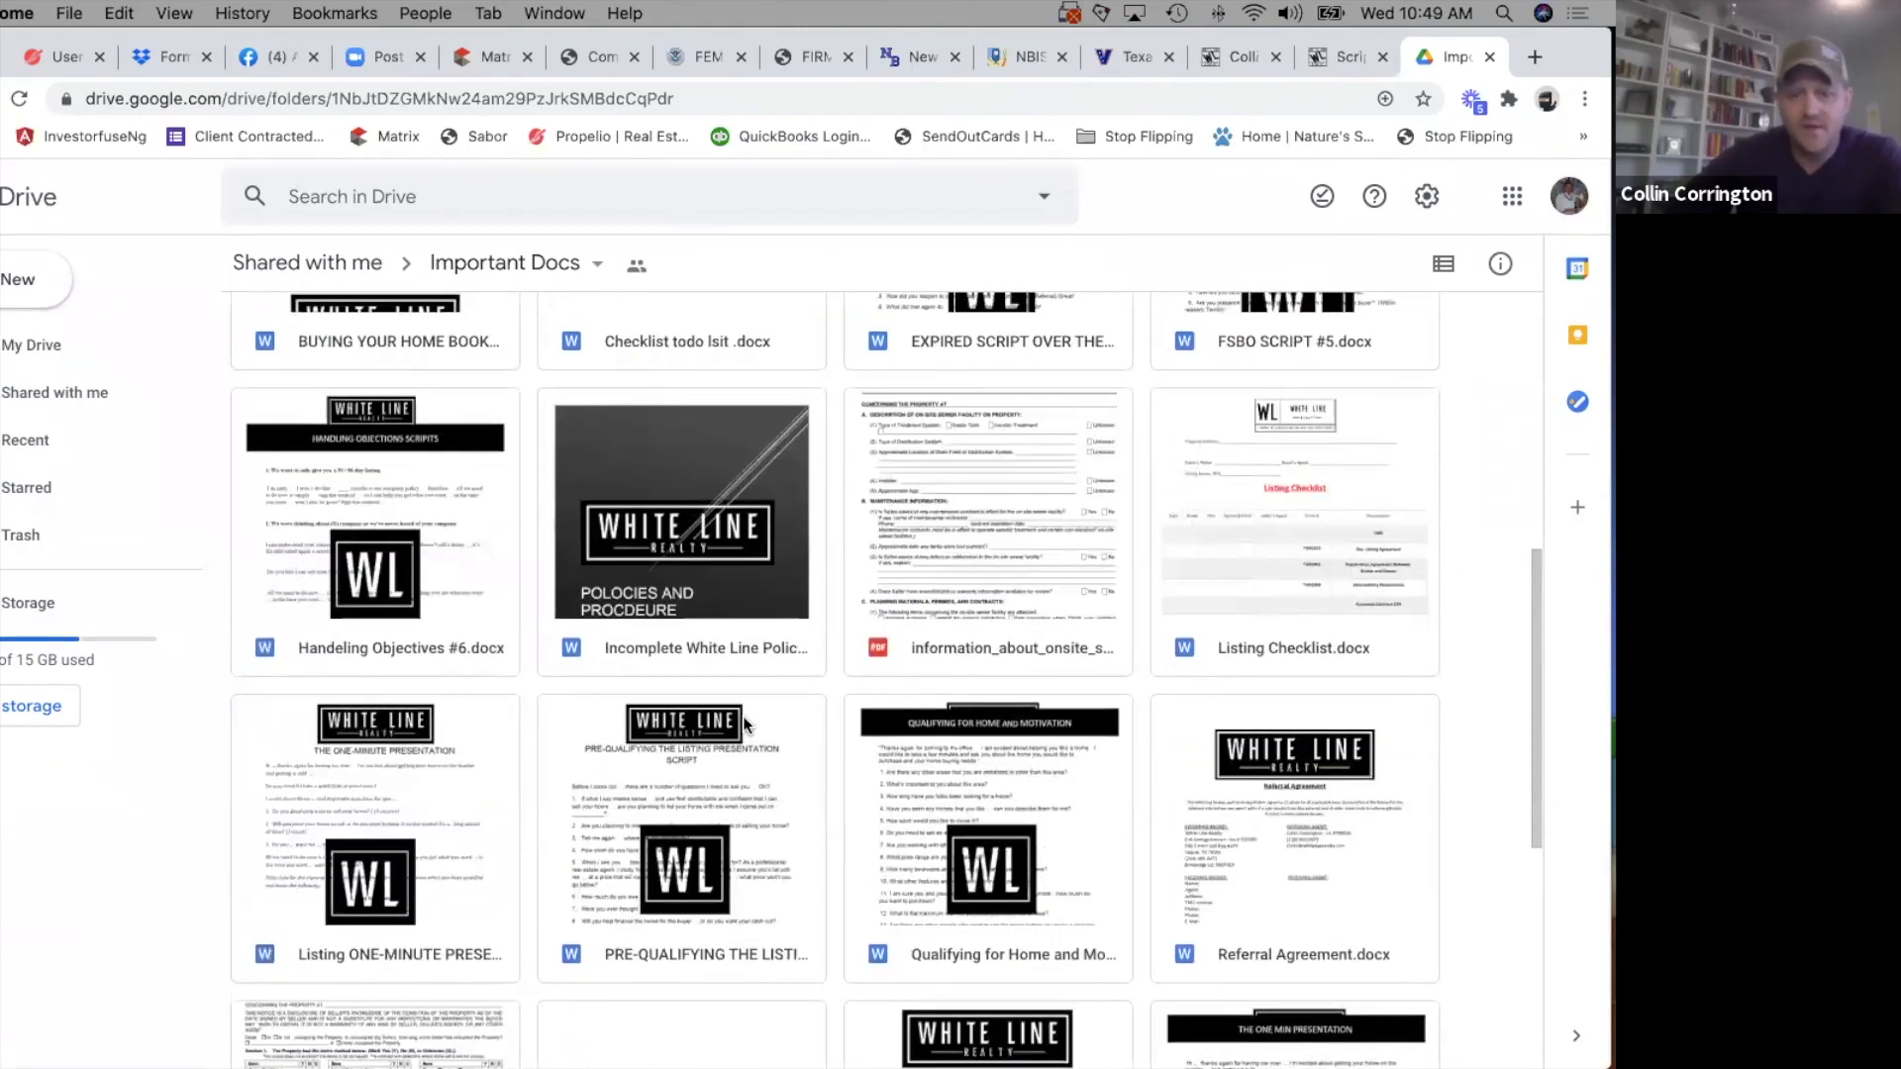
pyautogui.scroll(3, 743, 716)
pyautogui.scroll(4, 743, 716)
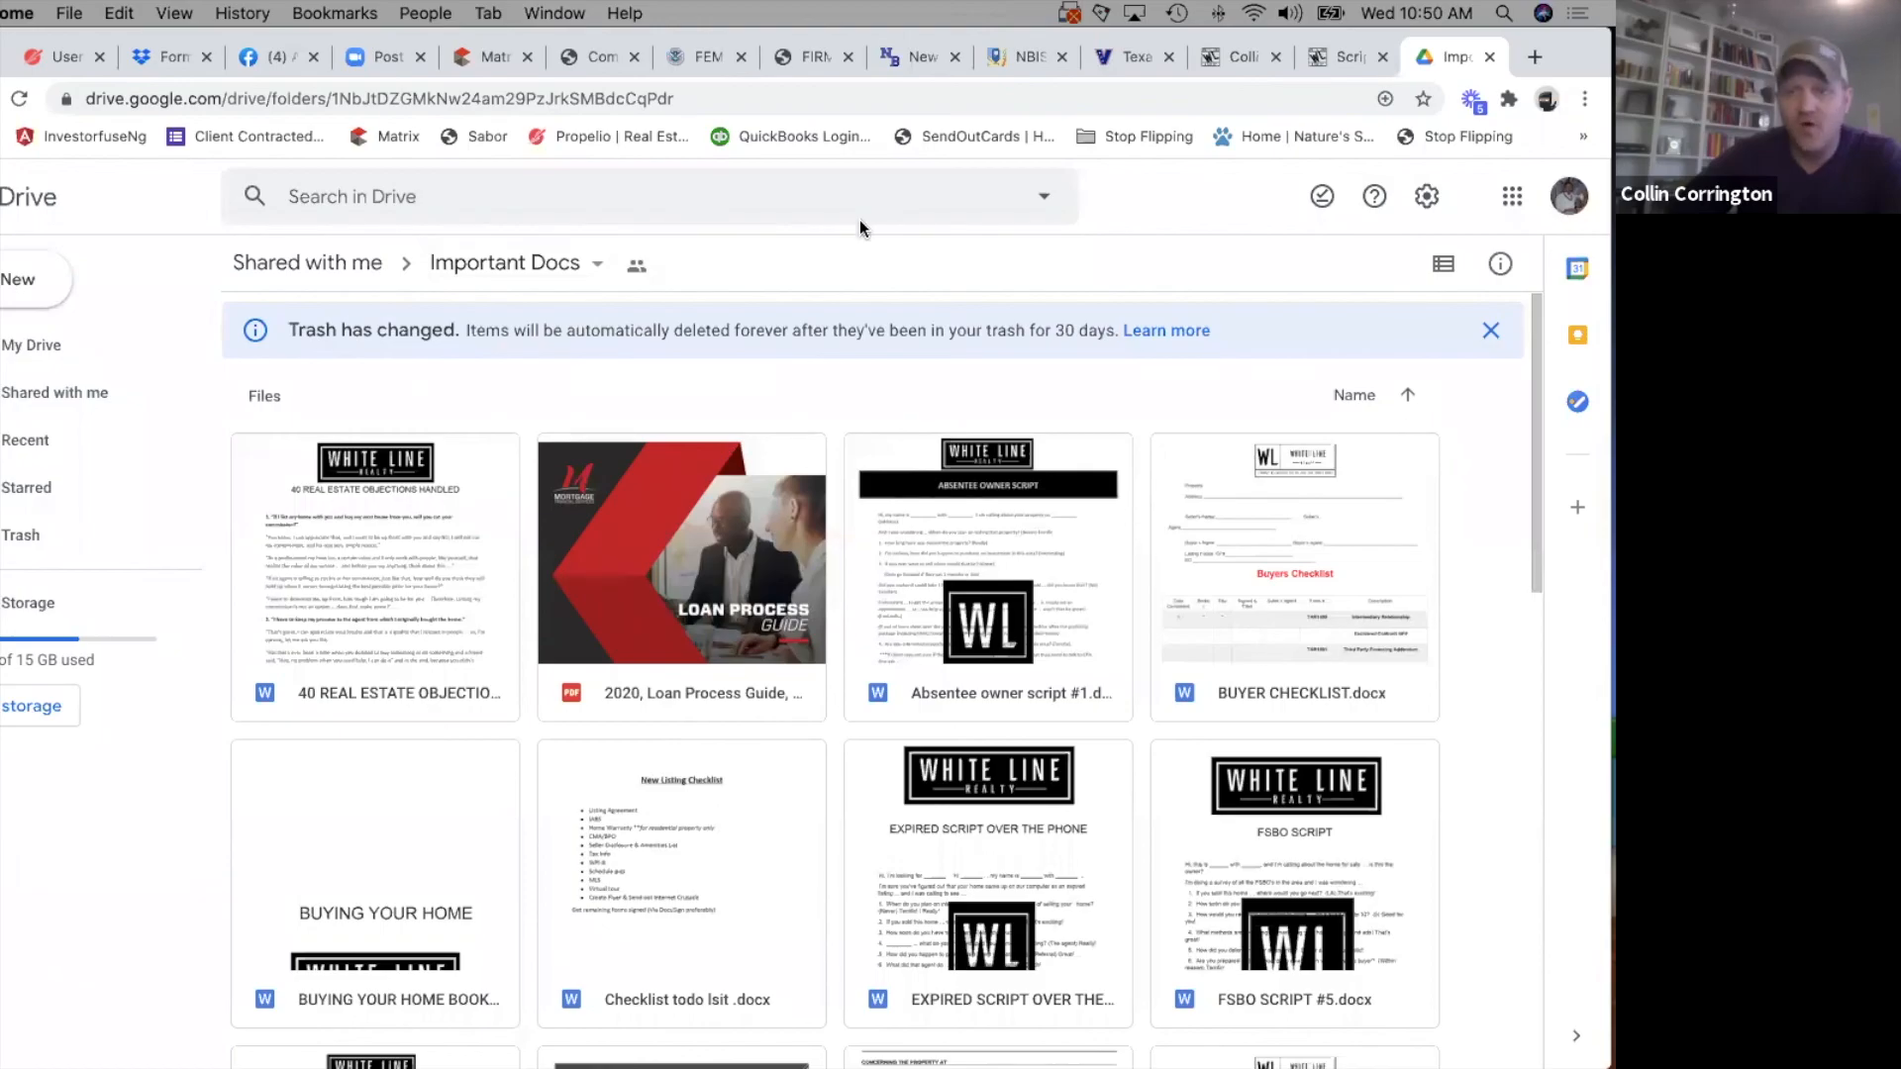
# Check the listing's Remarks page in Matrix, return to the Important Docs folder and look through its documents once more.
pyautogui.click(468, 60)
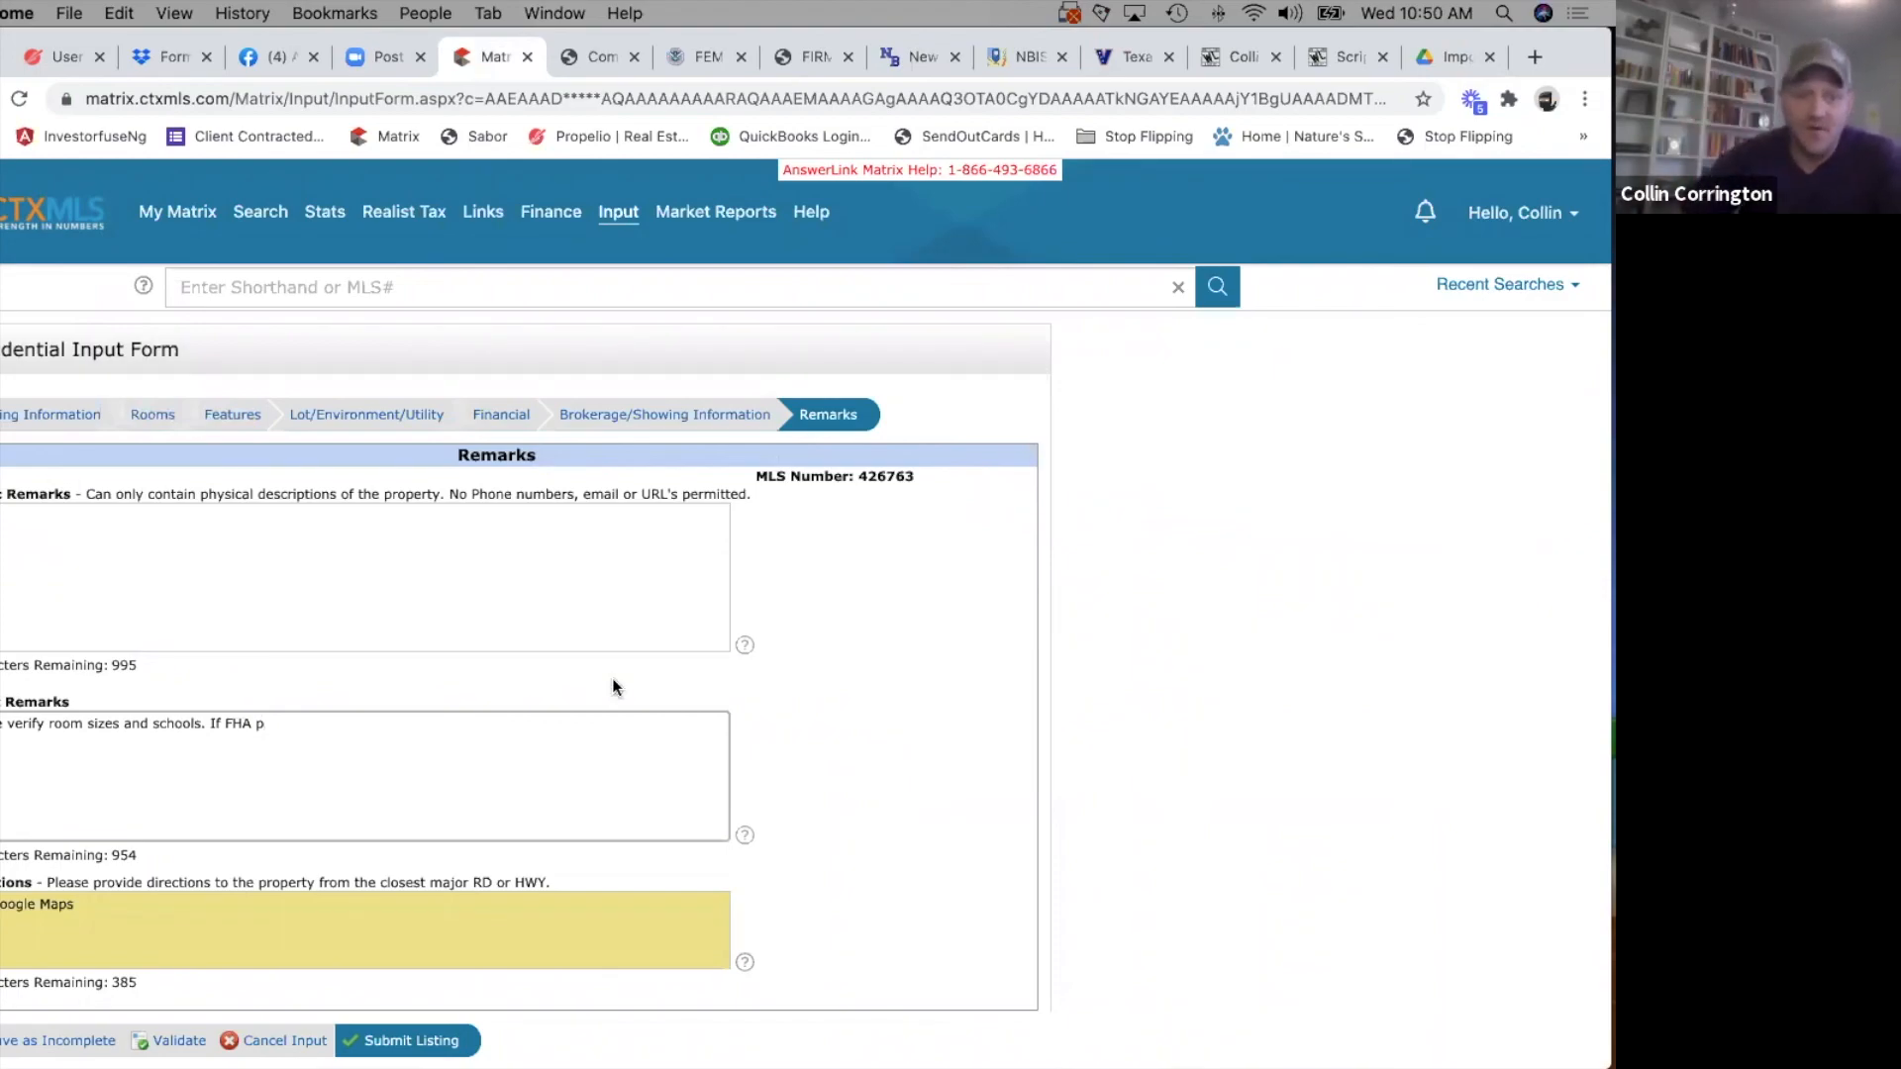
pyautogui.click(1441, 57)
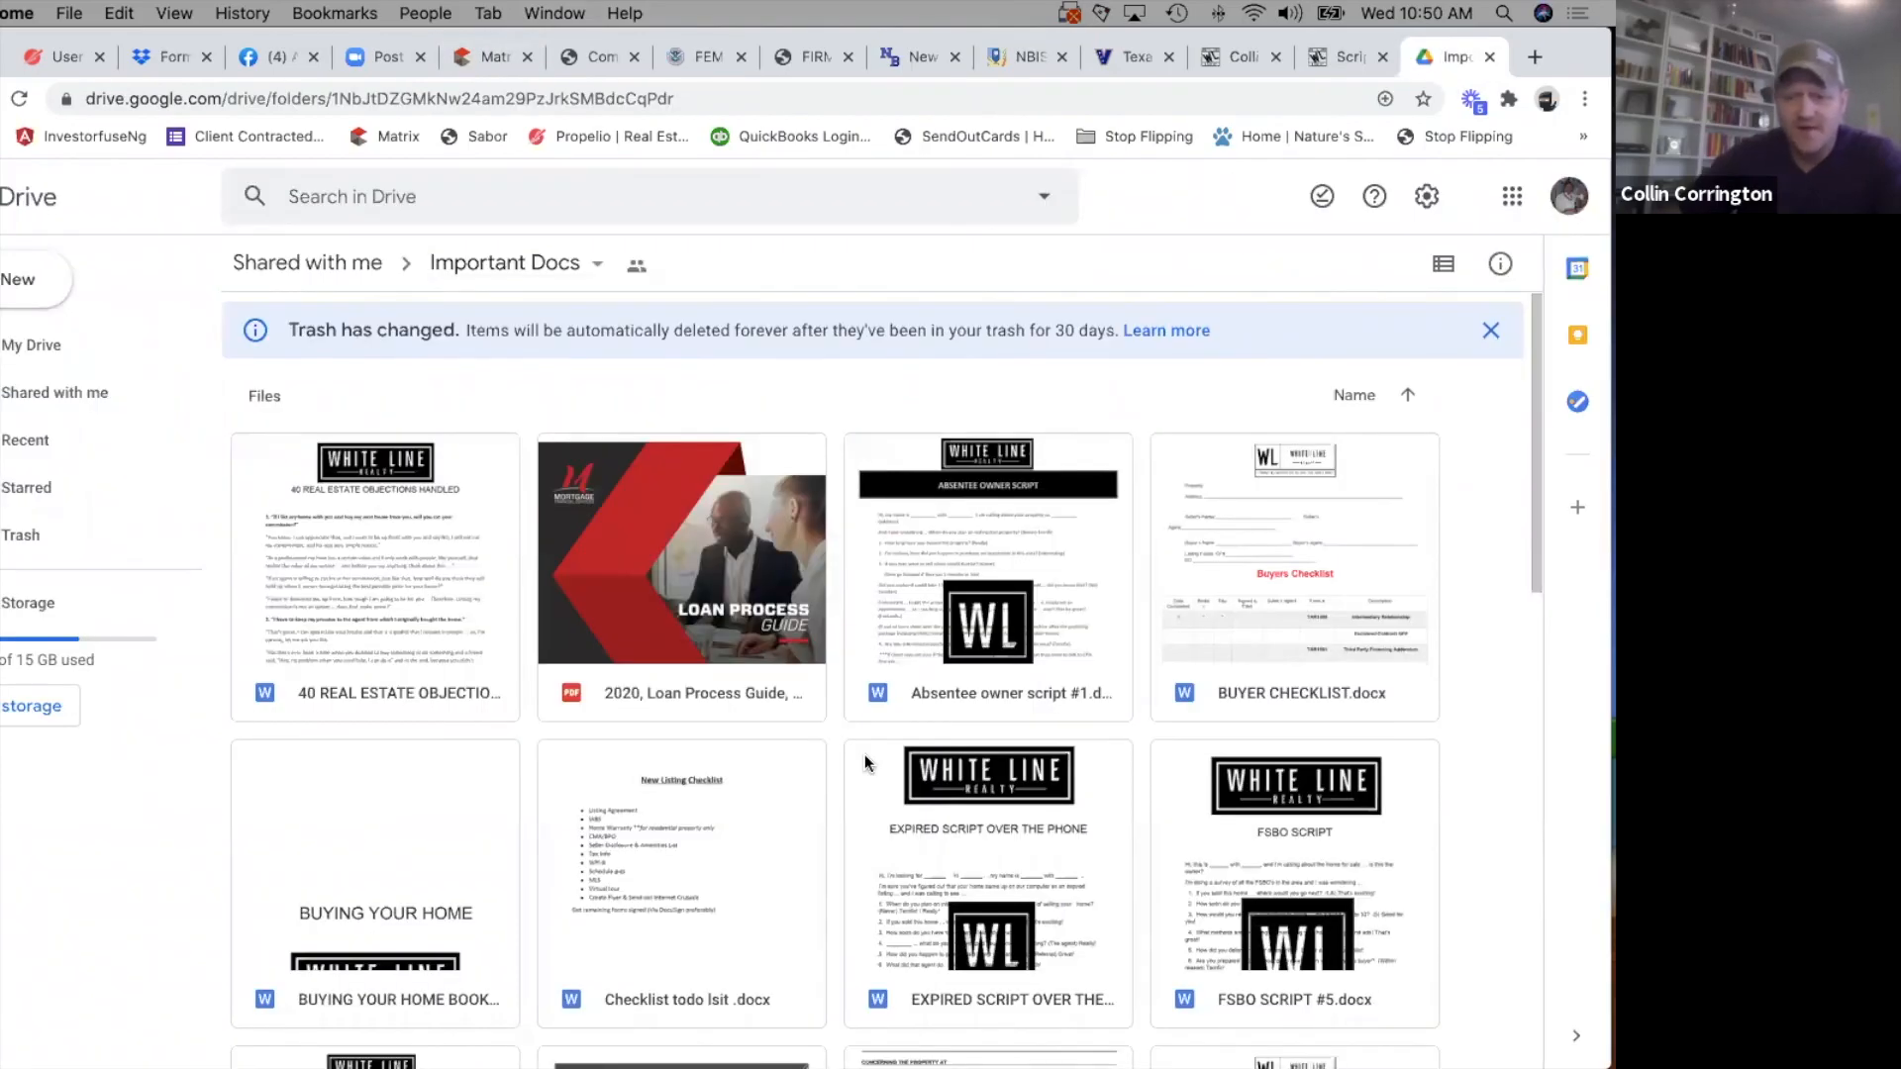
pyautogui.scroll(-5, 865, 754)
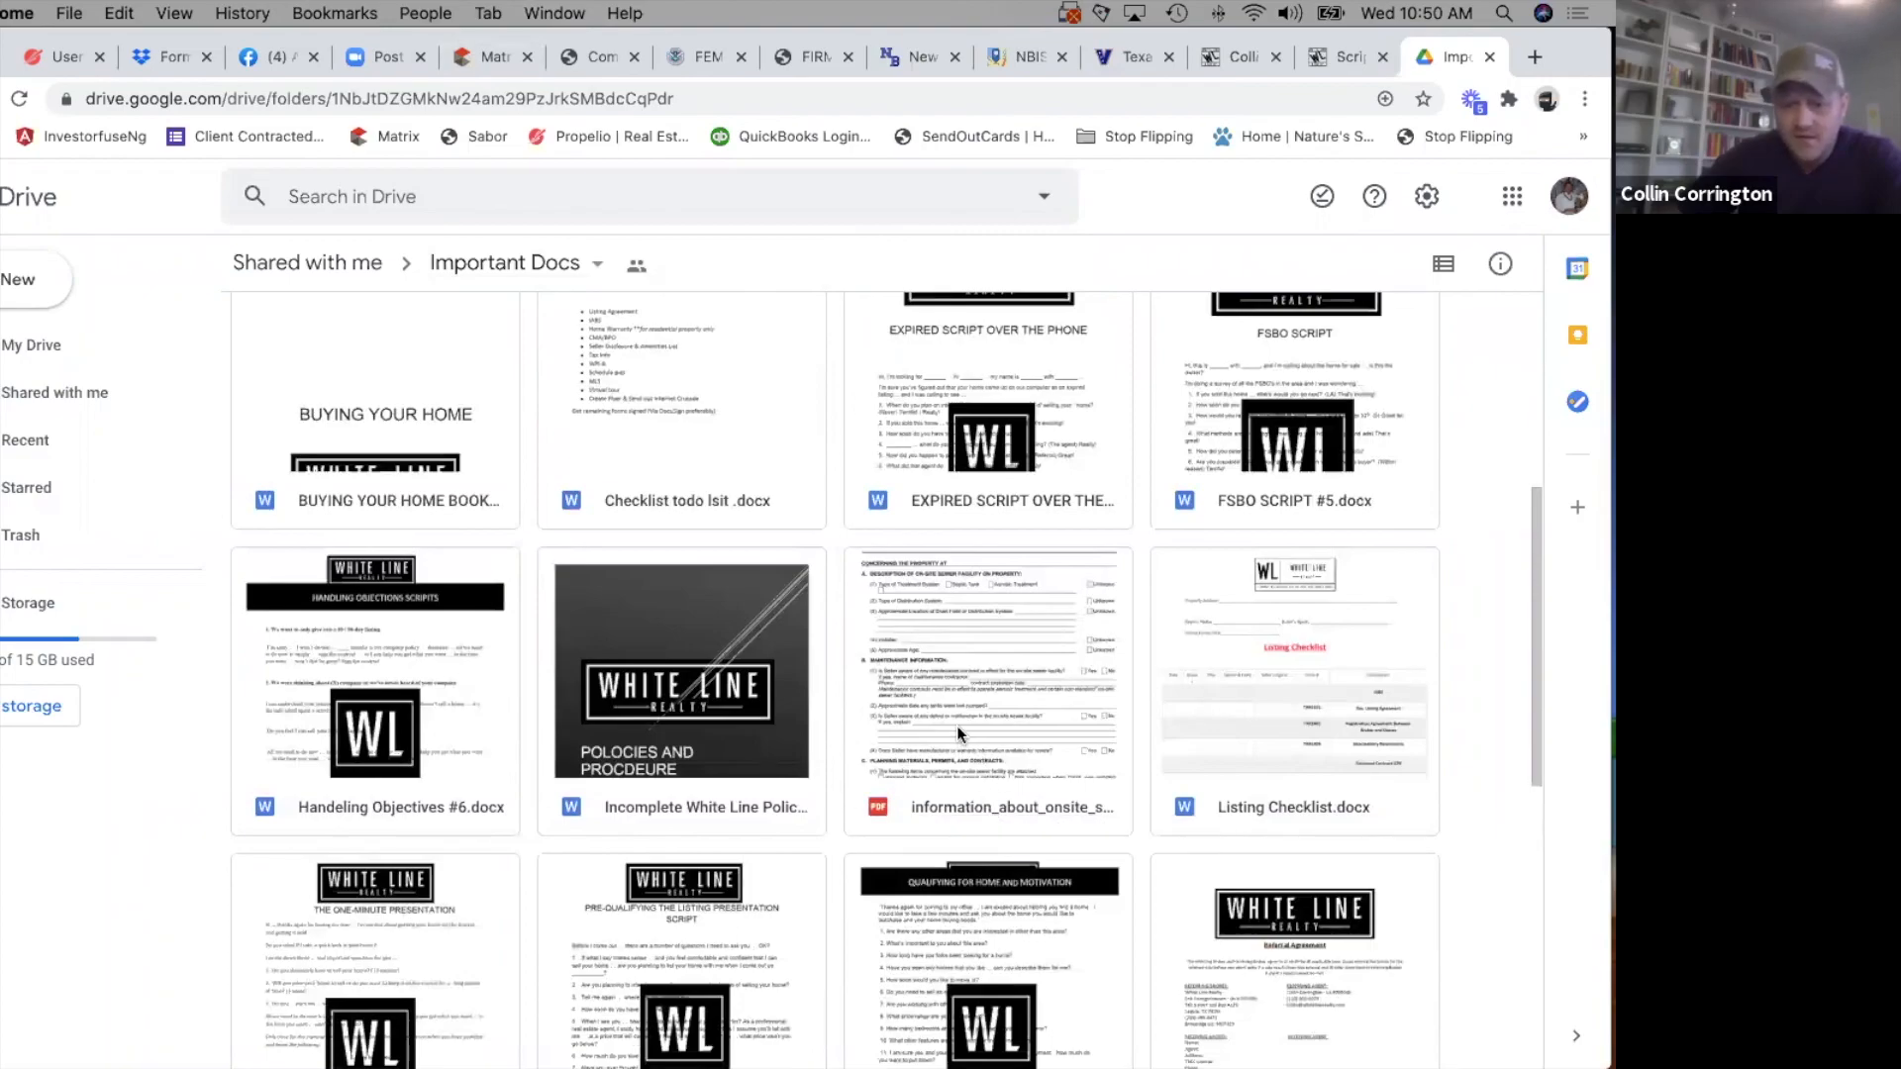
pyautogui.scroll(-3, 972, 800)
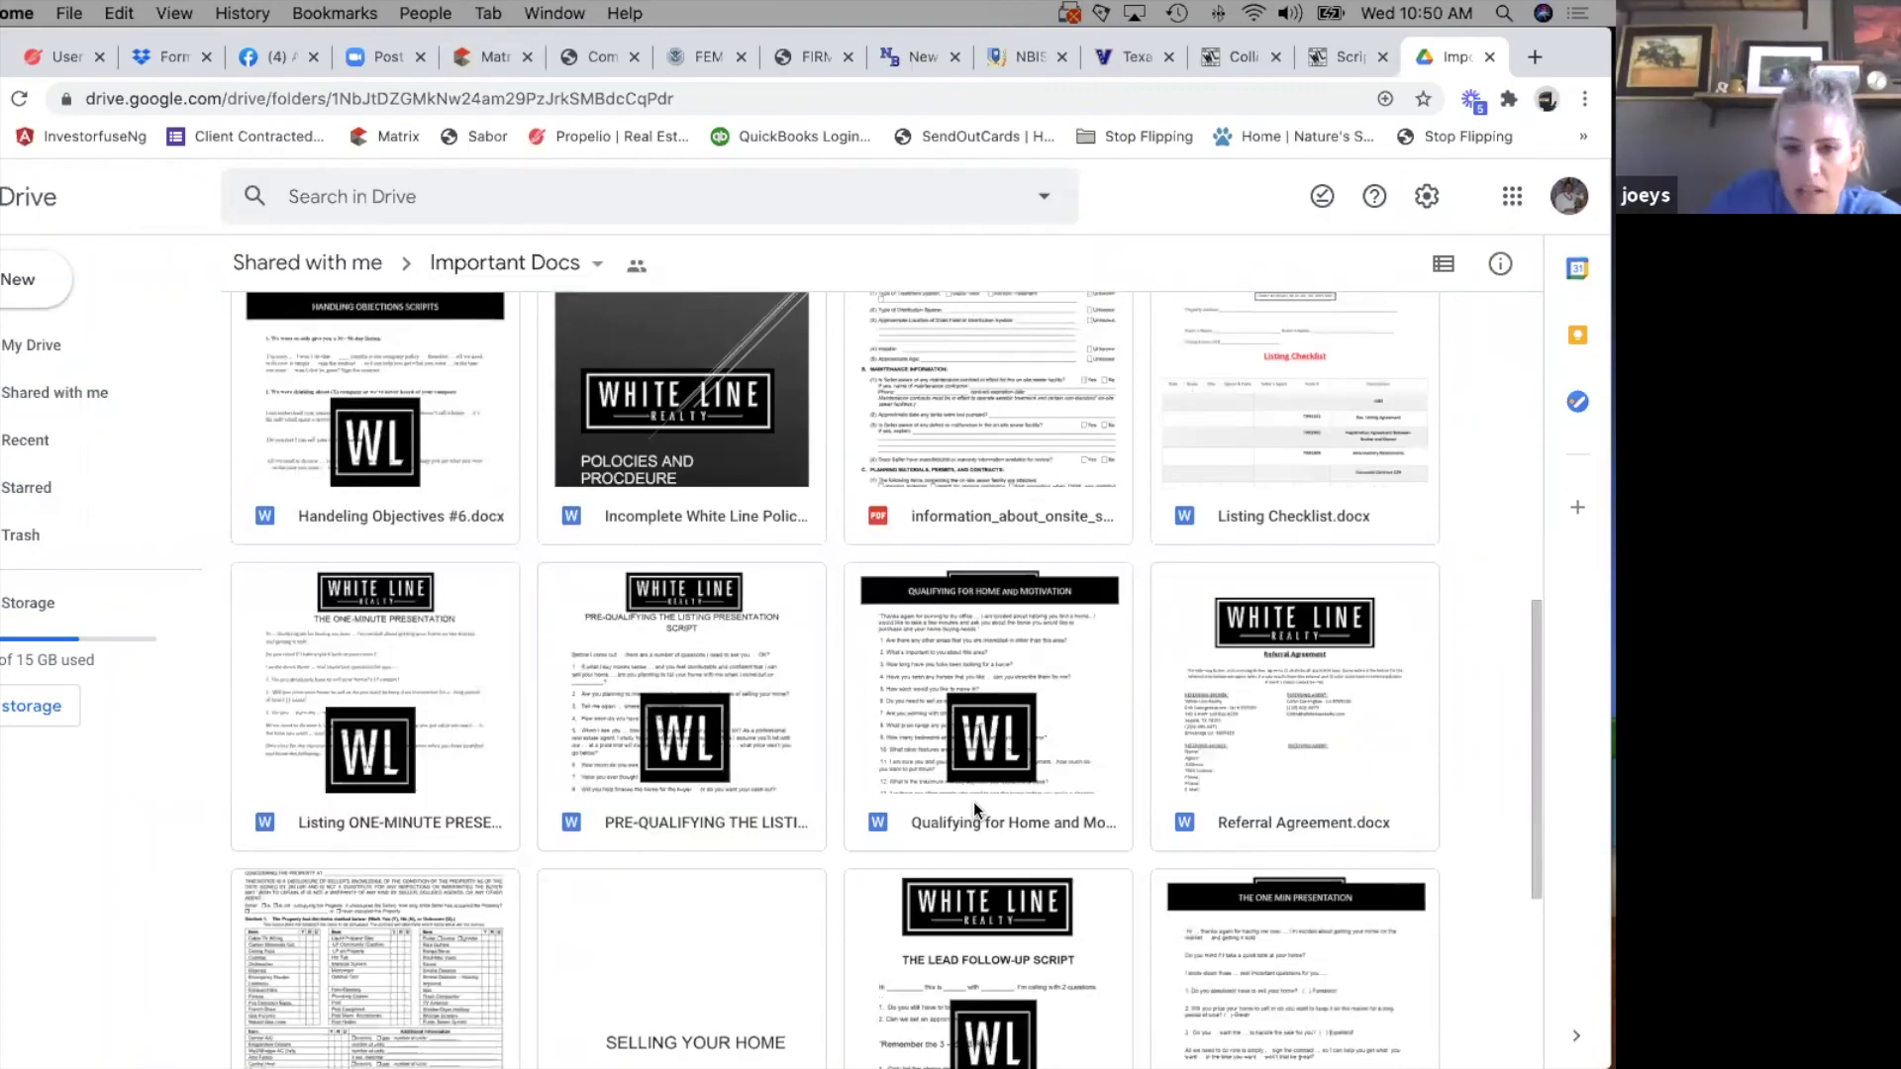
pyautogui.scroll(-3, 1143, 683)
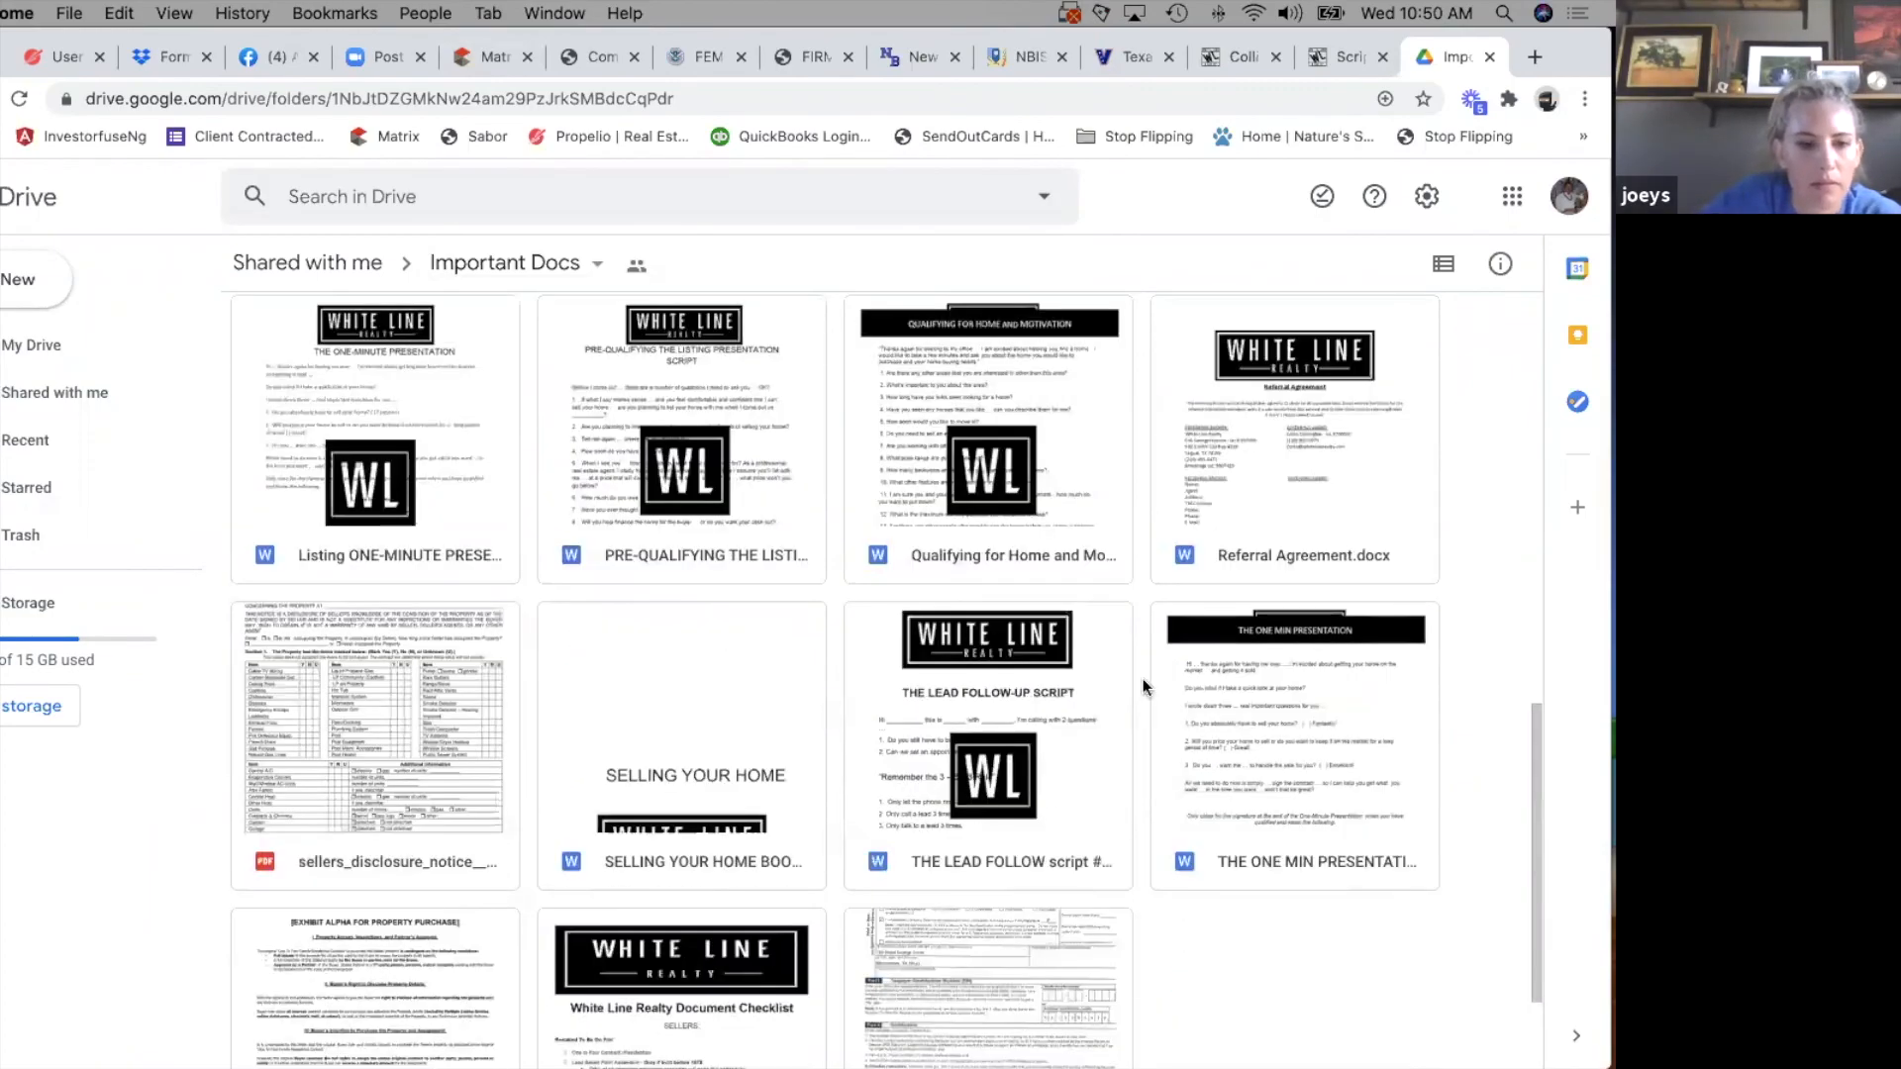
pyautogui.scroll(10, 1136, 622)
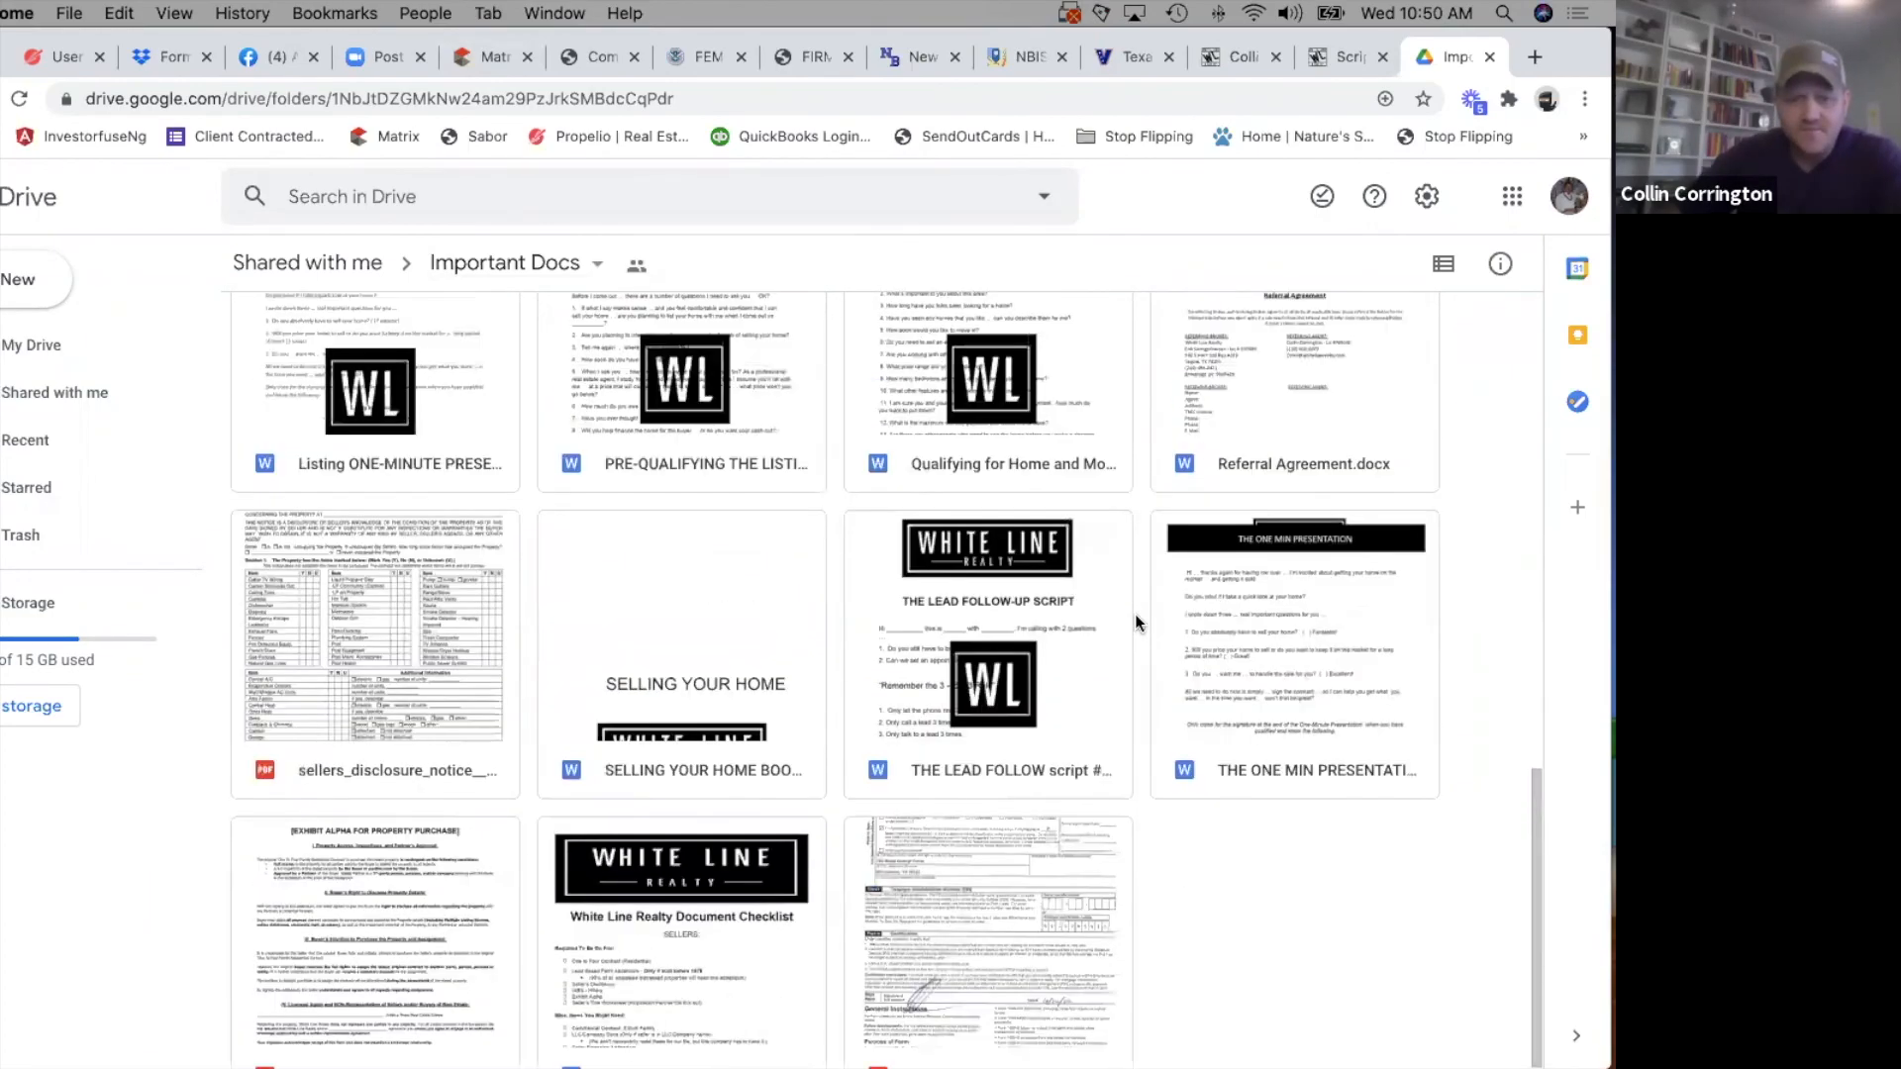
# Search the computer for "input", open the spreadsheet MLS input form update sabor.xlsx in Excel and move its window into view.
pyautogui.press('super+space')
pyautogui.write('input')
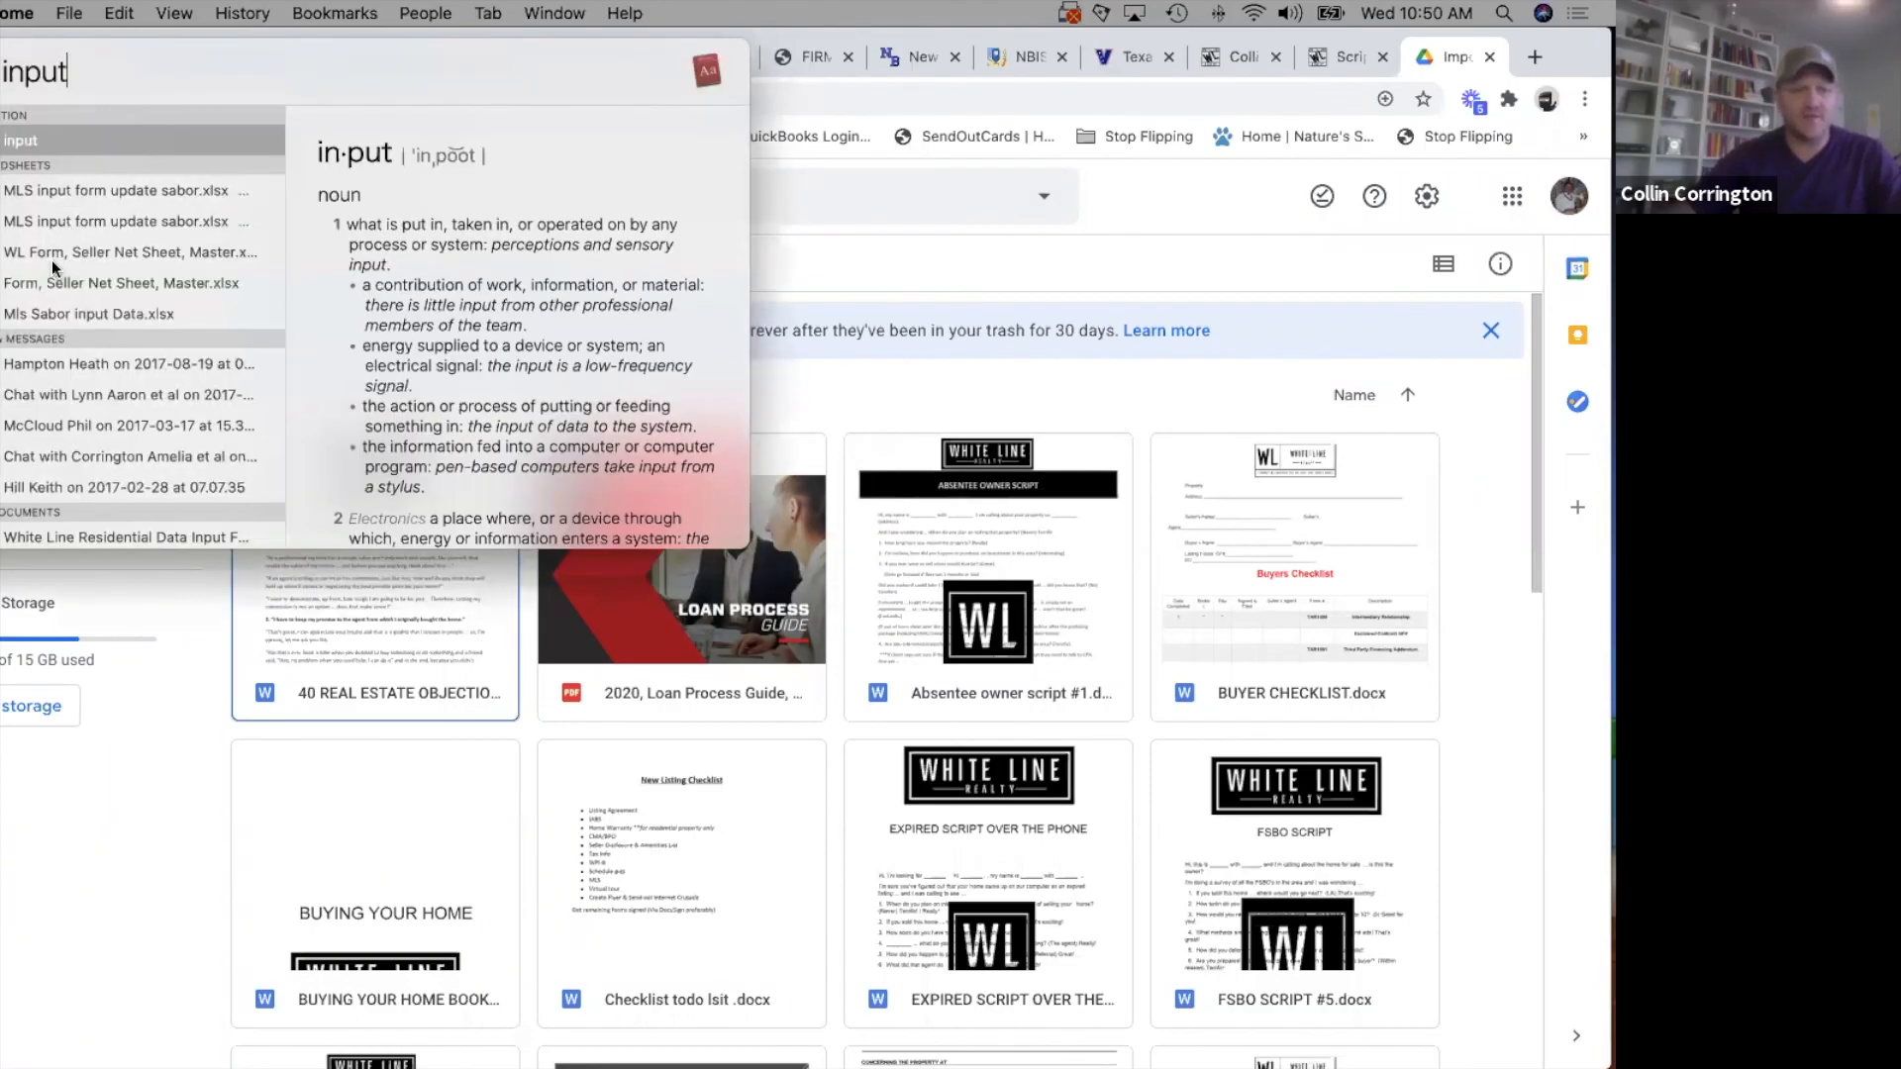
pyautogui.click(77, 313)
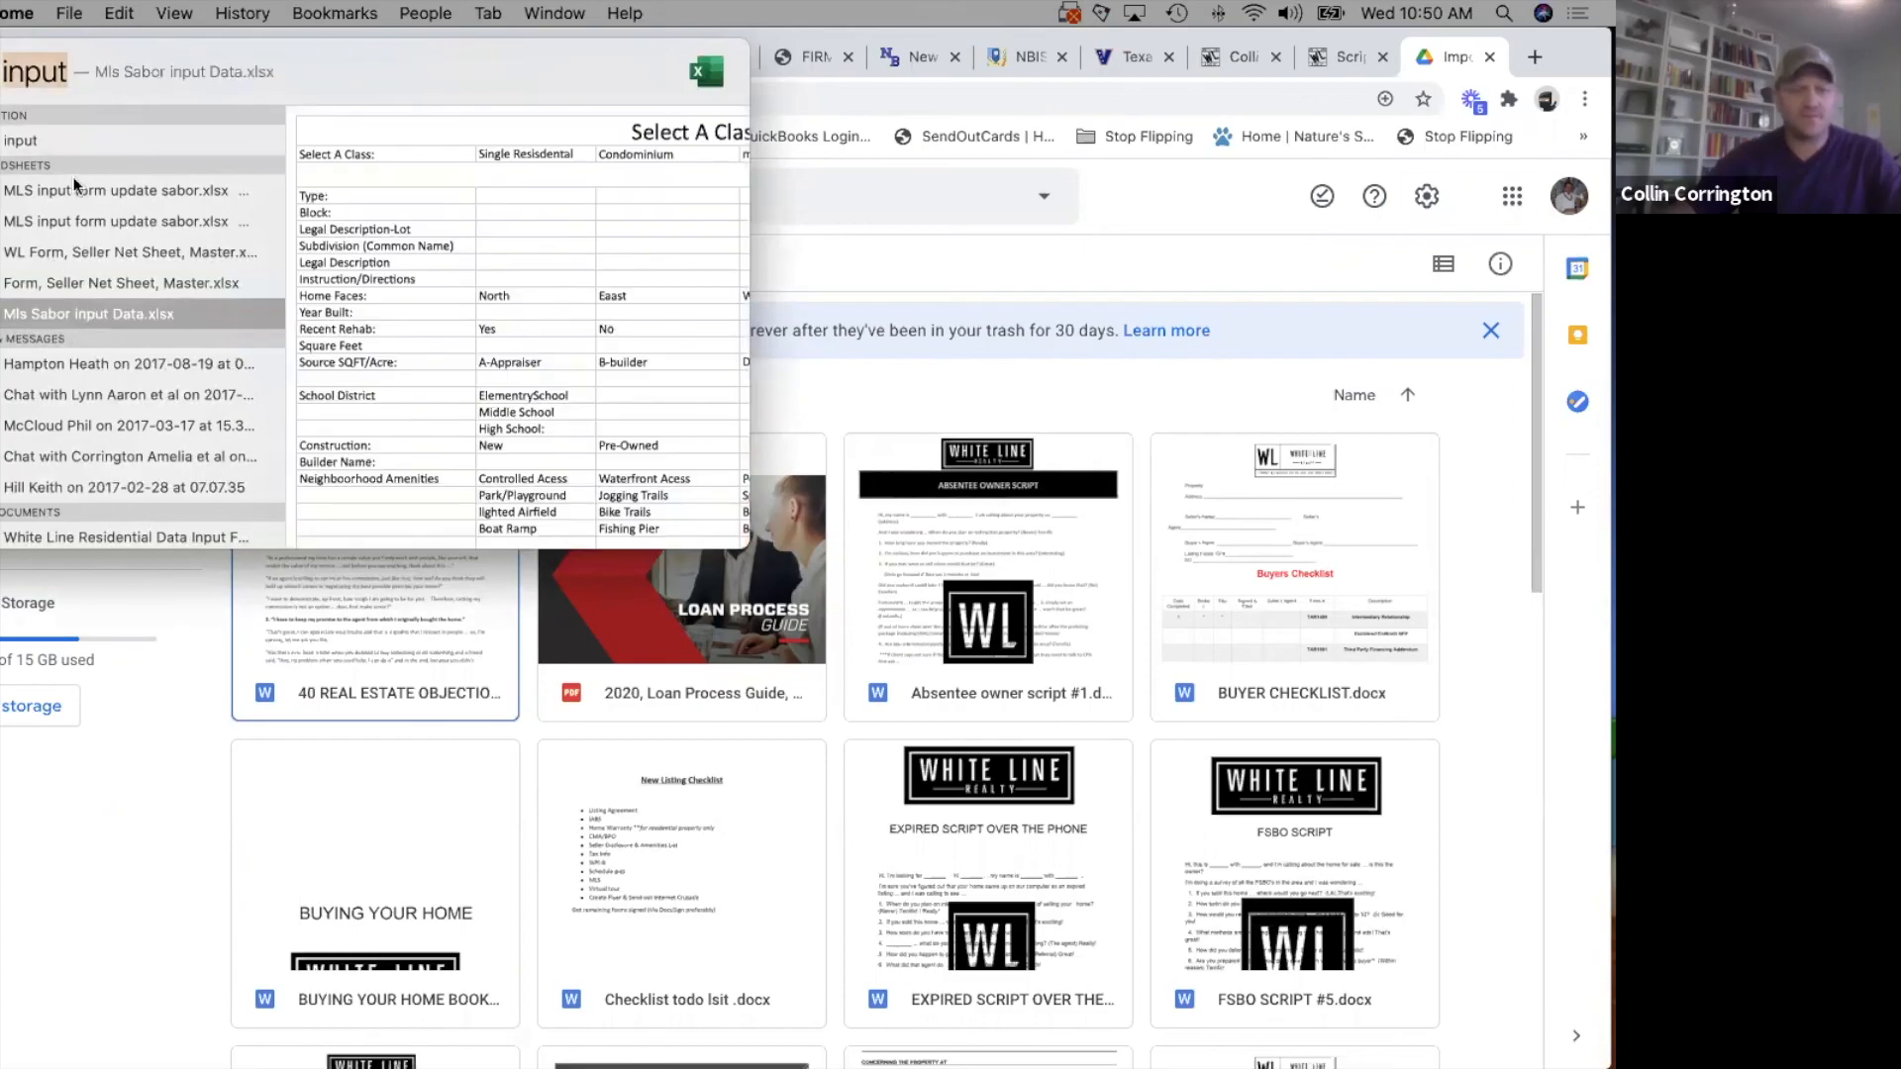
pyautogui.click(39, 196)
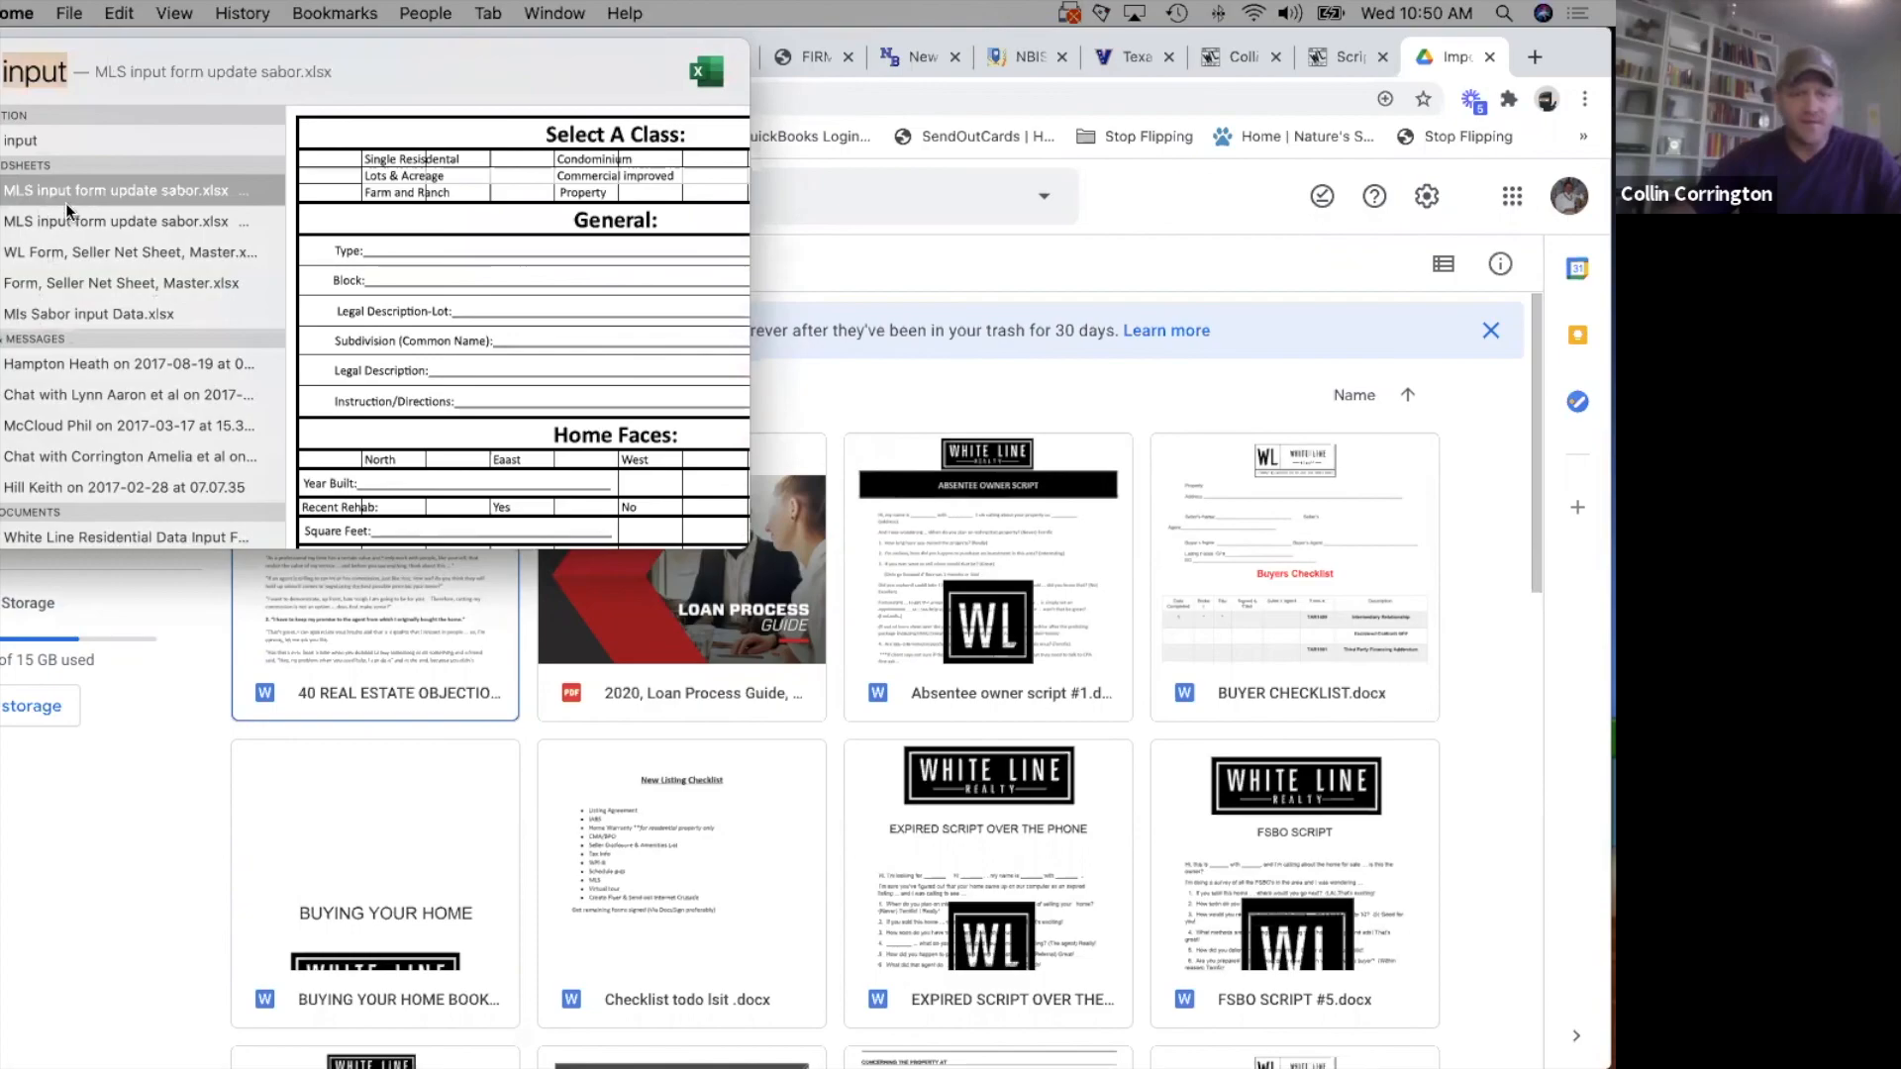
pyautogui.press('Return')
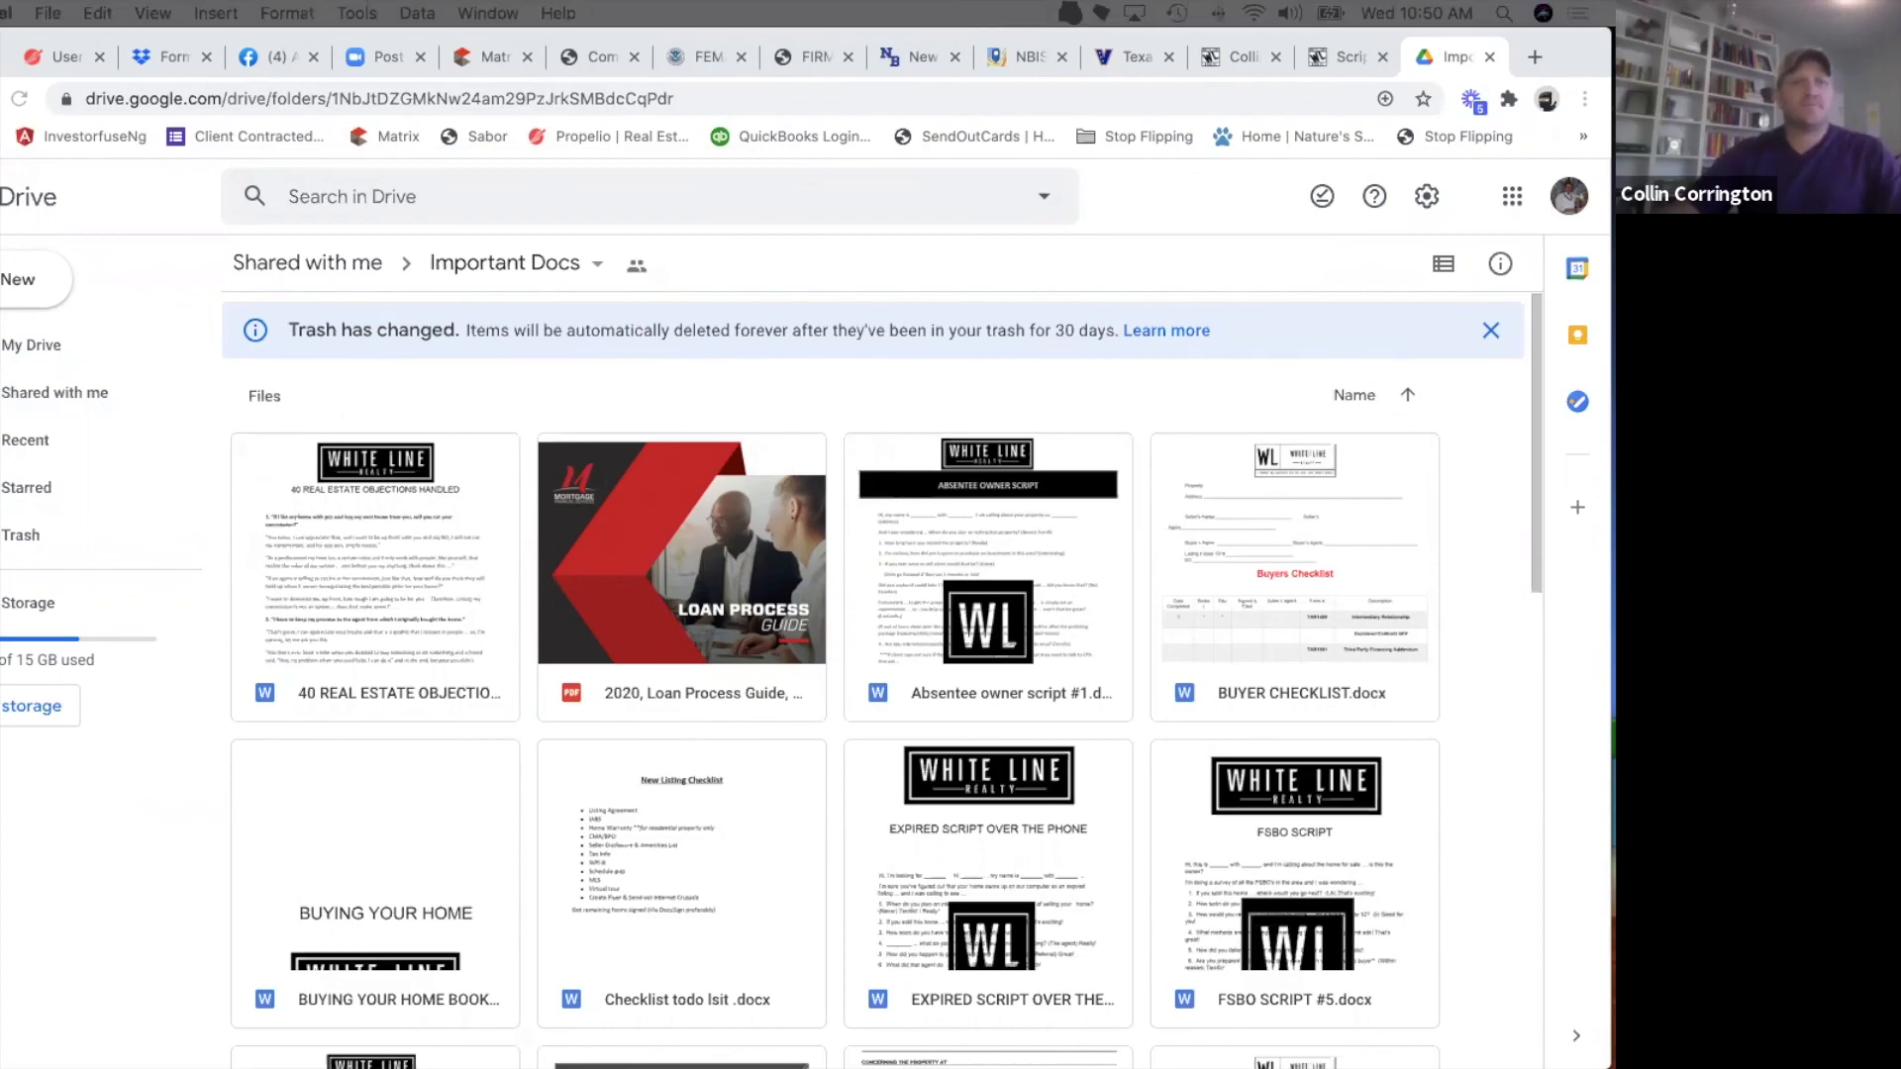
pyautogui.moveTo(606, 555); pyautogui.dragTo(300, 67)
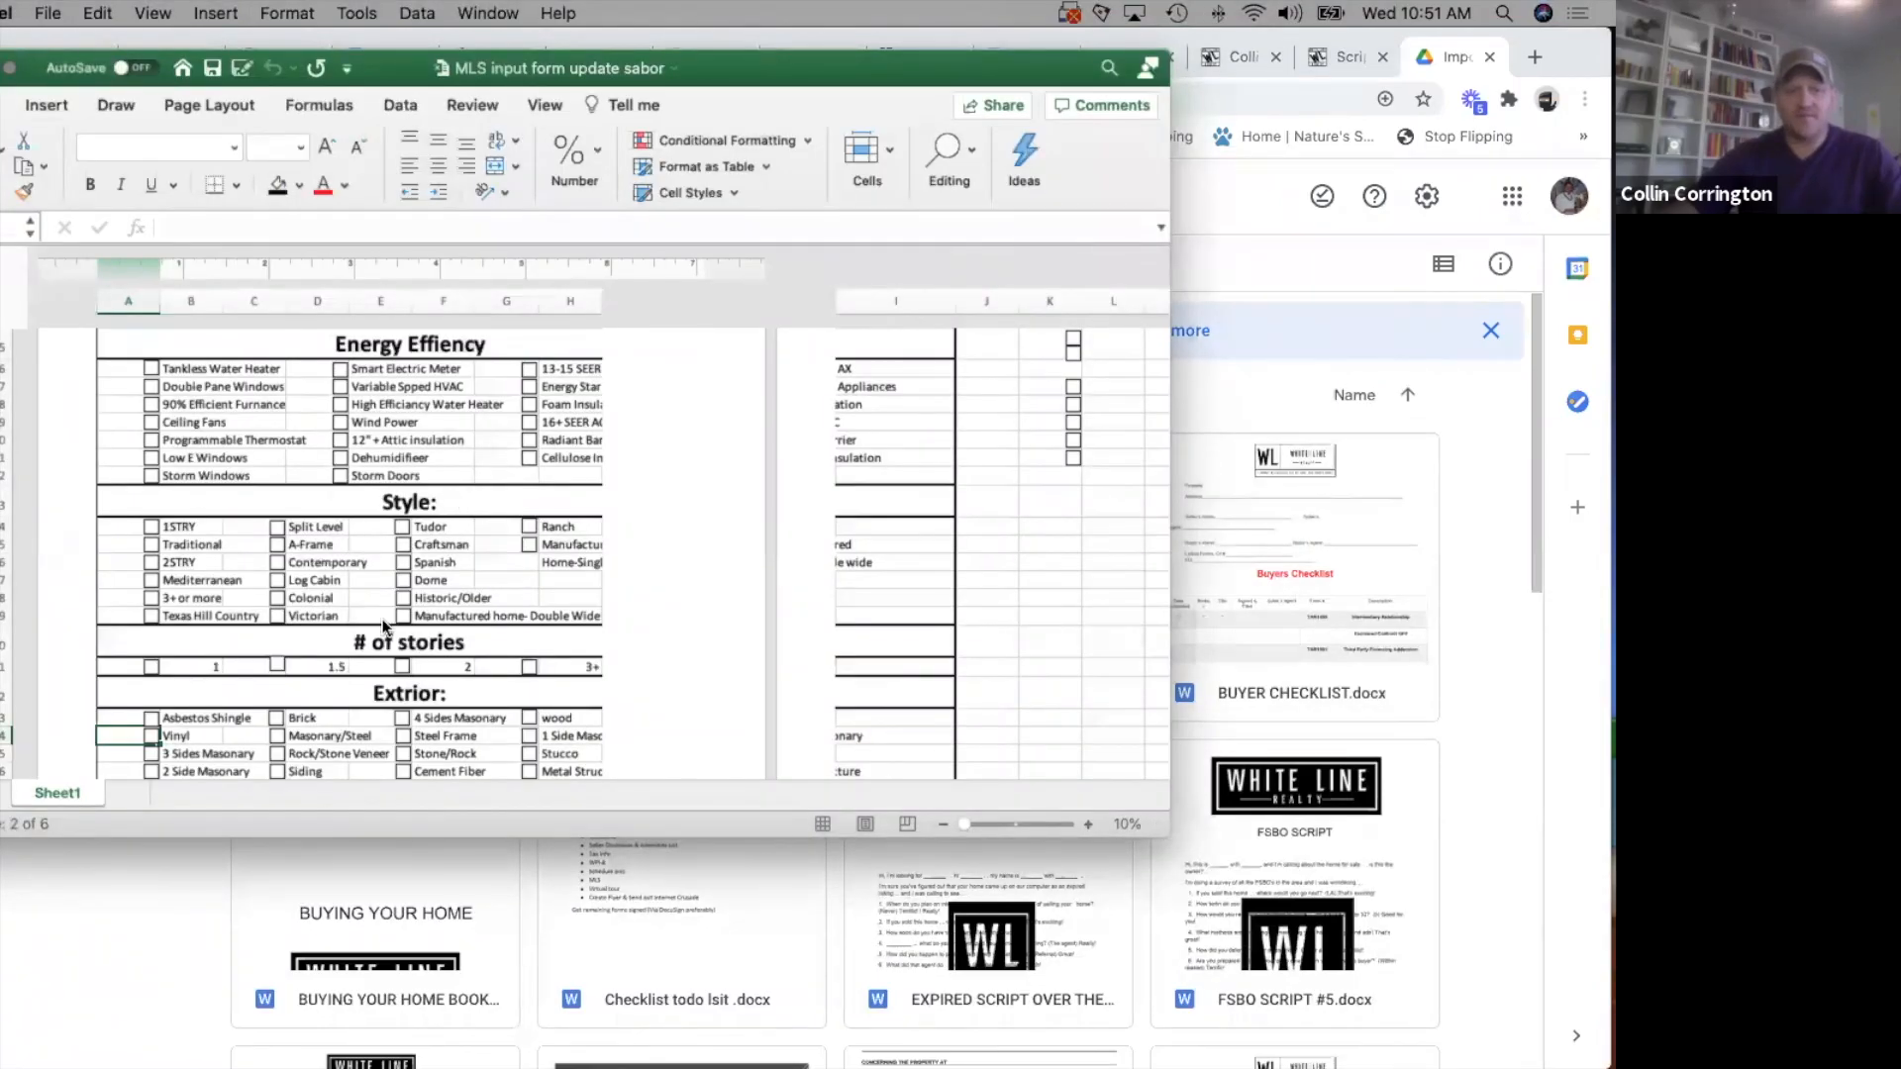
# Review the sections of the MLS input form, from class, general details and school district to neighborhood amenities, style and exterior.
pyautogui.scroll(-3, 384, 626)
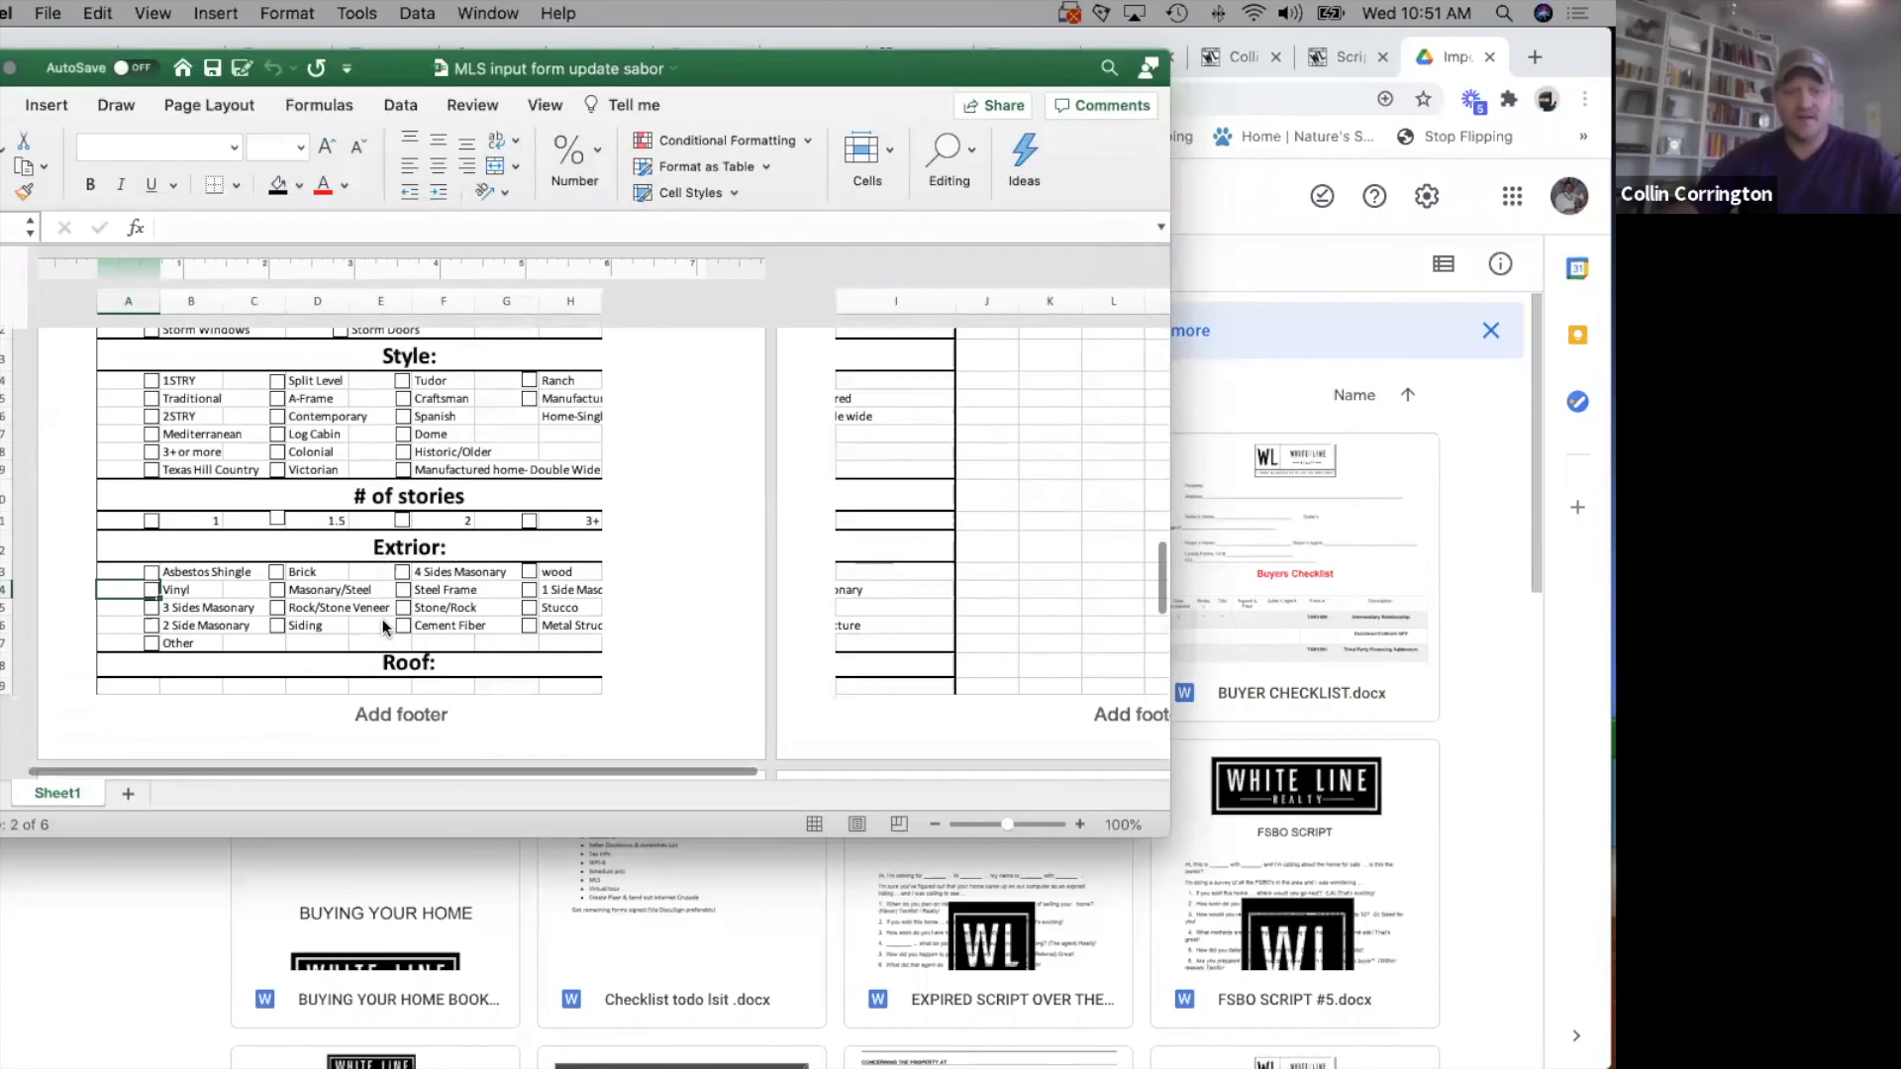
pyautogui.scroll(-5, 383, 627)
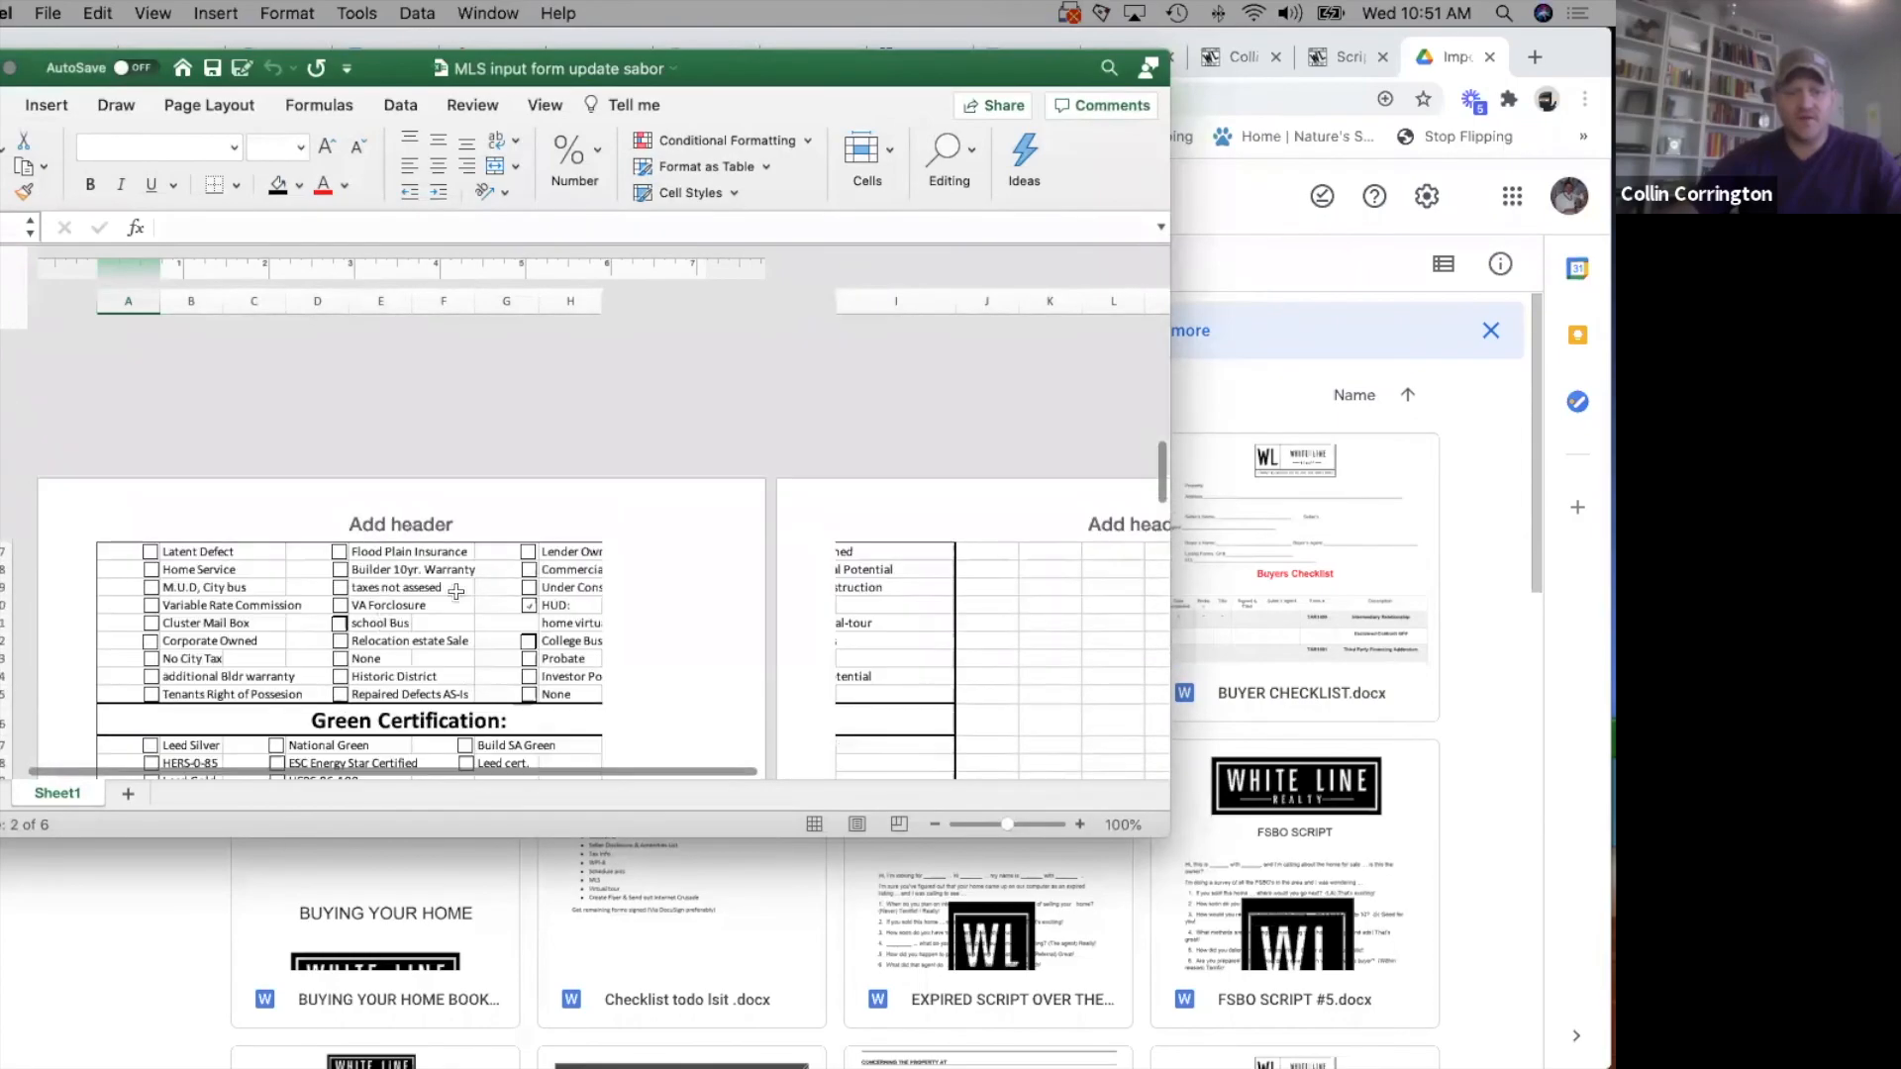
pyautogui.scroll(-2, 297, 593)
pyautogui.scroll(6, 396, 634)
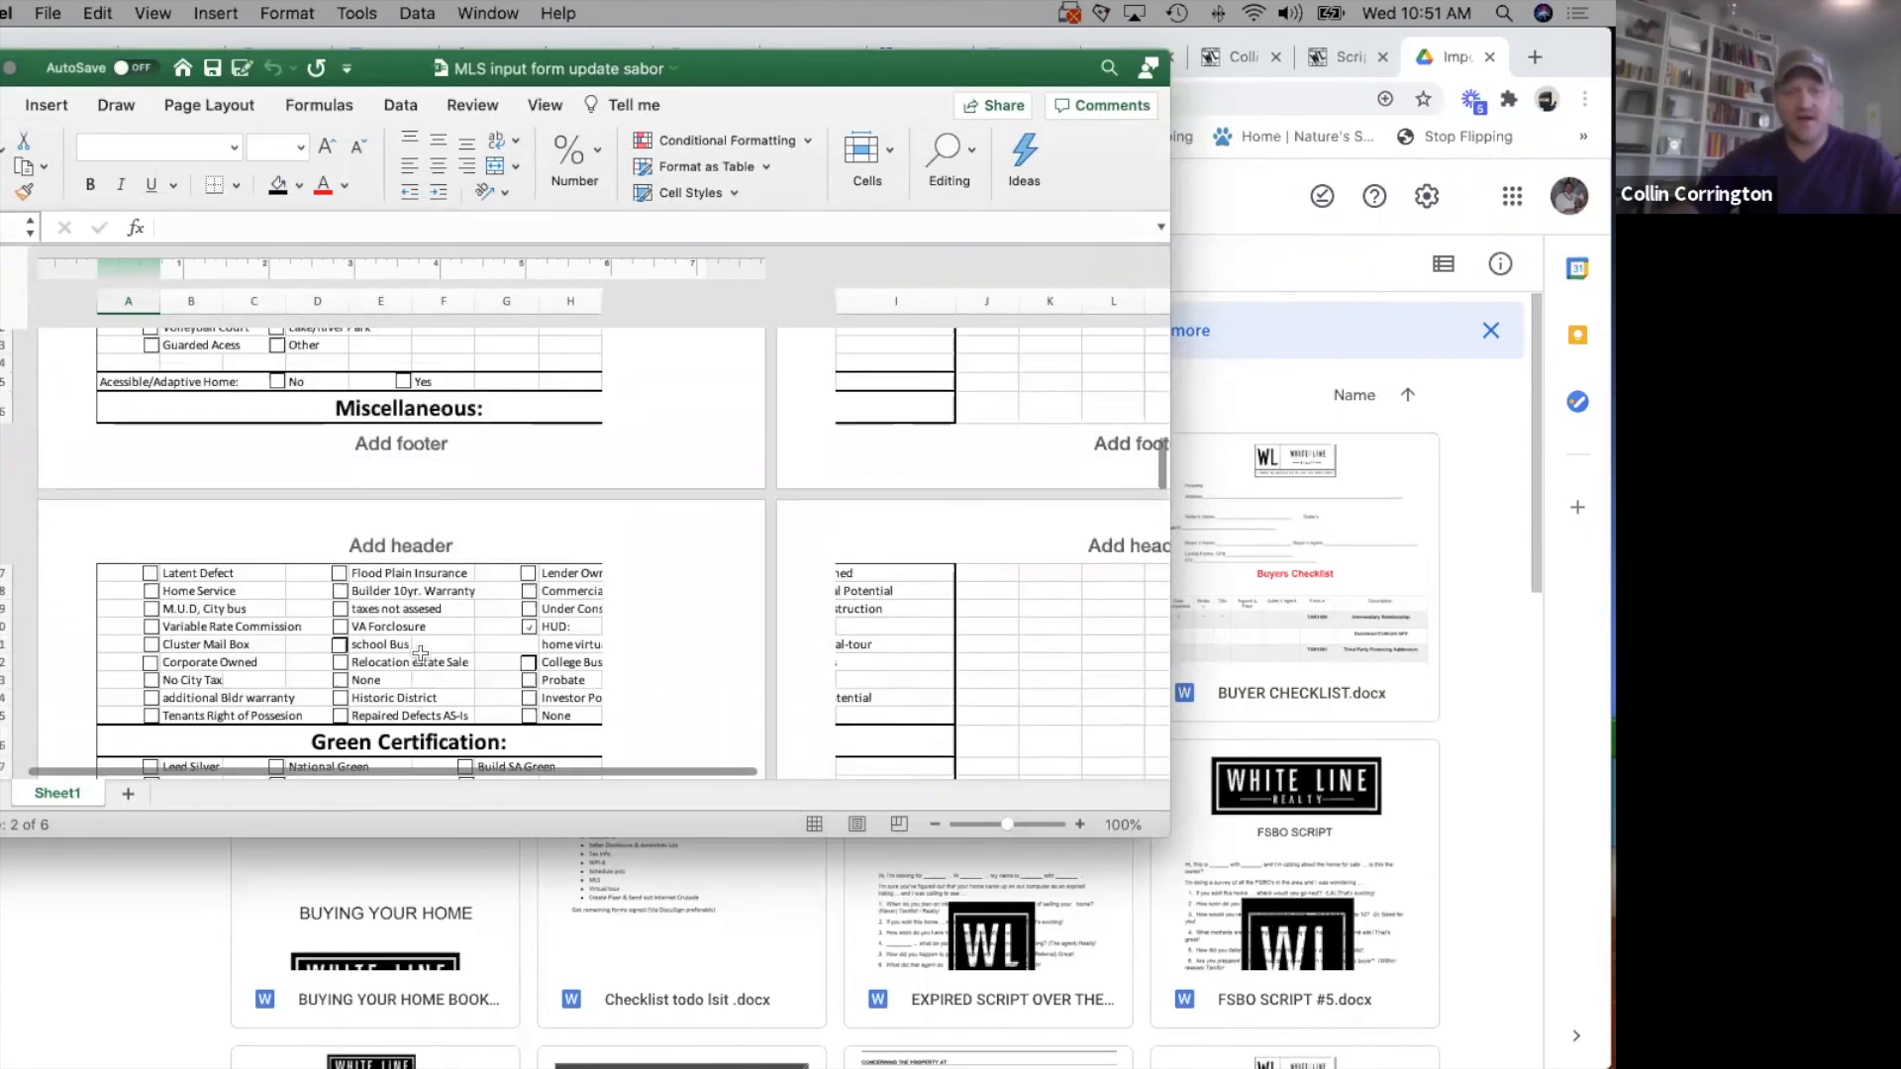
pyautogui.scroll(8, 420, 651)
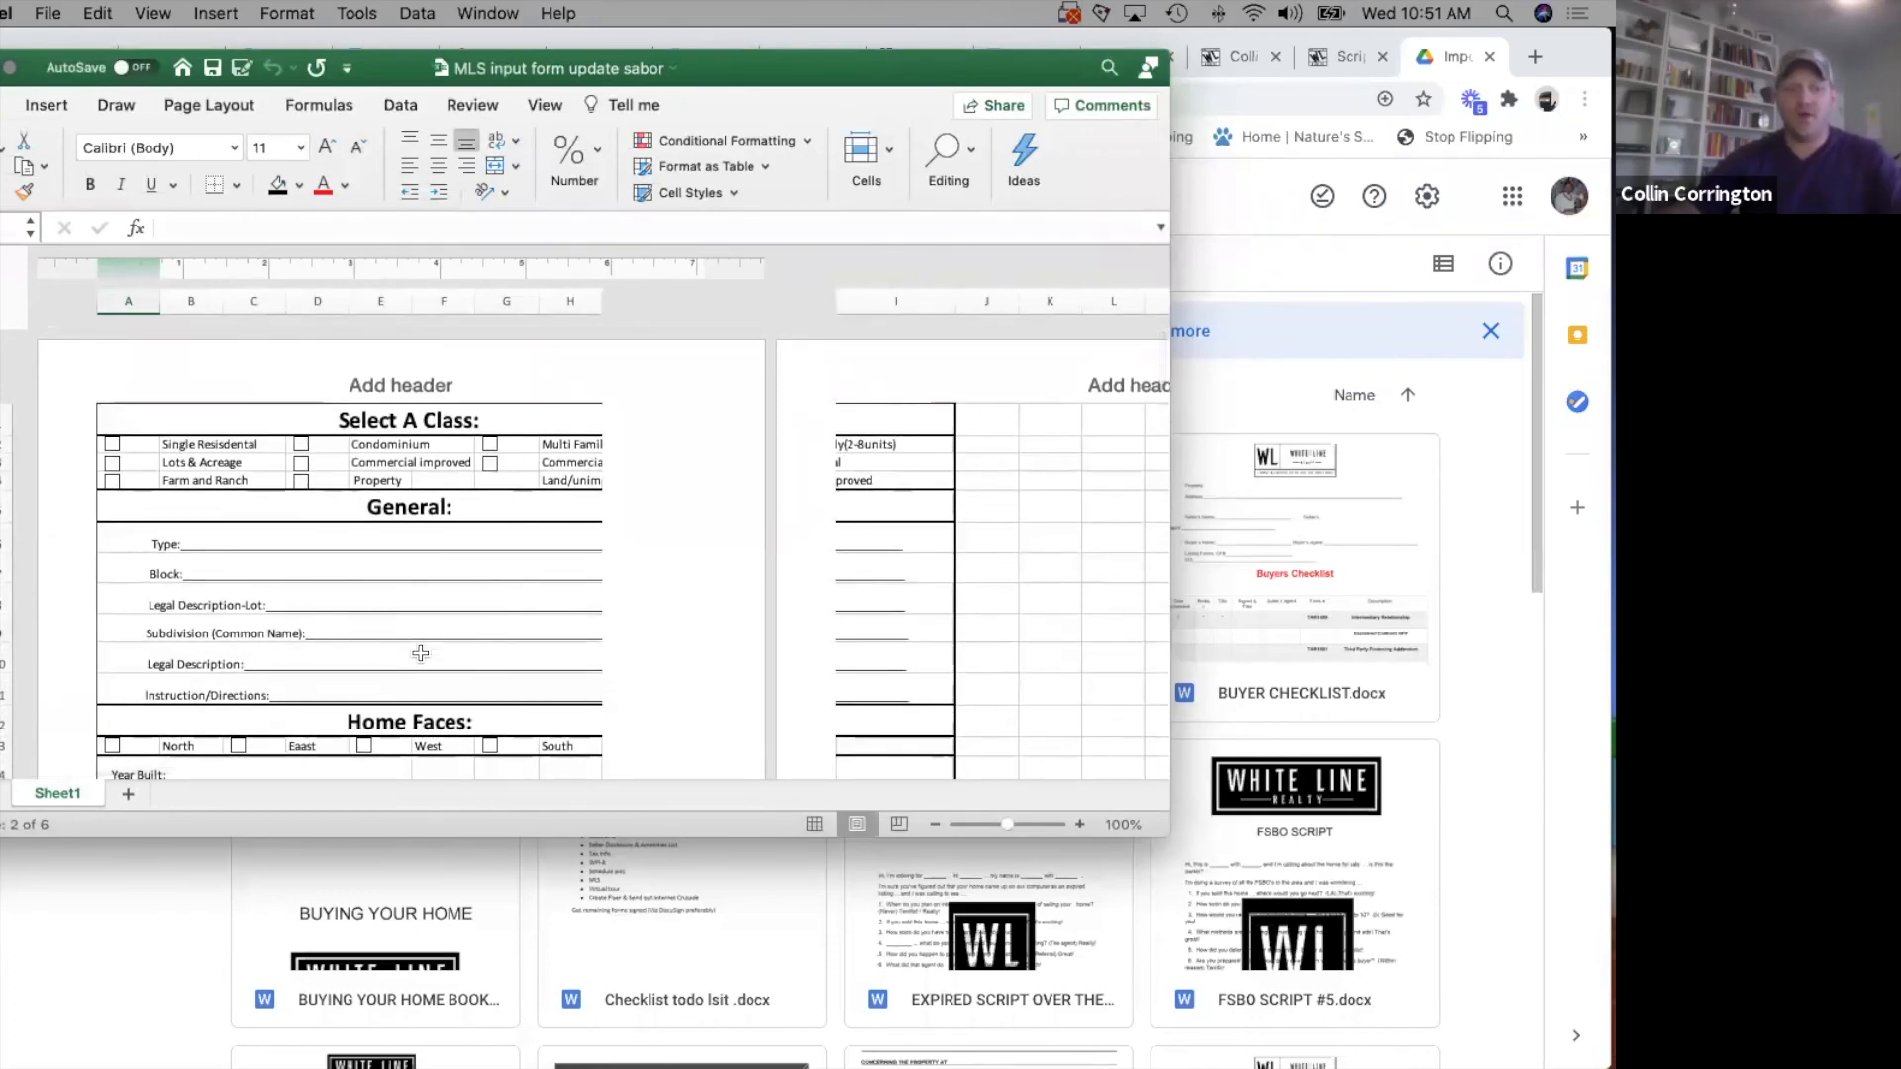
pyautogui.scroll(-5, 421, 653)
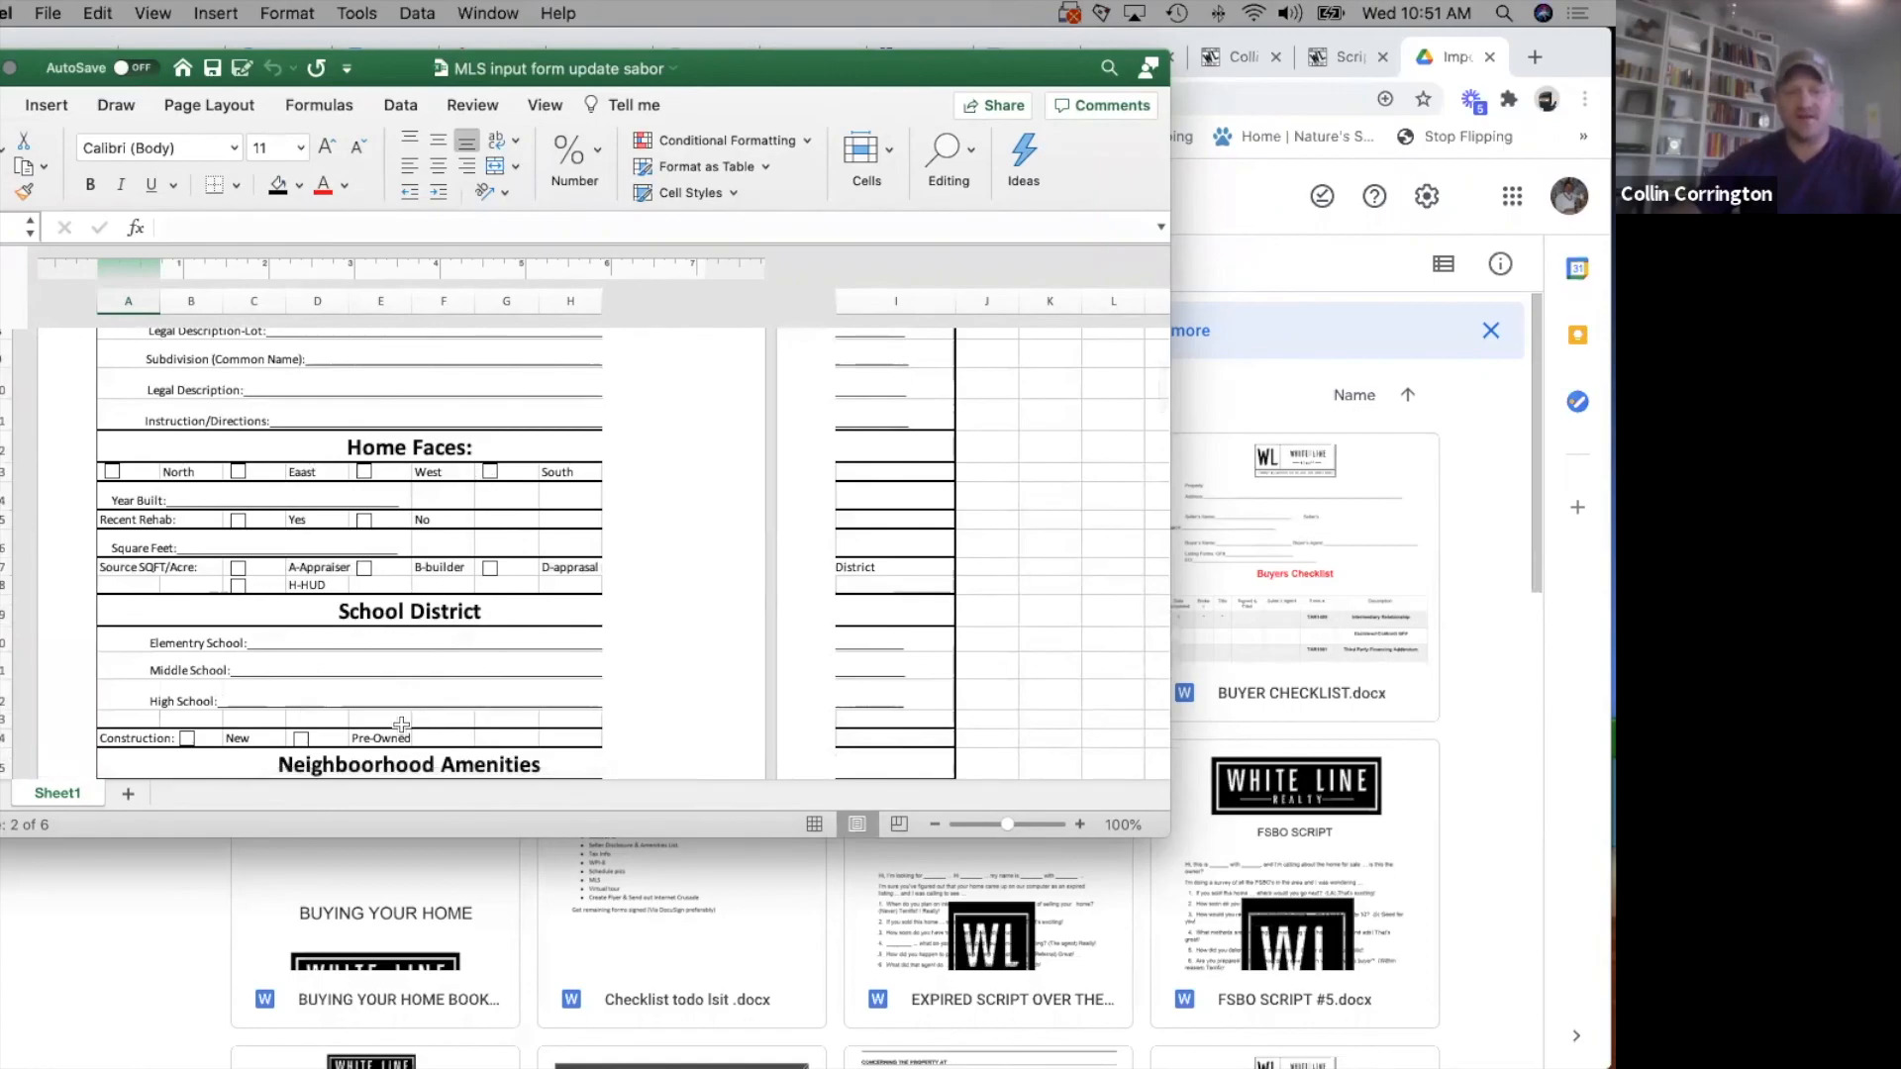
pyautogui.scroll(-10, 393, 543)
pyautogui.scroll(-4, 393, 543)
pyautogui.scroll(-8, 392, 542)
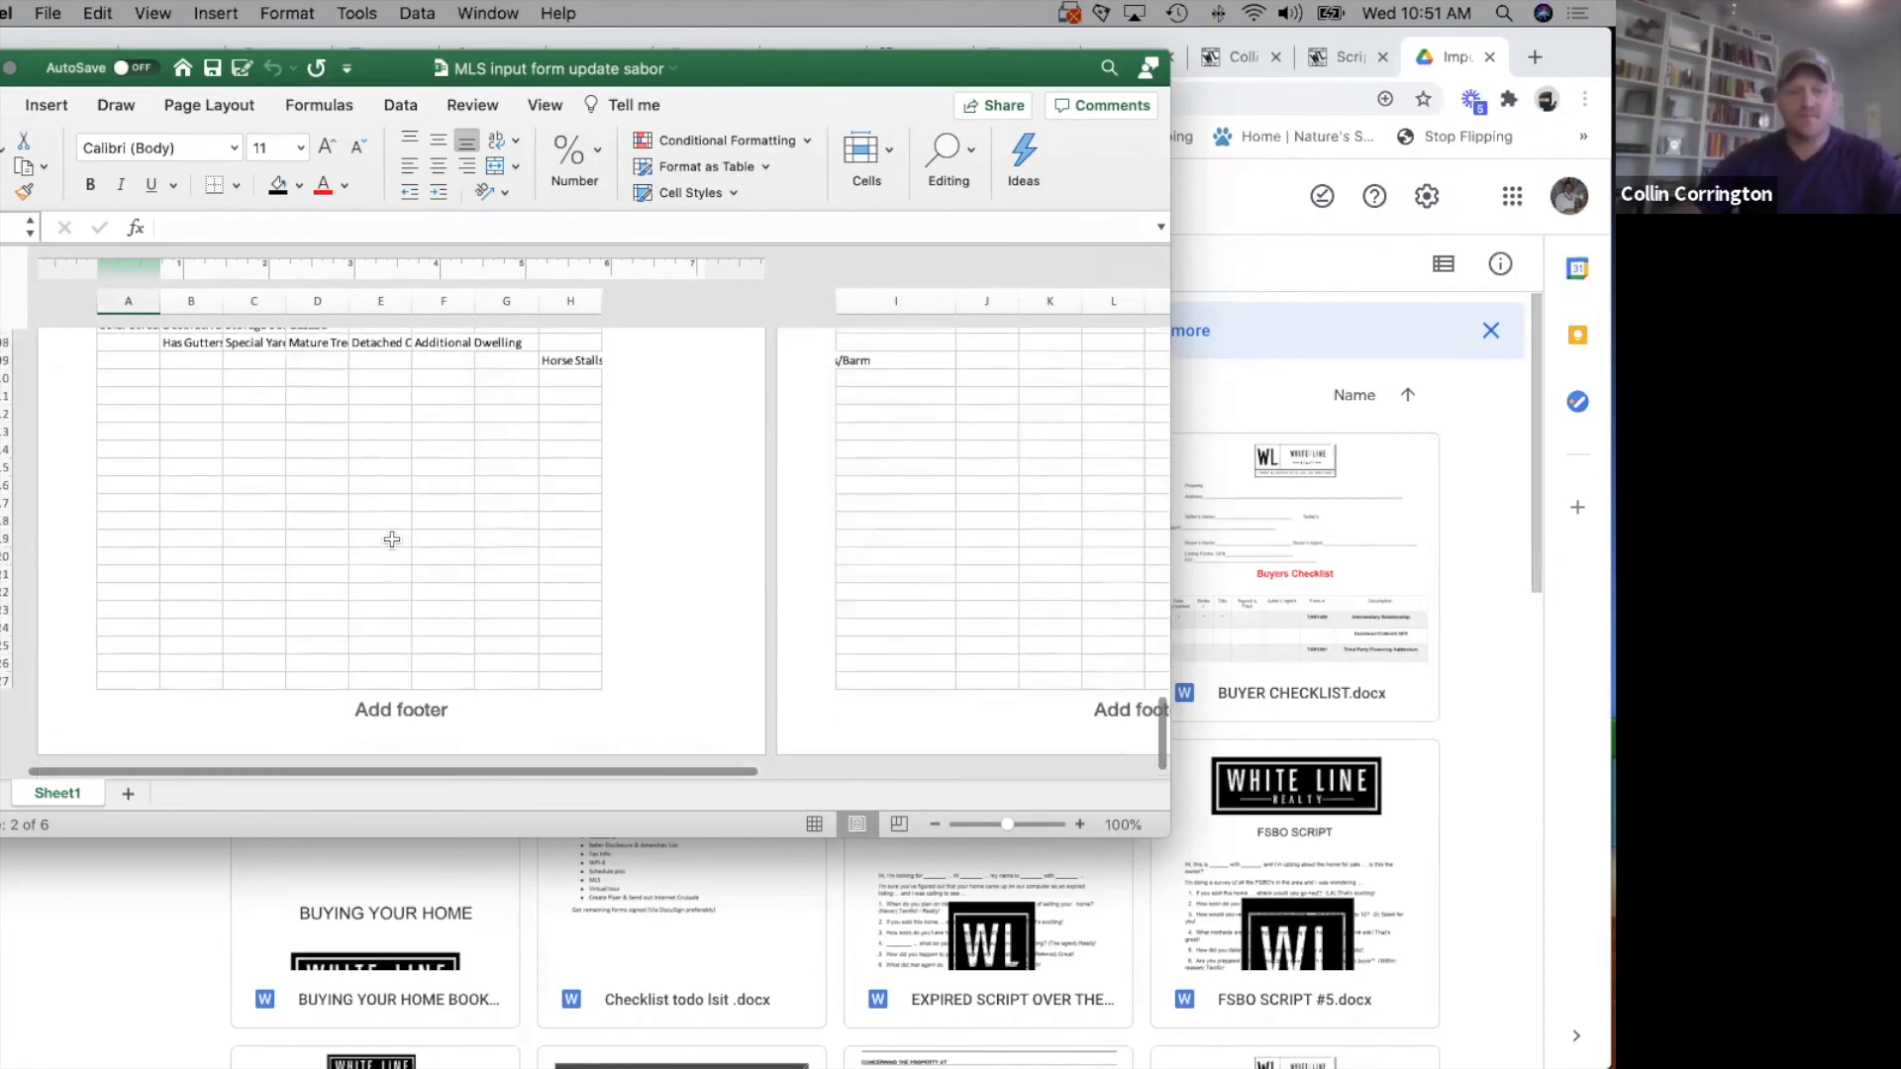
pyautogui.scroll(20, 392, 540)
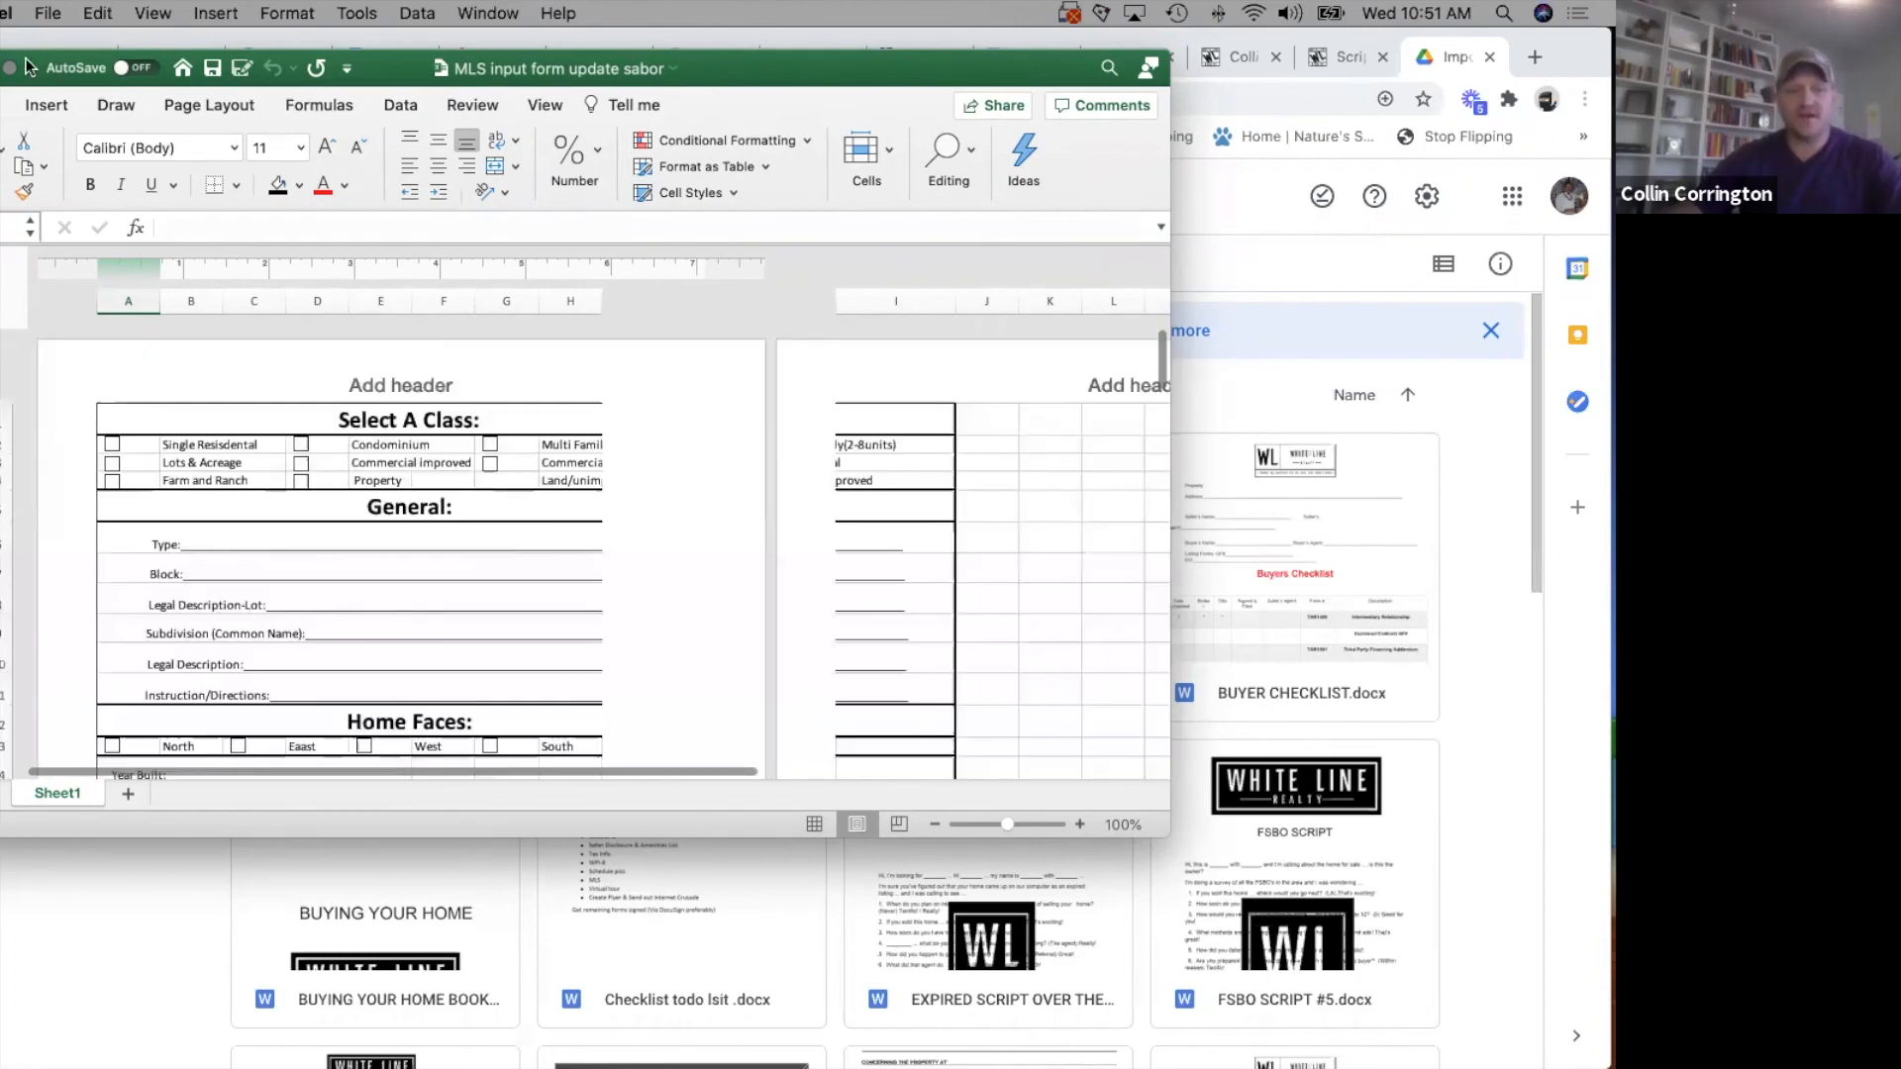